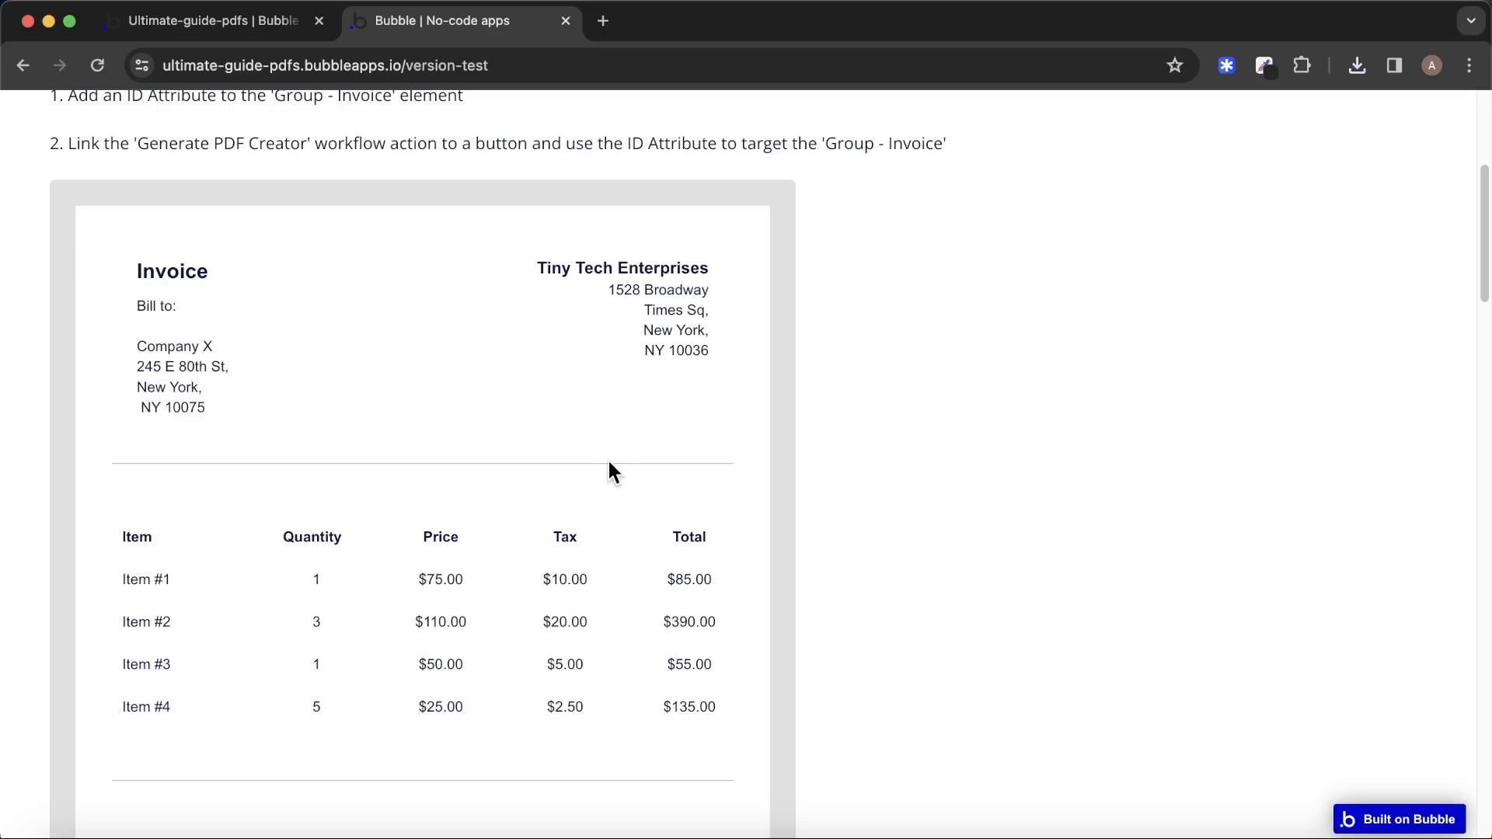
Generate a PDF of the simple invoice in Example #1 and open the downloaded file to review it.
scroll(610, 470, "down", 5)
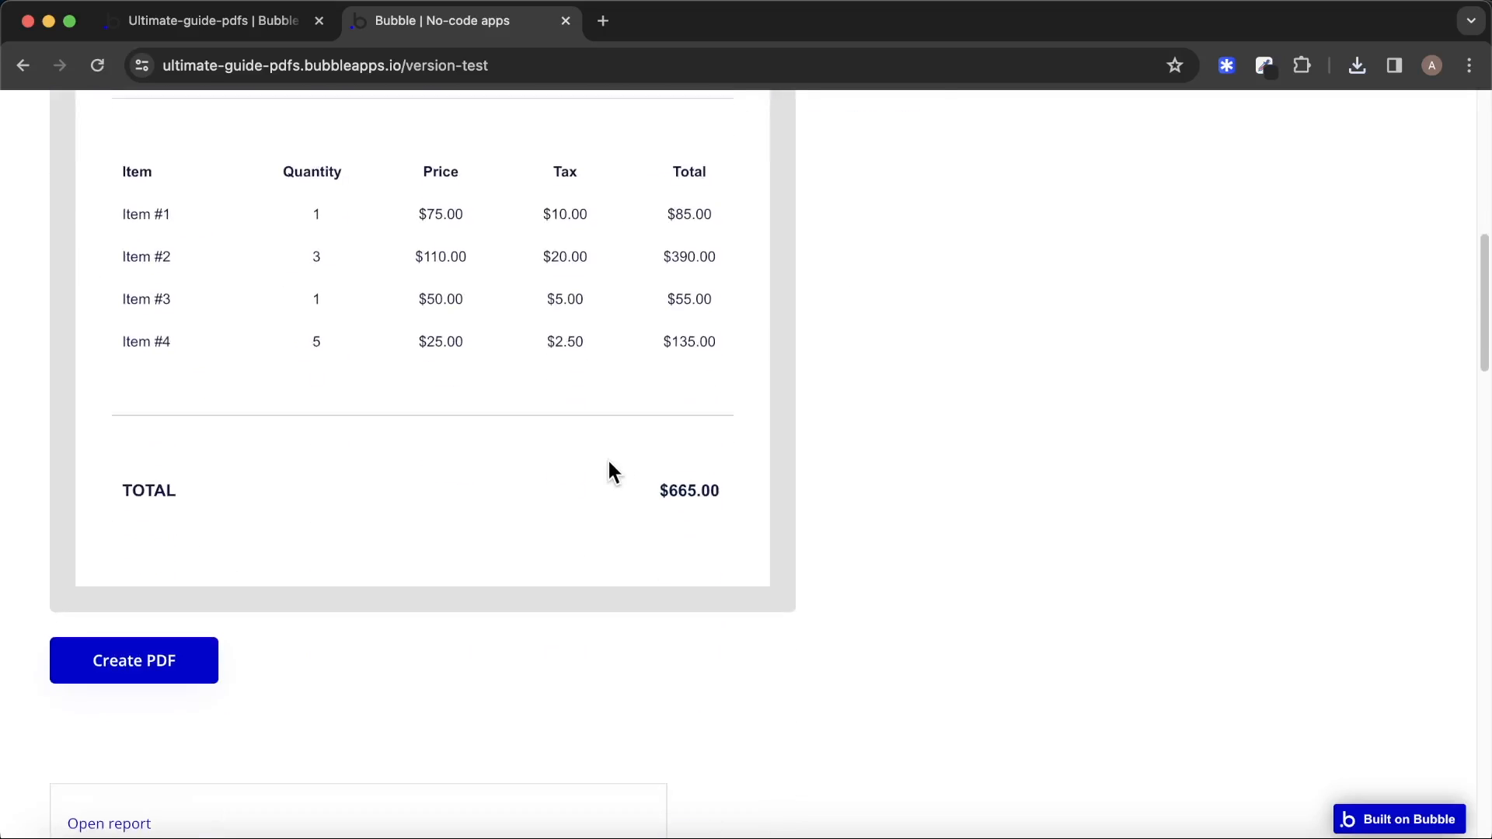
left_click(166, 673)
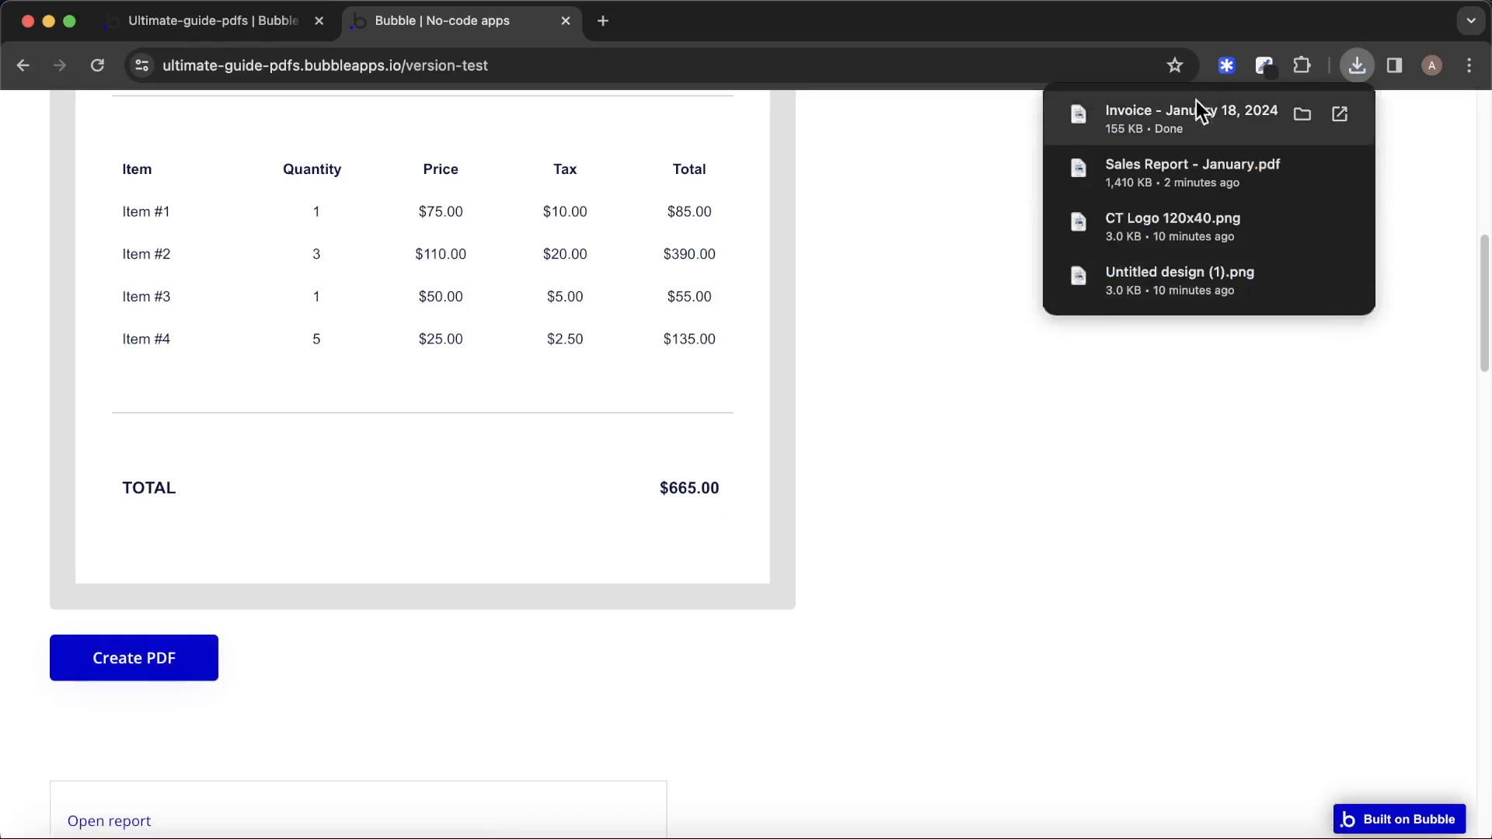
left_click(1192, 125)
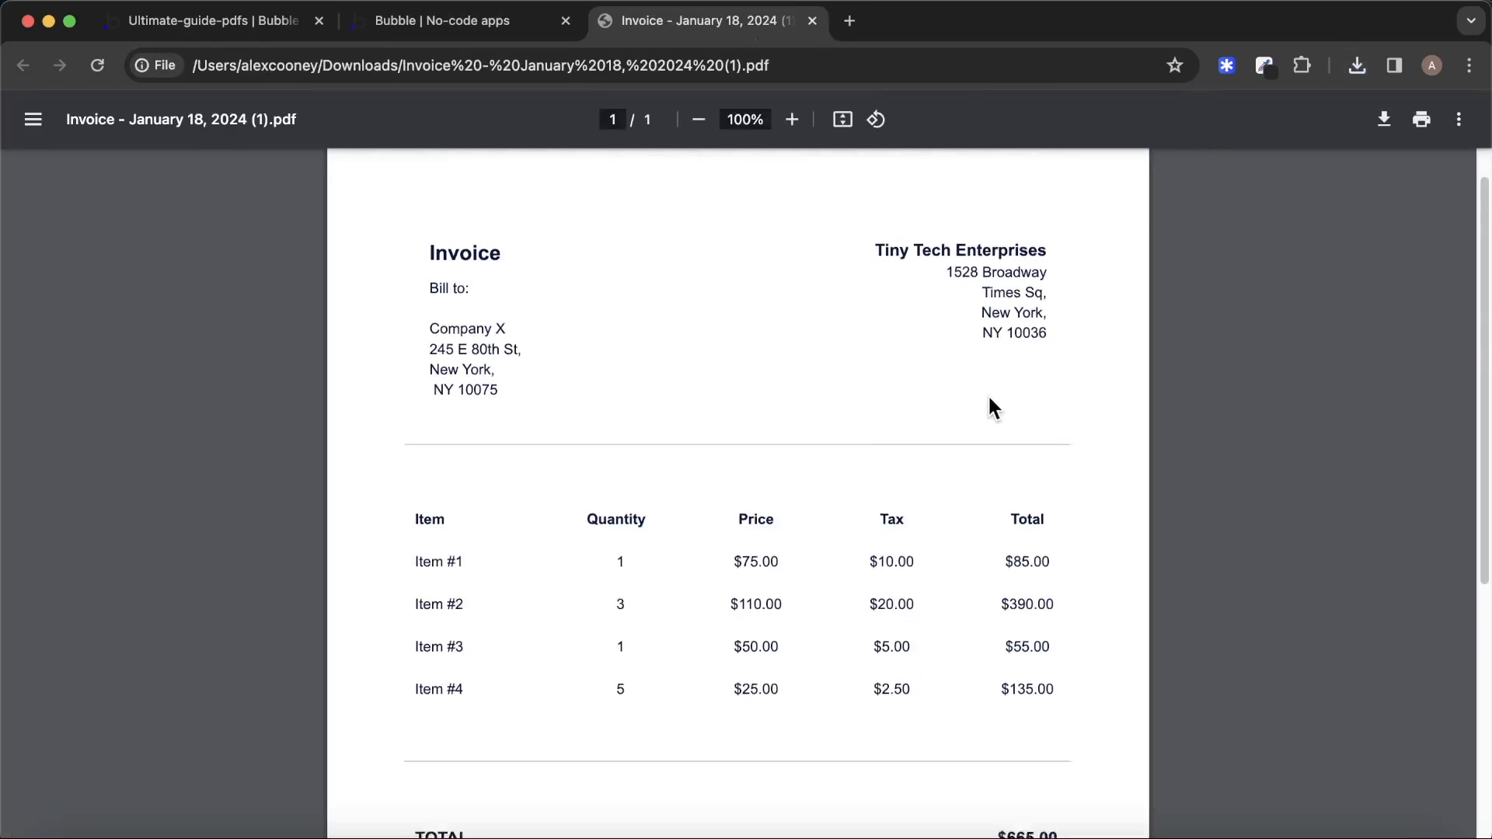
scroll(989, 398, "down", 5)
scroll(990, 400, "up", 5)
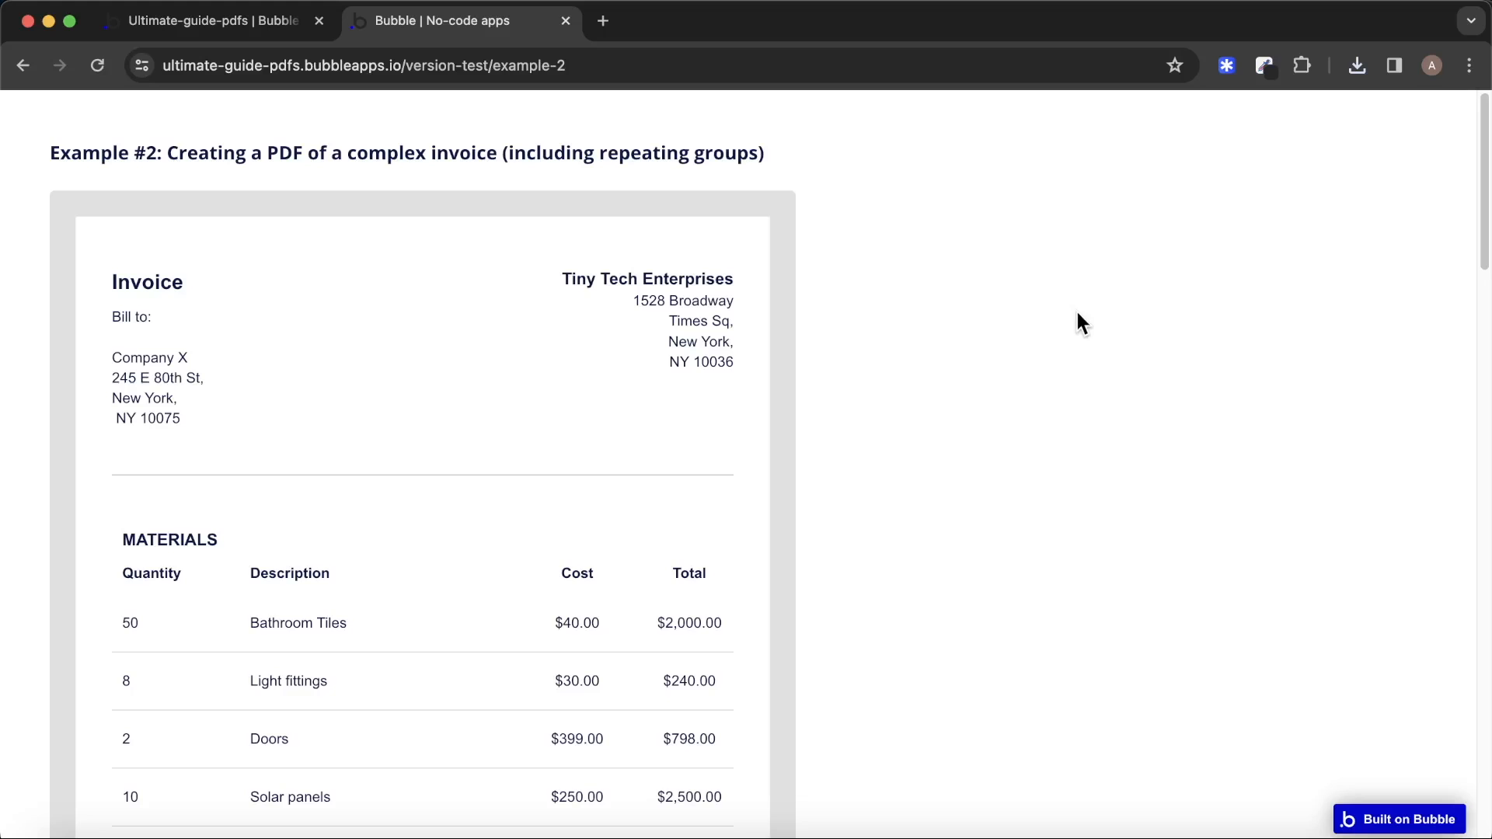
Generate a PDF of the complex invoice with repeating groups in Example #2 and review the downloaded file.
scroll(449, 339, "down", 5)
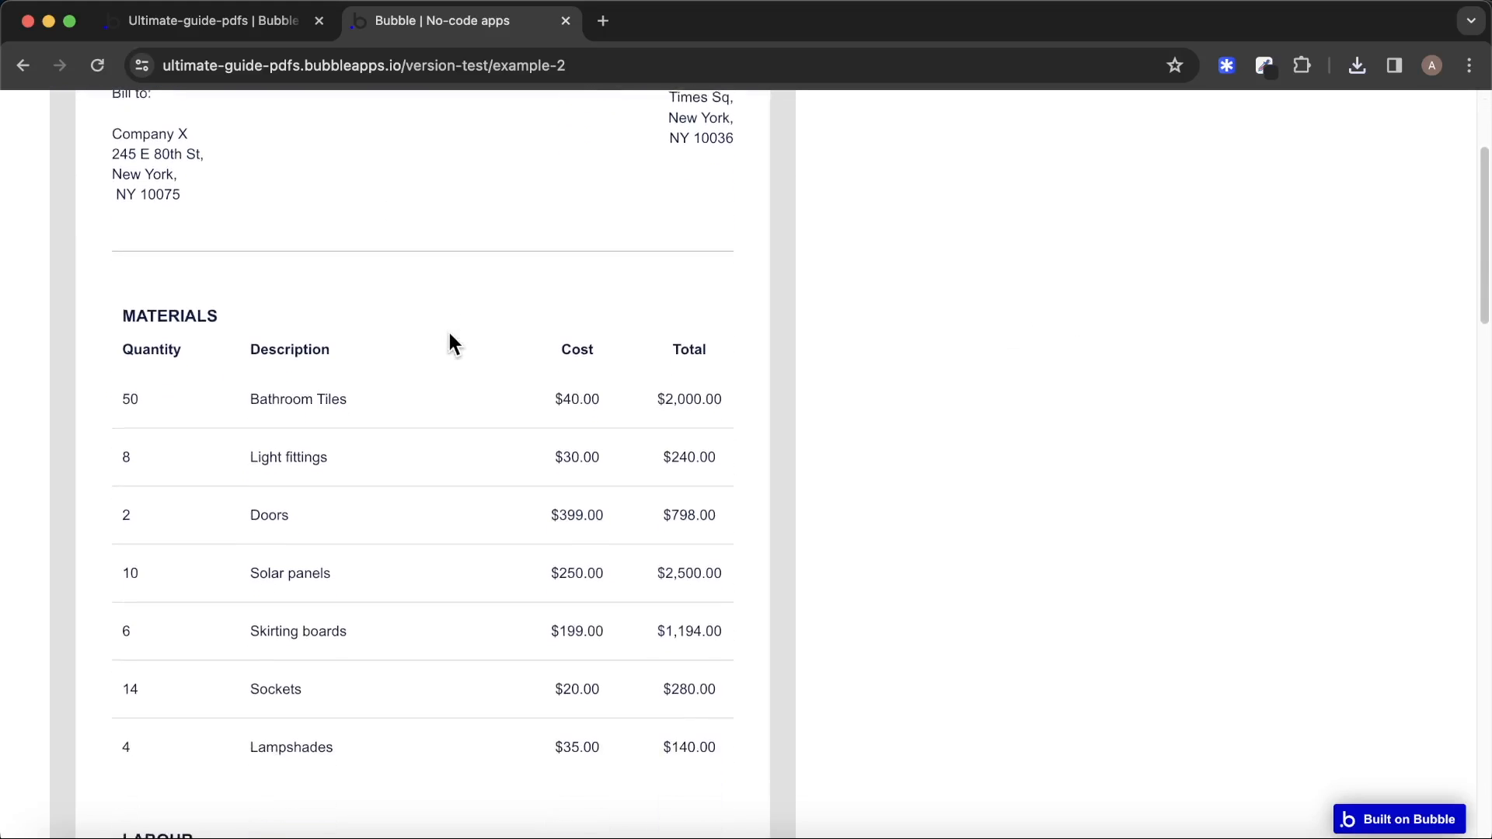
scroll(427, 448, "down", 13)
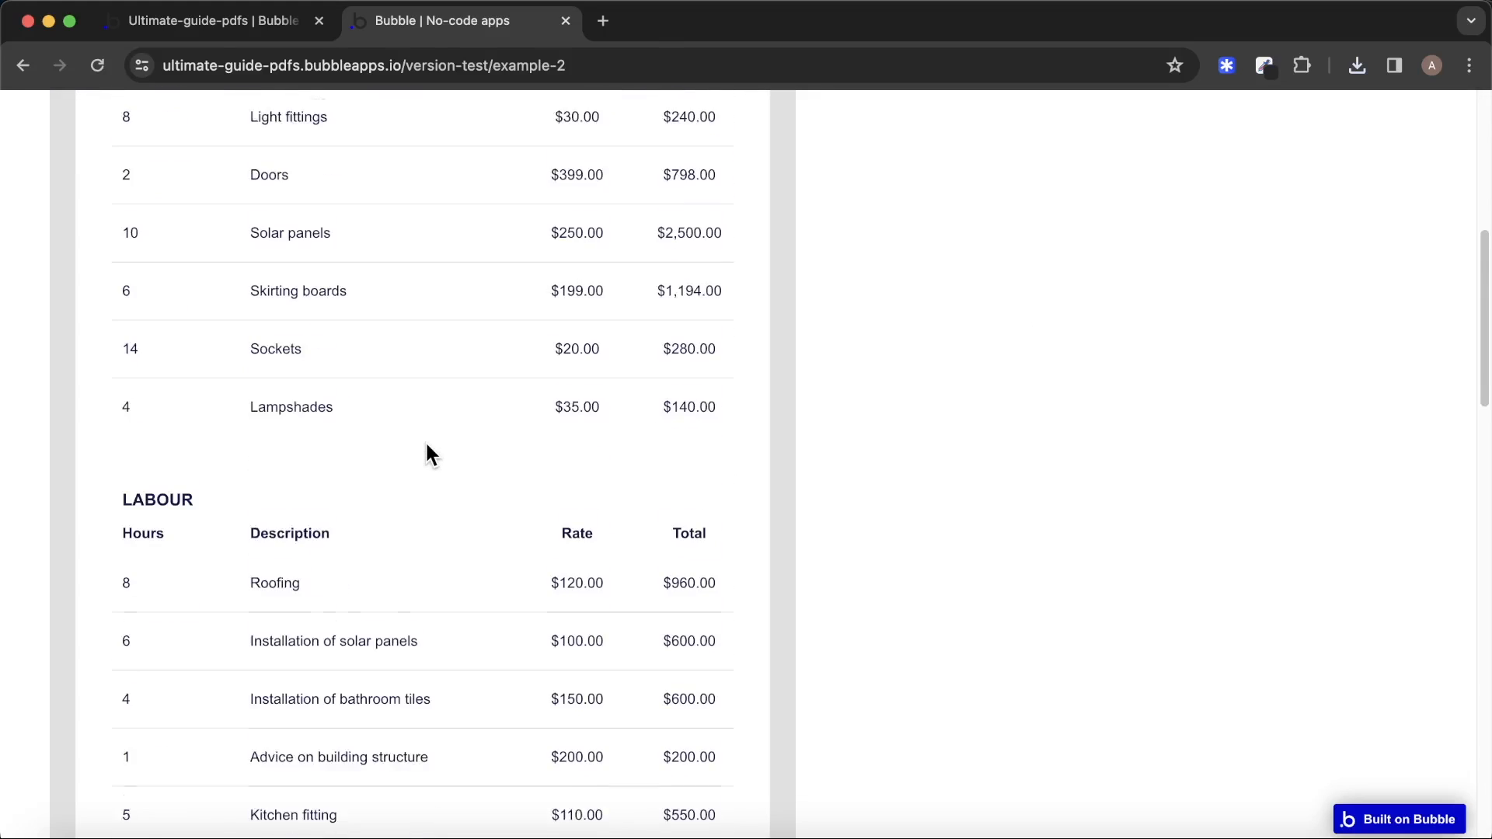
scroll(426, 450, "down", 2)
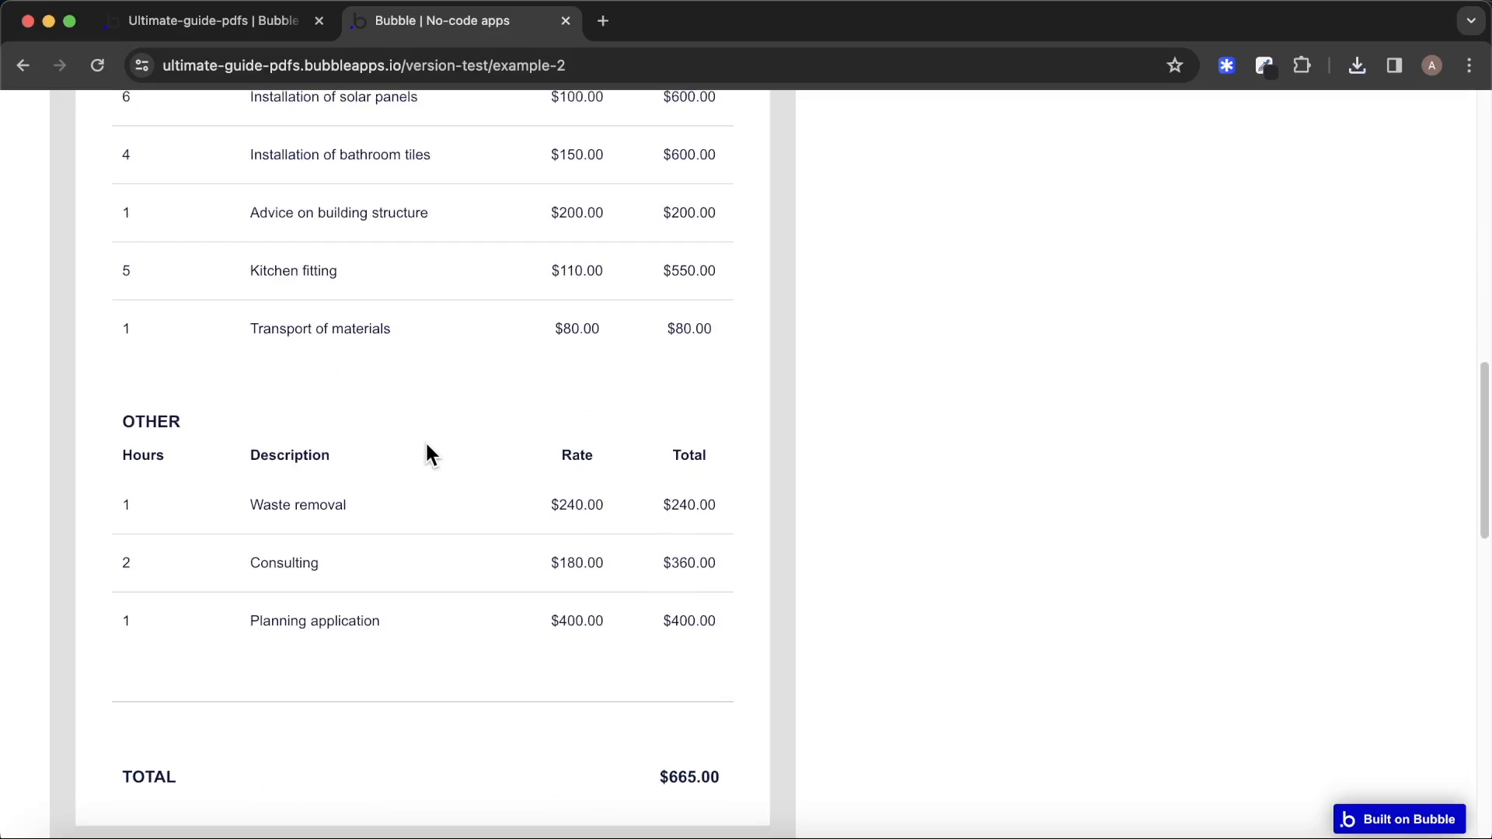
scroll(427, 450, "down", 5)
left_click(232, 740)
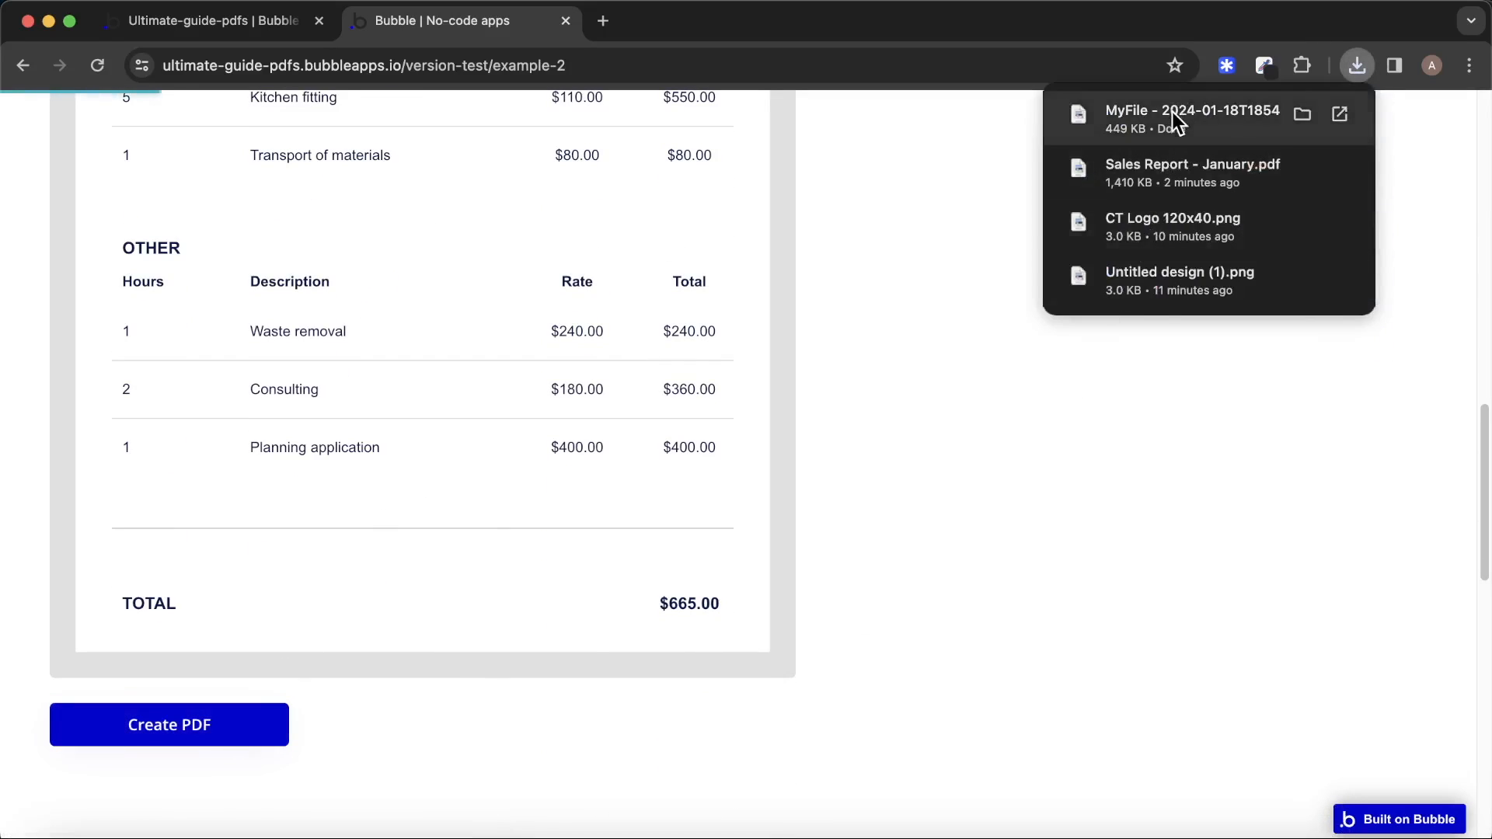
left_click(1172, 113)
scroll(800, 369, "down", 10)
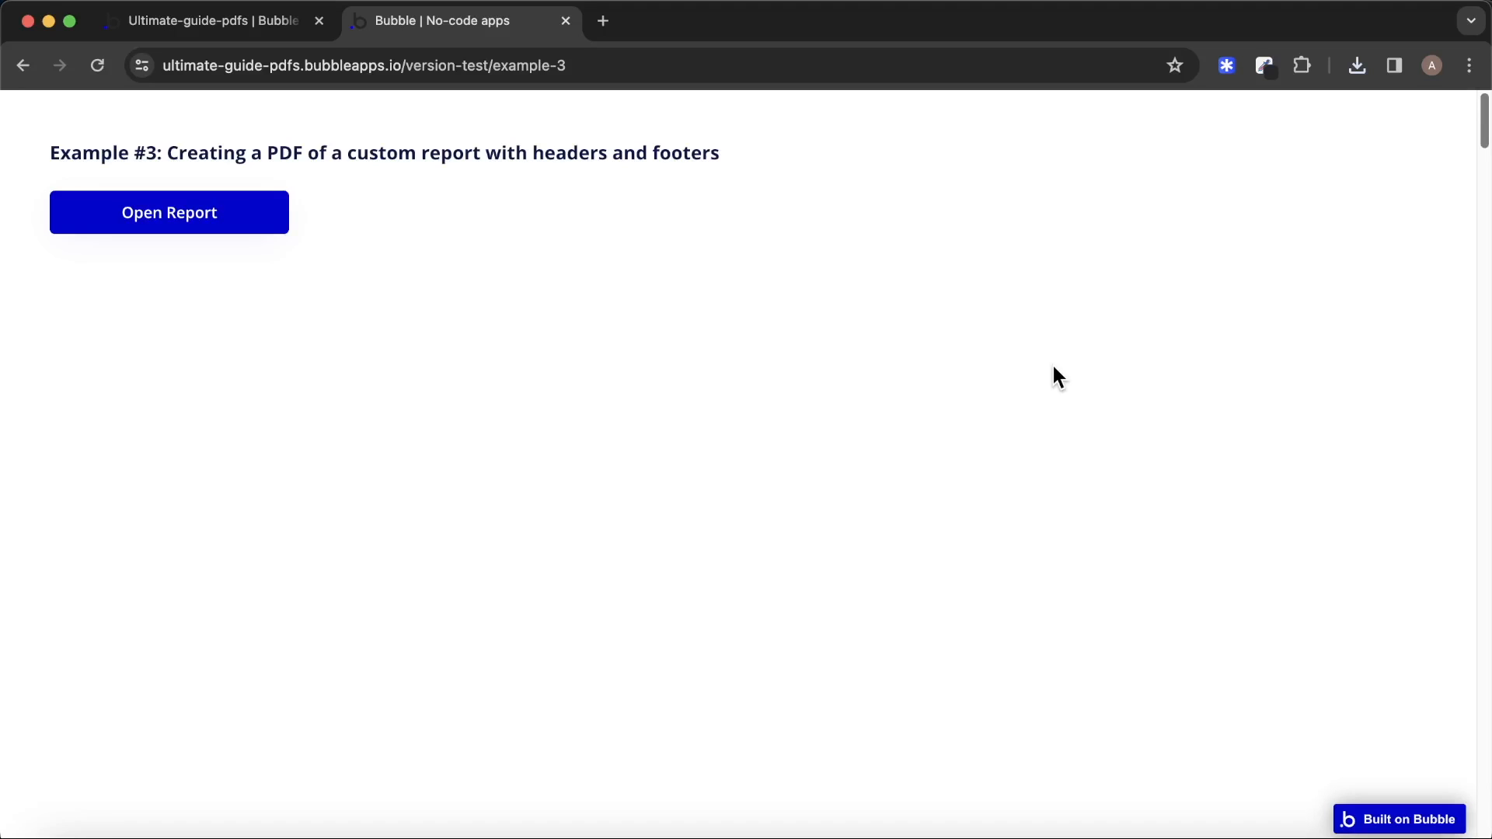
Open the custom report in Example #3 and look through its territory sales sections.
left_click(226, 219)
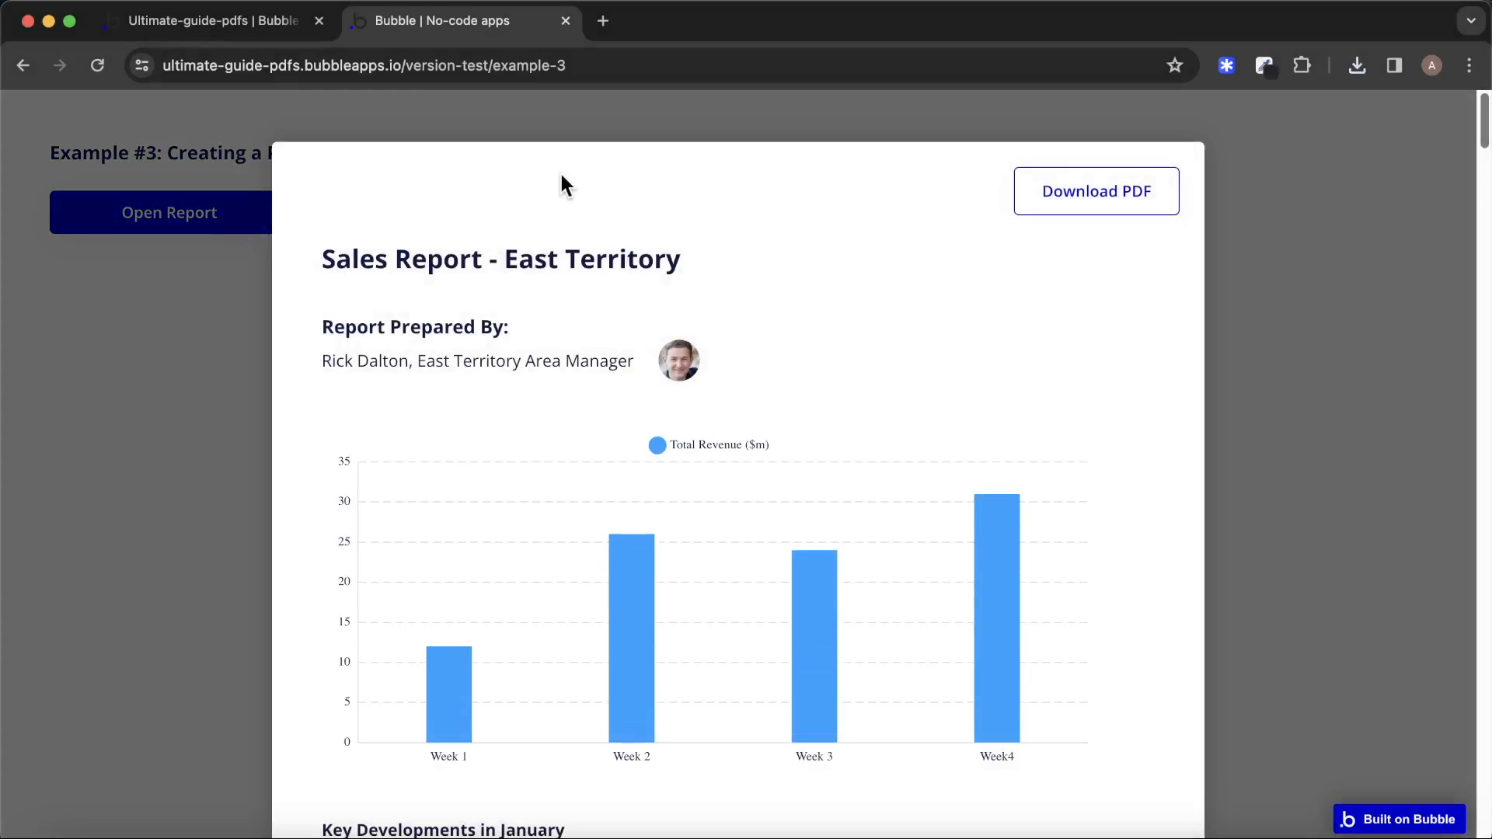
scroll(1132, 453, "down", 3)
scroll(1132, 456, "down", 15)
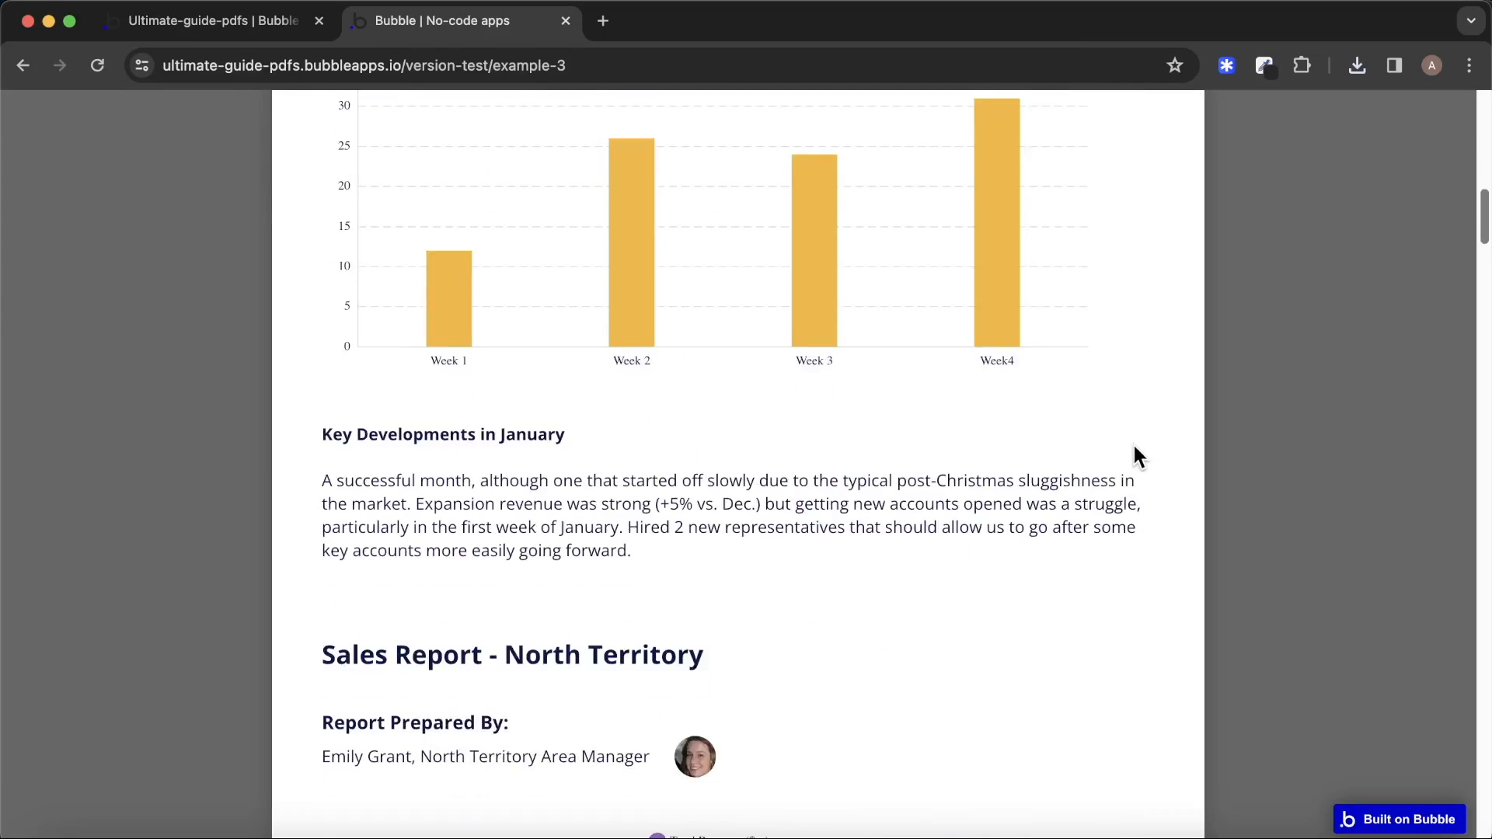
scroll(1218, 398, "up", 18)
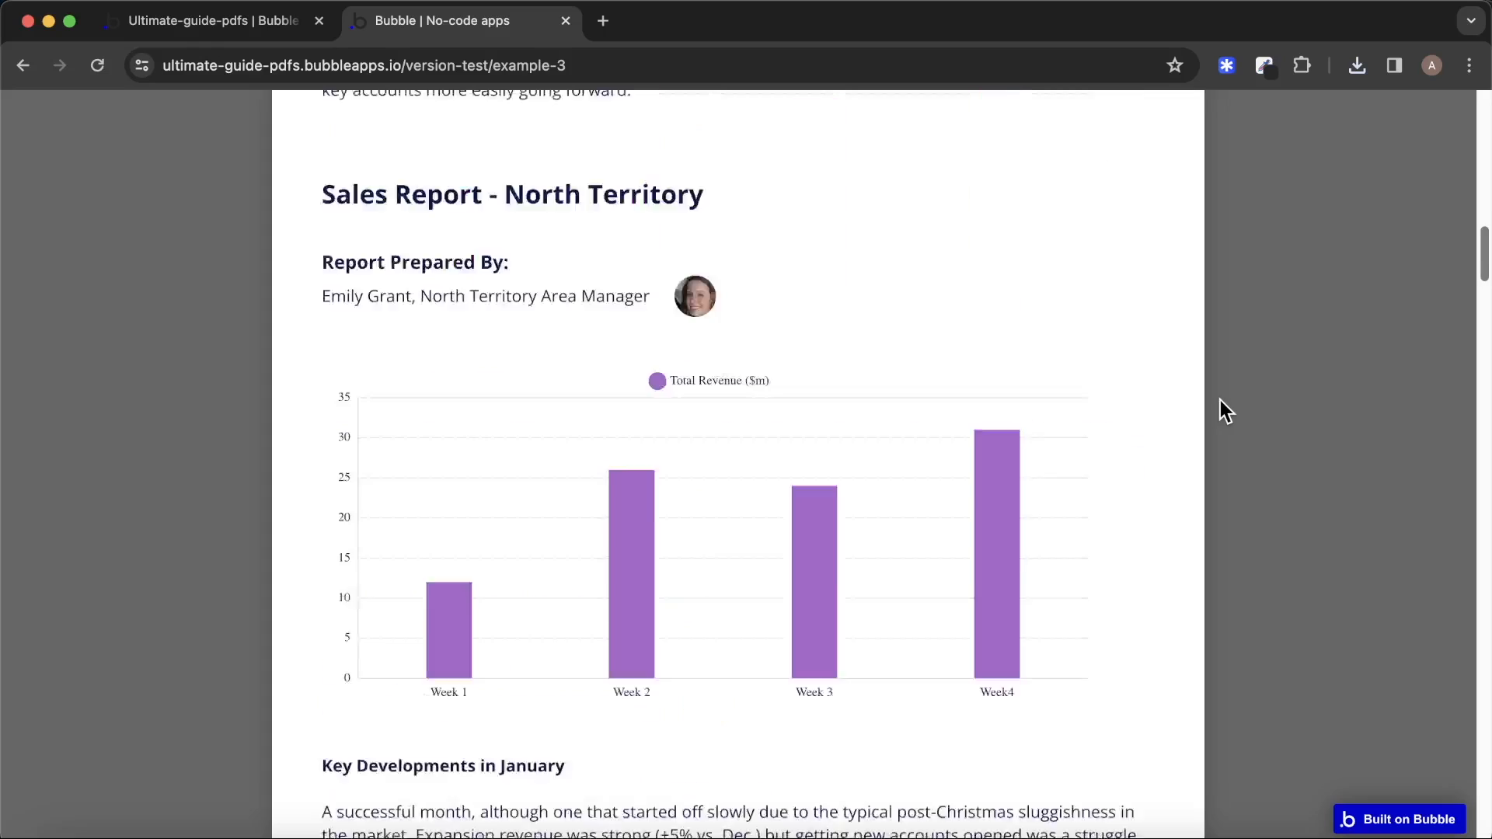
Download the sales report as a PDF and open it to examine the page headers and footers.
left_click(1126, 188)
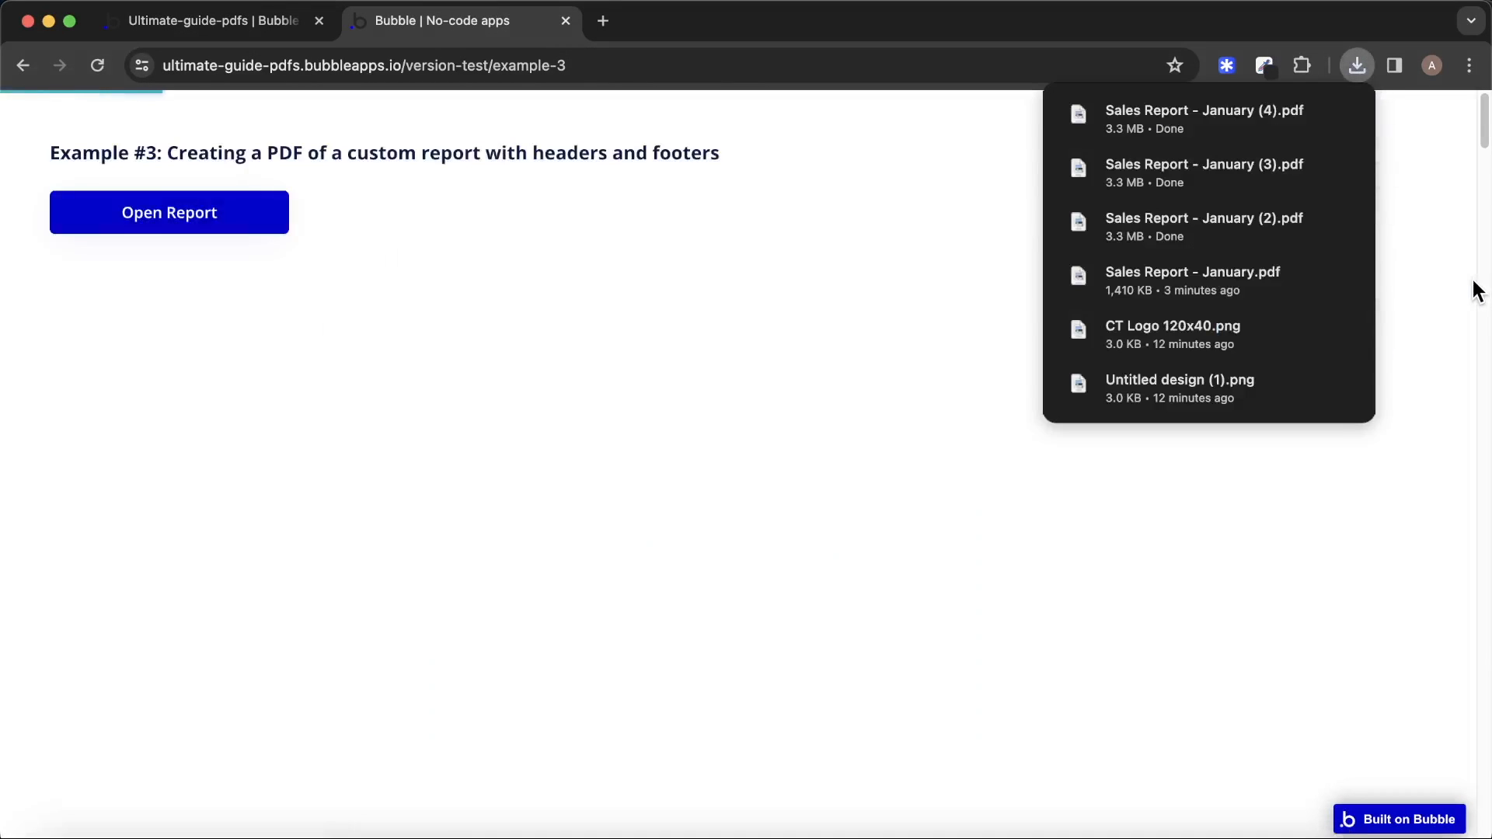
left_click(1248, 126)
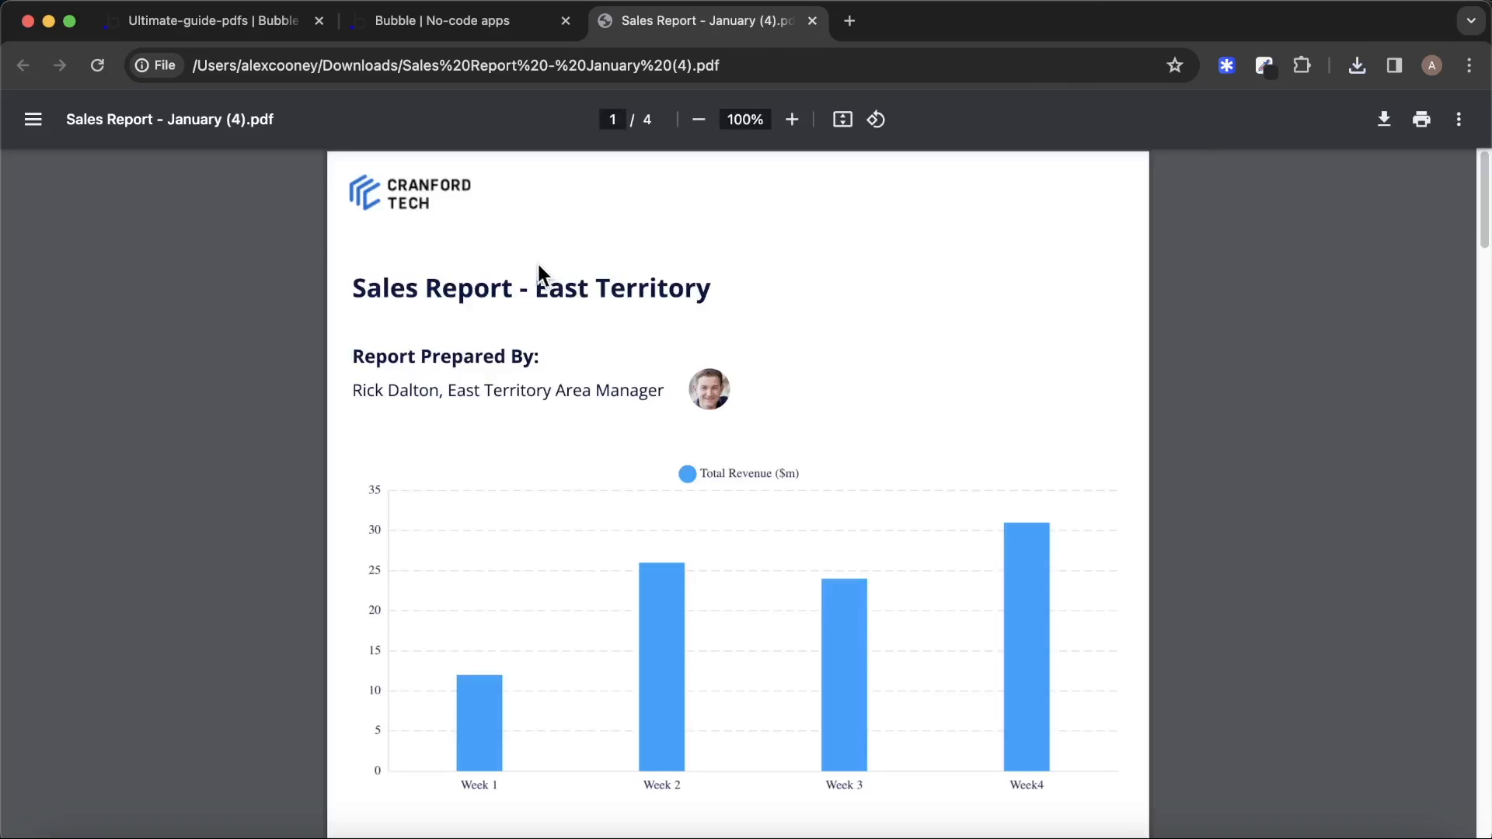
scroll(471, 233, "down", 10)
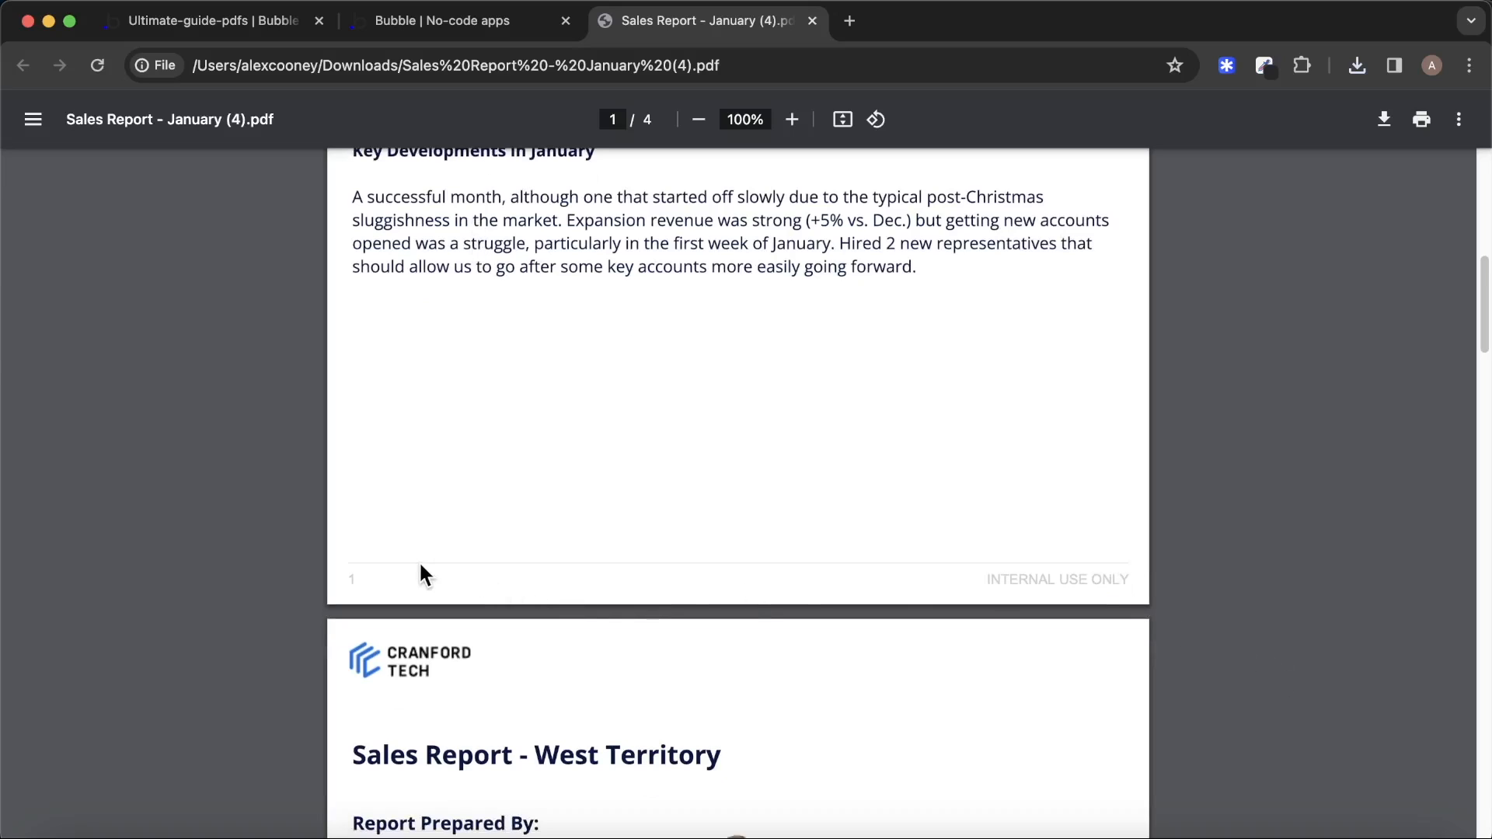
scroll(482, 556, "down", 12)
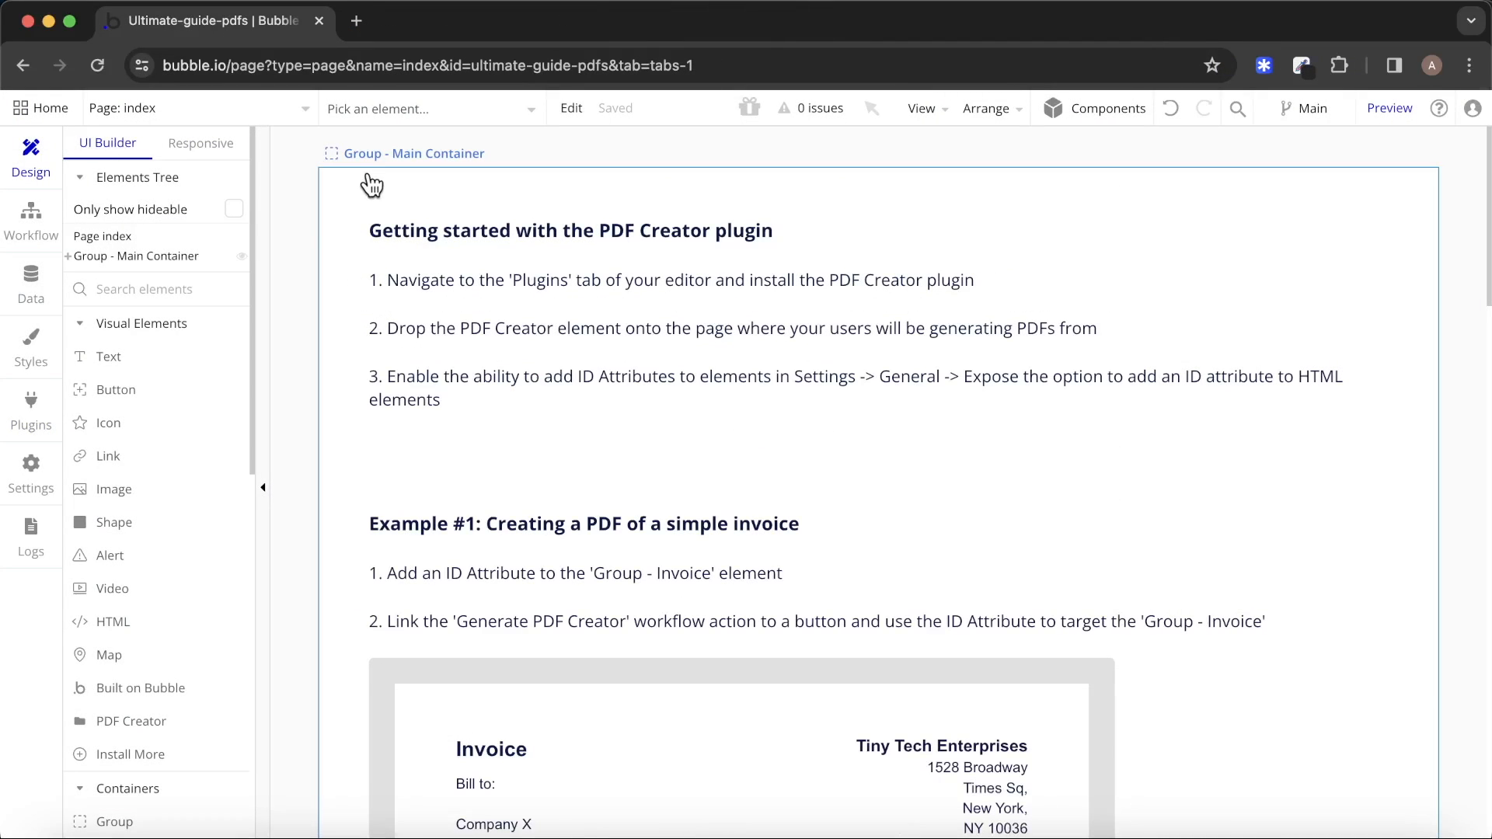
Open the PDF Creator plugin's page from the app's installed plugins and review its features and demo information.
left_click(45, 403)
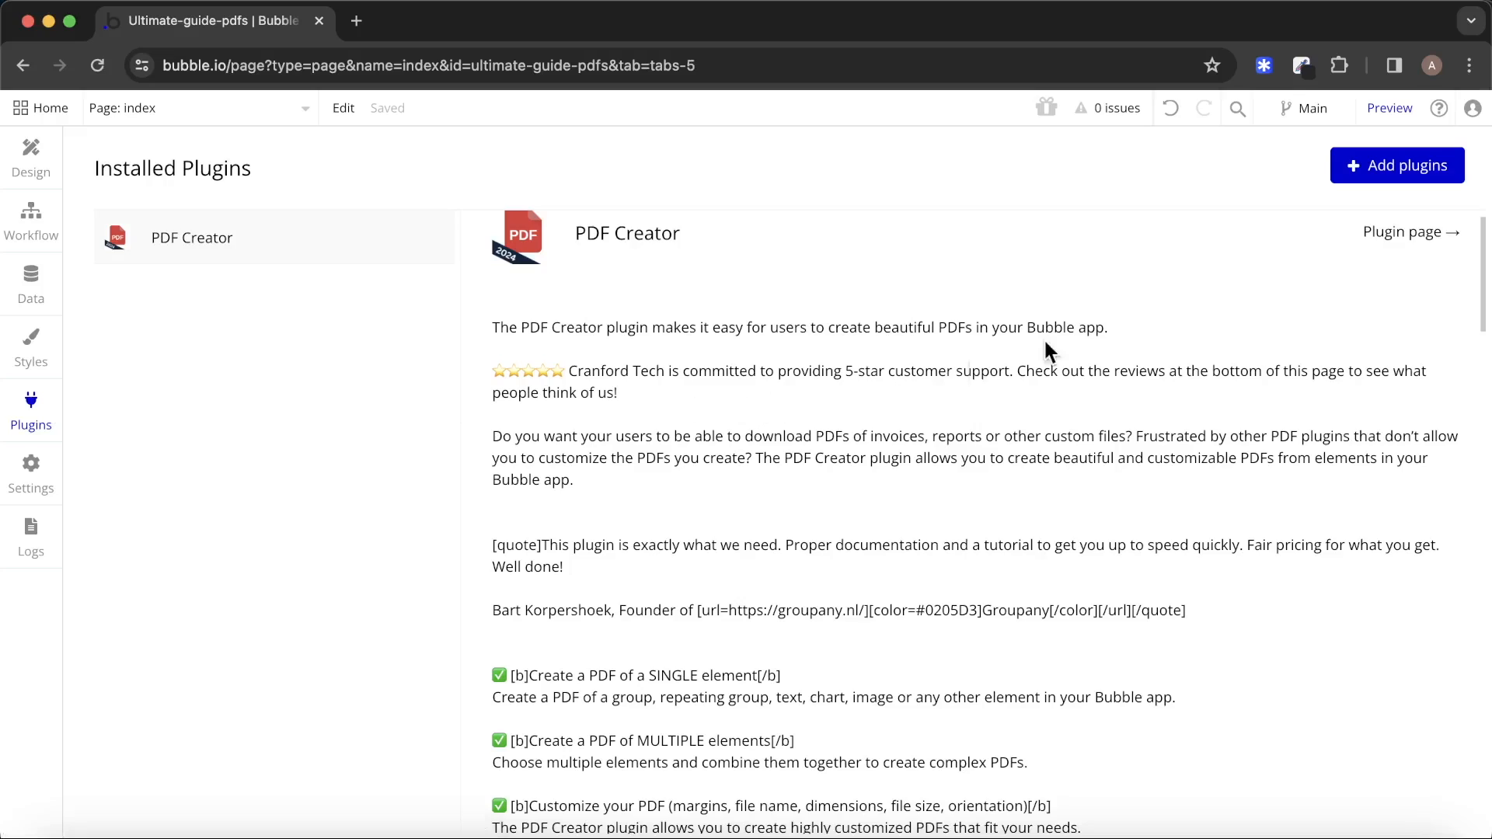
left_click(1429, 232)
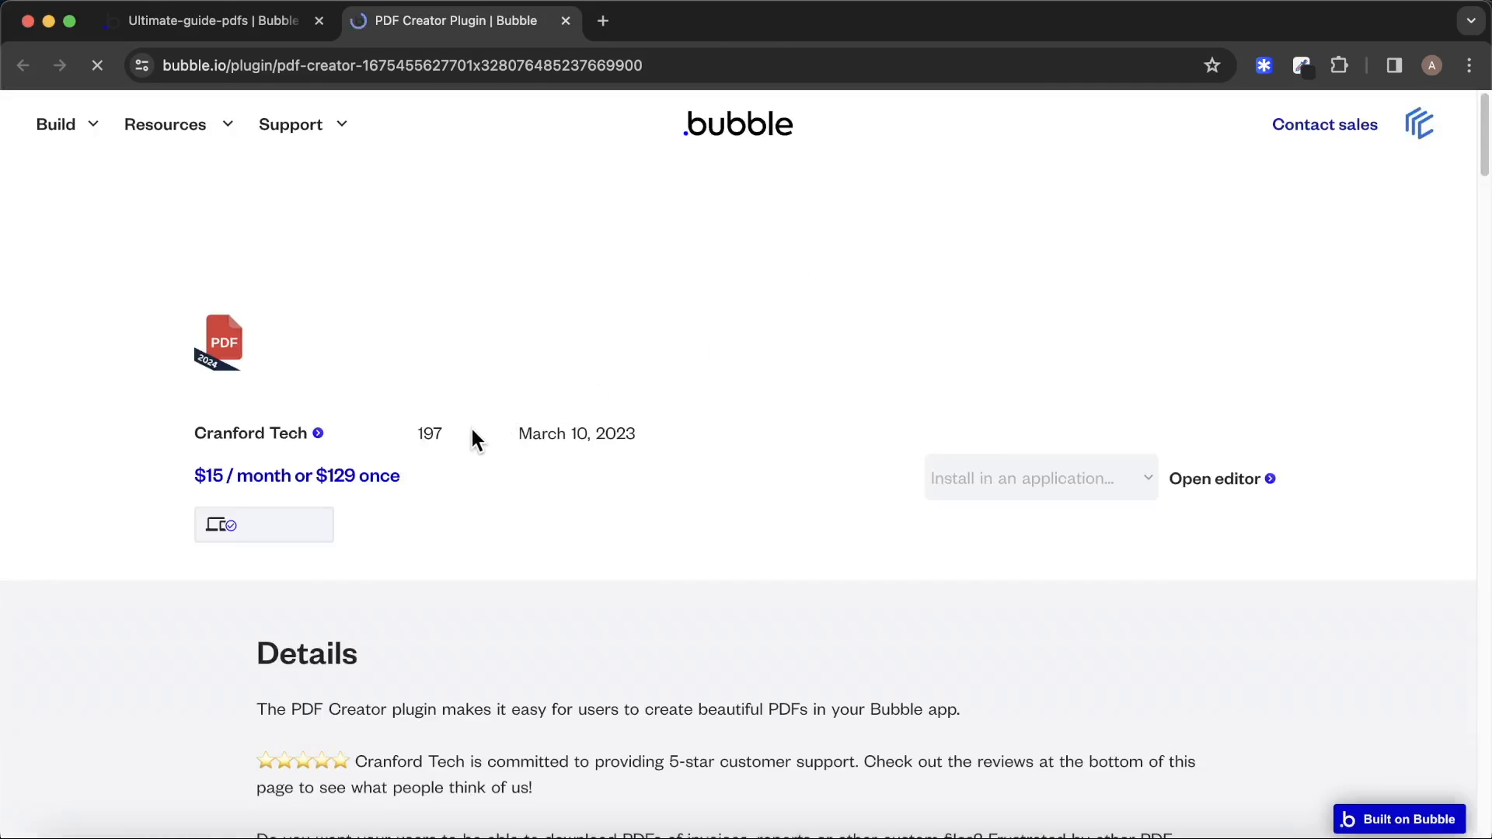
scroll(491, 436, "down", 5)
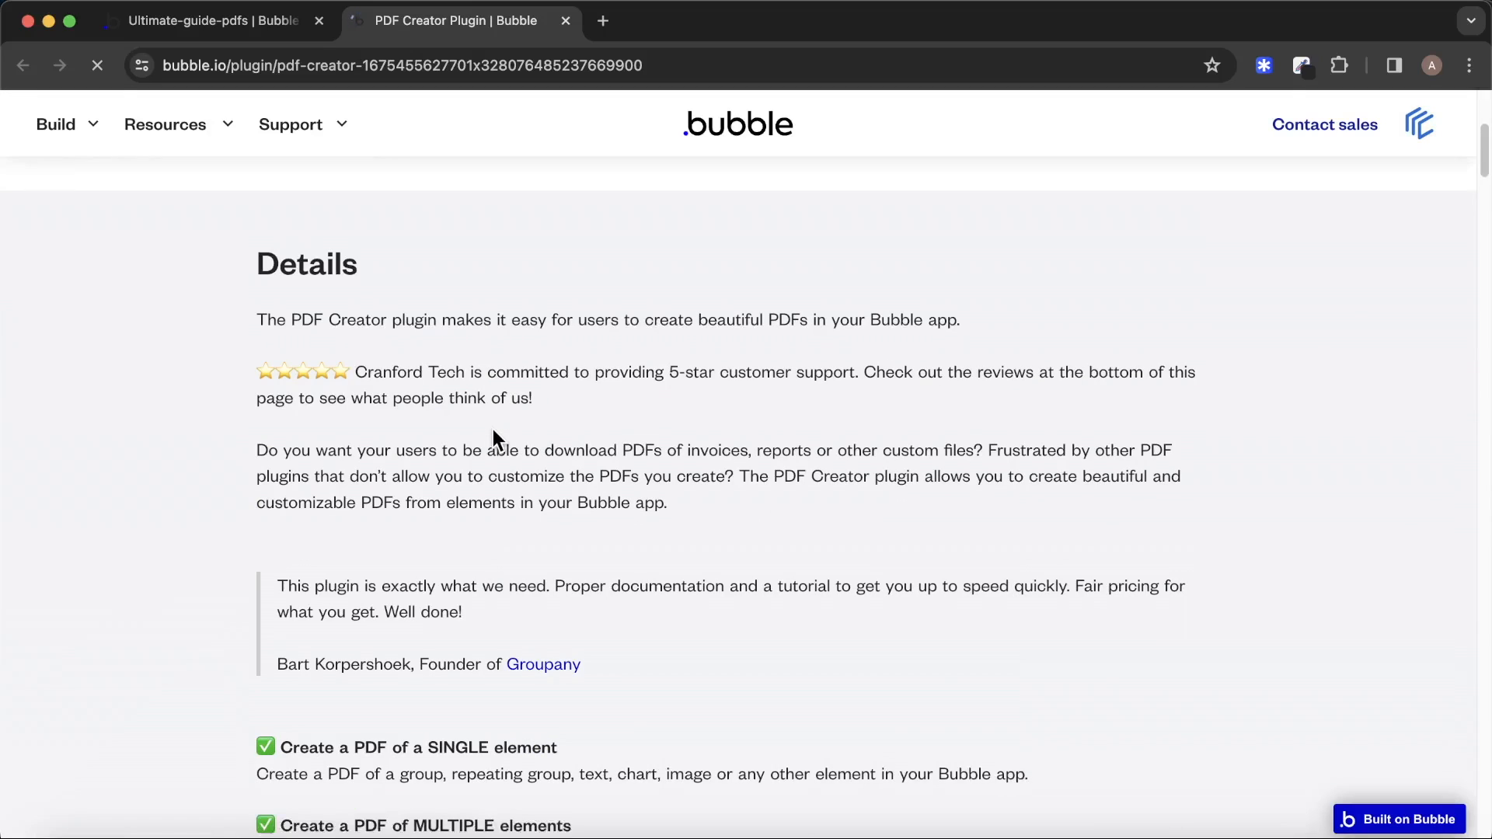
scroll(492, 429, "down", 9)
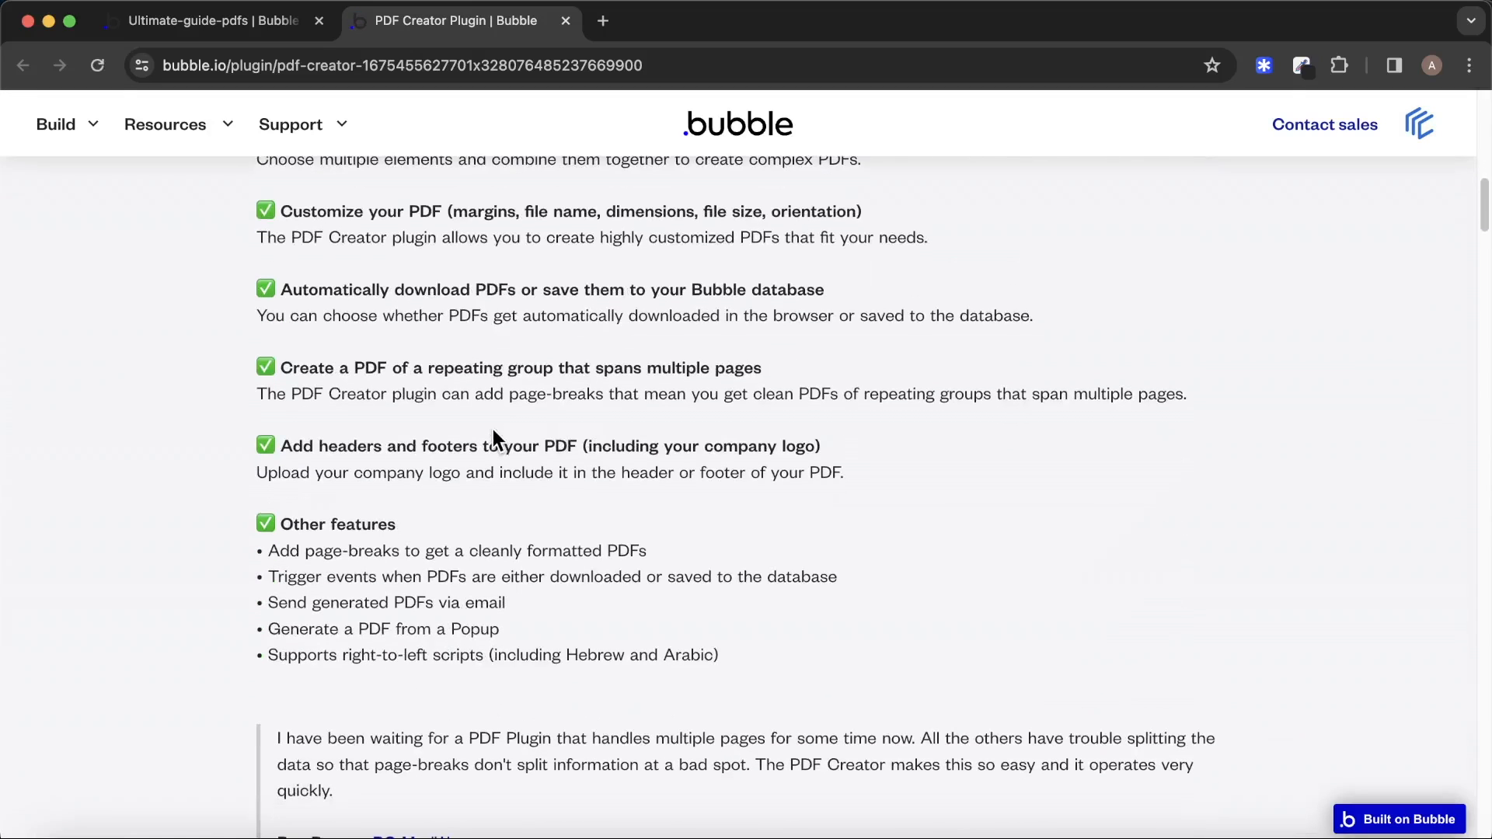
scroll(493, 429, "down", 6)
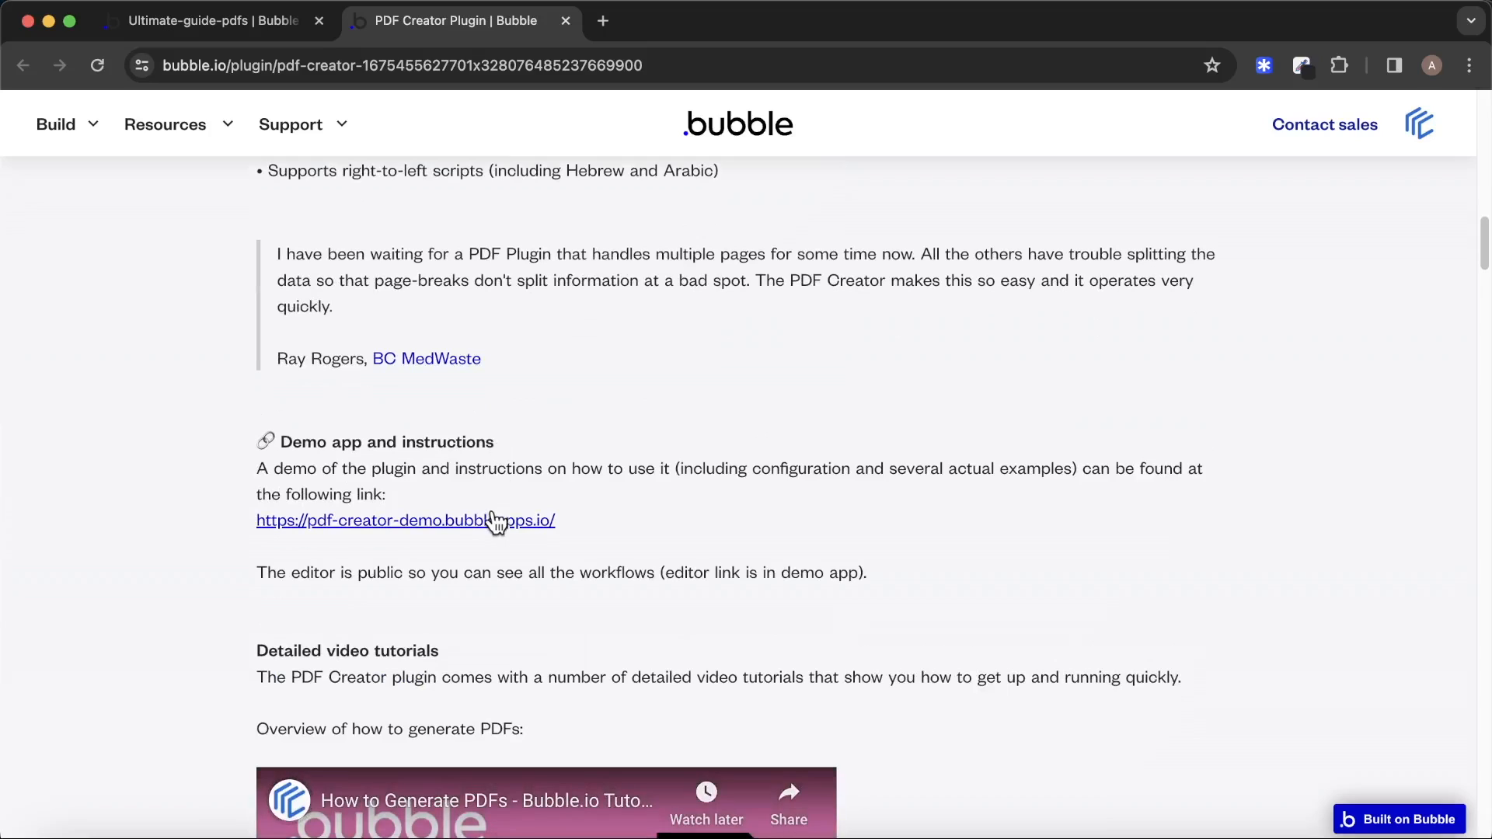
Open the PDF Creator demo app, view the section on generating a PDF for one element, and open the demo's editor.
left_click(495, 521)
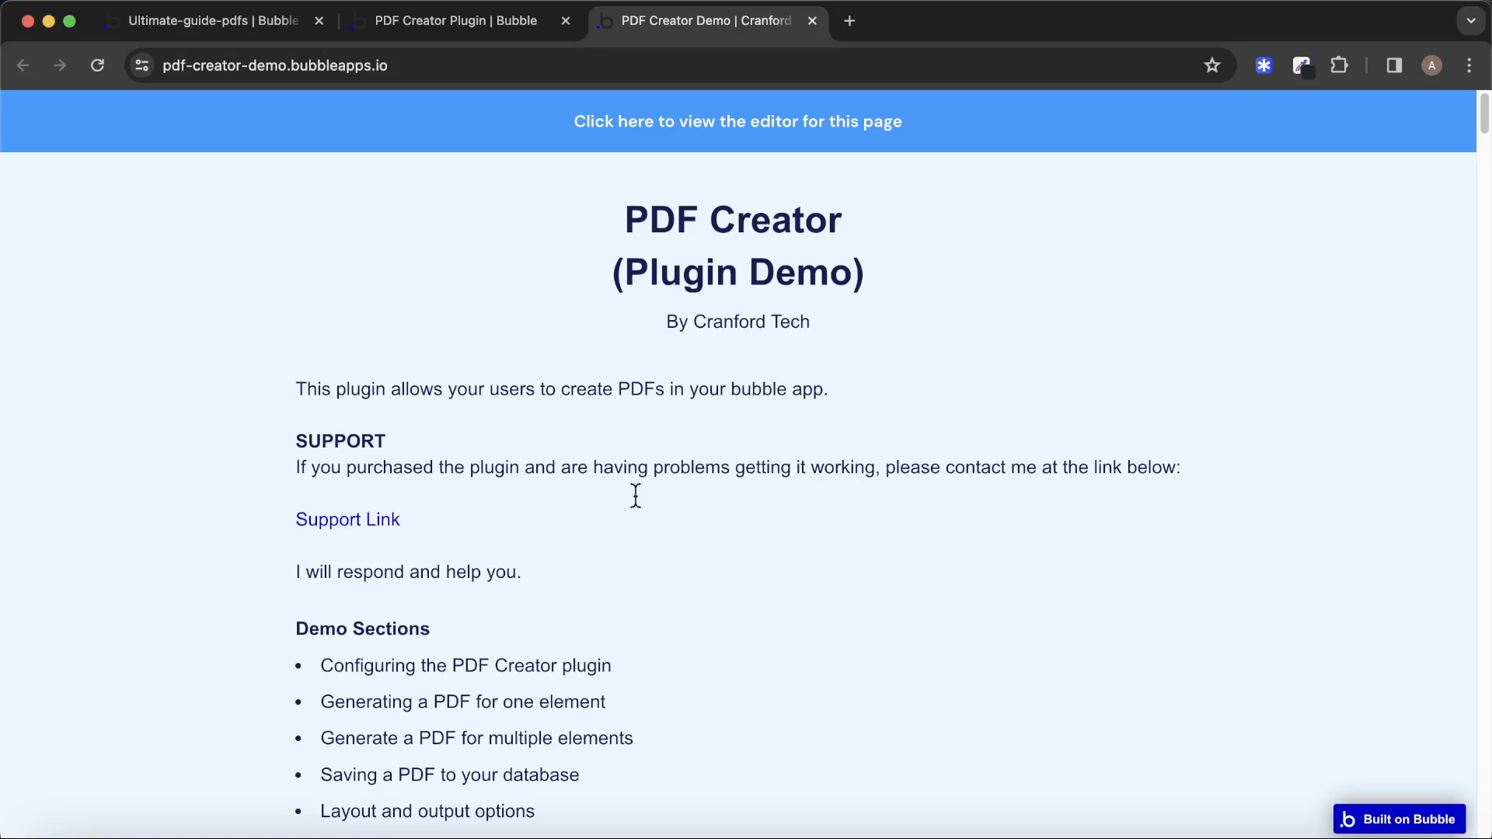
left_click(515, 703)
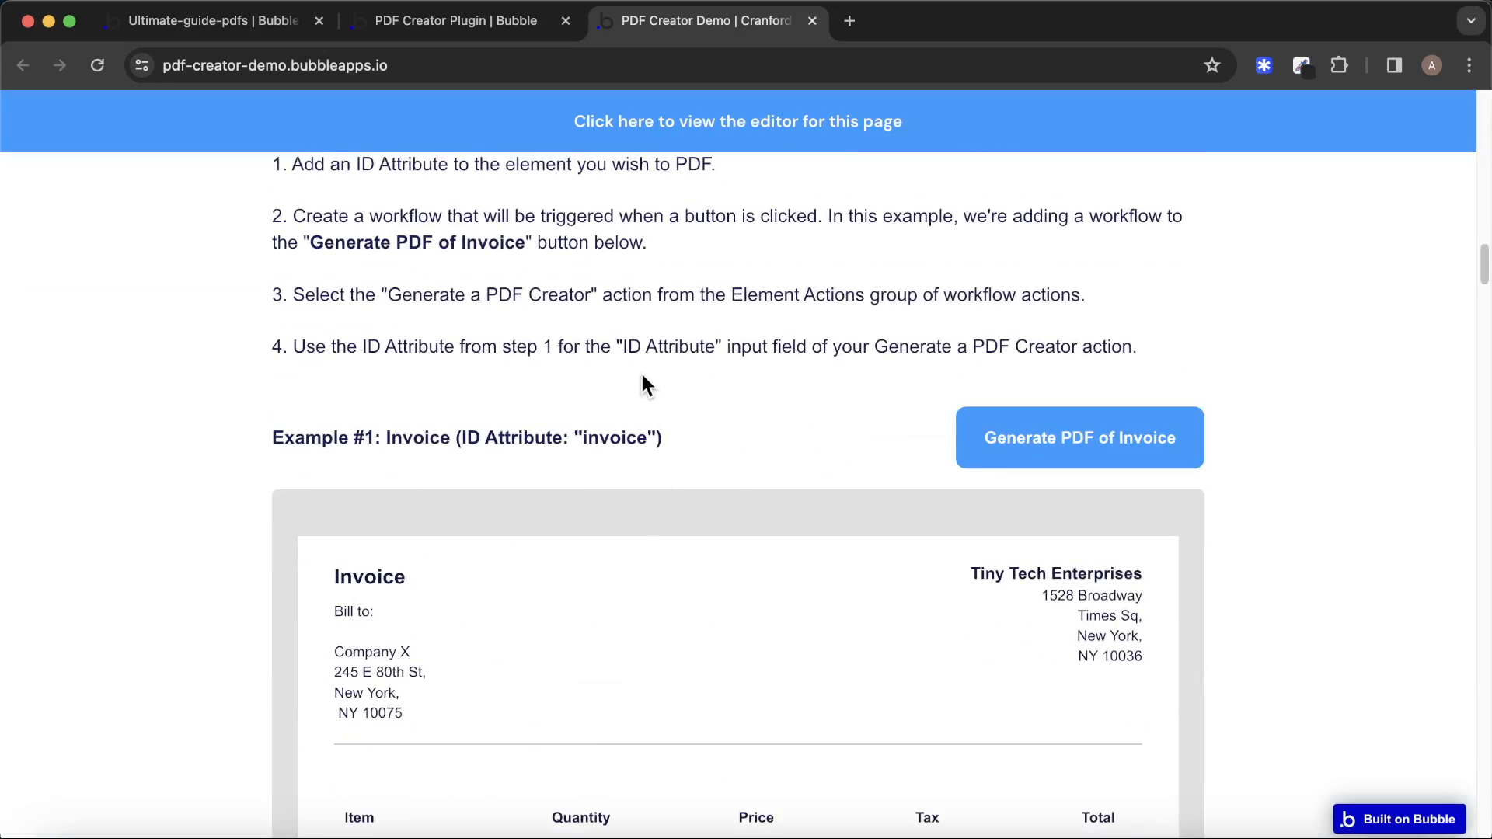
scroll(642, 377, "up", 2)
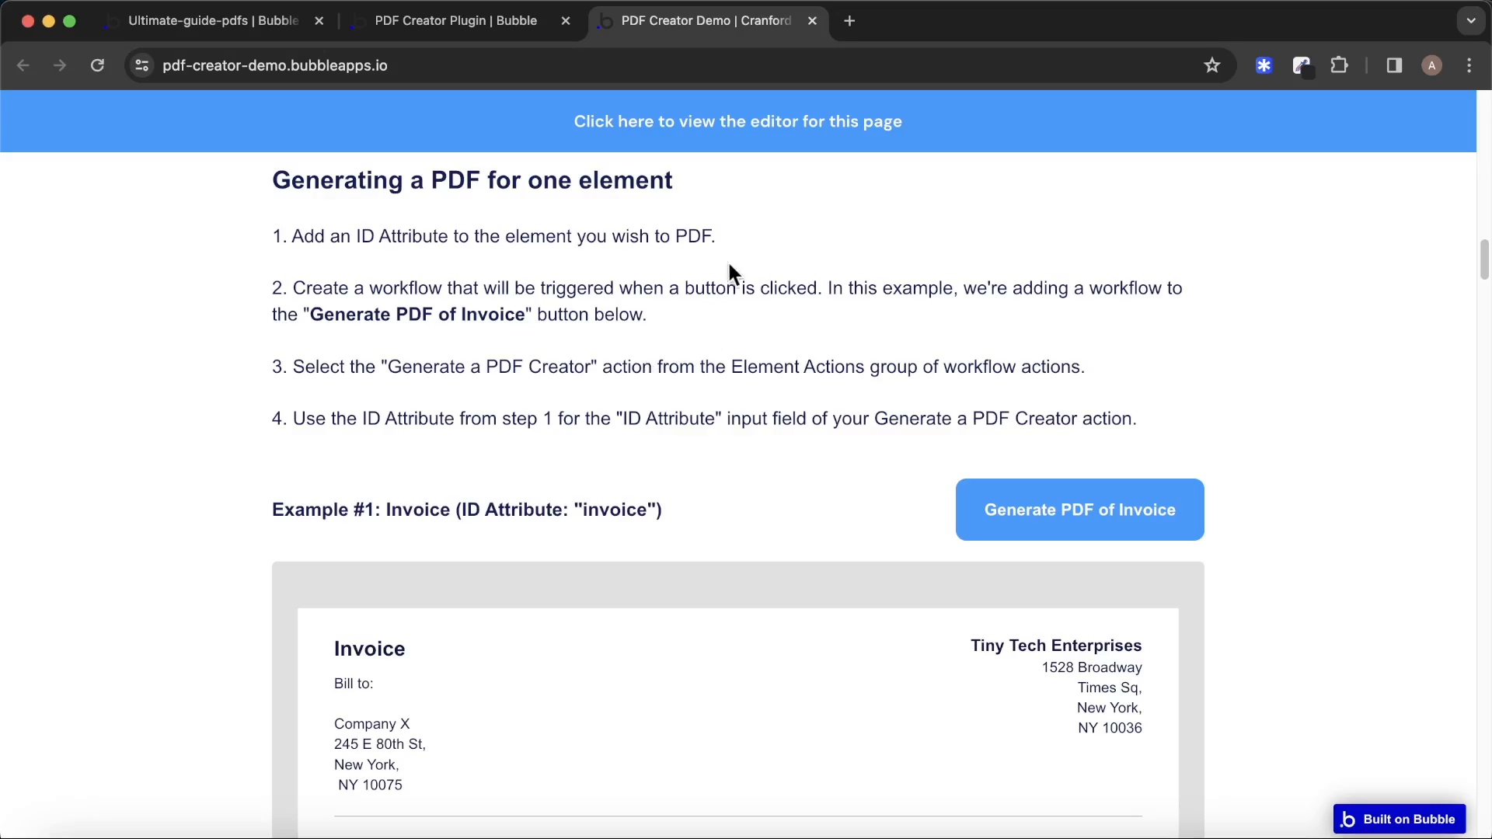
left_click(770, 121)
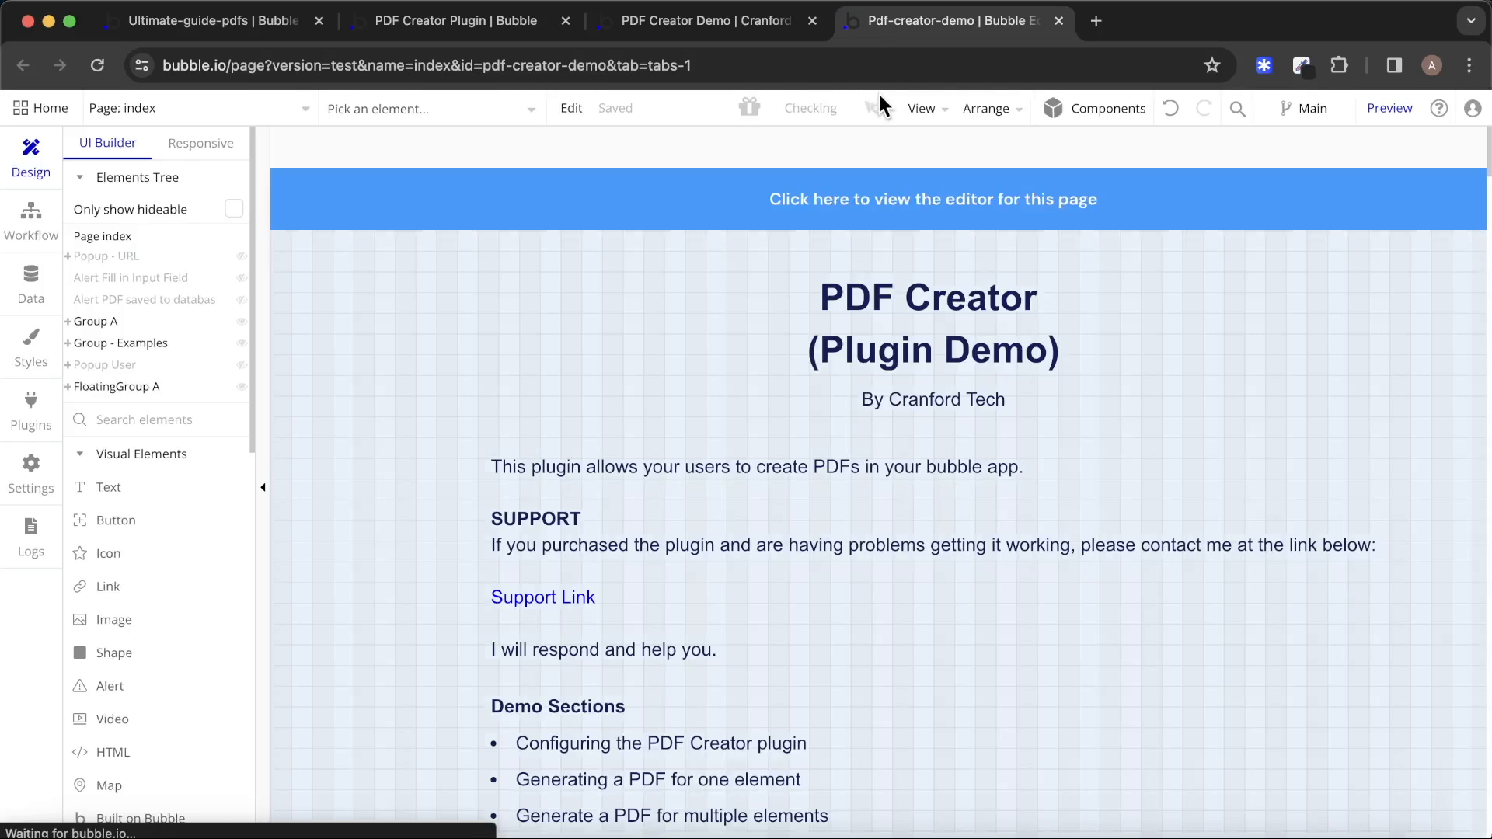
Close the demo editor, demo app and plugin page to return to the app's installed plugins.
key("super+w")
key("super+w")
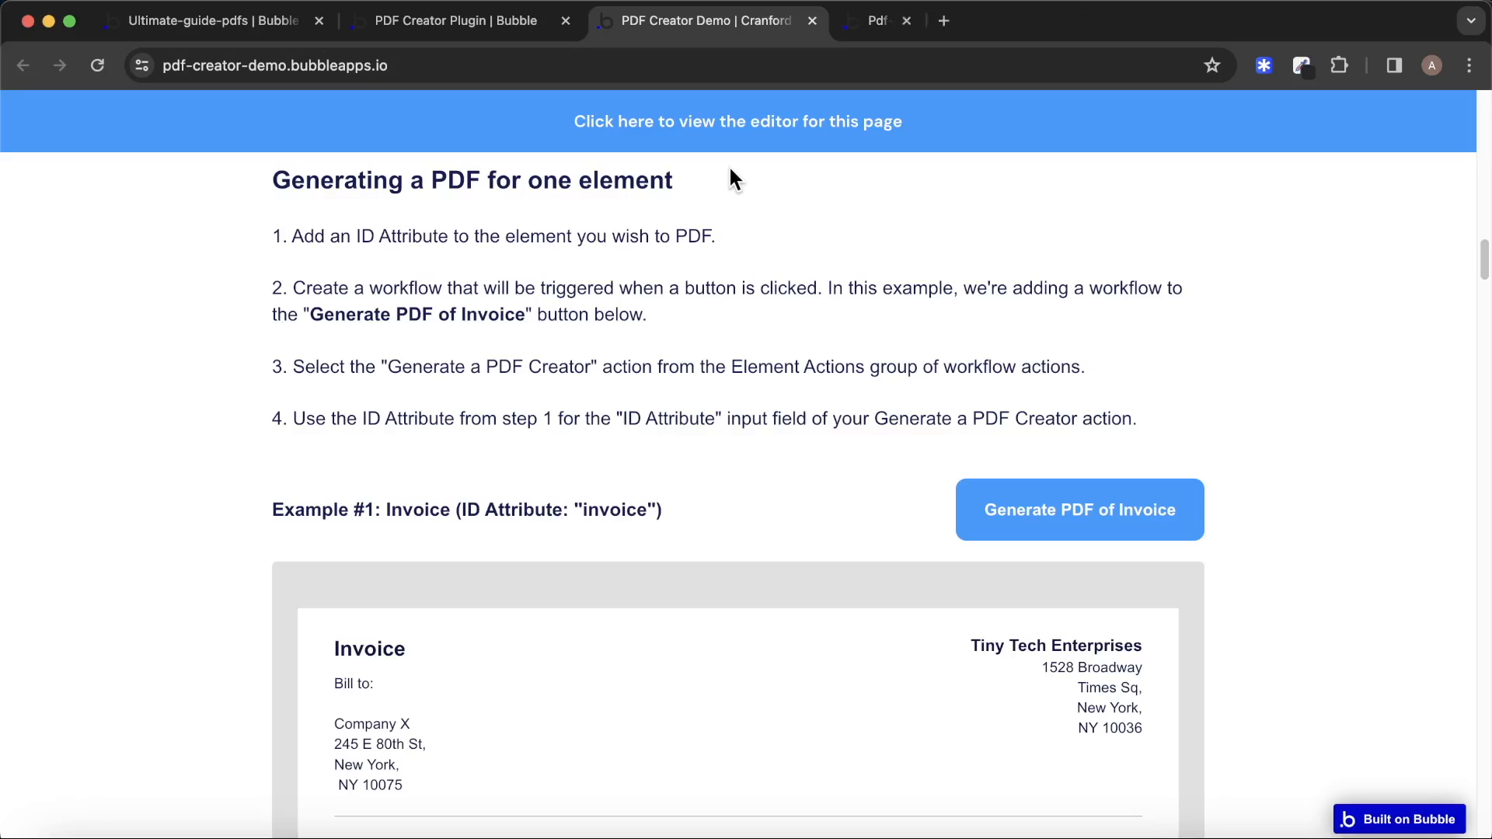
key("super+w")
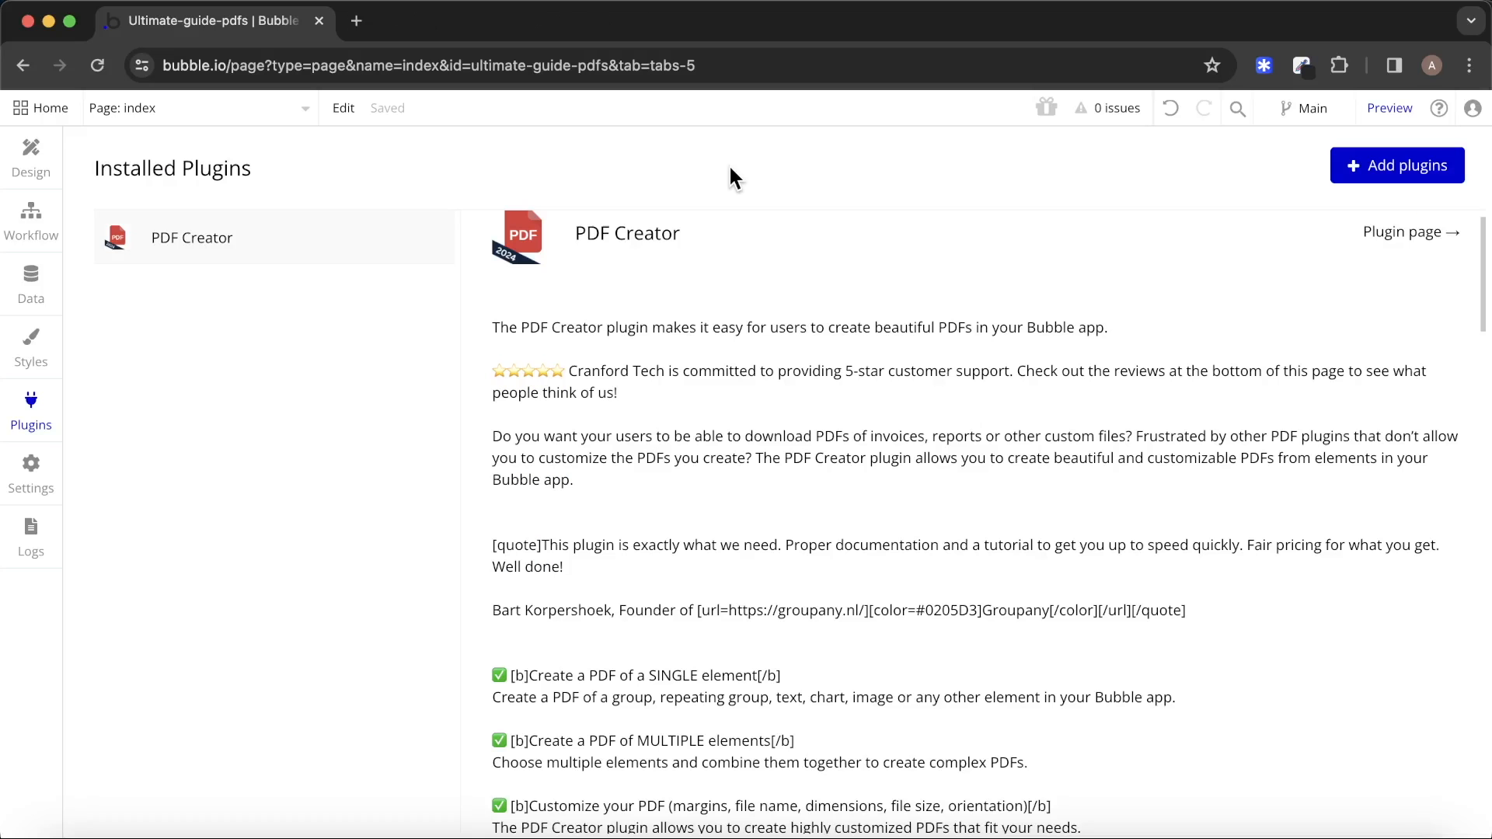
Search the plugins available to add for "PD".
scroll(811, 427, "up", 1)
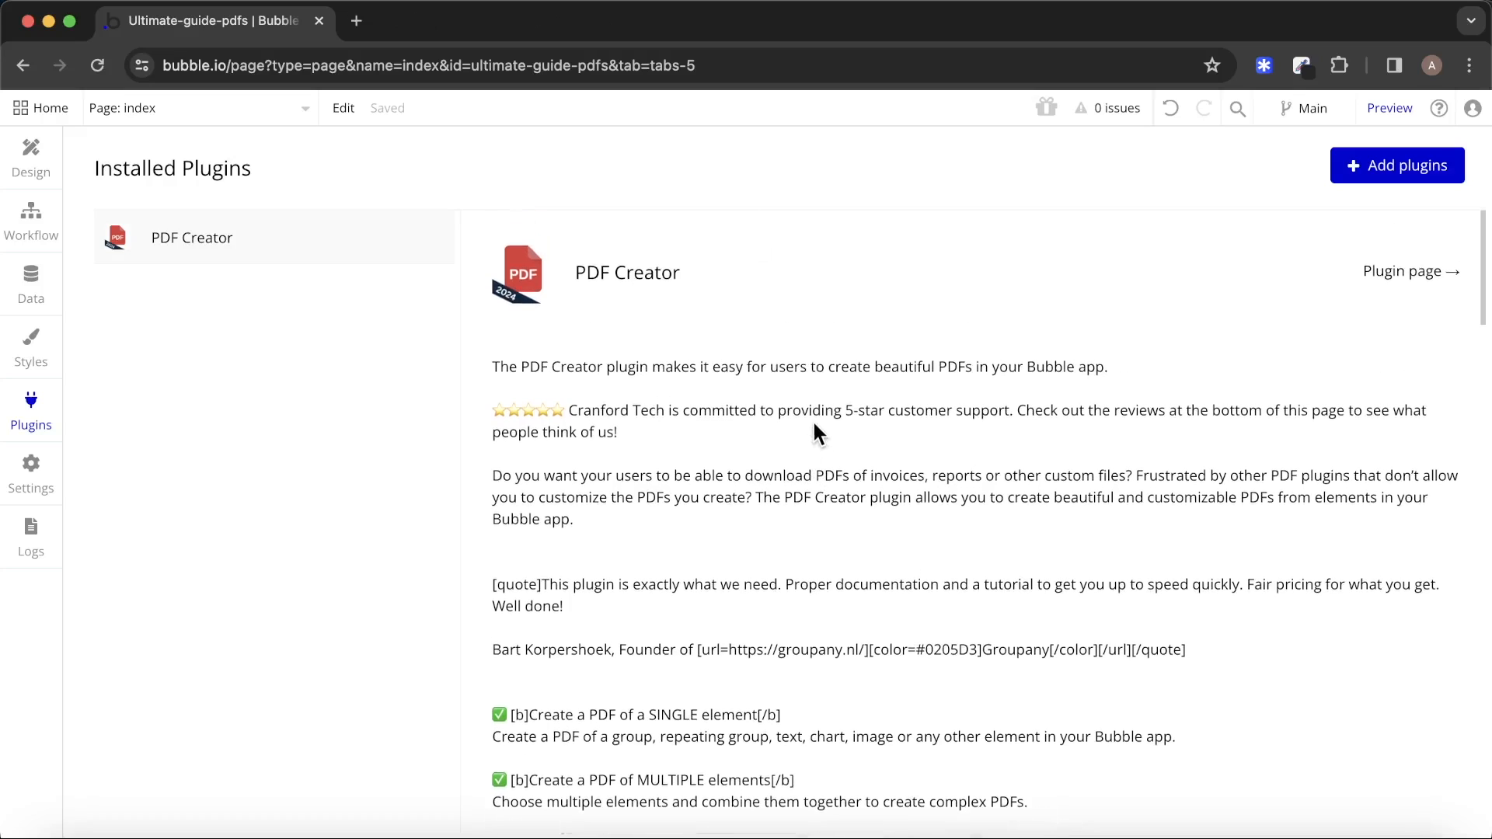
left_click(1419, 167)
type("PD")
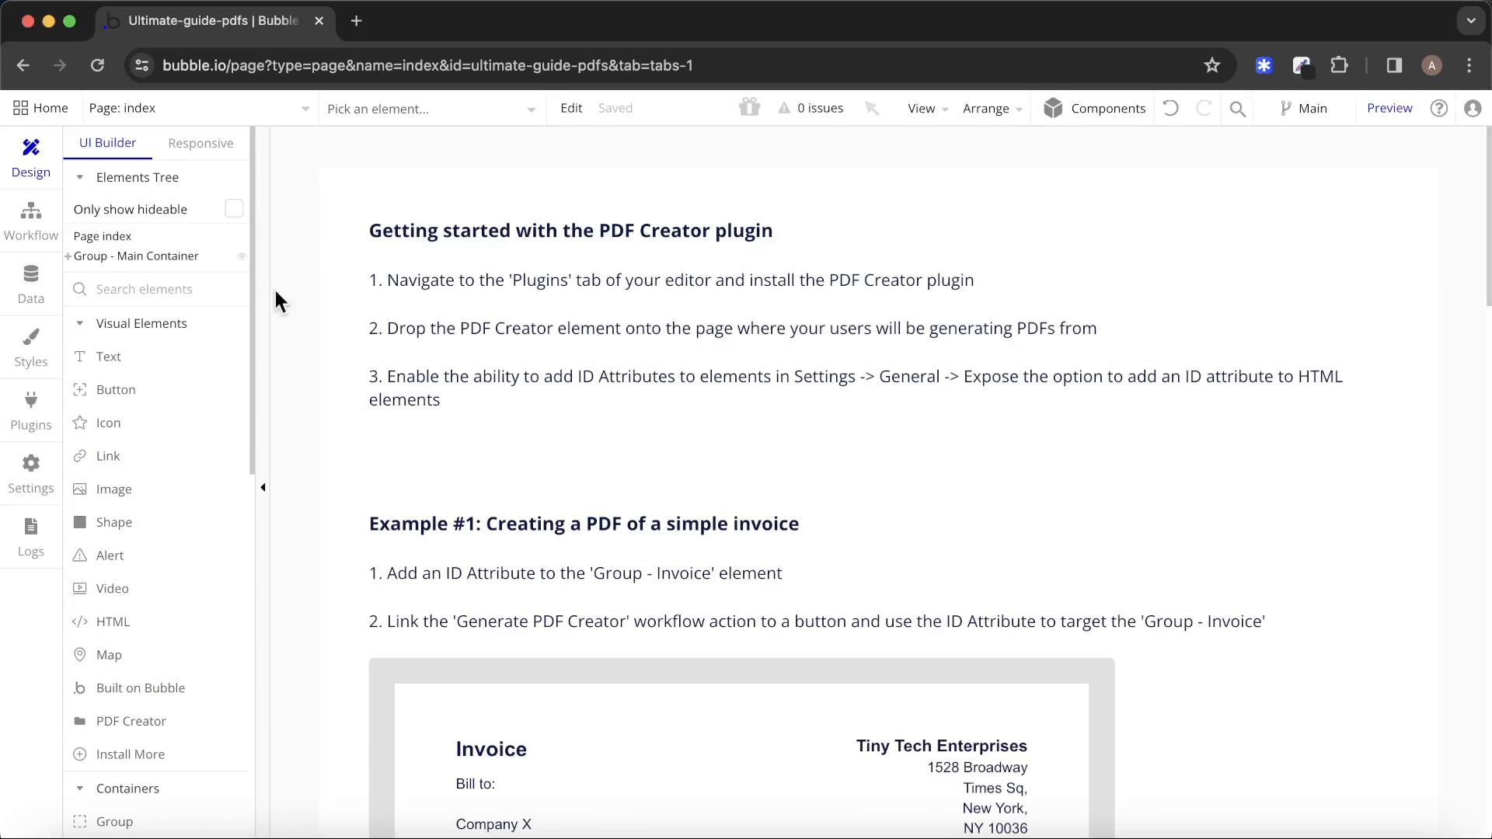
Add a PDF Creator element to the Main Container group on the index page.
left_click(154, 733)
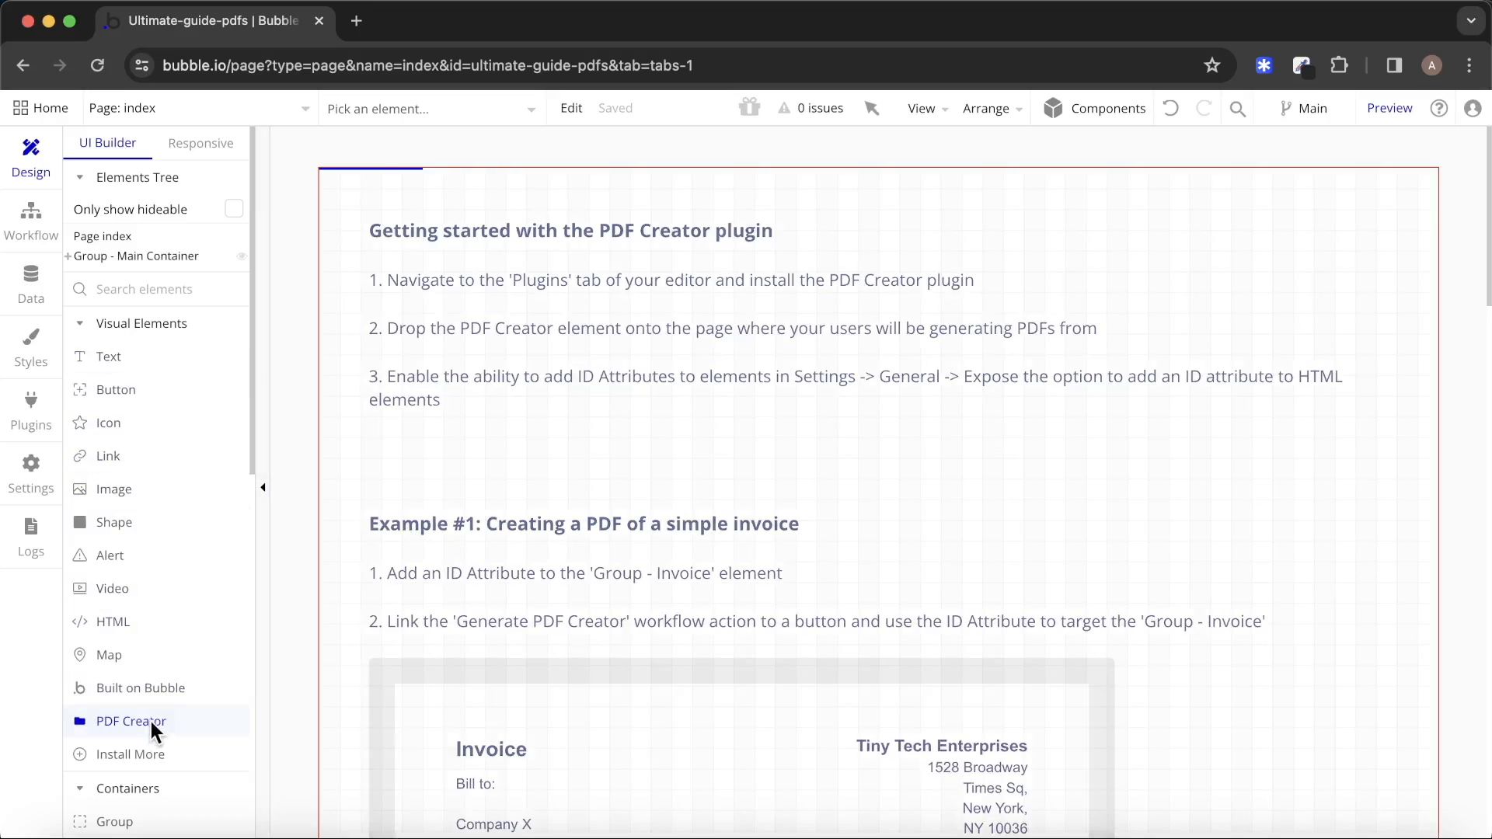
scroll(536, 525, "down", 8)
scroll(537, 525, "down", 5)
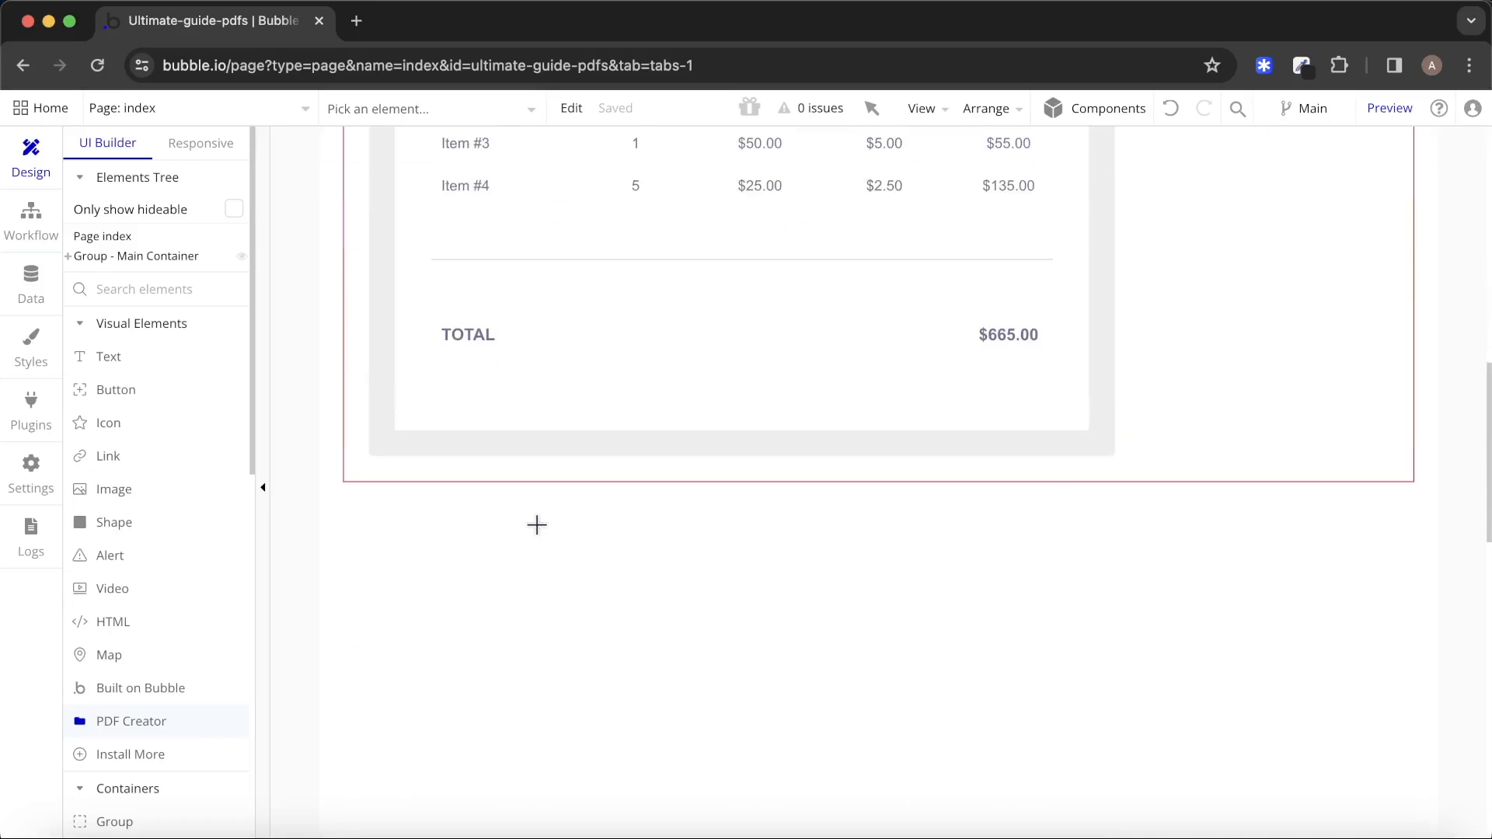
left_click_drag(359, 495, 444, 559)
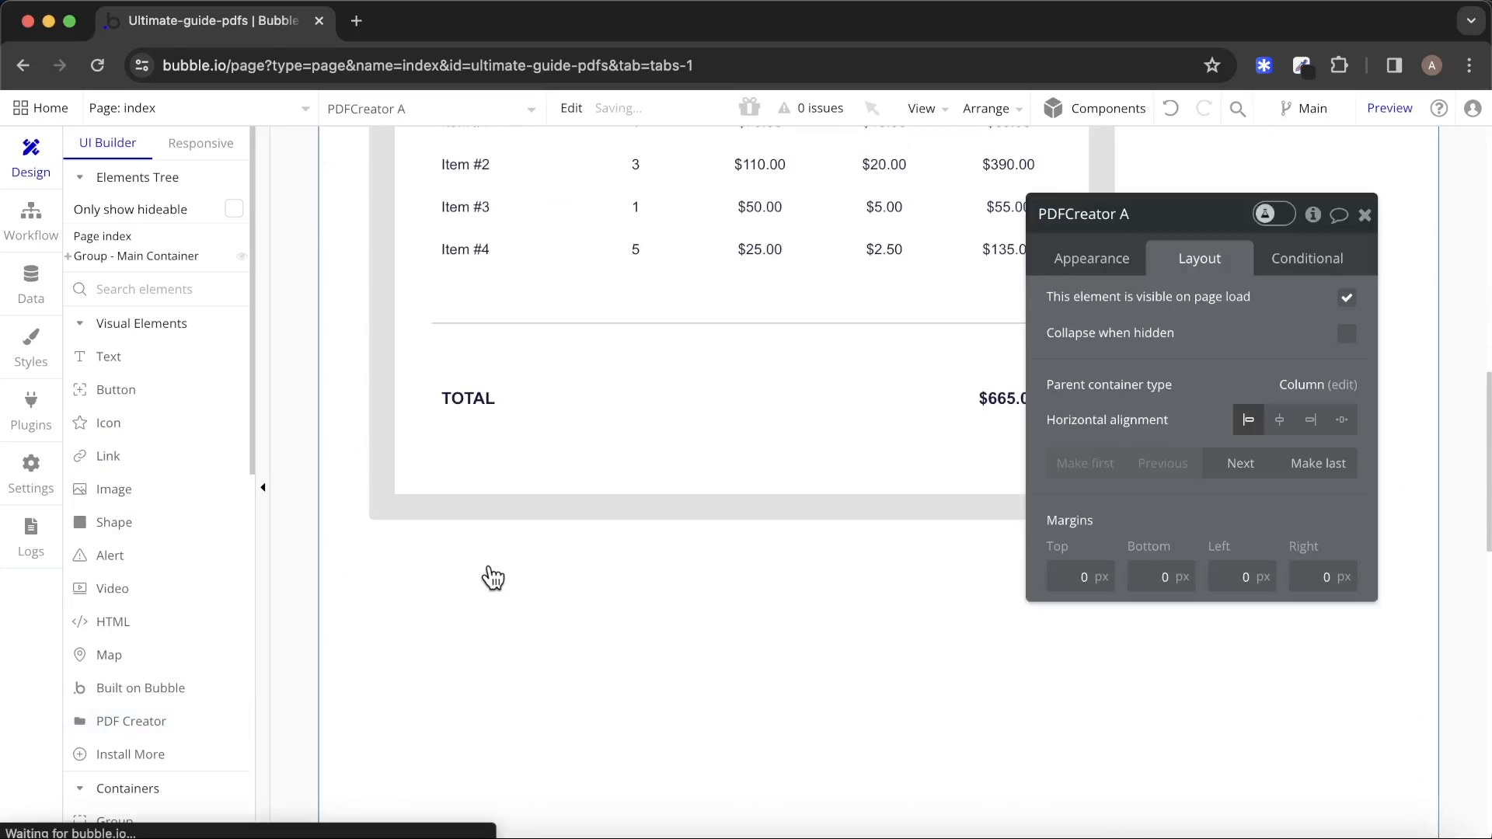
Set the PDF Creator element to be not visible on page load.
scroll(403, 490, "up", 15)
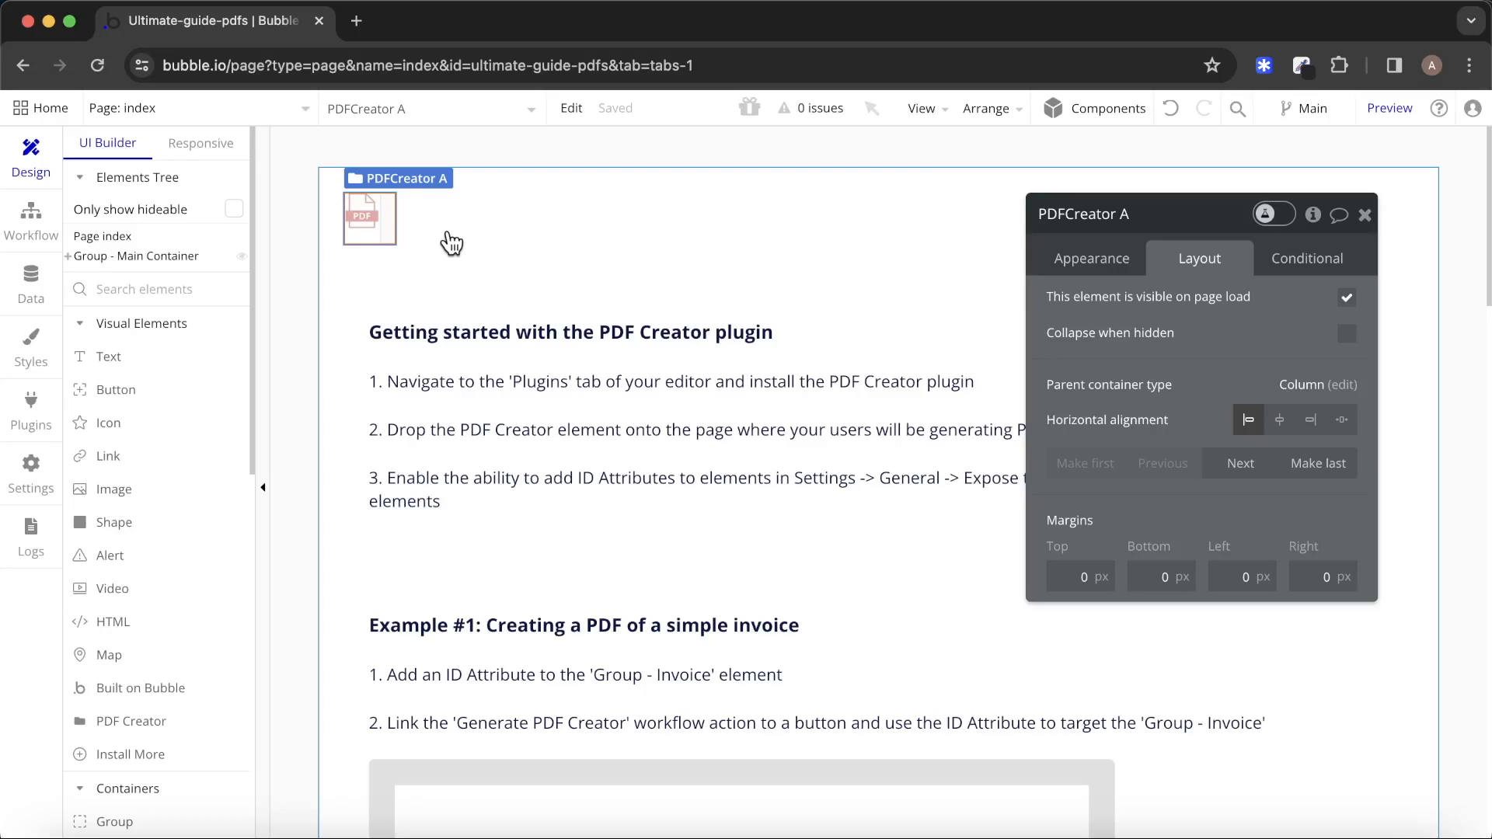
left_click_drag(1104, 303, 543, 308)
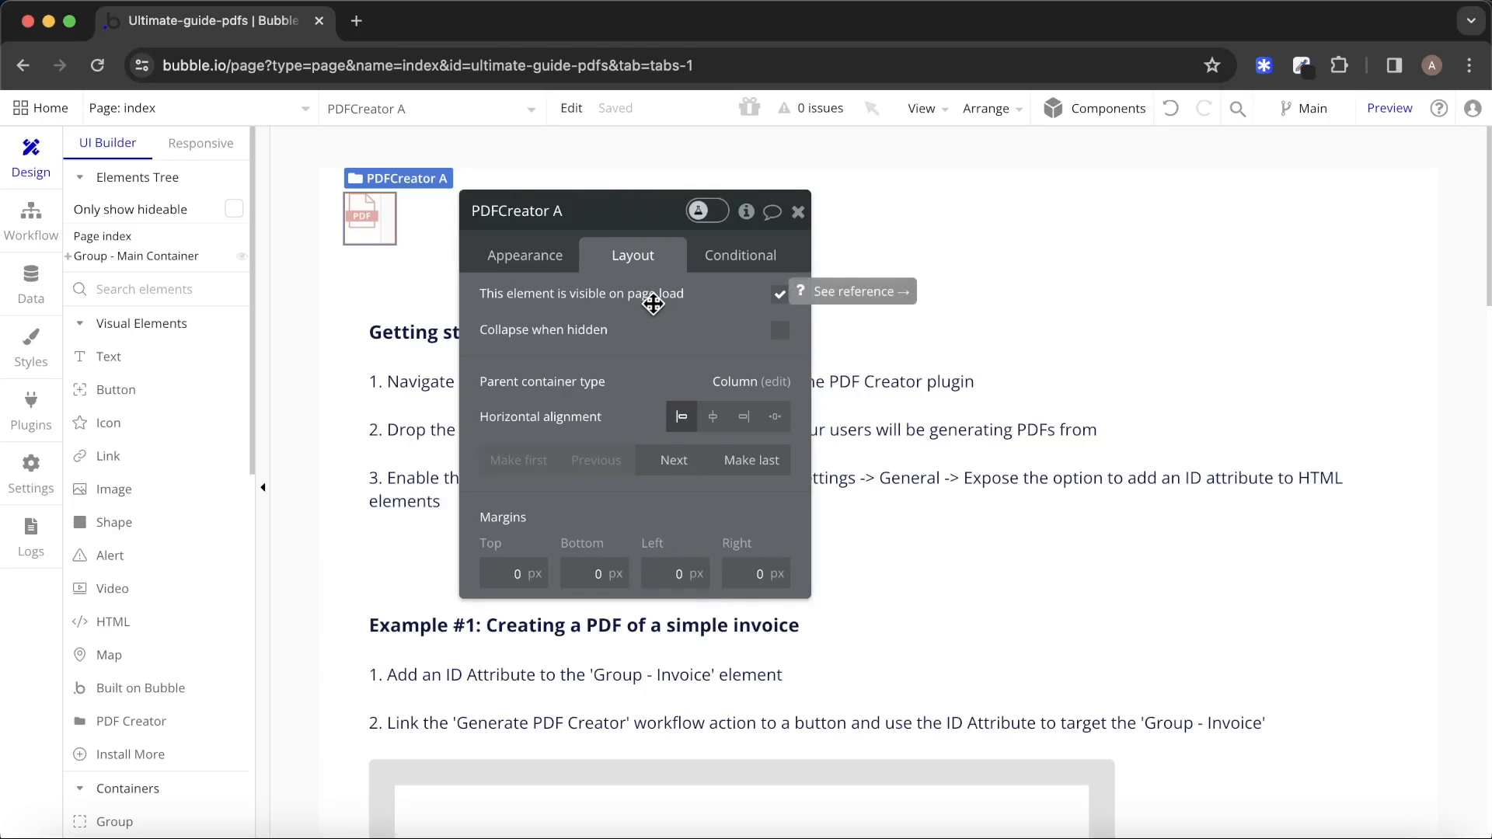
left_click(779, 294)
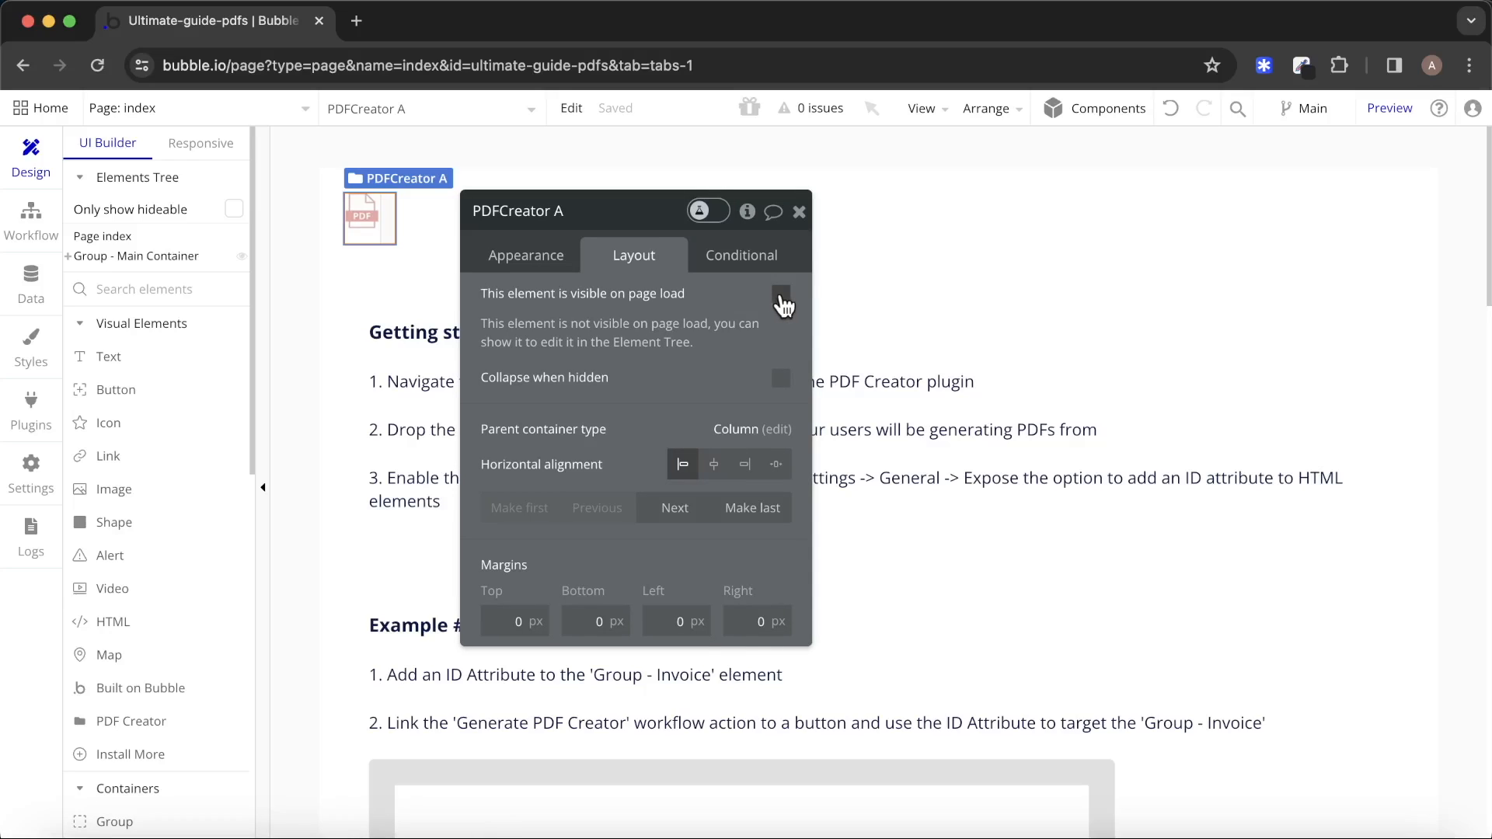
Make the PDF Creator element visible on page load and place it last in its parent container.
left_click(778, 295)
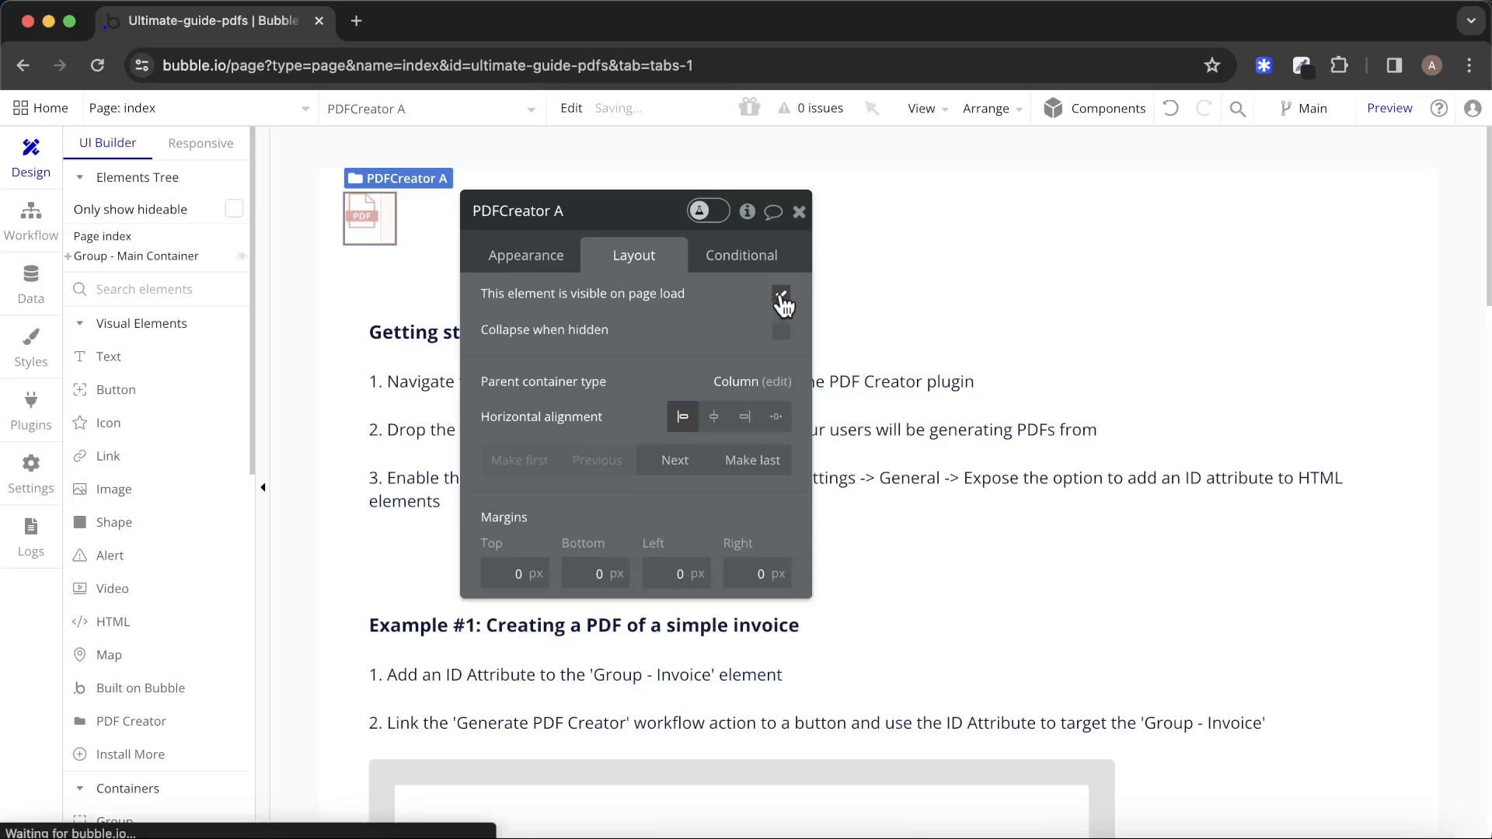
left_click(754, 462)
left_click(802, 214)
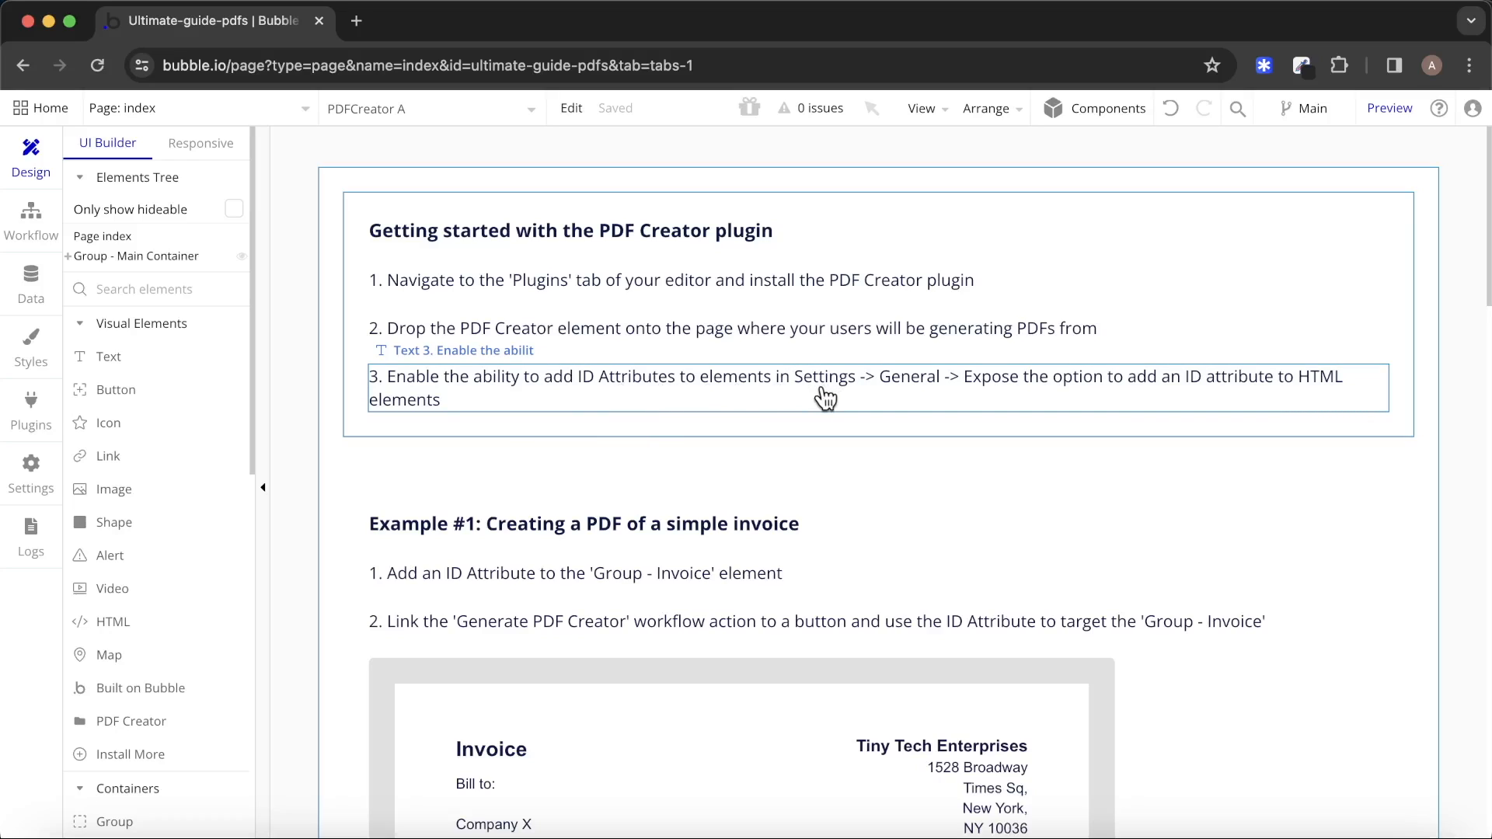
Enable exposing the option to add an ID attribute to HTML elements in the app's general settings, and return to the page design.
left_click(48, 463)
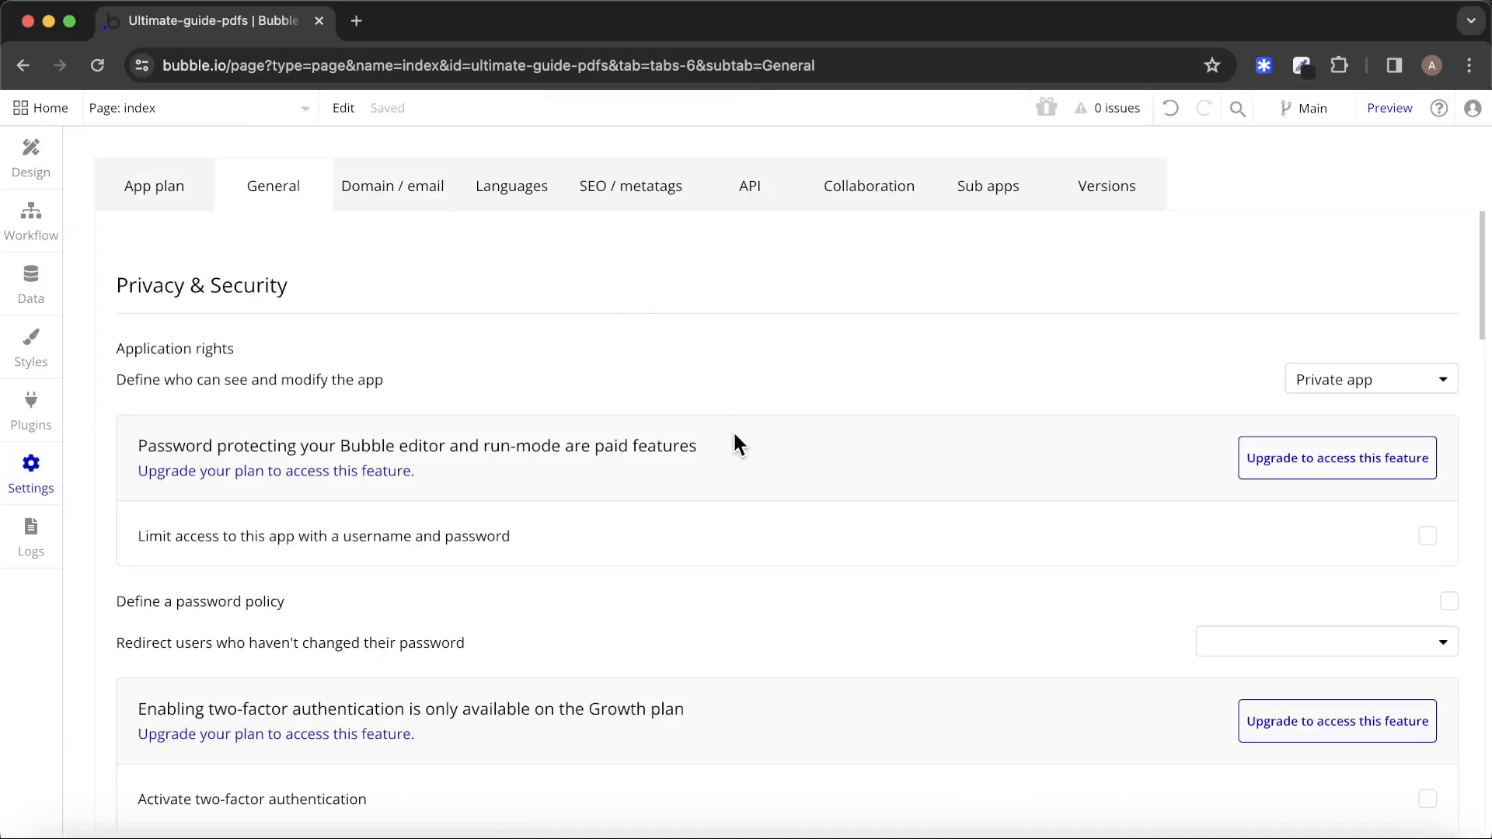
scroll(734, 435, "down", 15)
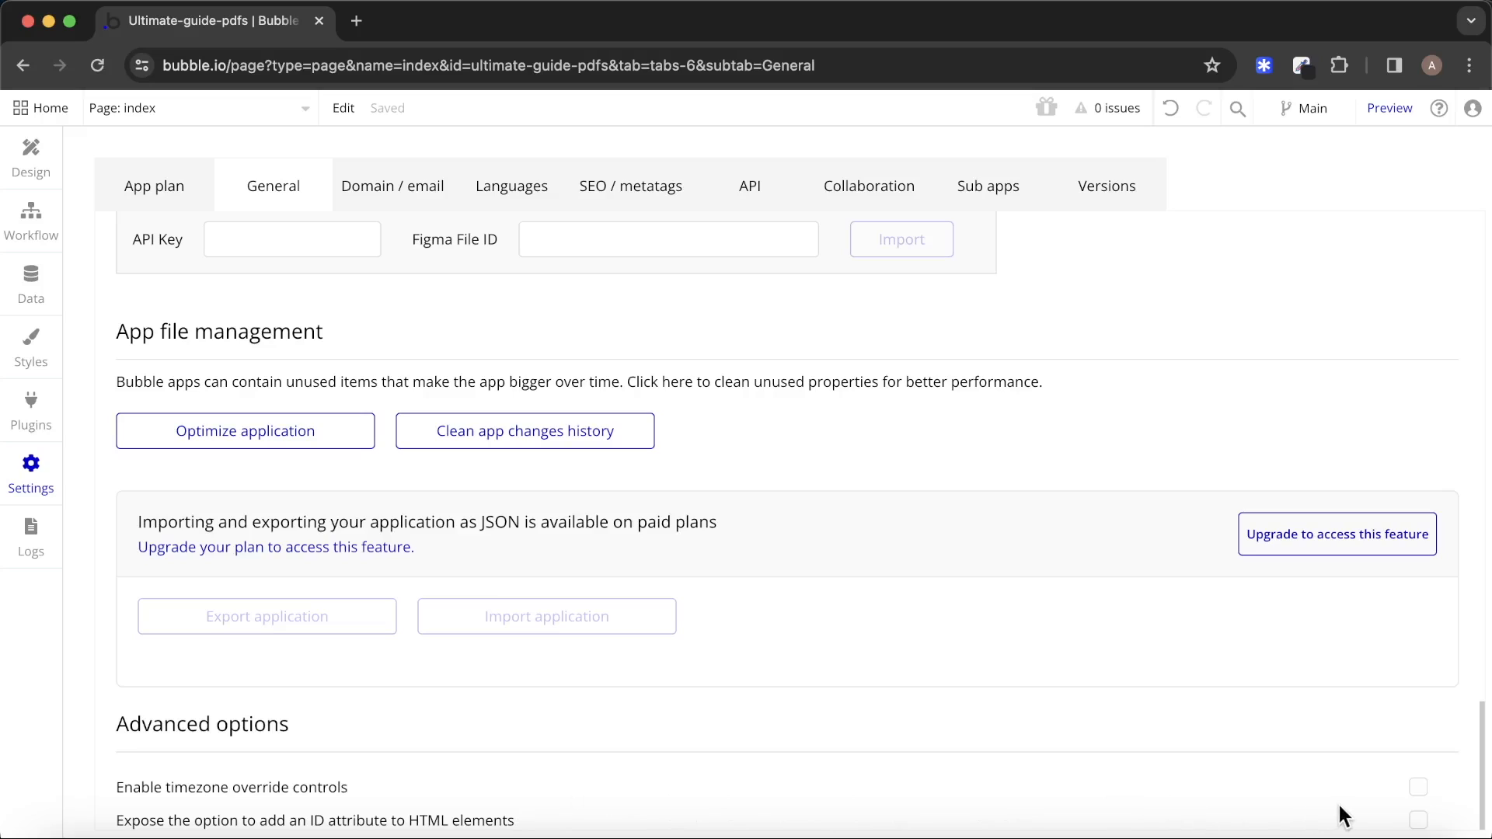
left_click(1417, 821)
left_click(40, 170)
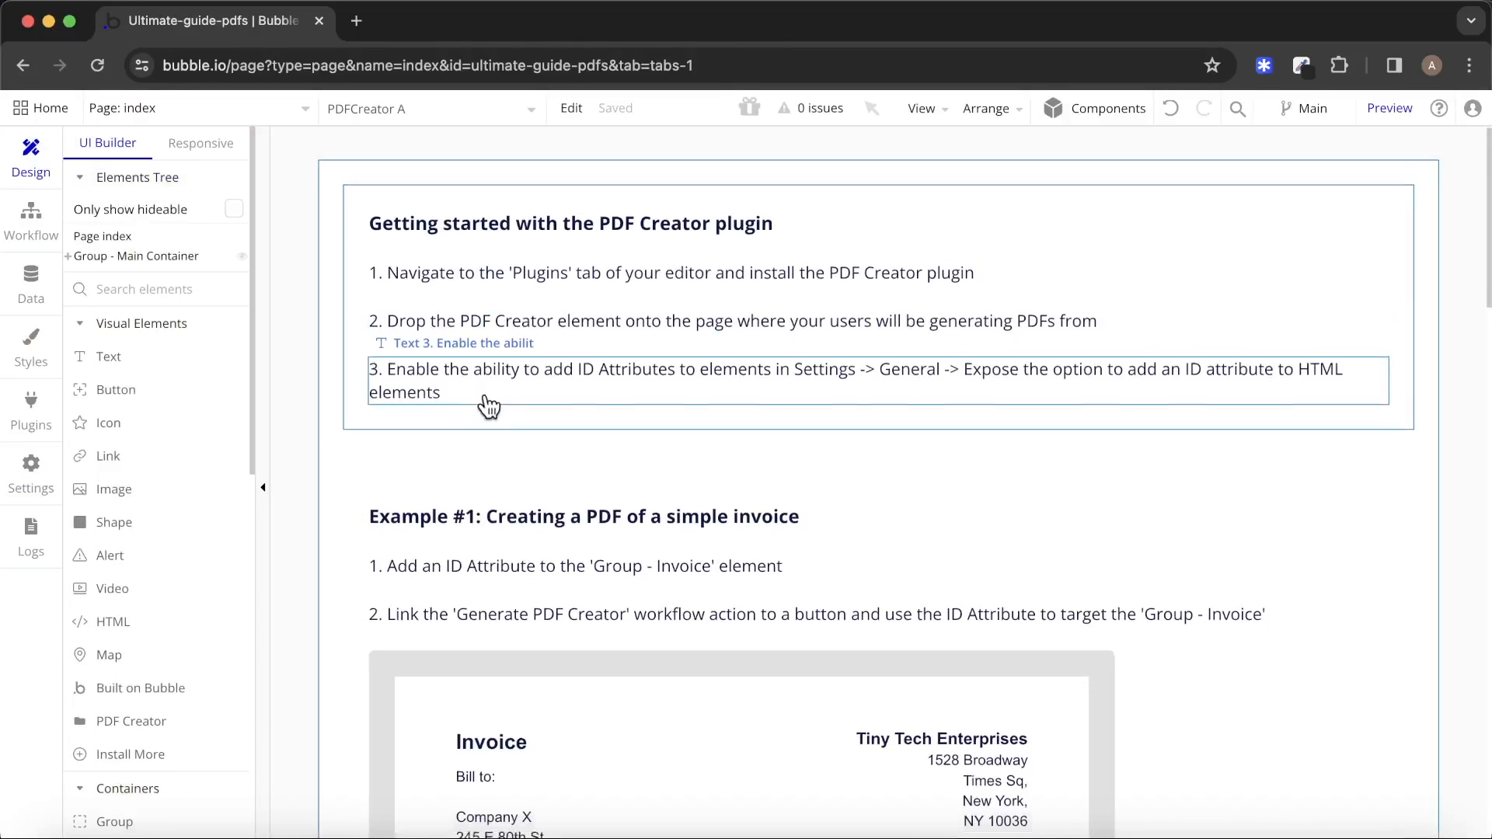
Examine the Group - Invoice element in Example #1 and its appearance properties.
scroll(493, 406, "down", 5)
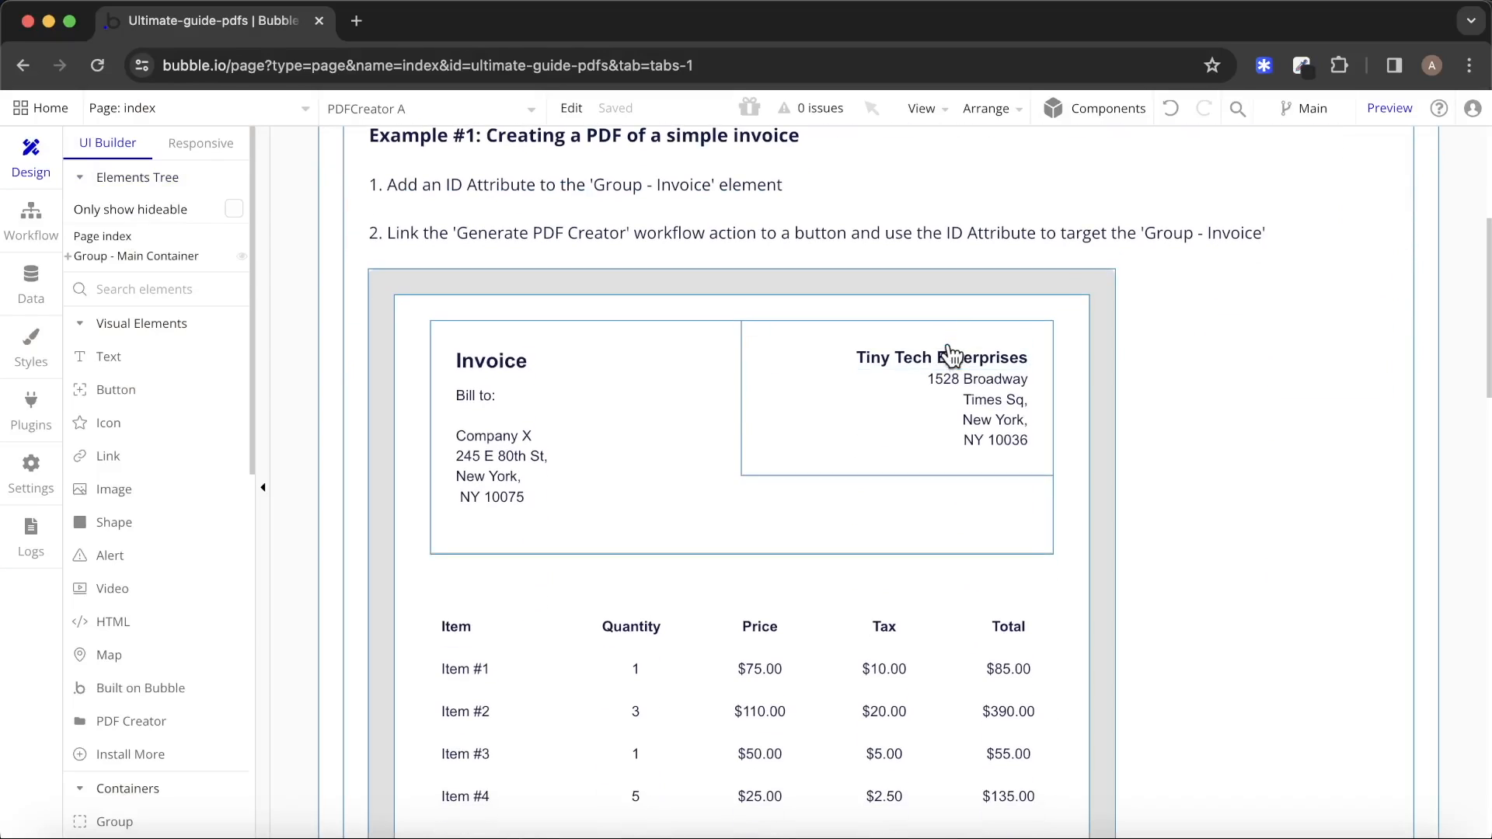
double_click(1054, 327)
scroll(1057, 341, "down", 2)
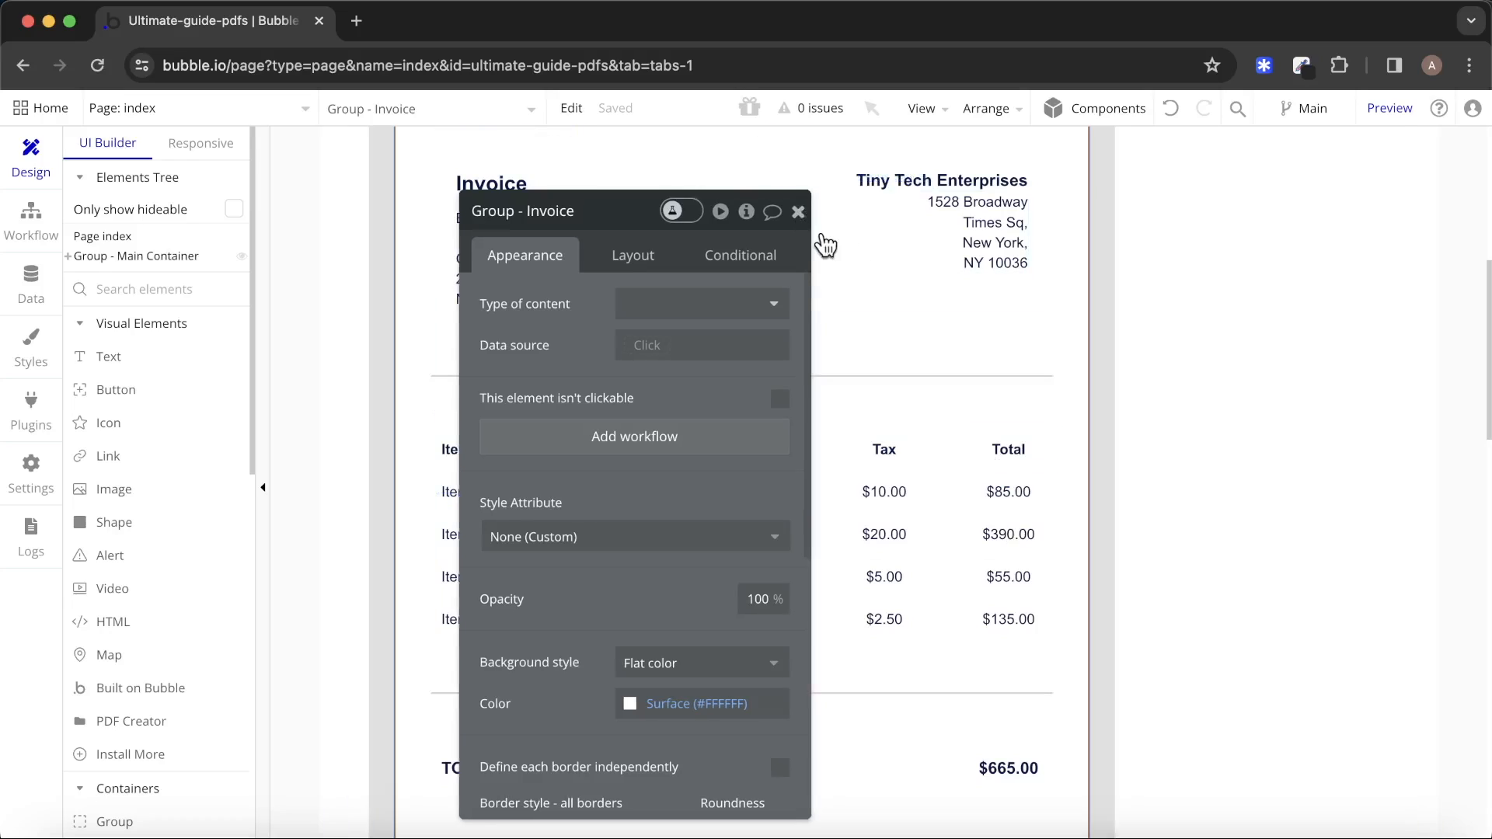
left_click_drag(806, 224, 793, 212)
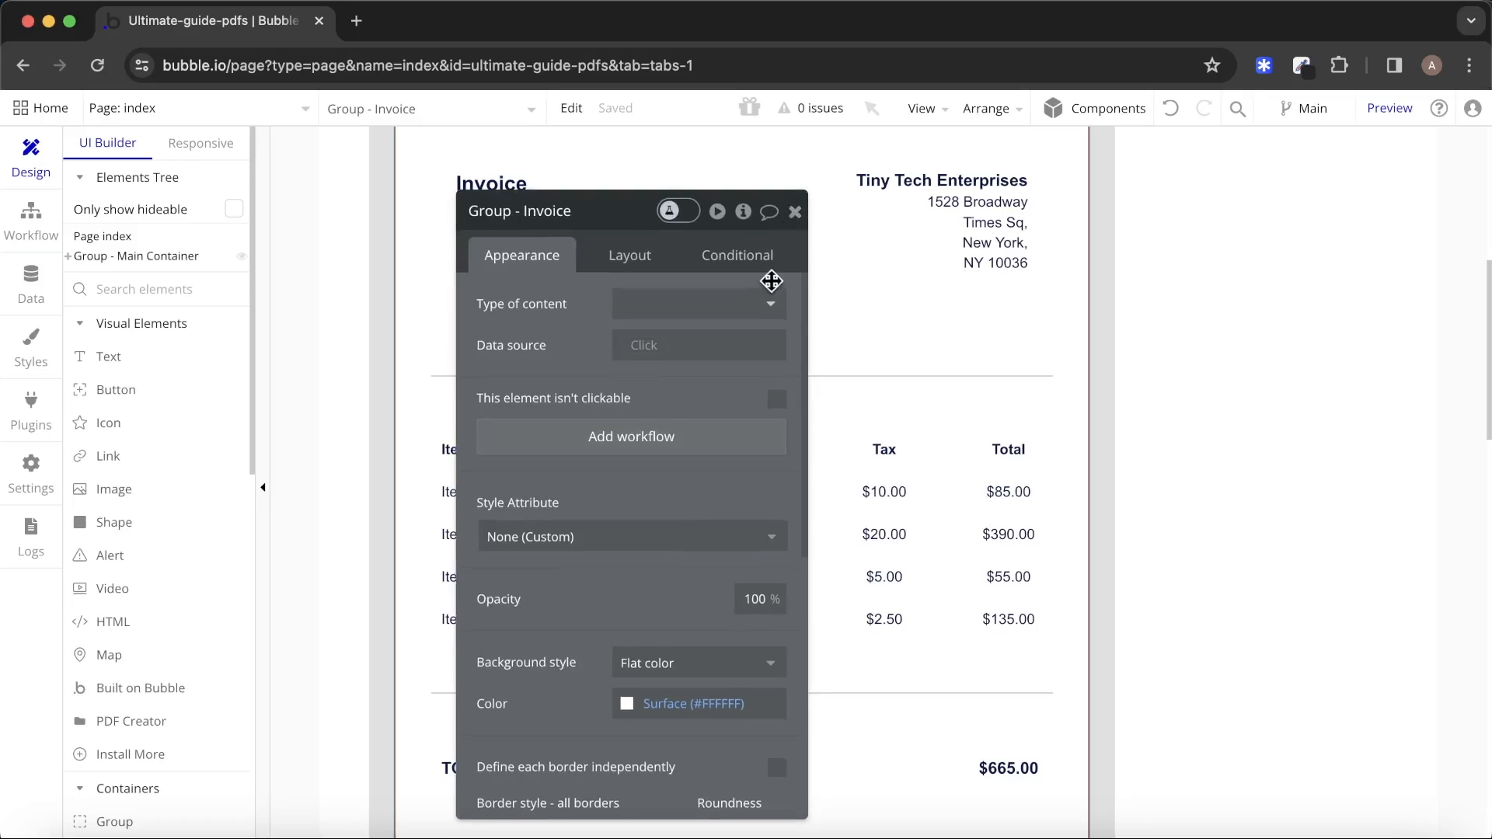
left_click(797, 212)
scroll(809, 237, "up", 4)
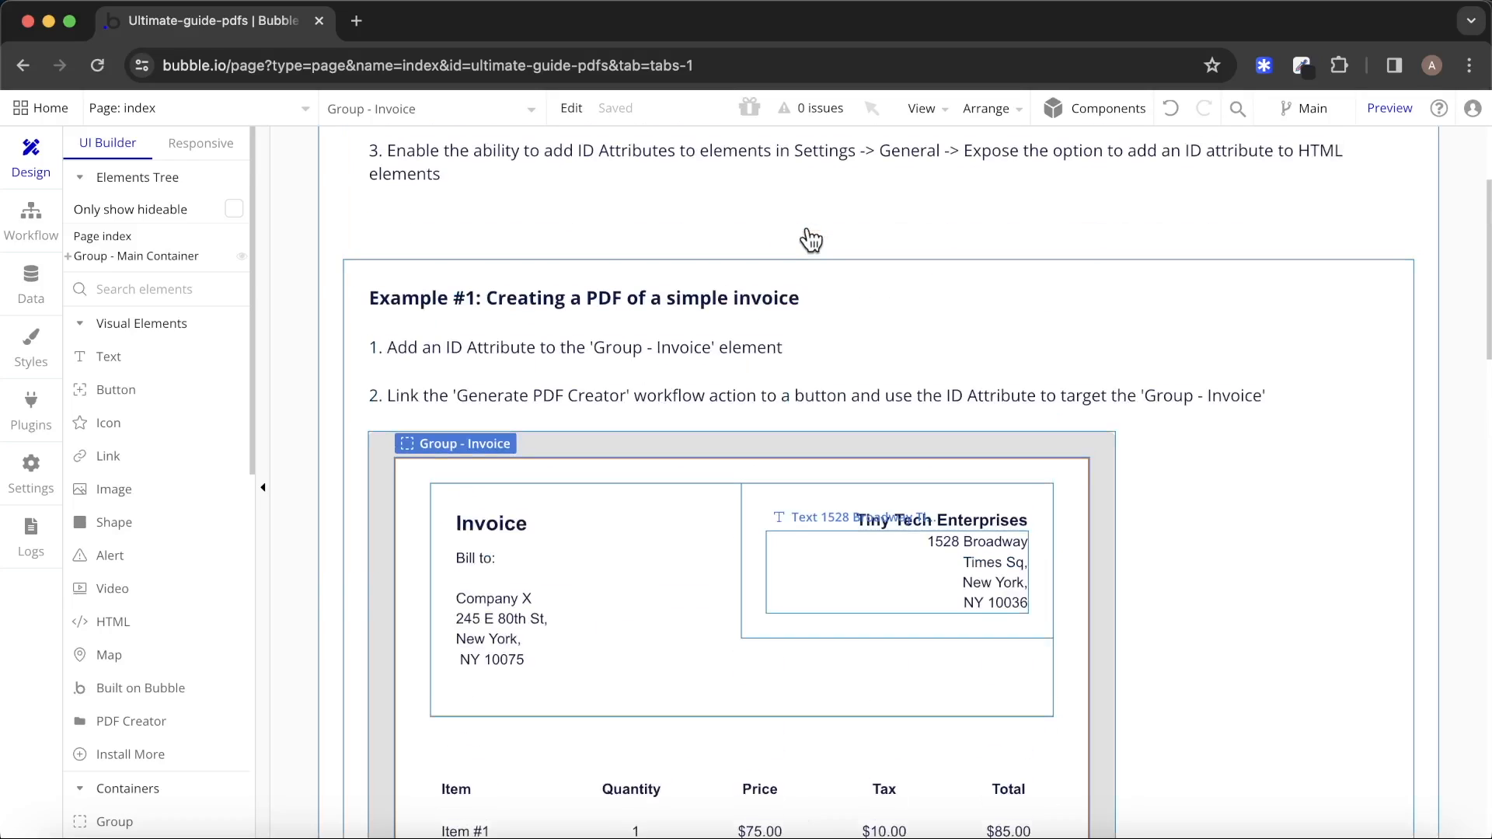
scroll(809, 237, "down", 2)
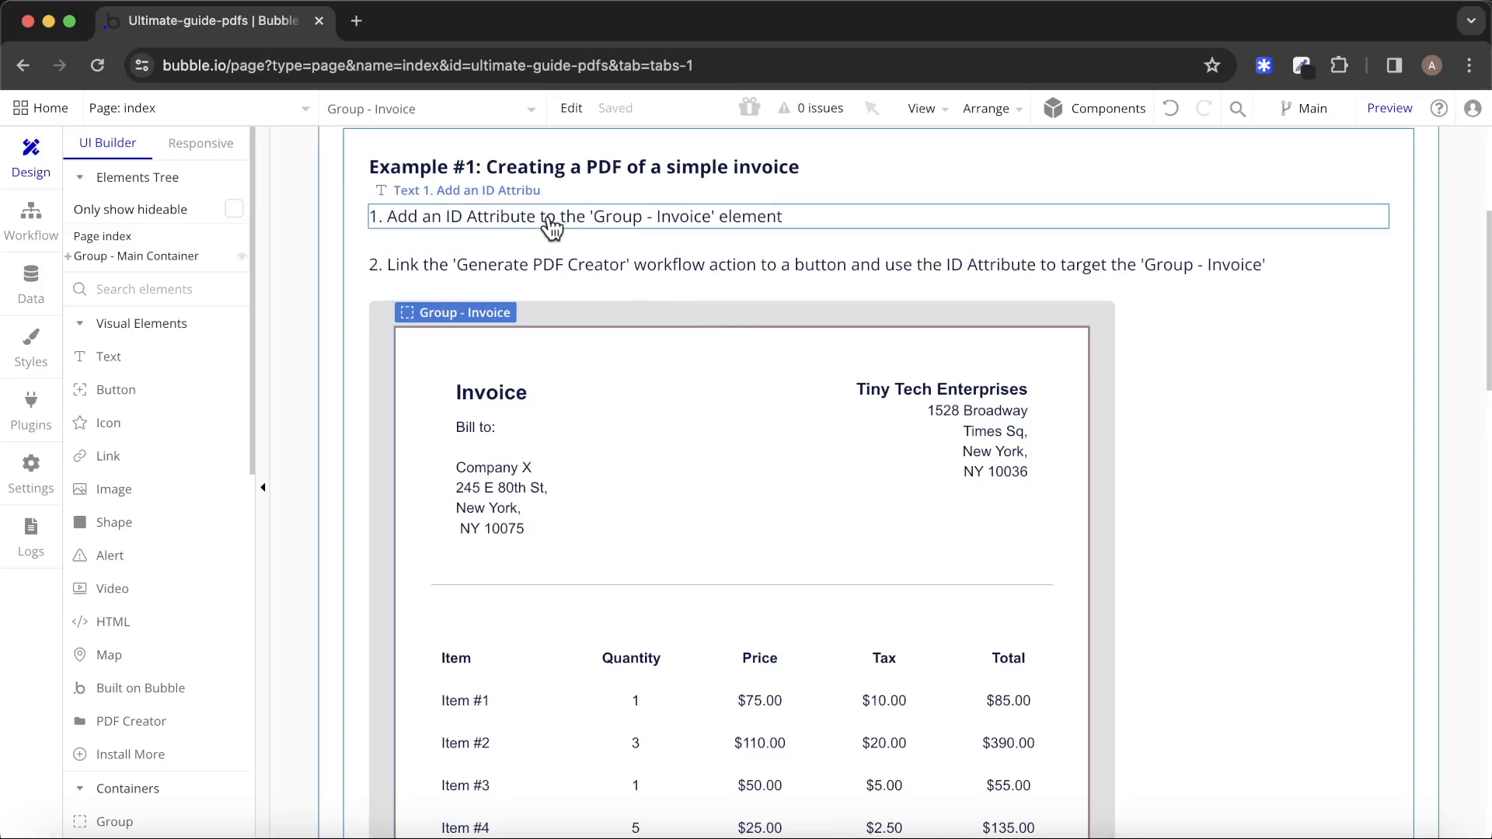
Set the ID Attribute of the Group - Invoice element to "my-invoice".
double_click(627, 334)
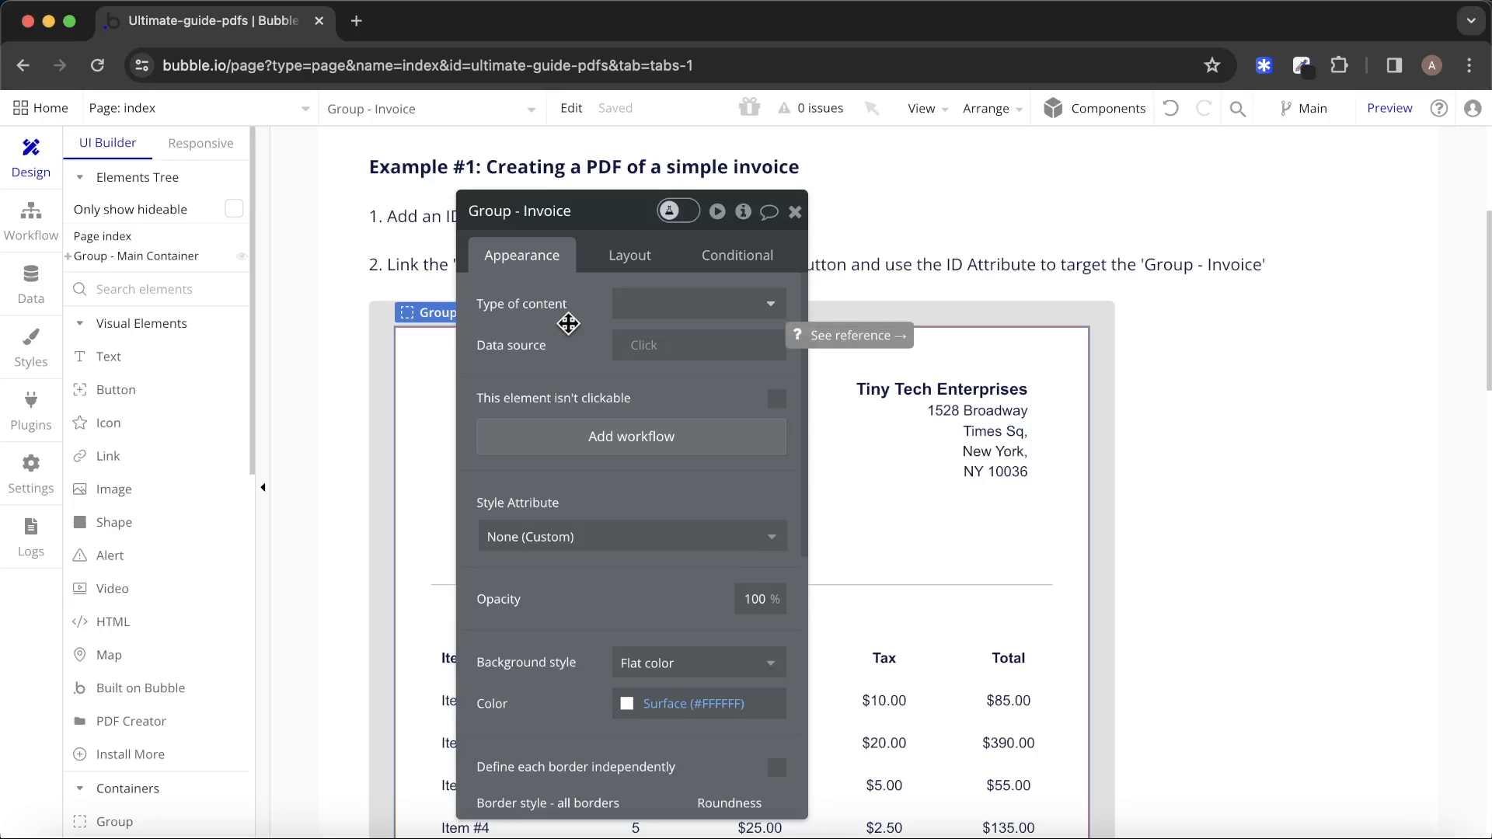
scroll(568, 323, "down", 6)
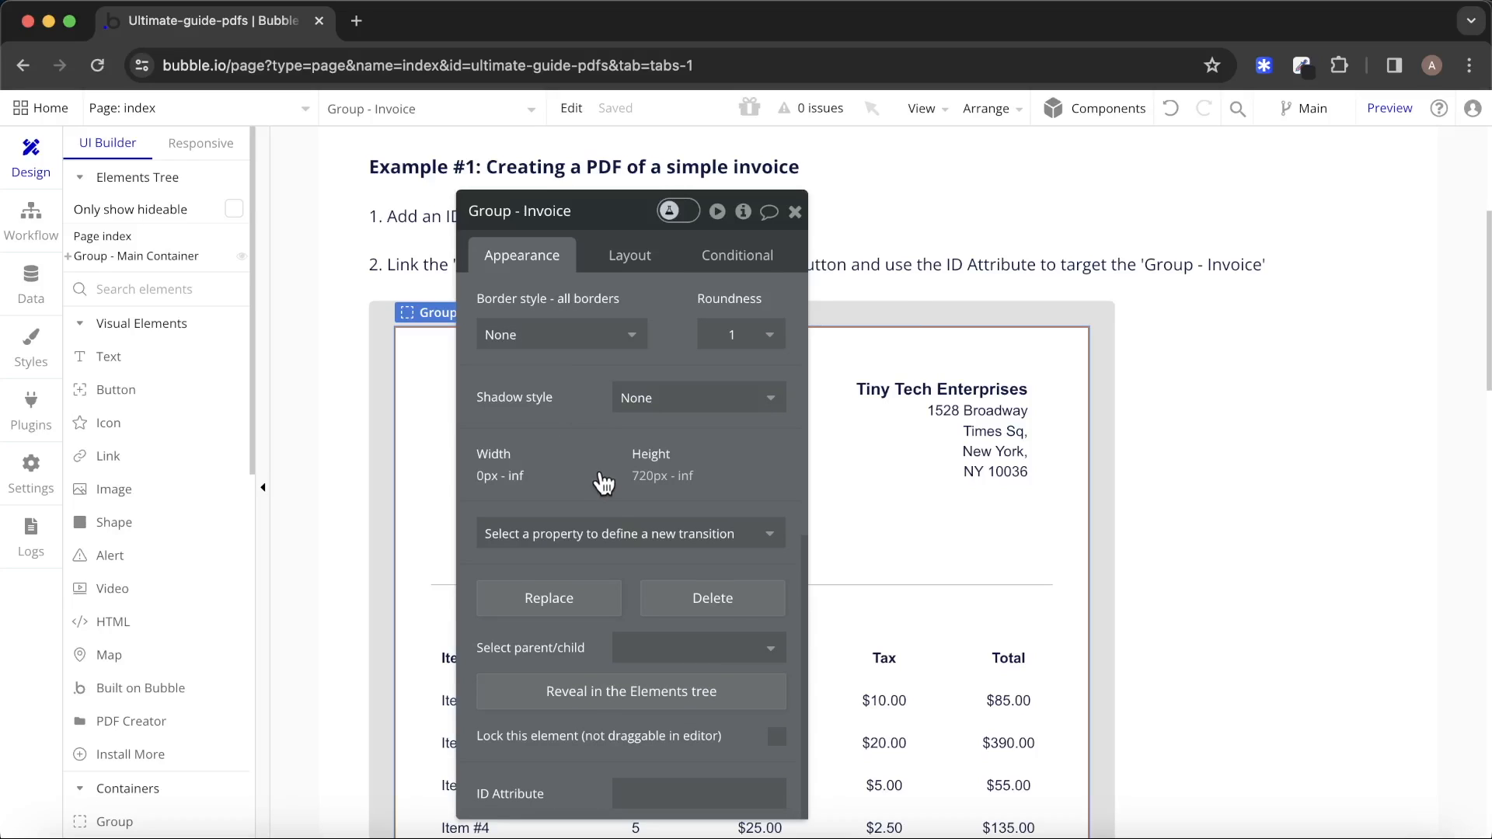
left_click(674, 793)
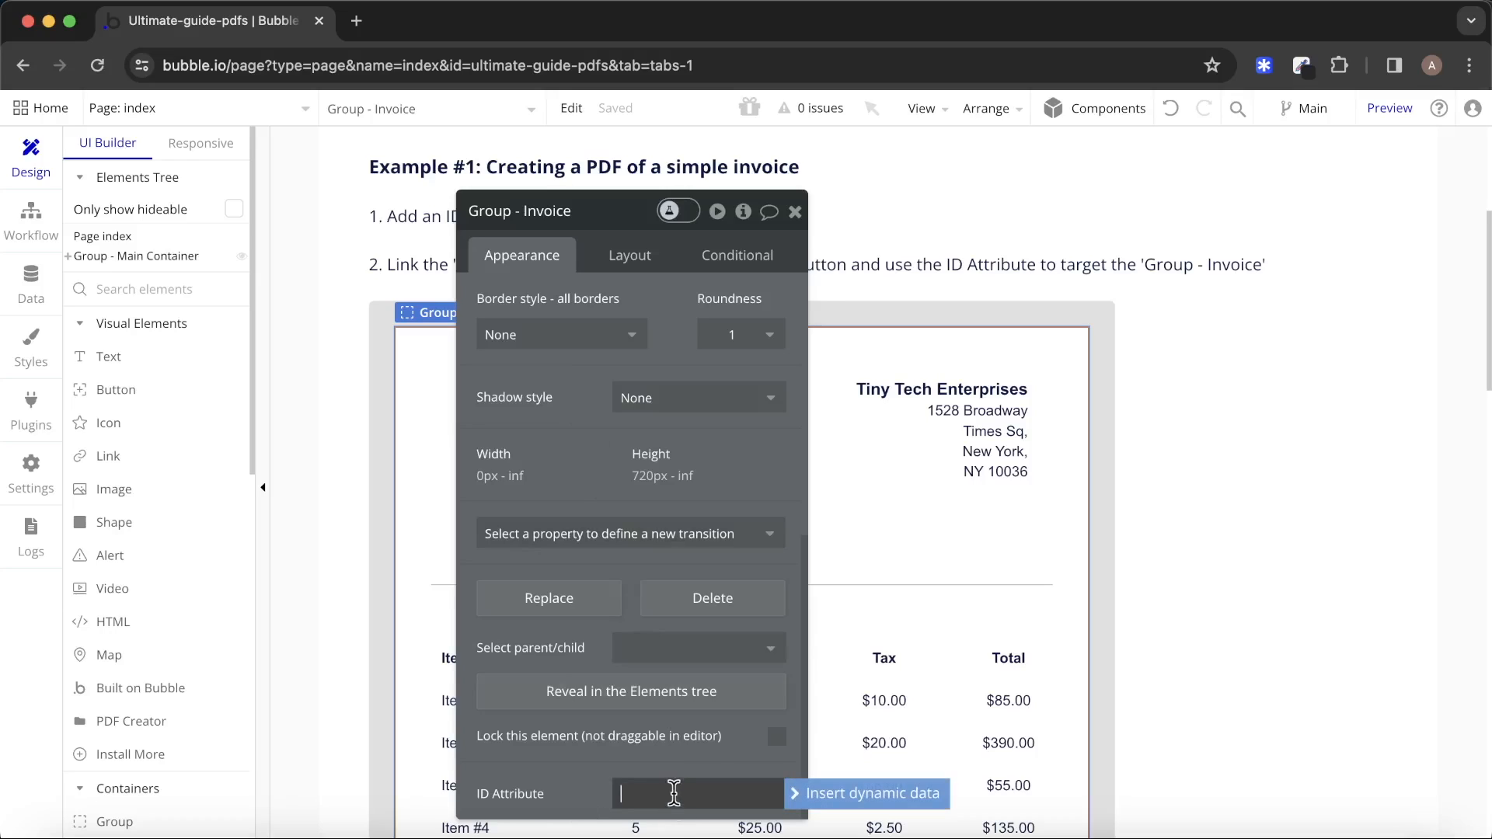
type("my")
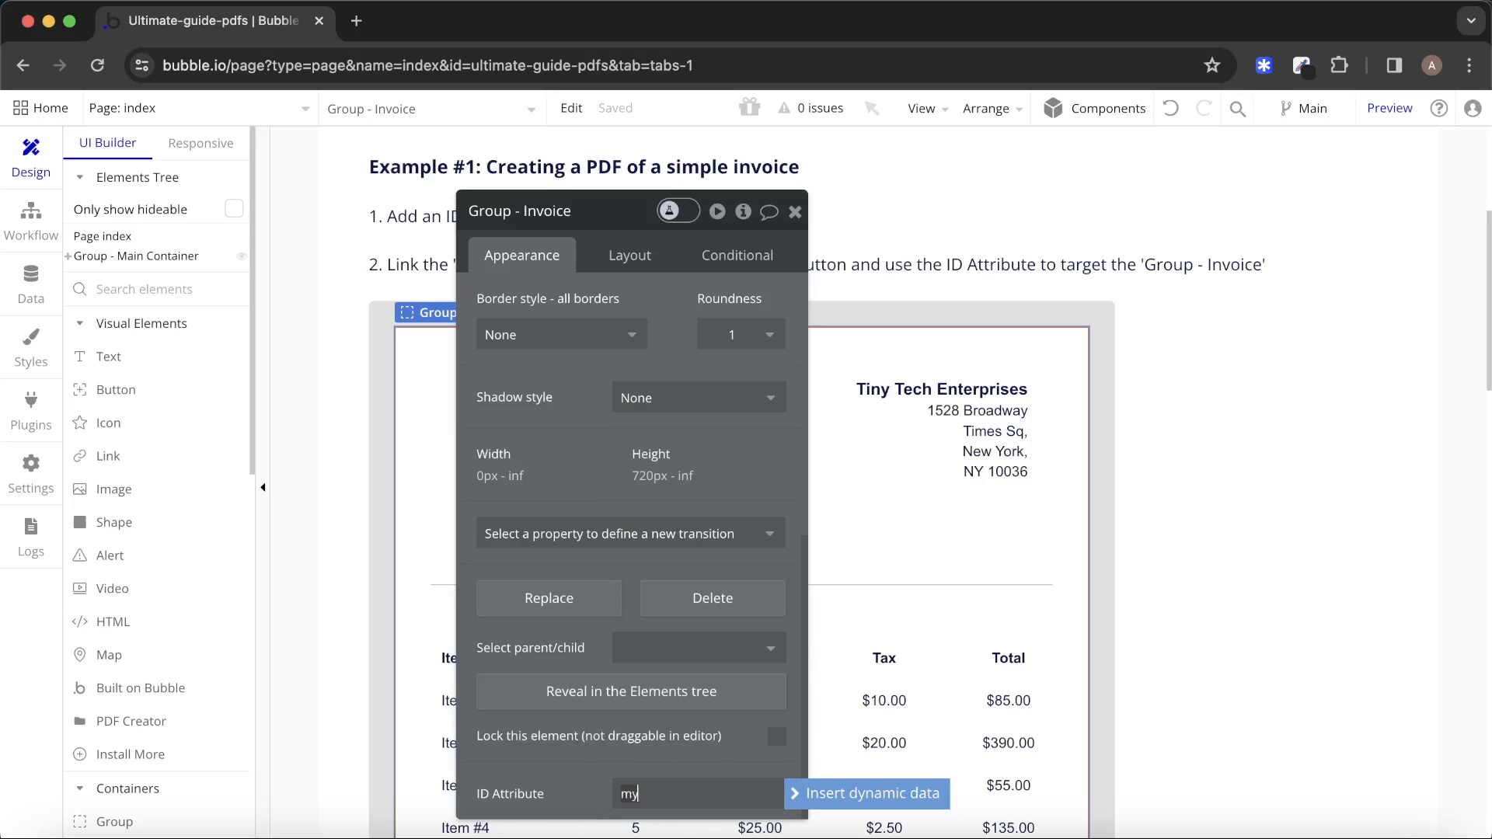
type("-invoice")
left_click(795, 211)
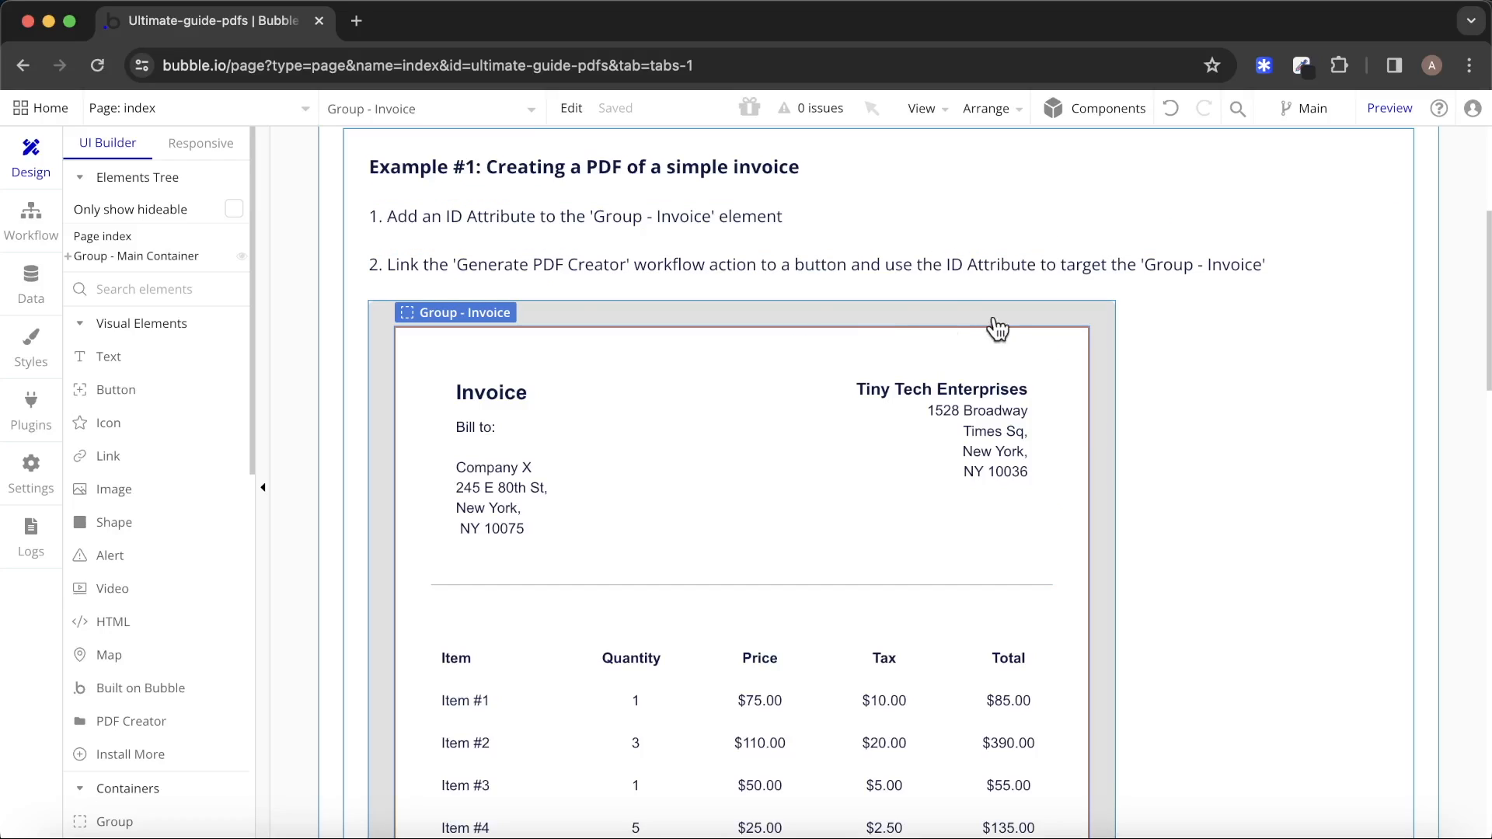
Add a button below the invoice in Example #1 and label it "Create PDF".
left_click(117, 389)
scroll(550, 477, "down", 10)
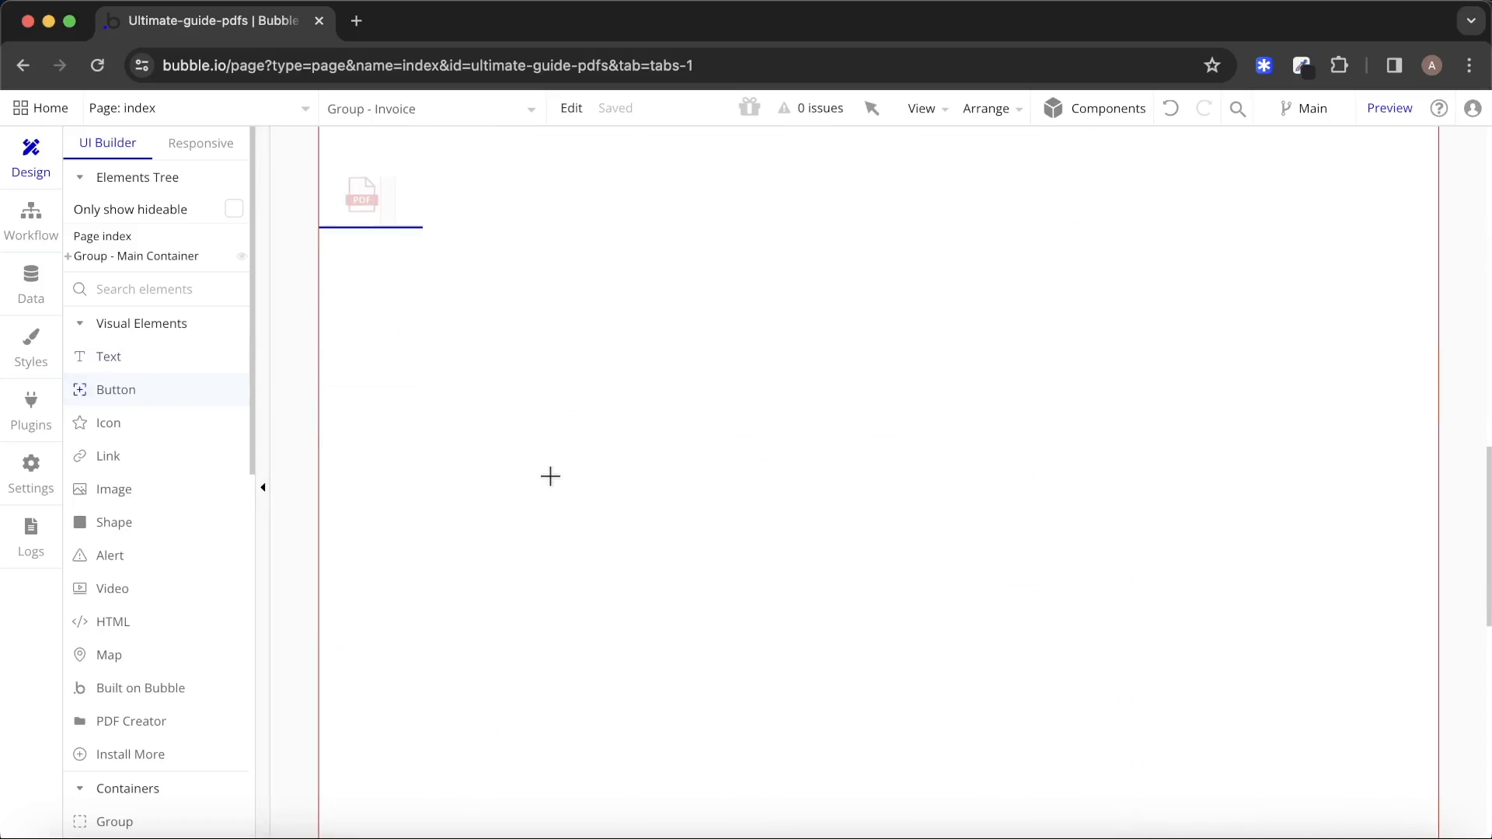
scroll(550, 477, "up", 3)
scroll(550, 476, "up", 2)
left_click_drag(405, 501, 575, 453)
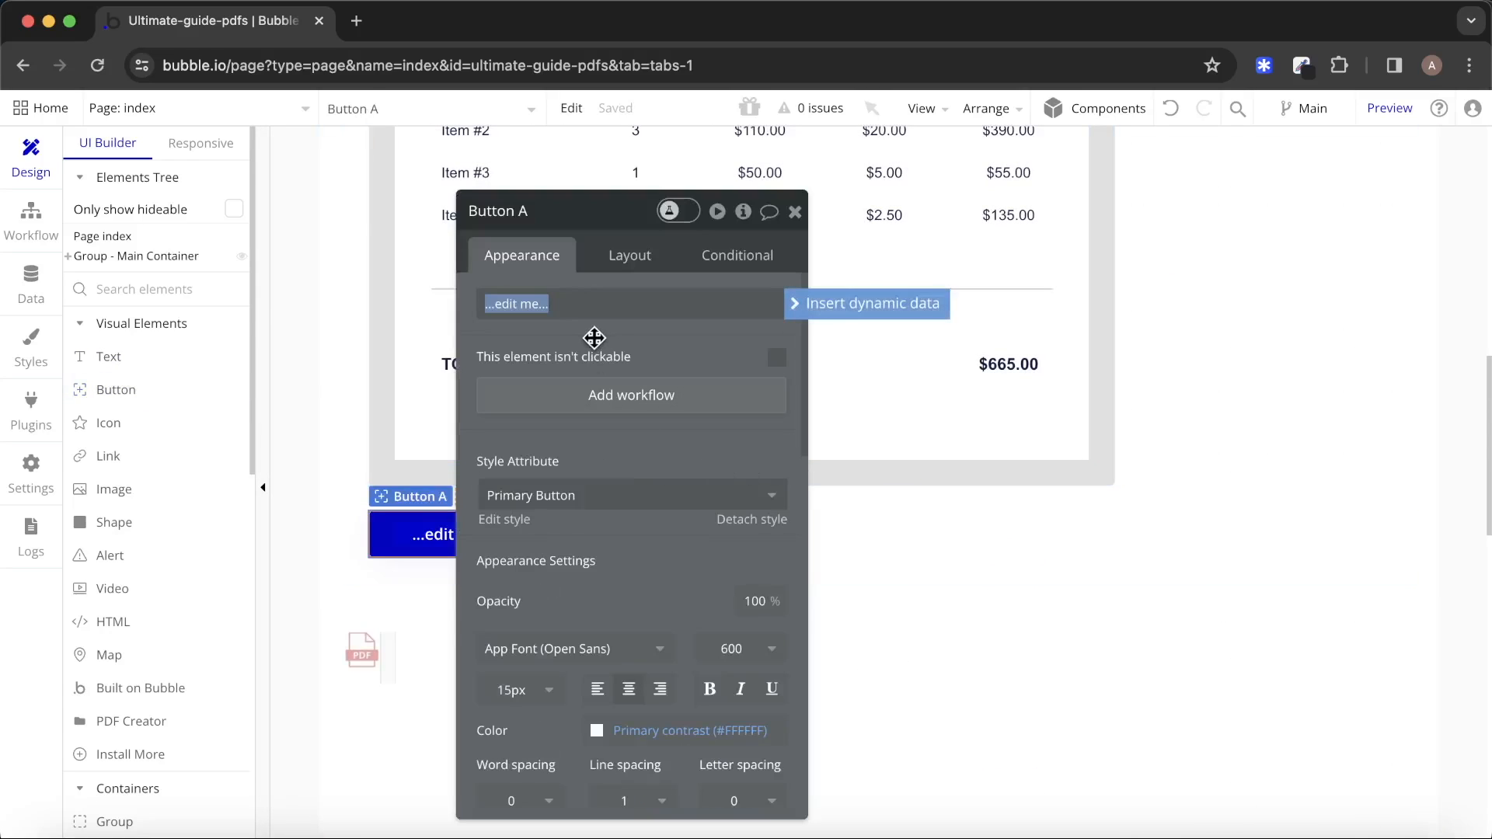
type("Create PDF")
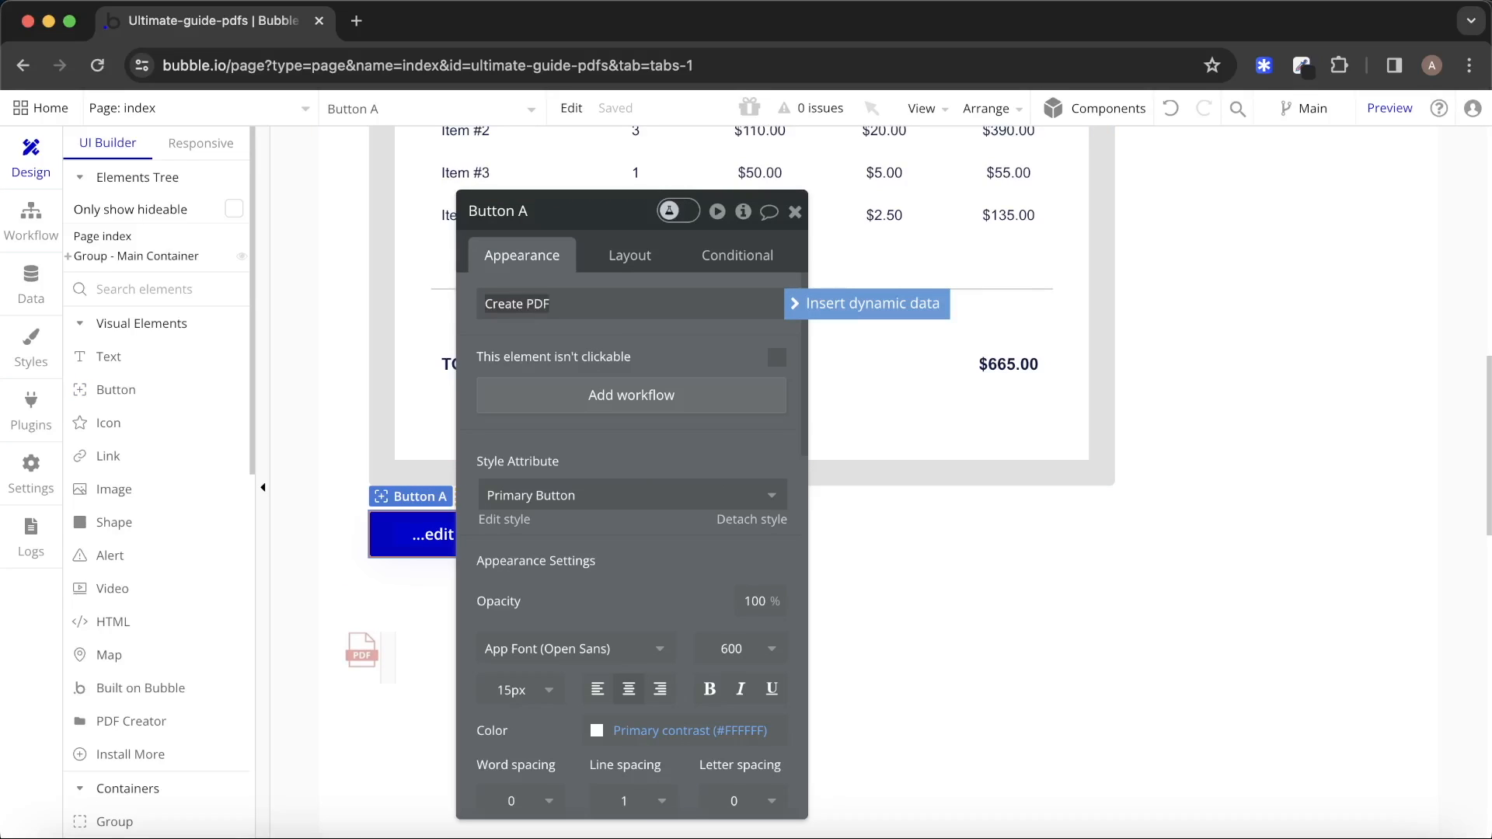
Create a workflow for the Create PDF button and add the Generate a PDF Creator element action.
left_click(623, 395)
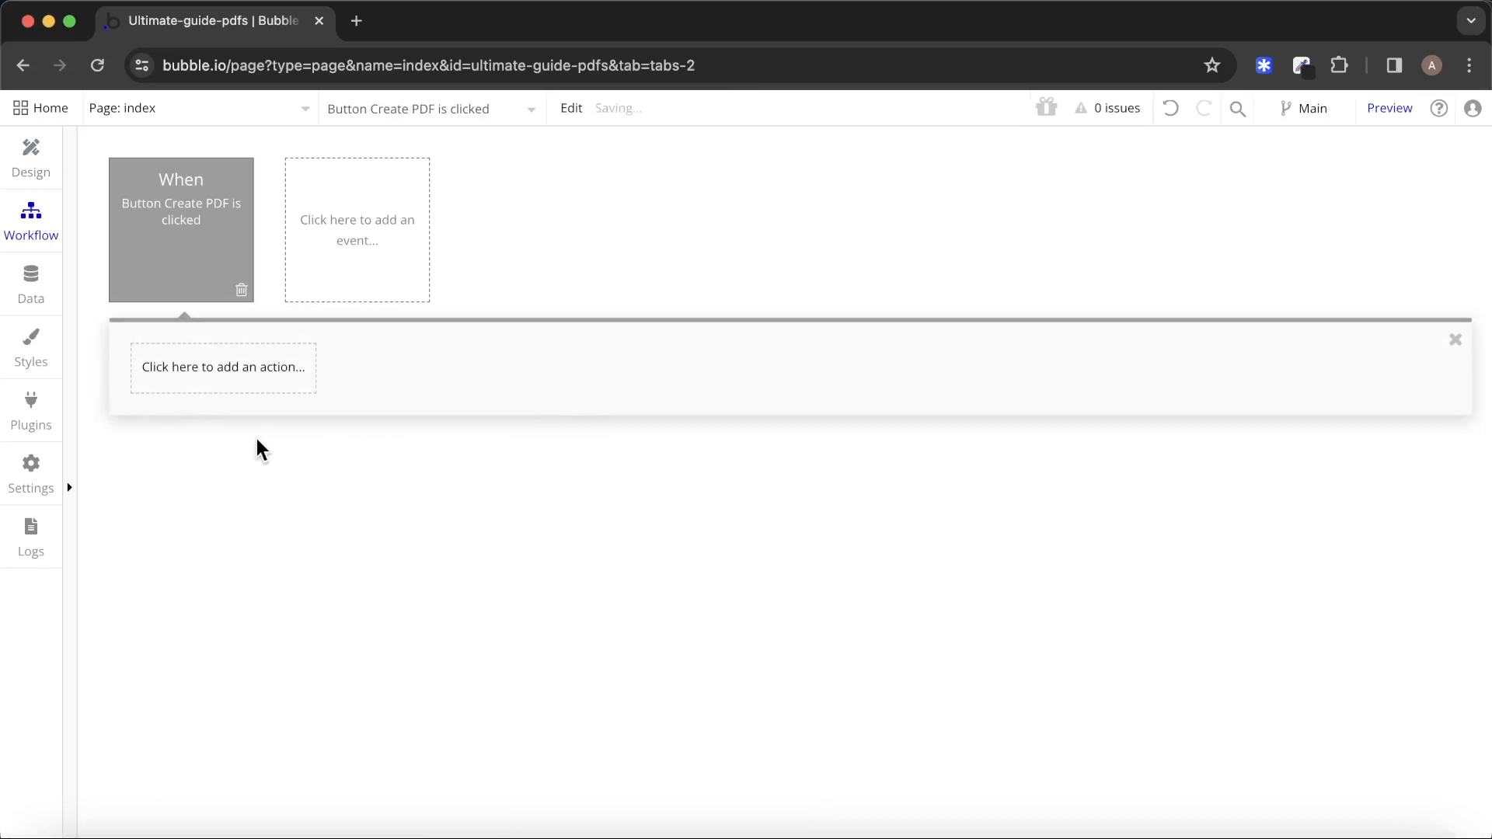
left_click(178, 386)
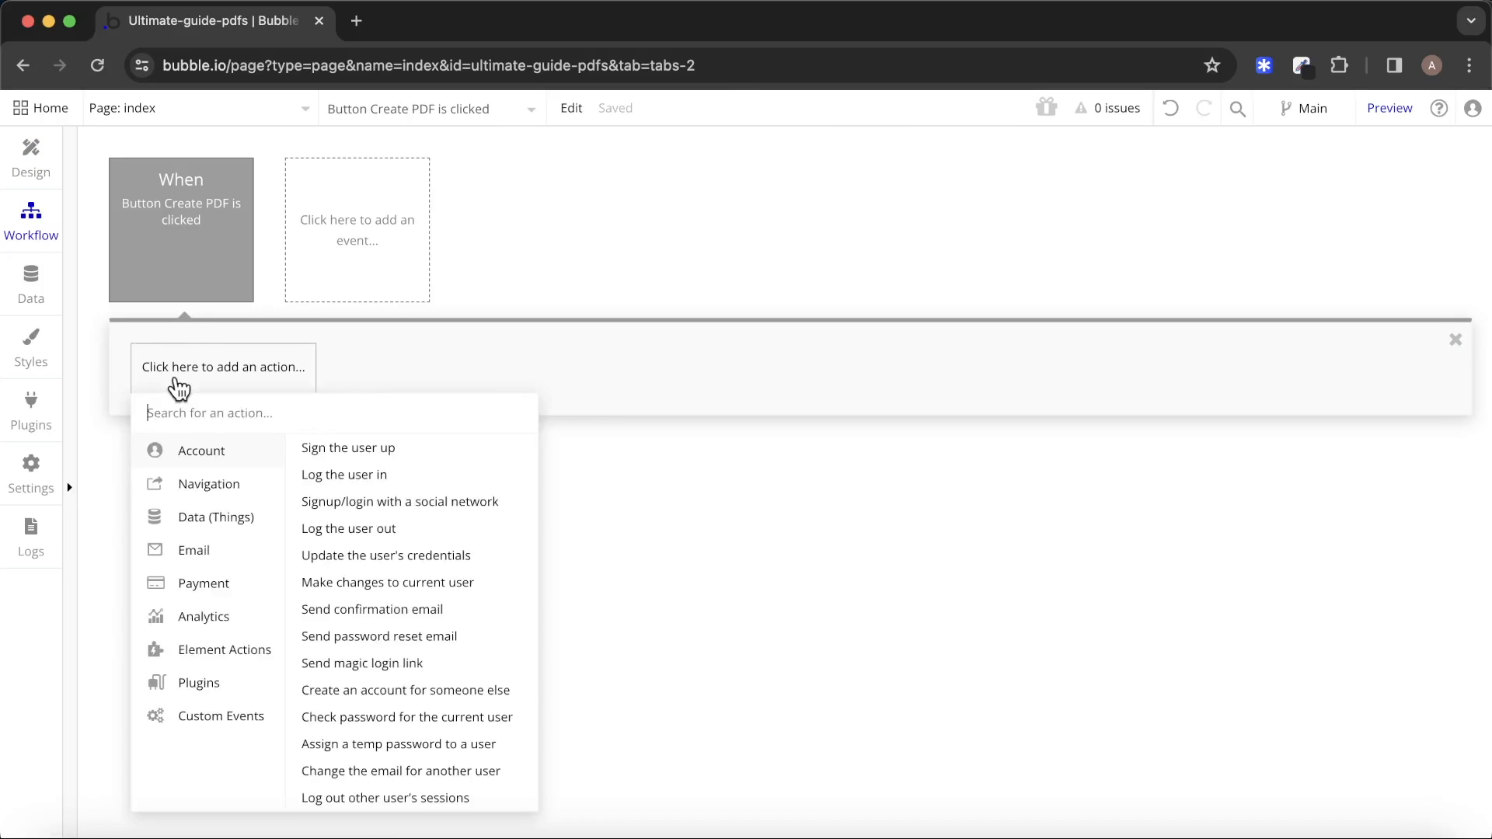
mouse_move(225, 653)
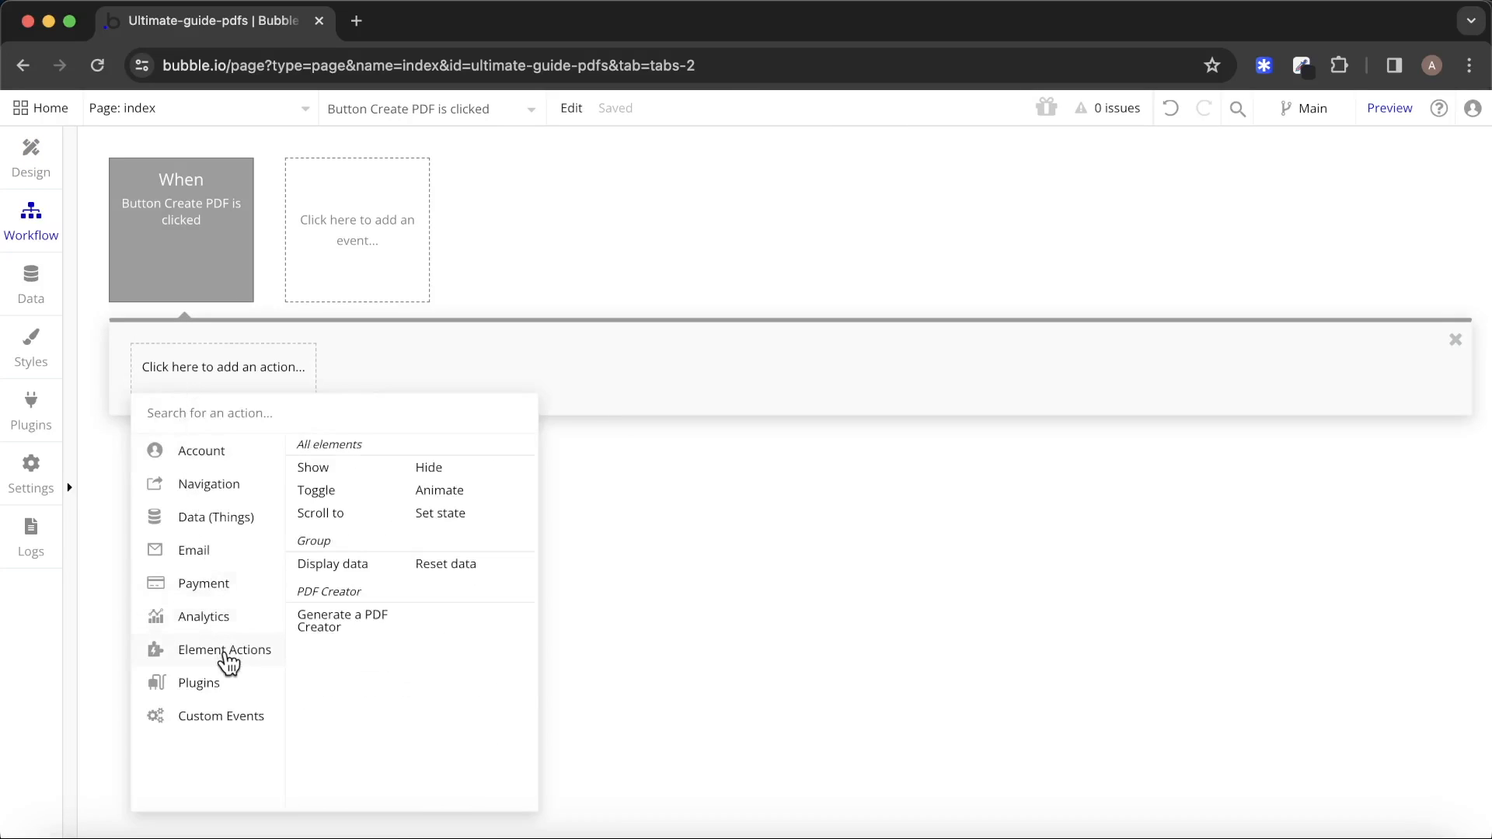
left_click(330, 636)
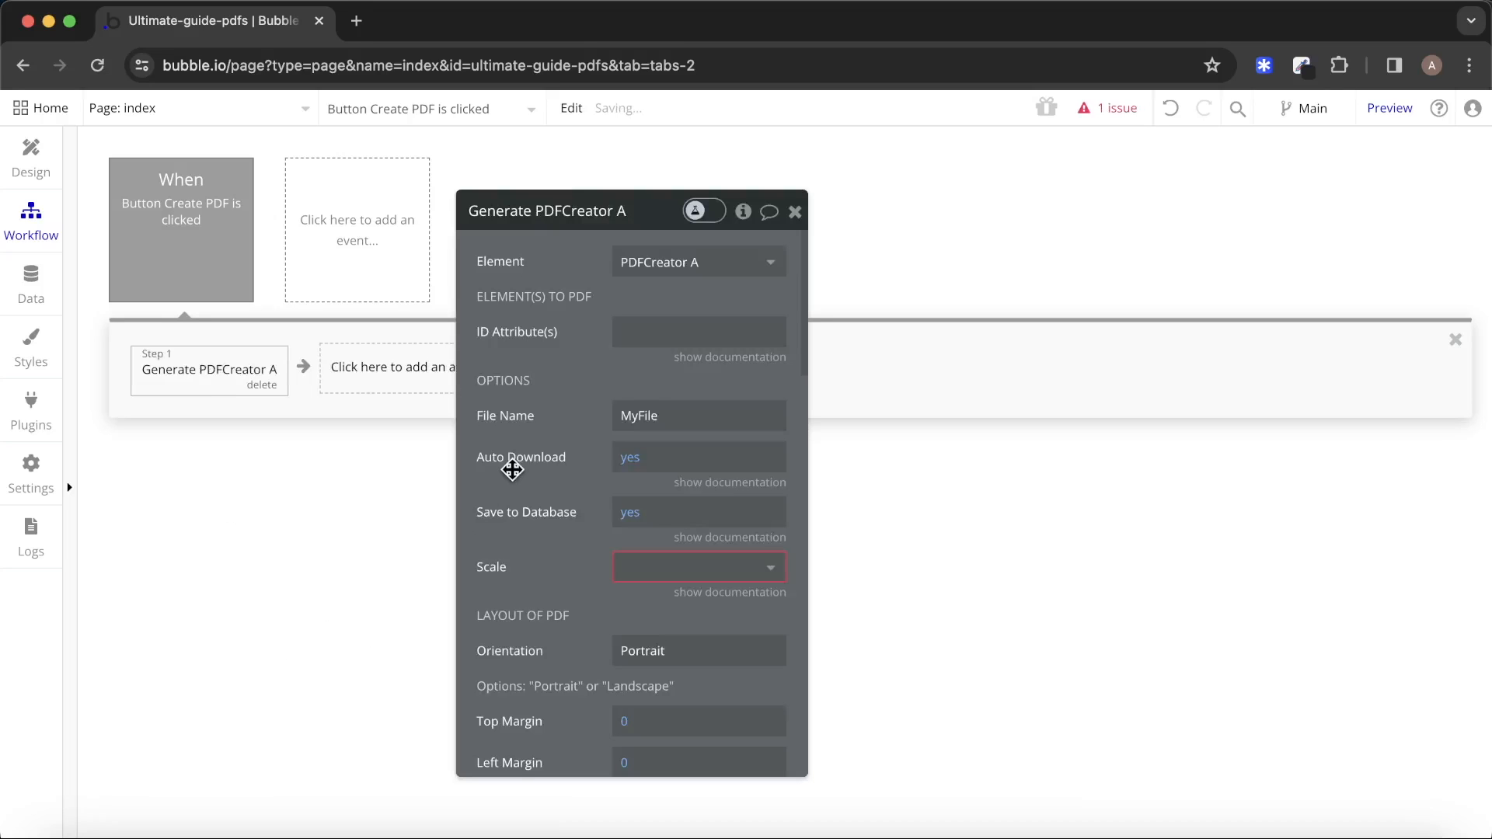
Read the ID Attribute(s) documentation of the Generate PDFCreator A action and set the attribute to "my-invoice".
left_click_drag(510, 463, 480, 435)
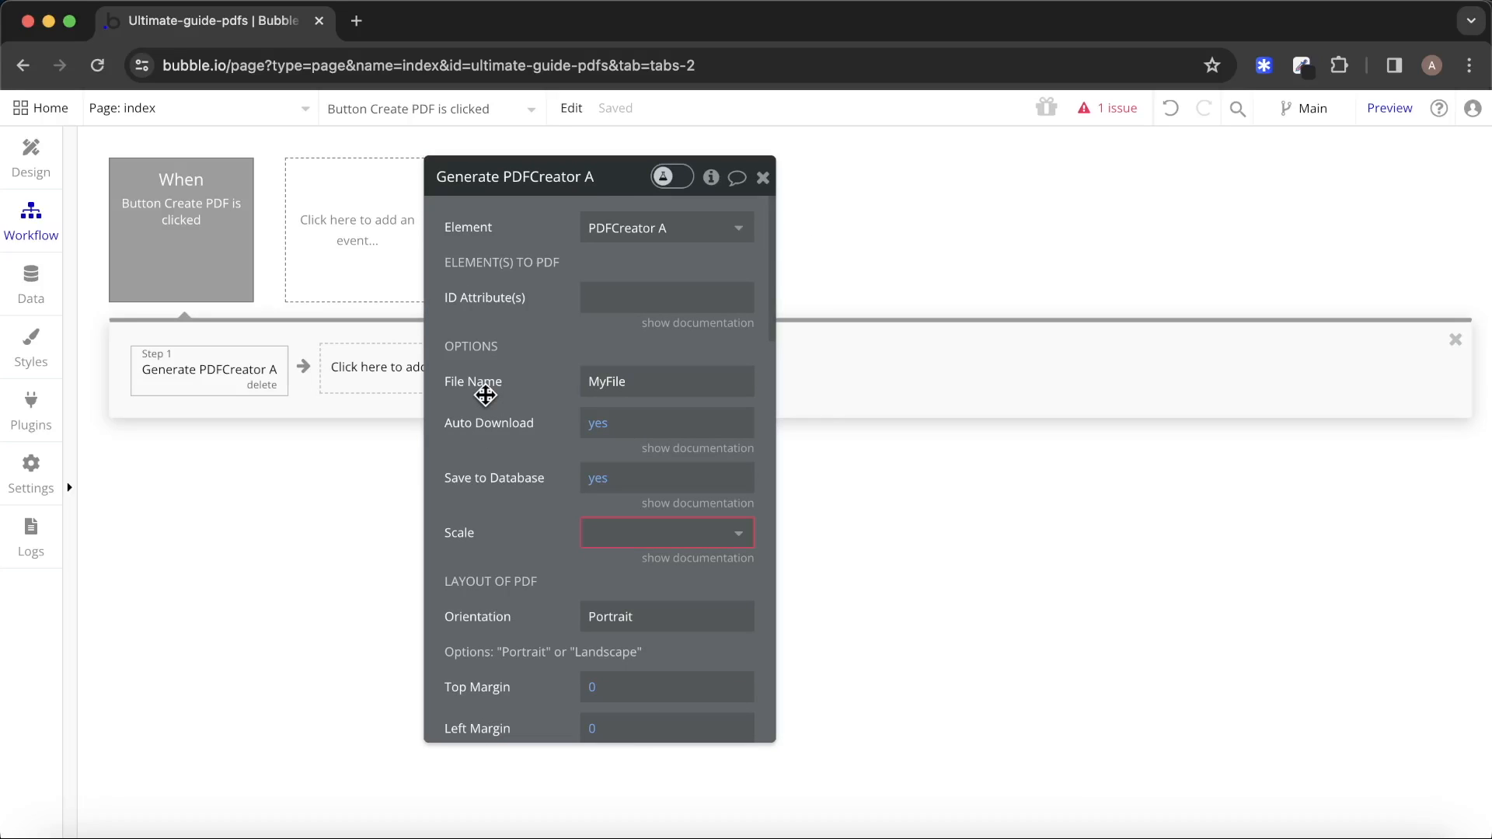
left_click(679, 323)
left_click(598, 299)
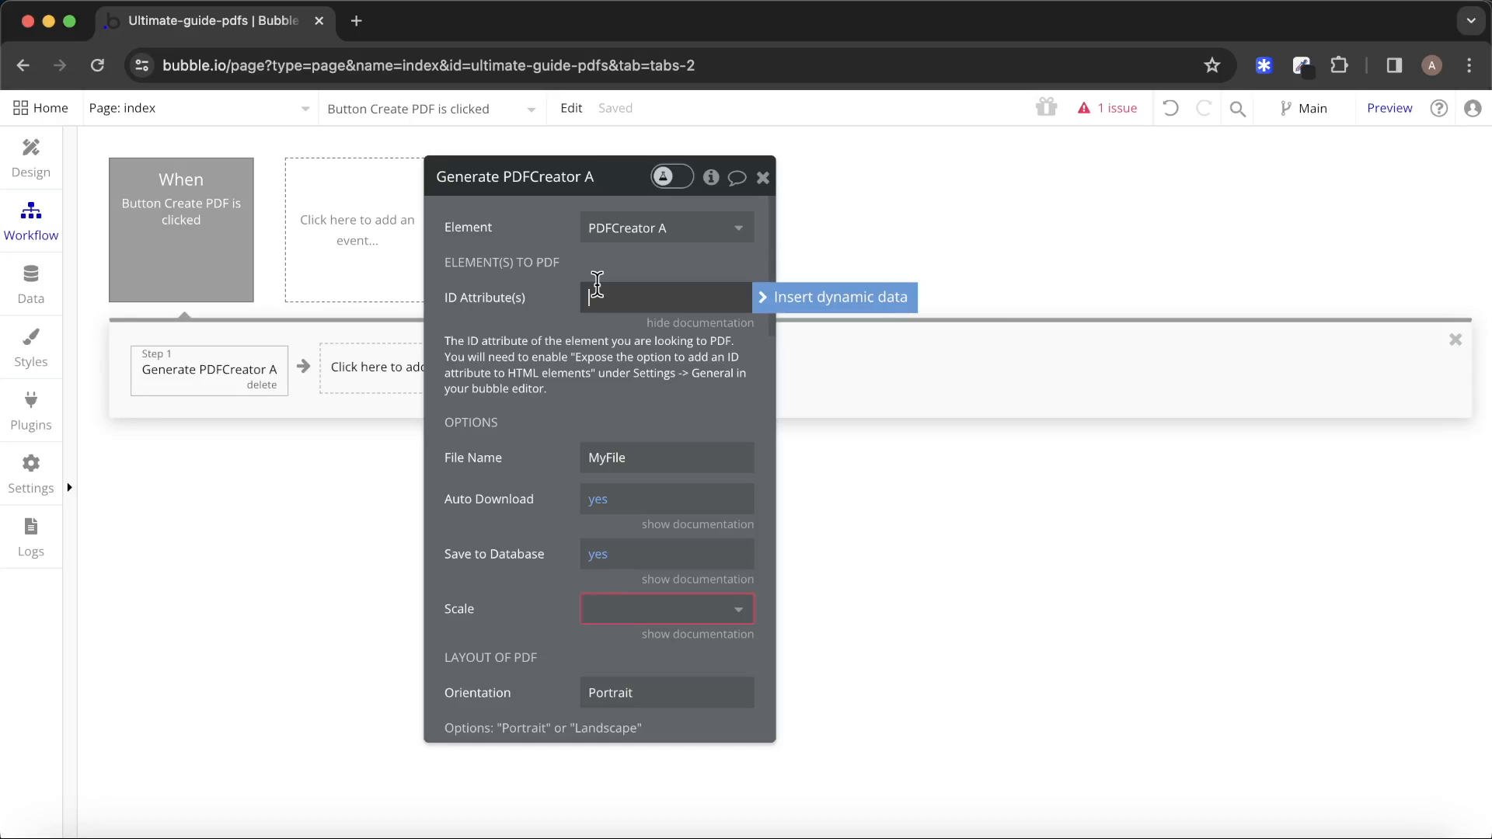
type("my-invoice")
left_click(527, 315)
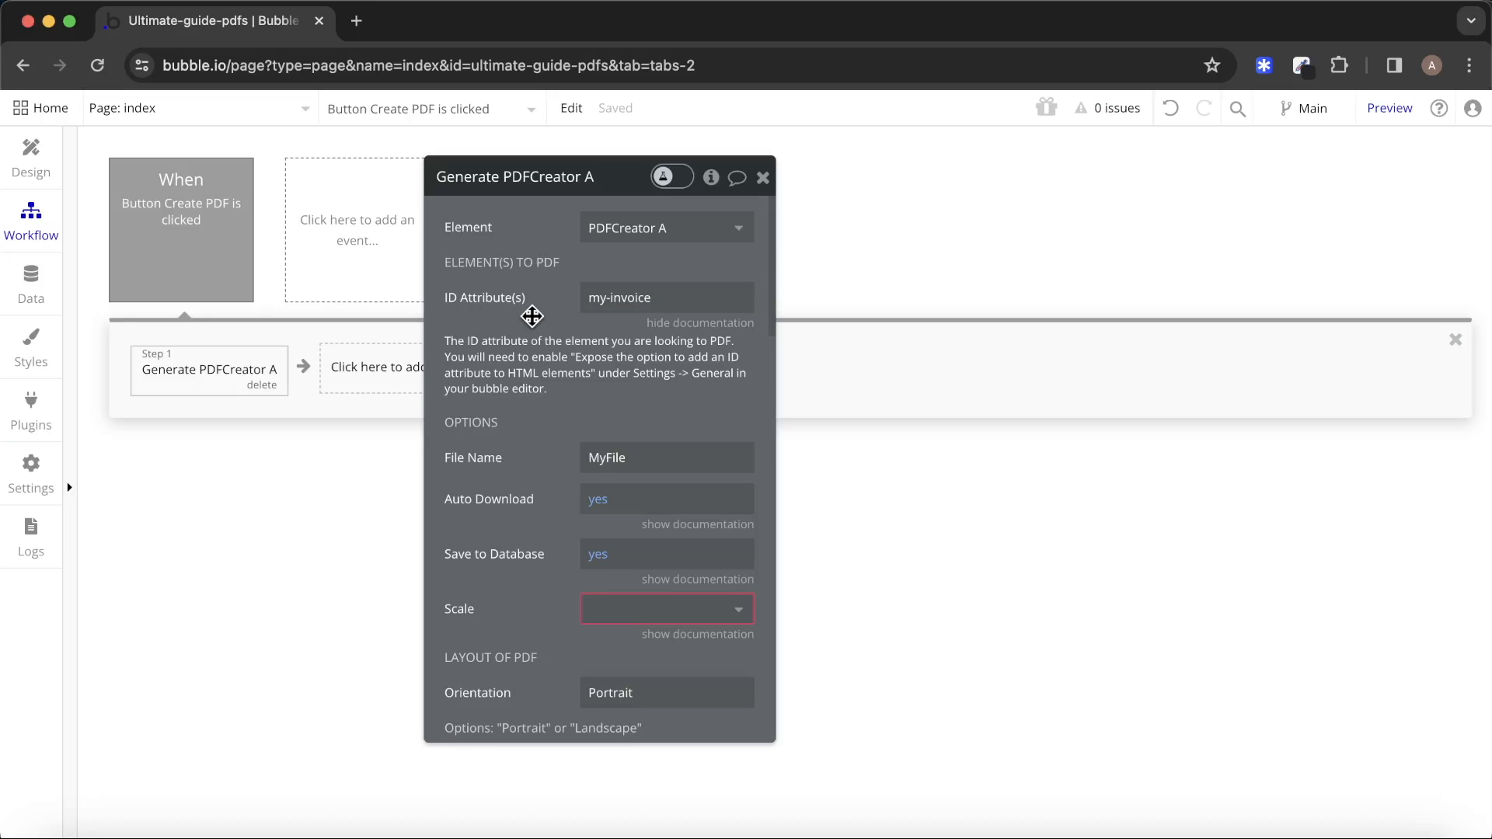
Read the Scale documentation of the Generate PDFCreator A action and set the scale to 2.
scroll(533, 310, "down", 6)
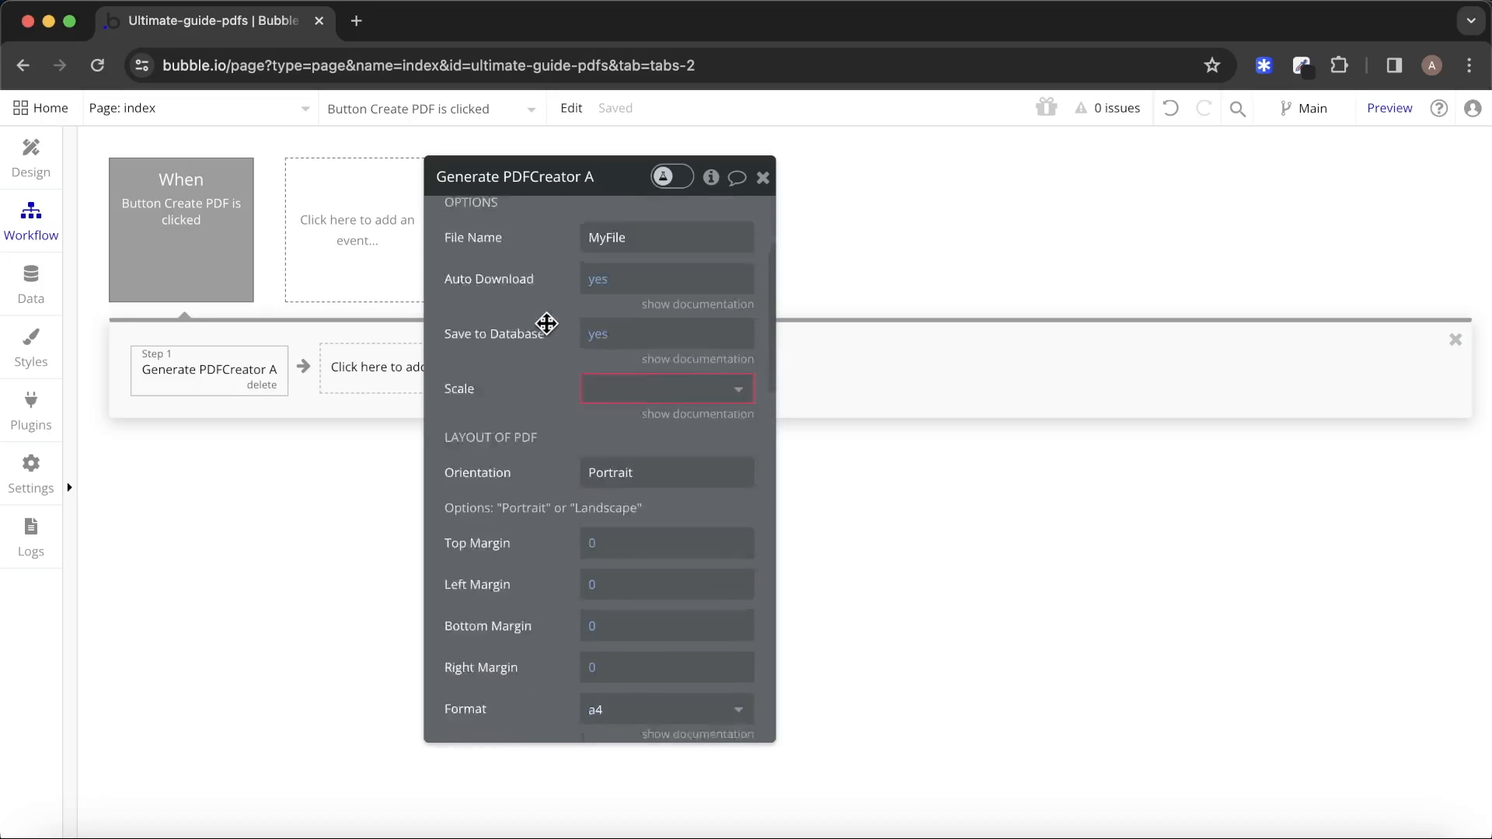
scroll(535, 303, "up", 5)
left_click(699, 389)
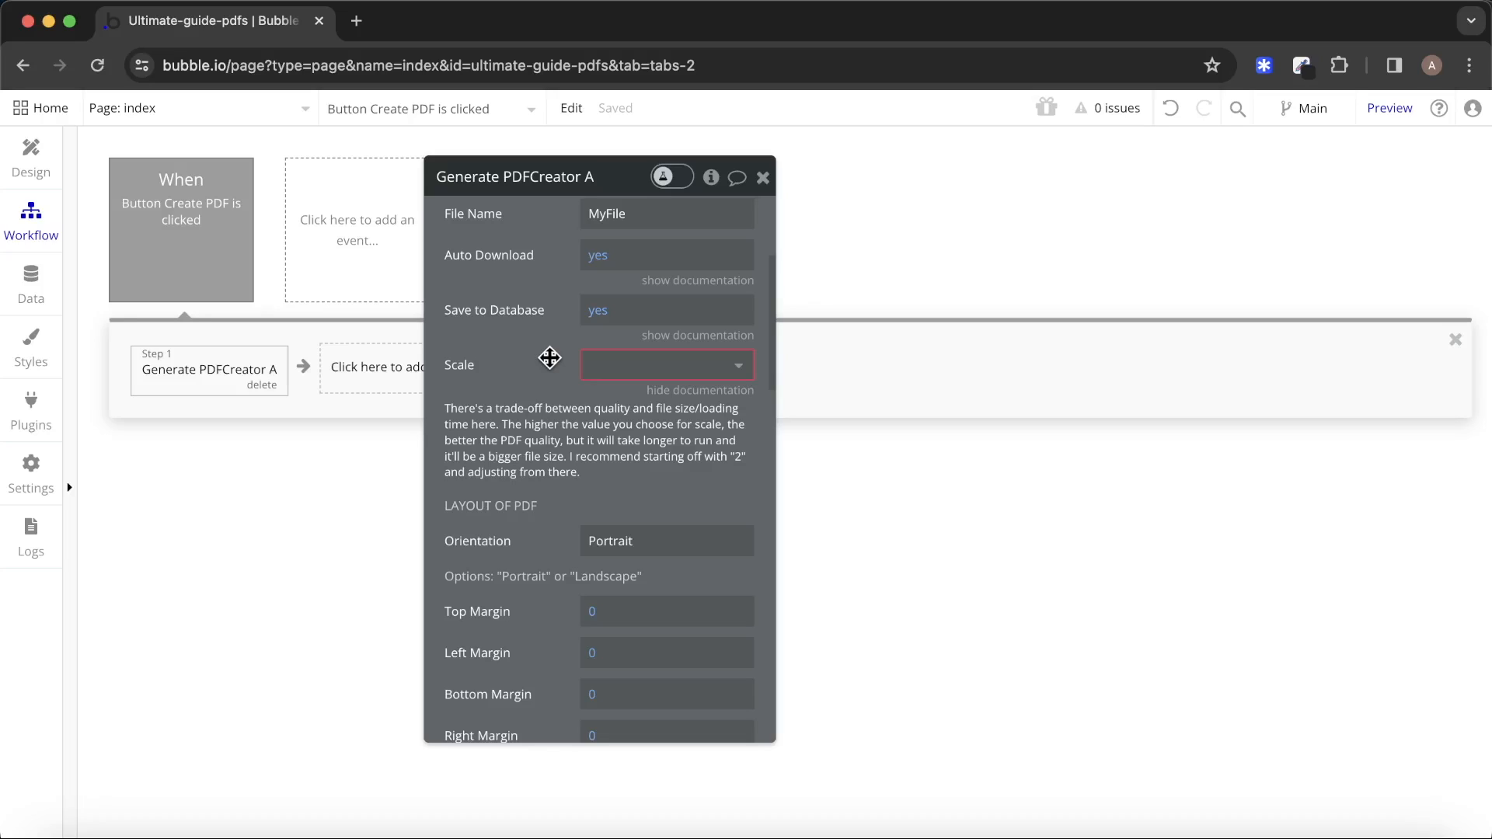
left_click(593, 372)
left_click(647, 421)
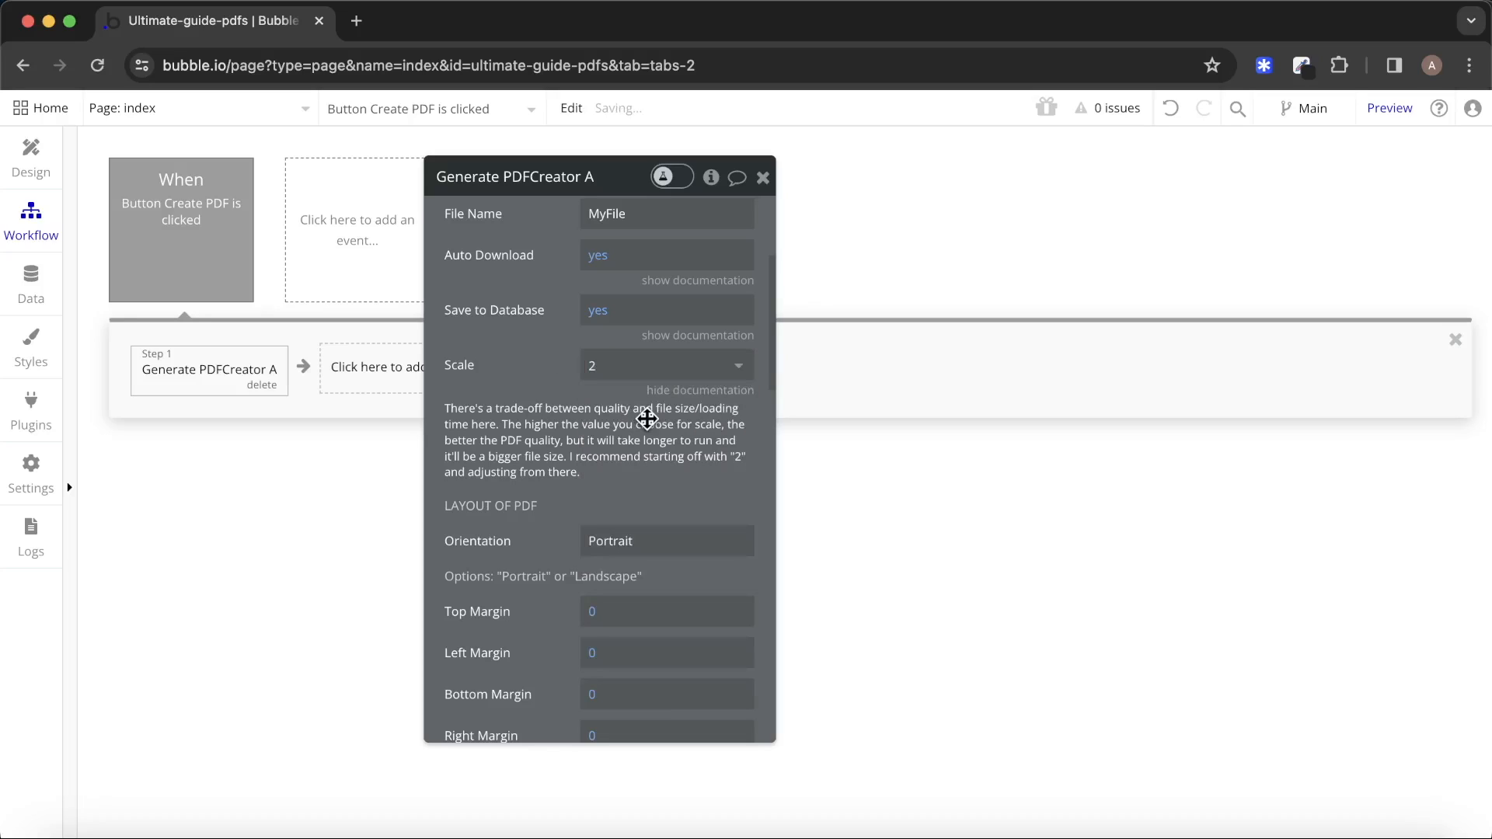
left_click(631, 366)
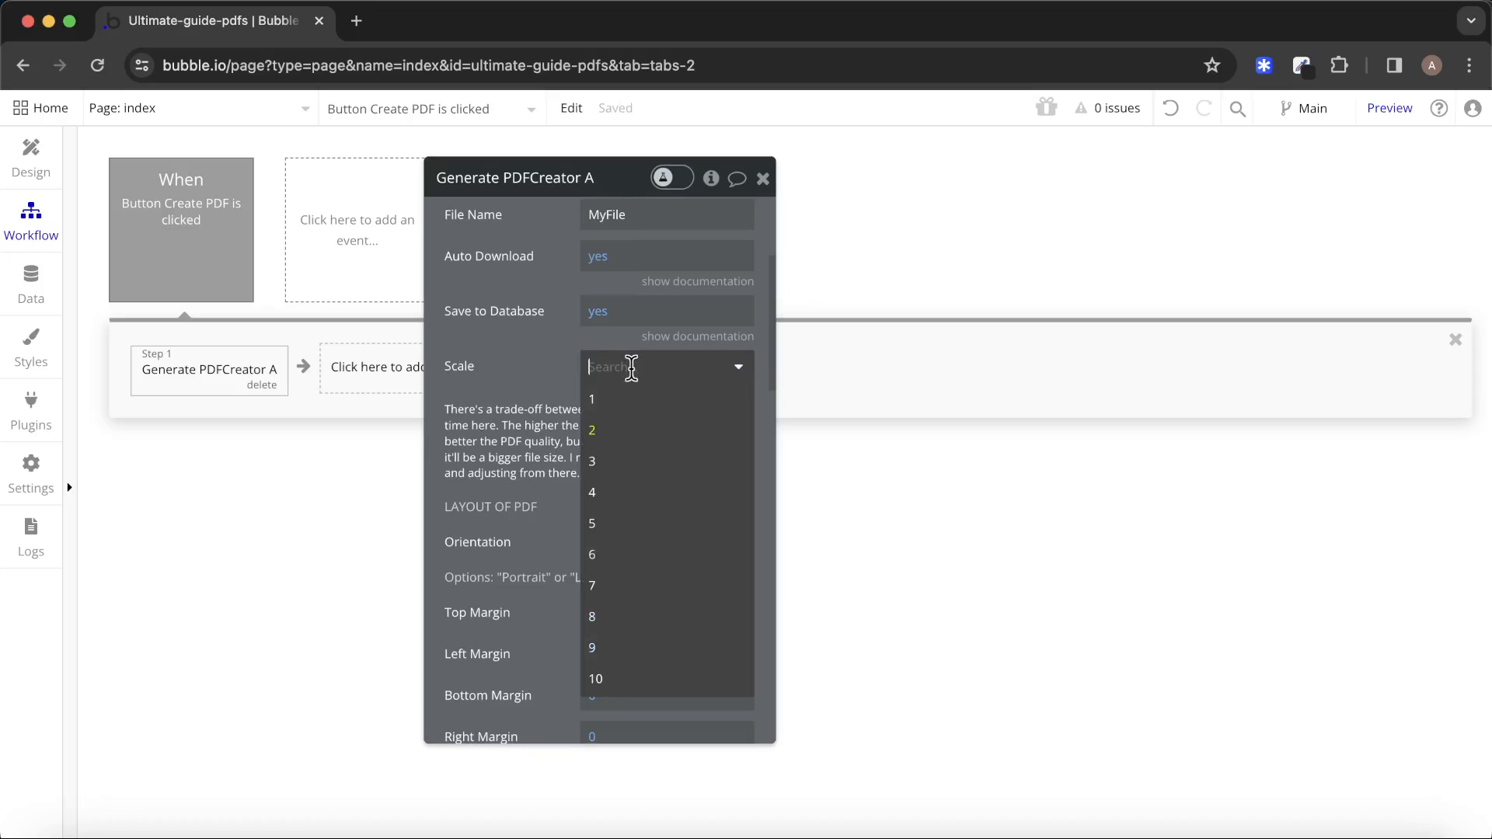
left_click(494, 401)
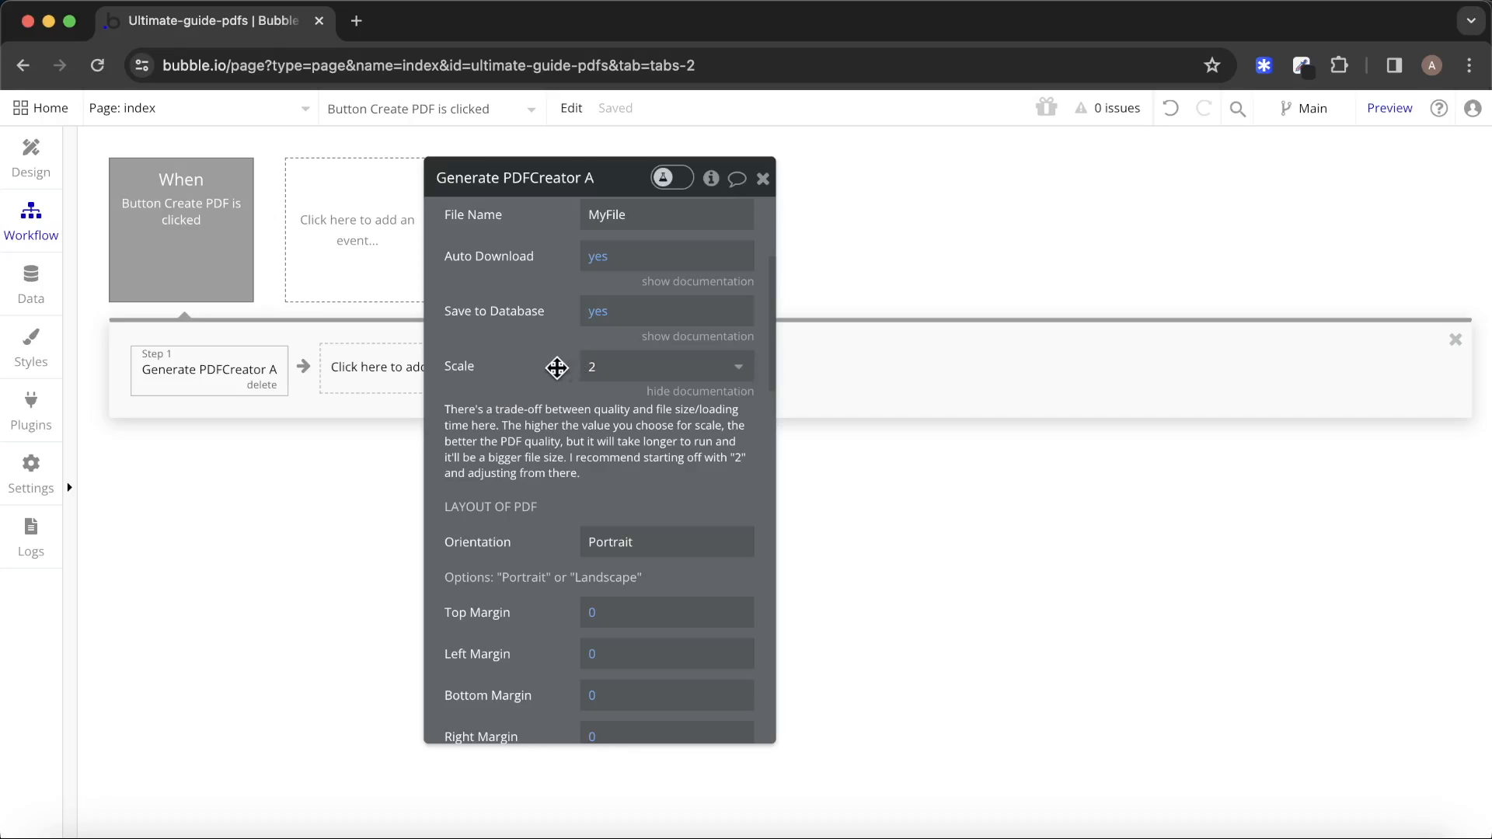
Test the Create PDF button in the app preview and open the downloaded invoice PDF.
left_click(1391, 110)
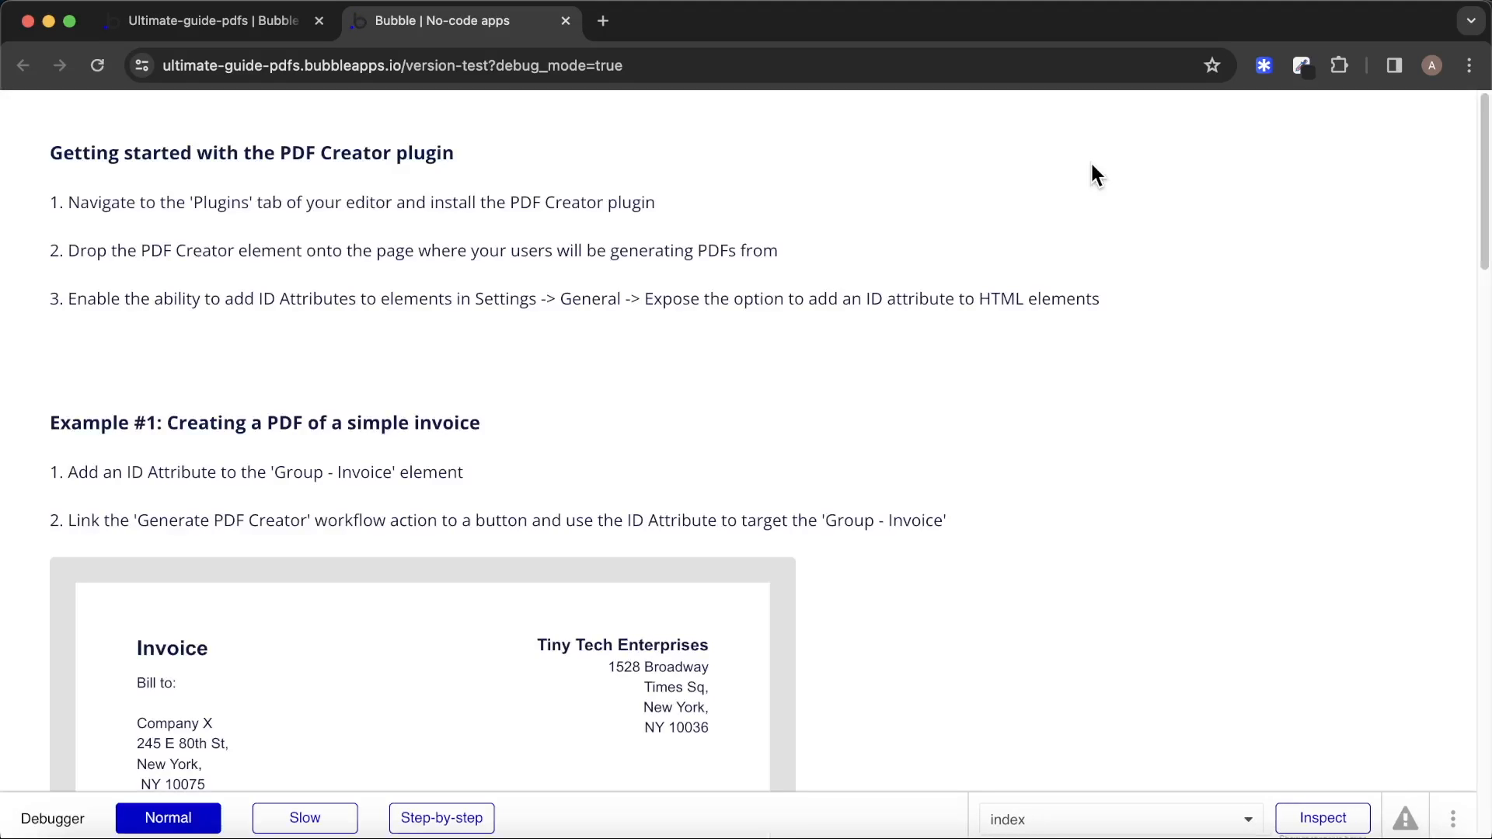
scroll(1095, 174, "down", 10)
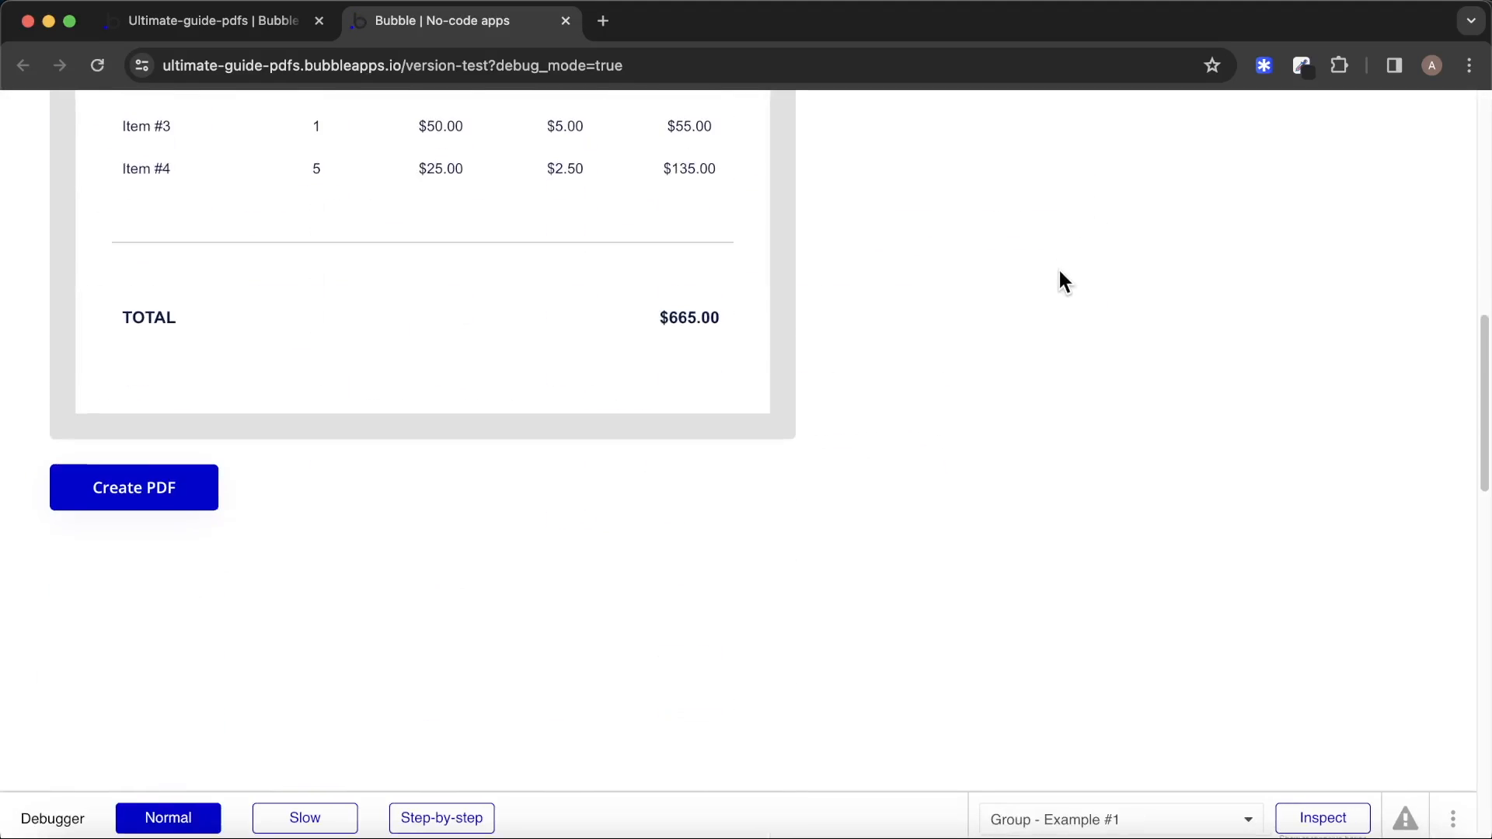
scroll(1065, 311, "up", 3)
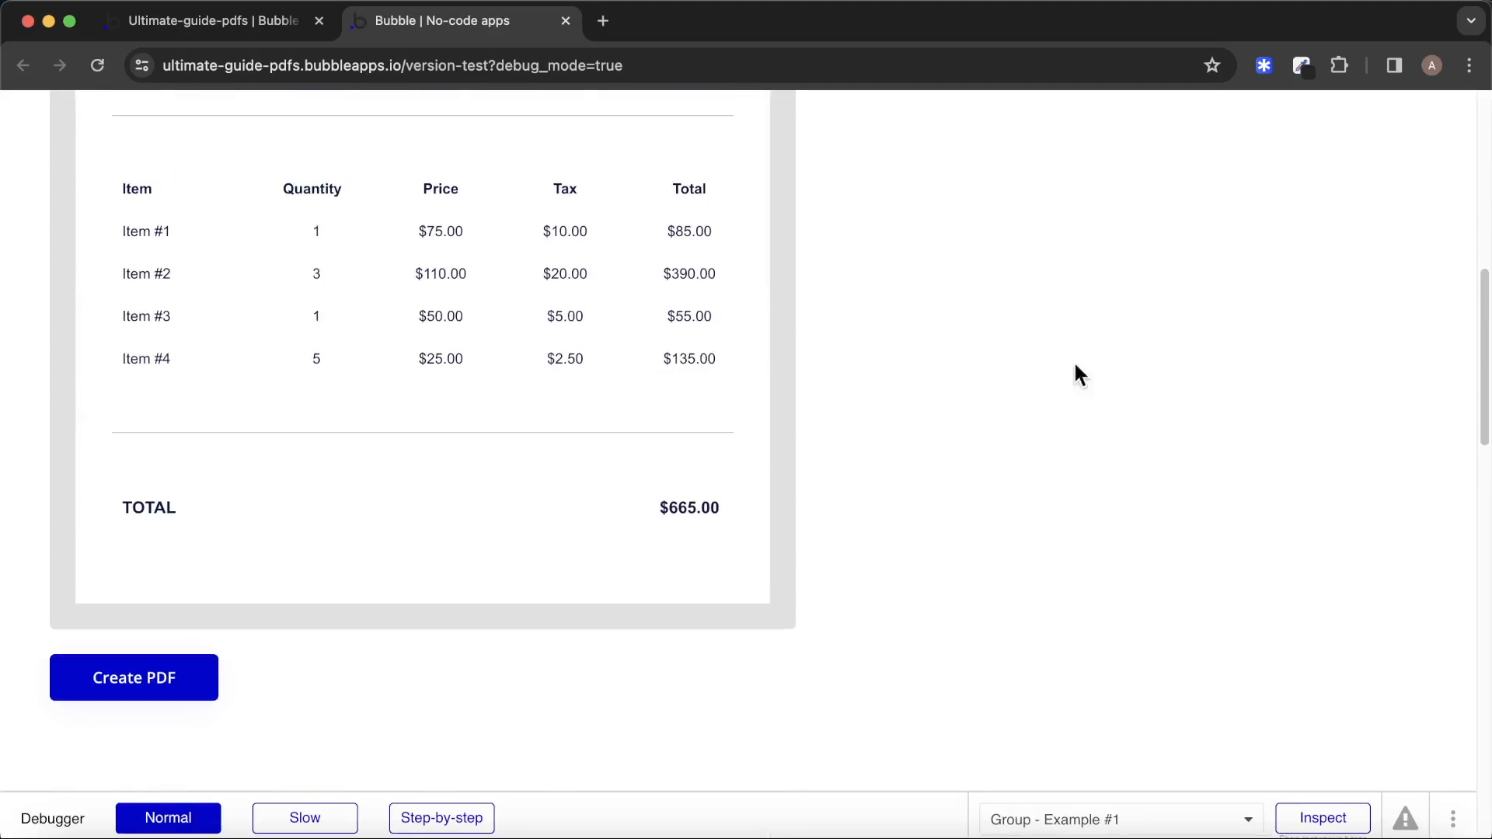
left_click(115, 667)
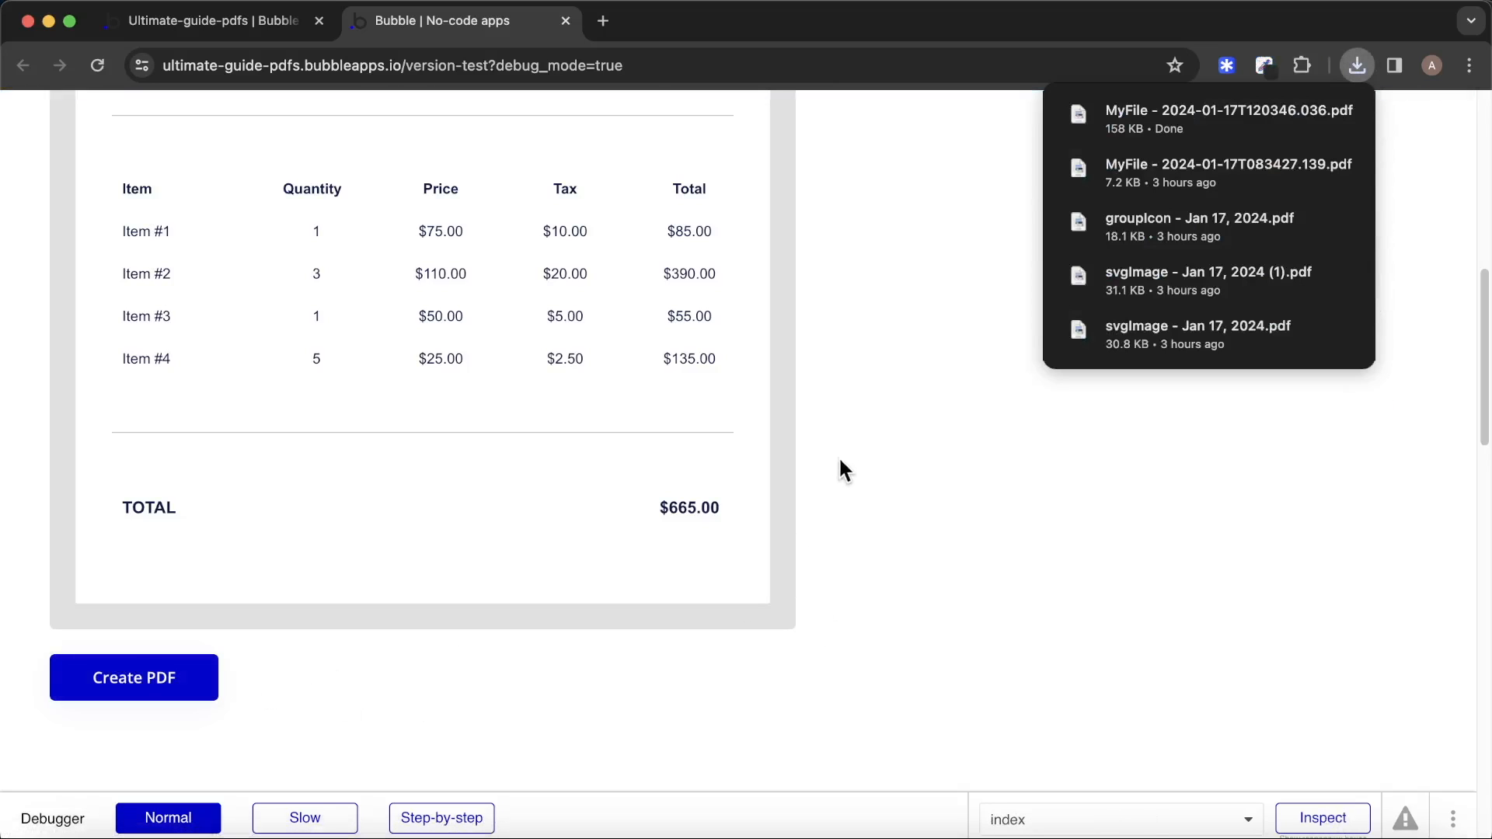
left_click(1175, 122)
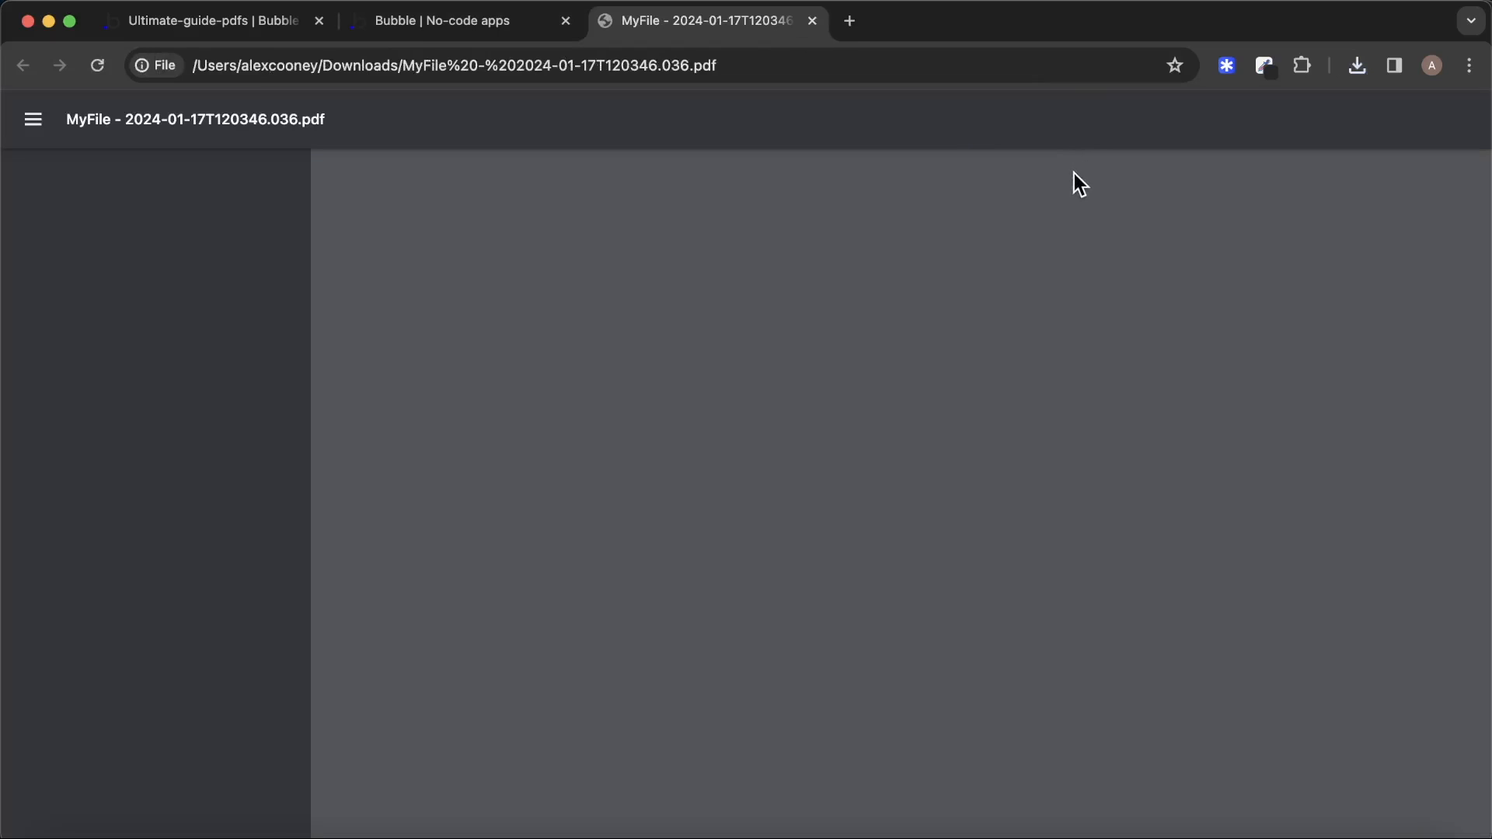
Review the downloaded invoice PDF down to its total and close it.
scroll(1076, 272, "down", 6)
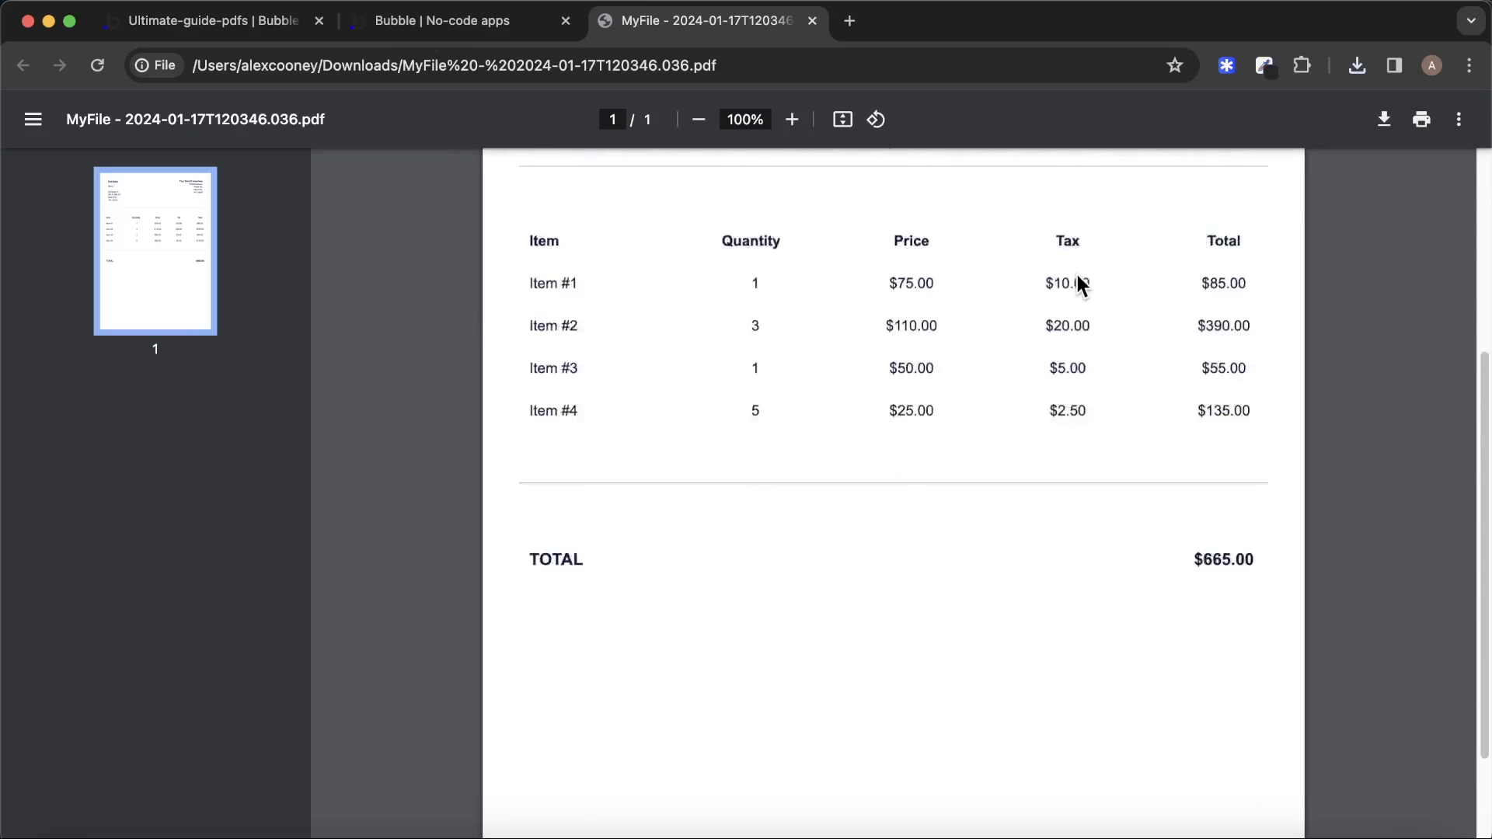
scroll(1074, 272, "up", 6)
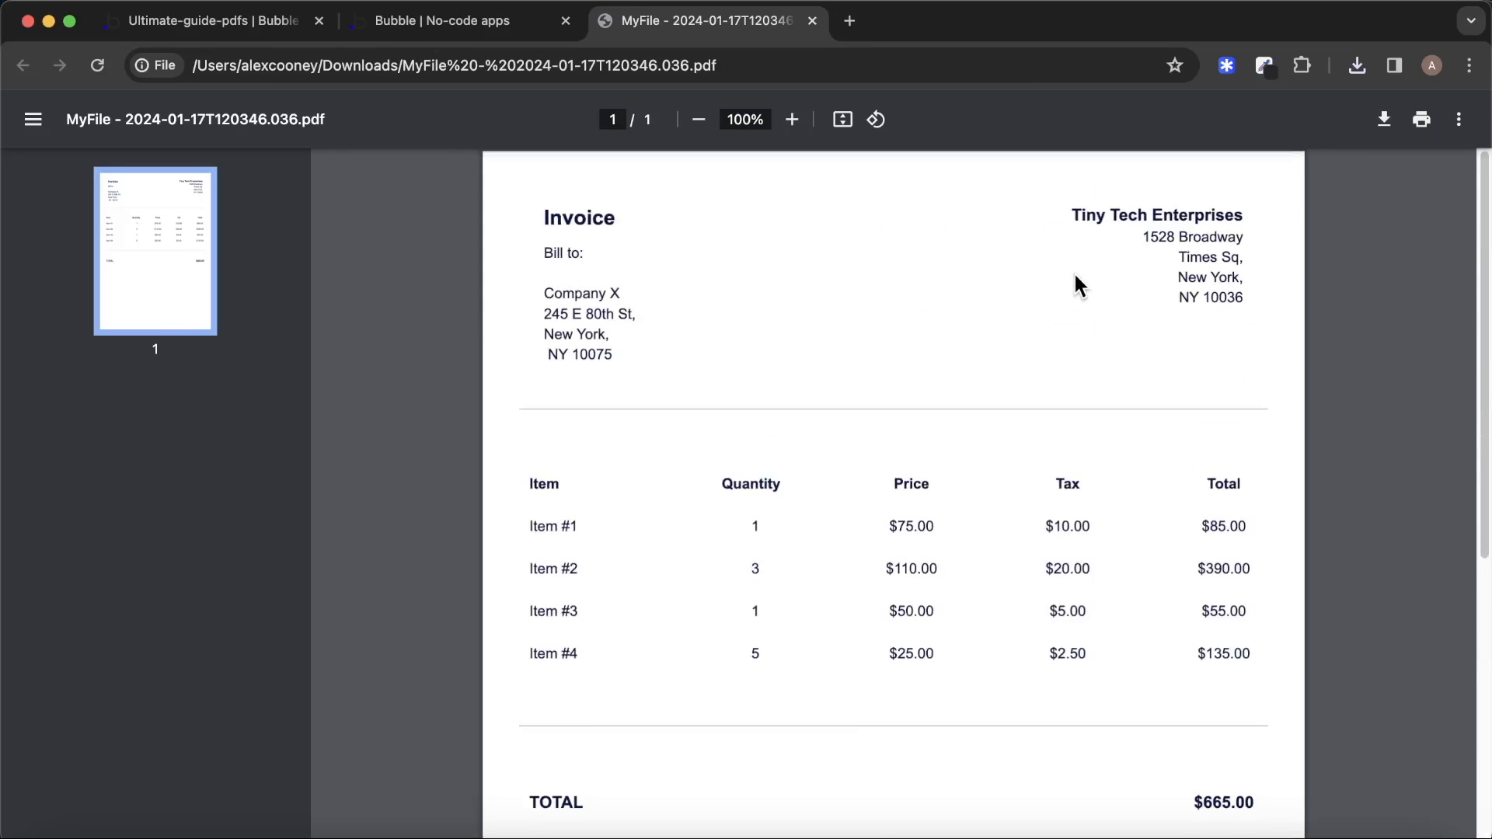
left_click(812, 21)
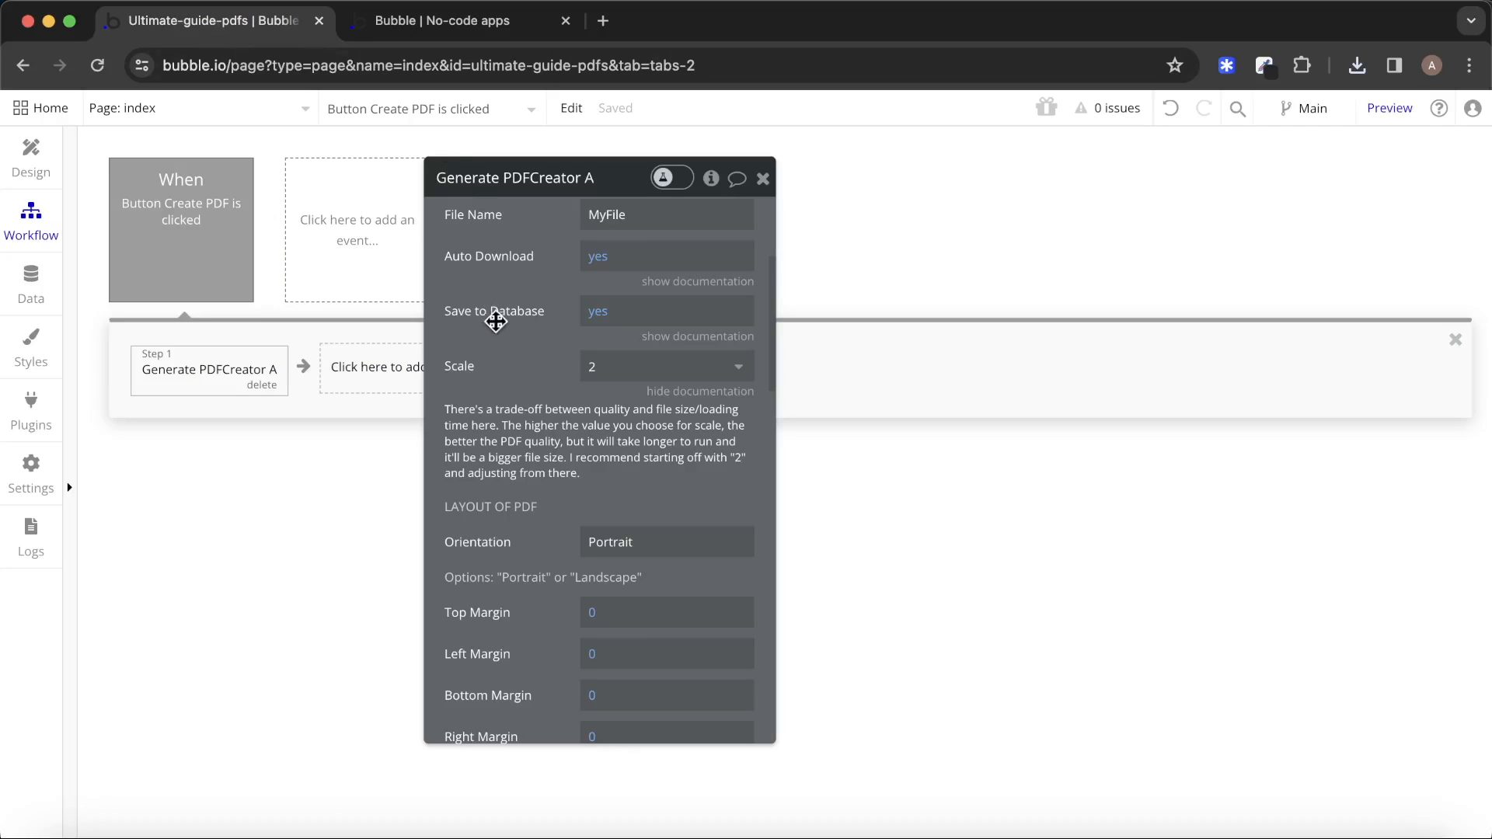
Set the File Name of the Generate PDFCreator A action to "Invoice -" followed by the dynamic Current date/time.
scroll(498, 350, "up", 4)
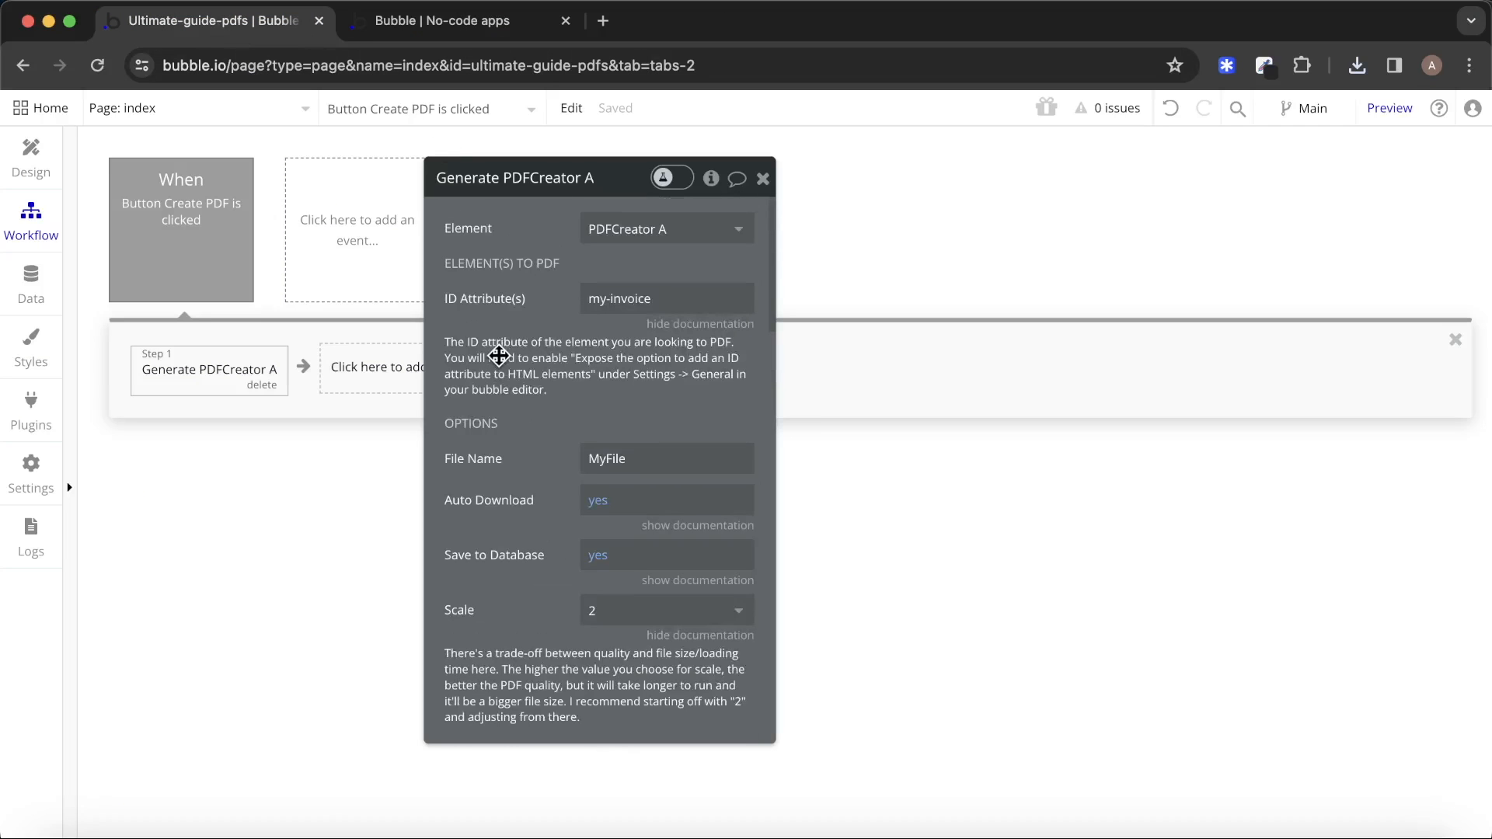
left_click(658, 457)
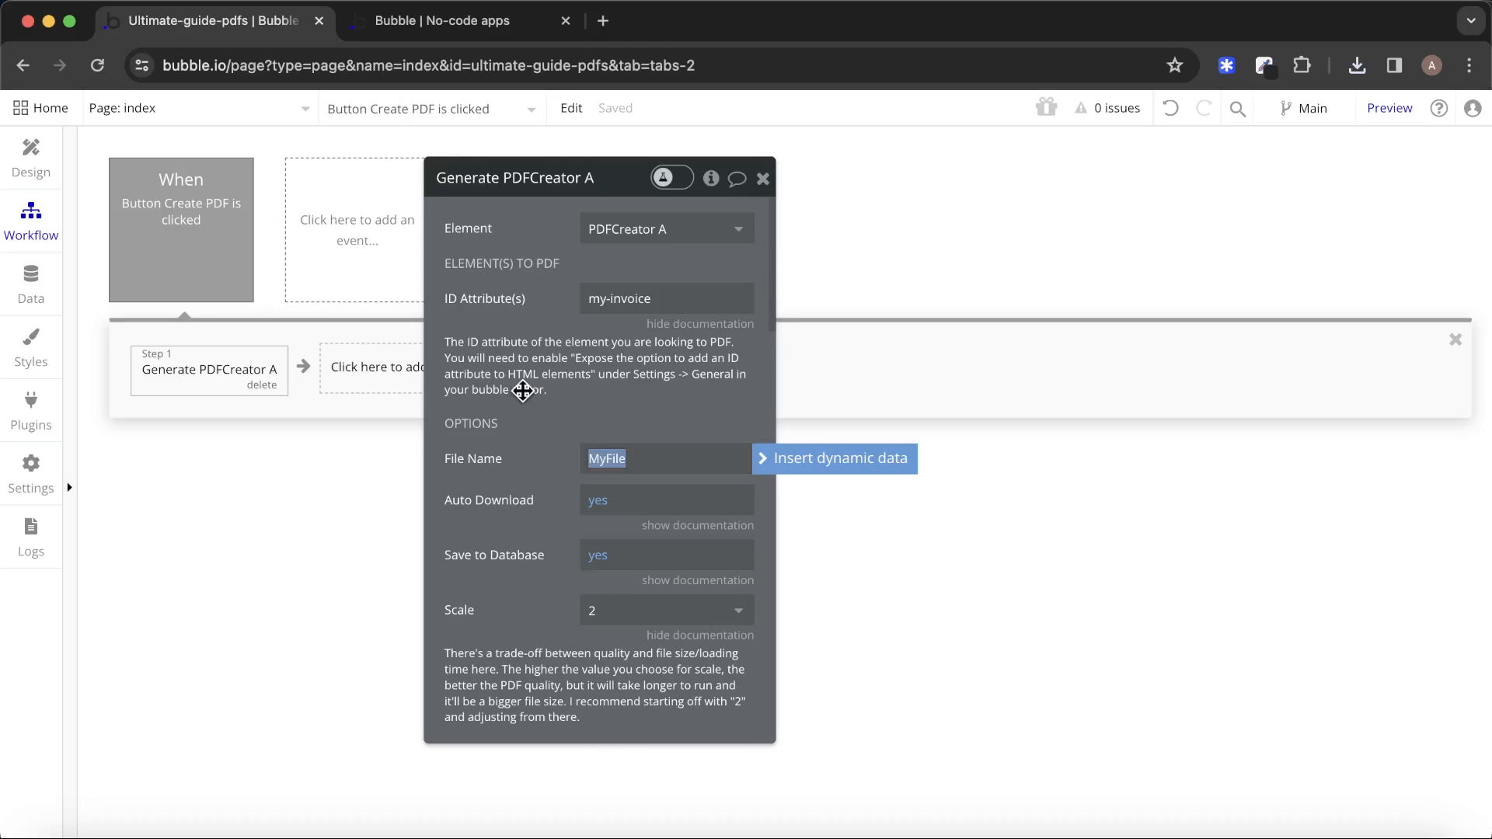
type("Invoice -")
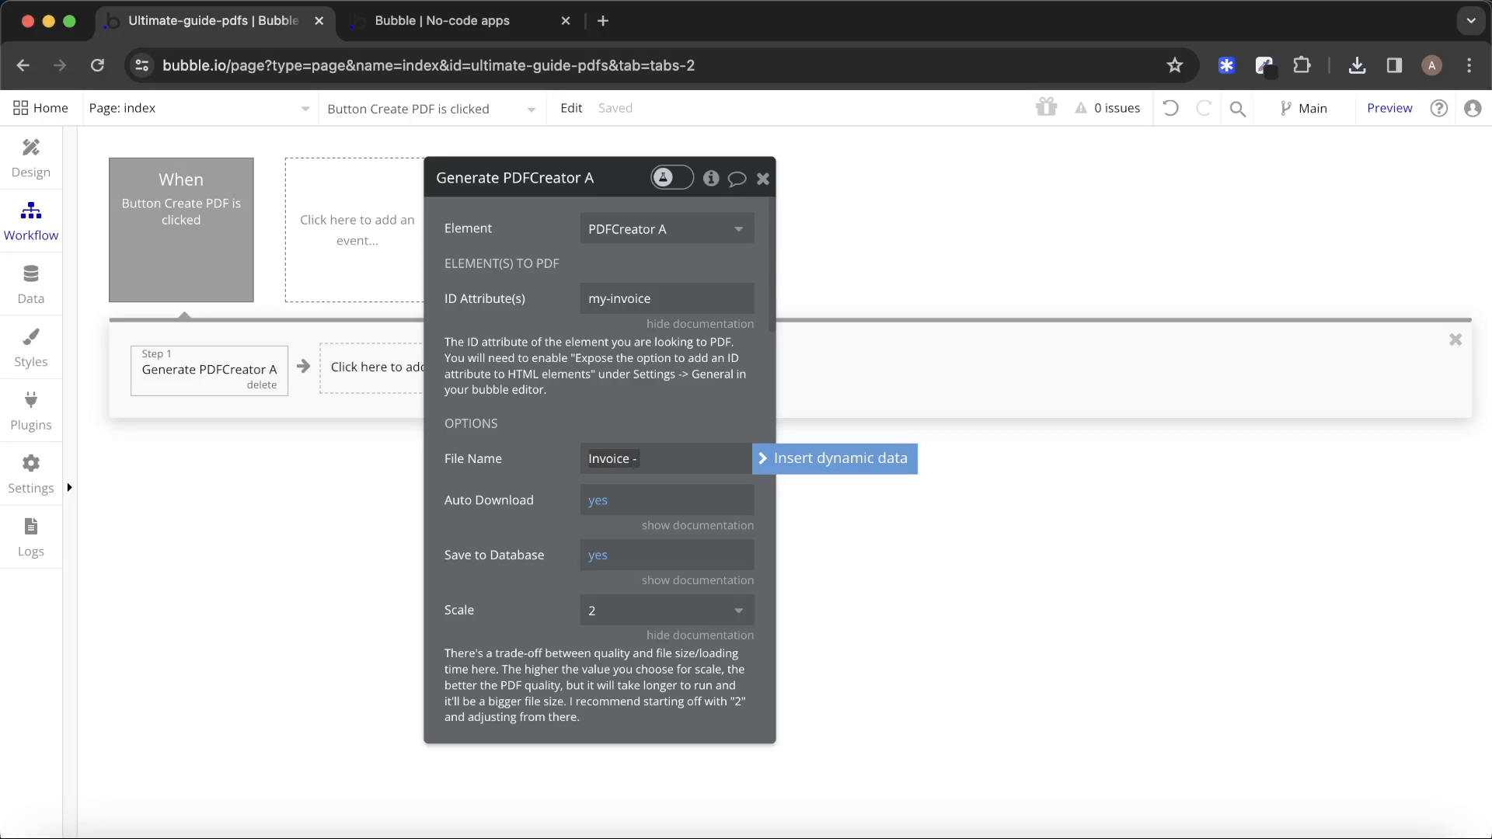
left_click(846, 470)
type("curr")
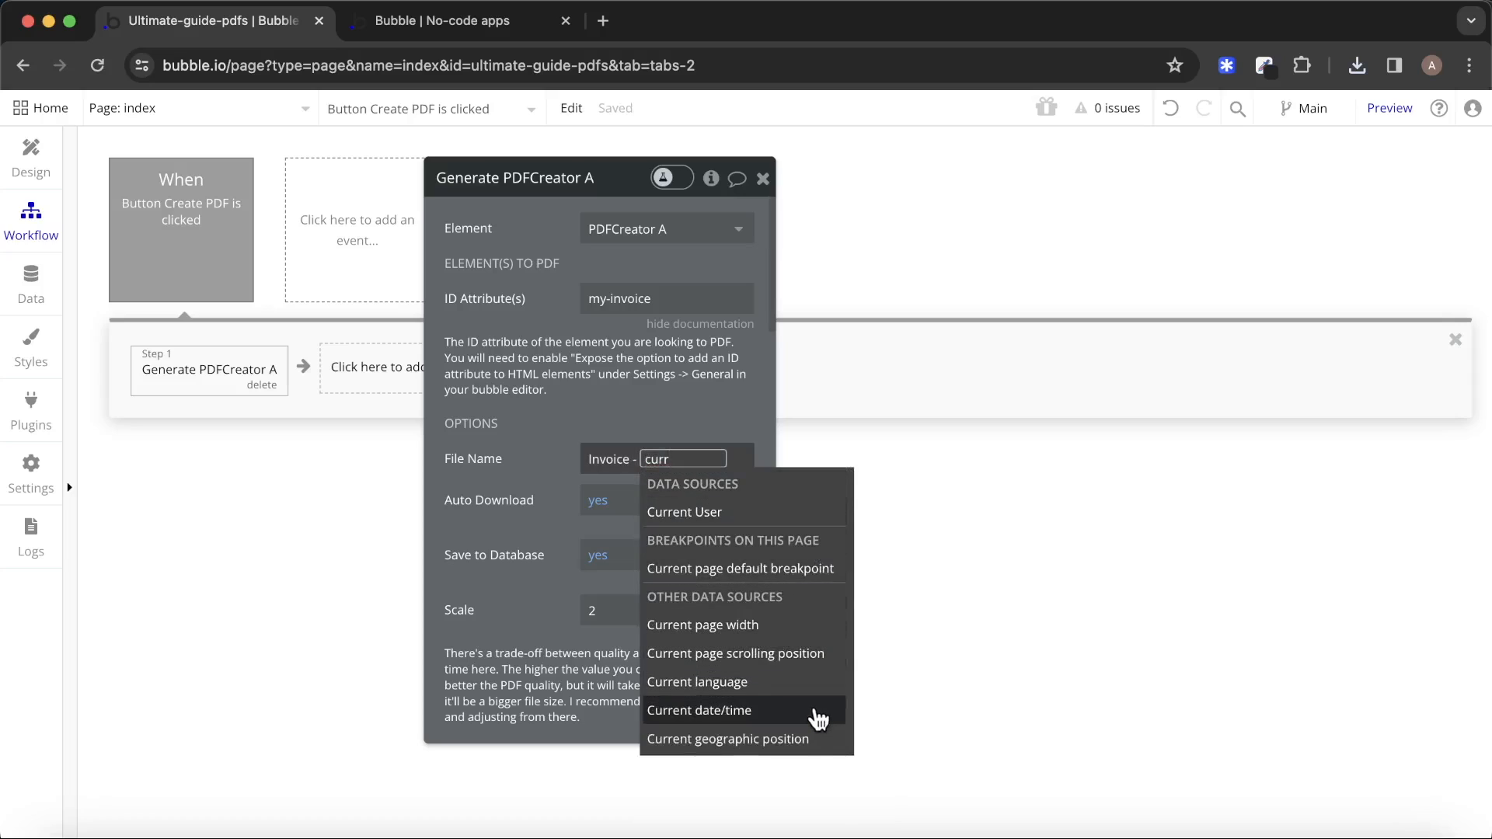
left_click(822, 710)
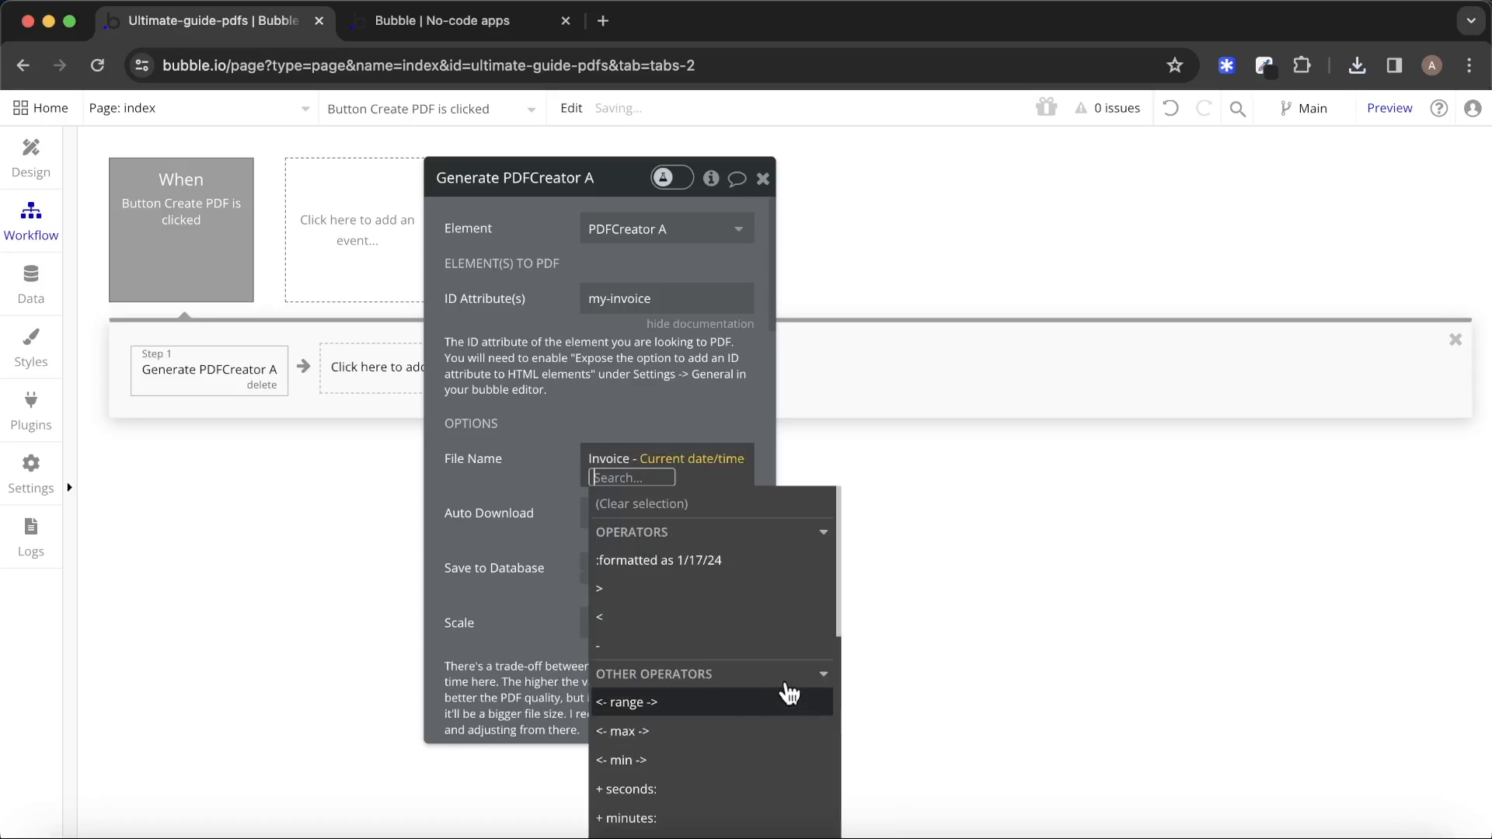
Format the date in the file name with the January 17, 2024 format type.
left_click(667, 563)
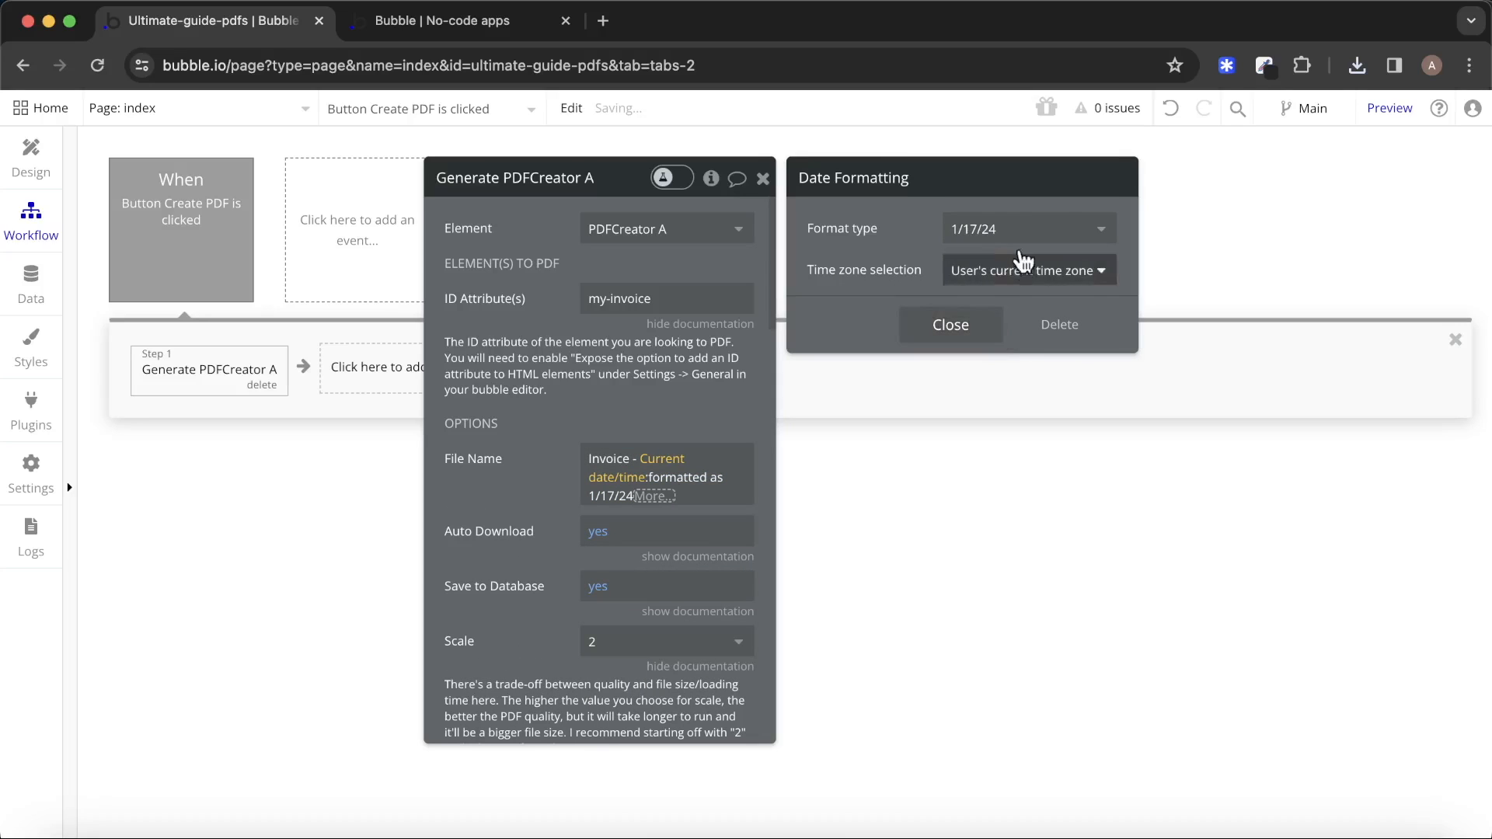
left_click(1014, 227)
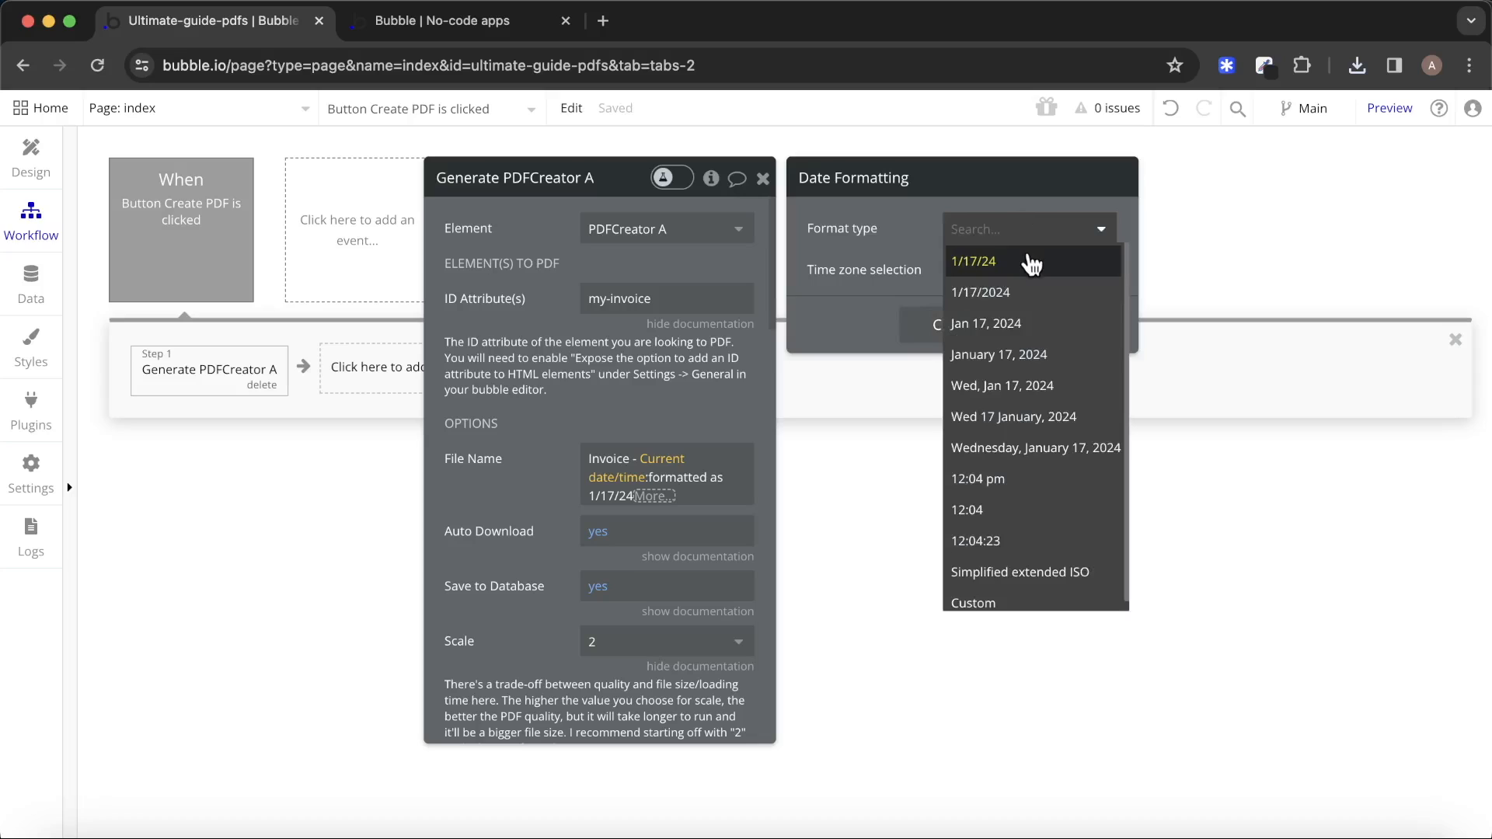
left_click(1042, 356)
left_click(517, 417)
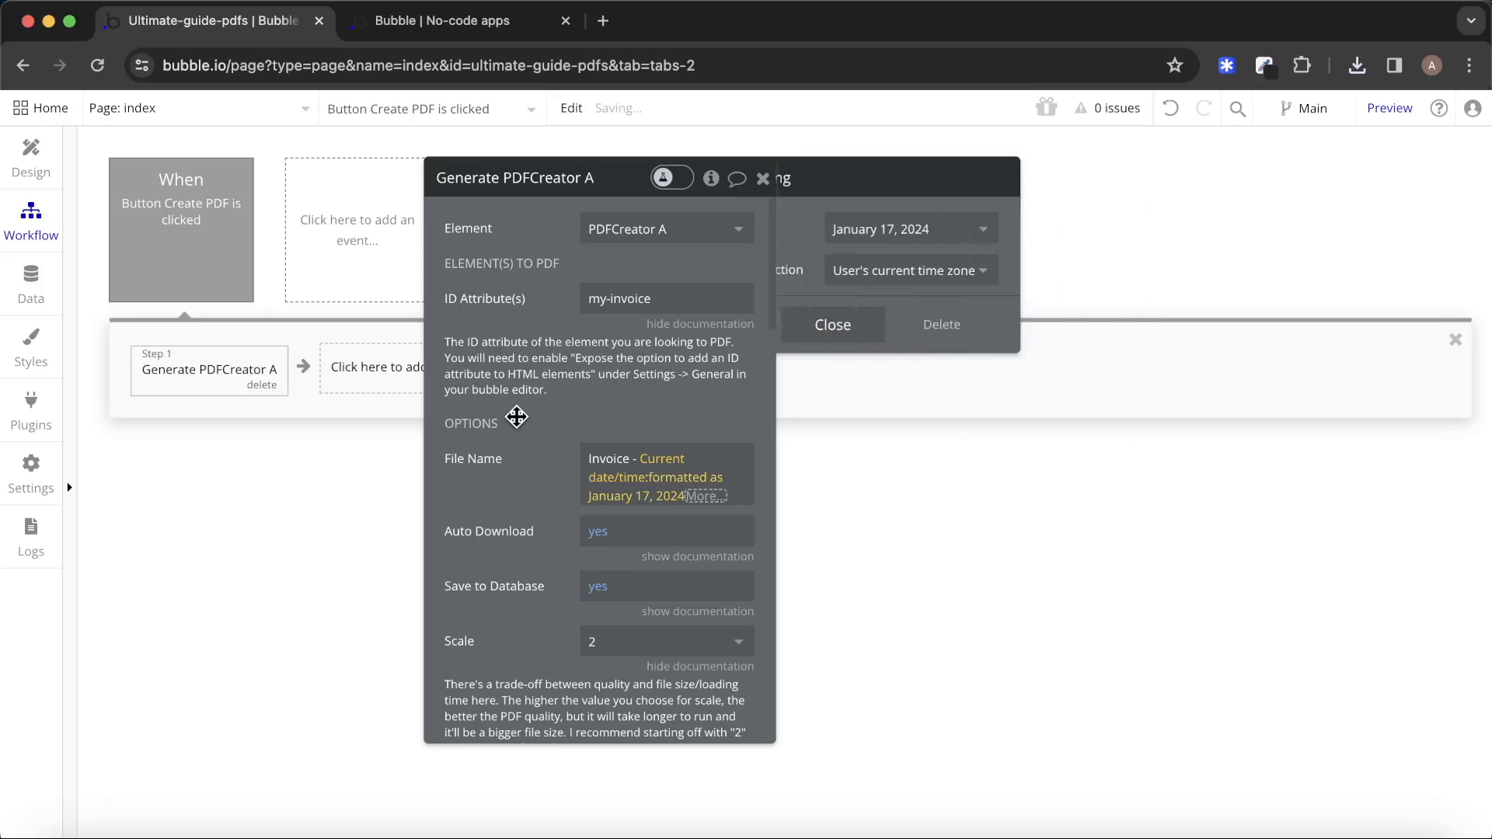
Refresh the app preview and generate the invoice PDF to check the downloaded file's name.
left_click(481, 21)
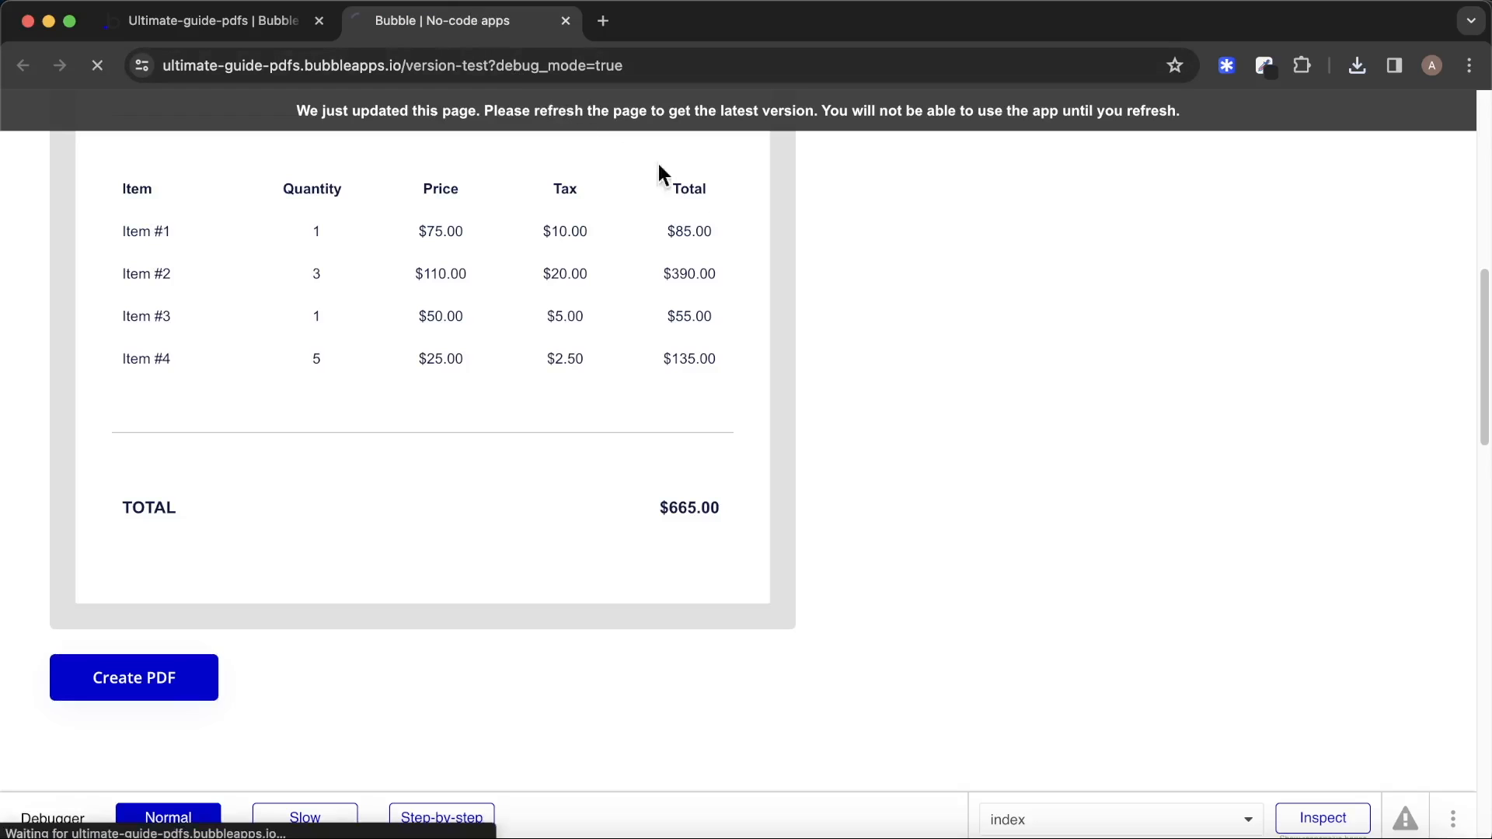
scroll(743, 326, "down", 5)
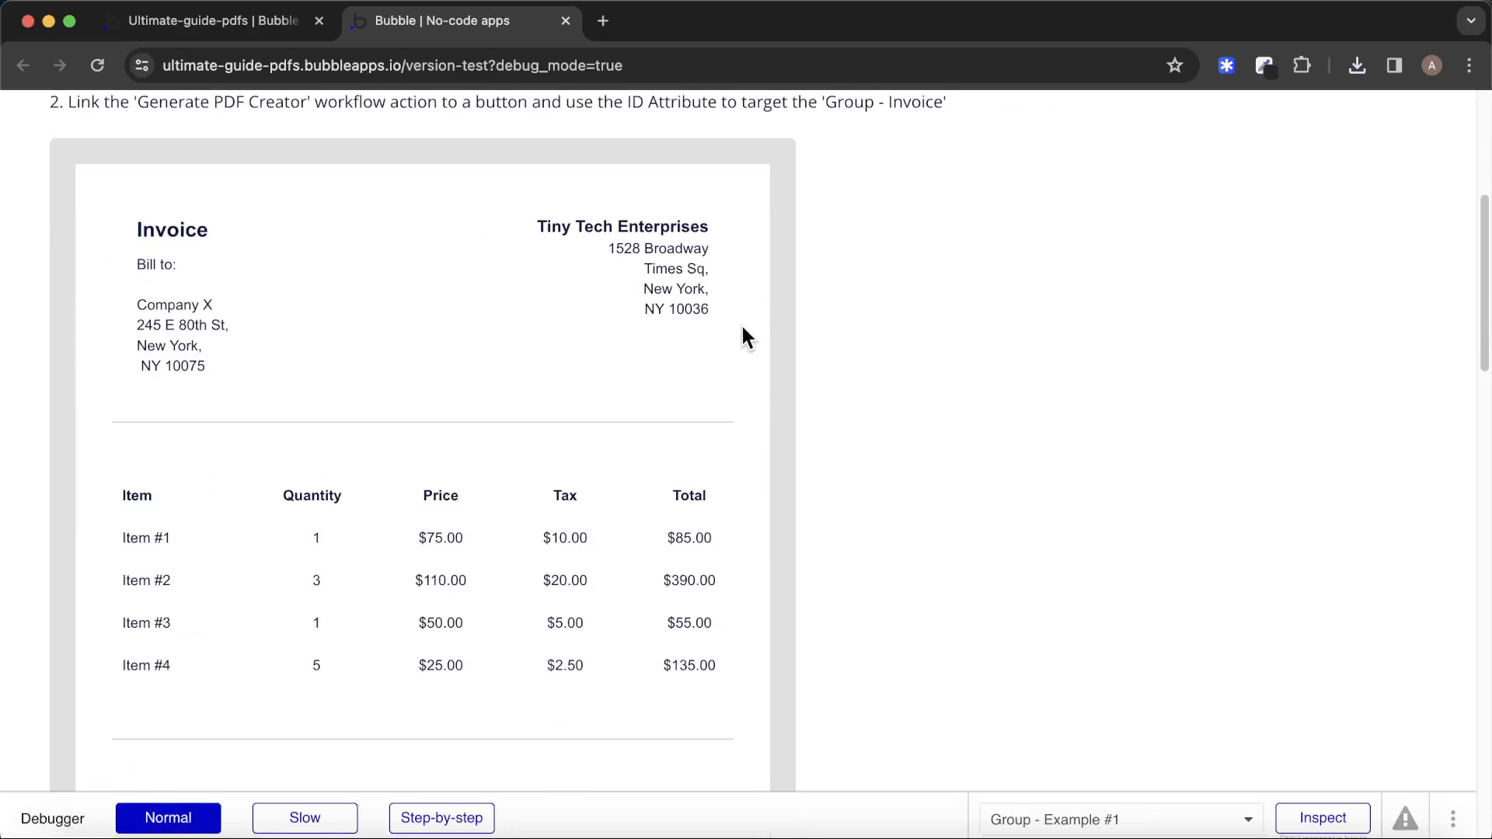
scroll(743, 333, "down", 6)
left_click(107, 538)
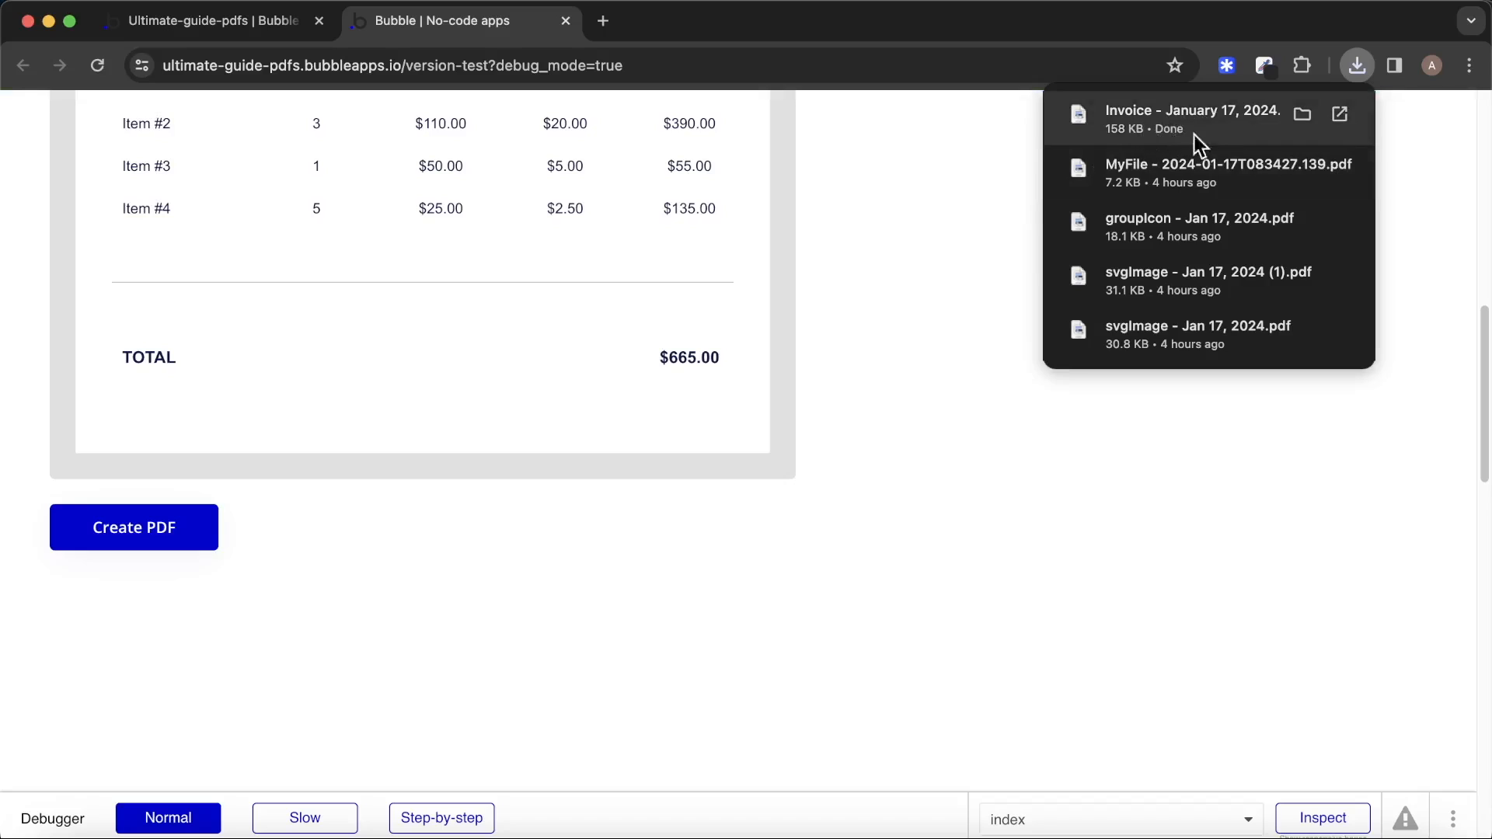
left_click(868, 146)
Set the Scale of the Generate PDFCreator A action to 10.
left_click(210, 17)
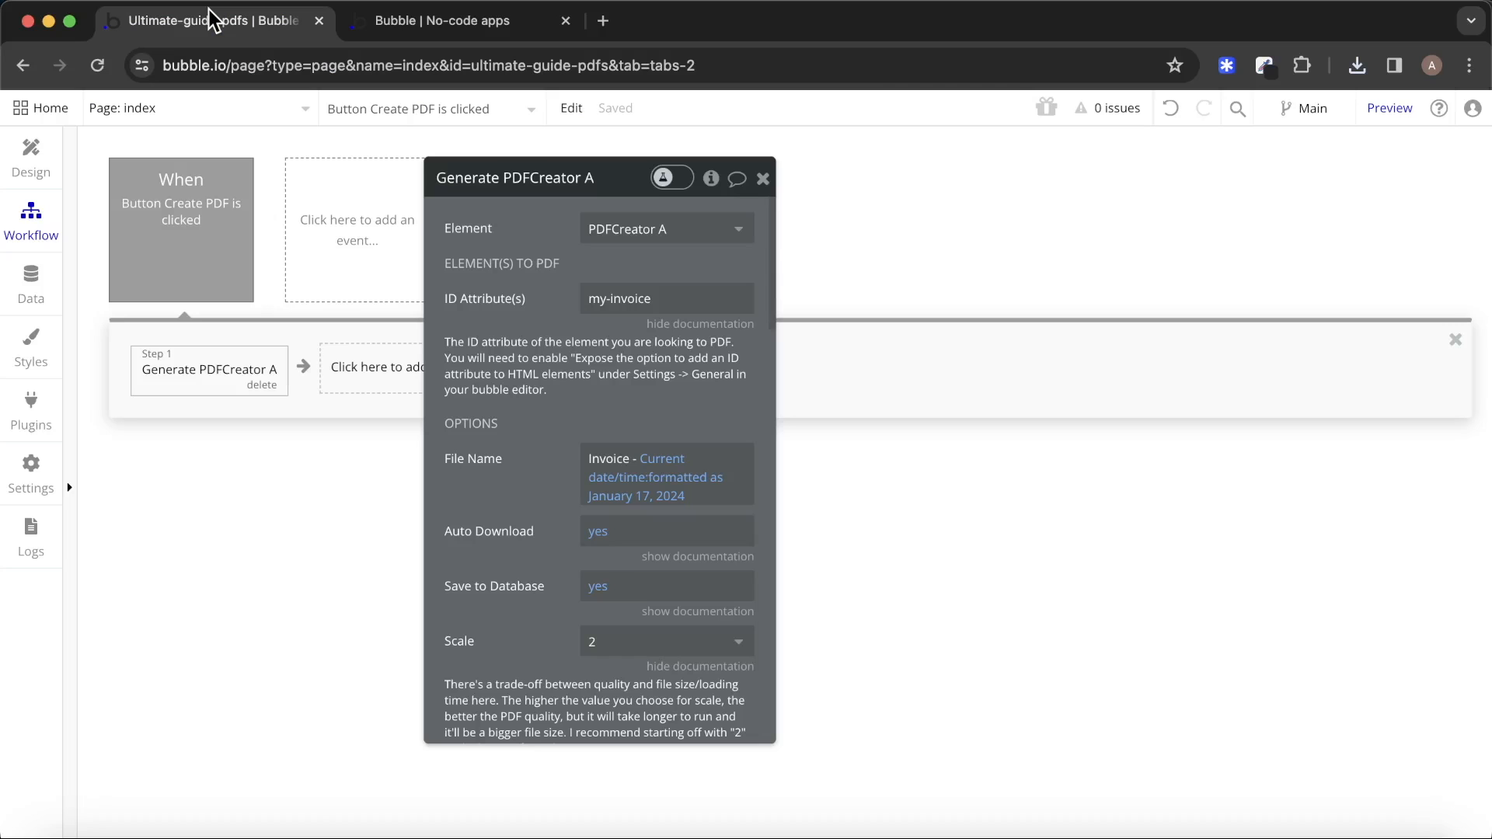
scroll(502, 293, "down", 3)
scroll(502, 293, "down", 2)
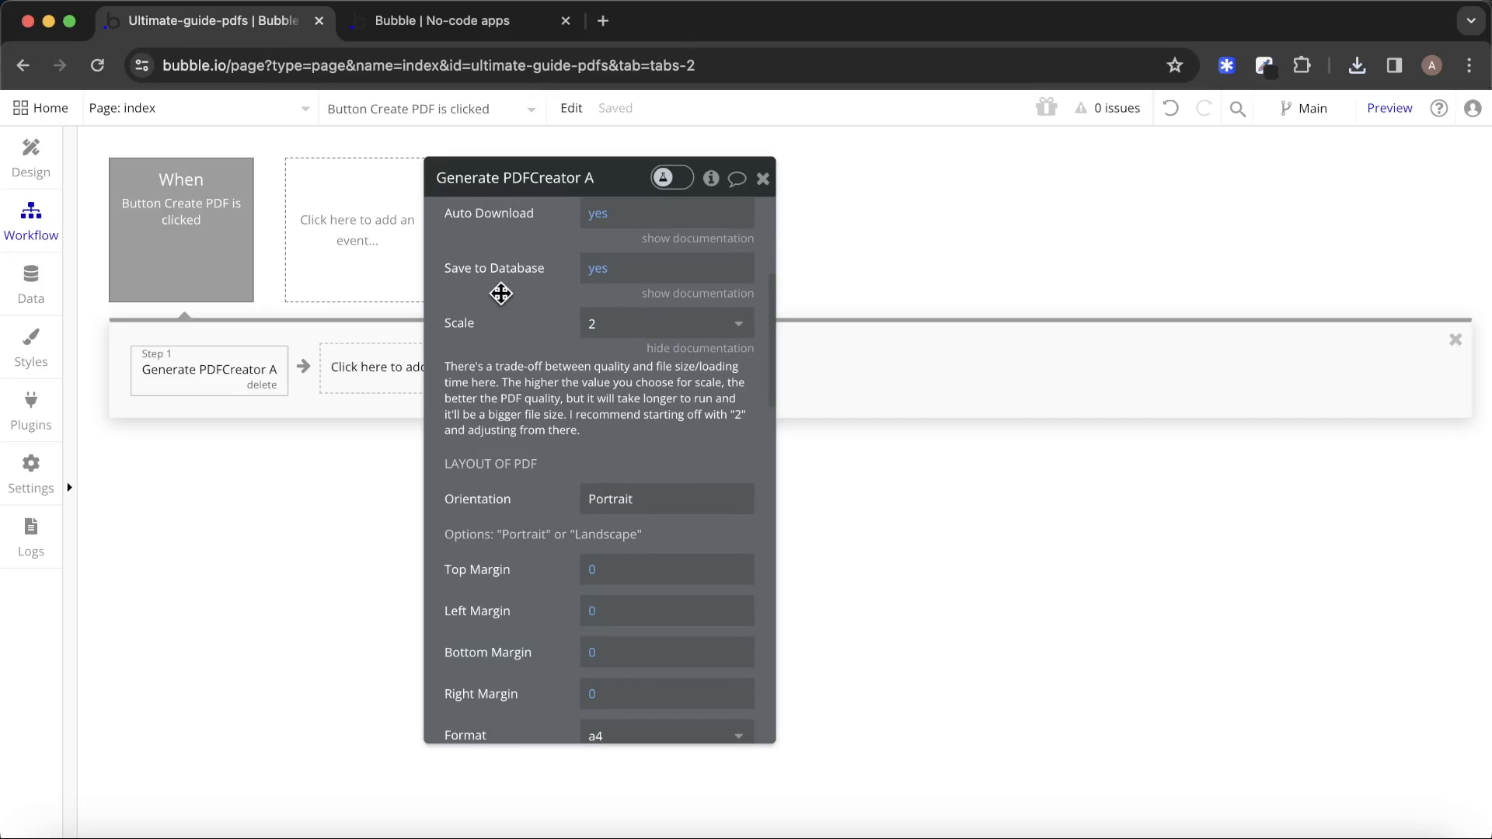
left_click(645, 326)
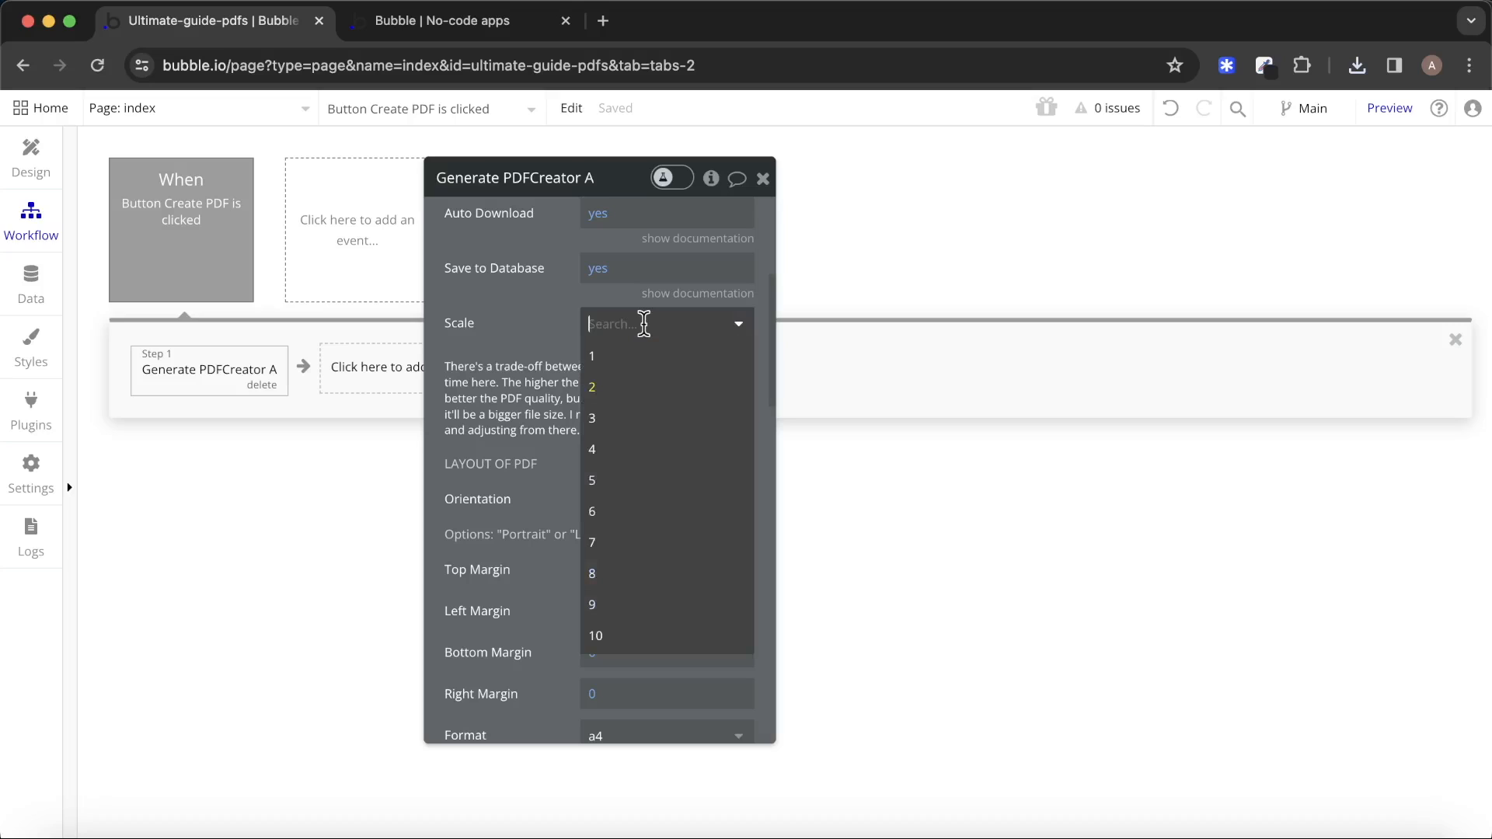
left_click(644, 635)
Generate another invoice PDF from the refreshed app preview to test the scale of 10.
left_click(436, 21)
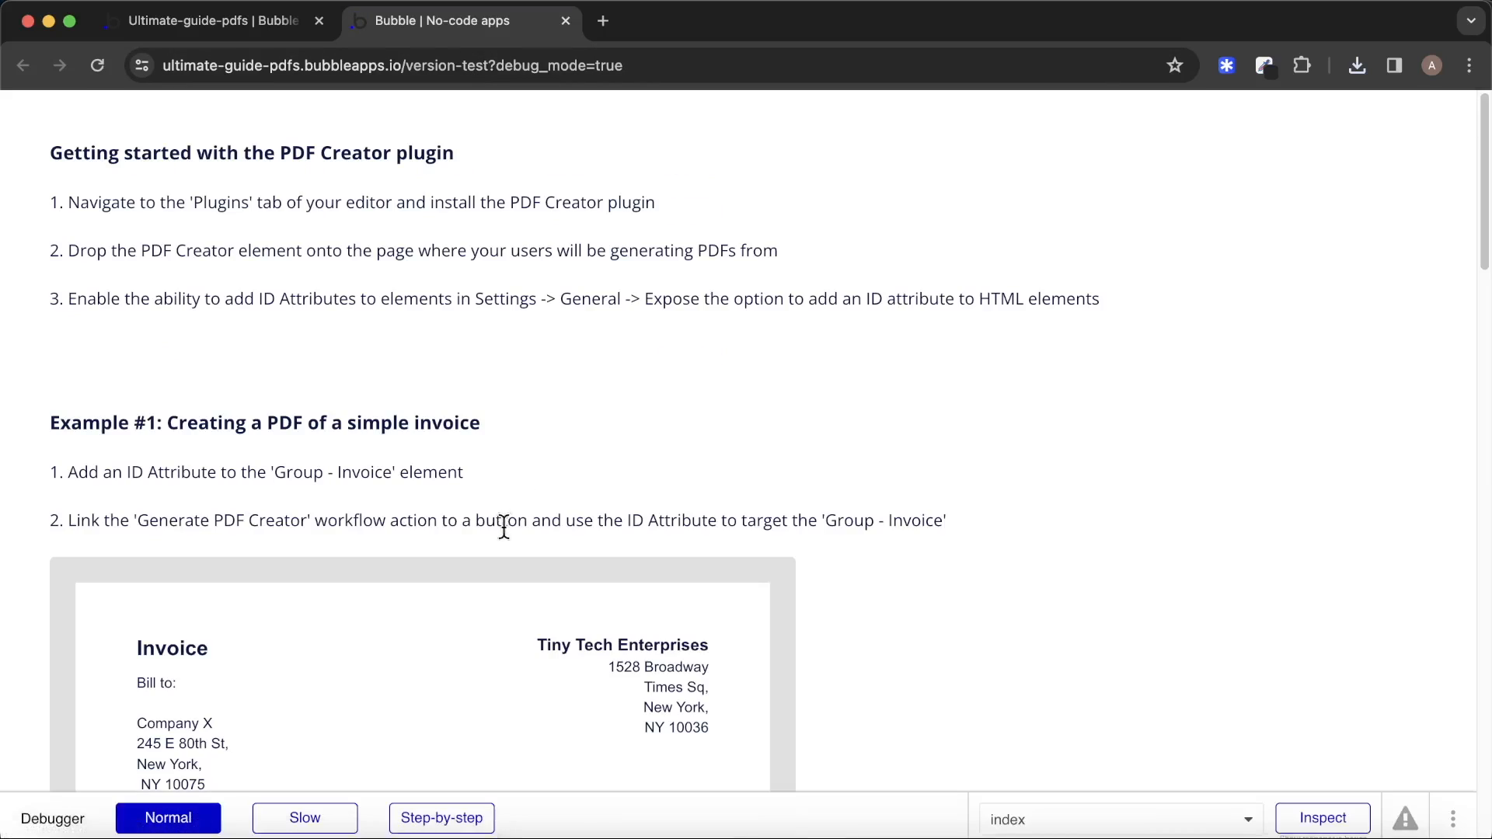
scroll(503, 522, "down", 11)
left_click(148, 478)
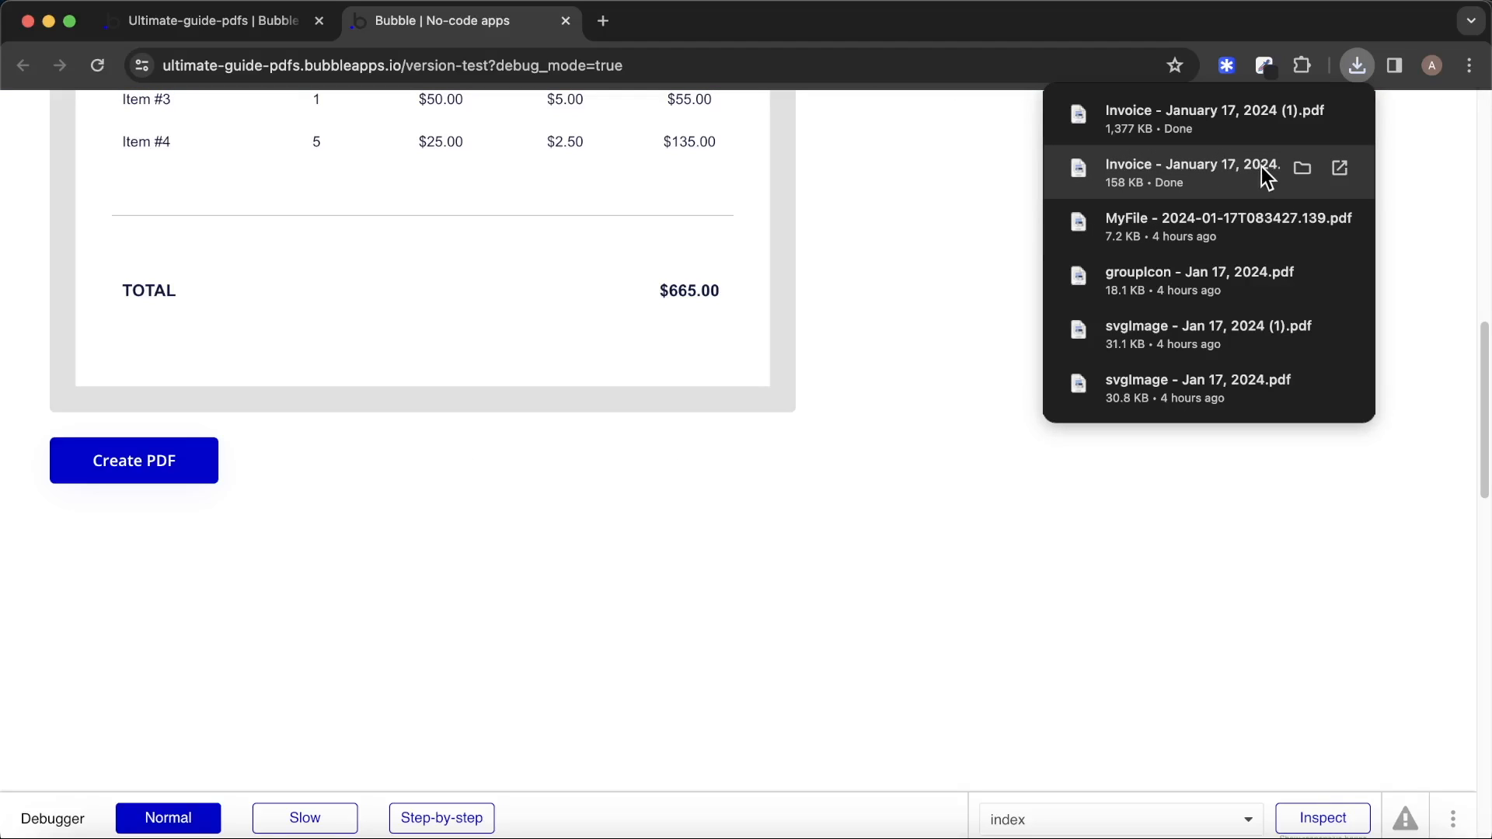
Open "Invoice - January 17, 2024.pdf" and "Invoice - January 17, 2024 (1).pdf", compare their quality, and close both.
left_click(1203, 159)
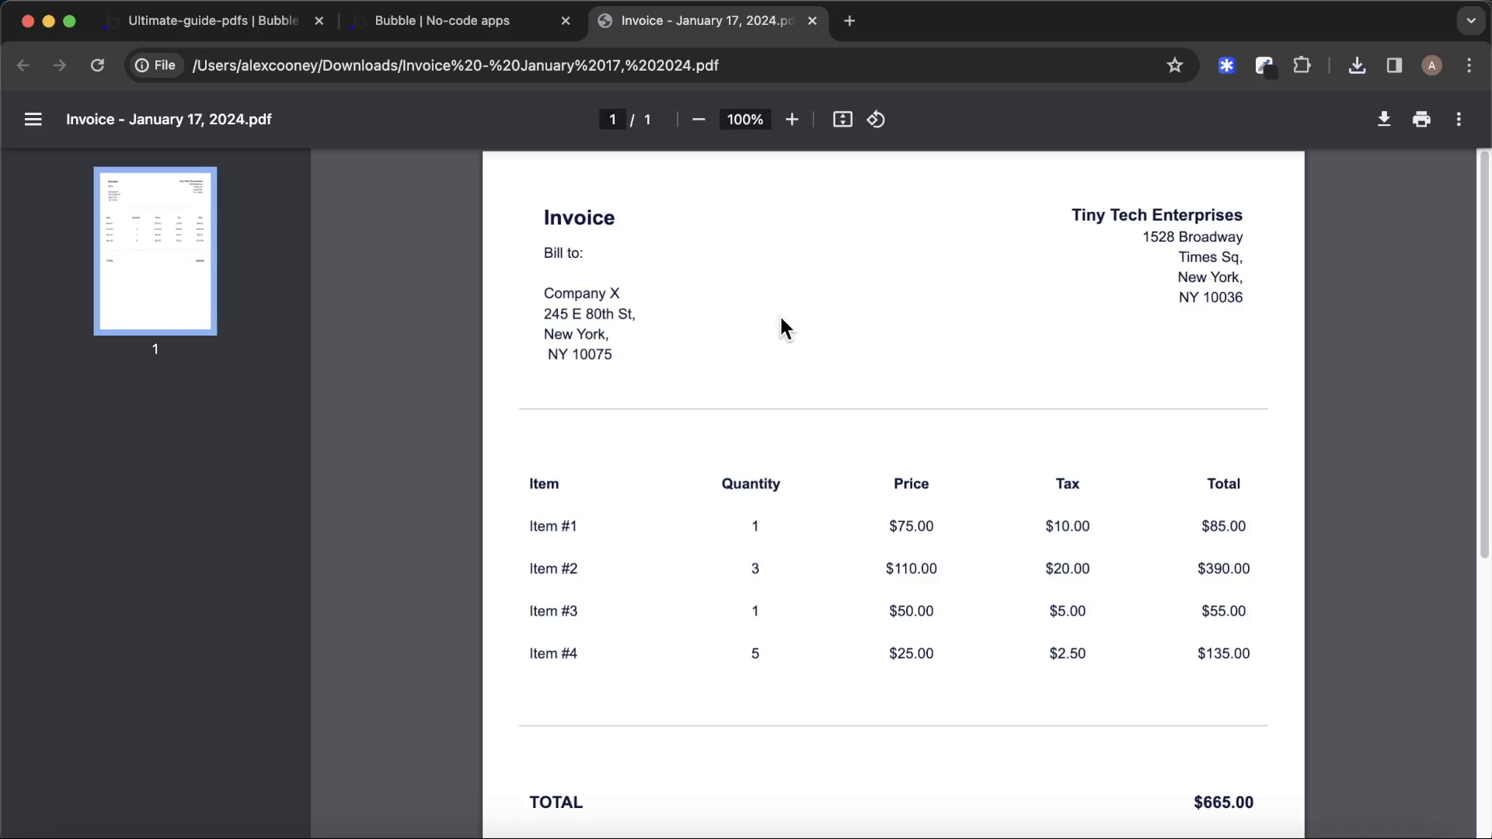
left_click(450, 24)
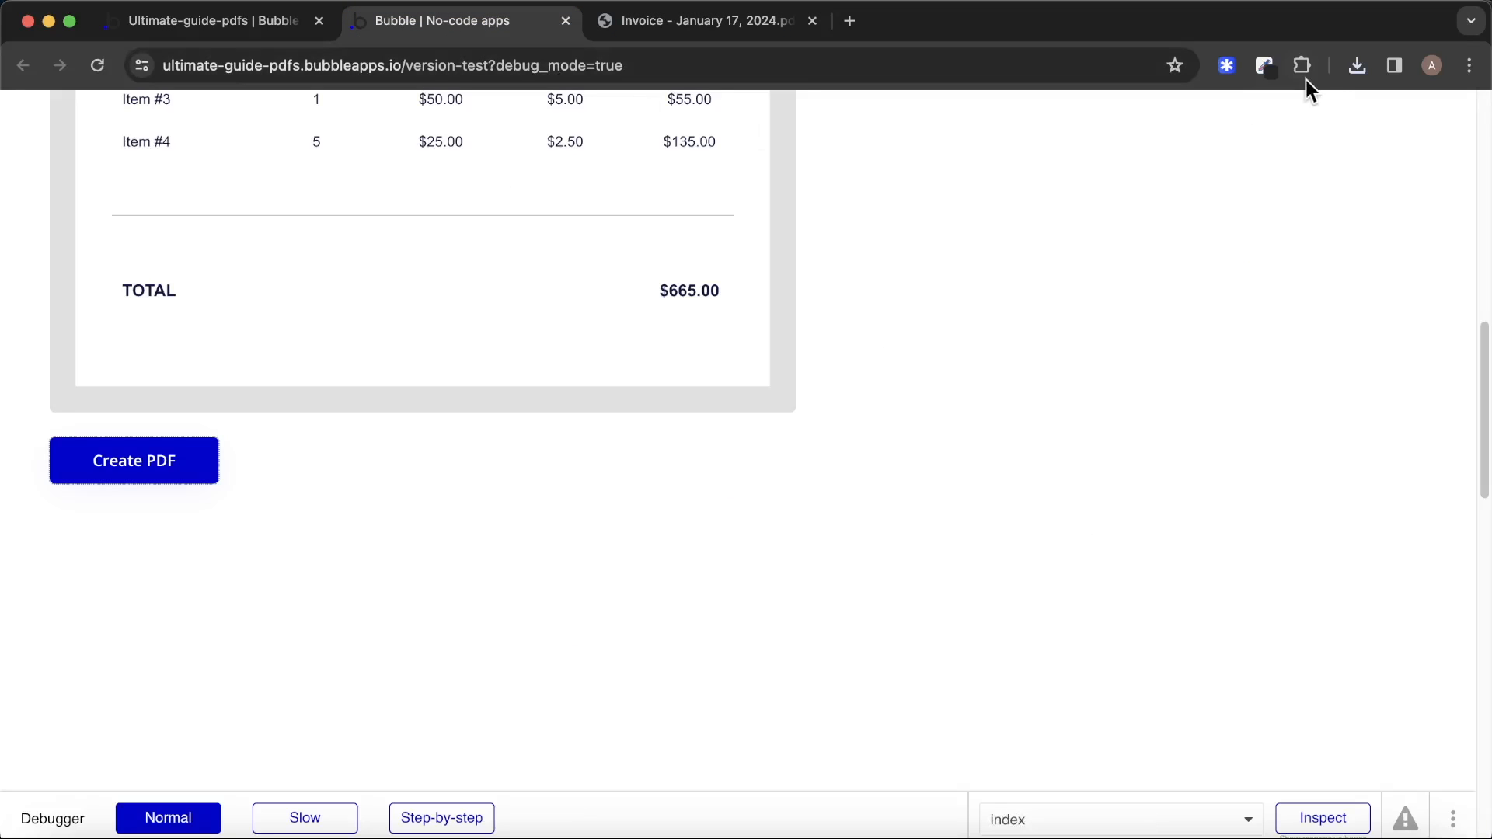
left_click(1352, 70)
left_click(1195, 167)
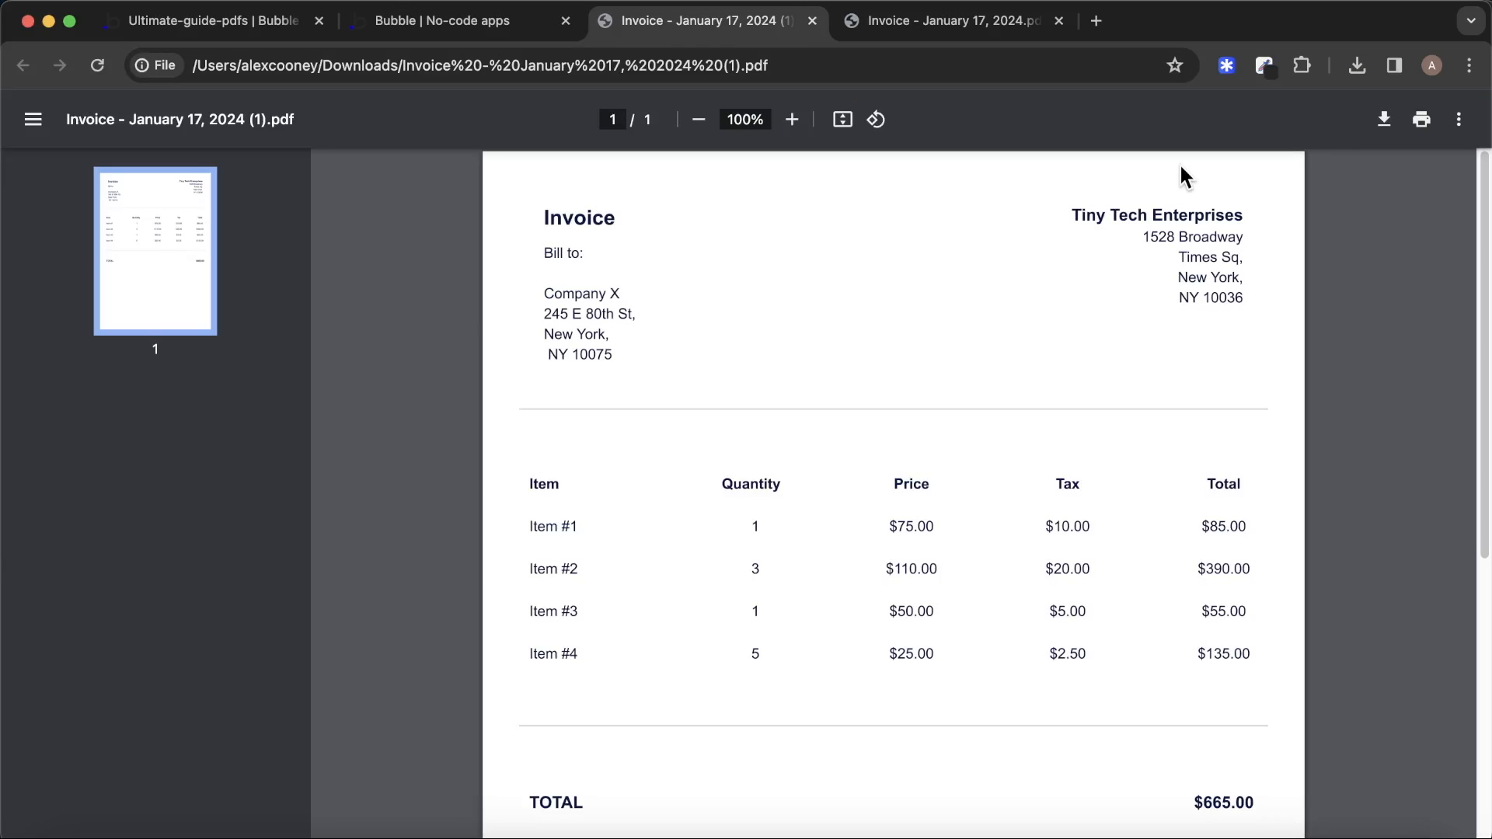
key("ctrl+shift+Tab")
key("ctrl+Tab")
key("ctrl+shift+Tab")
key("ctrl+Tab")
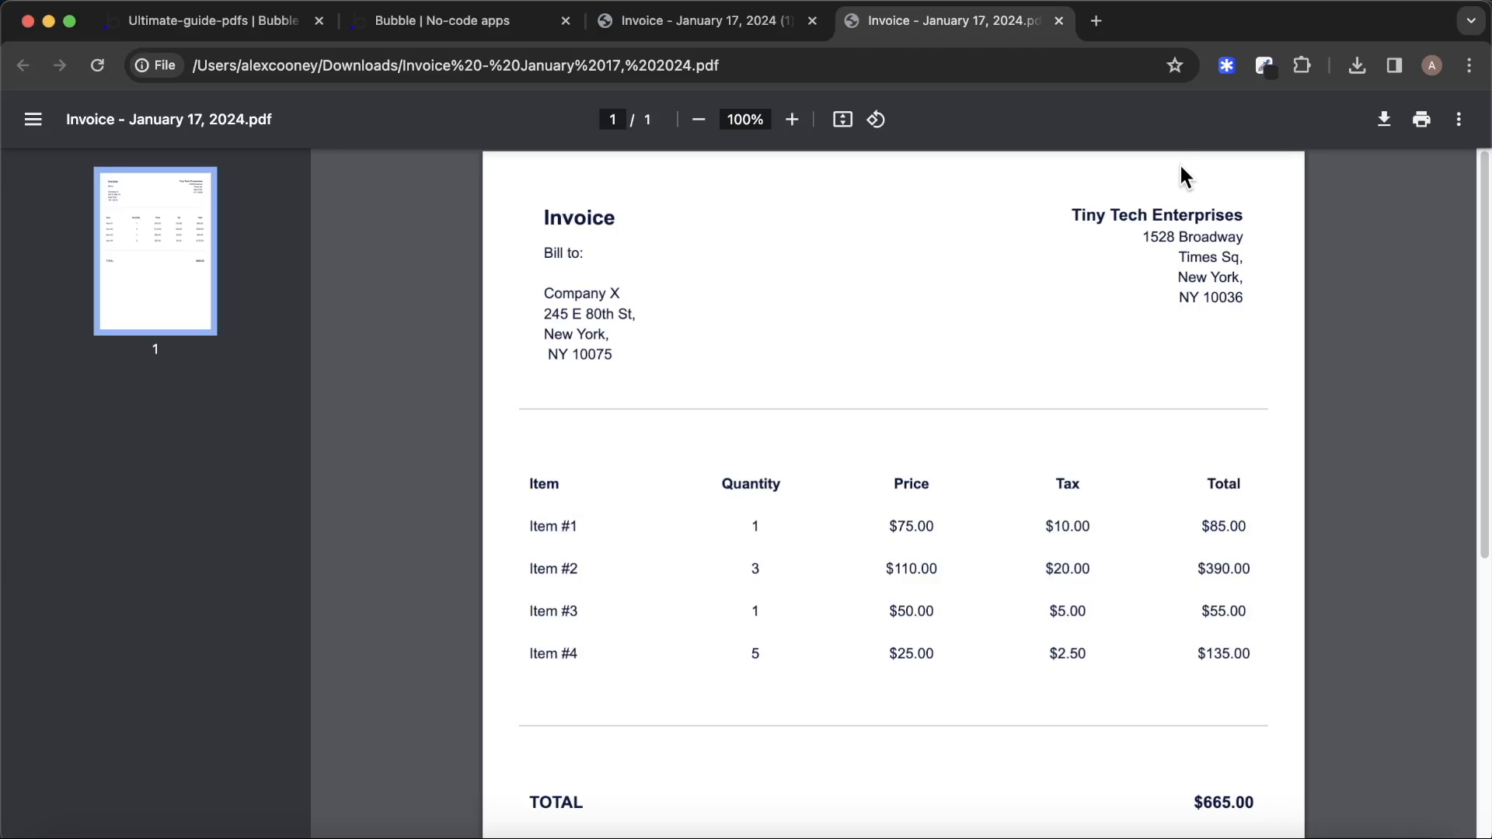
key("super+w")
key("super+w")
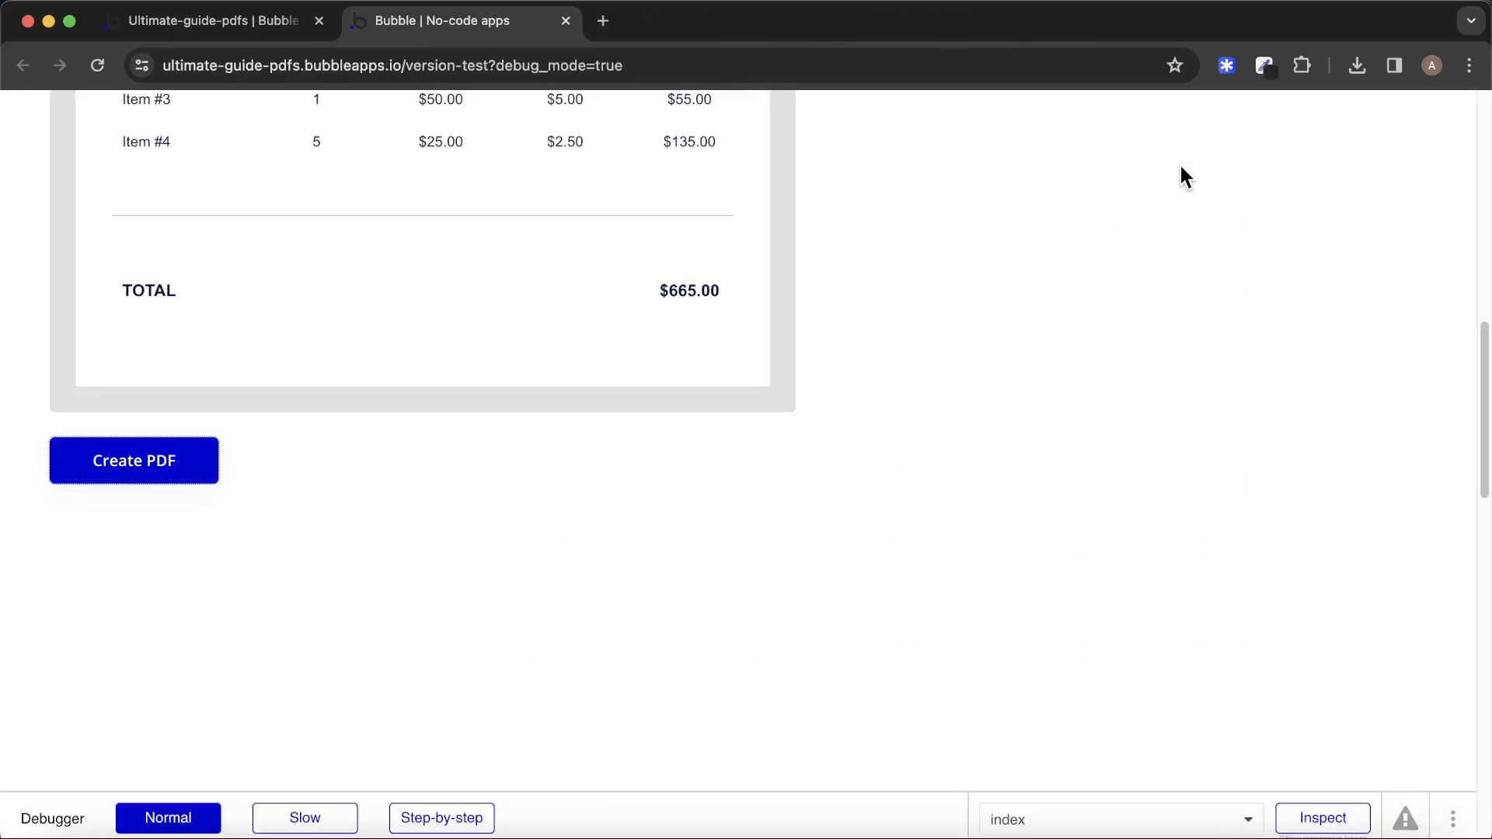
Set the Scale of the Generate PDFCreator A action back to 2 and hide its documentation.
left_click(222, 28)
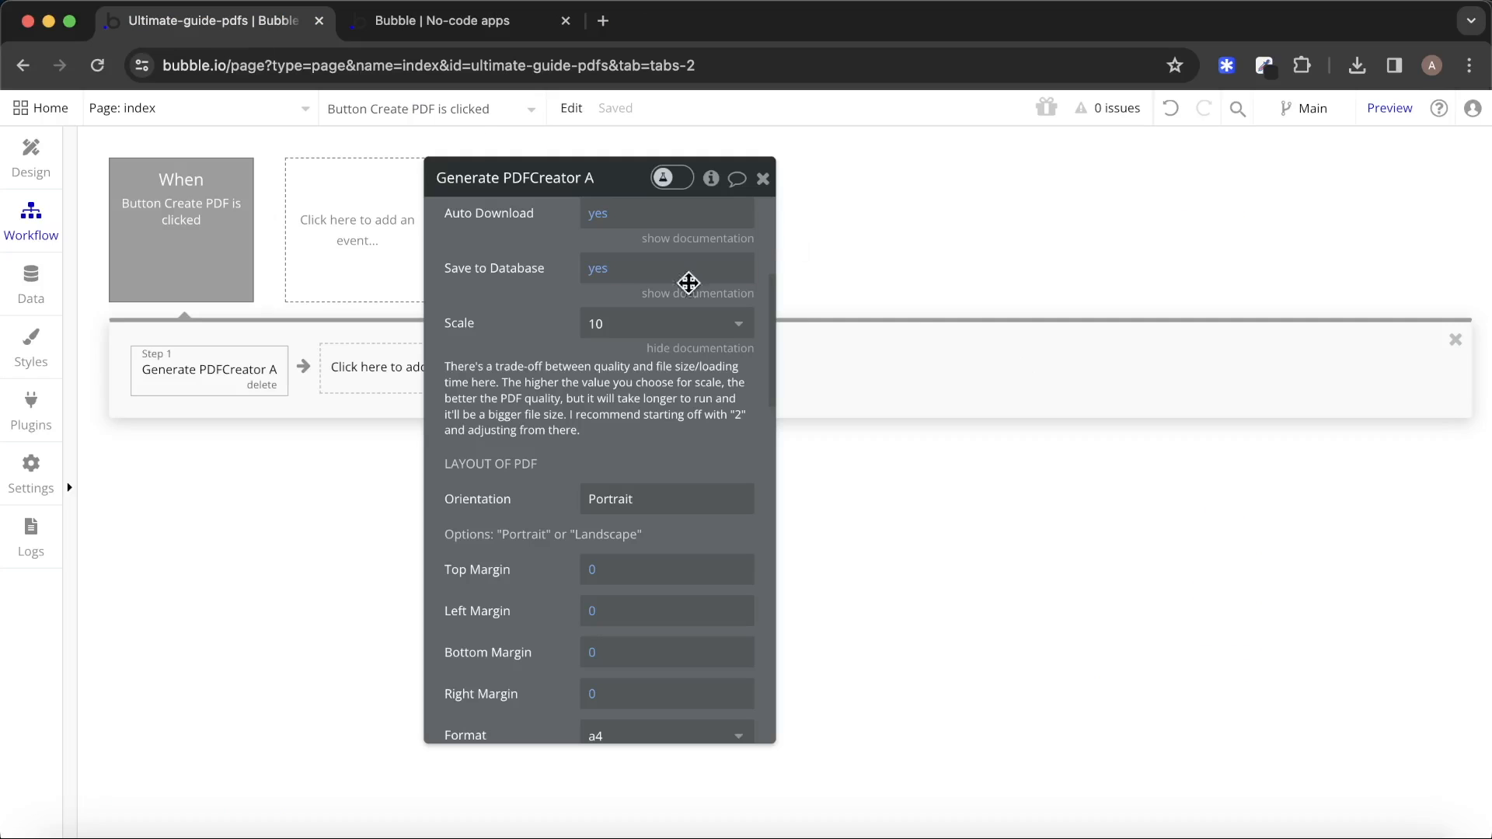
left_click(613, 324)
left_click(614, 358)
left_click(622, 326)
left_click(617, 397)
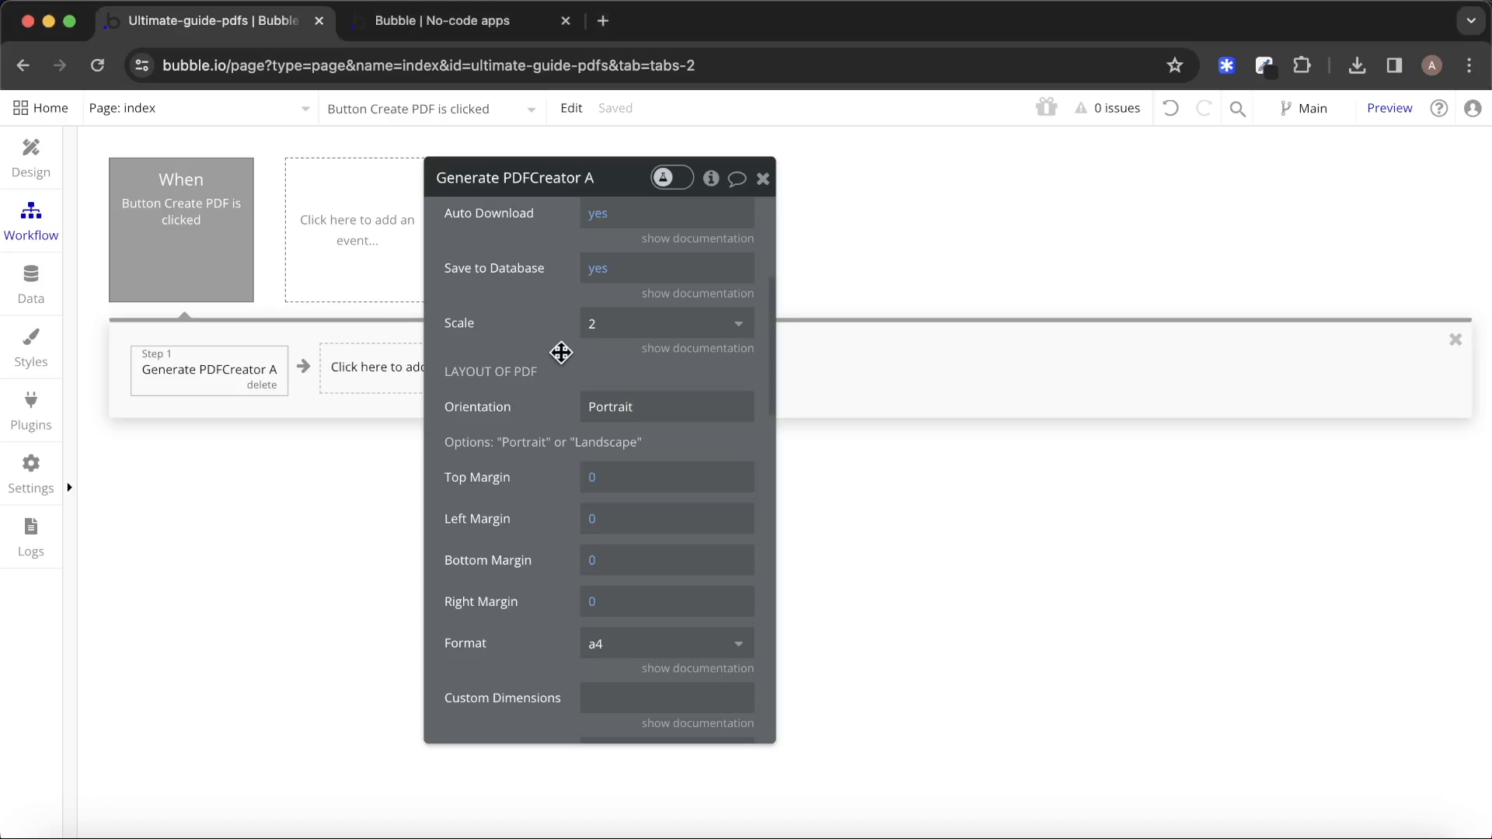
Set the Orientation in the PDF layout options to Landscape.
scroll(502, 389, "up", 1)
scroll(503, 389, "up", 1)
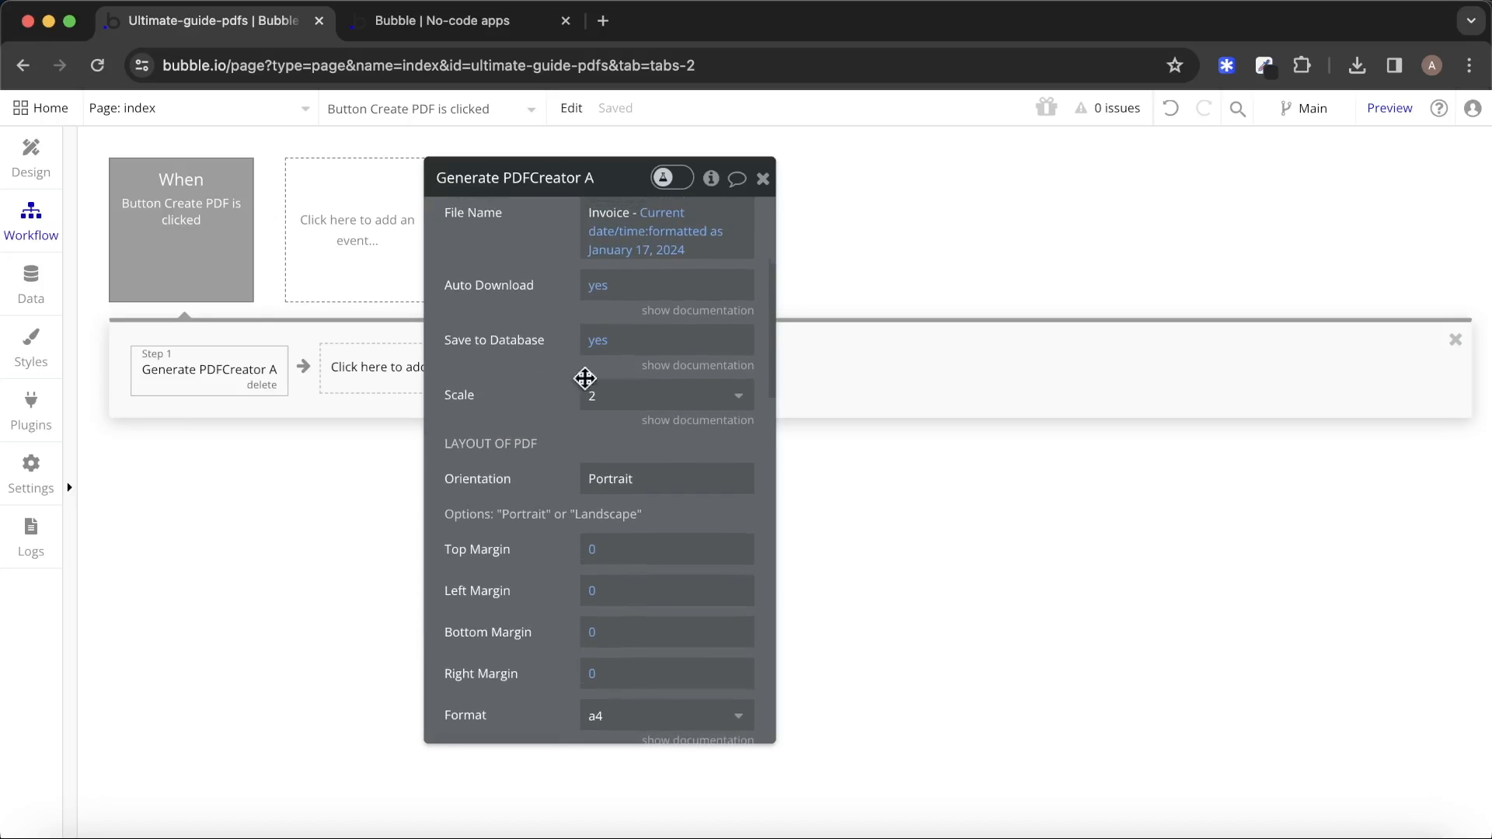
scroll(546, 446, "down", 6)
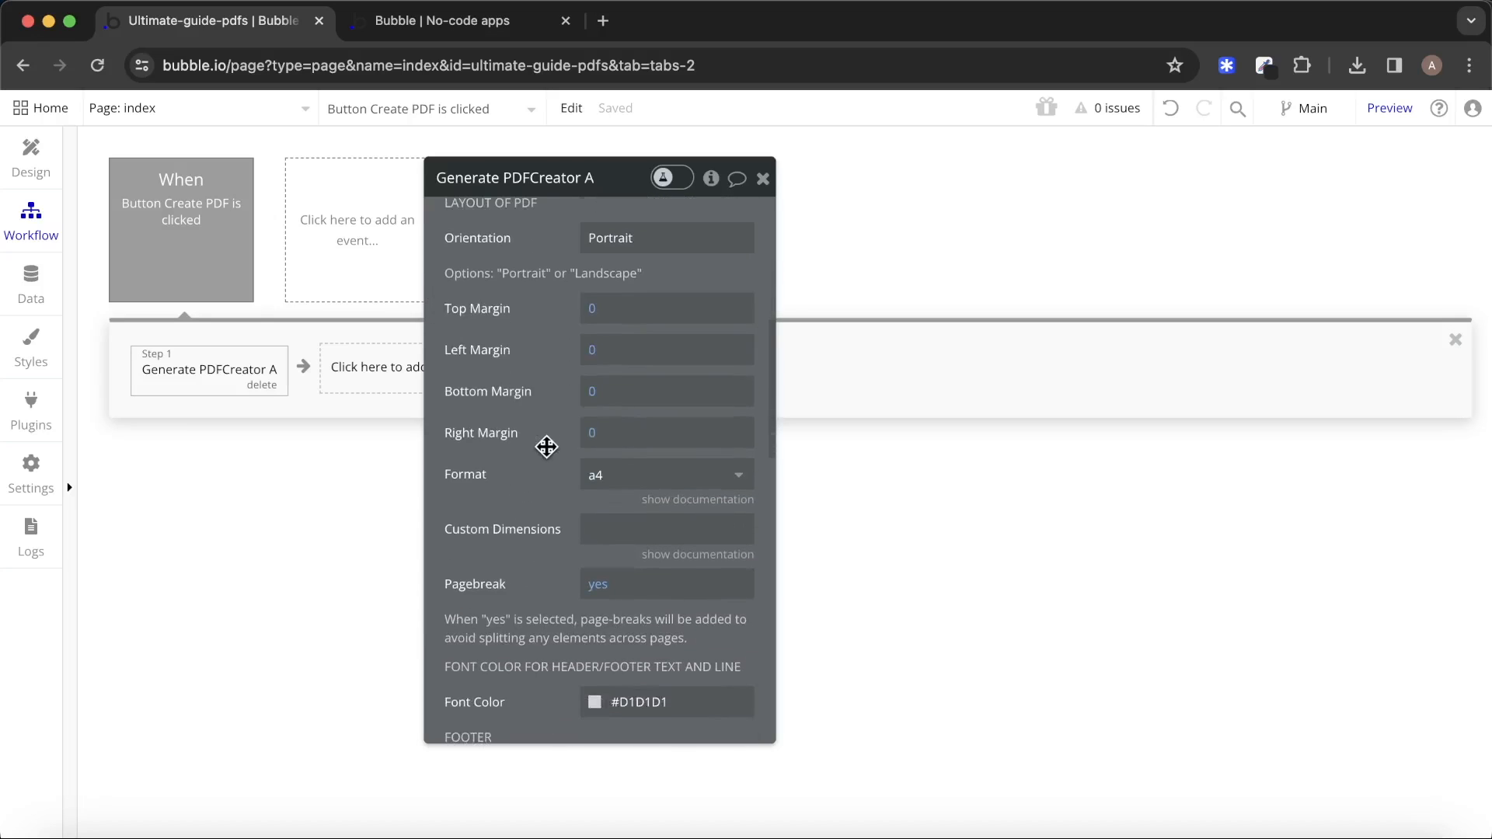
scroll(543, 443, "up", 1)
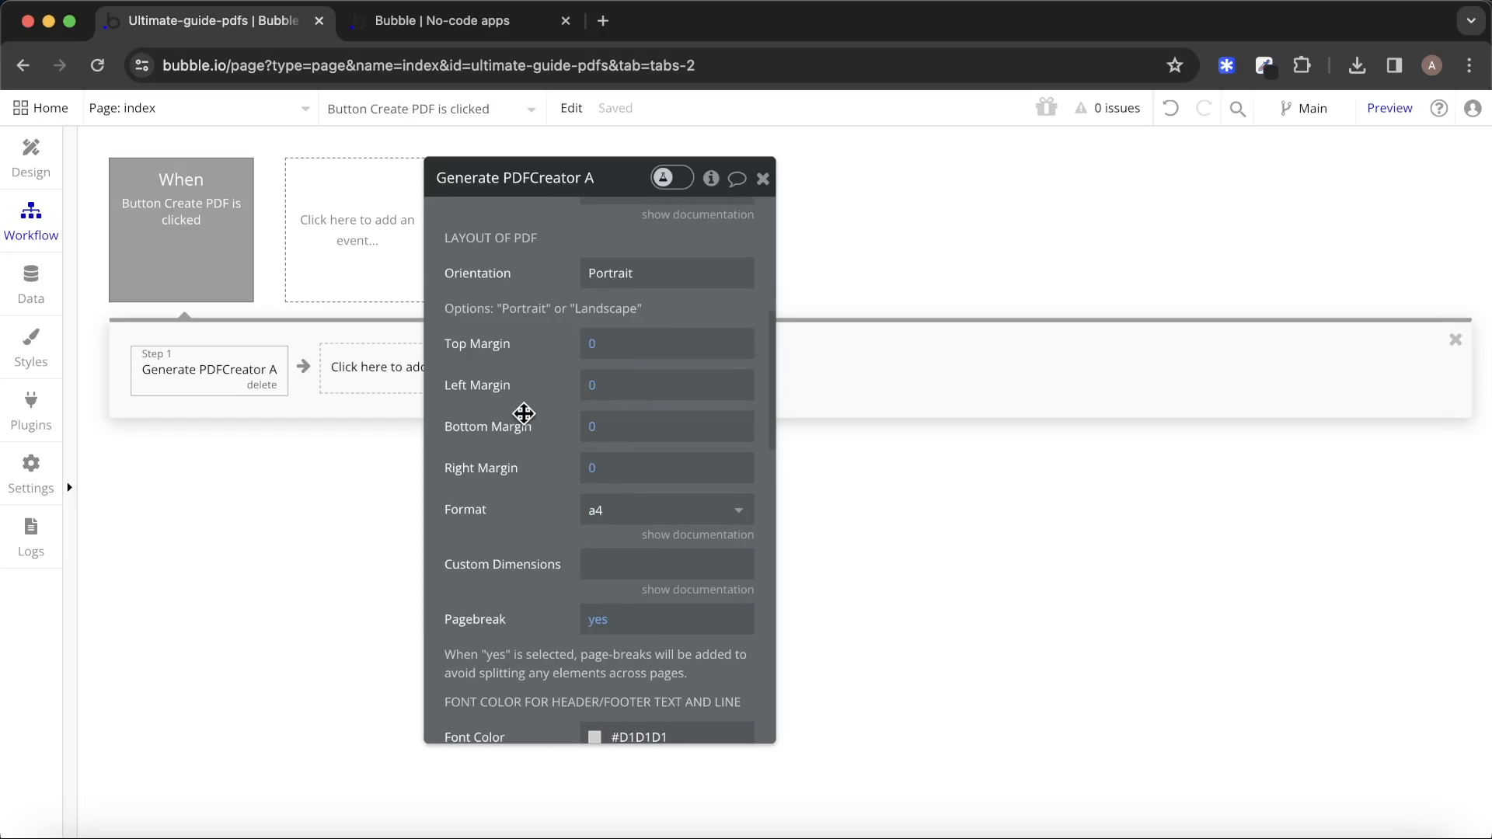
double_click(653, 272)
type("Landscape")
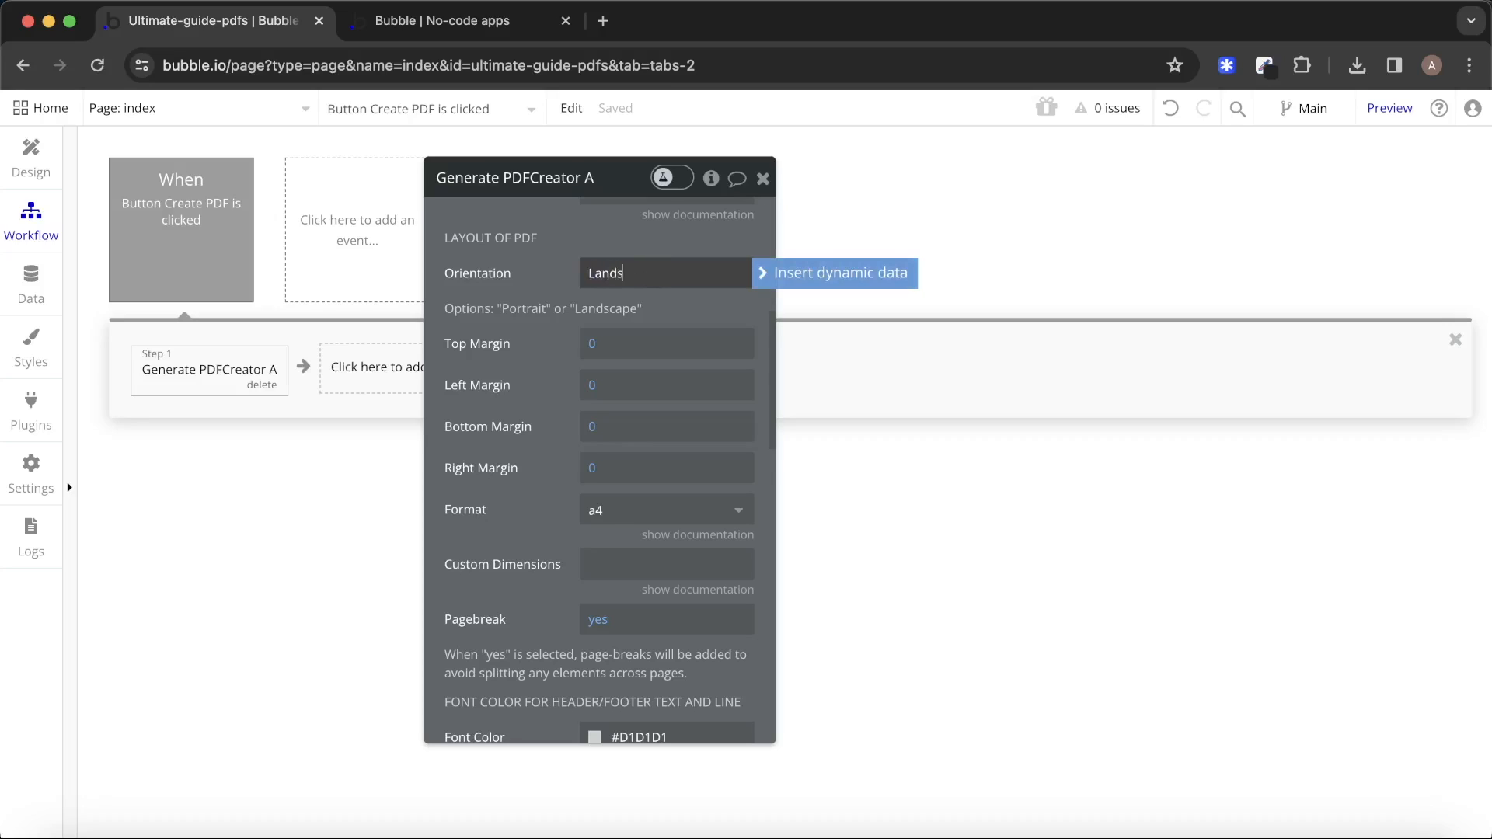
left_click(533, 257)
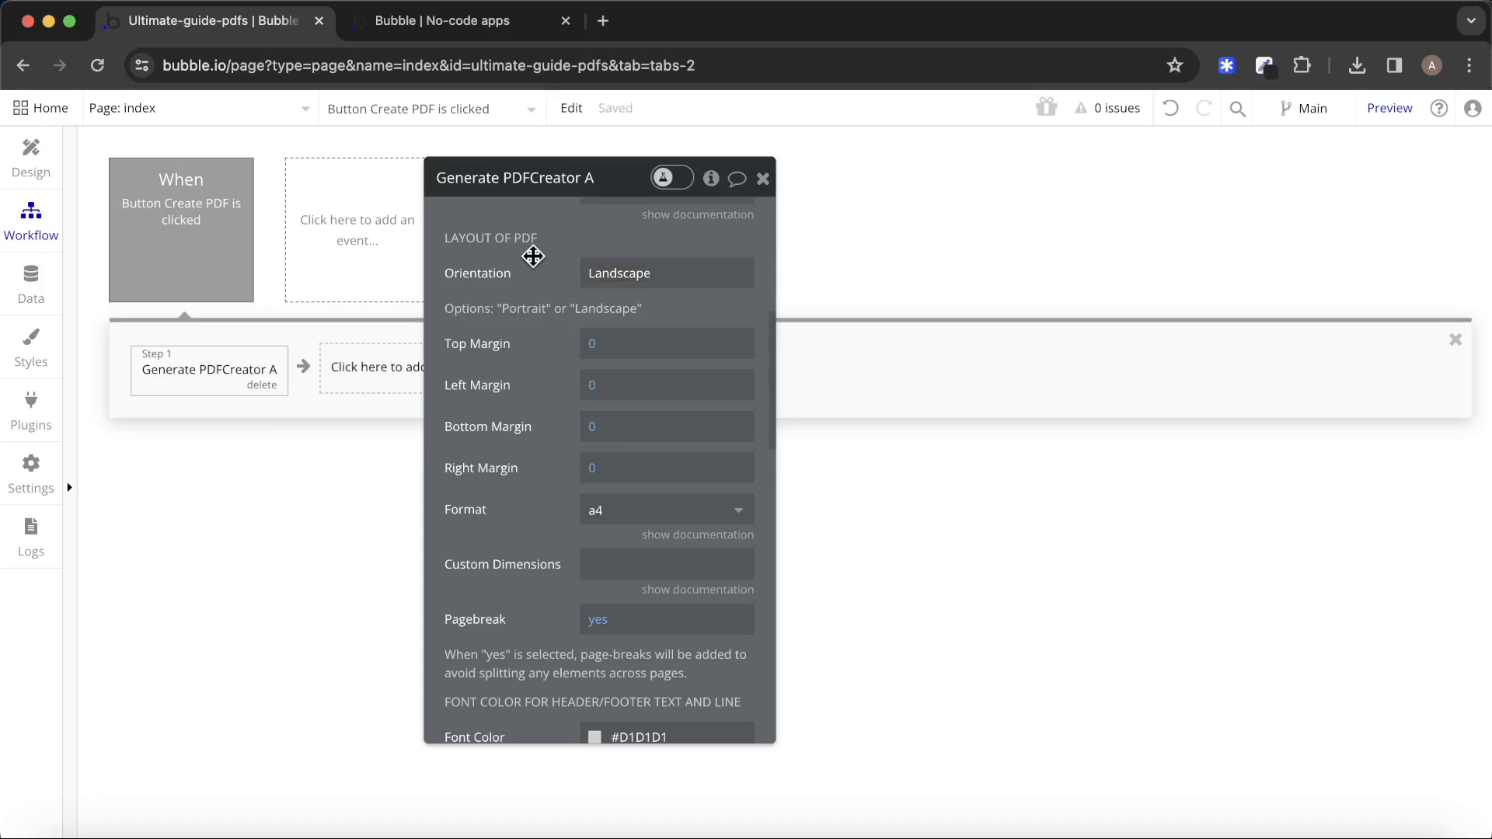
Generate the landscape invoice PDF from the refreshed app preview and open the downloaded file.
left_click(494, 21)
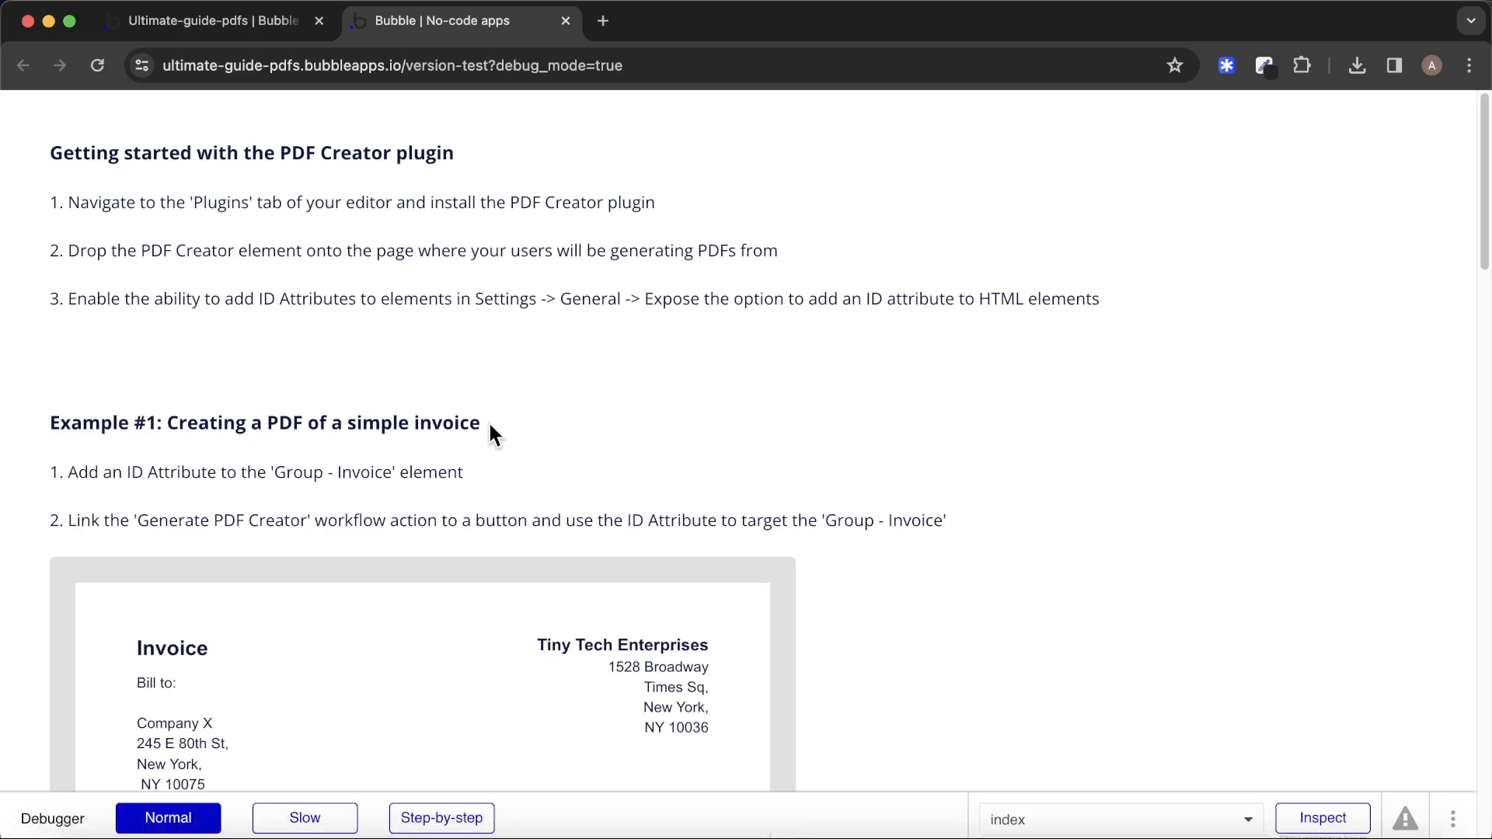
scroll(490, 422, "down", 6)
scroll(491, 435, "down", 5)
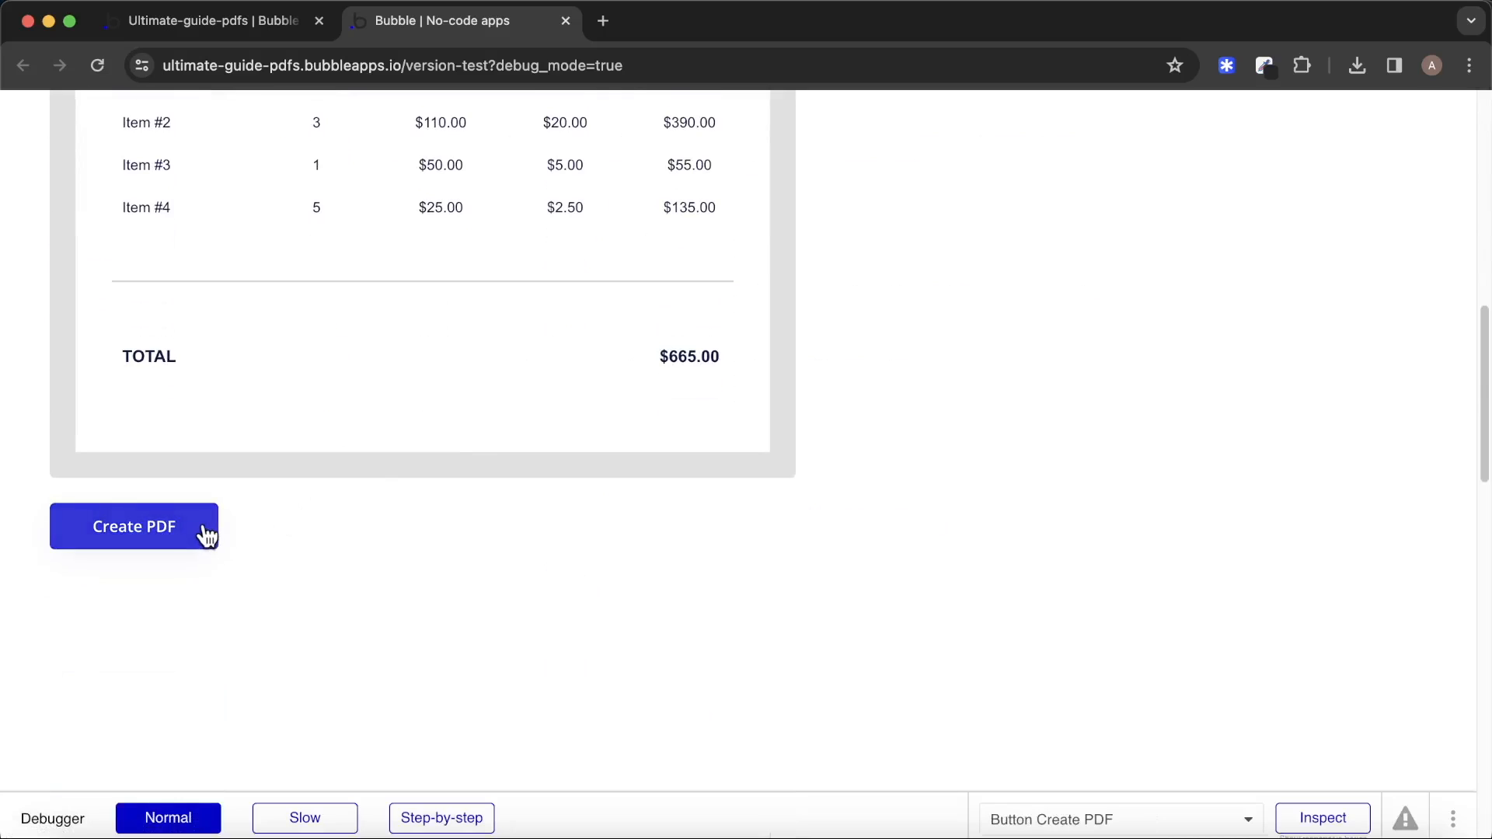
left_click(206, 531)
left_click(1132, 152)
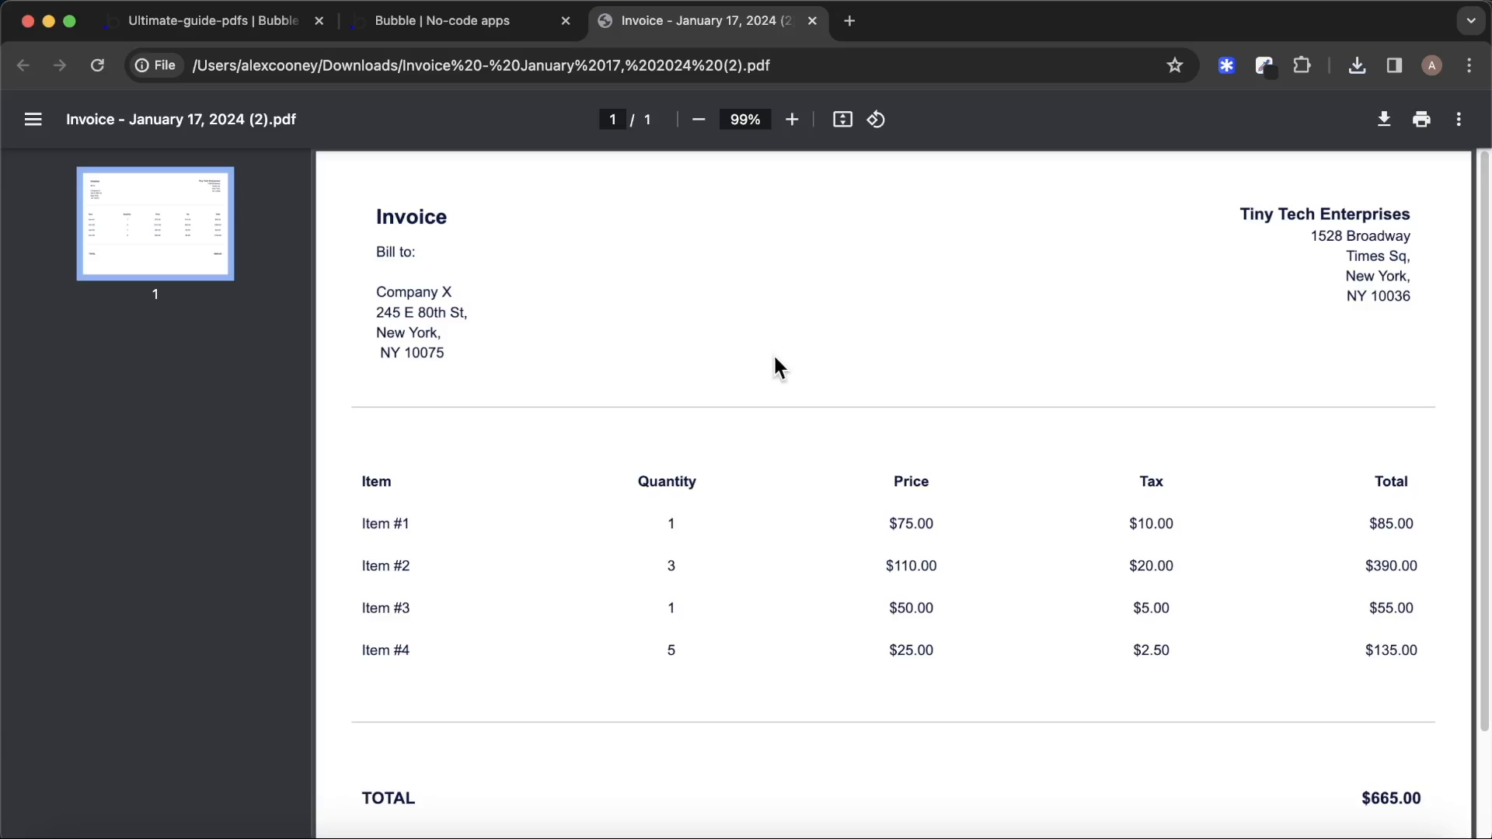
Return to the app preview and examine the on-page invoice layout against the landscape PDF.
left_click(462, 31)
scroll(681, 609, "up", 5)
scroll(680, 608, "up", 3)
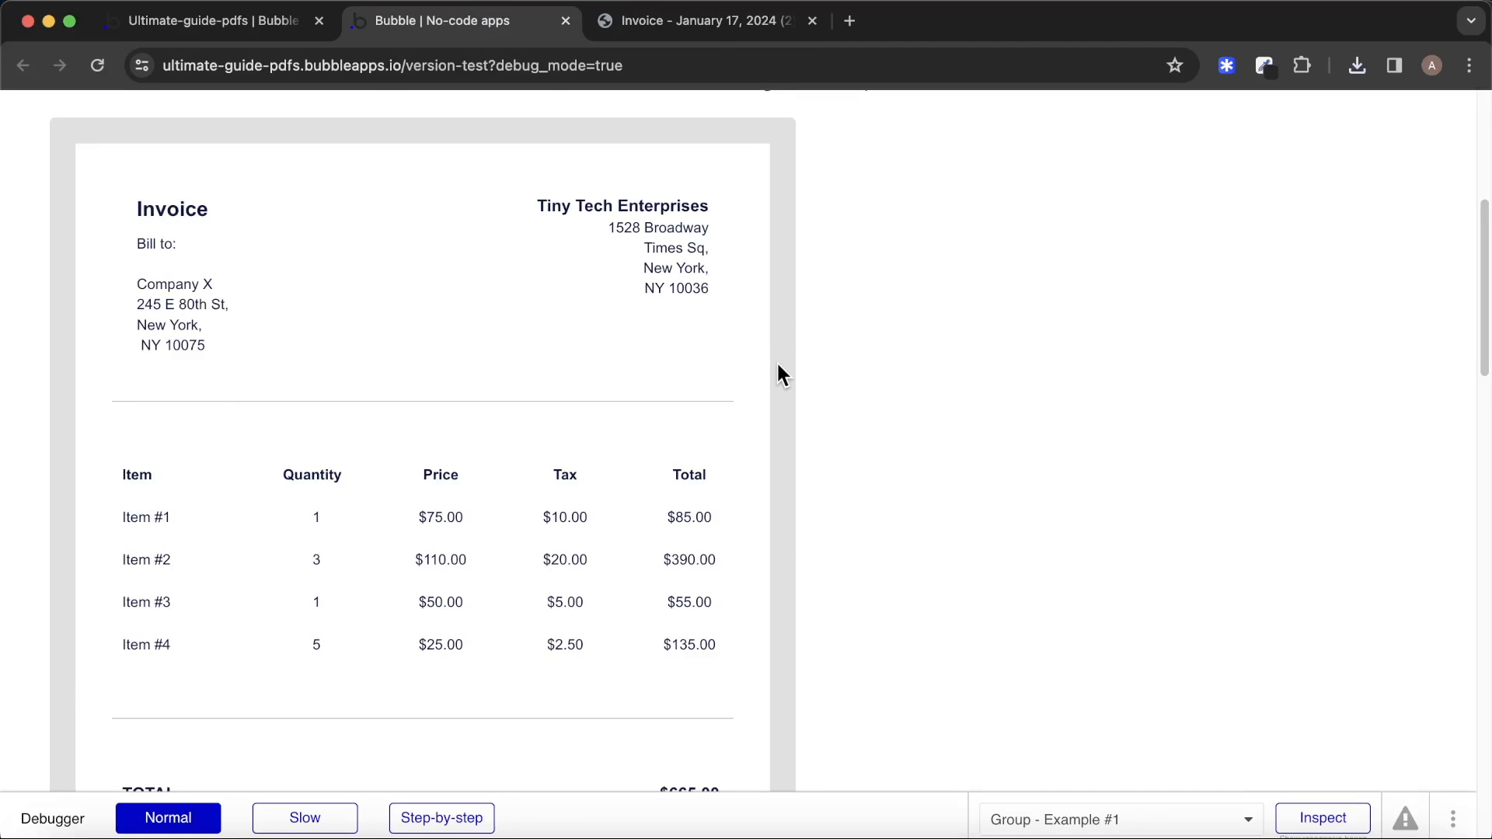
Set the Group - Invoice's flat background color to light gray #EEECEC in the page design.
key("ctrl+Tab")
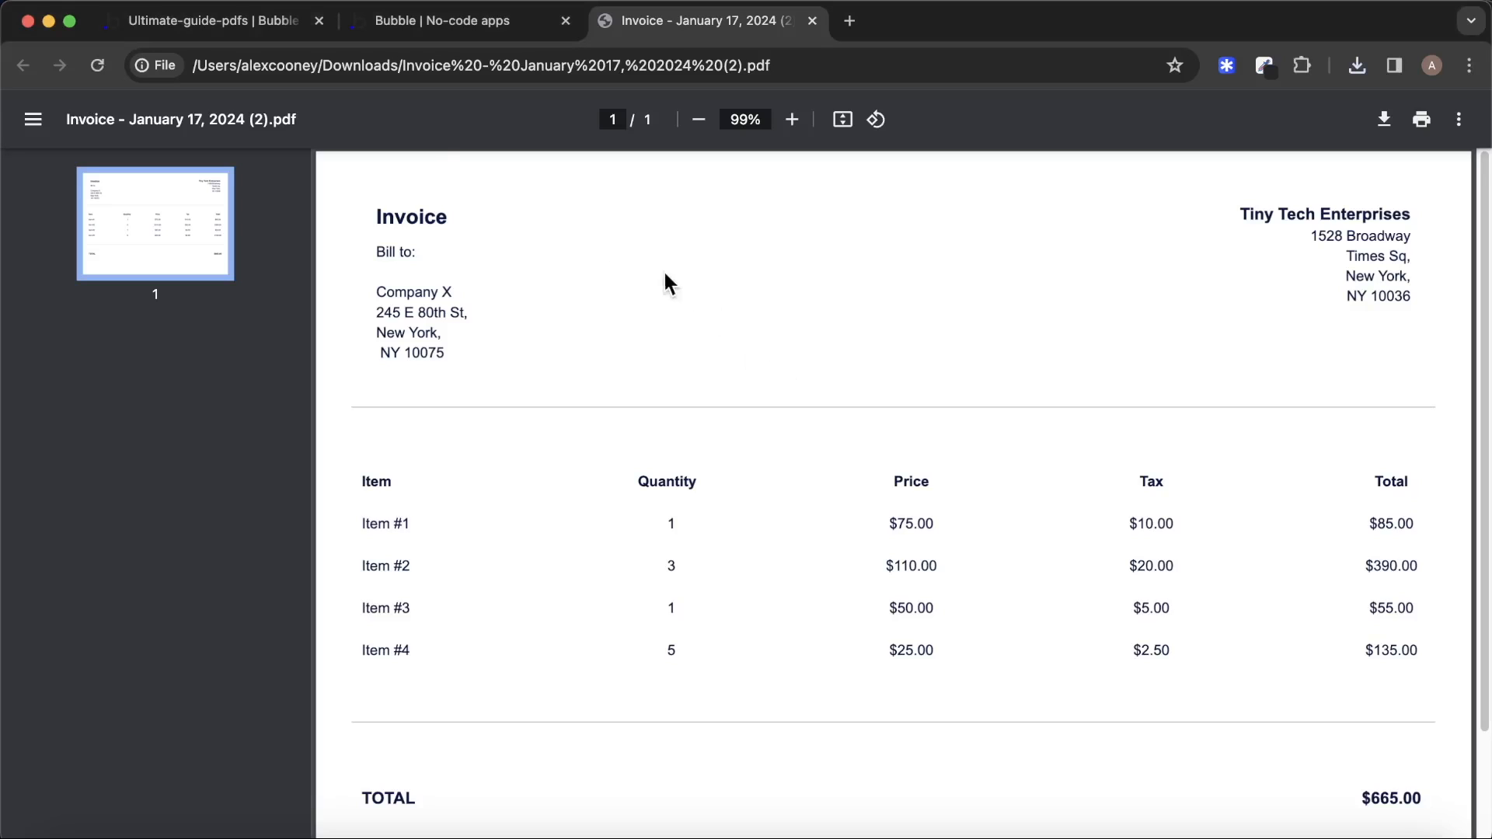
left_click(223, 21)
left_click(35, 159)
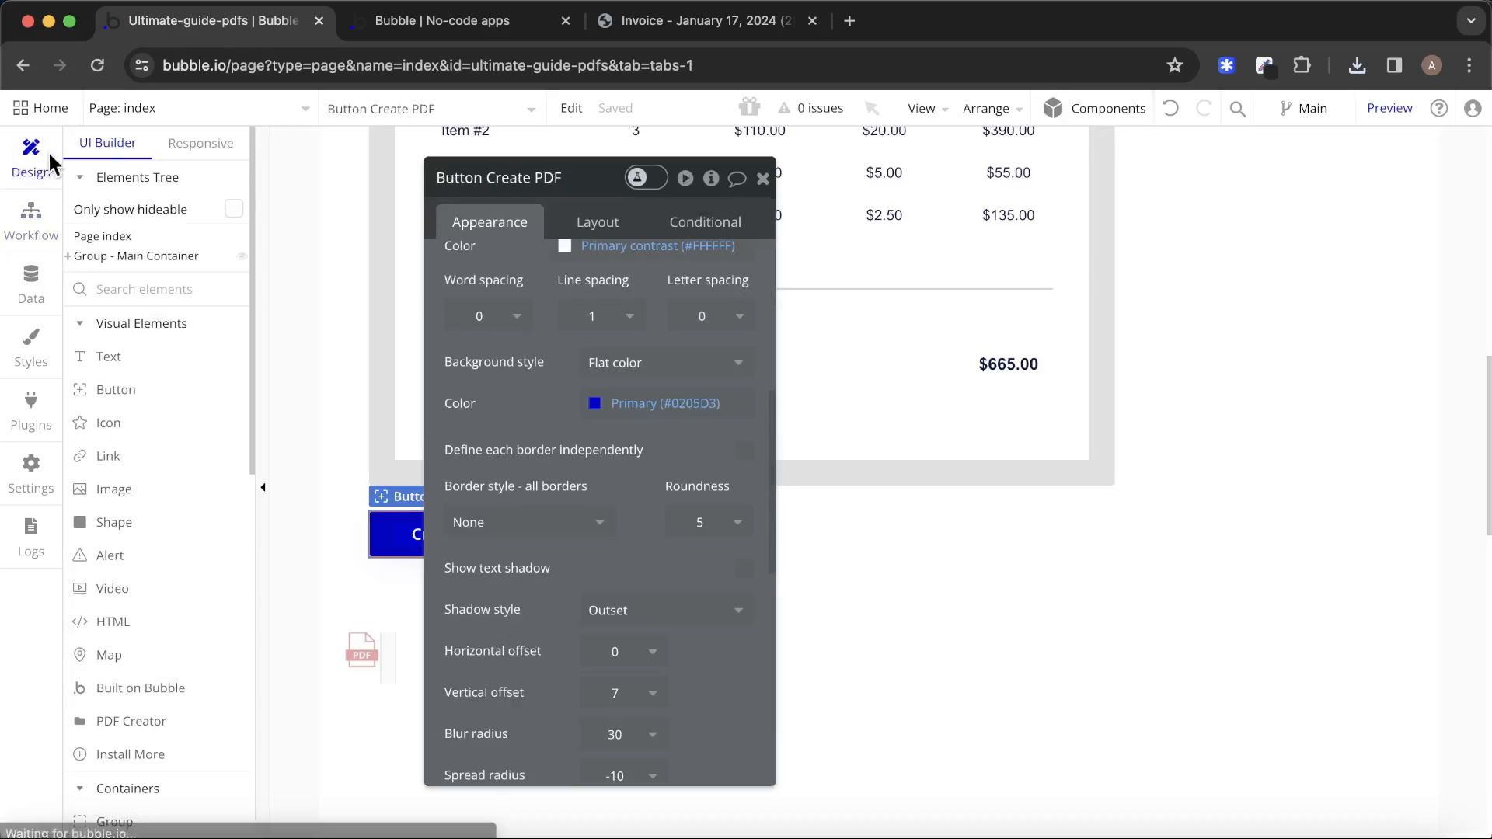
left_click(915, 416)
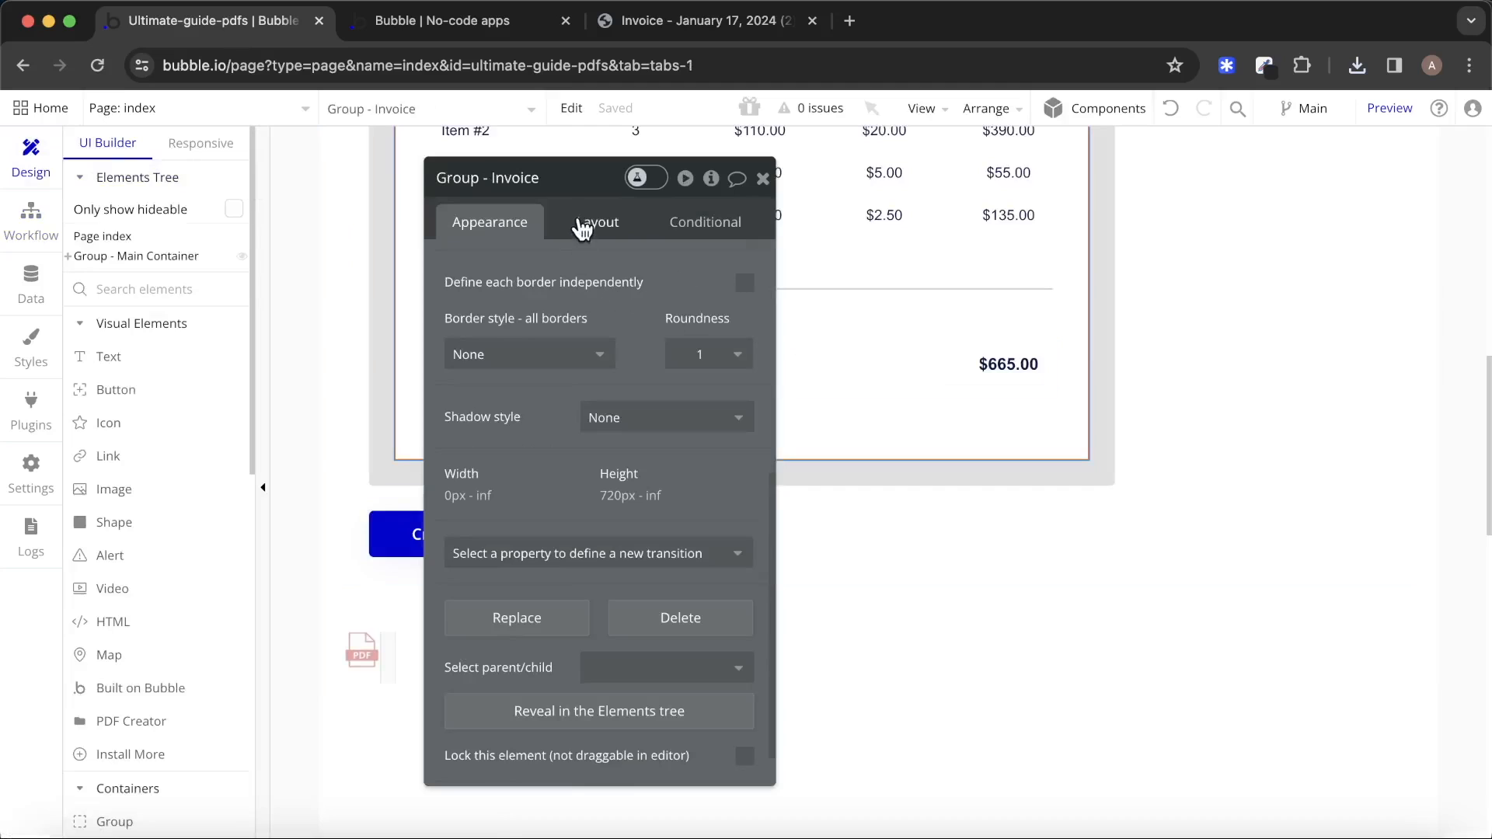
scroll(575, 412, "up", 8)
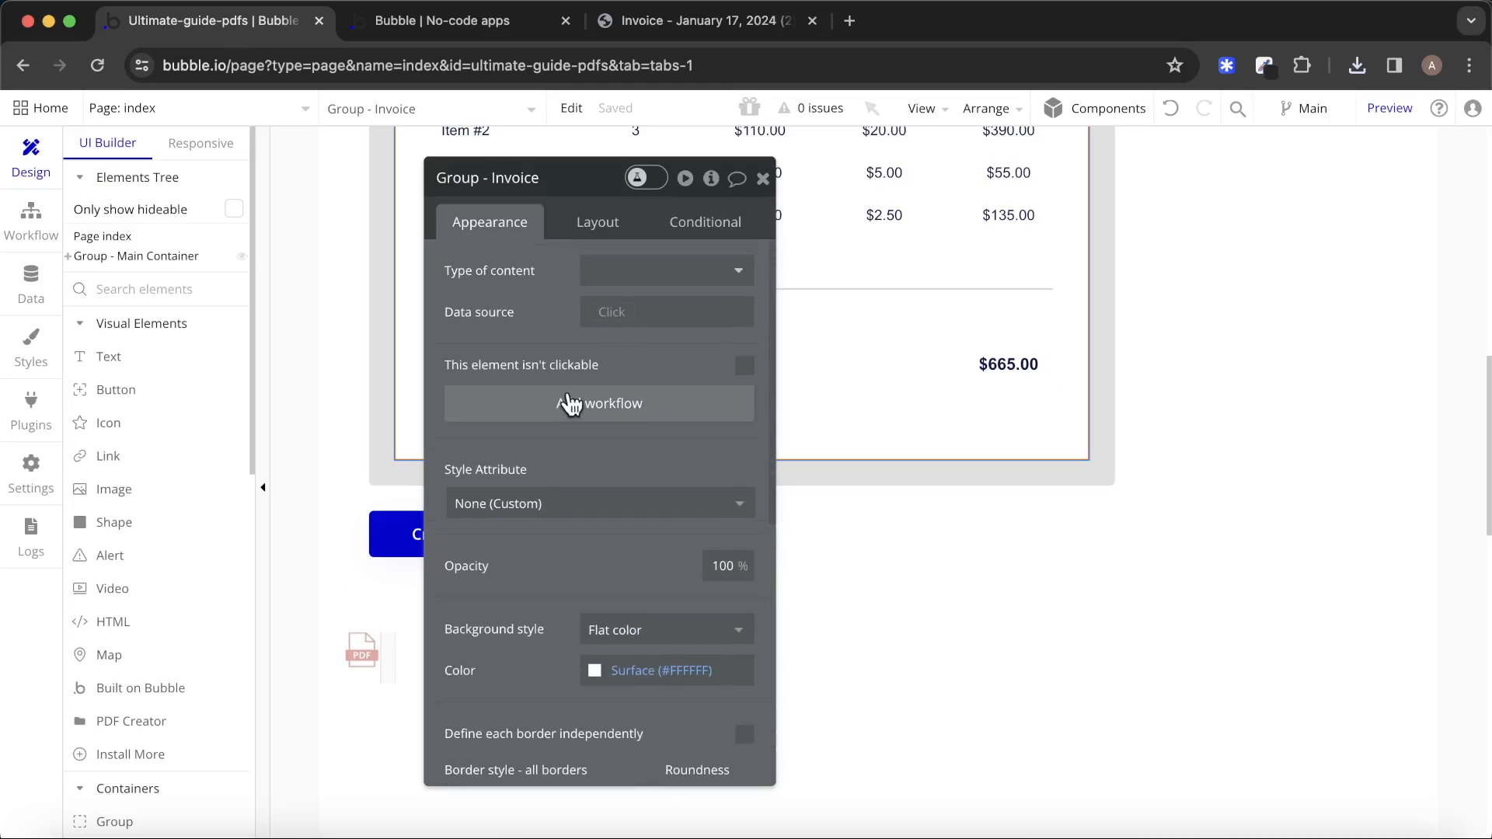
scroll(576, 409, "down", 1)
left_click(702, 631)
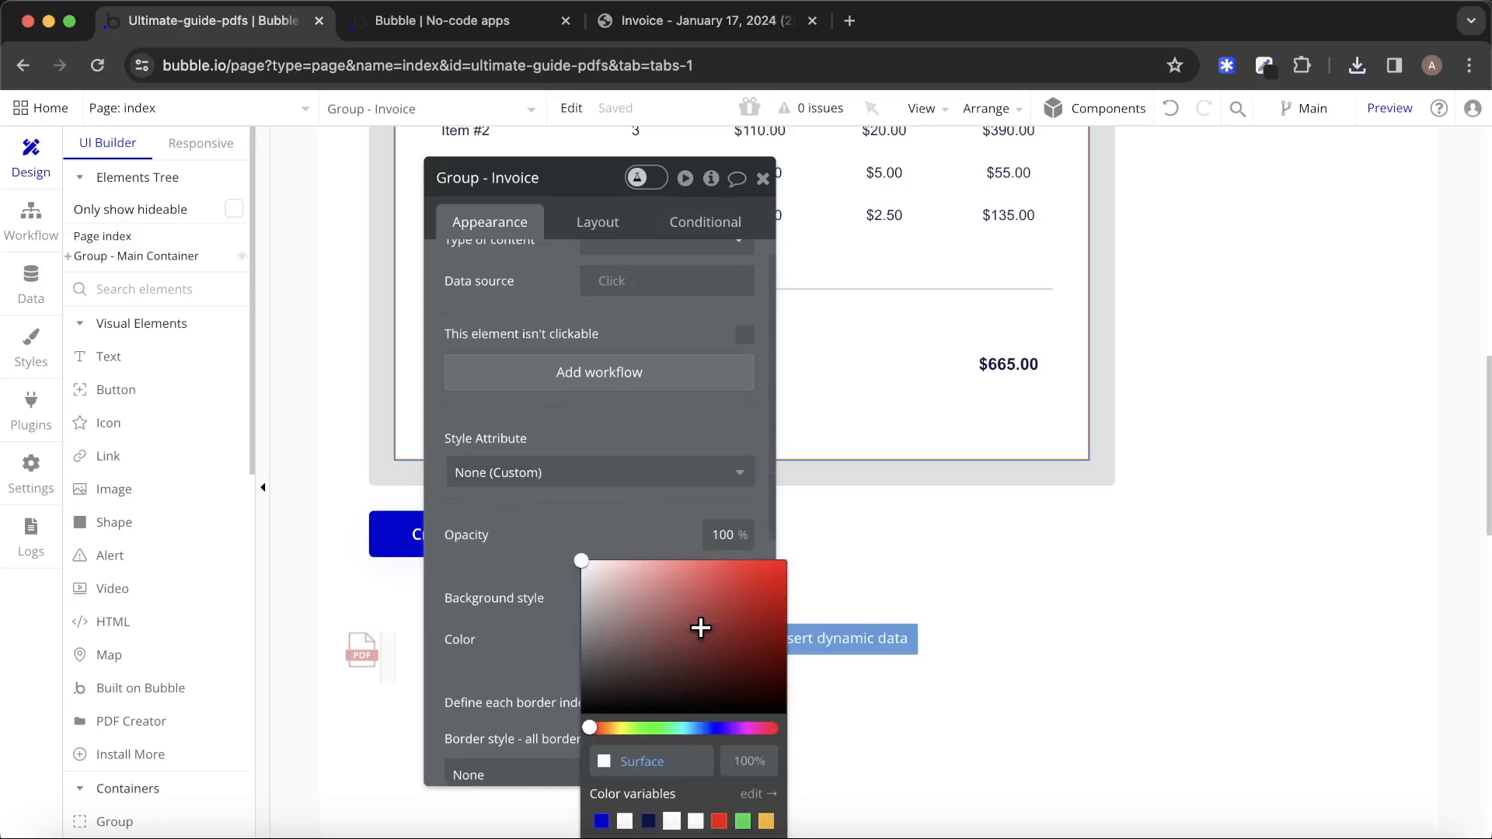
left_click(580, 559)
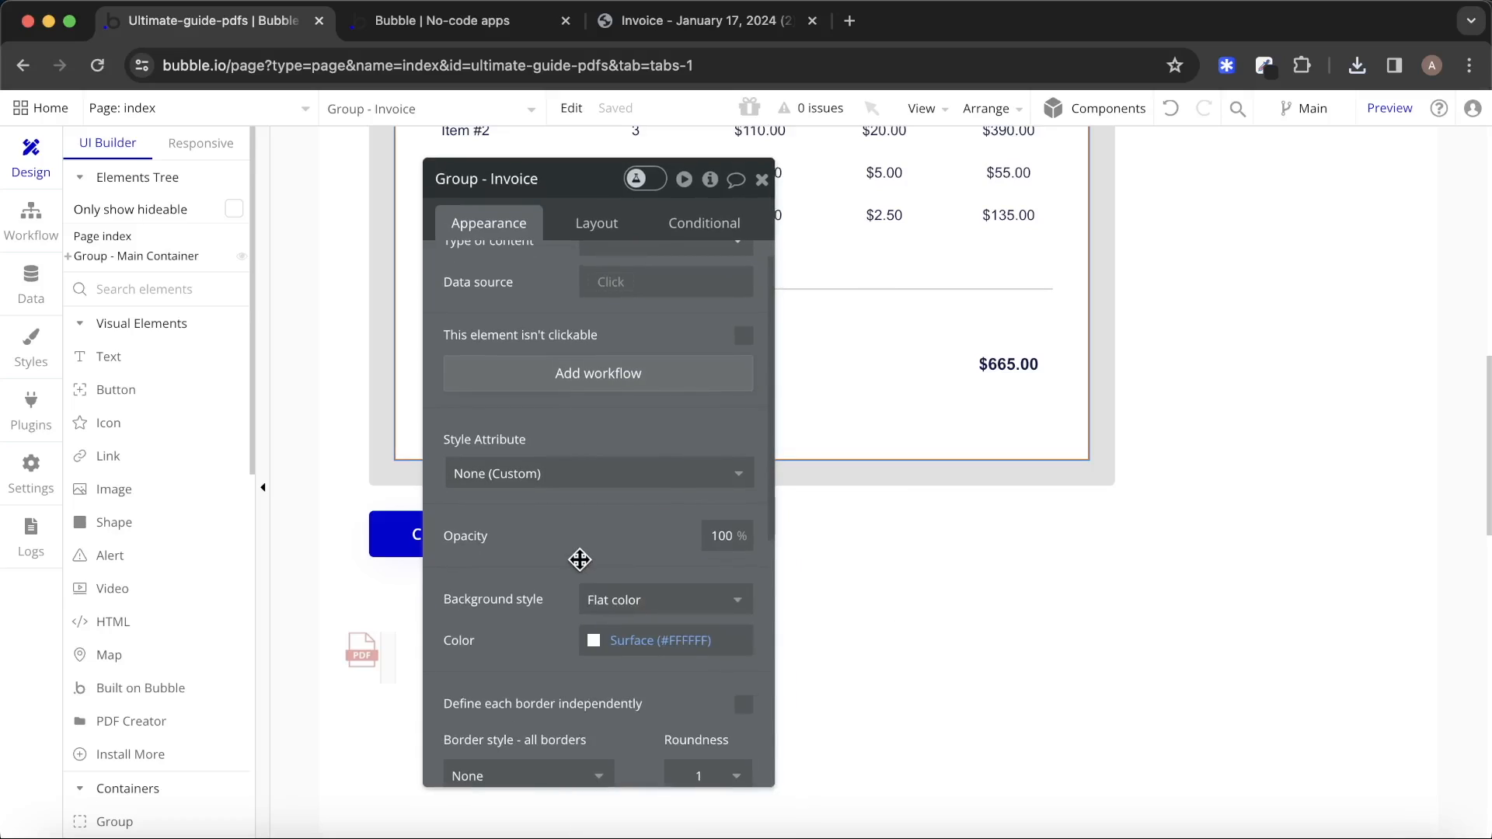
left_click(667, 585)
left_click(656, 614)
left_click(660, 631)
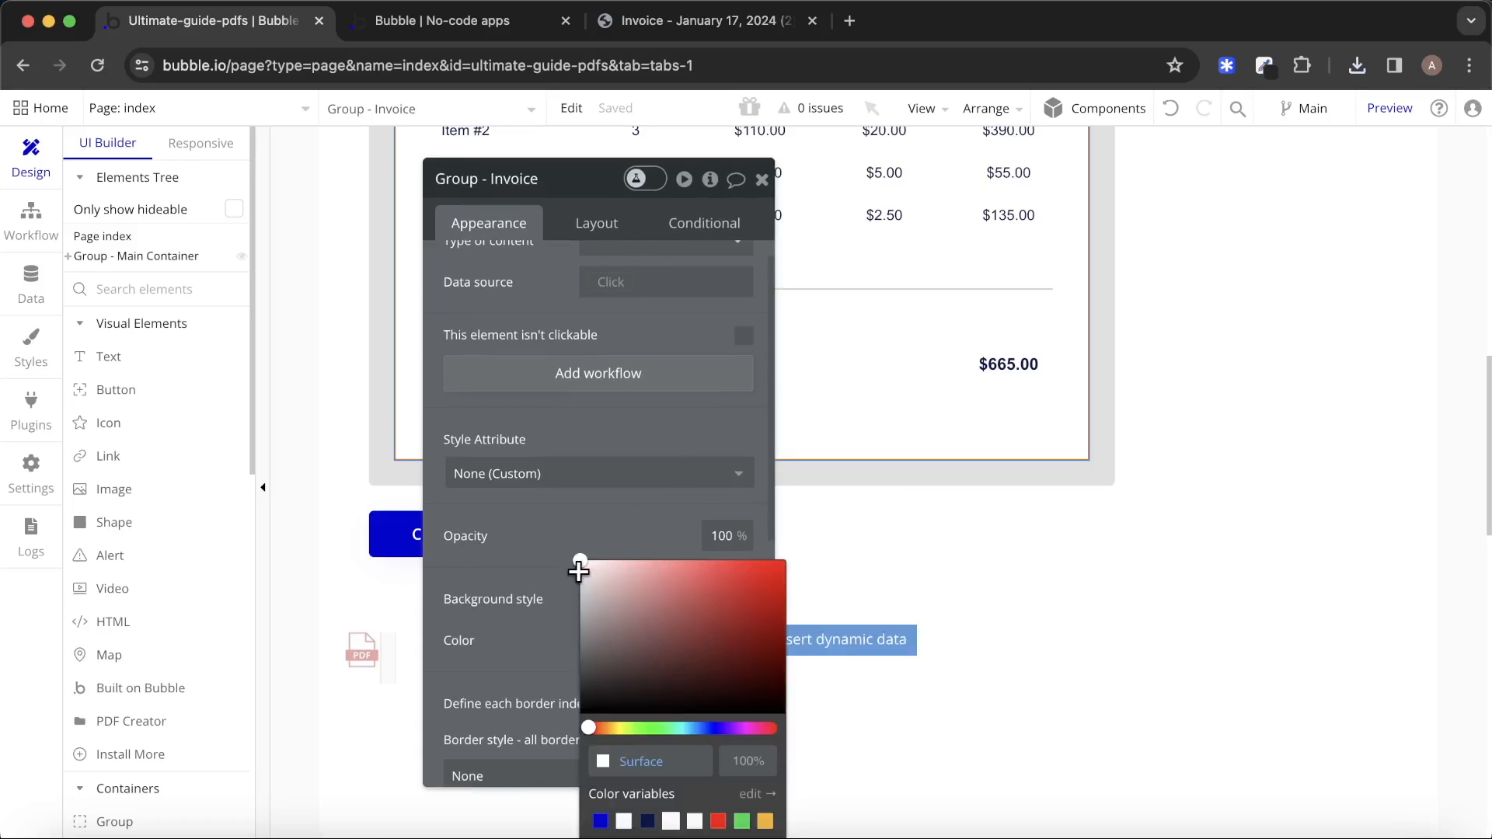
left_click_drag(579, 571, 583, 570)
left_click(498, 512)
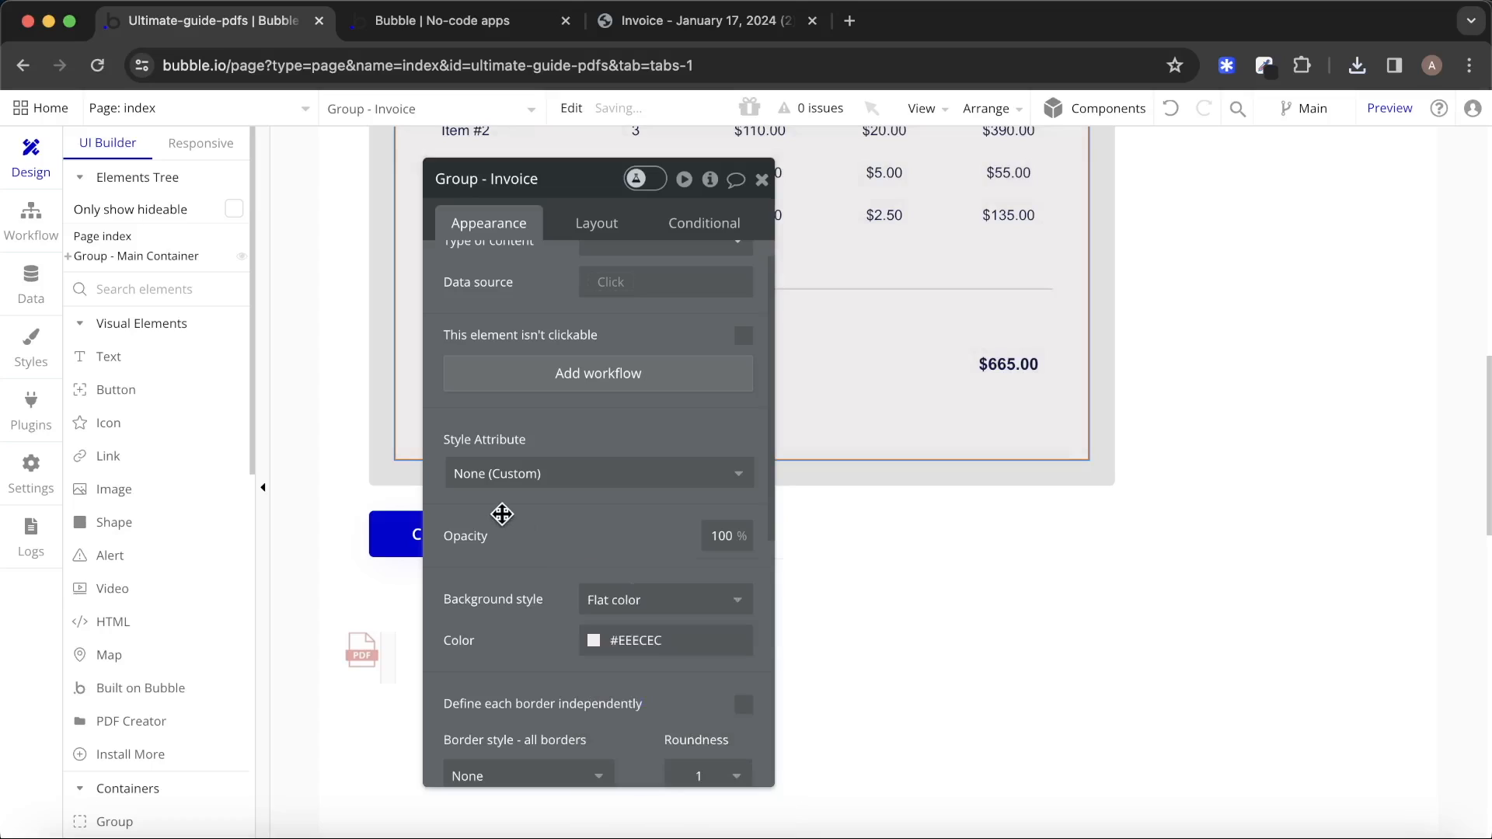
Generate the invoice PDF from the refreshed app preview and inspect the full page of the downloaded file.
left_click(435, 35)
left_click(496, 113)
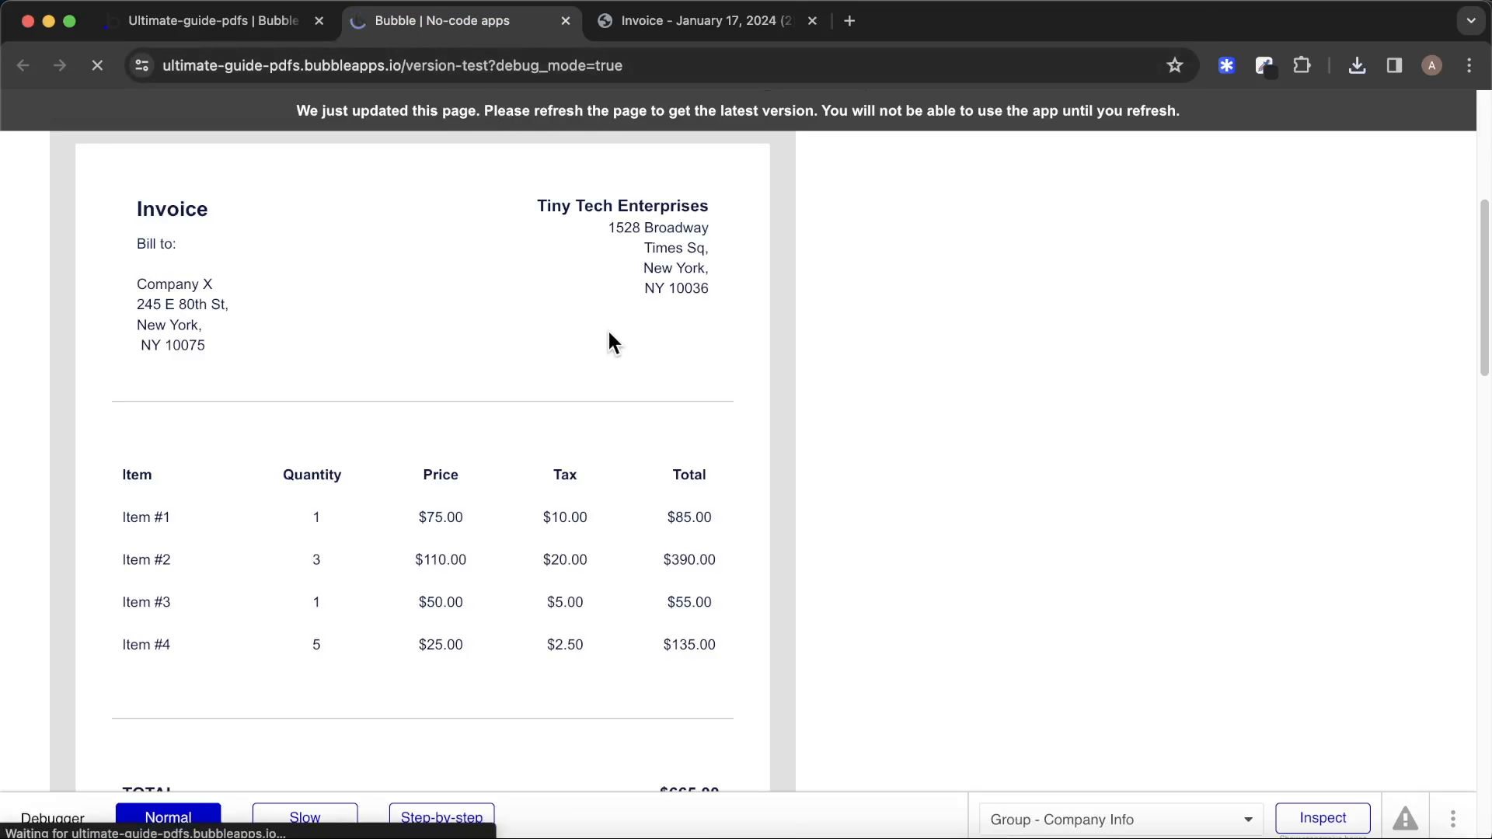
scroll(604, 380, "down", 8)
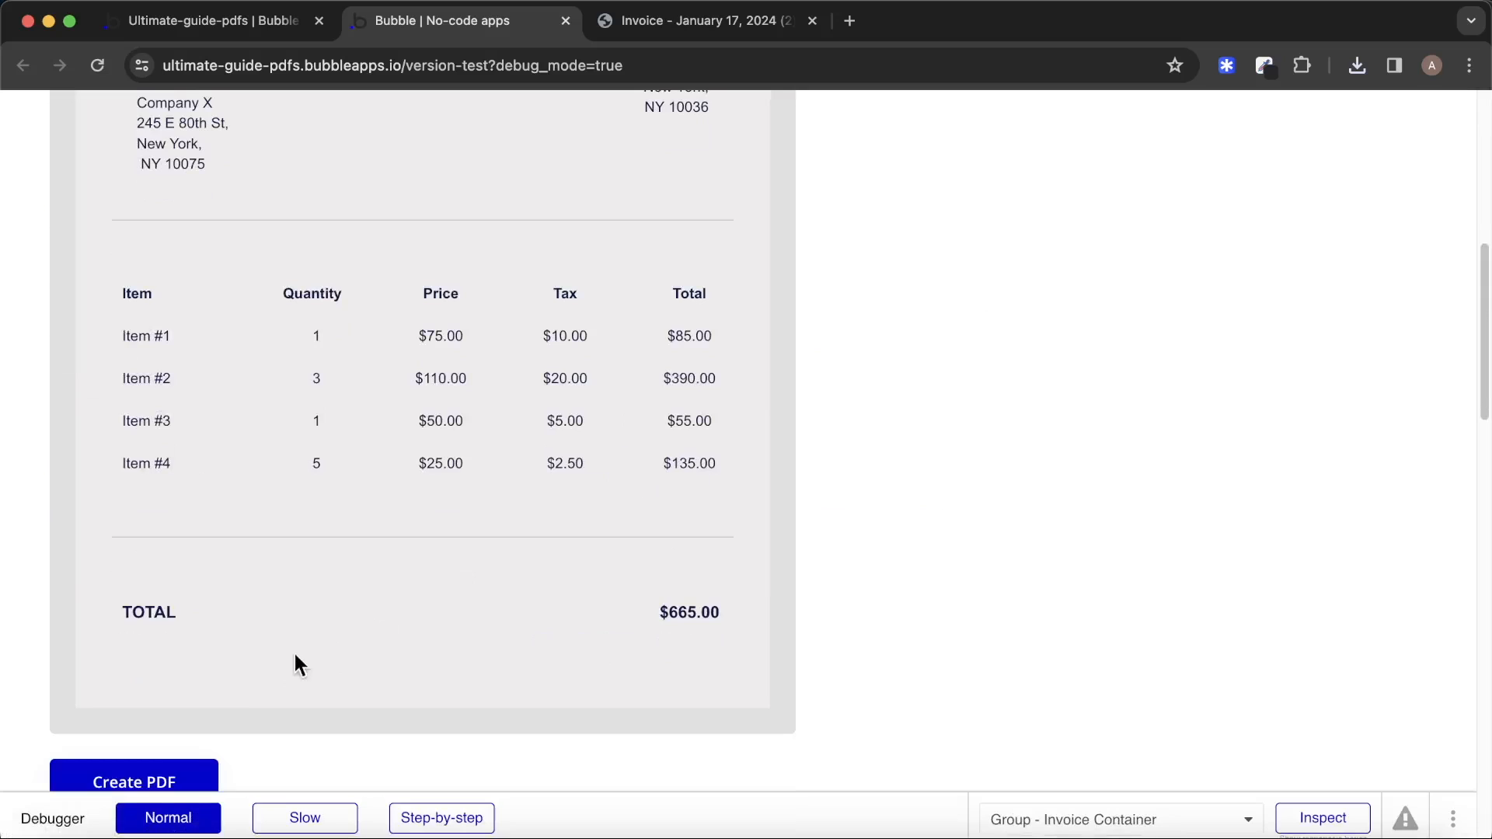
left_click(185, 771)
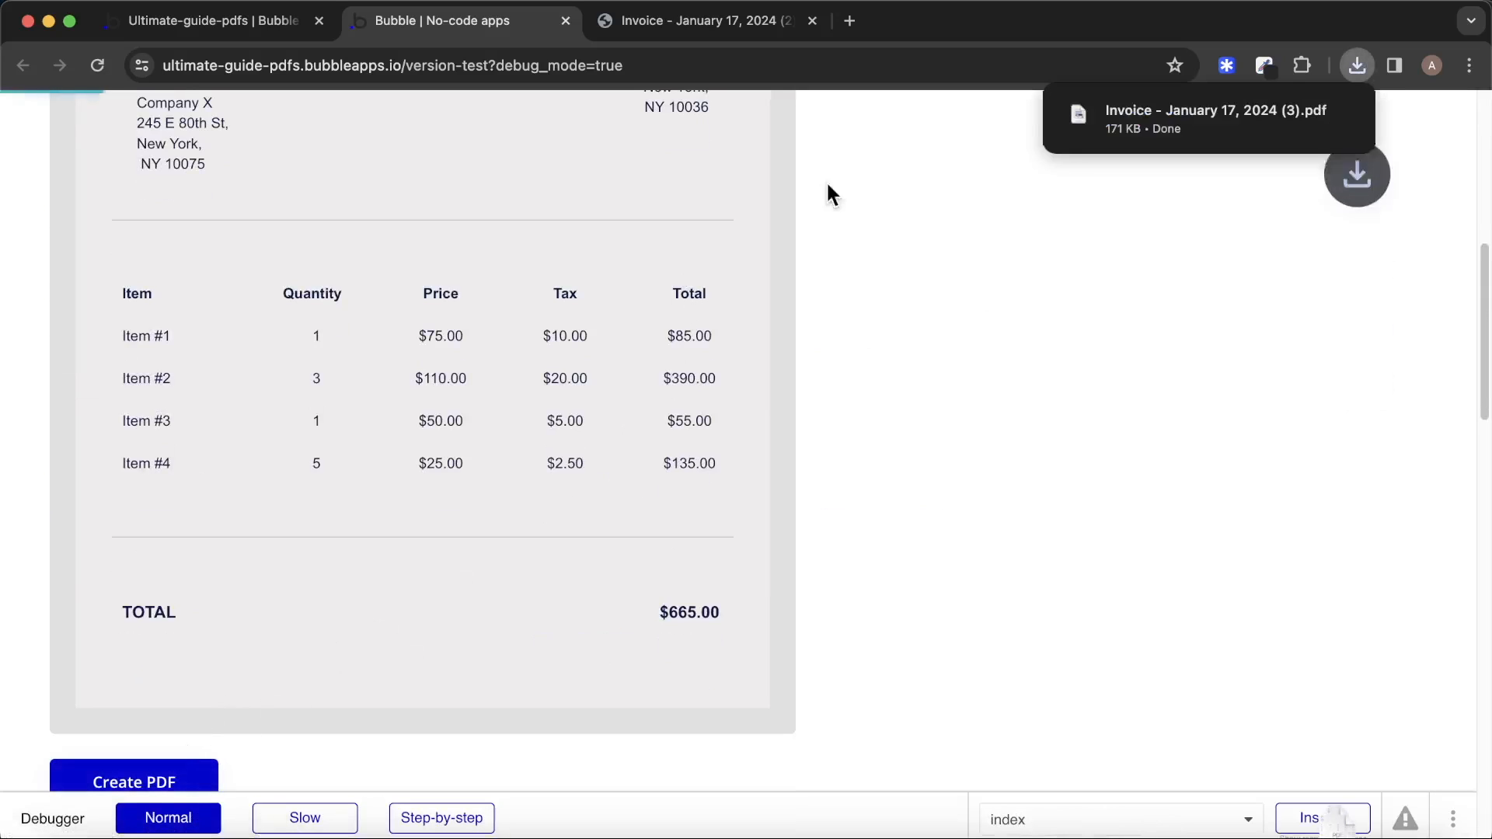
left_click(1146, 118)
left_click(1061, 28)
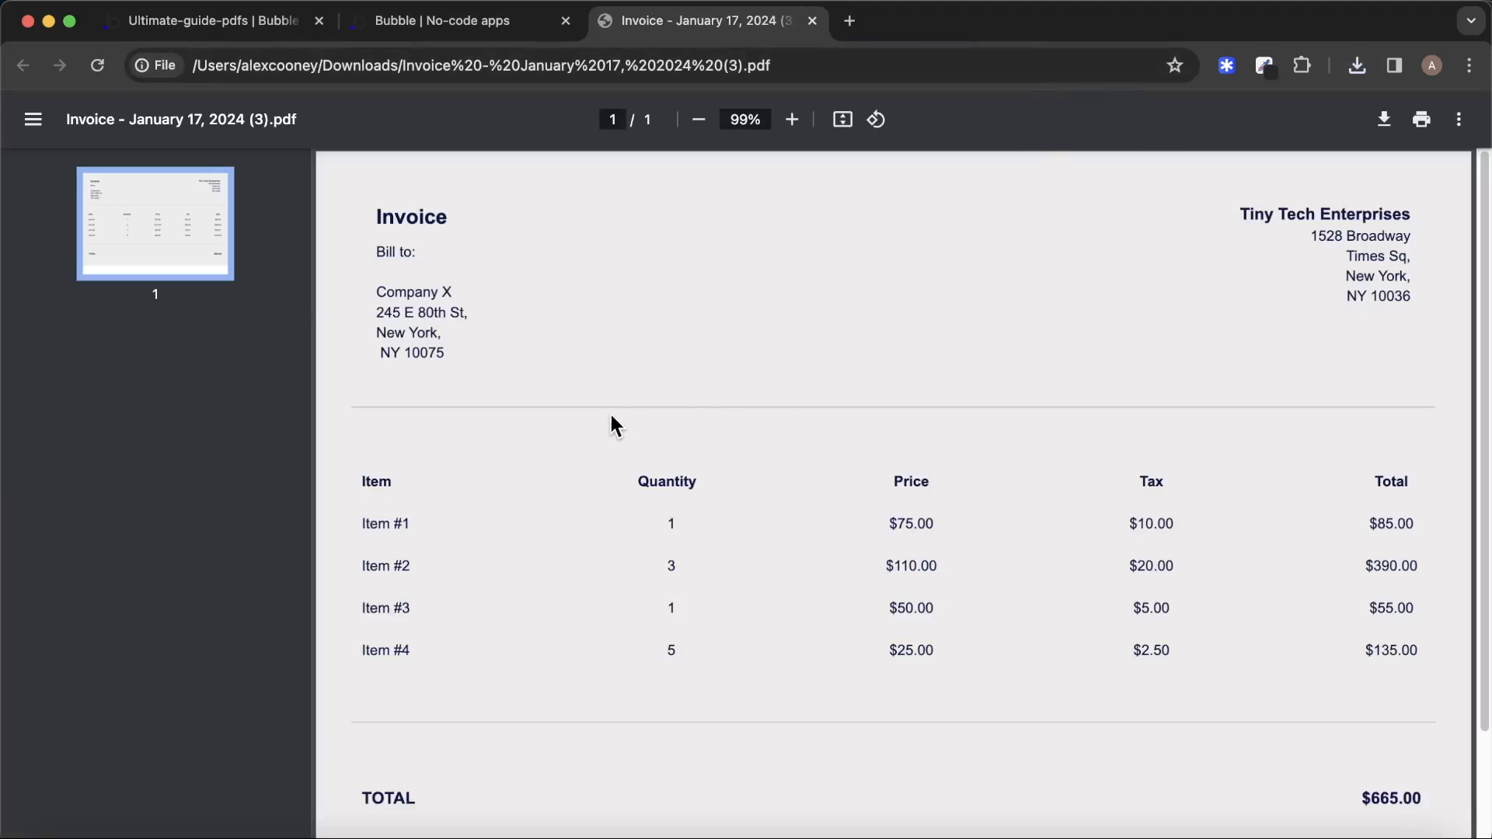
scroll(630, 439, "down", 3)
scroll(633, 439, "up", 3)
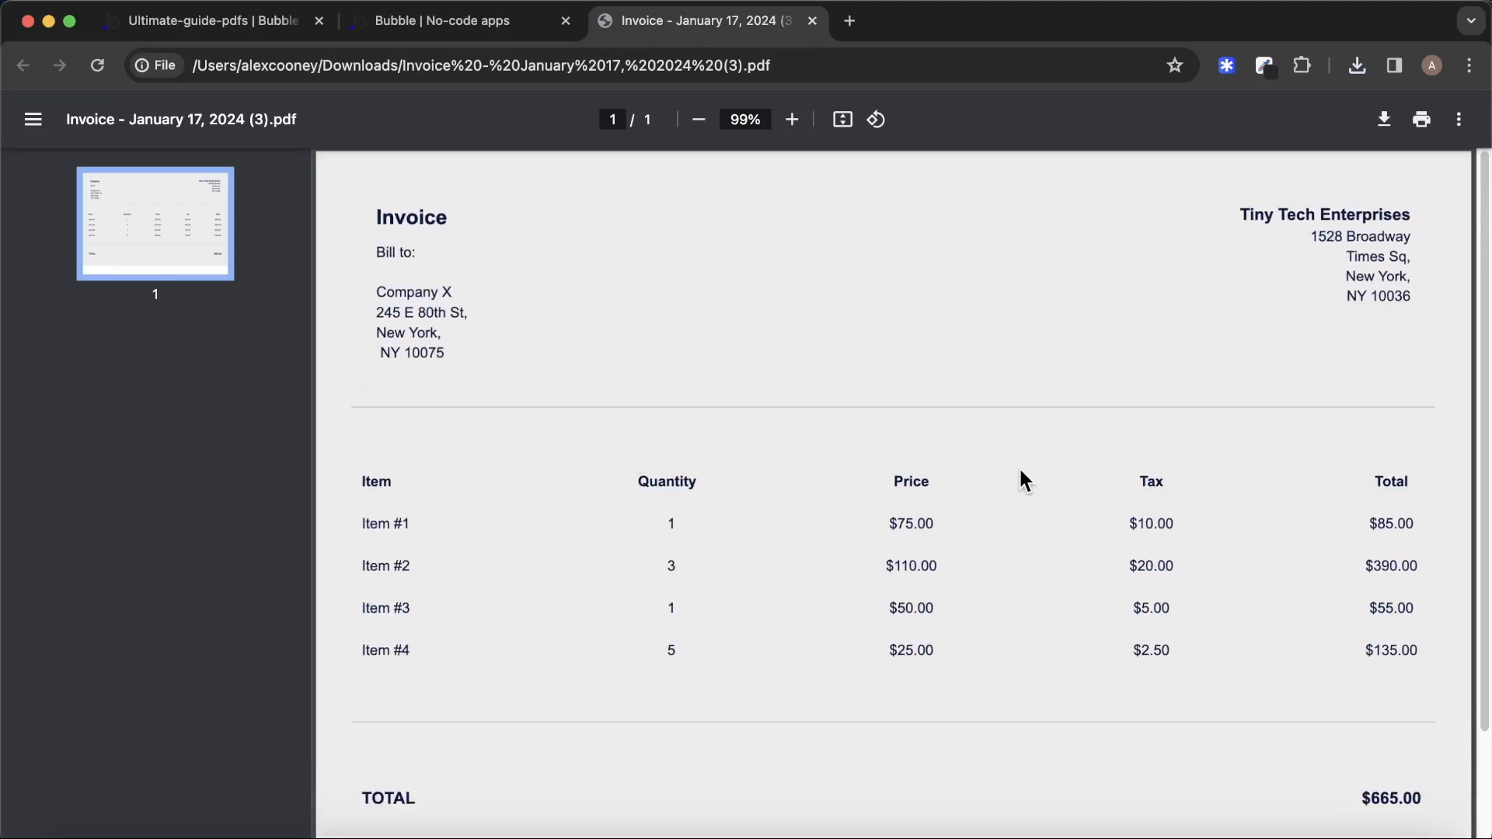
scroll(1020, 474, "down", 3)
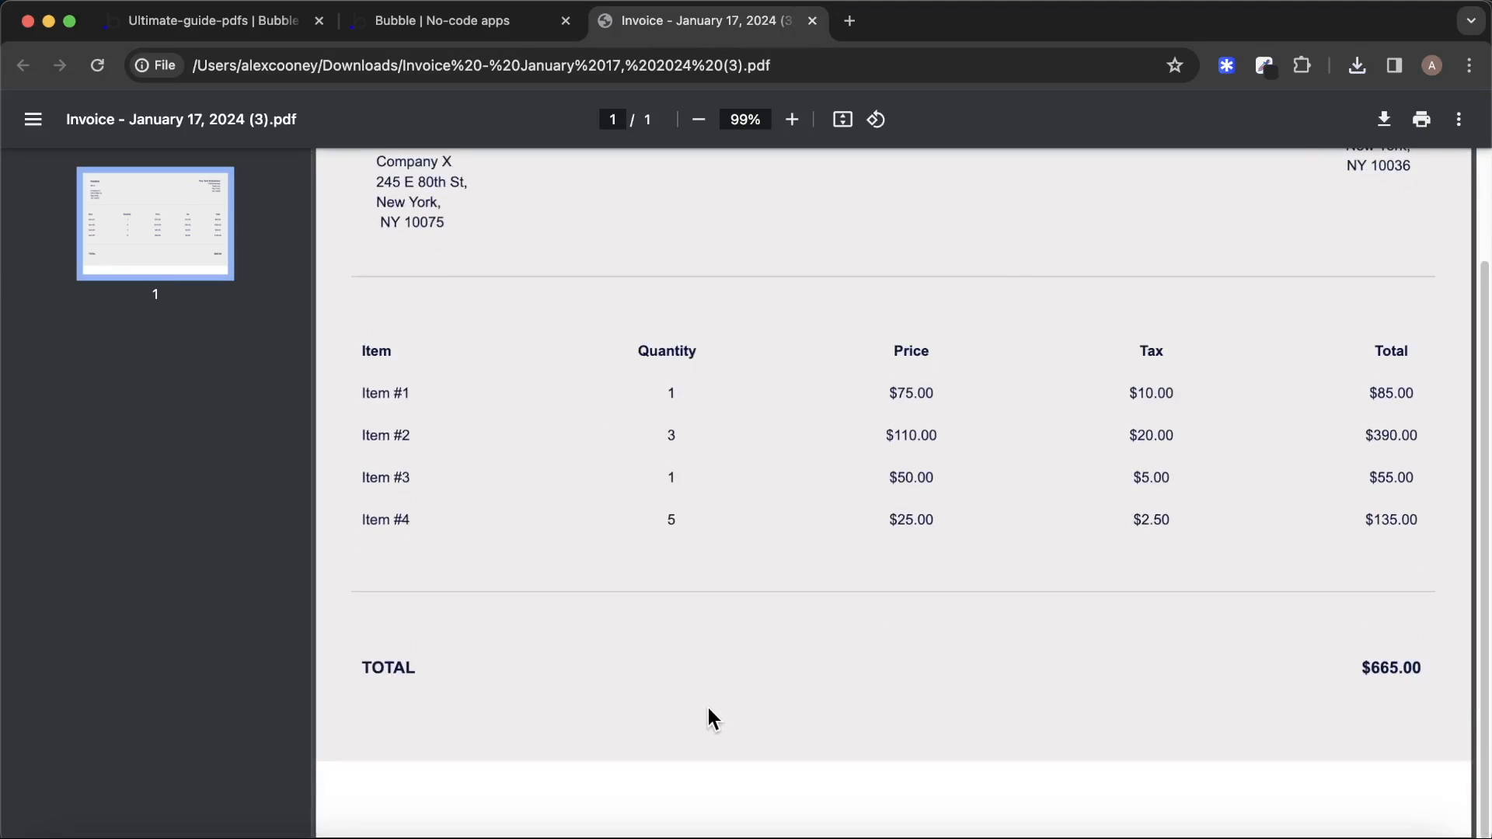
scroll(737, 665, "up", 3)
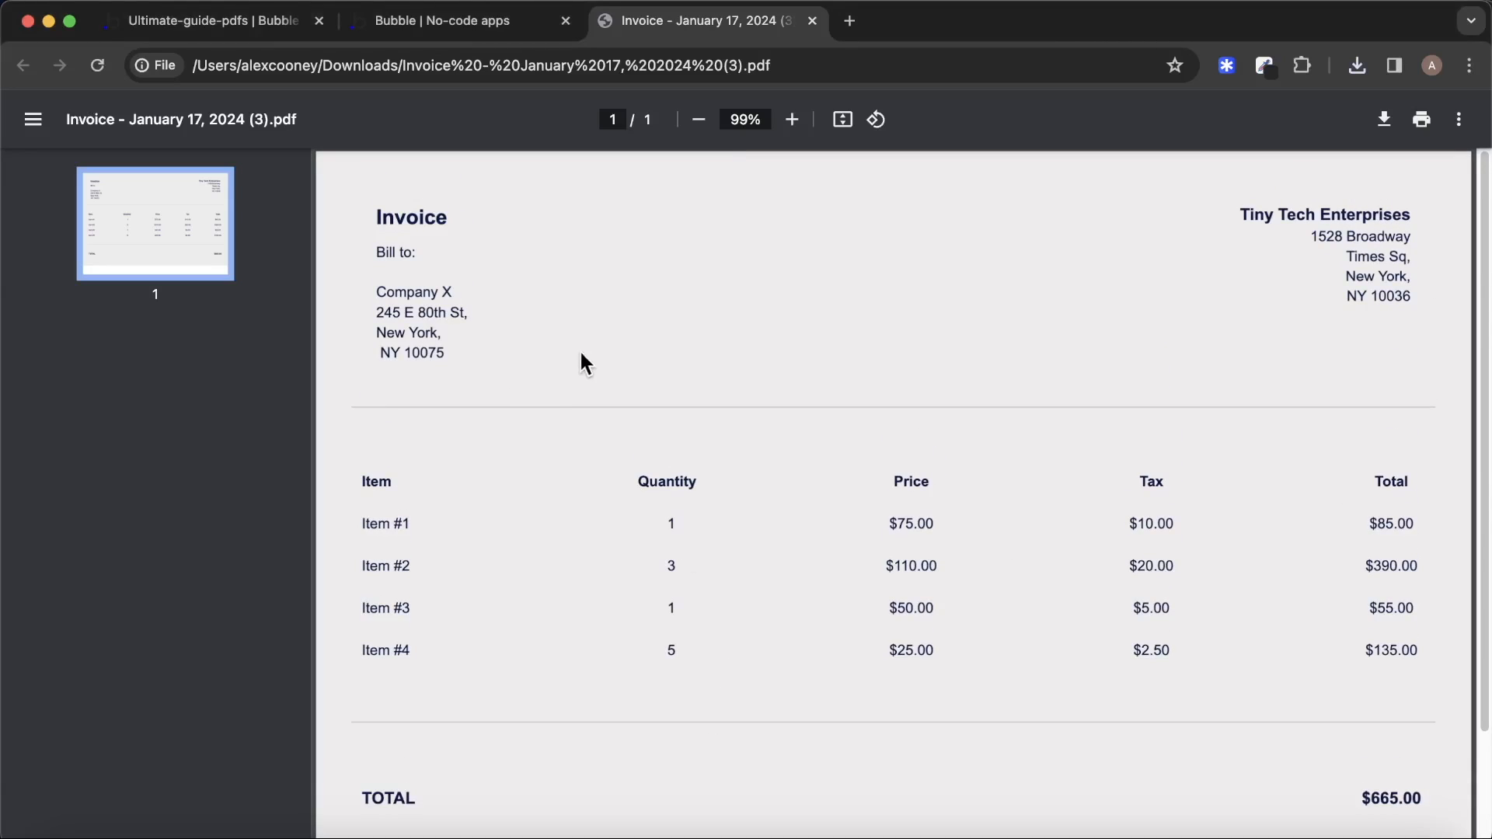
Compare the layout width and height settings of Group - Invoice and Group - Invoice Container, checking against the generated PDF.
left_click(241, 34)
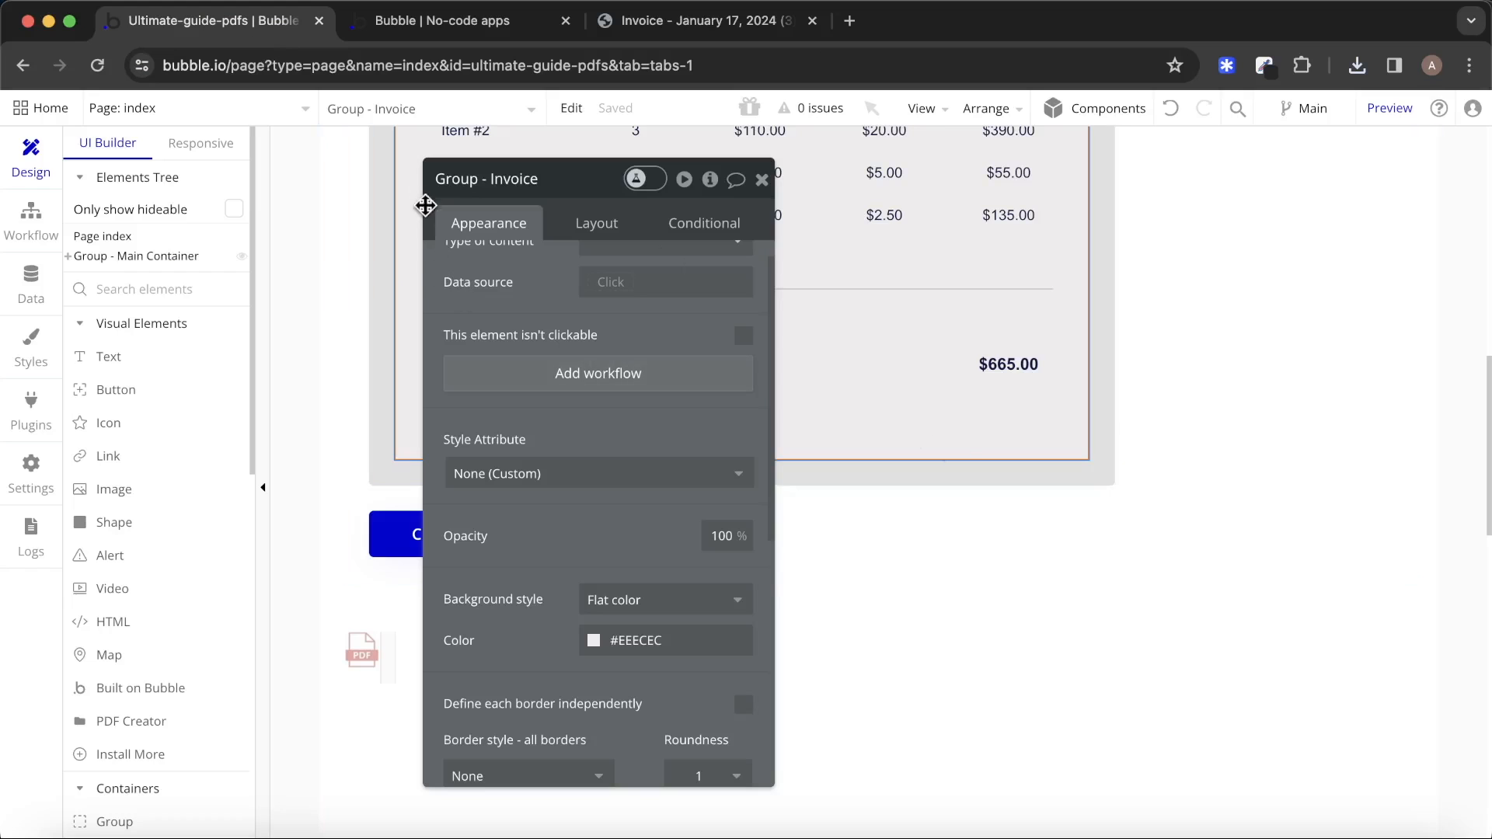
scroll(564, 405, "down", 6)
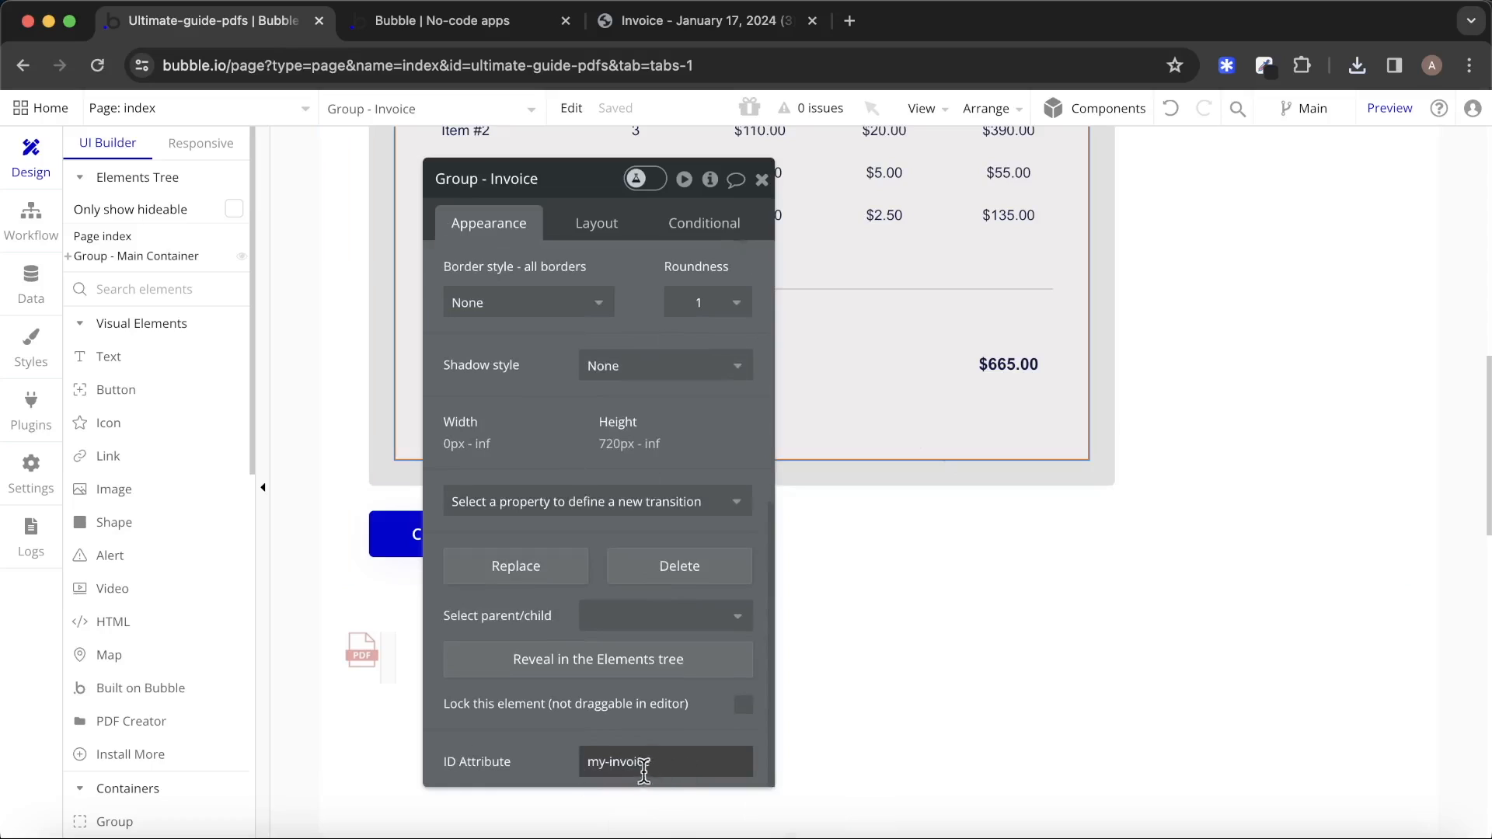
scroll(619, 567, "up", 7)
left_click(580, 221)
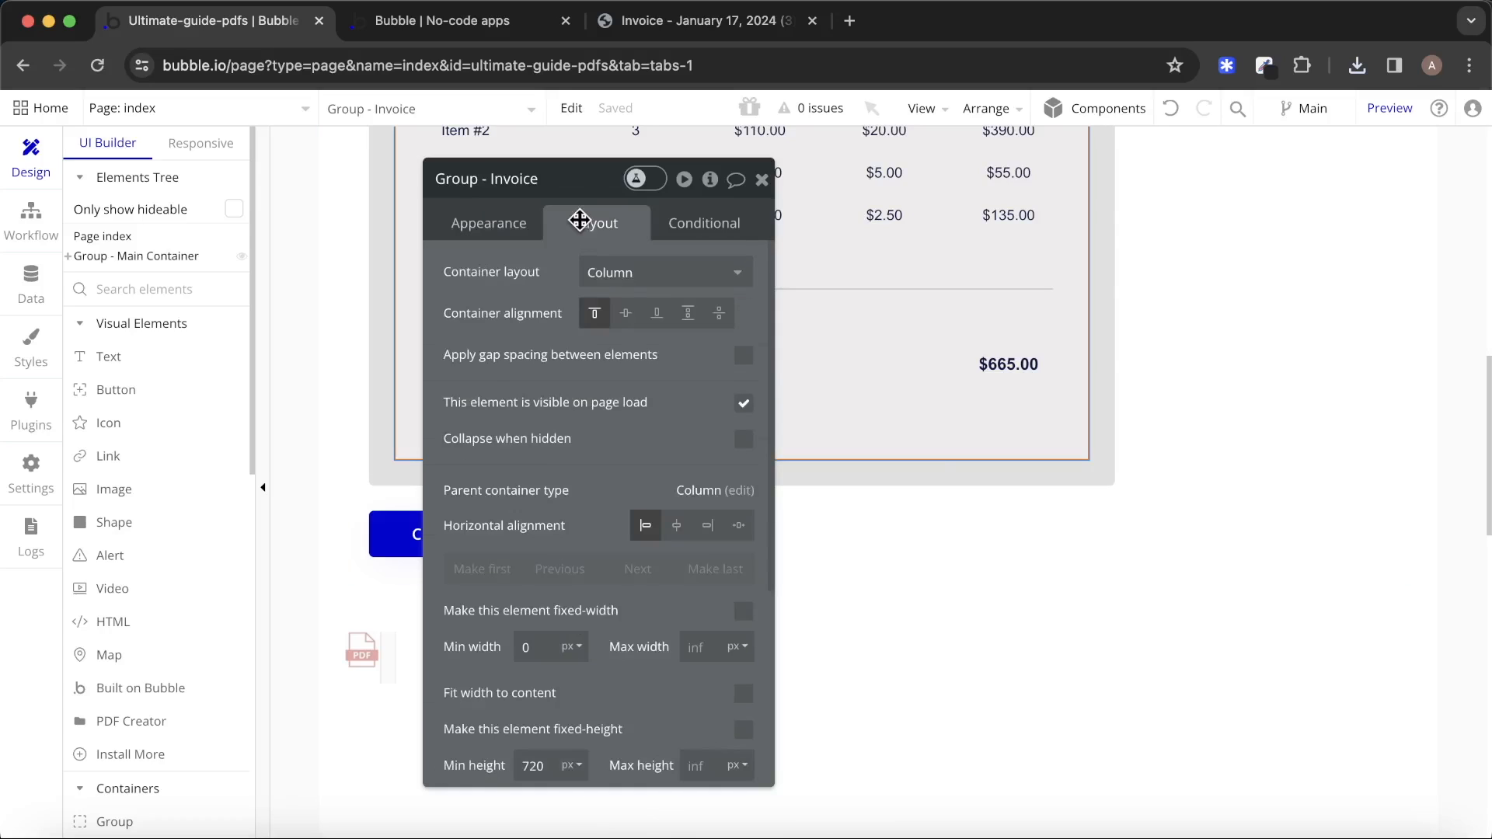
scroll(620, 347, "down", 2)
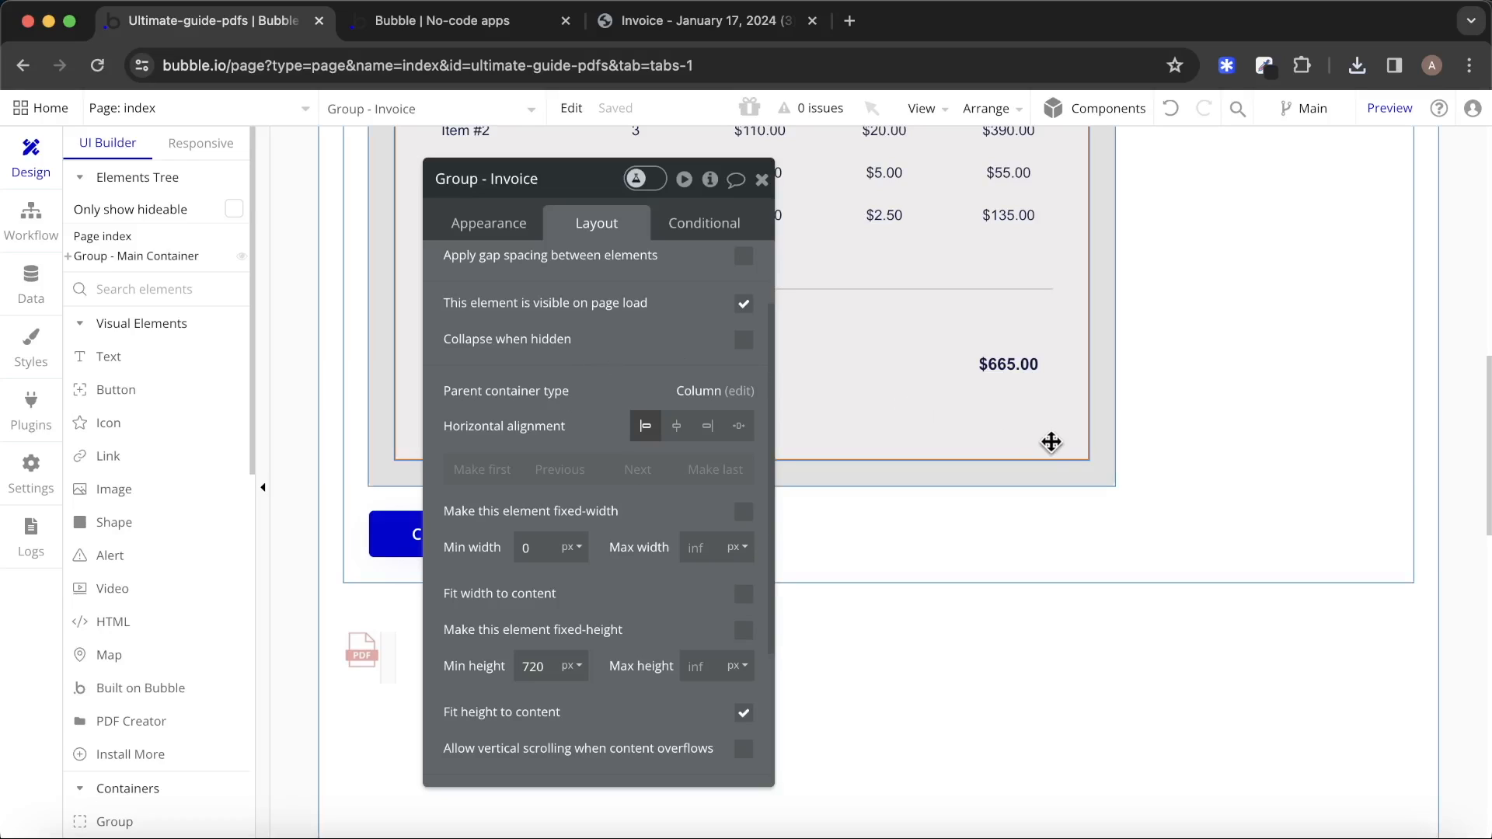
left_click(1070, 471)
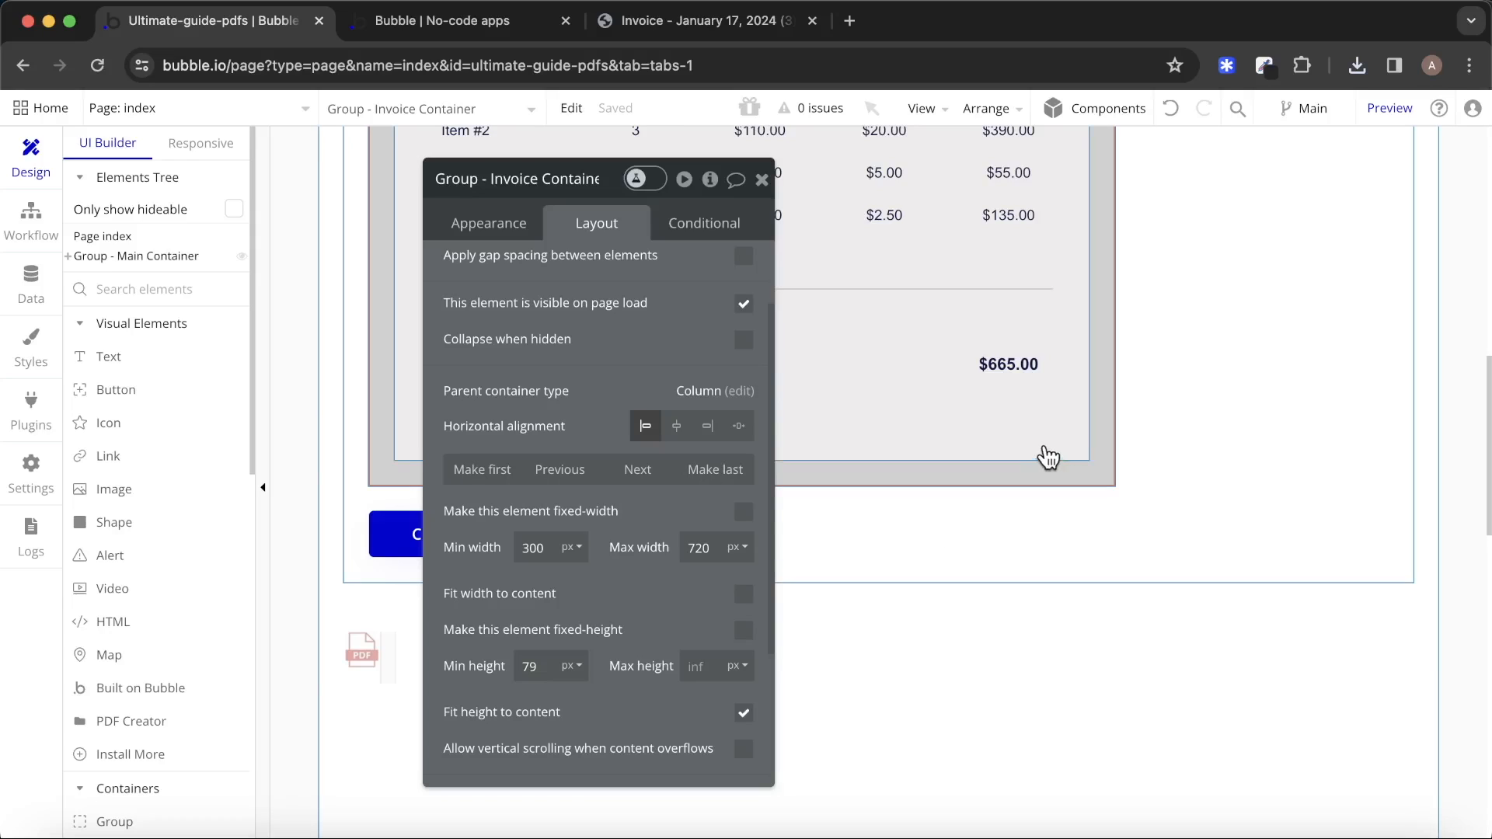
left_click(1046, 449)
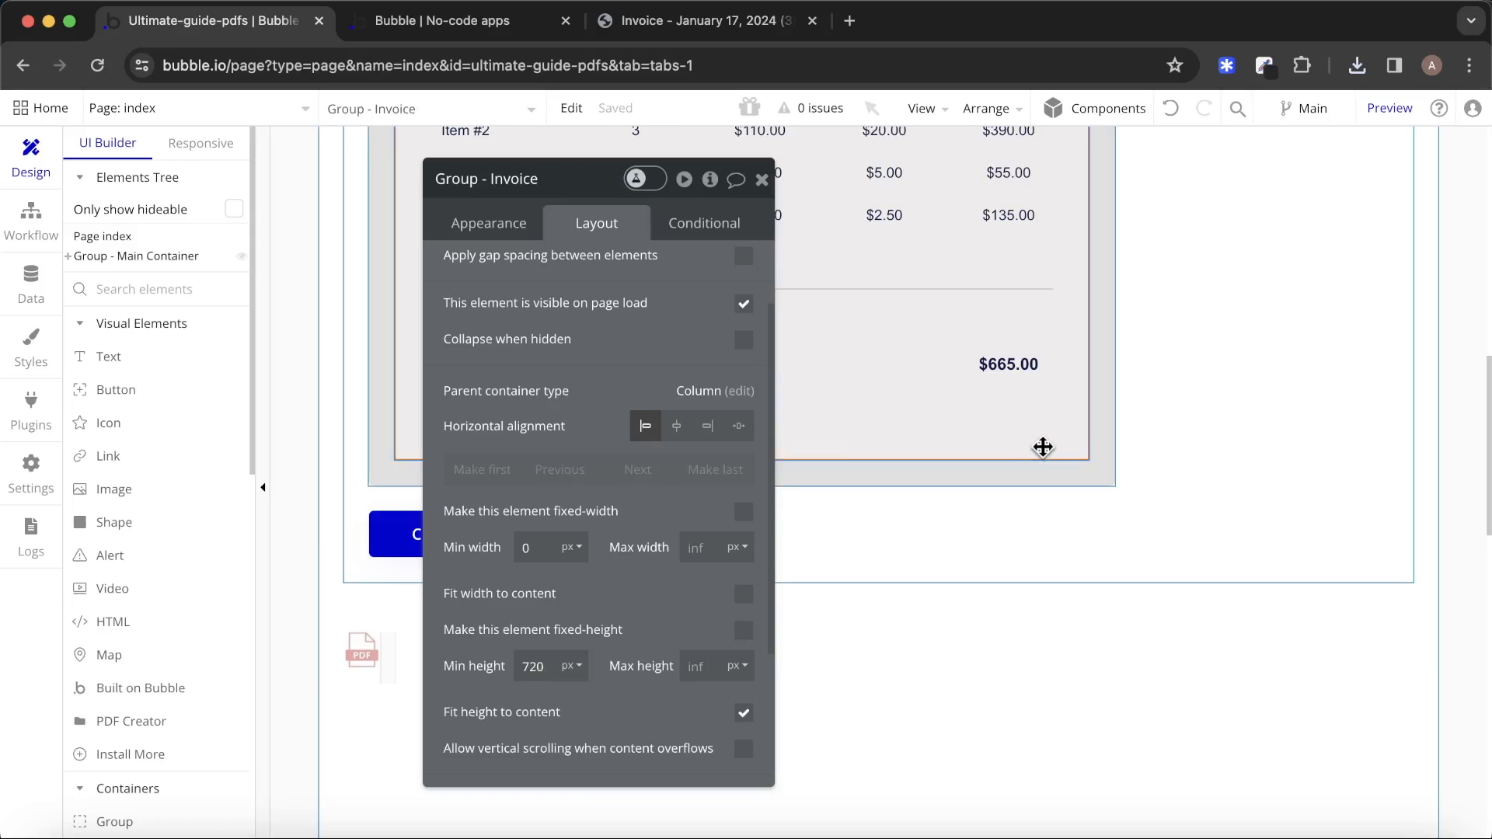
left_click(1053, 473)
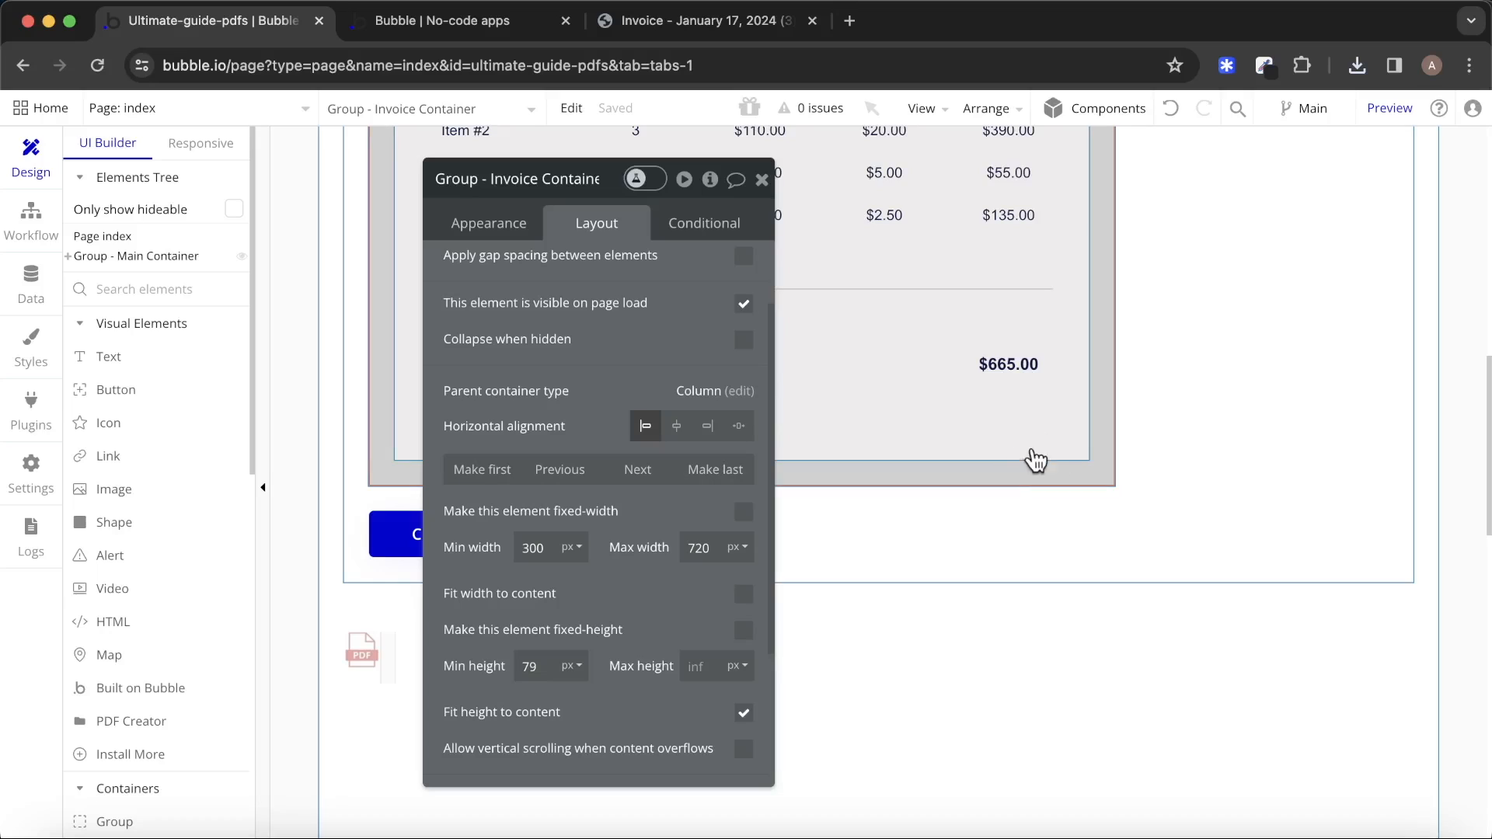
left_click(1049, 456)
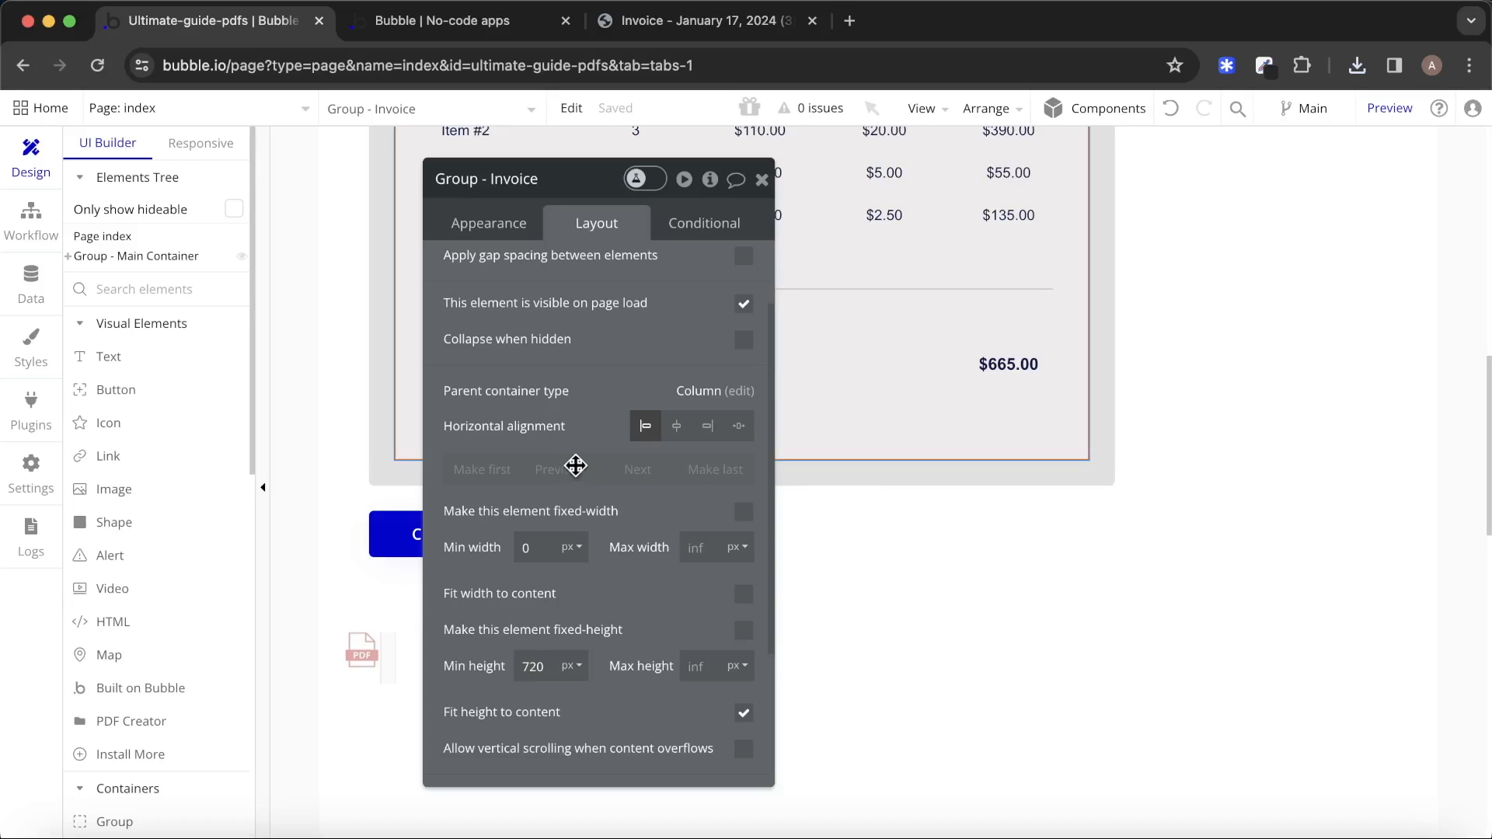
left_click(680, 31)
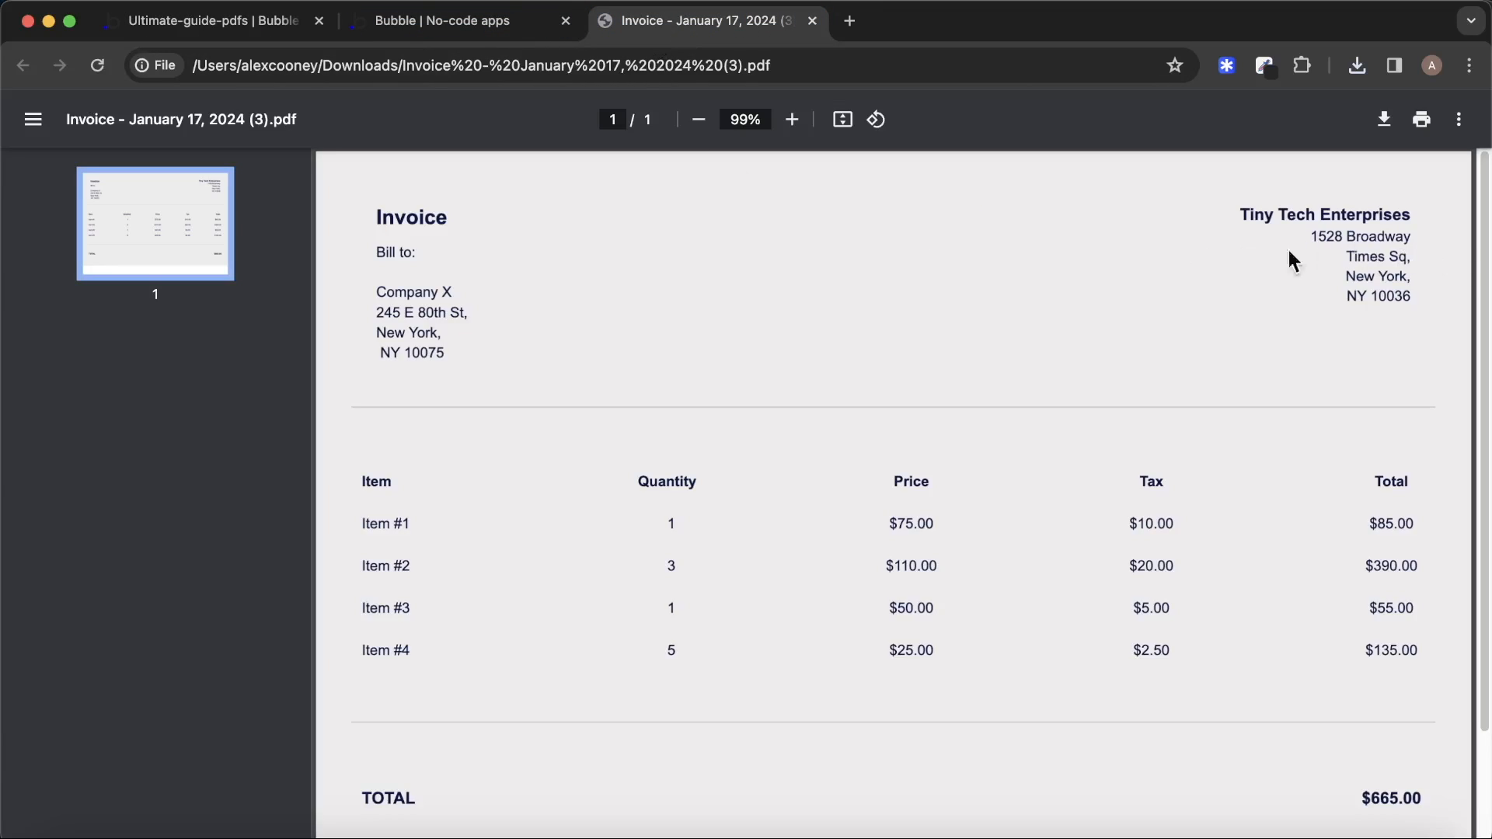
left_click(235, 34)
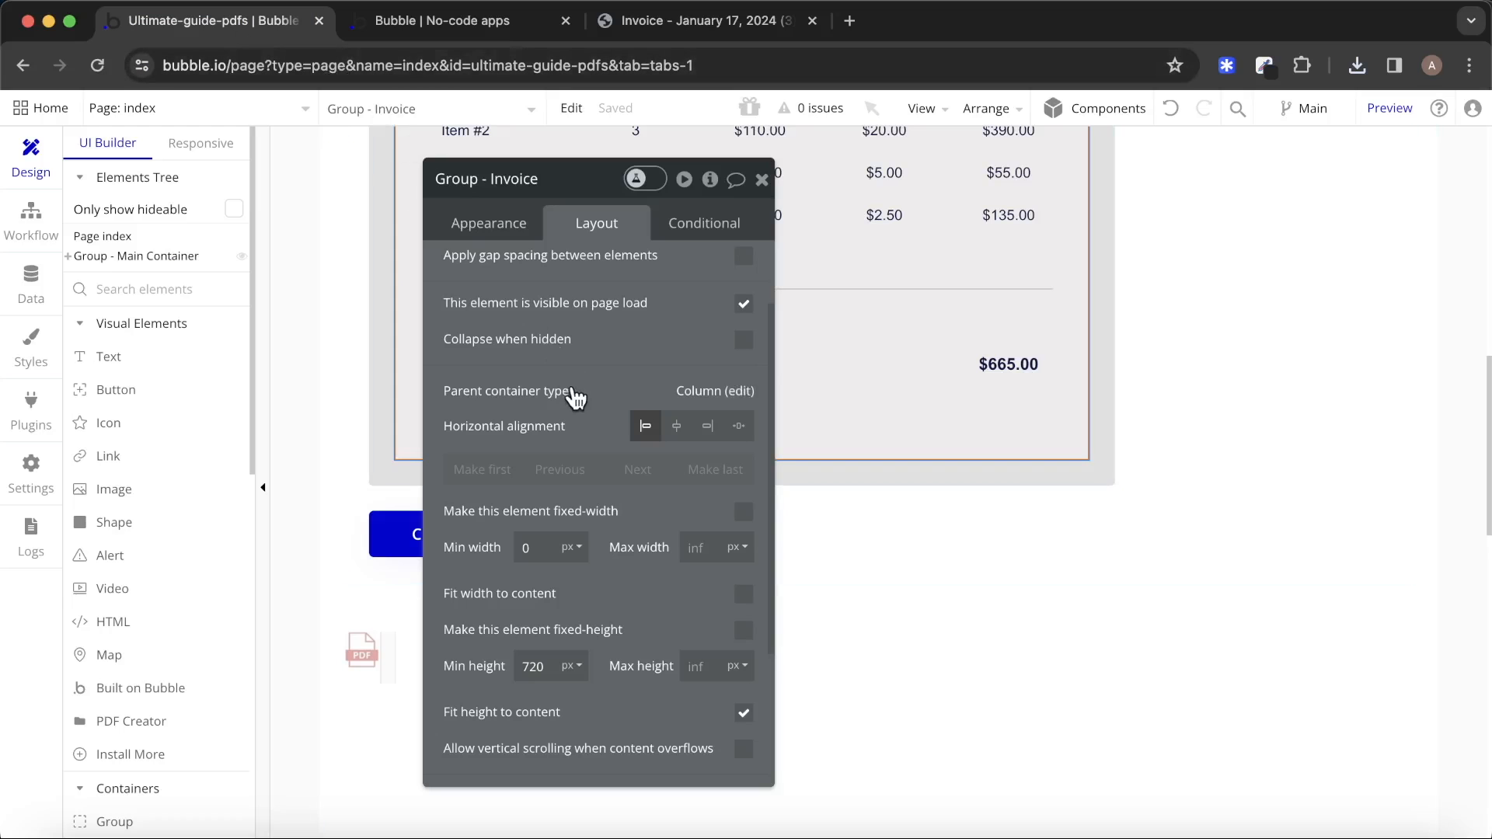
Set the max width of Group - Invoice to 720 px.
mouse_move(611, 490)
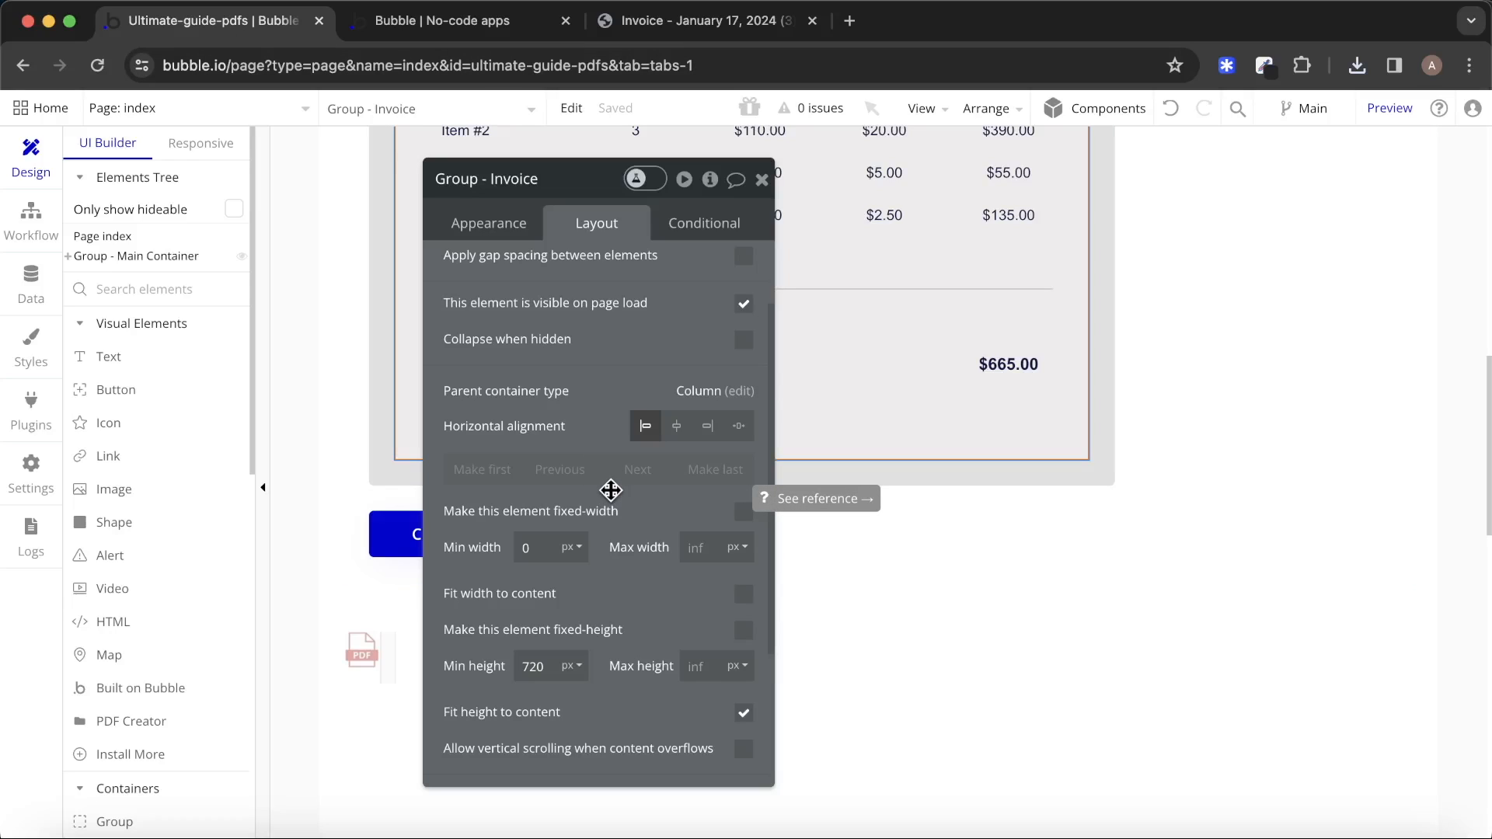
left_click(695, 544)
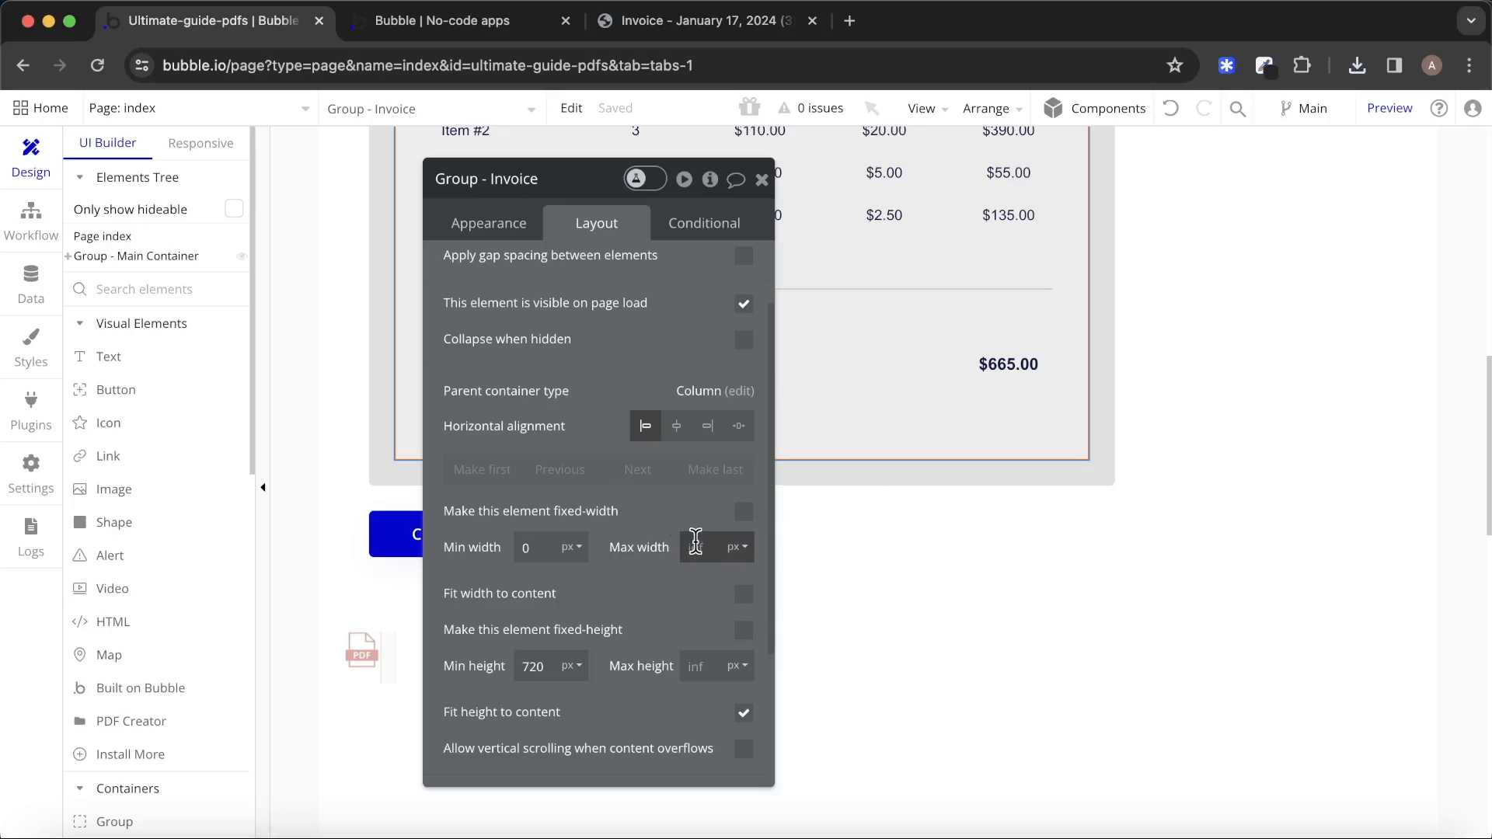
type("720")
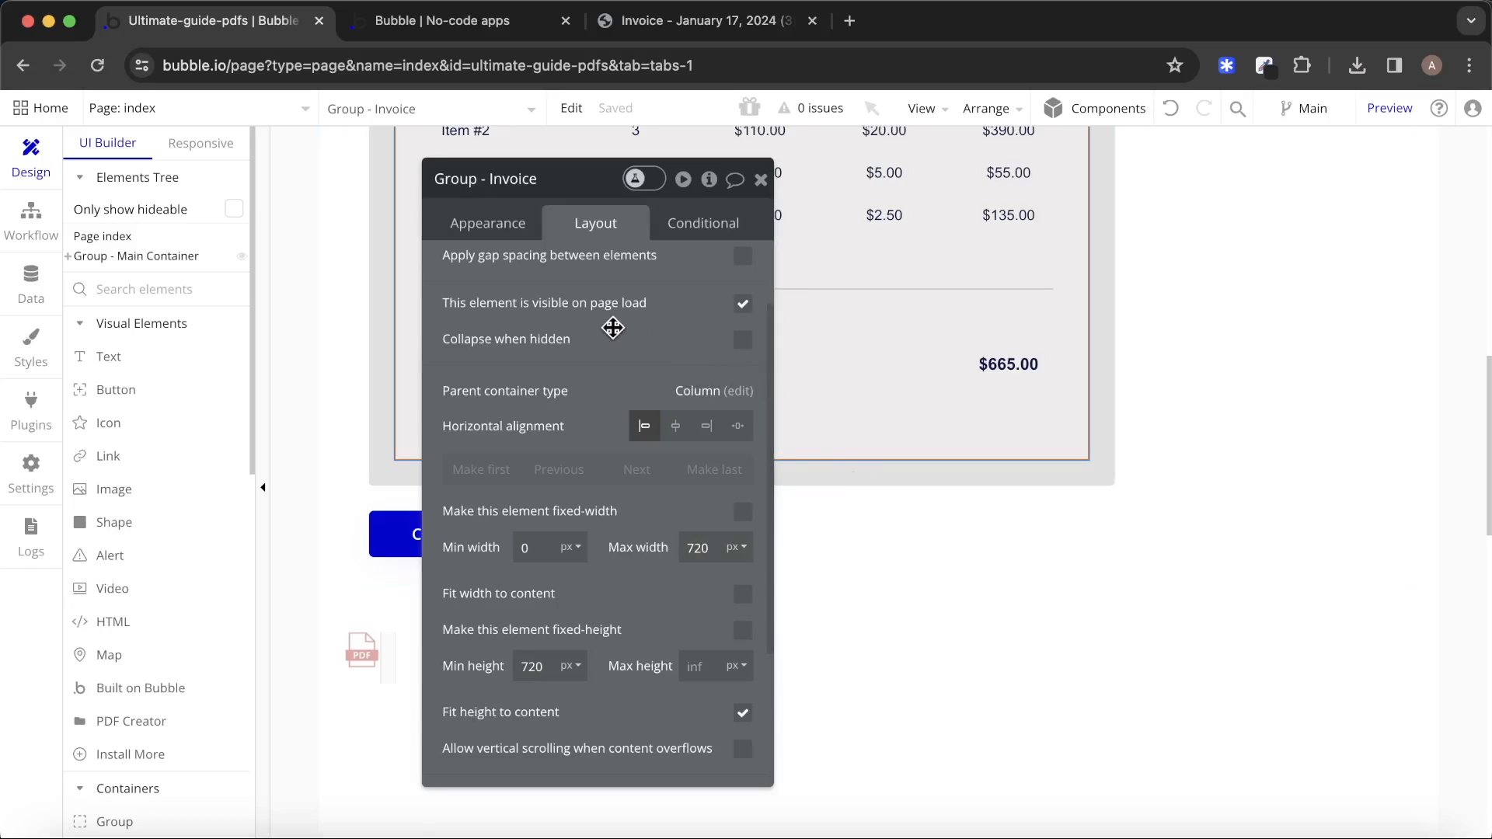
left_click_drag(613, 326, 613, 353)
scroll(1192, 603, "down", 5)
scroll(1193, 603, "up", 5)
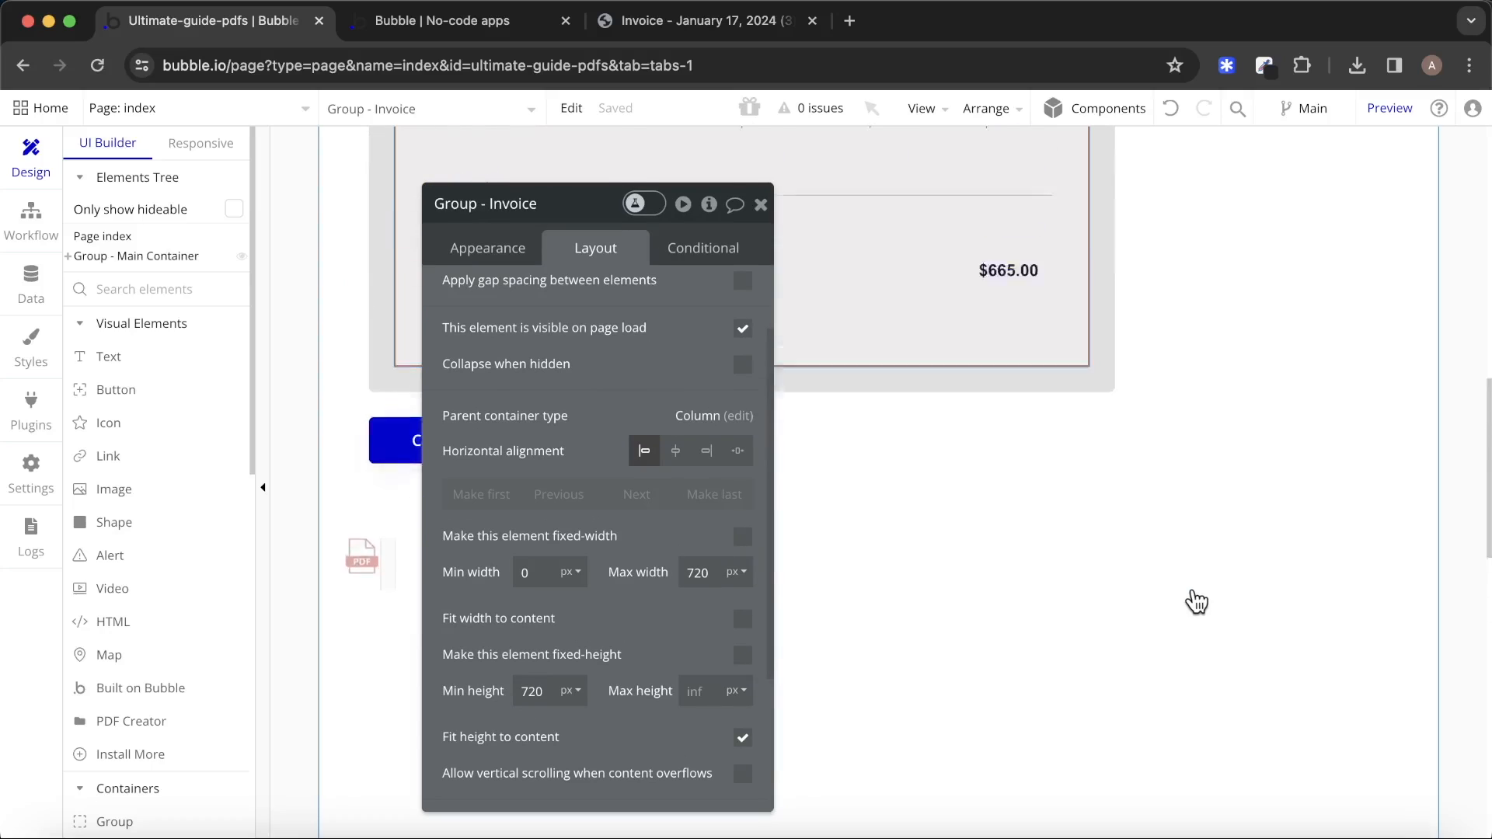
Generate the invoice PDF again from the refreshed app preview and measure the invoice area's width in the downloaded file.
key("ctrl+Tab")
scroll(777, 264, "down", 5)
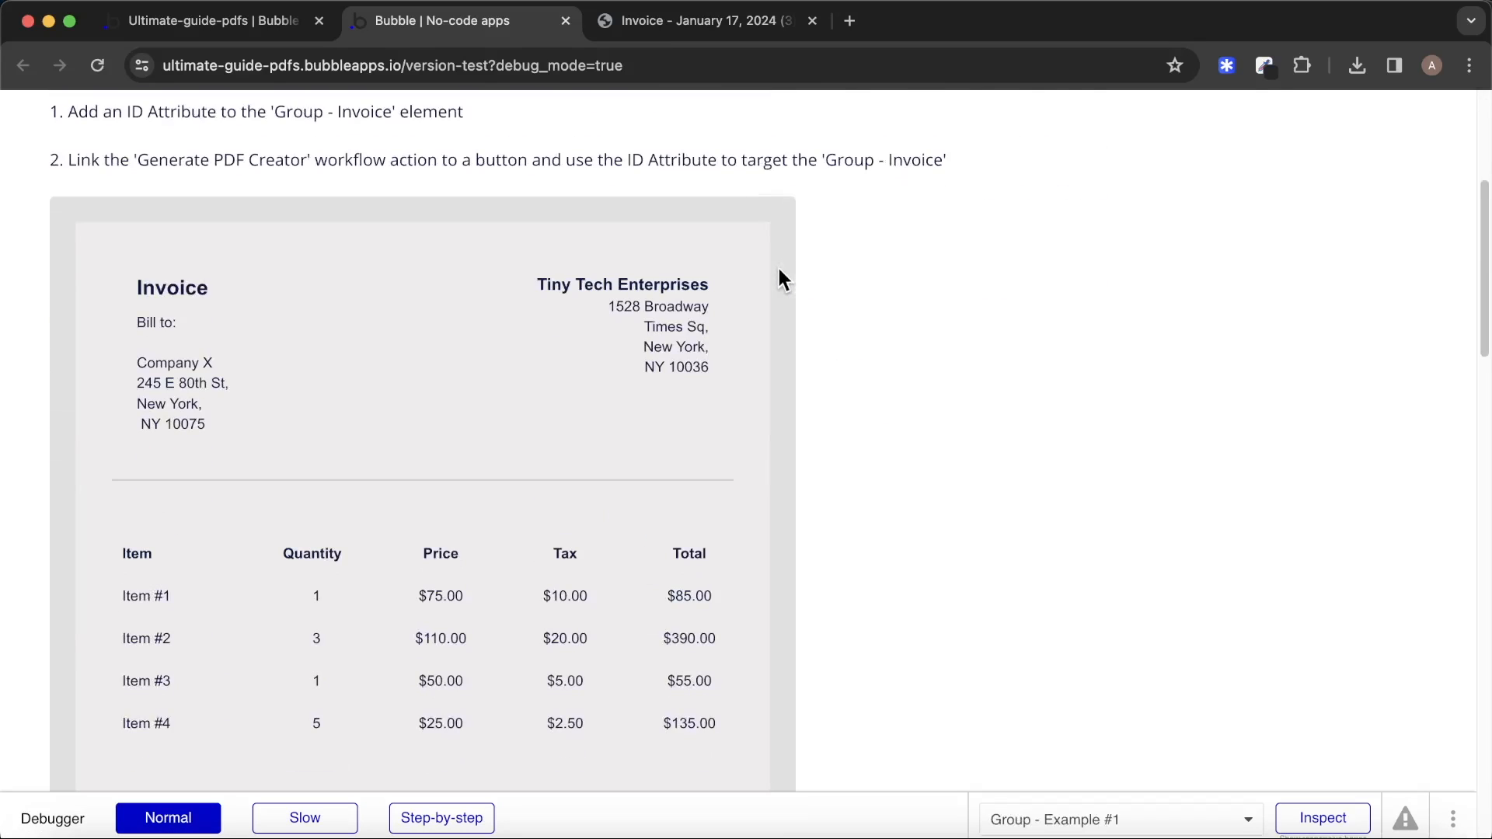
scroll(782, 273, "down", 1)
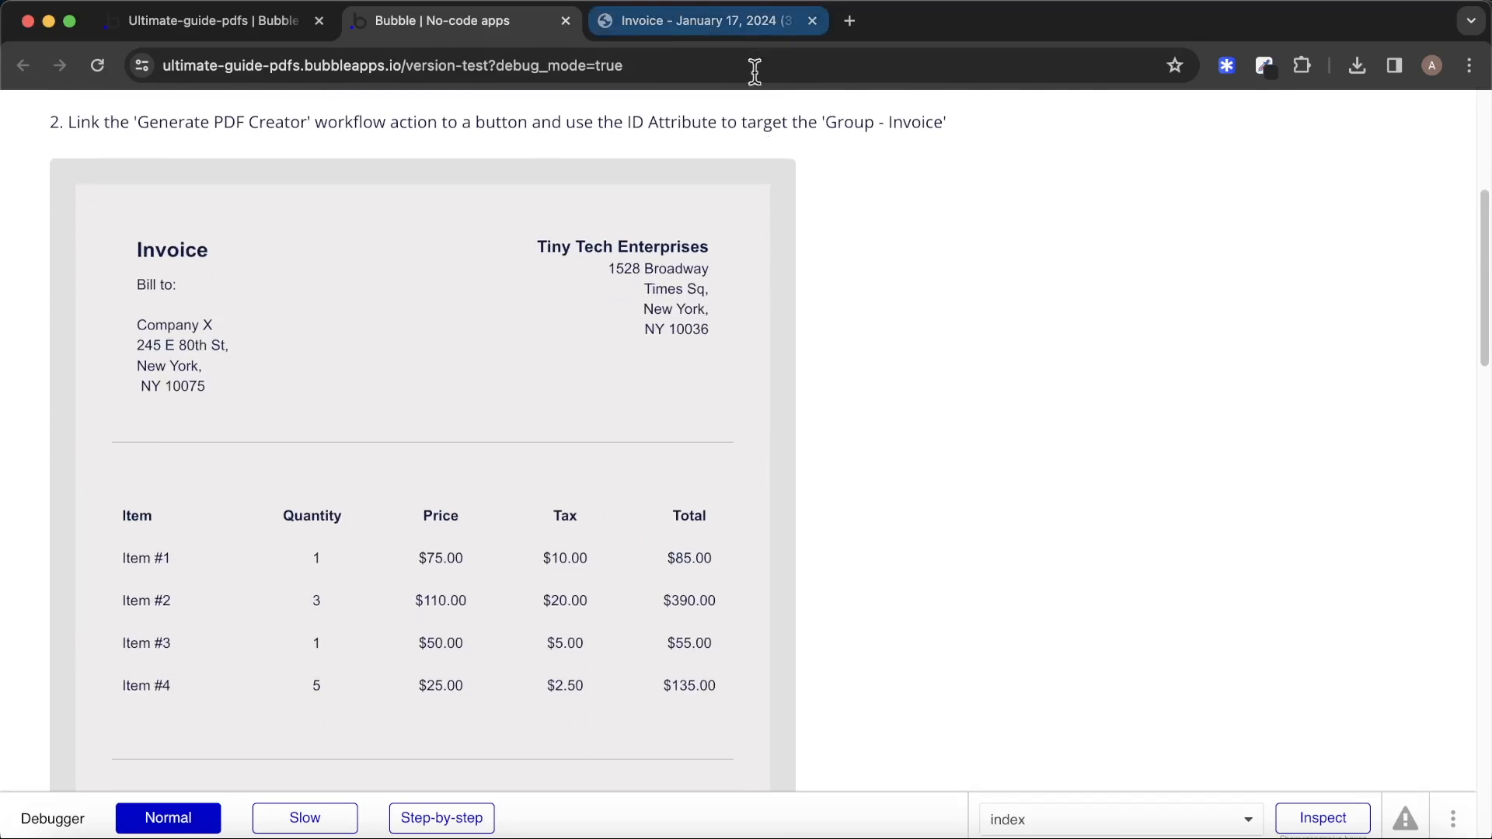
scroll(897, 430, "down", 5)
left_click(165, 620)
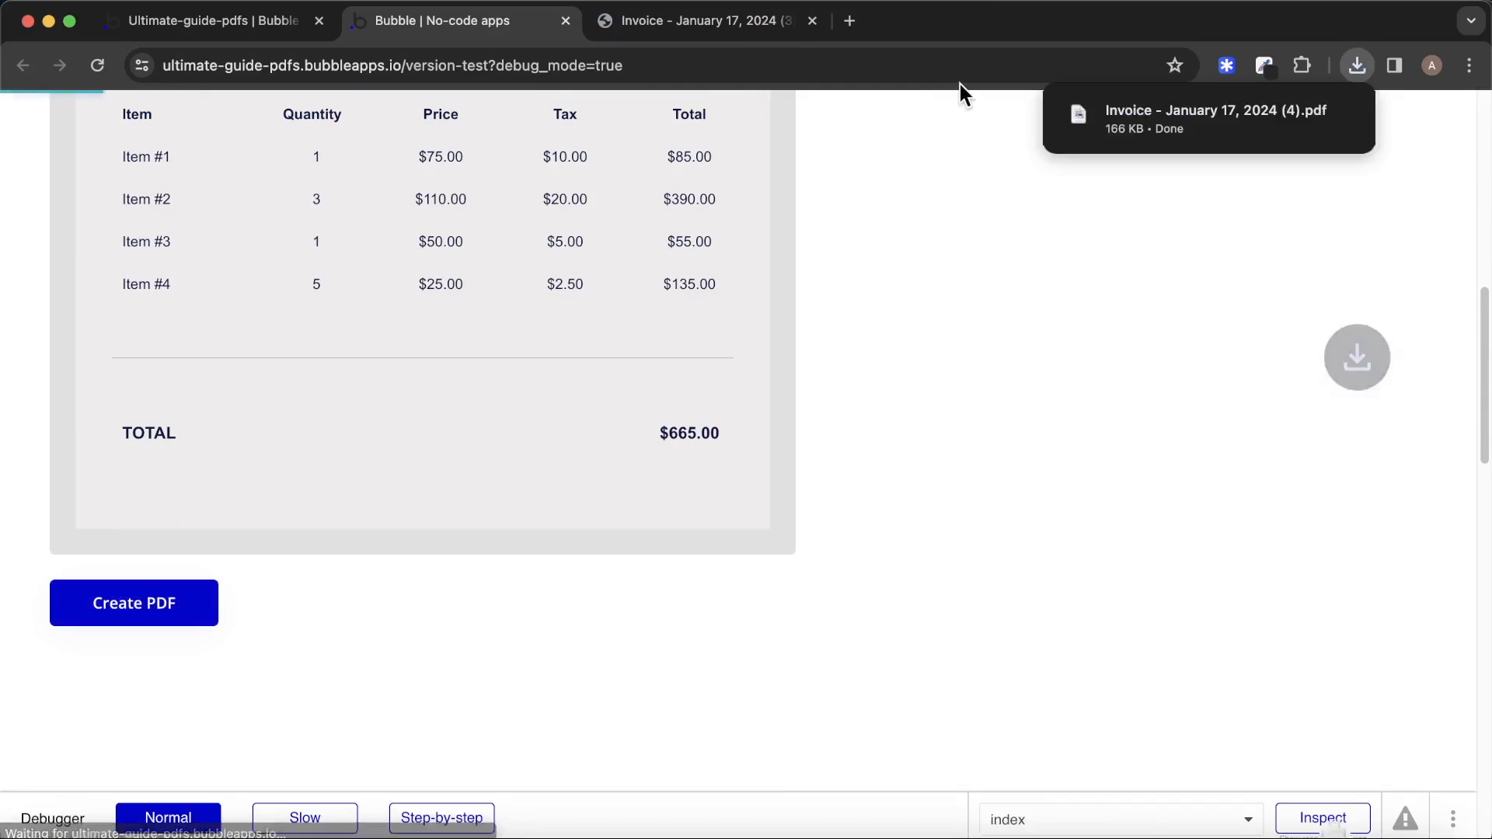
left_click(1132, 104)
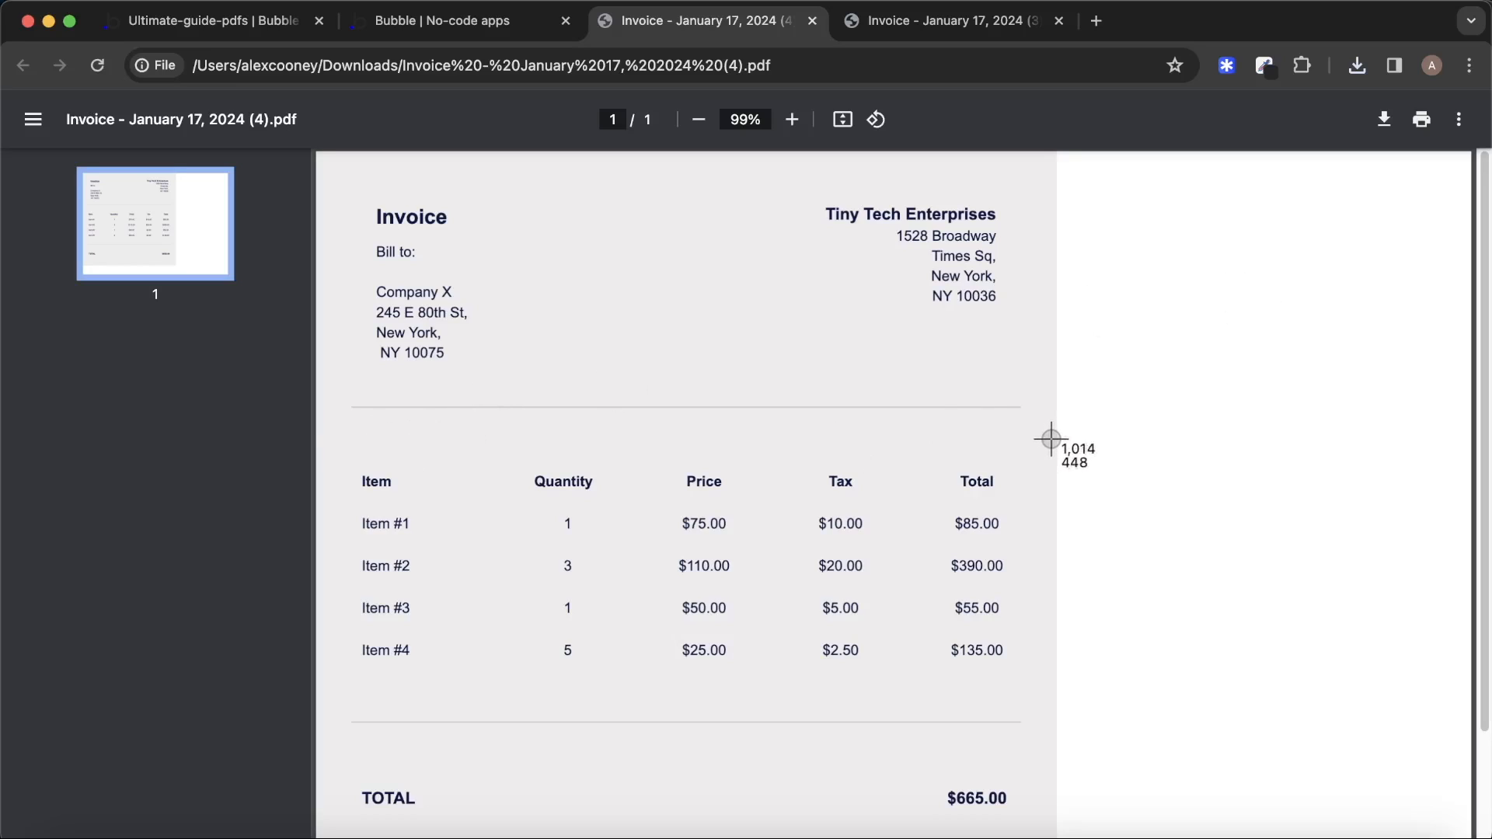
left_click_drag(1054, 438, 314, 444)
Set the orientation of the Generate PDFCreator A workflow action to Portrait.
left_click(217, 22)
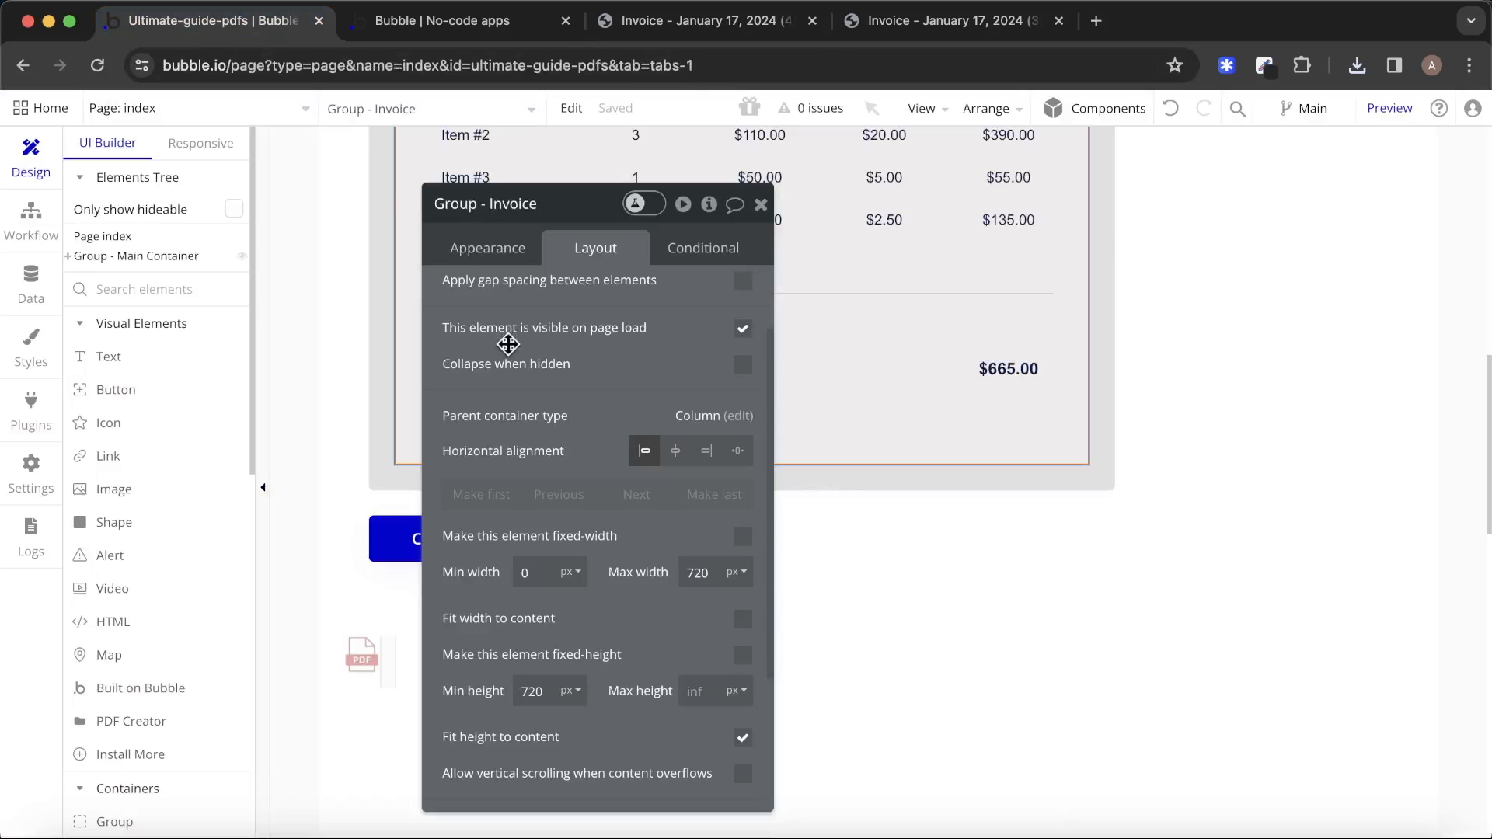
left_click(16, 227)
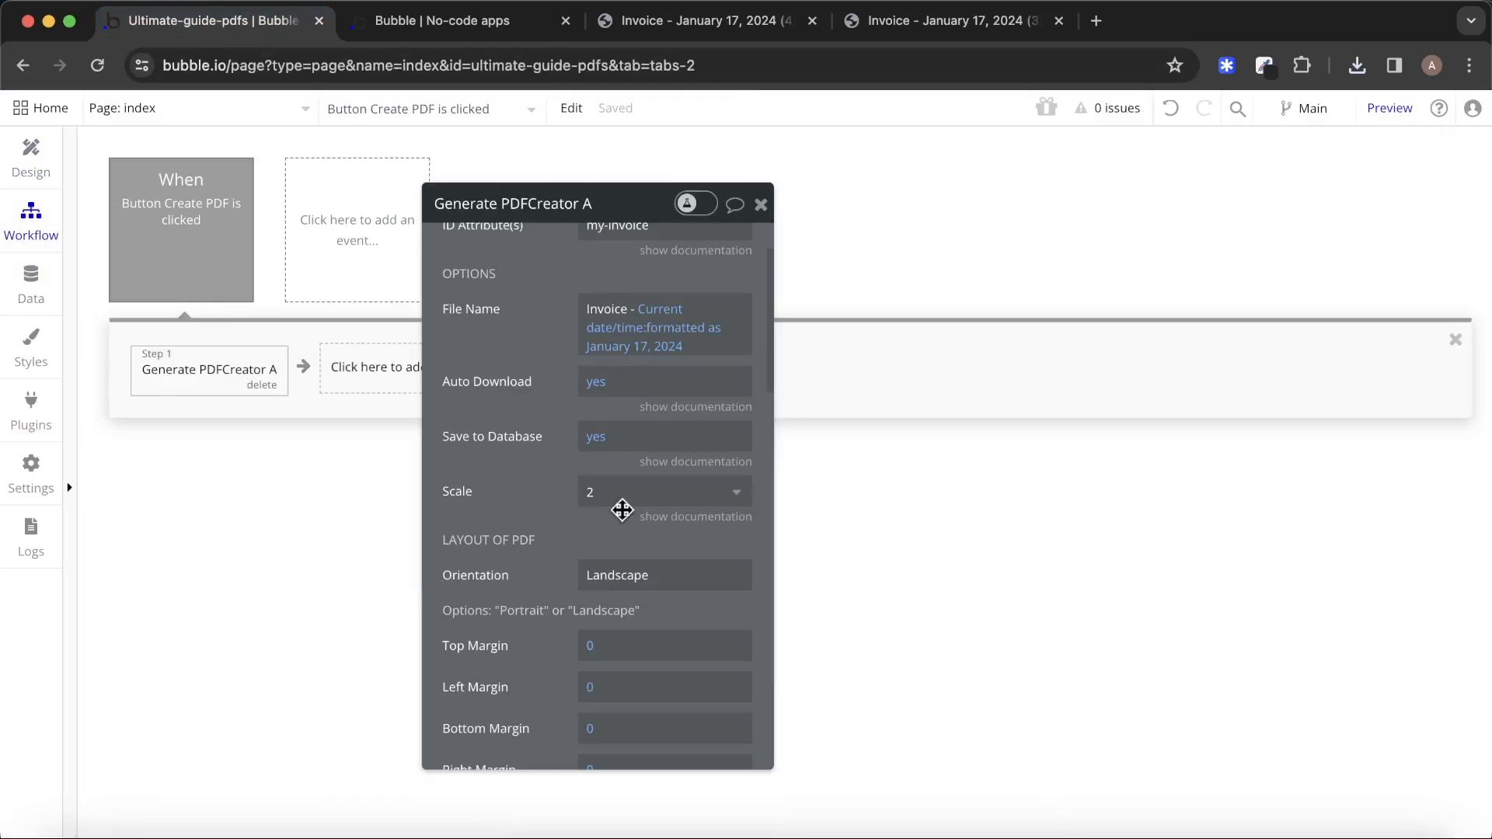
double_click(633, 574)
type("Port")
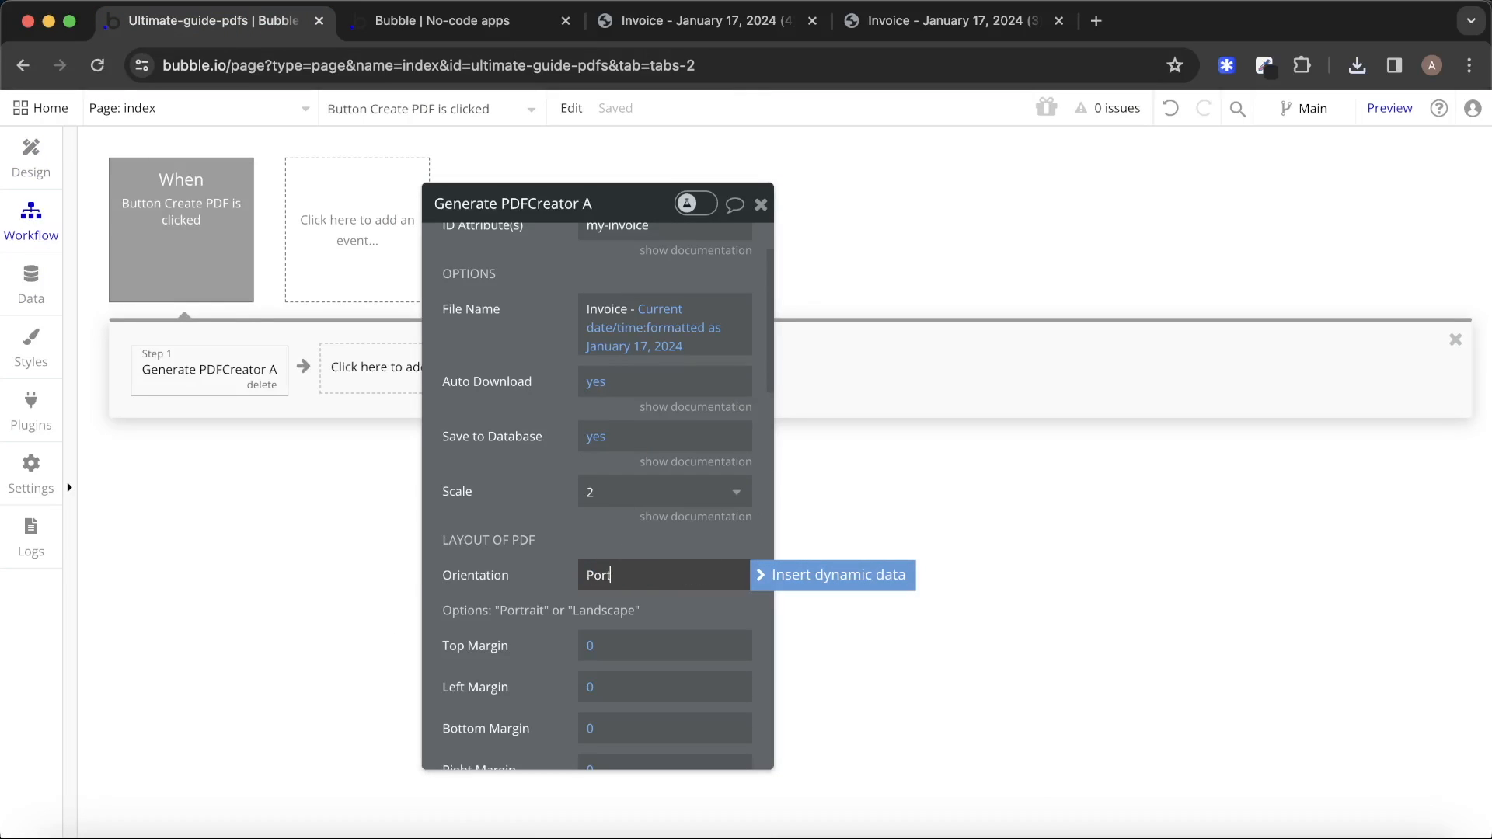
type("rait")
left_click(520, 533)
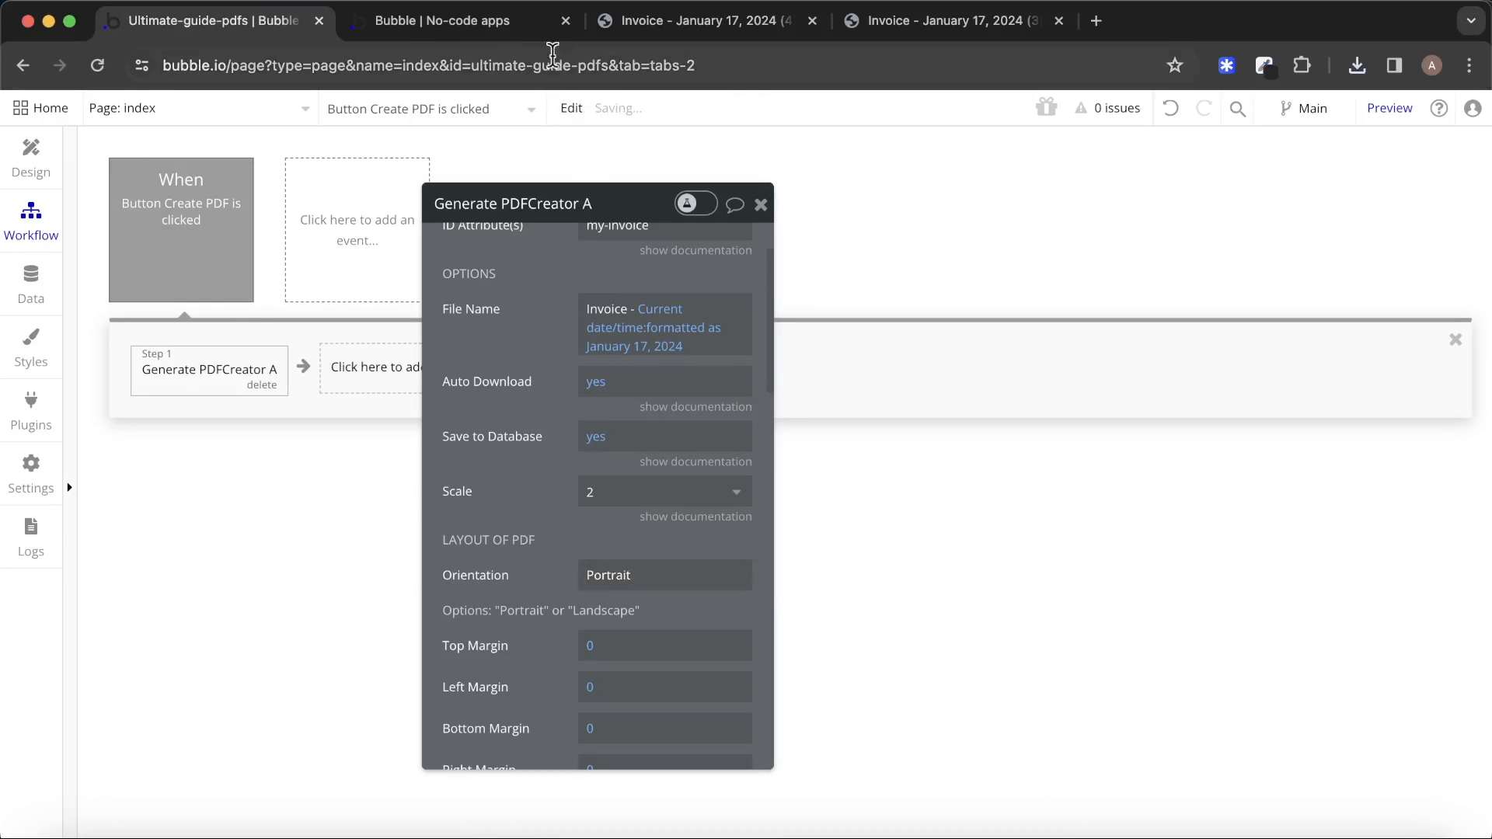
Close the old PDFs, generate the invoice again from the refreshed app preview, and measure the invoice area's width in the new file.
left_click(509, 22)
left_click(543, 113)
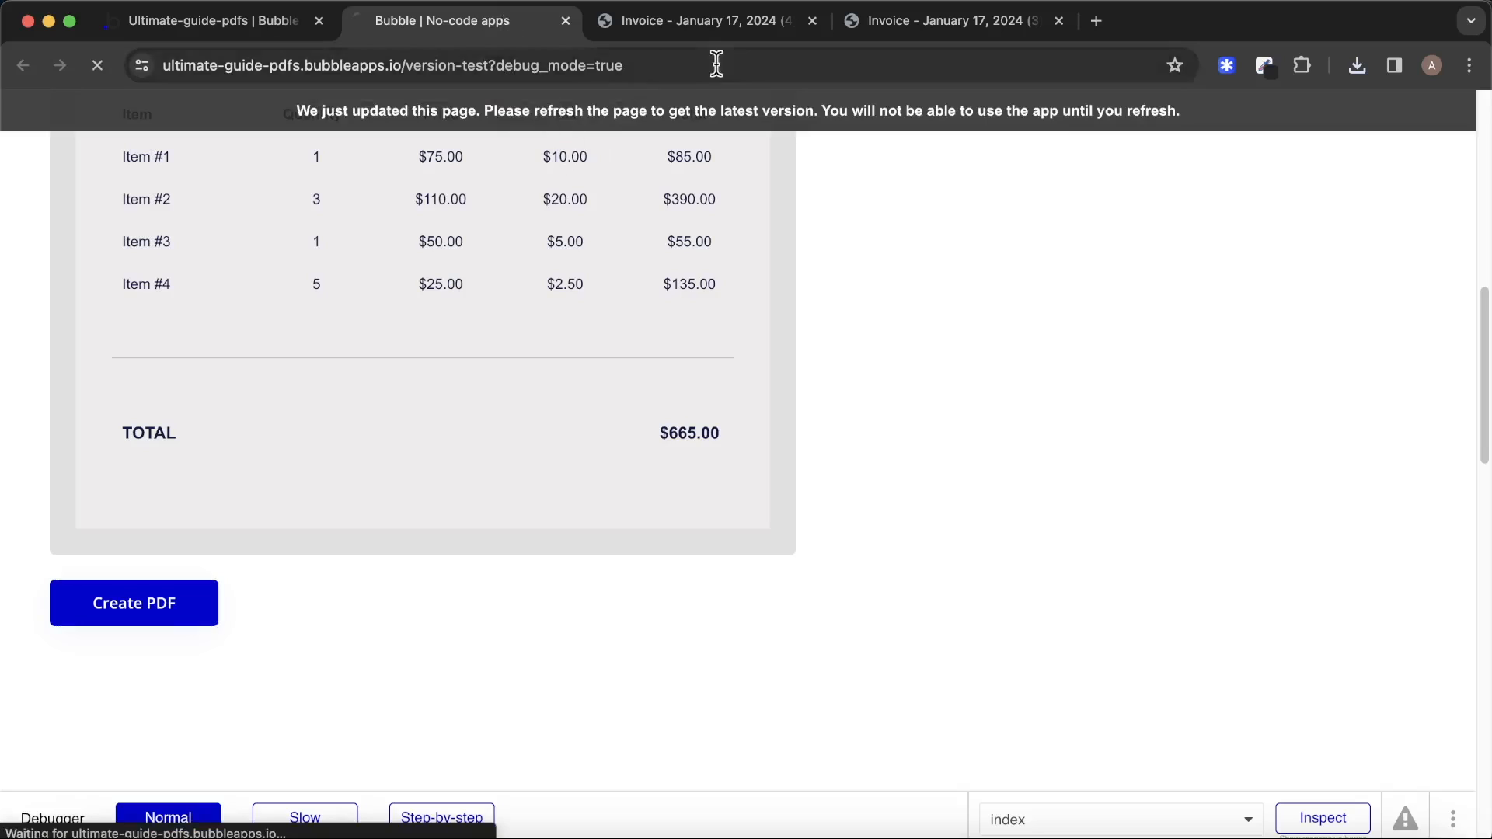
left_click(811, 22)
left_click(811, 22)
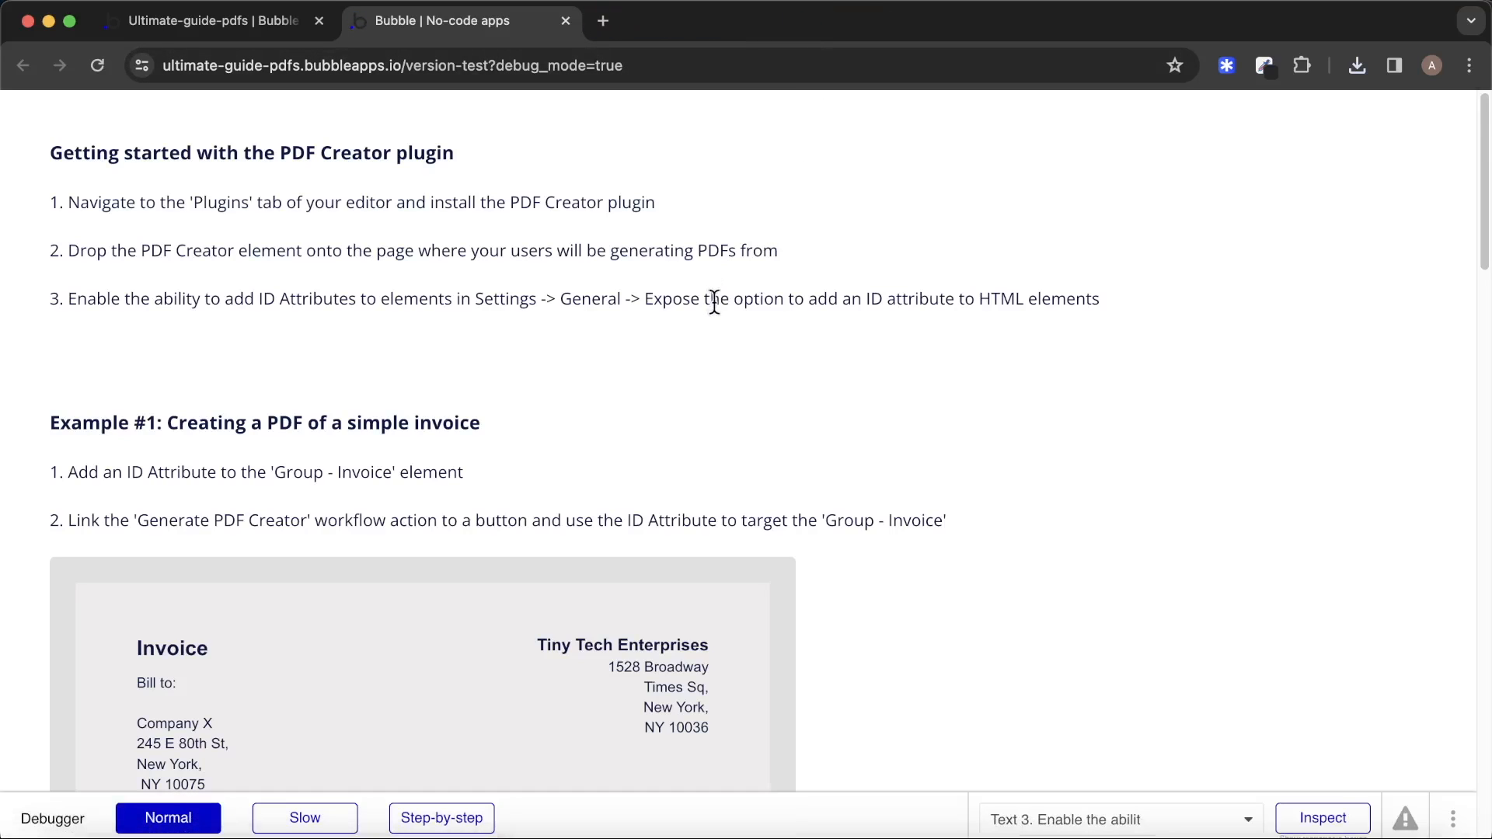
scroll(716, 327, "down", 3)
scroll(715, 330, "down", 4)
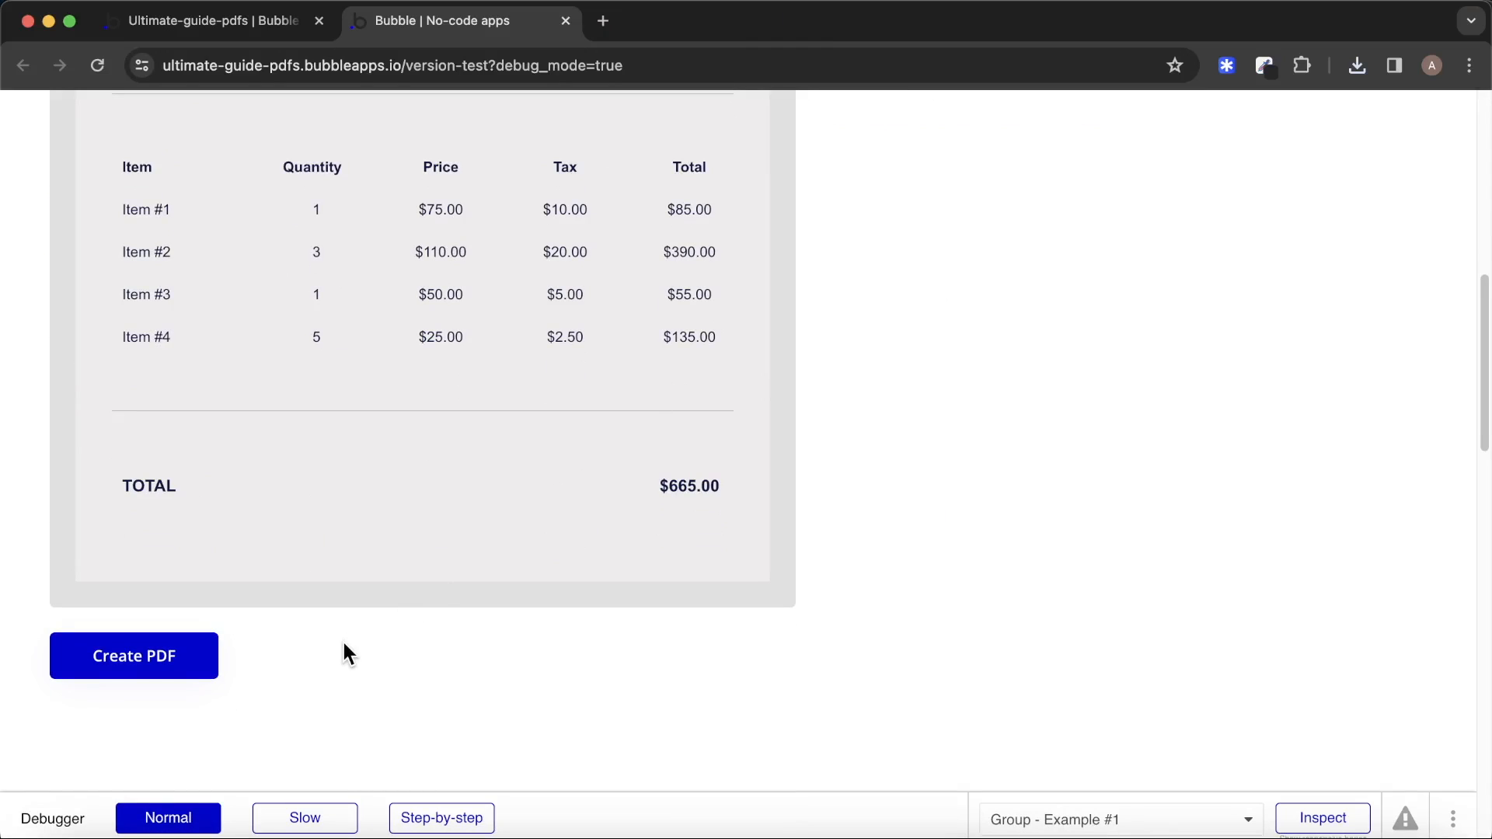
left_click(167, 659)
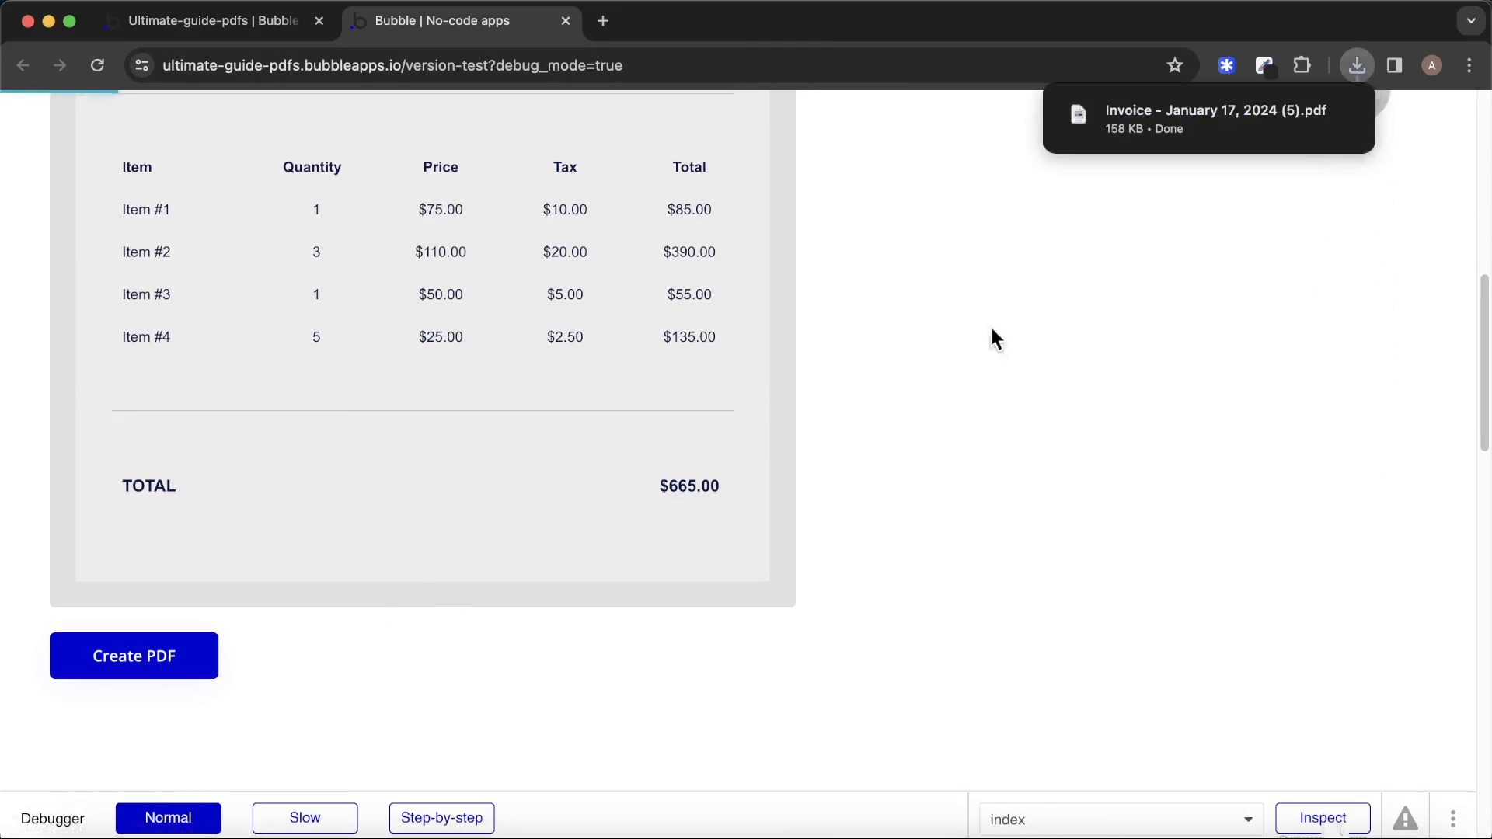
left_click(1155, 121)
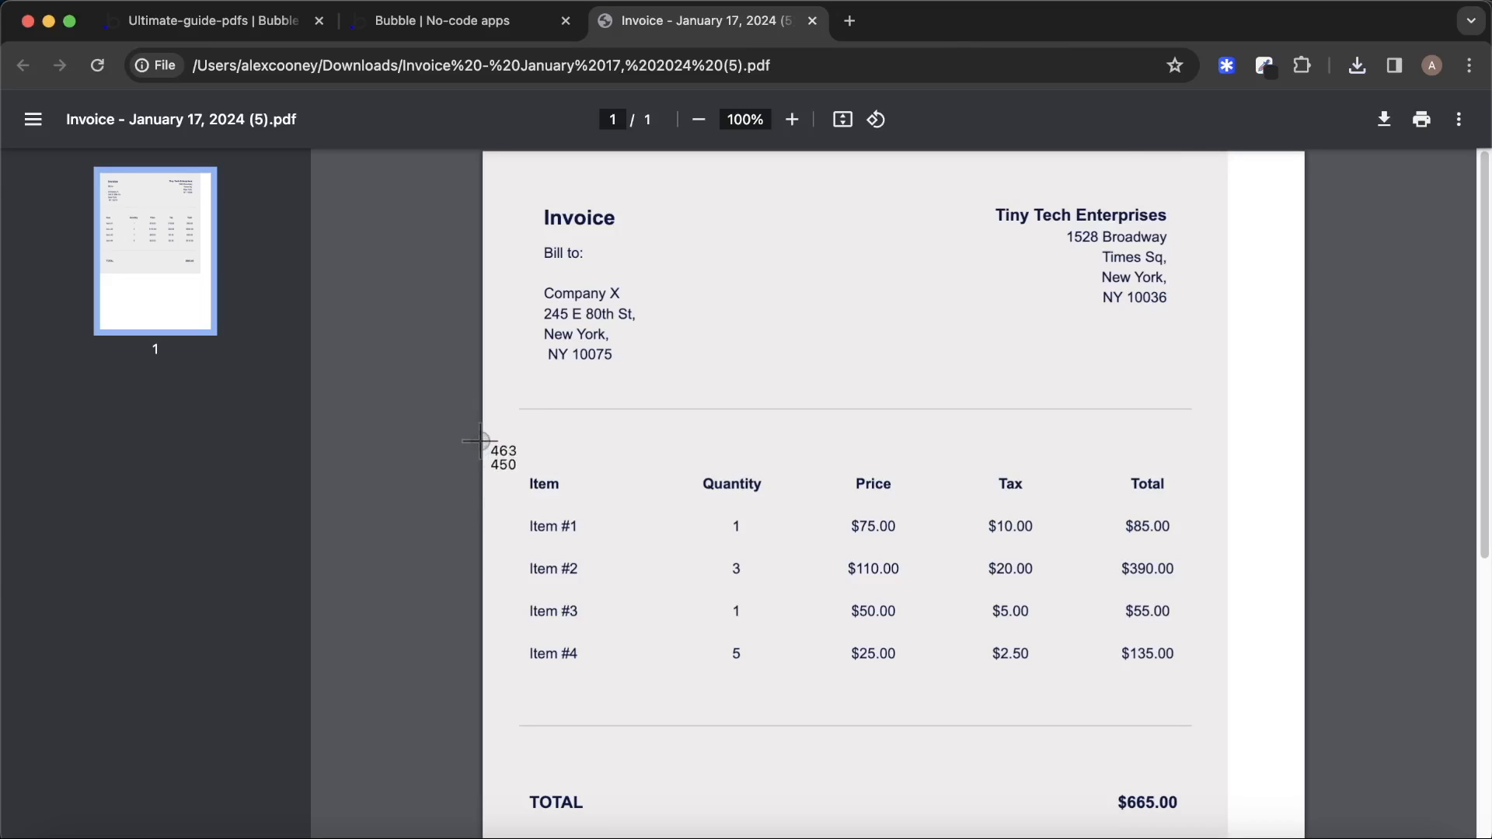
left_click_drag(480, 441, 1226, 440)
Review the Generate PDFCreator A action's page format options and the documentation of their pixel dimensions.
left_click(268, 23)
scroll(723, 525, "down", 5)
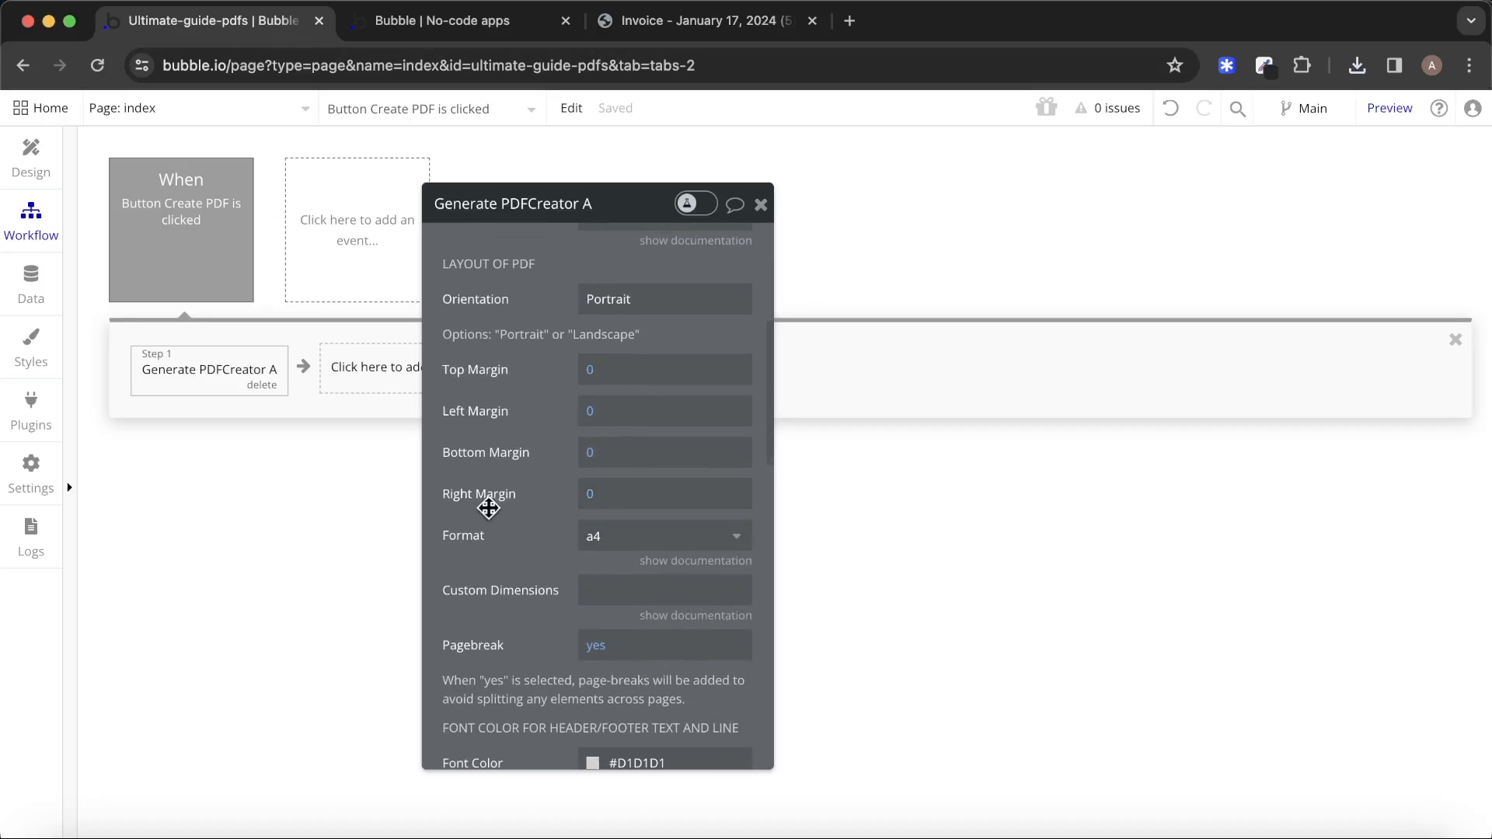
left_click(658, 531)
scroll(683, 607, "down", 4)
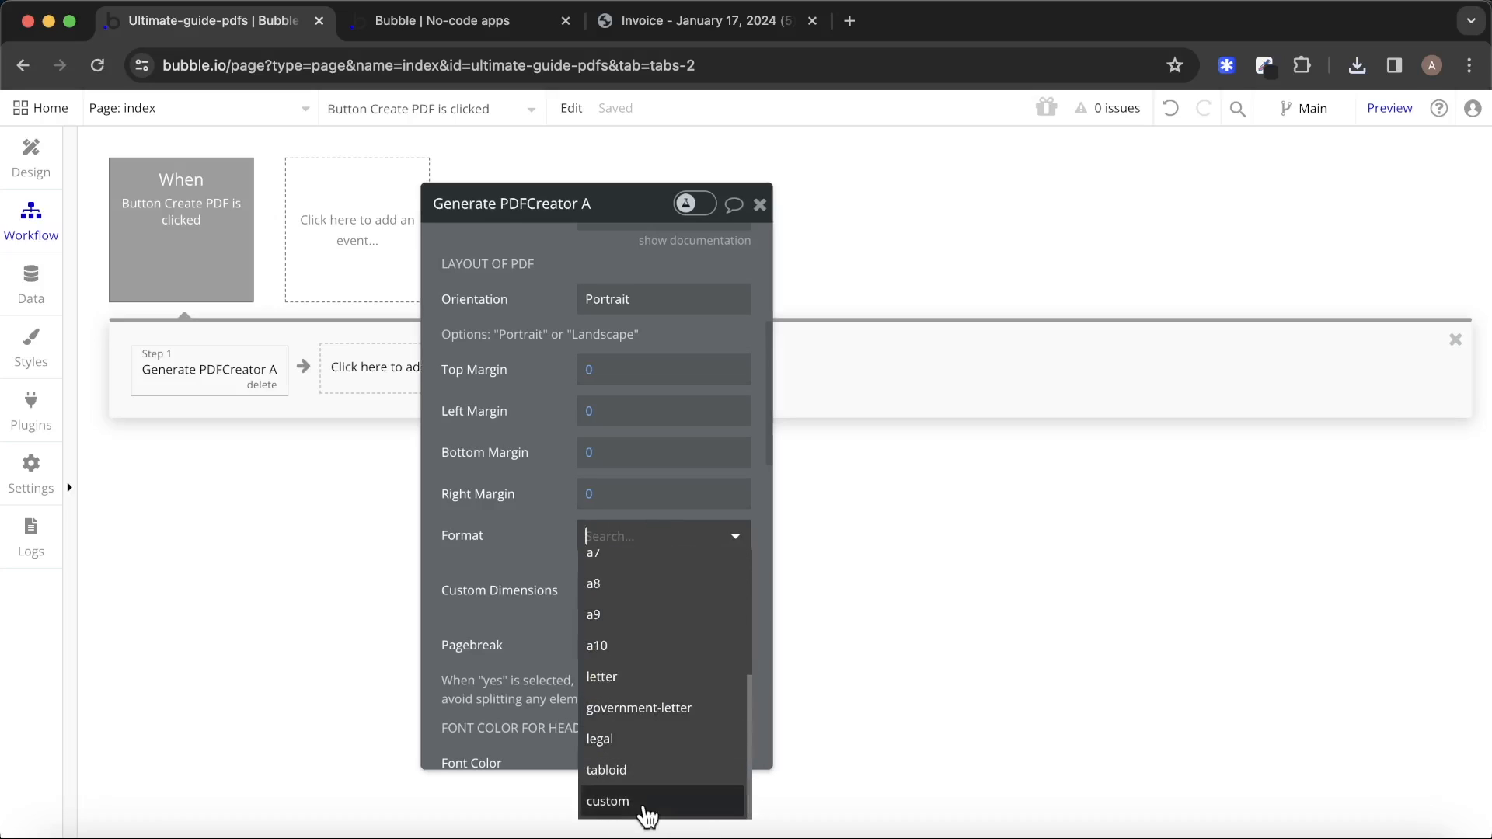
left_click(483, 474)
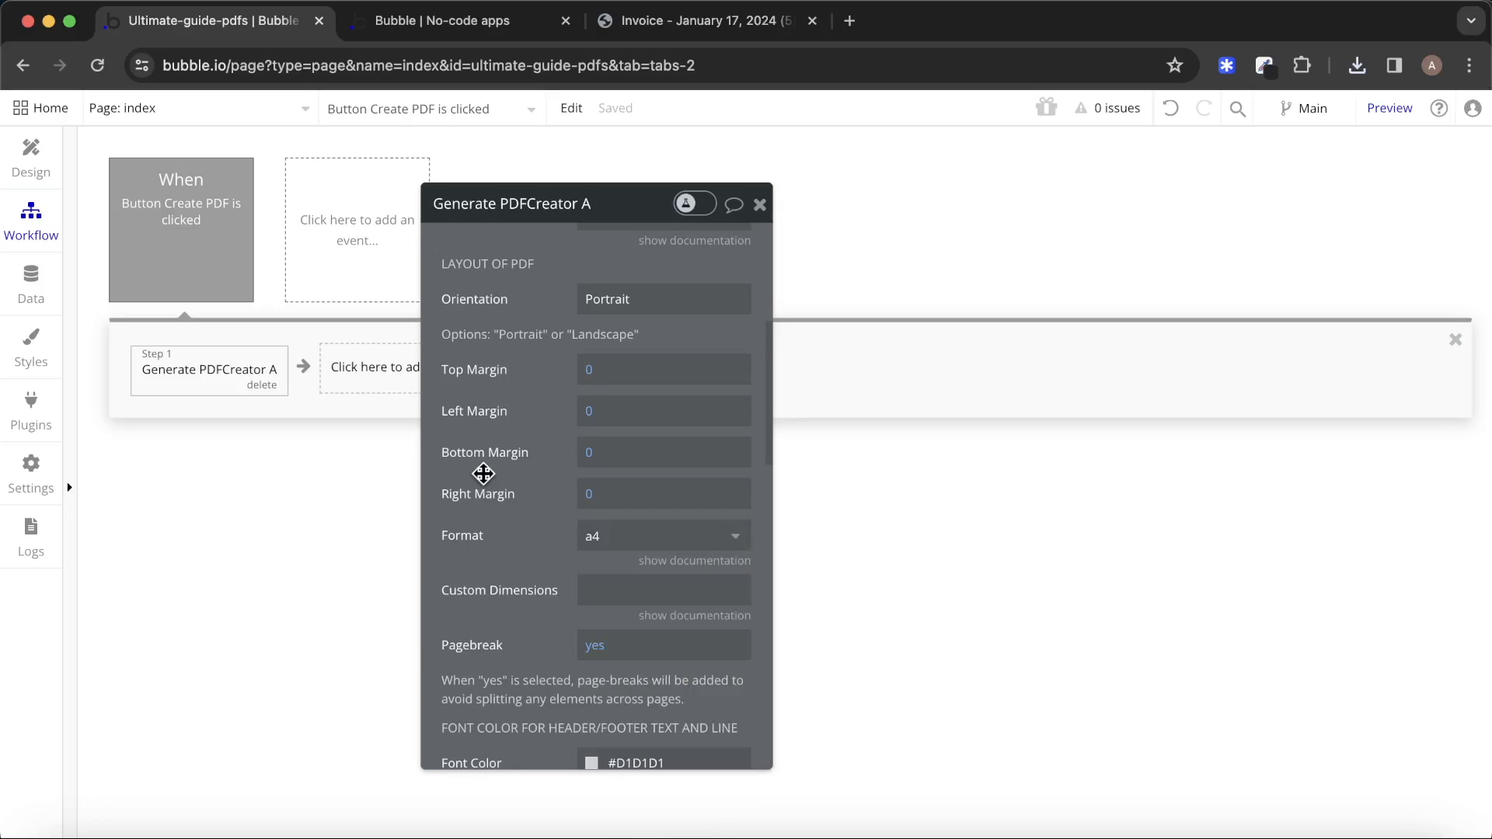
scroll(483, 472, "down", 3)
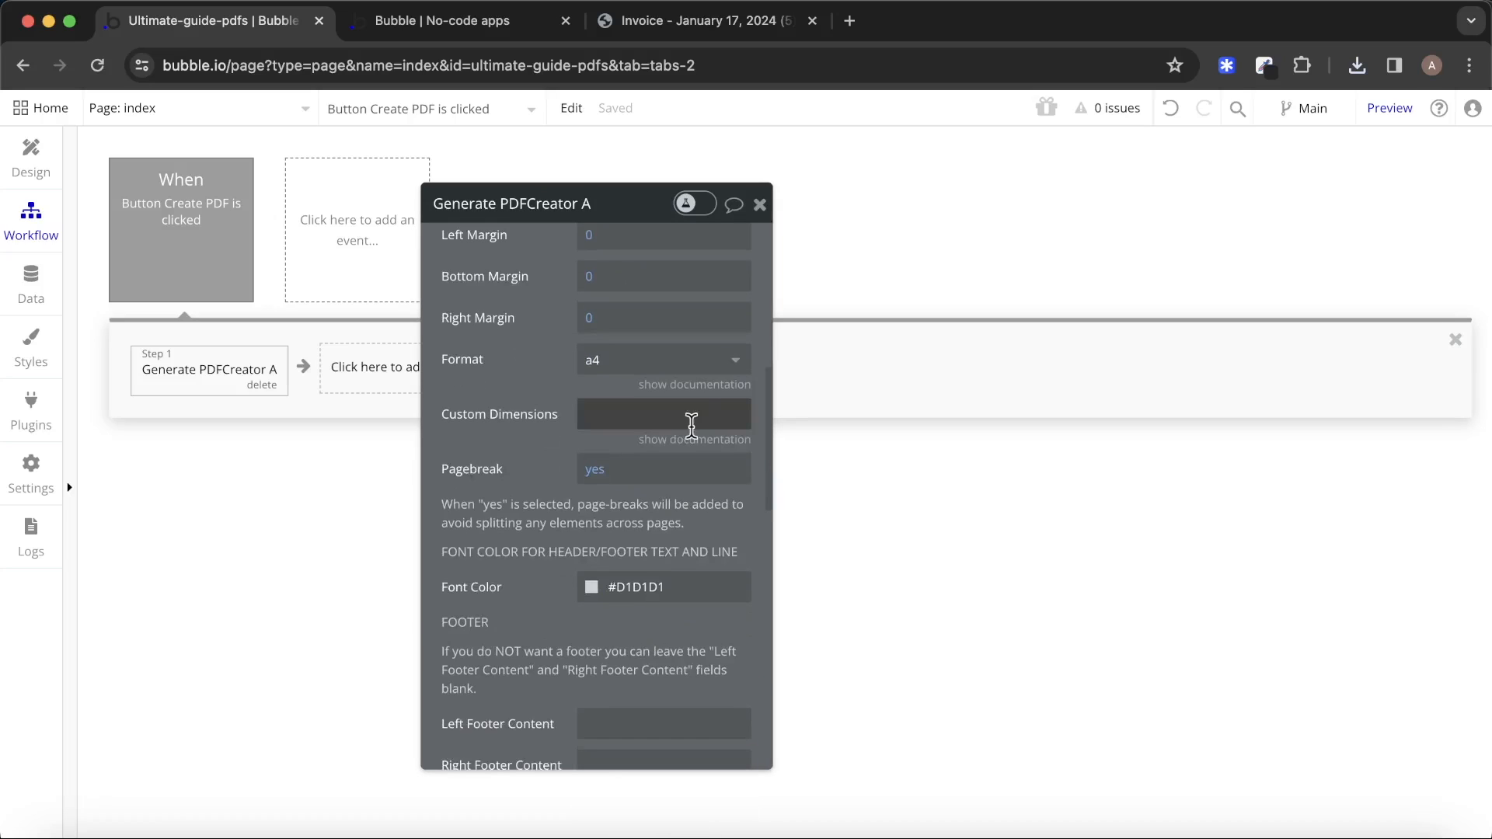
left_click(700, 385)
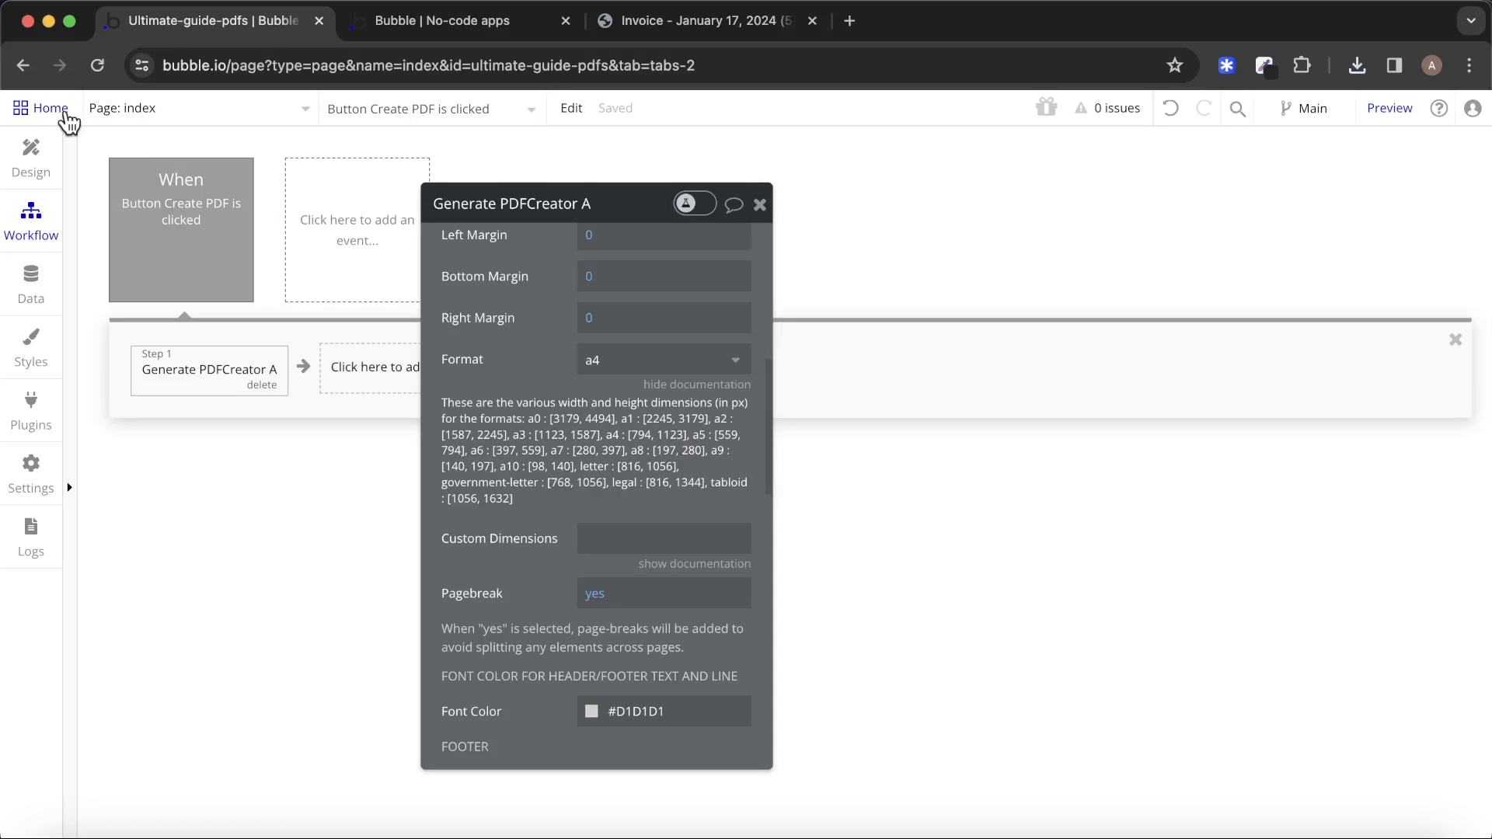
Compare the layout width settings of Group - Invoice with the page width of the generated portrait PDF.
left_click(31, 155)
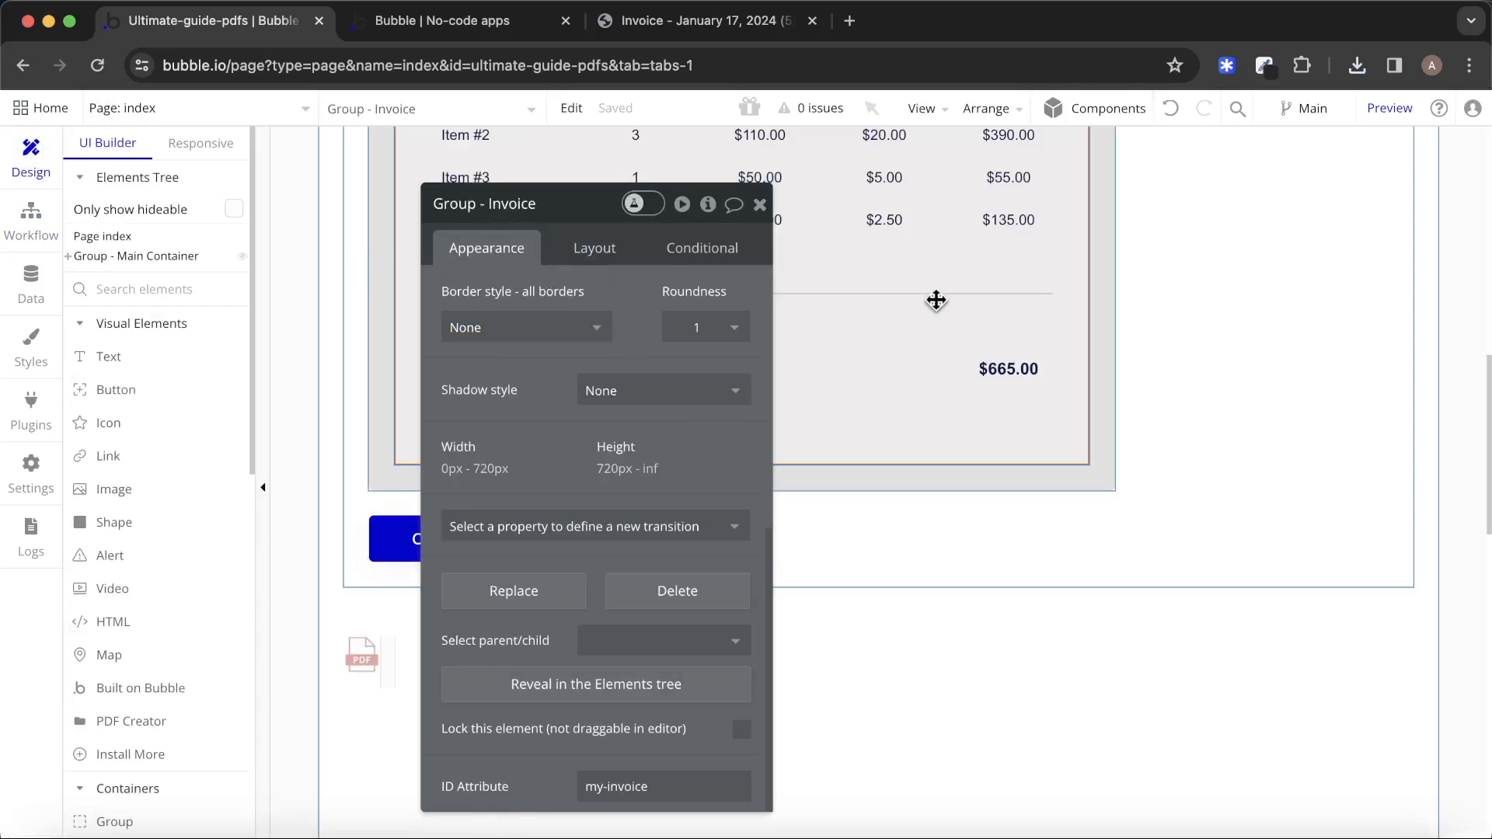
left_click(597, 247)
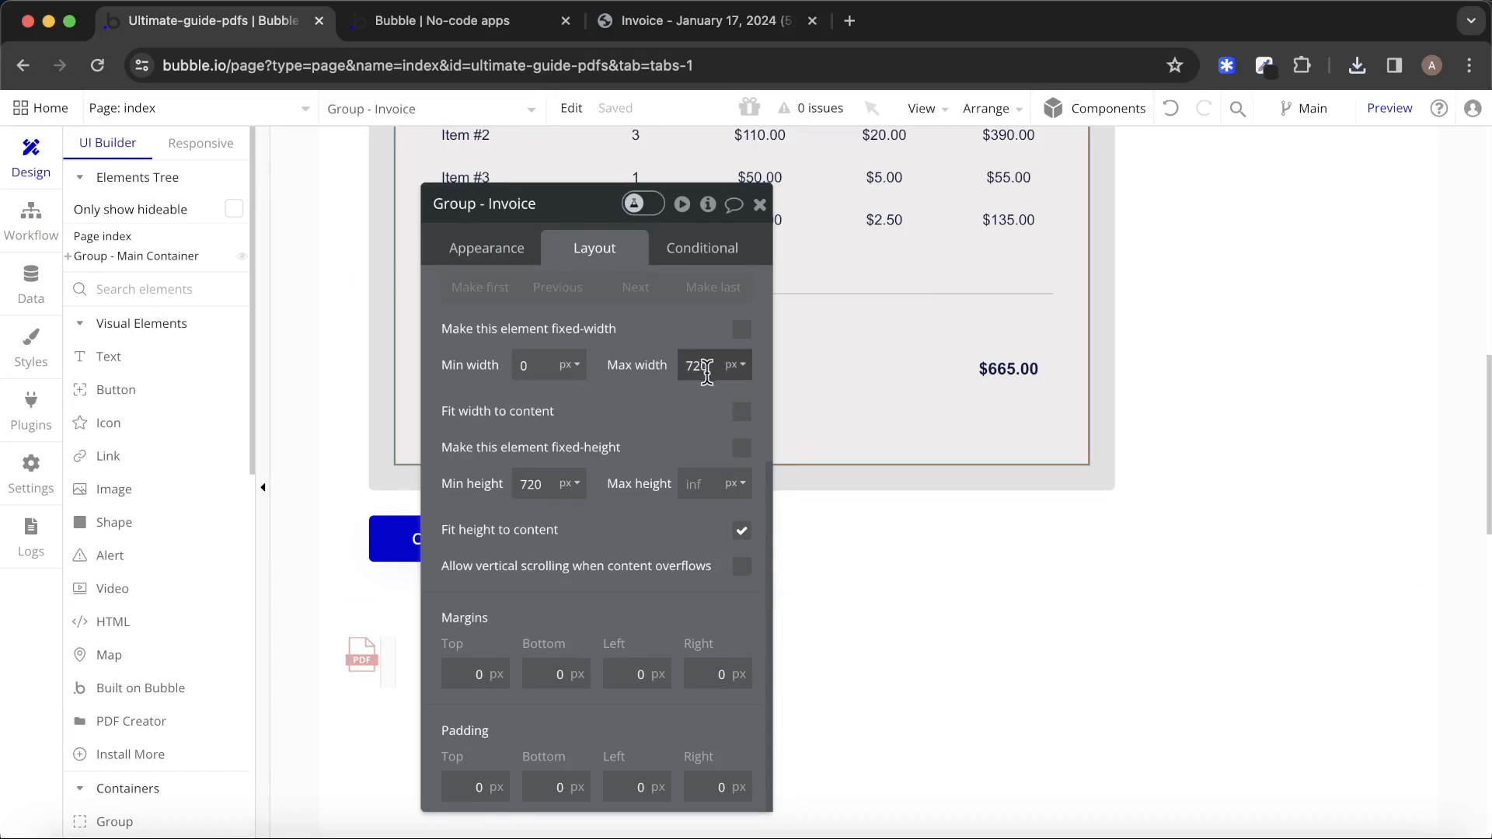
left_click(646, 21)
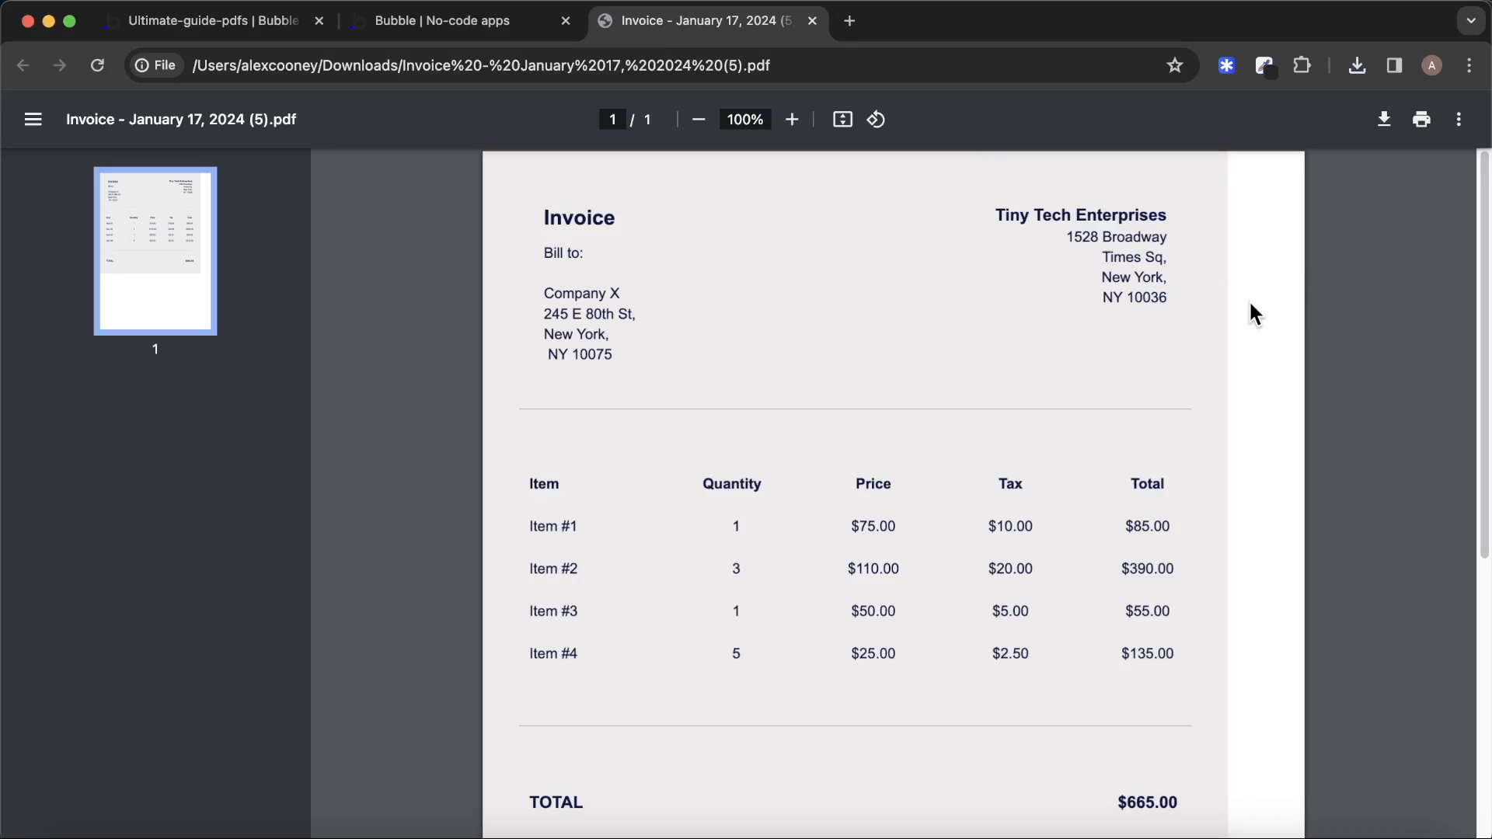
left_click(268, 22)
Set the min width of Group - Invoice to 900 px and clear its max width.
left_click(522, 366)
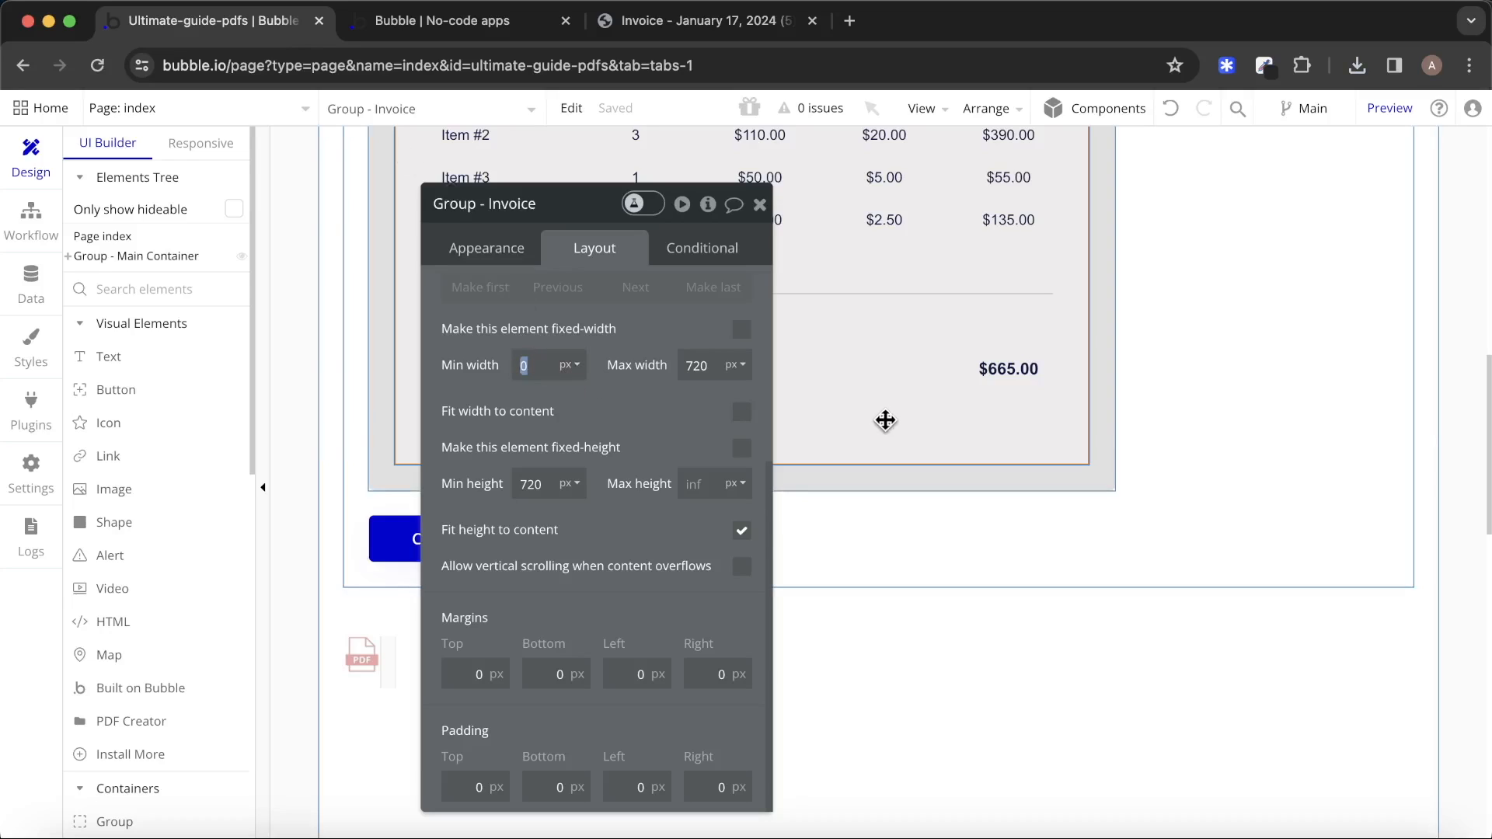
type("900")
key("Tab")
key("BackSpace")
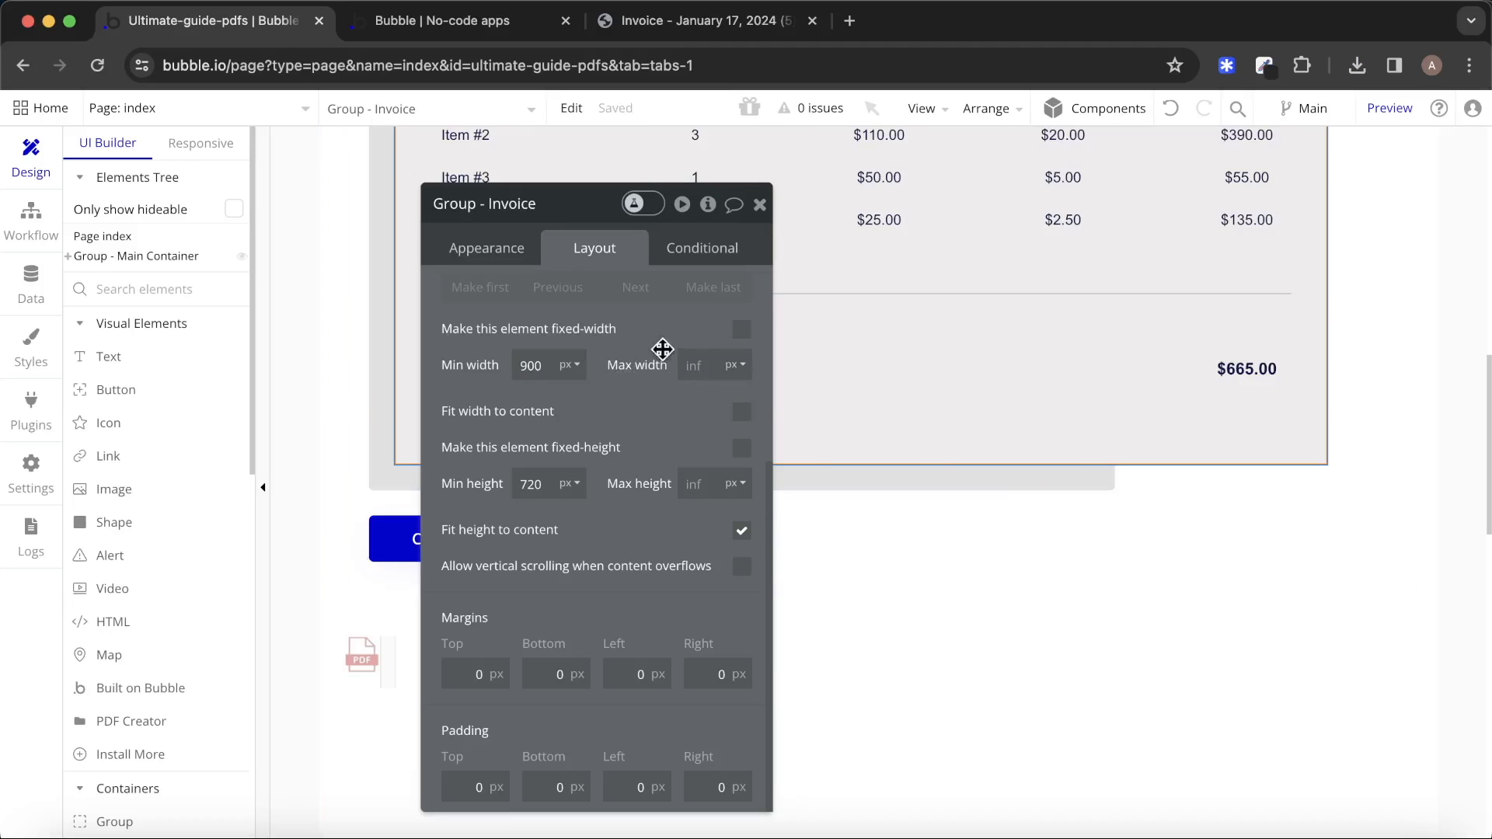
Clear the max width of Group - Invoice Container and close its properties.
left_click(1099, 490)
double_click(710, 365)
key("BackSpace")
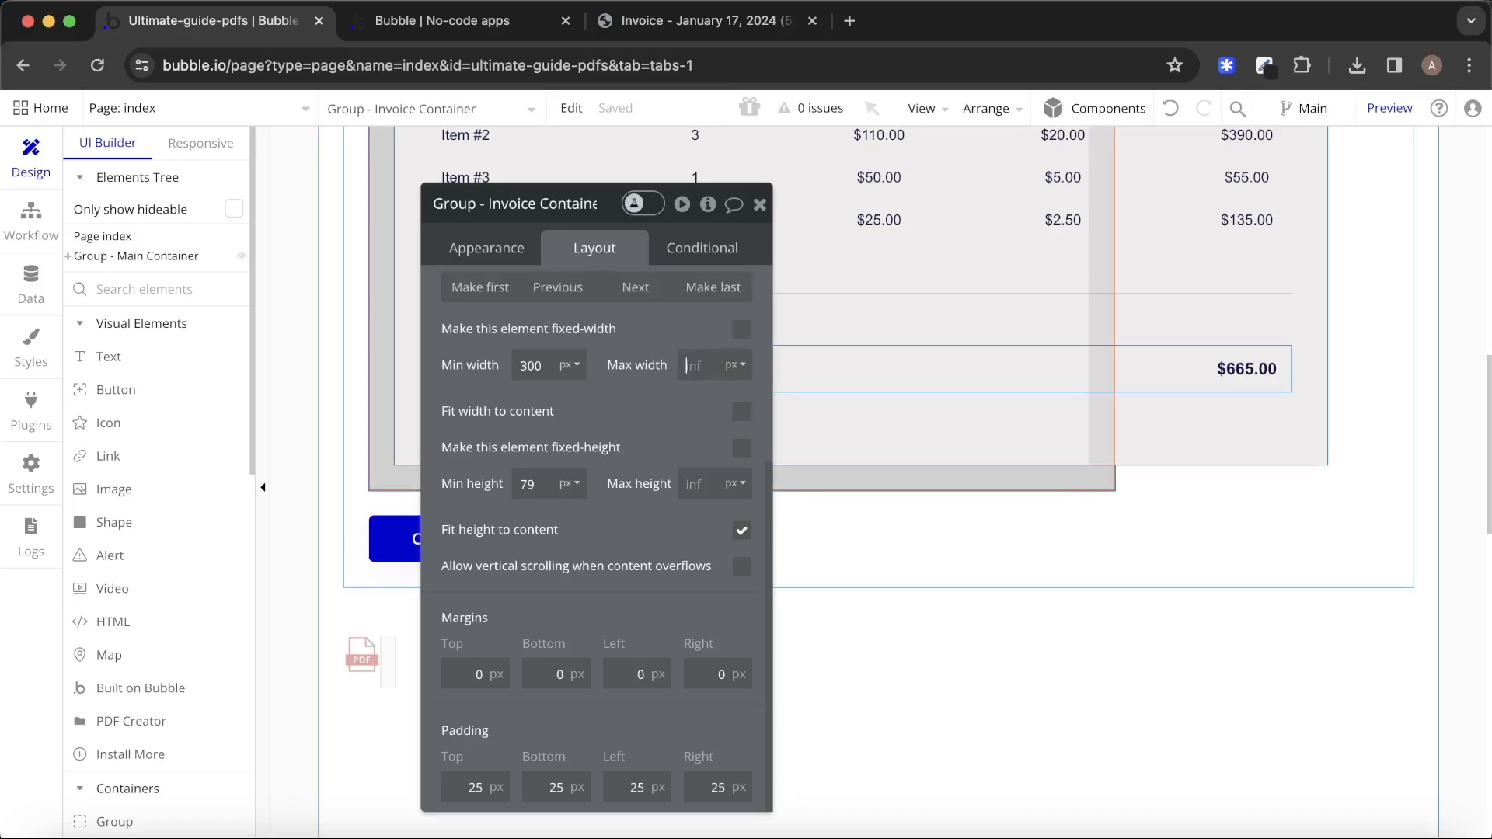
left_click(761, 206)
Generate the widened invoice as a PDF from the refreshed app preview and open the downloaded file.
left_click(446, 20)
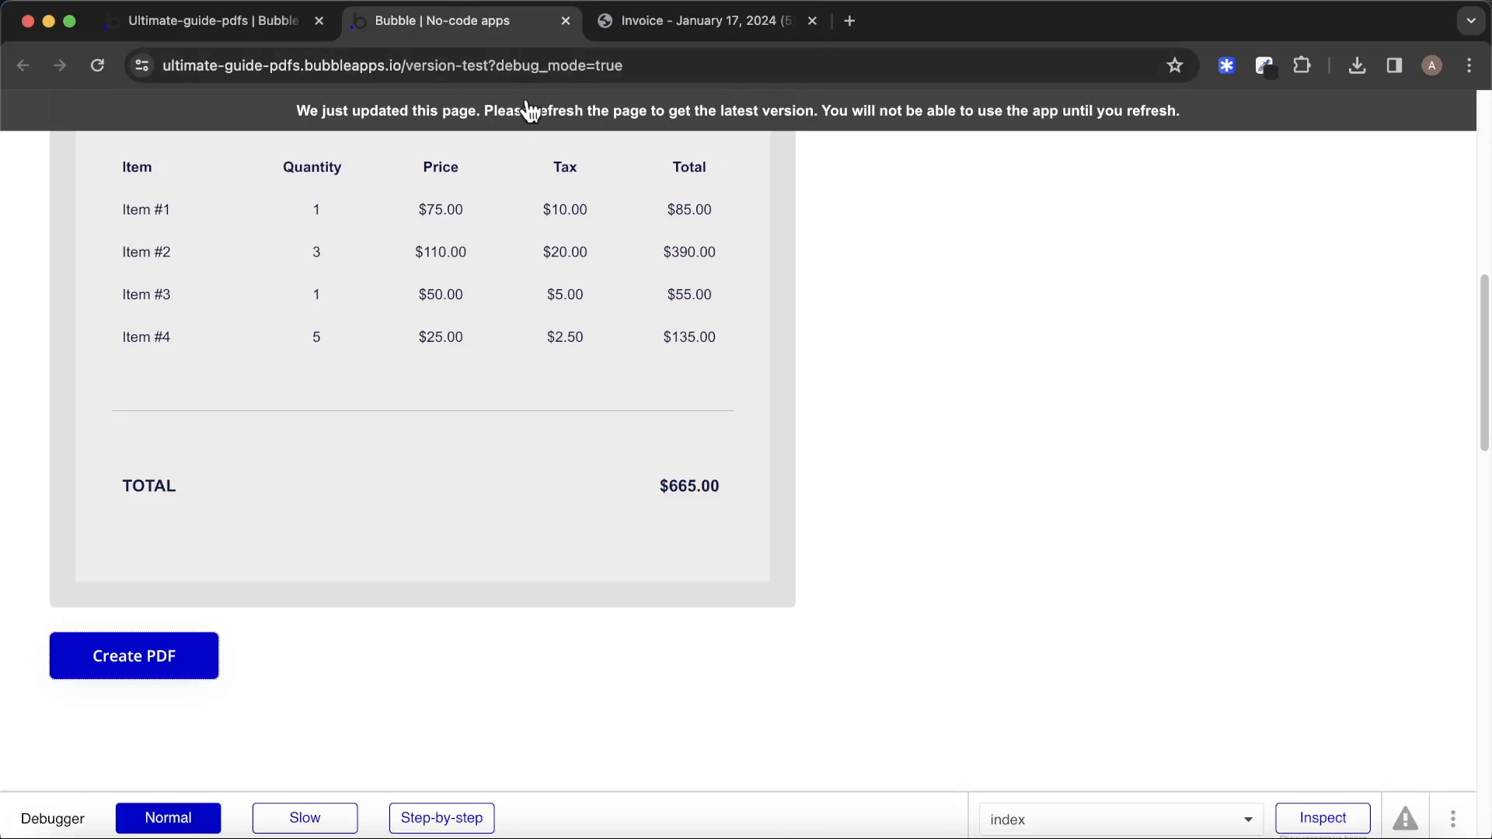
key("super+r")
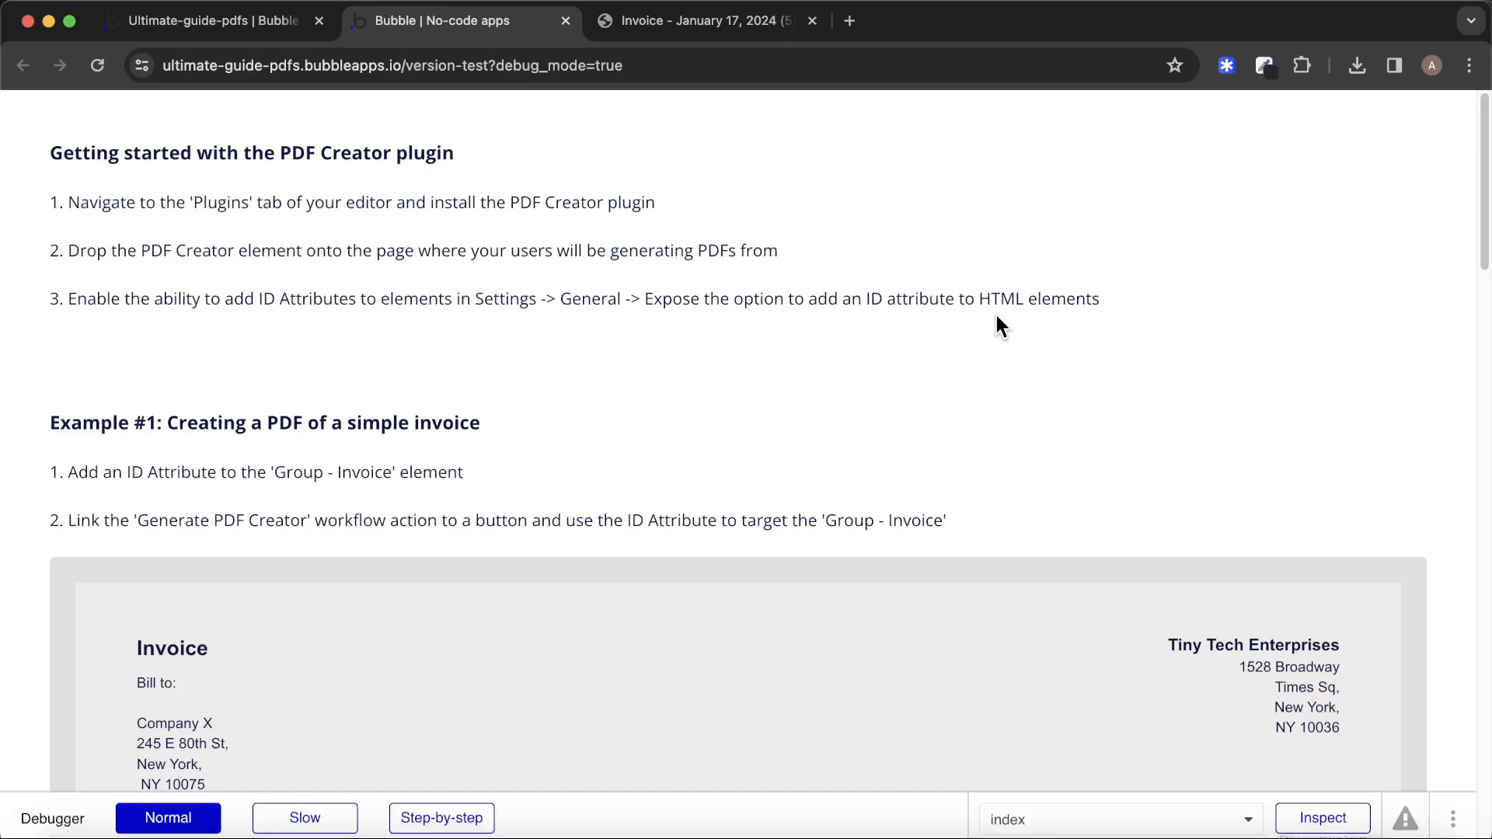
scroll(999, 325, "down", 5)
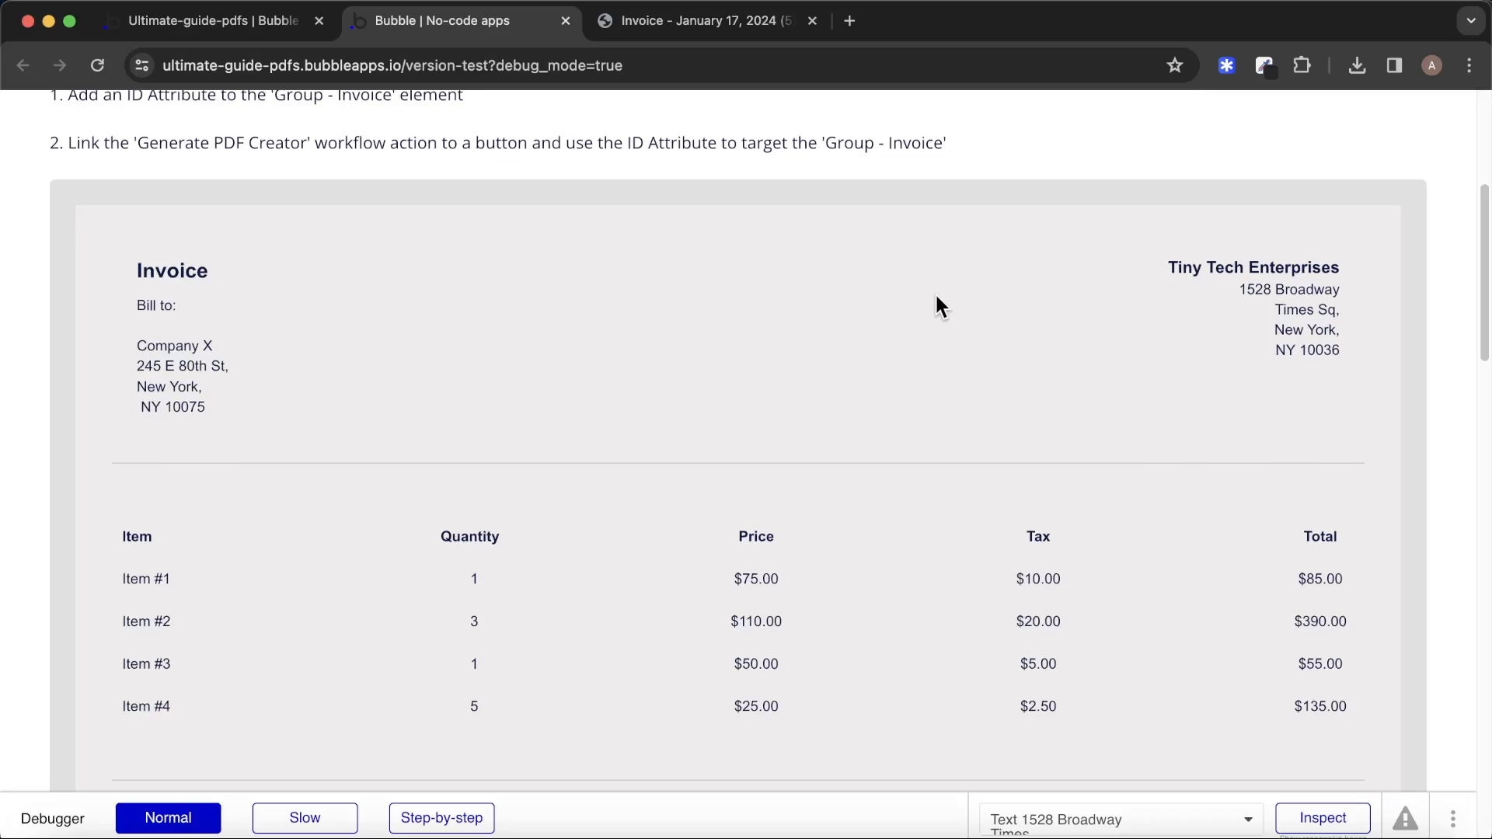
scroll(935, 303, "down", 5)
left_click(167, 633)
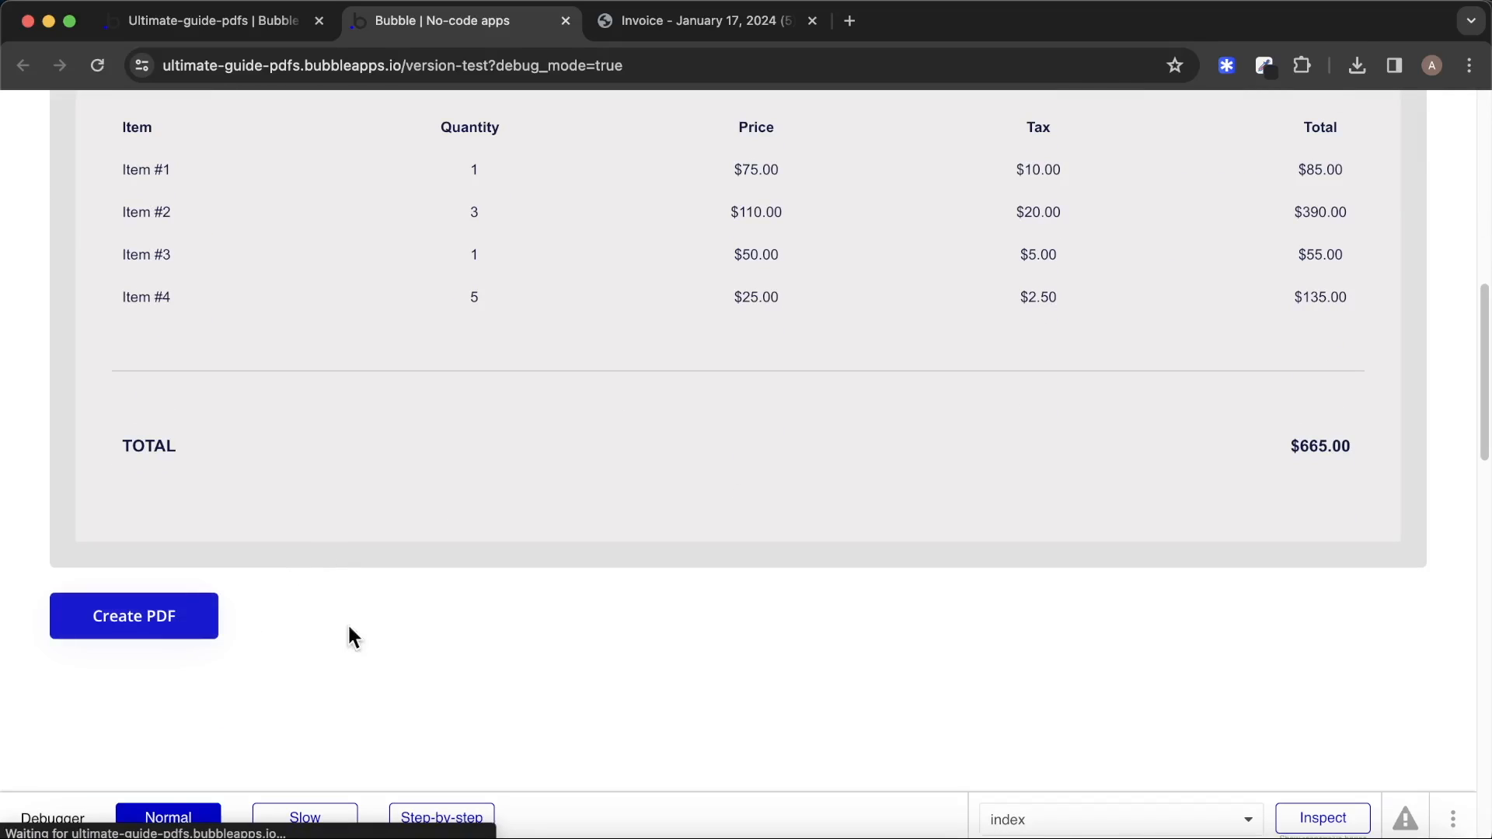
left_click(1172, 100)
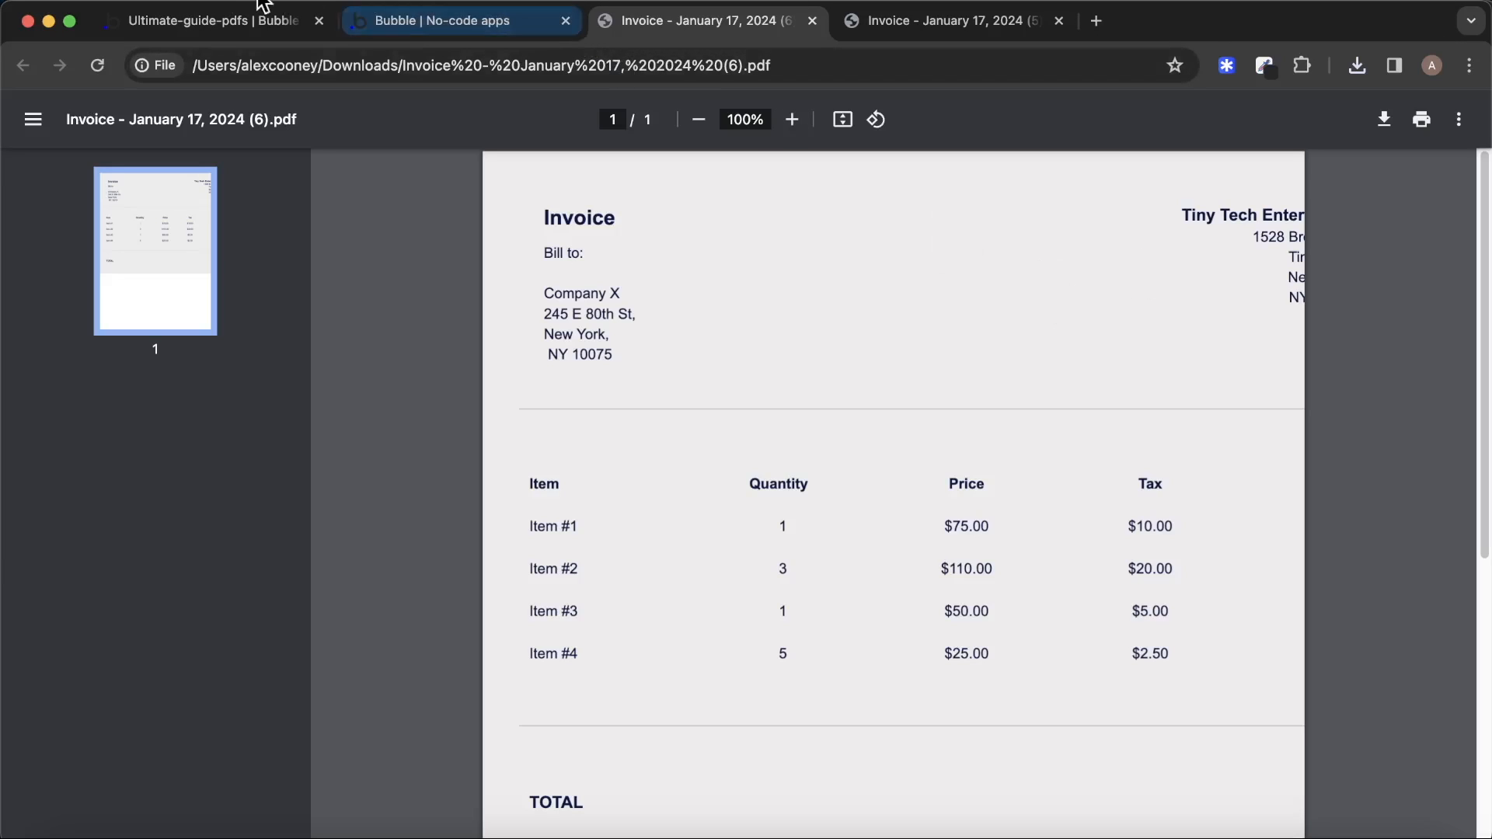
Undo the latest width changes to Group - Invoice Container and Group - Invoice in the Bubble editor.
left_click(178, 23)
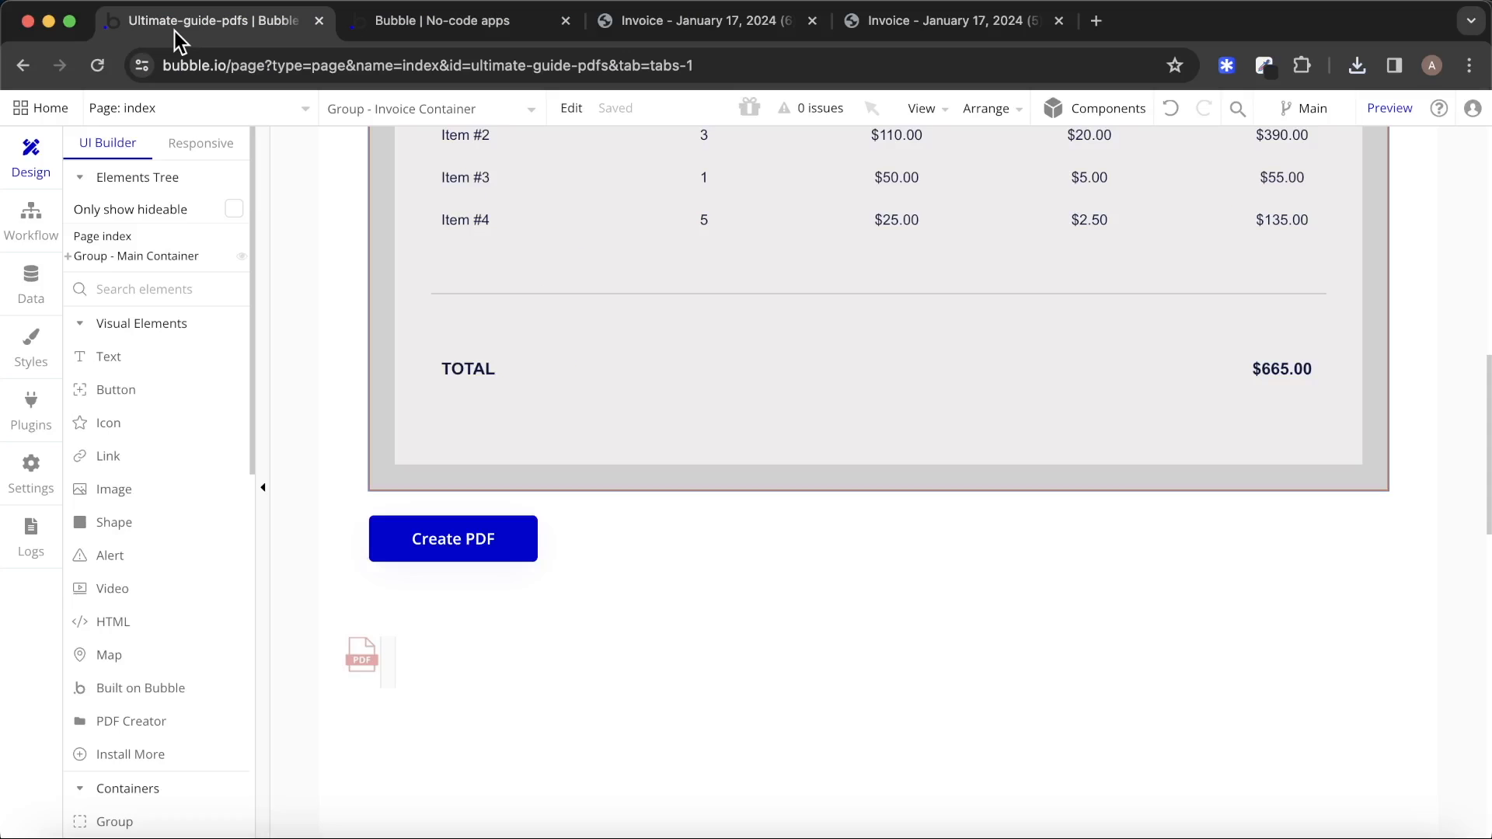
left_click(1171, 109)
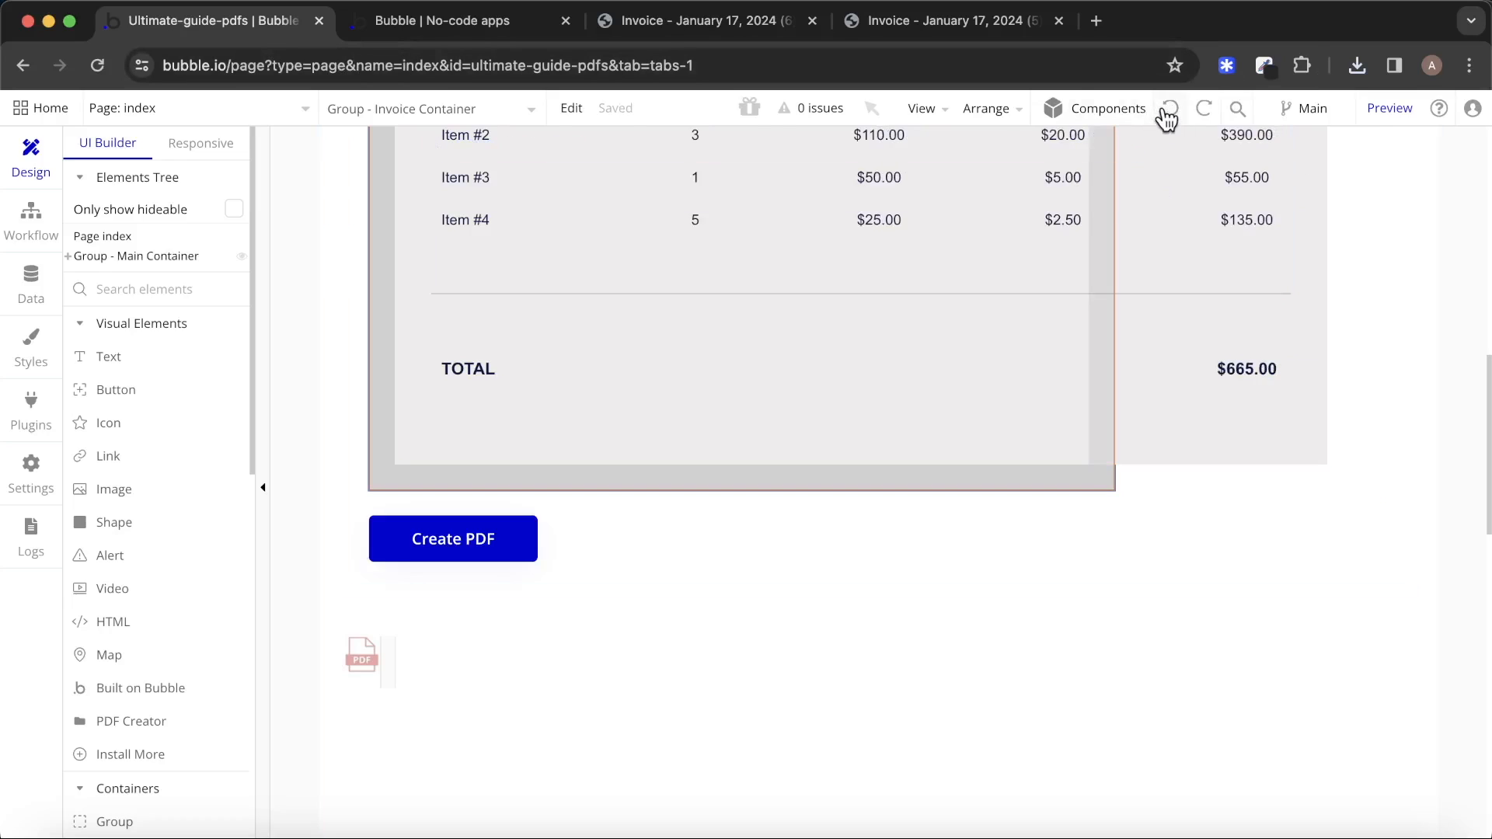
left_click(1171, 110)
Clear the max width of Group - Invoice and close its properties.
double_click(832, 426)
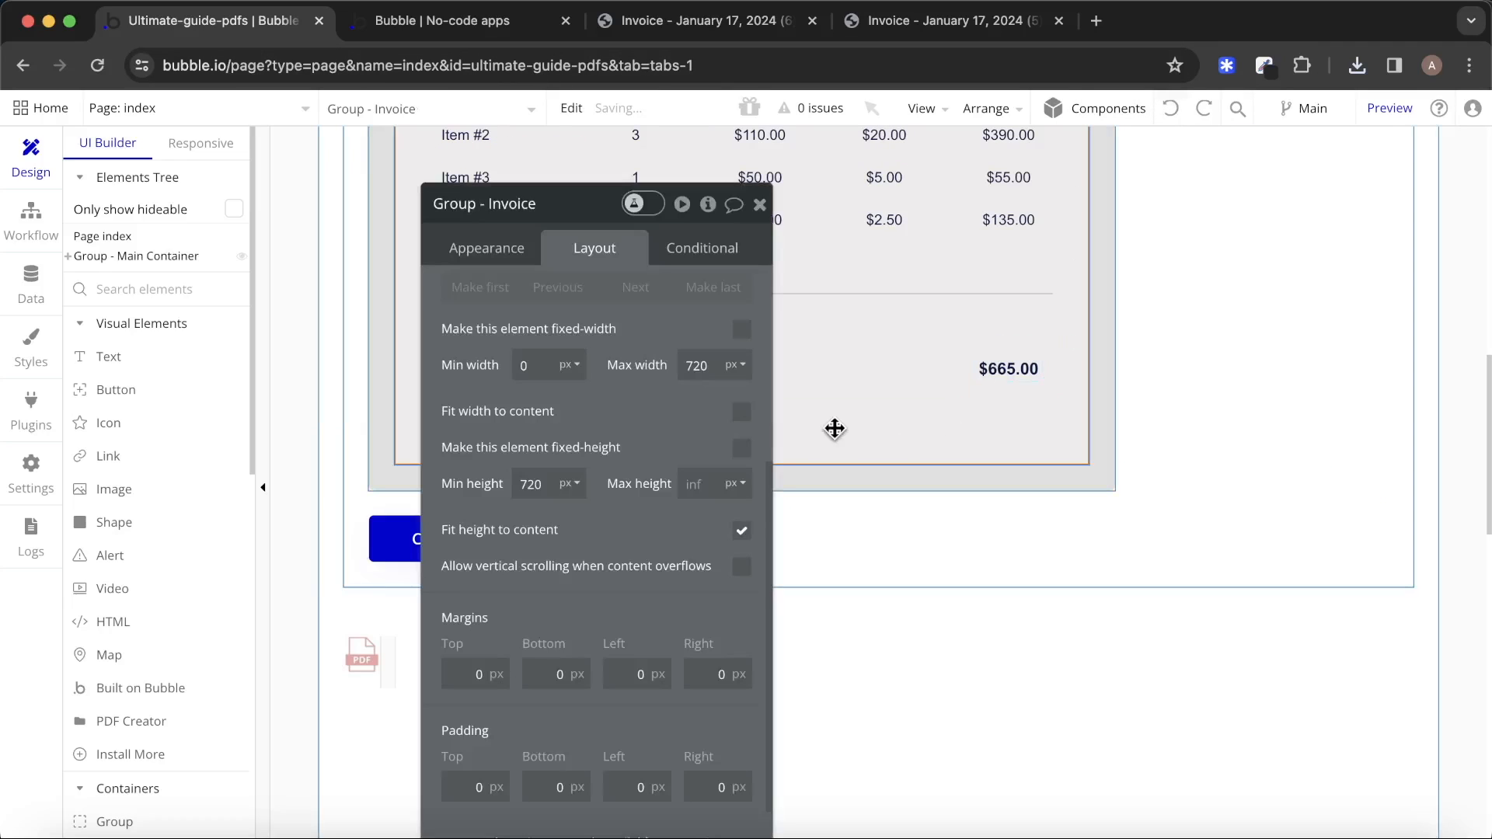
double_click(704, 364)
key("BackSpace")
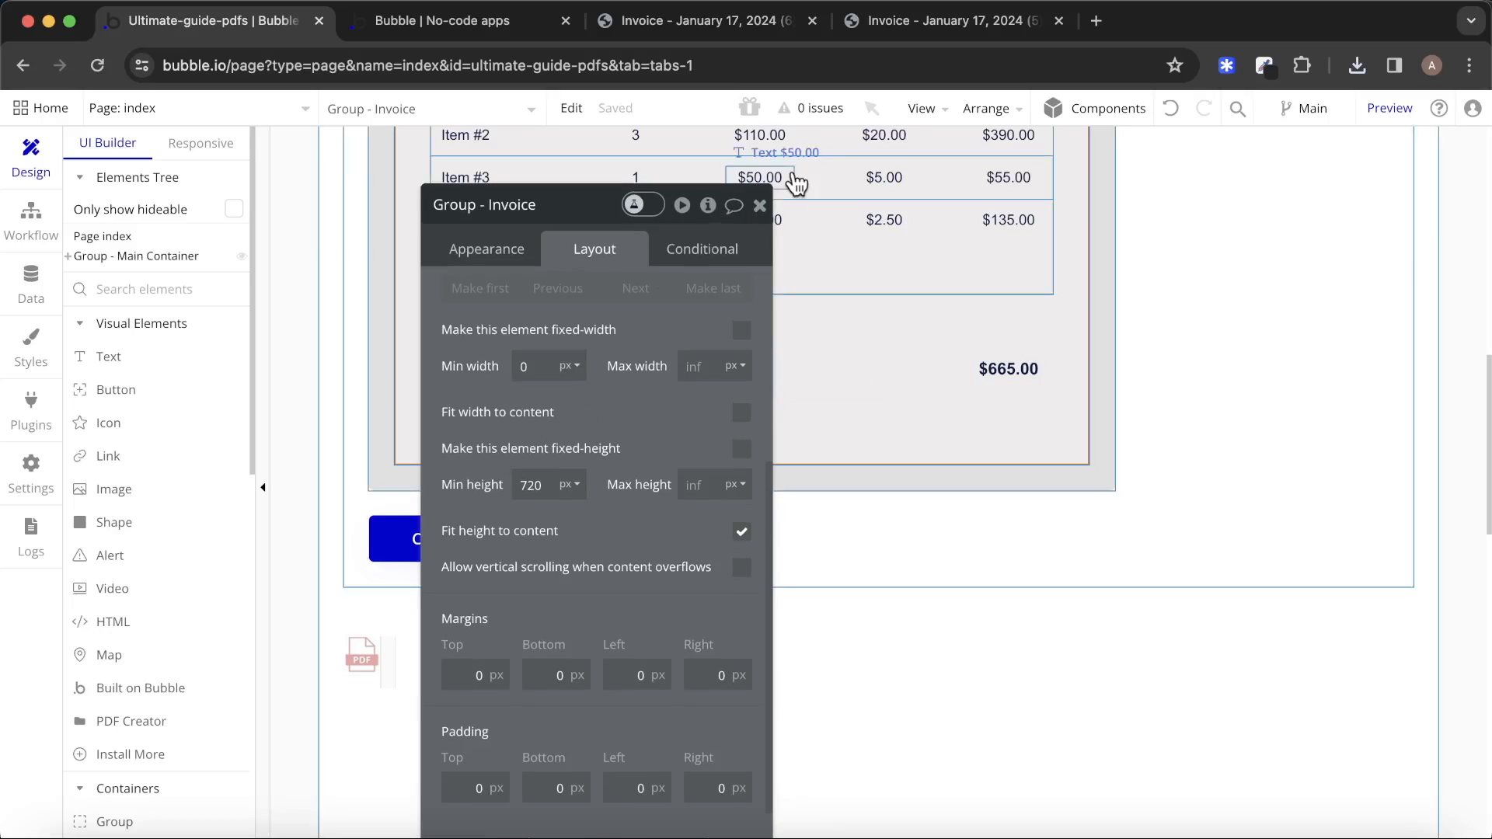
left_click(759, 205)
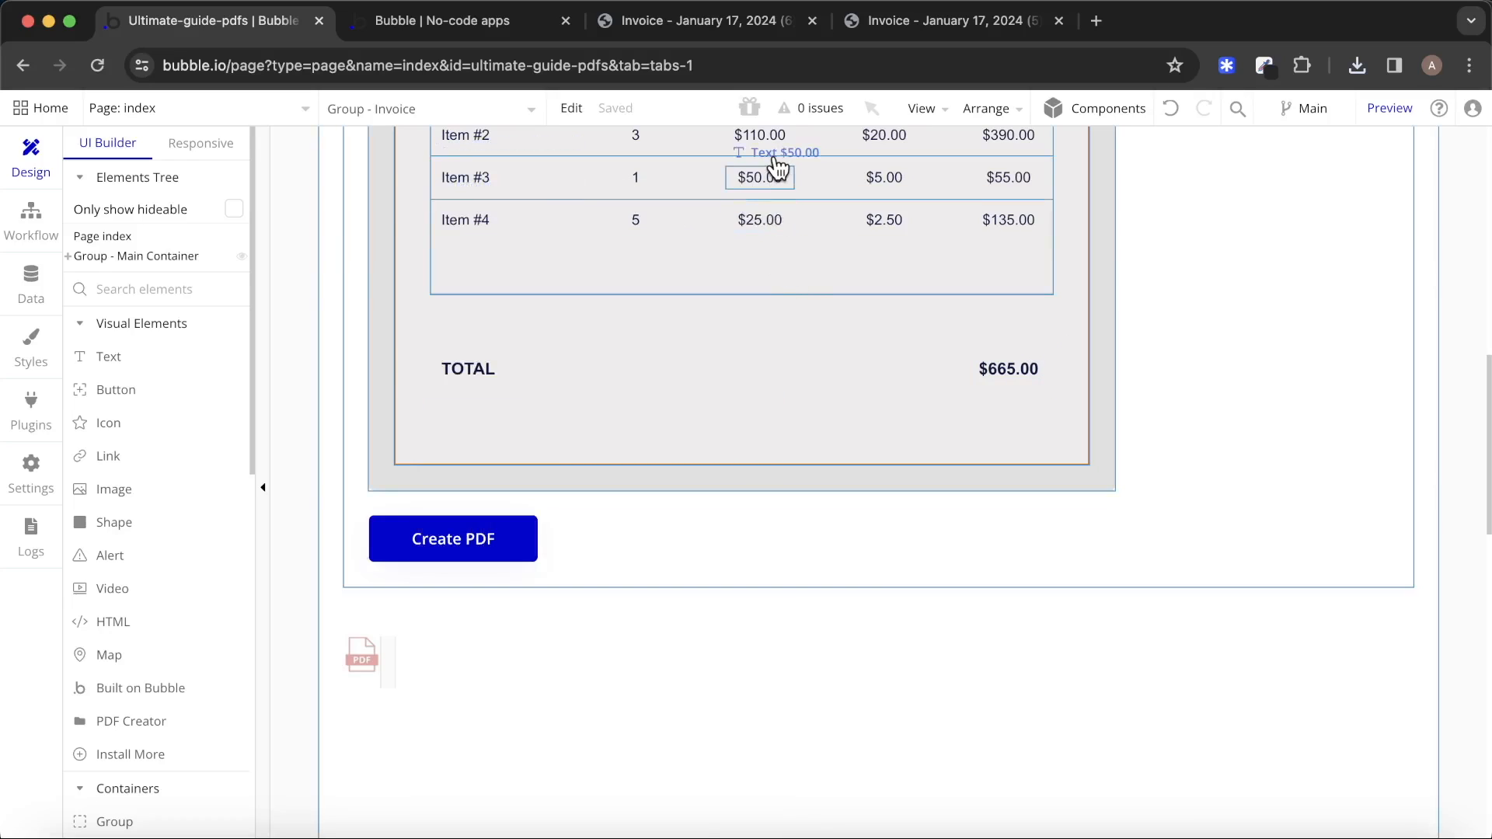
Inspect the app preview with the browser's developer tools and emulate an iPhone SE screen.
left_click(448, 35)
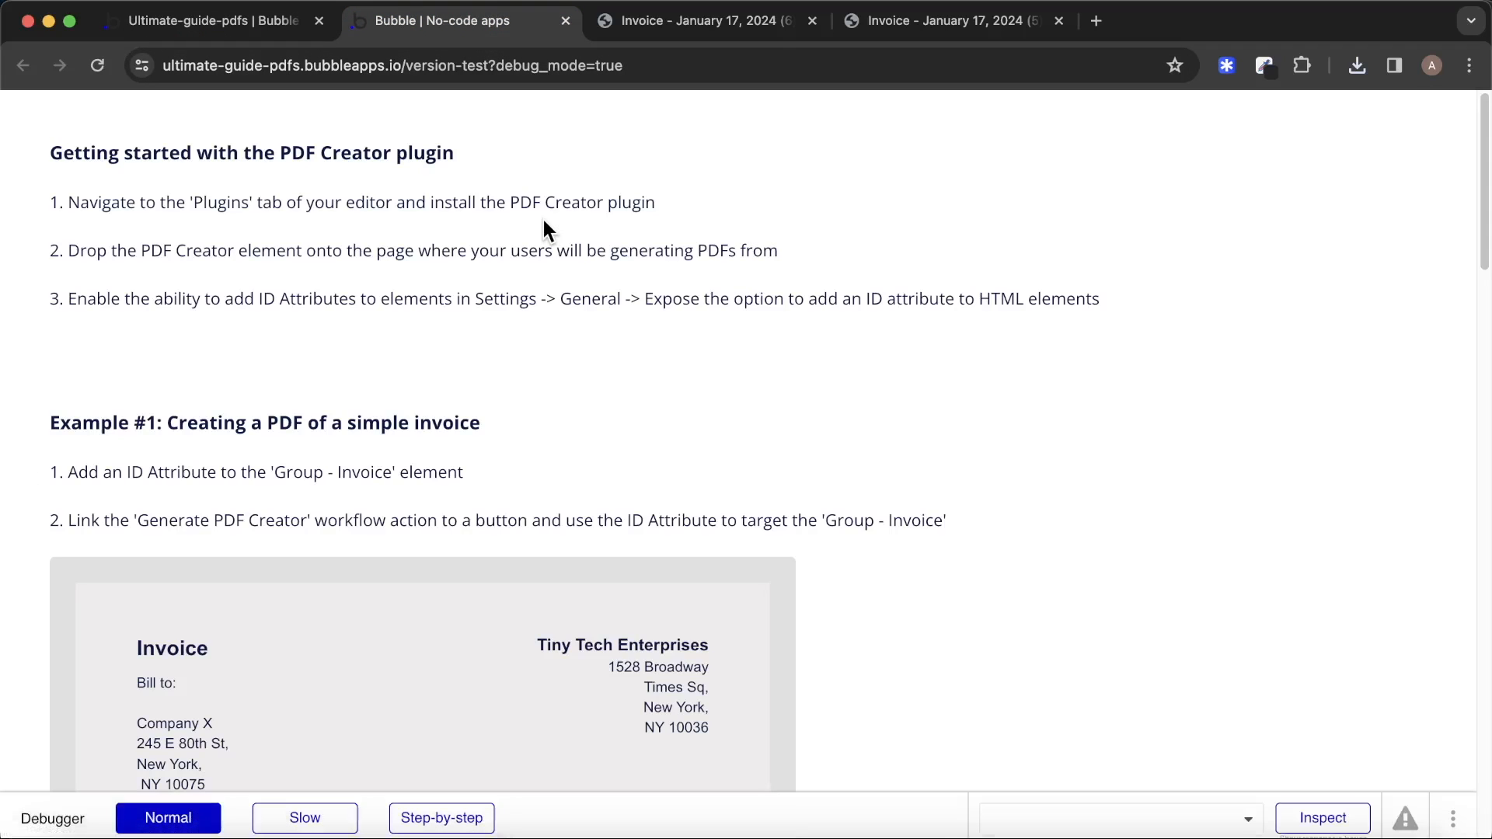
right_click(855, 209)
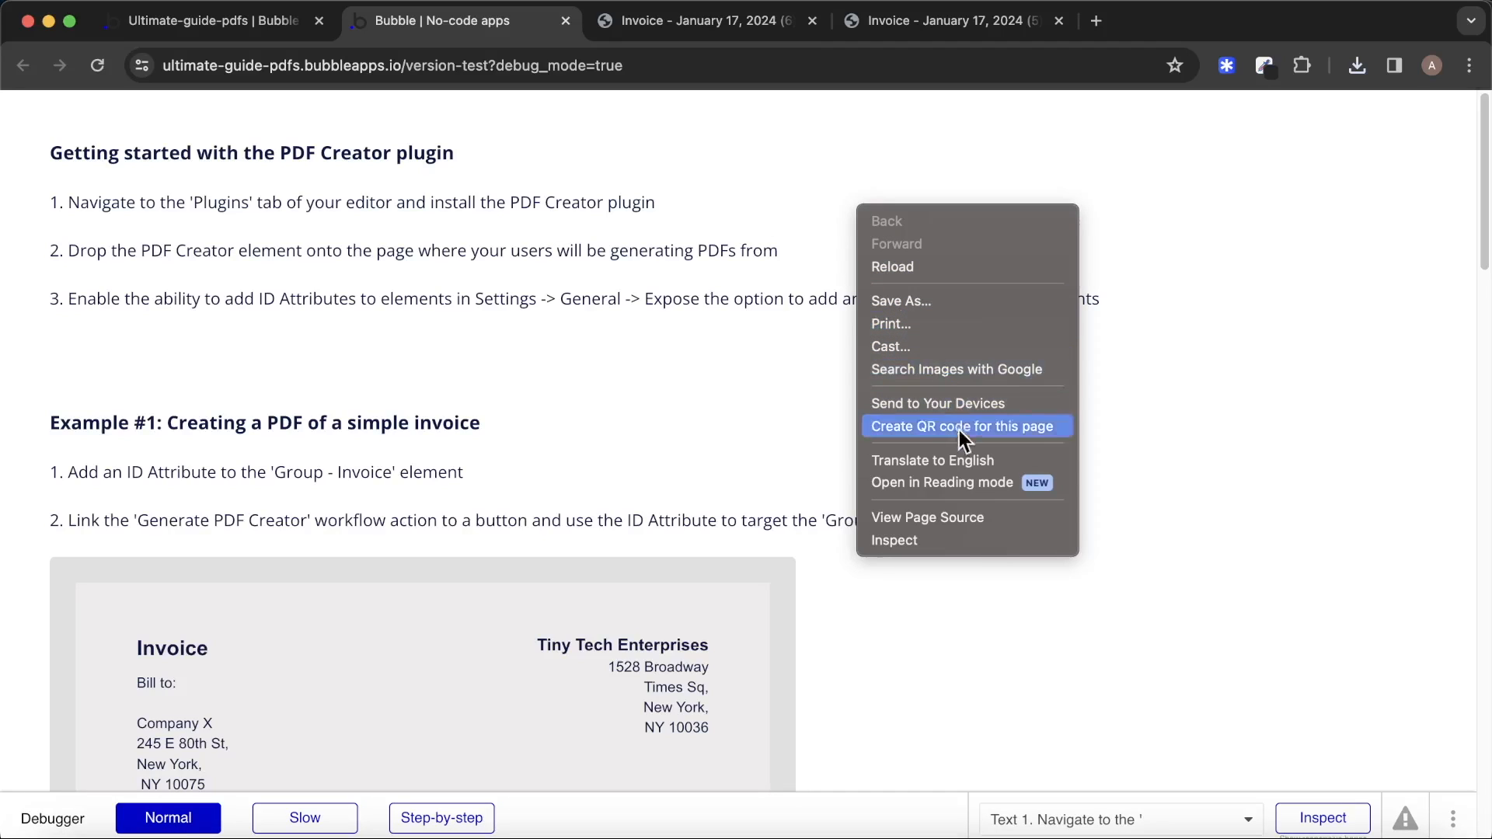
left_click(951, 539)
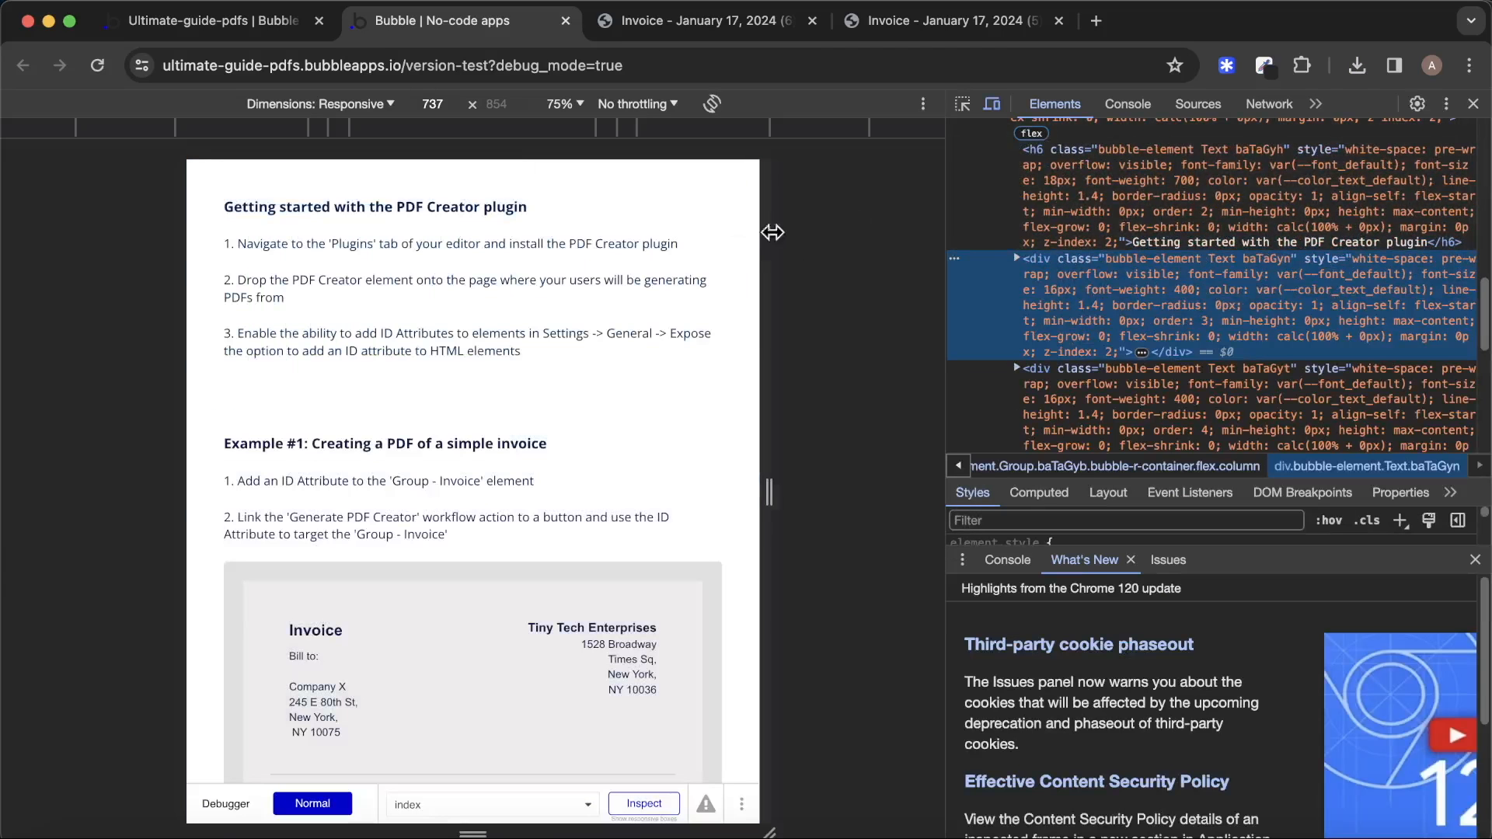
left_click(391, 105)
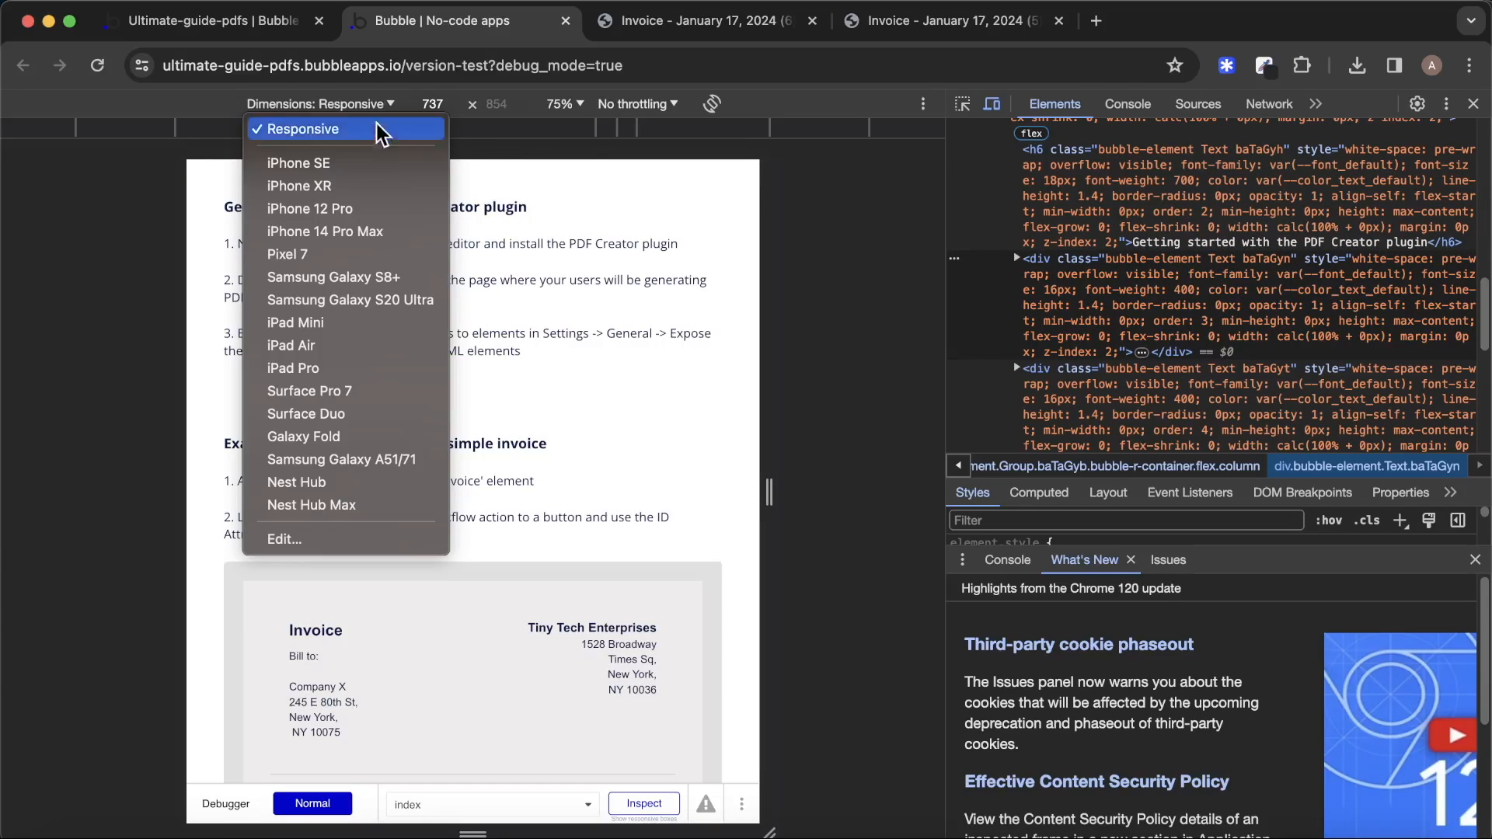
left_click(366, 156)
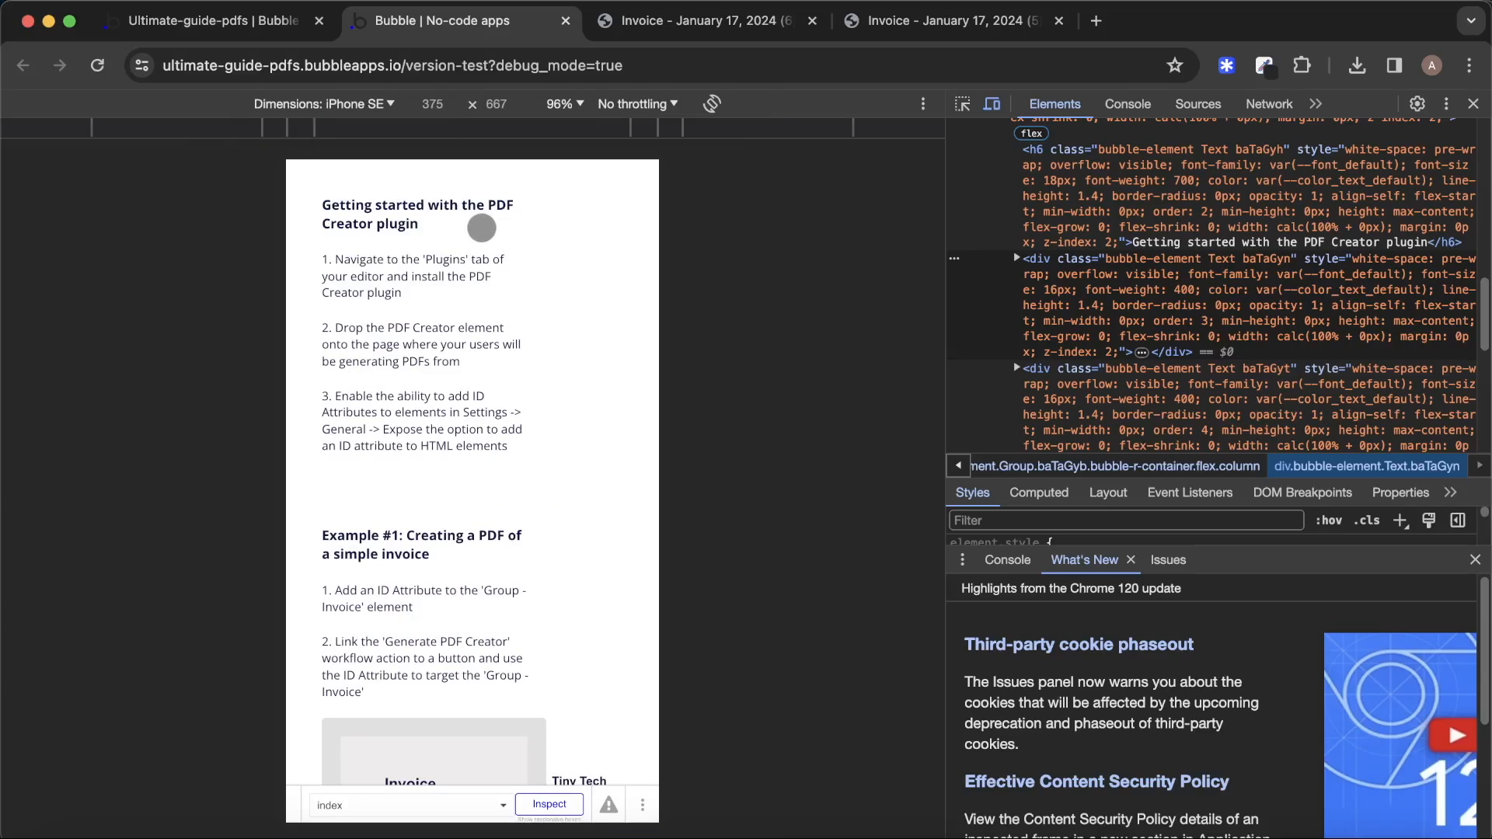
Generate the invoice PDF from the emulated iPhone SE preview and open the downloaded file.
scroll(481, 228, "down", 6)
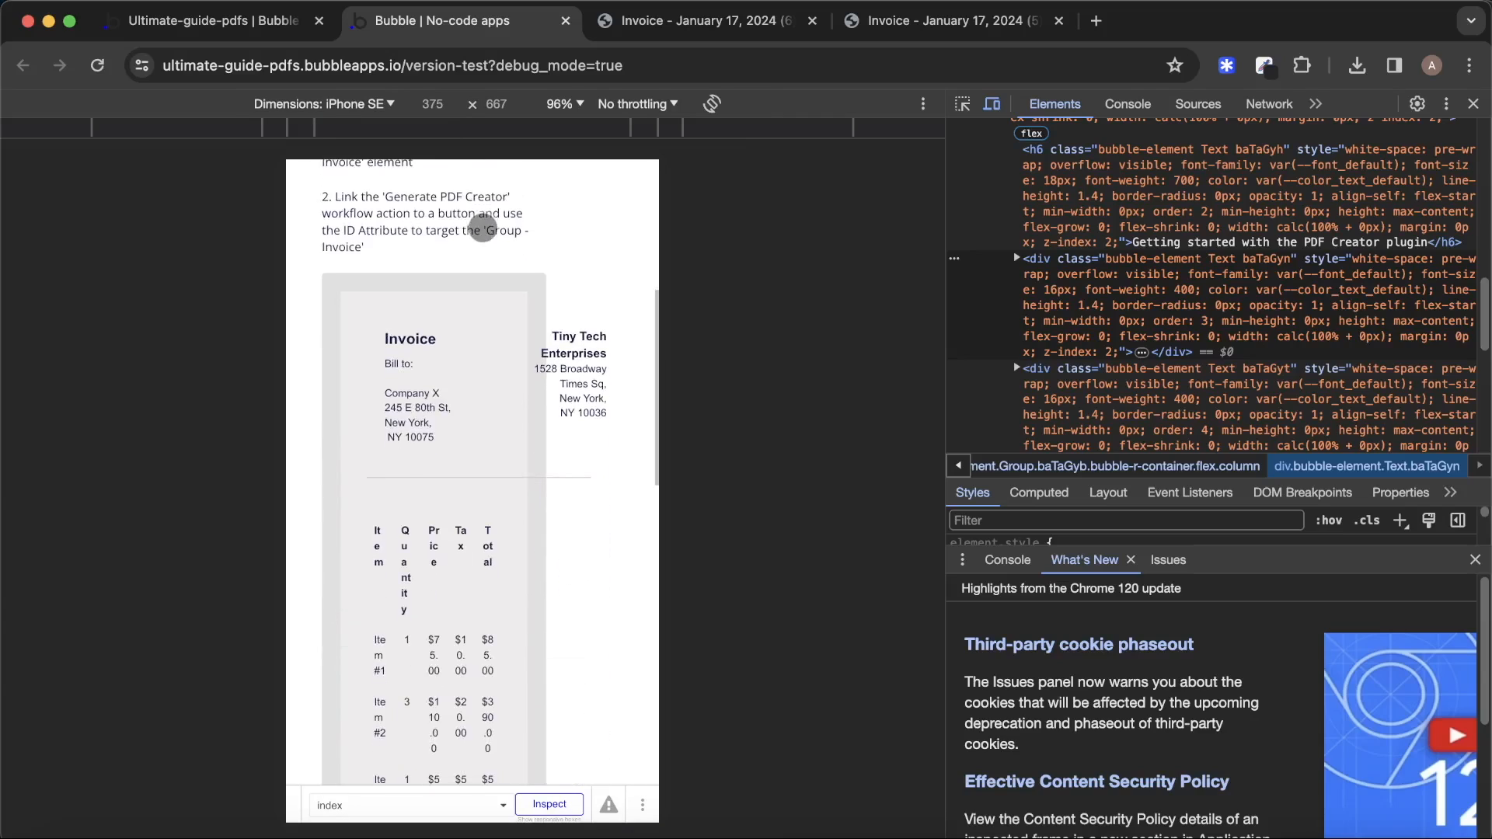
scroll(483, 228, "down", 2)
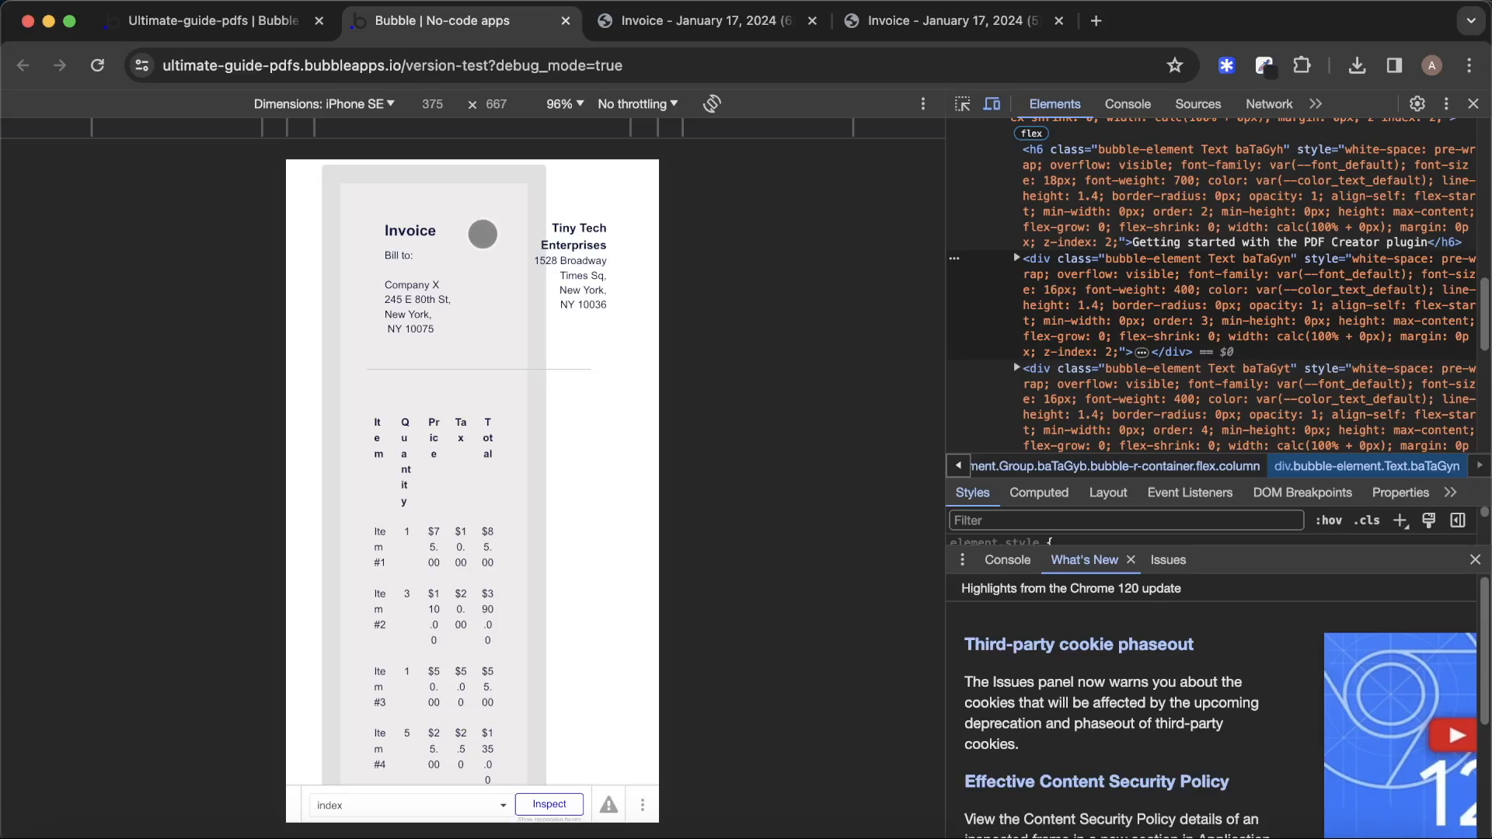
scroll(483, 234, "down", 1)
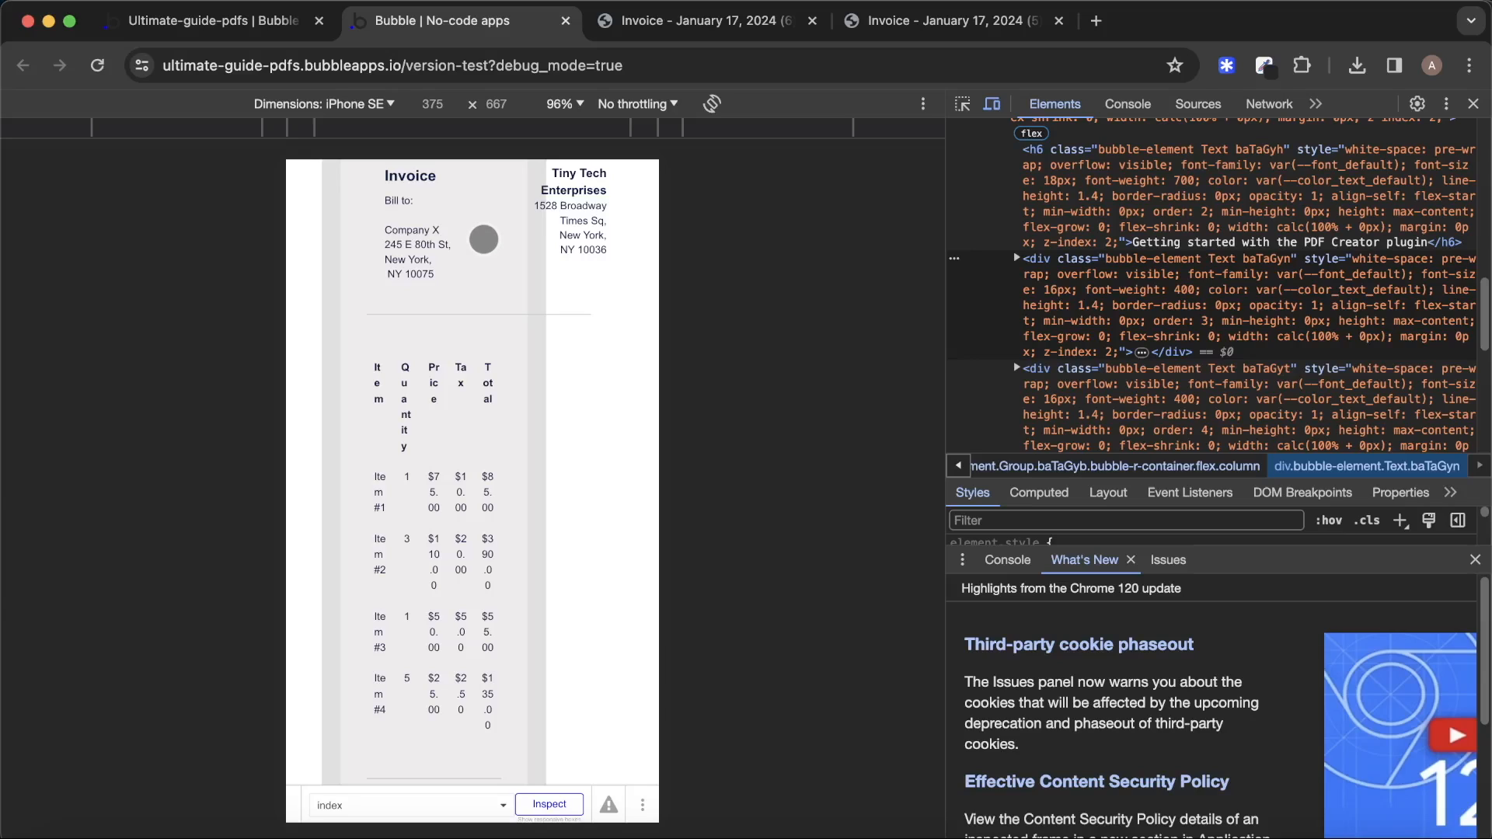
scroll(483, 239, "down", 3)
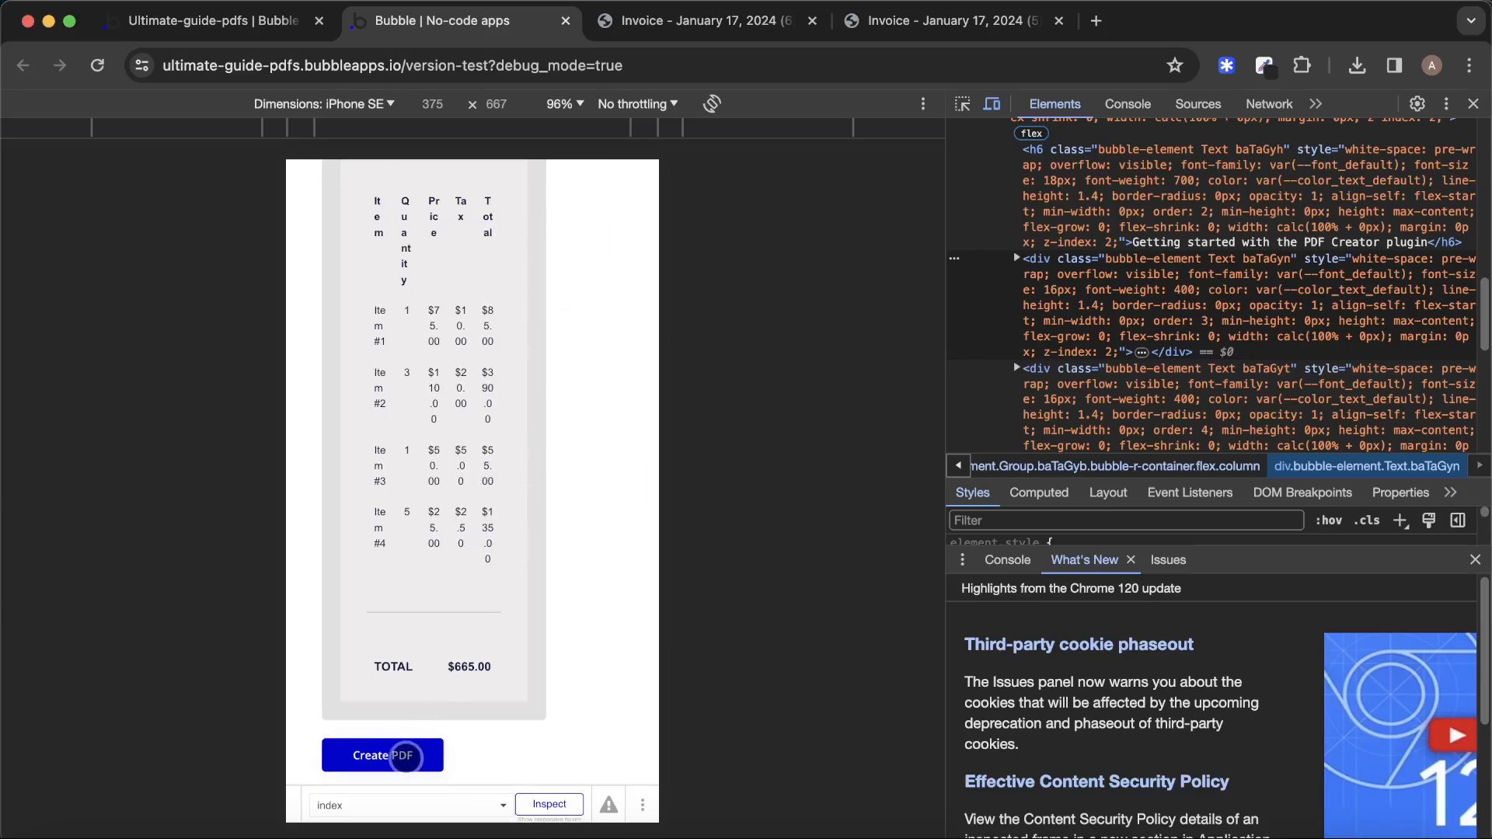
left_click(404, 756)
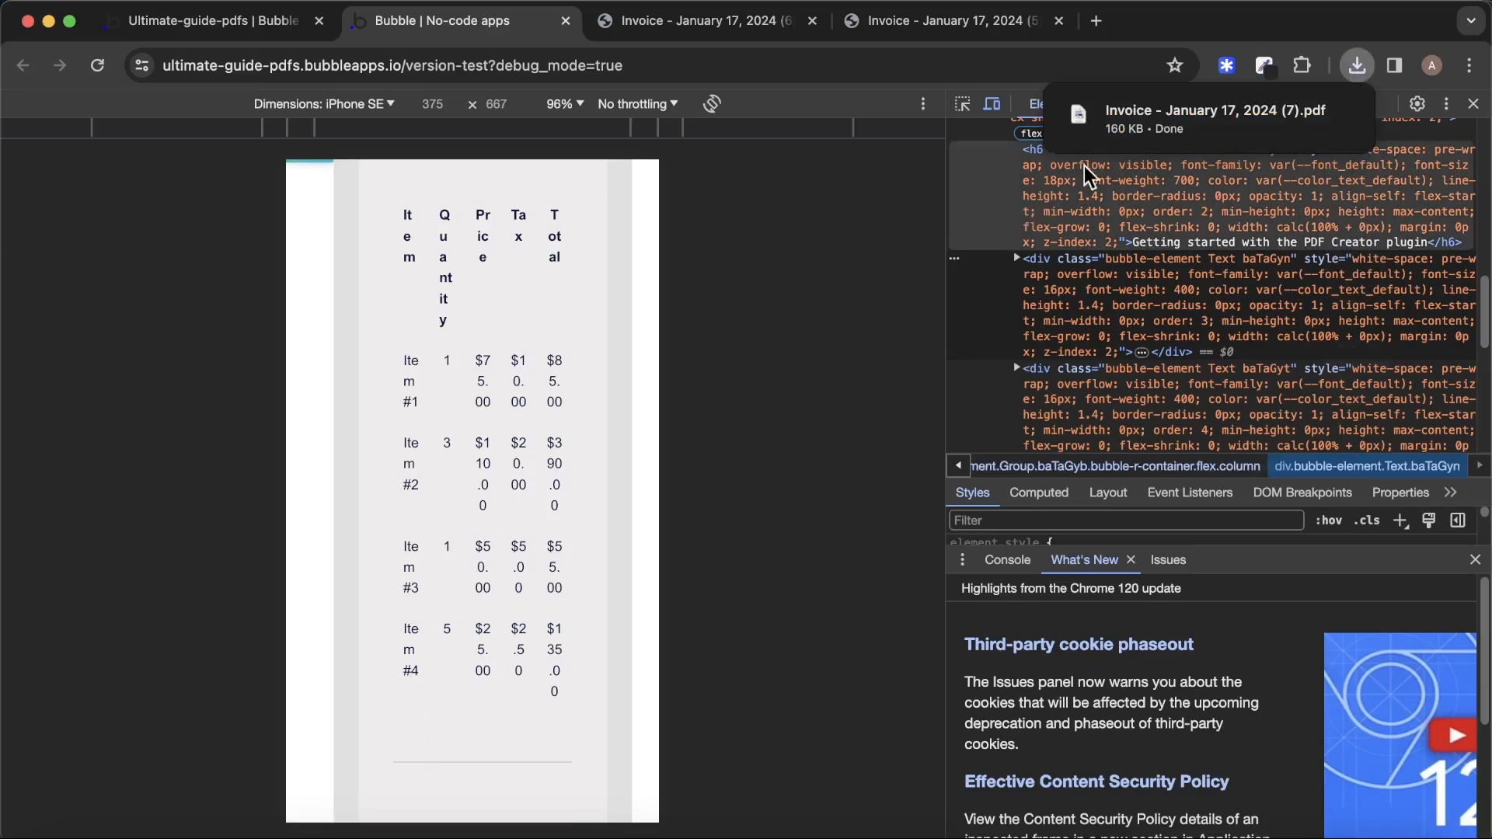
left_click(1112, 118)
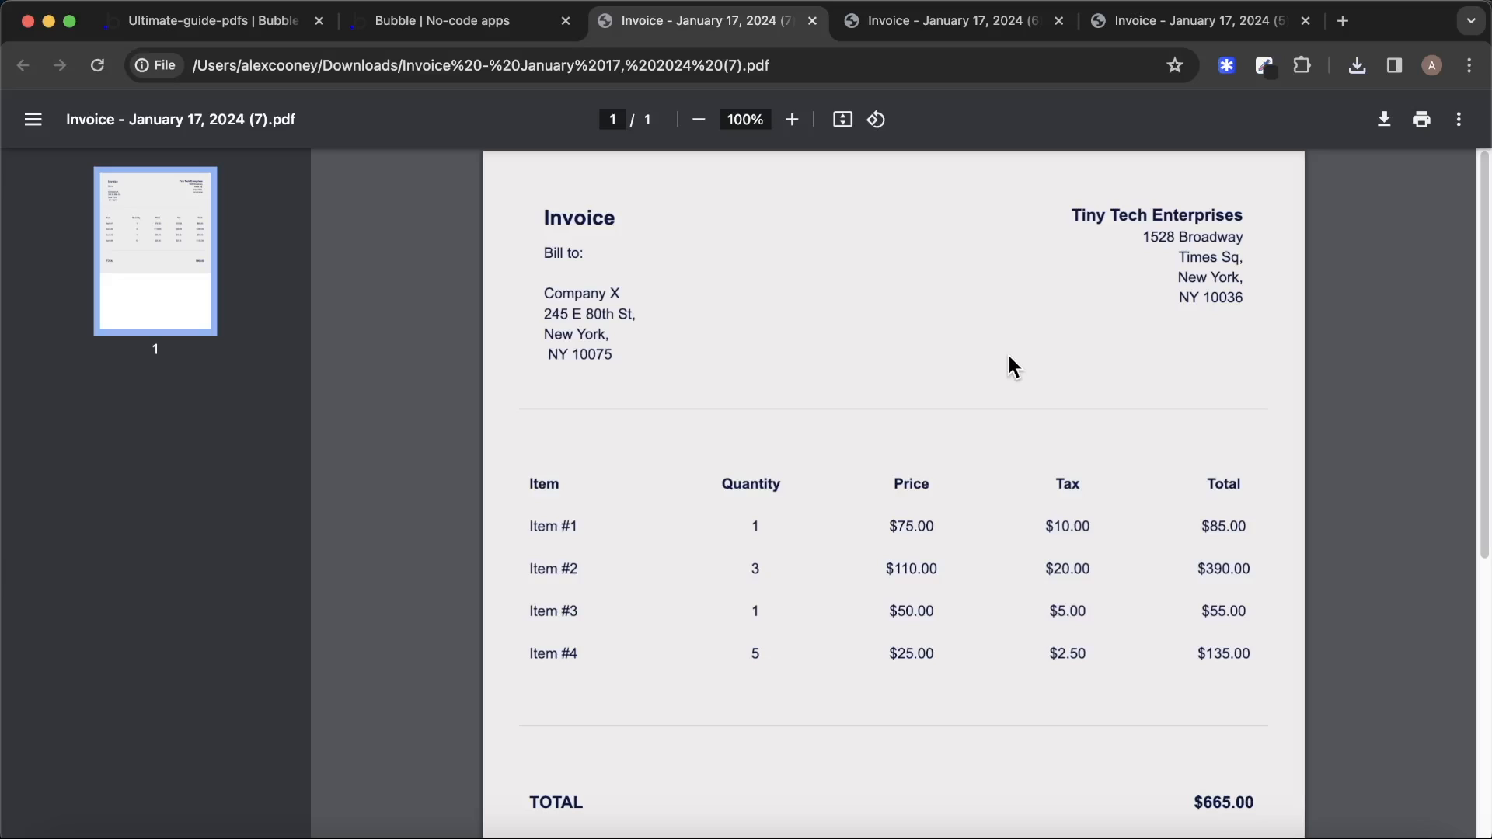
Compare the layout properties of Group - Invoice in the Bubble editor with the PDF generated from the mobile preview.
left_click(230, 28)
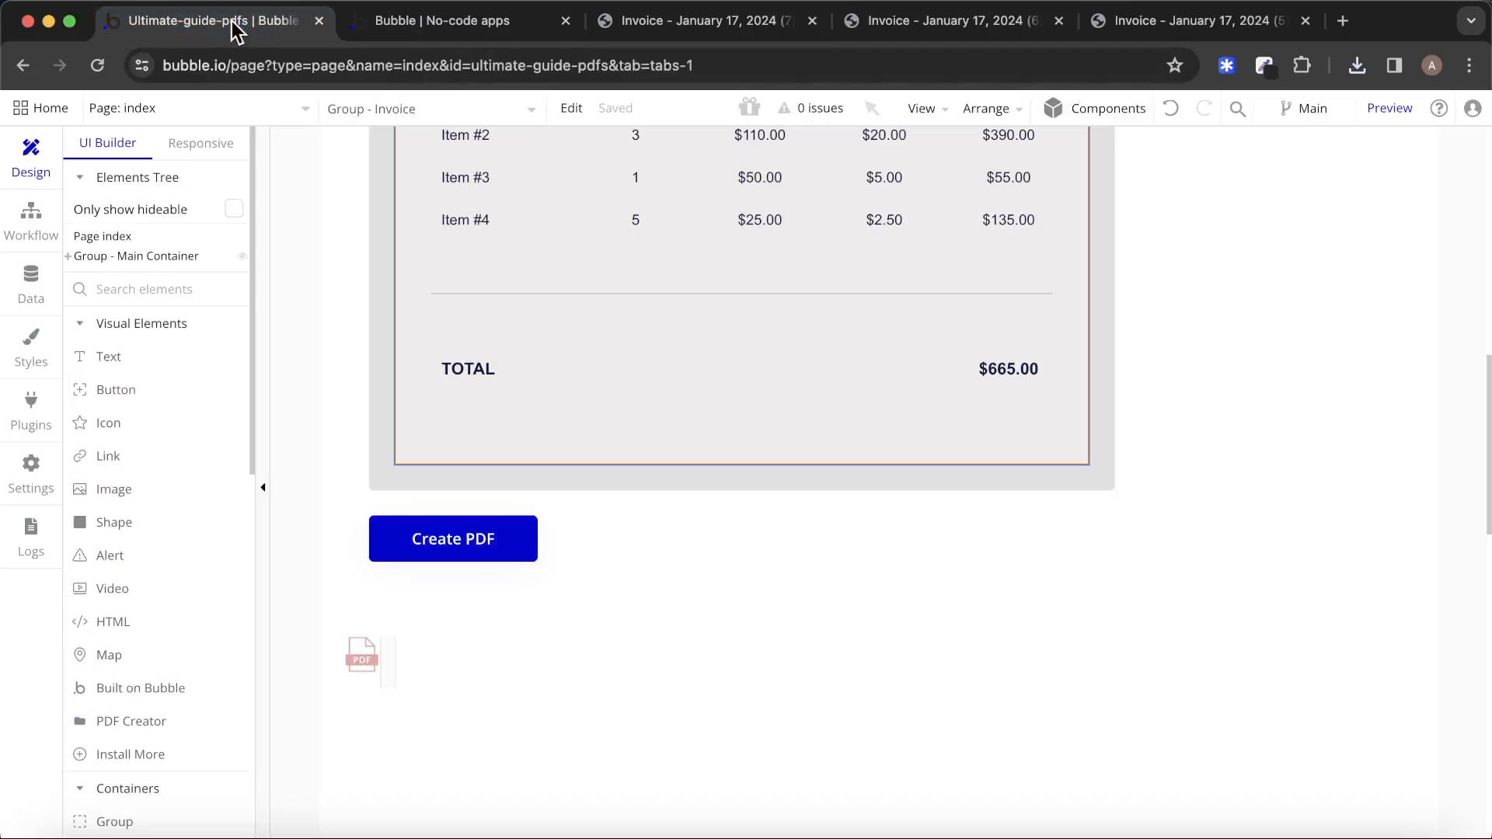
double_click(691, 395)
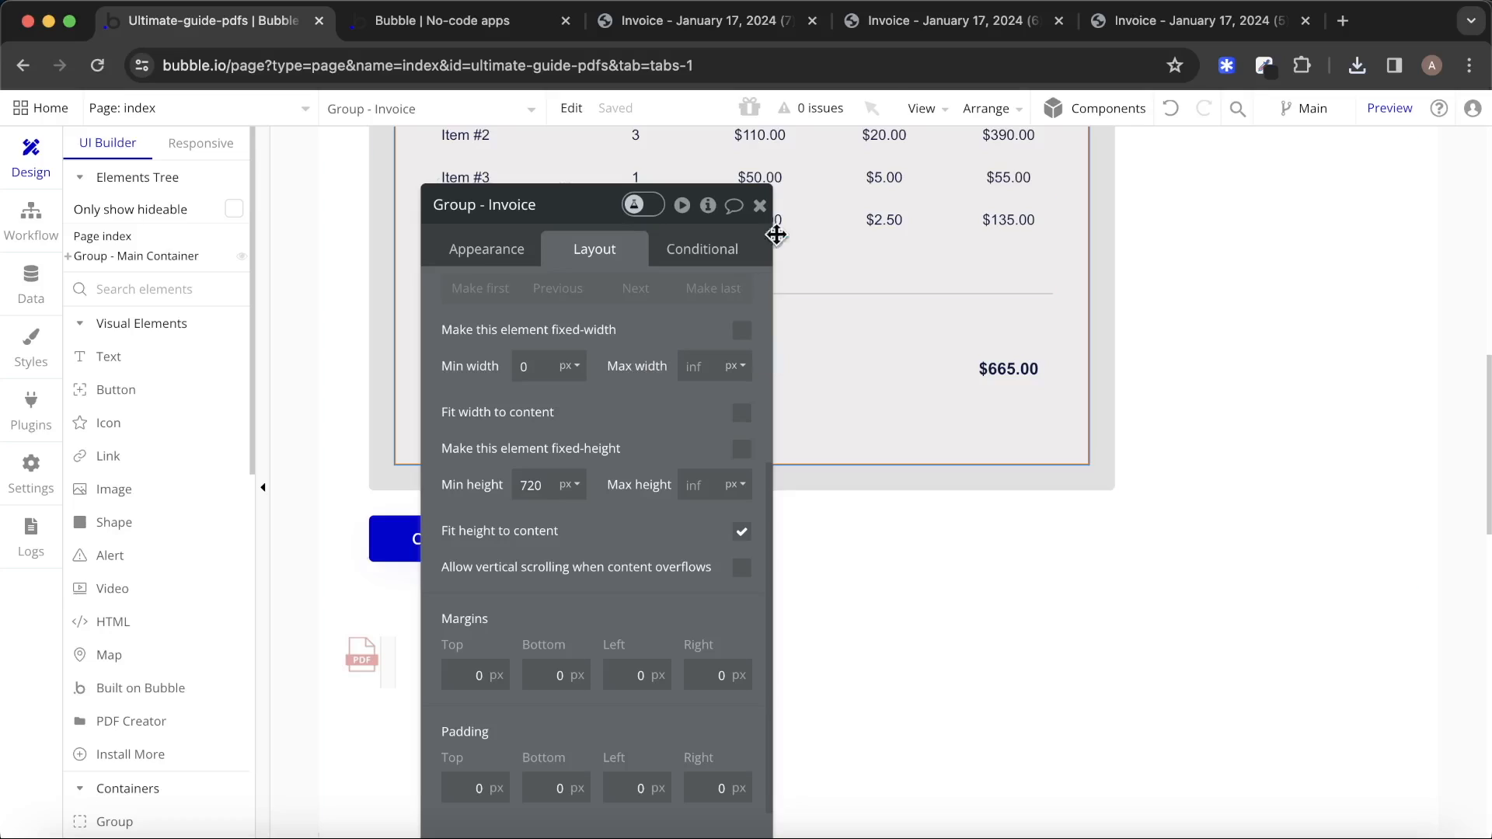
left_click(737, 21)
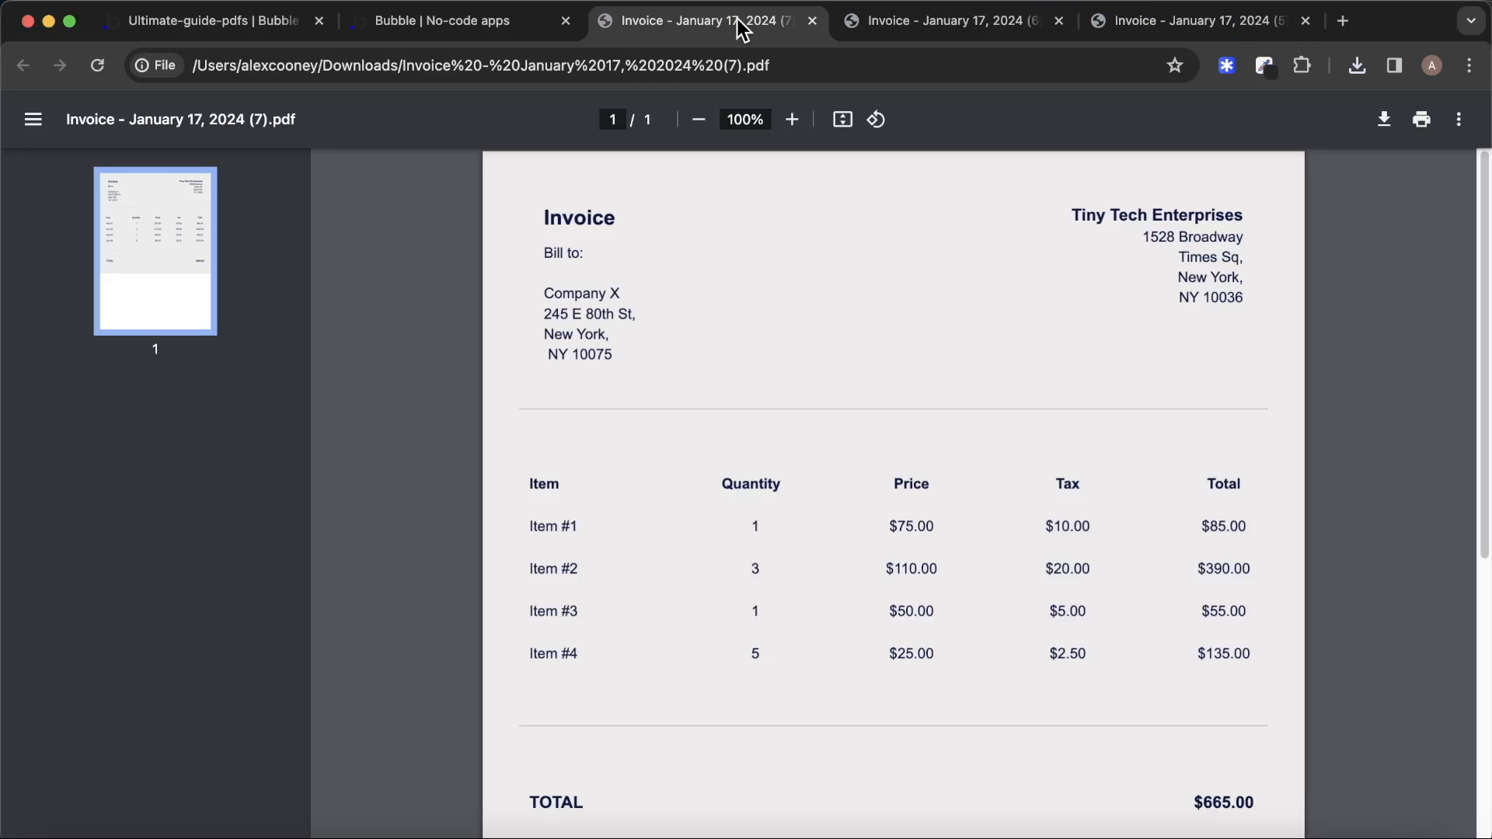
left_click(227, 30)
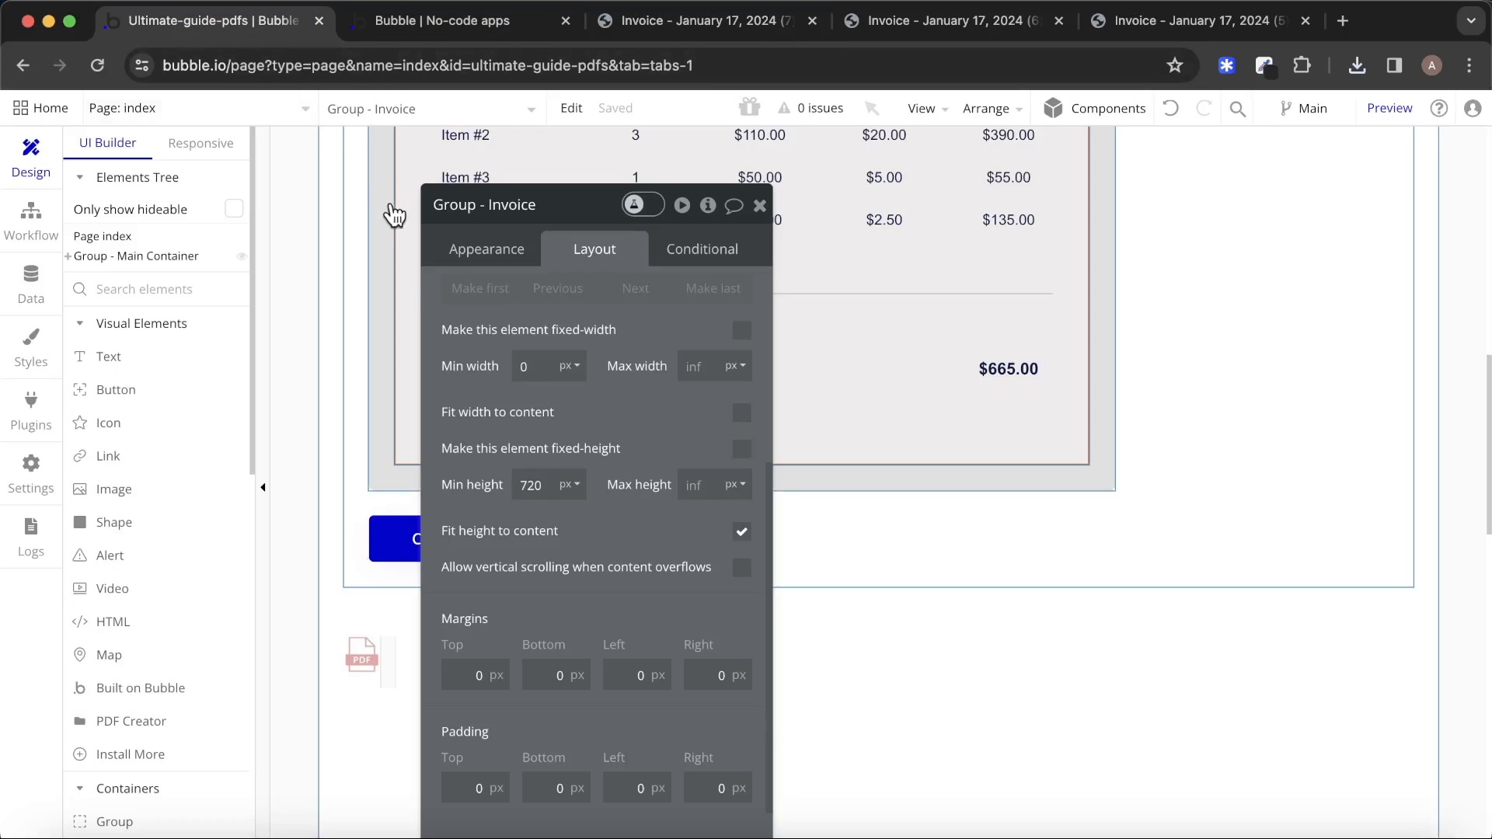
Set the format of the Generate PDFCreator A workflow action to custom and its custom dimensions to 400, 800.
left_click(32, 217)
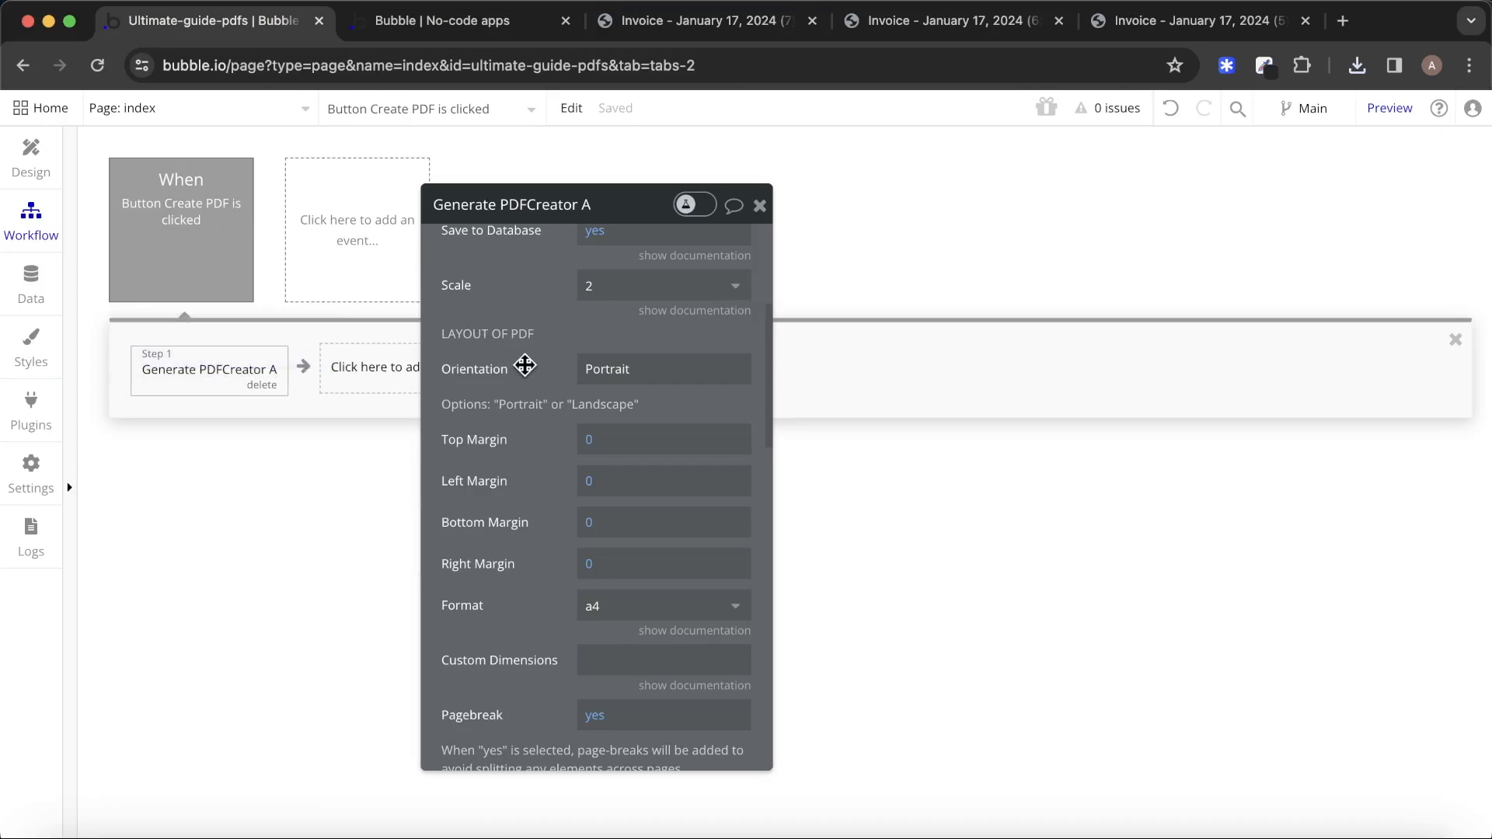
scroll(524, 365, "down", 2)
left_click(657, 450)
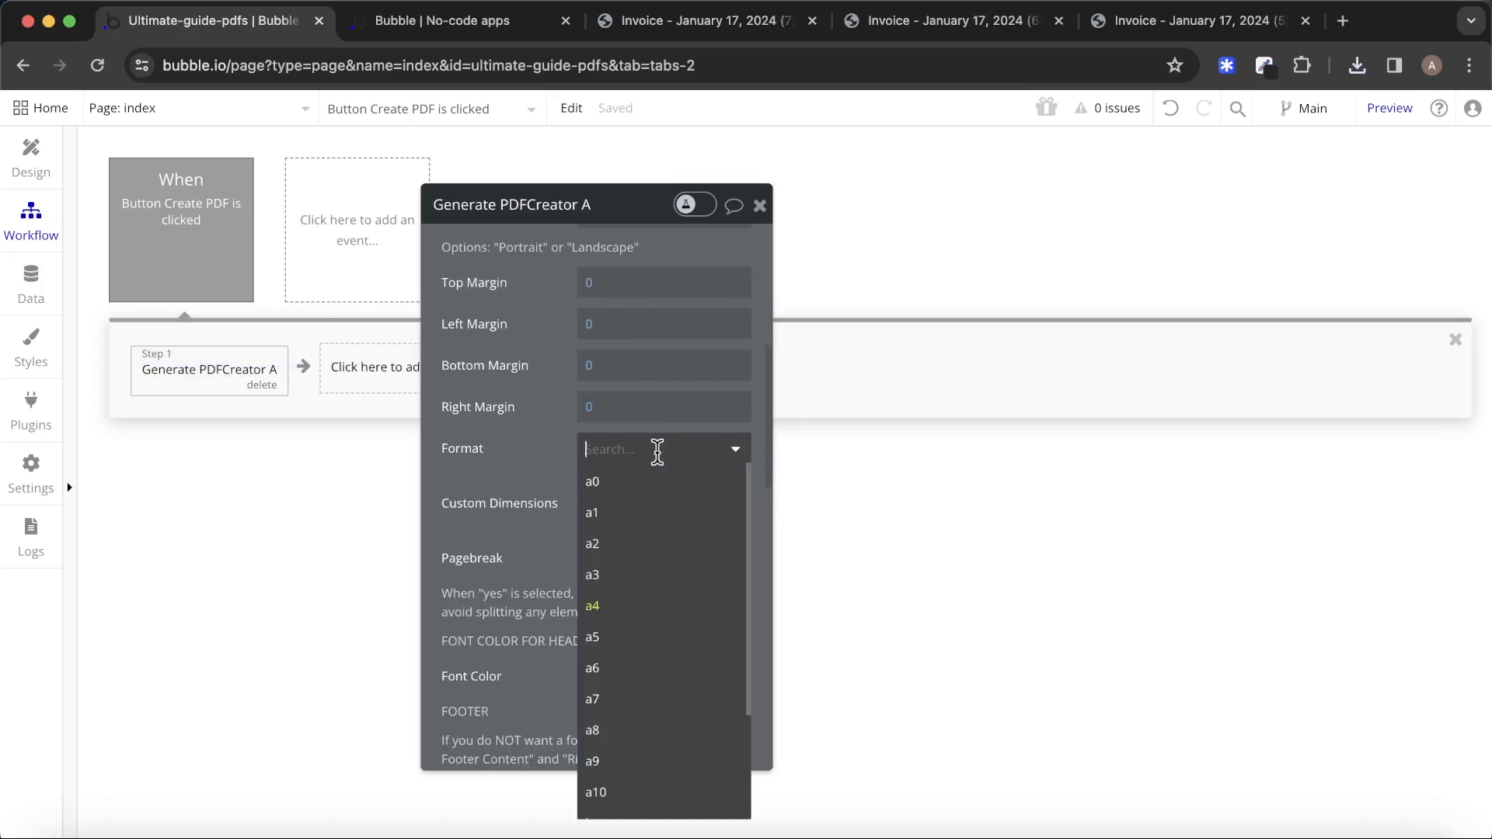
scroll(678, 614, "down", 2)
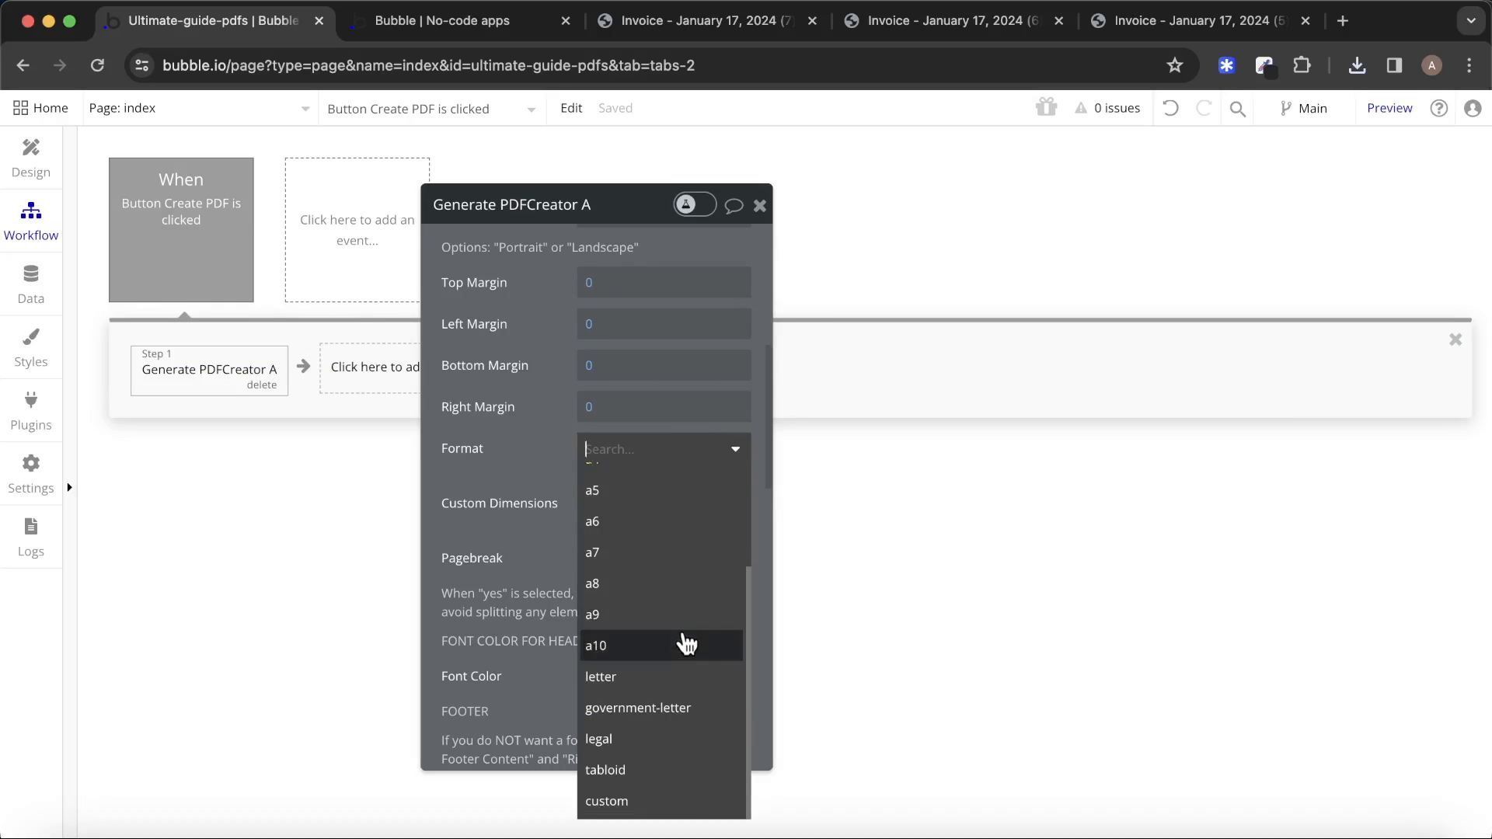
left_click(699, 802)
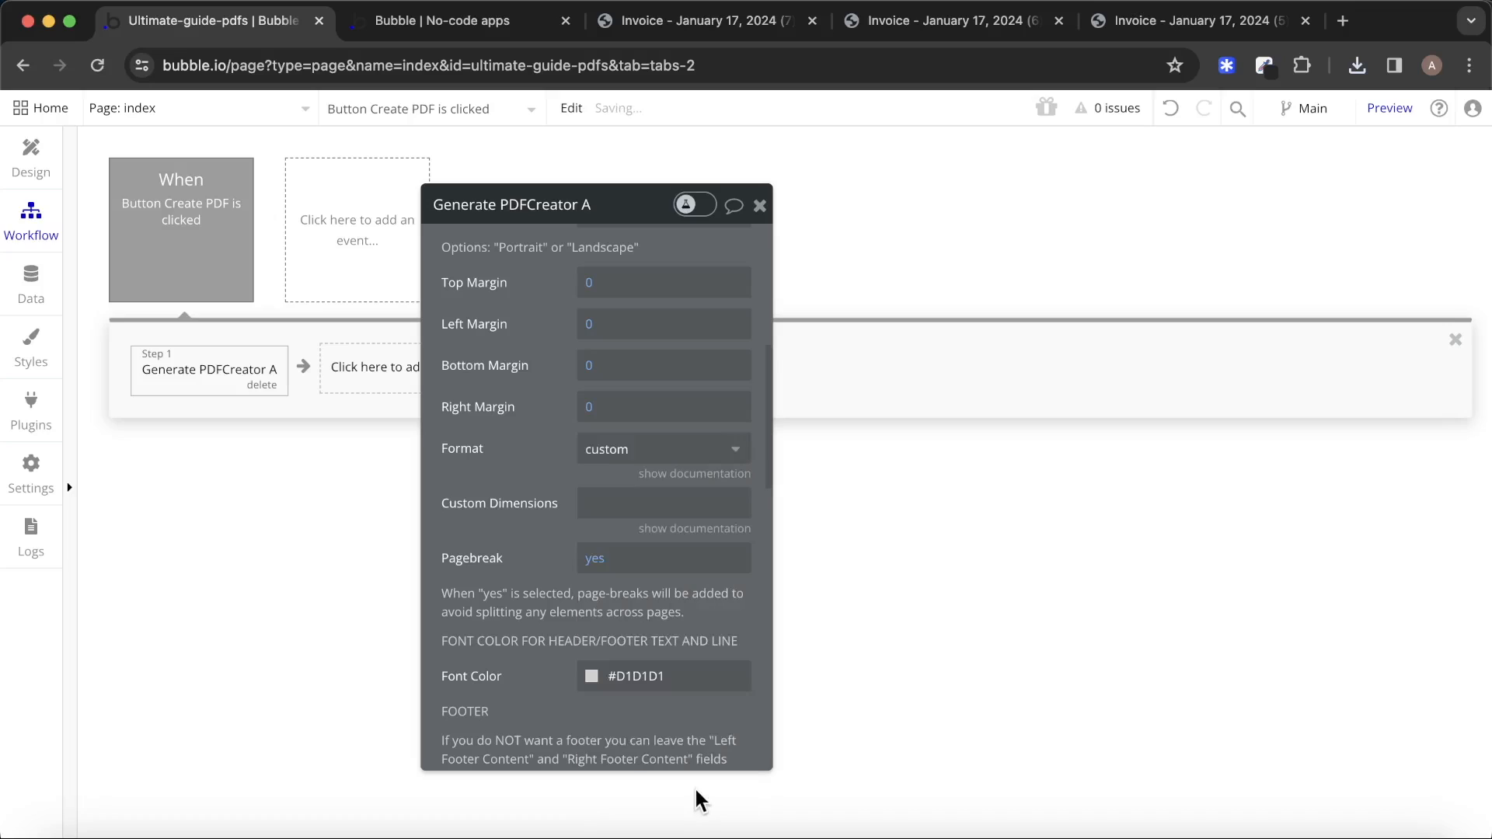
left_click(684, 530)
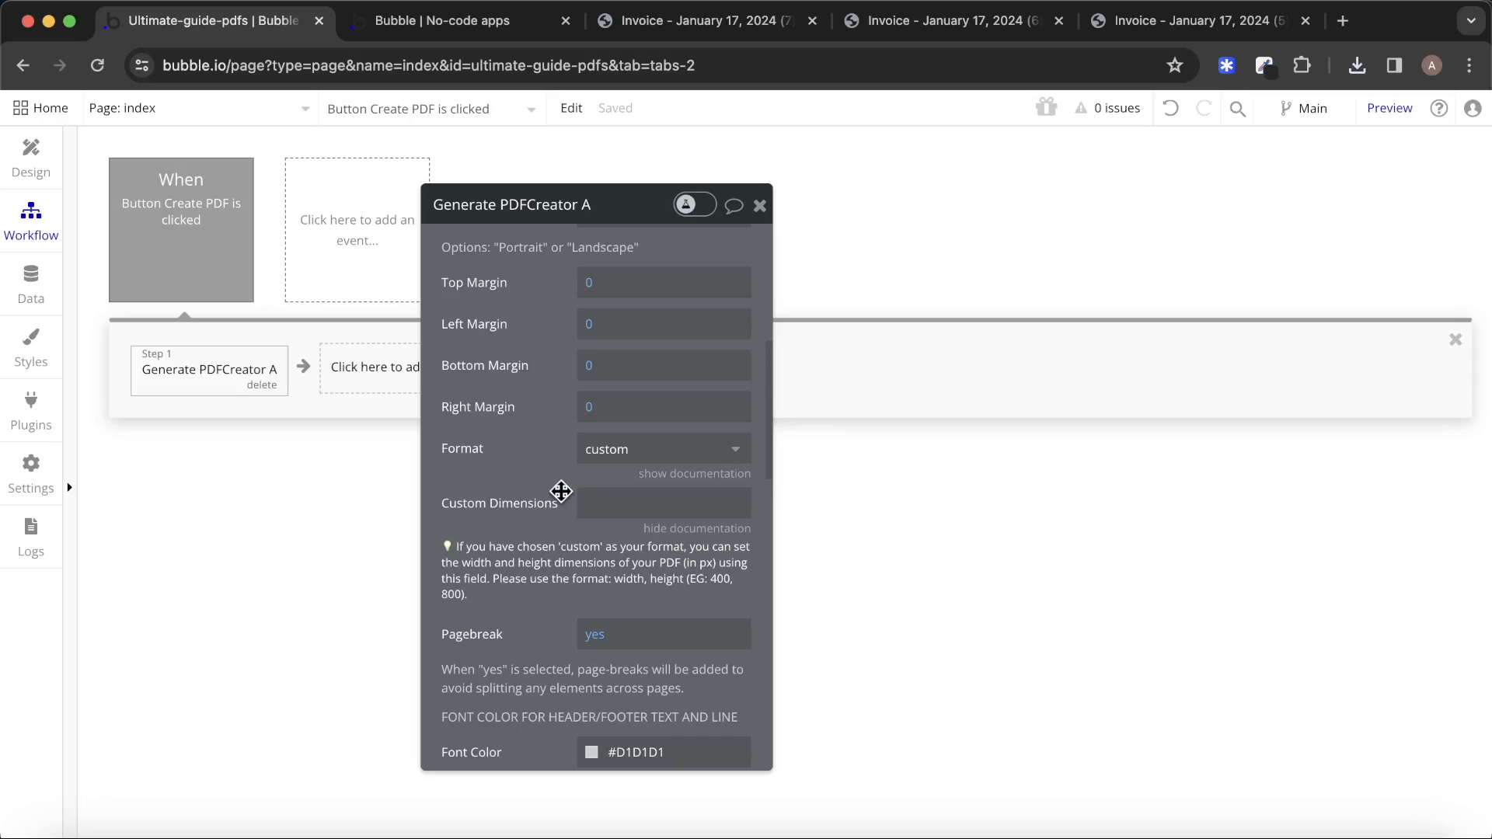
left_click(627, 501)
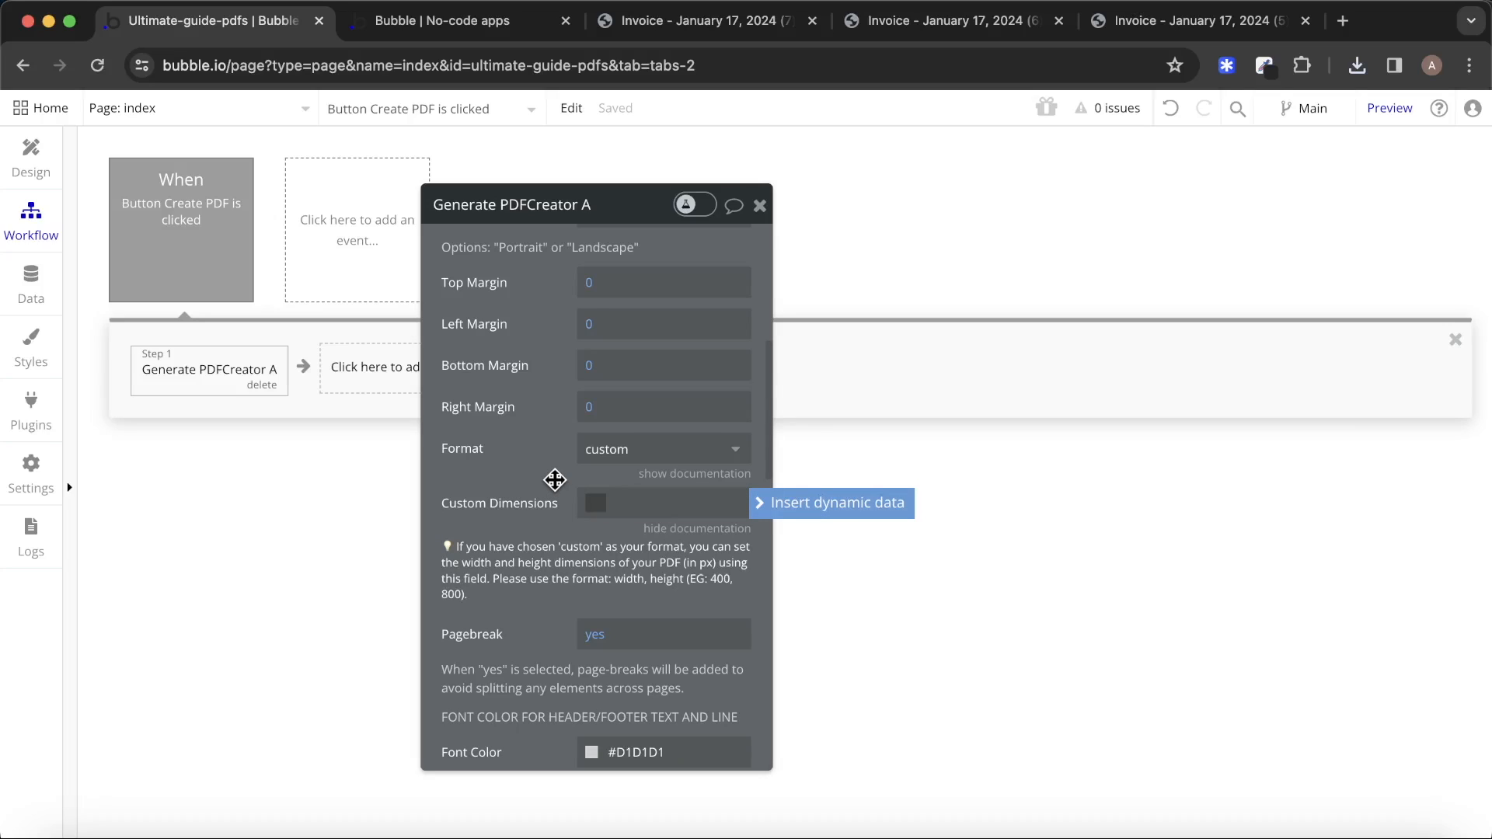
type("400, 800")
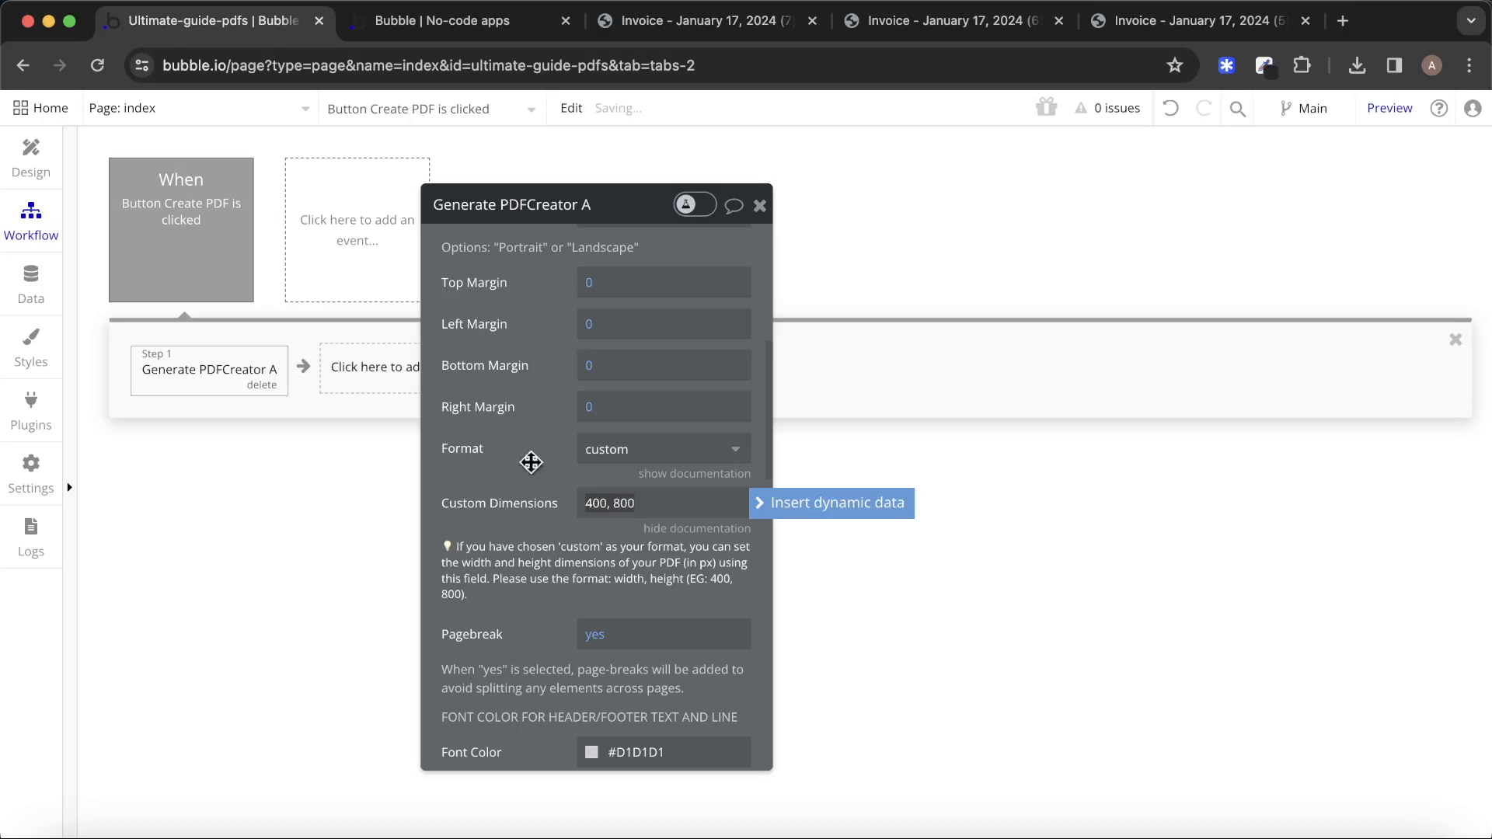
left_click(536, 427)
Close the developer tools in the app preview, generate the custom-size invoice PDF, and review the downloaded file.
left_click(511, 26)
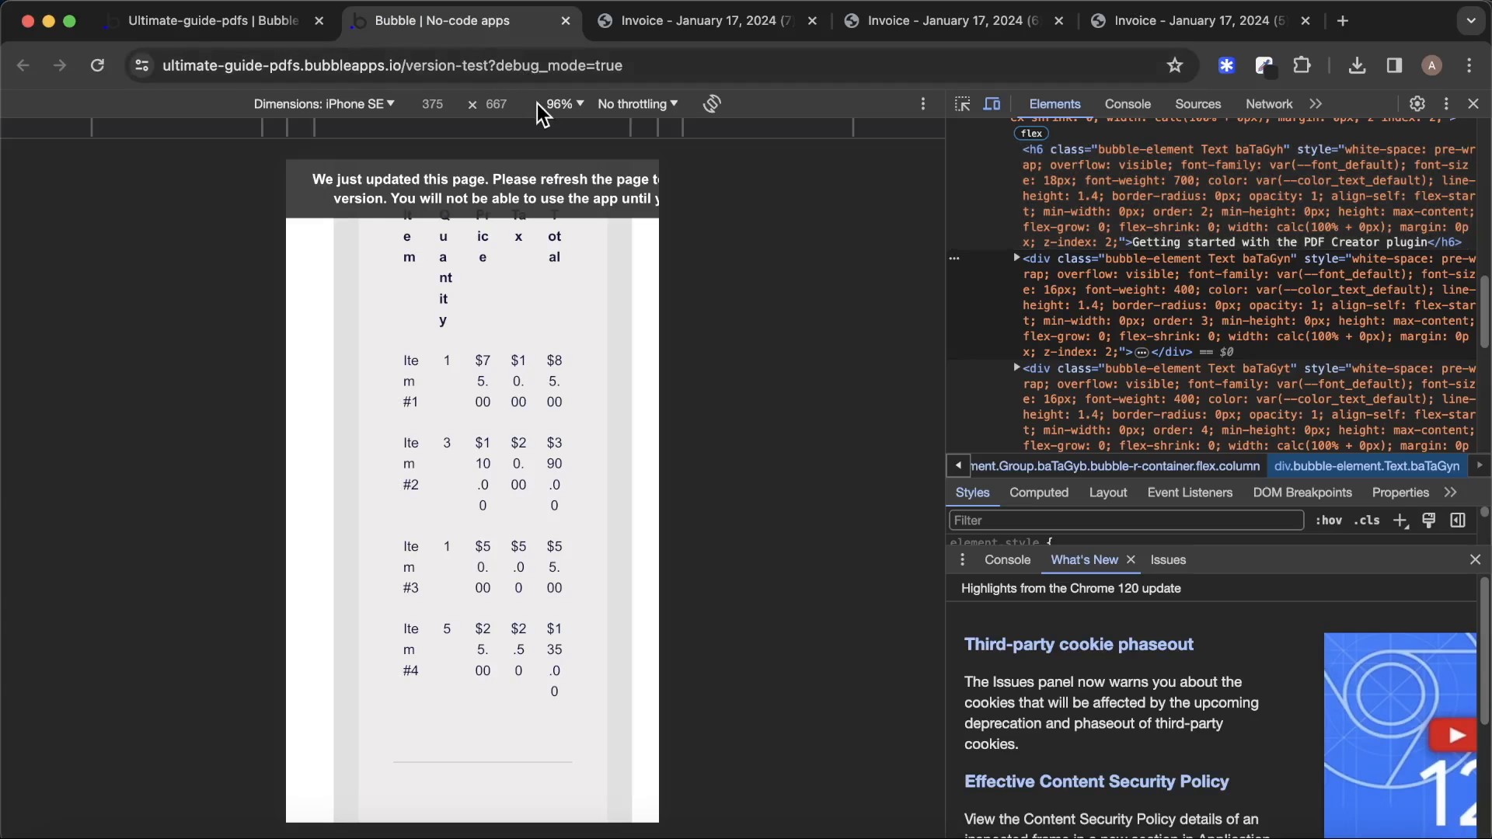
left_click(1473, 104)
scroll(410, 393, "down", 10)
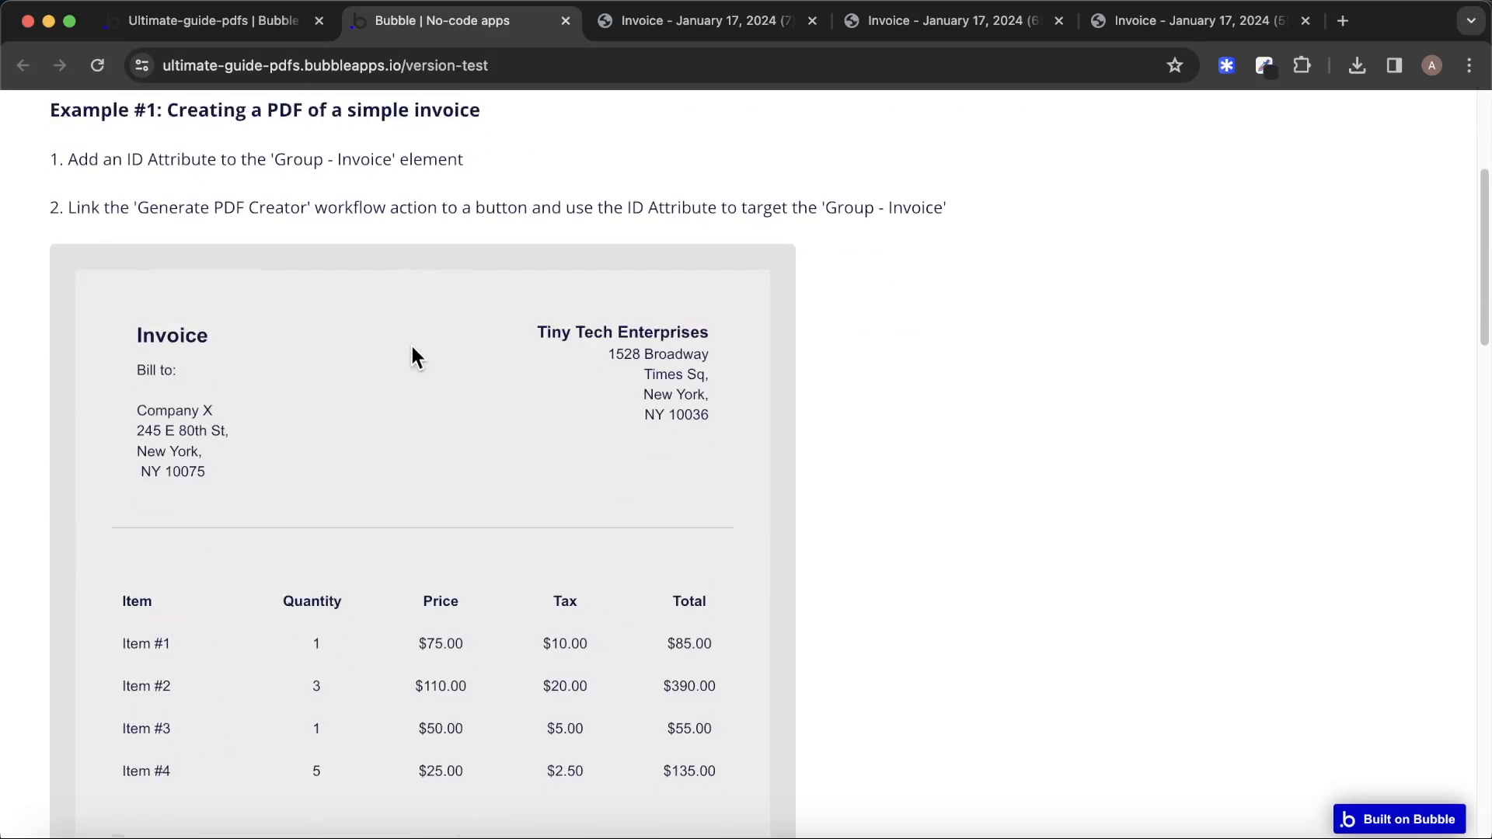
left_click(150, 688)
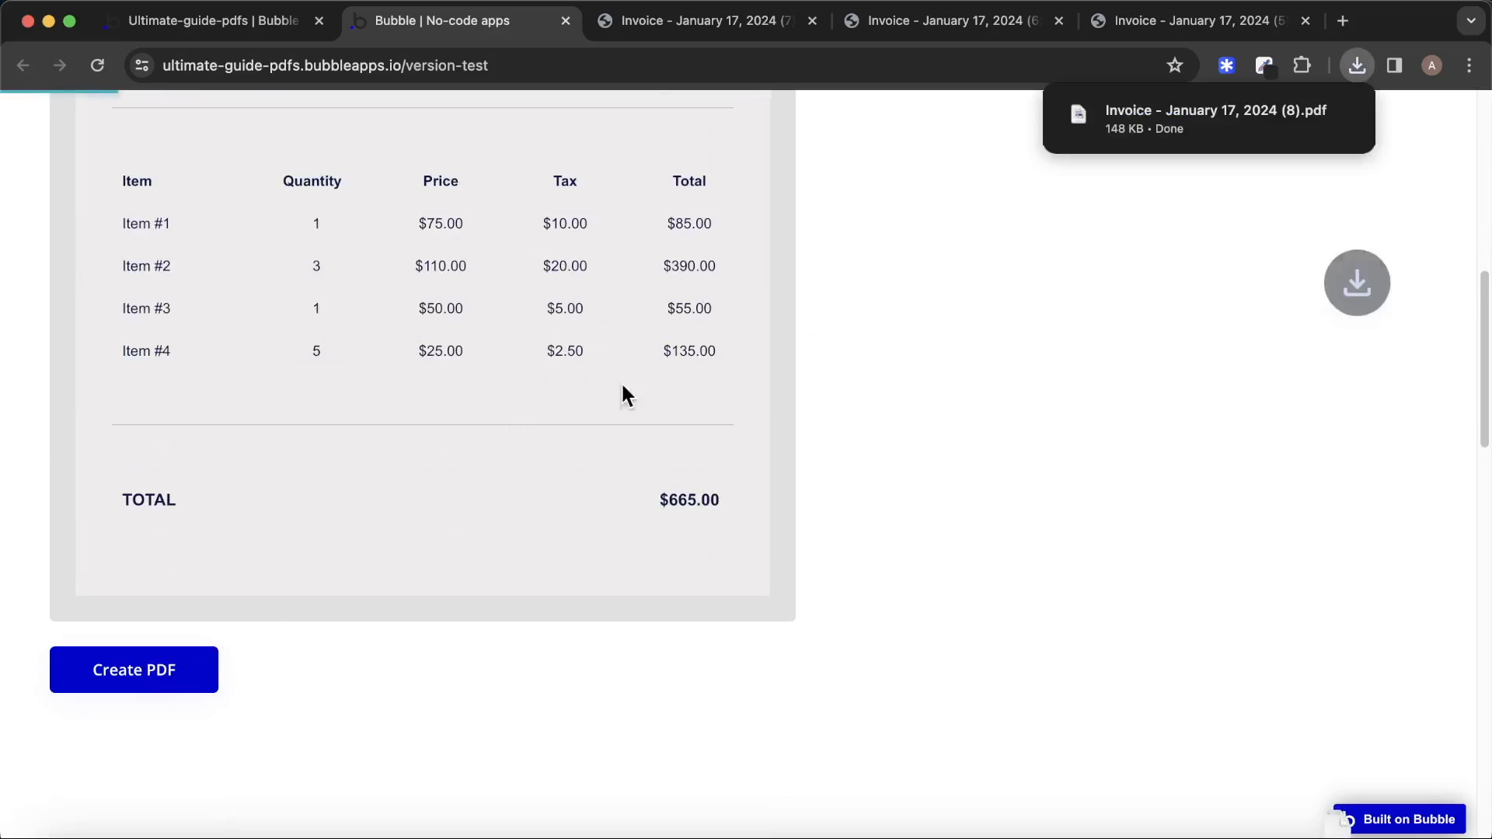
left_click(1152, 120)
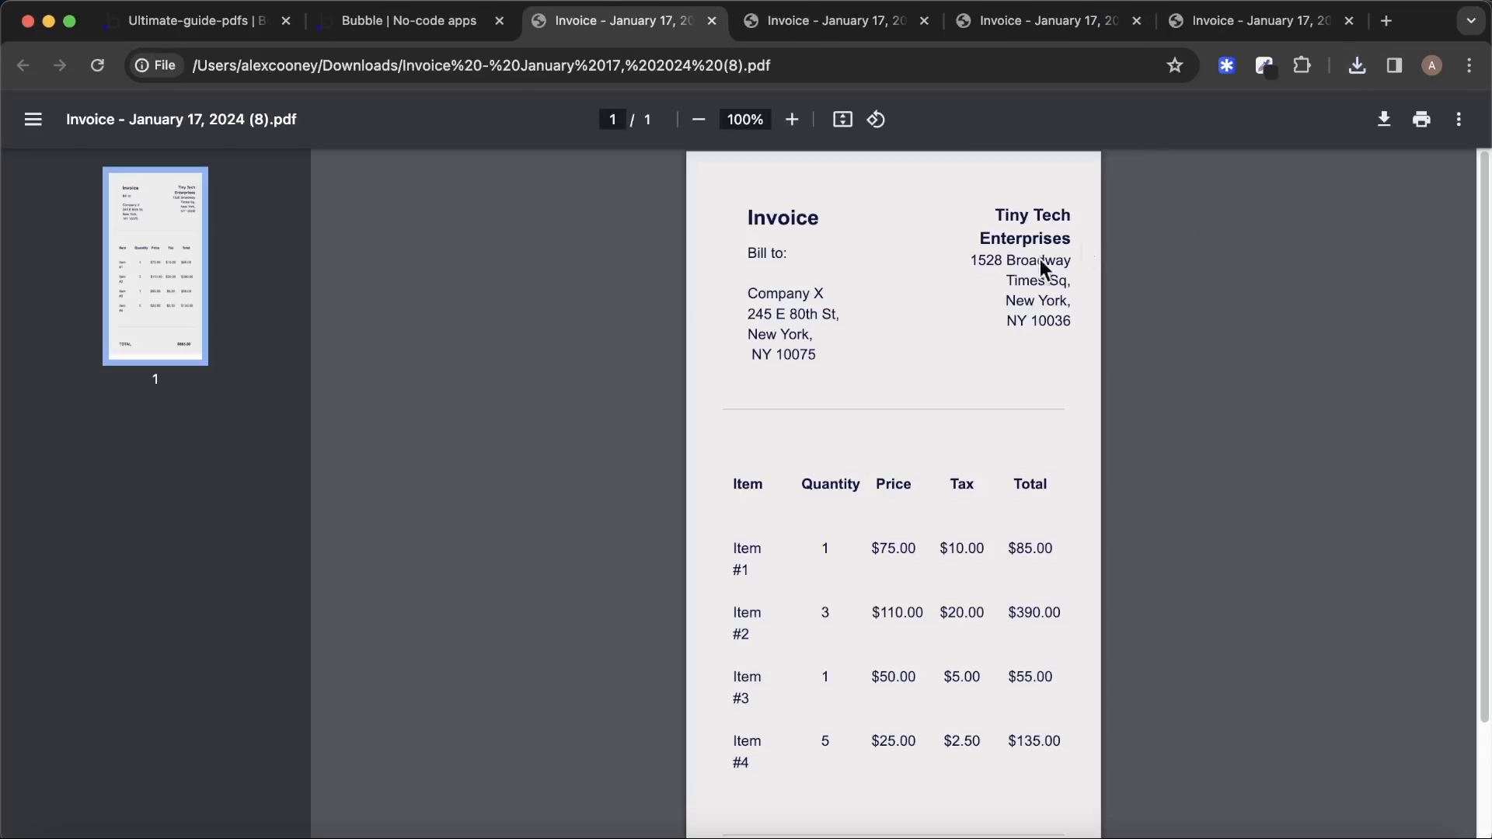
scroll(1039, 264, "down", 3)
scroll(1023, 268, "up", 4)
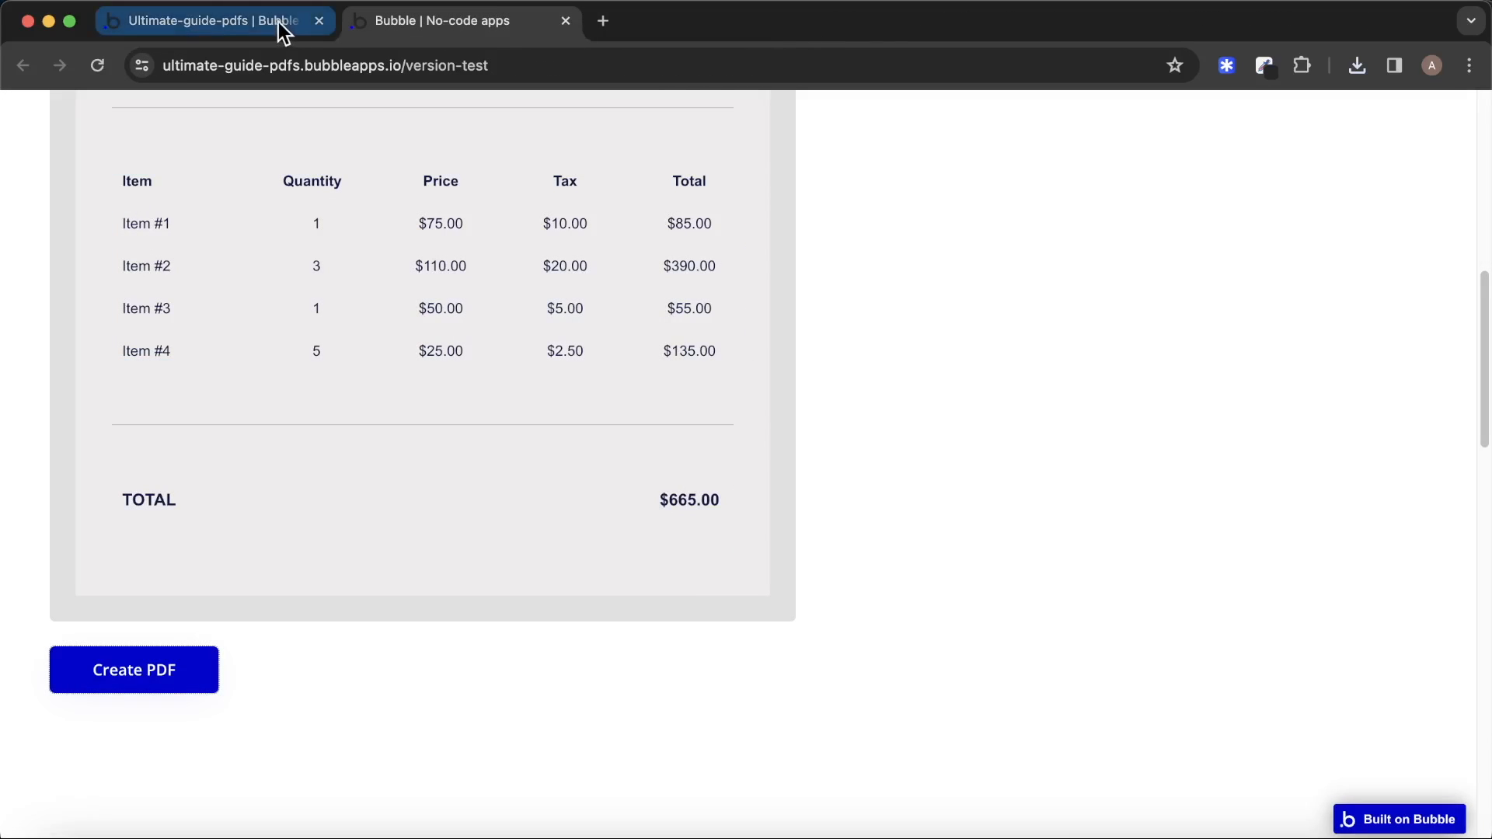
Return to the Bubble editor, set the PDF action's format back to a4, and clear its custom dimensions.
left_click(278, 21)
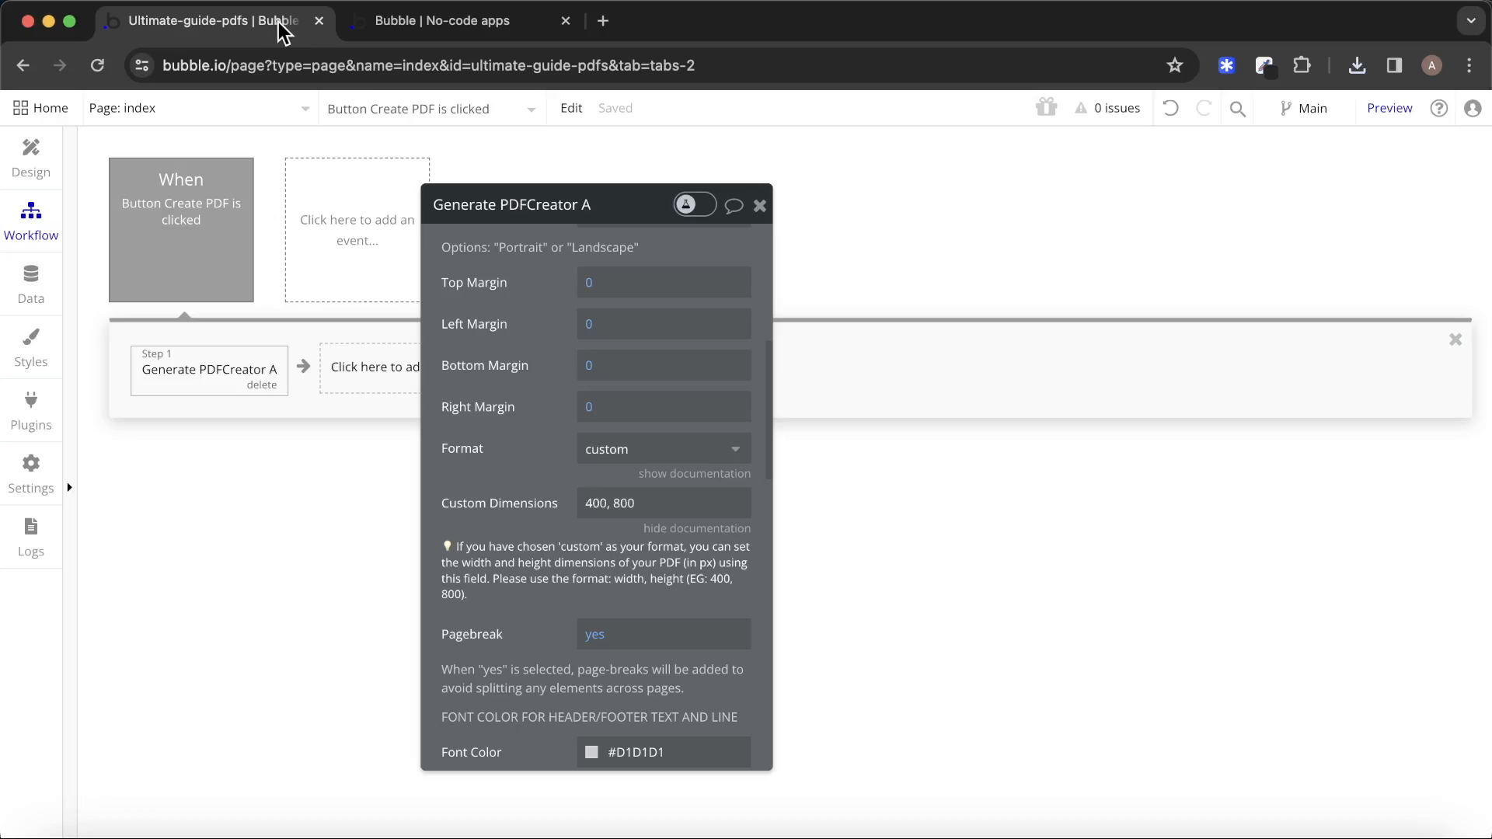
left_click(667, 447)
left_click(673, 617)
triple_click(642, 504)
key("BackSpace")
left_click(699, 529)
Set the top, left, bottom and right margins of the Generate PDFCreator A action to 40.
scroll(623, 485, "up", 1)
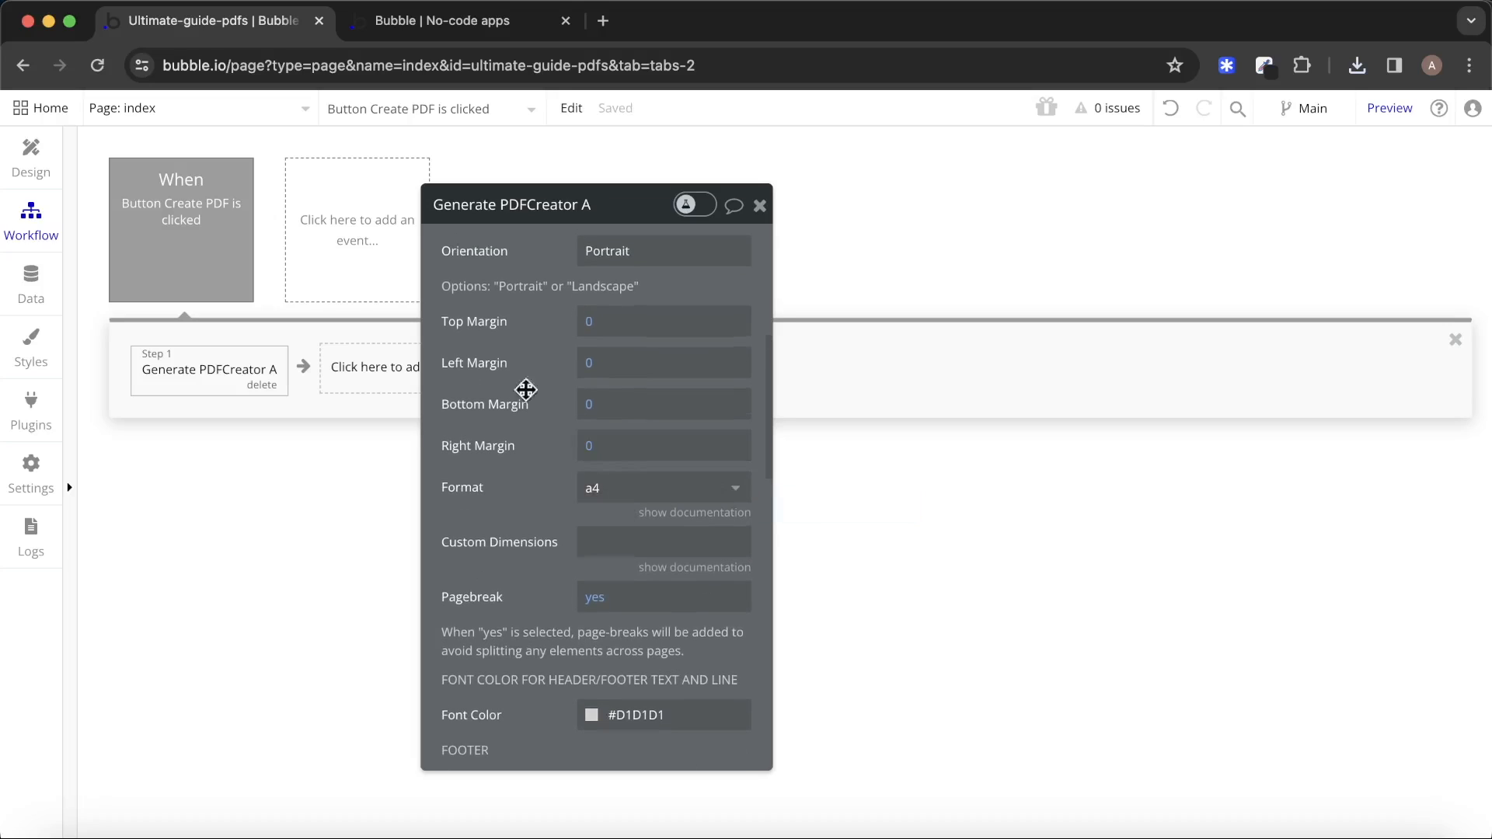
left_click(589, 333)
key("BackSpace")
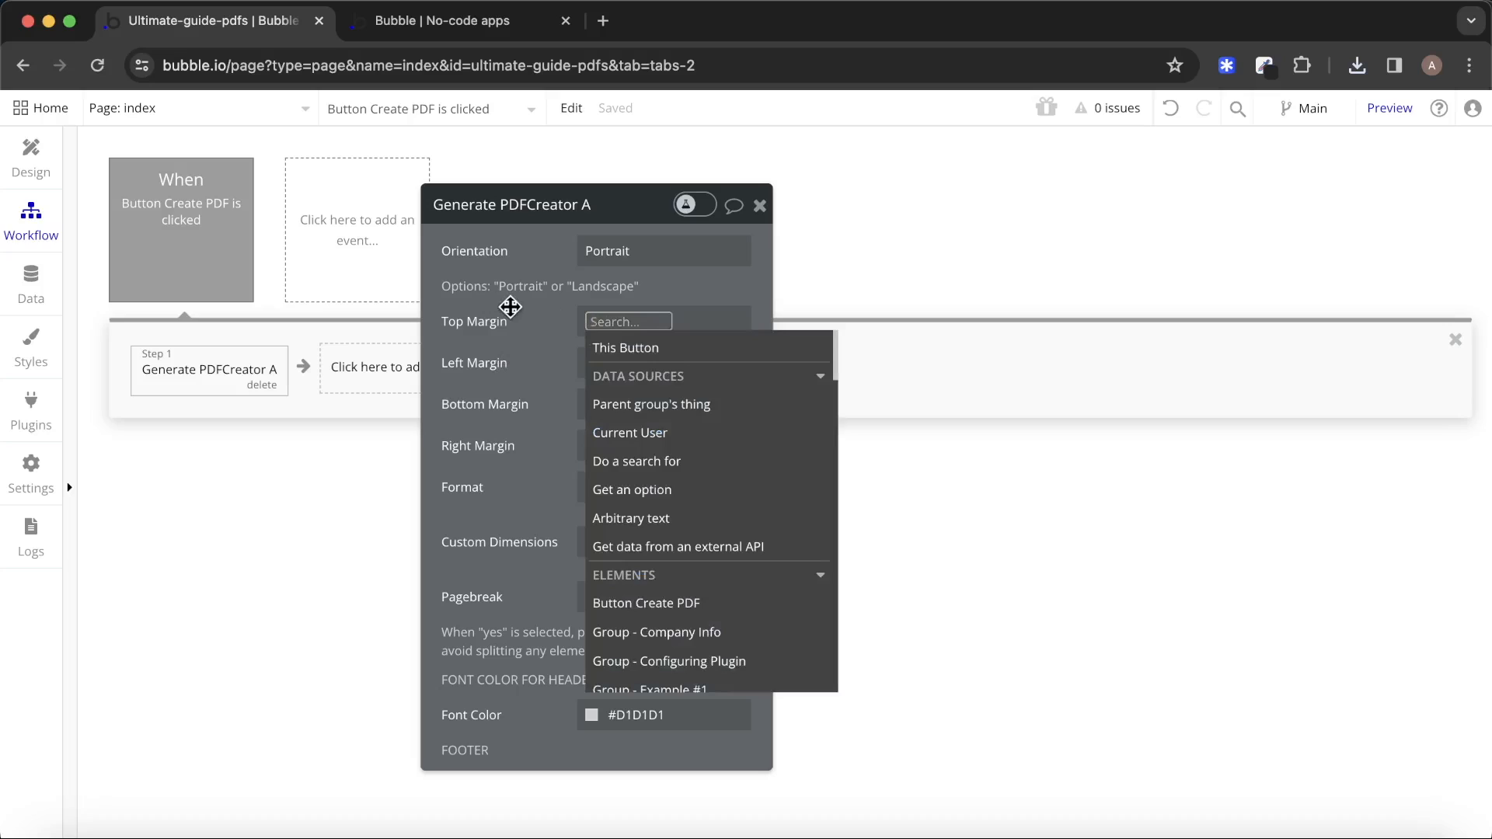
type("40")
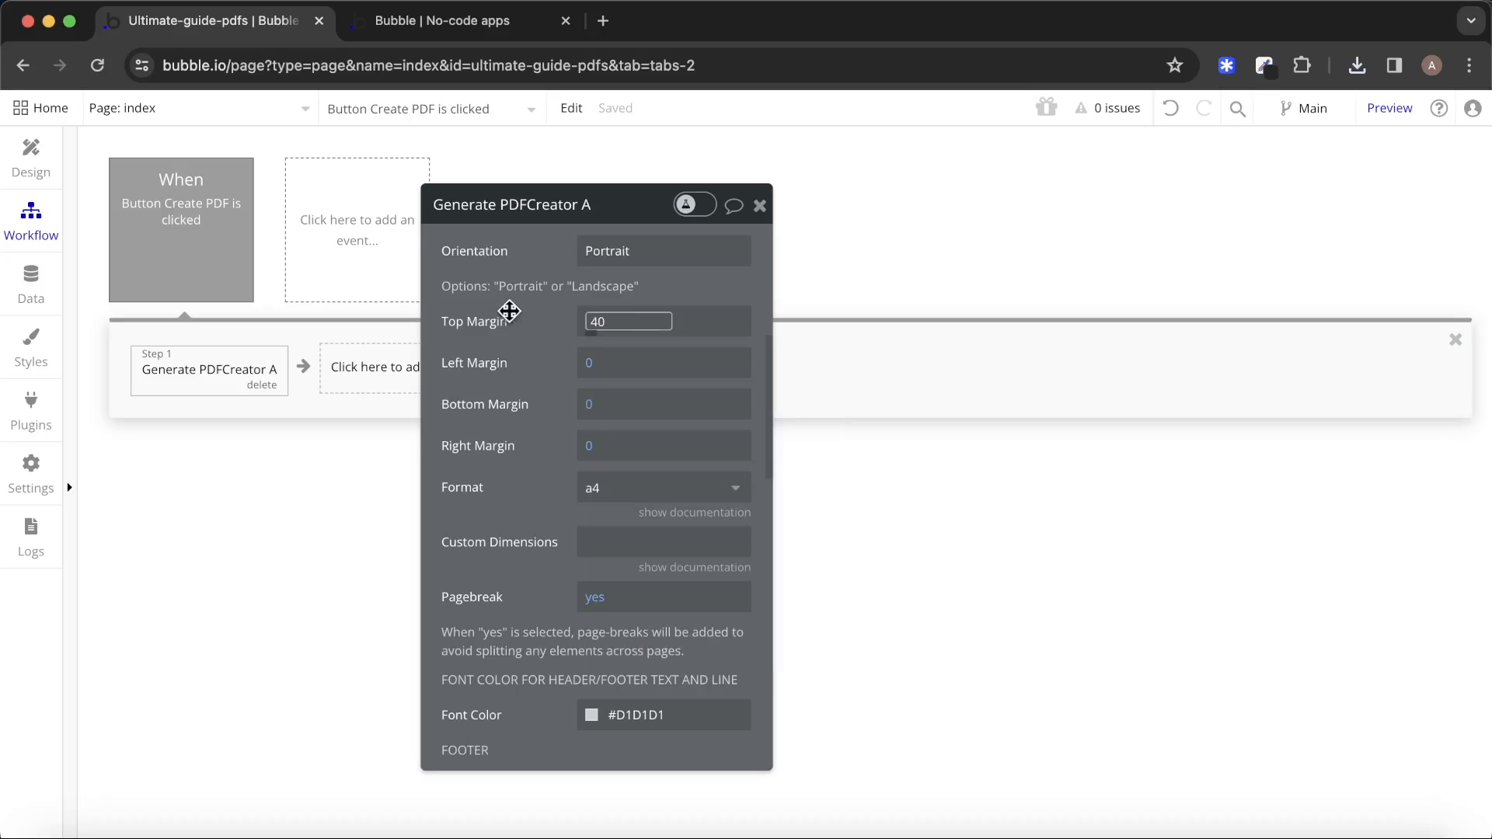
left_click(587, 361)
key("BackSpace")
type("49")
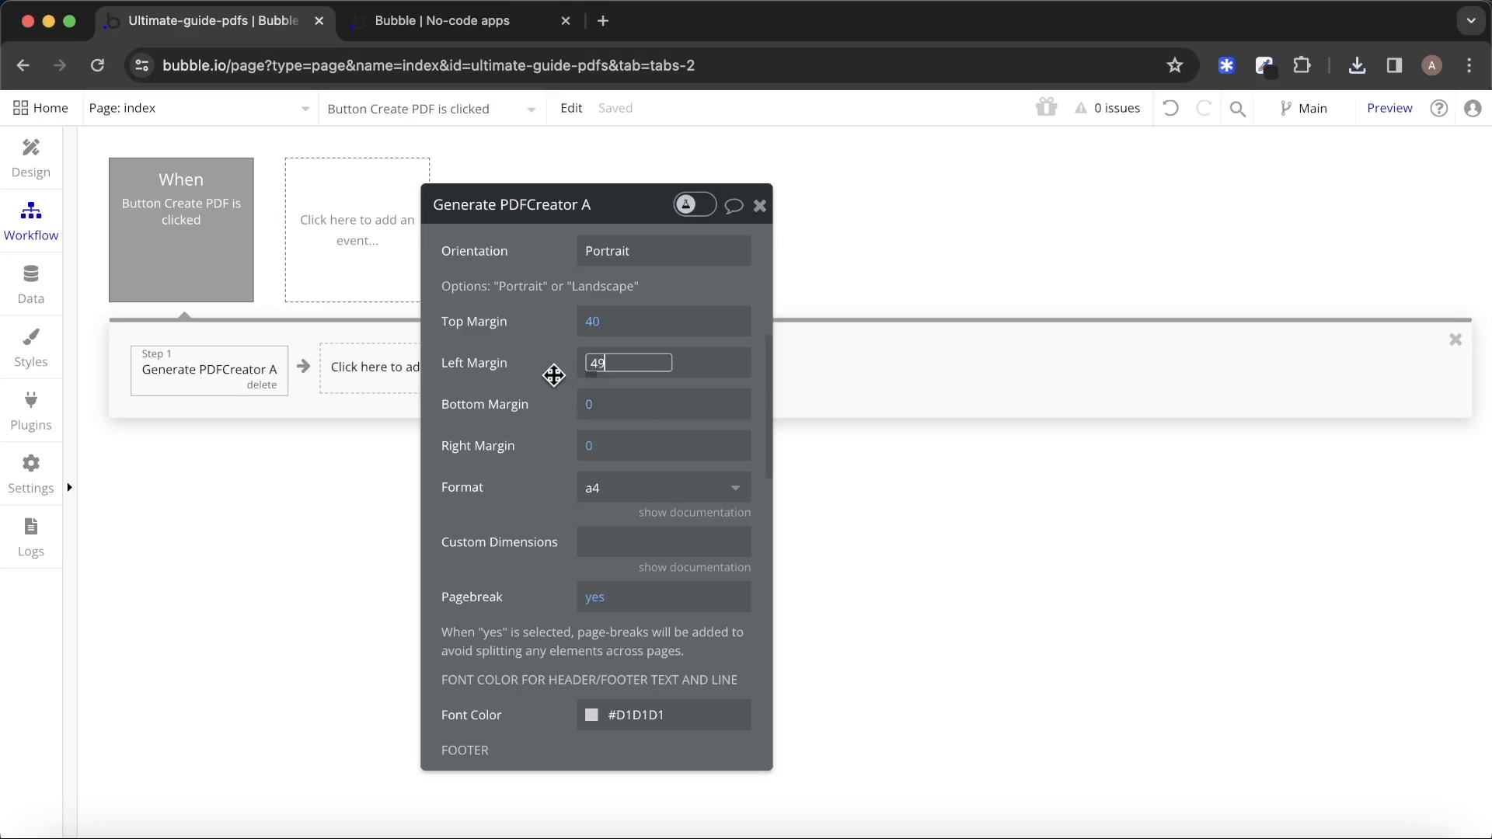
key("BackSpace")
type("0")
left_click(583, 402)
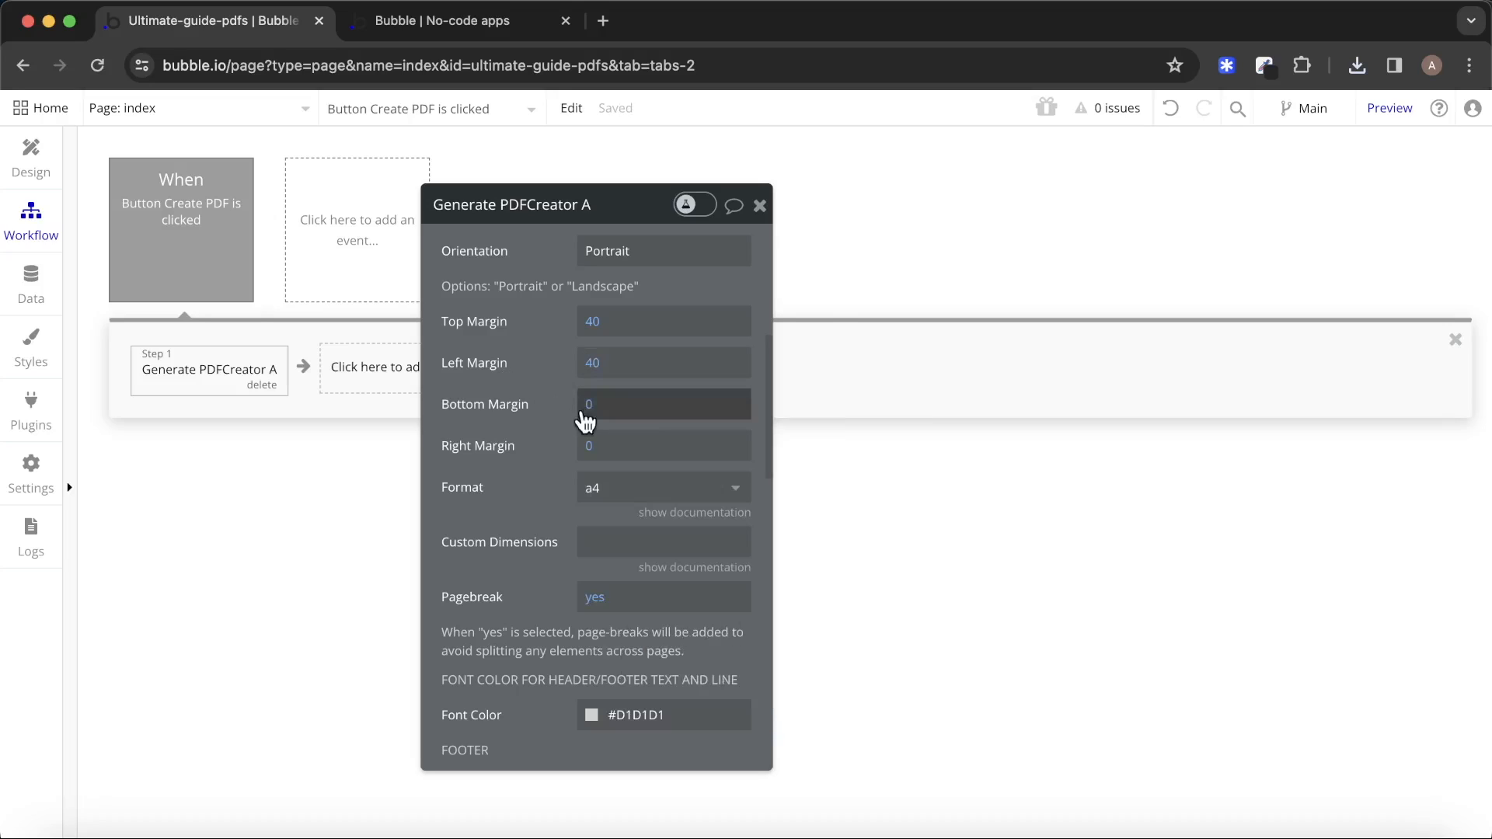
type("40")
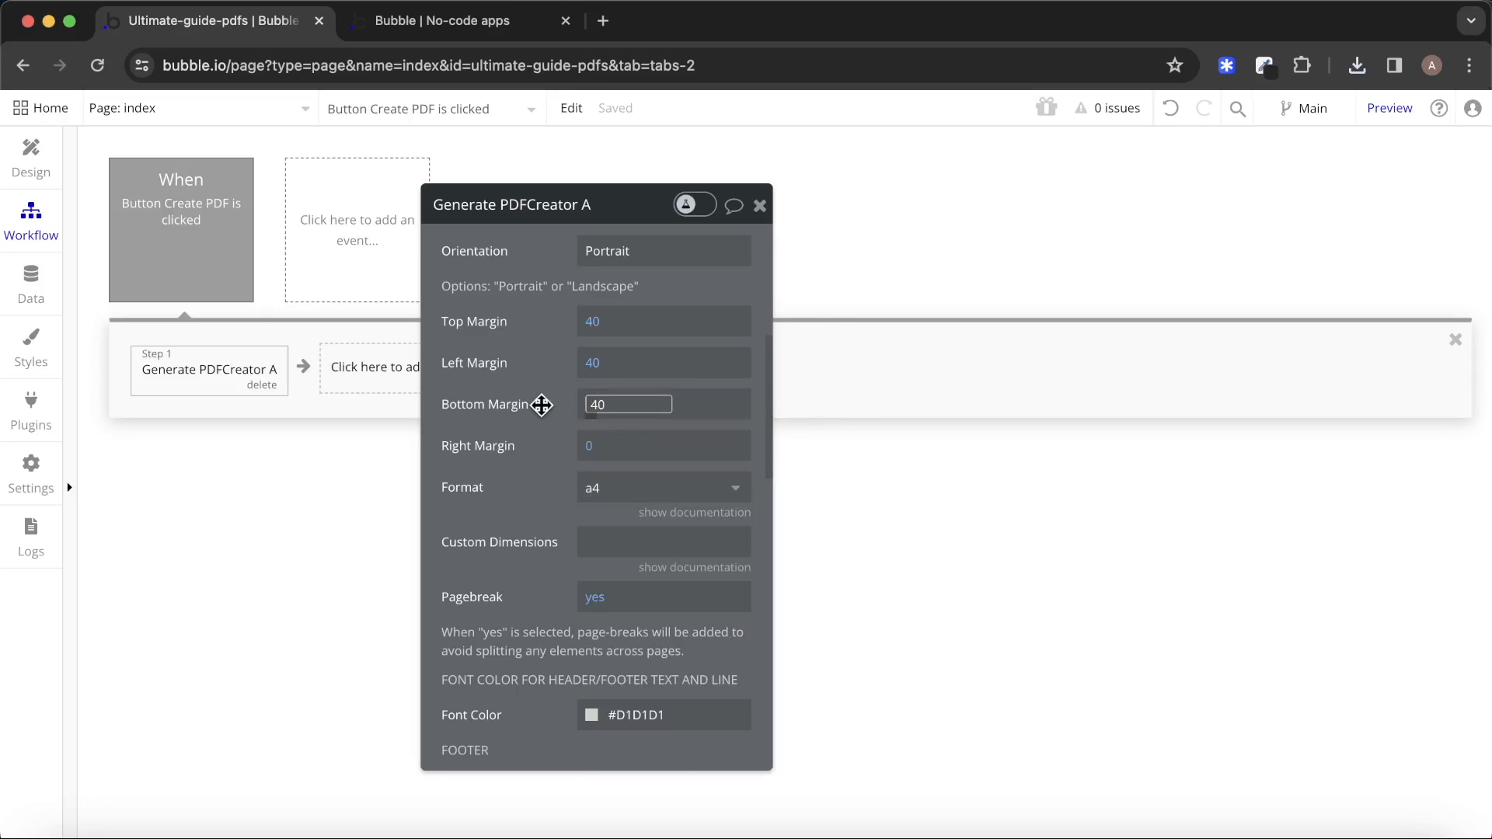
left_click(588, 457)
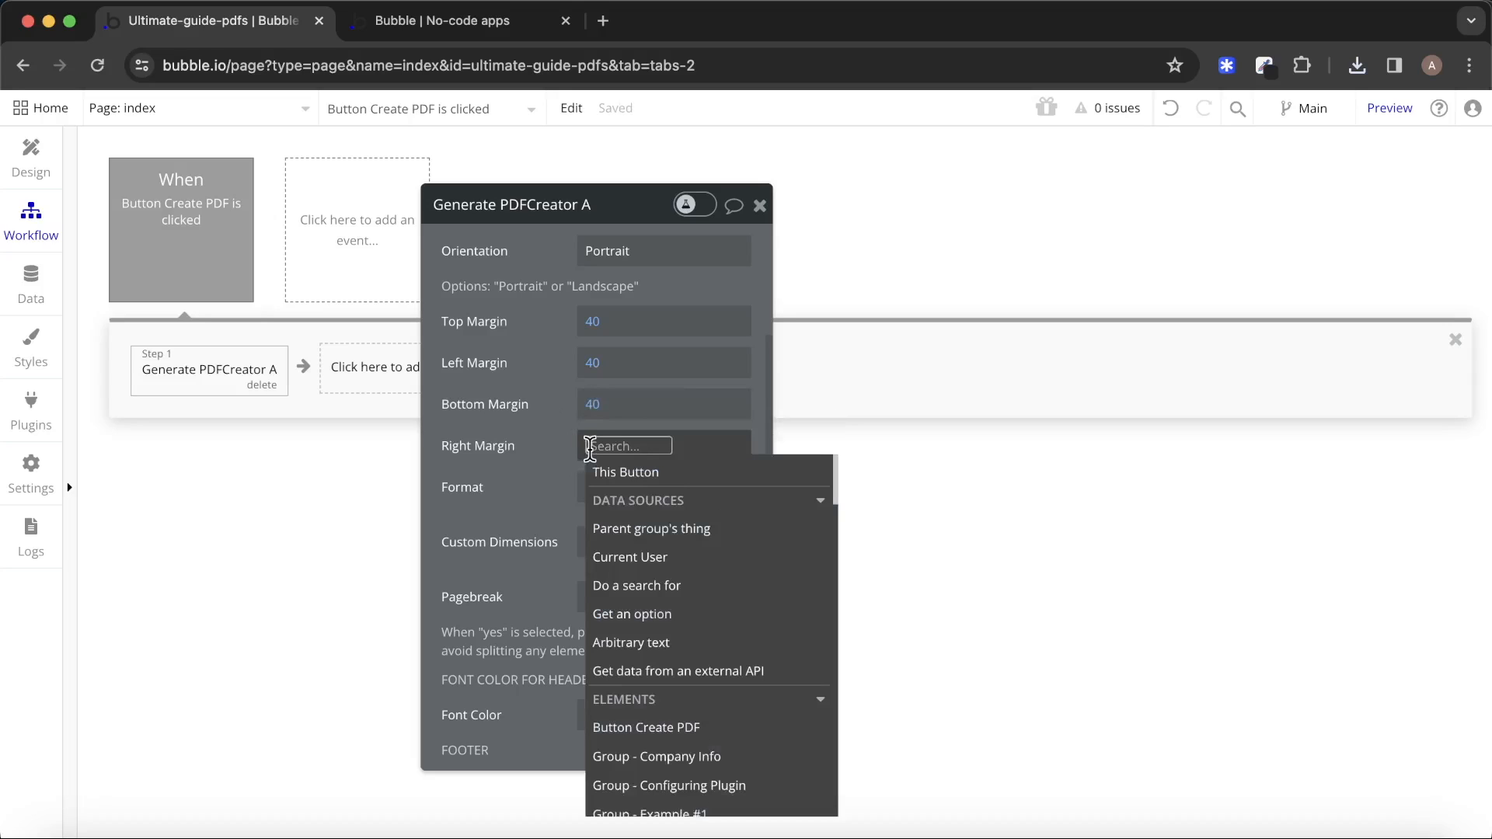
type("40")
Refresh the app preview to the latest version, generate the invoice PDF with margins, and open the downloaded file.
left_click(499, 35)
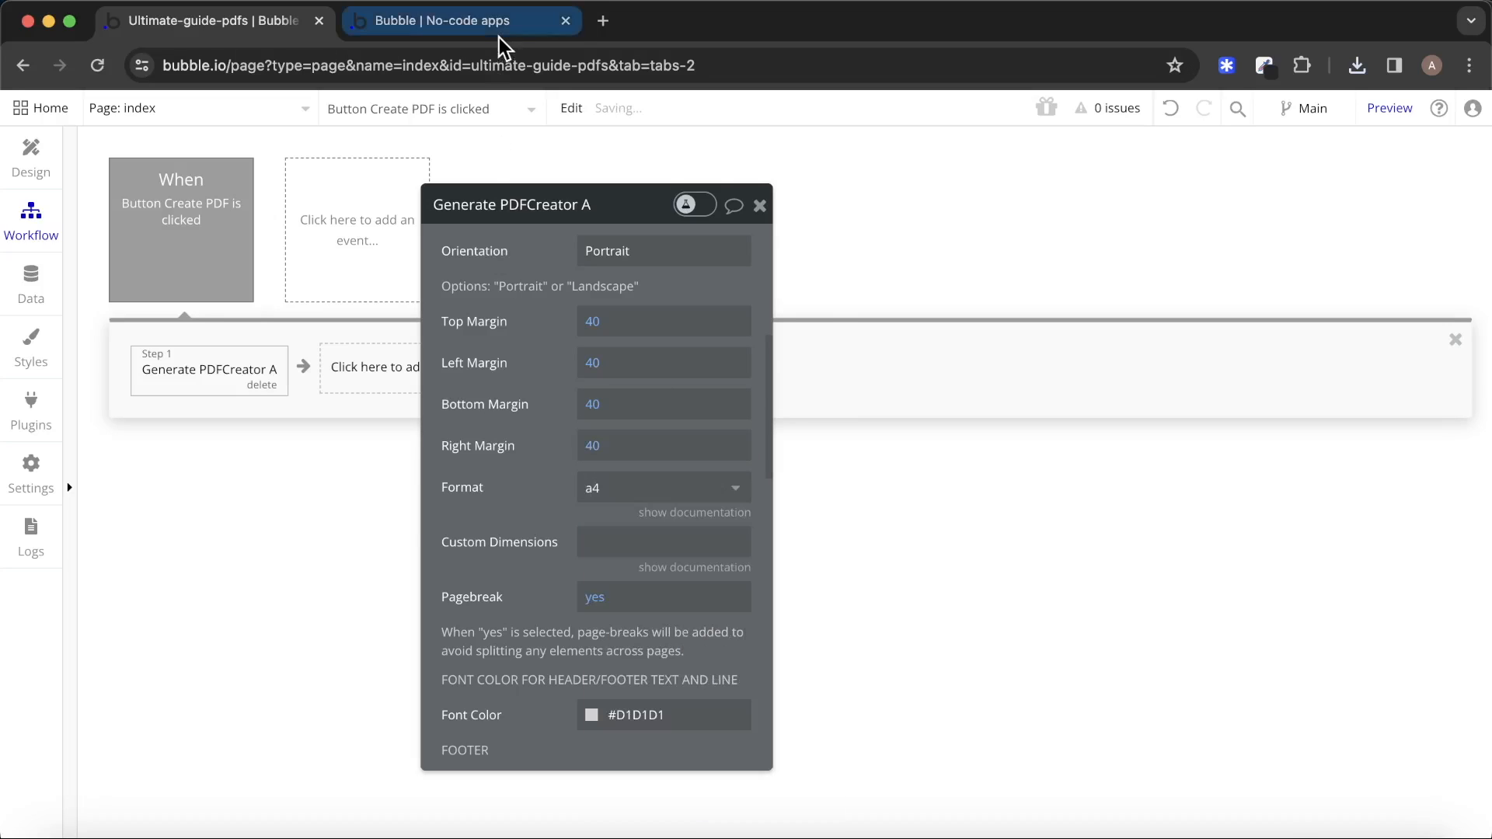
left_click(551, 124)
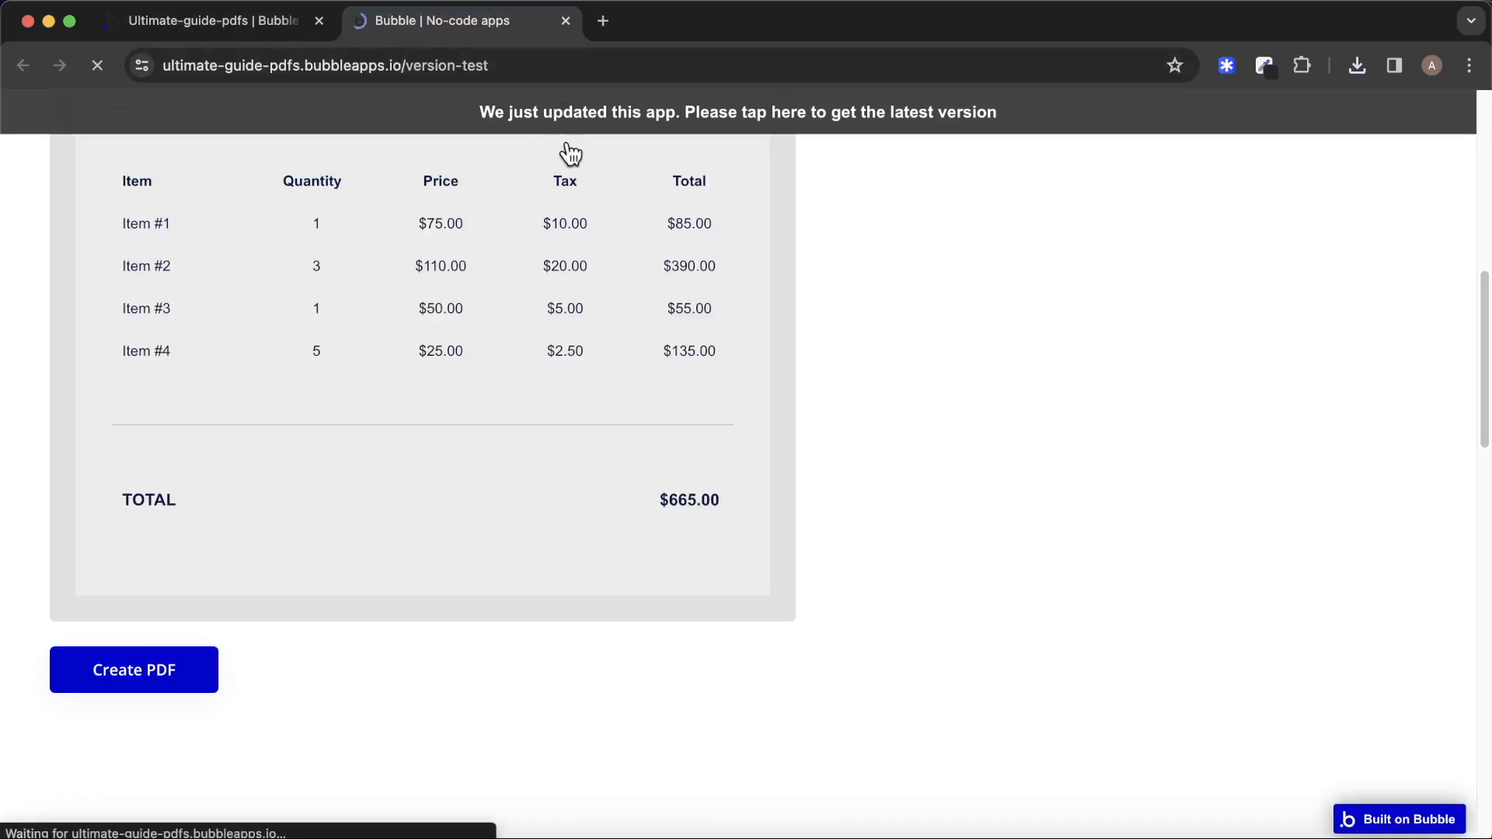
scroll(626, 433, "down", 10)
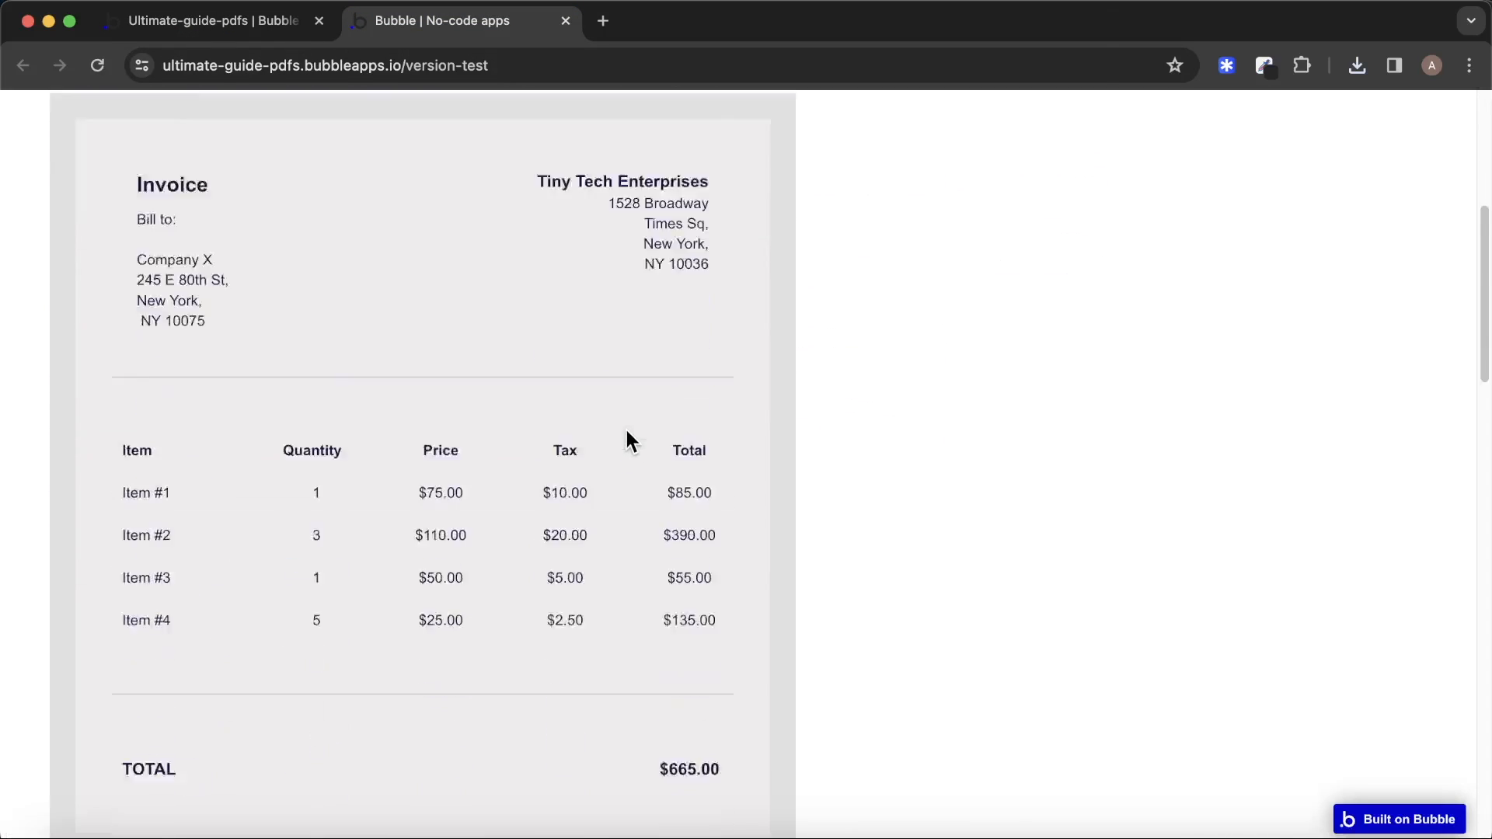
left_click(206, 628)
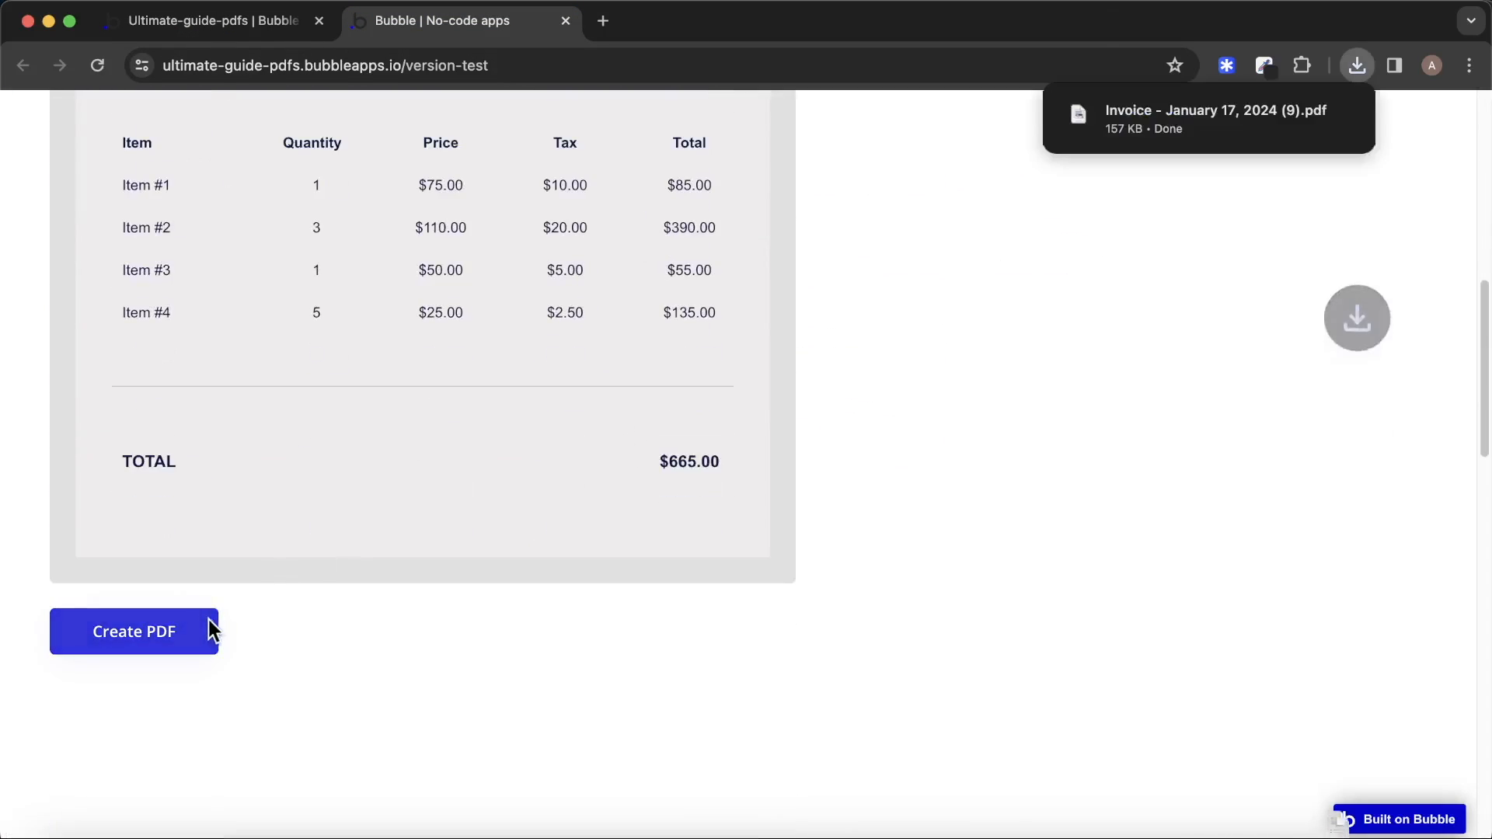
left_click(1144, 131)
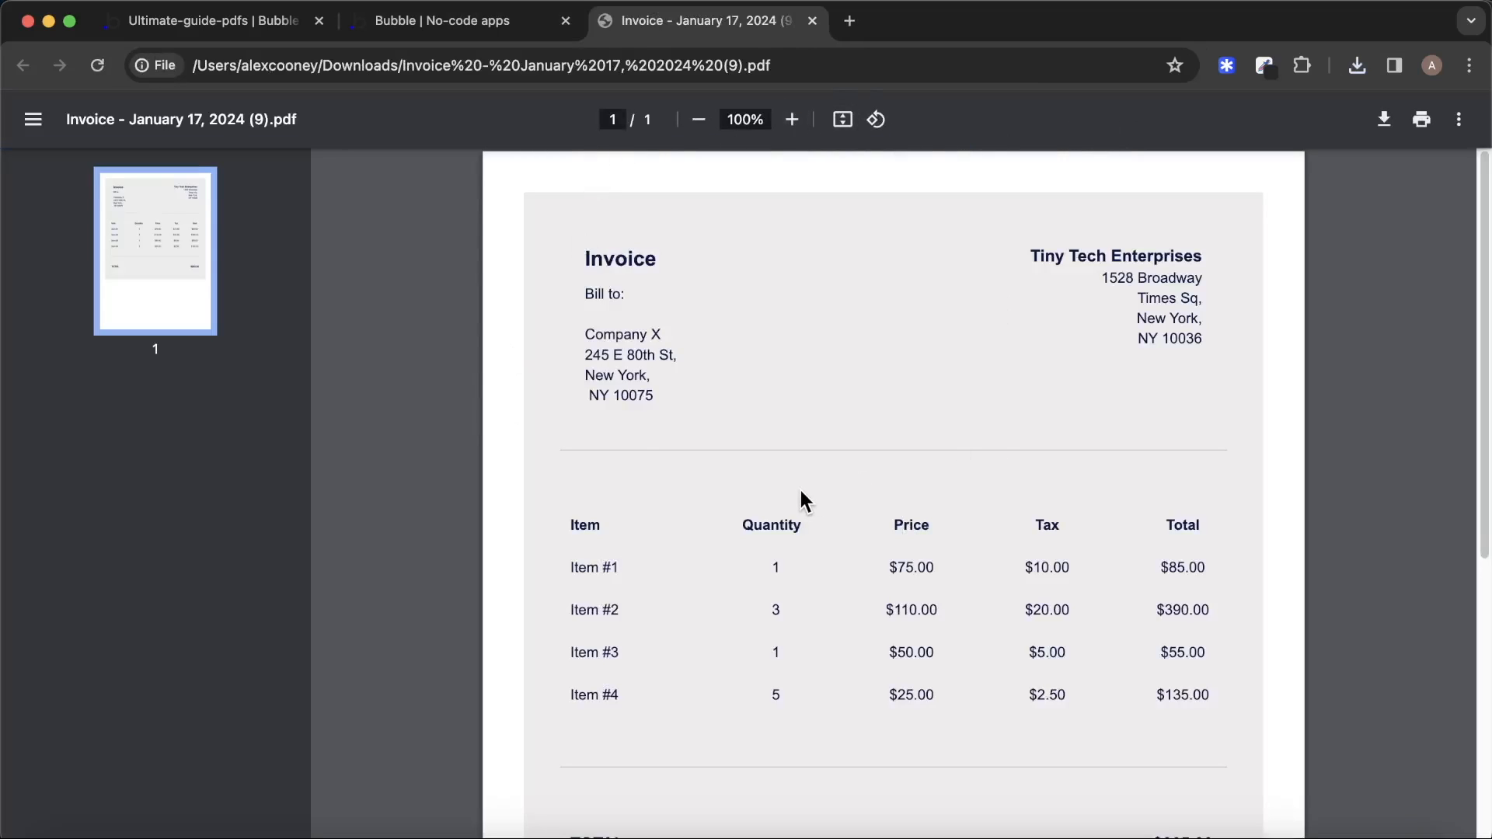
Look through the downloaded invoice PDF with its margins, and close the file.
scroll(801, 497, "down", 3)
scroll(801, 491, "up", 3)
left_click(812, 22)
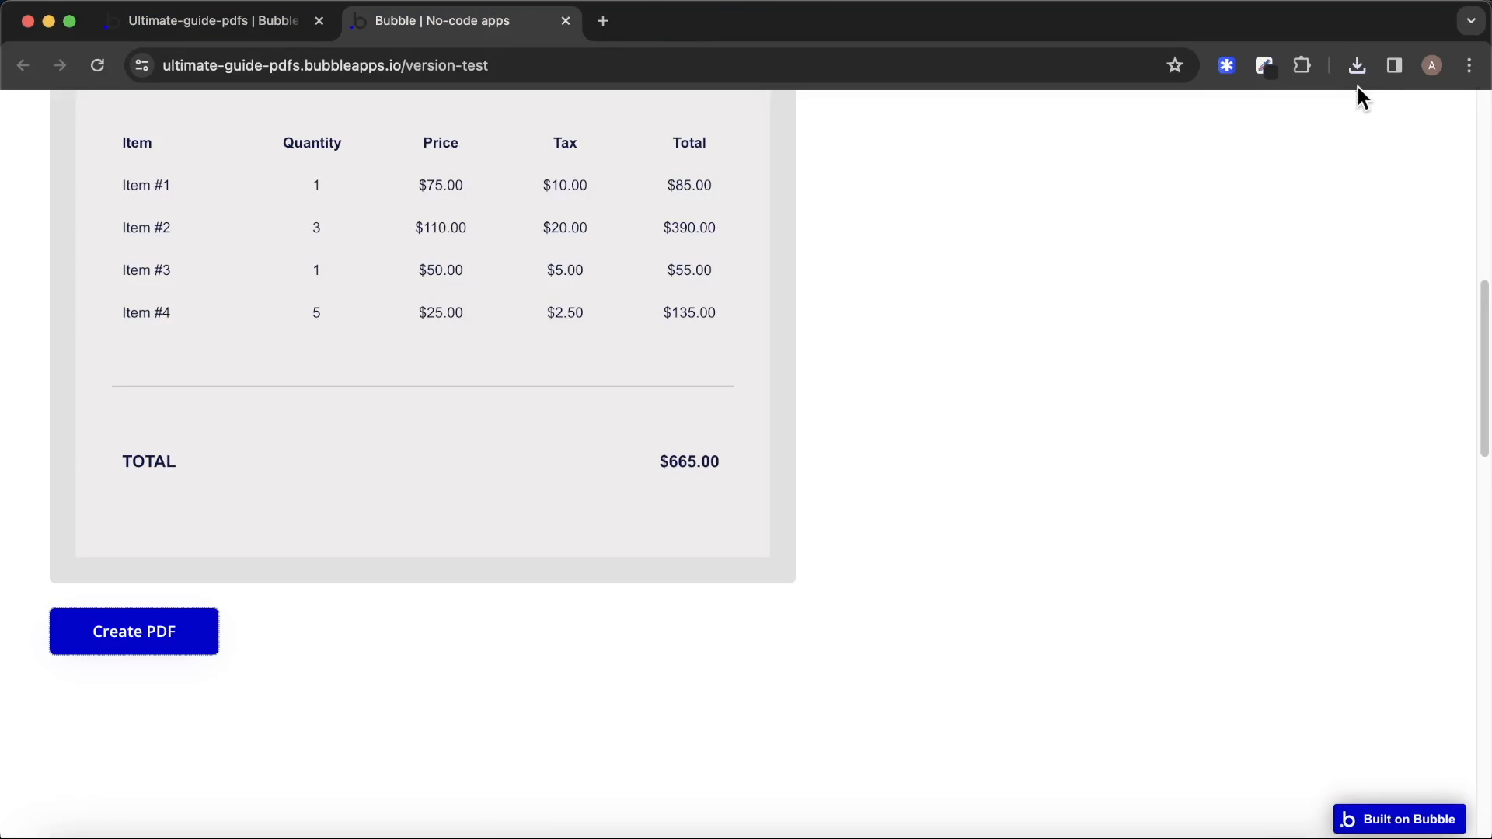
Return to the Bubble editor and set Auto Download of the Generate PDFCreator A action to "no".
left_click(248, 31)
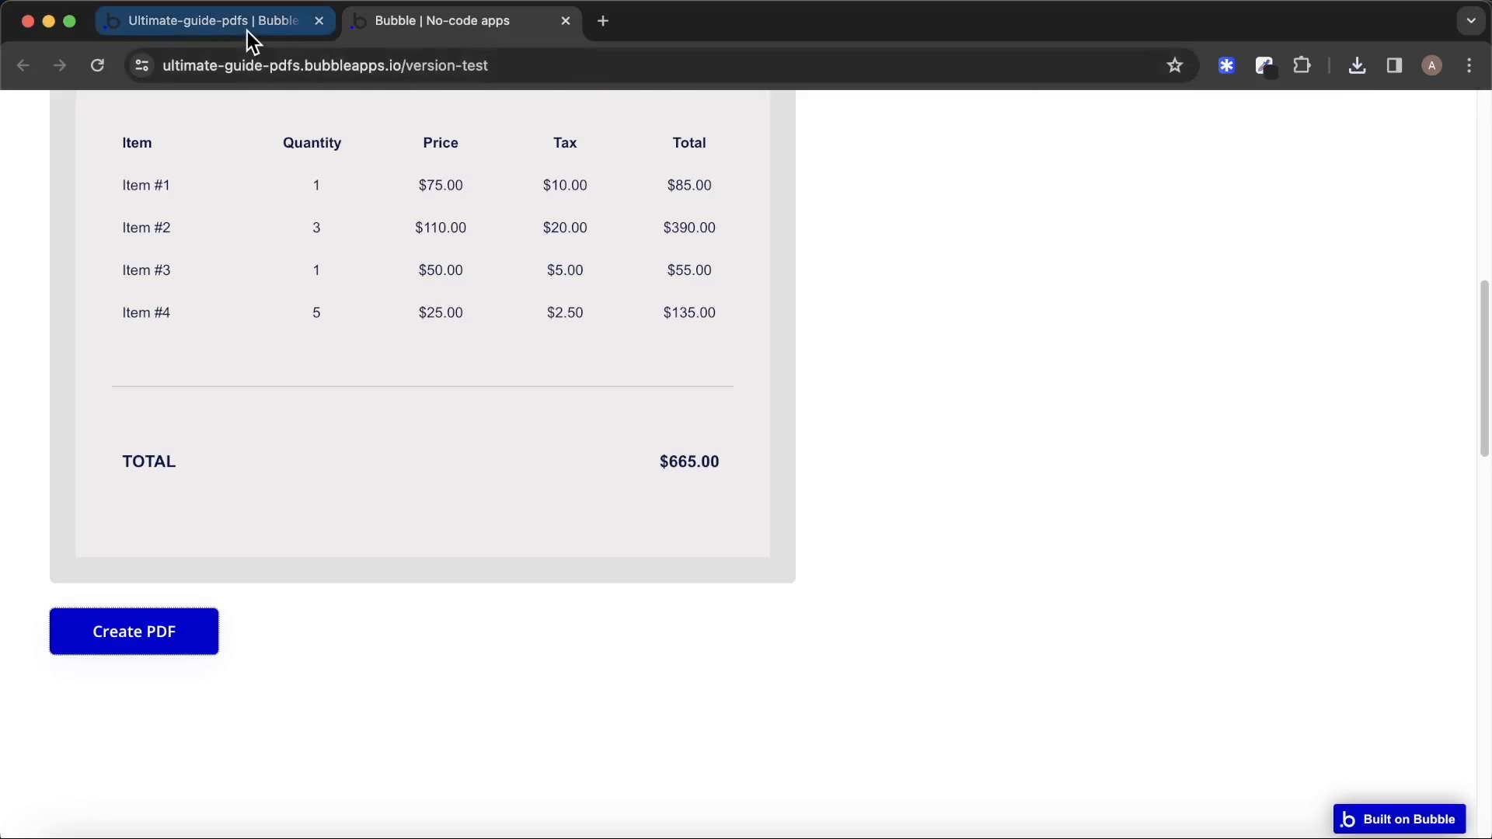
scroll(505, 458, "up", 5)
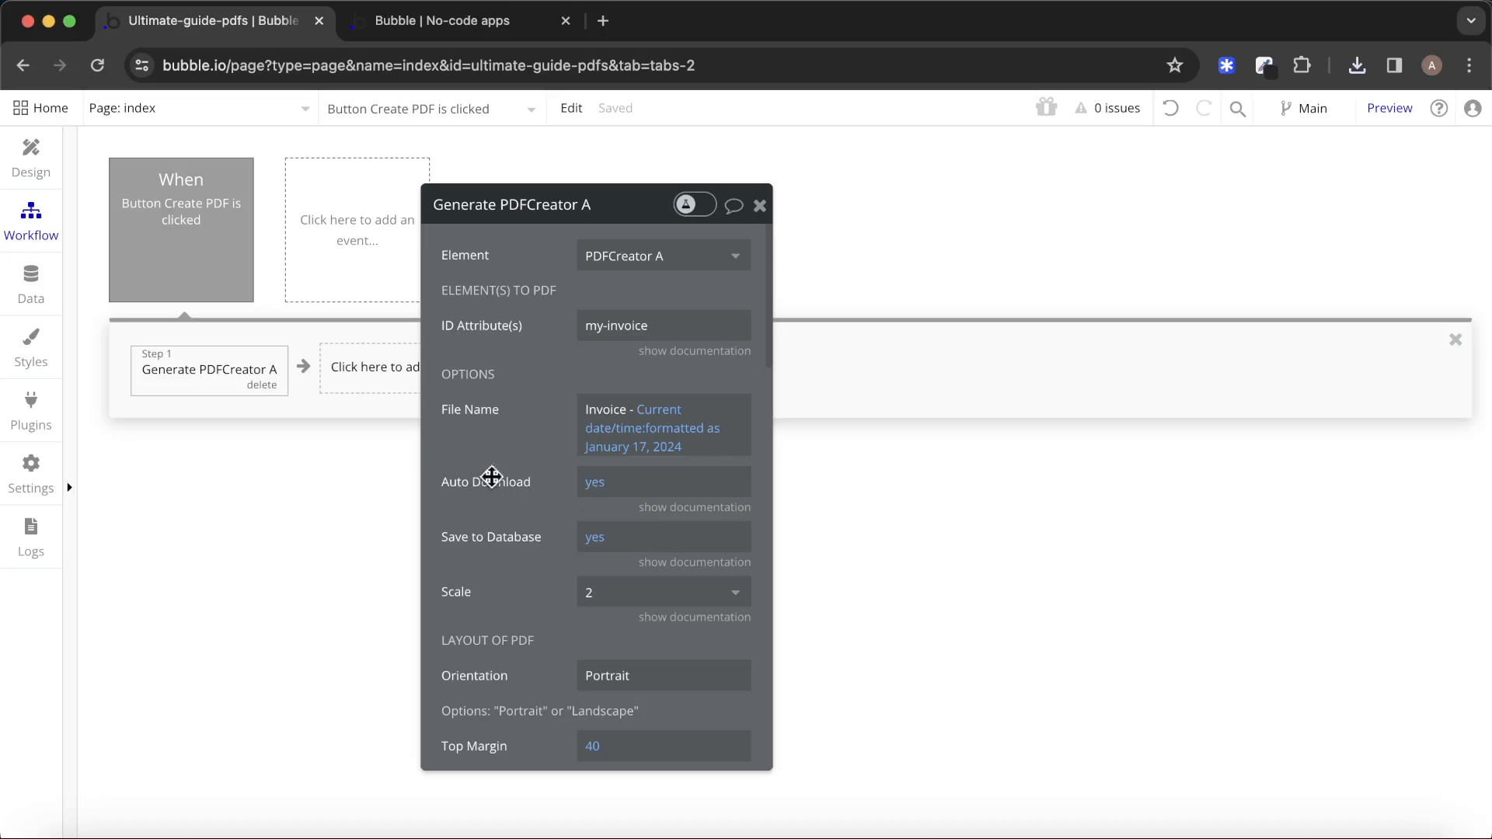
left_click(594, 486)
left_click(686, 593)
Refresh the app preview to the latest version and generate the invoice PDF with automatic download disabled.
left_click(473, 31)
left_click(517, 121)
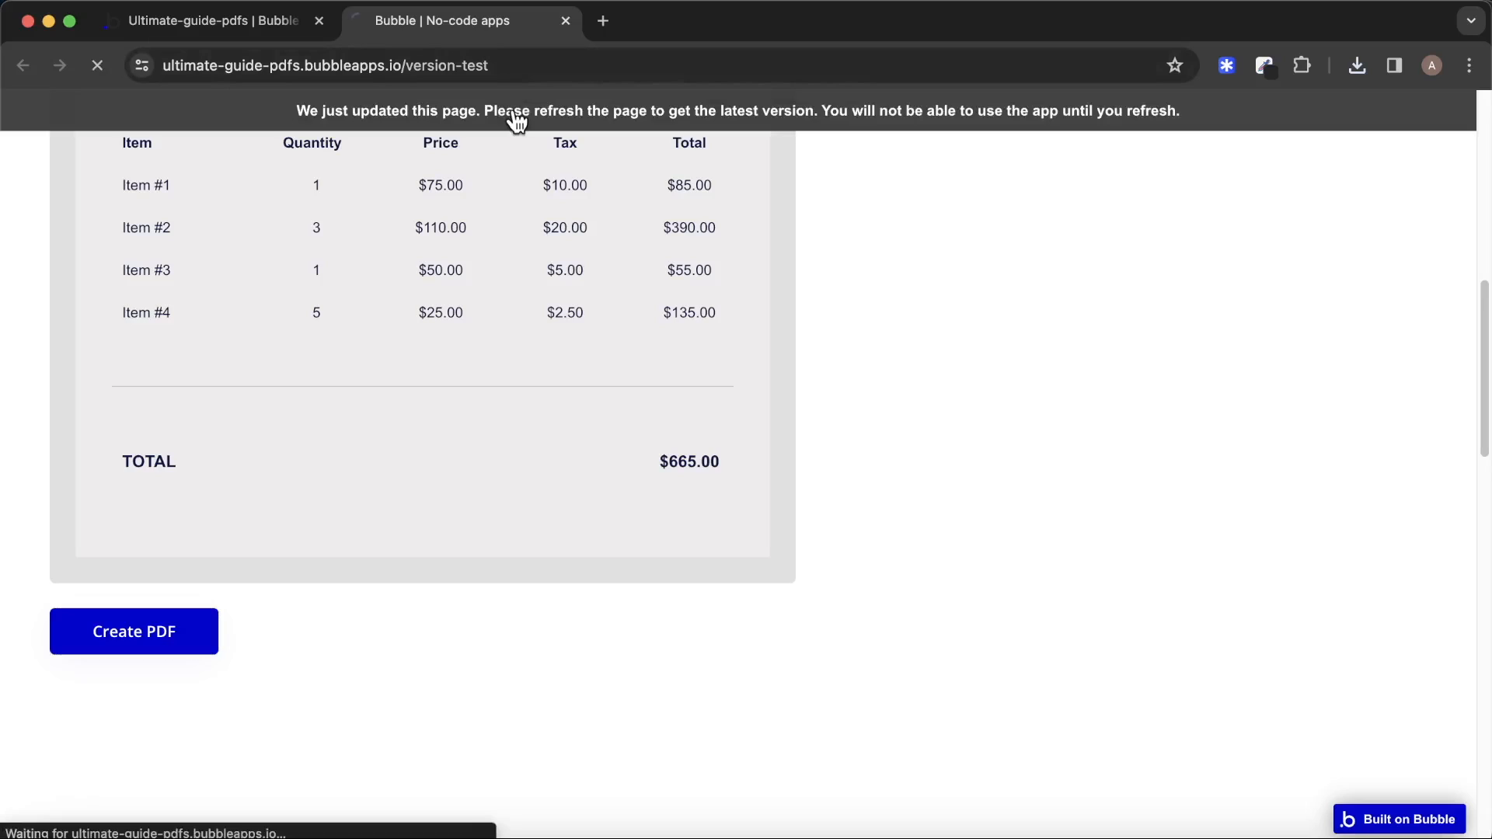
scroll(374, 544, "down", 10)
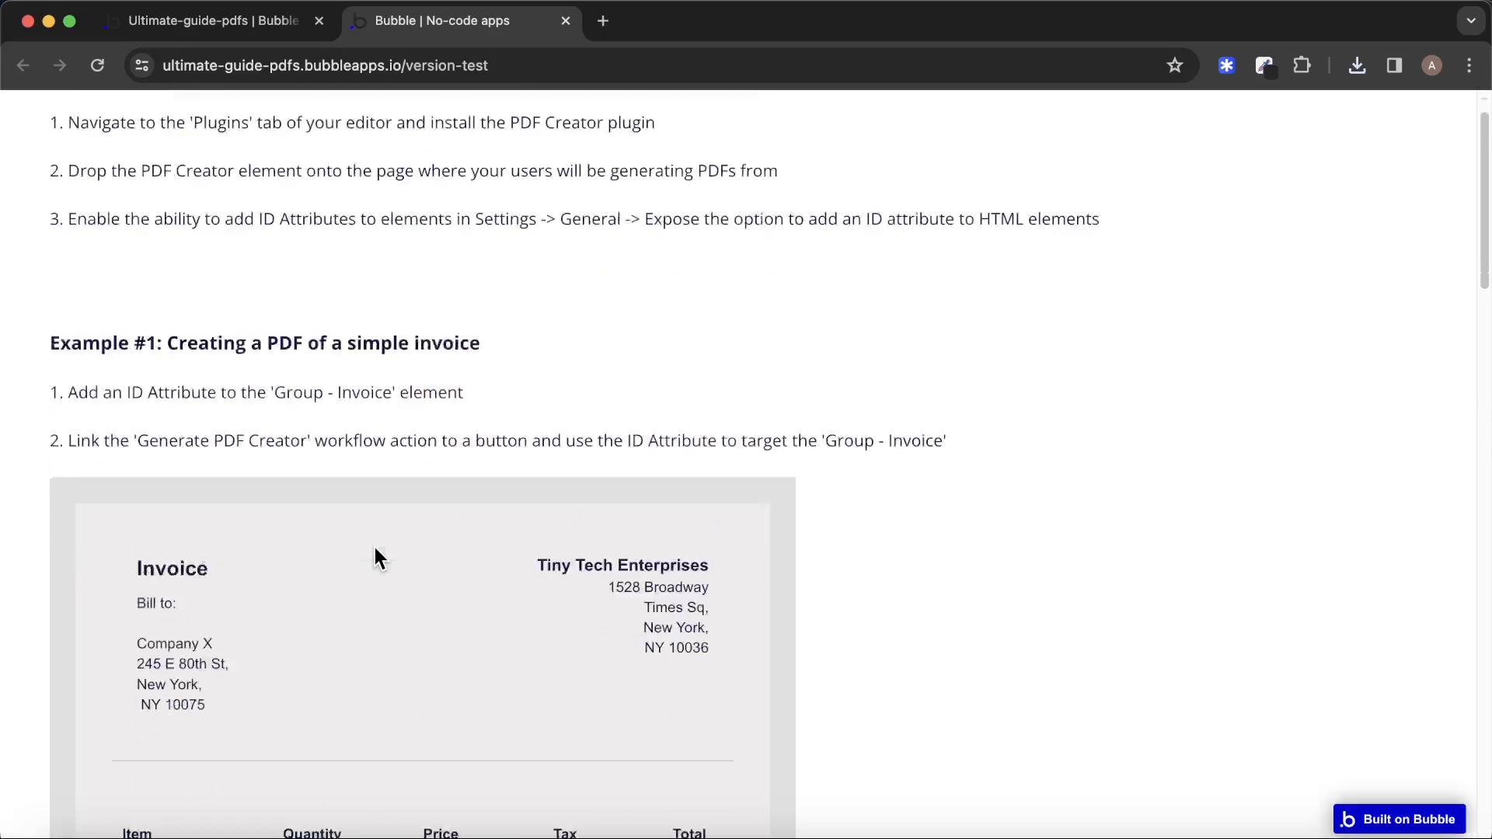
left_click(172, 674)
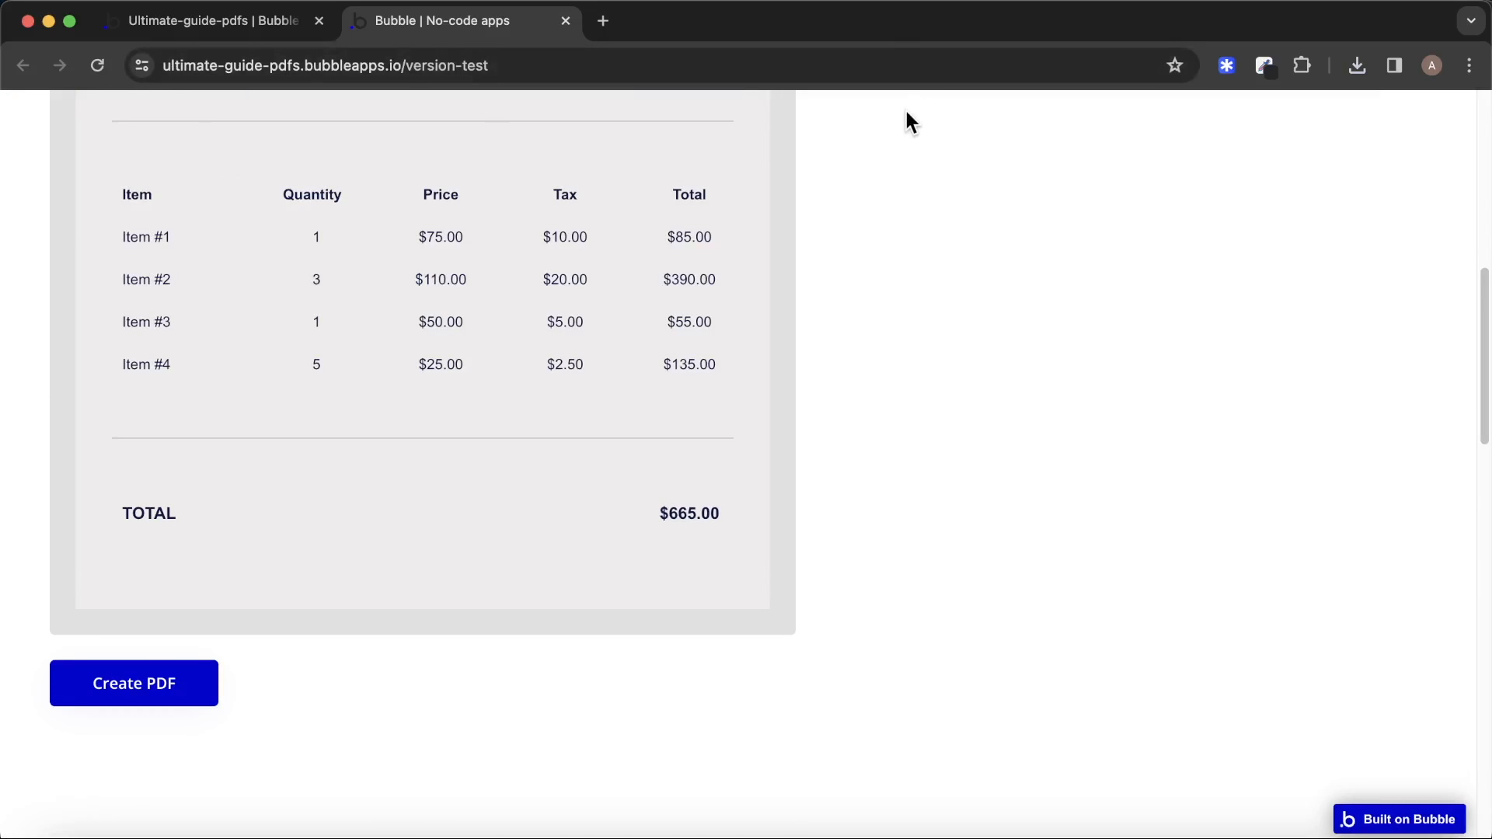
In the Bubble editor's file manager, view the most recently uploaded invoice PDF and close it.
left_click(249, 31)
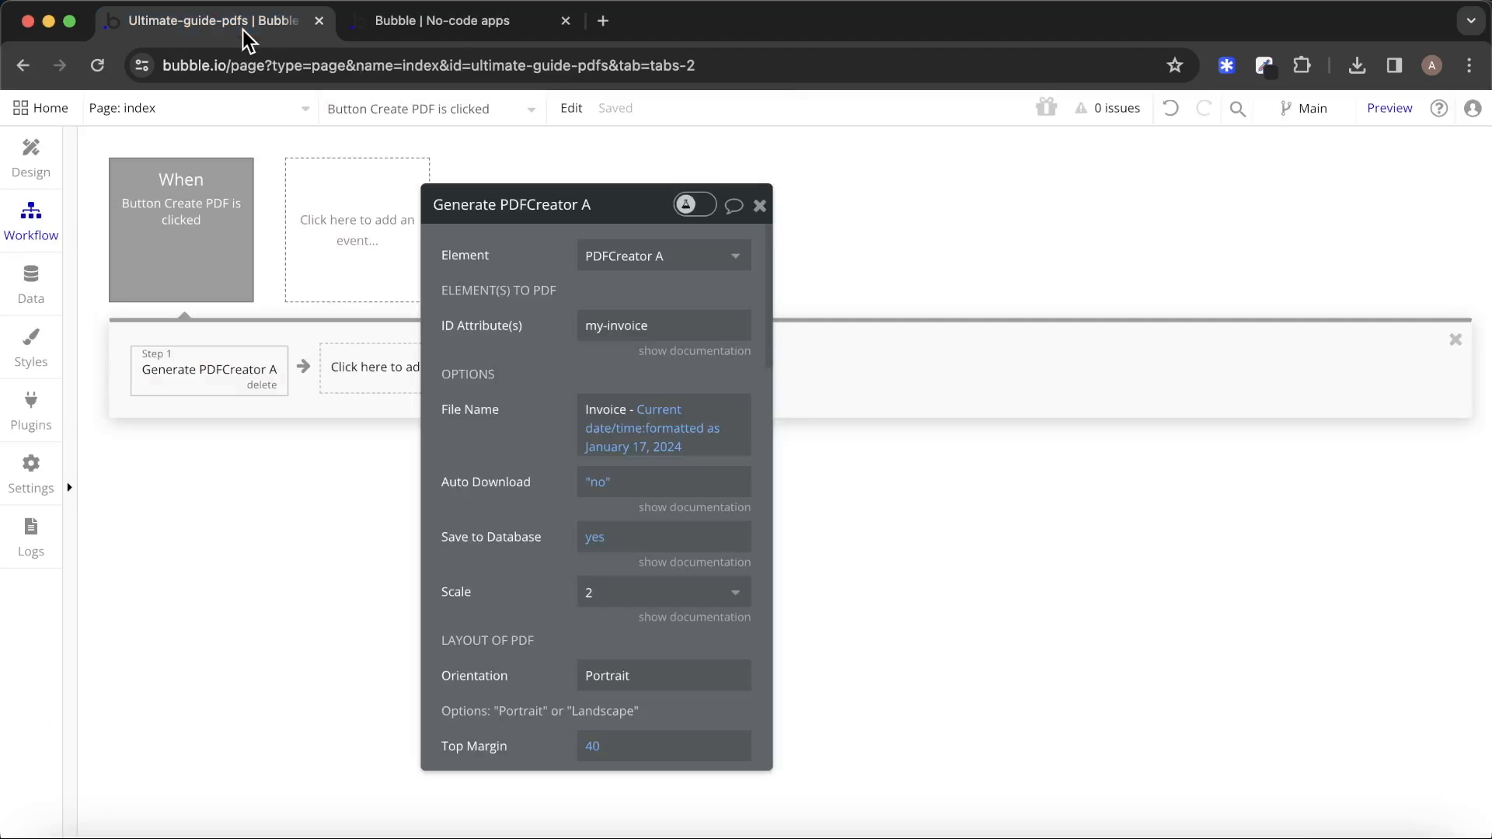
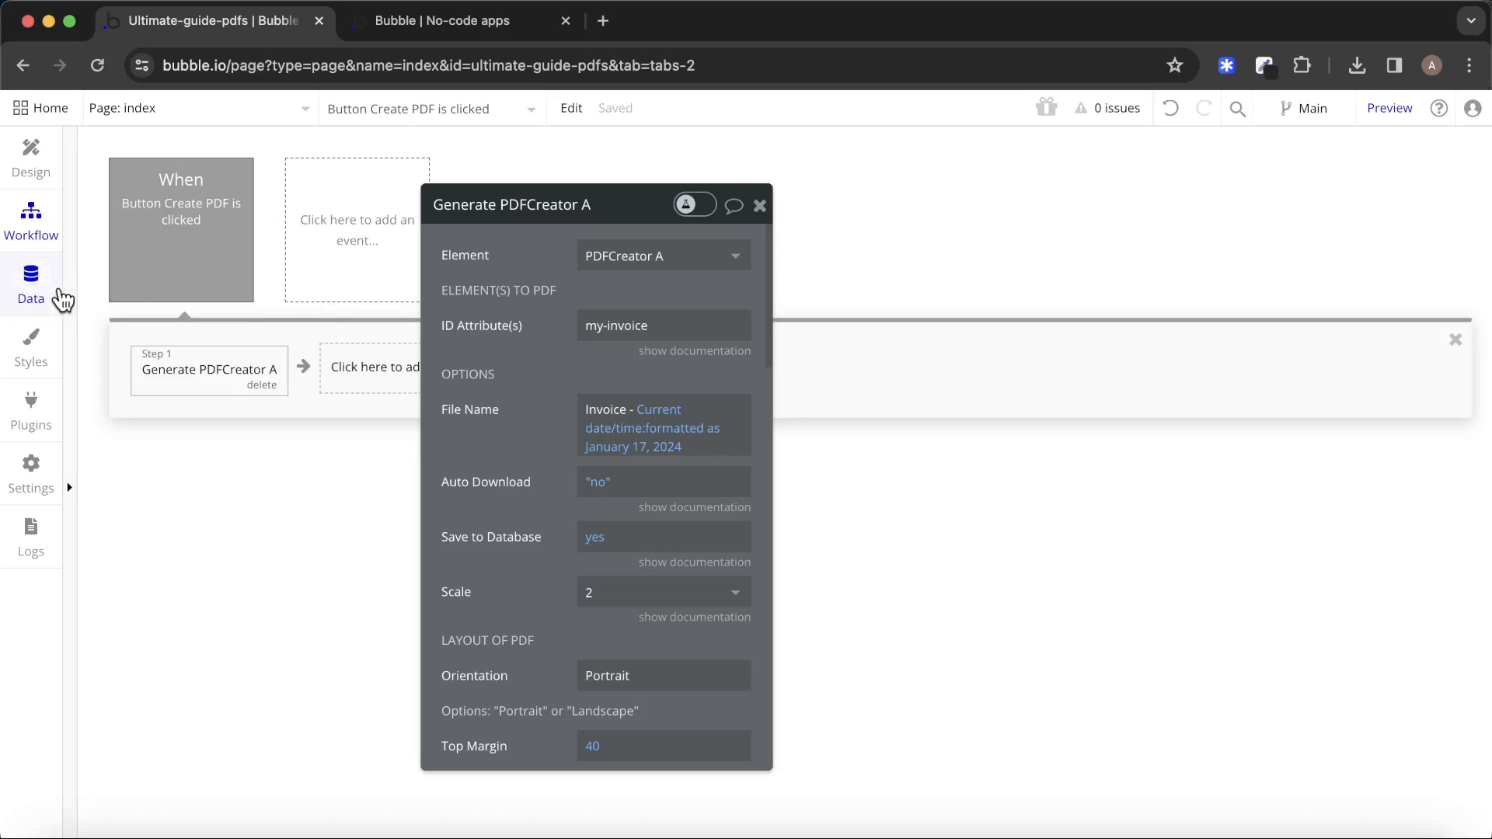
left_click(32, 292)
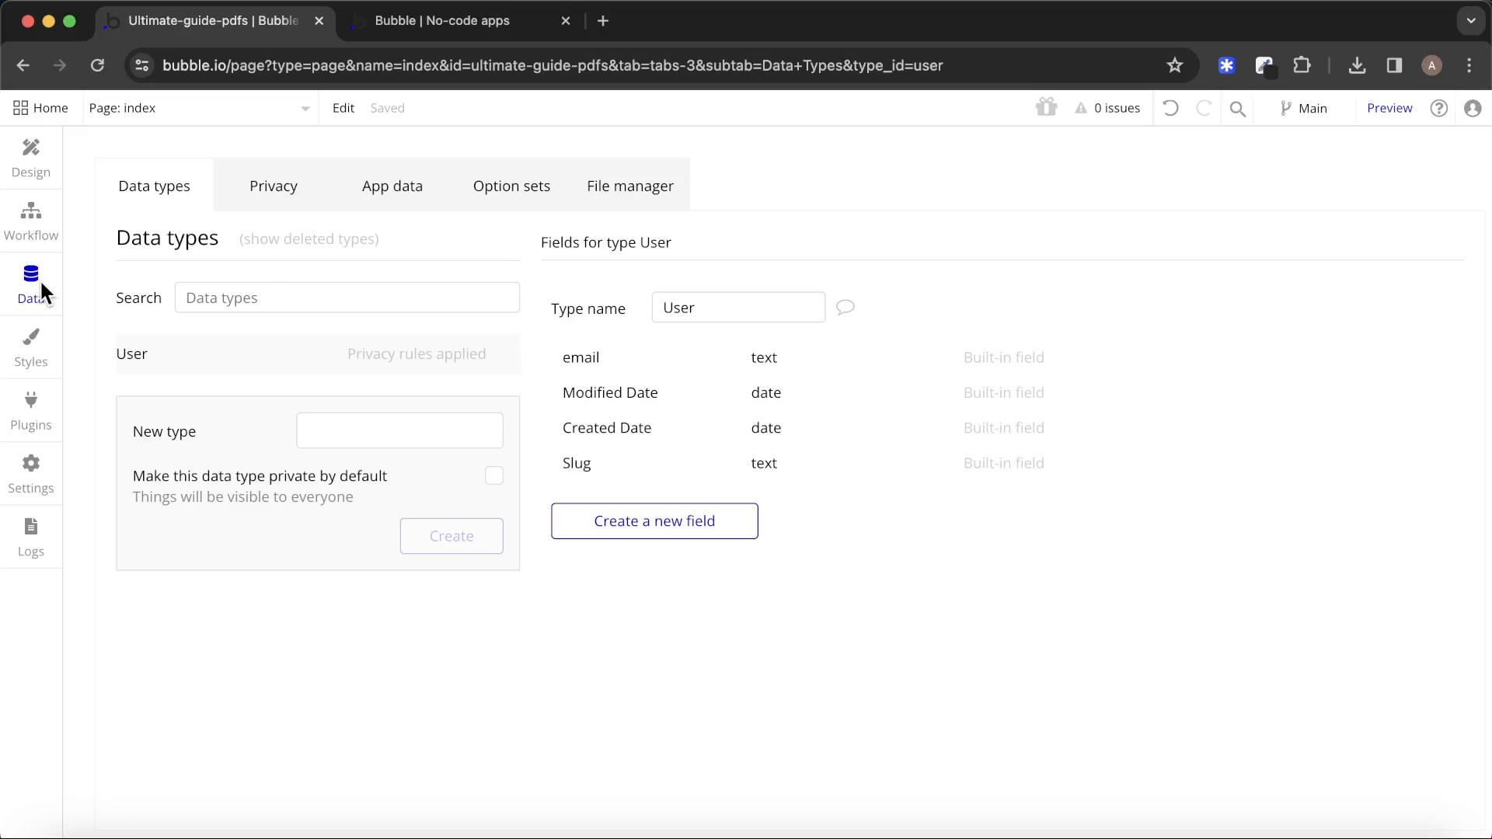
left_click(374, 199)
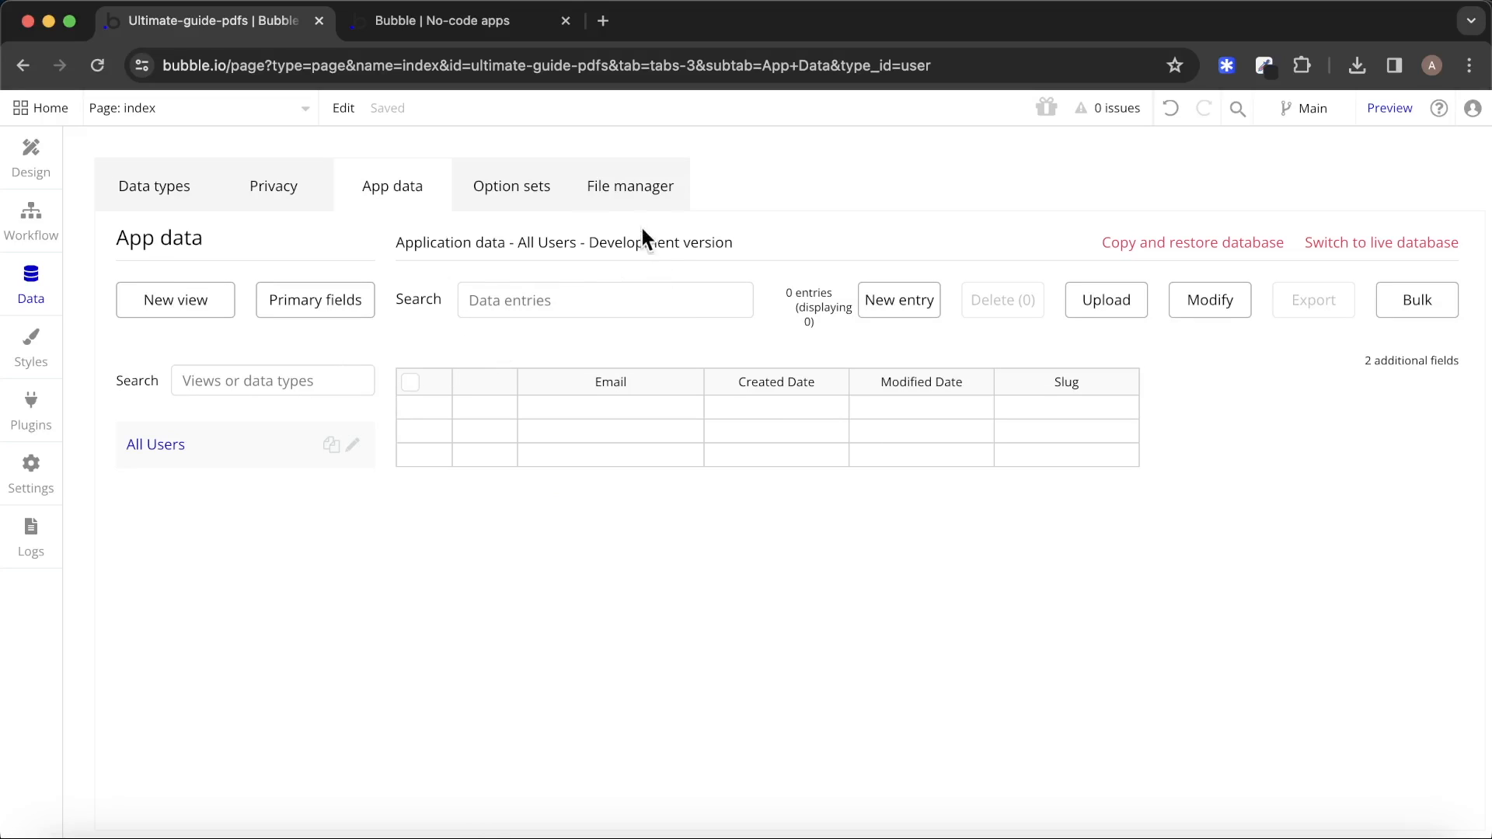
left_click(620, 199)
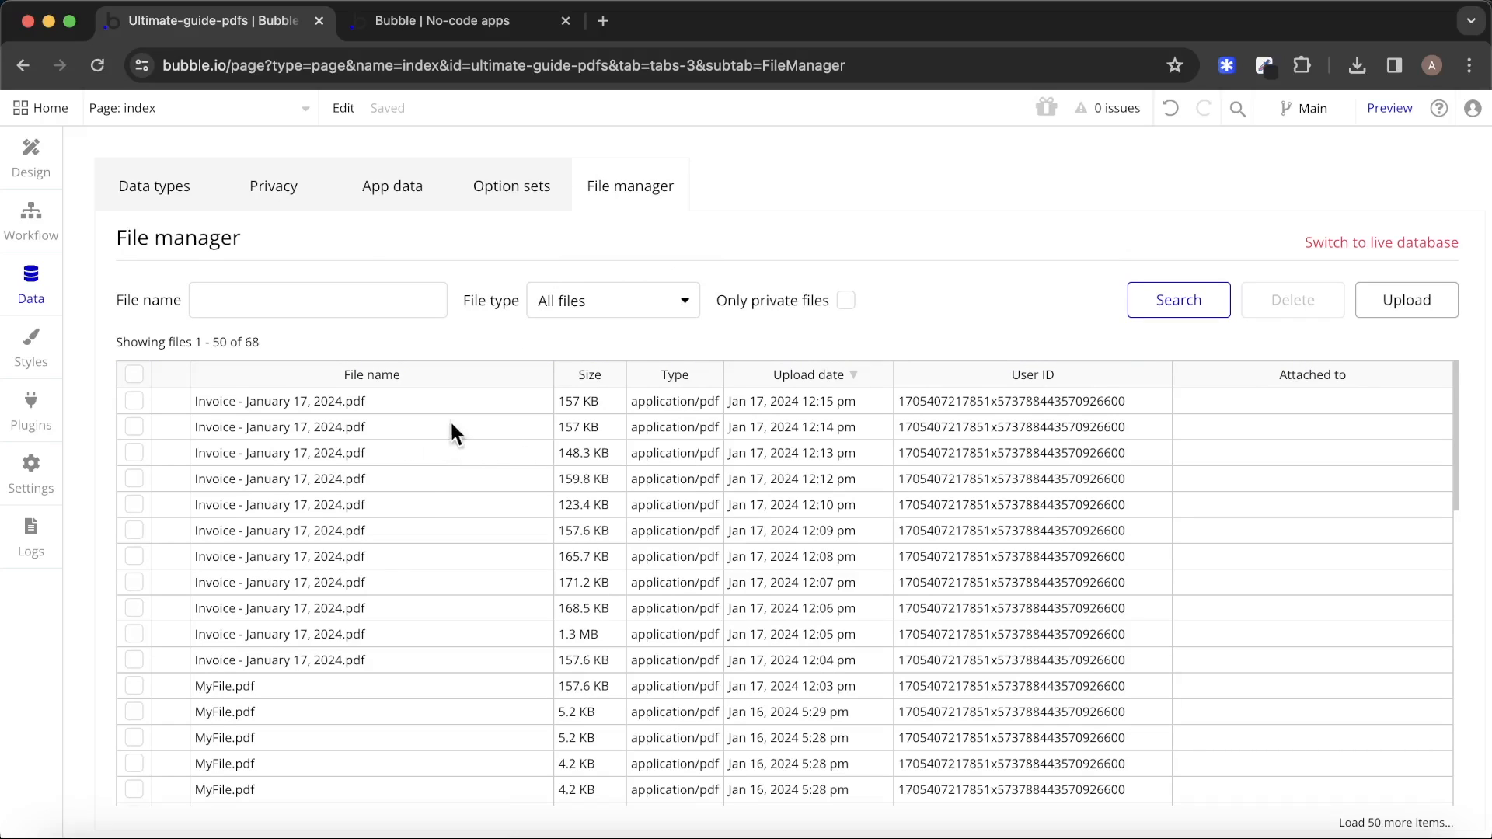
left_click(304, 407)
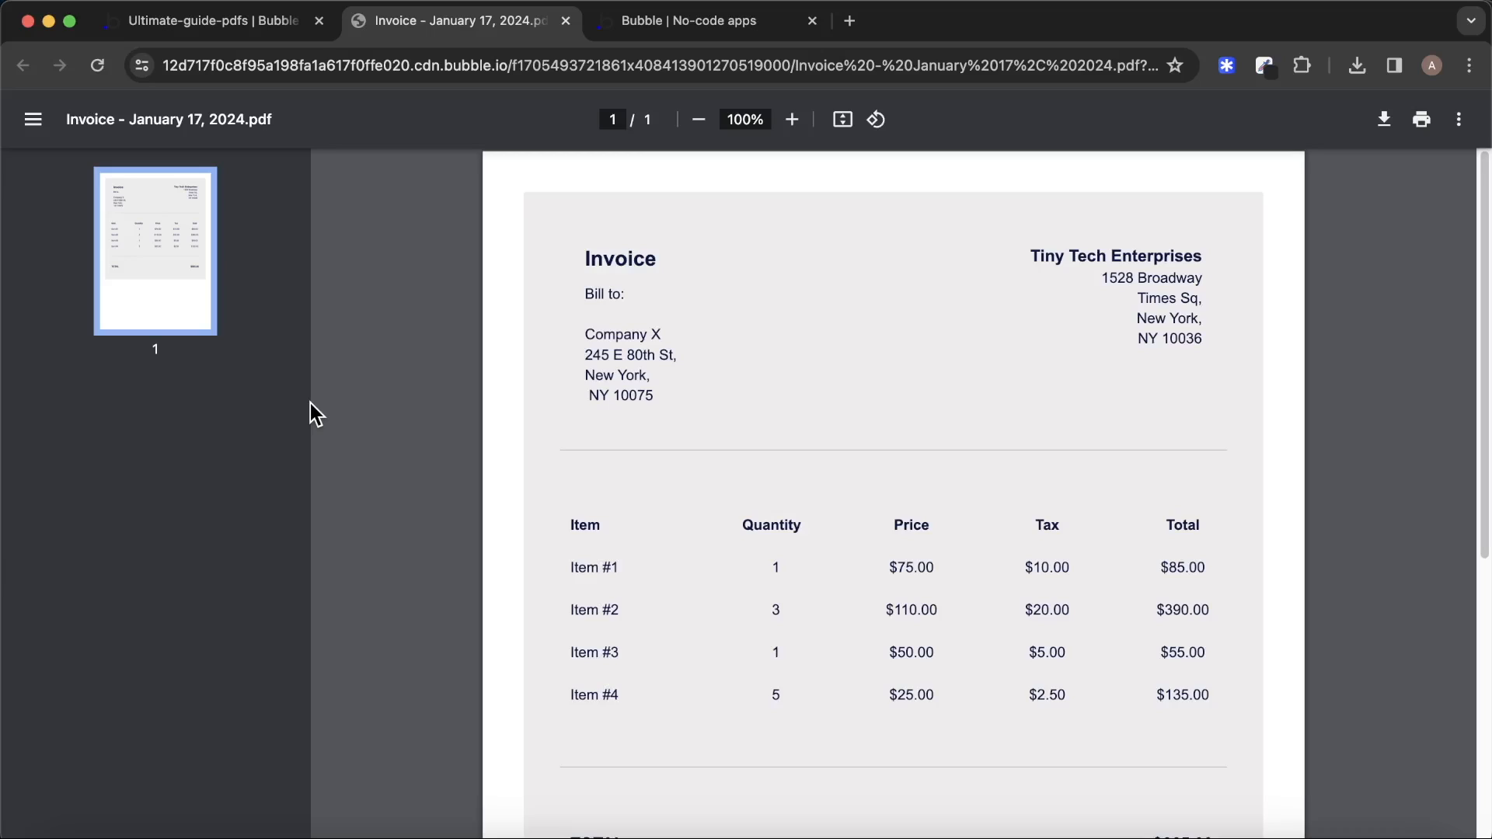
key("super+w")
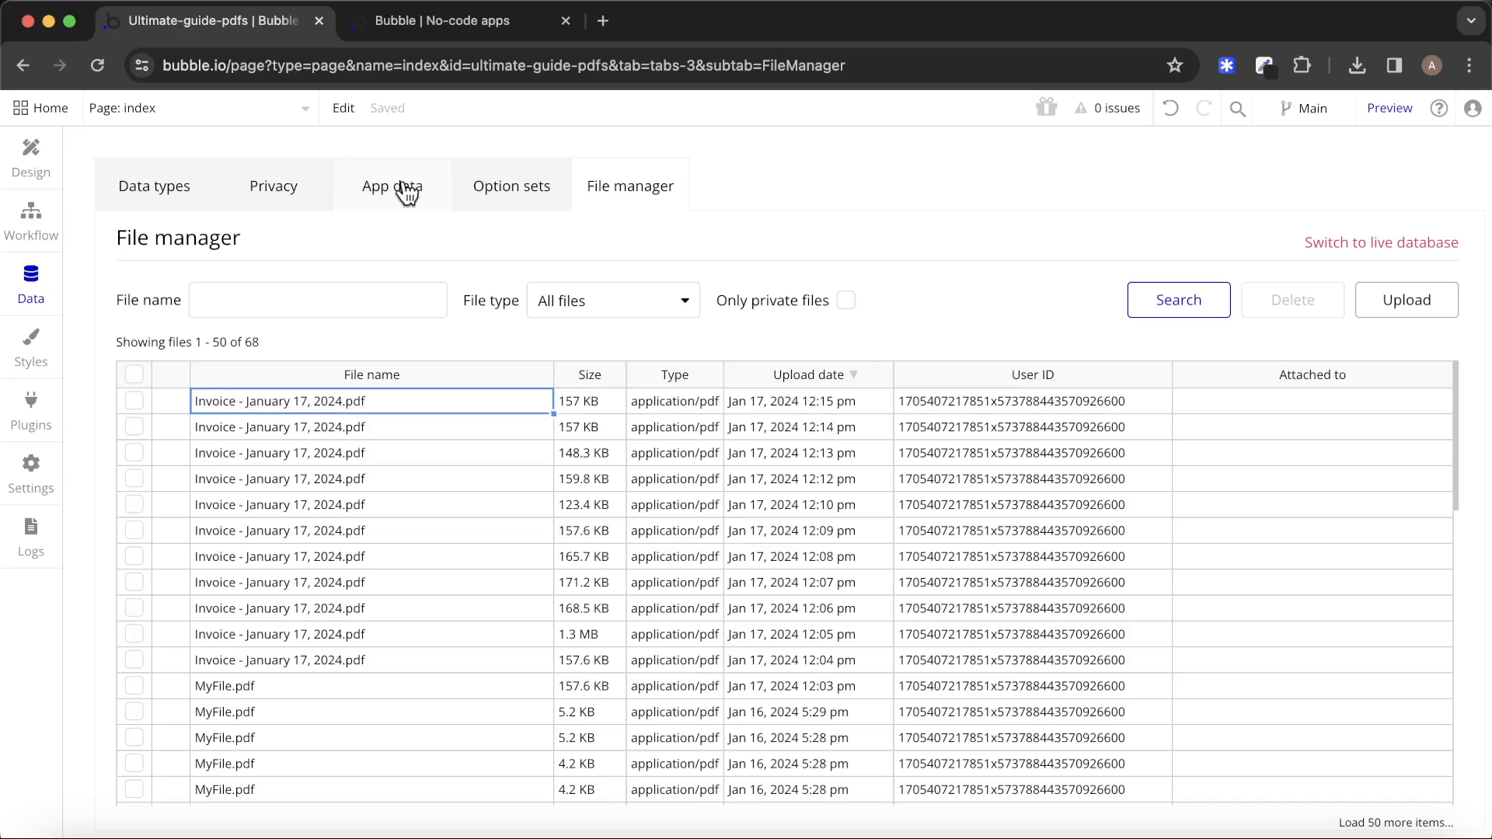
Create a new data type named Saved Reports in the app's database.
left_click(346, 195)
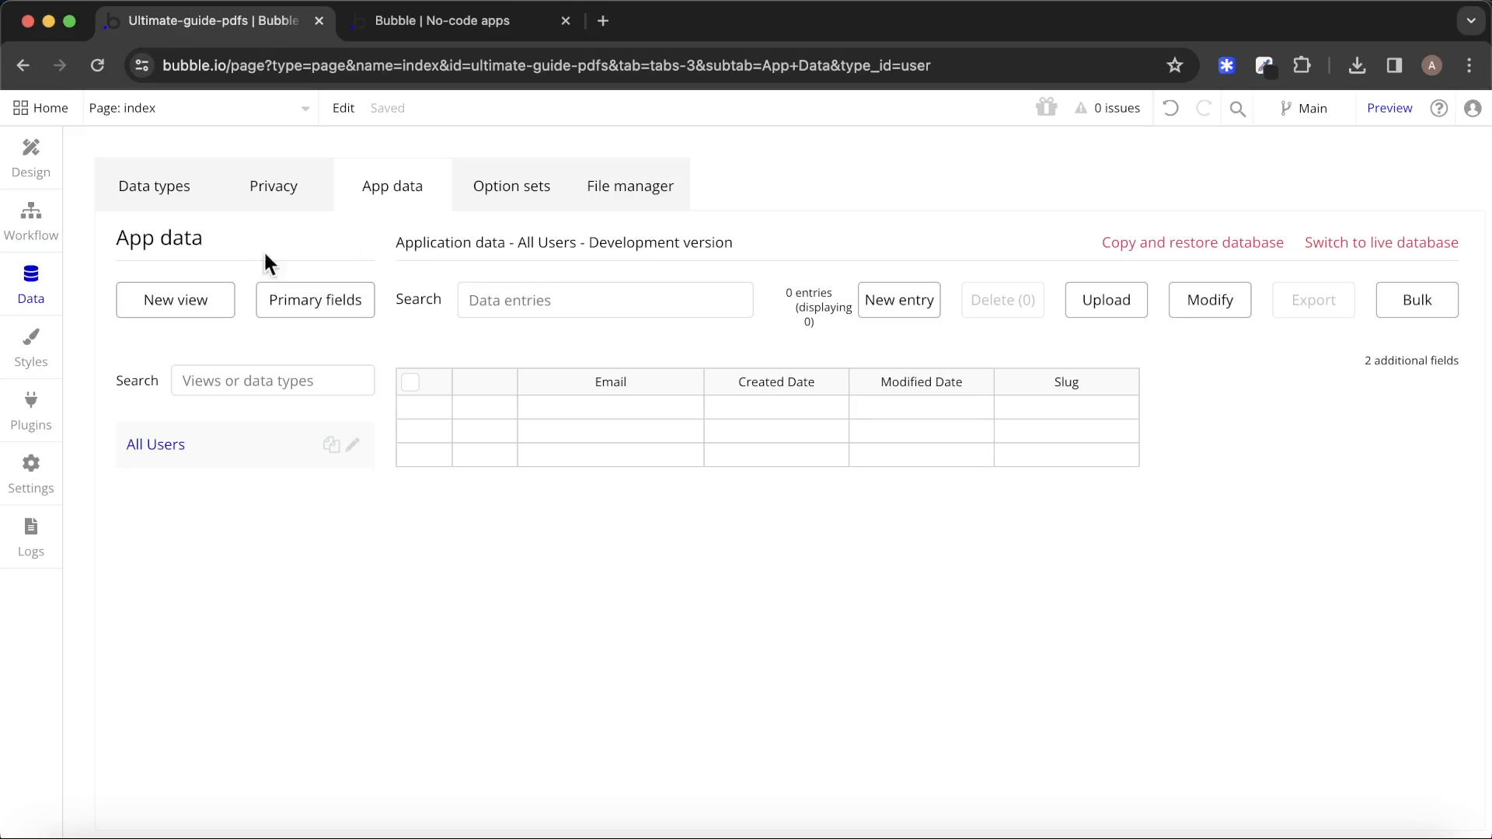
left_click(151, 185)
left_click(366, 425)
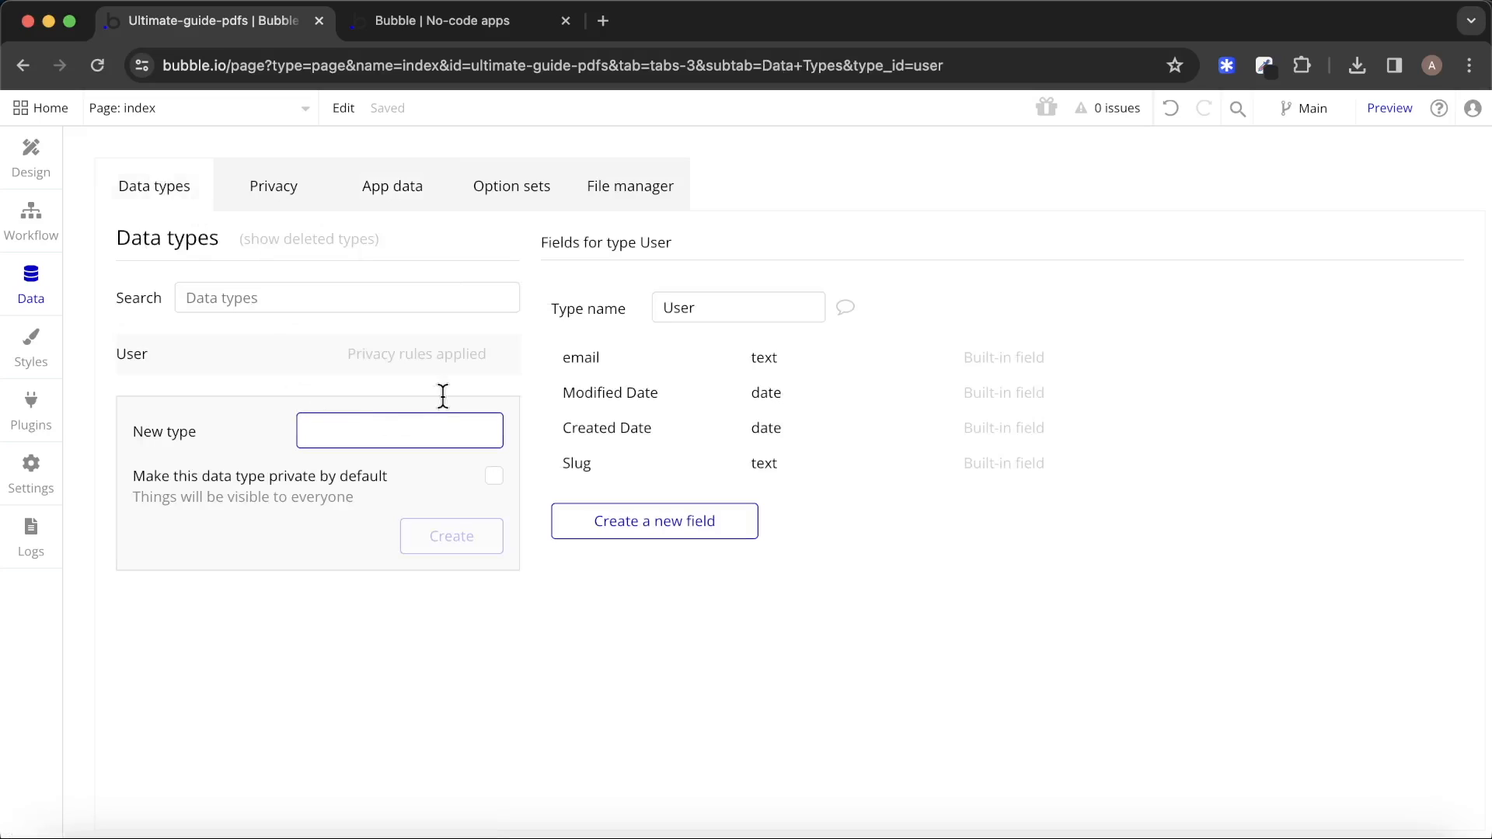
type("Saved Reports")
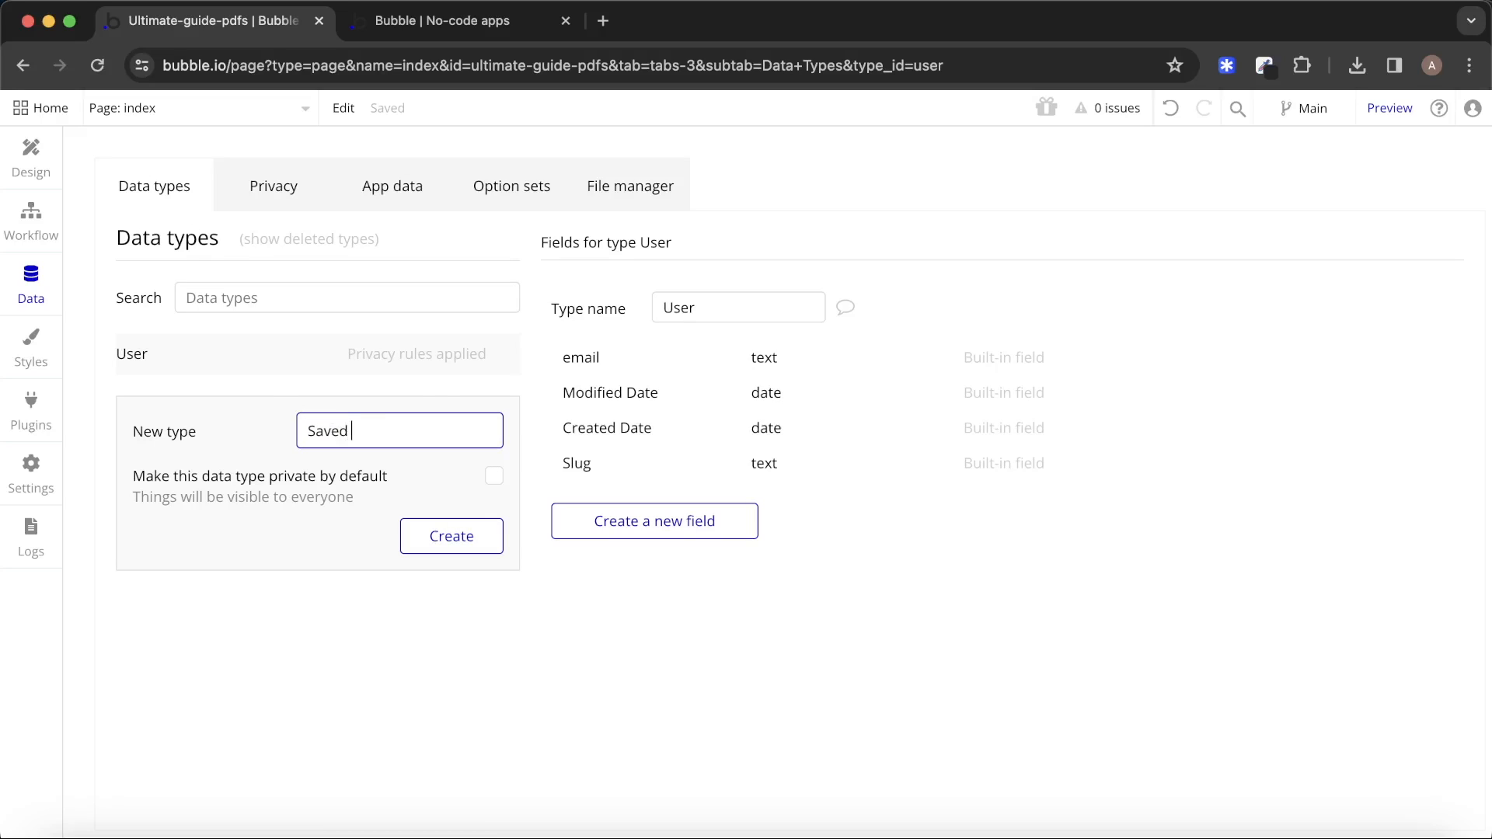
left_click(450, 541)
Add a text field named "Link to report" to the Saved Reports data type.
left_click(633, 522)
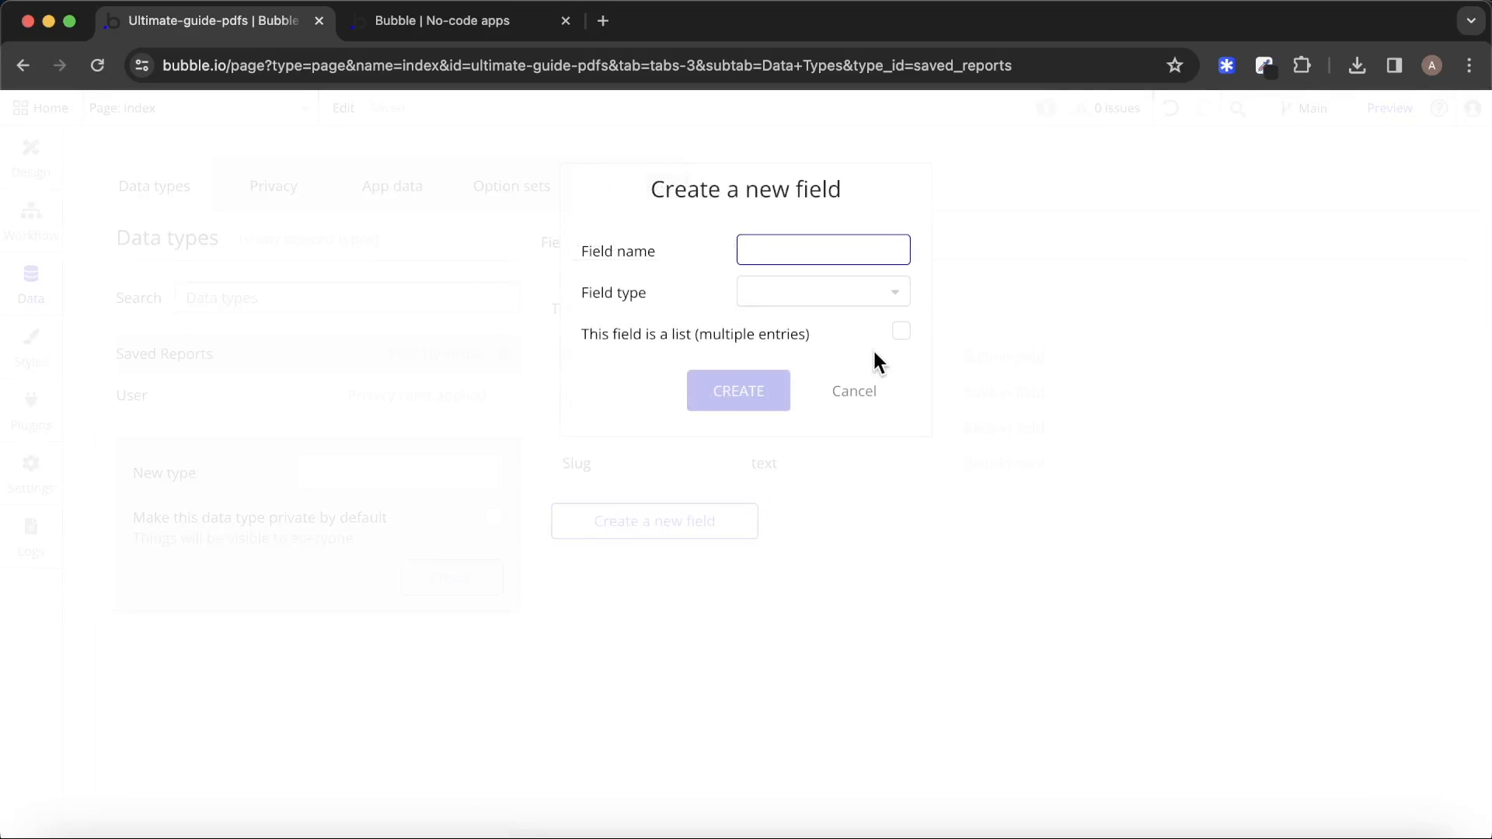
type("Link to report")
left_click(848, 289)
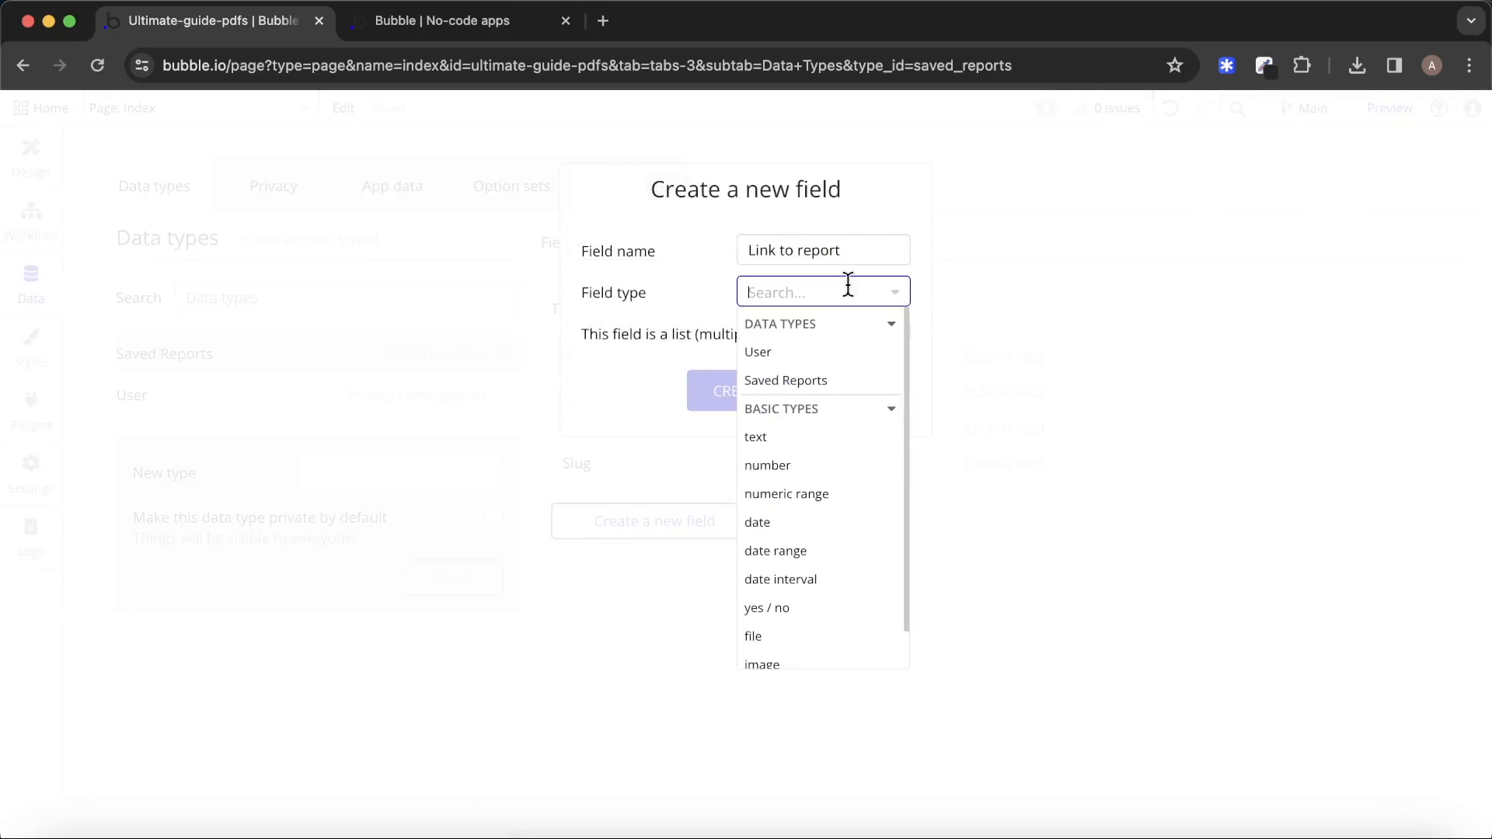
left_click(801, 443)
left_click(753, 392)
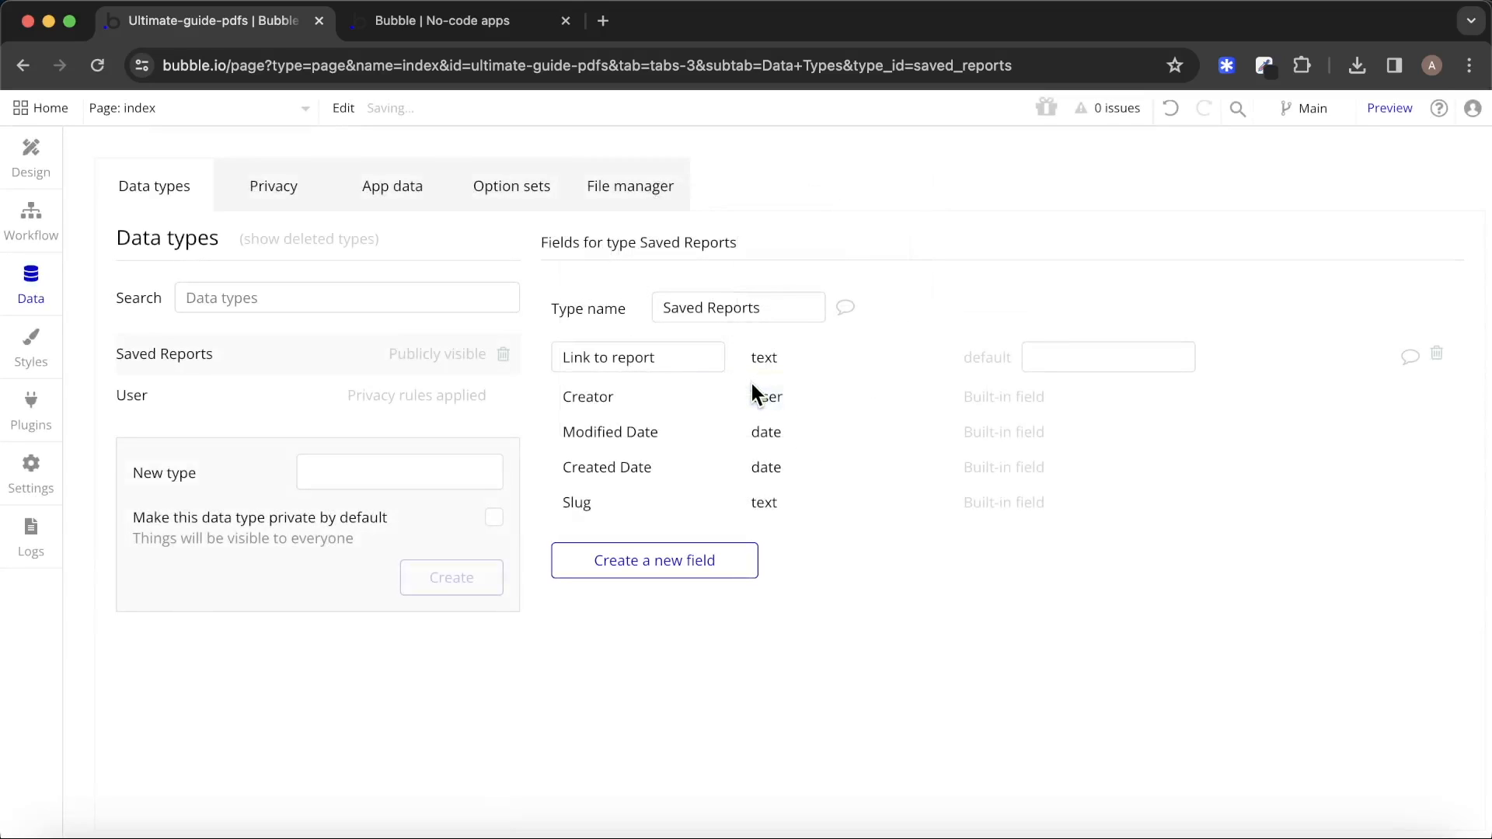
Add a "Create a new thing" action of type Saved Reports after the PDF generation step in the Create PDF button's workflow.
left_click(45, 213)
left_click(174, 233)
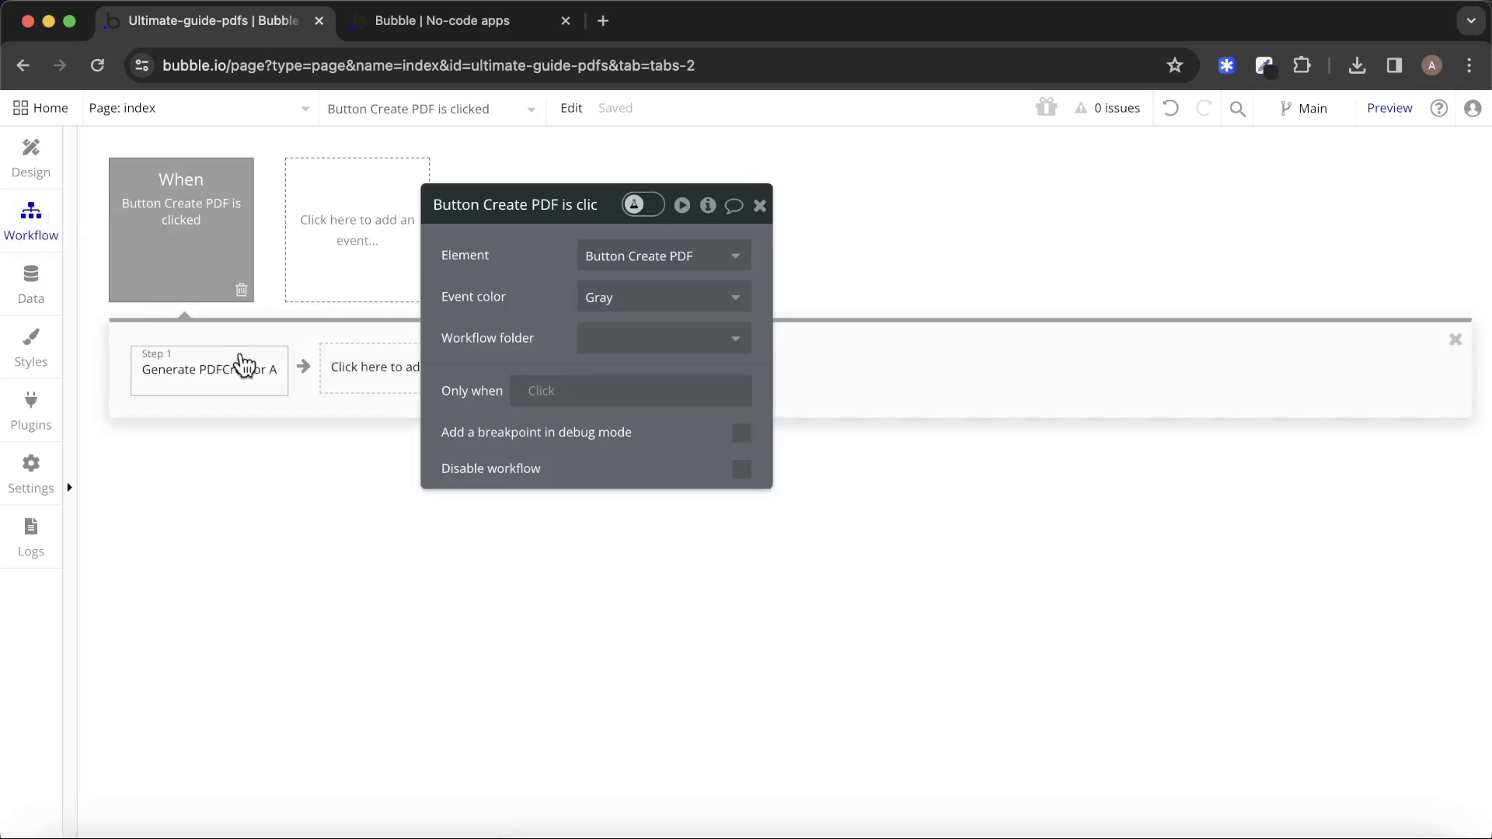
left_click(237, 364)
left_click_drag(431, 369, 638, 376)
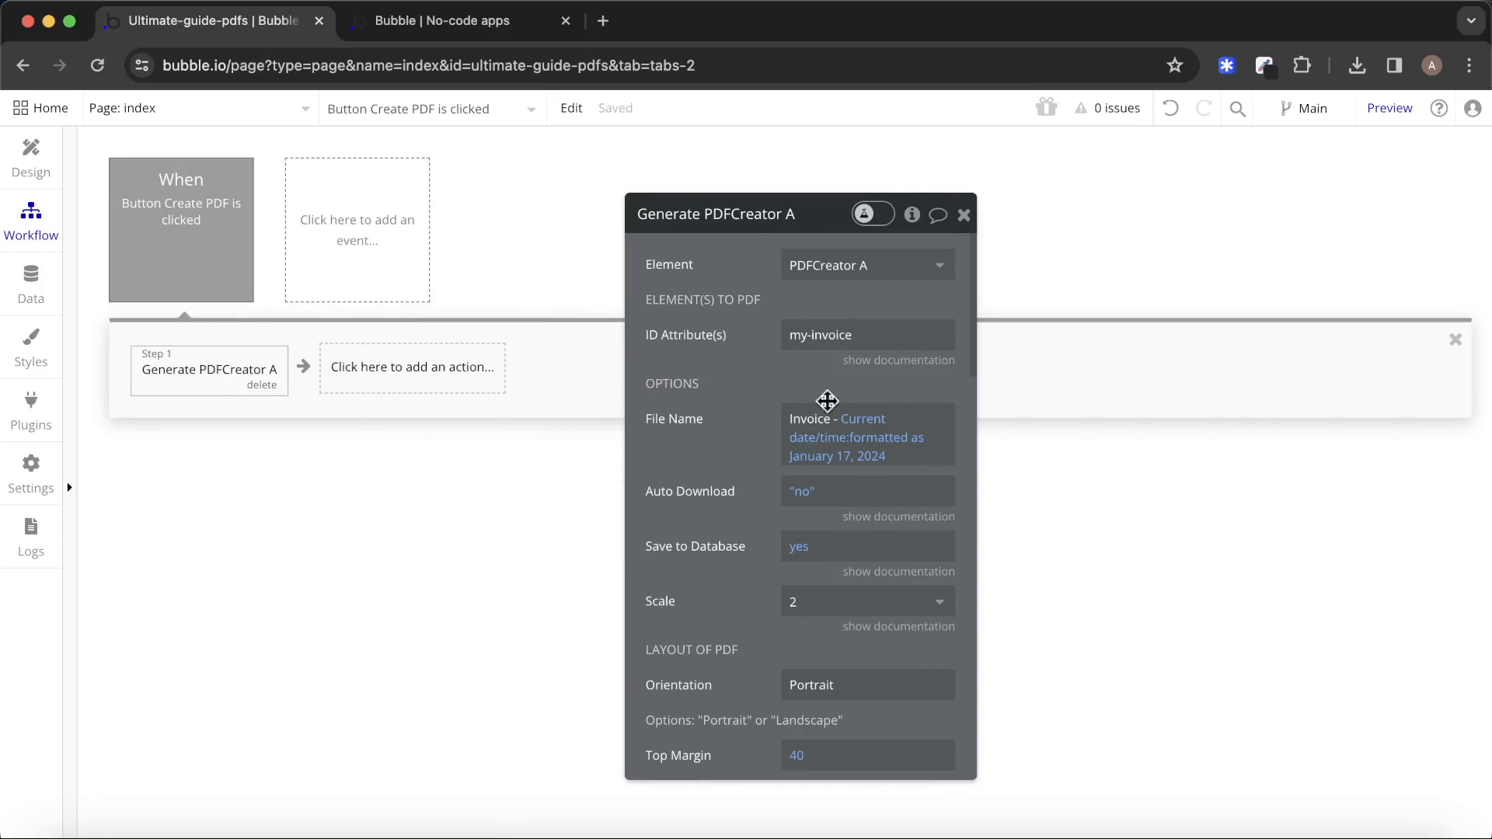
left_click(453, 382)
mouse_move(424, 519)
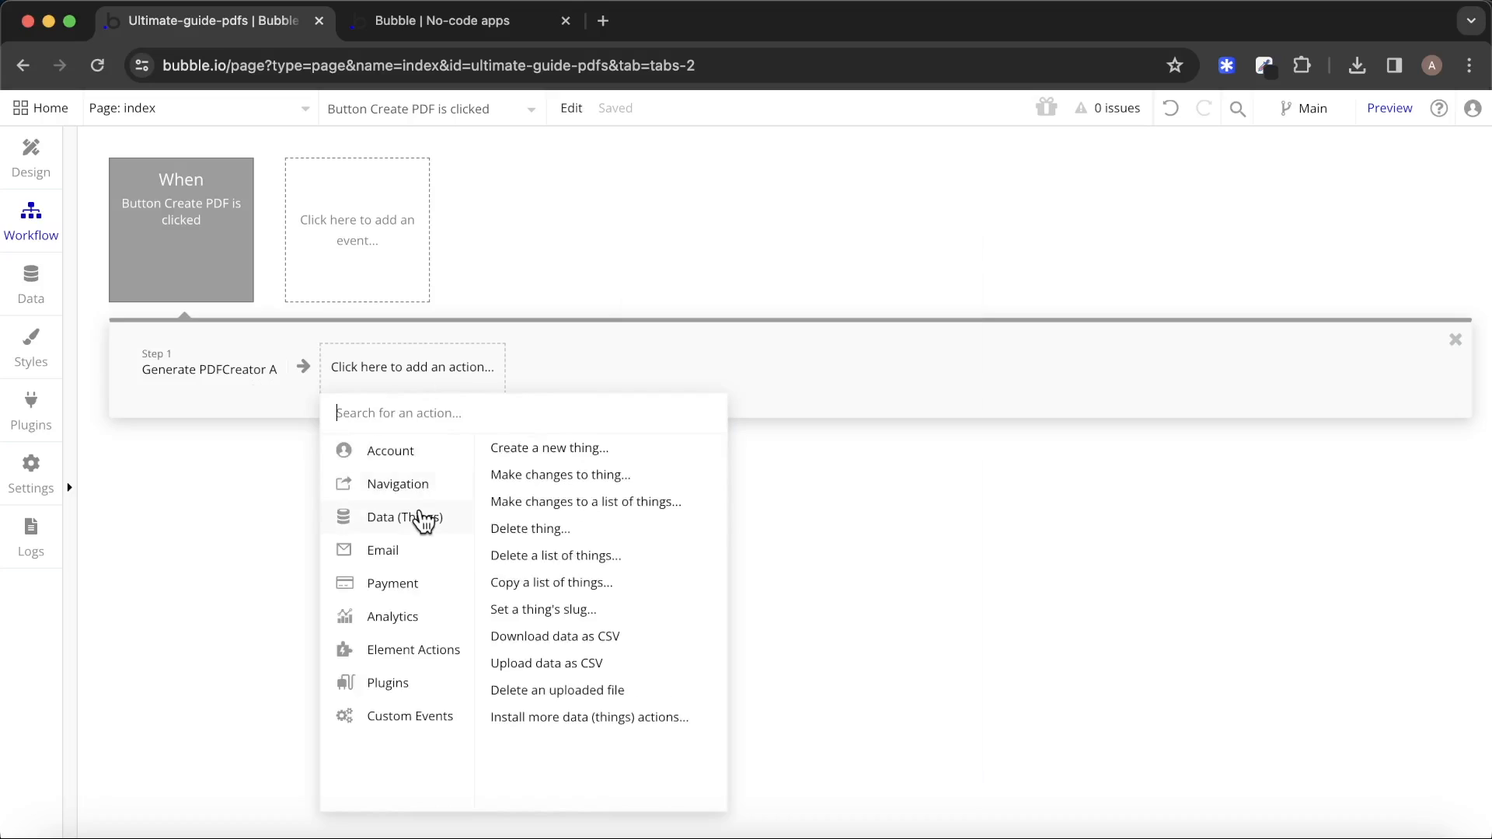
left_click(616, 449)
left_click(848, 272)
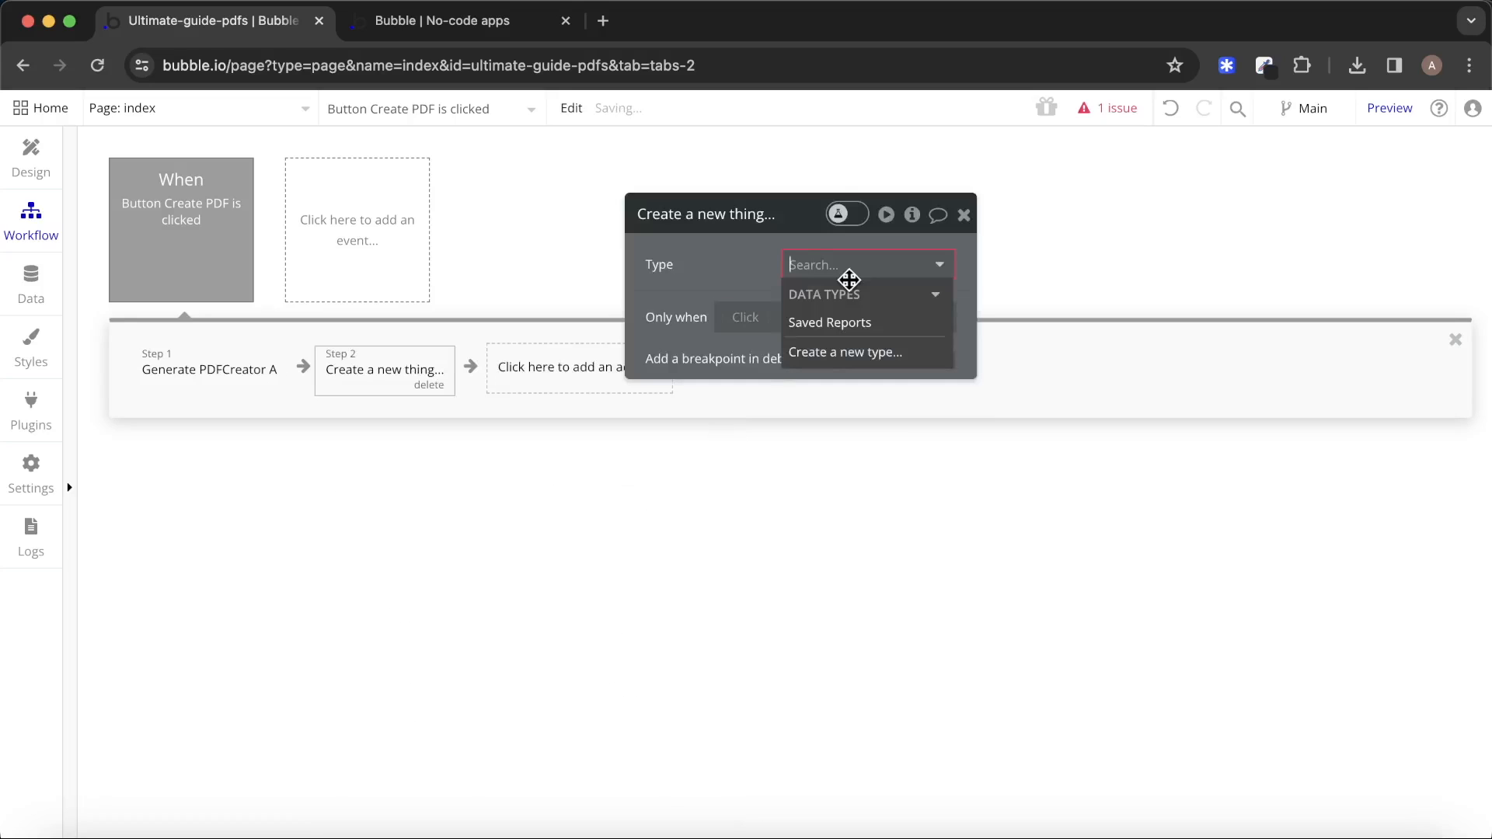
left_click(850, 319)
Set the new action's "Link to report" field to PDFCreator A's url, and close the action's properties.
left_click(785, 322)
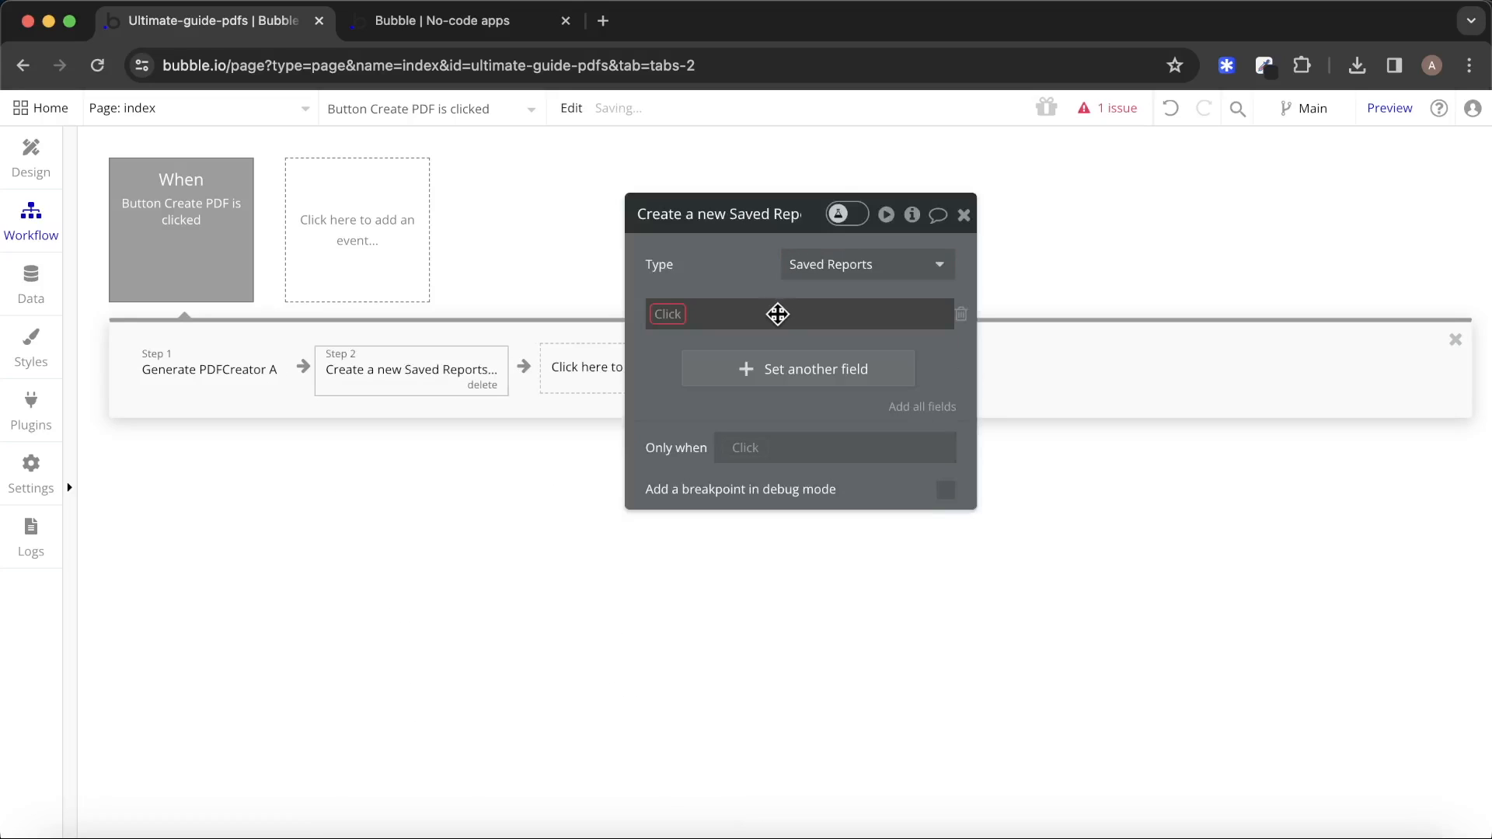
left_click(670, 315)
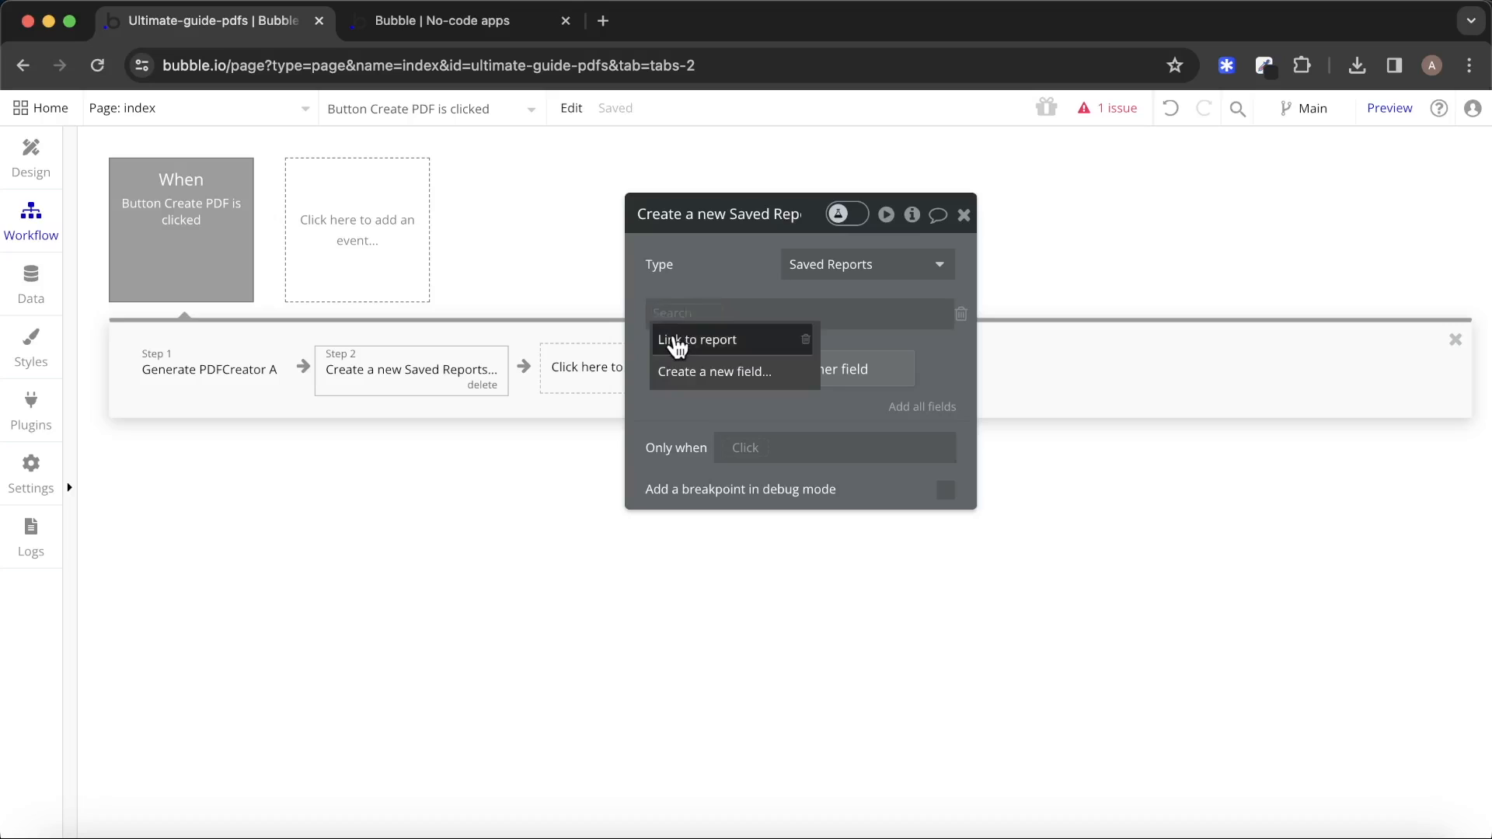
left_click(673, 340)
left_click(780, 313)
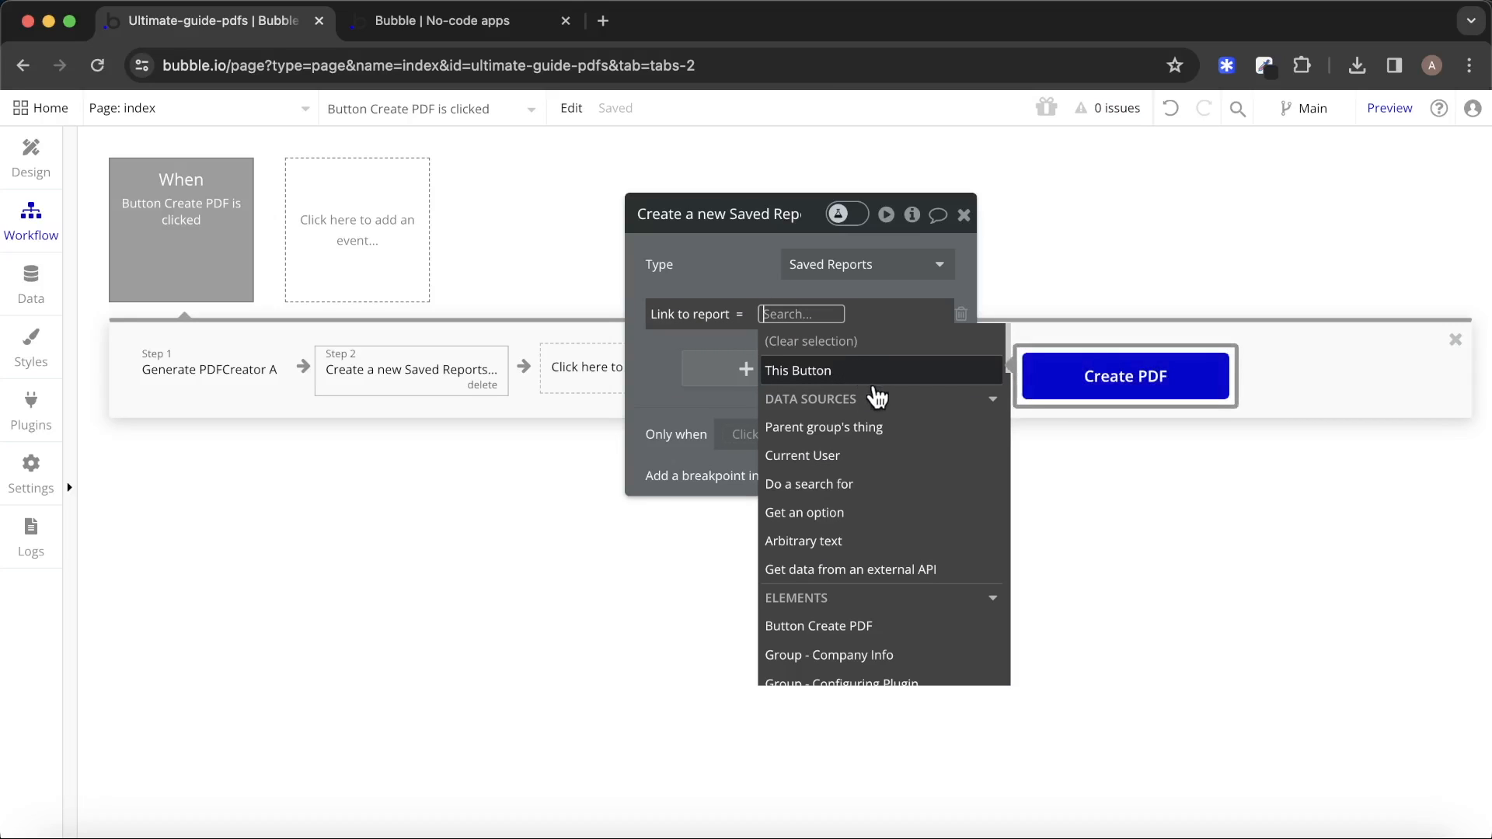
scroll(877, 403, "down", 4)
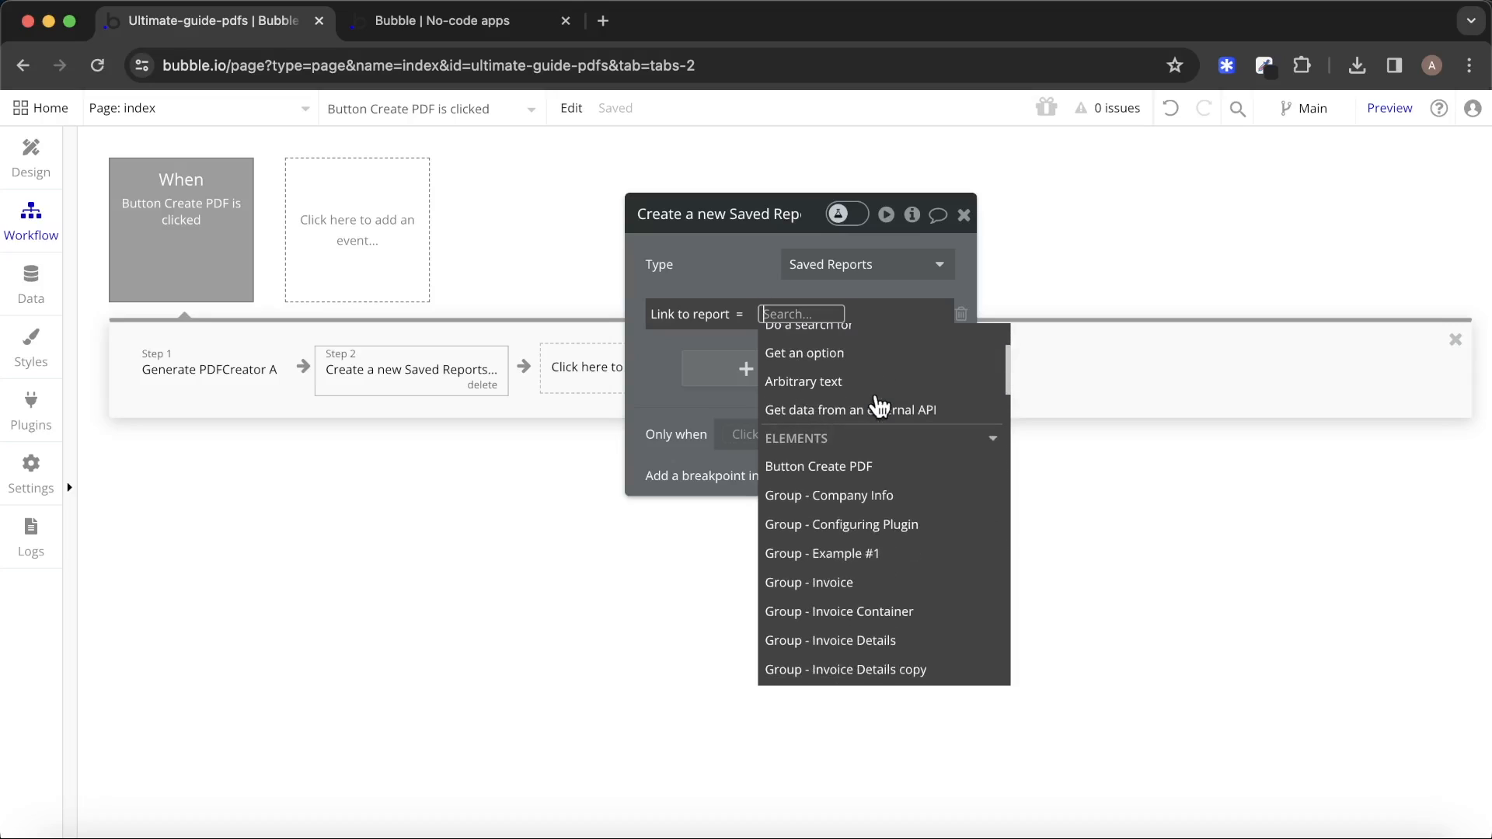
type("pdf")
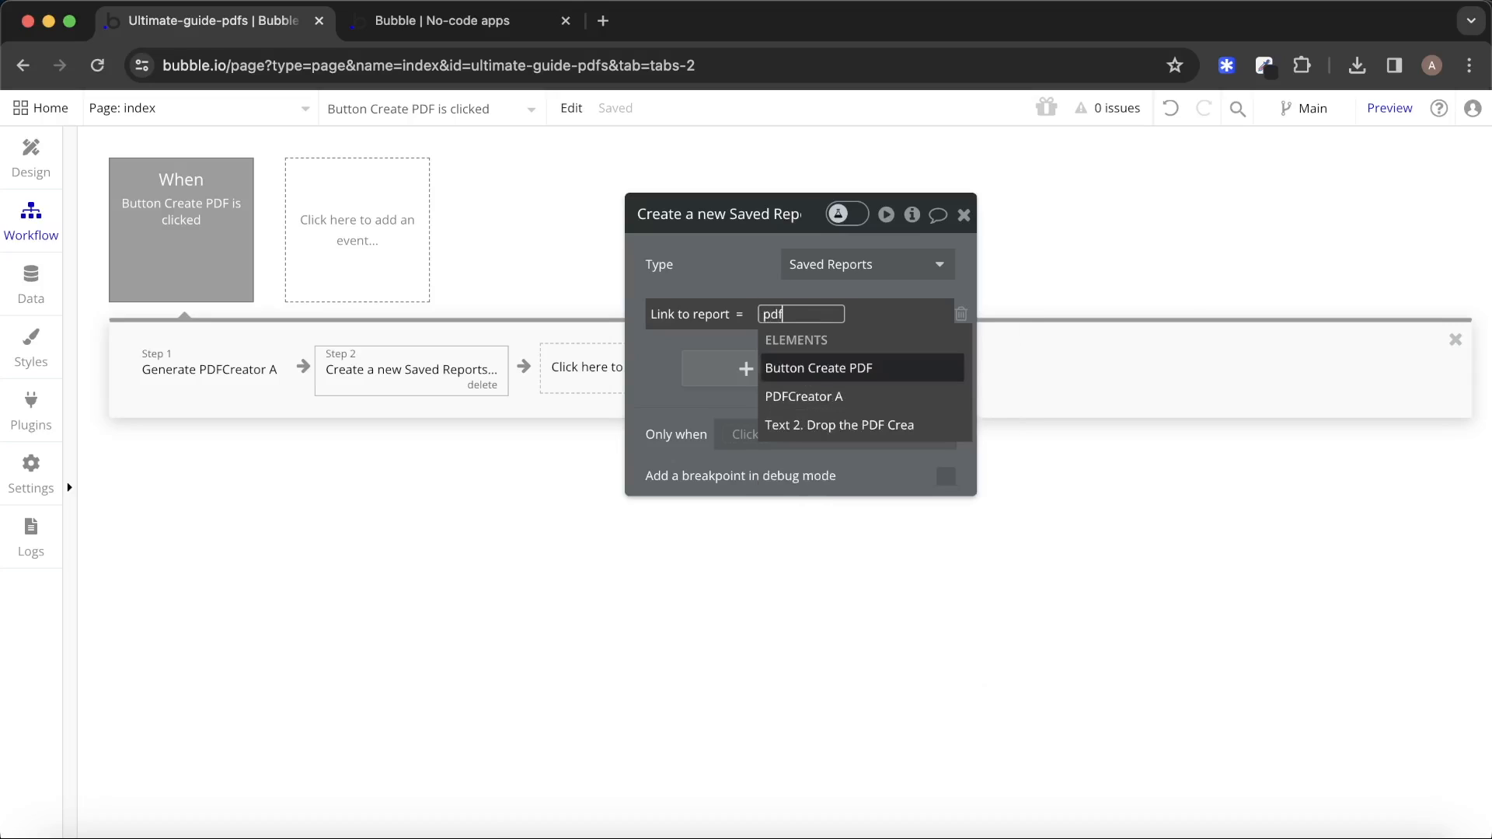
left_click(876, 406)
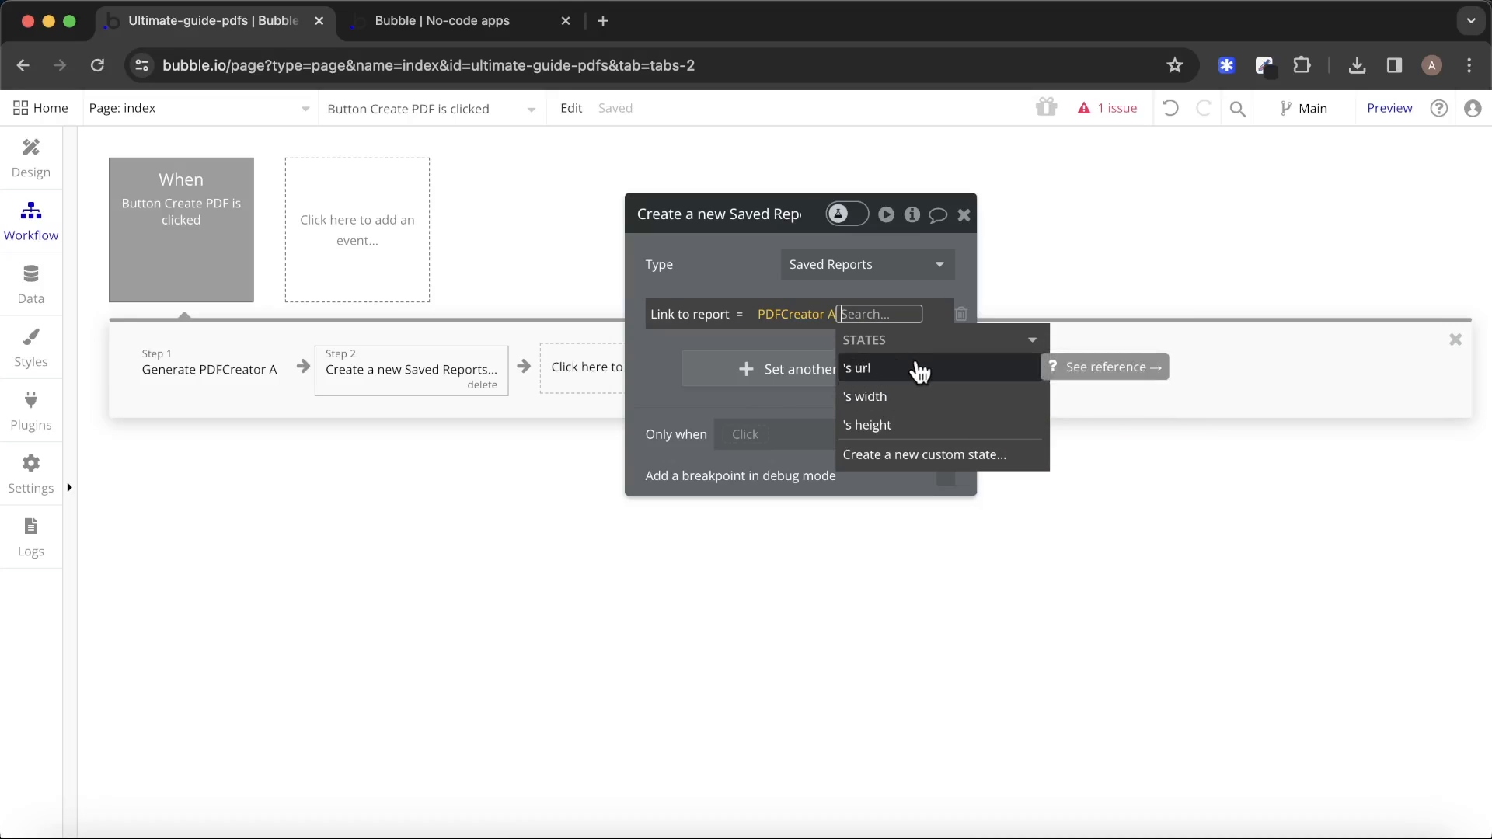
left_click(919, 371)
left_click(733, 259)
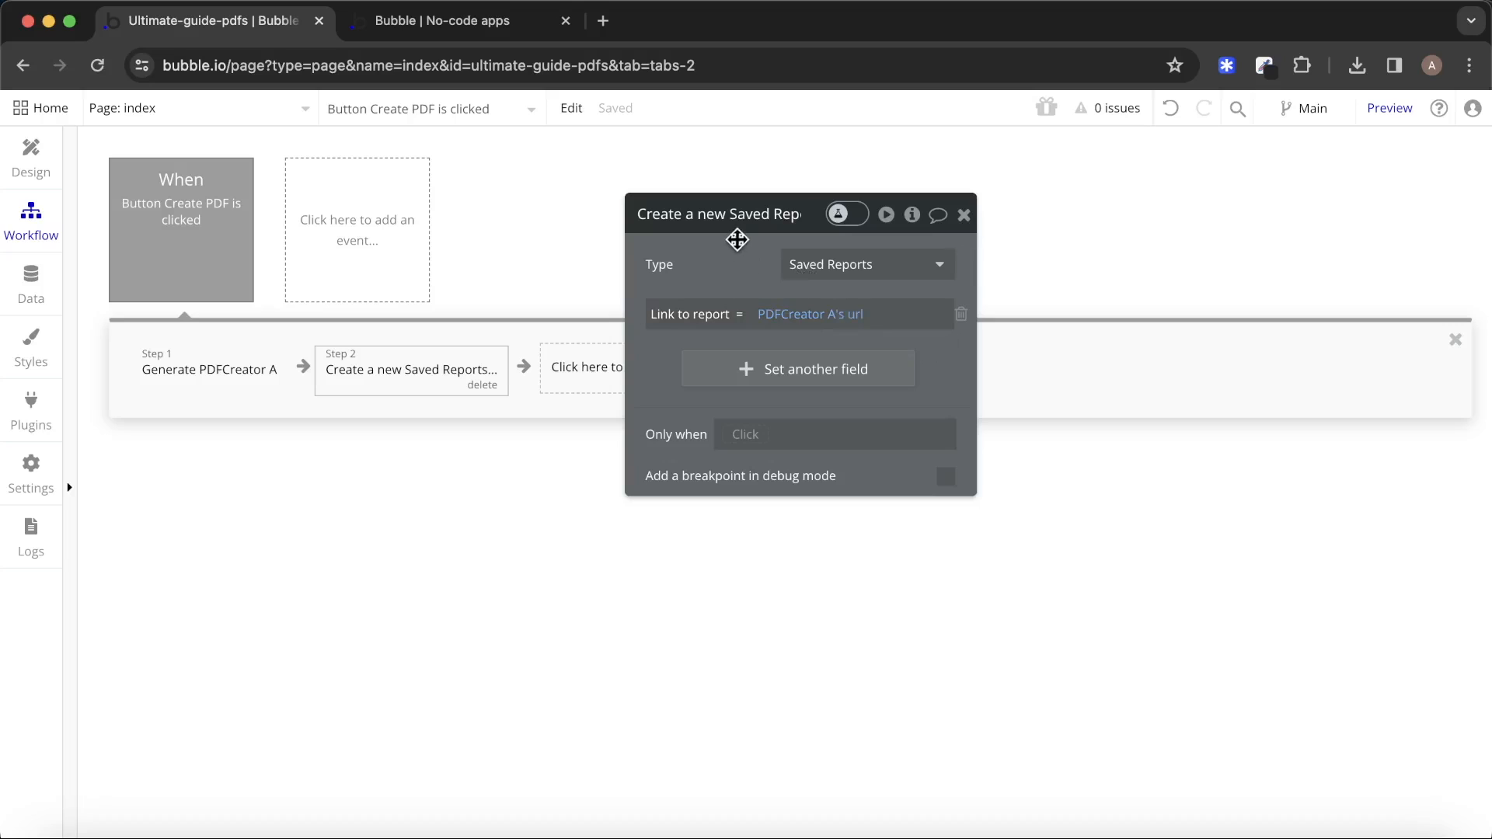
left_click(964, 214)
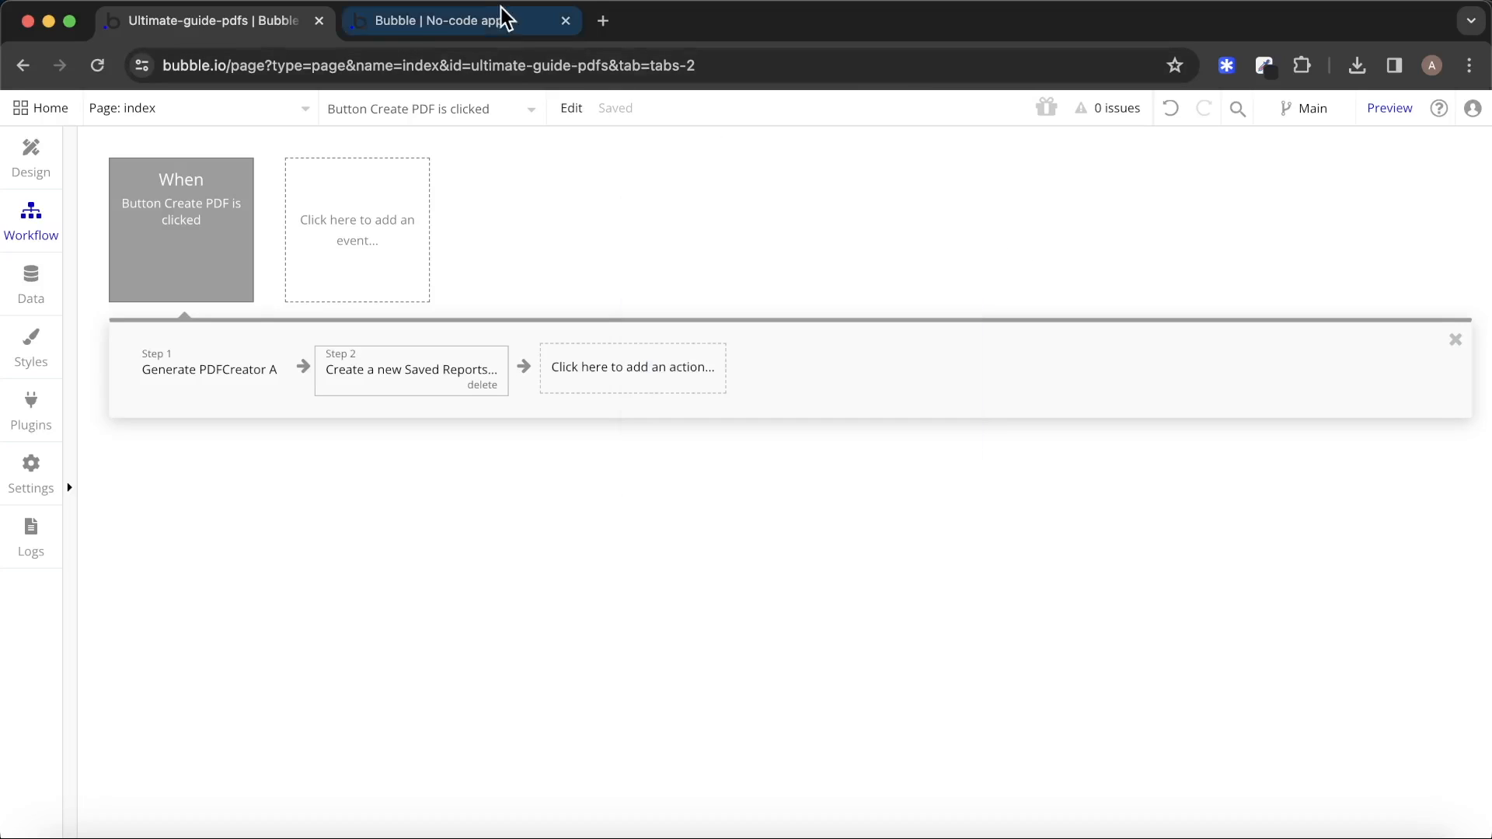
Generate the invoice PDF in the refreshed app preview to test the Saved Reports action, and return to the Bubble editor.
left_click(497, 18)
key("super+r")
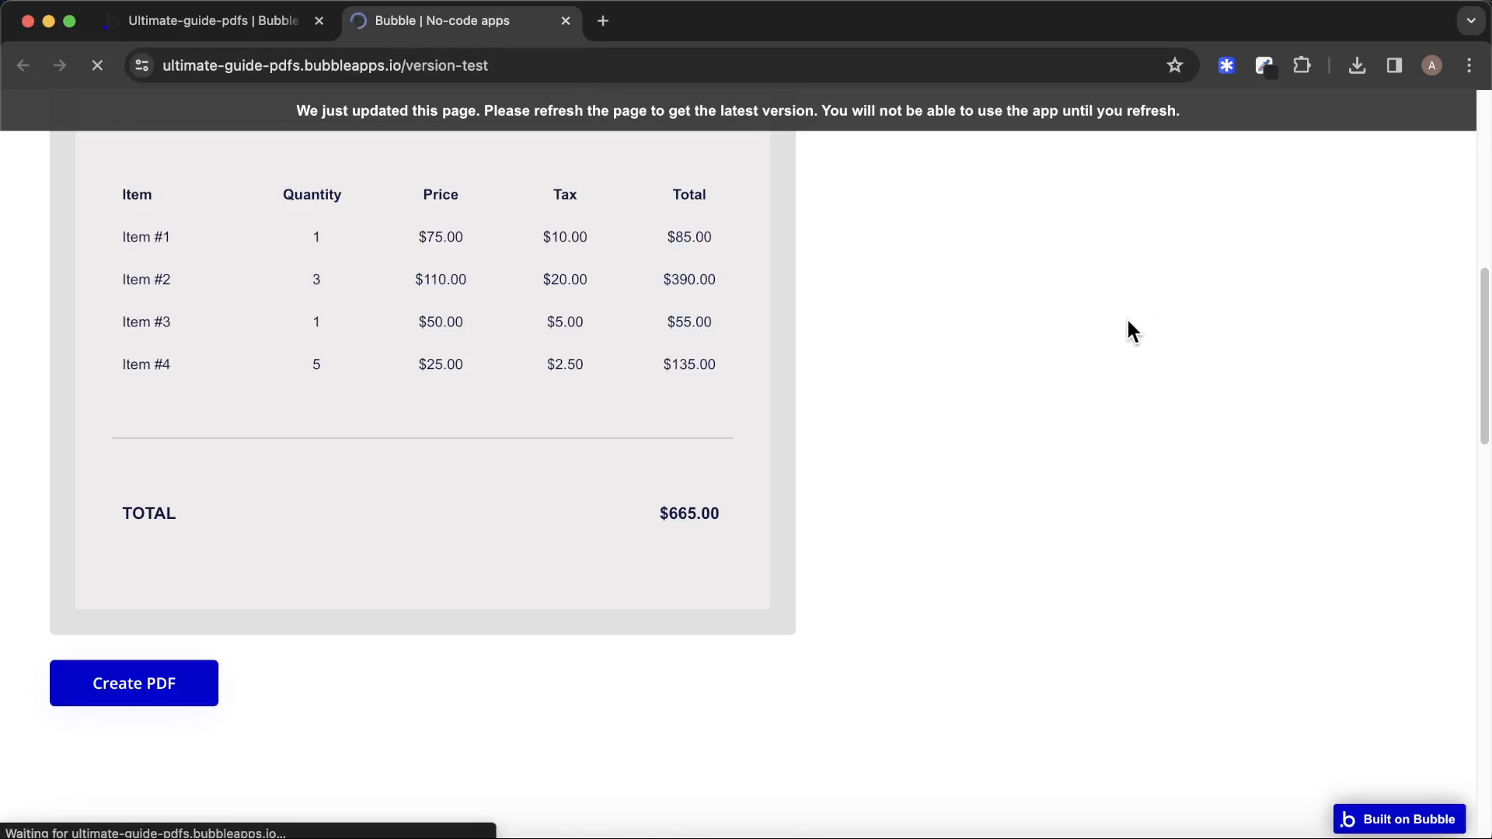
scroll(948, 363, "down", 10)
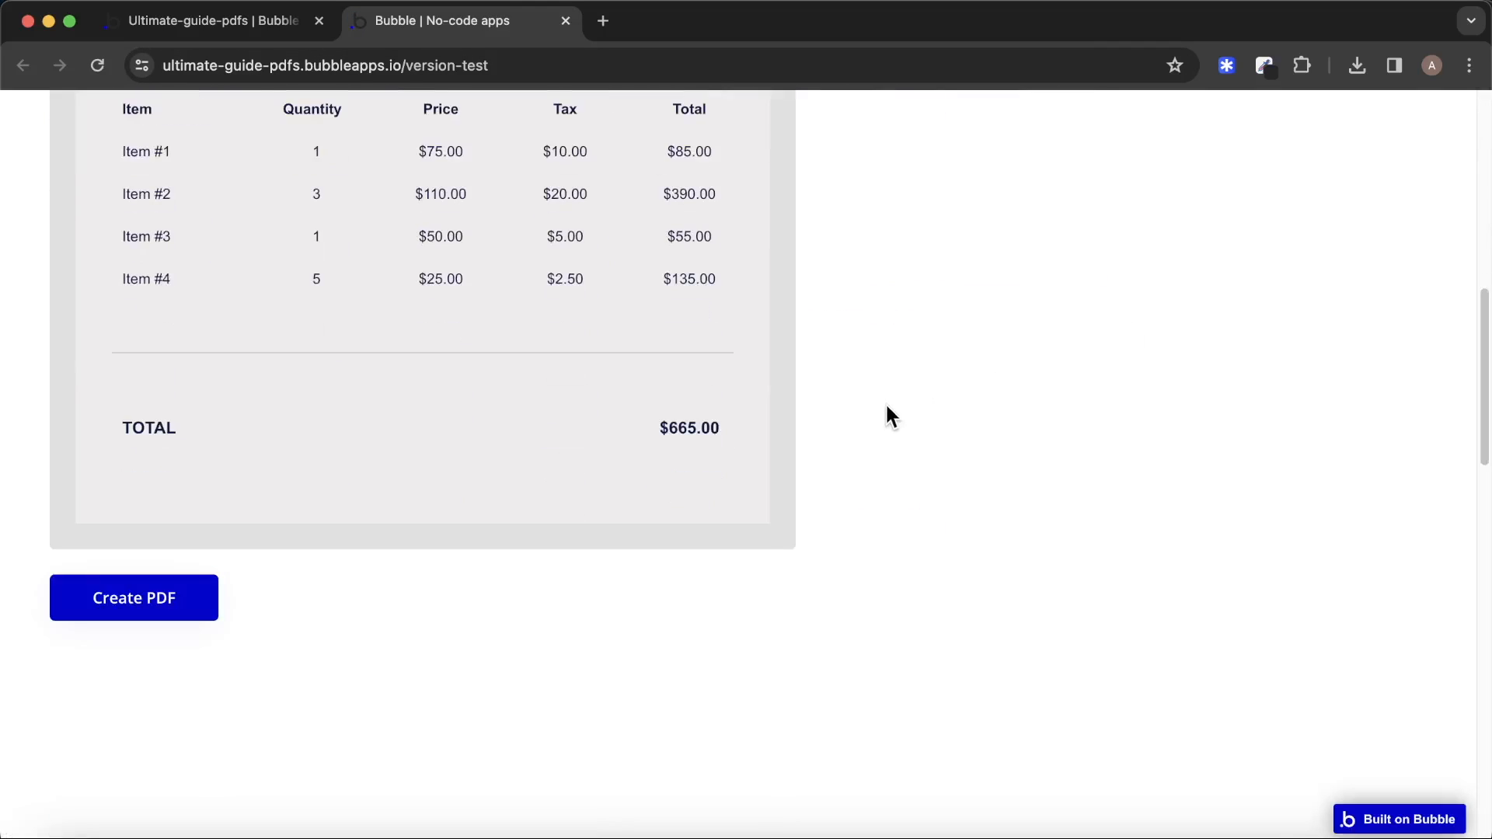
left_click(173, 594)
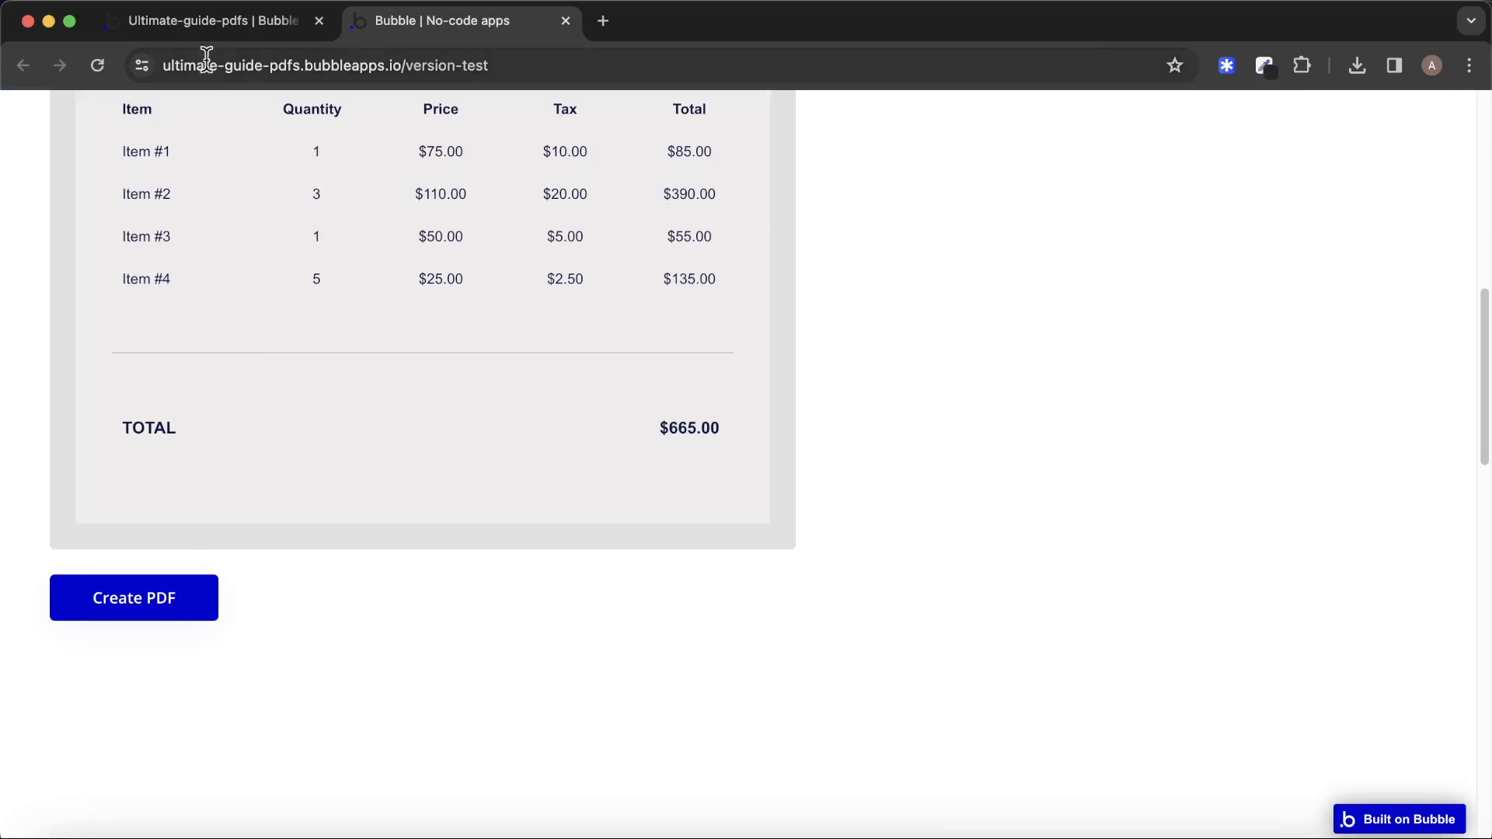
left_click(223, 21)
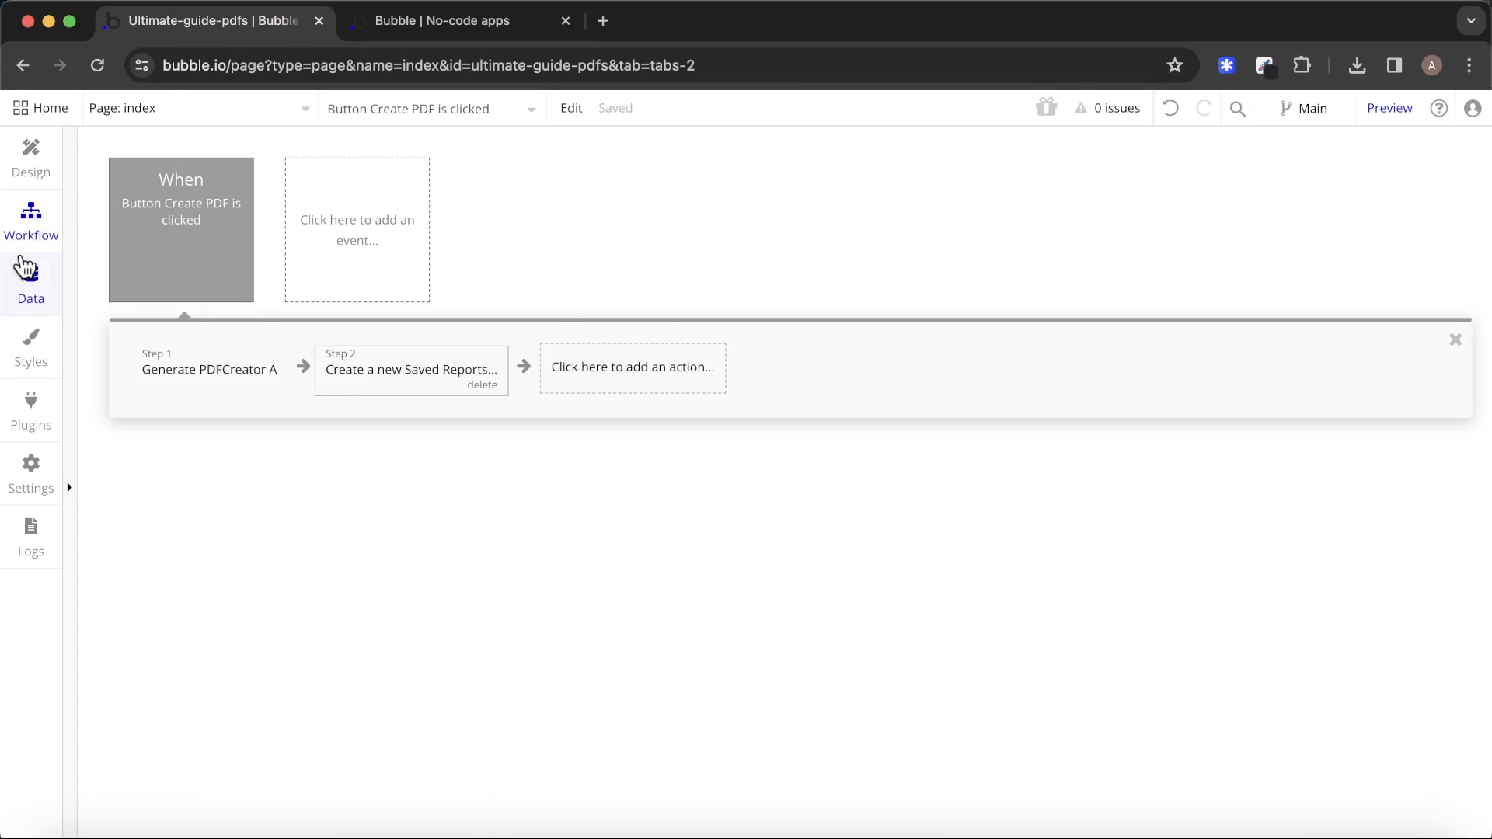
Check the file manager for the newly generated invoice PDF, reloading the editor to refresh the file list.
left_click(31, 286)
left_click(605, 185)
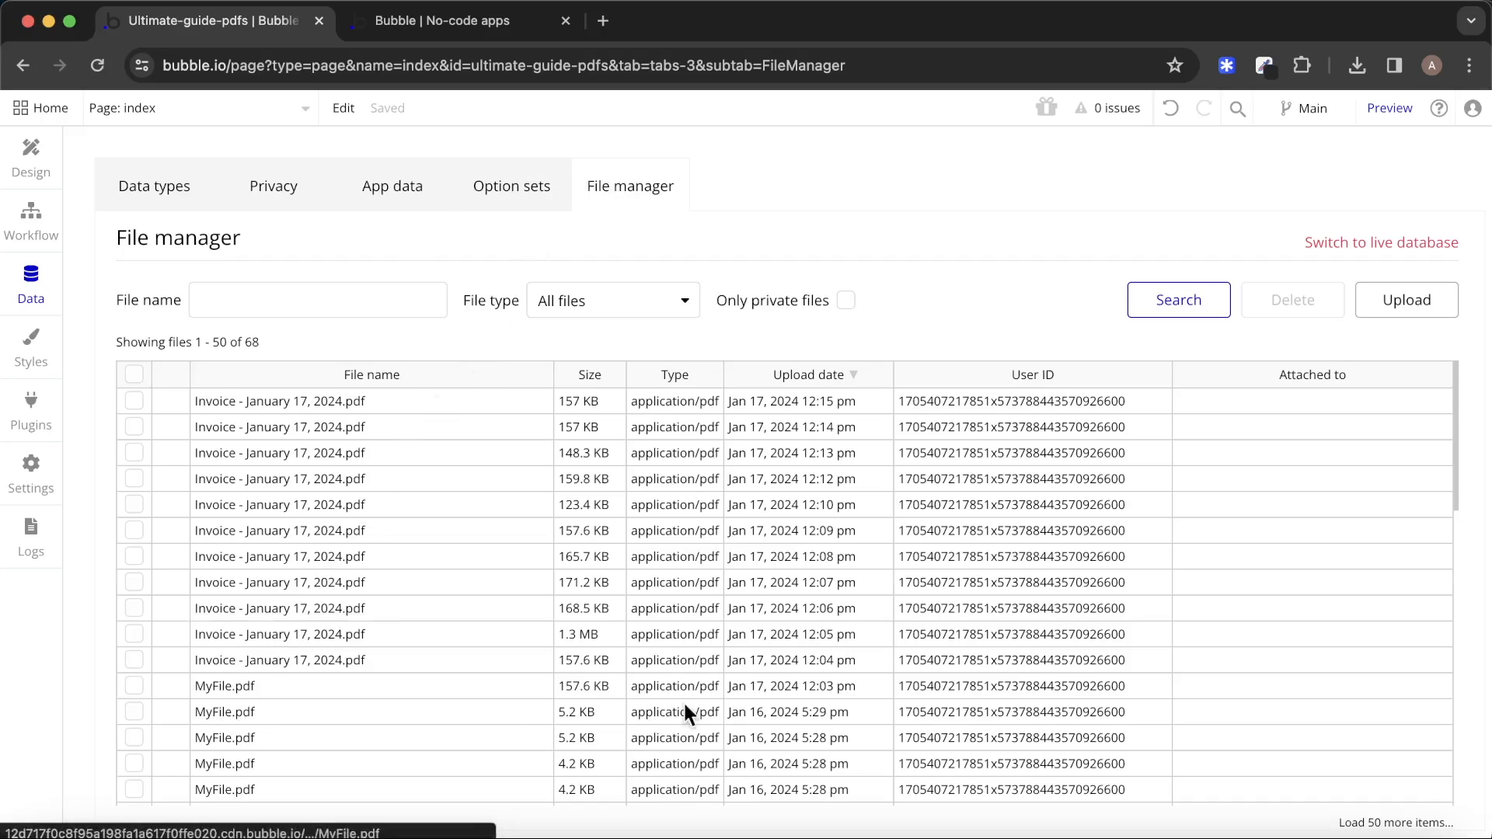
left_click(101, 72)
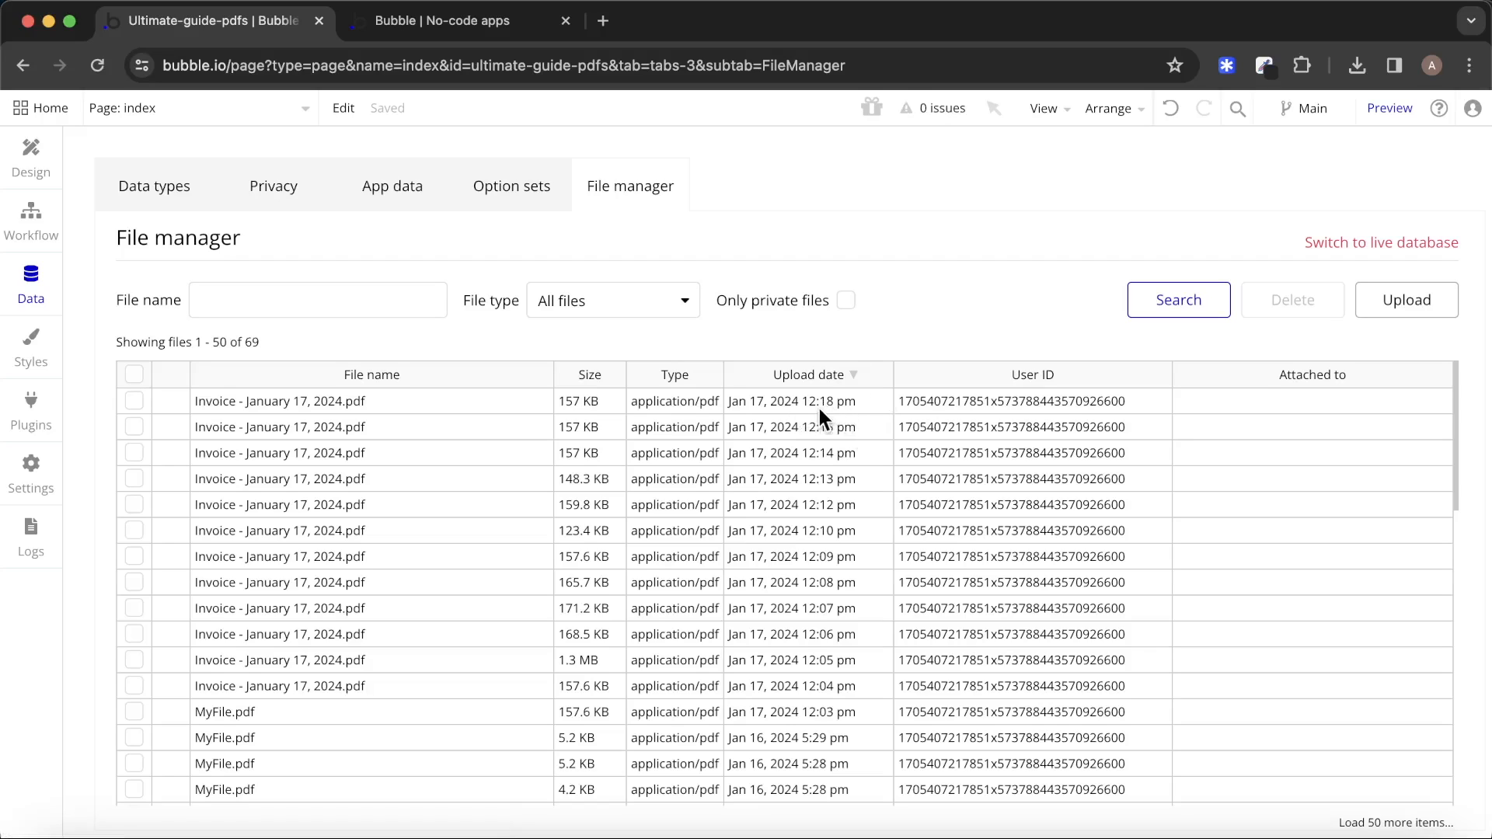
Examine the All Saved Reports entry in the app data for its "Link to report" value, and close it without saving.
left_click(387, 187)
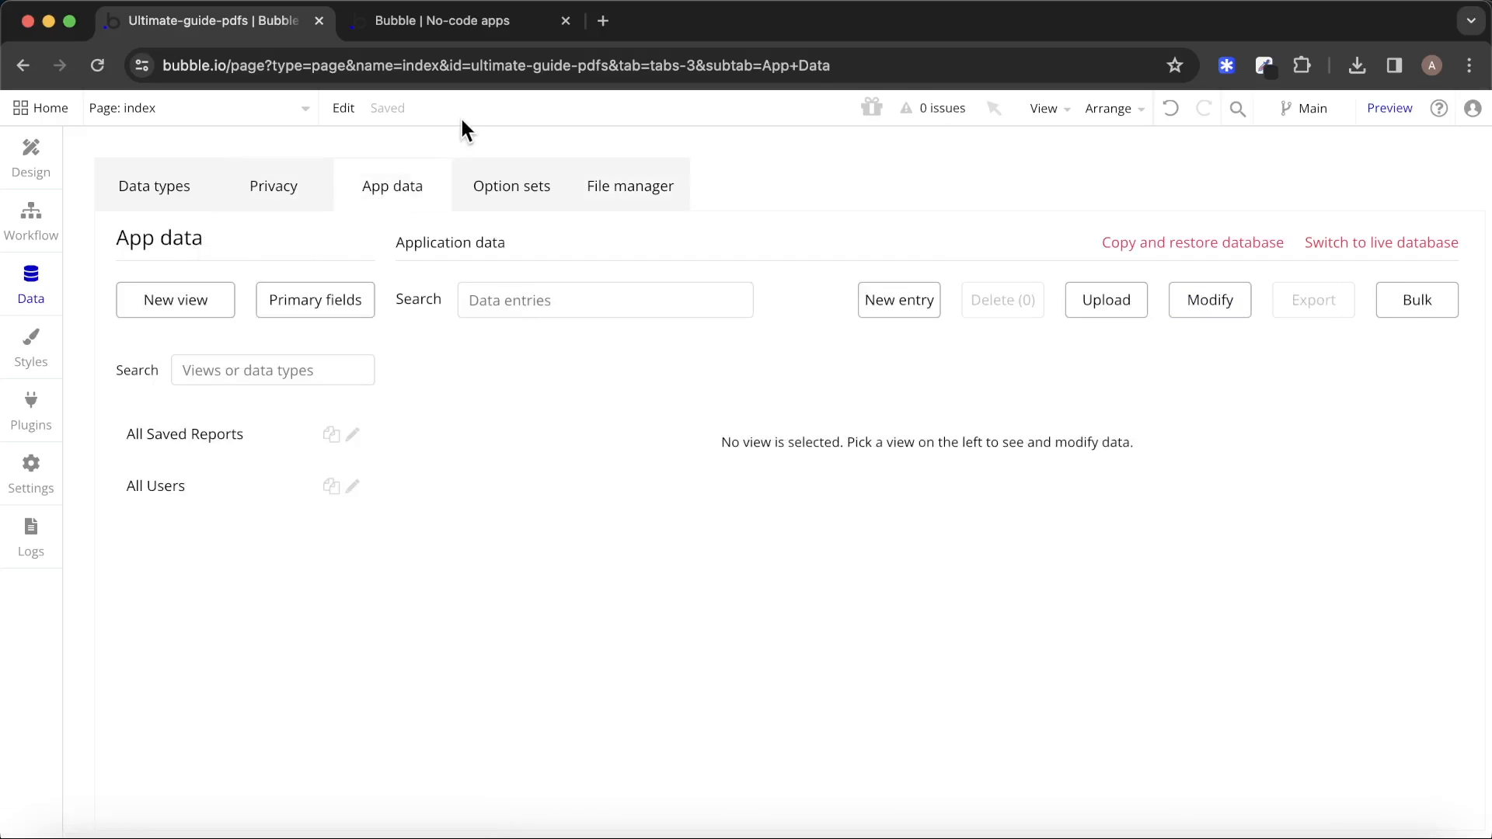
left_click(210, 432)
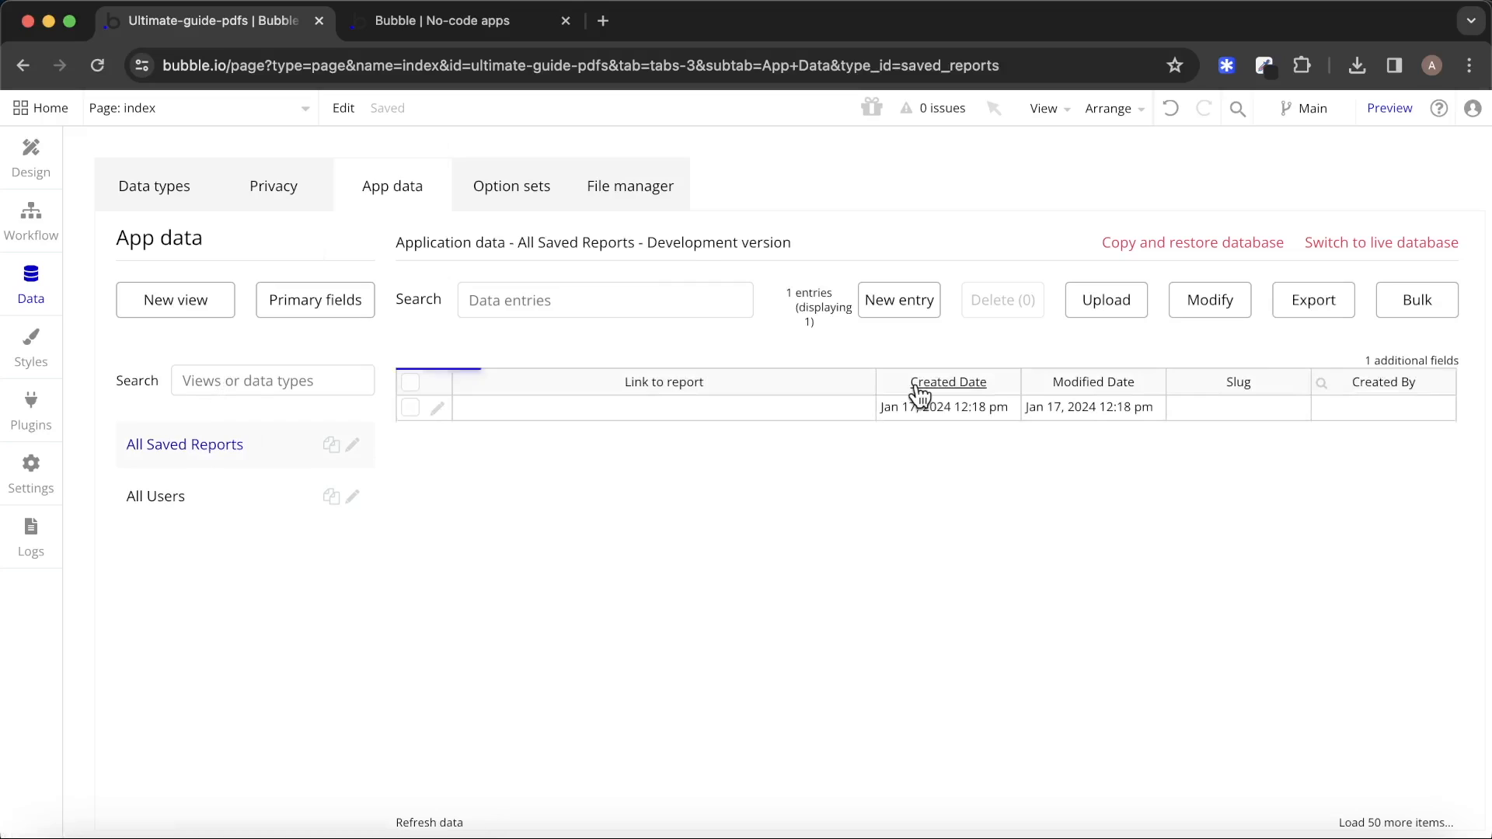
left_click(438, 409)
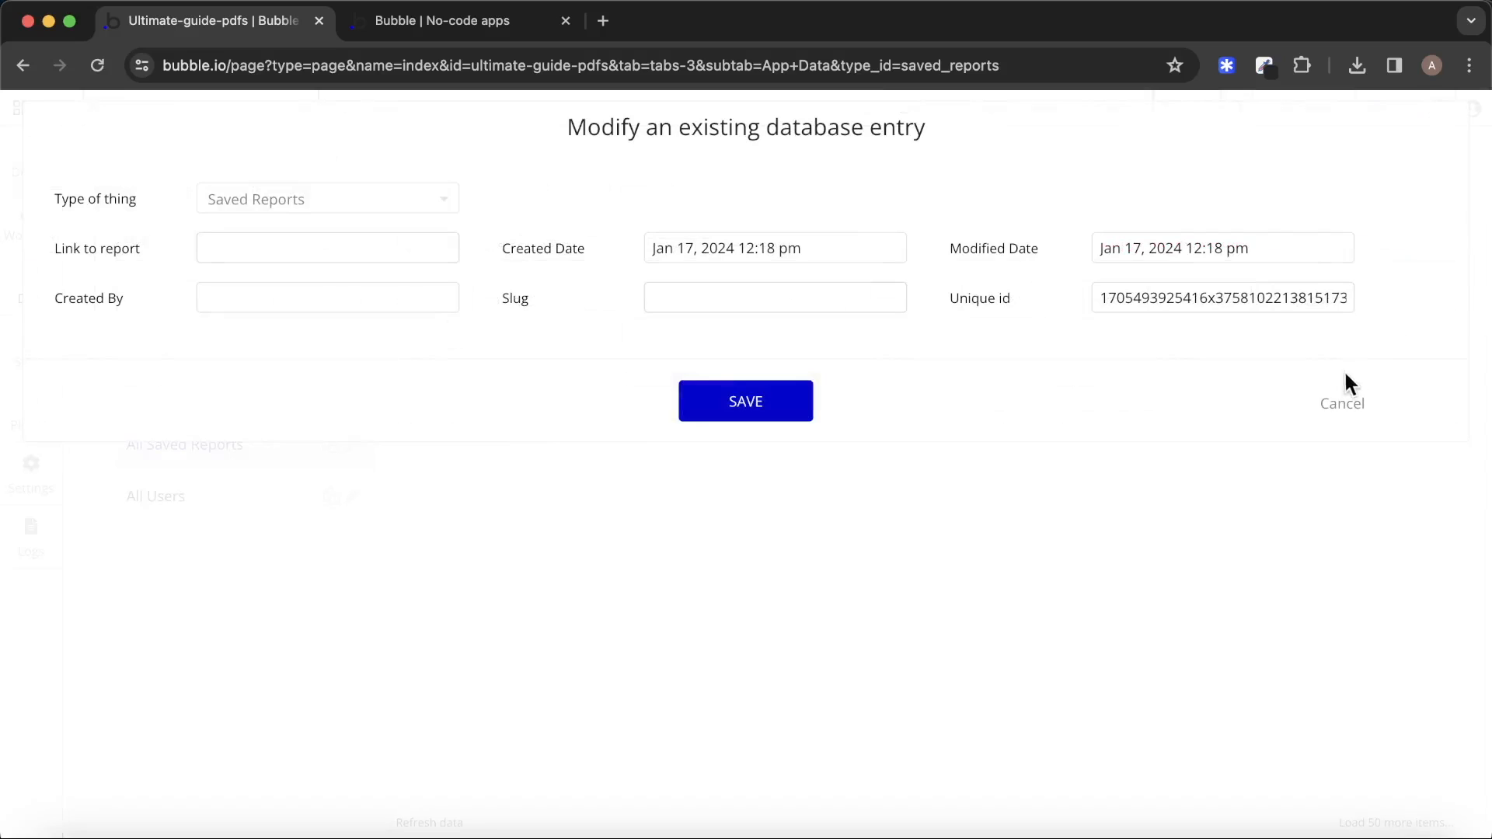
left_click(1340, 405)
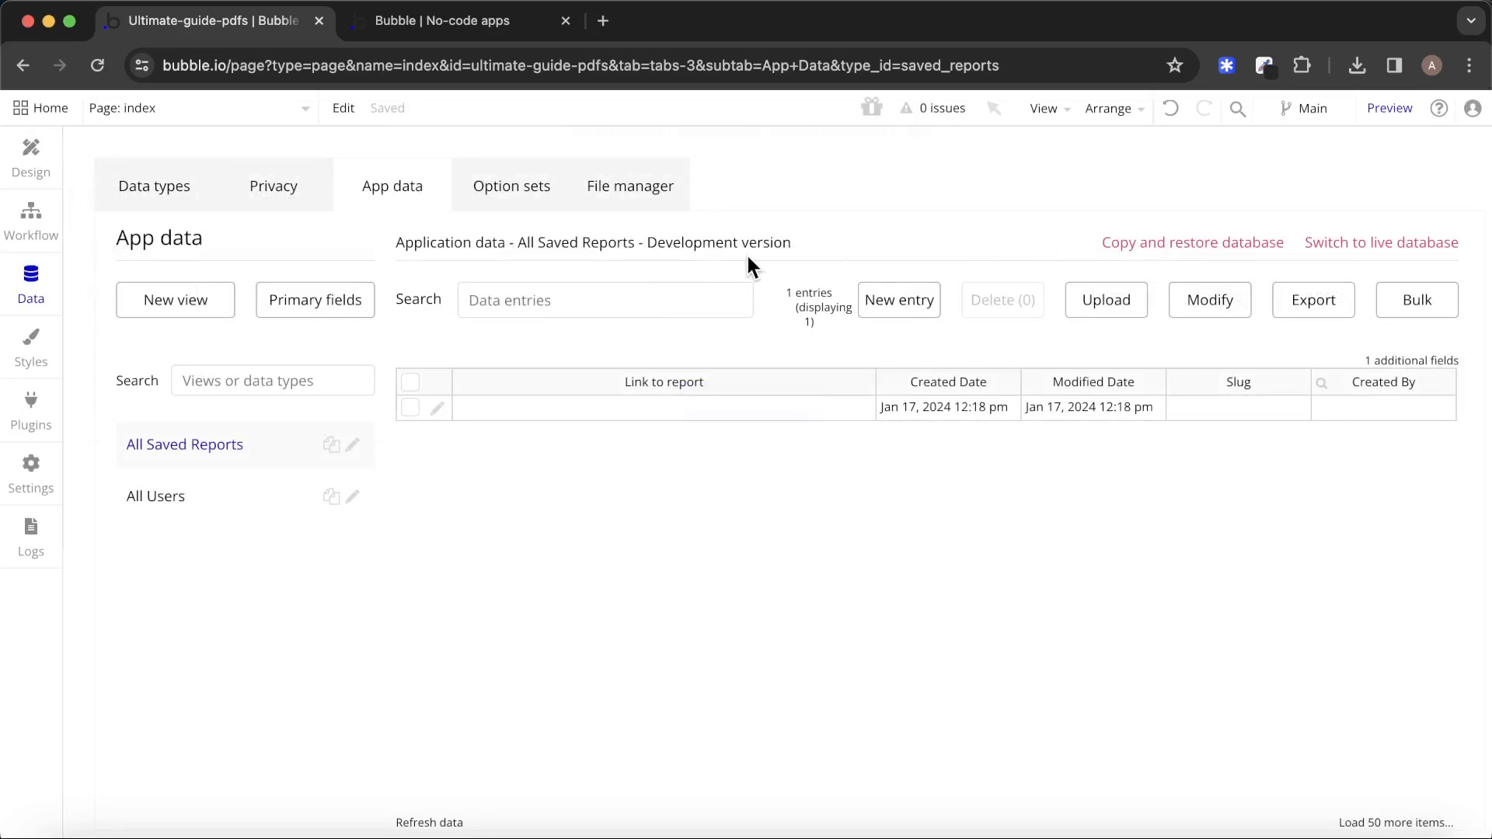
left_click(477, 21)
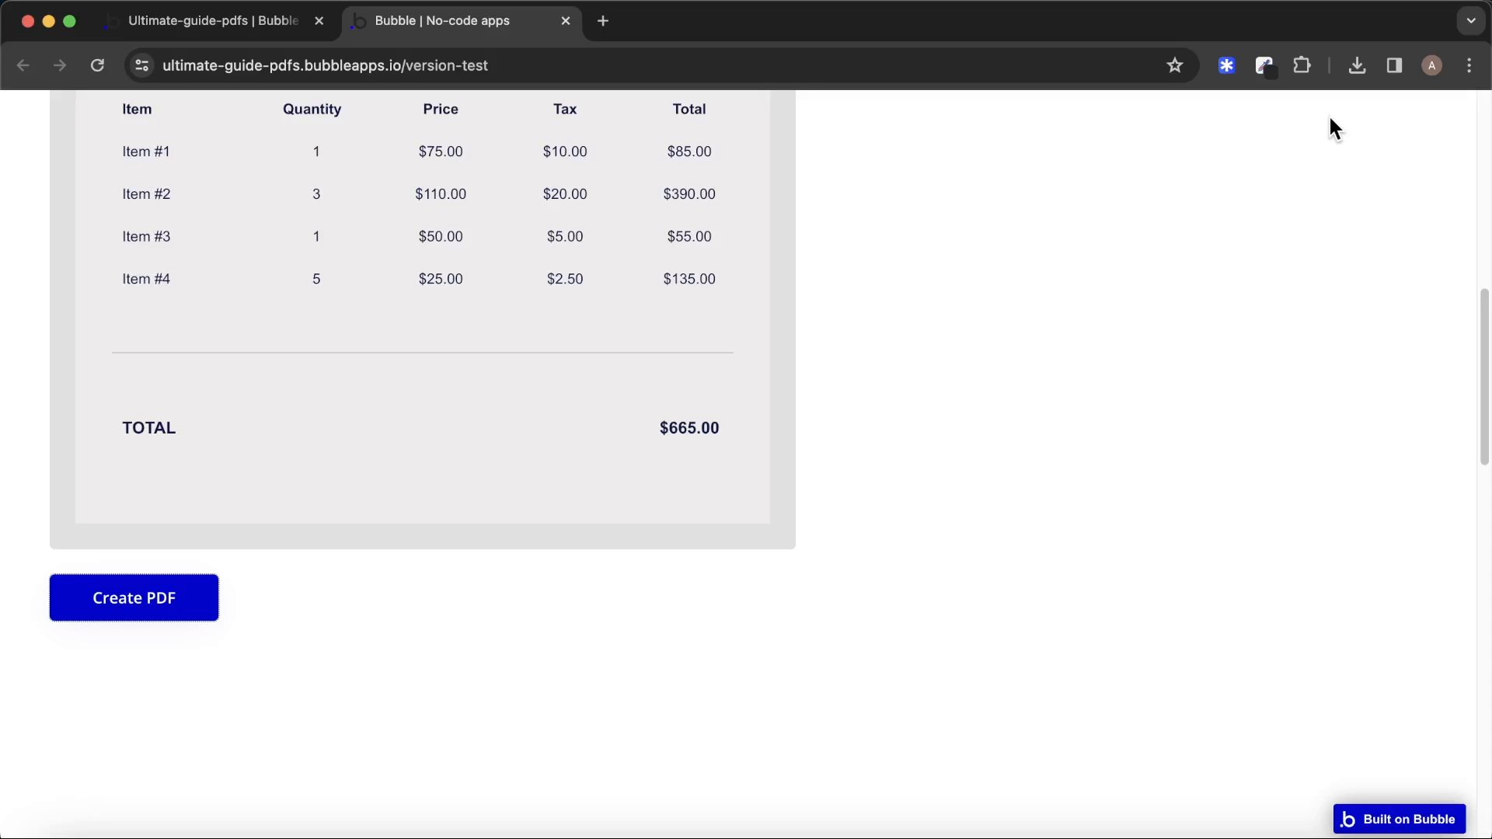
left_click(219, 27)
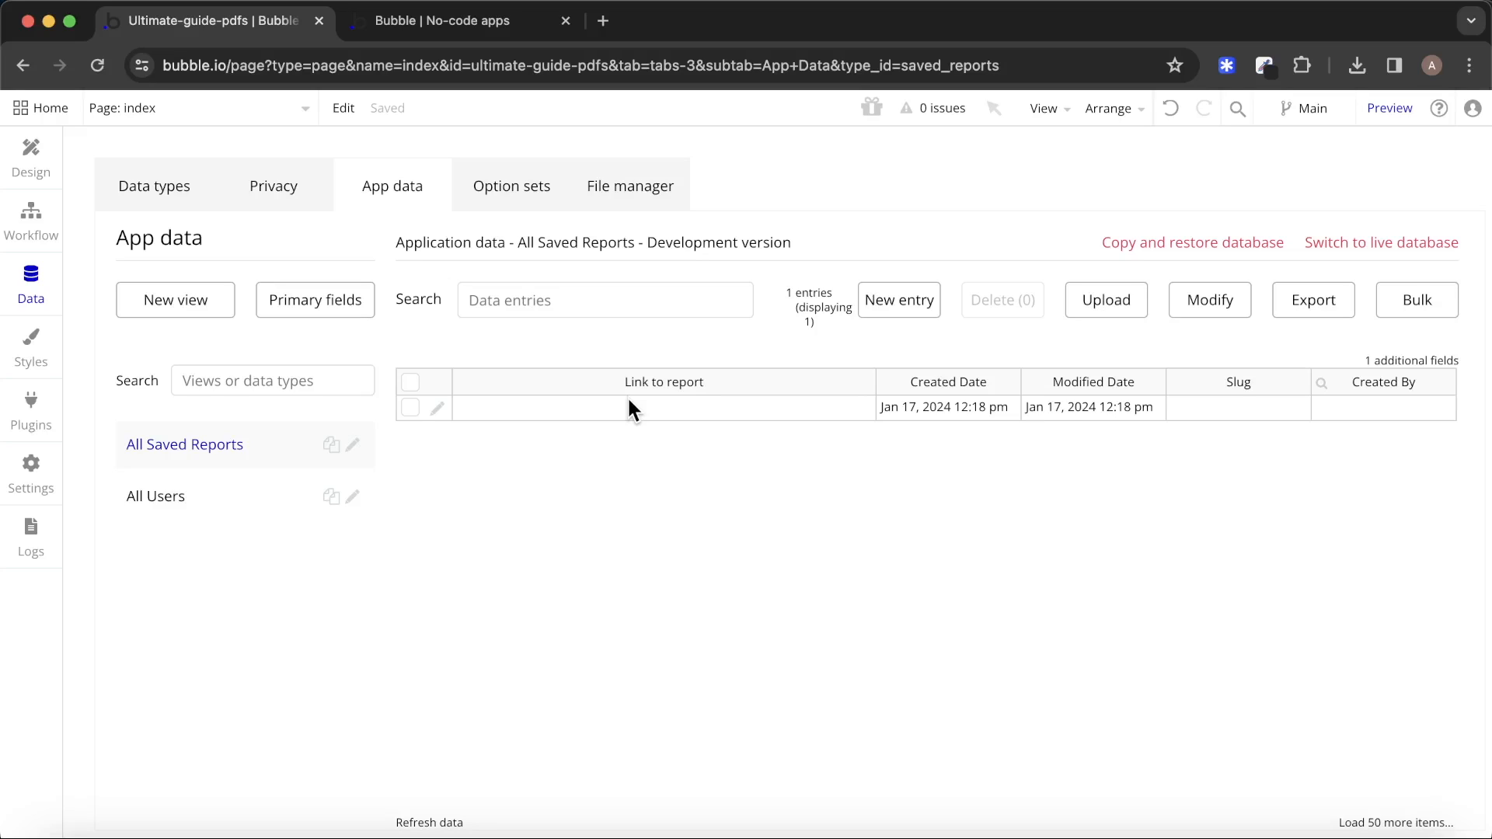
Delete the "Create a new Saved Reports" action from the Create PDF button's workflow.
left_click(37, 217)
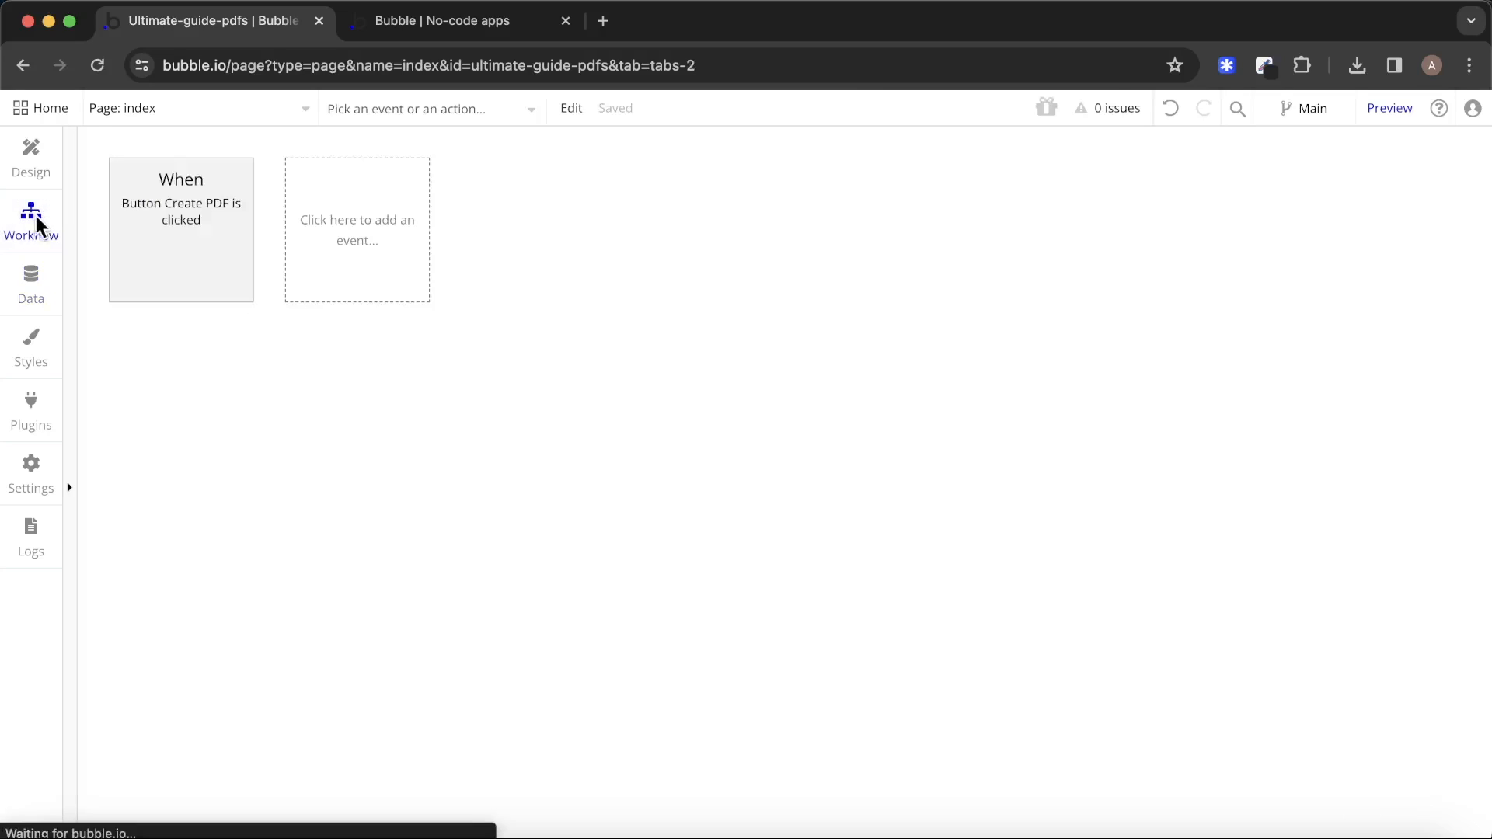
left_click(150, 217)
left_click(418, 372)
left_click(483, 385)
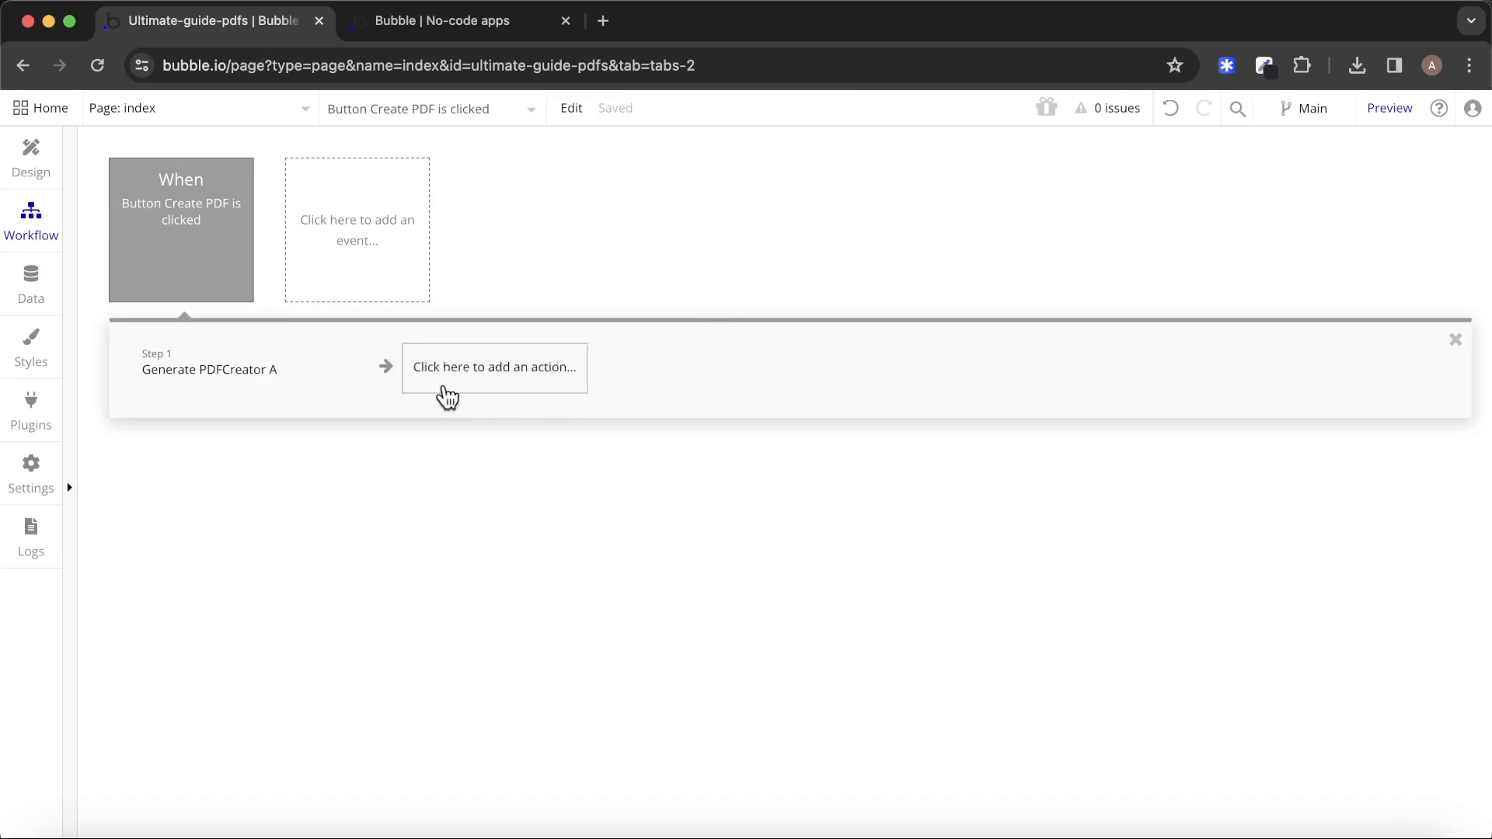
left_click(230, 332)
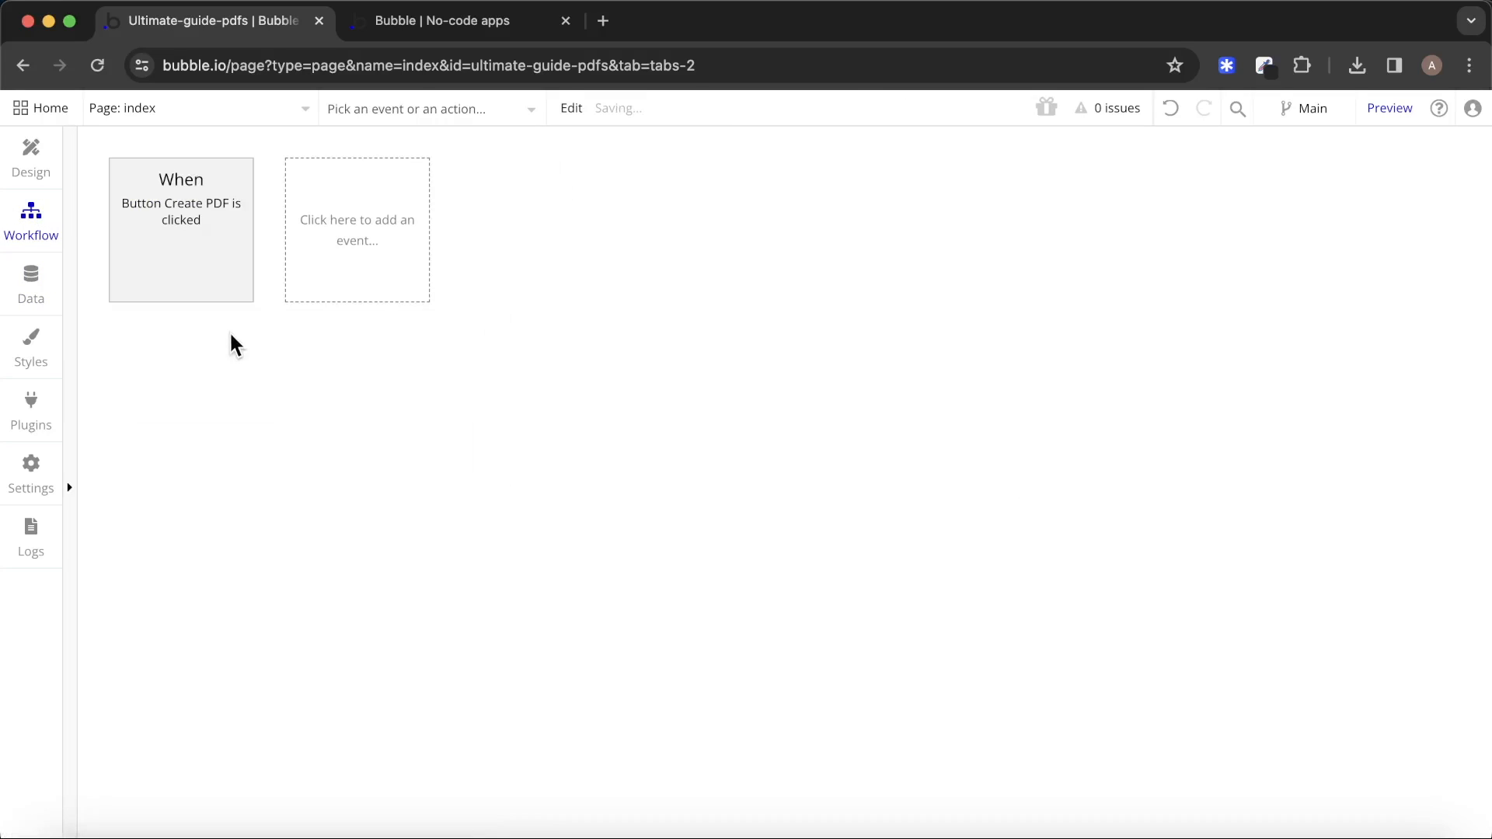
Add a new "A PDF Creator saved to database" workflow event for PDFCreator A.
left_click(365, 236)
mouse_move(352, 382)
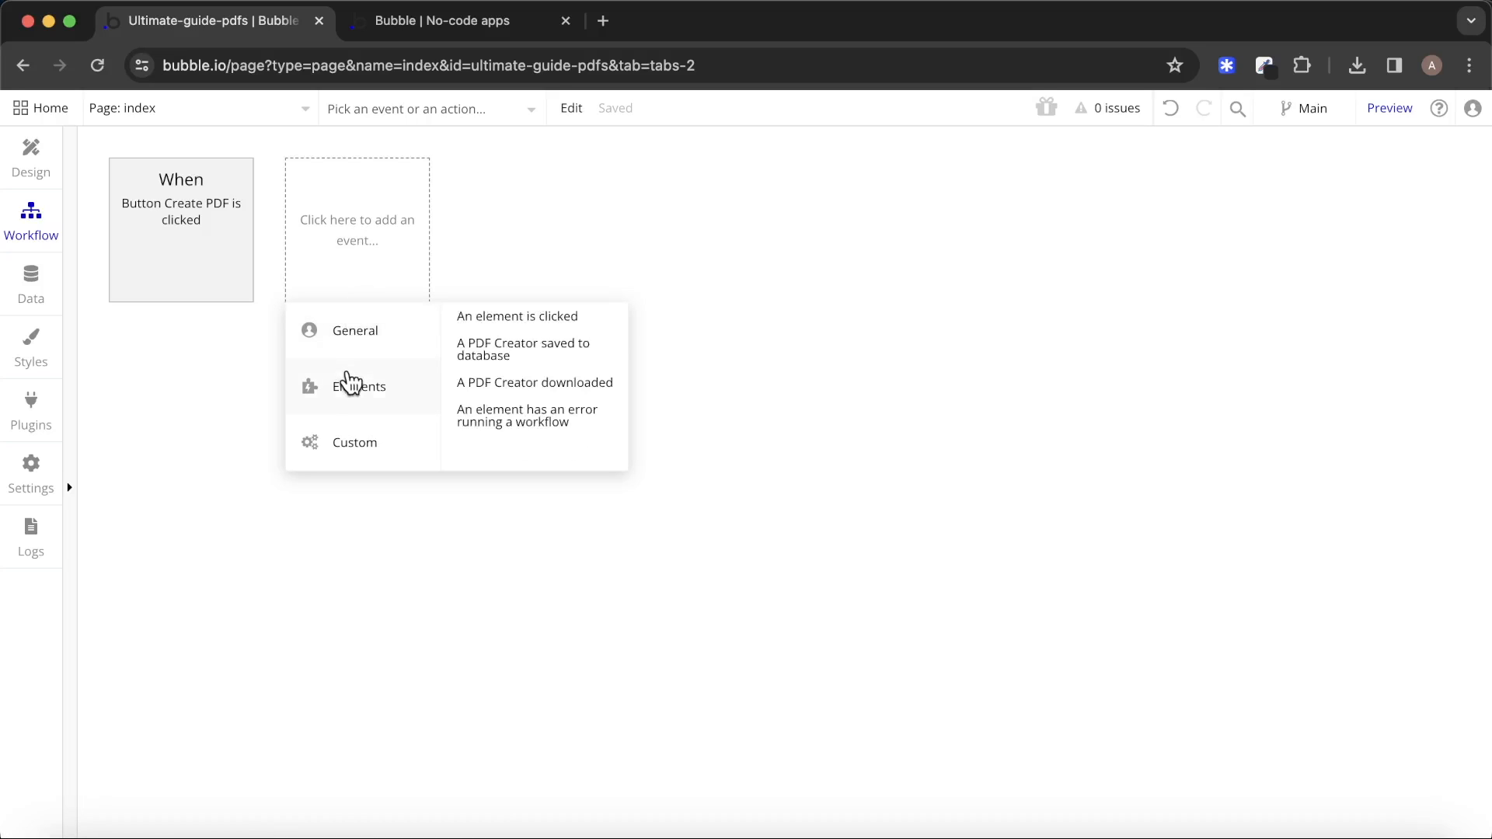
left_click(495, 356)
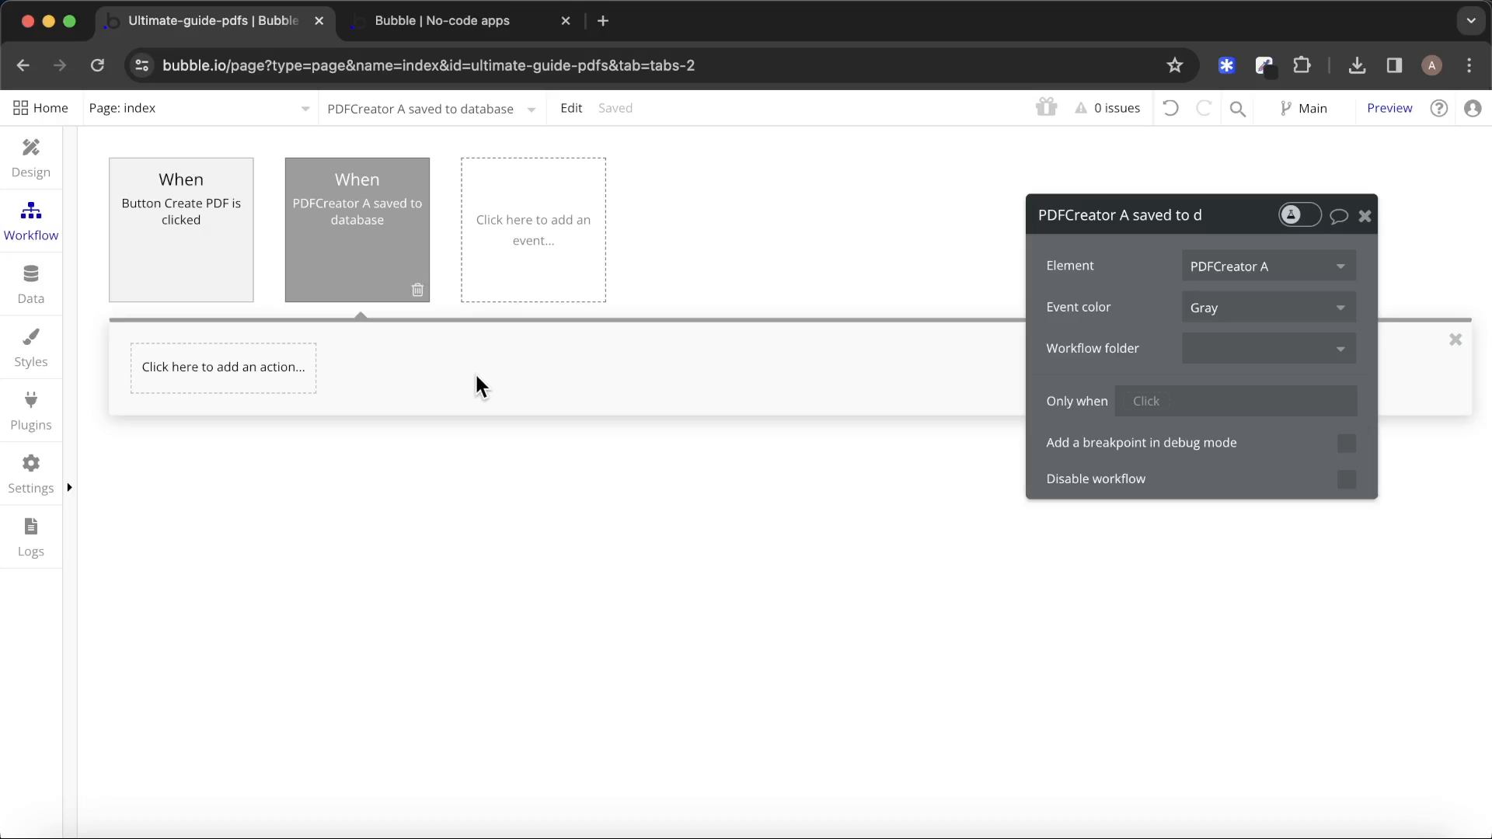
Add a "Create a new thing" action of type Saved Reports to the PDFCreator A saved to database event.
left_click(260, 384)
mouse_move(232, 527)
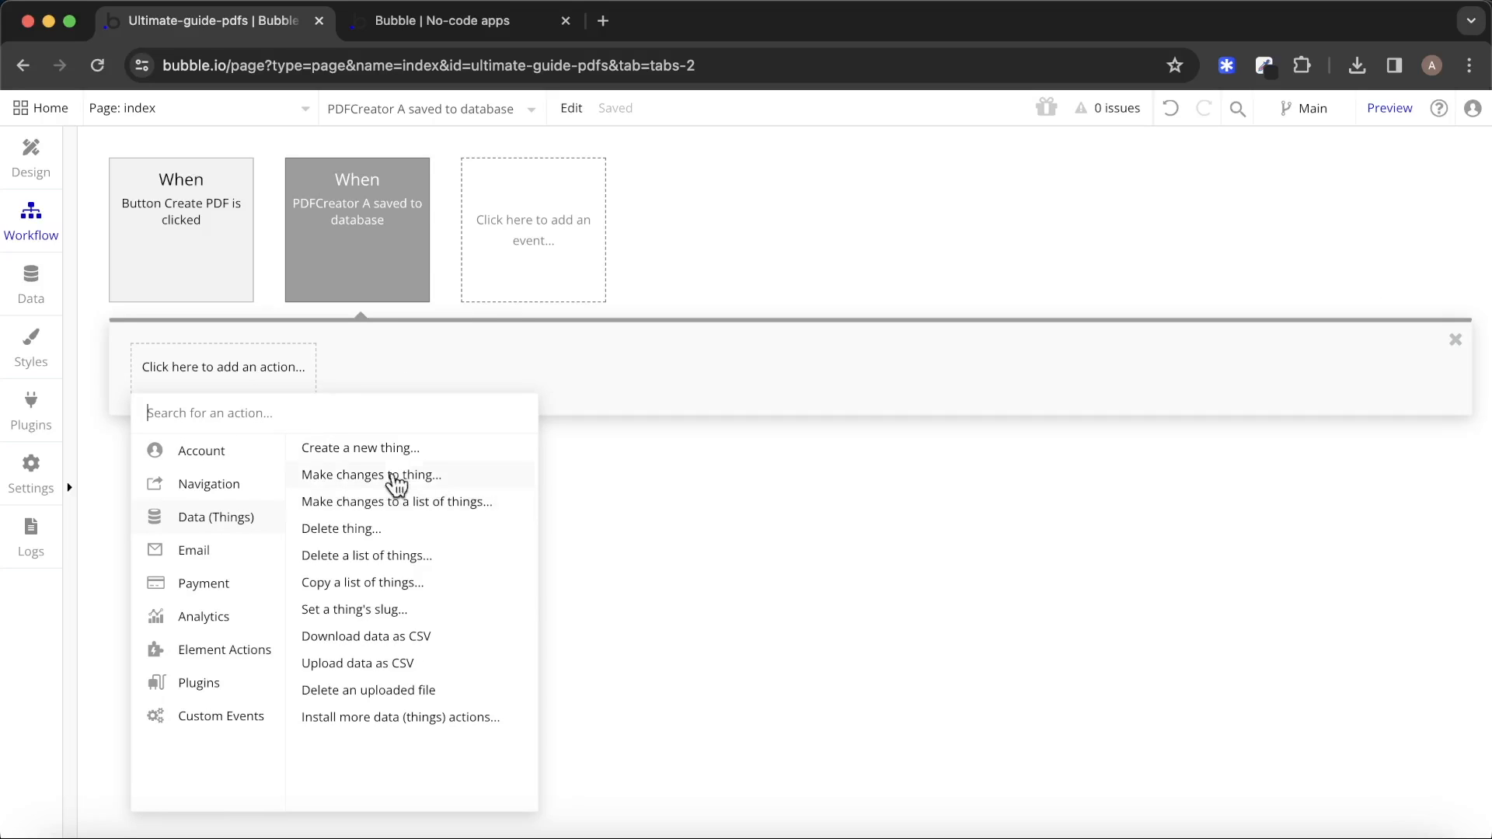
left_click(404, 449)
left_click(1259, 265)
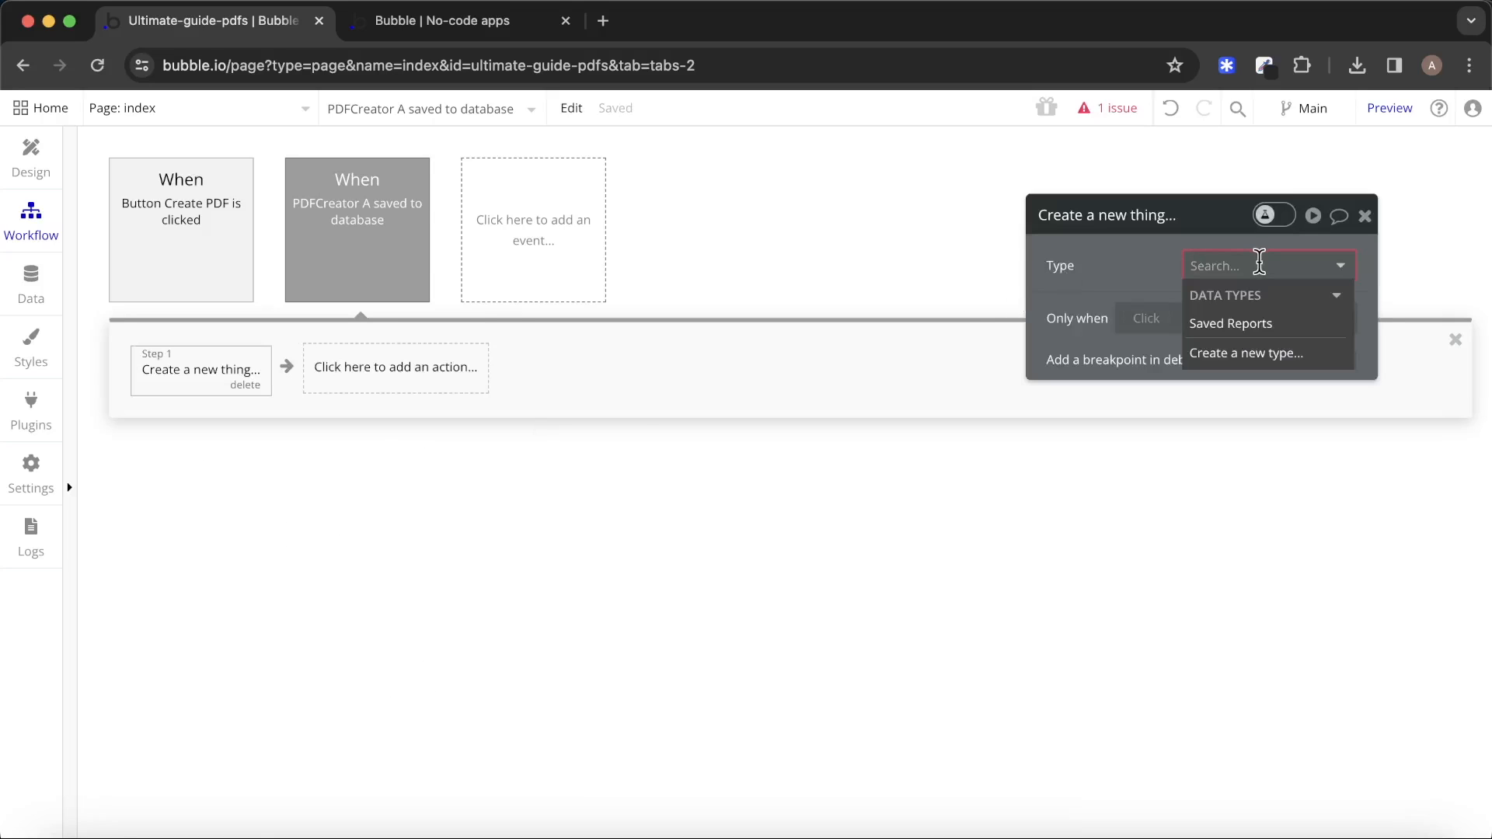
left_click(1257, 324)
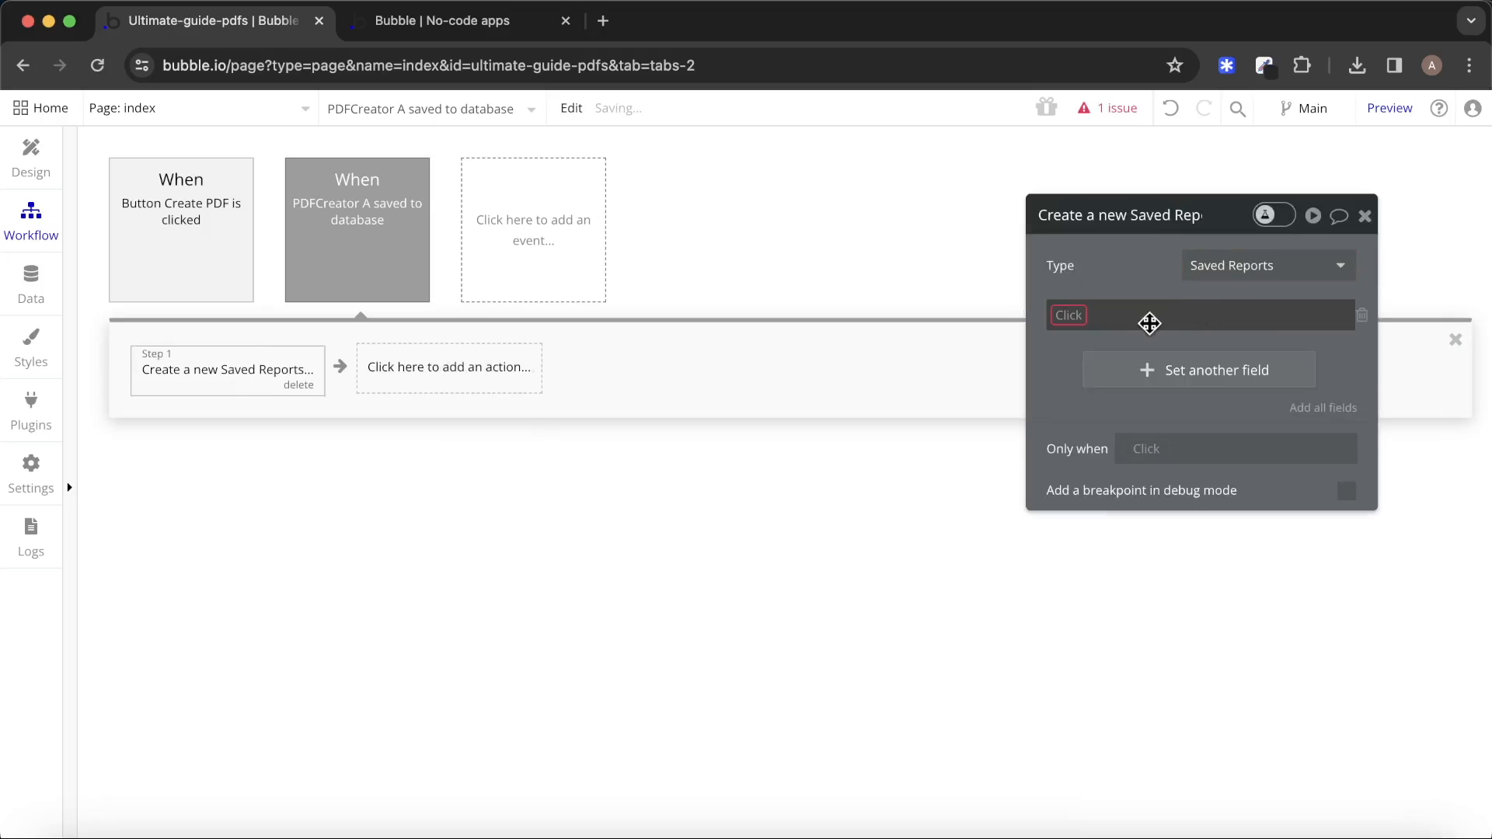
Set the Saved Reports action's "Link to report" field to PDFCreator A's url.
left_click(1074, 320)
left_click(1099, 337)
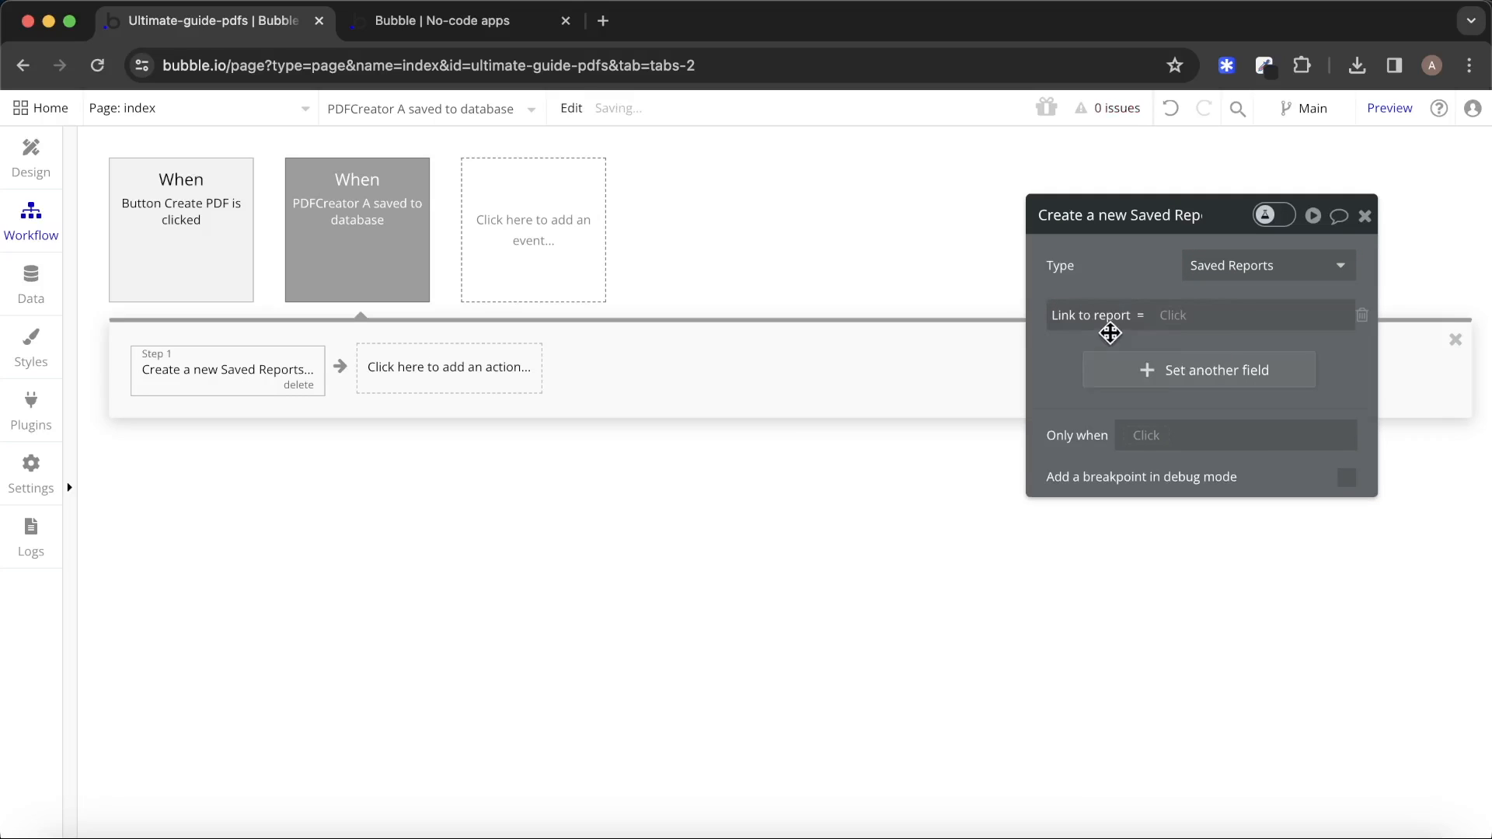
left_click(1175, 317)
type("pdf")
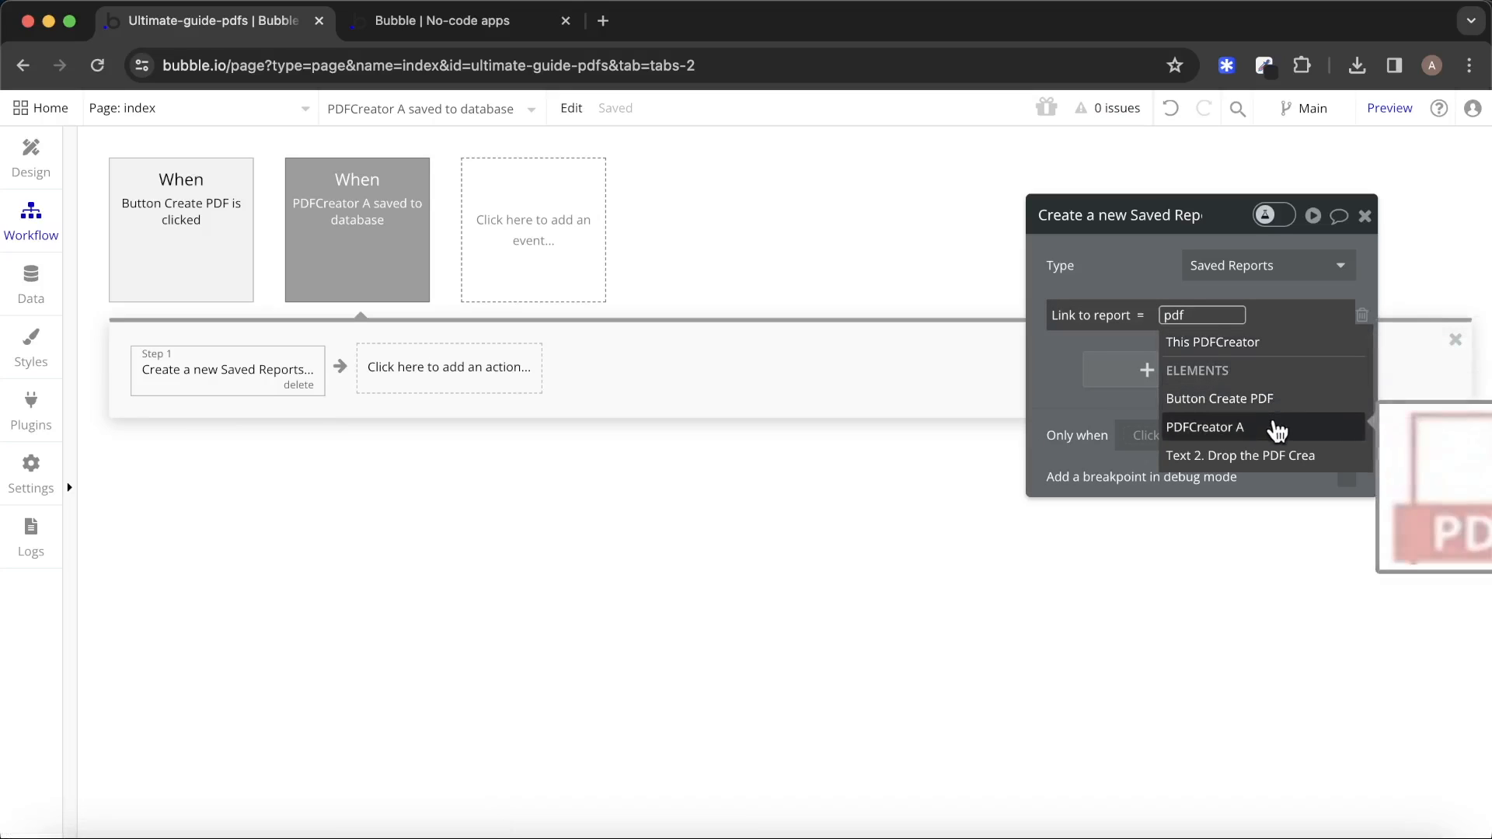
left_click(1275, 427)
left_click(1319, 373)
left_click(1106, 263)
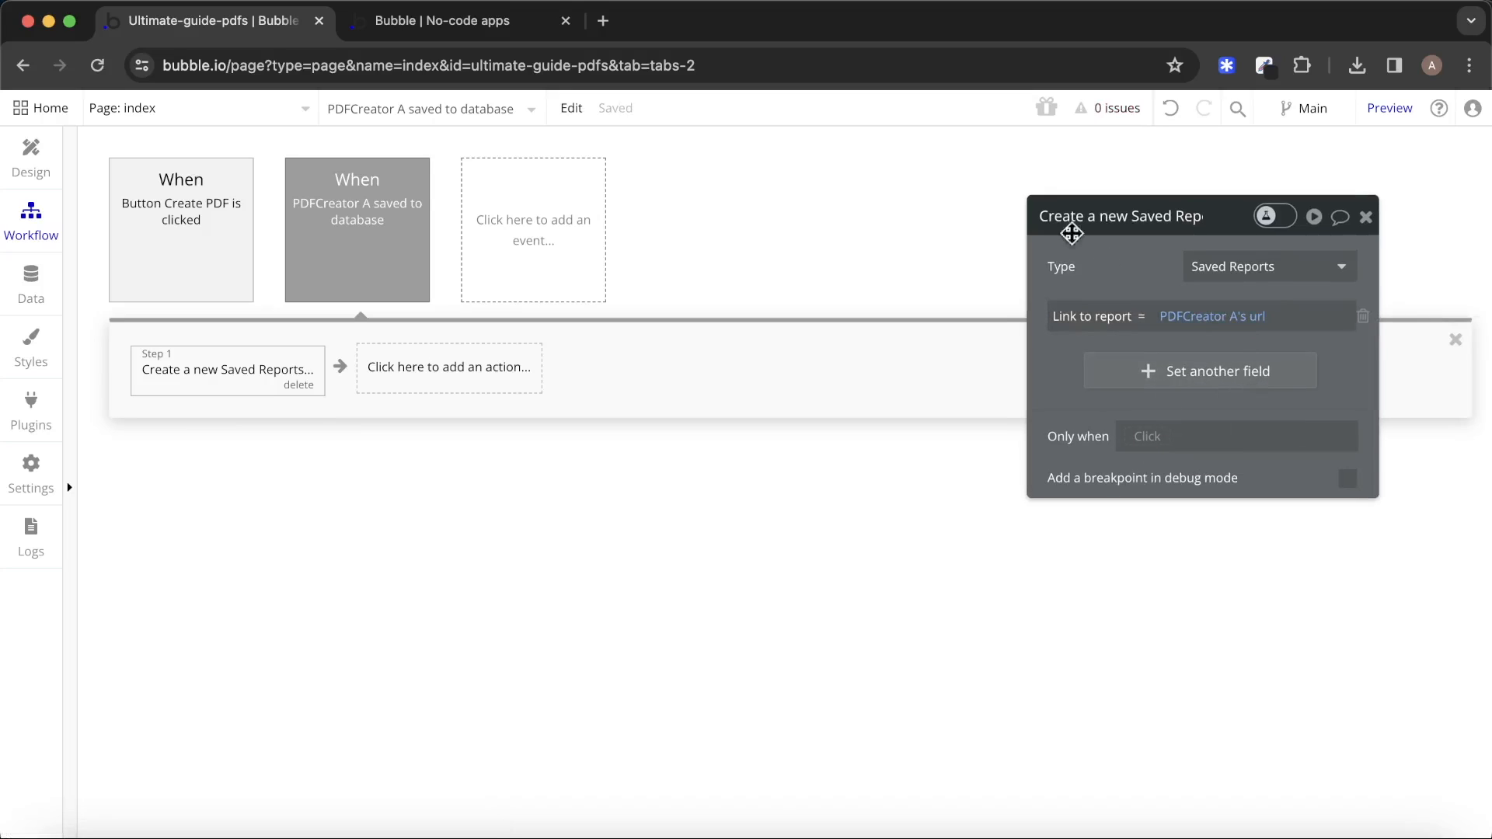
Give the Group - Invoice element a flat background in the white Primary contrast color.
left_click(479, 21)
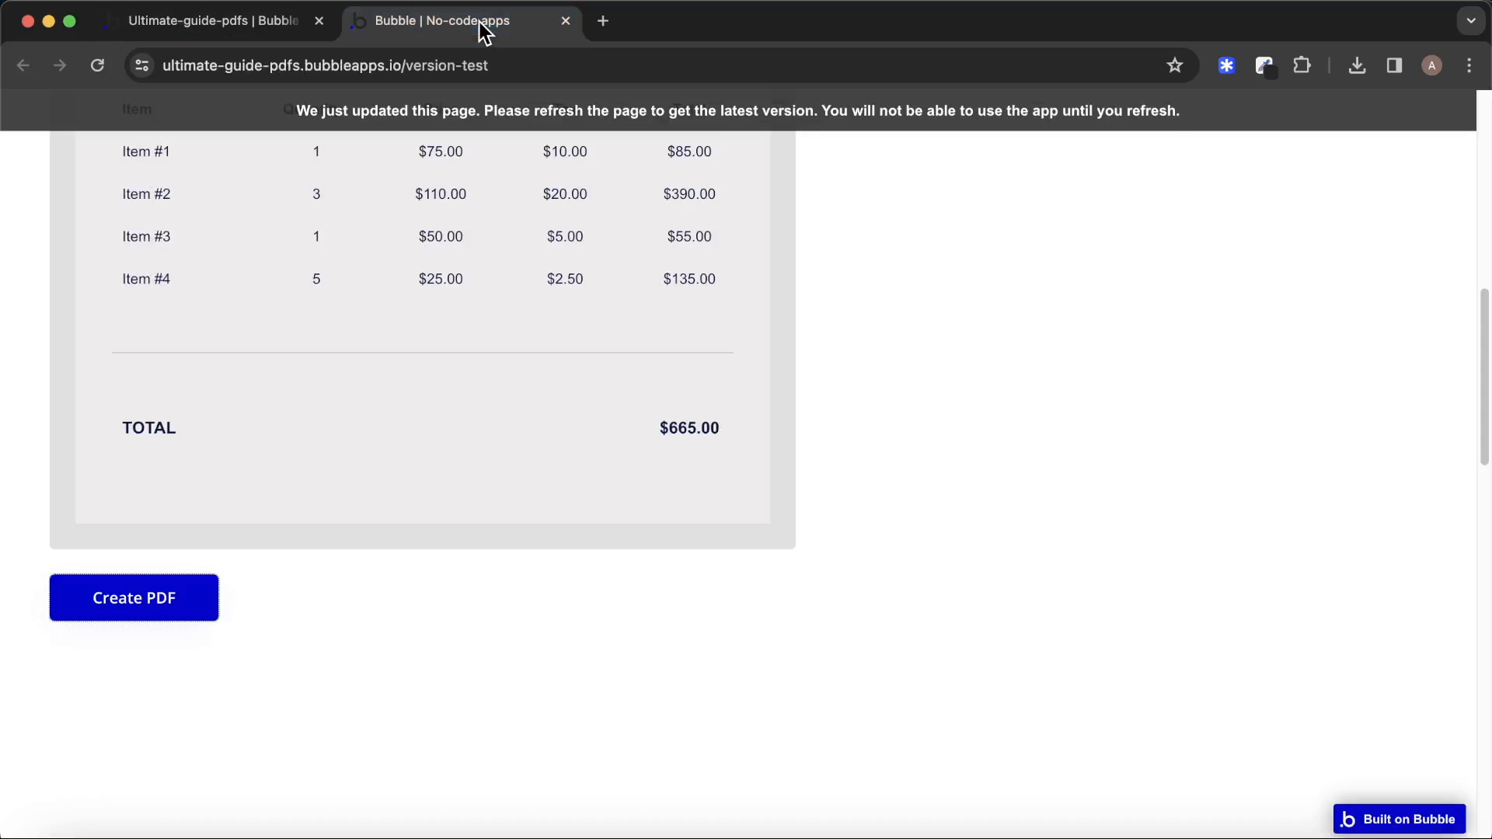
left_click(233, 22)
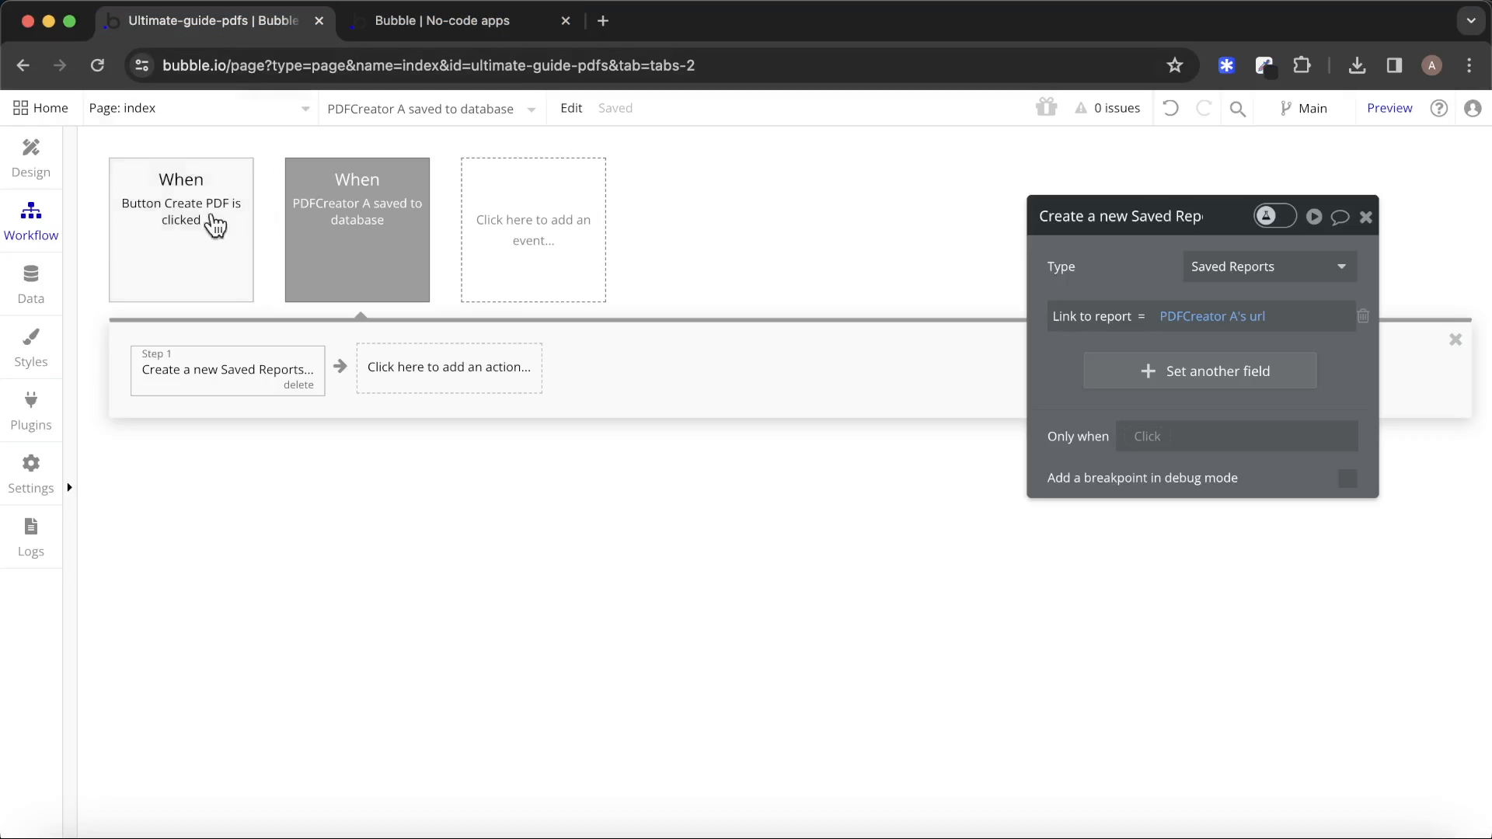
left_click(24, 174)
double_click(731, 709)
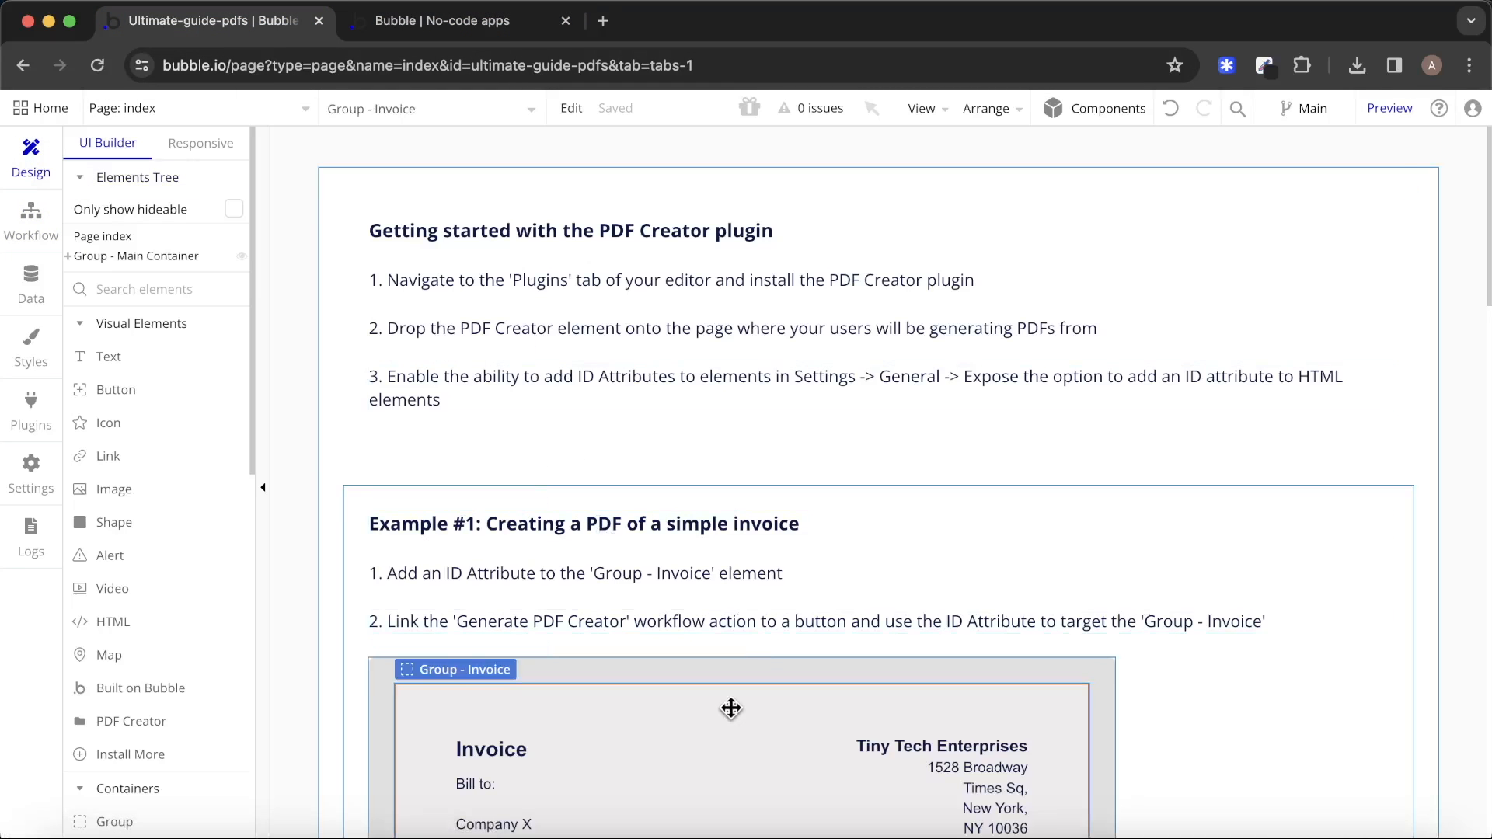
left_click(1252, 669)
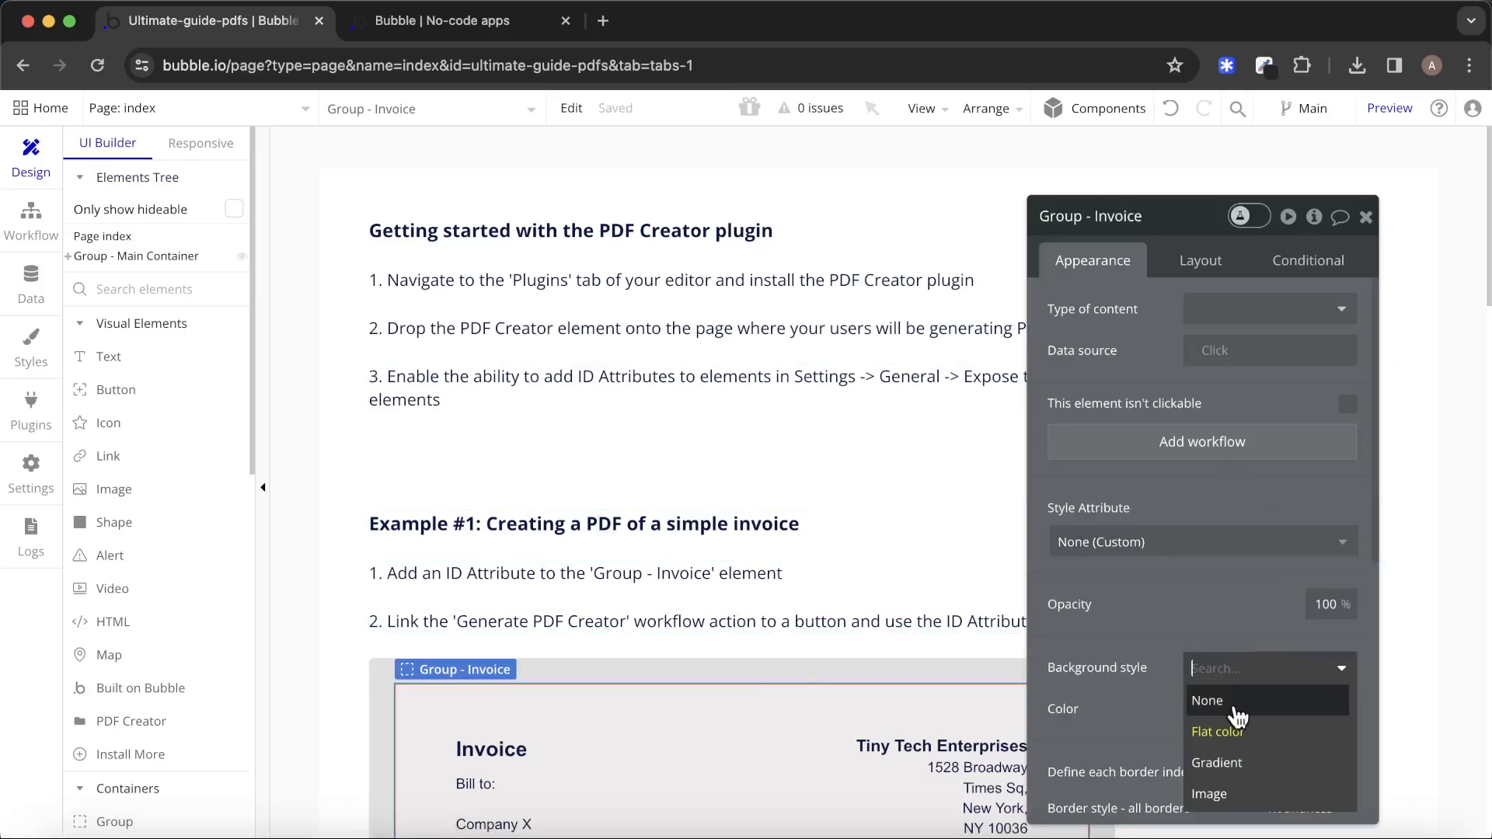
left_click(1235, 702)
left_click(1240, 670)
left_click(1238, 722)
left_click(1244, 707)
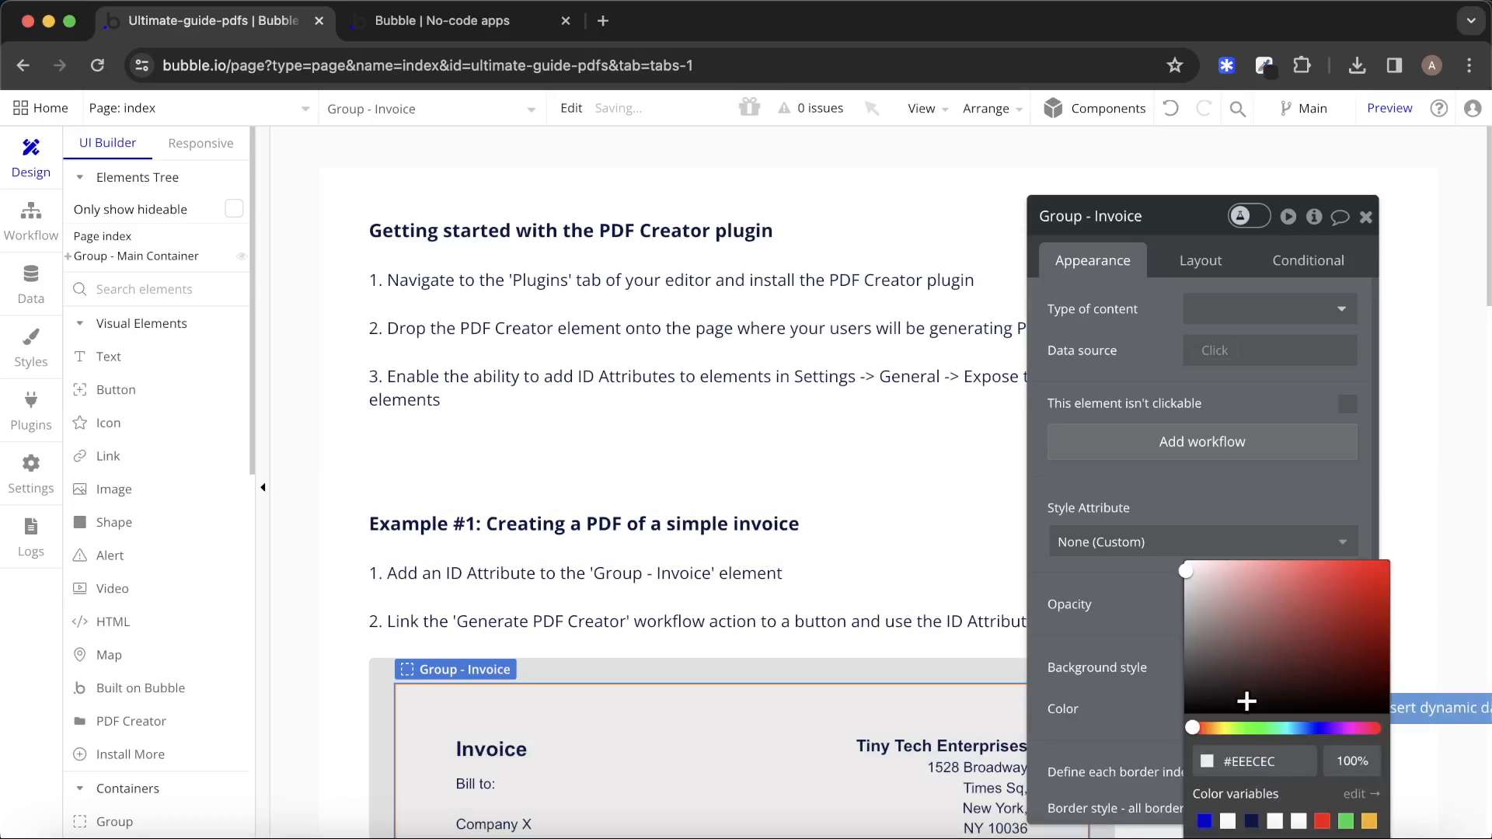
left_click(1229, 822)
left_click(1232, 493)
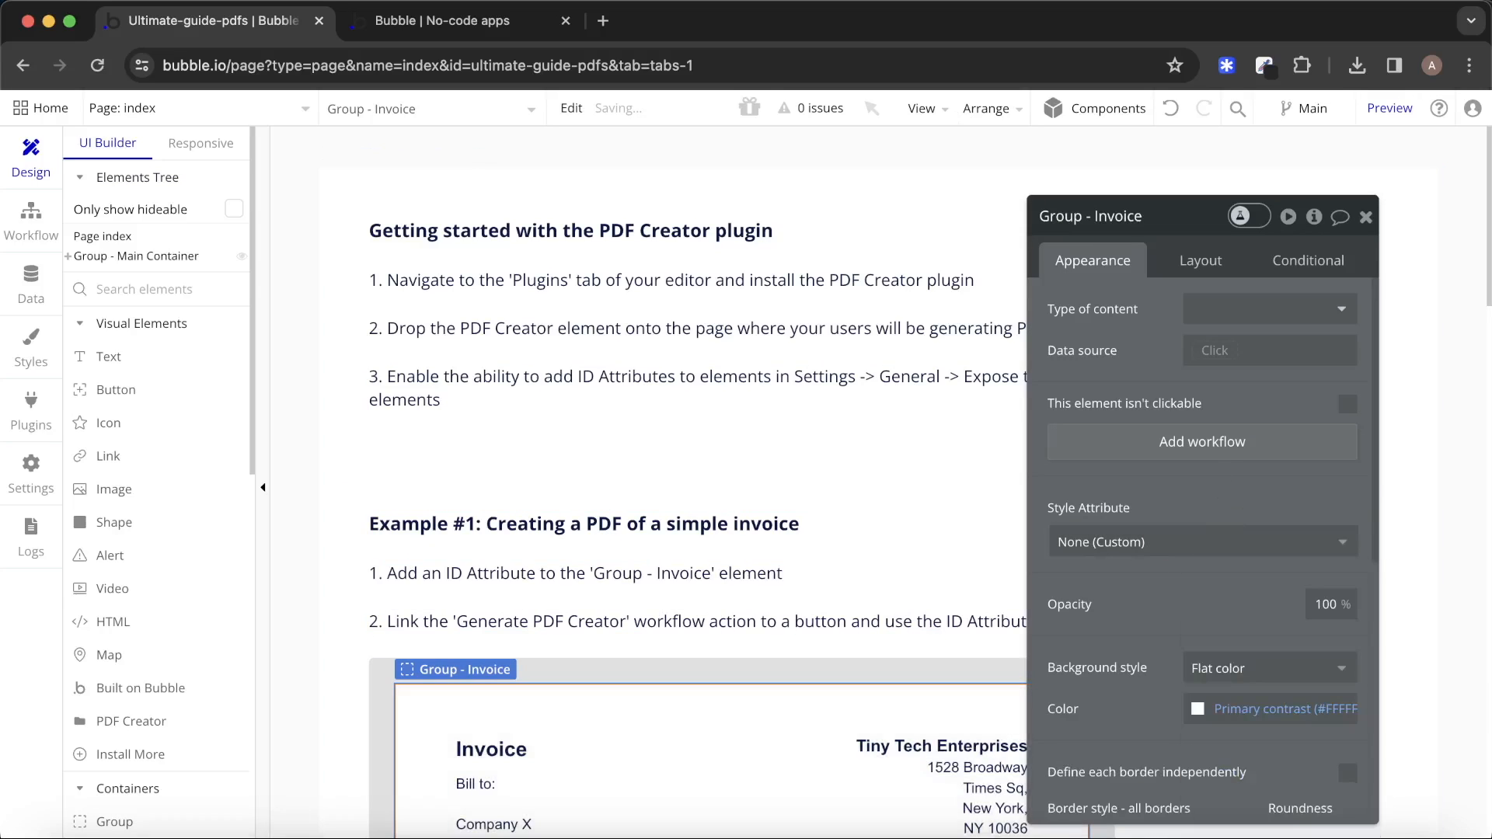
Refresh the app preview to load the latest version and go to the invoice's Create PDF button.
left_click(443, 20)
left_click(495, 111)
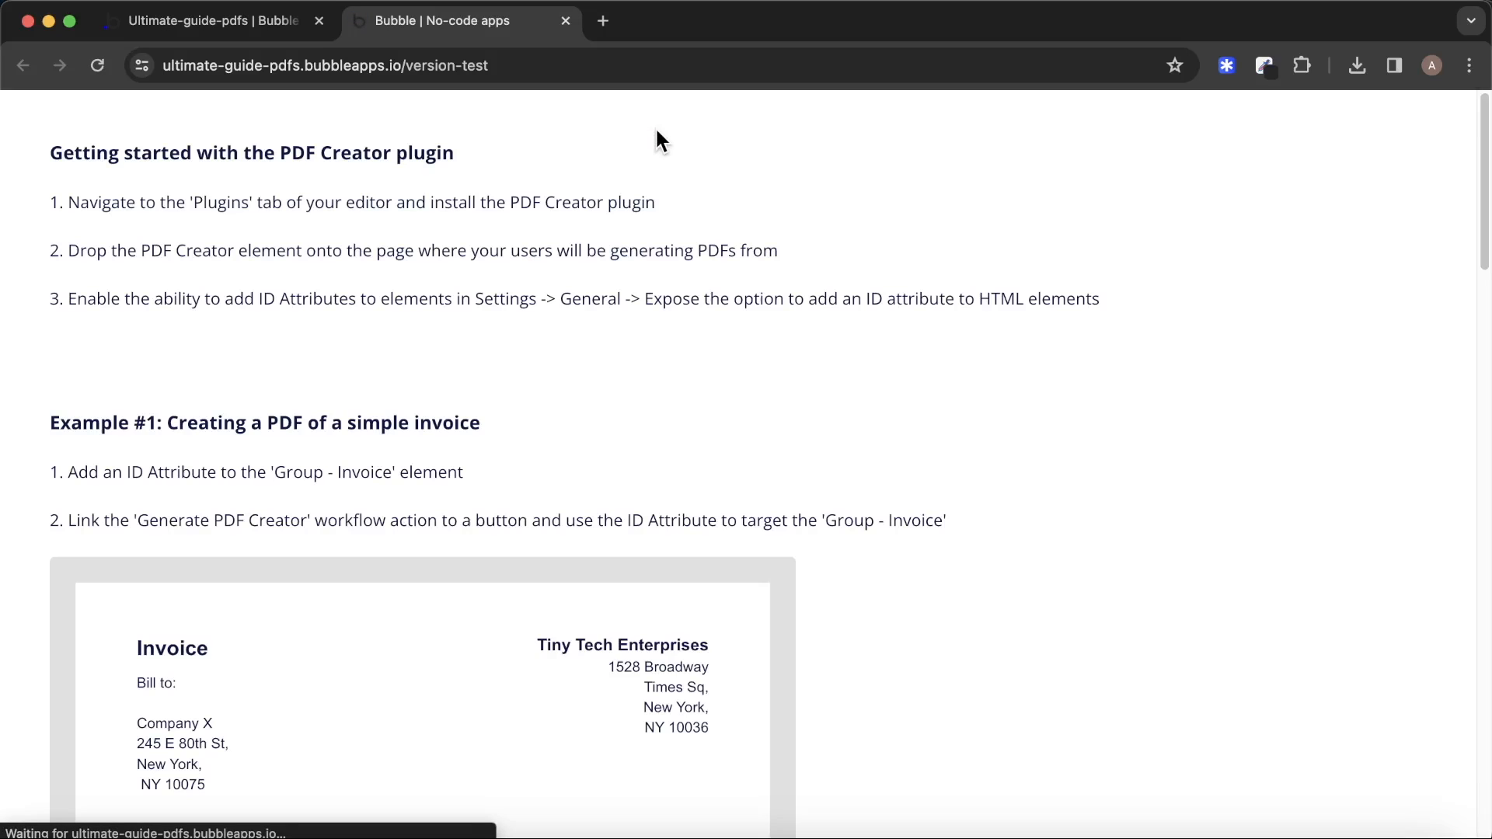
scroll(665, 180, "down", 10)
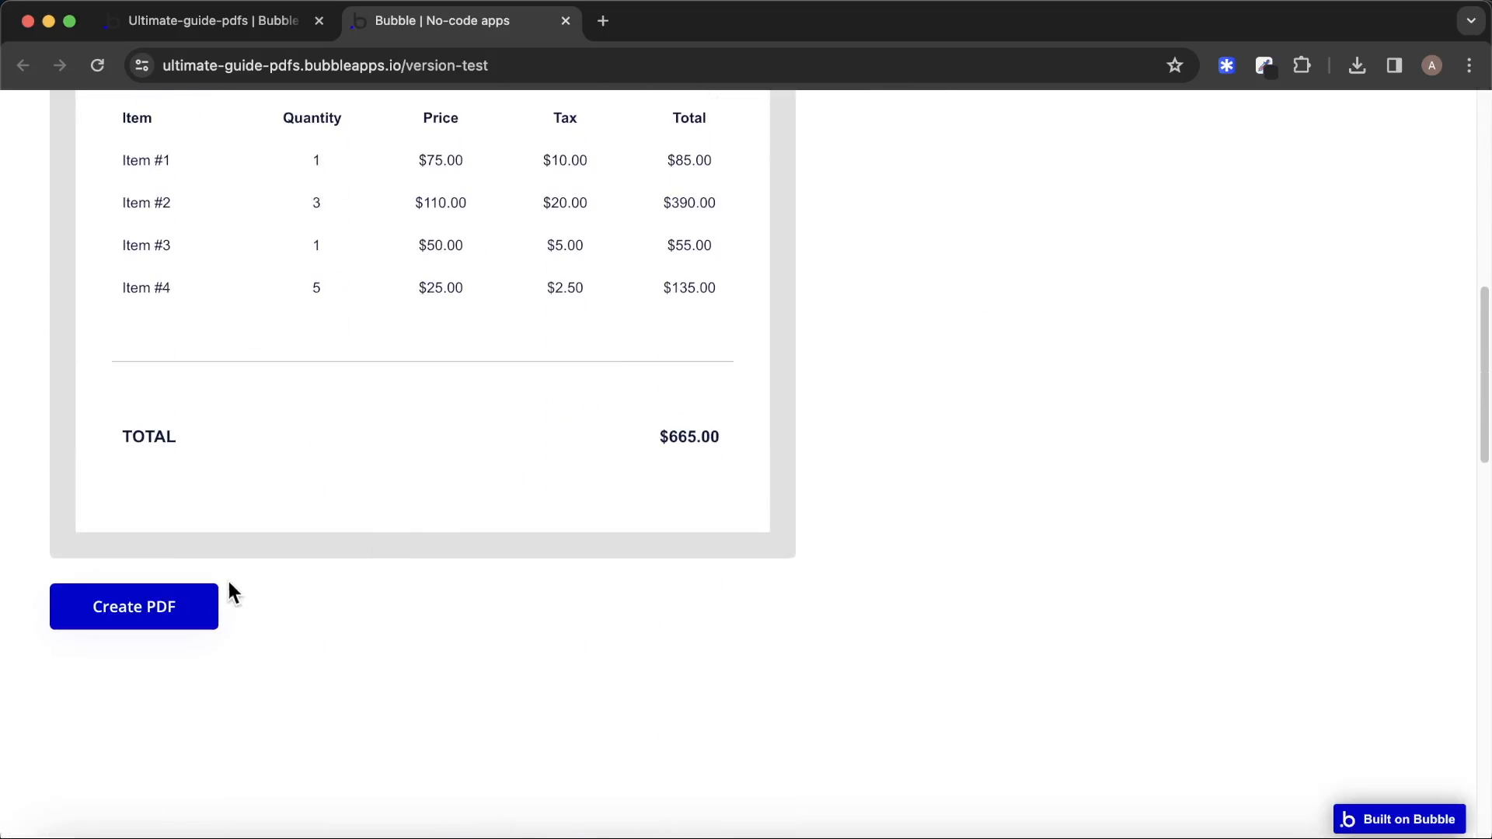
Create the invoice PDF from the preview page and open the app's Saved Reports data in the editor.
left_click(208, 604)
left_click(222, 31)
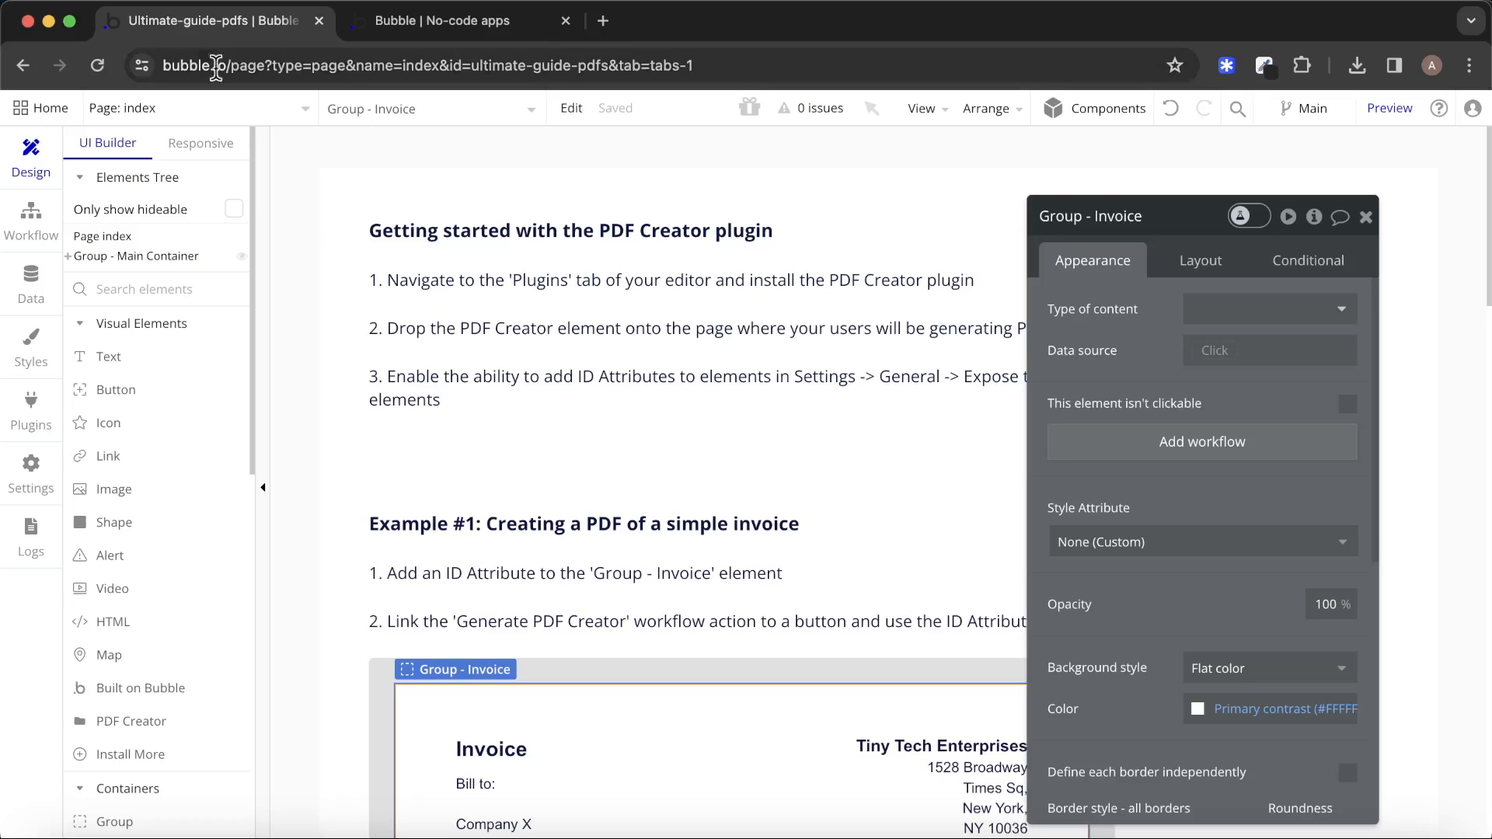
left_click(35, 299)
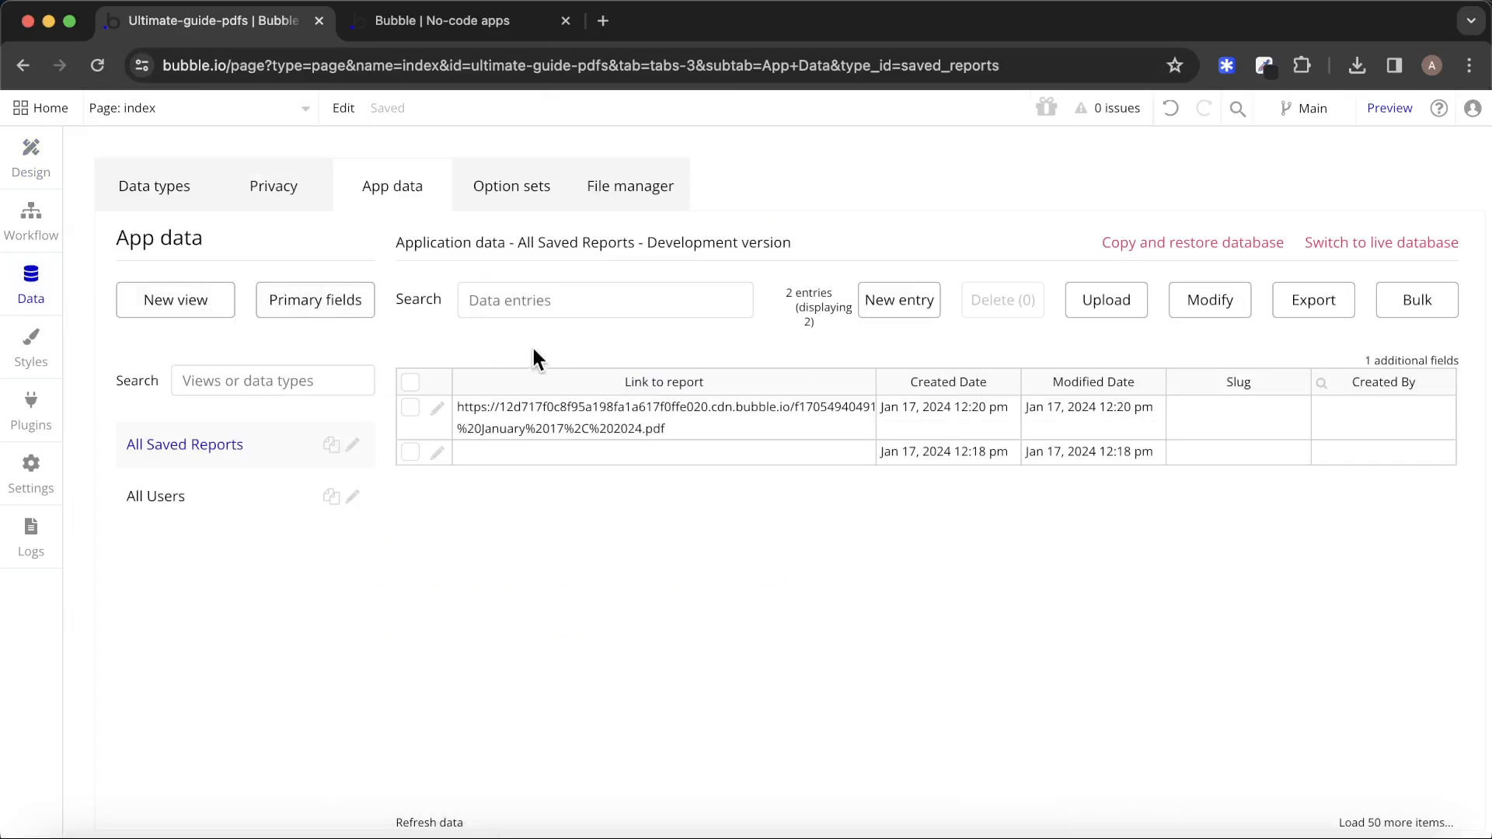
Copy the report link from the Saved Reports entry created at 12:20 pm and open it in a new browser tab to check the invoice PDF.
left_click(441, 418)
left_click(304, 238)
triple_click(304, 236)
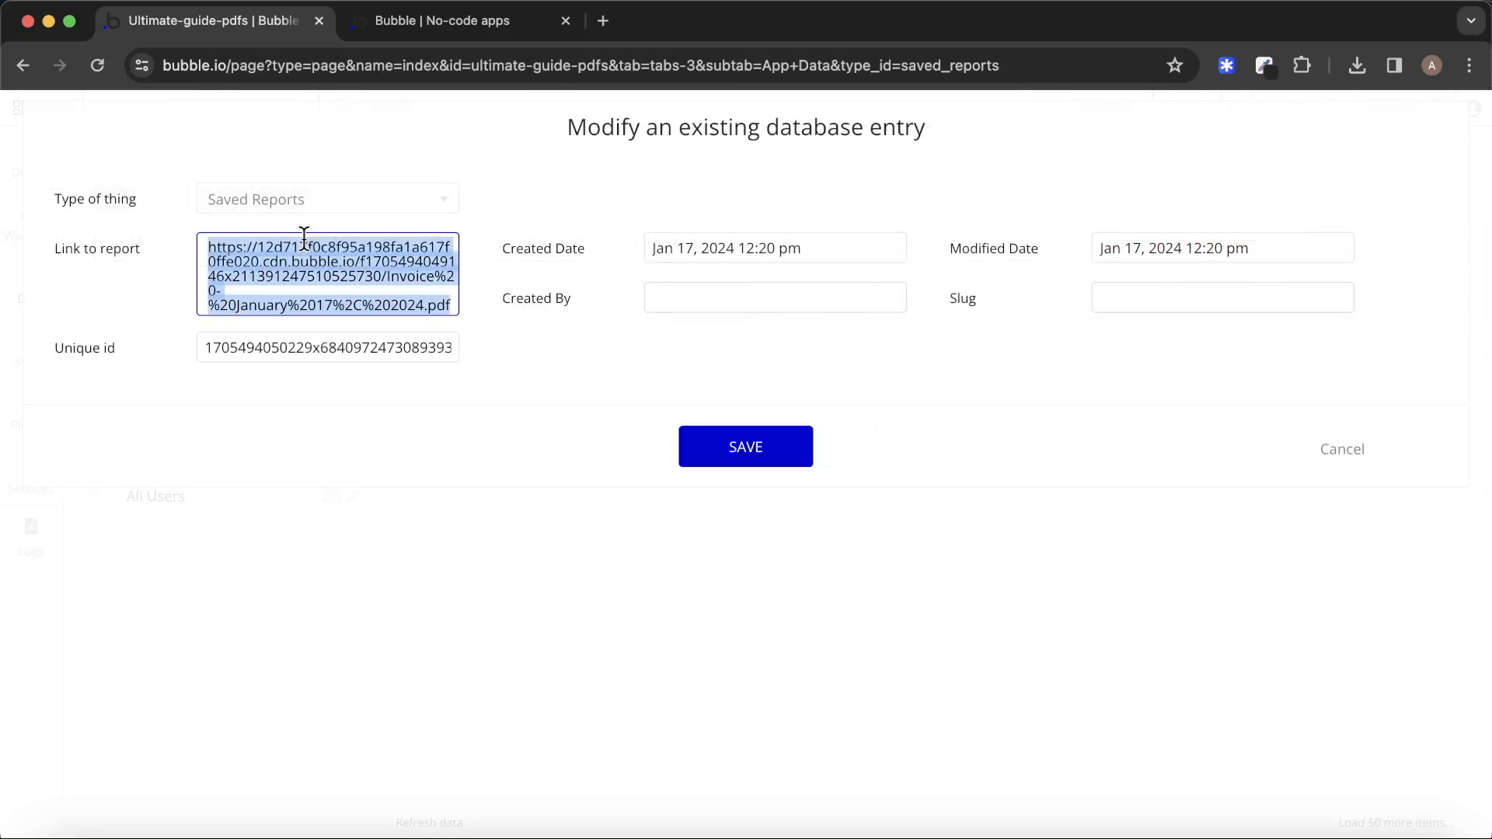
key("ctrl+c")
left_click(604, 23)
key("ctrl+v")
key("Return")
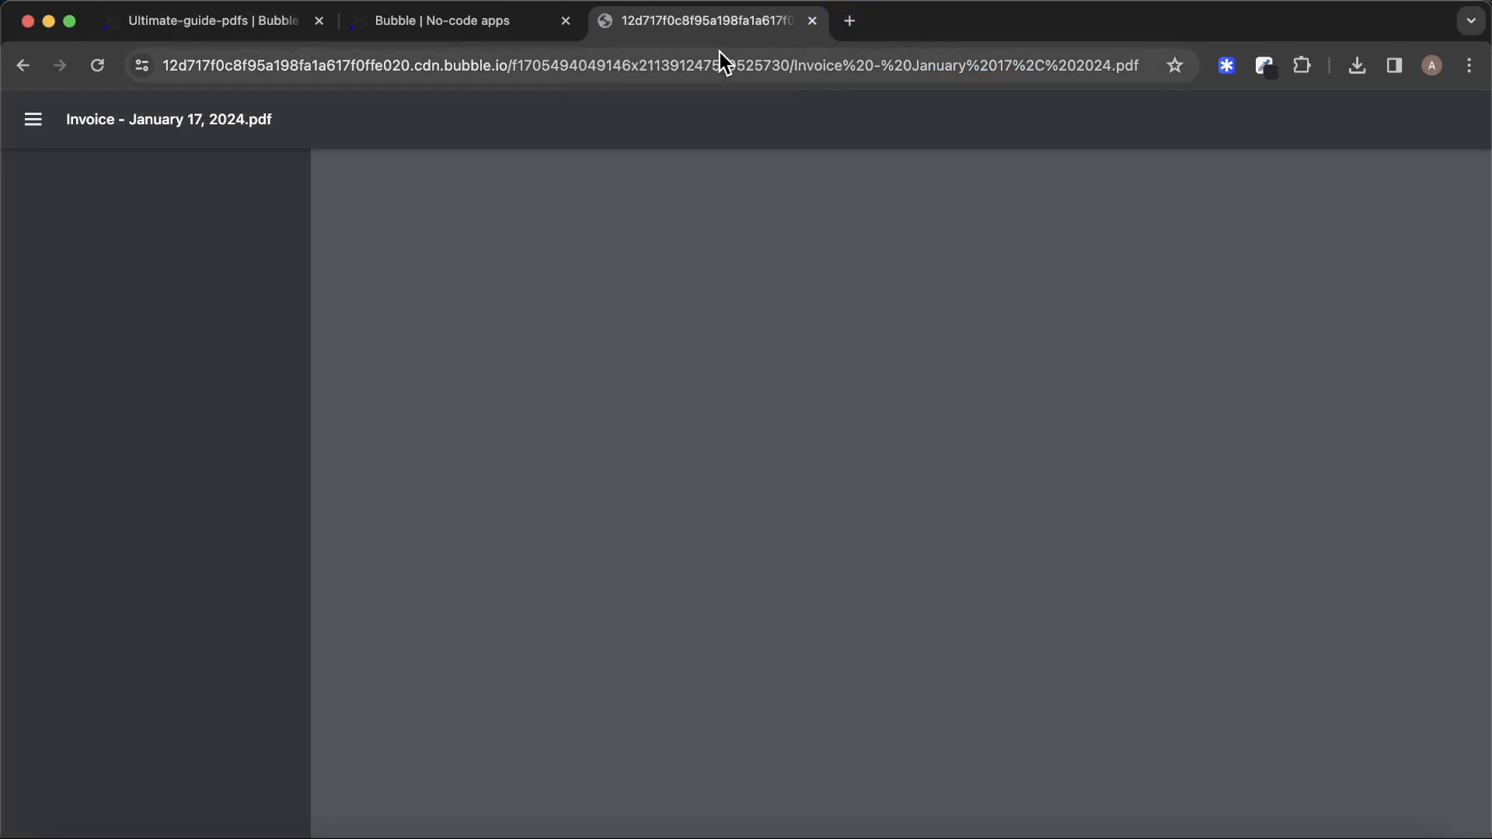
scroll(959, 264, "down", 5)
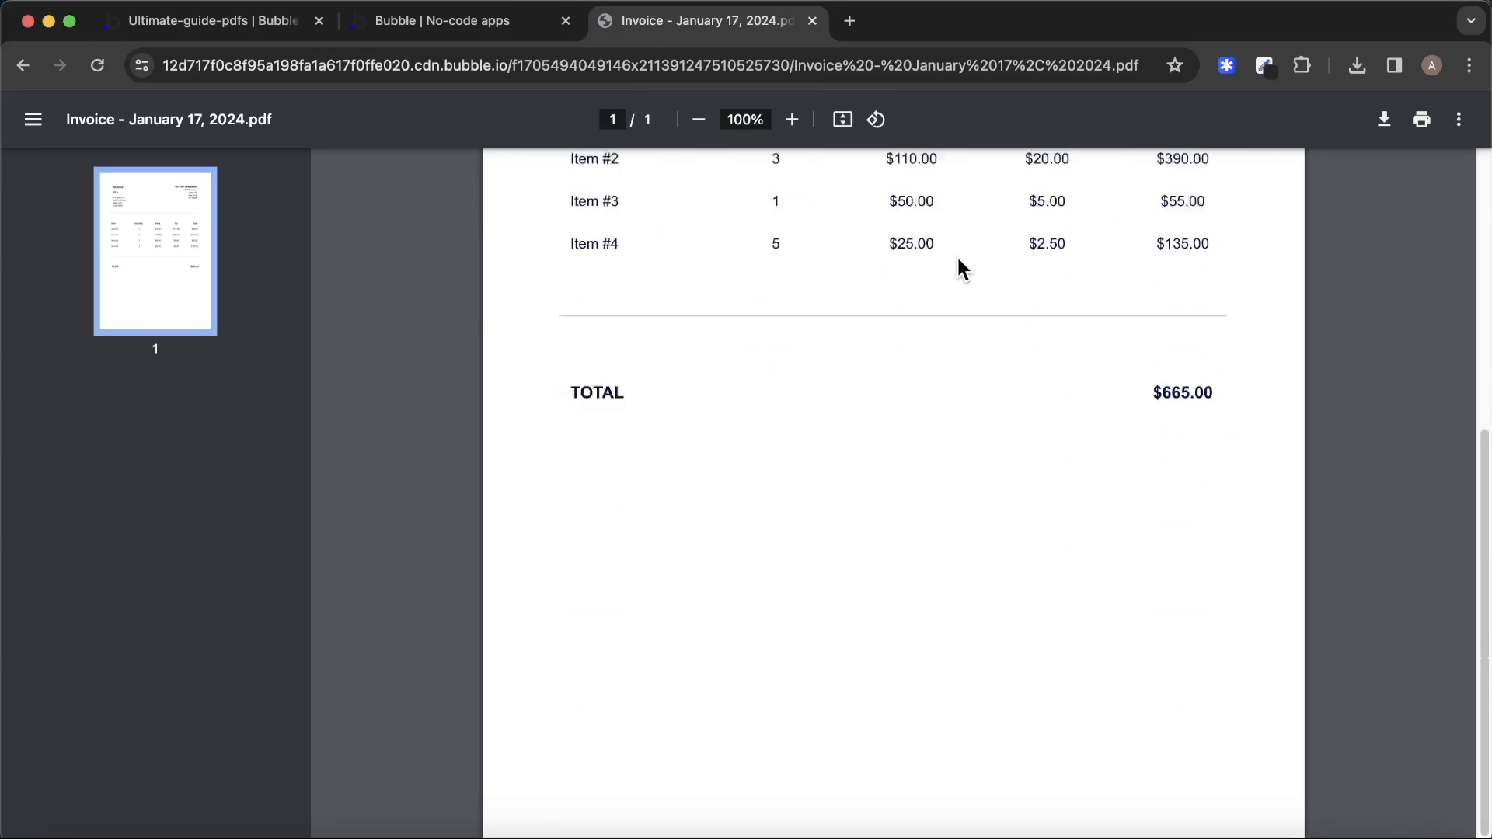
scroll(959, 264, "up", 5)
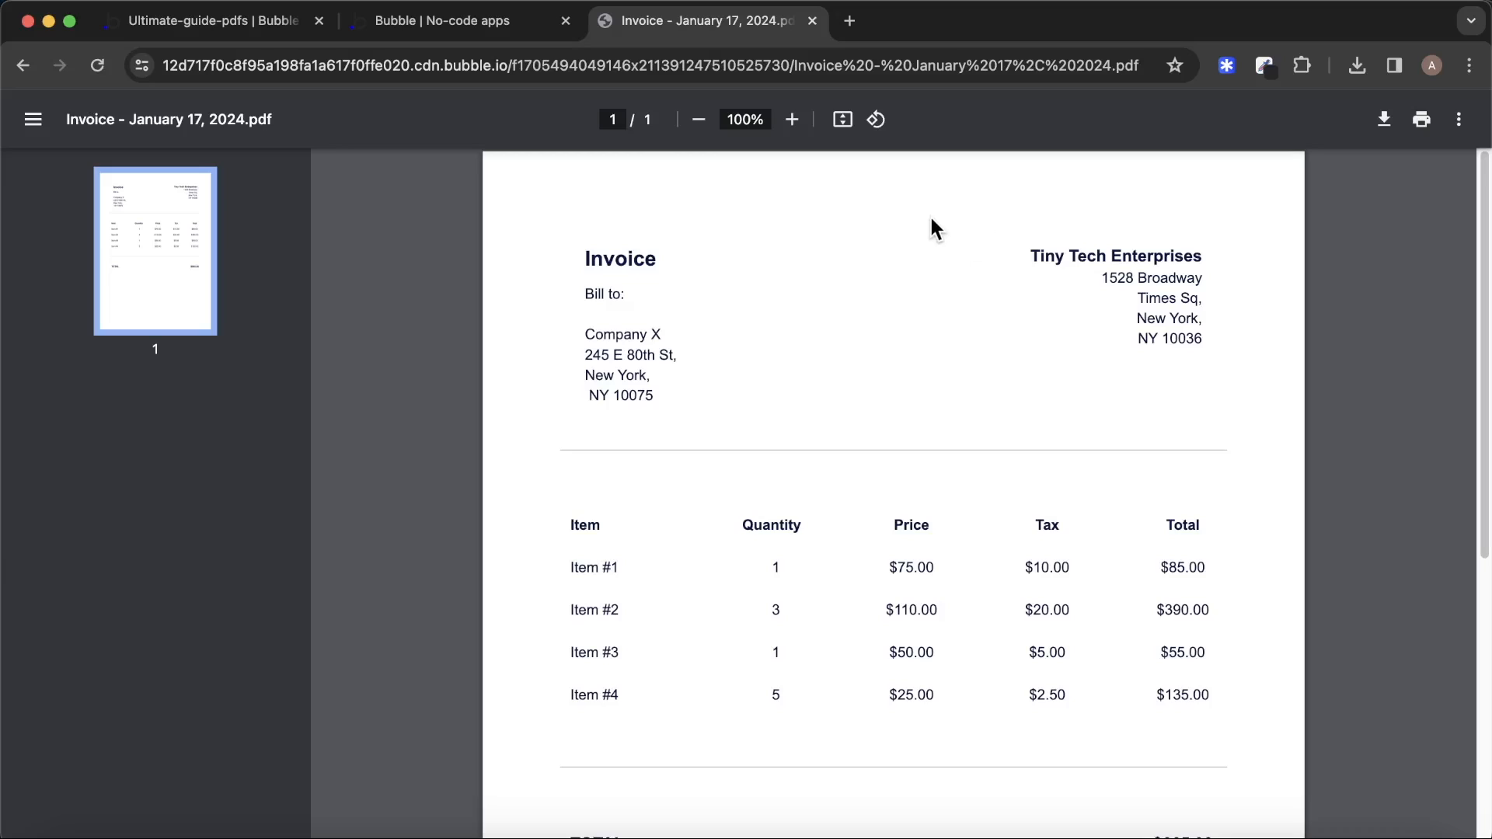
Close the database entry in the Bubble editor without saving and return to the page design.
left_click(200, 31)
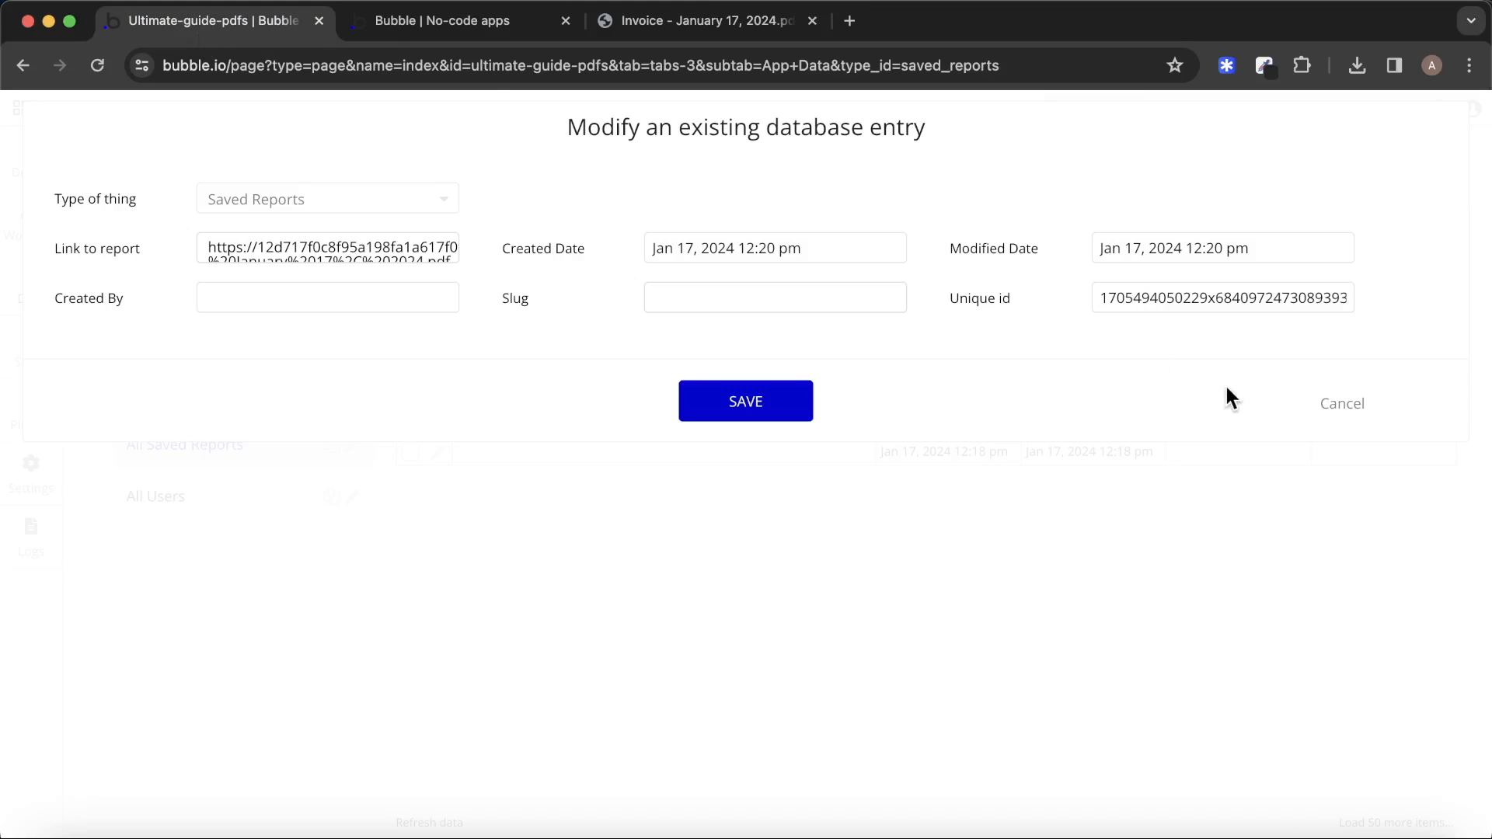
left_click(1325, 403)
left_click(48, 157)
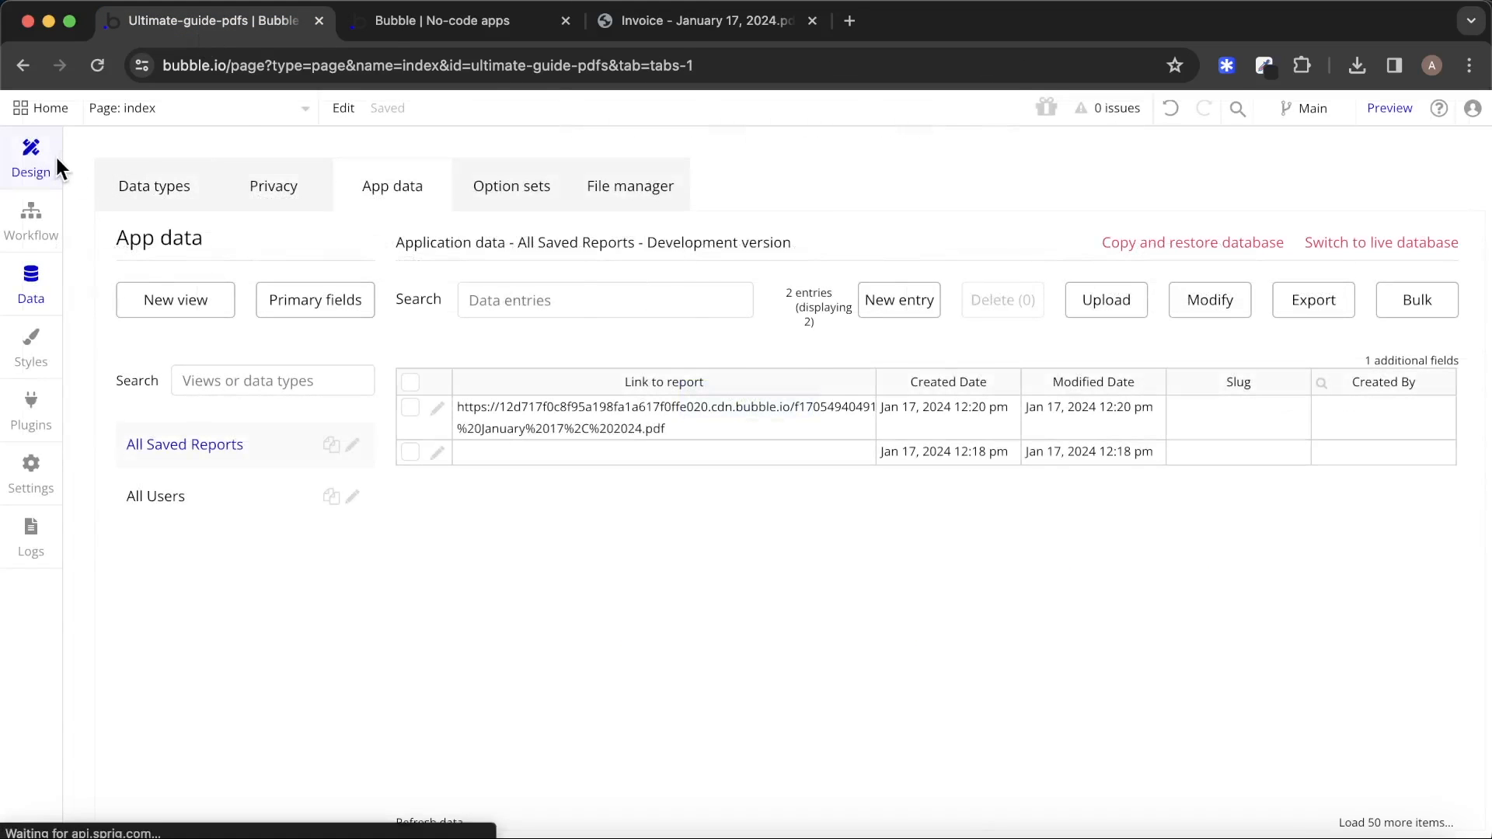
Duplicate the Group - Example #1 element and move the copy up one place, above the PDF Creator element.
scroll(577, 348, "down", 15)
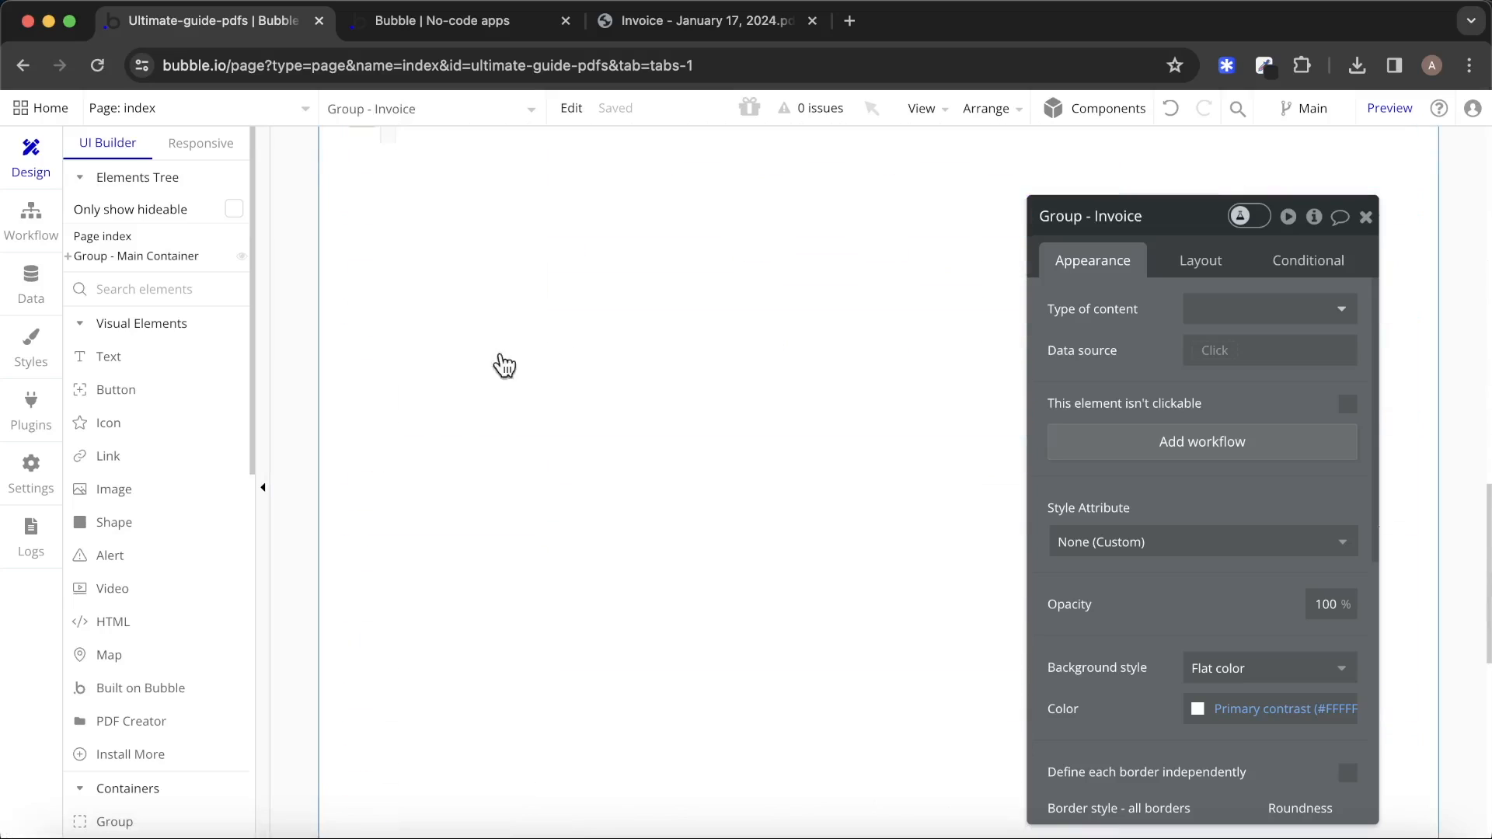
scroll(327, 373, "up", 5)
left_click(669, 443)
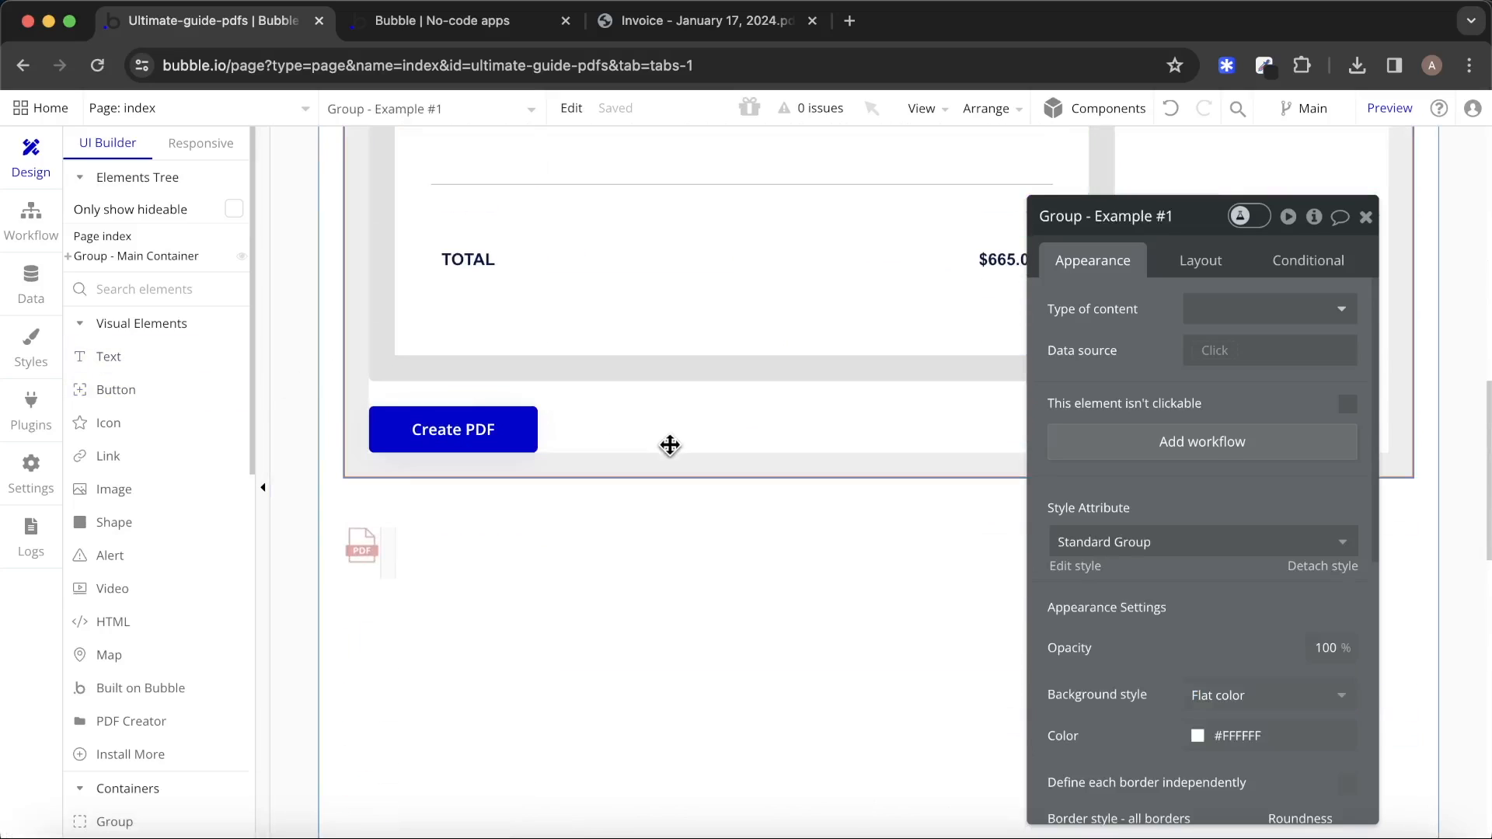
left_click(693, 547)
key("super+v")
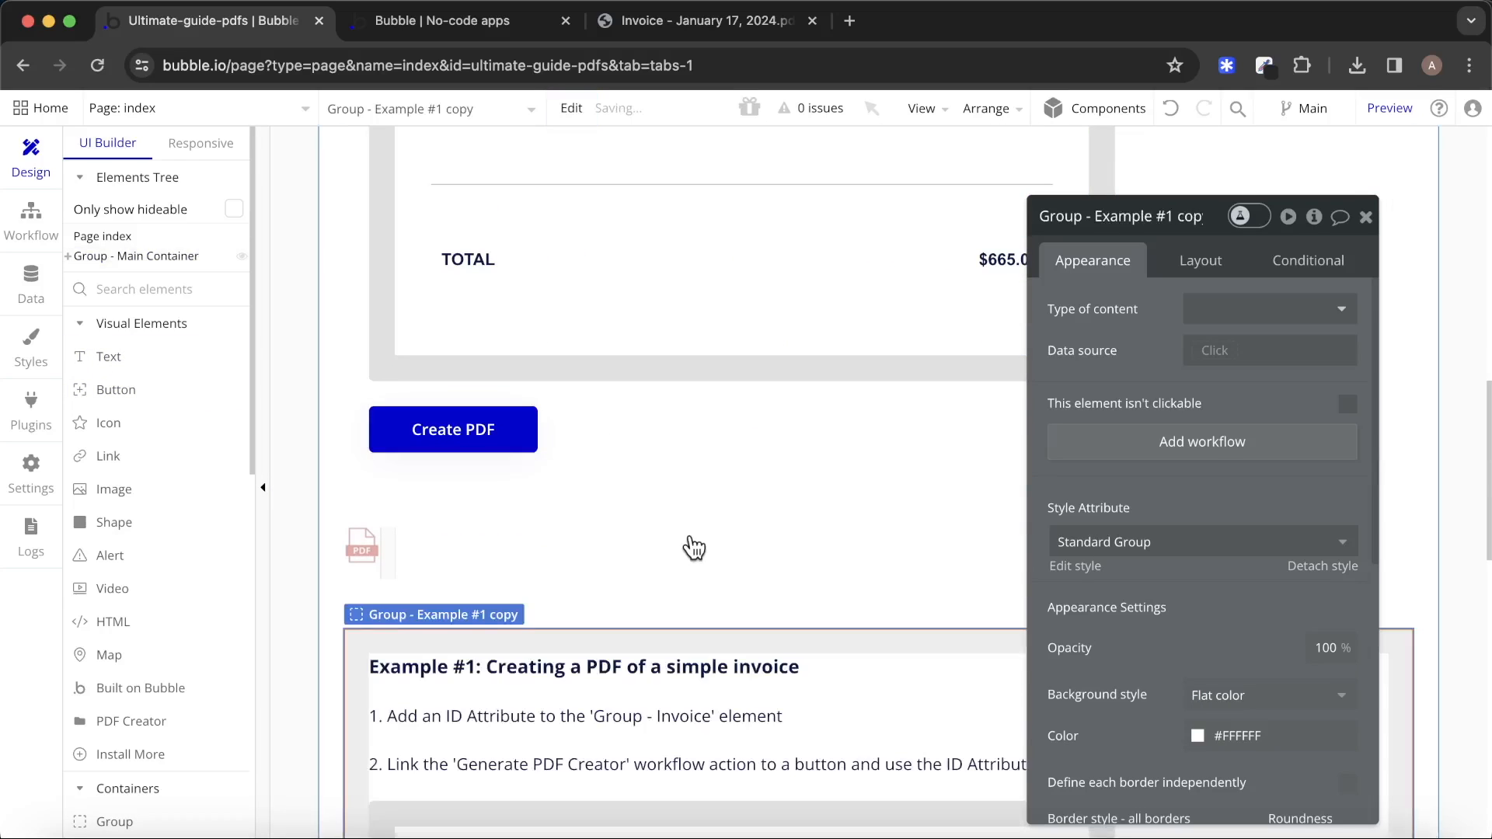
left_click(1181, 268)
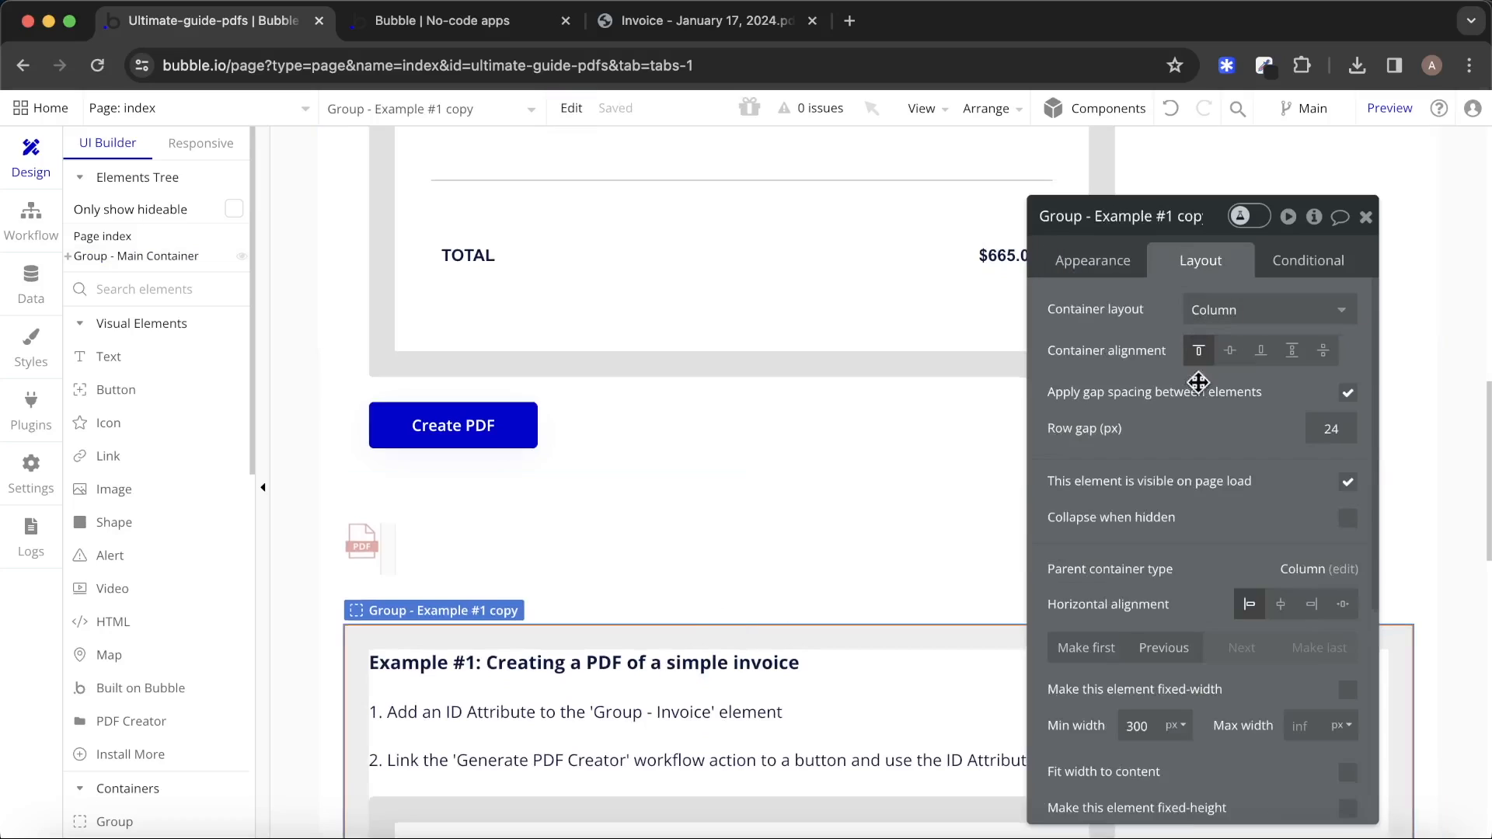
left_click(1160, 649)
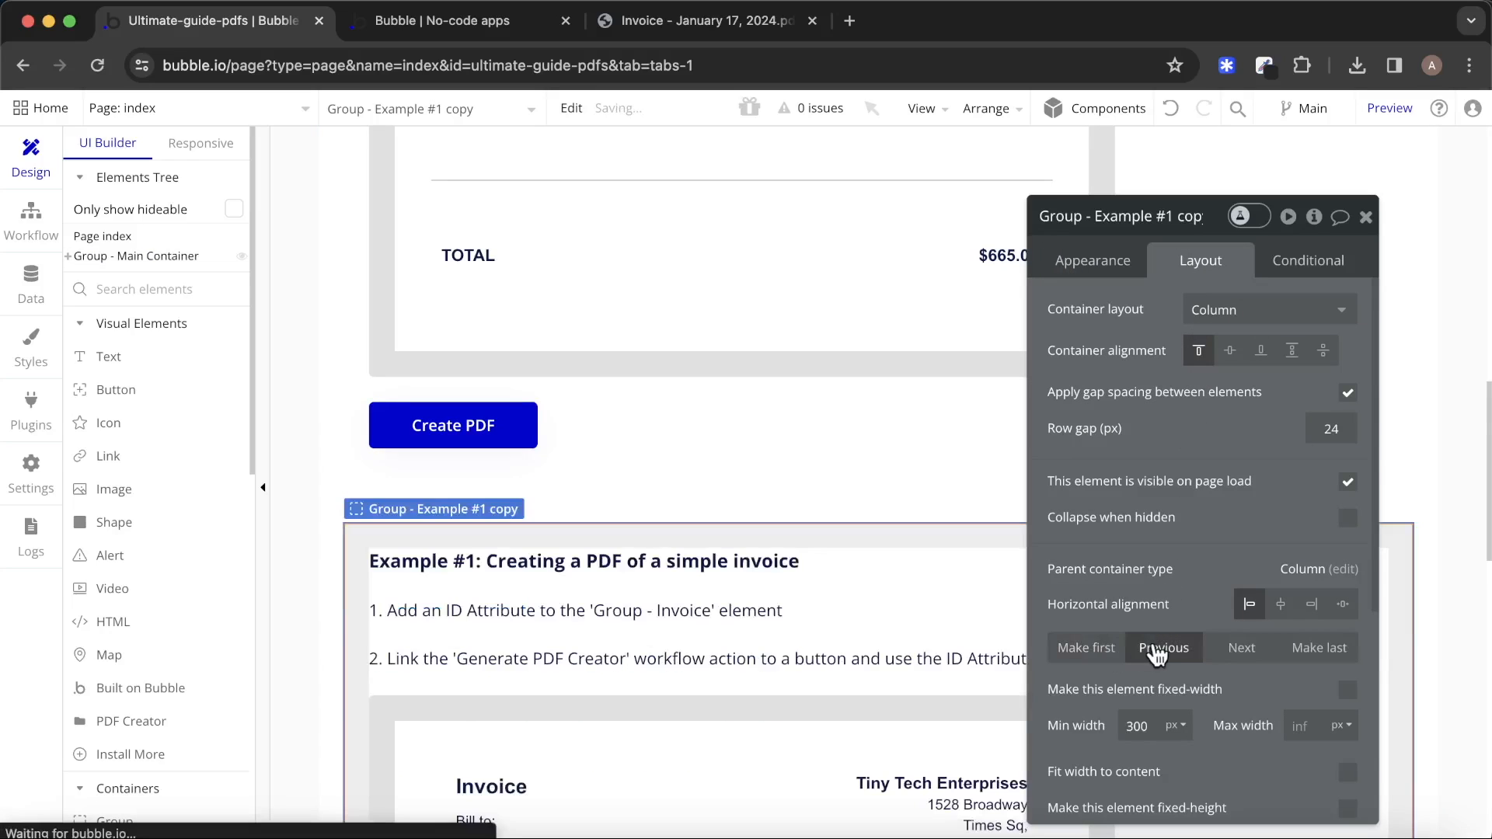
Delete the example heading and both numbered instruction texts from the copied group.
left_click(672, 568)
key("BackSpace")
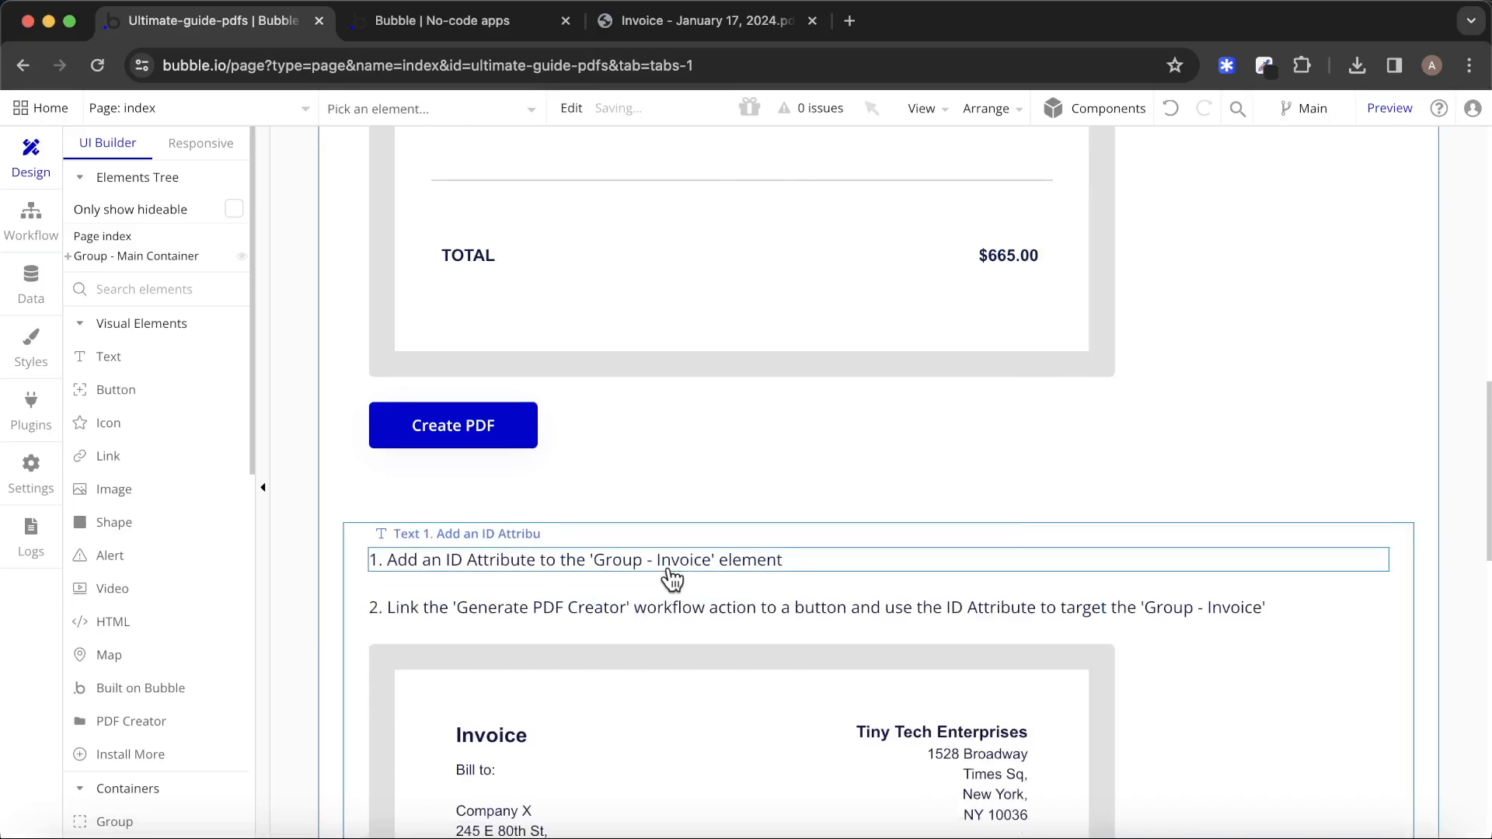
left_click(673, 568)
key("BackSpace")
left_click(677, 561)
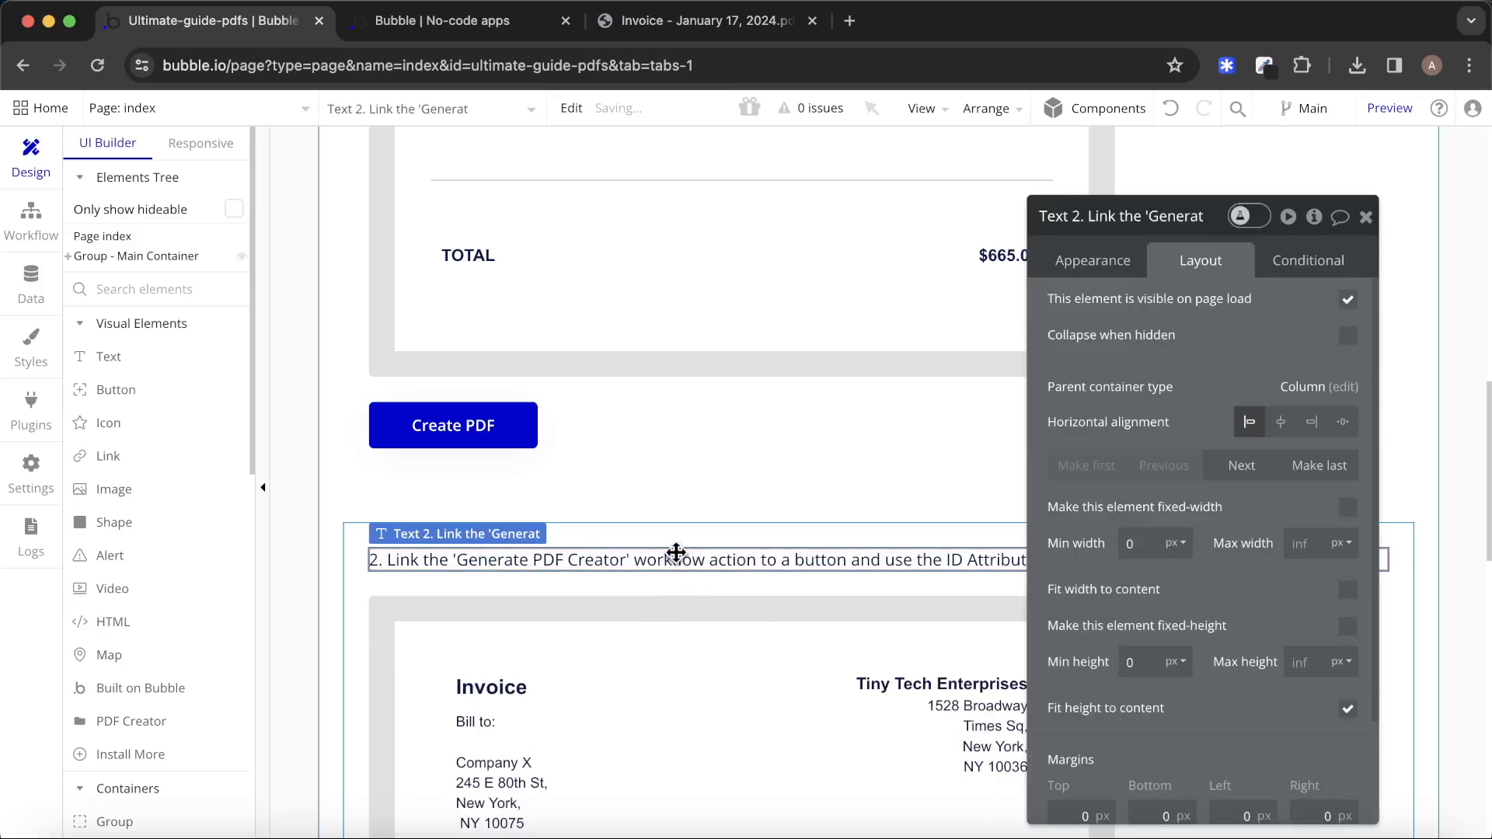
key("BackSpace")
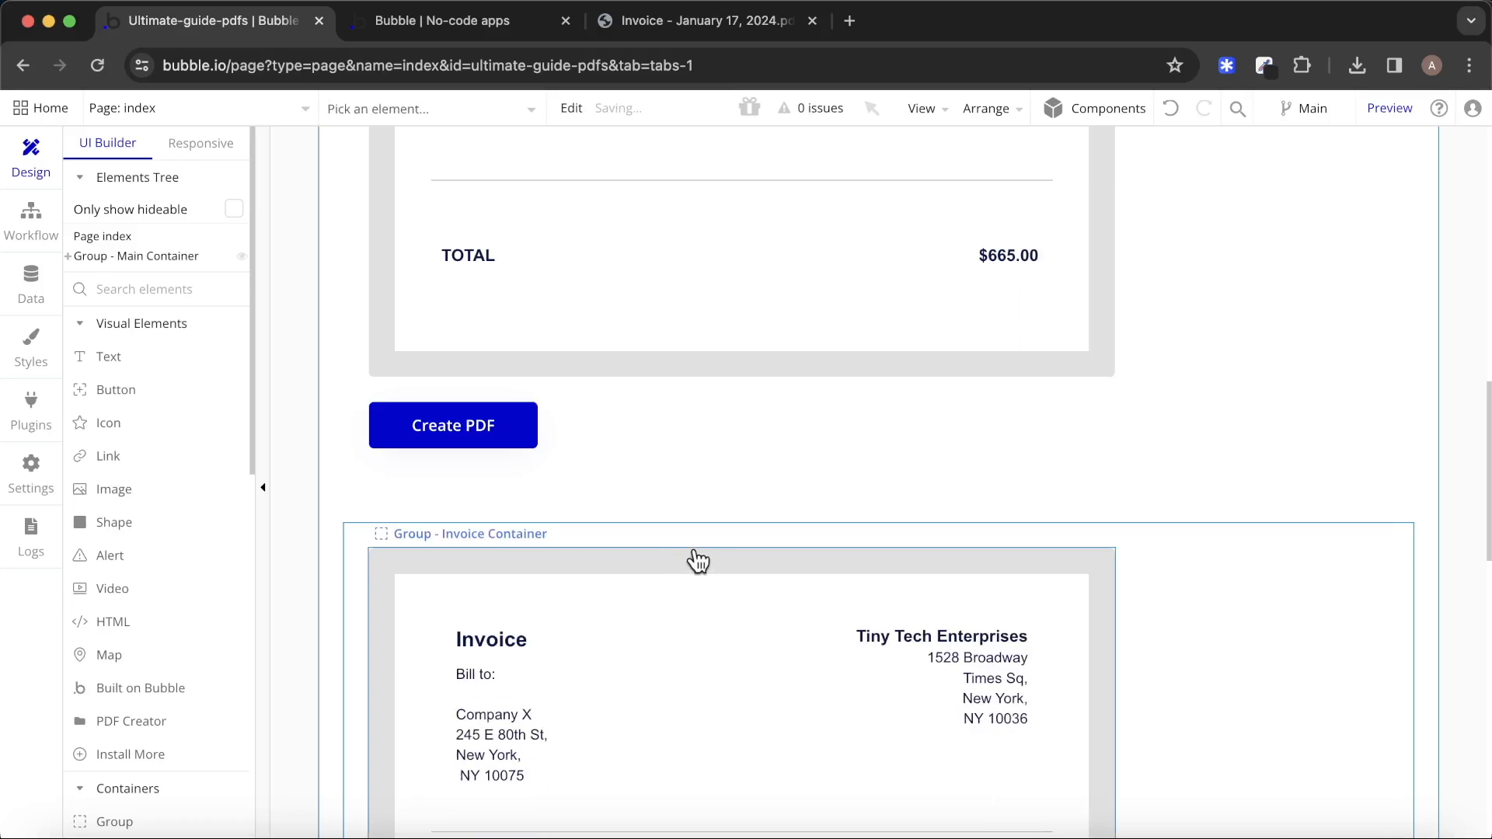
scroll(696, 560, "down", 4)
left_click(1109, 540)
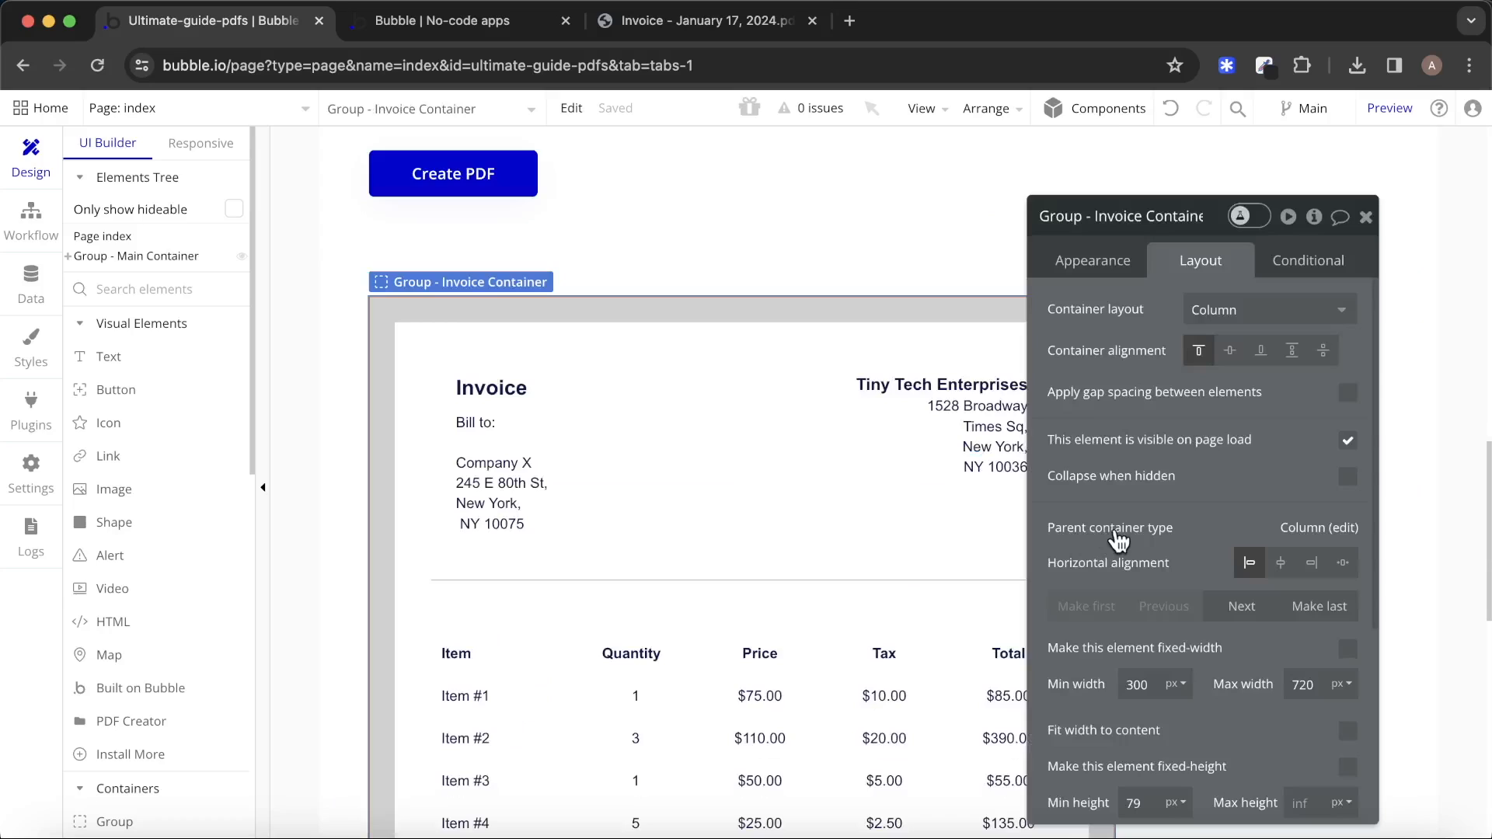
key("BackSpace")
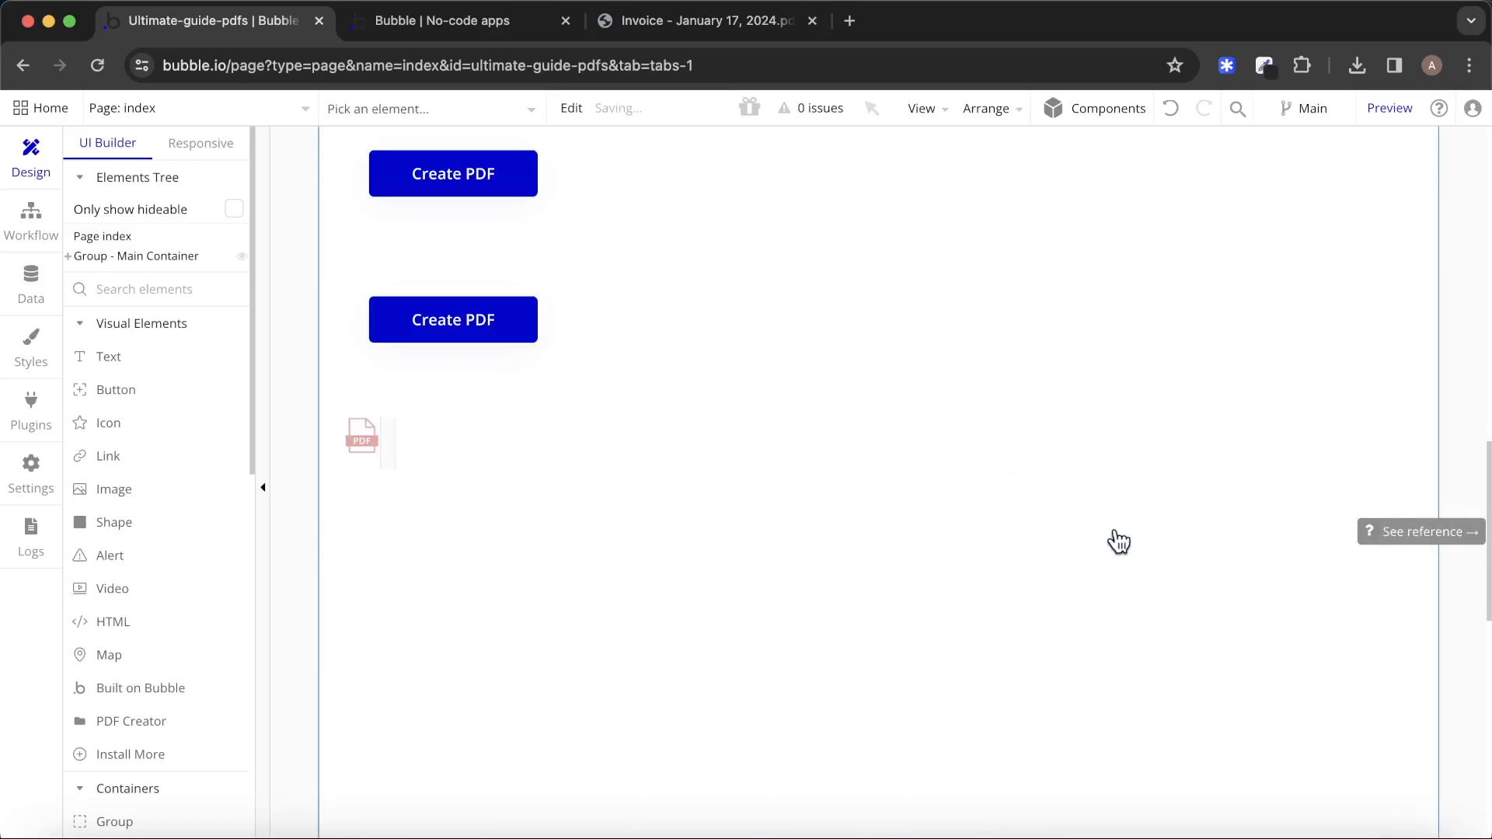
left_click(1177, 114)
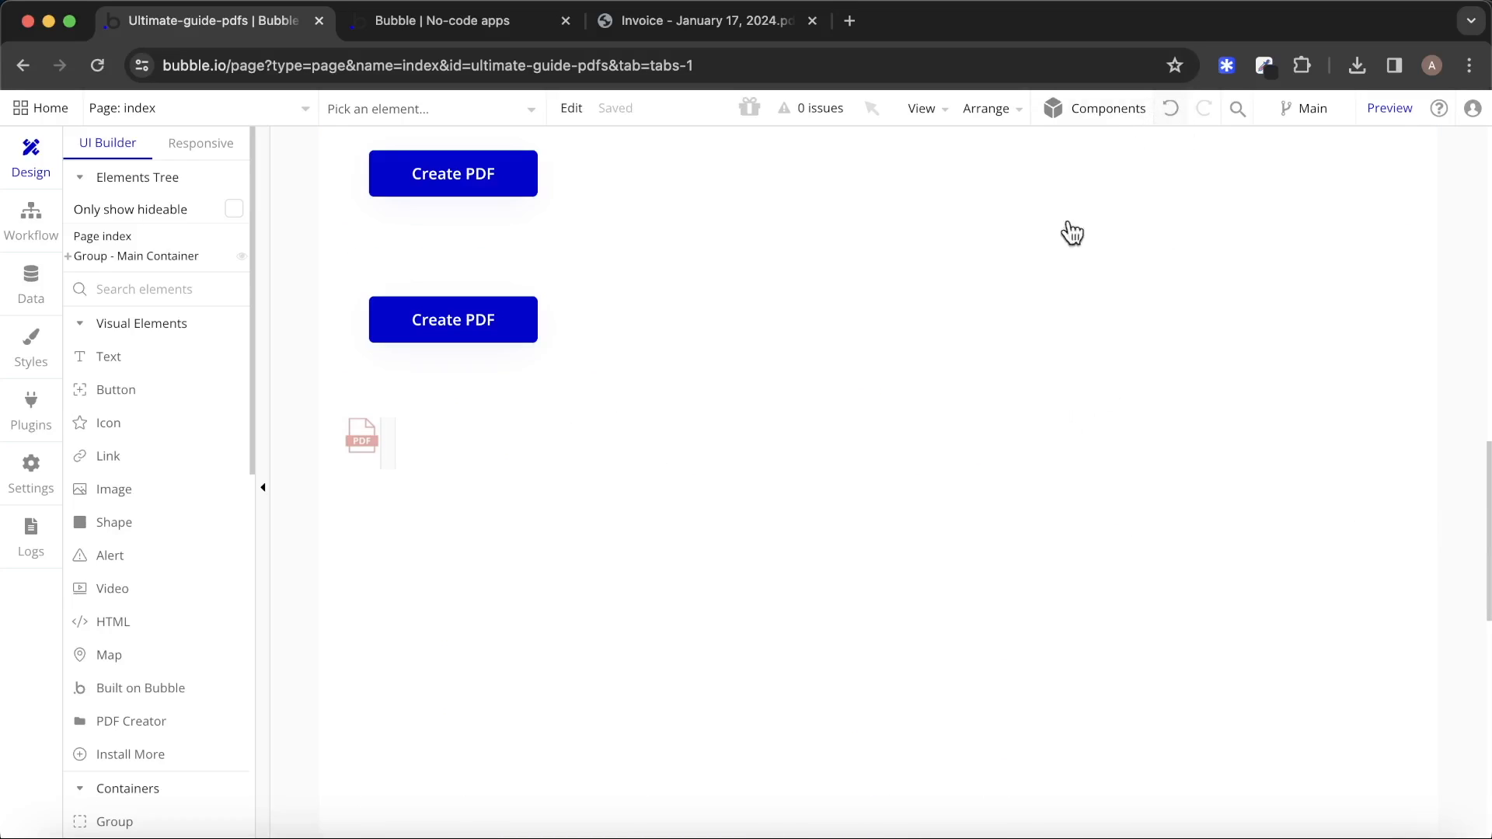
Set the copied group's minimum height to 300 px and delete the invoice container inside it.
left_click(1063, 306)
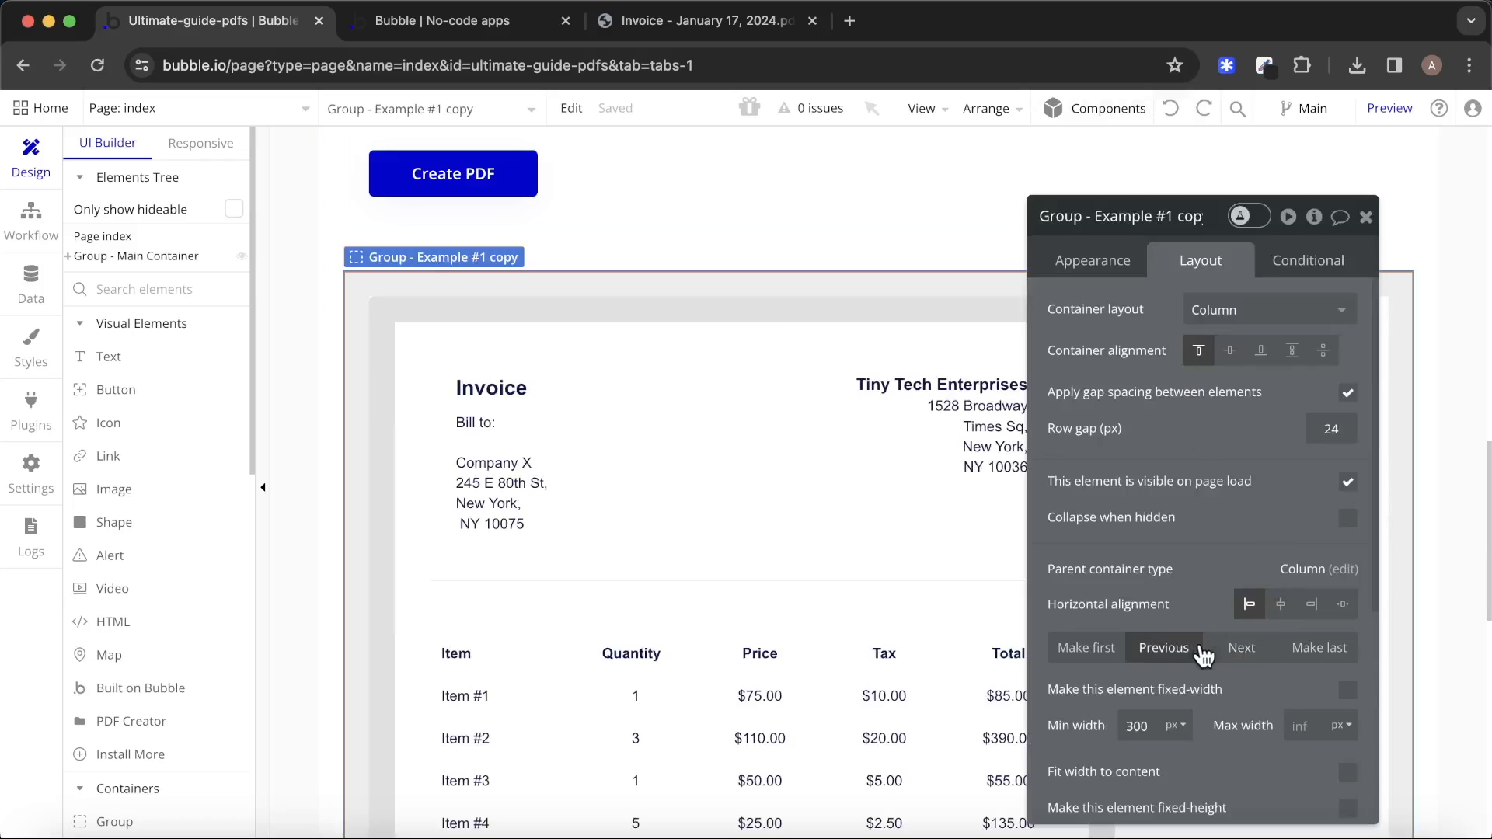
scroll(1166, 651, "down", 3)
left_click(1133, 649)
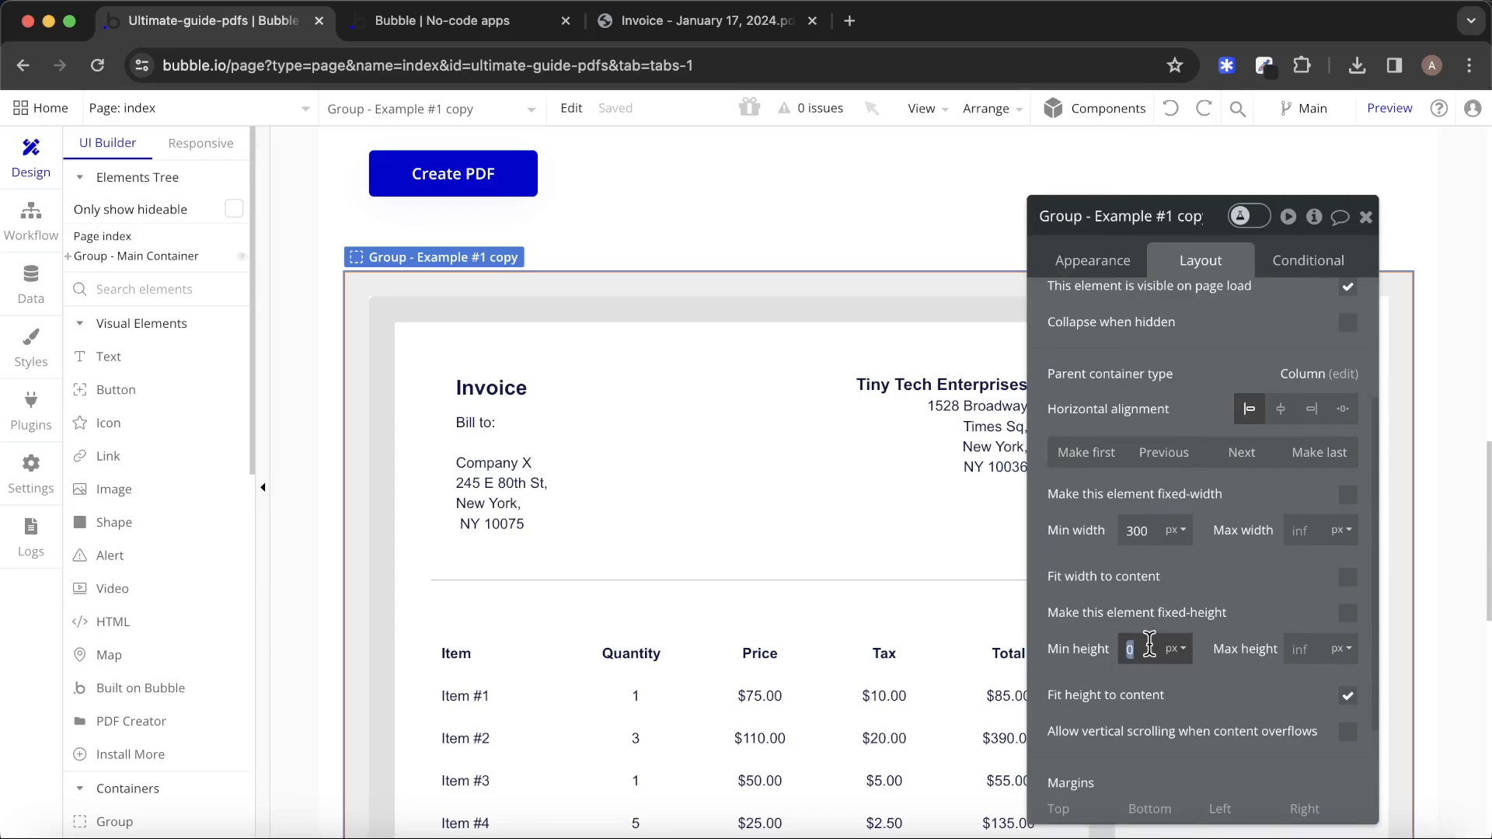
type("300")
left_click(516, 317)
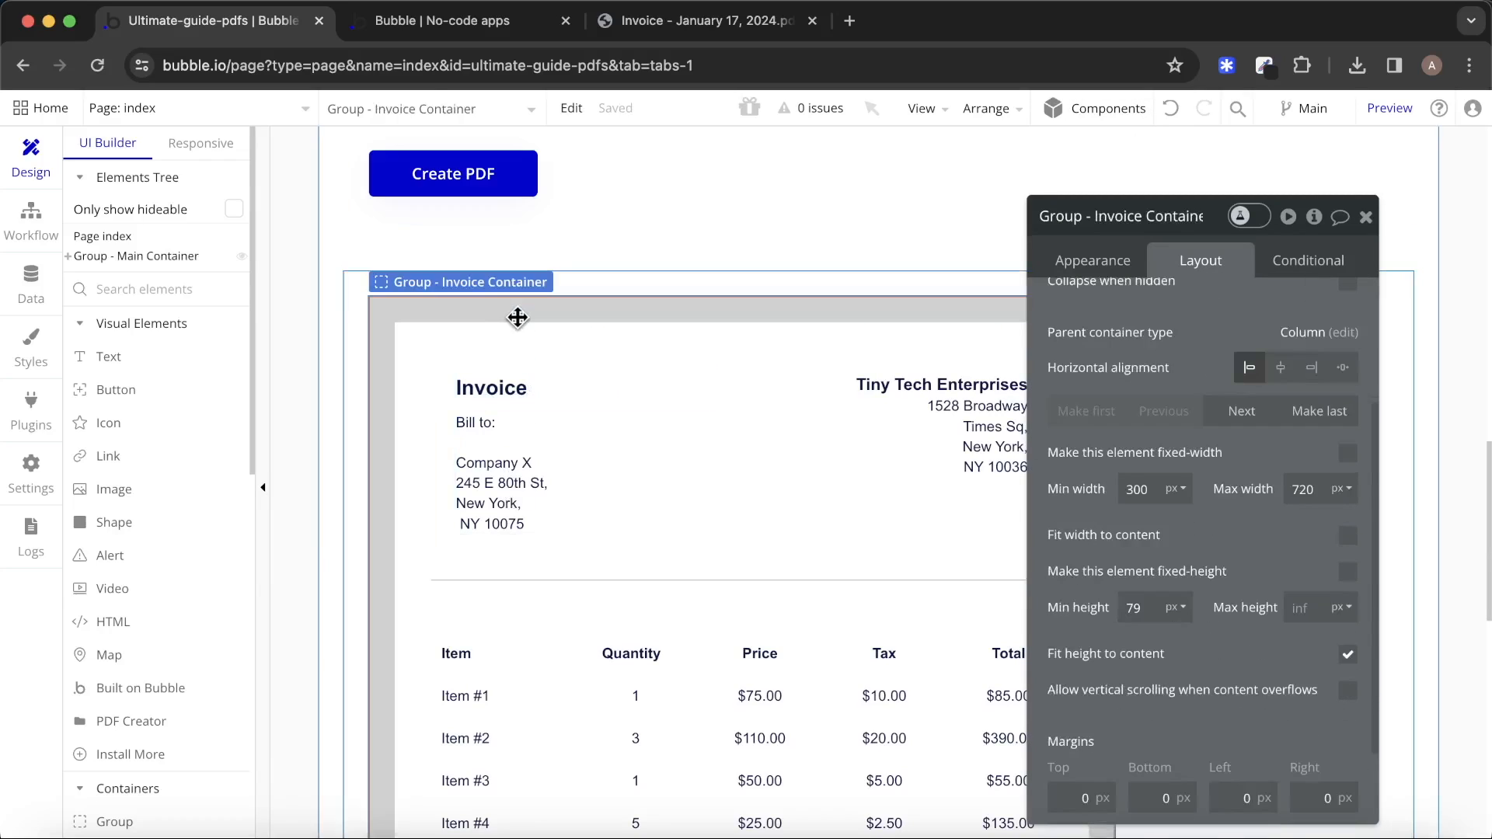
key("BackSpace")
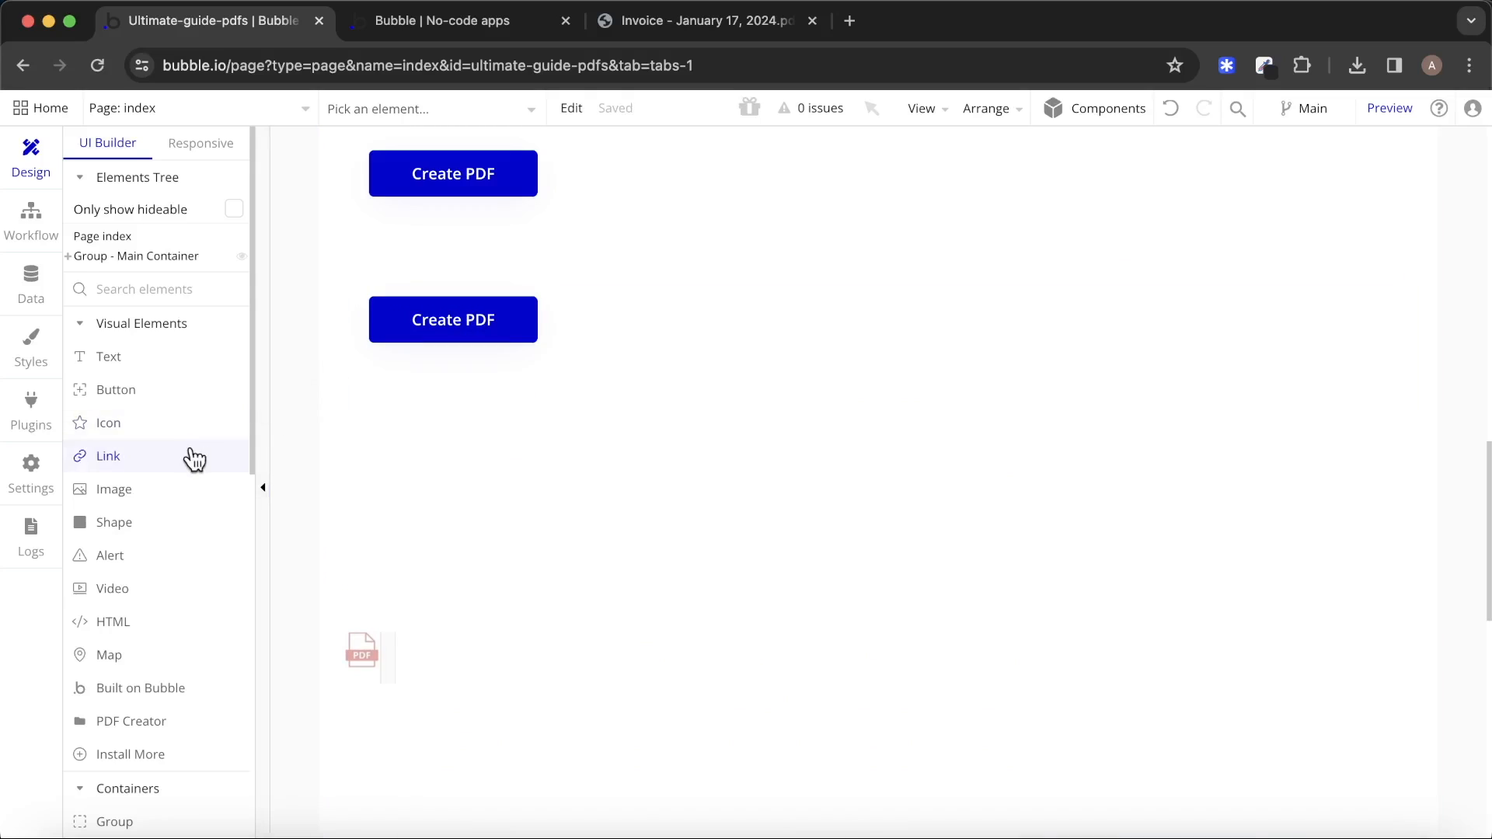
Draw a repeating group about 596 px wide and 164 px high in the copied group, and delete that group's Create PDF button.
scroll(190, 457, "down", 5)
left_click(190, 457)
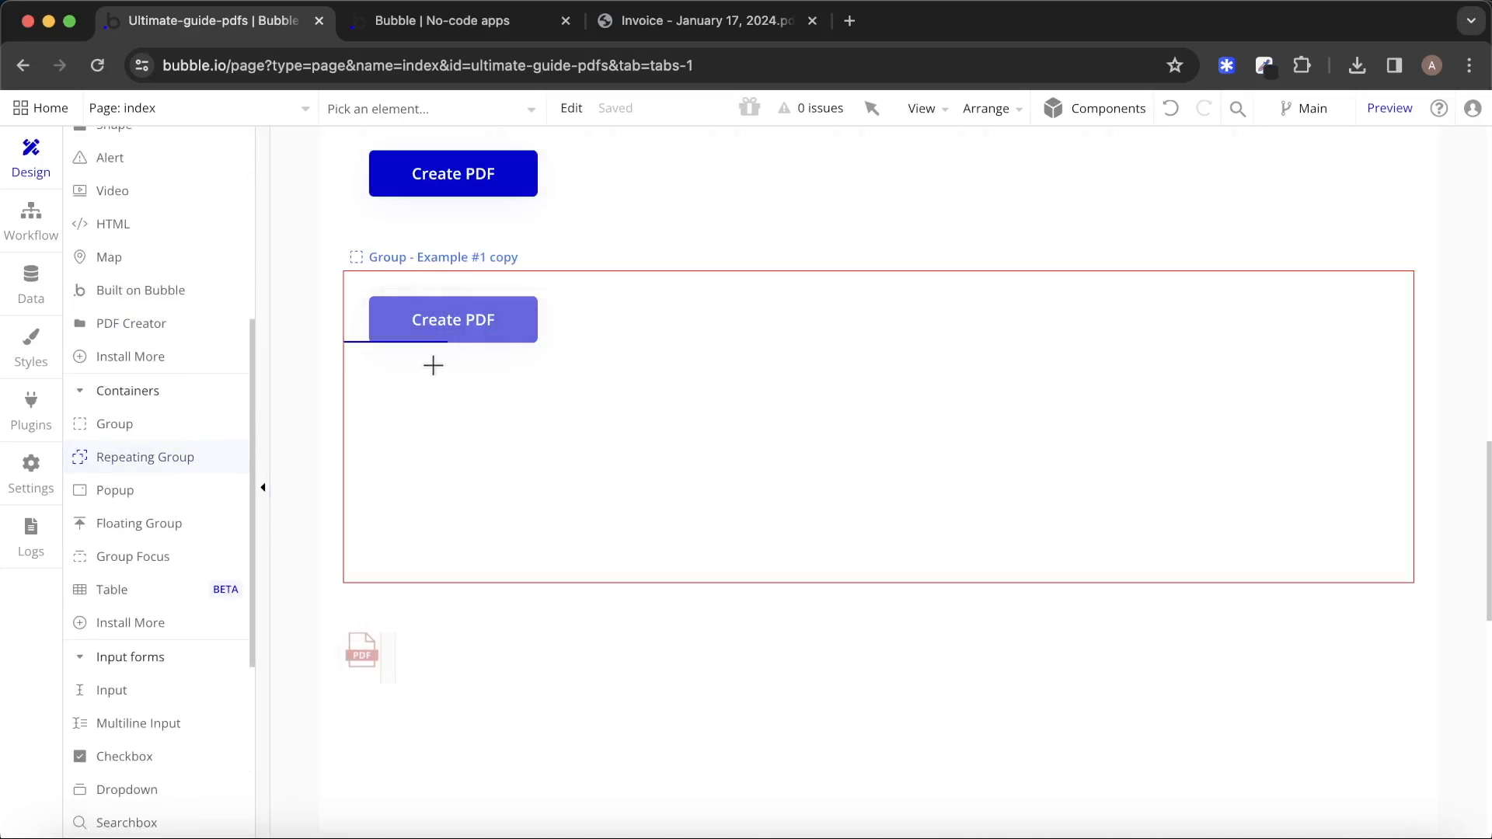
left_click_drag(422, 363, 986, 537)
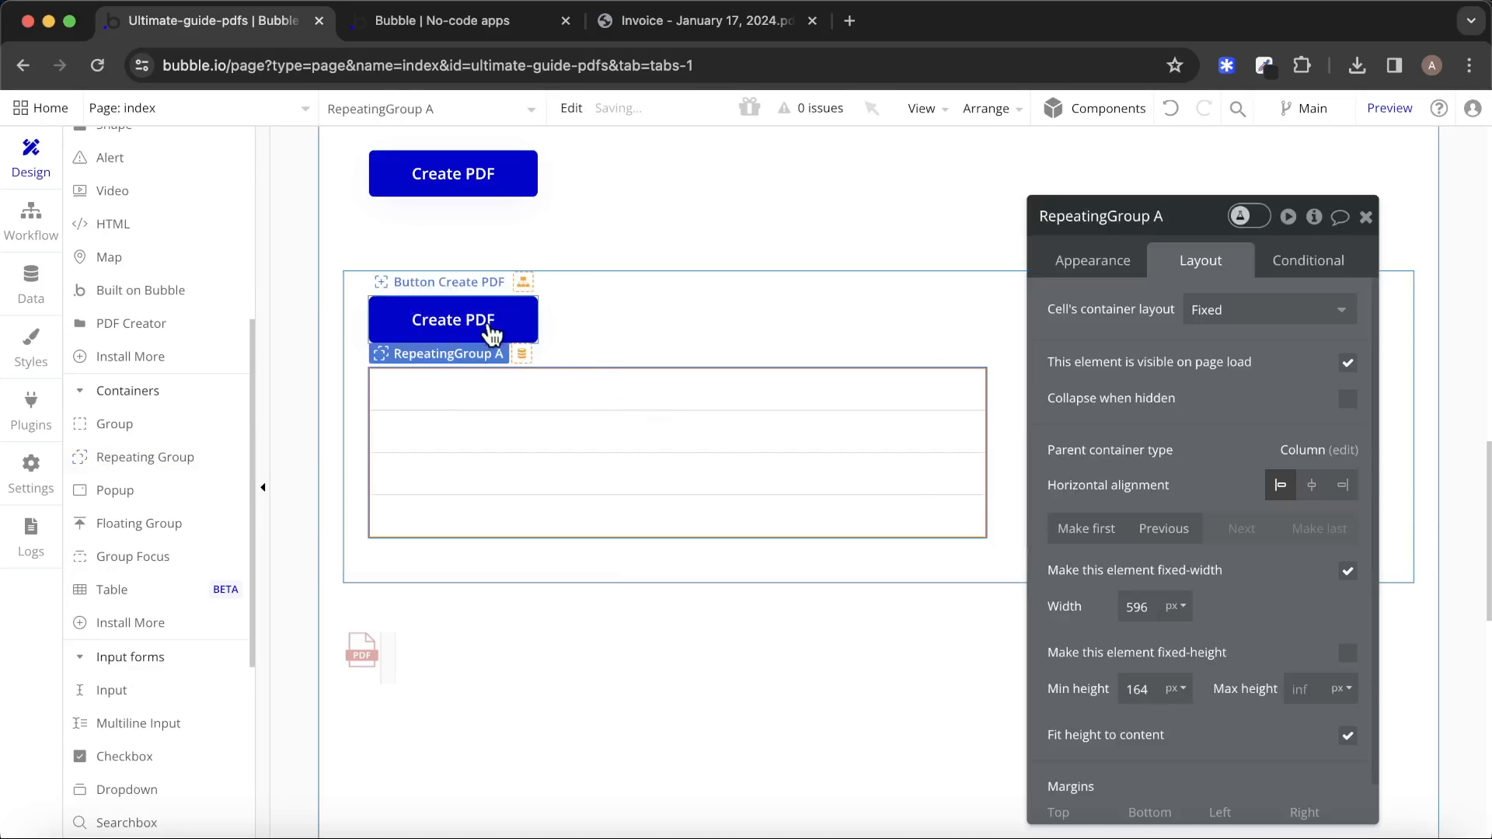
left_click(503, 329)
key("Delete")
Set the repeating group's content type to Saved Reports, use a search for Saved Reports as data source, and turn off the fixed number of rows.
left_click(543, 317)
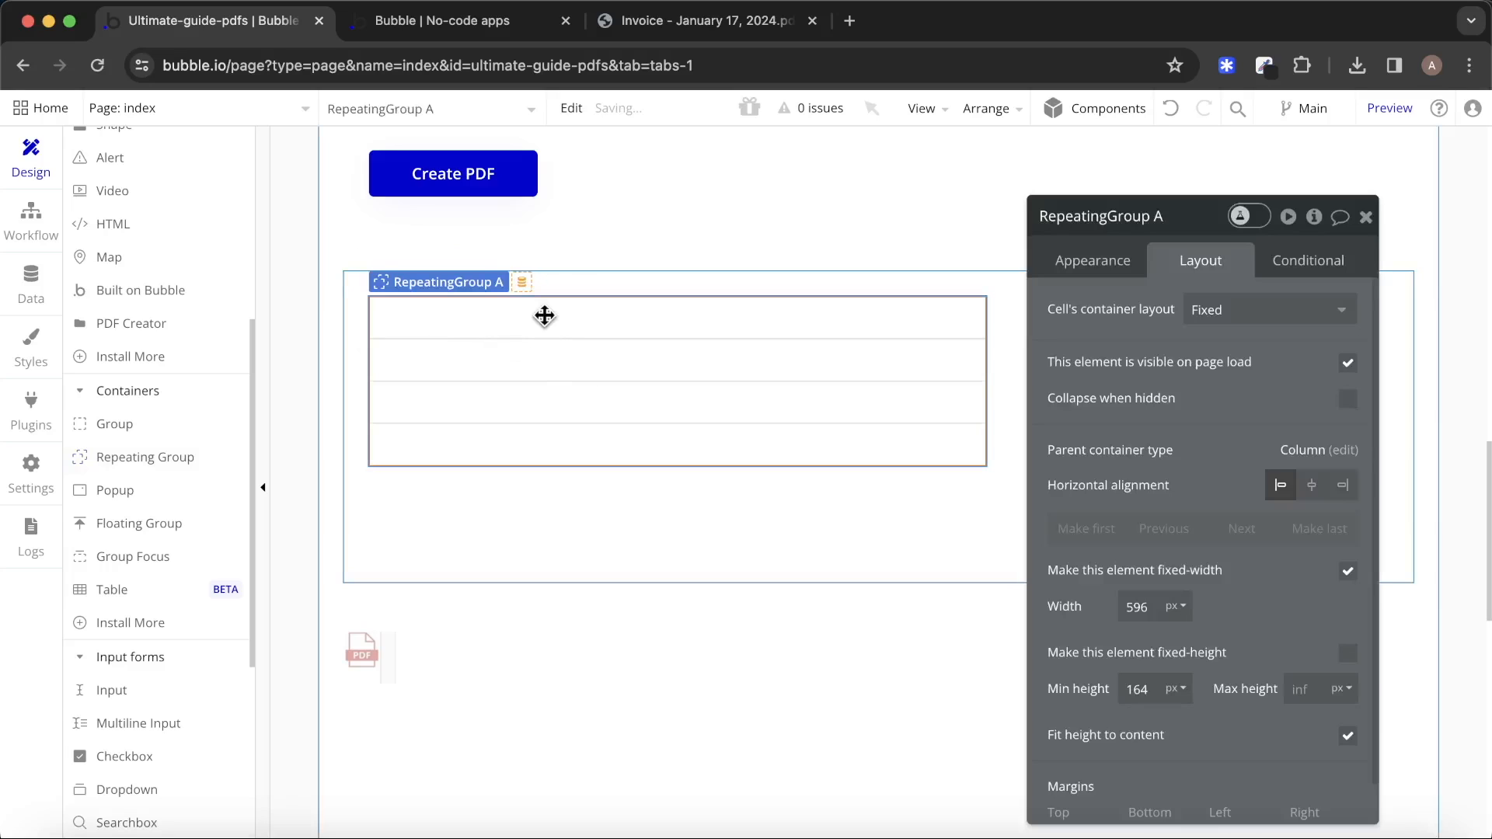
left_click(1119, 276)
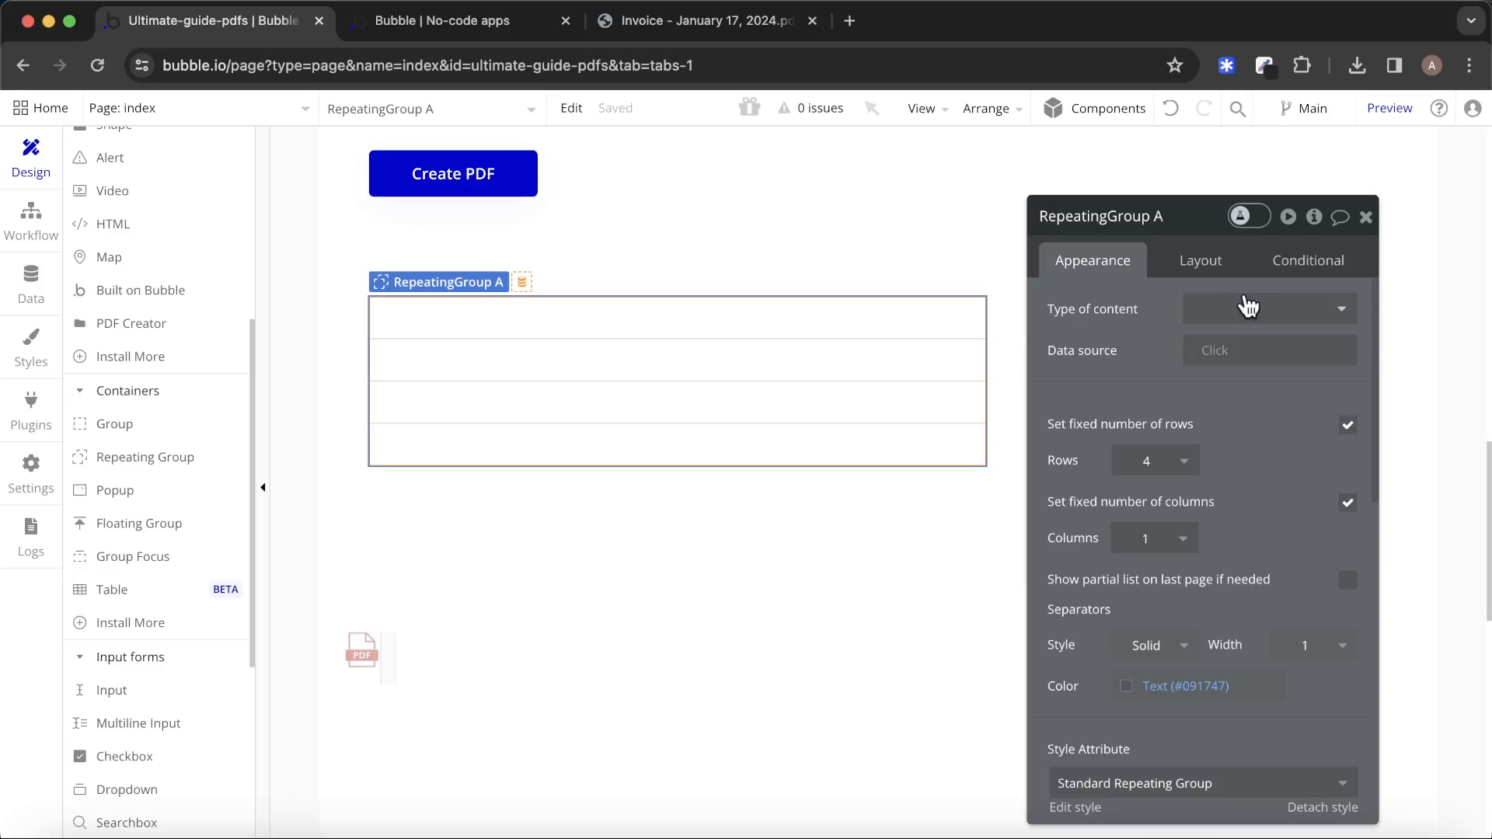
left_click(1246, 306)
left_click(1247, 426)
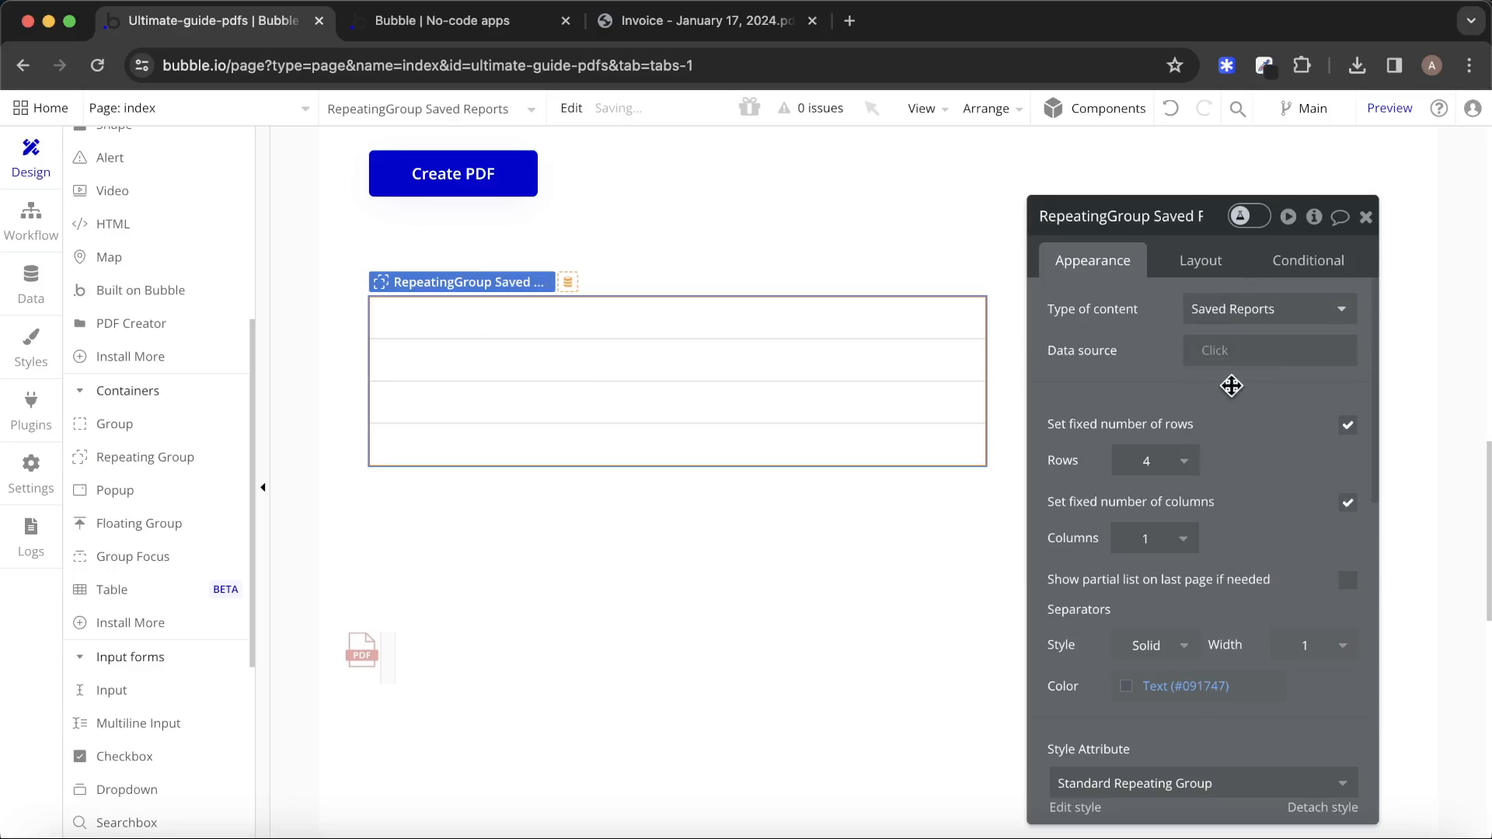
left_click(1210, 352)
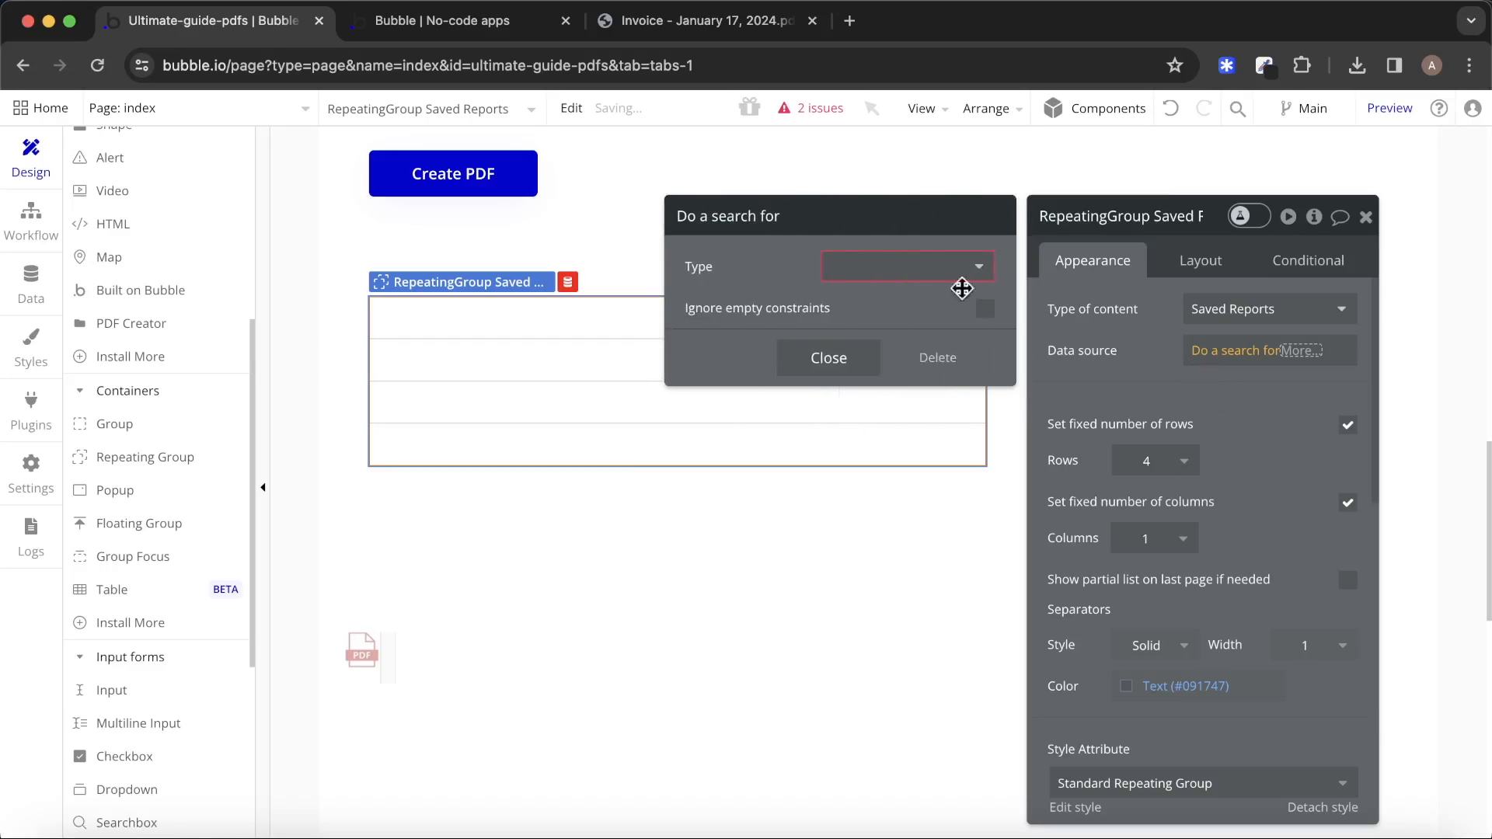
left_click(954, 285)
left_click(936, 366)
left_click(1190, 400)
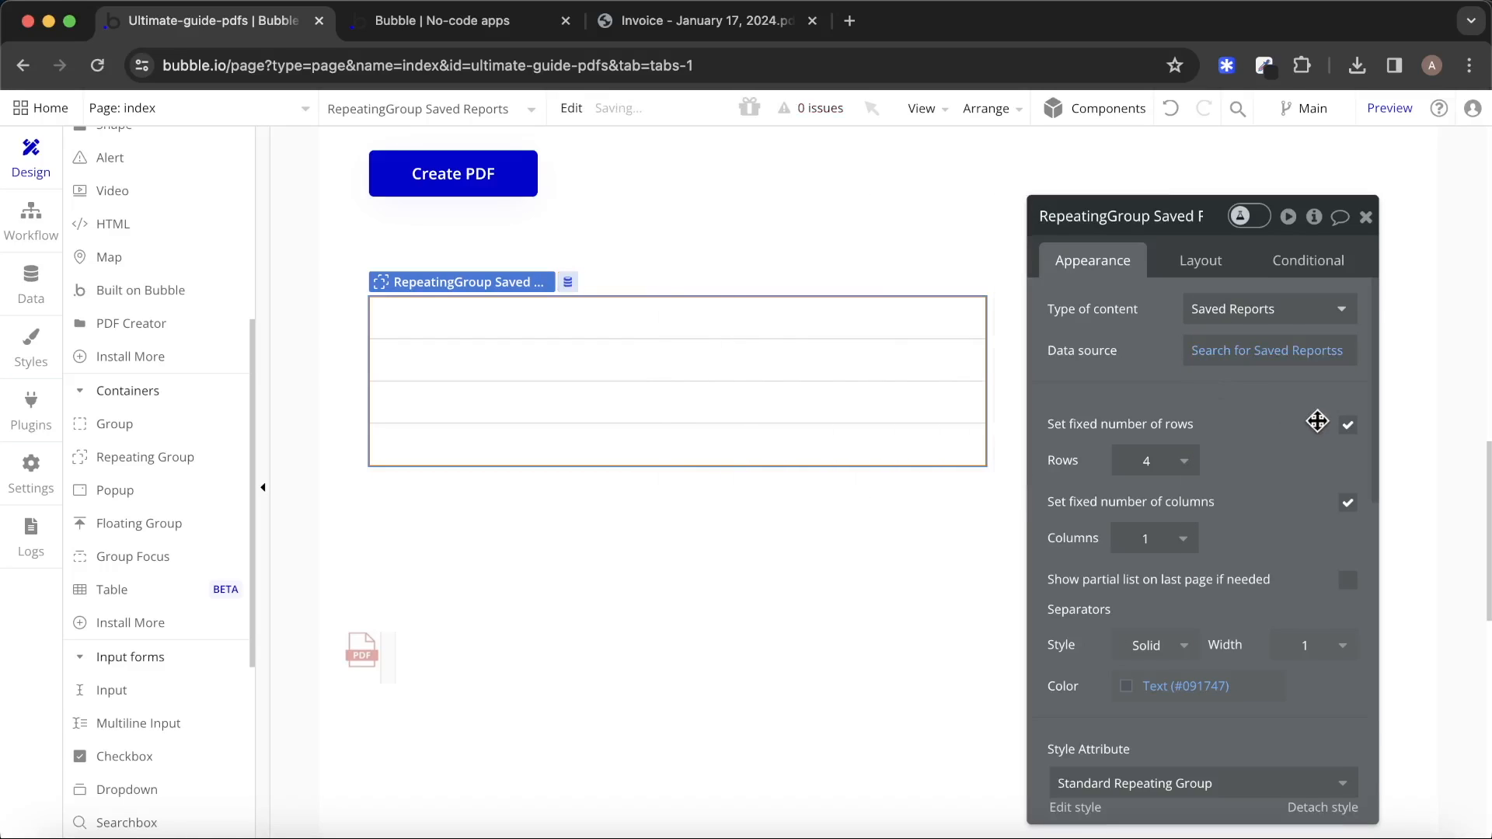
left_click(1347, 435)
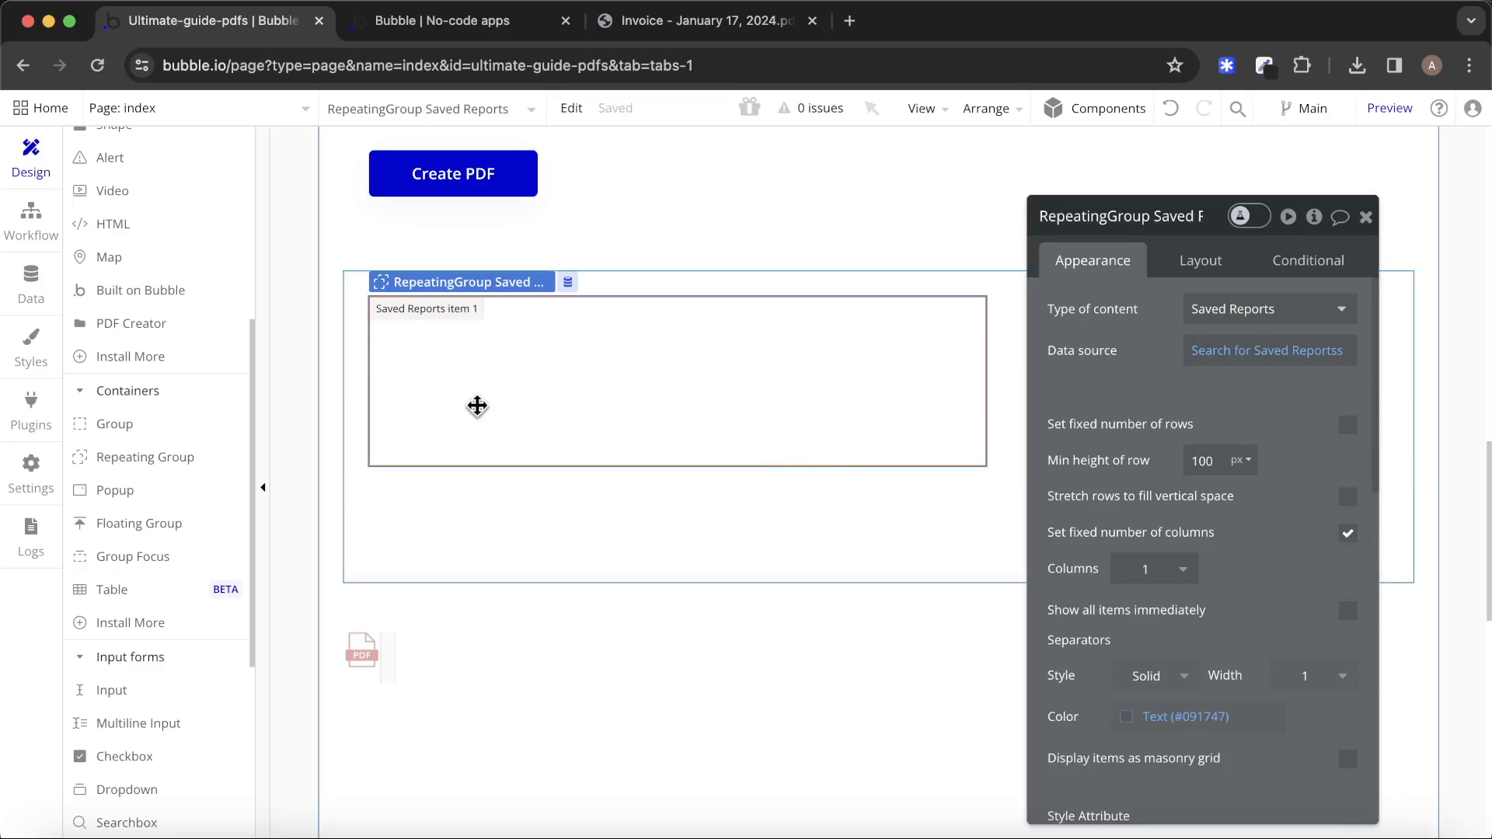
Draw a link element in the repeating group's first cell and set its link destination to External URL.
scroll(150, 229, "up", 3)
left_click(136, 217)
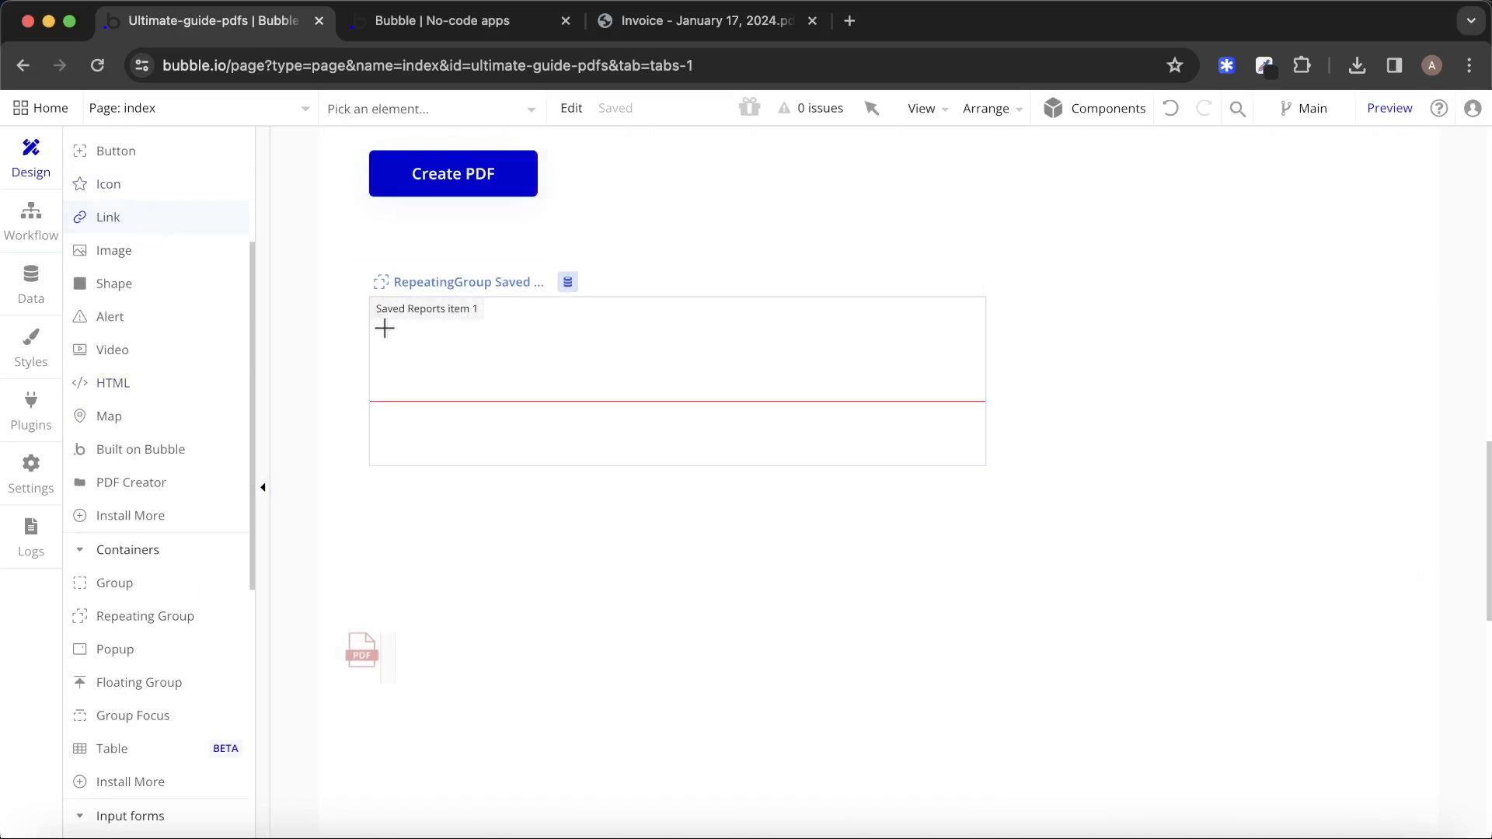
left_click_drag(385, 325, 482, 358)
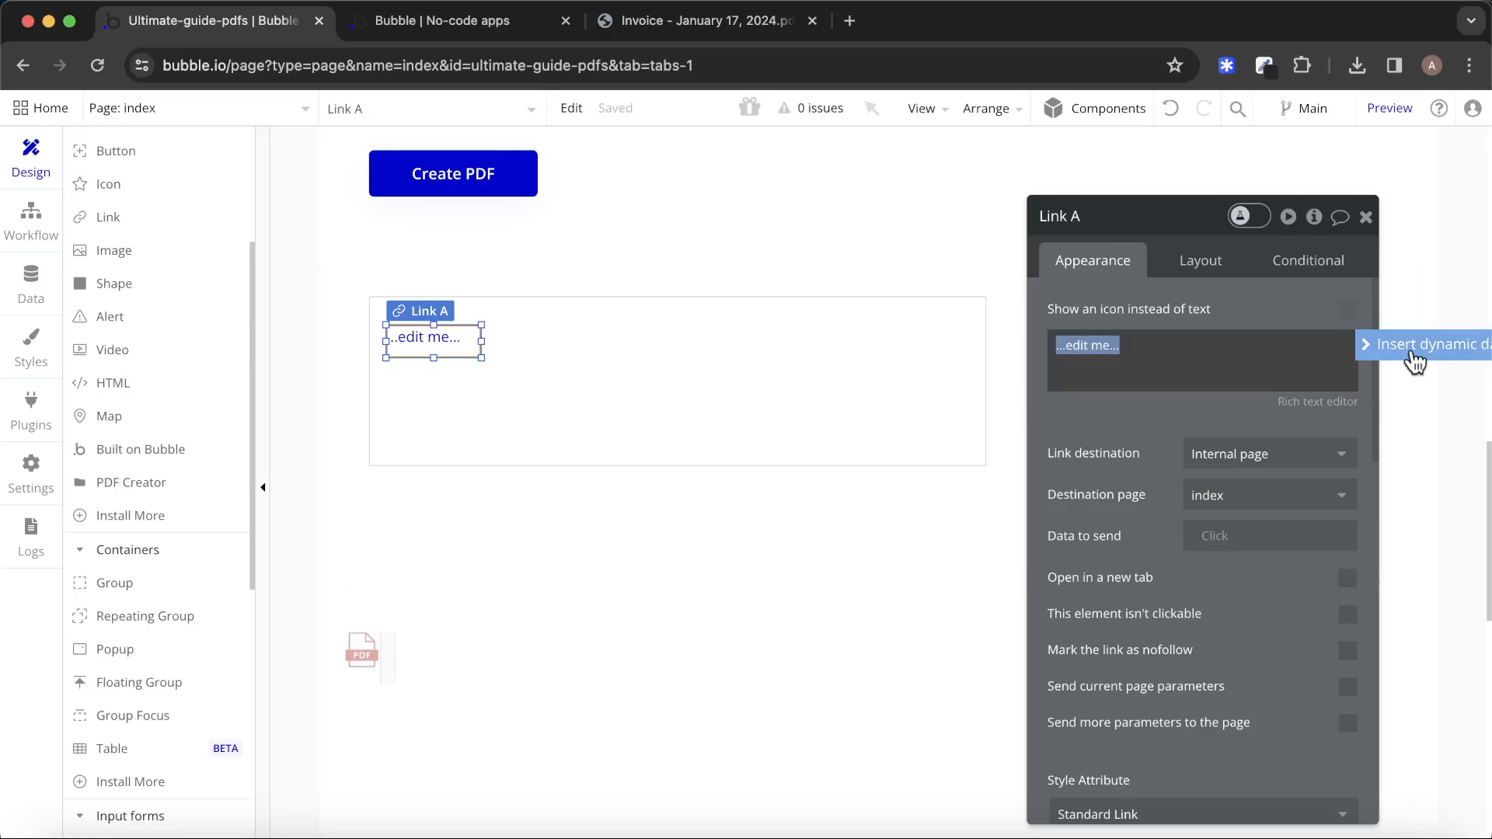
left_click(1220, 453)
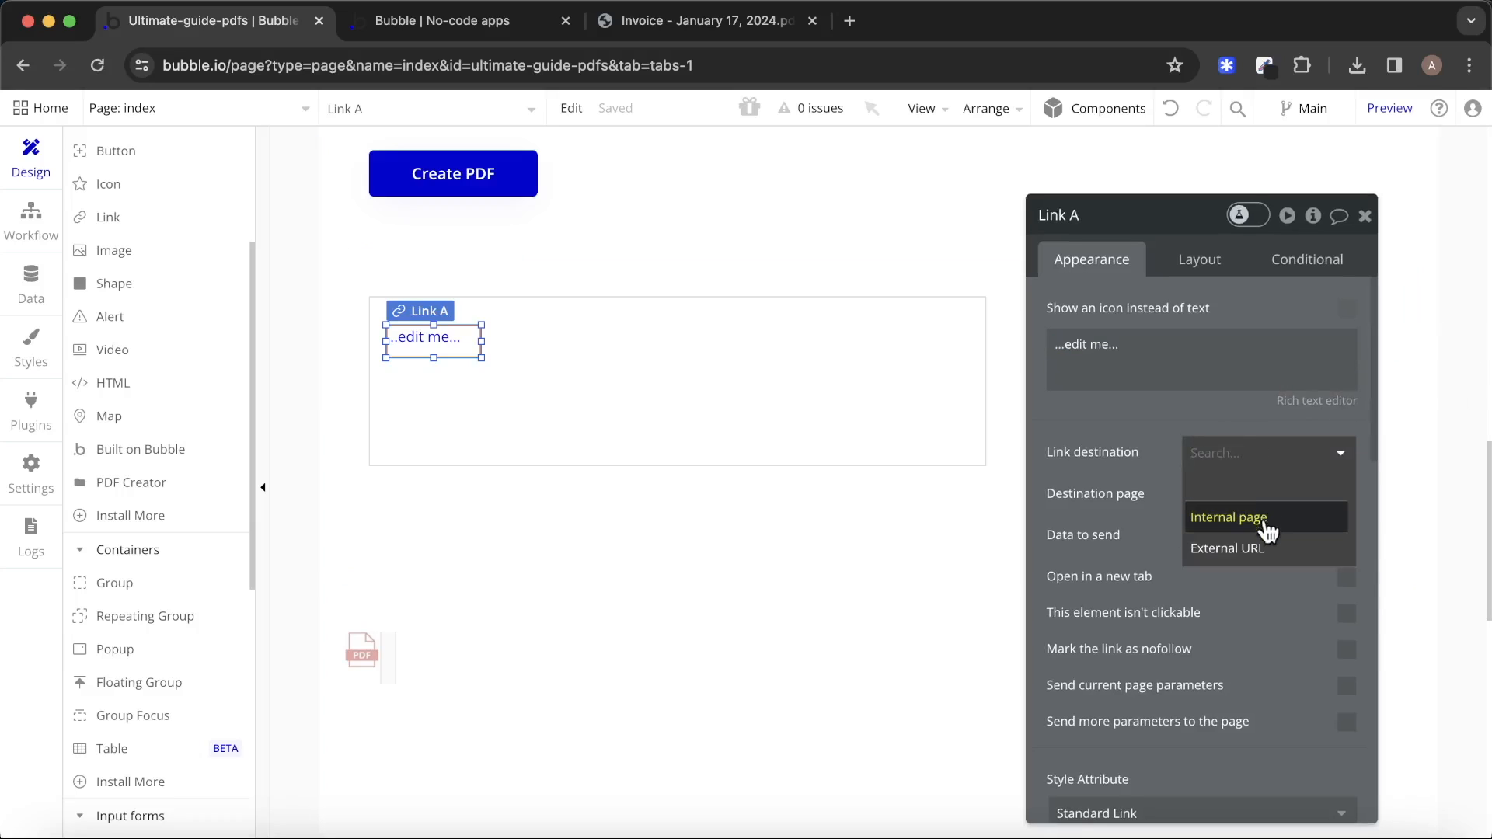
left_click(1259, 548)
left_click(1246, 463)
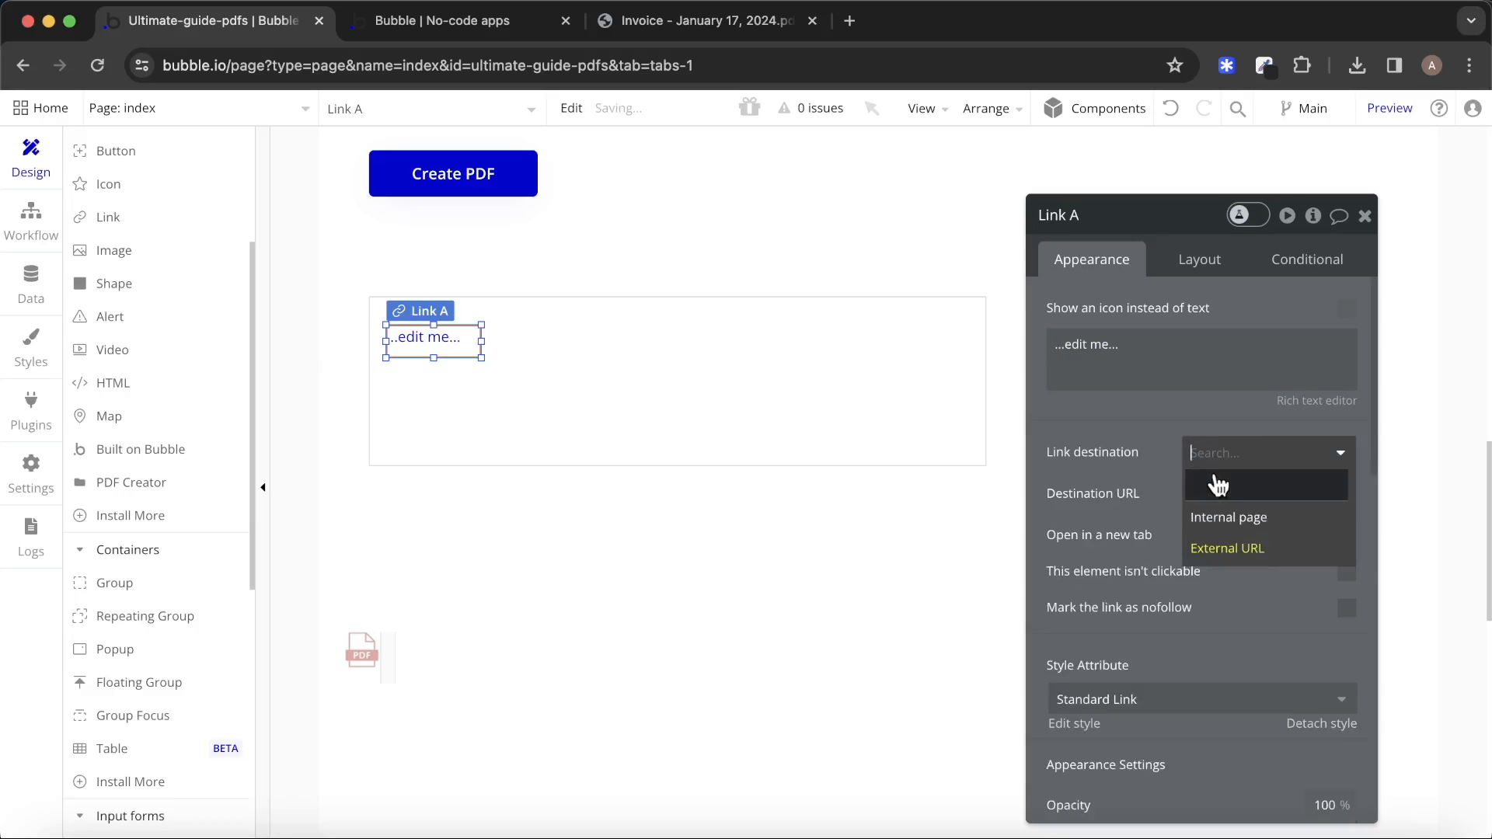
Set the link's destination URL to the current cell's Saved Reports's Link to report, keeping External URL as destination type.
left_click(1213, 494)
left_click(1368, 491)
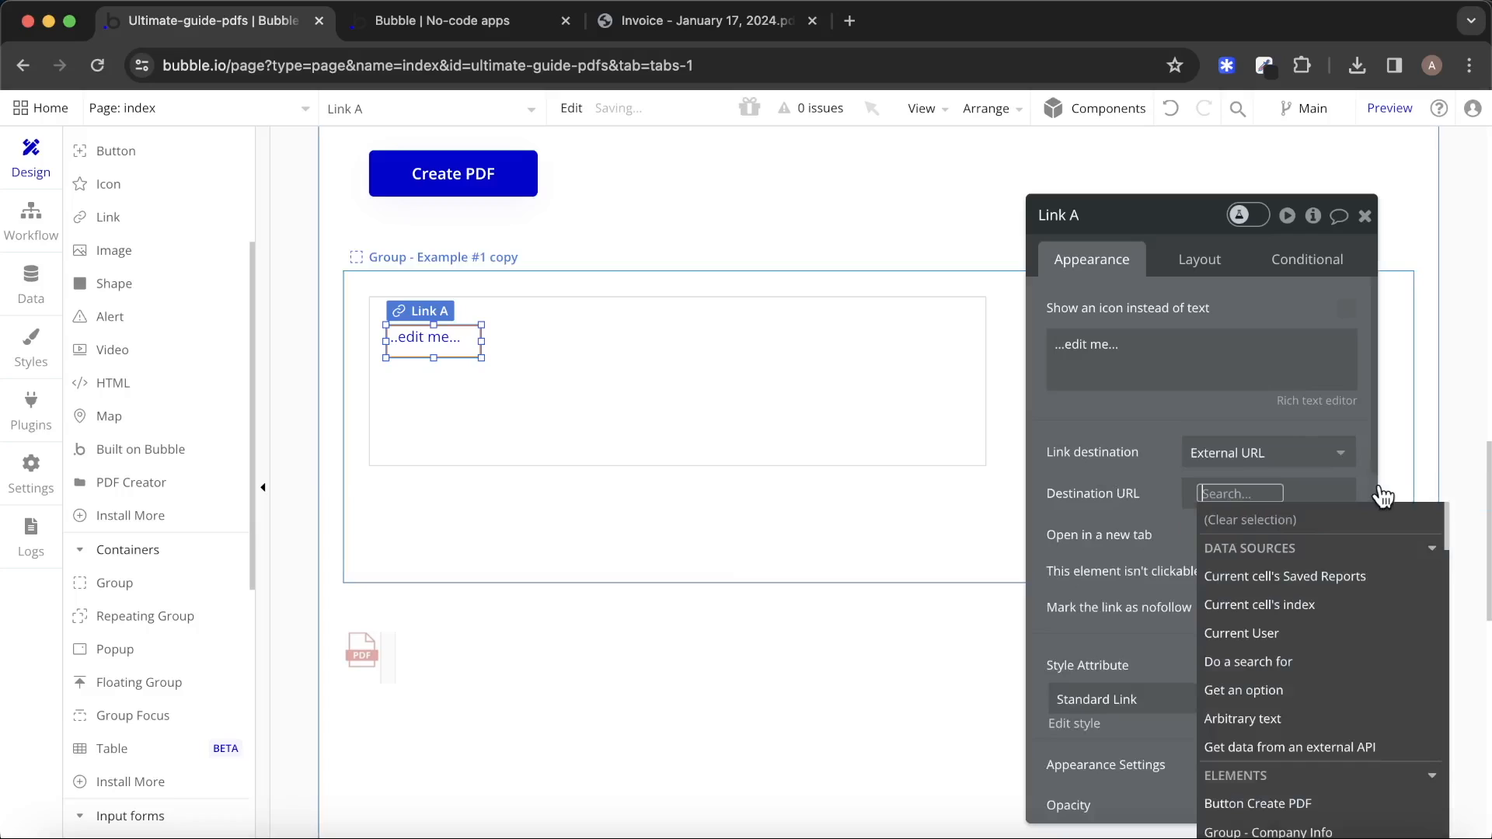
left_click(1252, 577)
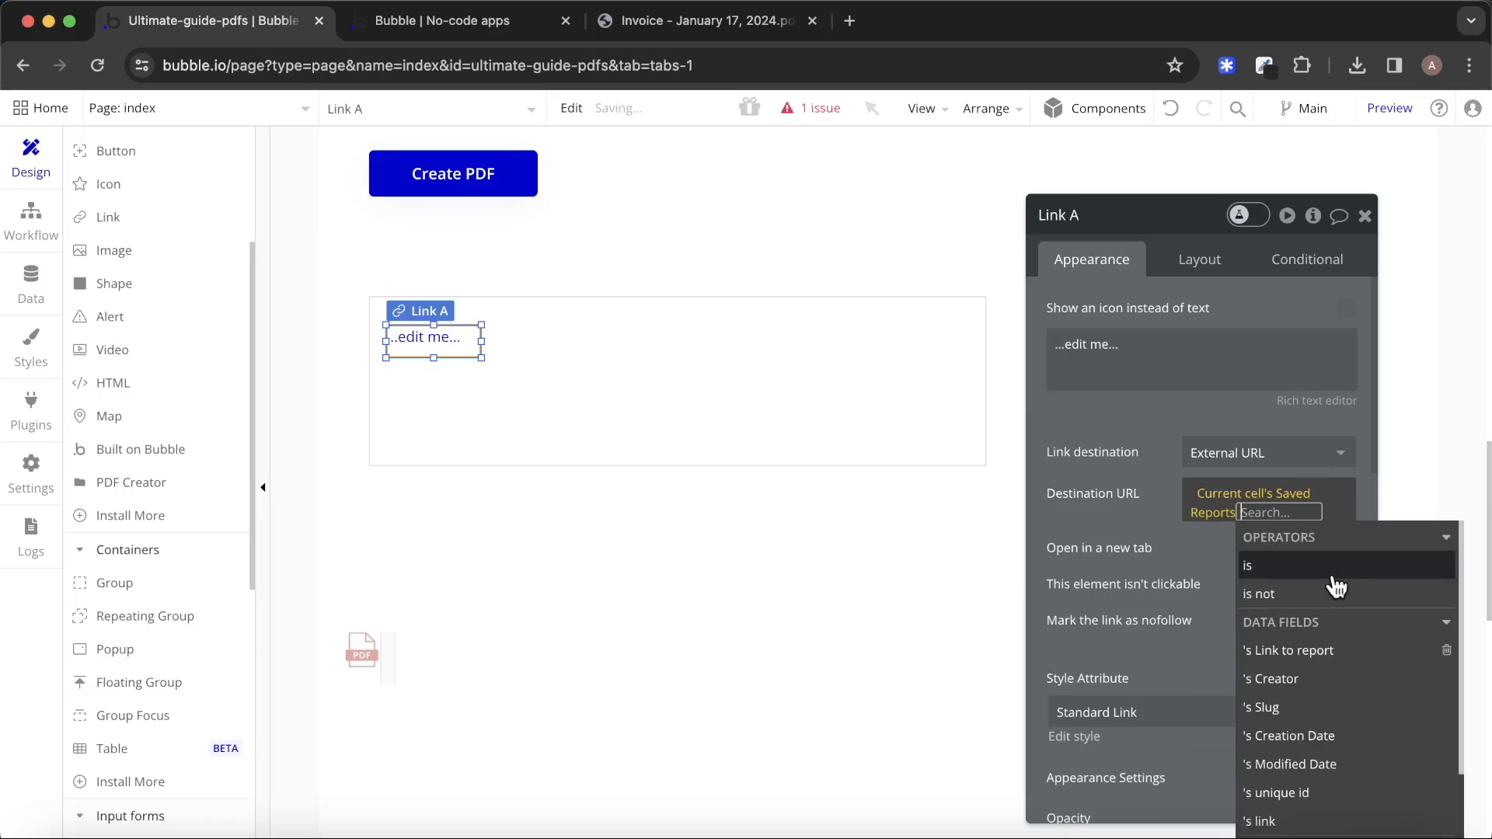
left_click(1323, 661)
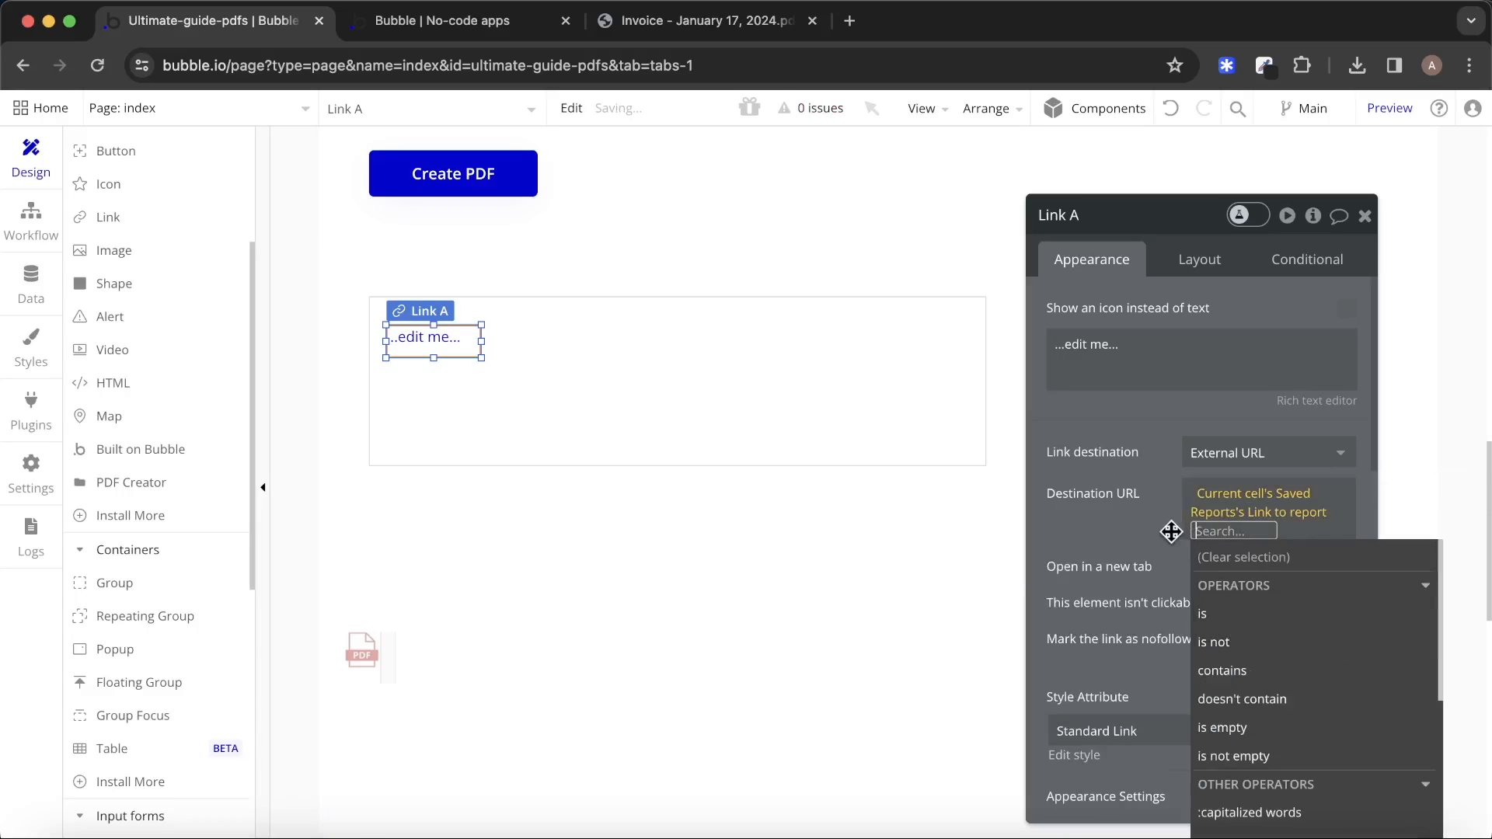
left_click(1149, 496)
Replace the link element's placeholder text with "Open report".
triple_click(1132, 334)
type("Open report")
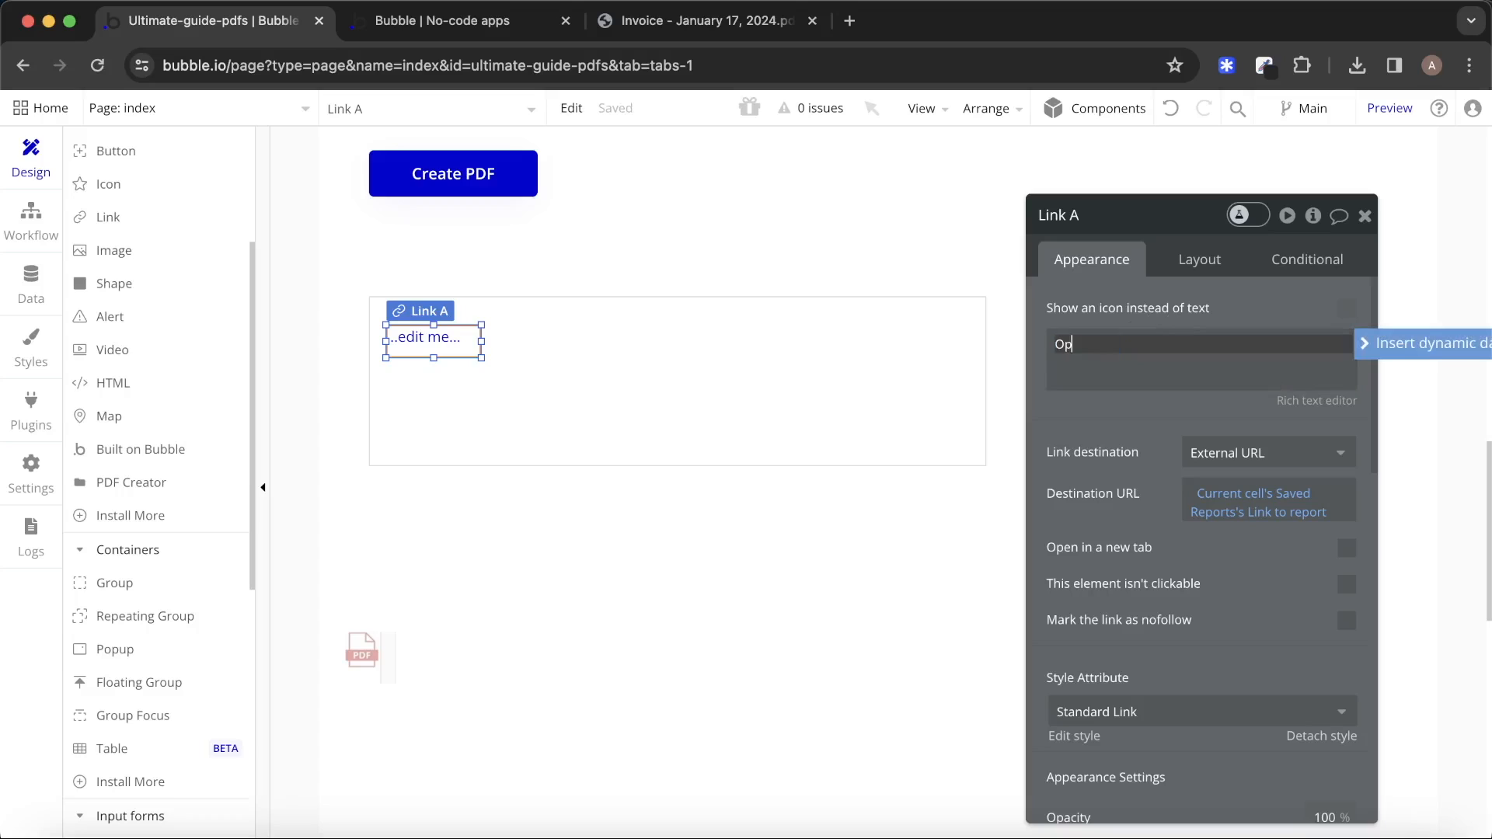
left_click(1135, 459)
Switch to the refreshed page preview and try the Open report link in the repeating group's first row.
left_click(473, 22)
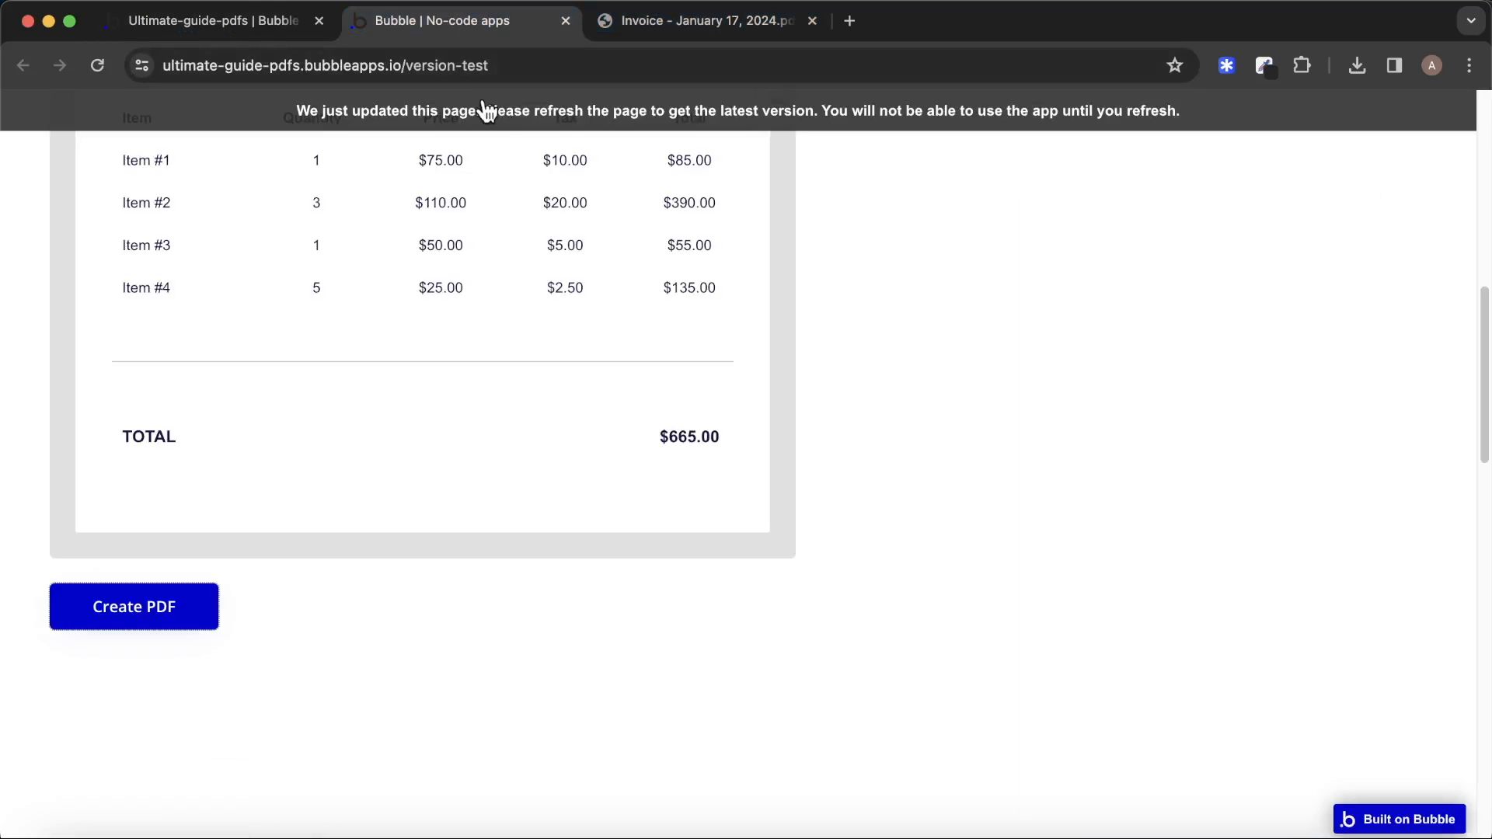
left_click(649, 33)
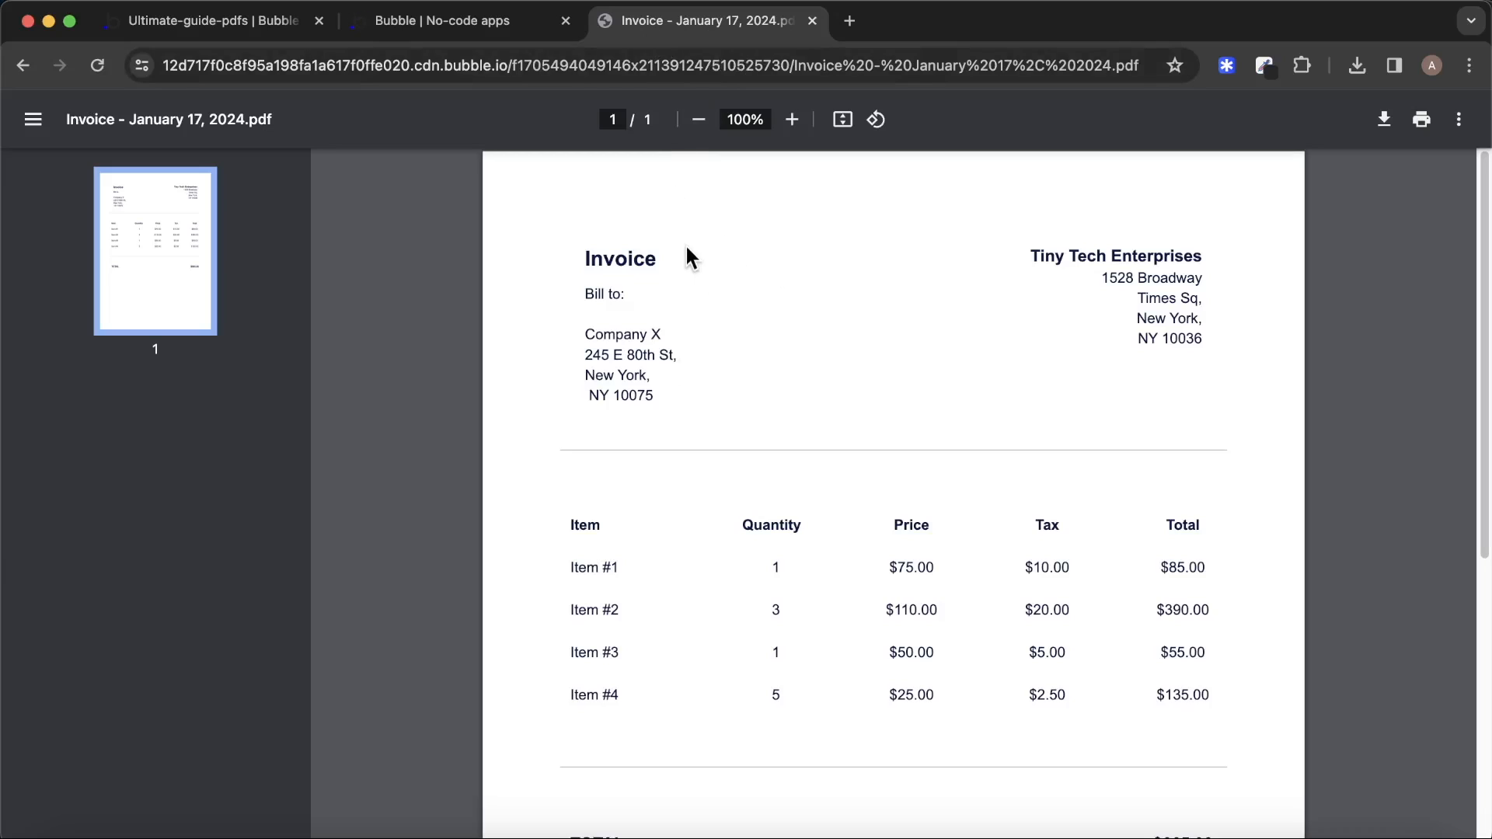
left_click(488, 31)
scroll(655, 280, "down", 10)
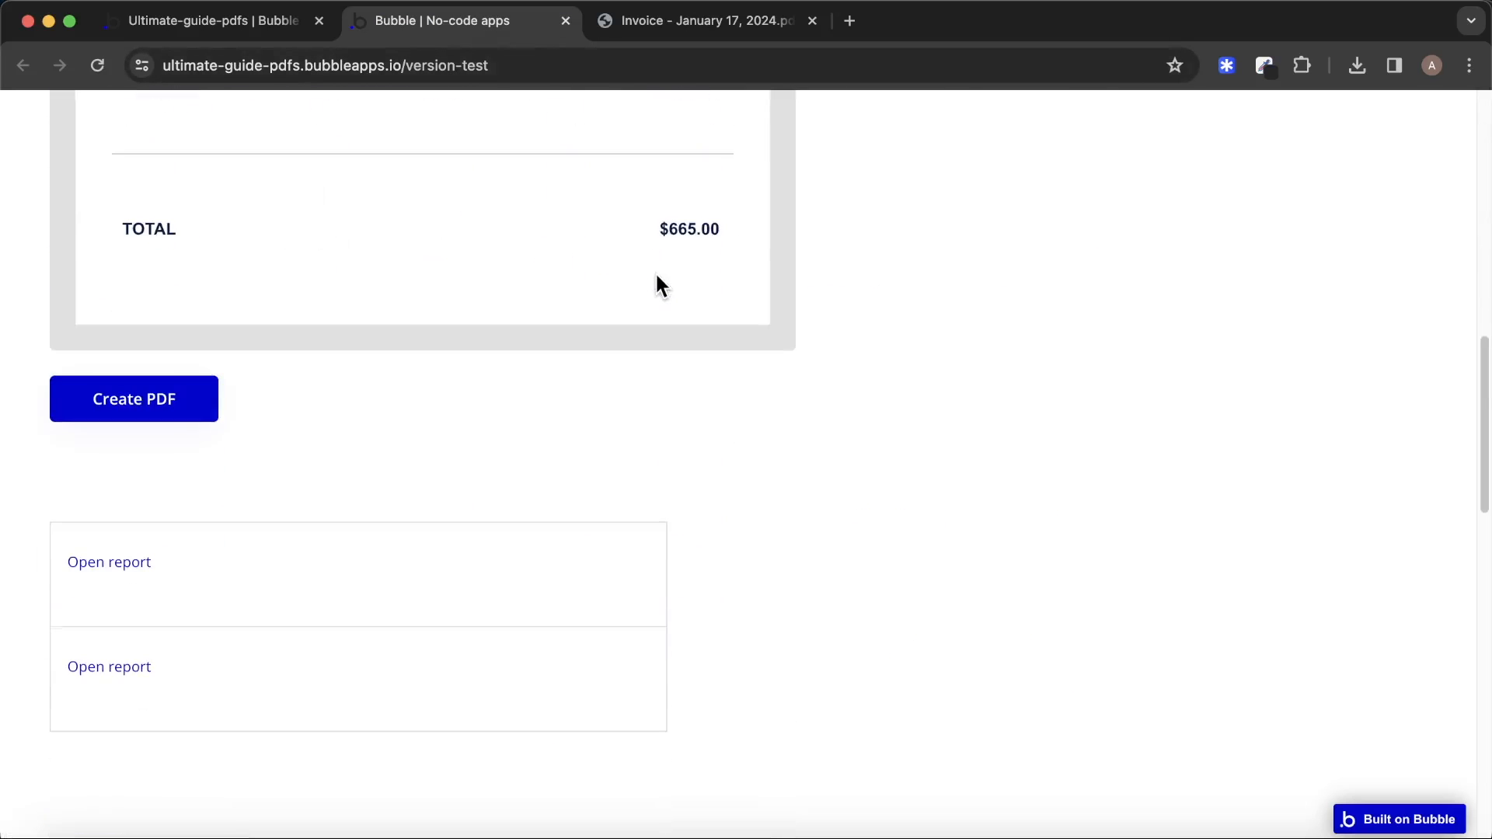
scroll(655, 280, "down", 5)
left_click(129, 381)
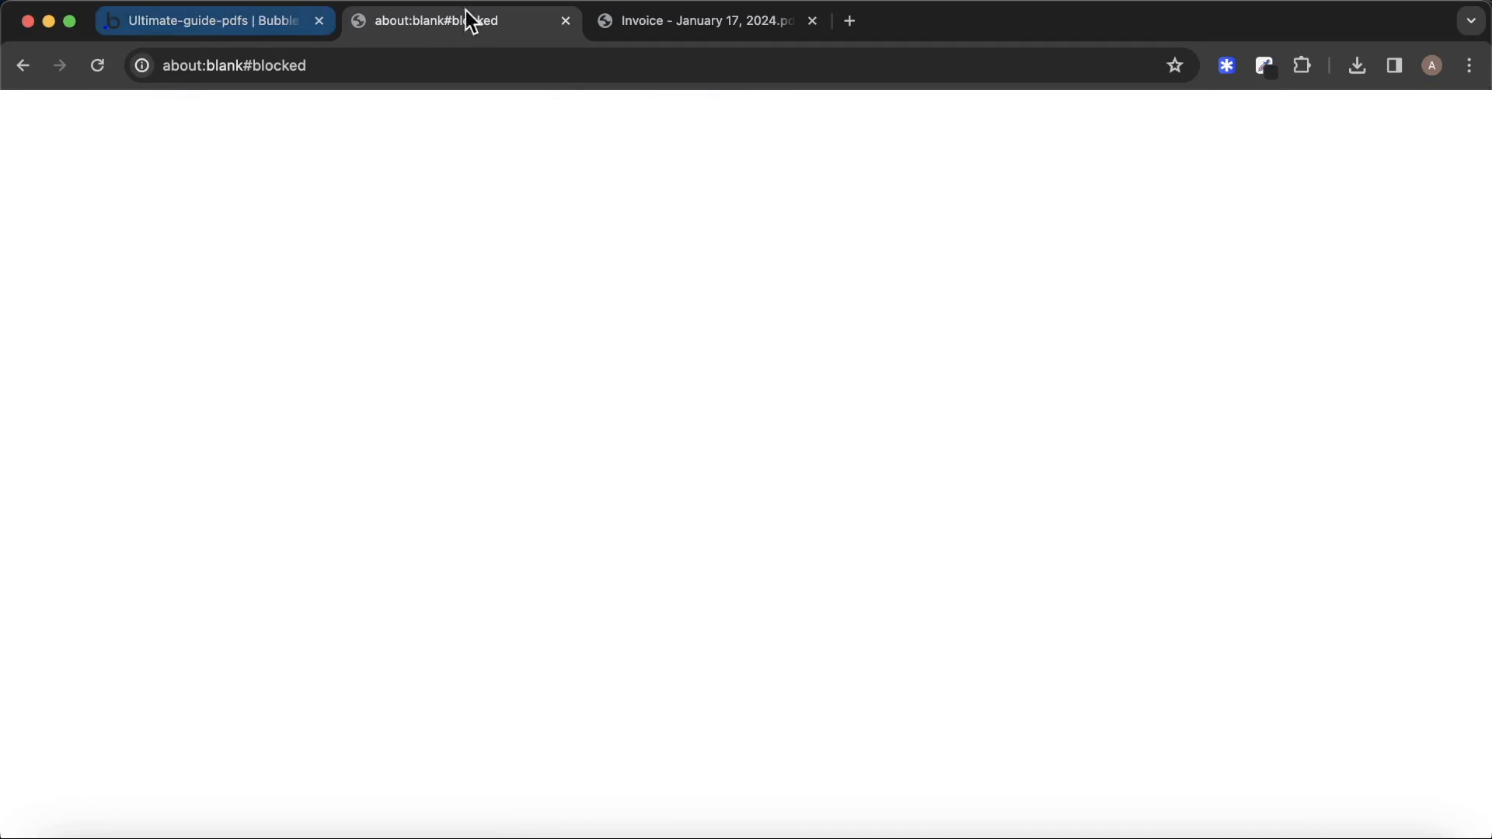
Return to the preview page, open the second row's report link and look over the invoice PDF.
left_click(19, 68)
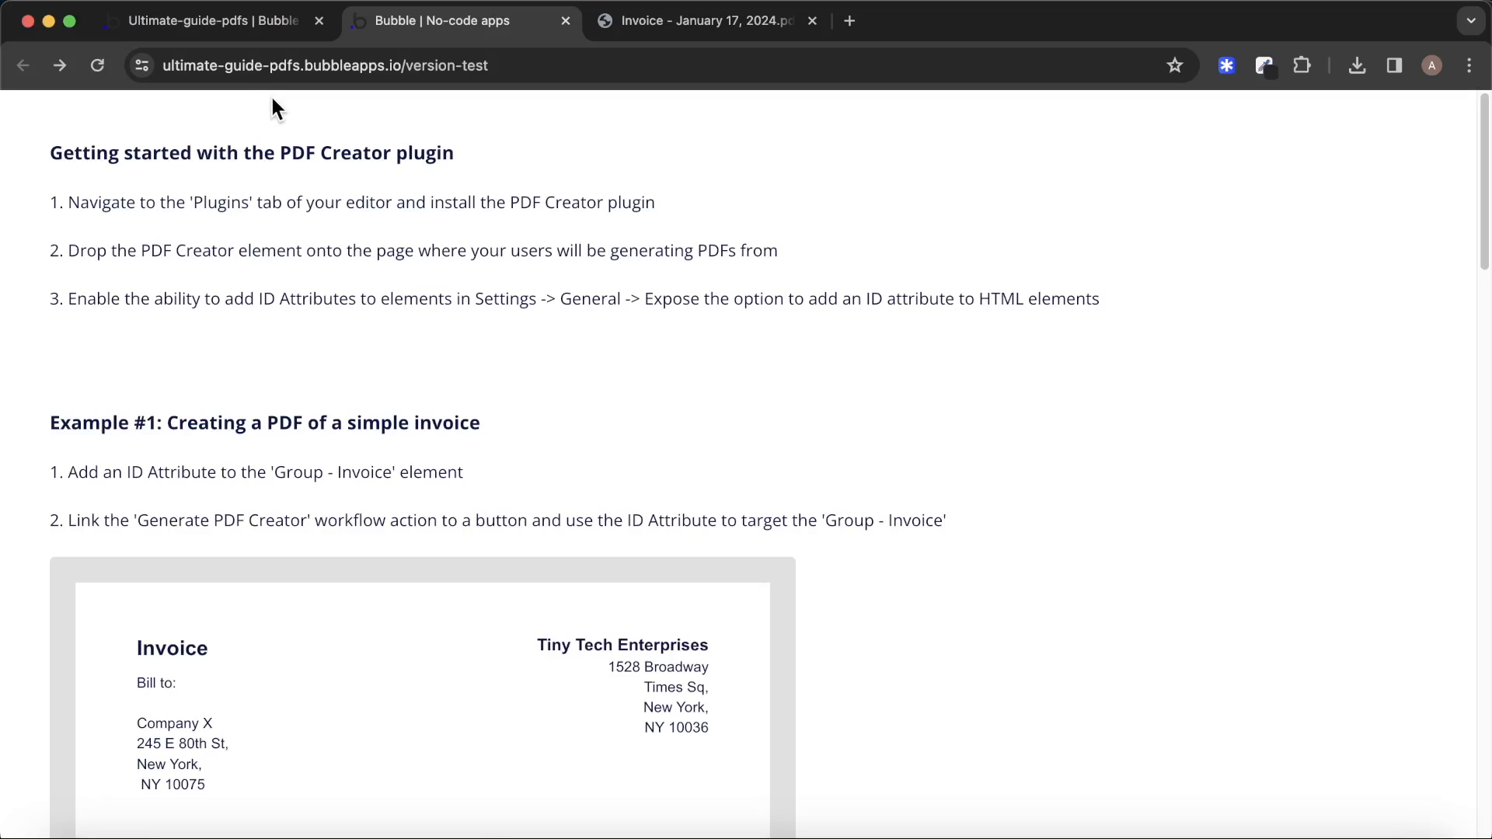
scroll(443, 303, "down", 12)
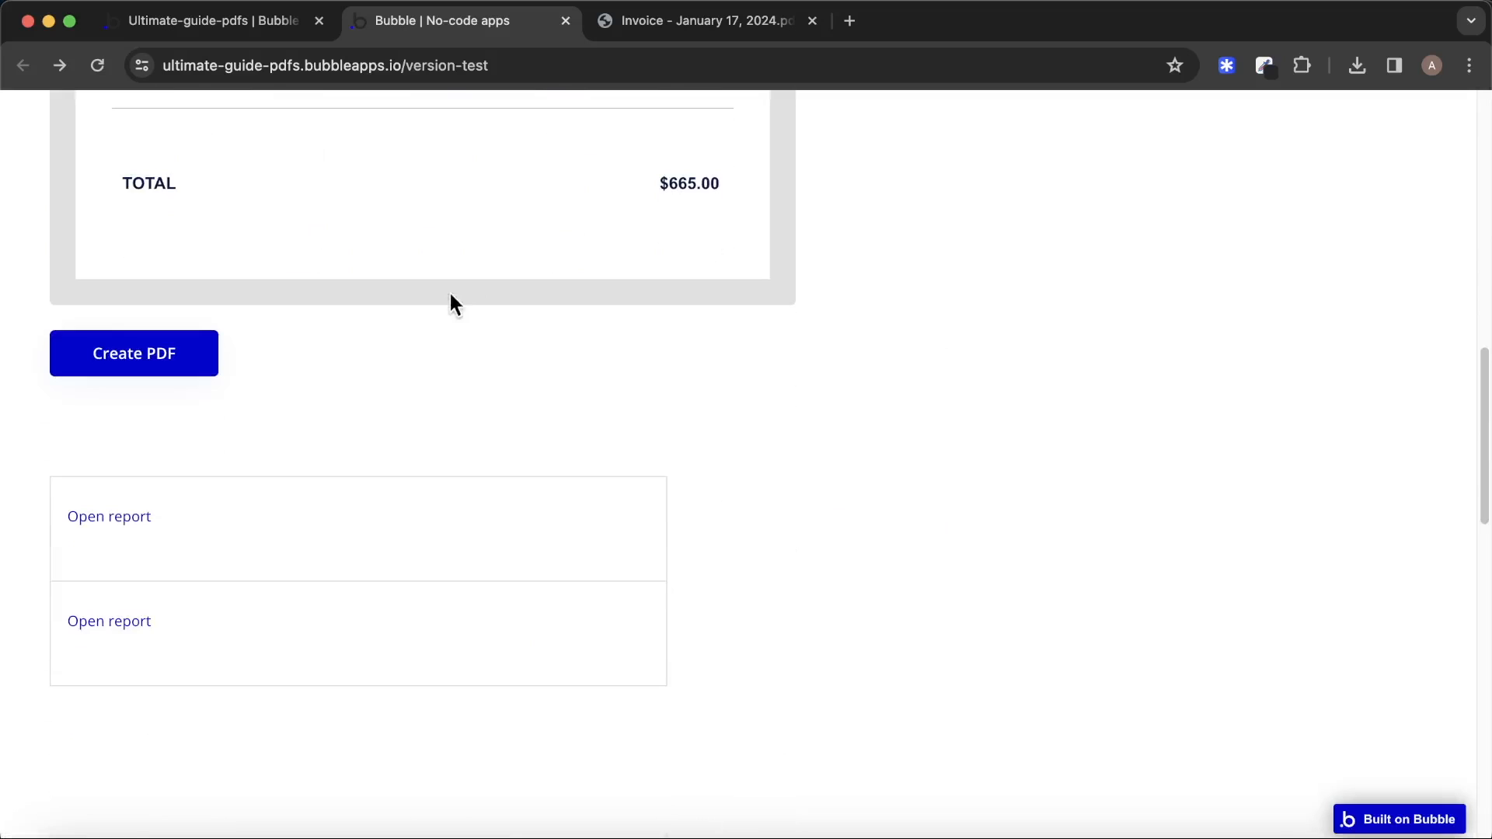
left_click(128, 621)
scroll(847, 404, "down", 2)
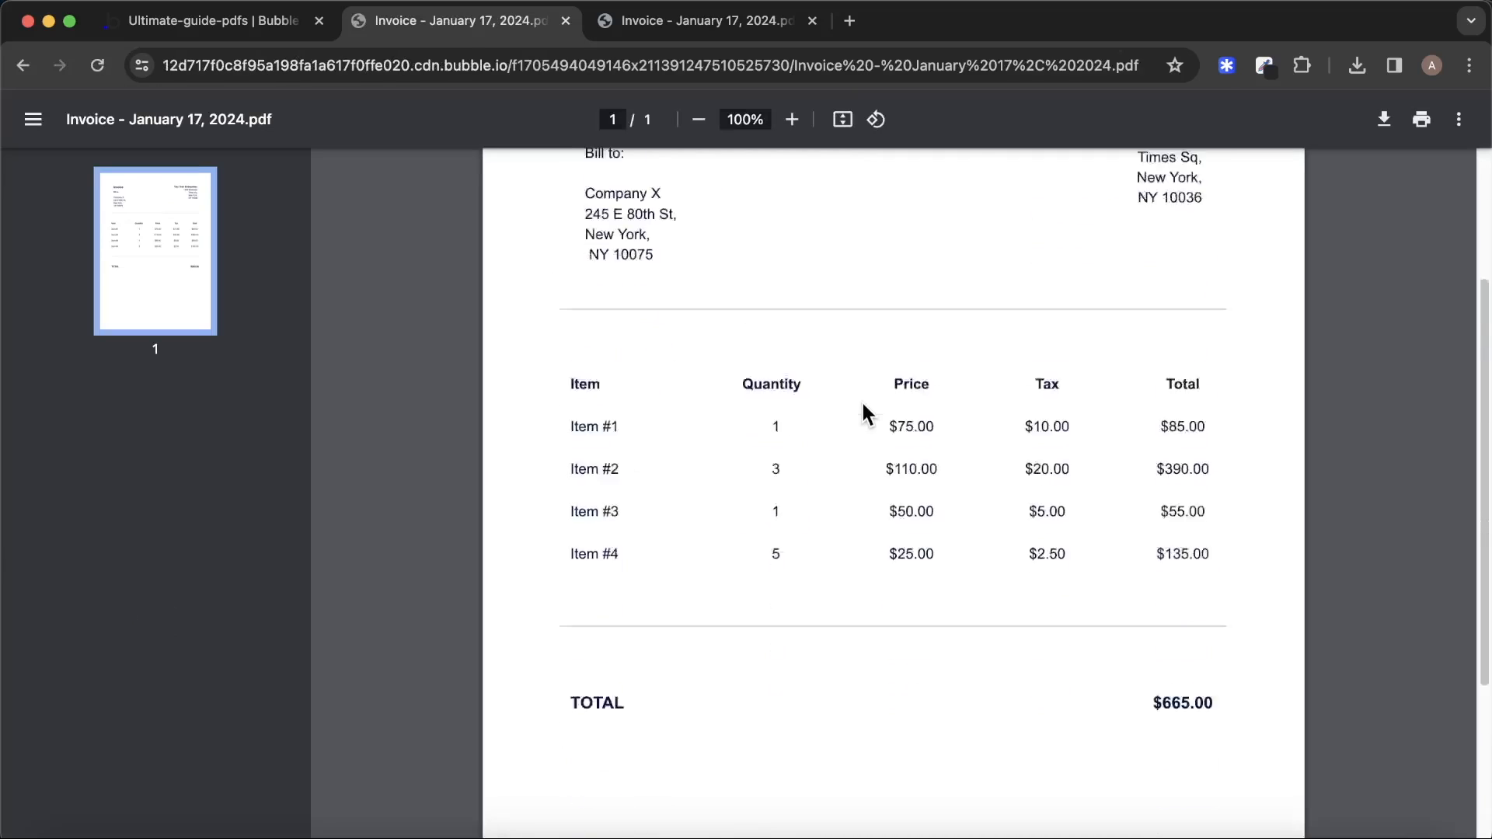
scroll(860, 408, "up", 2)
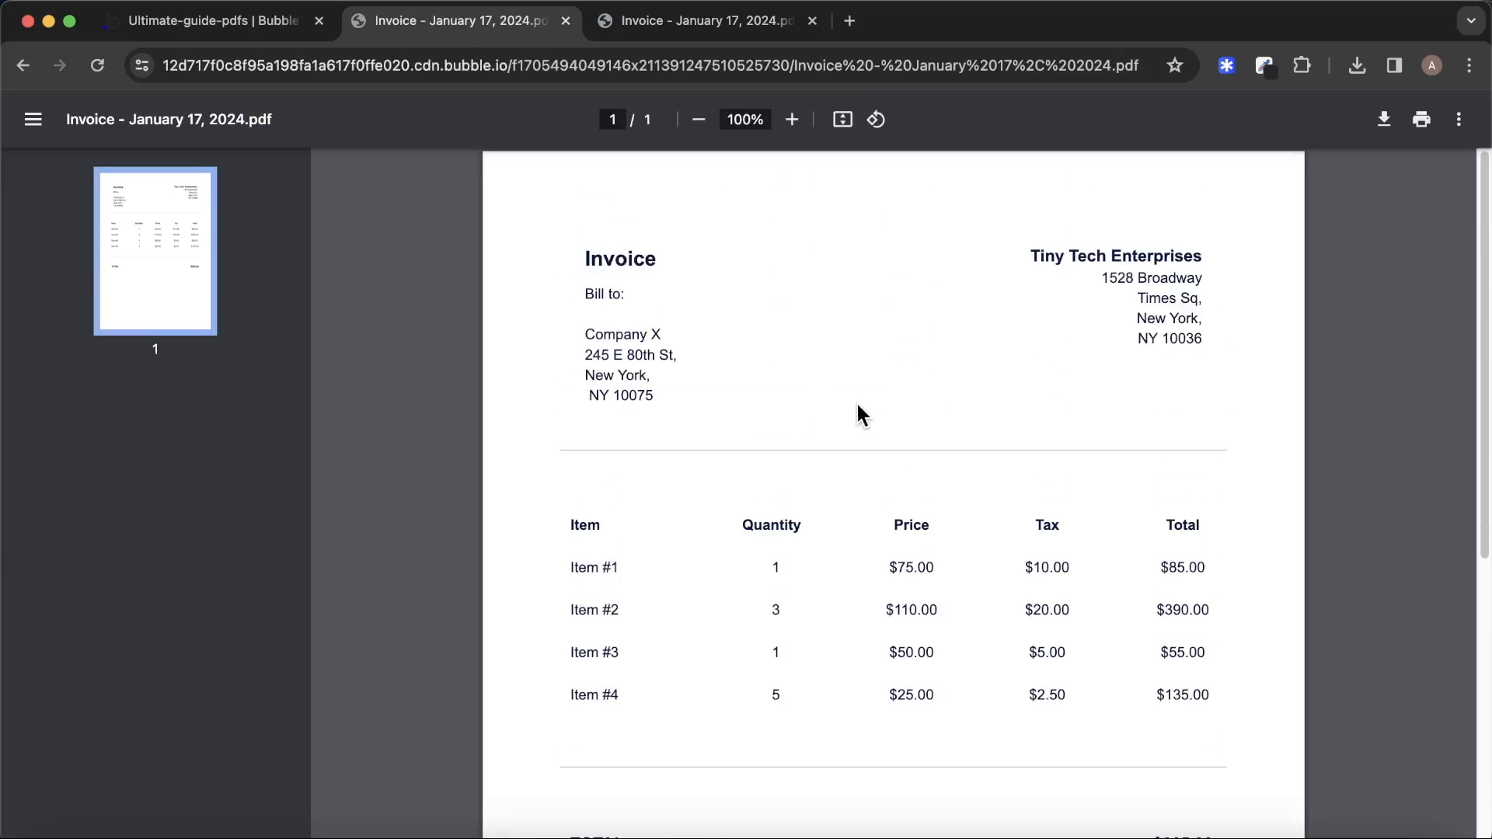
Delete the Saved Reports database entry whose Link to report field is empty, back in the Bubble editor.
left_click(256, 24)
left_click(31, 282)
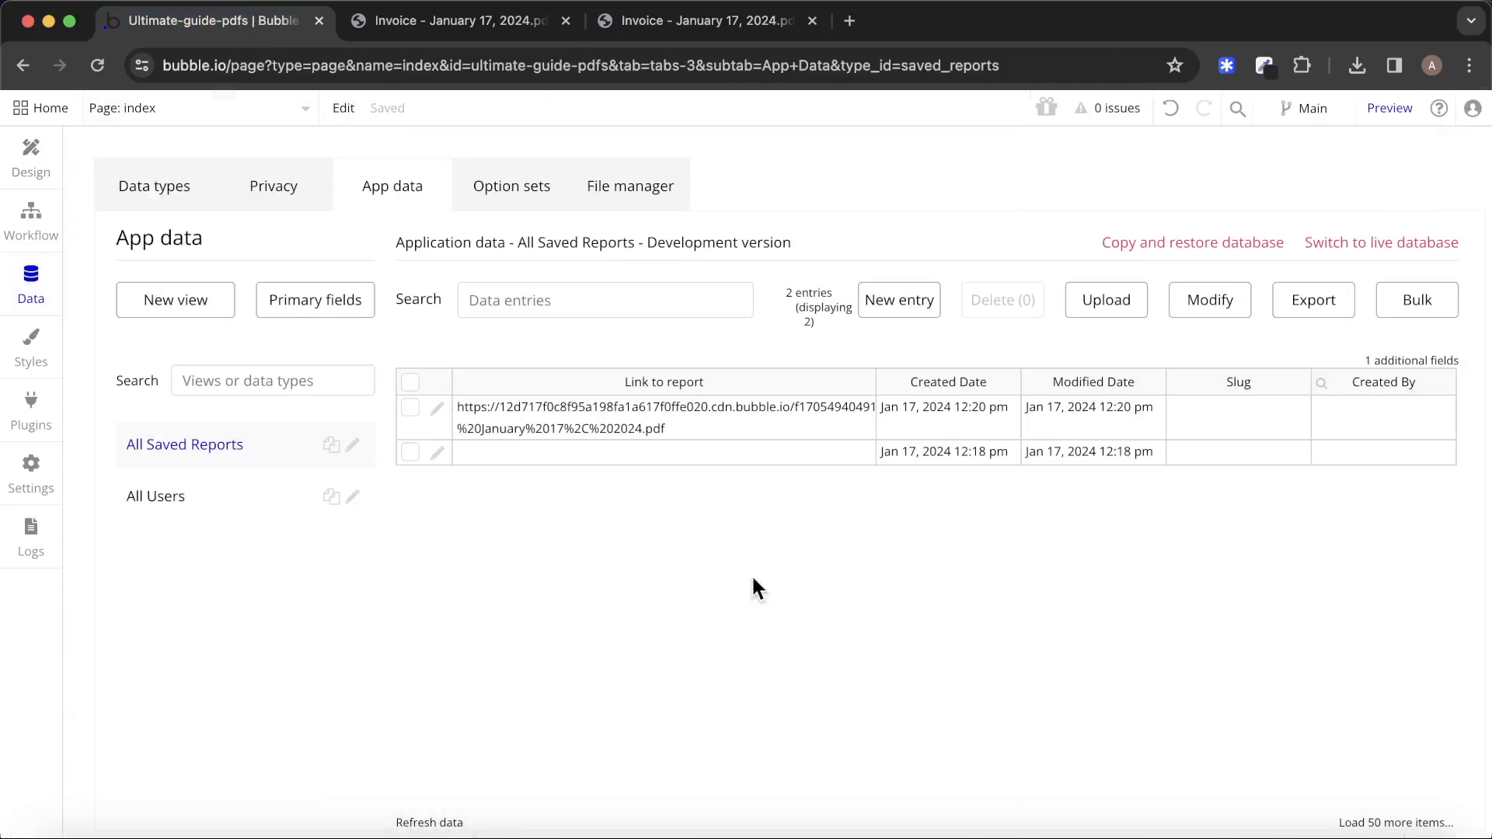
left_click(411, 452)
left_click(1011, 308)
left_click(751, 340)
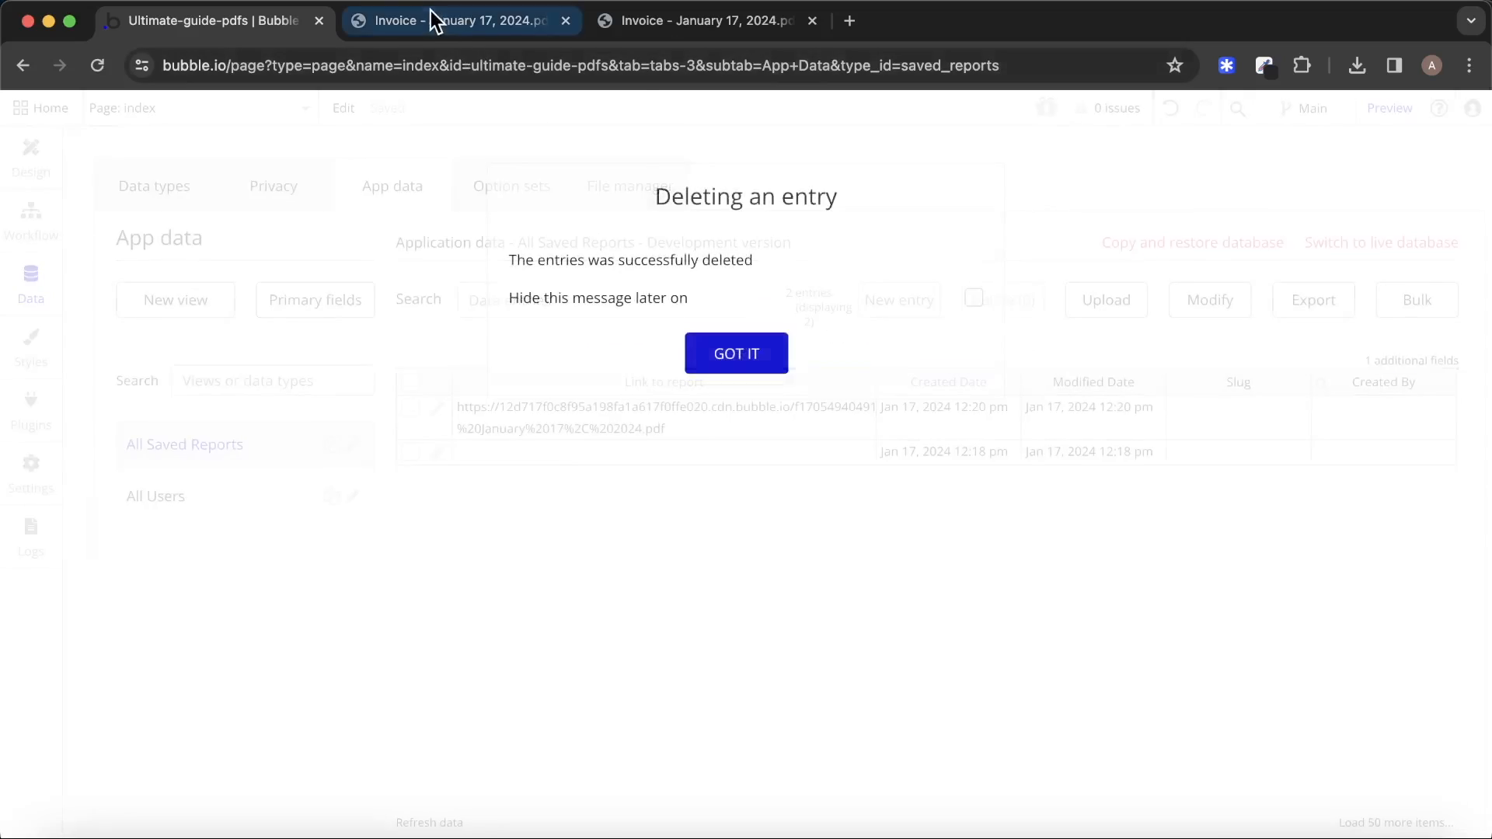
Return from the invoice PDF to the preview page and check its list of saved reports.
left_click(426, 21)
left_click(22, 65)
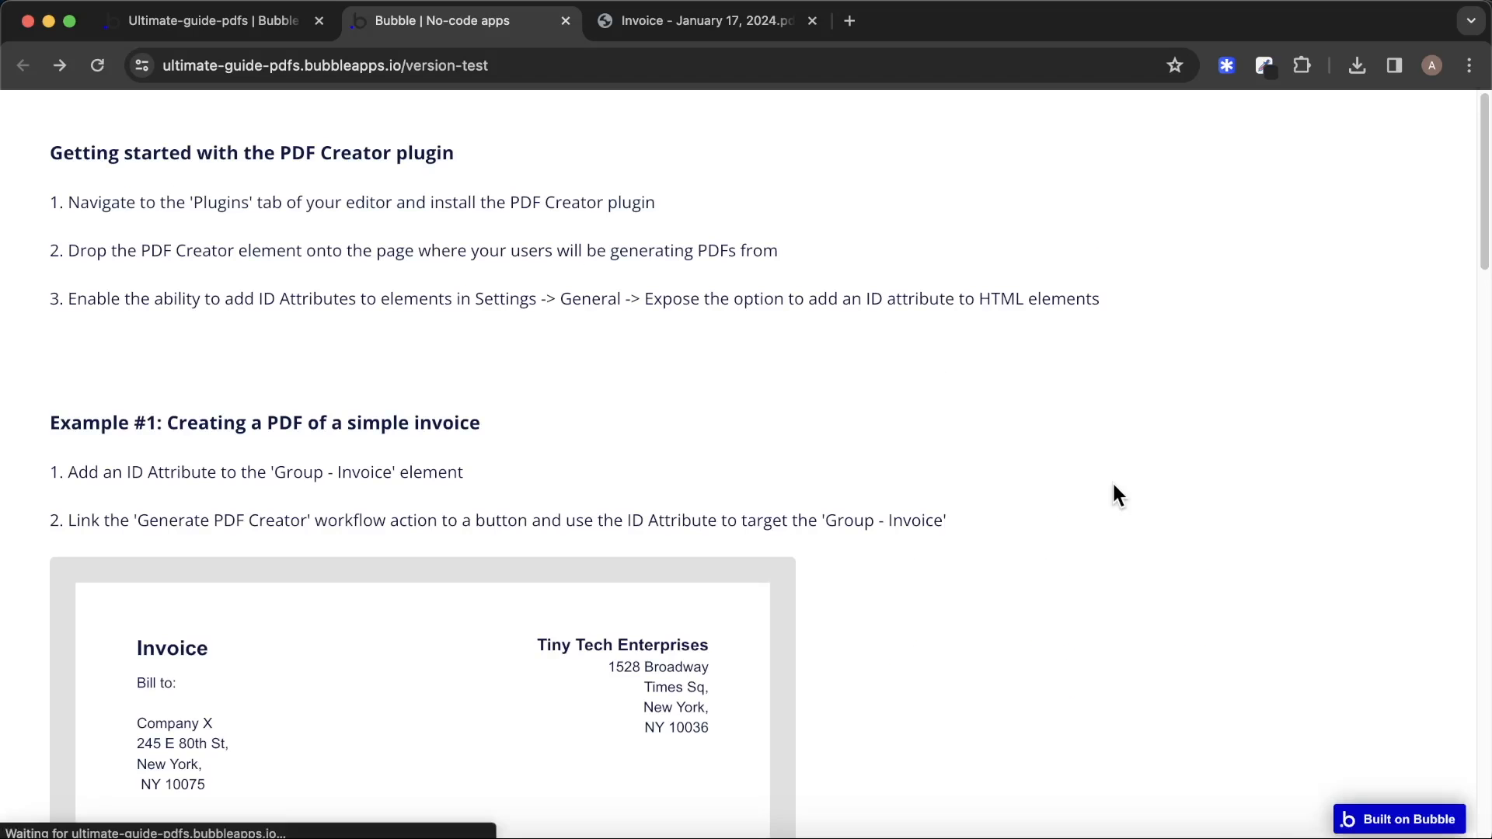
scroll(1117, 494, "down", 10)
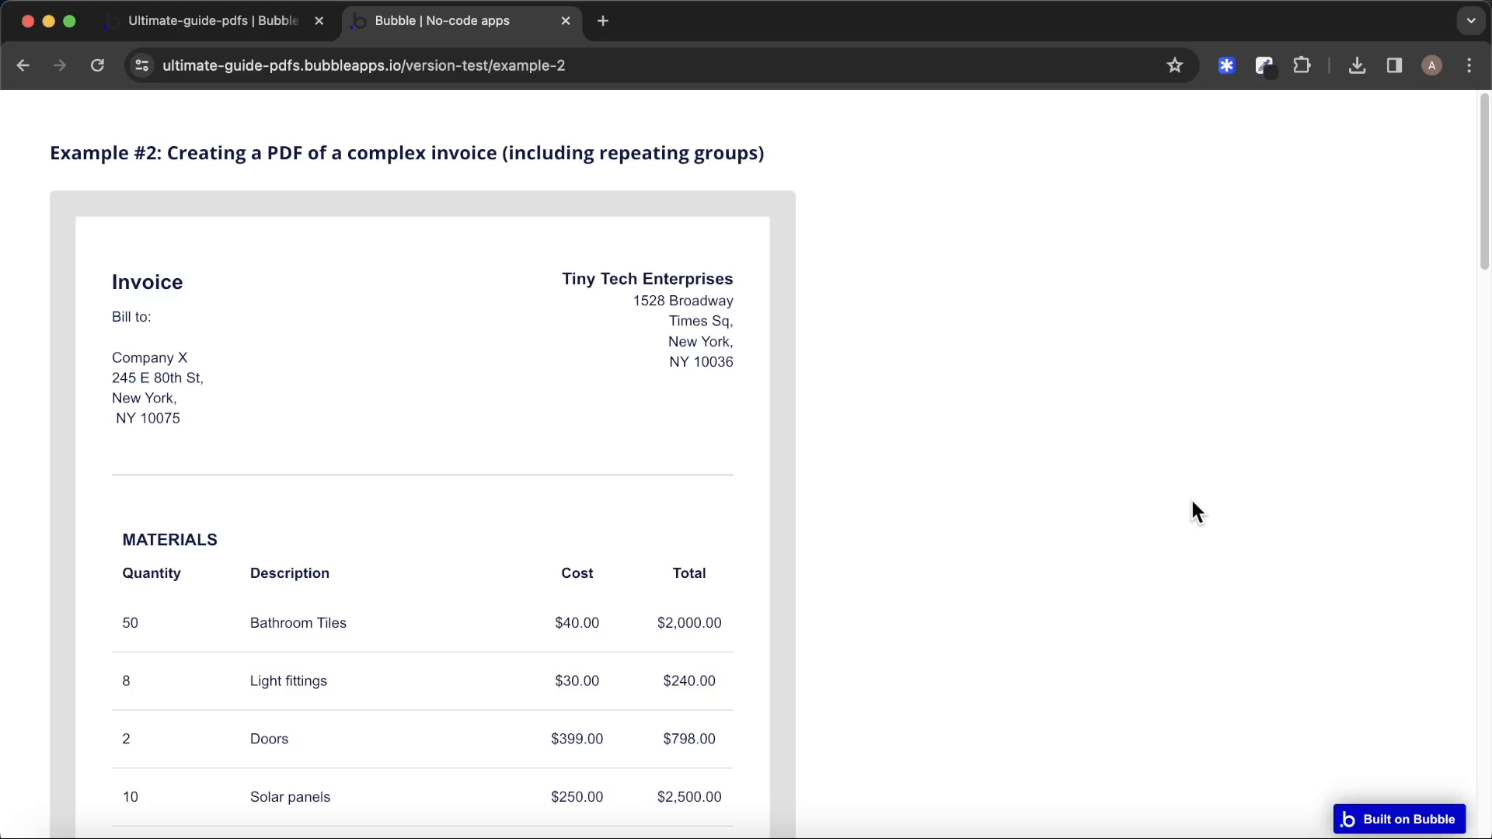
Examine the Example #2 complex invoice on the preview page, including its Materials, Labour and Other sections.
scroll(571, 495, "down", 3)
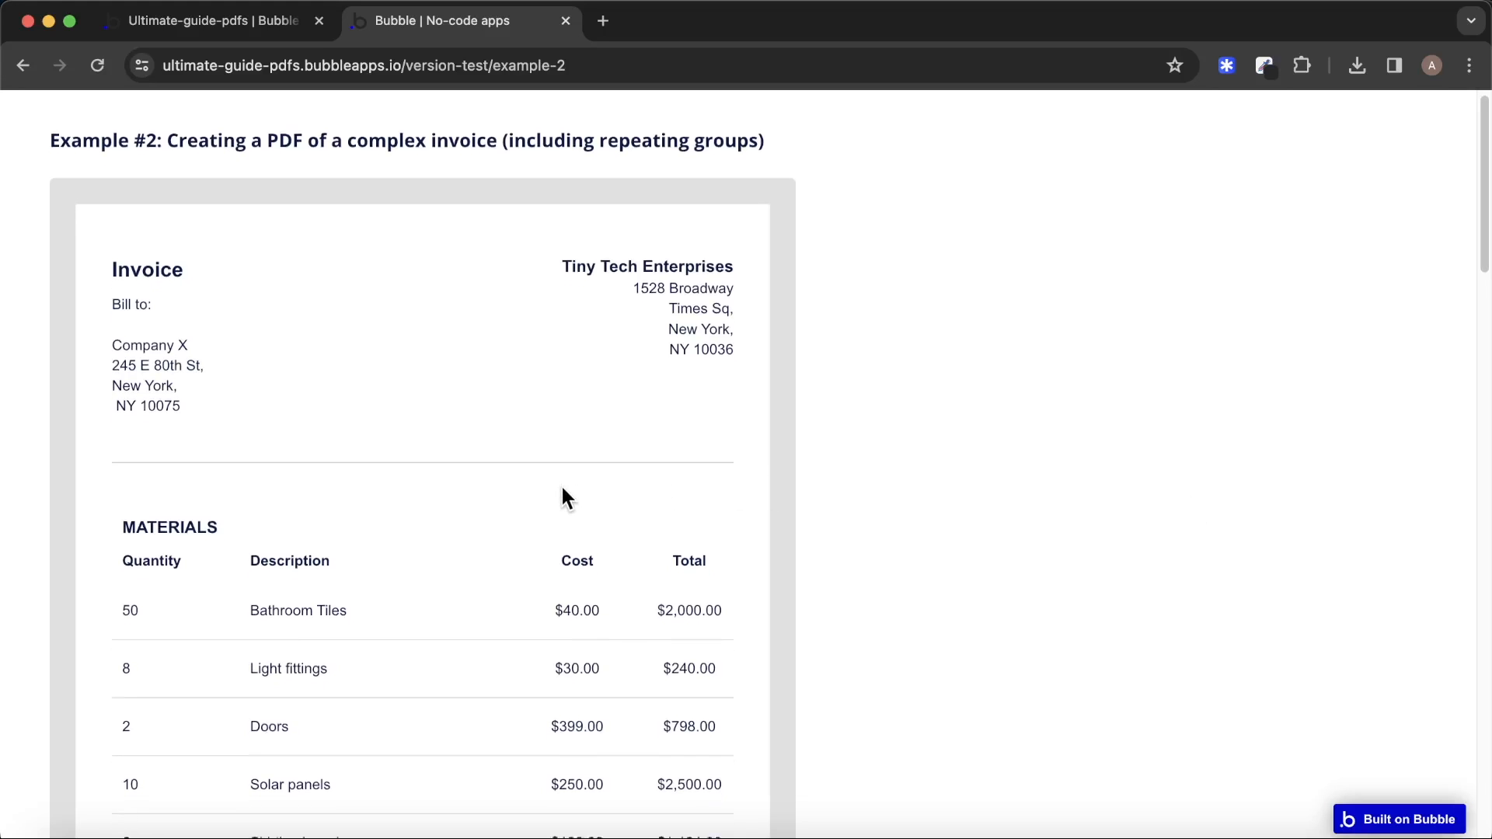
scroll(566, 498, "down", 1)
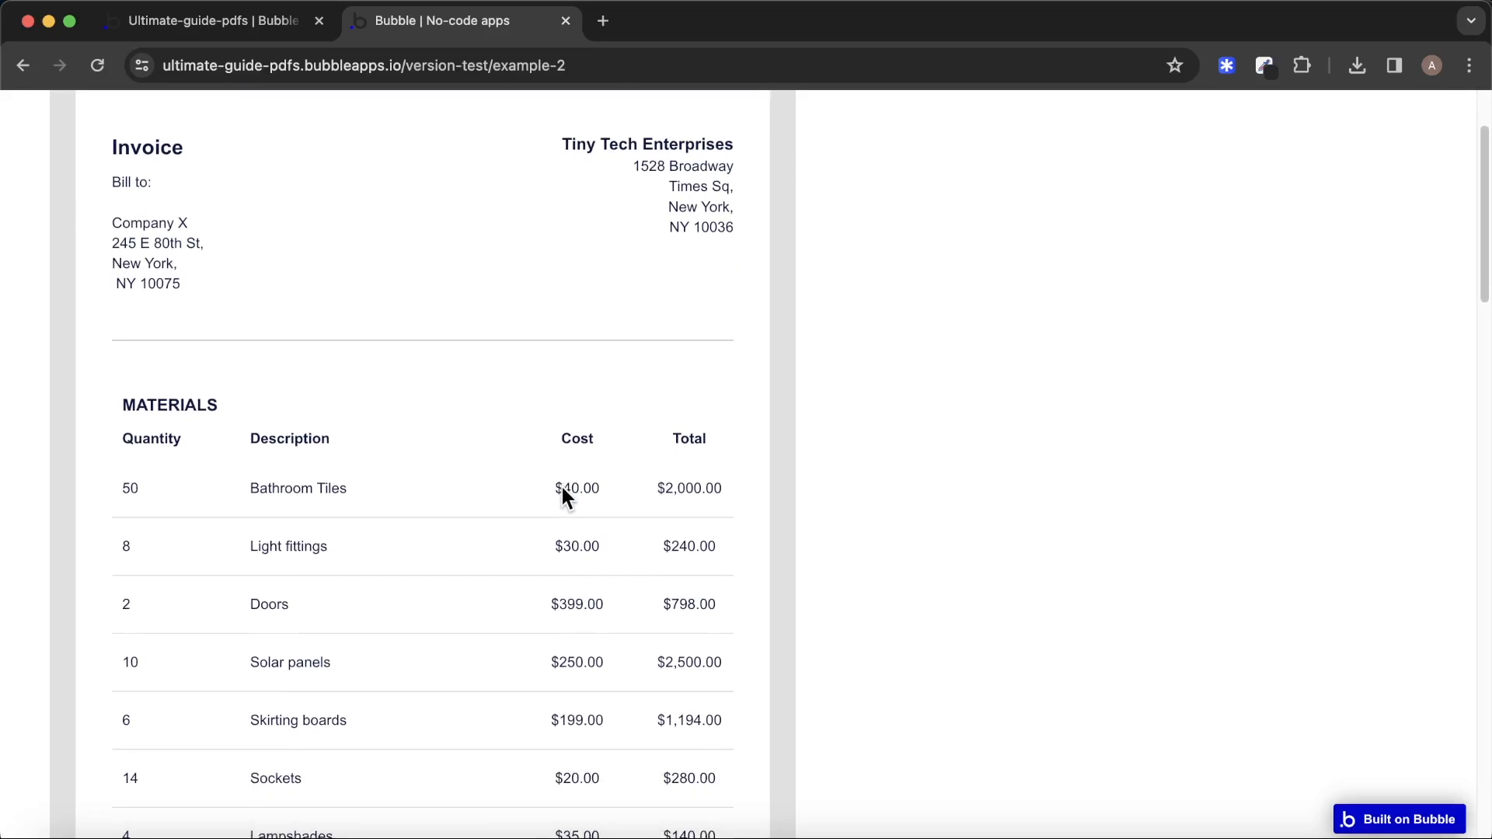
scroll(561, 480, "down", 1)
scroll(394, 443, "down", 3)
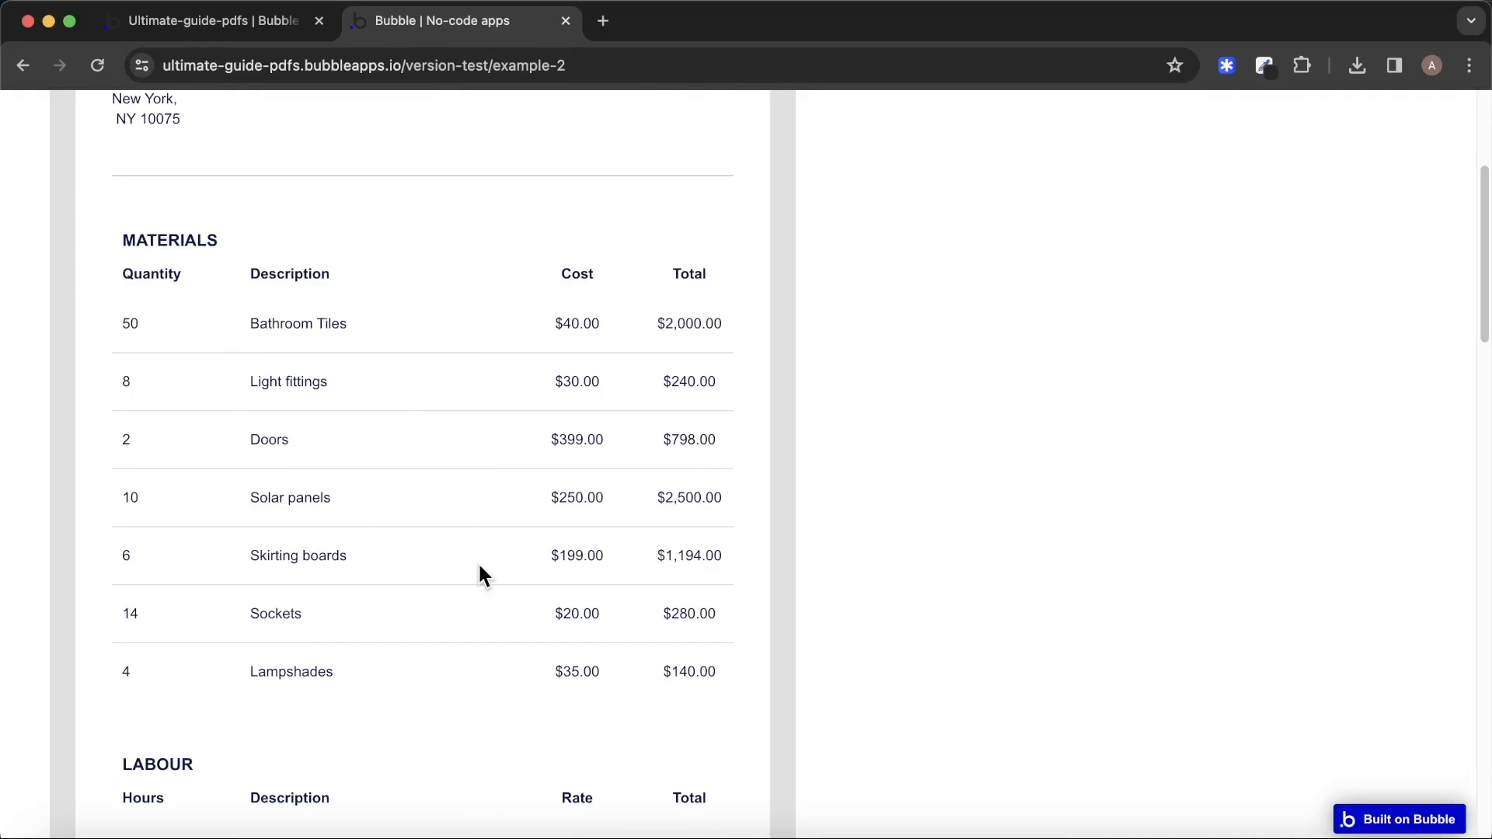
scroll(479, 571, "down", 4)
scroll(519, 544, "down", 6)
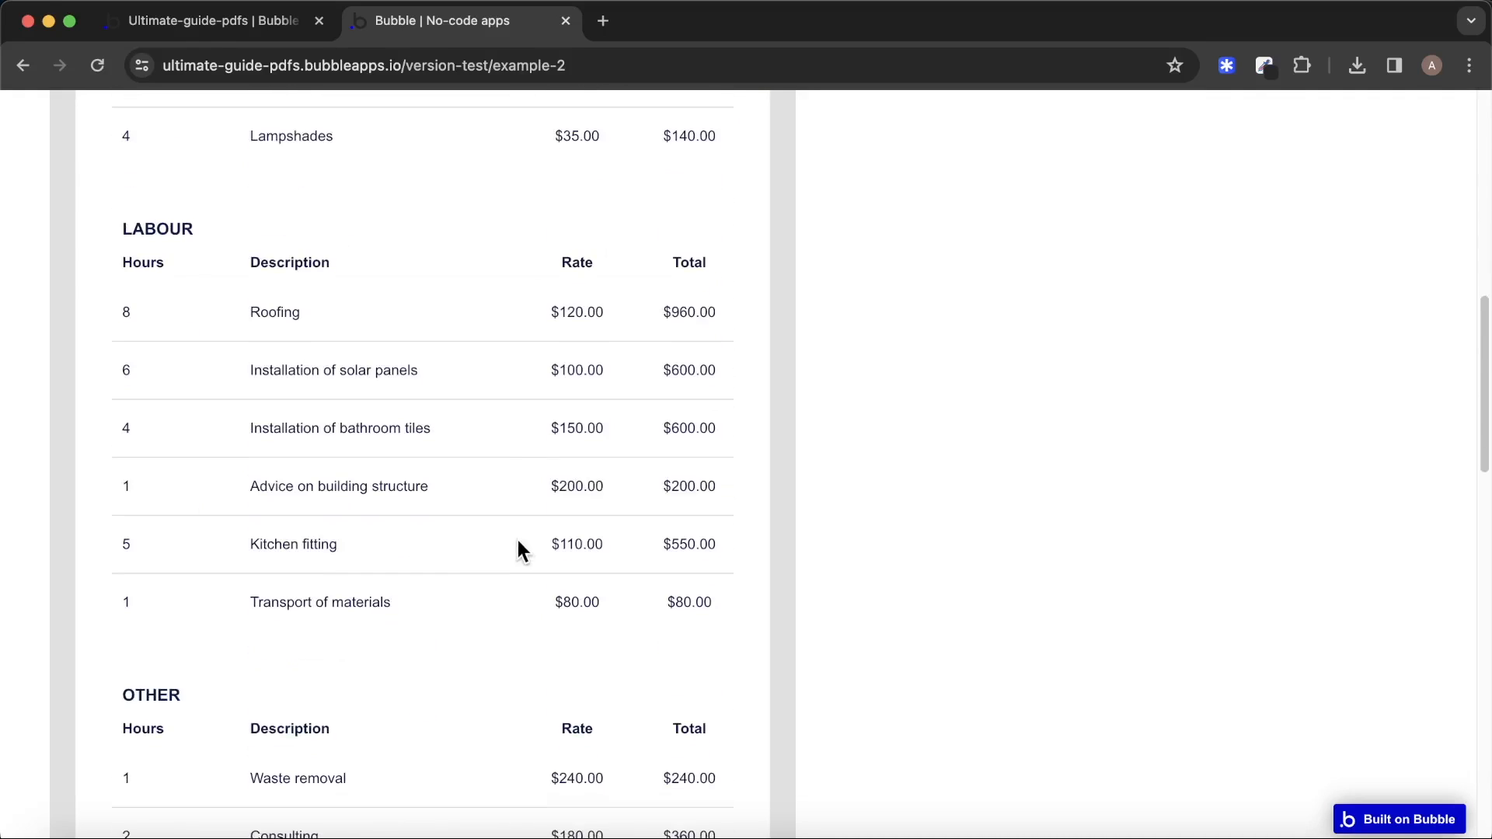
scroll(474, 413, "down", 7)
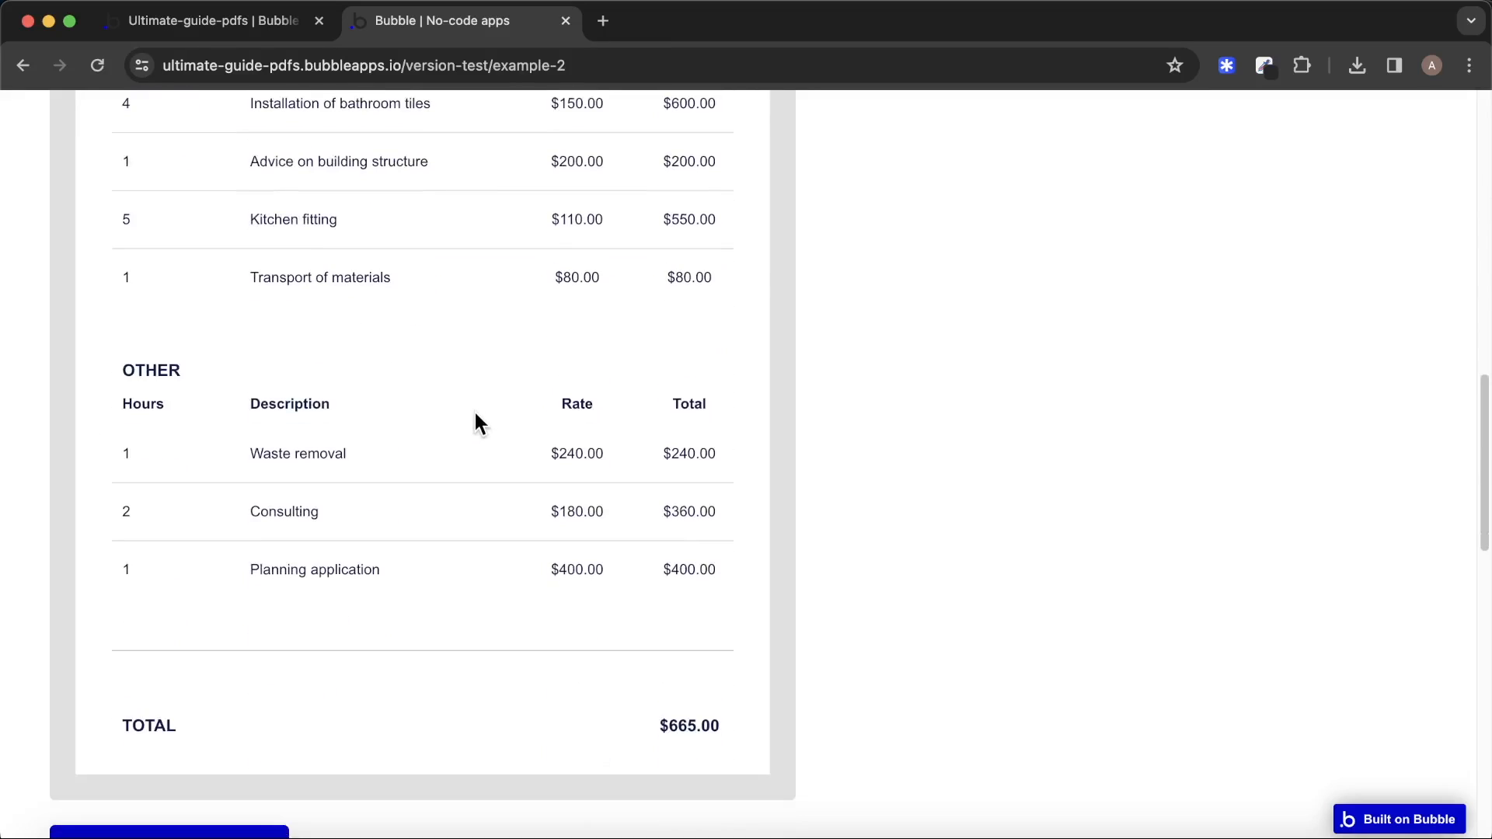
scroll(438, 418, "up", 1)
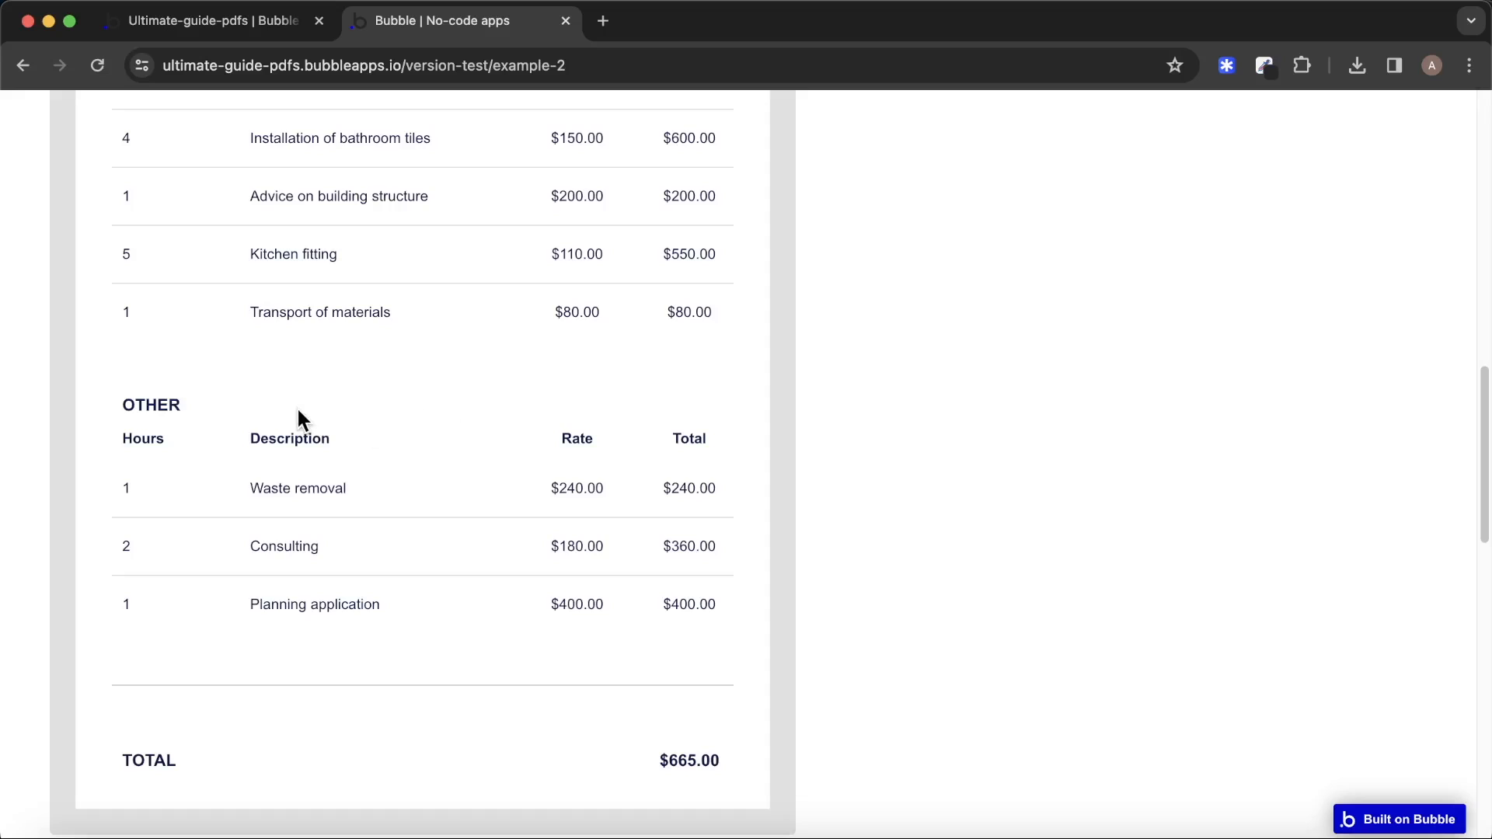
scroll(347, 473, "up", 12)
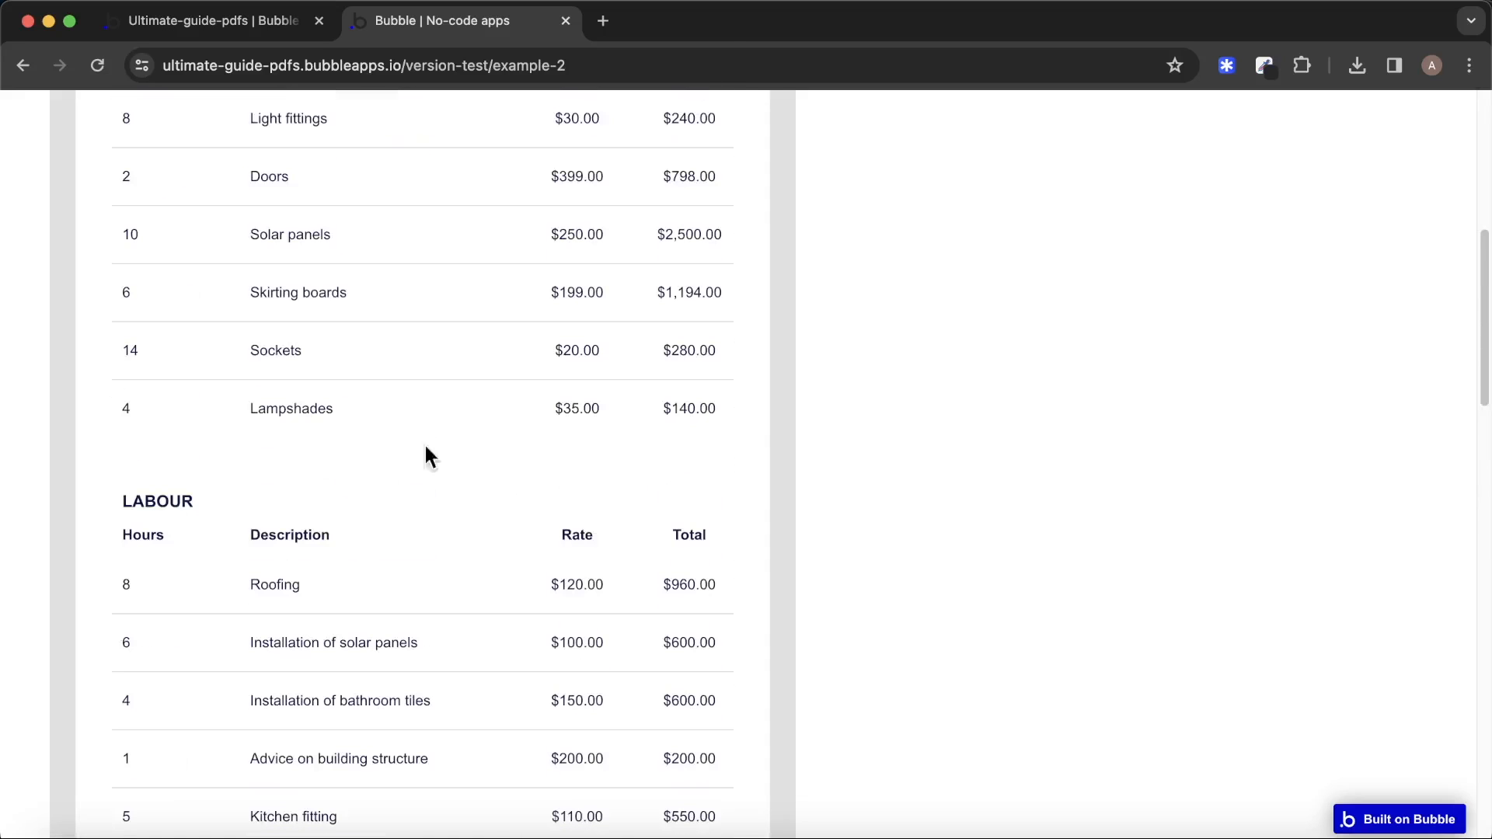
Inspect the Materials repeating group on the example-2 page in the editor and open its Invoice Items search constraints.
left_click(179, 21)
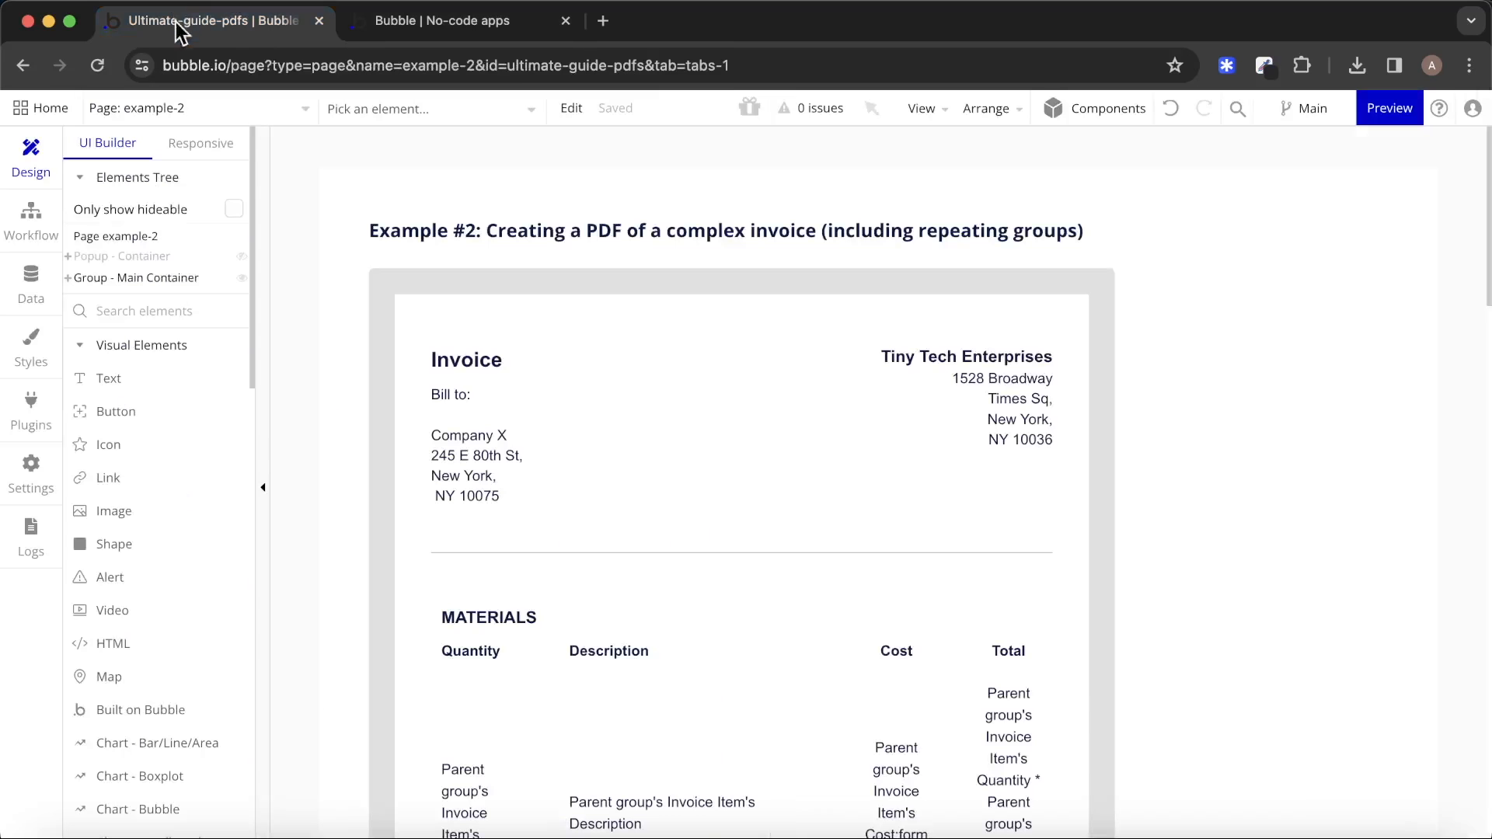
scroll(523, 243, "down", 3)
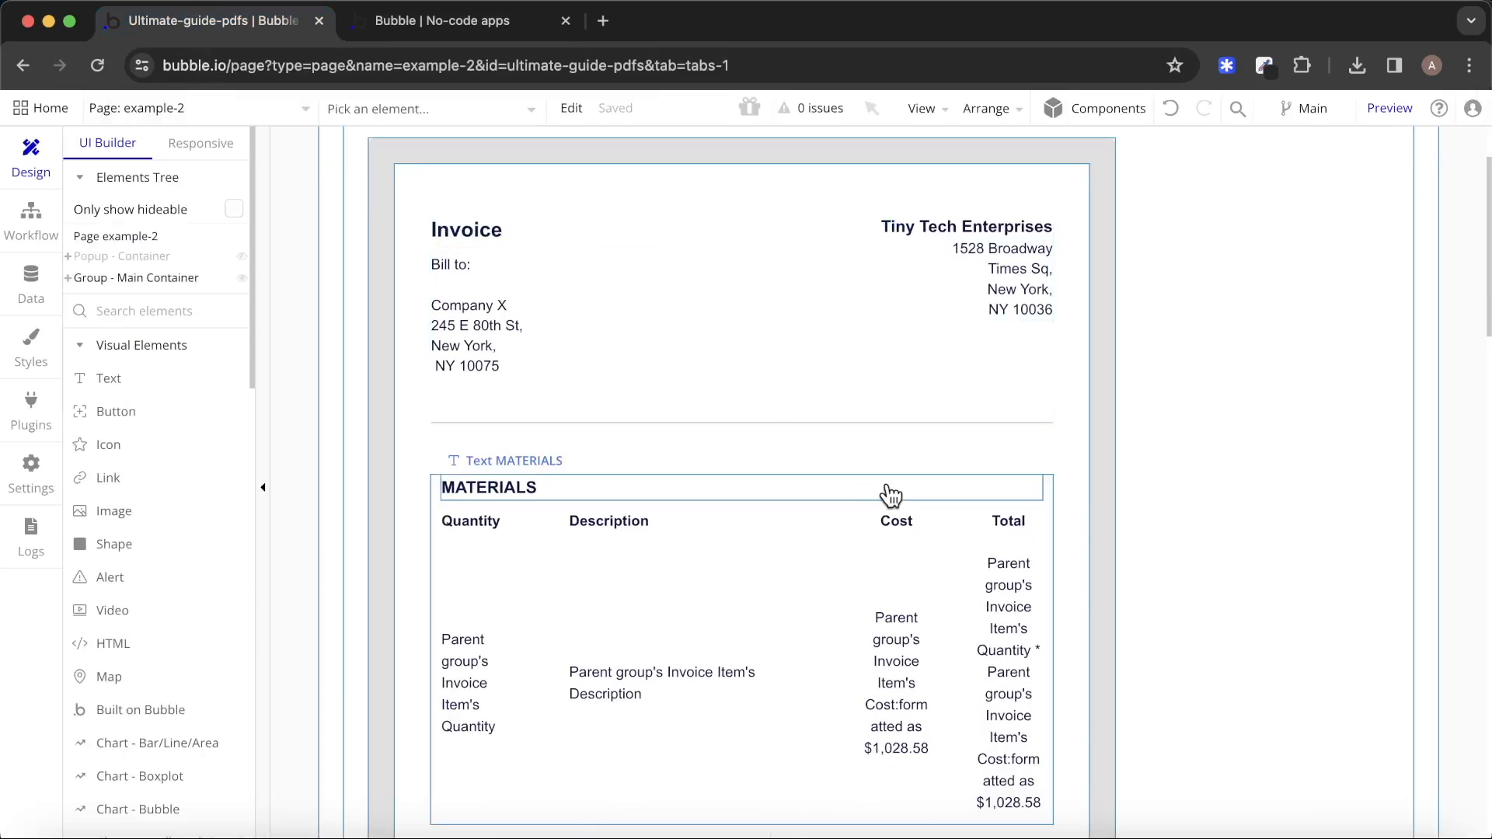
double_click(886, 449)
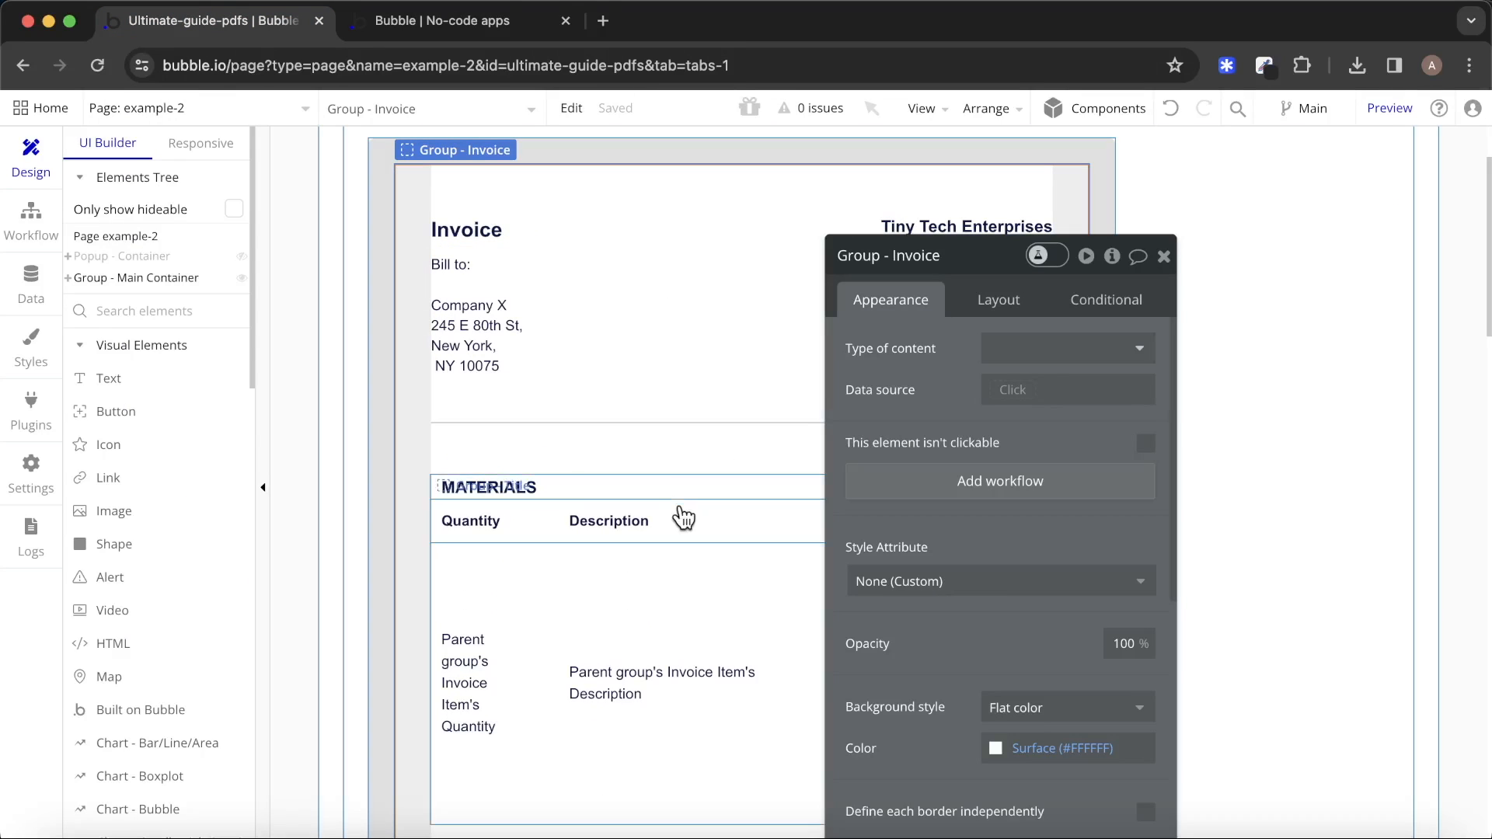
left_click(649, 654)
right_click(532, 615)
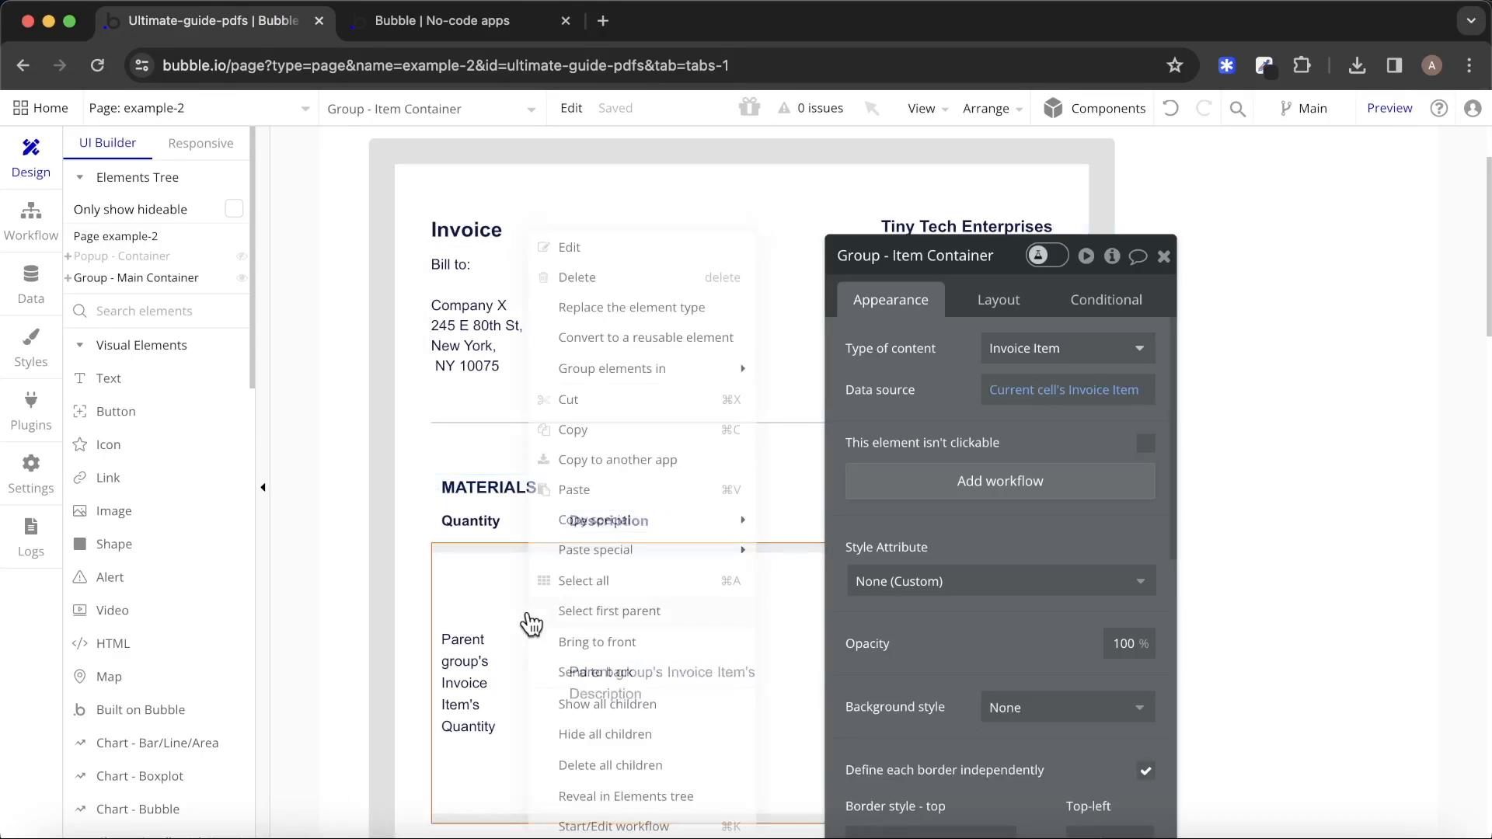
left_click(659, 613)
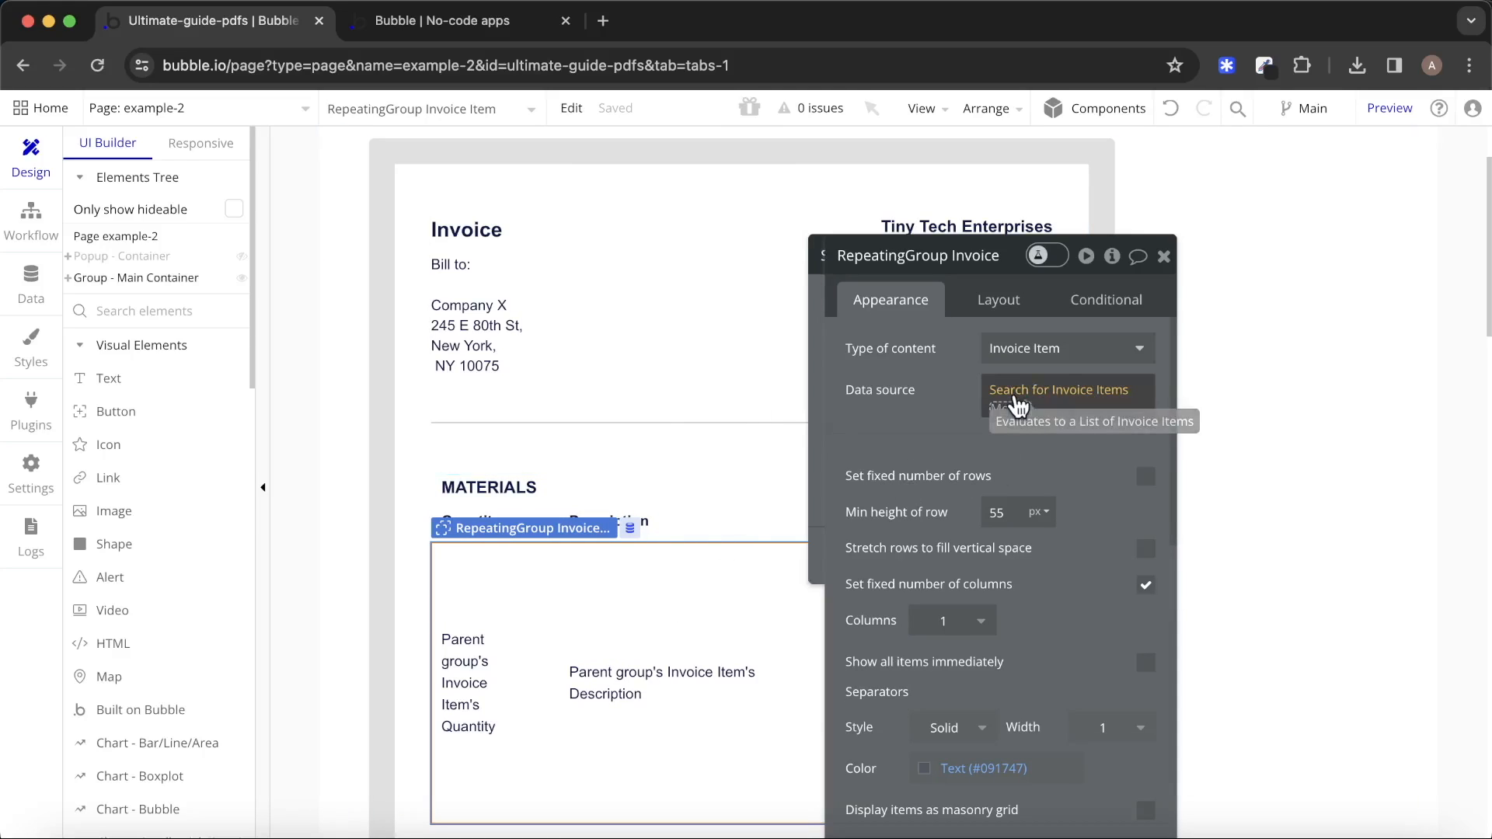
left_click(1015, 396)
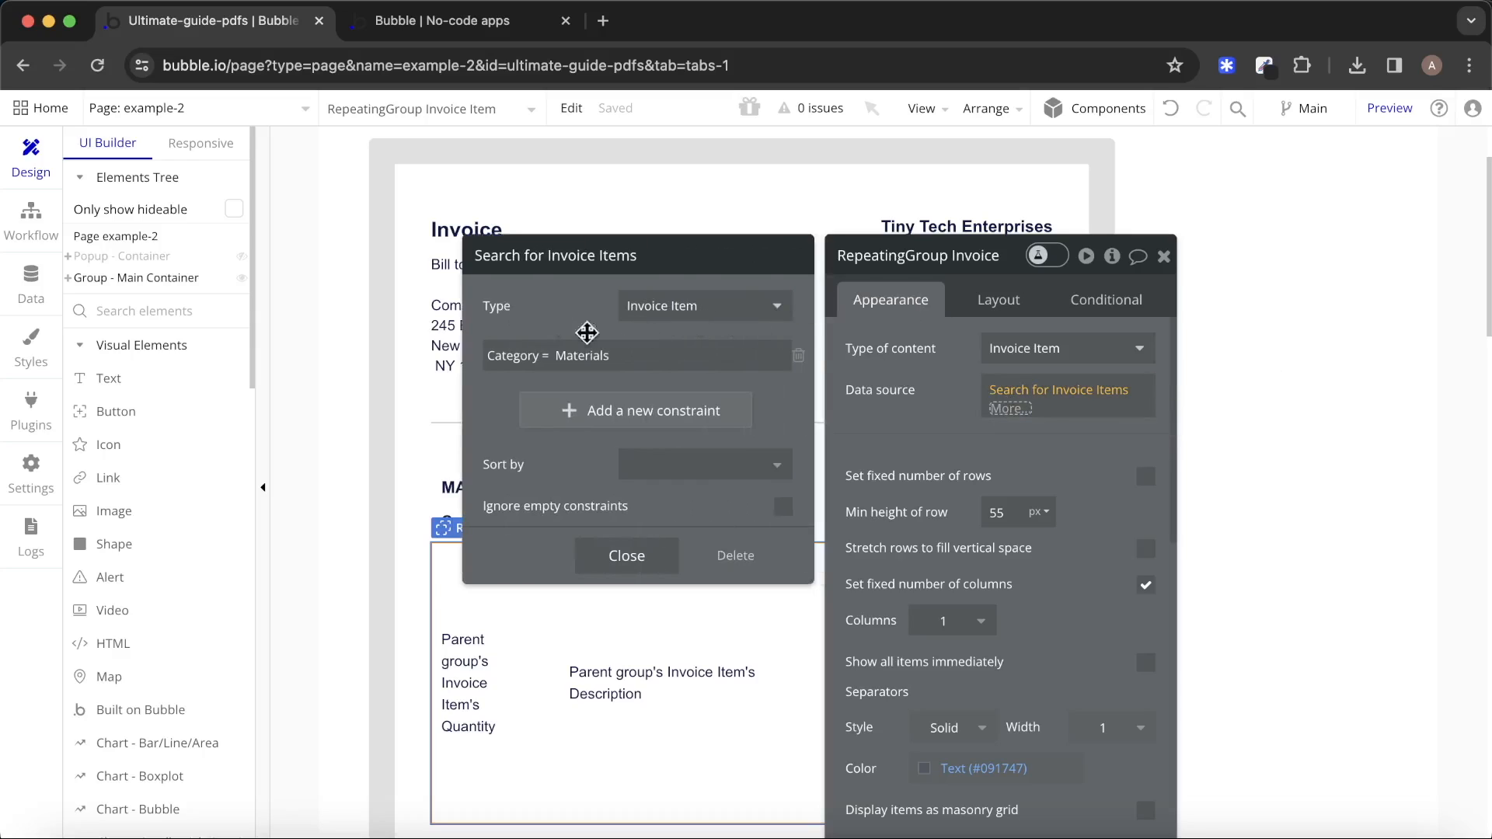
Review the Invoice Item data type's fields and stored entries, and compare the opened "Transport of materials" entry with the preview page.
left_click(34, 286)
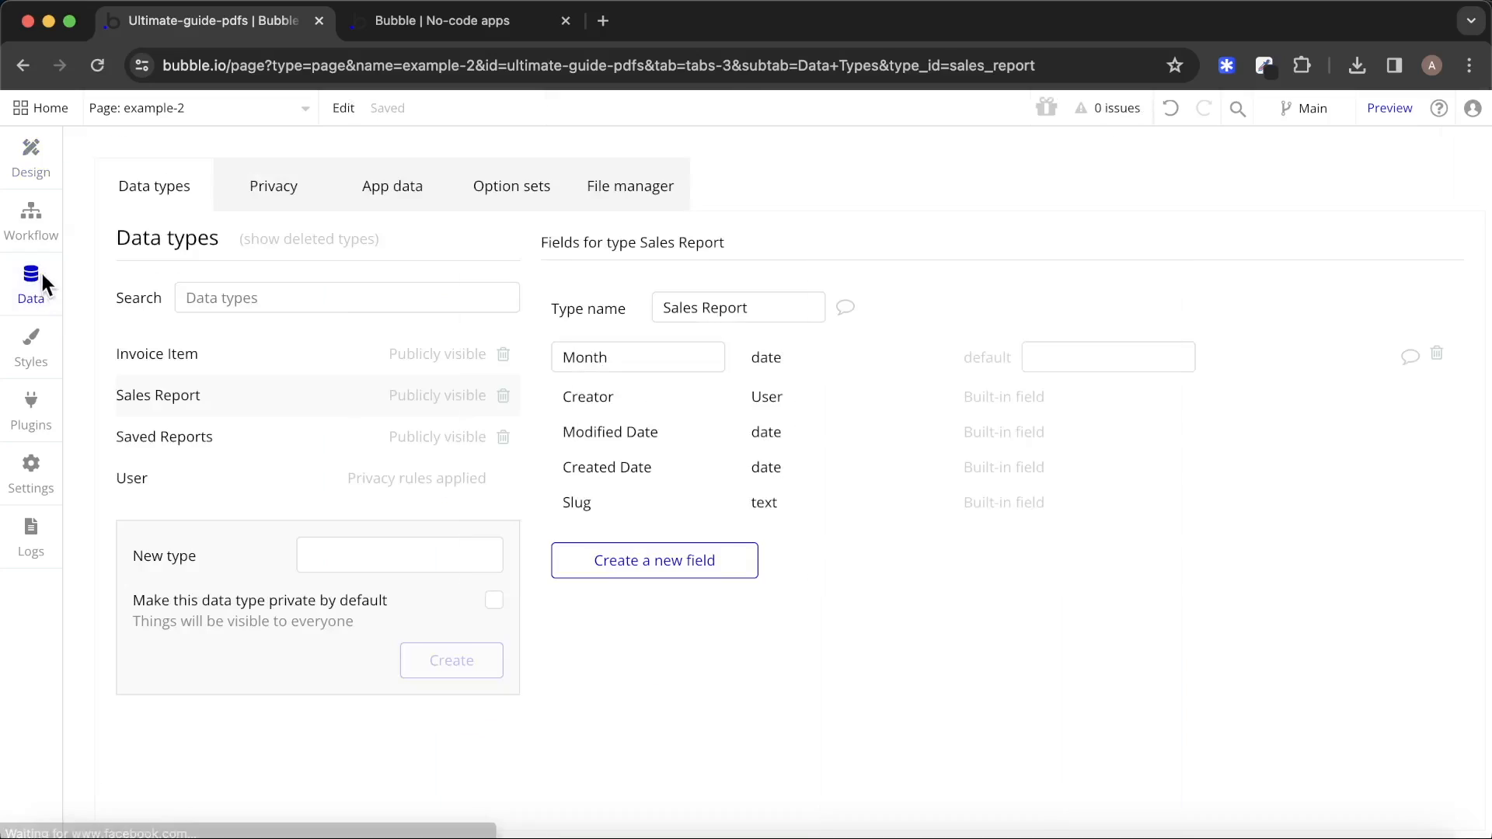
left_click(210, 360)
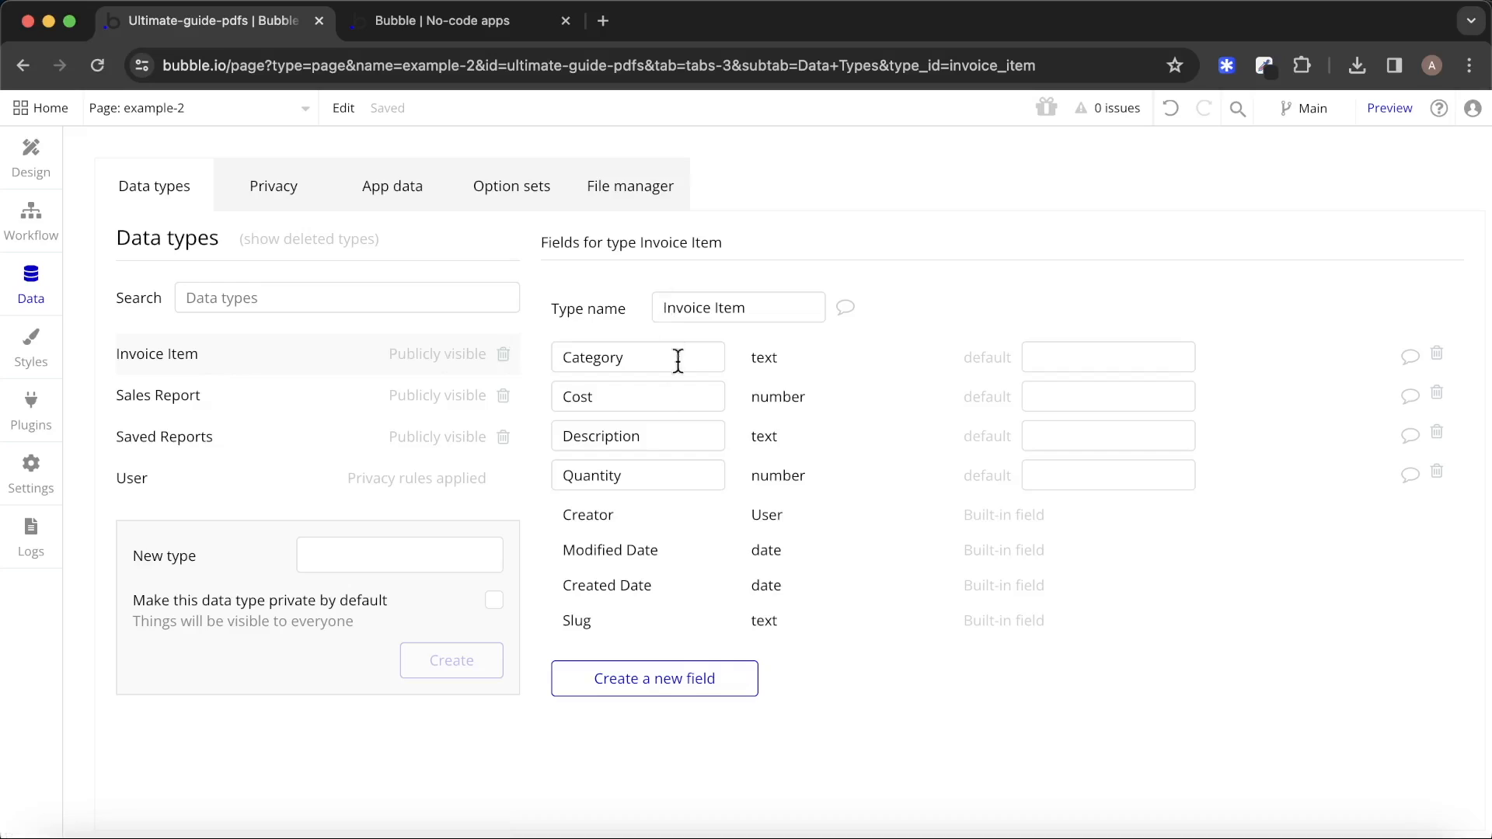
left_click(401, 194)
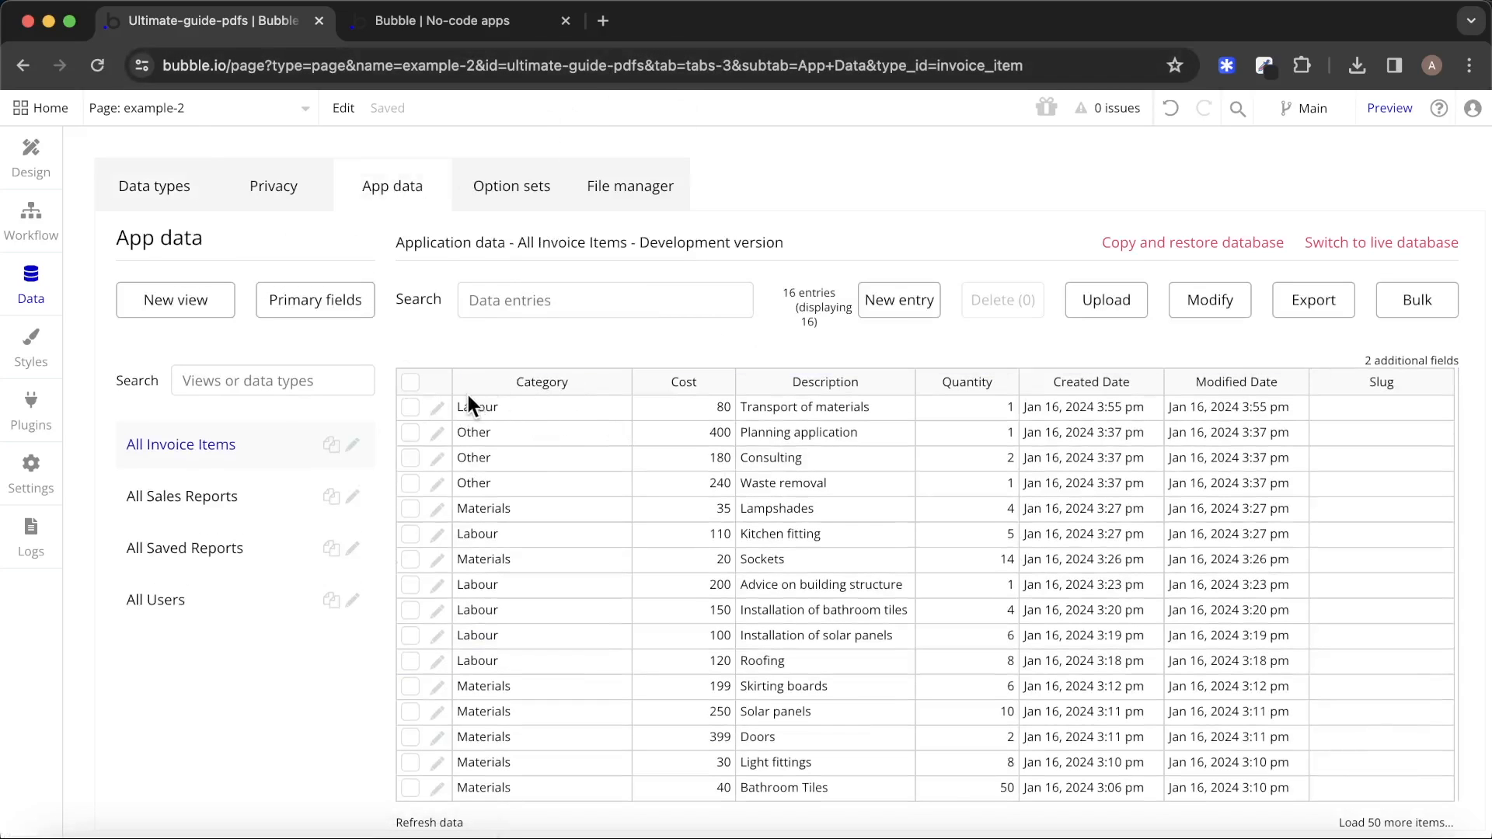
left_click(437, 408)
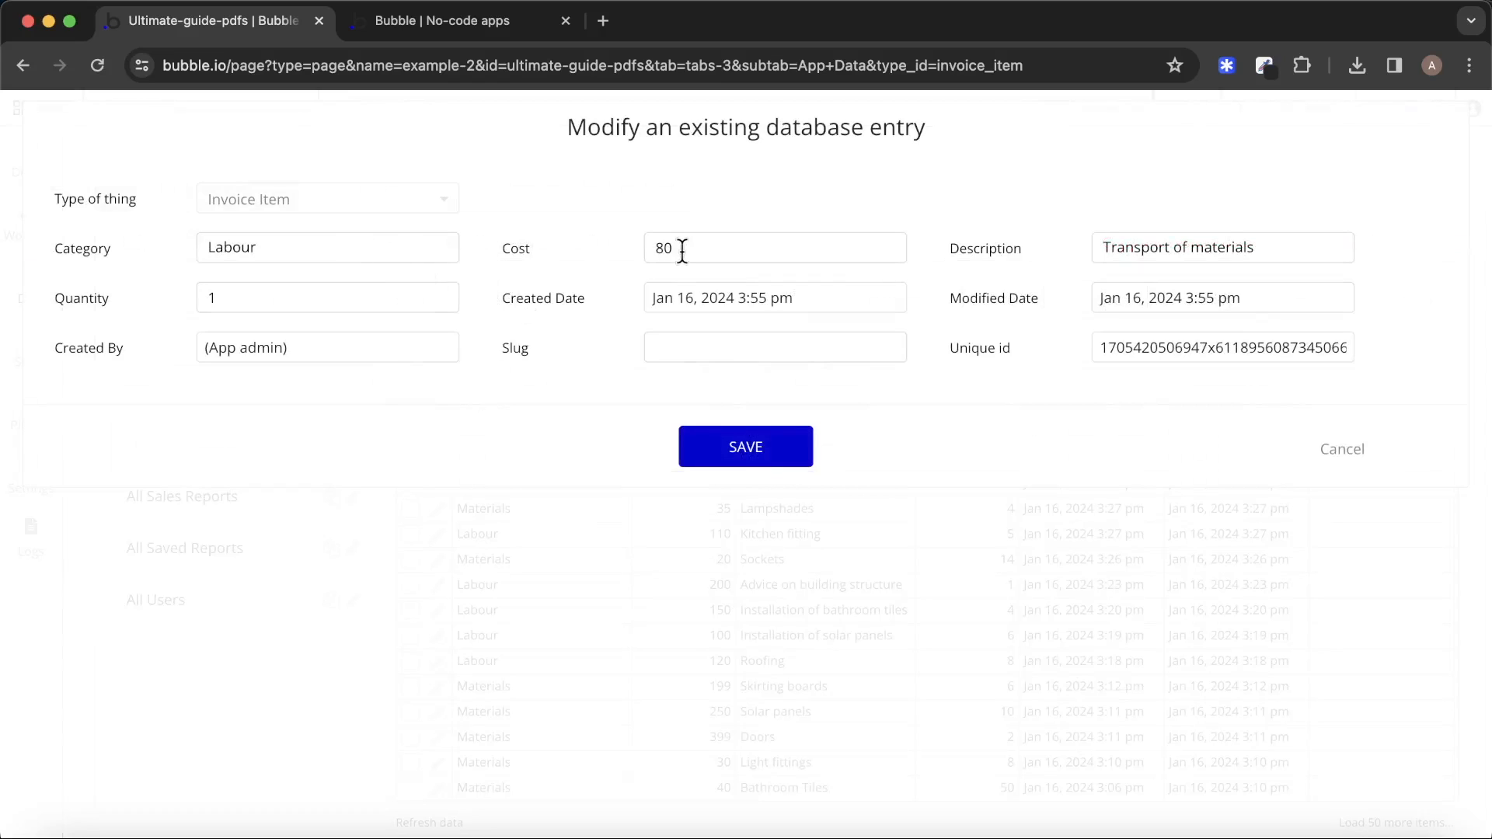
left_click(448, 23)
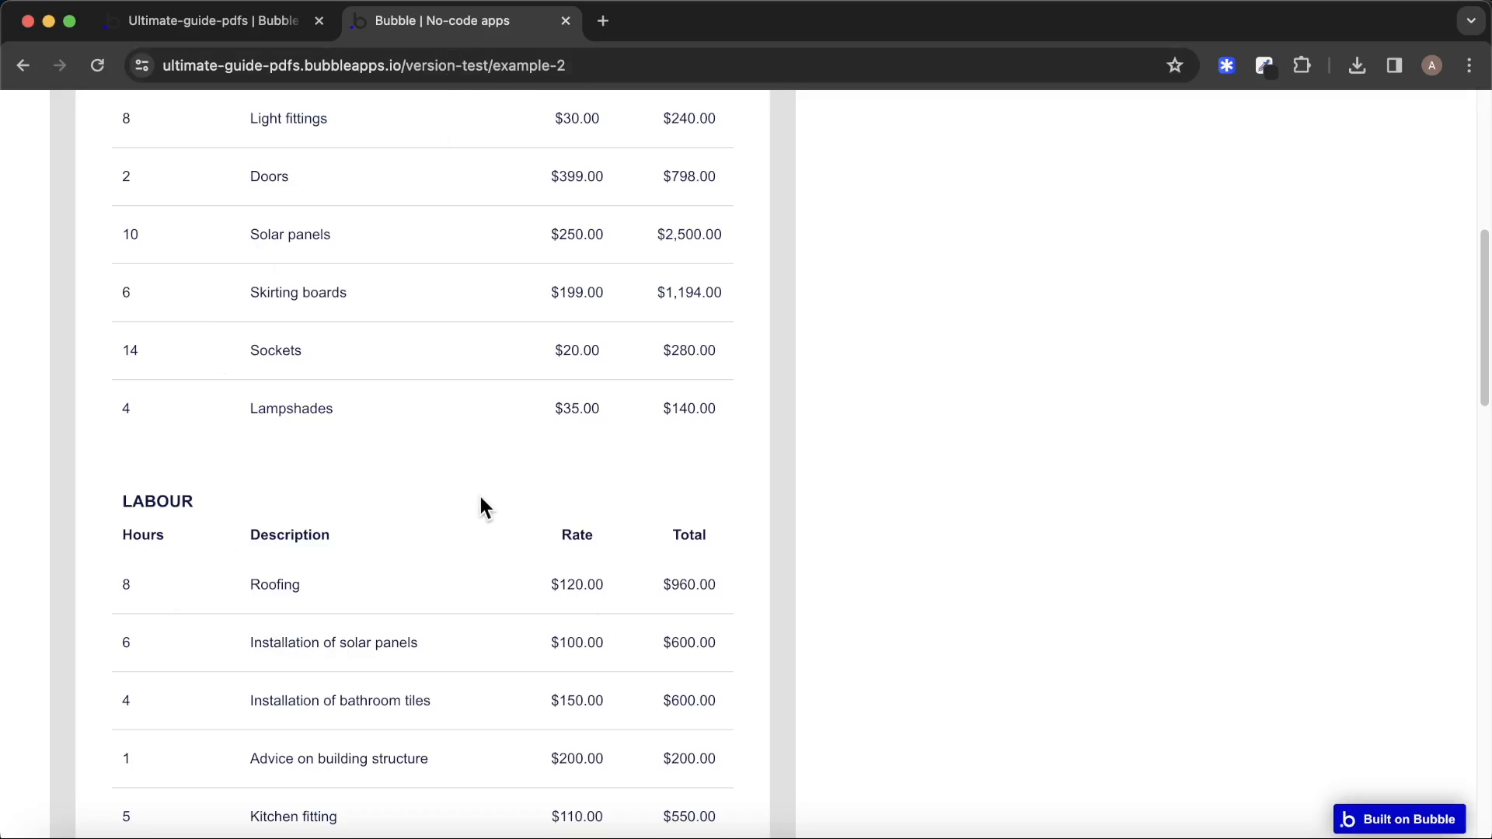
left_click(268, 22)
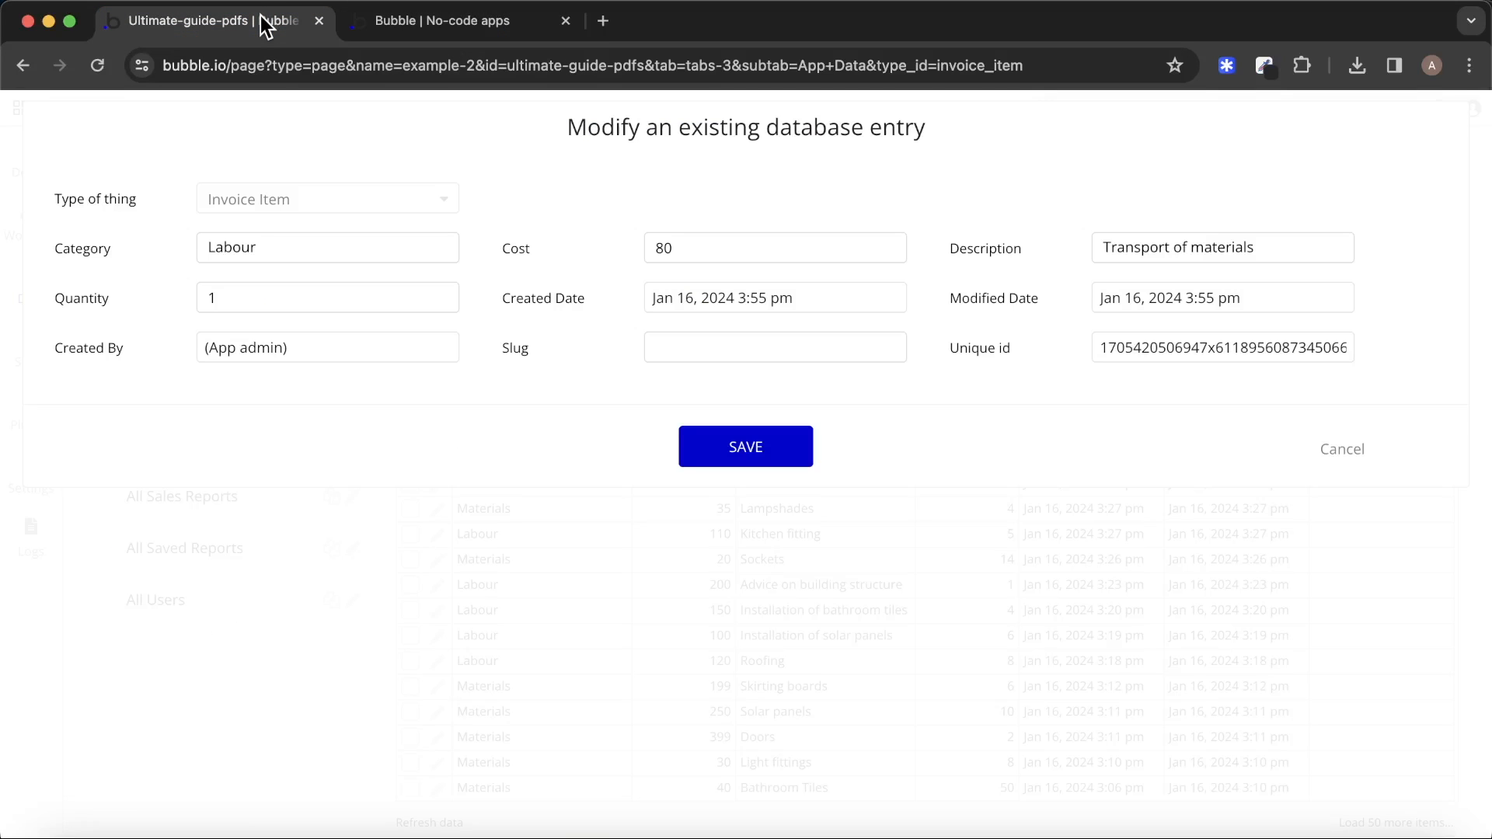
Close the Invoice Item entry without saving, and check the Materials repeating group's Invoice Items search constraint on the example-2 page.
left_click(1342, 449)
left_click(38, 172)
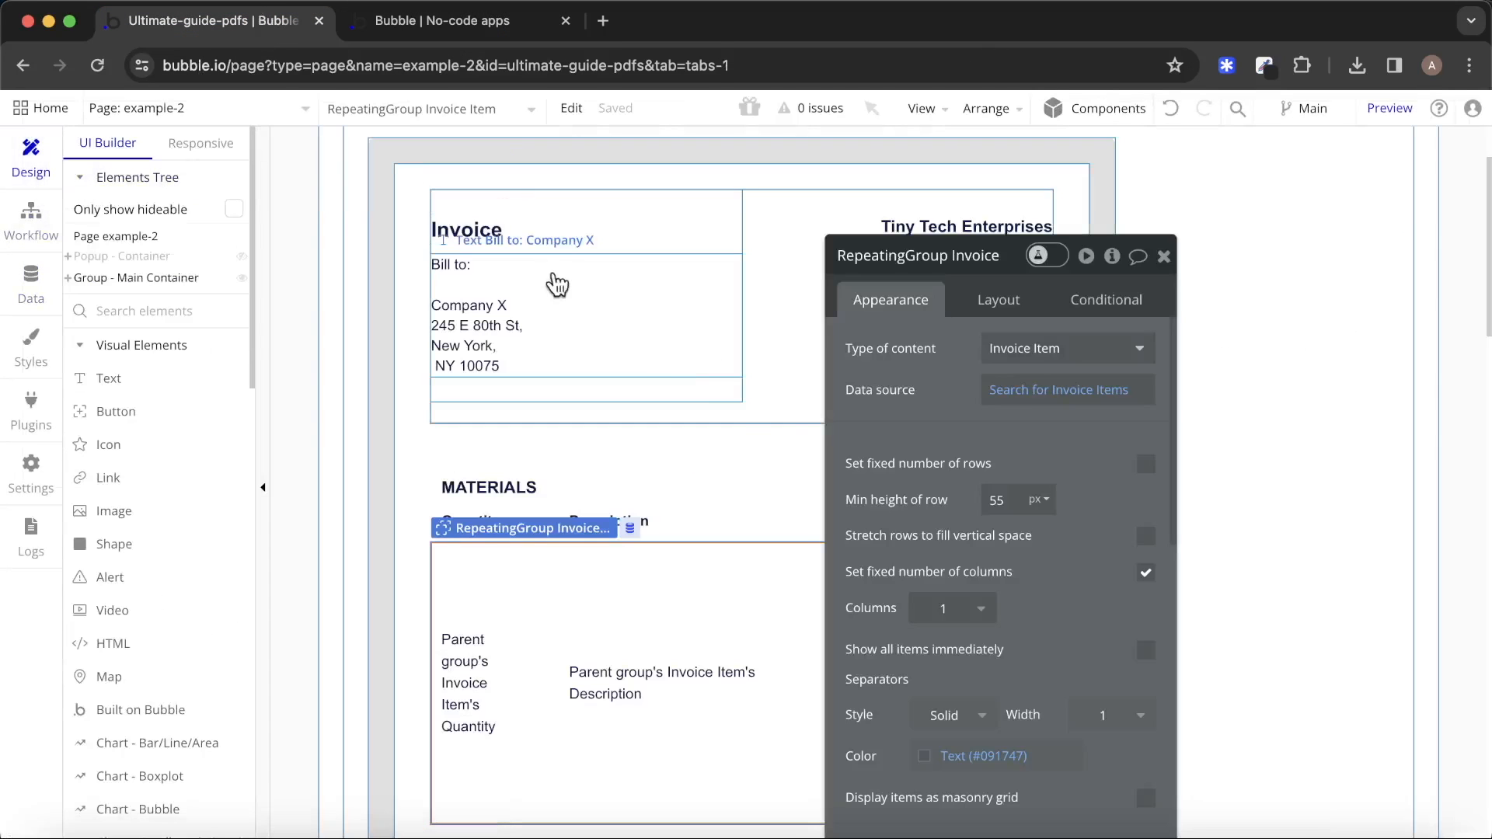
left_click(1059, 391)
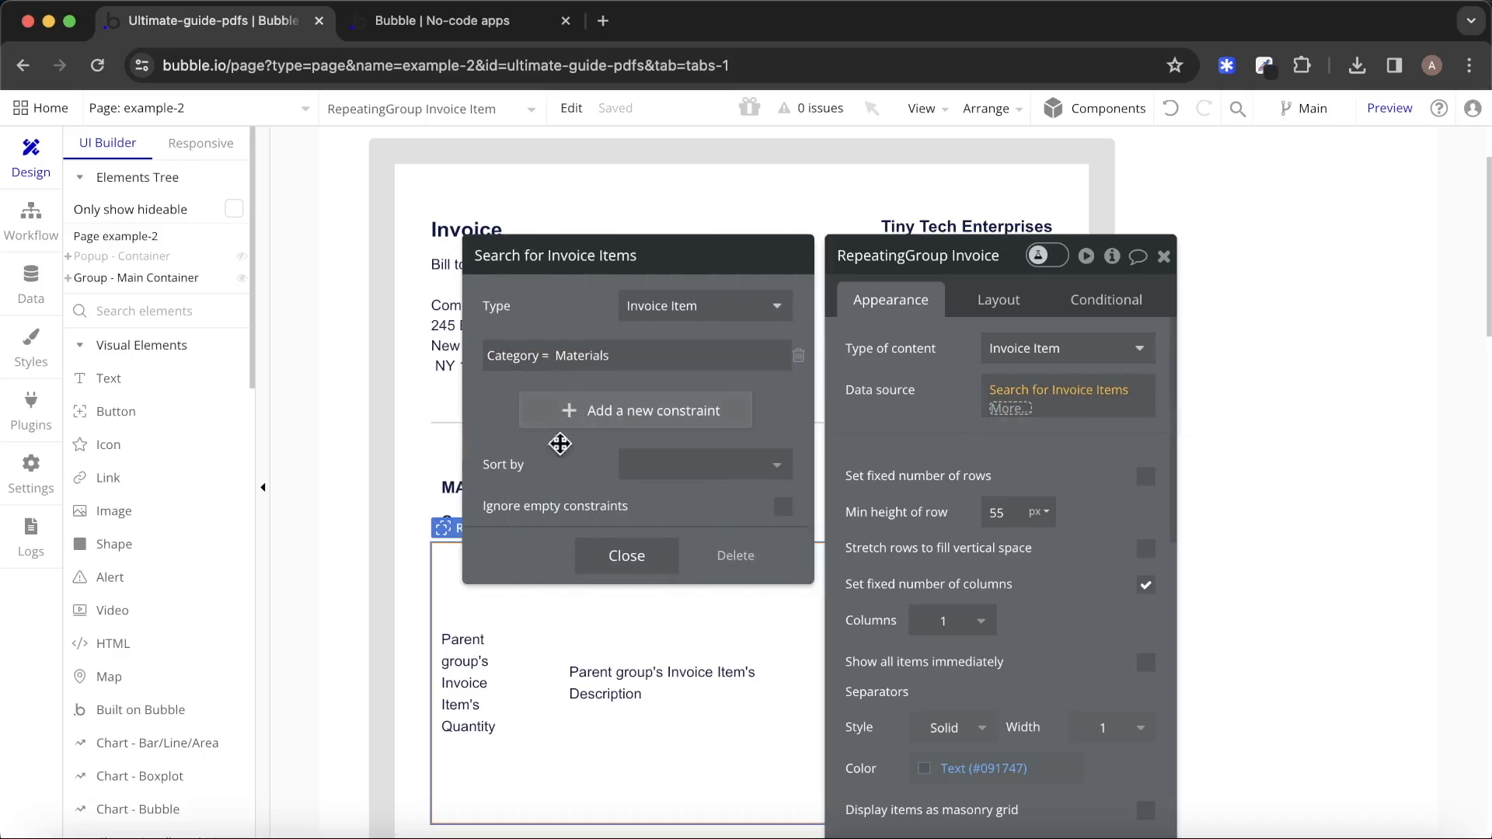
scroll(535, 497, "down", 1)
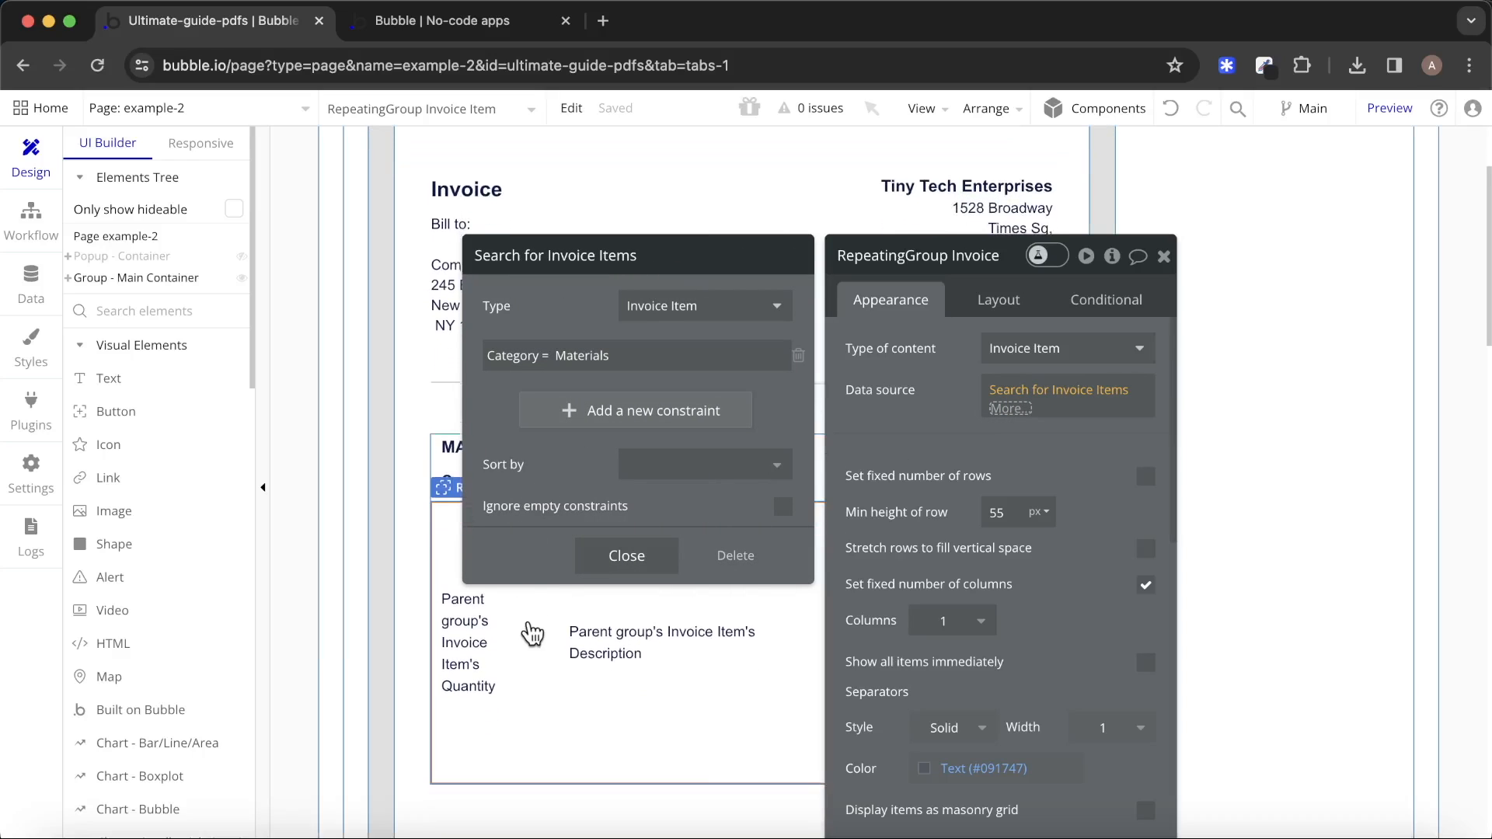
left_click(1163, 256)
Select the Labour section's repeating group through its item container and check its Invoice Items search constraint.
scroll(1185, 400, "down", 10)
double_click(596, 544)
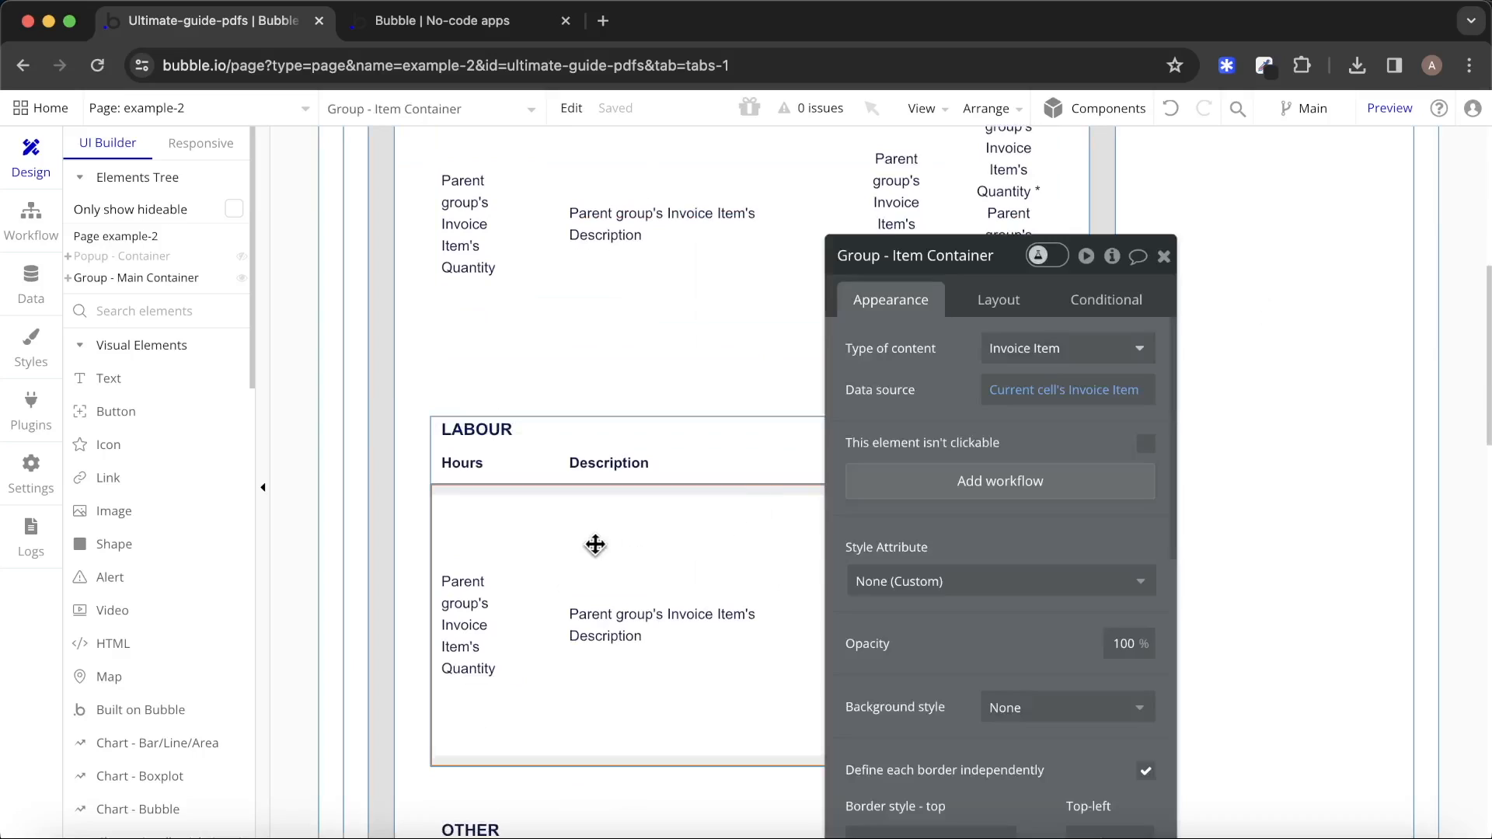
right_click(598, 544)
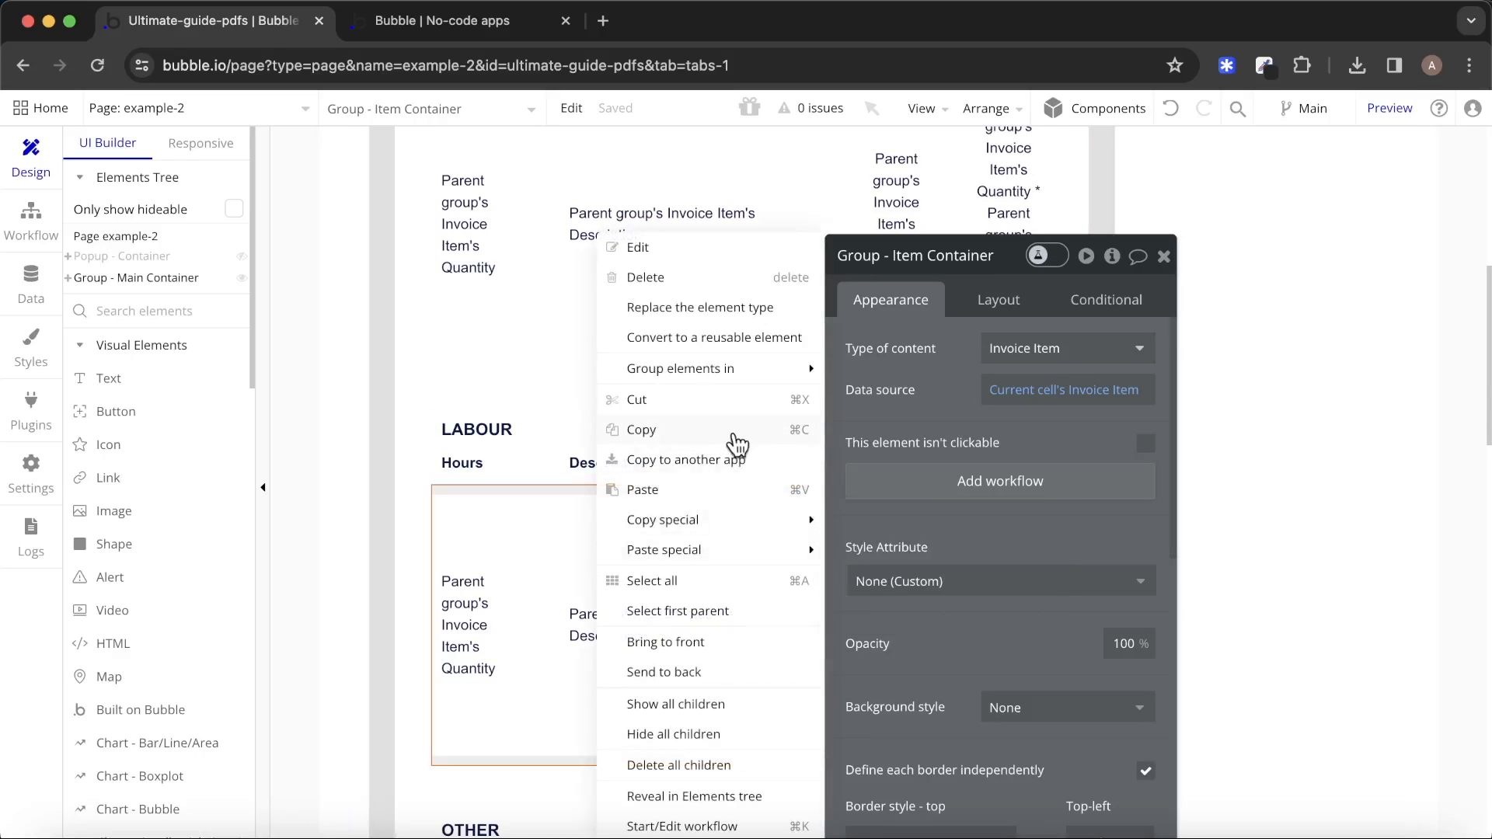
left_click(713, 611)
left_click(1057, 390)
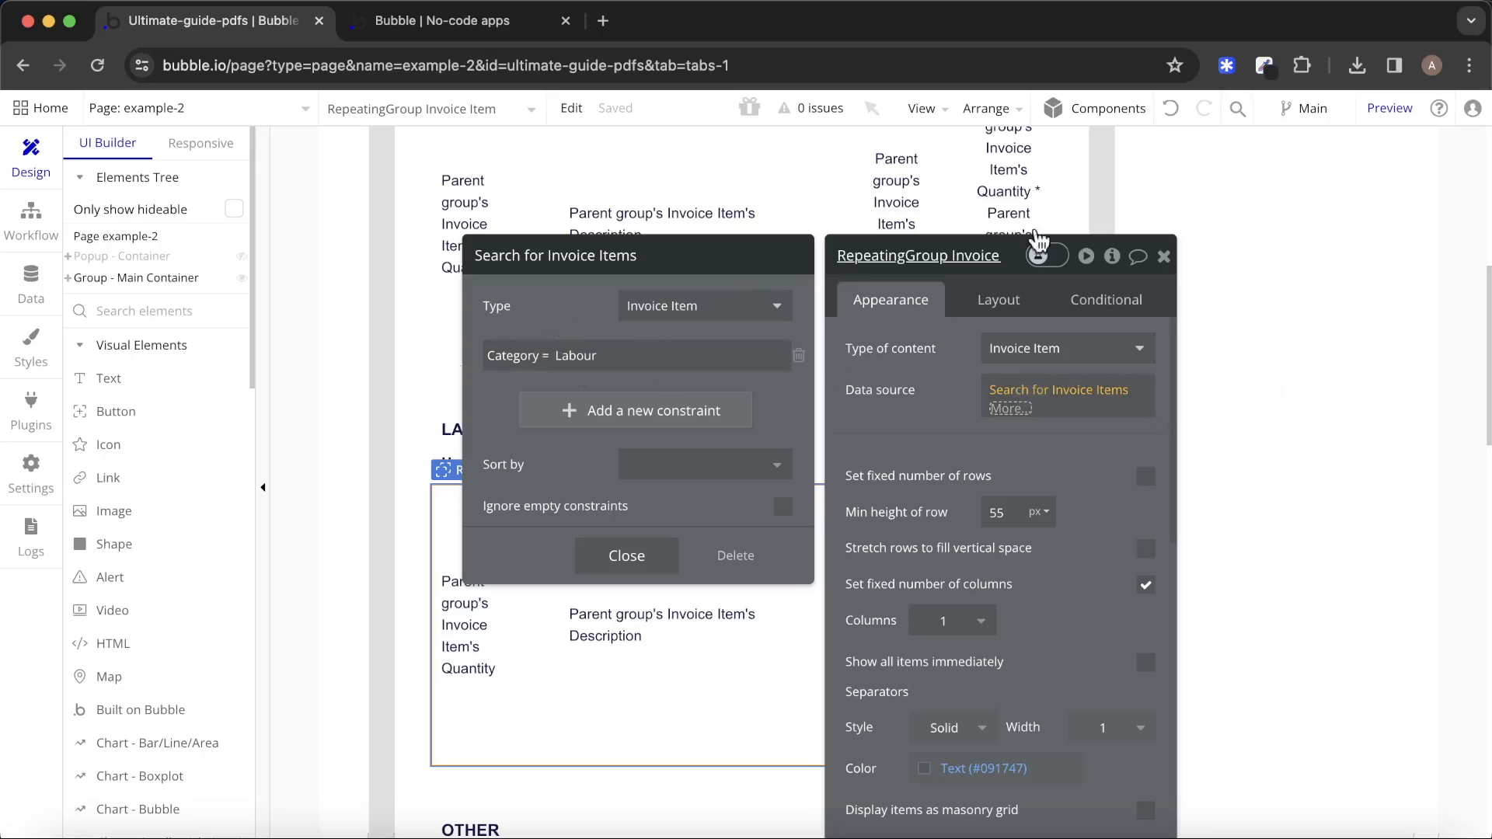
left_click(1163, 256)
Open the Create PDF button's workflow and inspect the settings of its Generate PDFCreator A action.
scroll(1072, 423, "down", 5)
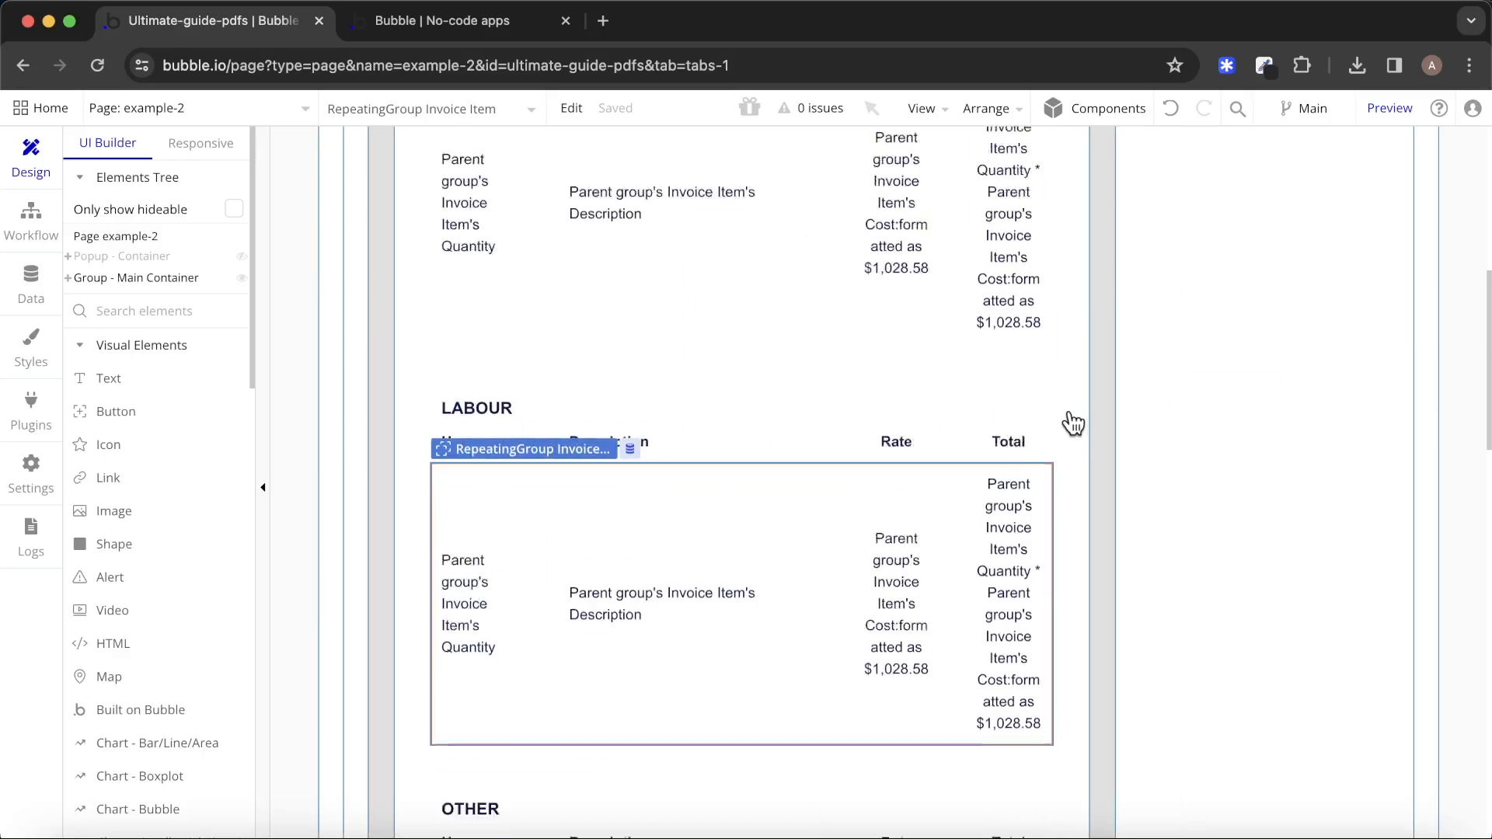
scroll(1068, 423, "down", 5)
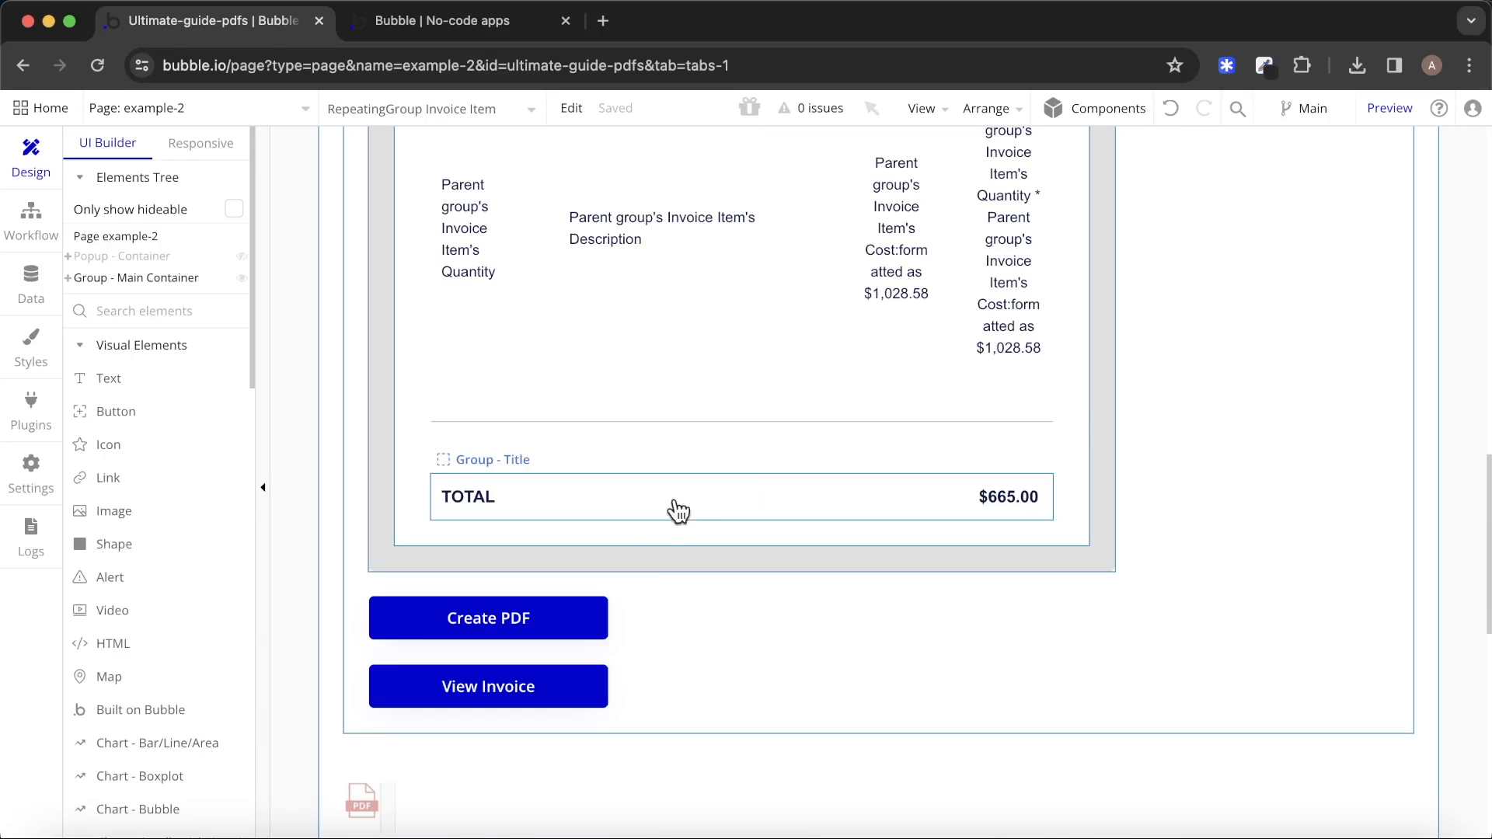
double_click(575, 620)
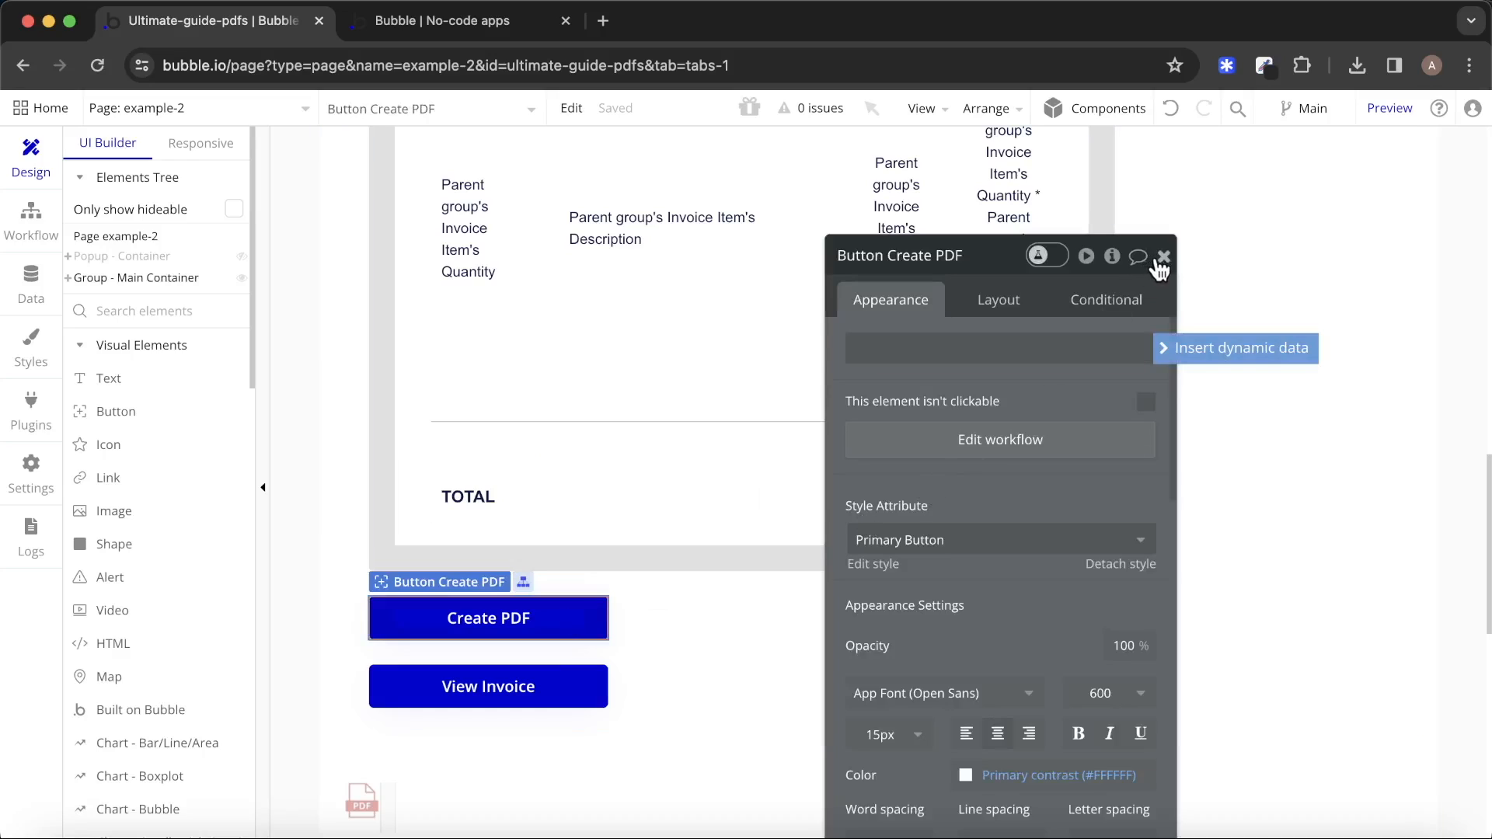
left_click(1057, 423)
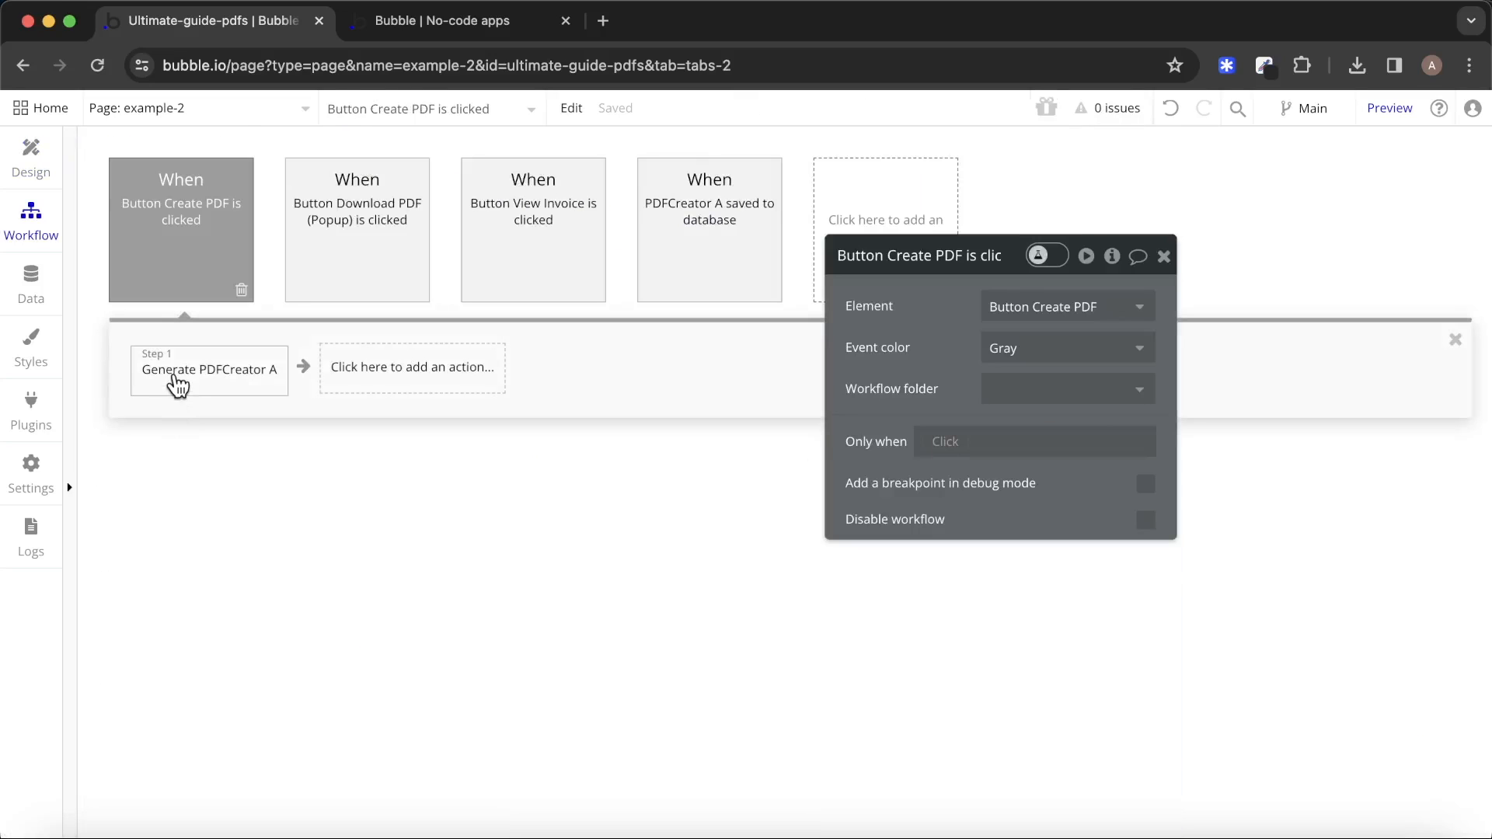
left_click(174, 376)
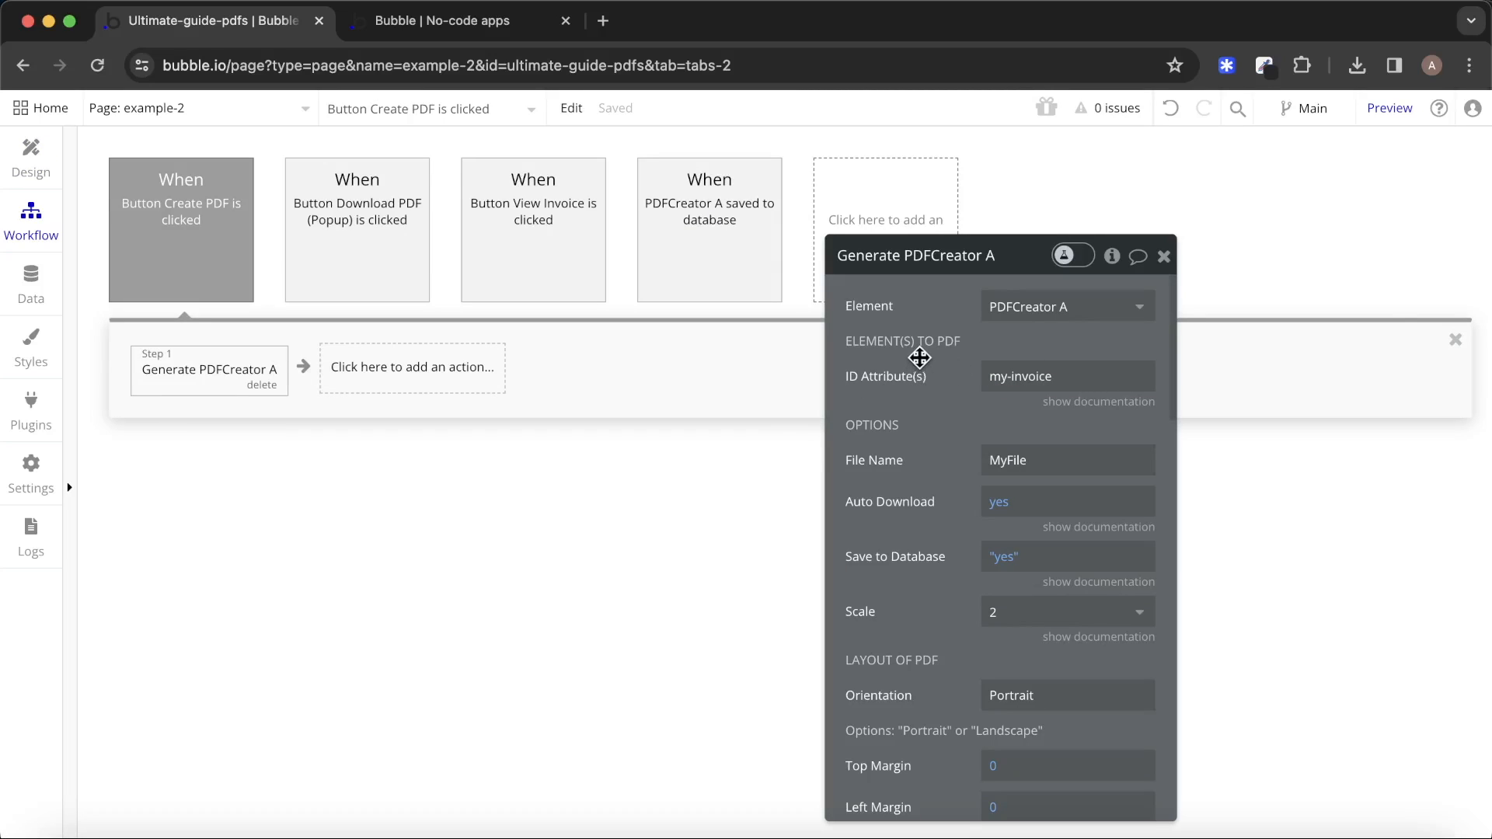
Select the Group - Invoice element on the page and check its ID Attribute.
left_click(28, 155)
left_click(426, 432)
scroll(976, 506, "down", 7)
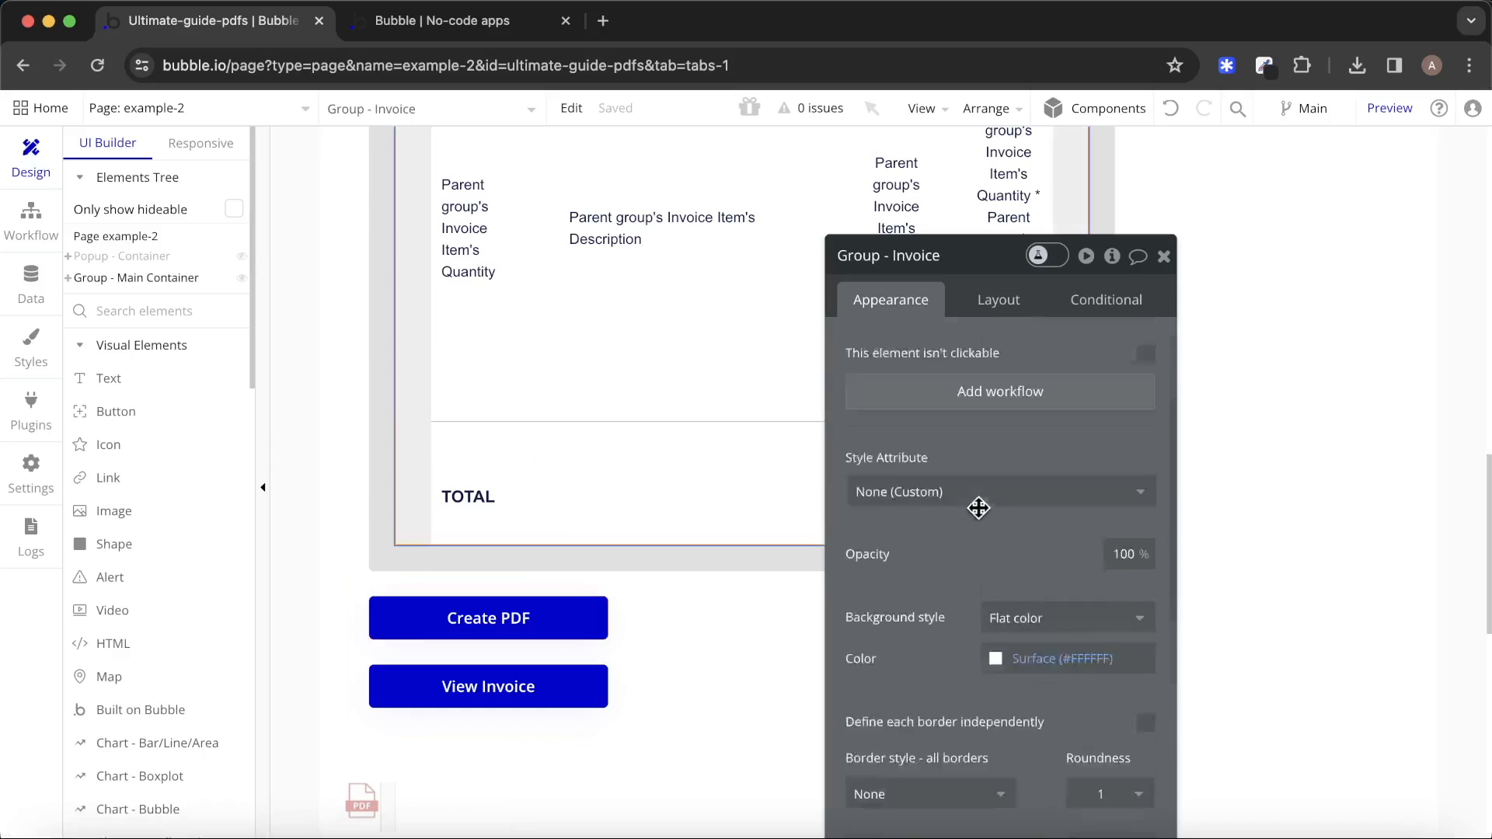
left_click_drag(925, 523, 887, 396)
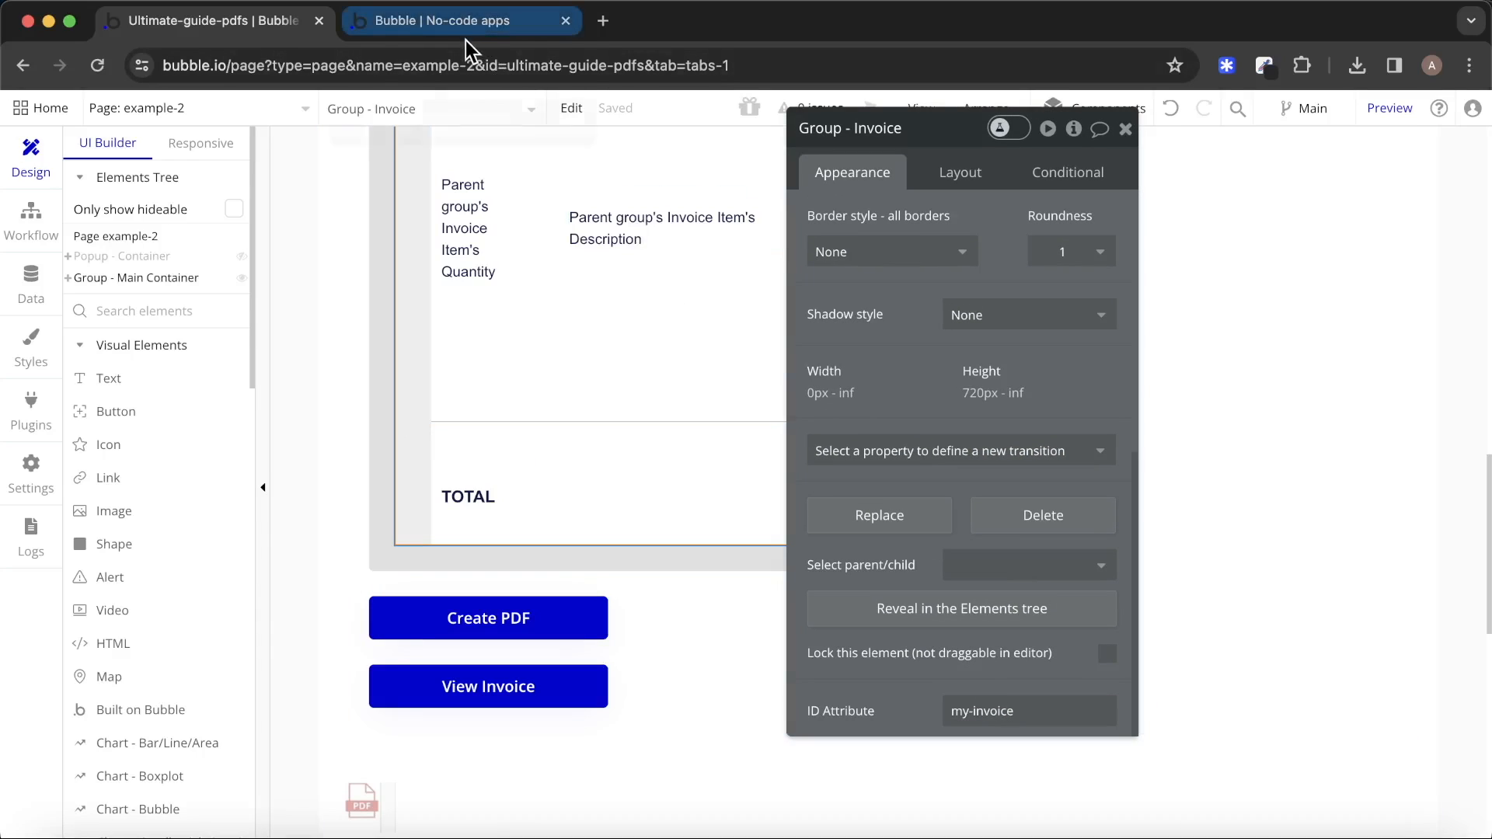
Set Pagebreak to "no" in the Create PDF workflow's Generate PDFCreator A action.
left_click(31, 221)
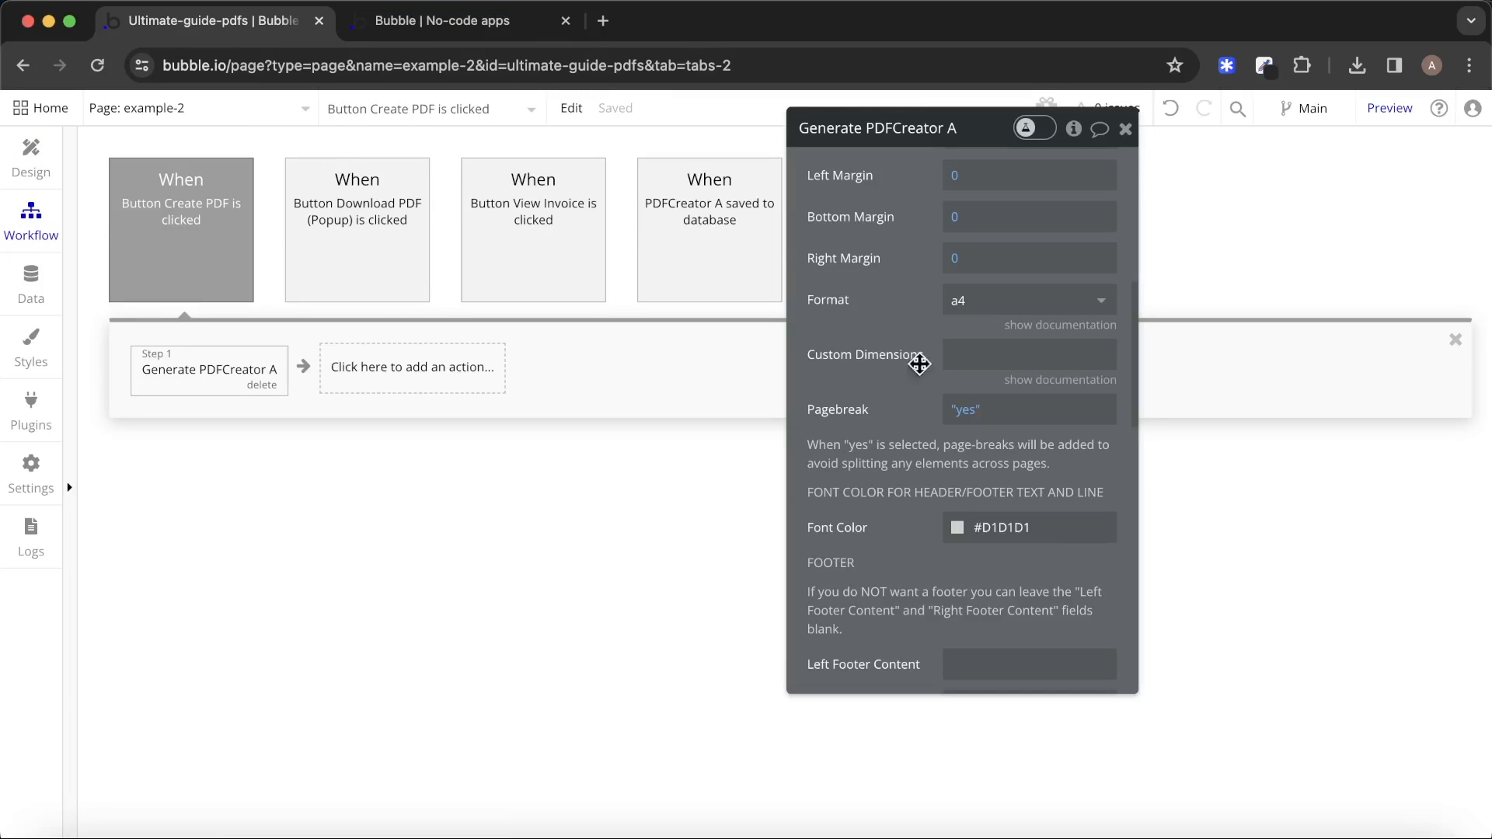
left_click(964, 416)
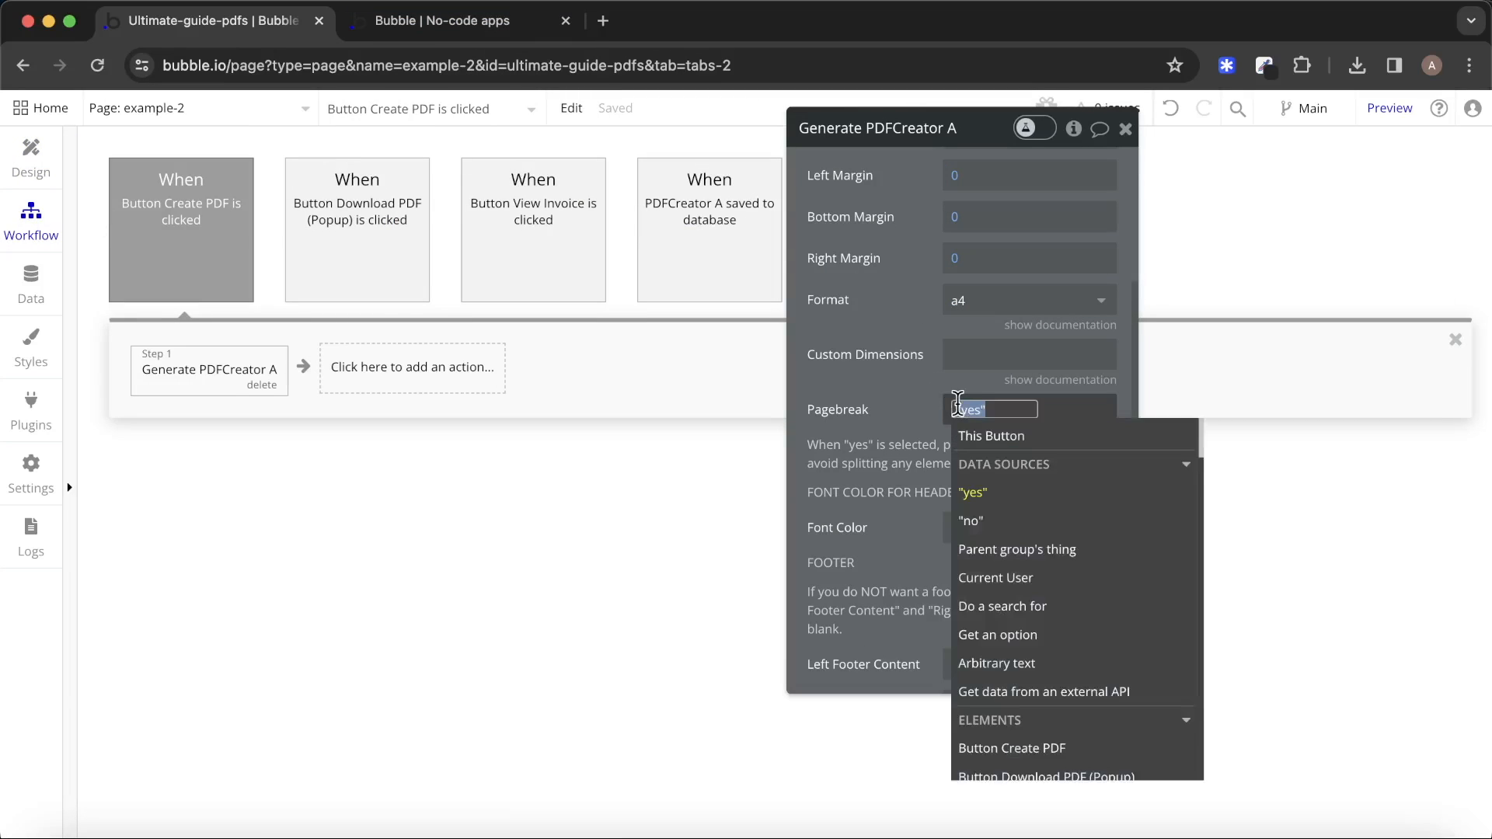
left_click(1010, 520)
Reload the example-2 preview page, create the invoice PDF without page breaks, and open the downloaded file.
left_click(533, 30)
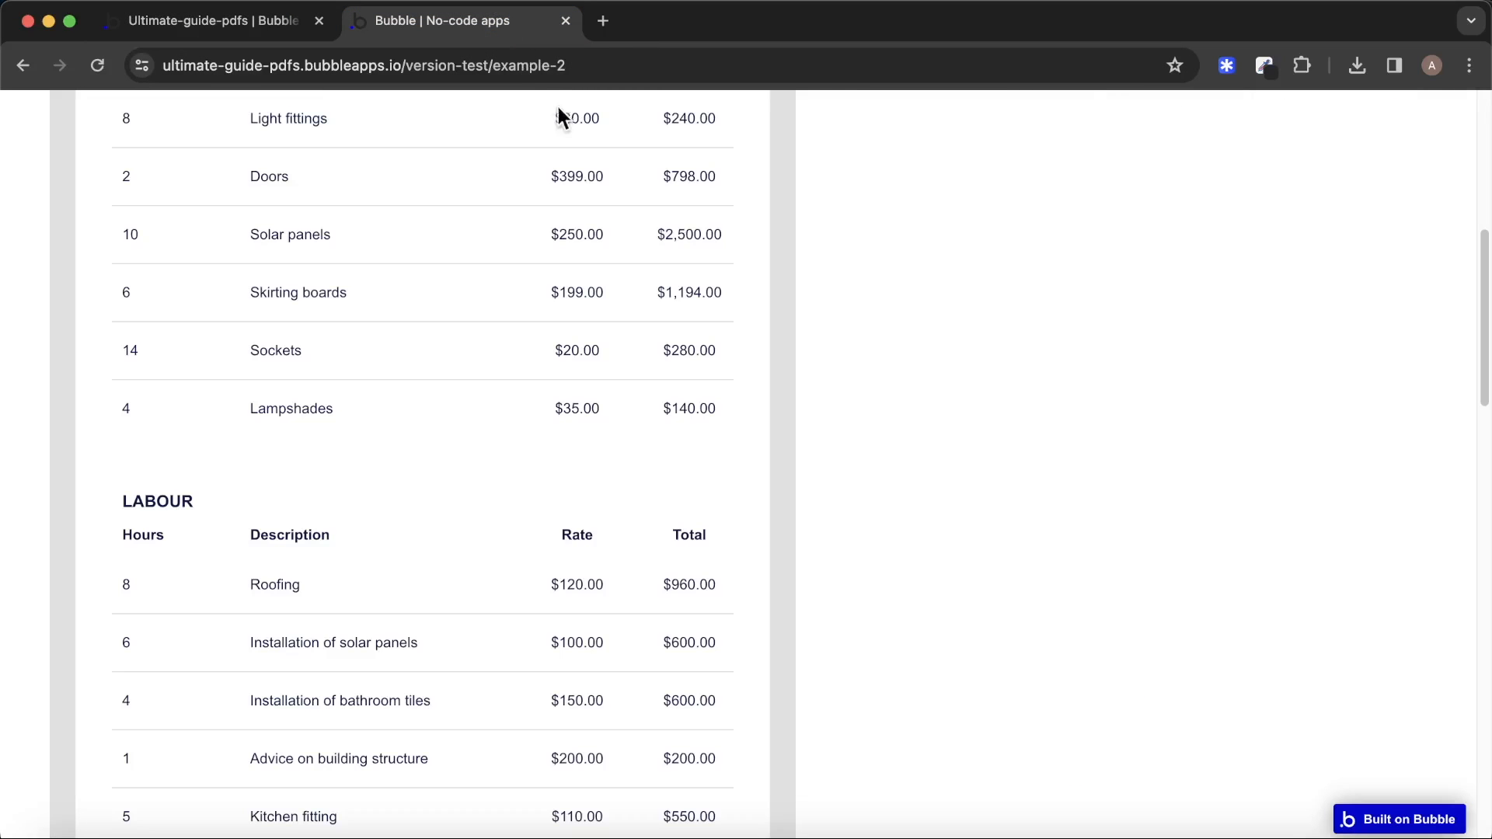
key("super+r")
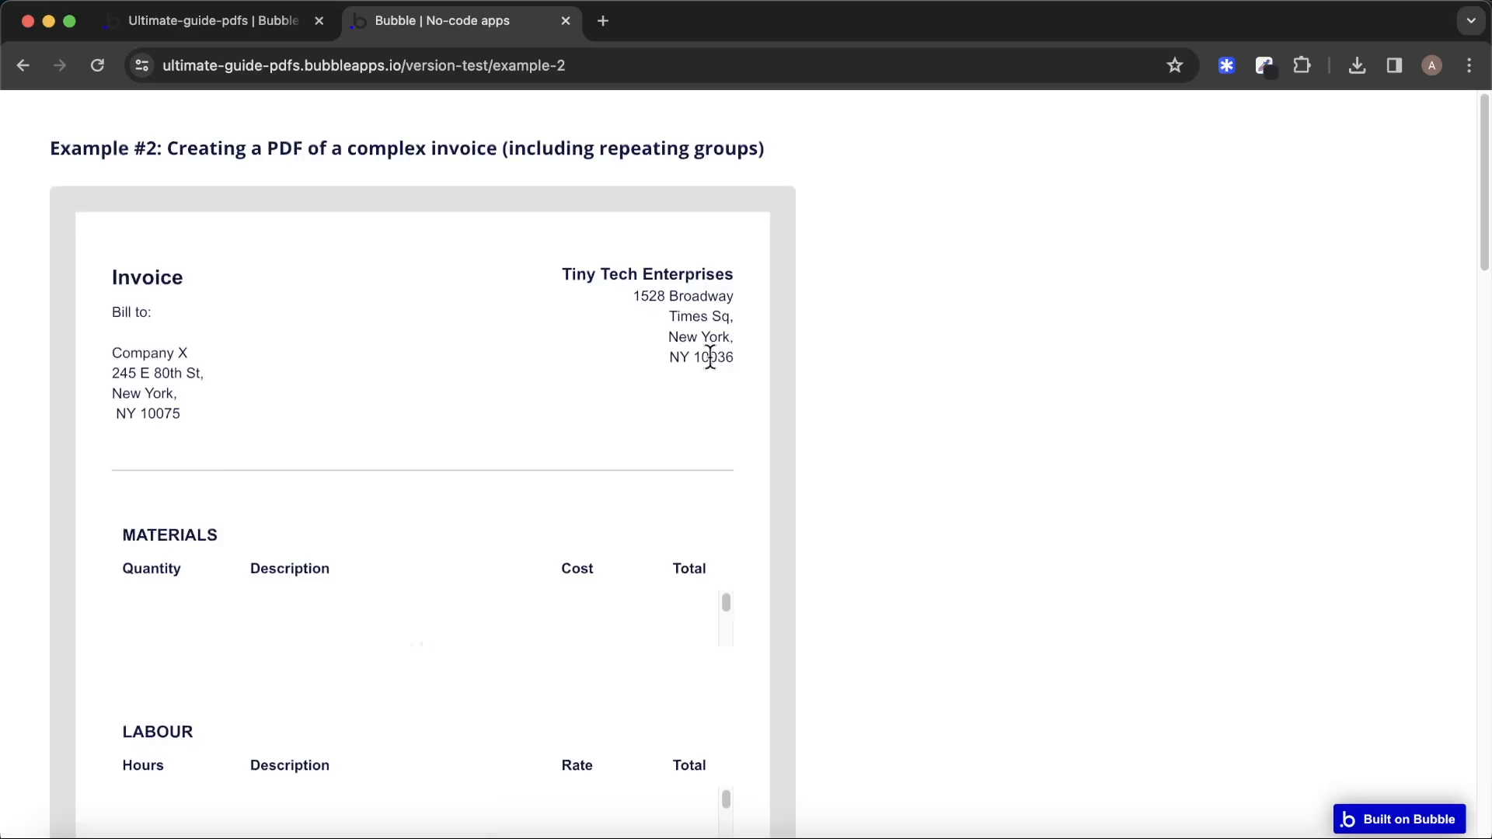
scroll(713, 373, "down", 15)
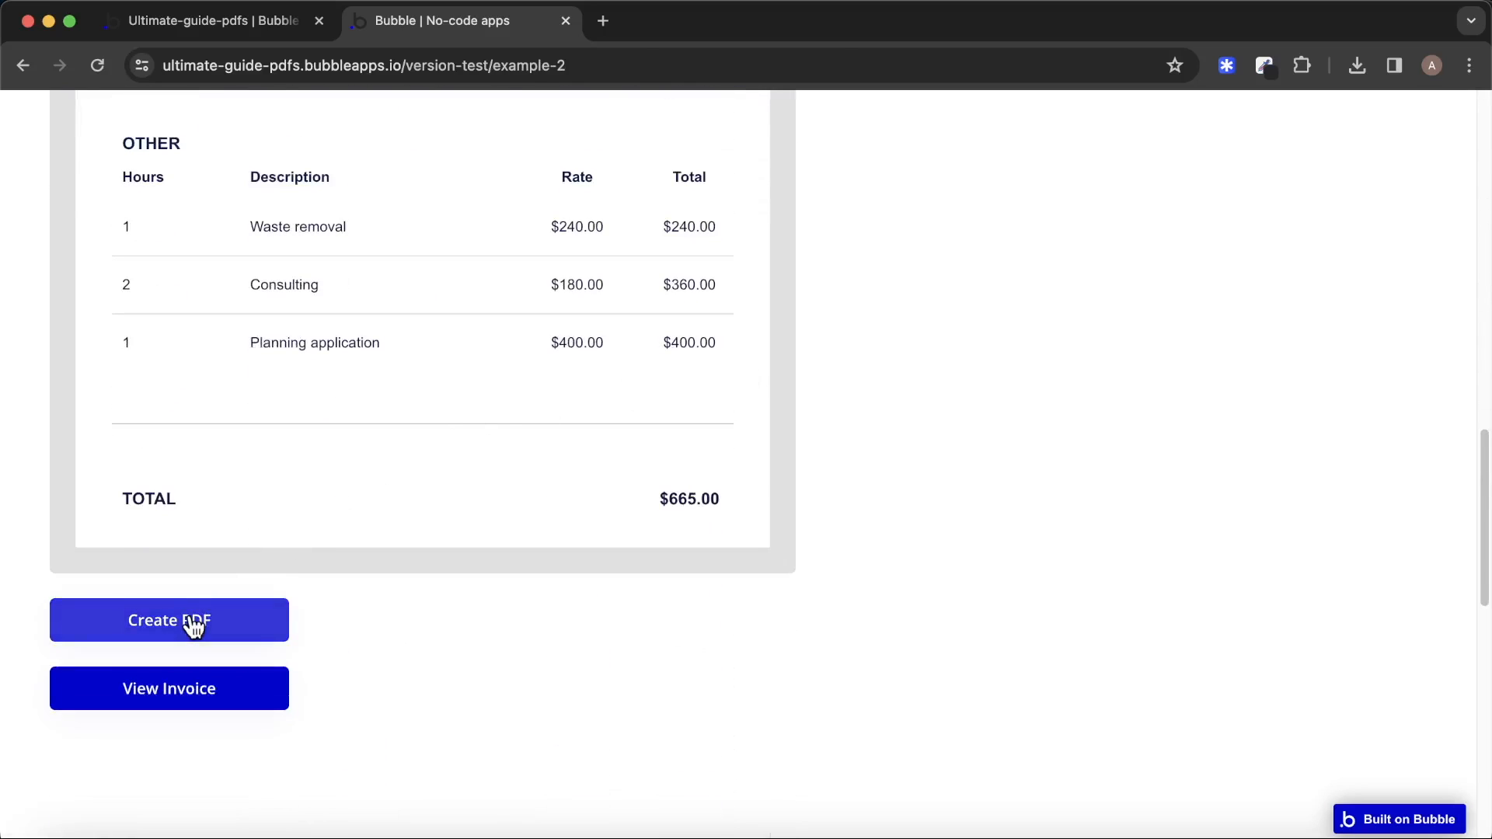
left_click(194, 625)
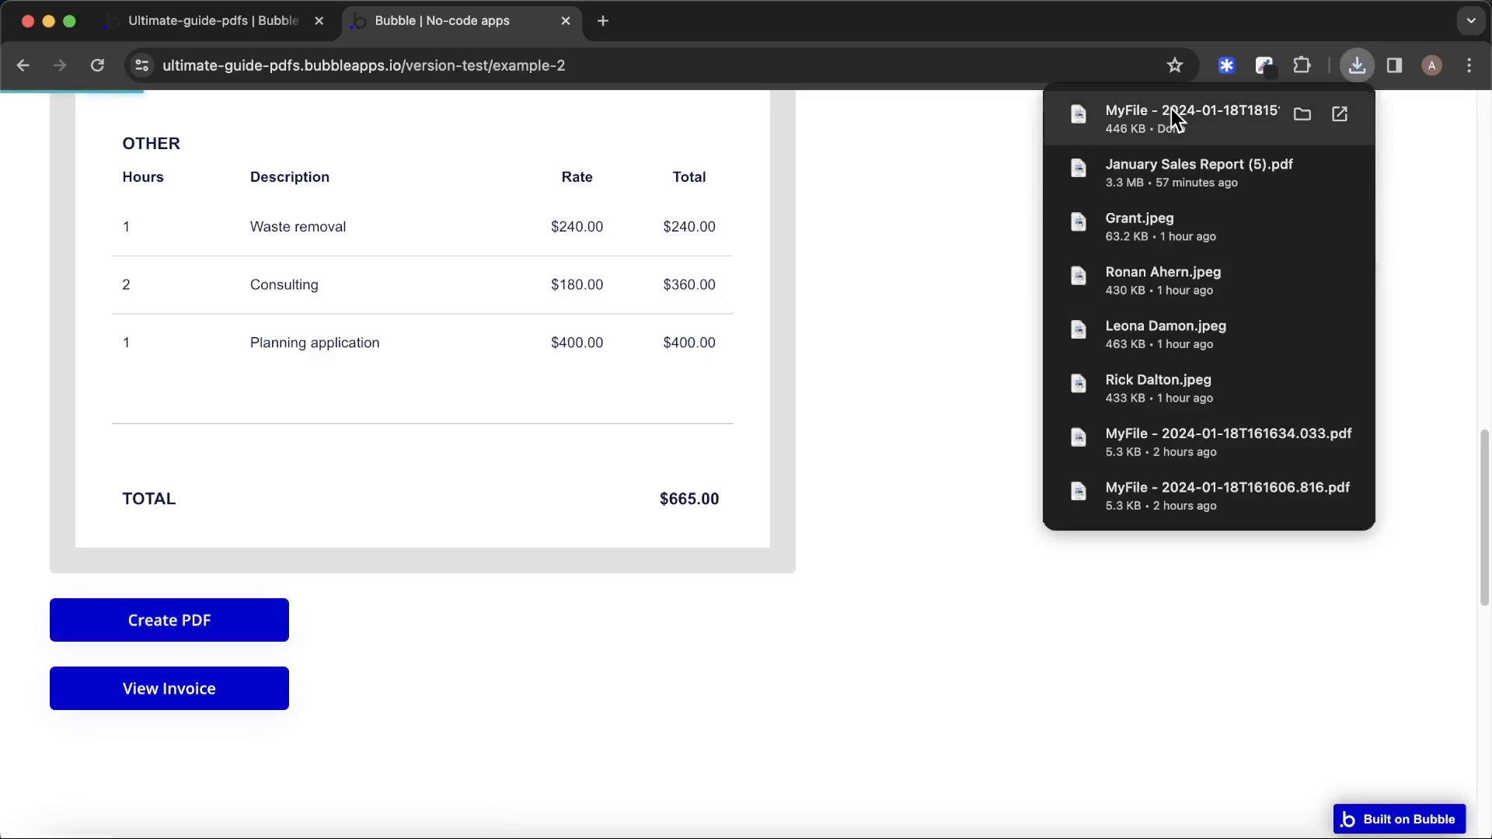
left_click(1173, 115)
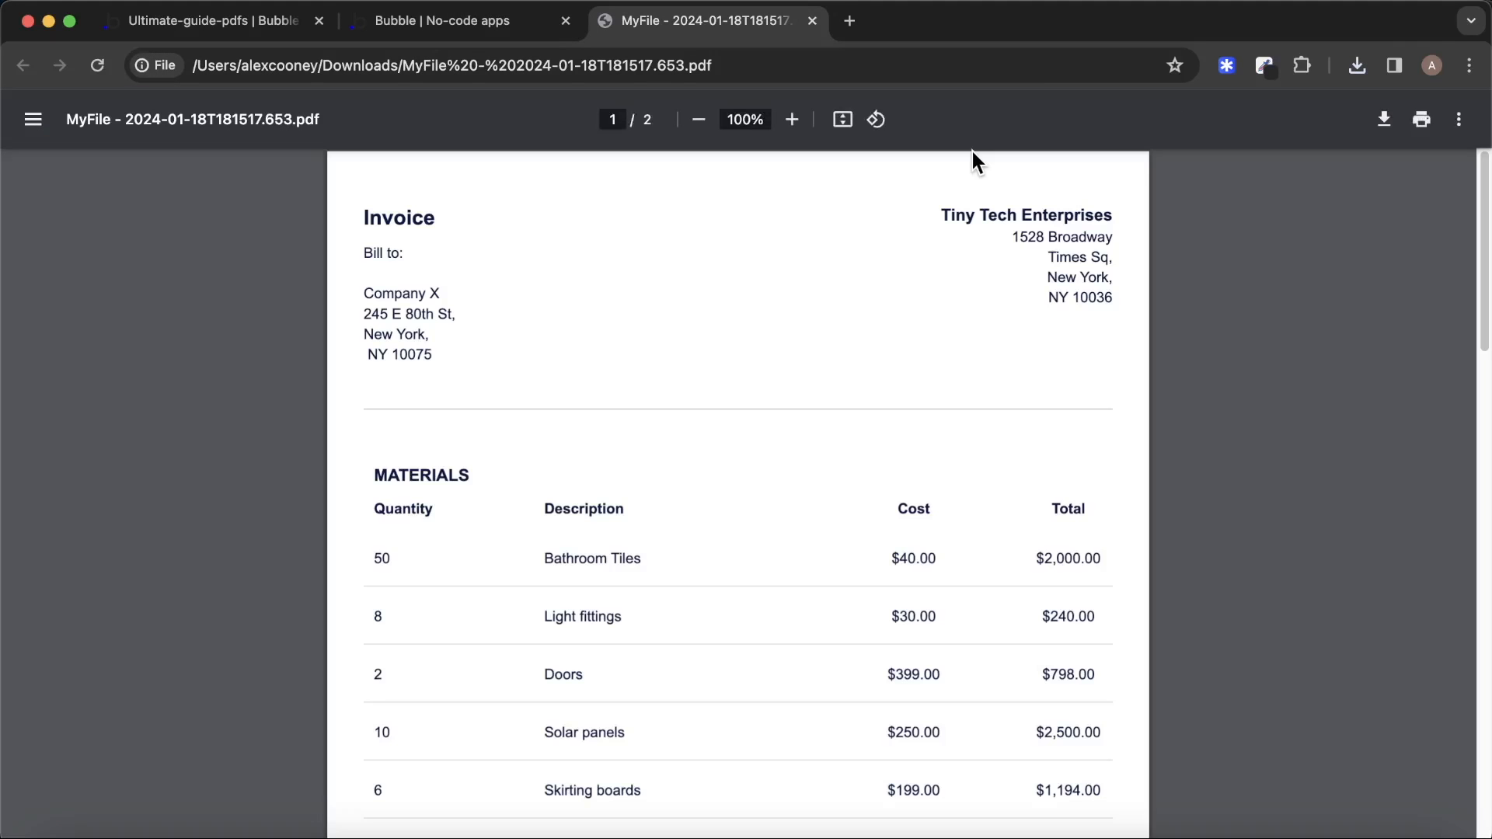
Examine how the Labour rows are divided between the two pages of the generated invoice PDF.
scroll(948, 316, "down", 10)
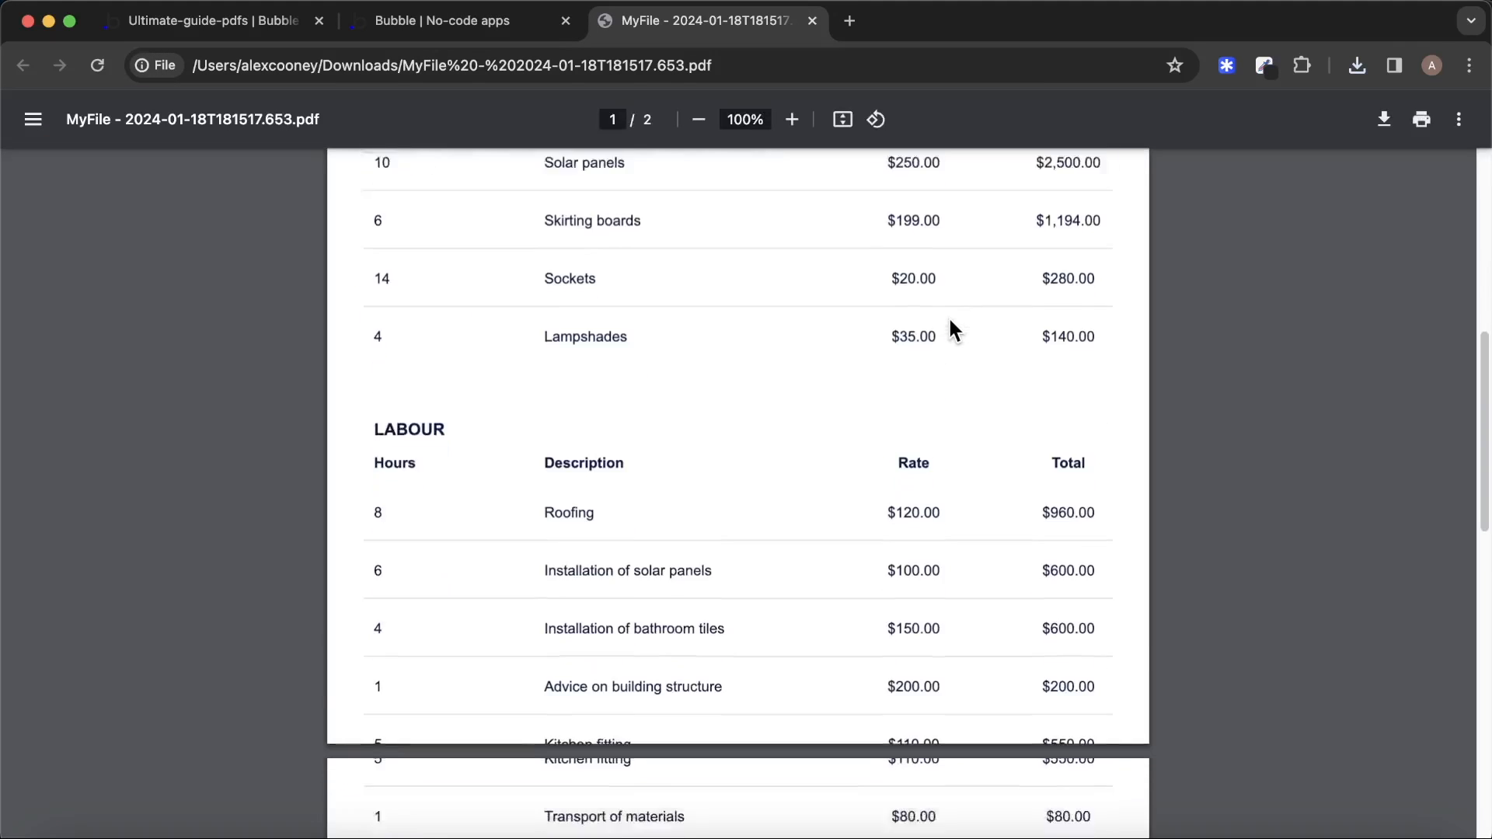
scroll(953, 323, "down", 3)
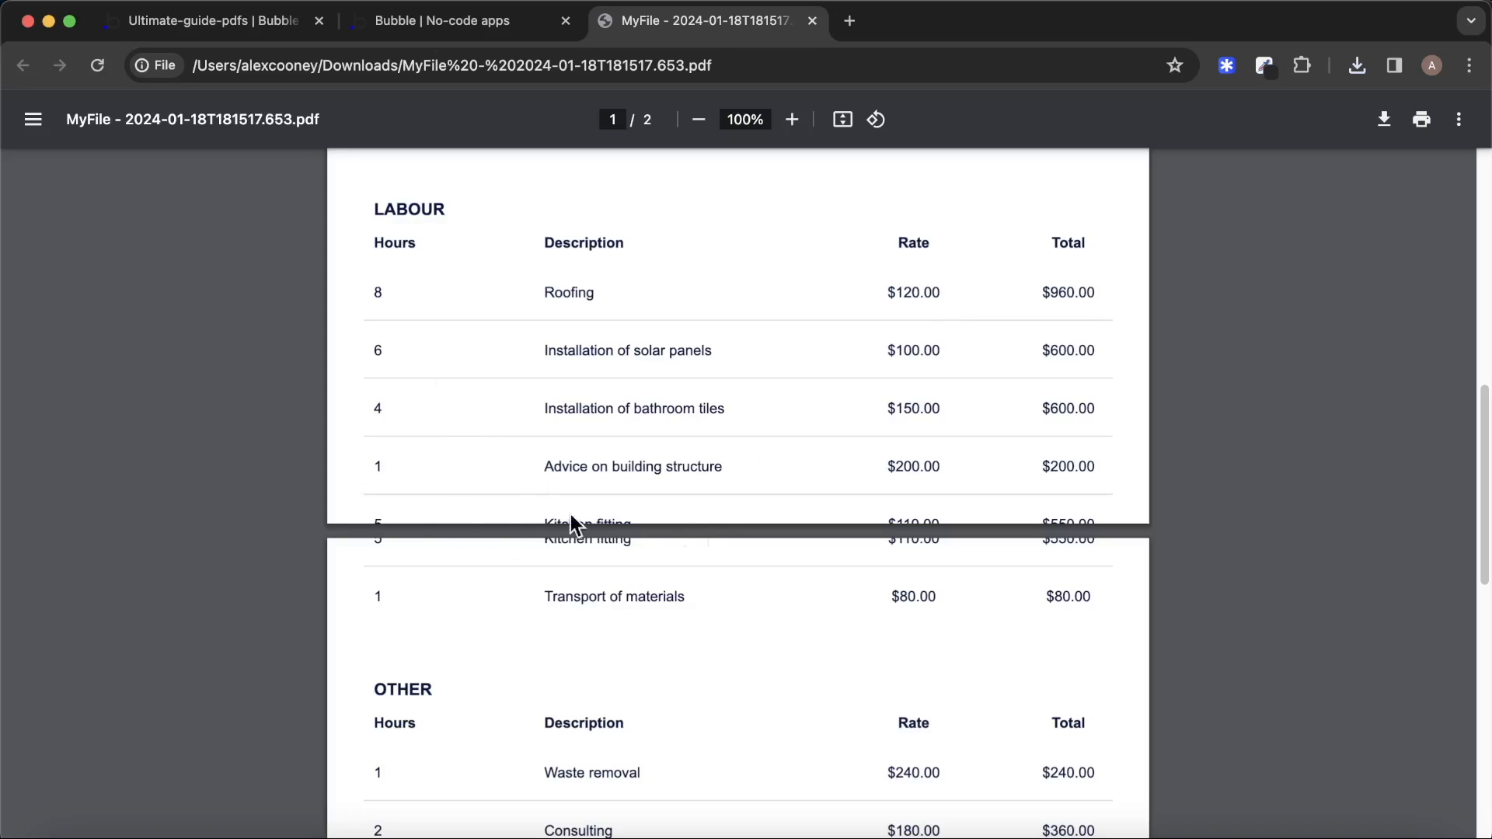
scroll(536, 575, "down", 1)
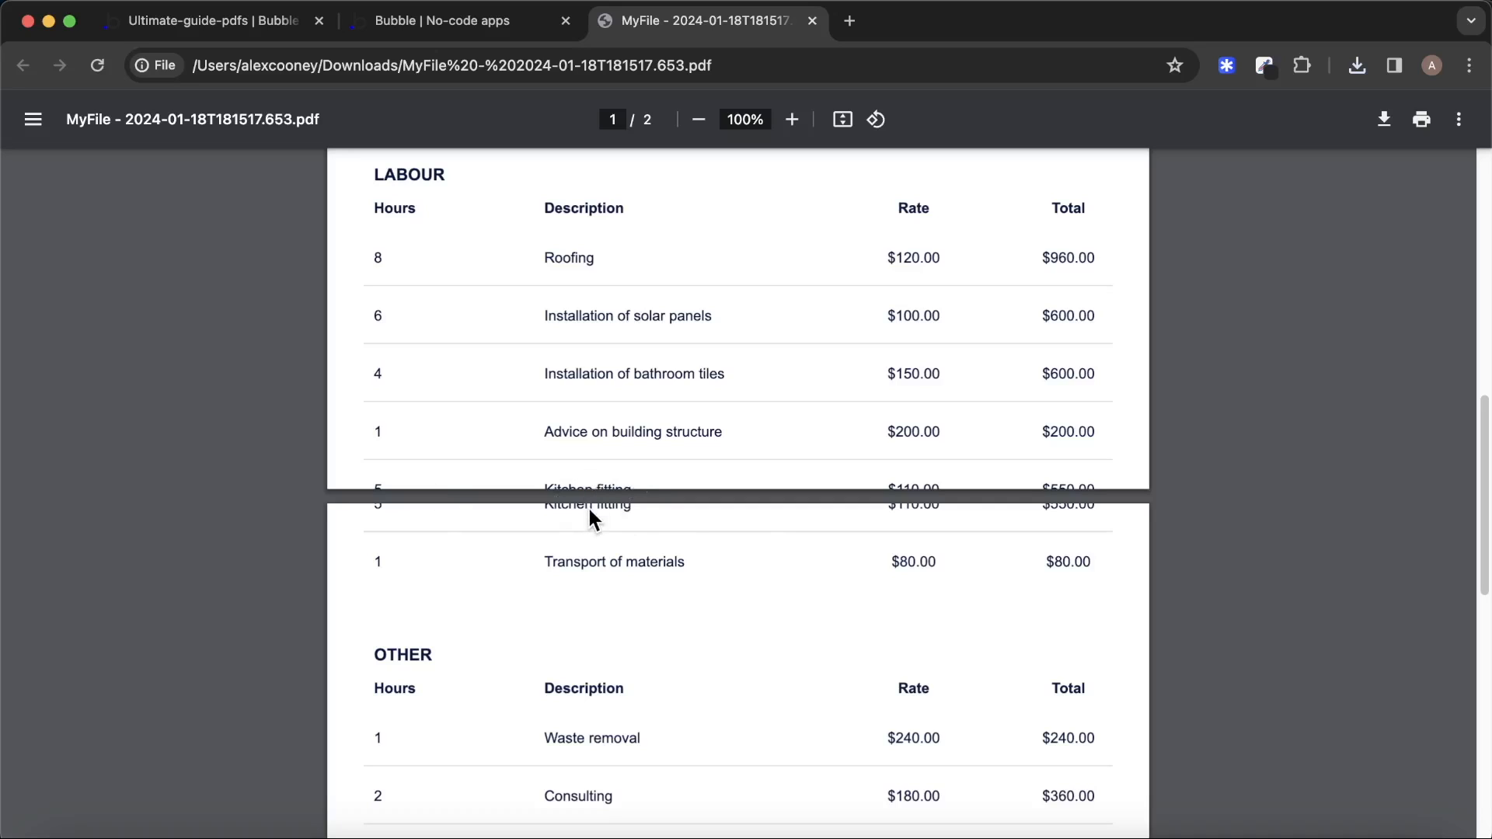
Return to the editor and set the Generate PDFCreator A action's Pagebreak option to "yes".
left_click(195, 17)
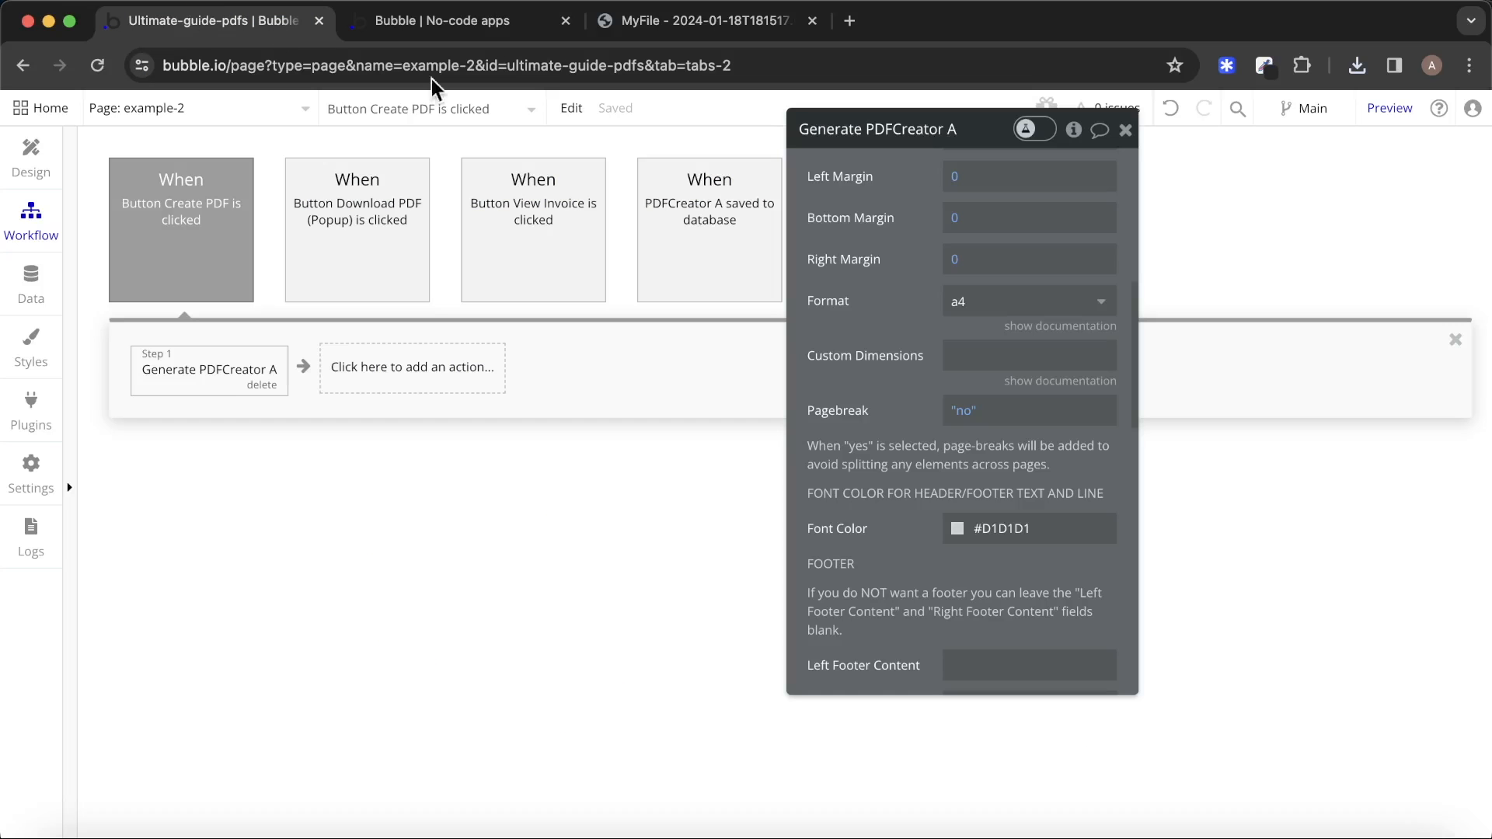
left_click(972, 411)
left_click(1017, 497)
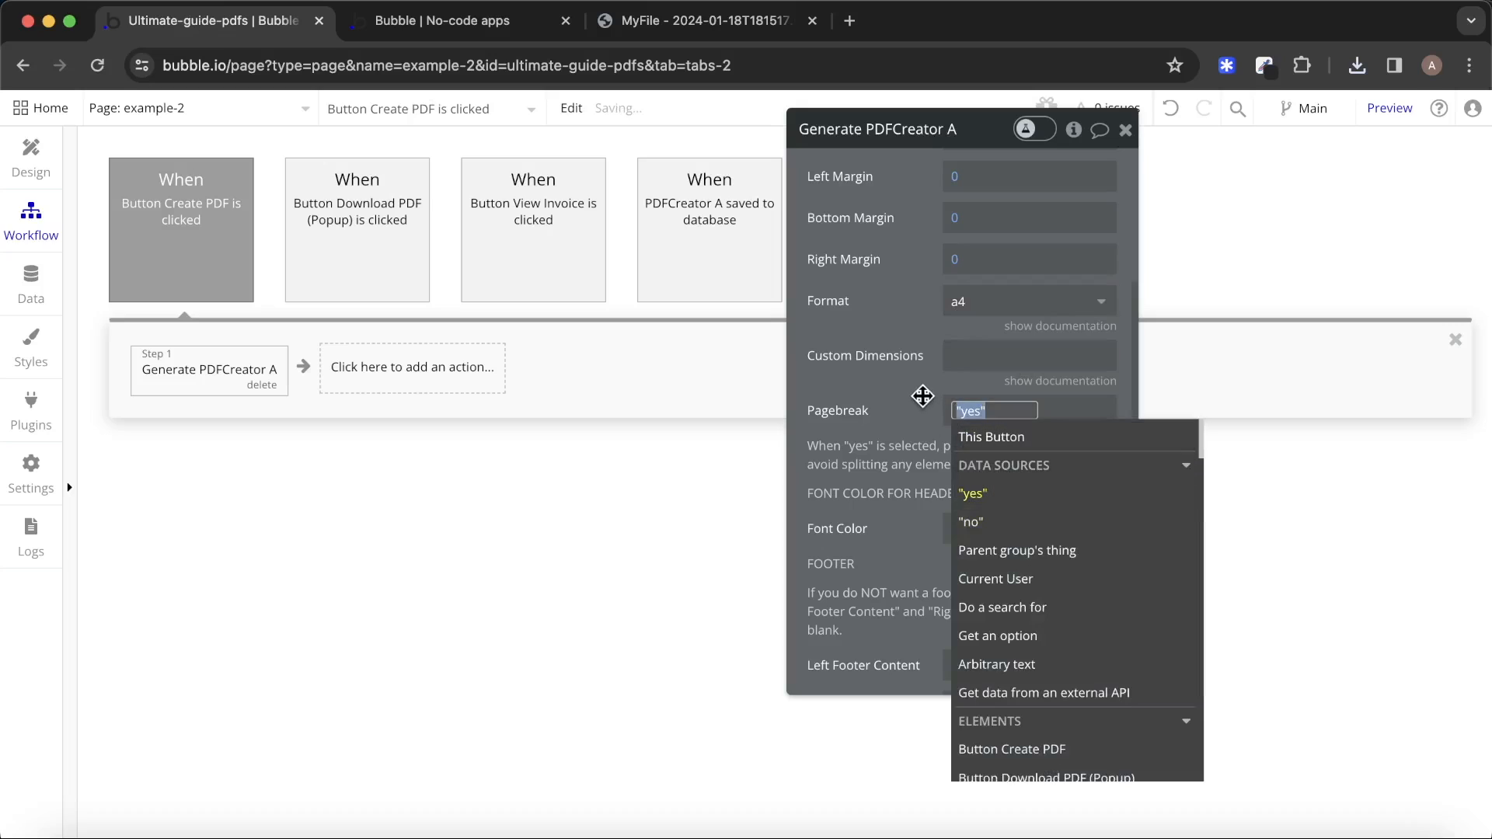
Create the invoice PDF again from the example-2 preview page with page breaks enabled, and open the new download.
left_click(521, 23)
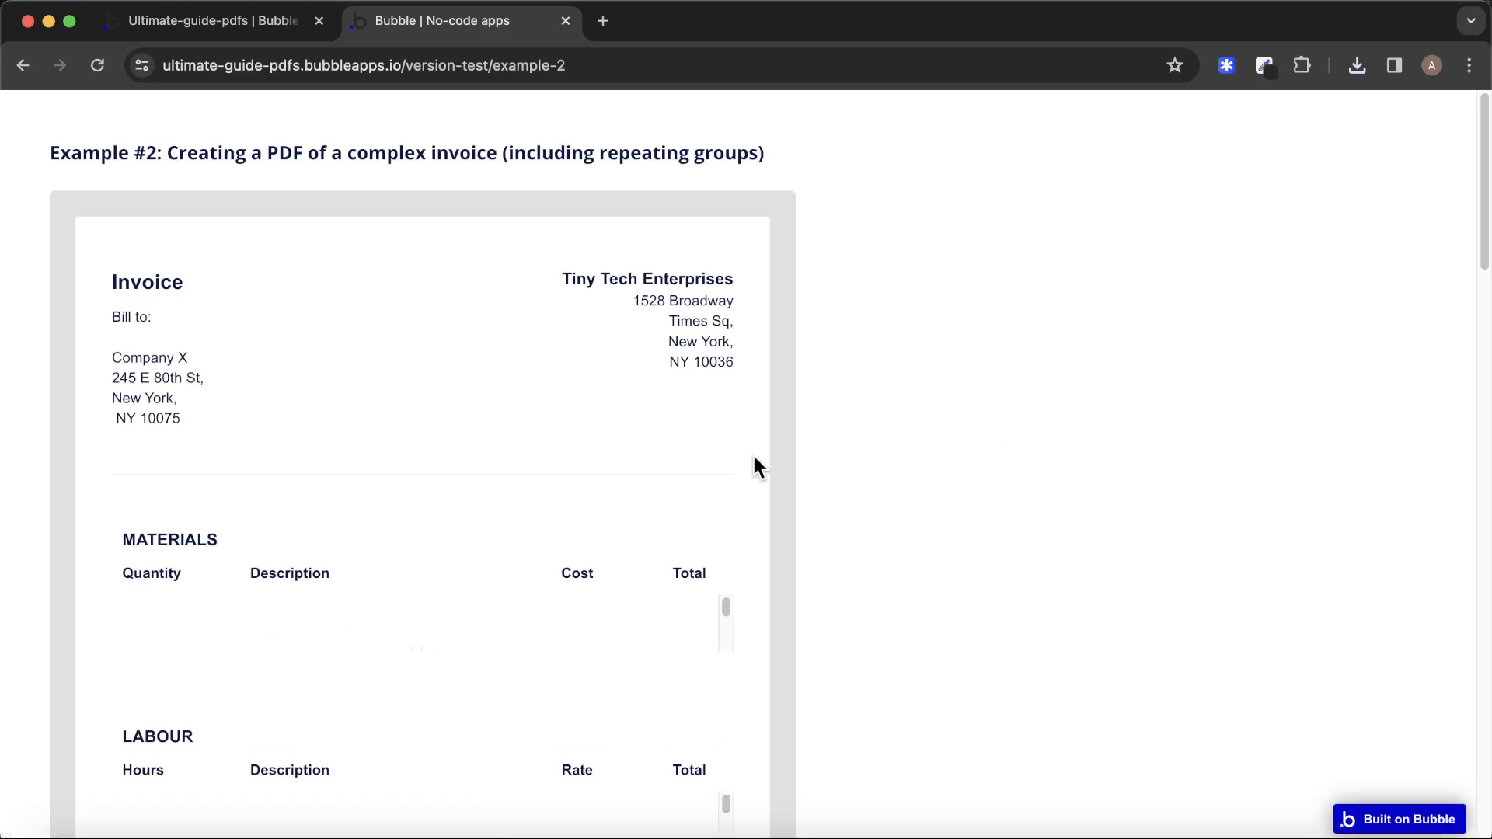
scroll(754, 458, "down", 10)
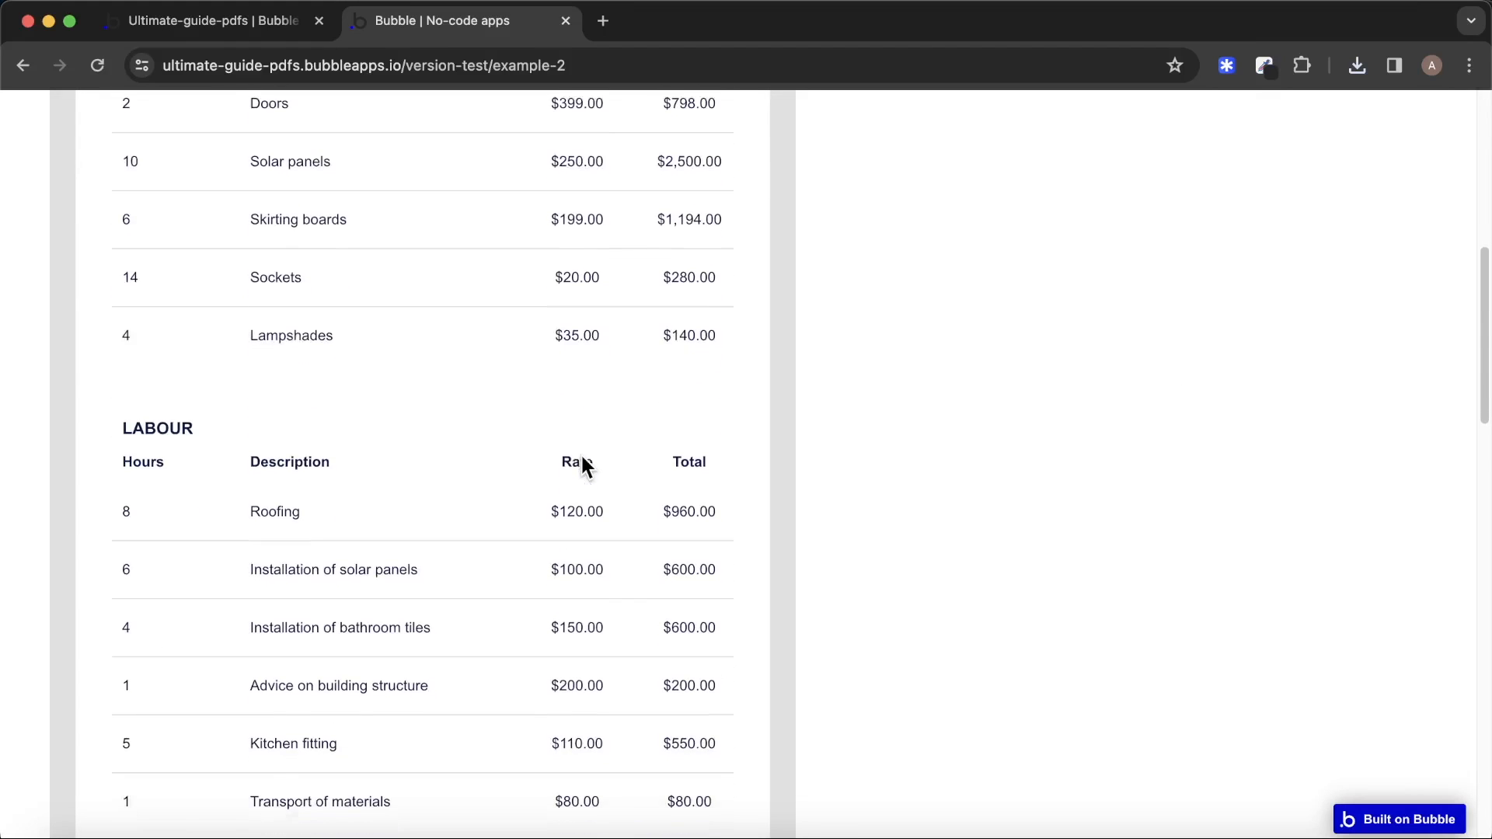
scroll(584, 466, "down", 9)
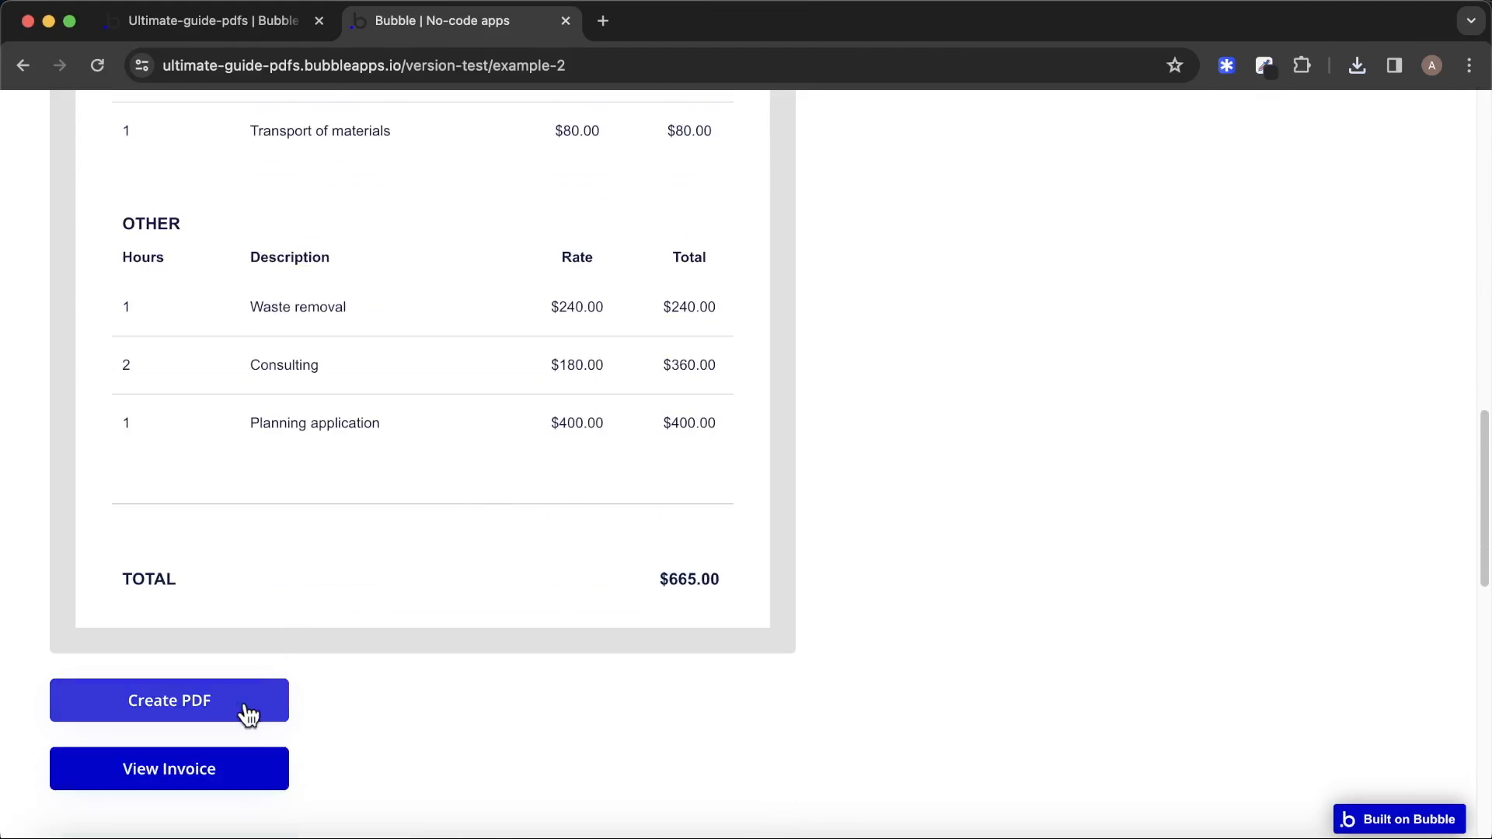
left_click(249, 715)
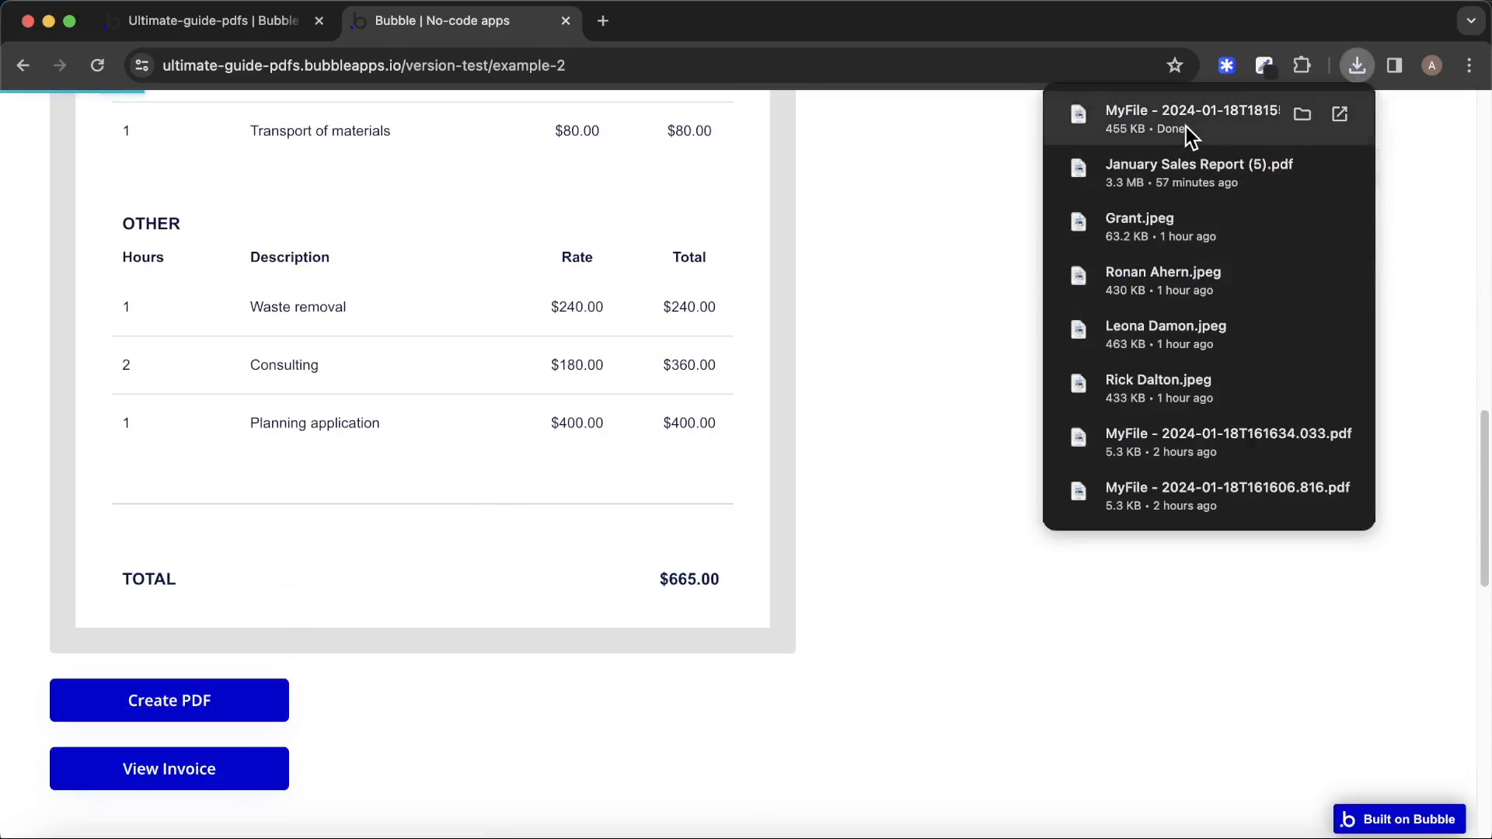
left_click(1186, 127)
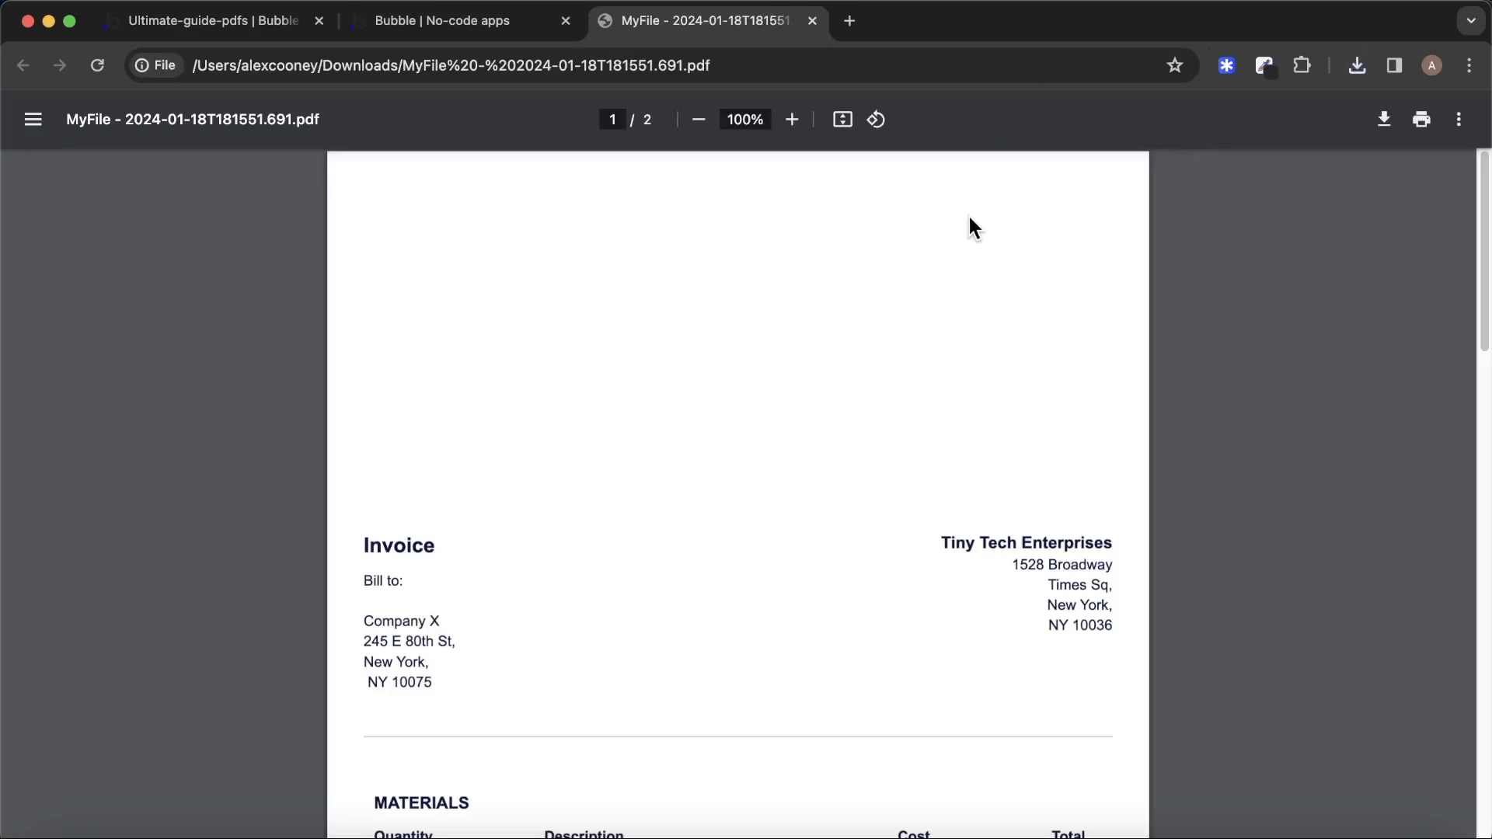
Examine the new invoice PDF's blank space above the header and the page break between the Materials and Labour sections.
scroll(957, 365, "down", 8)
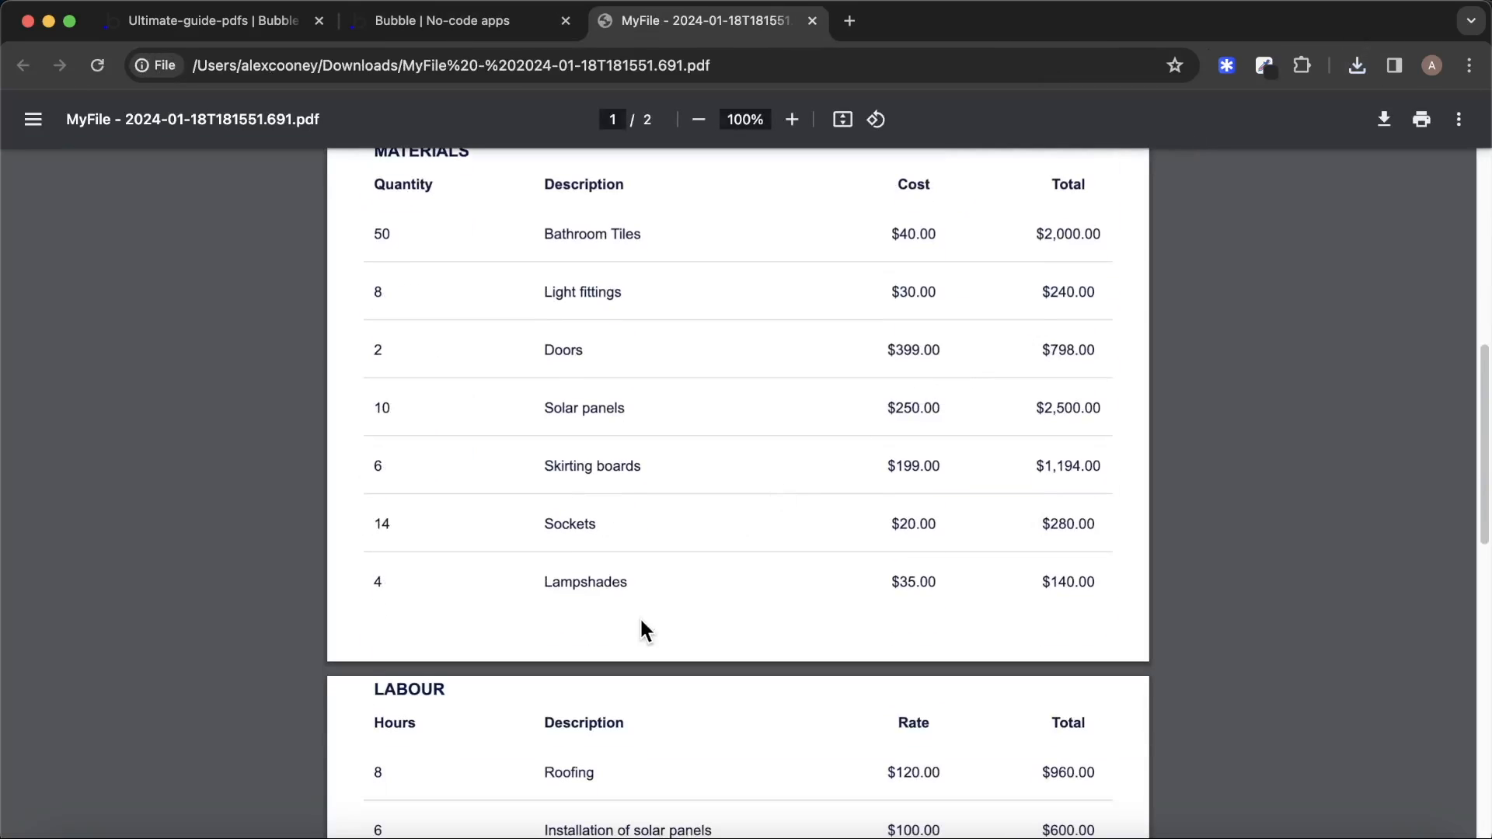
scroll(655, 635, "down", 2)
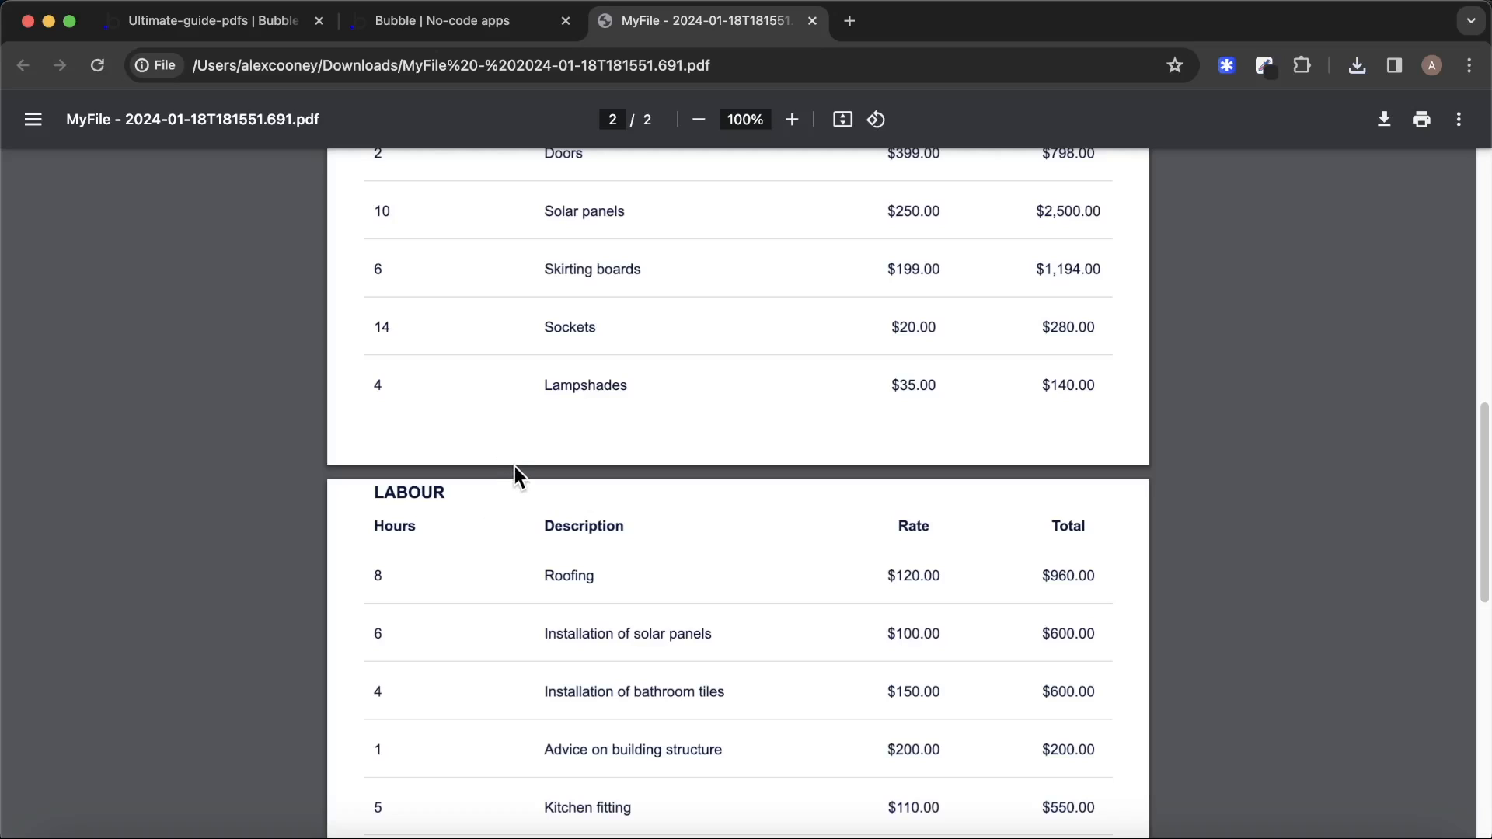
scroll(504, 460, "down", 4)
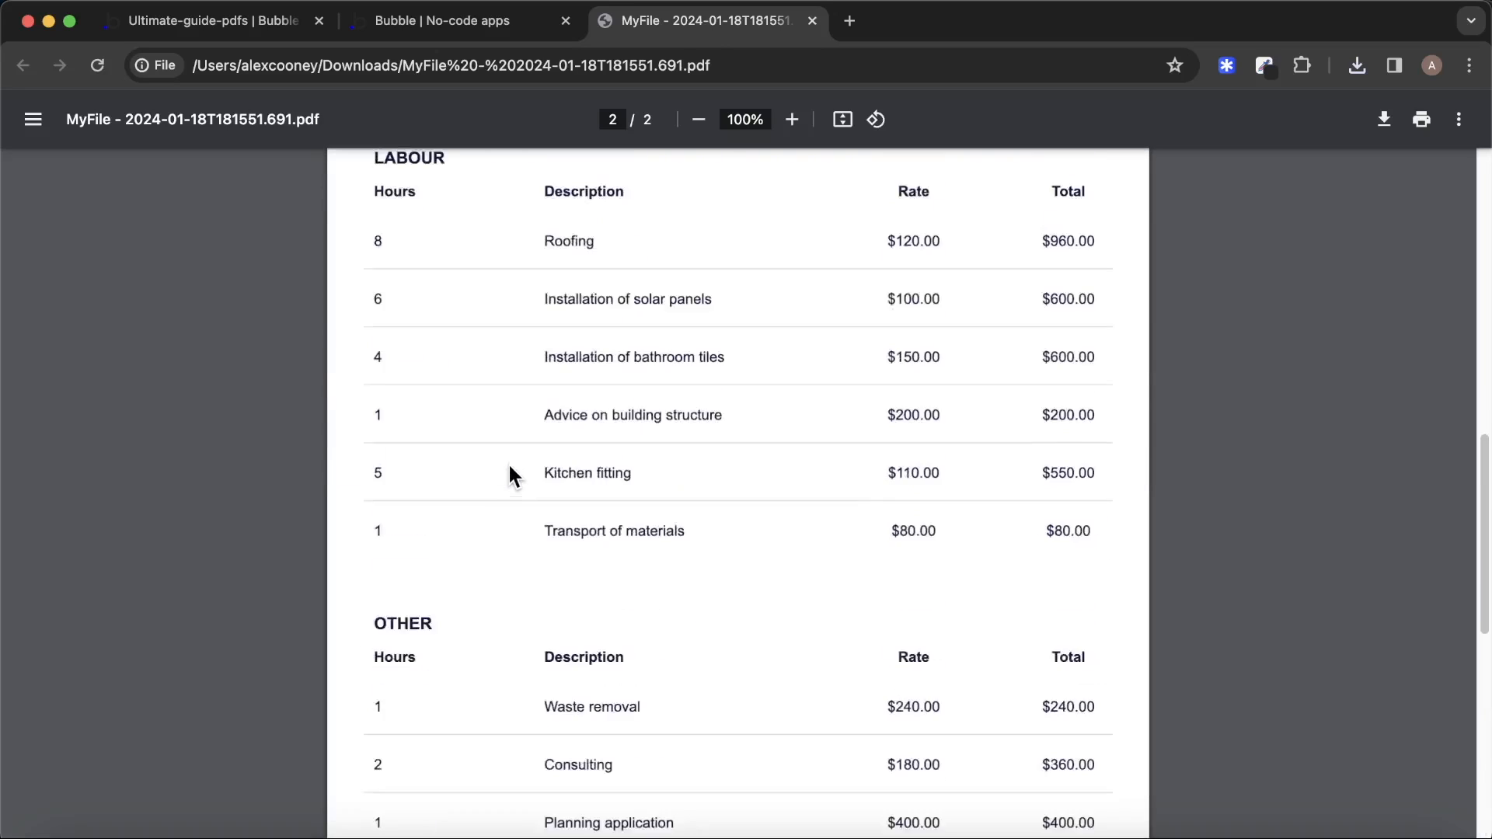
scroll(507, 461, "up", 15)
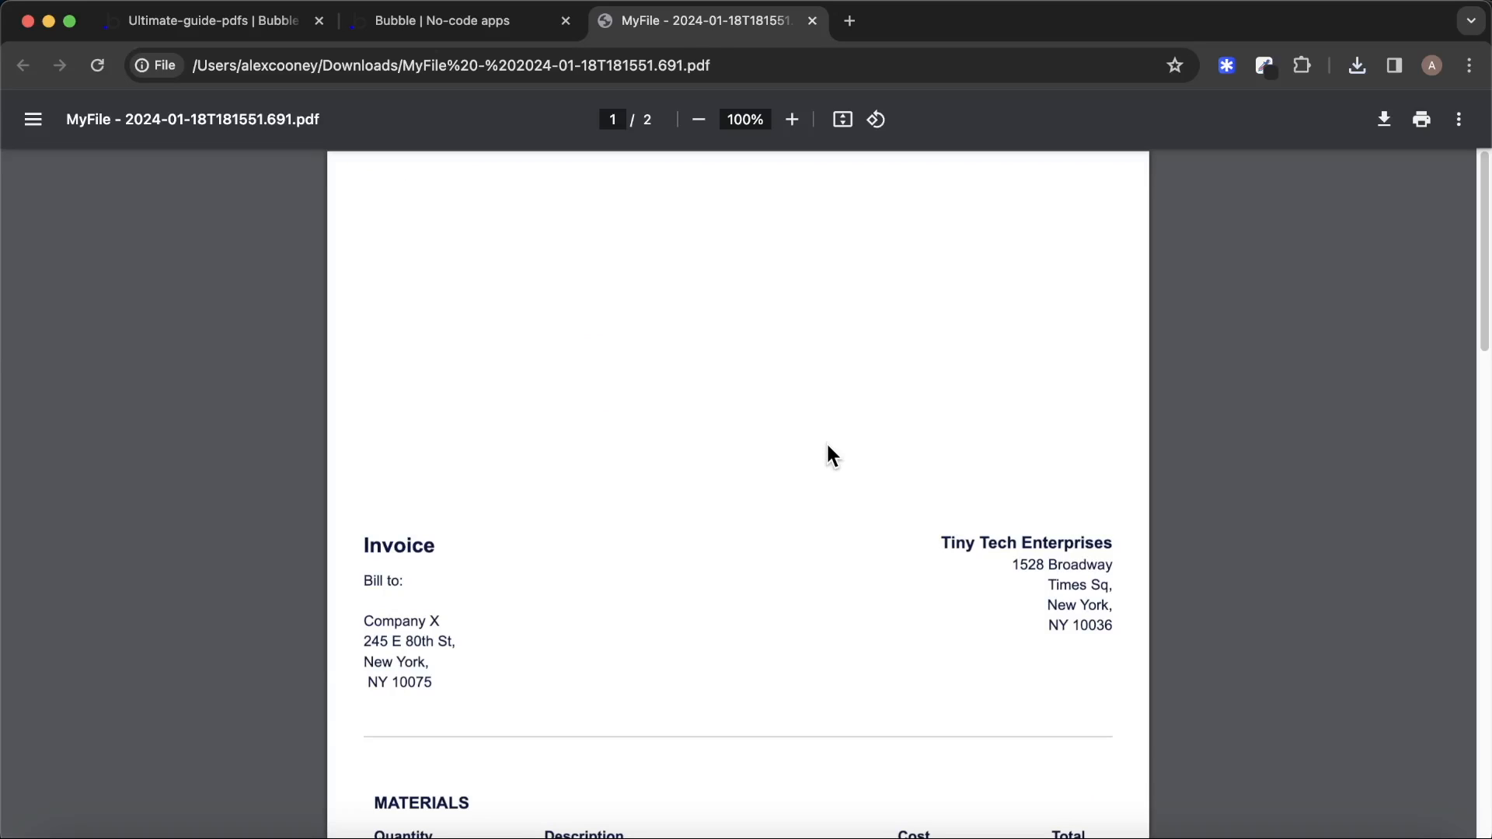
scroll(827, 445, "down", 10)
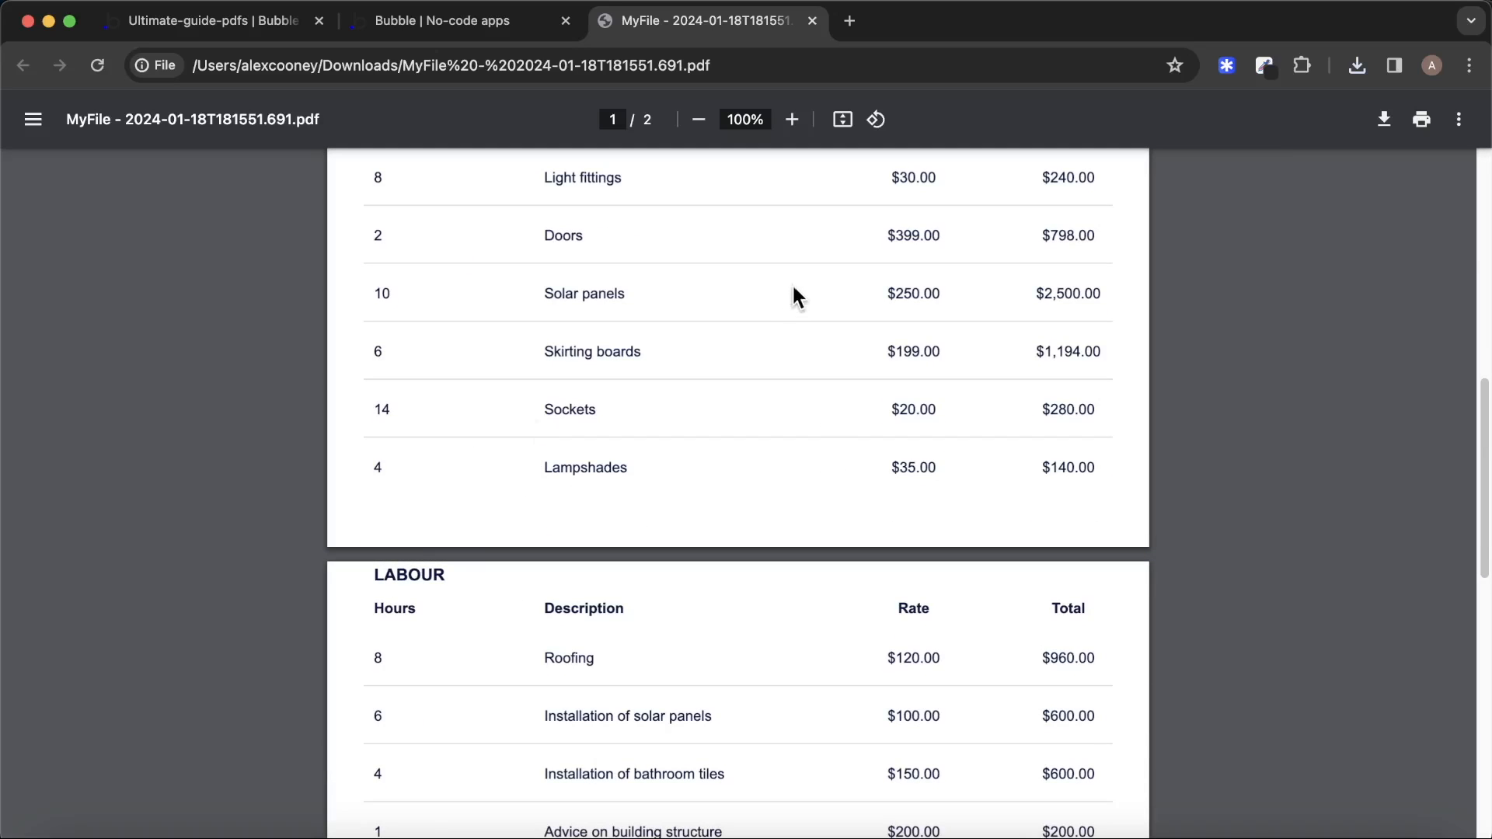
Compare the blank space at the top of the invoice PDF with the Materials-to-Labour page transition.
scroll(816, 571, "up", 2)
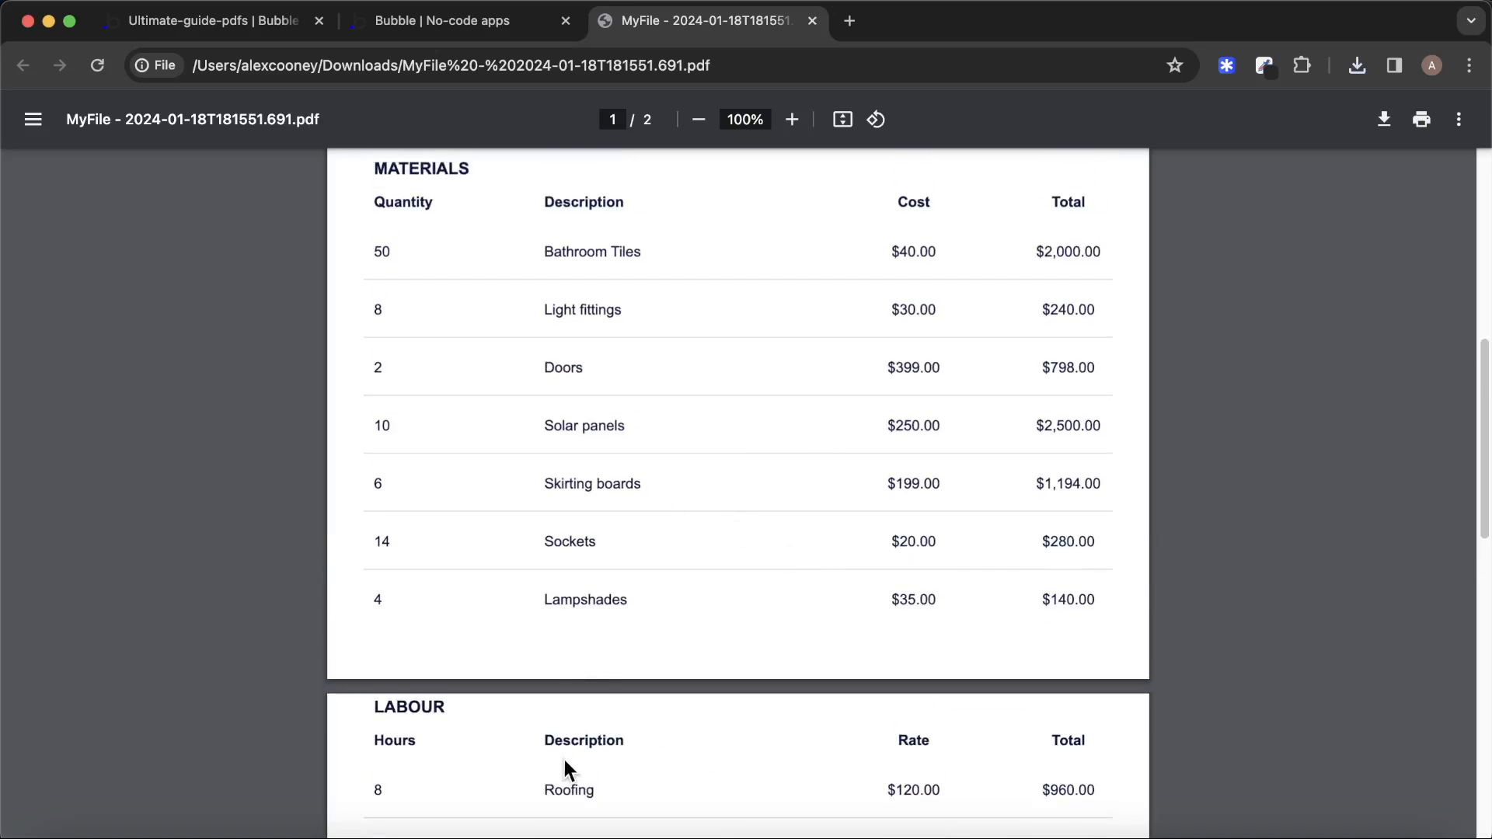
scroll(506, 543, "up", 7)
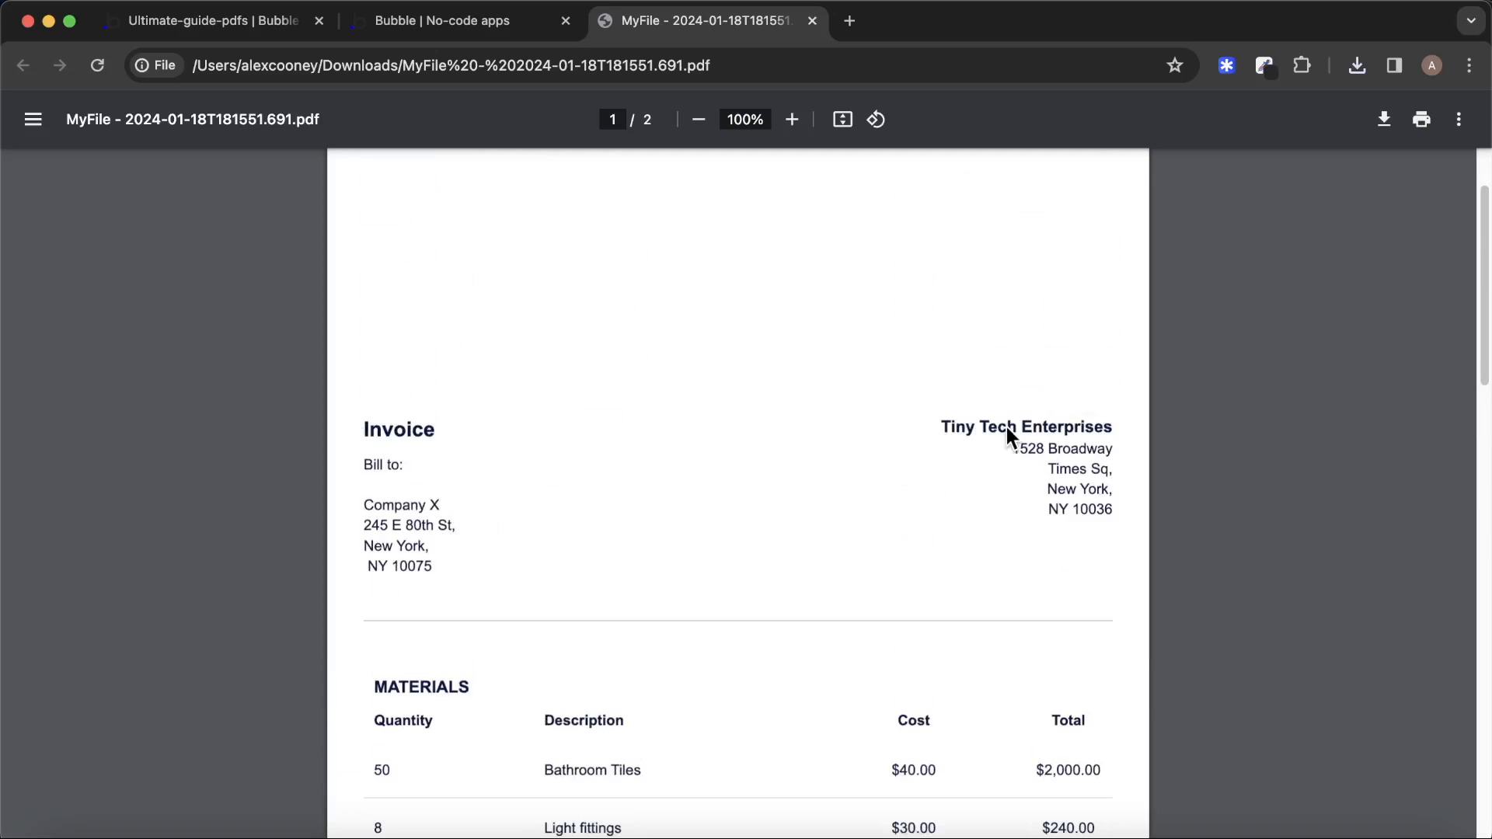
scroll(1005, 427, "down", 10)
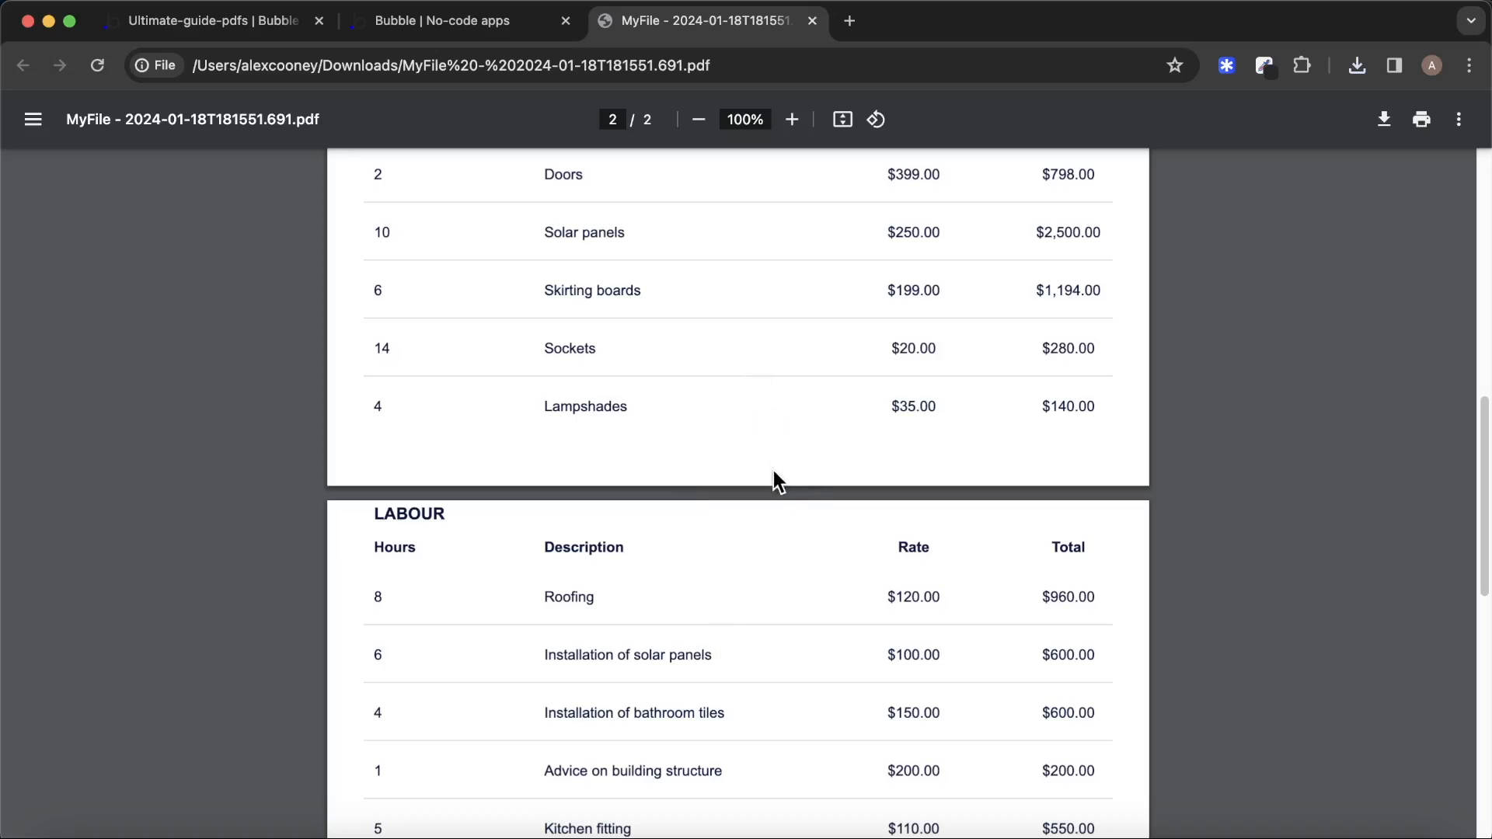
scroll(743, 424, "up", 10)
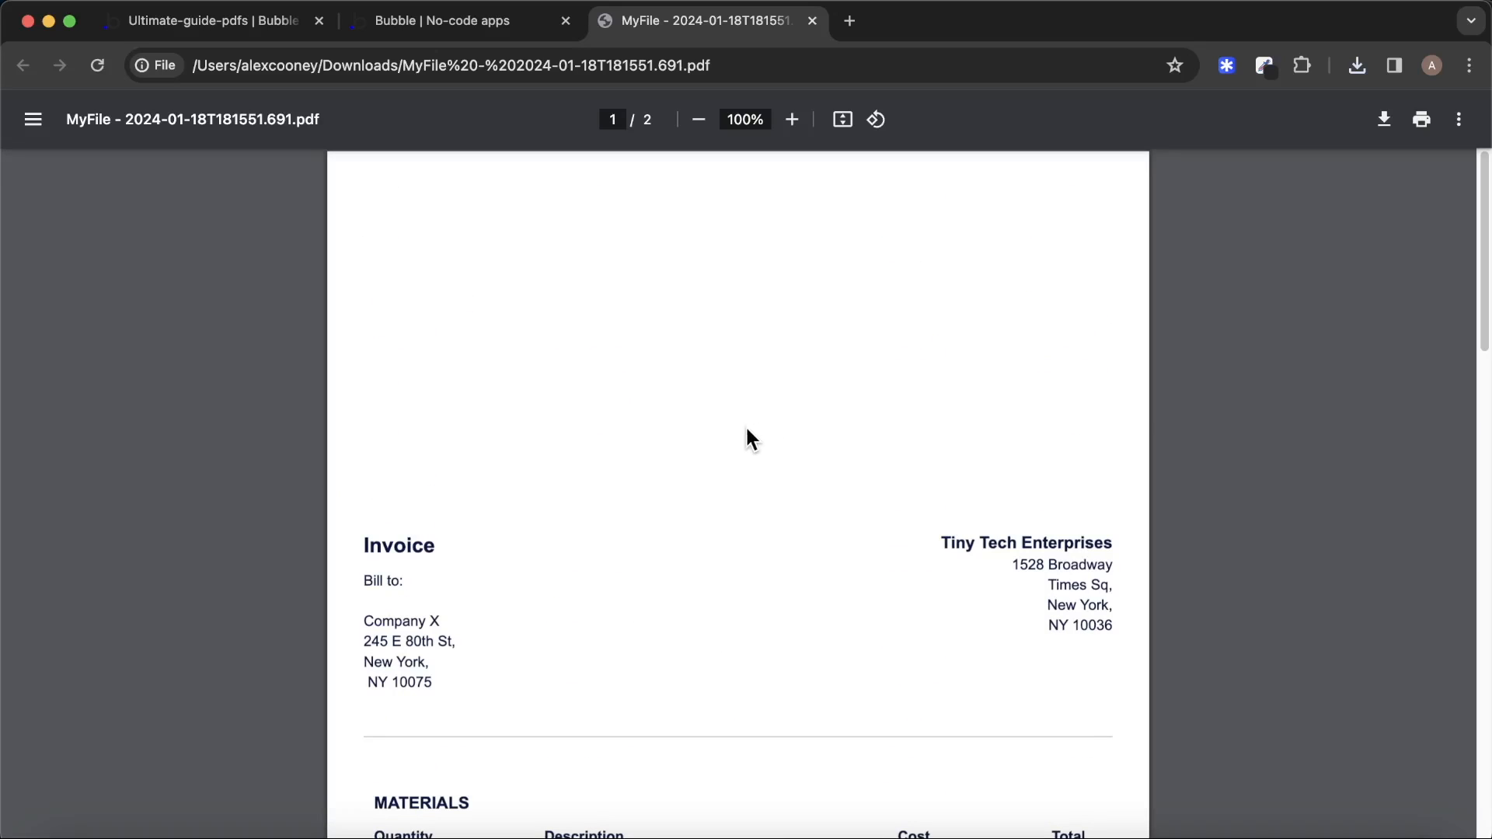
Return to the editor and give the Group - Company Info element the ID attribute "invoice-header", then copy that ID.
left_click(185, 21)
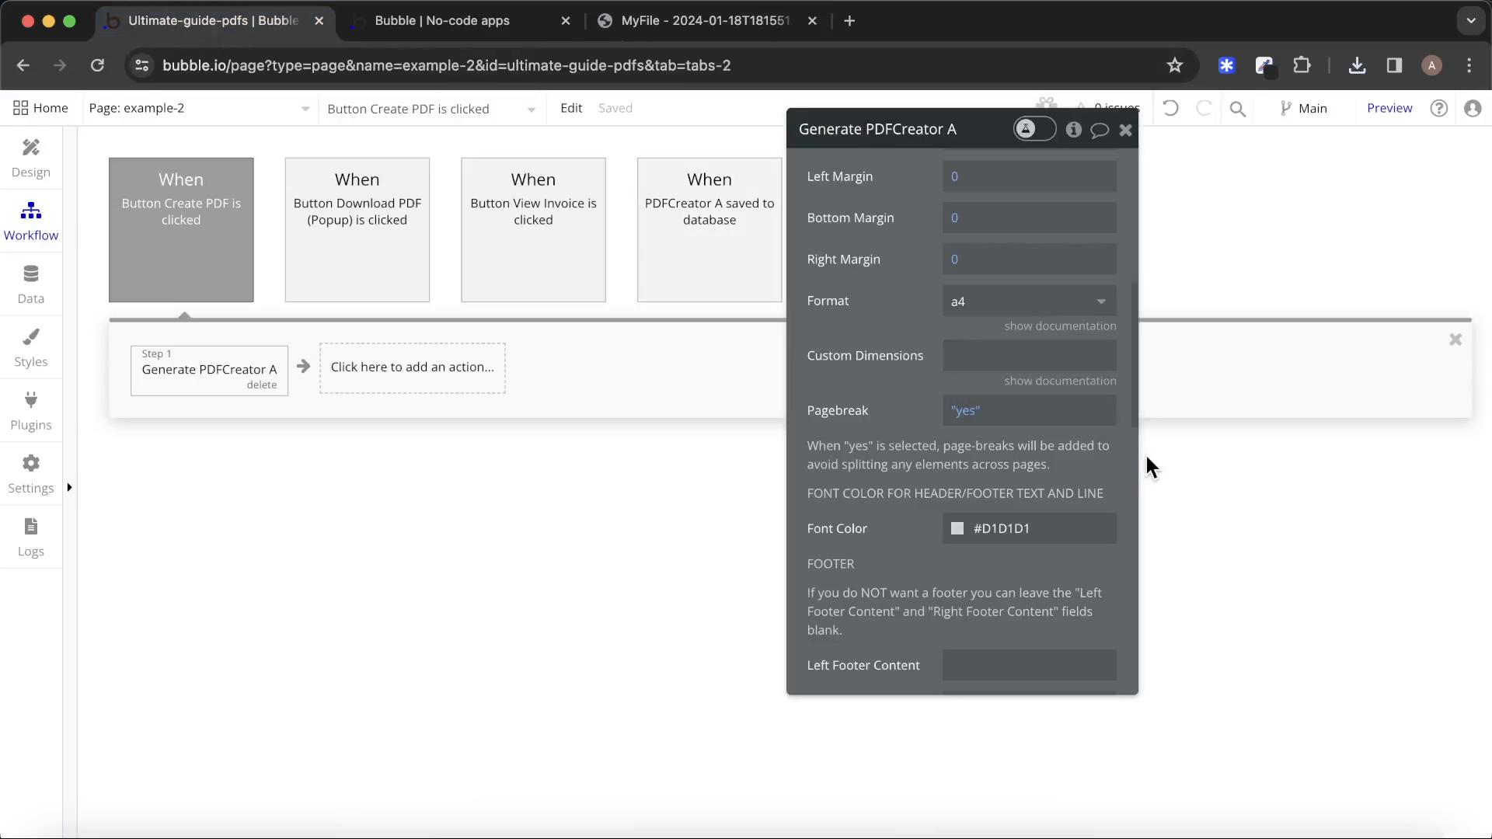
scroll(1065, 480, "up", 6)
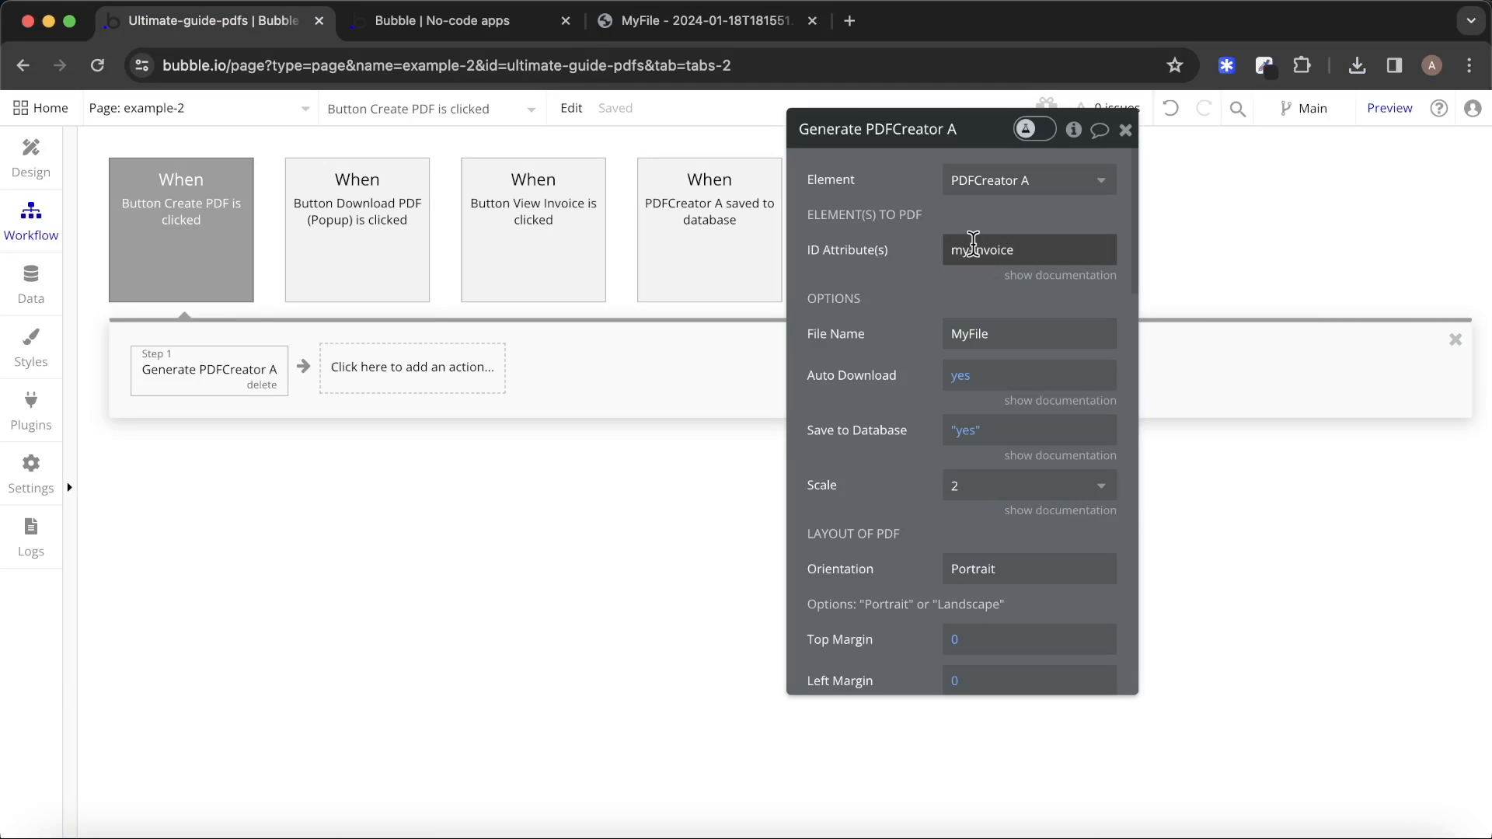
left_click(19, 183)
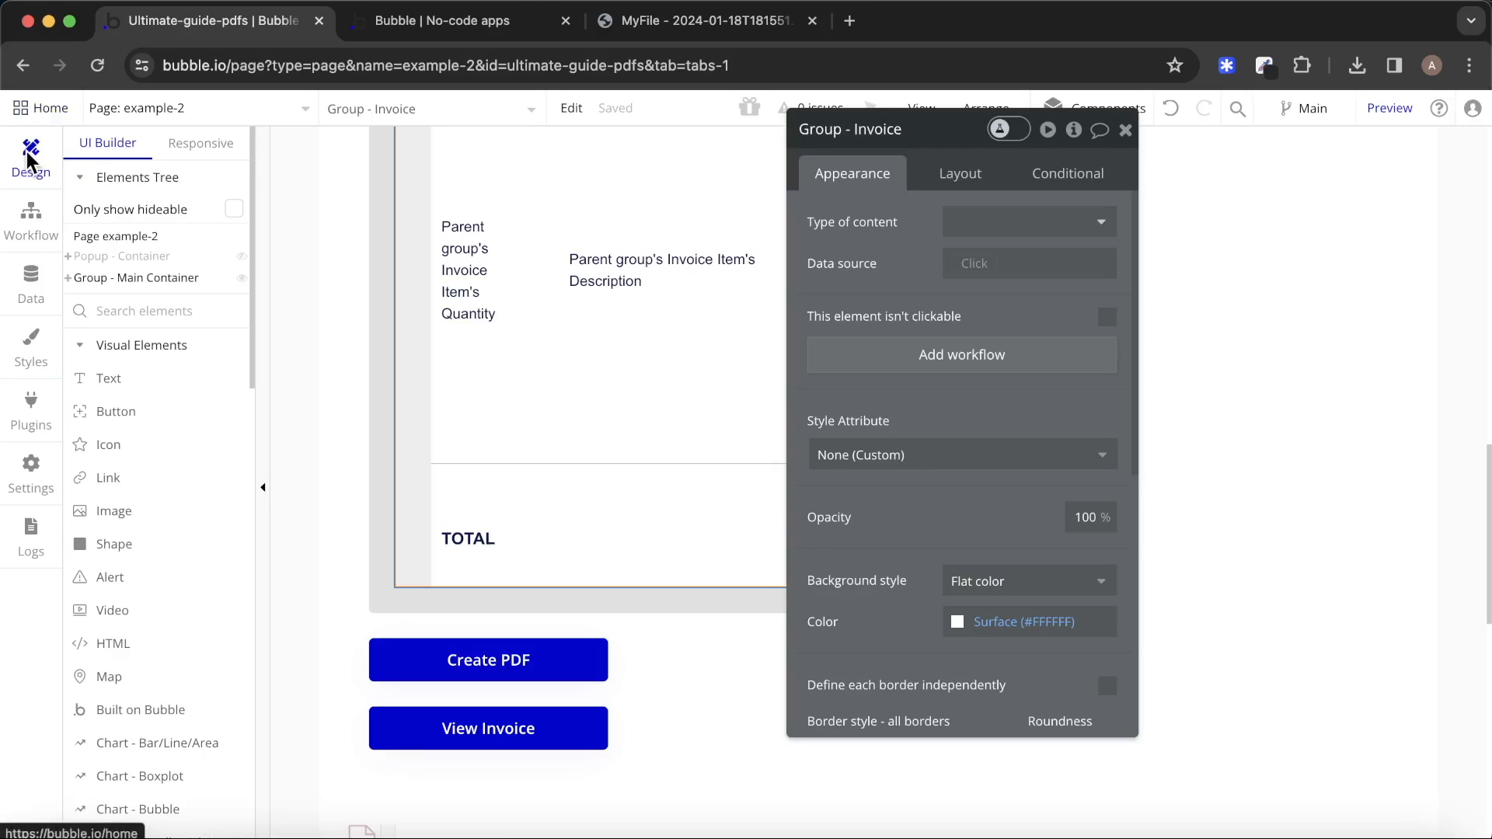
left_click(1126, 130)
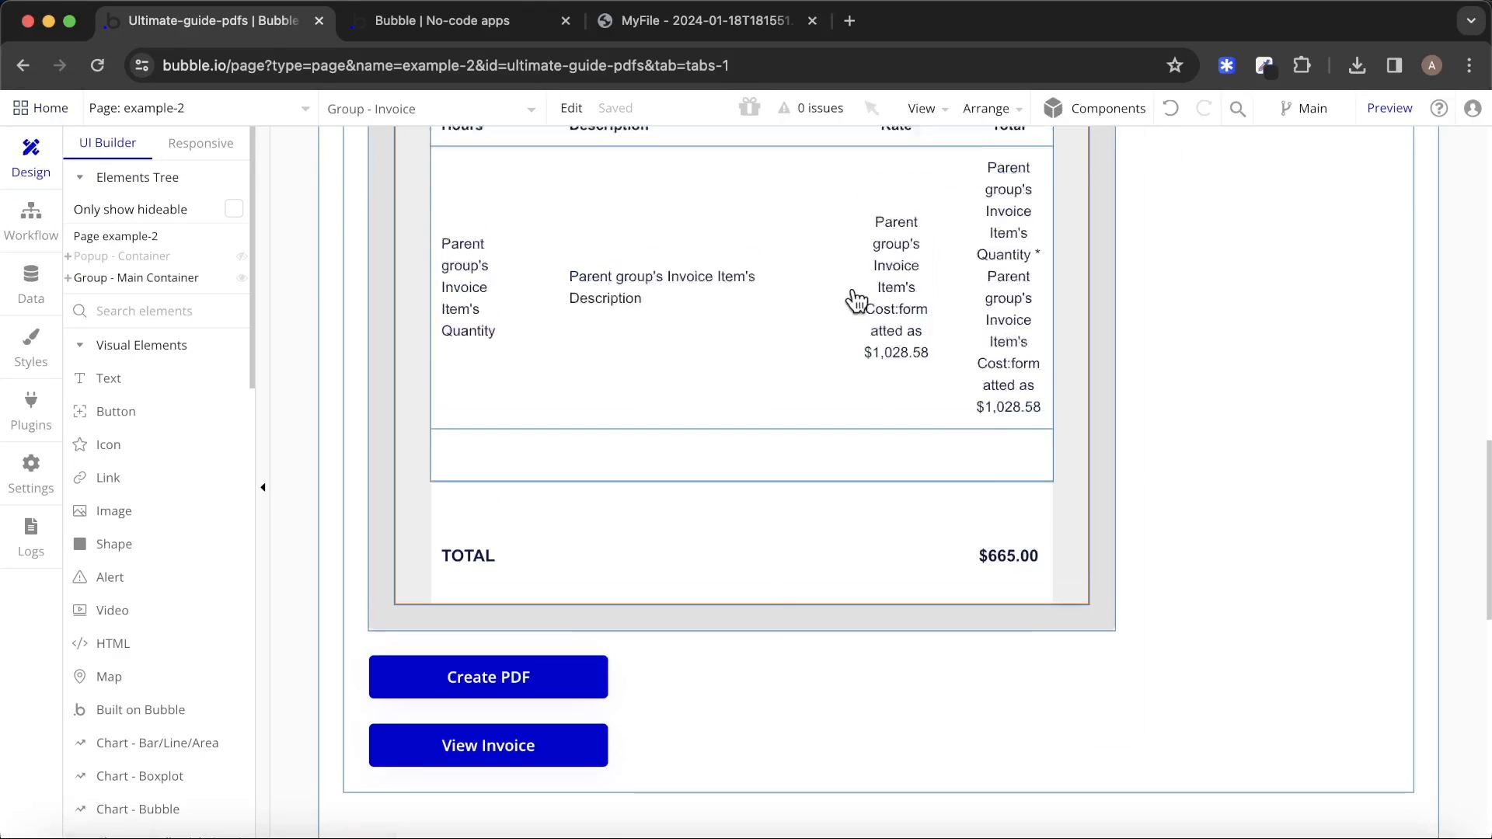
scroll(855, 295, "up", 10)
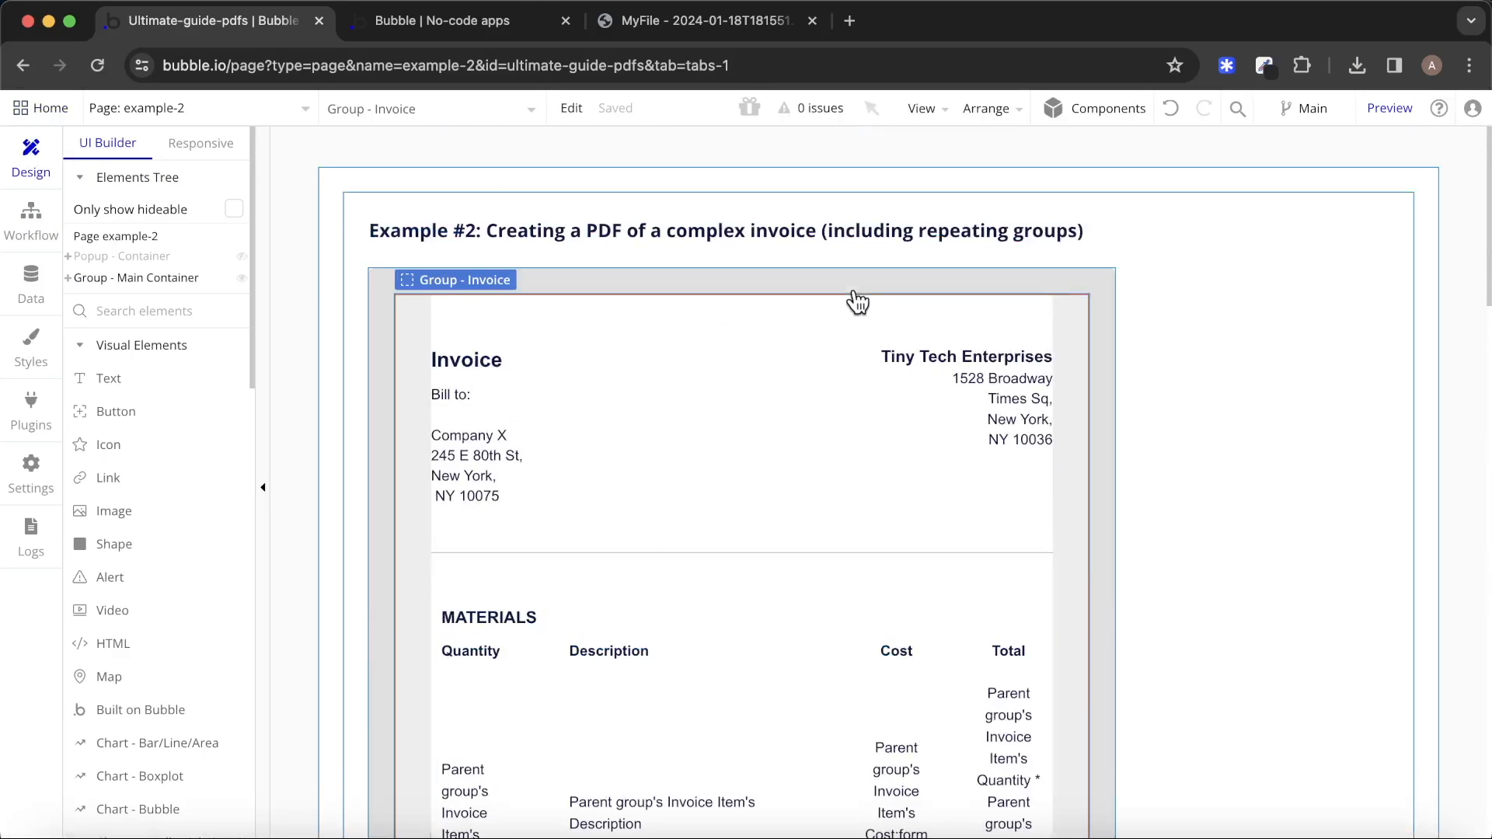
double_click(697, 320)
left_click(666, 387)
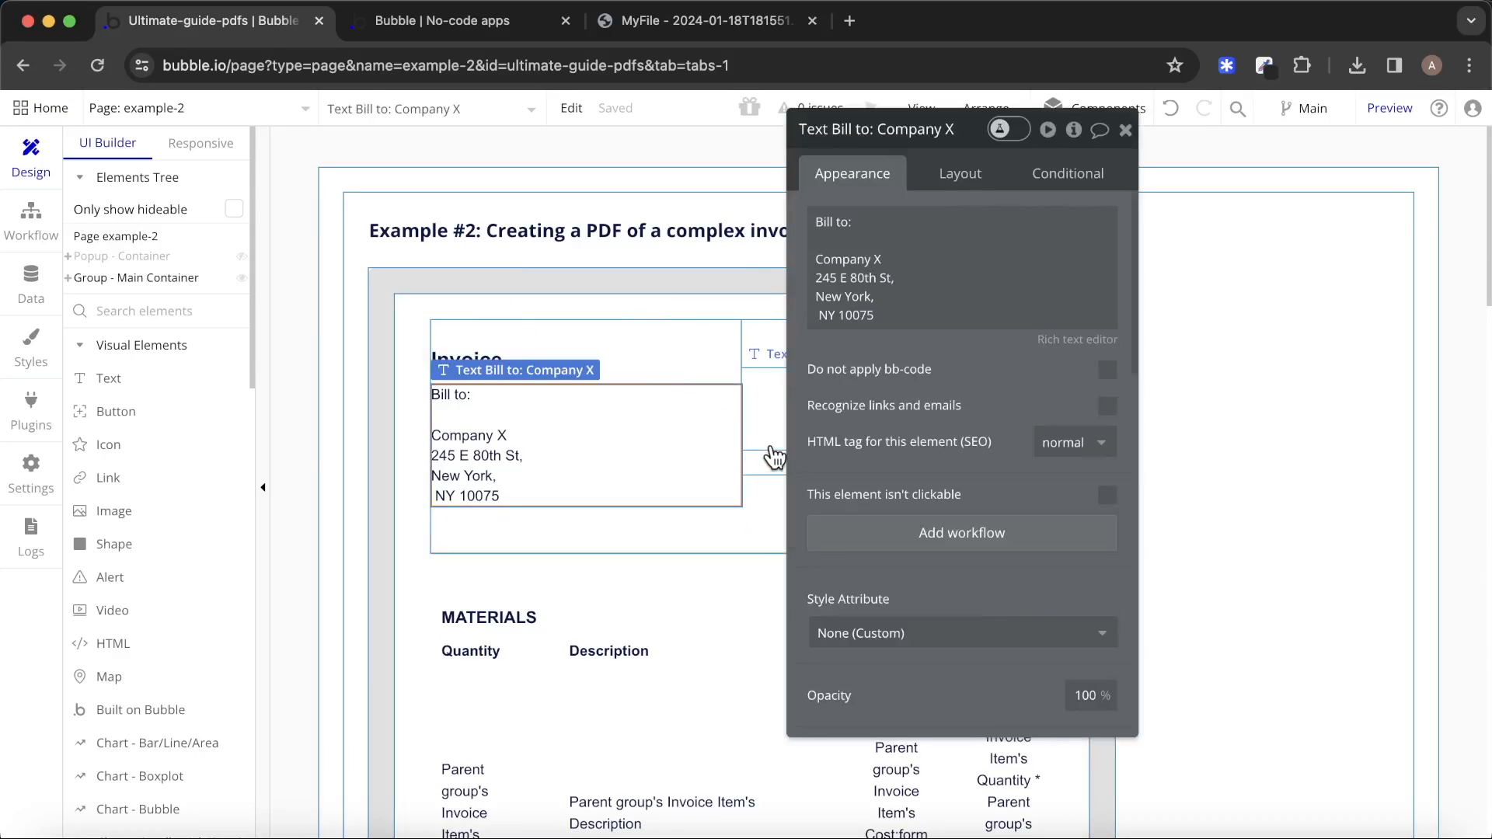
left_click(776, 536)
scroll(945, 518, "down", 10)
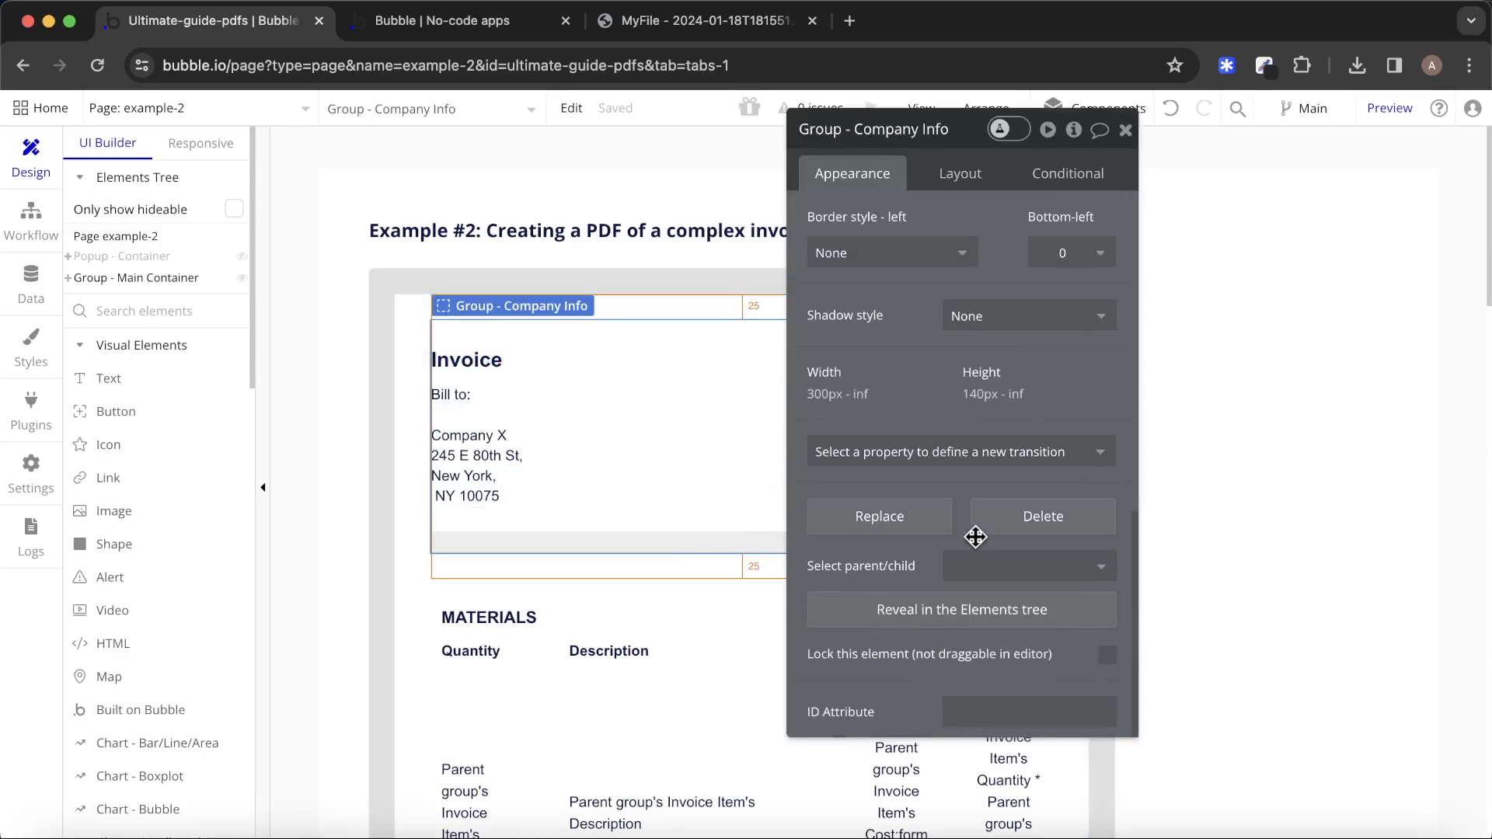
left_click(1010, 709)
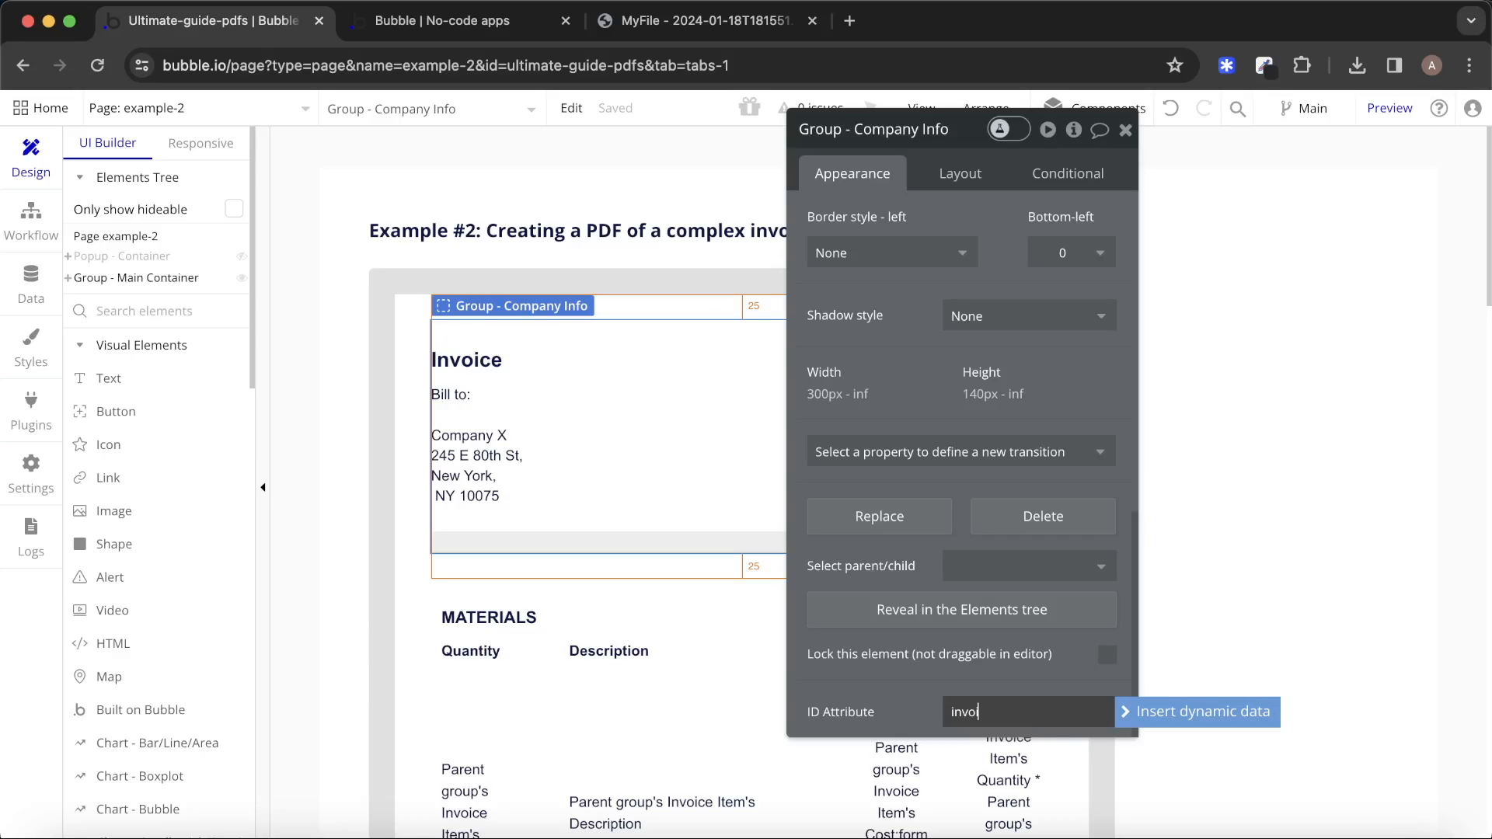
key("super+a")
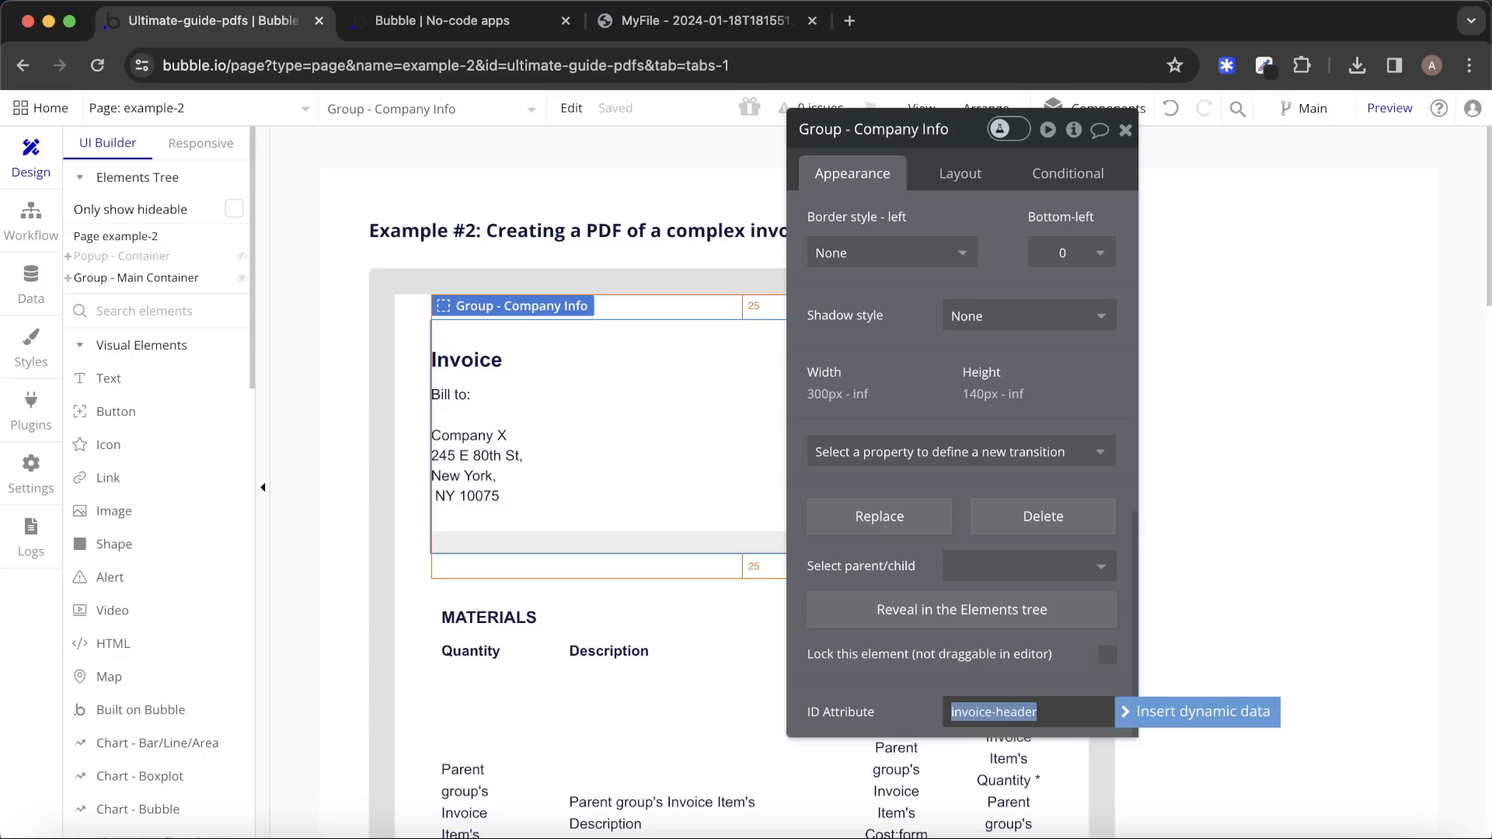
Replace the Generate PDFCreator A action's ID Attribute(s) value with "invoice-header".
left_click(31, 219)
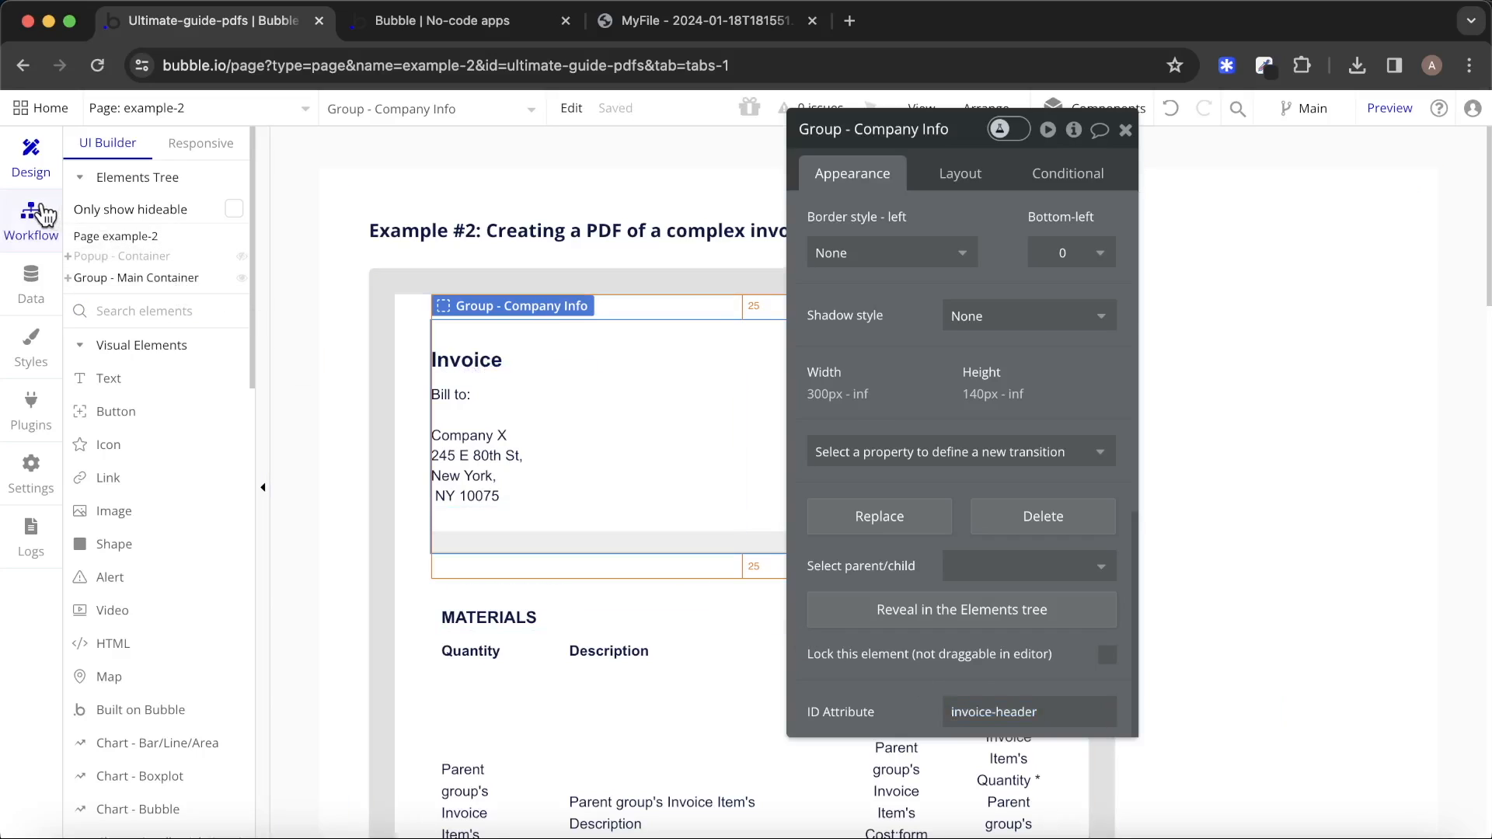
scroll(921, 342, "up", 10)
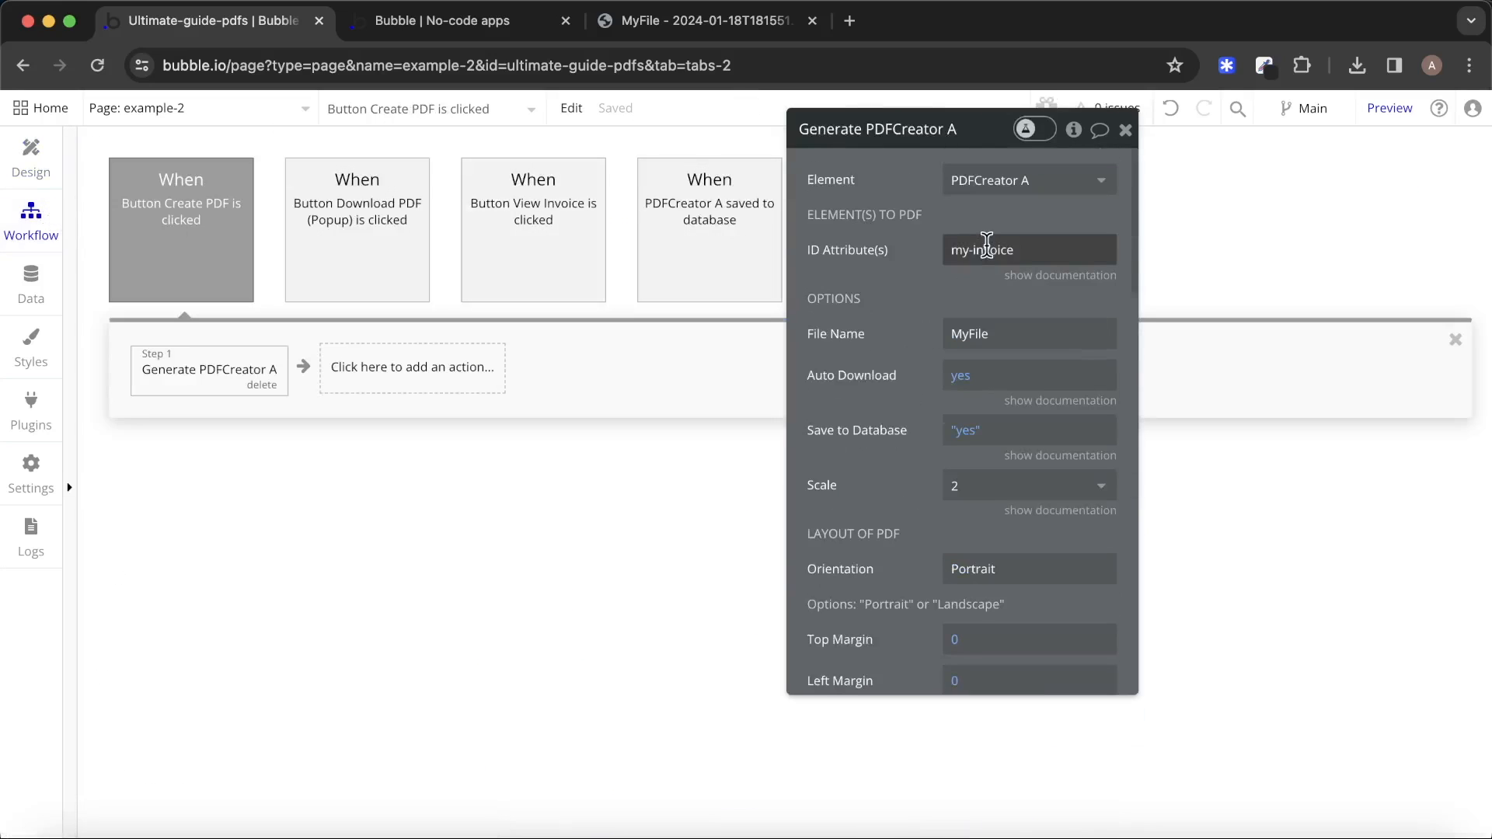
left_click(1027, 247)
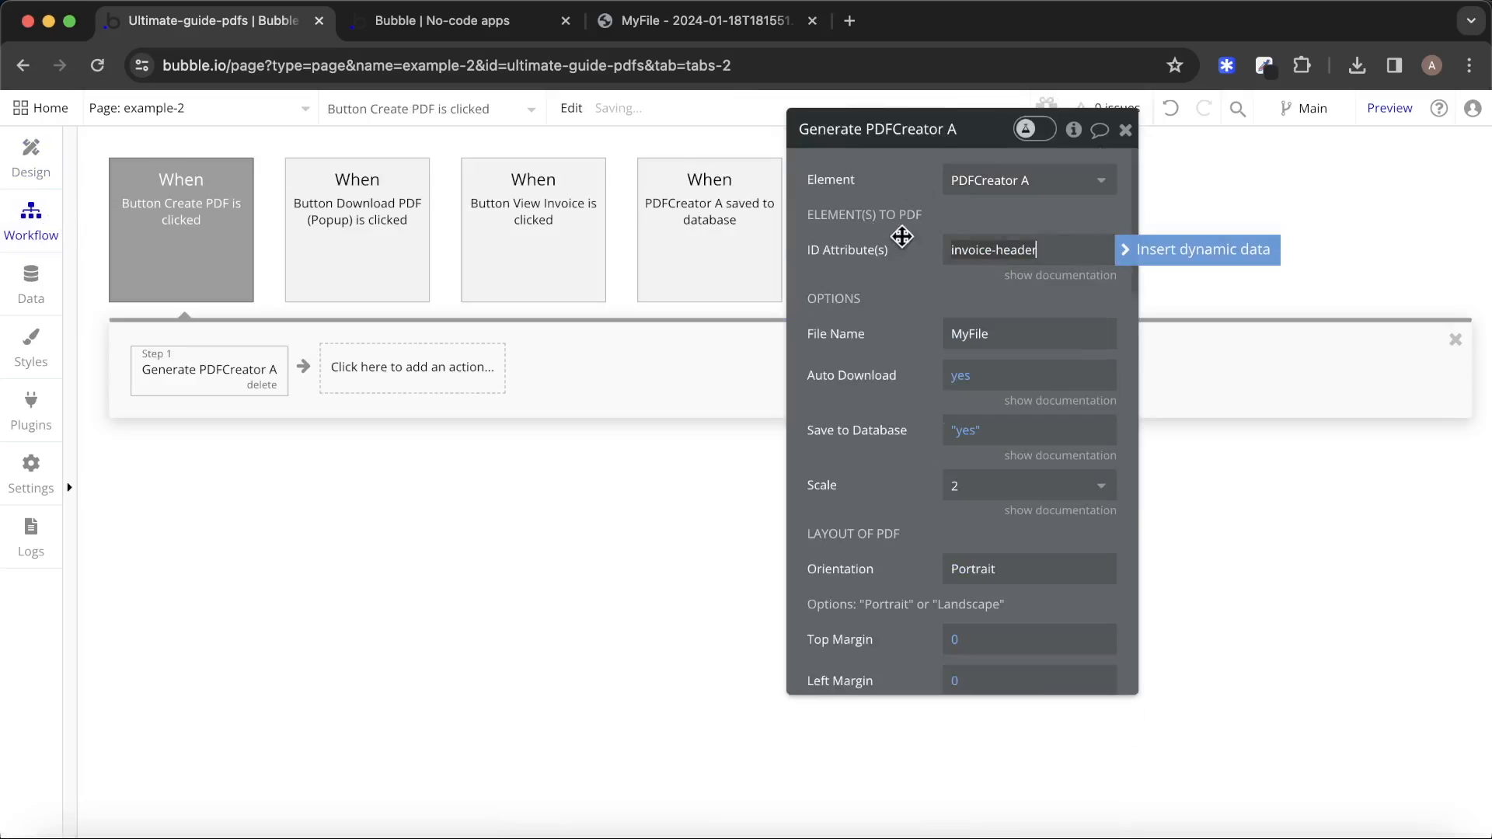
Give the Group - Materials element on the example-2 page the ID attribute "materials".
left_click(18, 155)
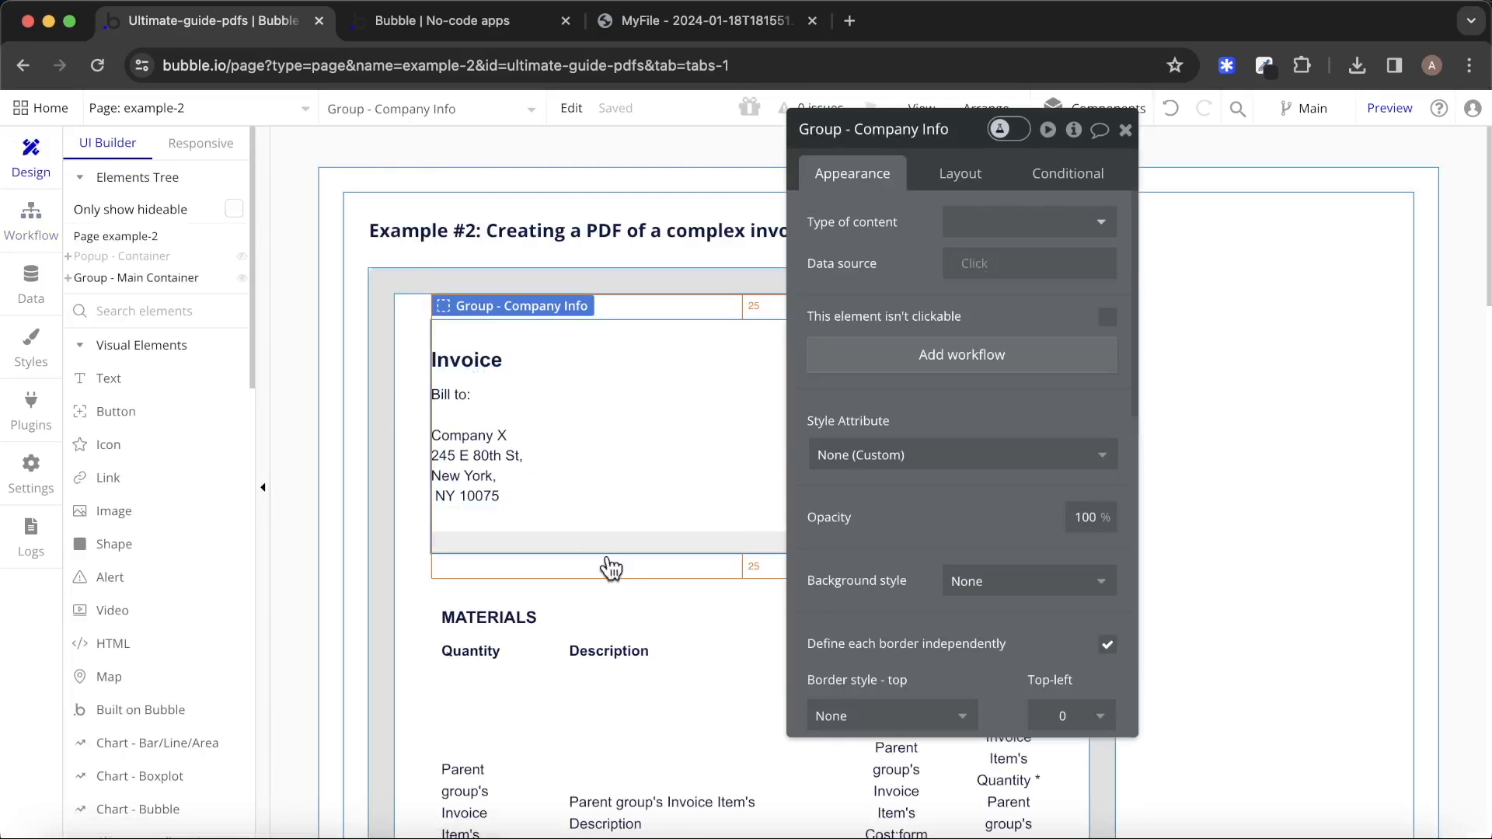
left_click(436, 616)
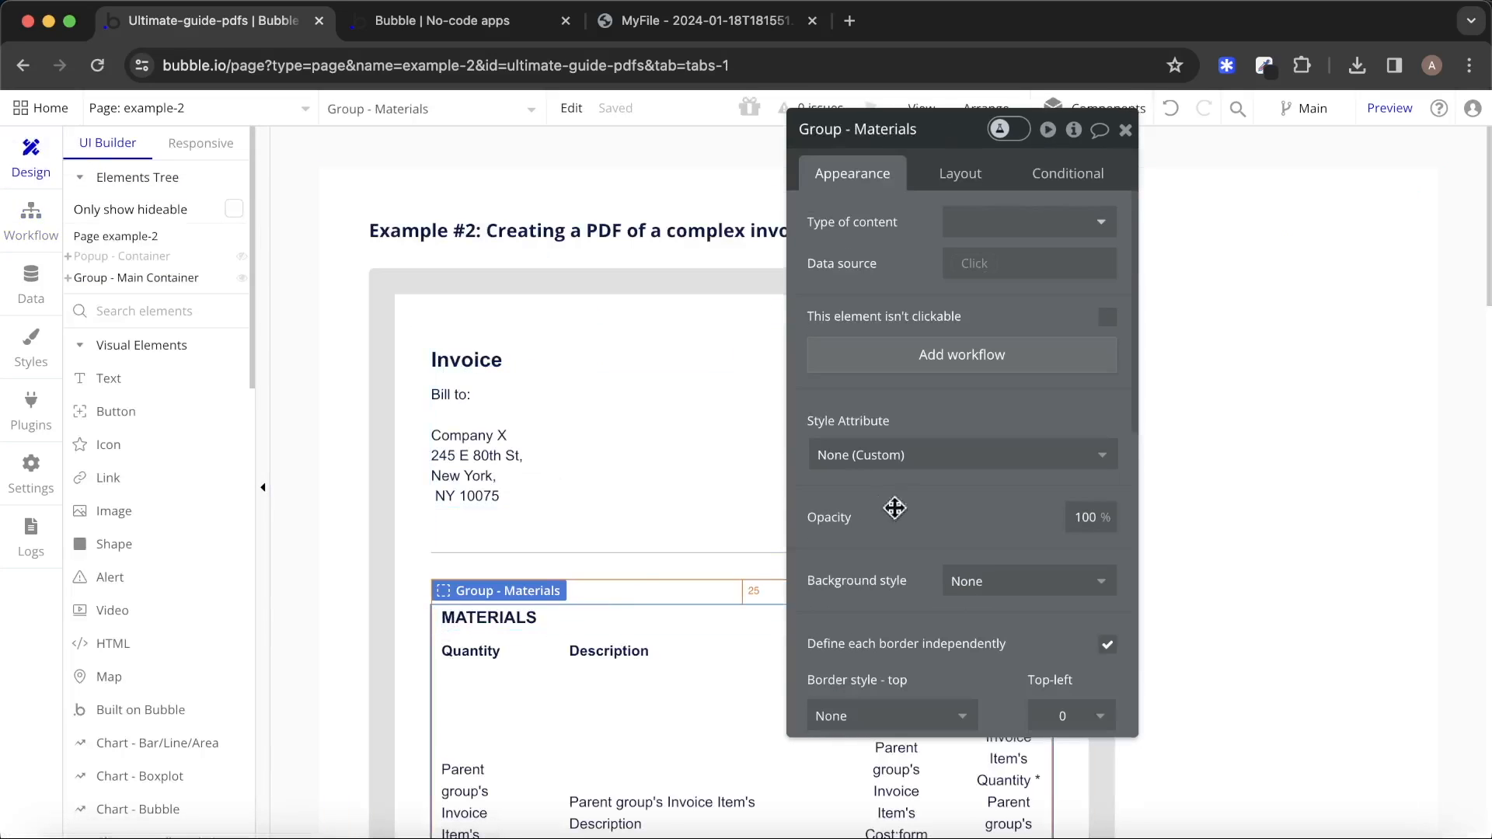
scroll(901, 507, "down", 10)
double_click(1021, 712)
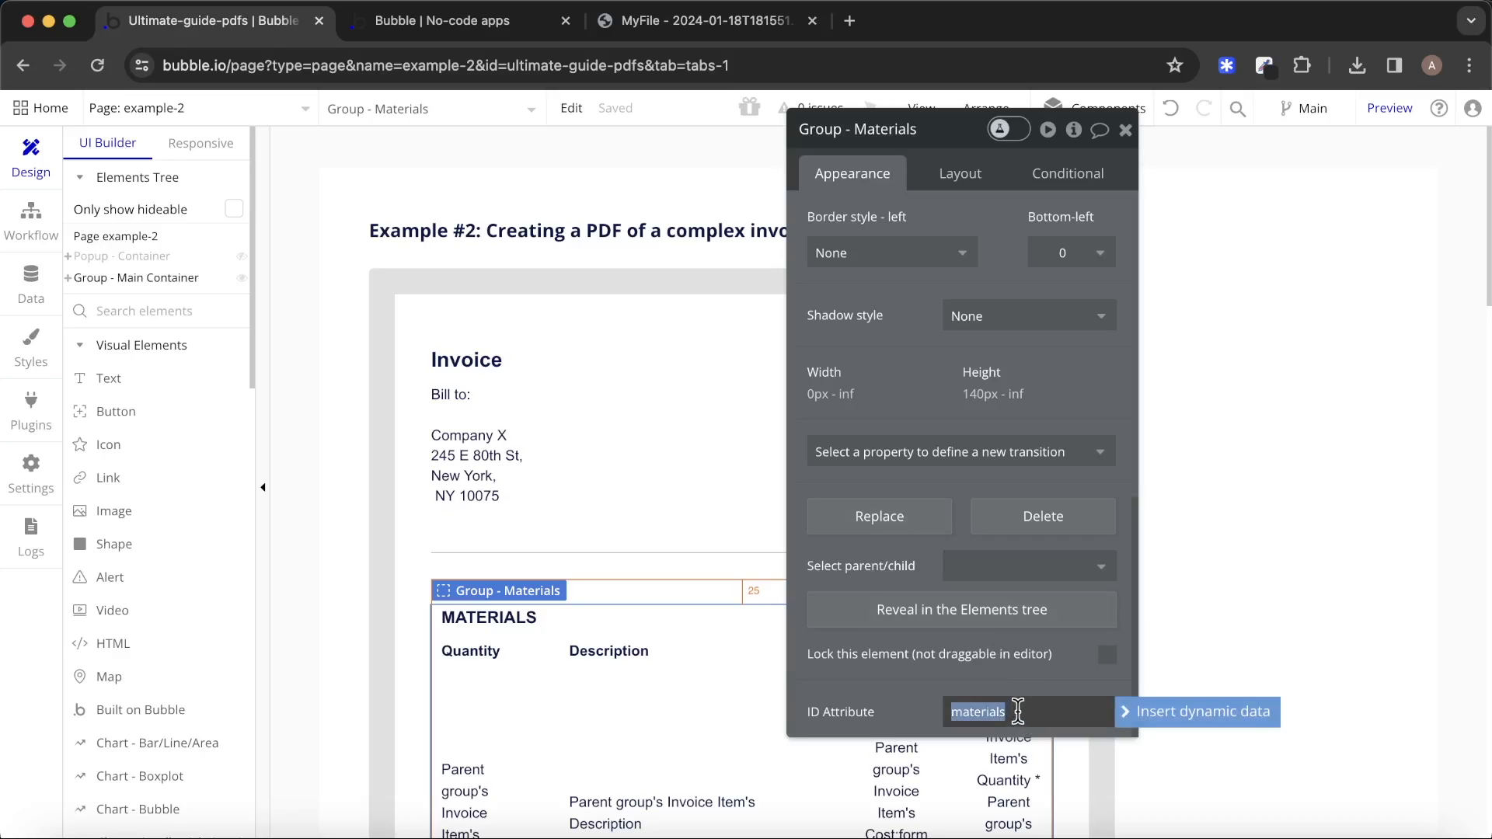
Extend the Generate PDFCreator A action's ID Attribute(s) to "invoice-header, materials".
left_click(31, 220)
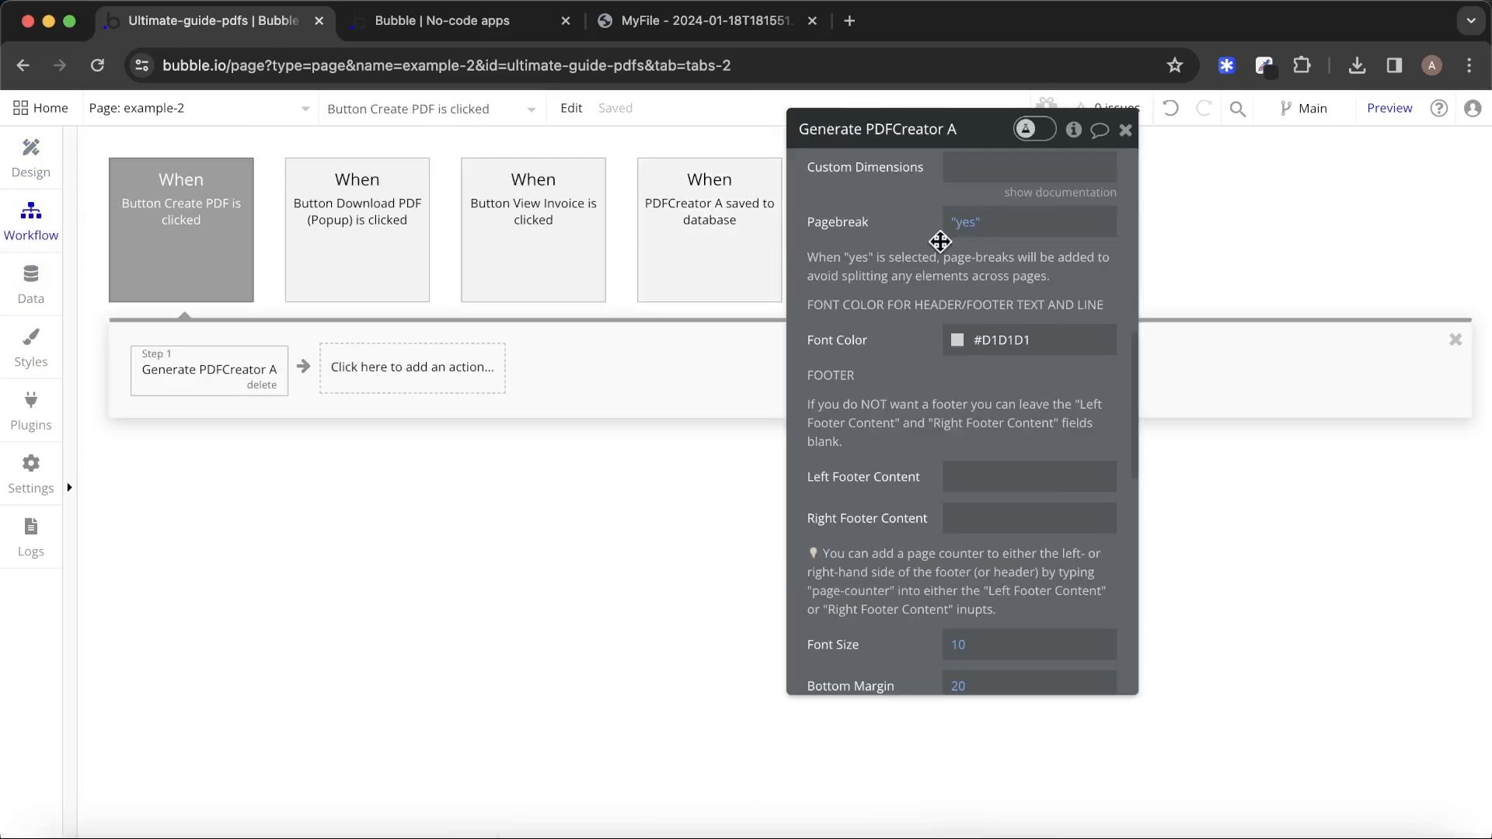
scroll(952, 280, "up", 10)
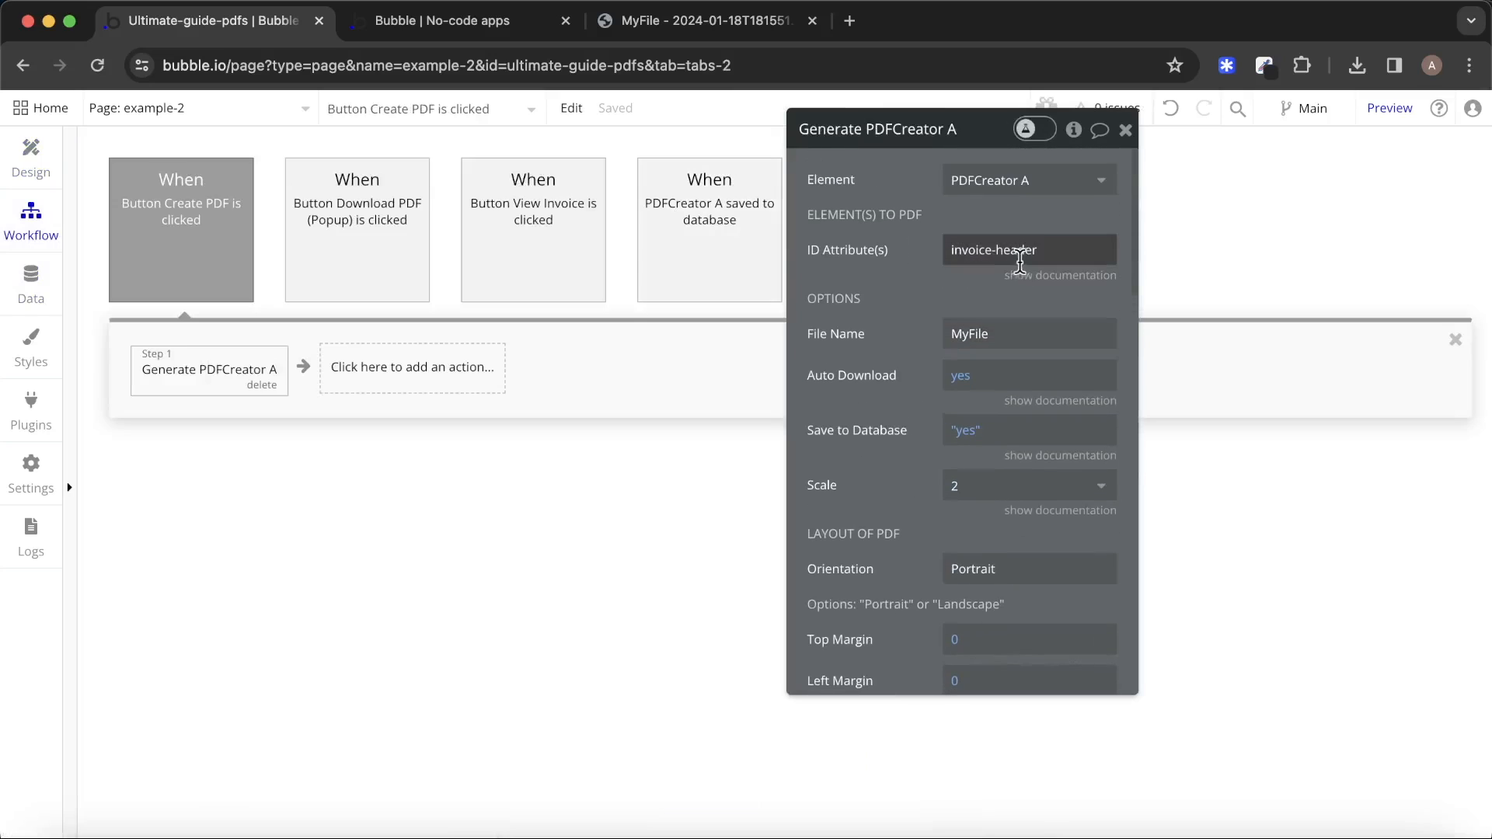
left_click(1039, 250)
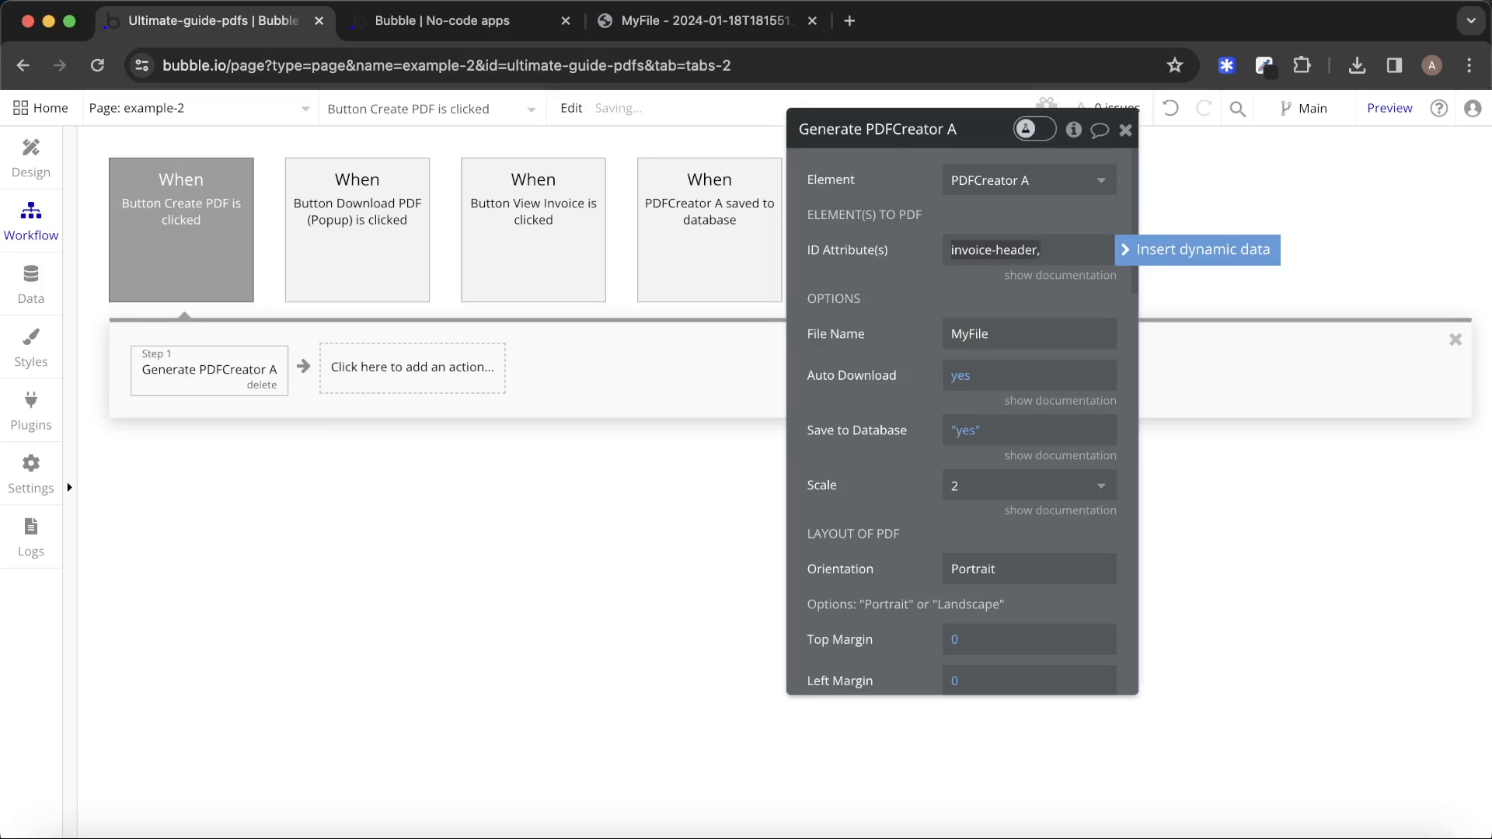
type(", materials")
left_click(850, 299)
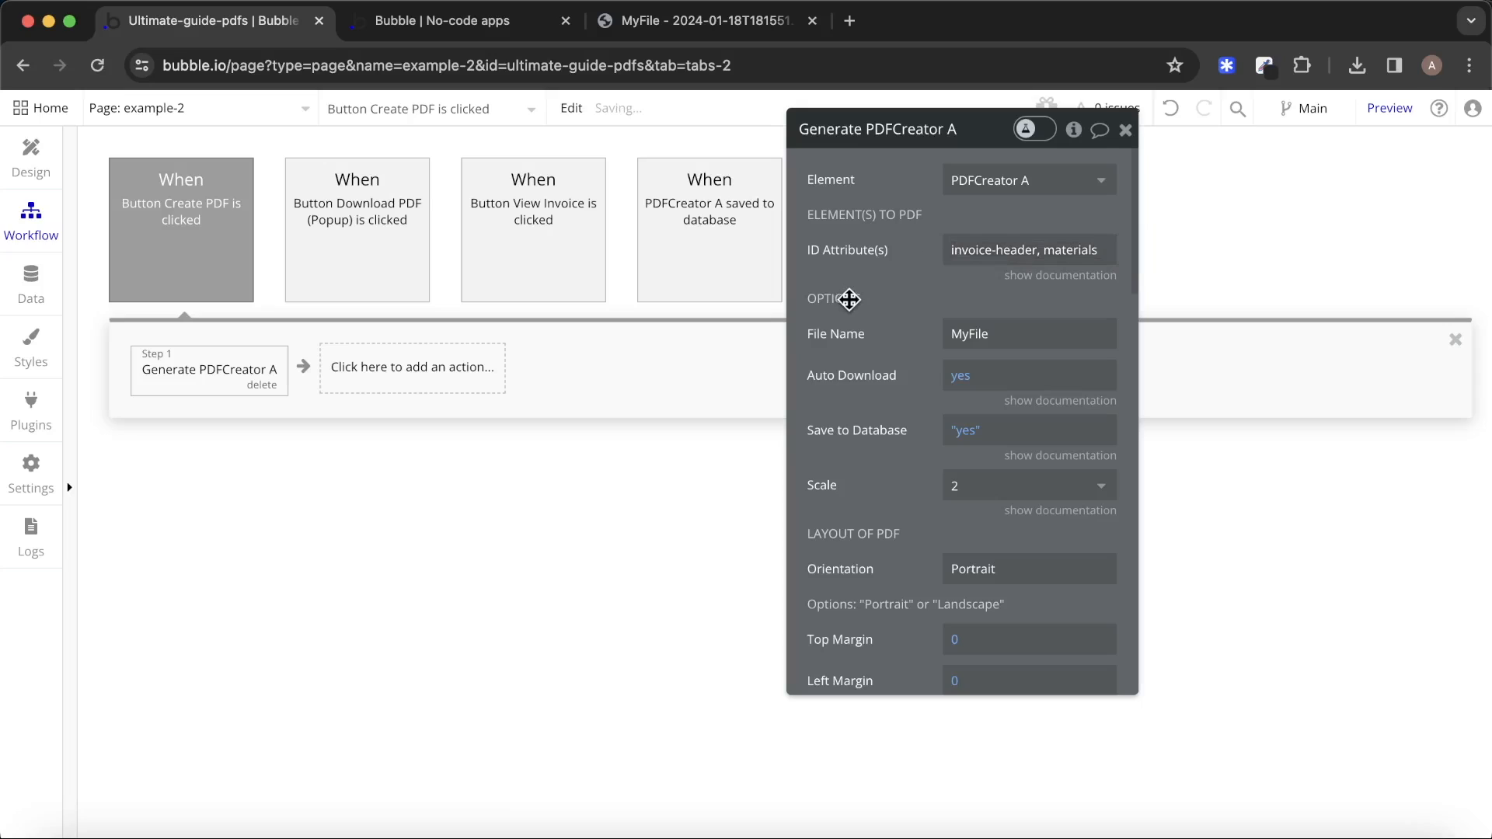
Refresh the example-2 preview, create the PDF from the separate header and materials groups, and review the downloaded file.
left_click(446, 25)
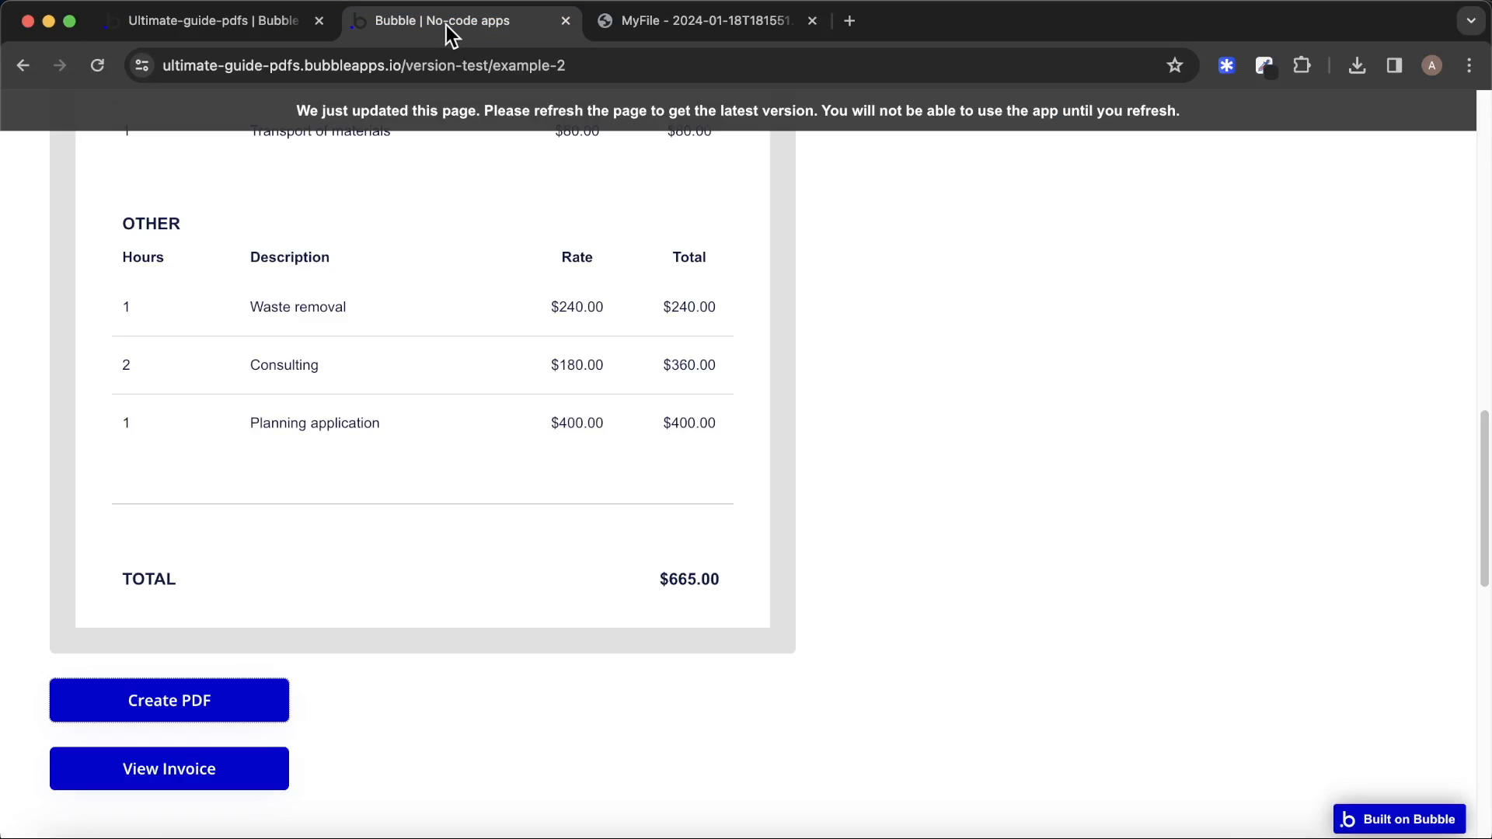
left_click(589, 127)
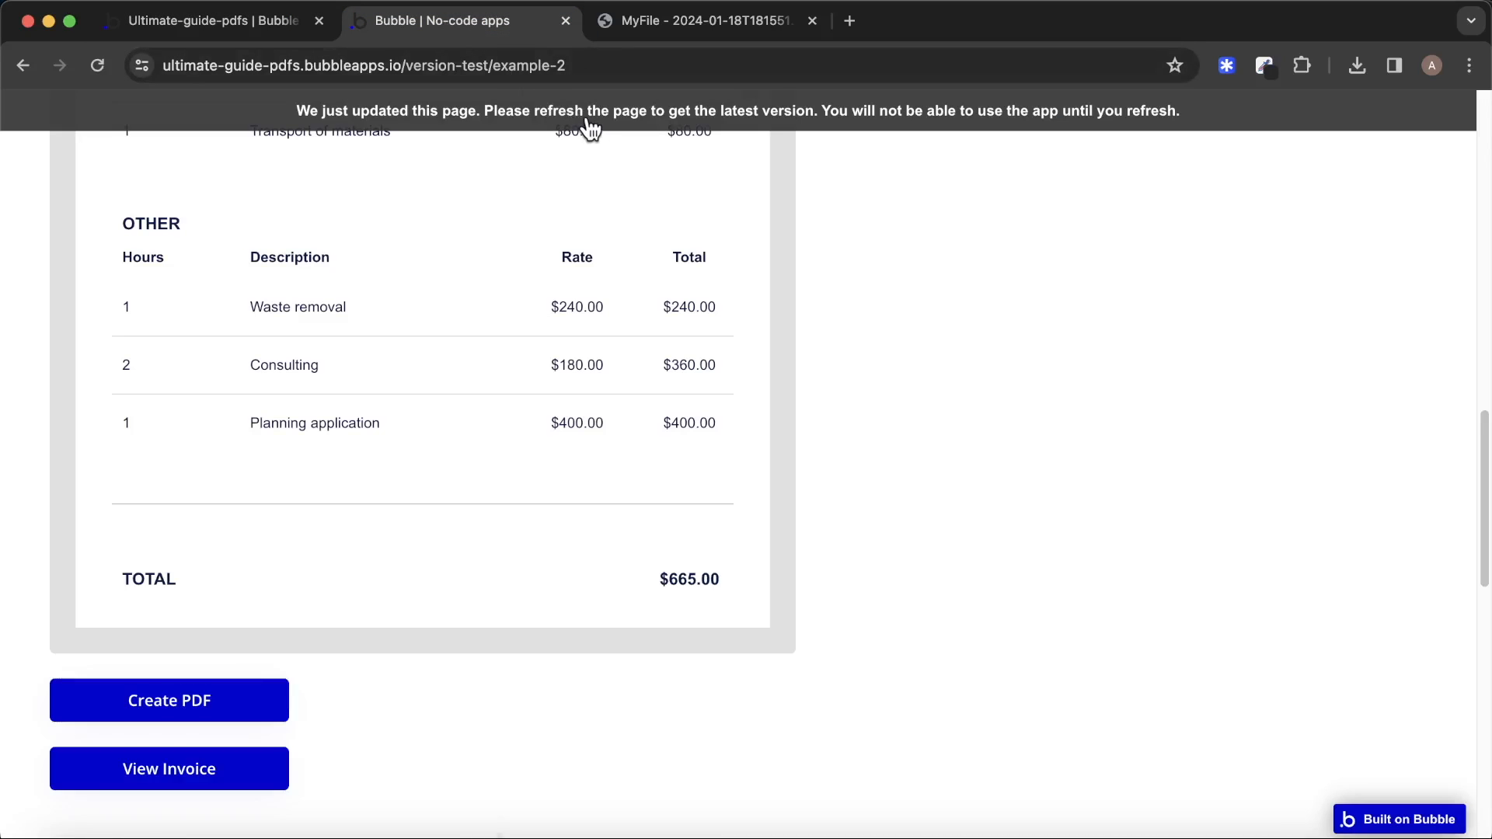
left_click(812, 20)
scroll(571, 361, "down", 10)
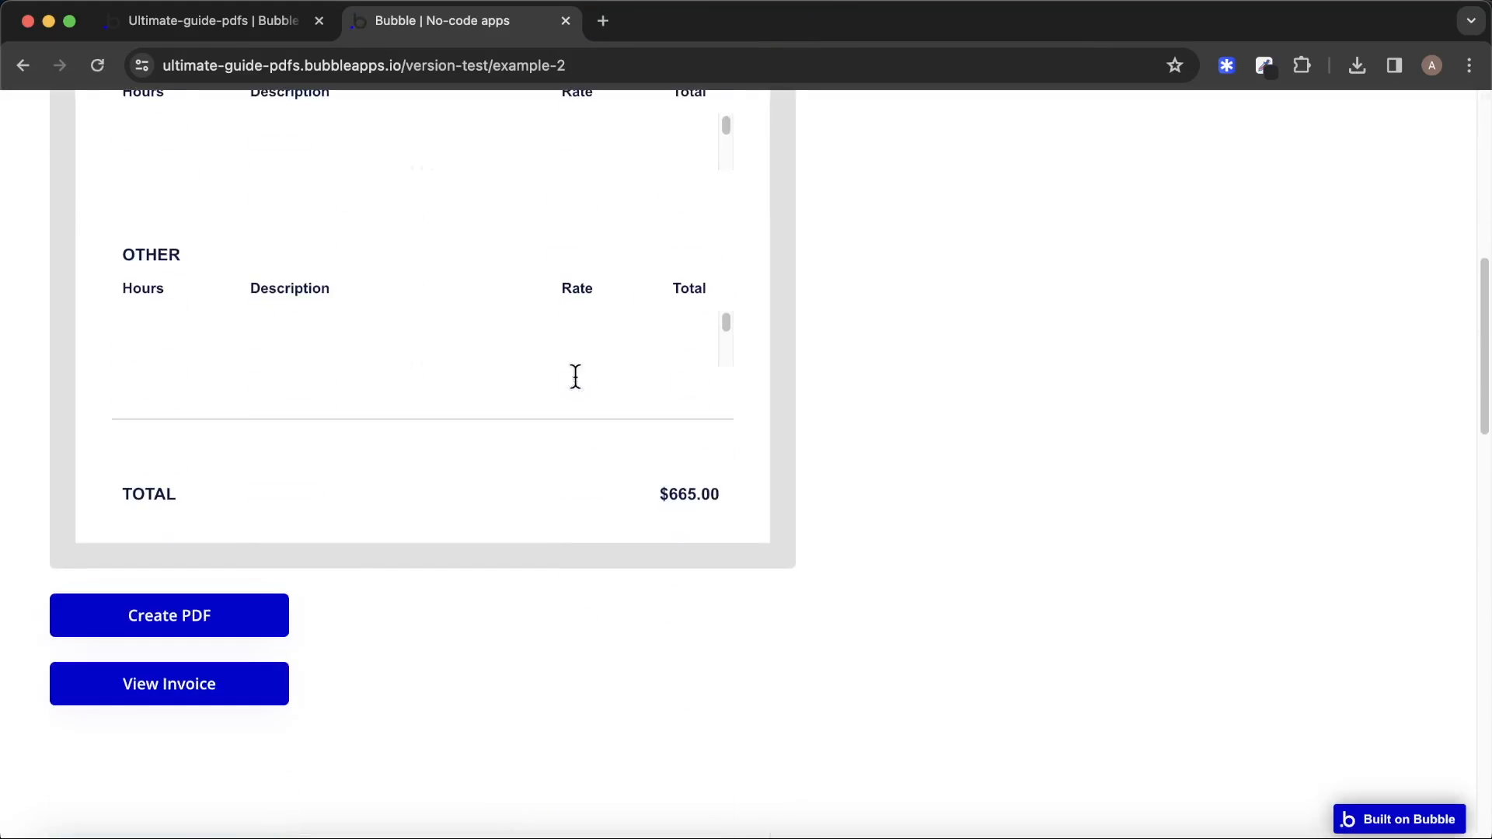
left_click(194, 819)
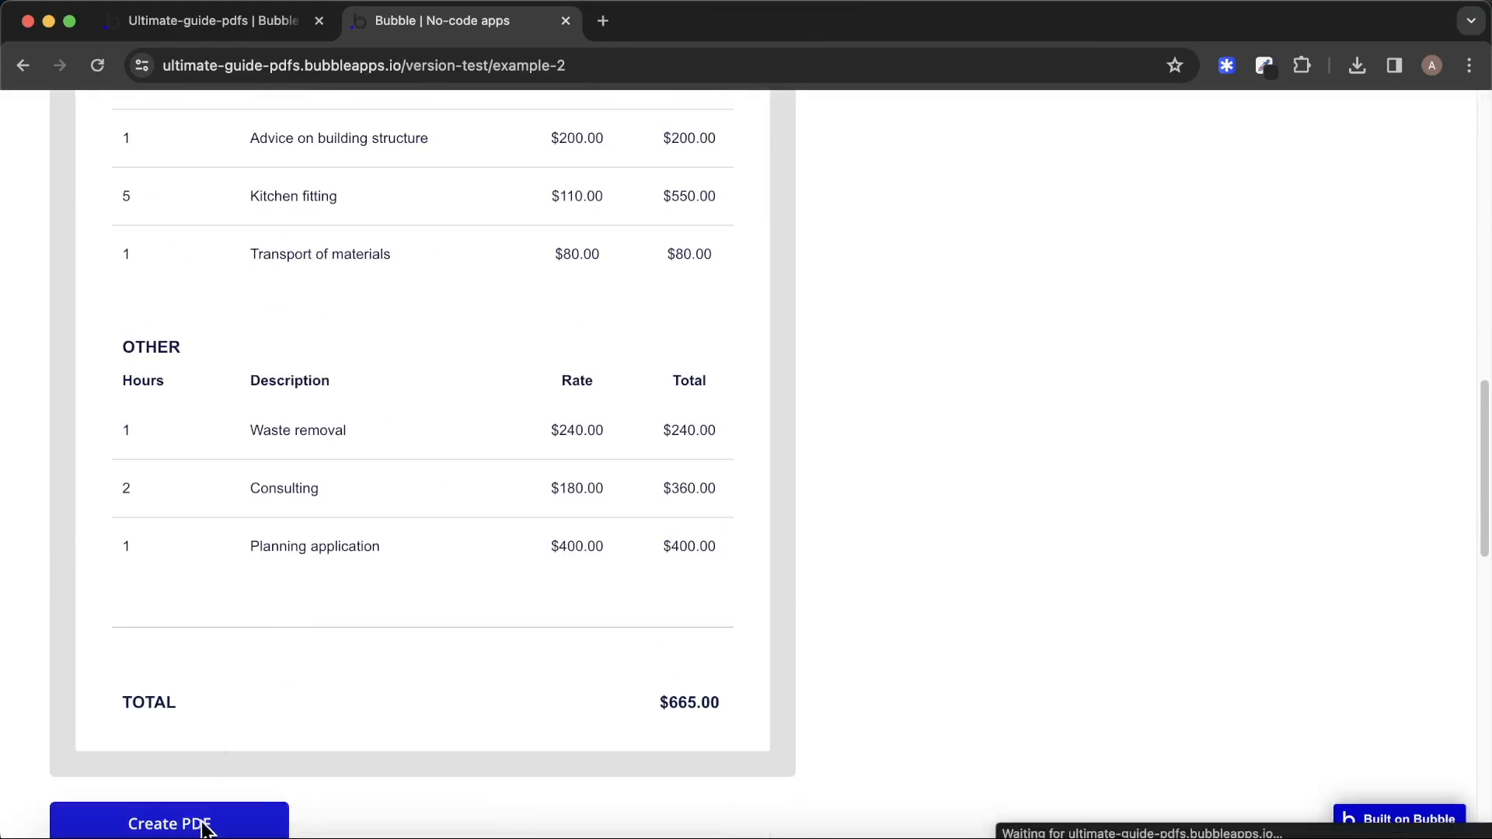
left_click(1197, 123)
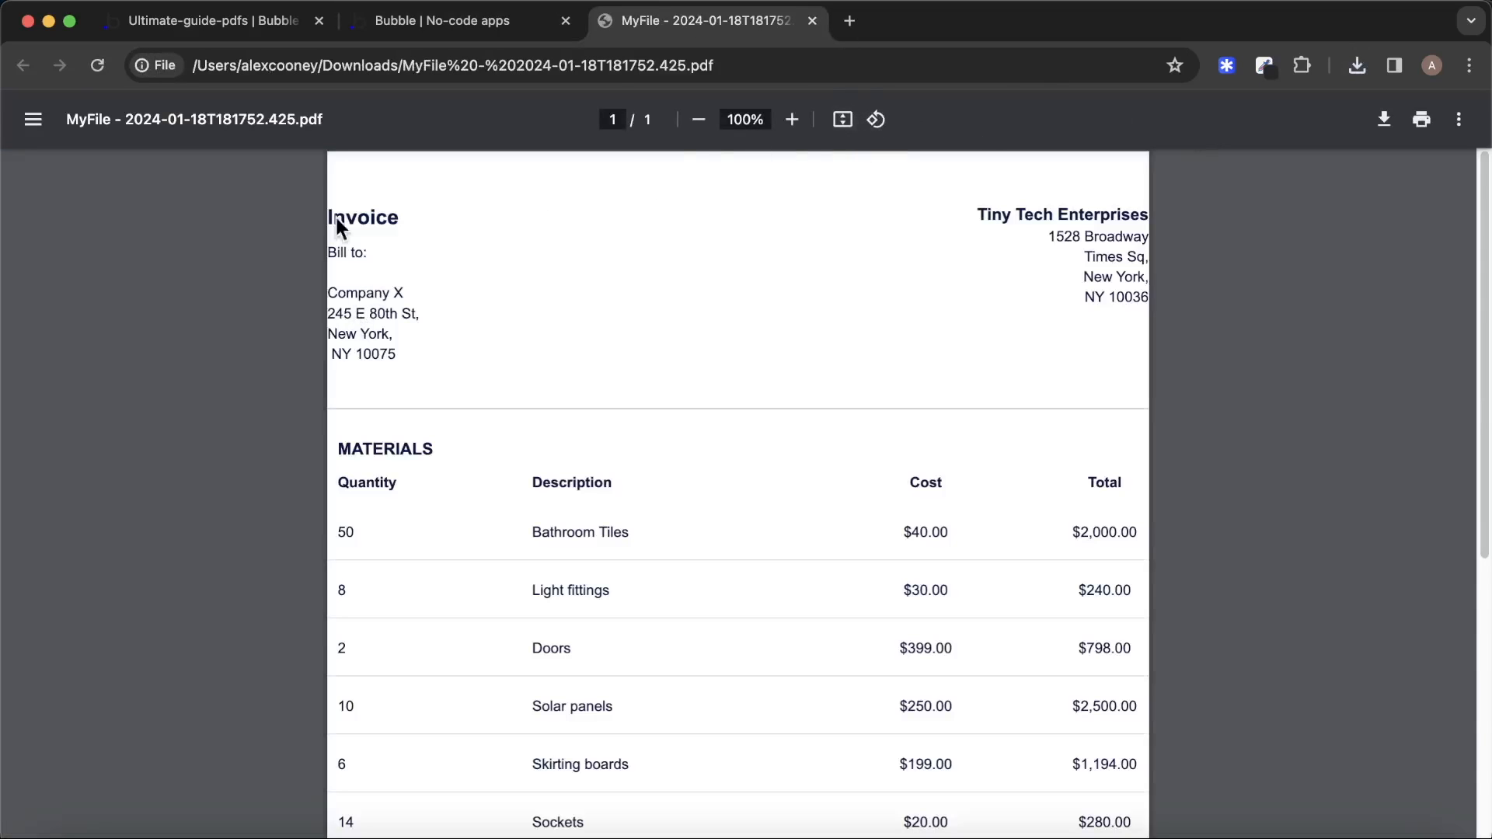
scroll(576, 466, "down", 5)
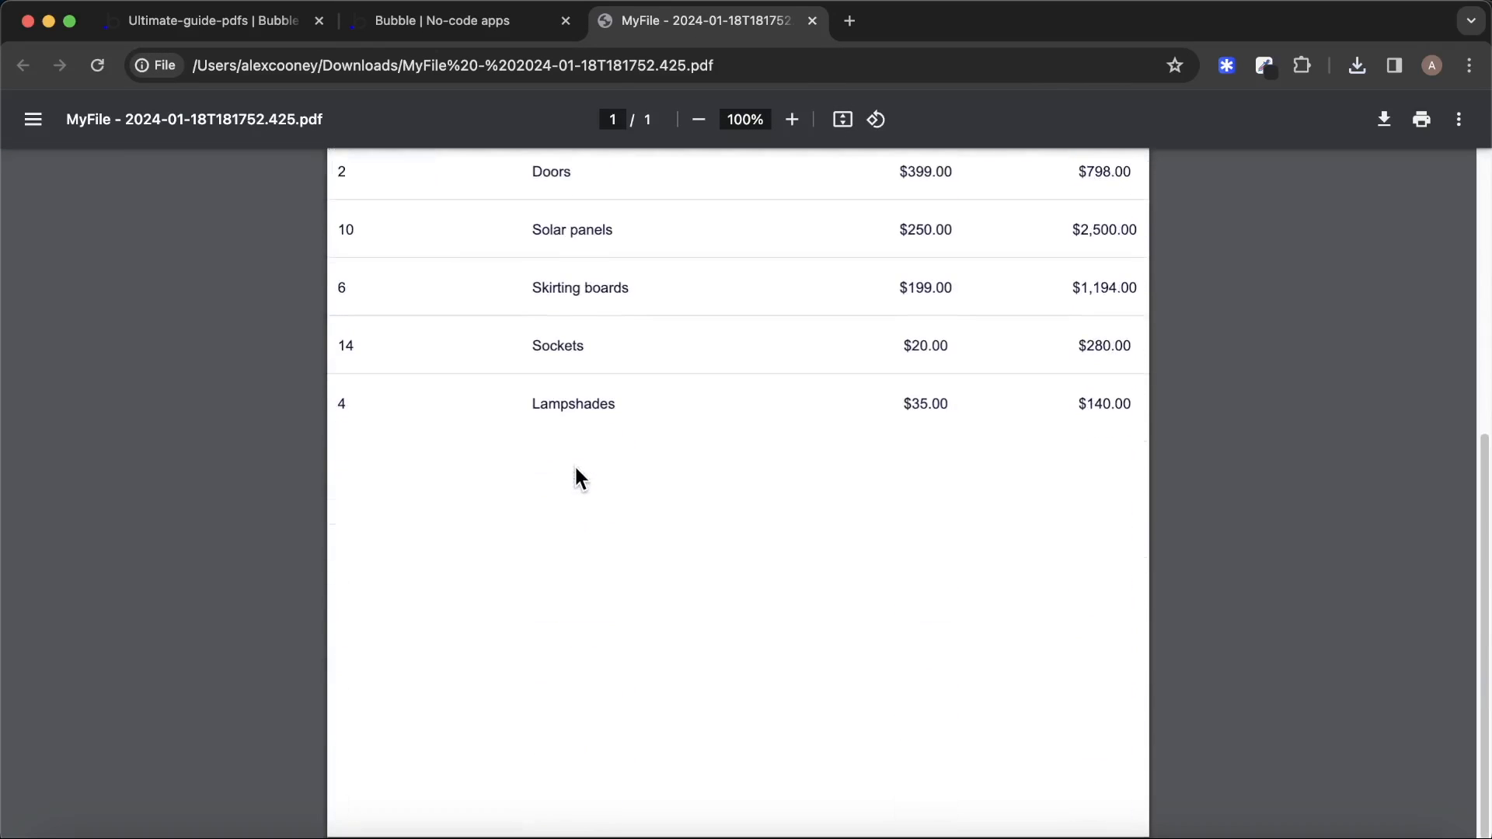
scroll(575, 464, "up", 5)
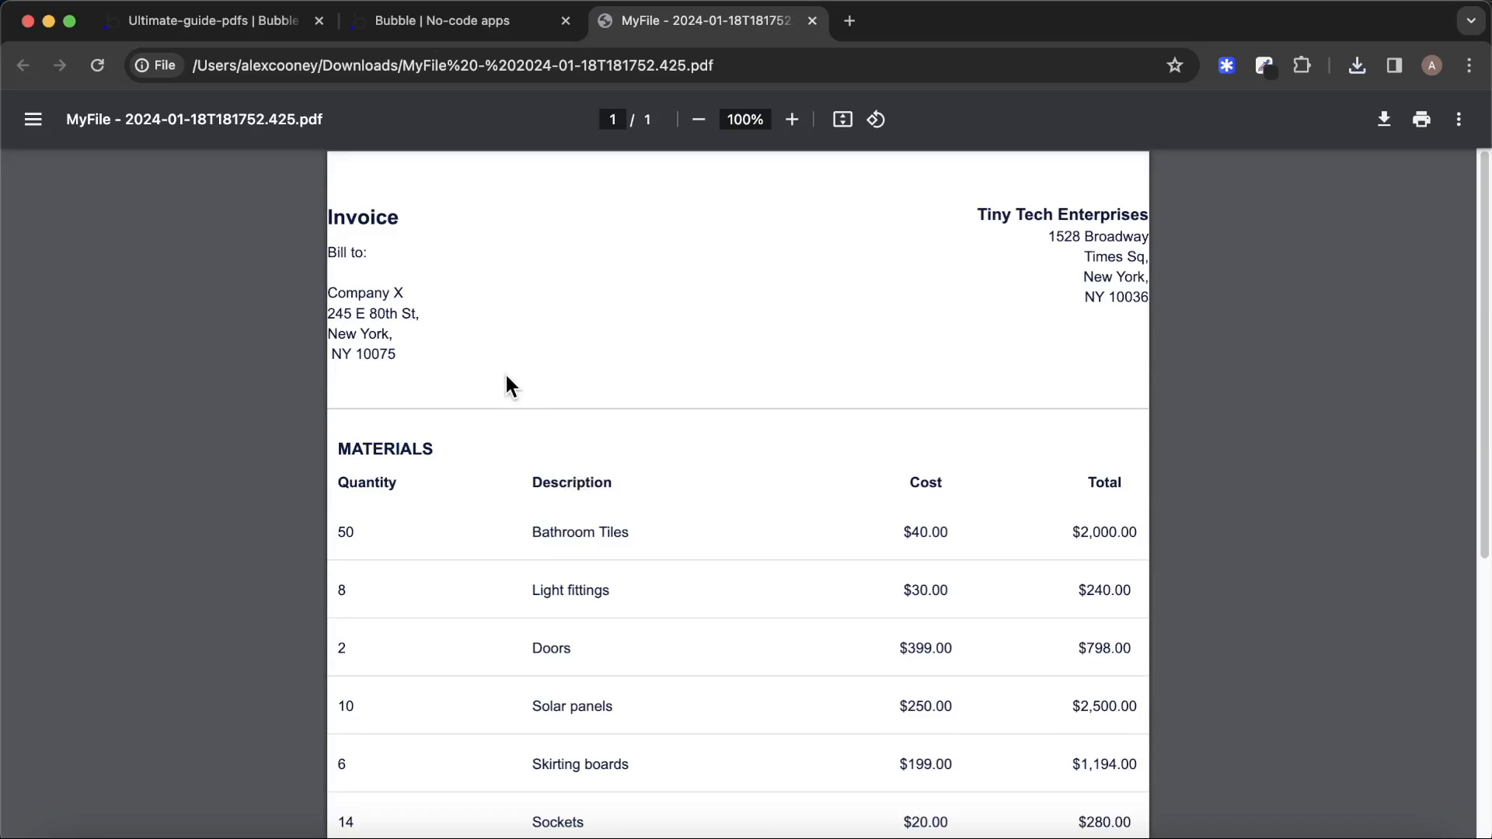
Set both the left and right margins of the Generate PDFCreator A action to 30.
left_click(261, 31)
left_click(37, 148)
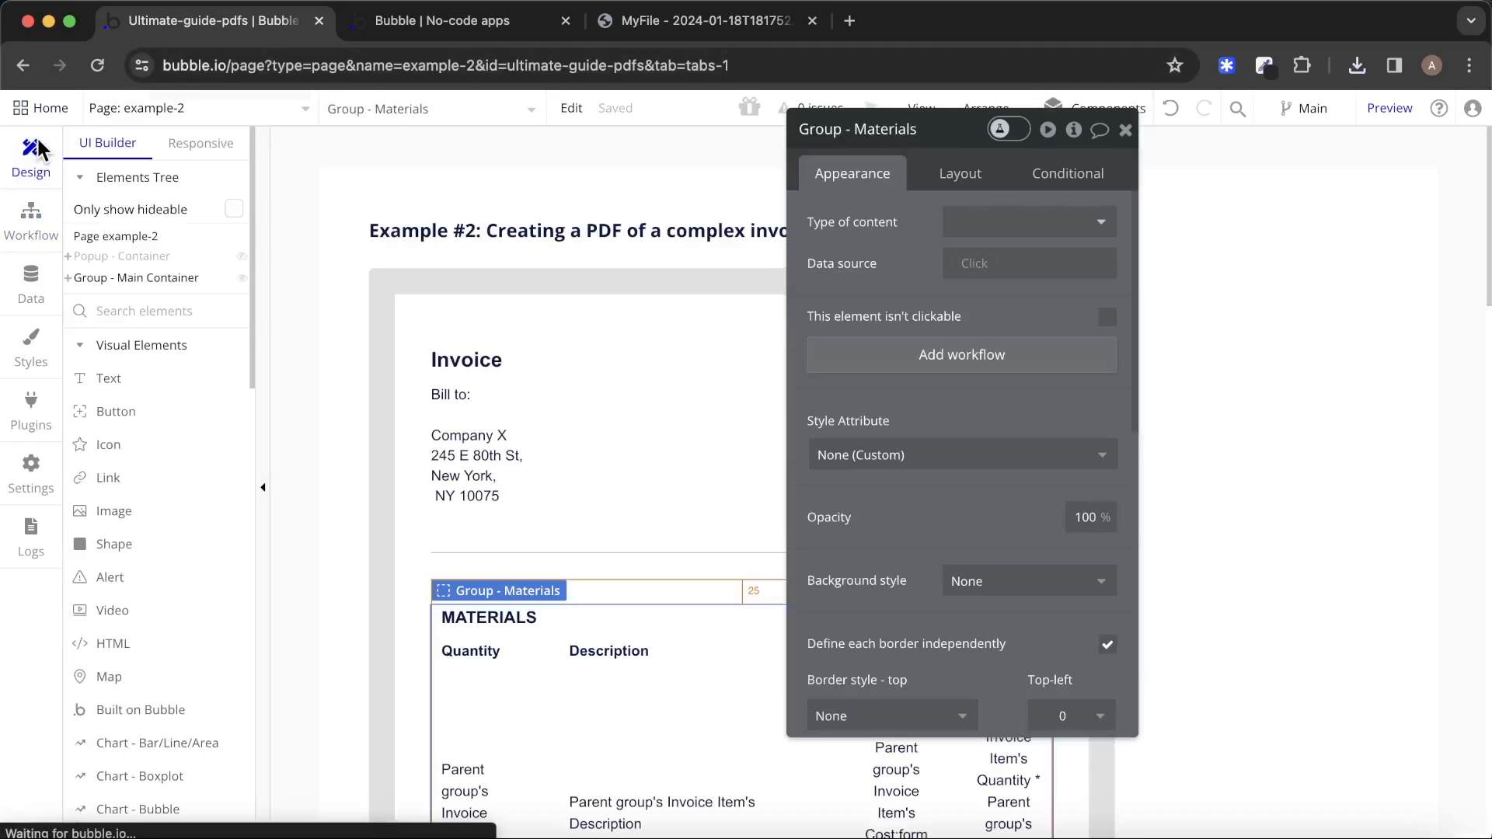
left_click(418, 334)
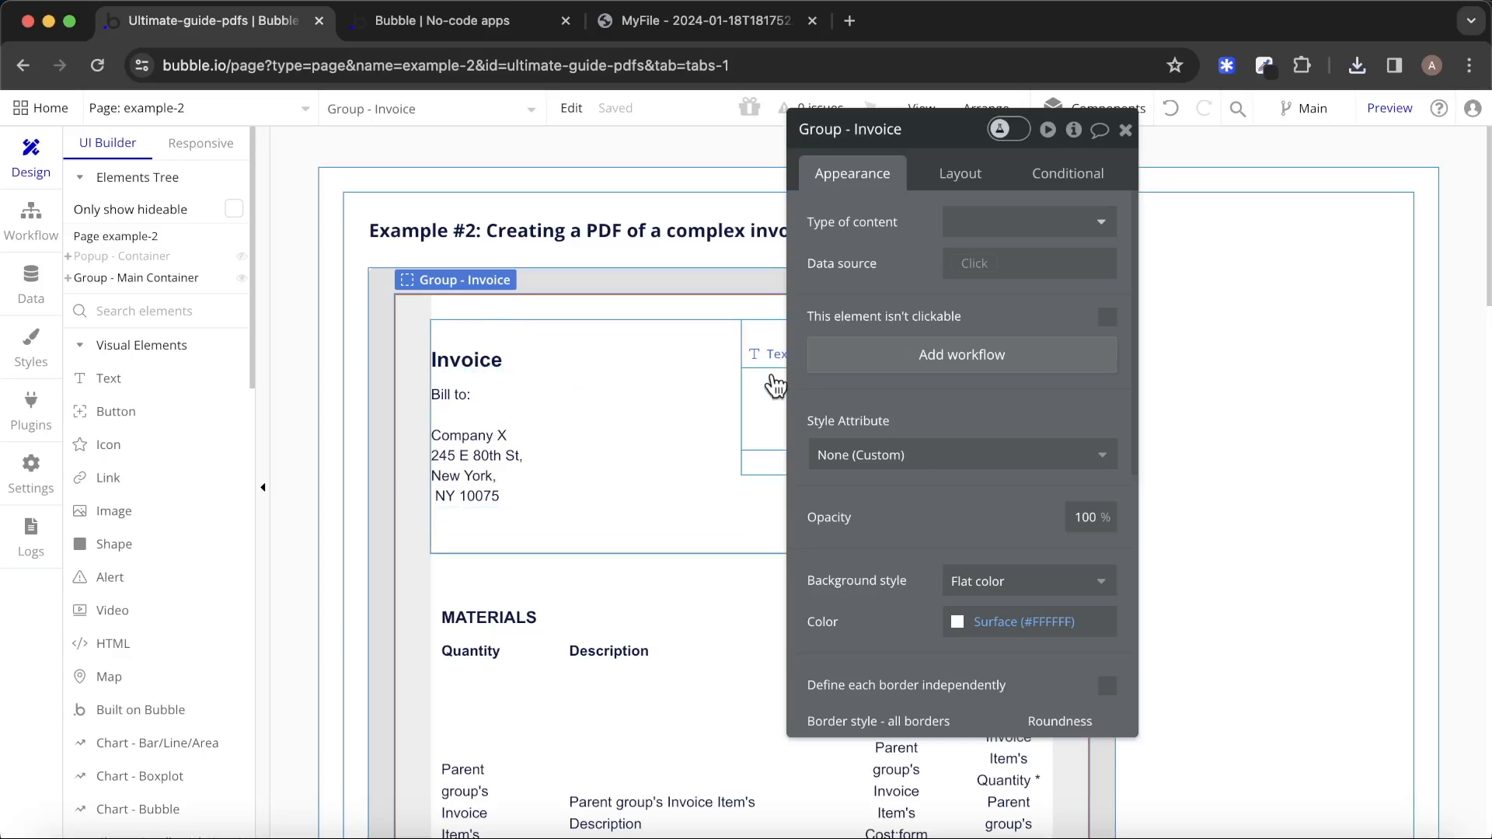
left_click(721, 546)
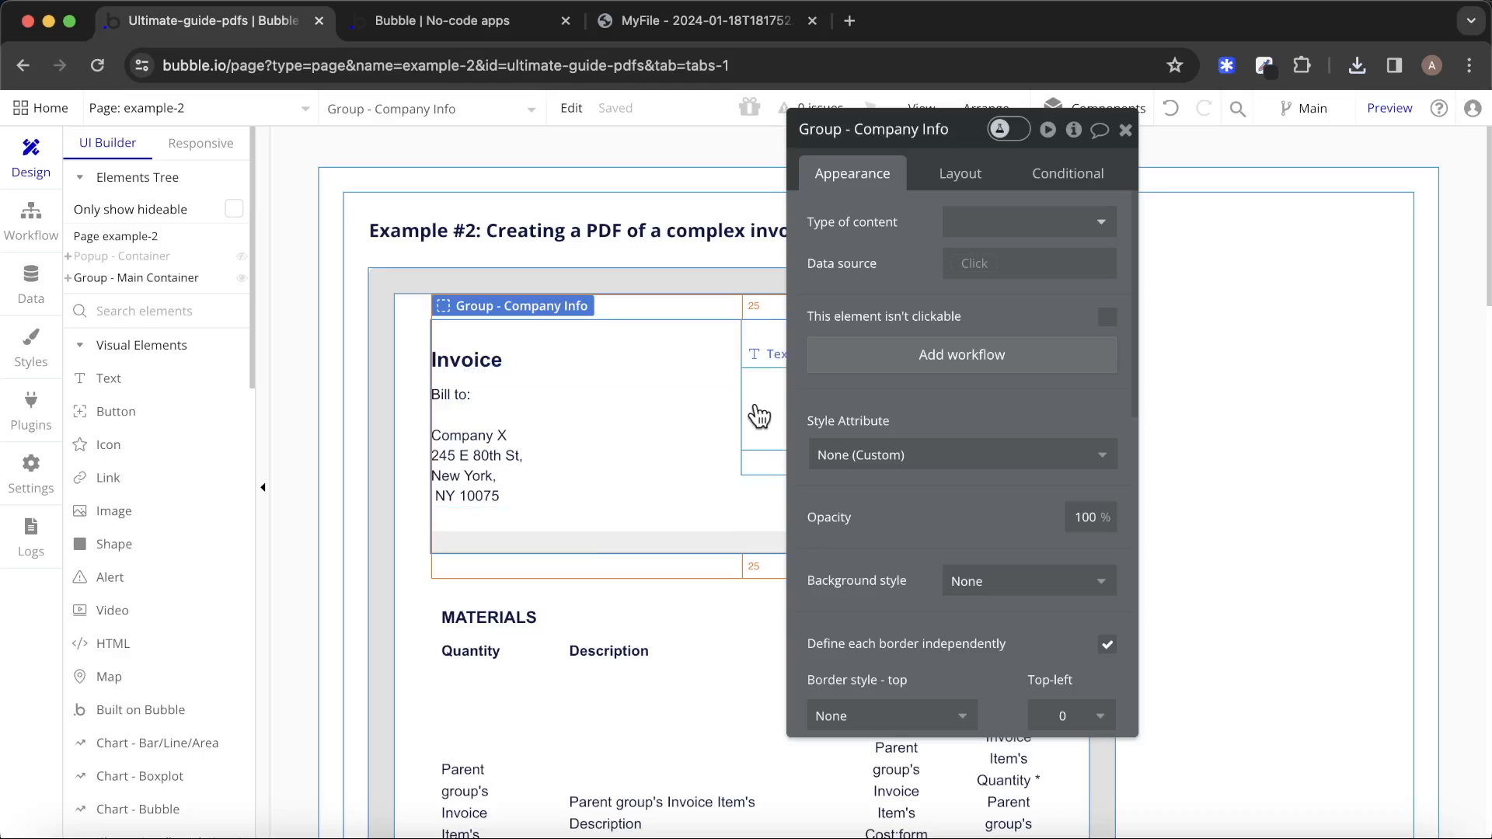
left_click(31, 218)
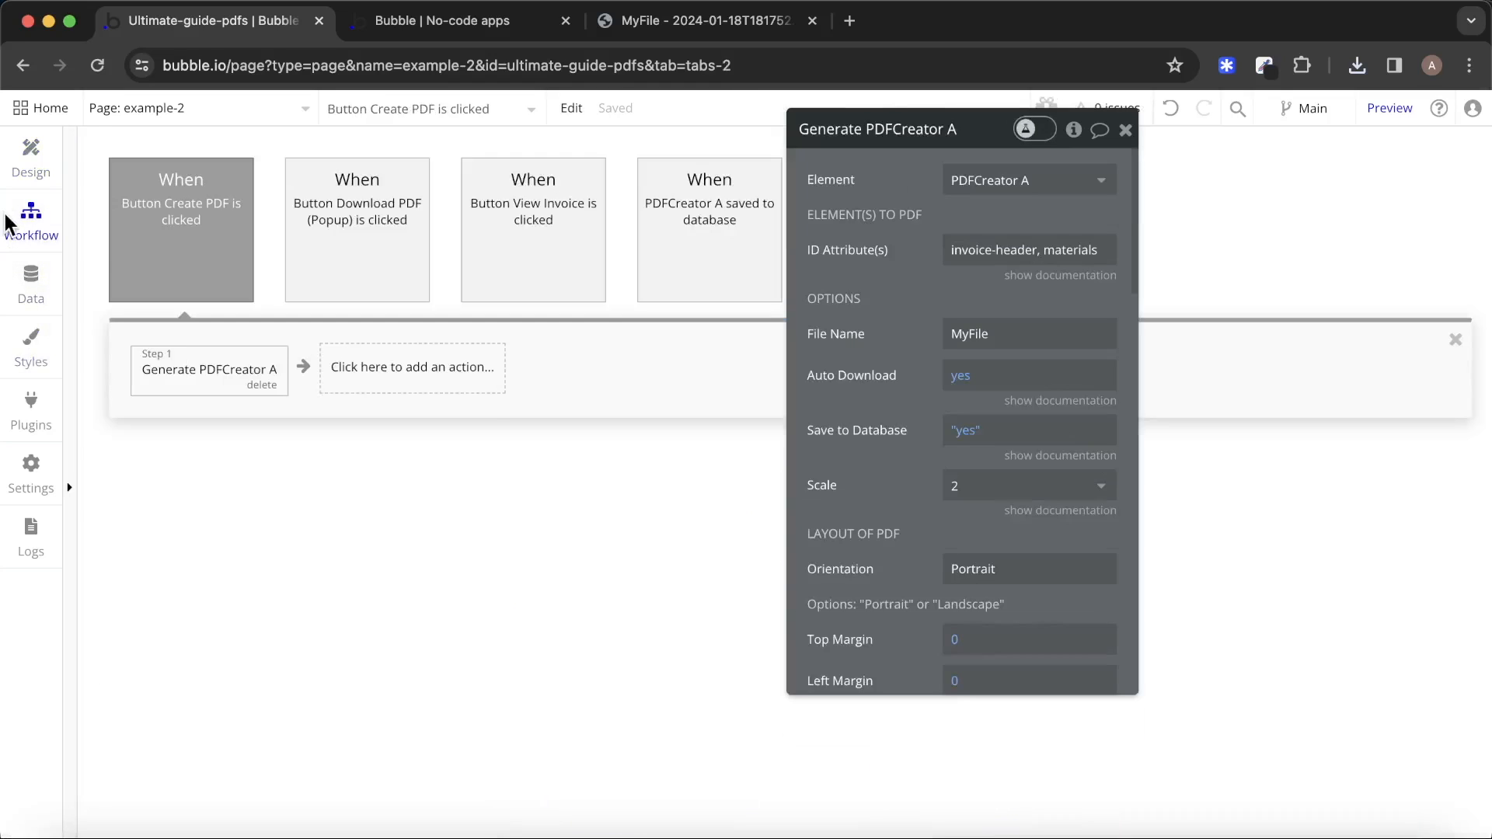
scroll(1104, 406, "down", 7)
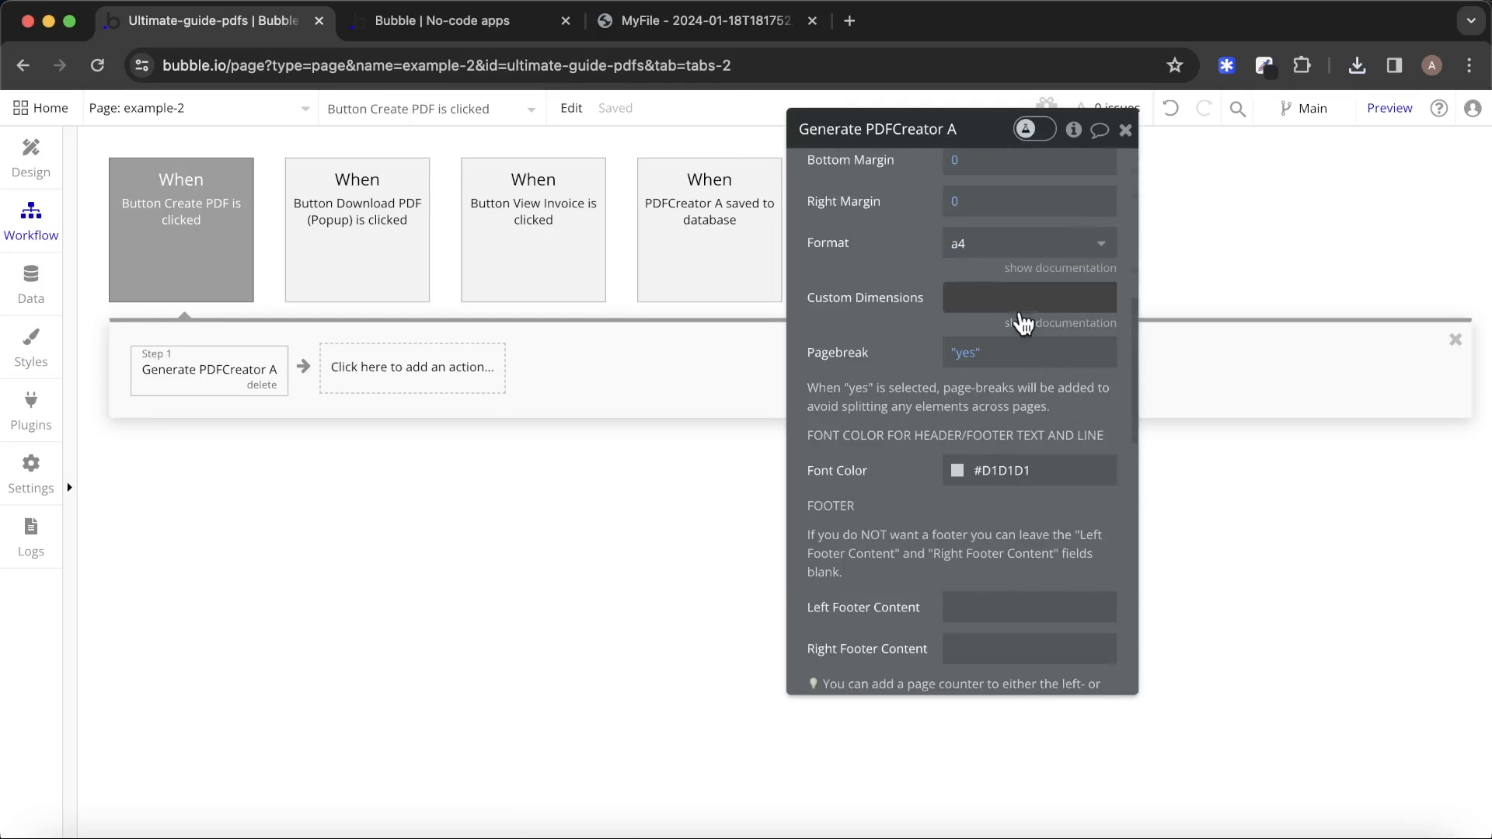
scroll(1023, 314, "up", 3)
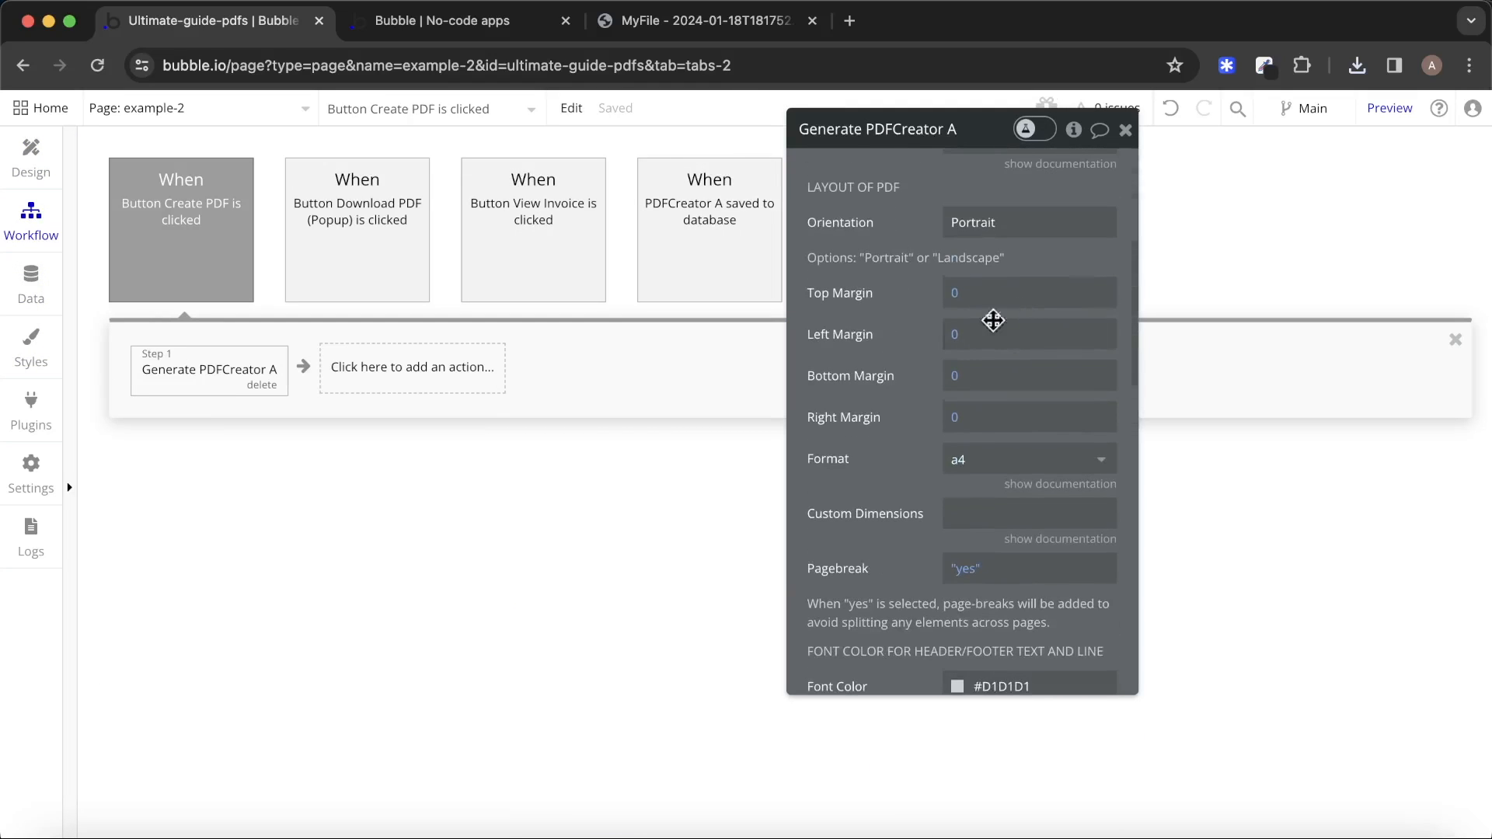
left_click(958, 342)
type("20")
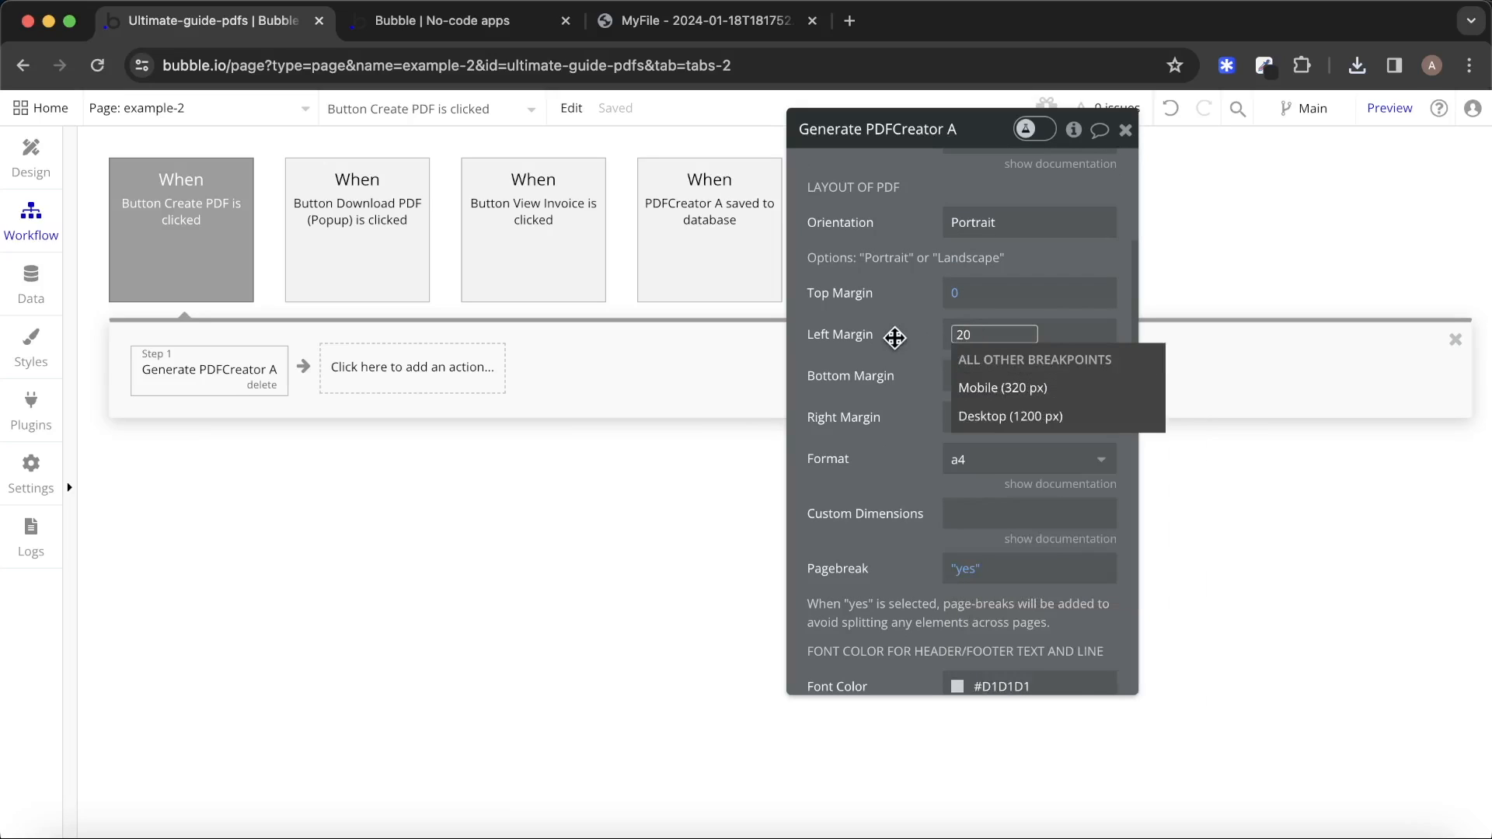
type("30")
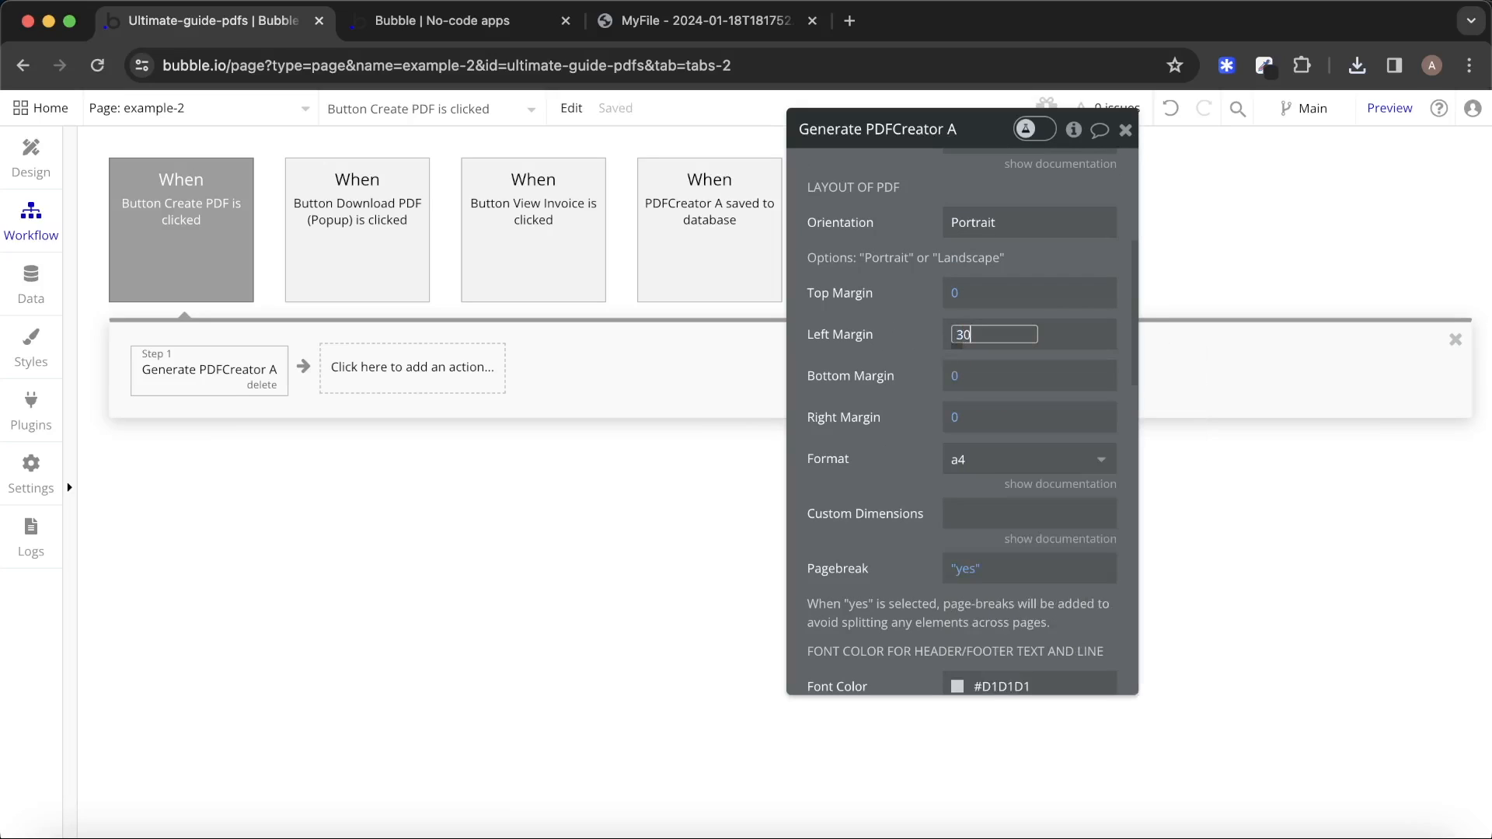
left_click(958, 417)
type("30")
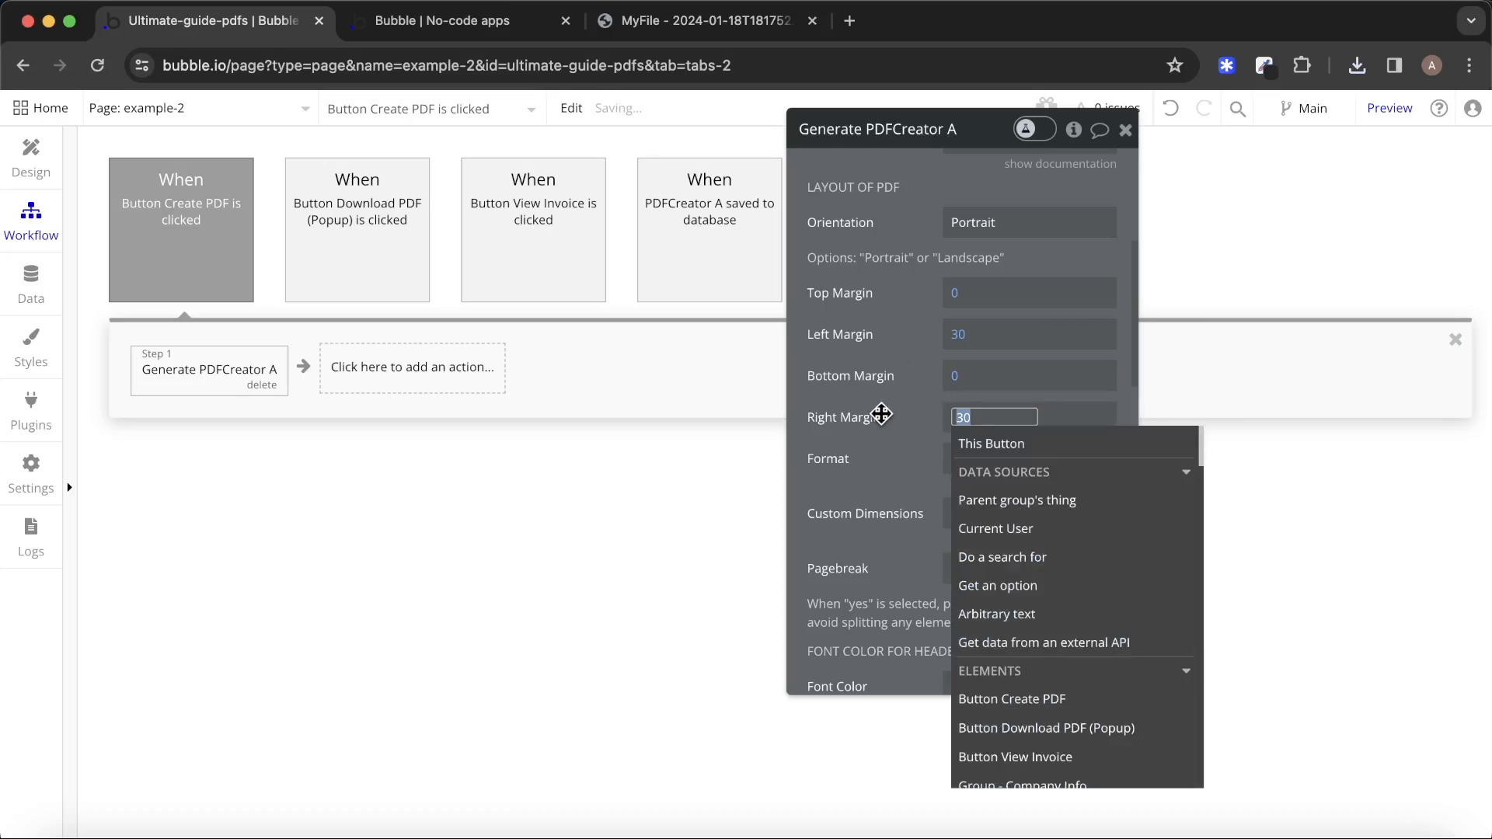
Give the Group - labour copy element on the example-2 page the ID attribute "labour".
left_click(31, 152)
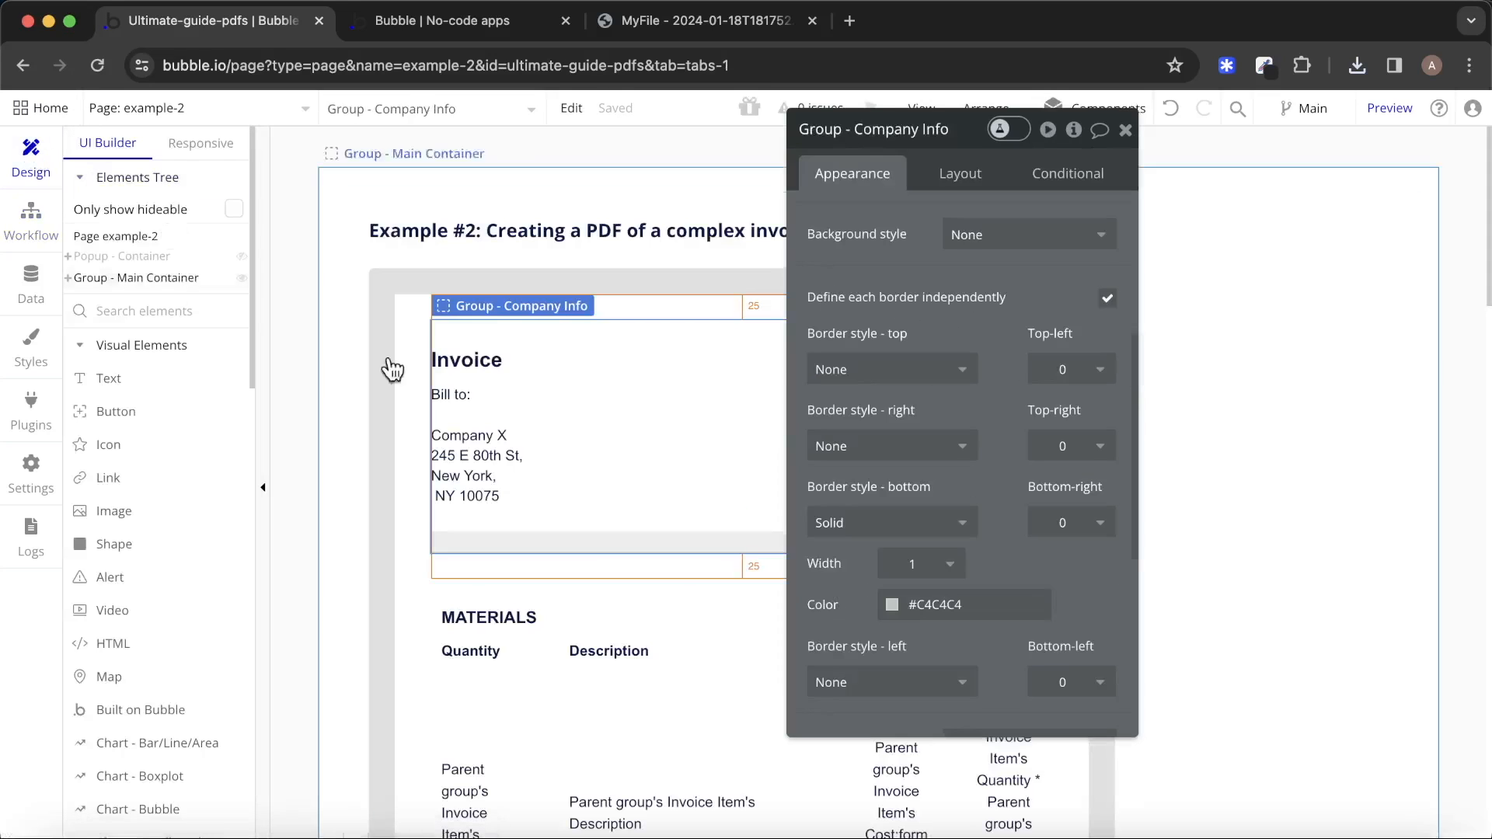
scroll(590, 477, "down", 3)
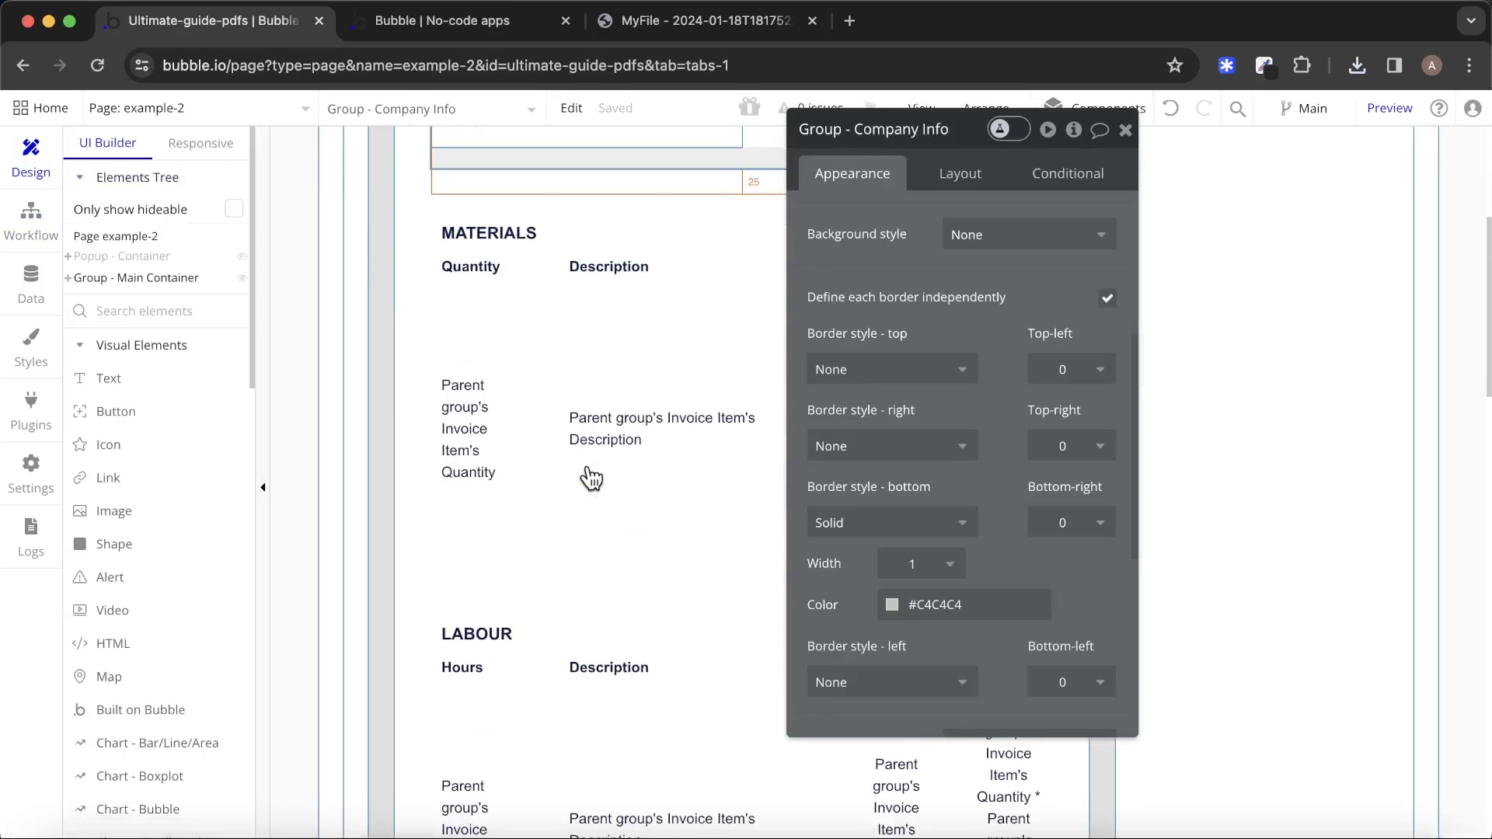
left_click(447, 636)
scroll(1013, 479, "down", 1)
scroll(1013, 479, "down", 2)
left_click(1014, 707)
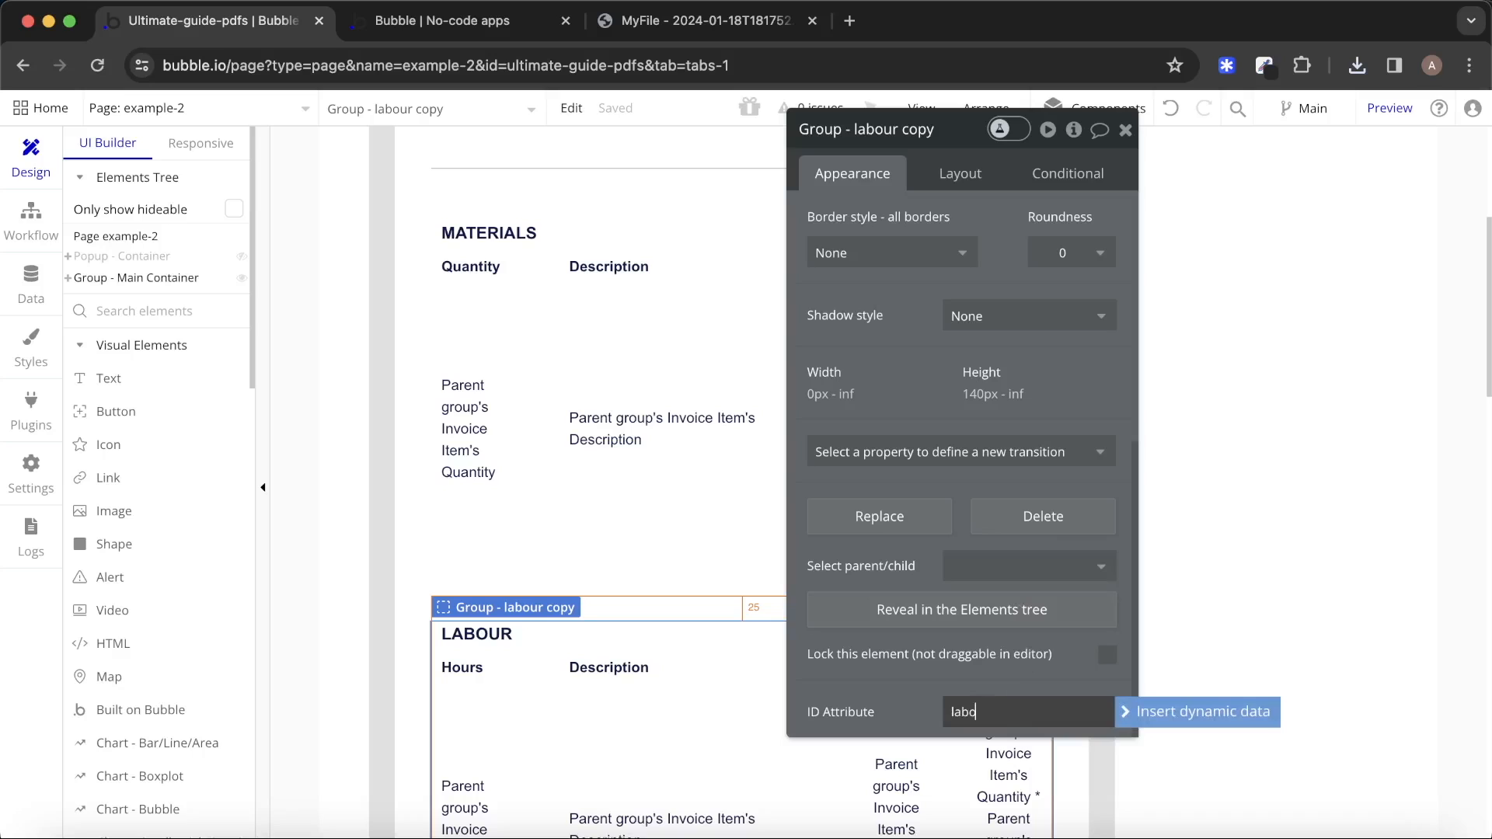
Give the Group - Other element the ID attribute "other".
scroll(716, 533, "down", 7)
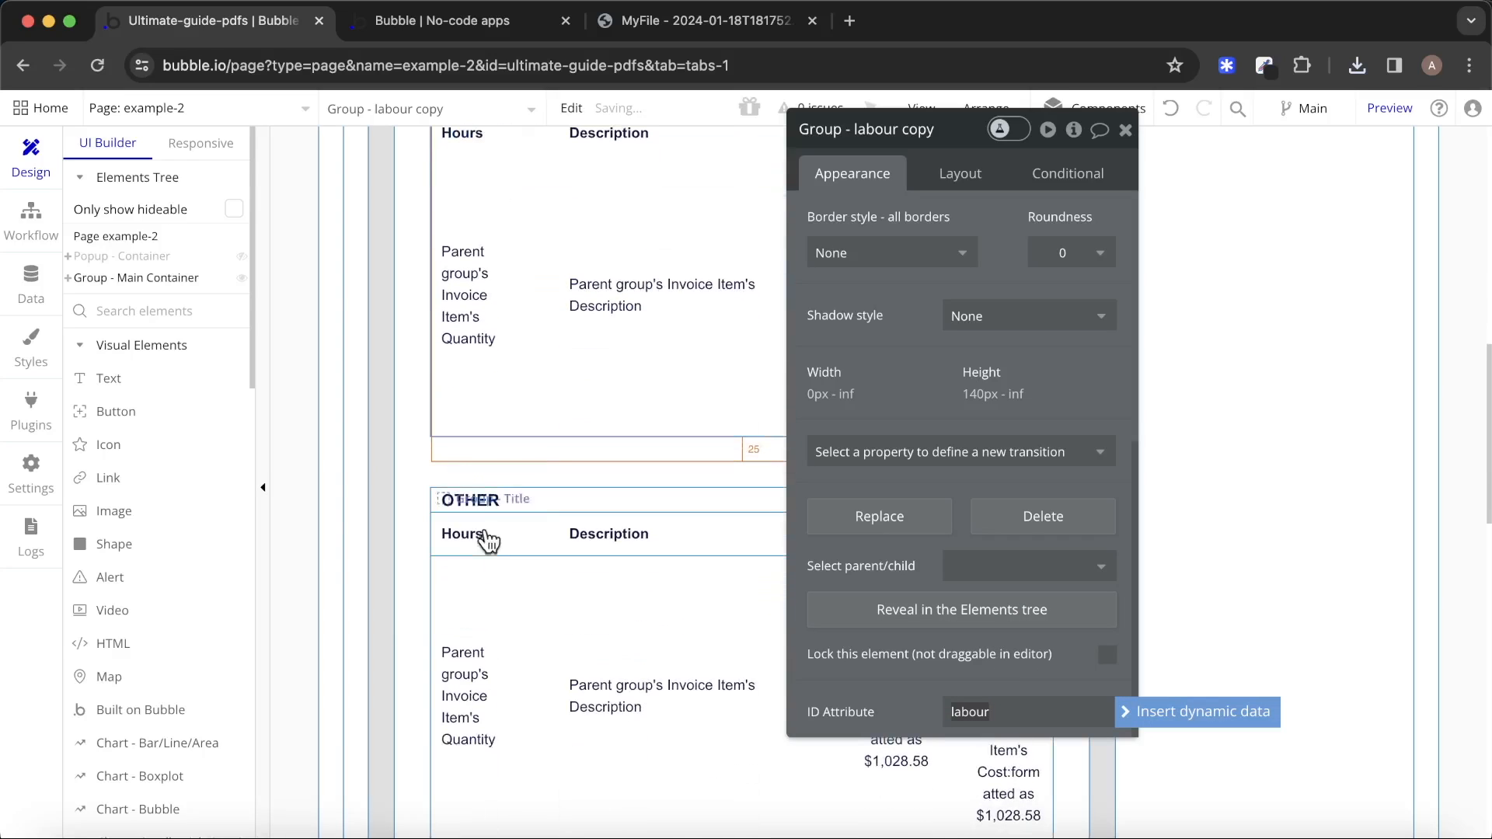
left_click(443, 500)
scroll(987, 668, "down", 3)
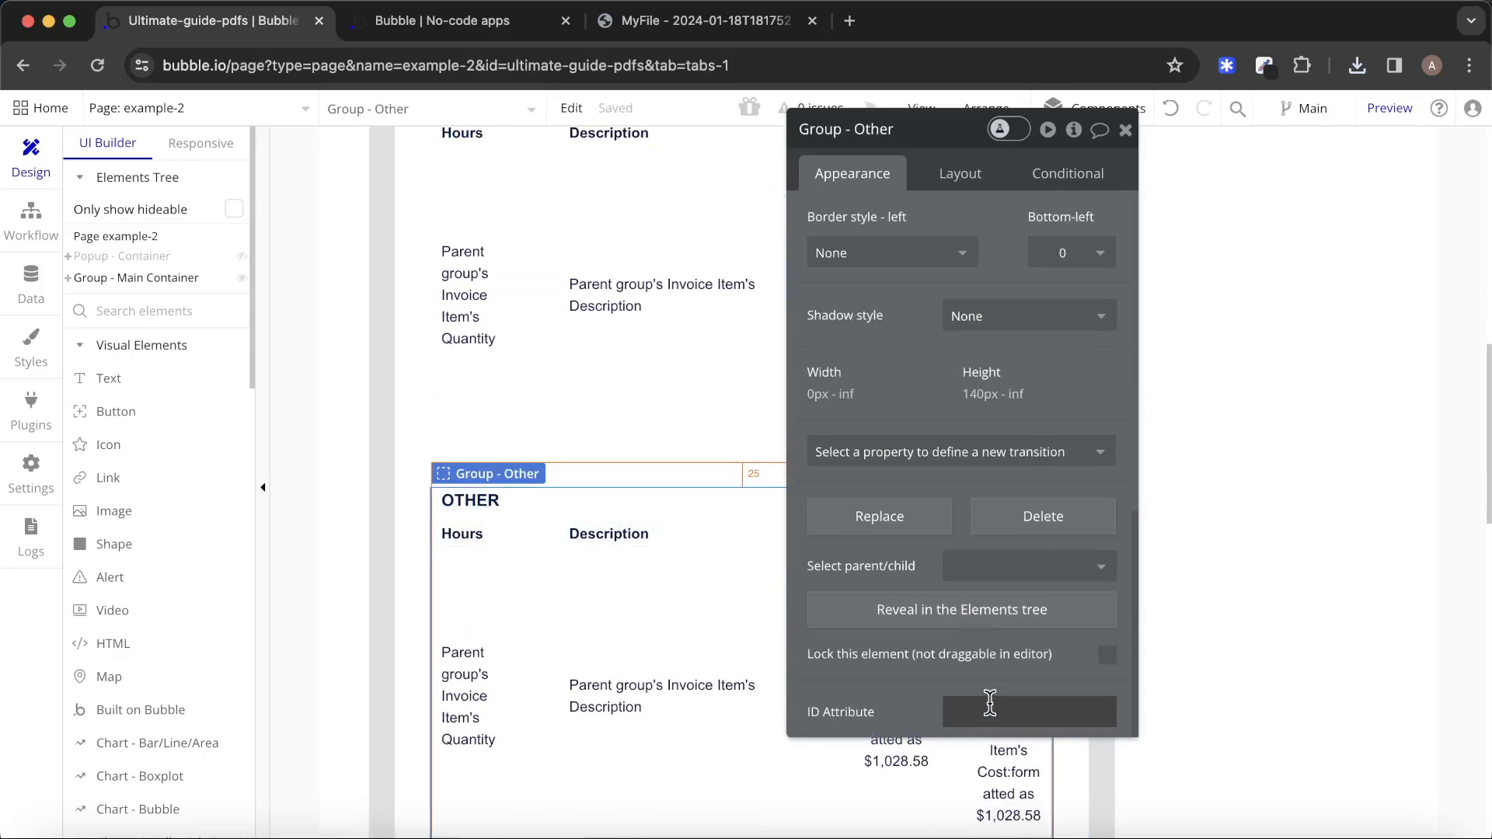
left_click(994, 703)
Give the parent group of the TOTAL row, Group - Invoice Details copy, the ID attribute "footer".
scroll(643, 567, "down", 10)
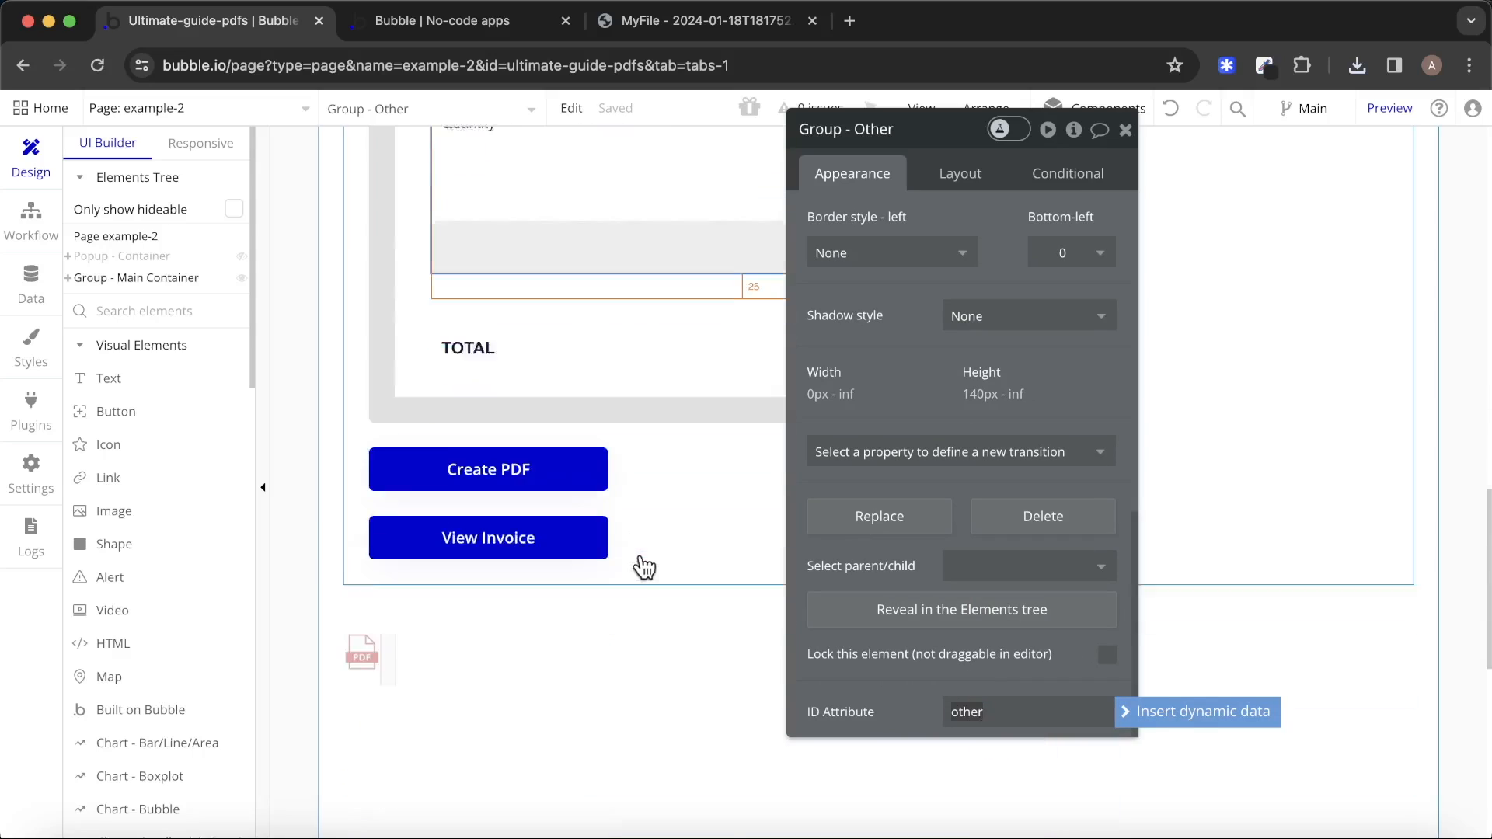
left_click(479, 308)
right_click(479, 308)
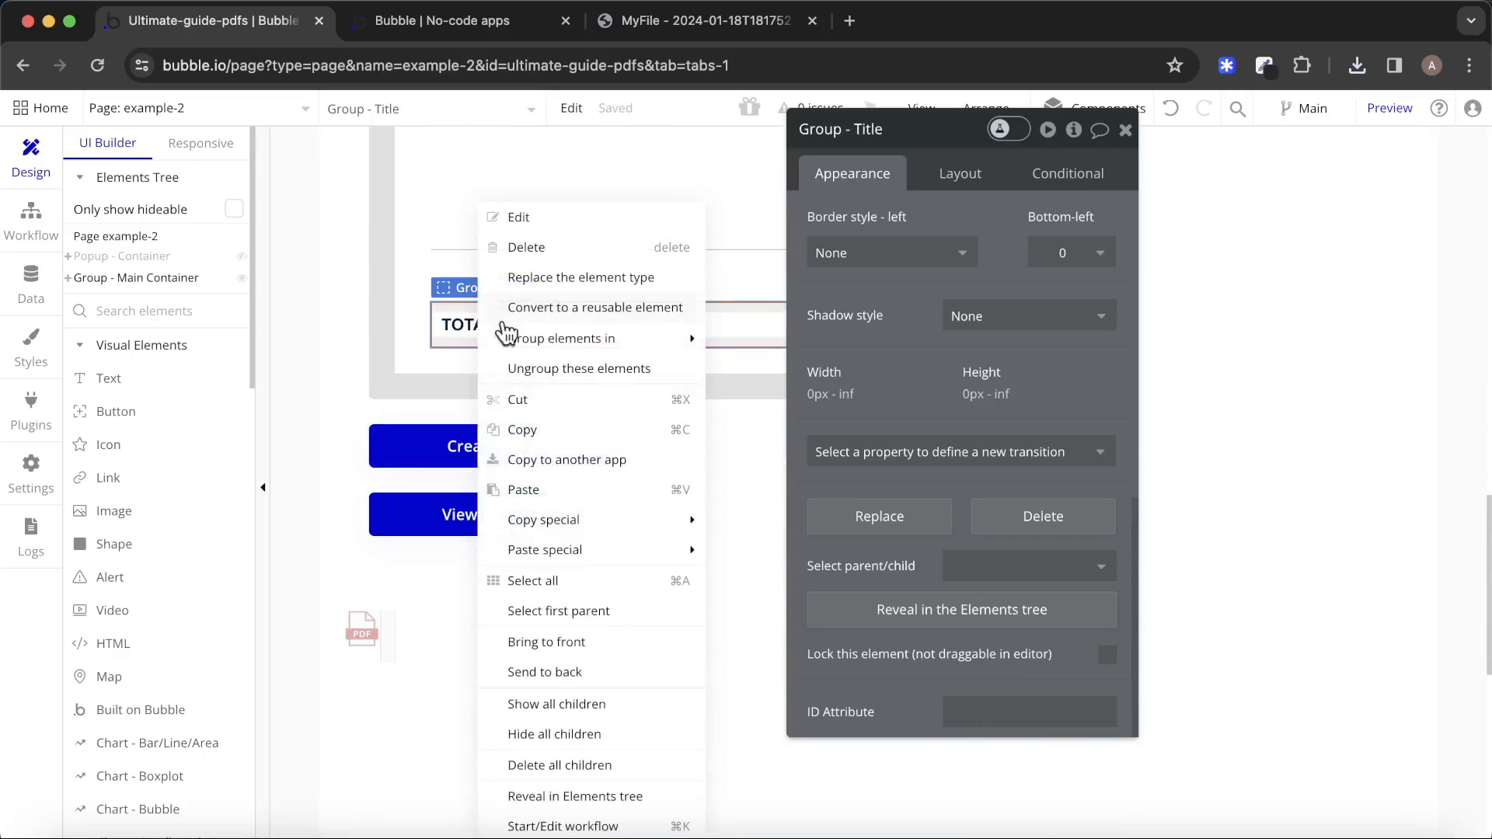
left_click(597, 612)
left_click(1028, 703)
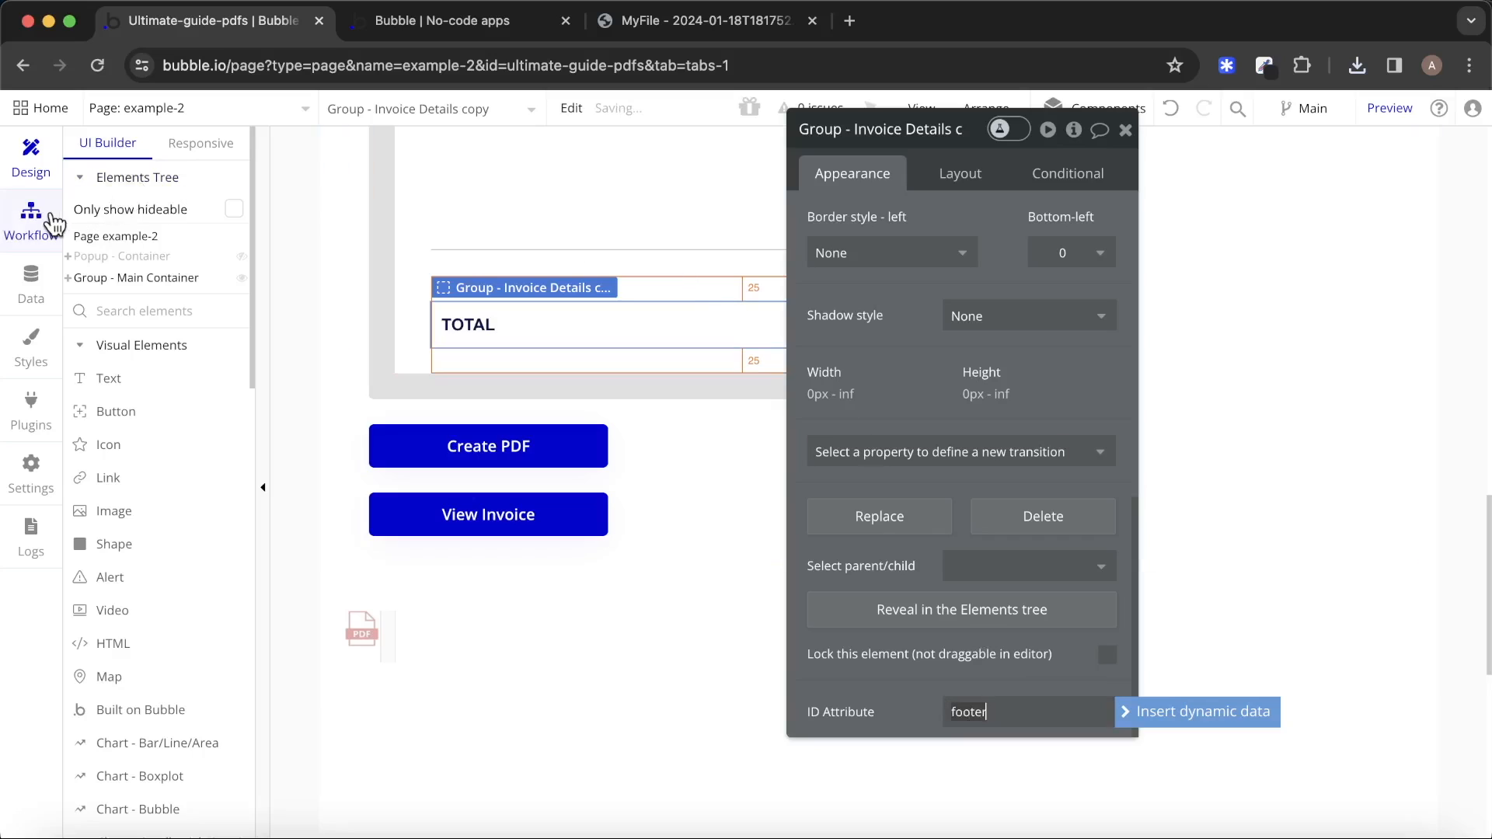
Extend the Generate PDFCreator A action's ID Attribute(s) to "invoice-header, materials, labour, other, footer".
left_click(533, 463)
scroll(959, 356, "up", 10)
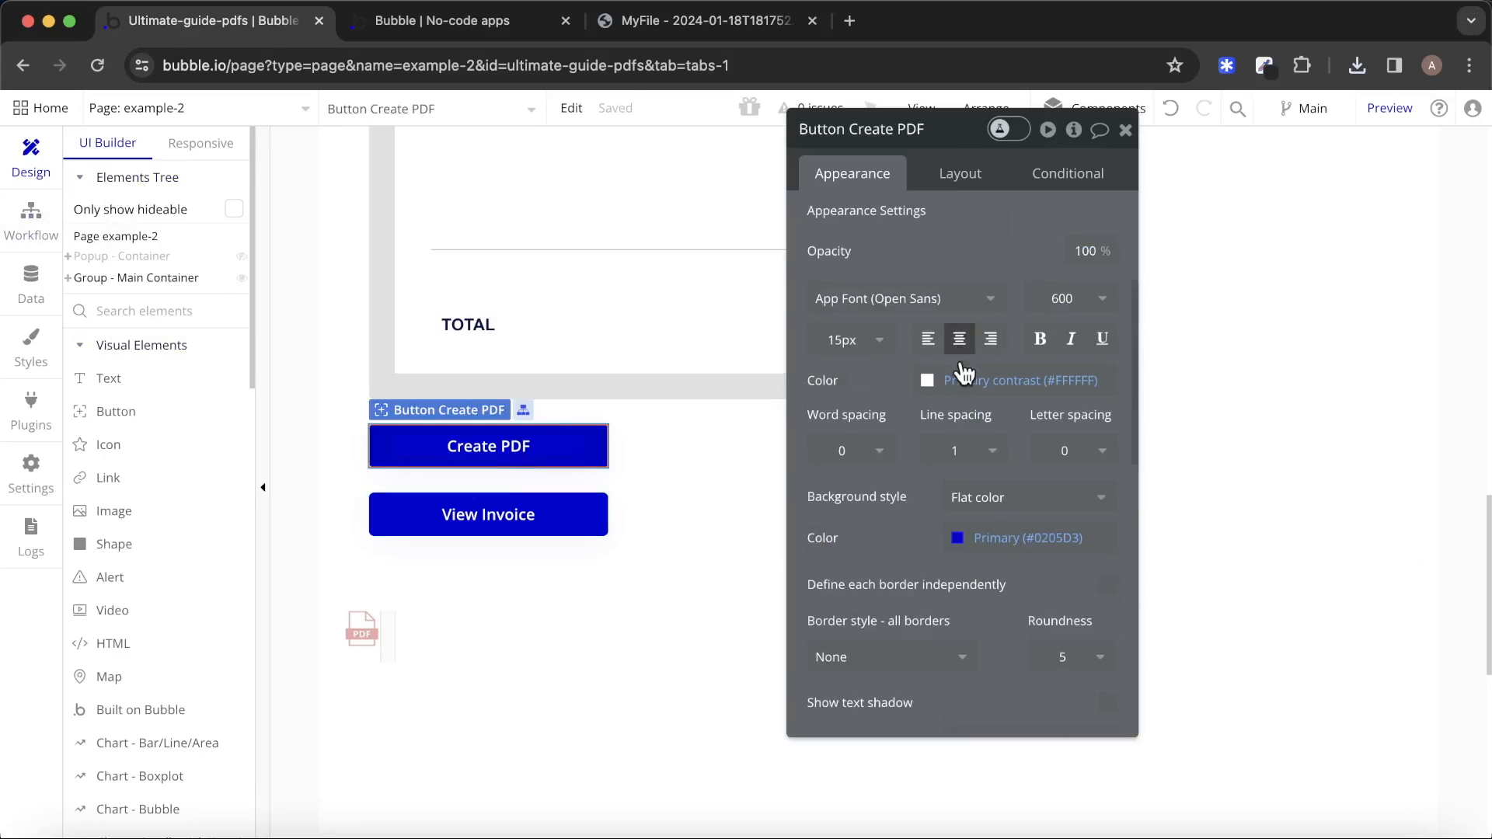
left_click(980, 313)
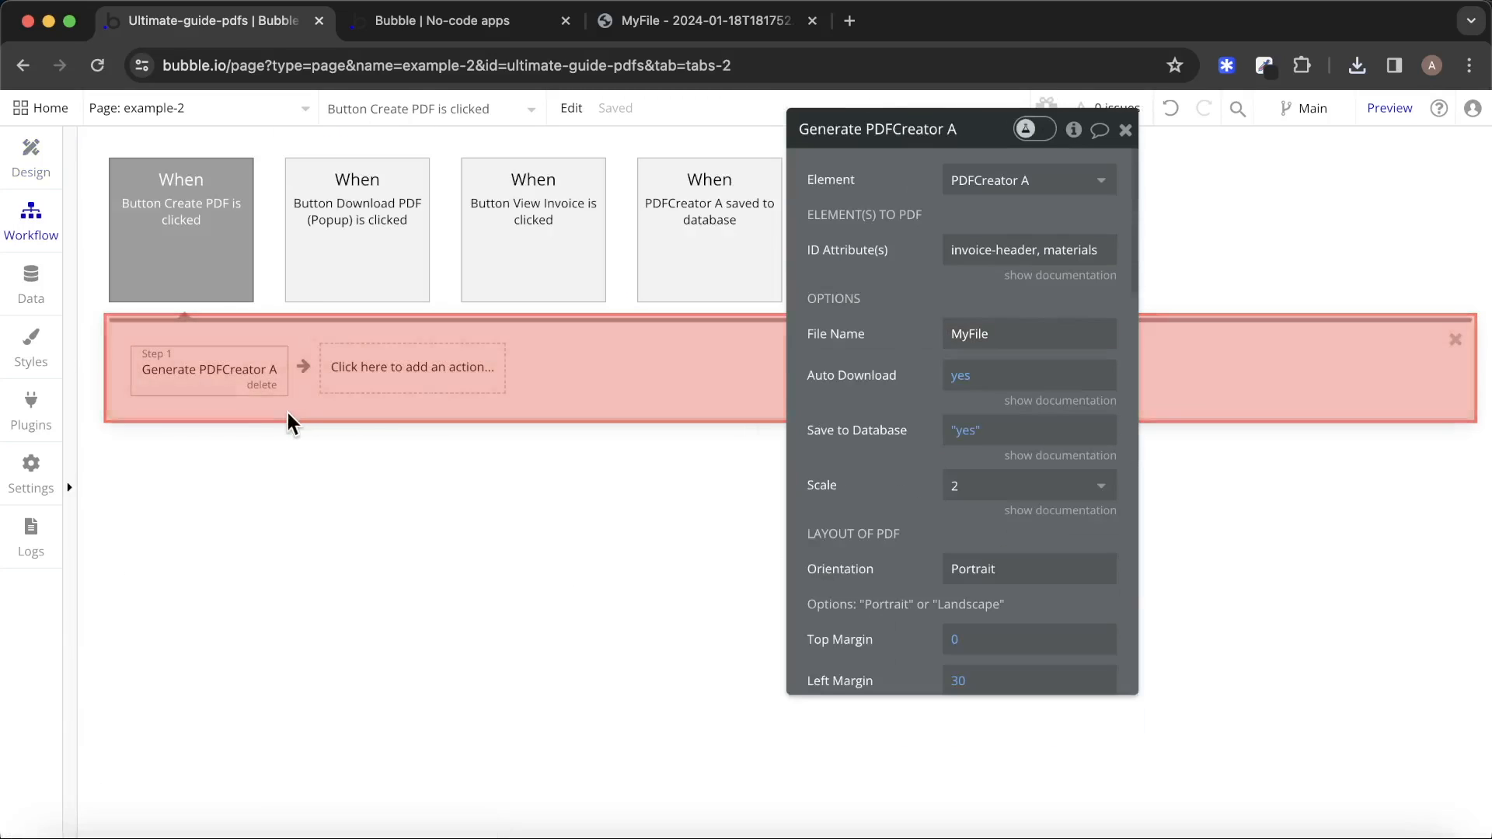
left_click_drag(1042, 247, 1126, 247)
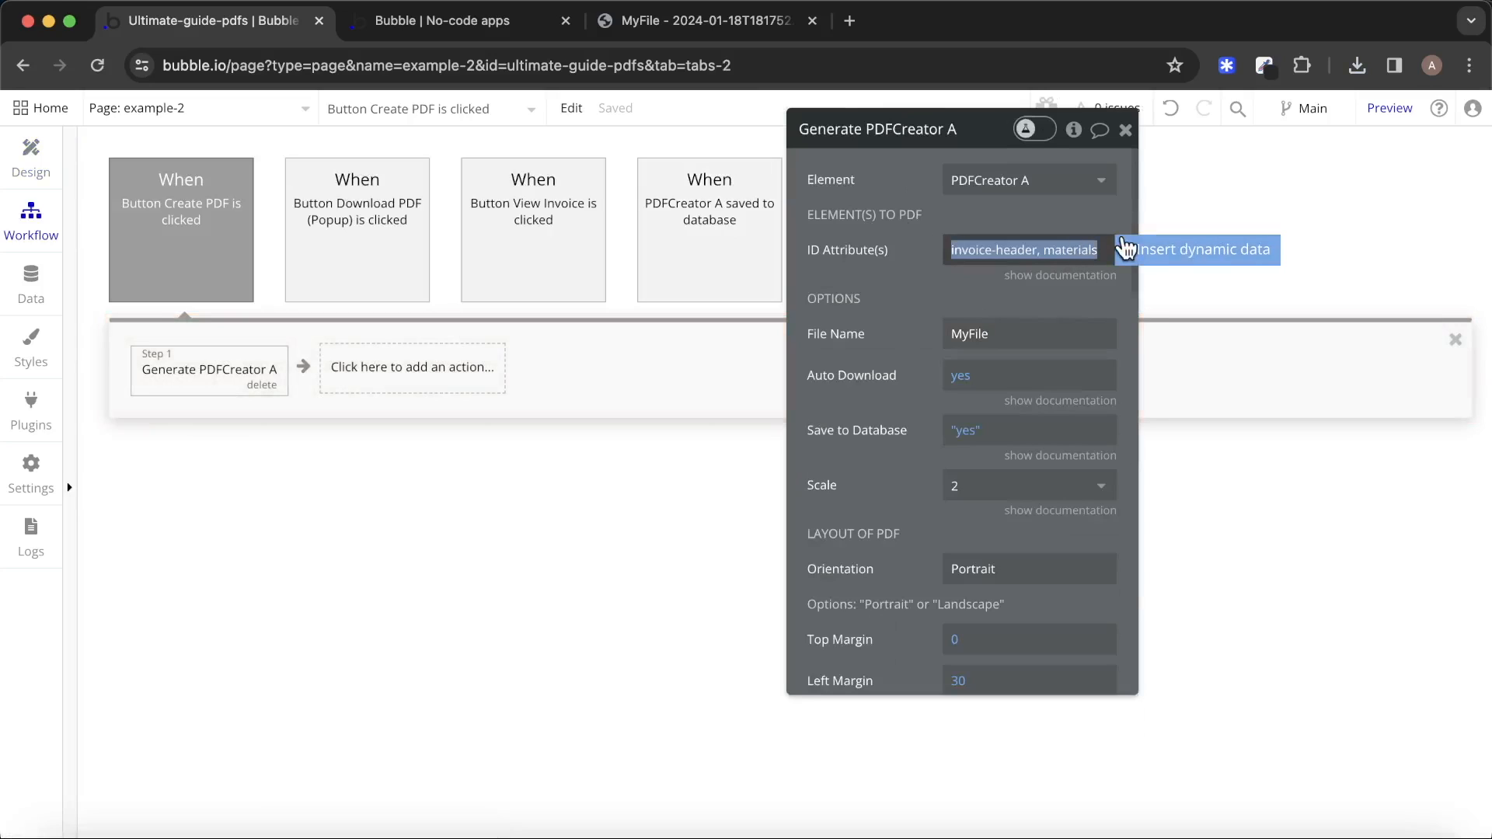
key("Right")
type(", labour")
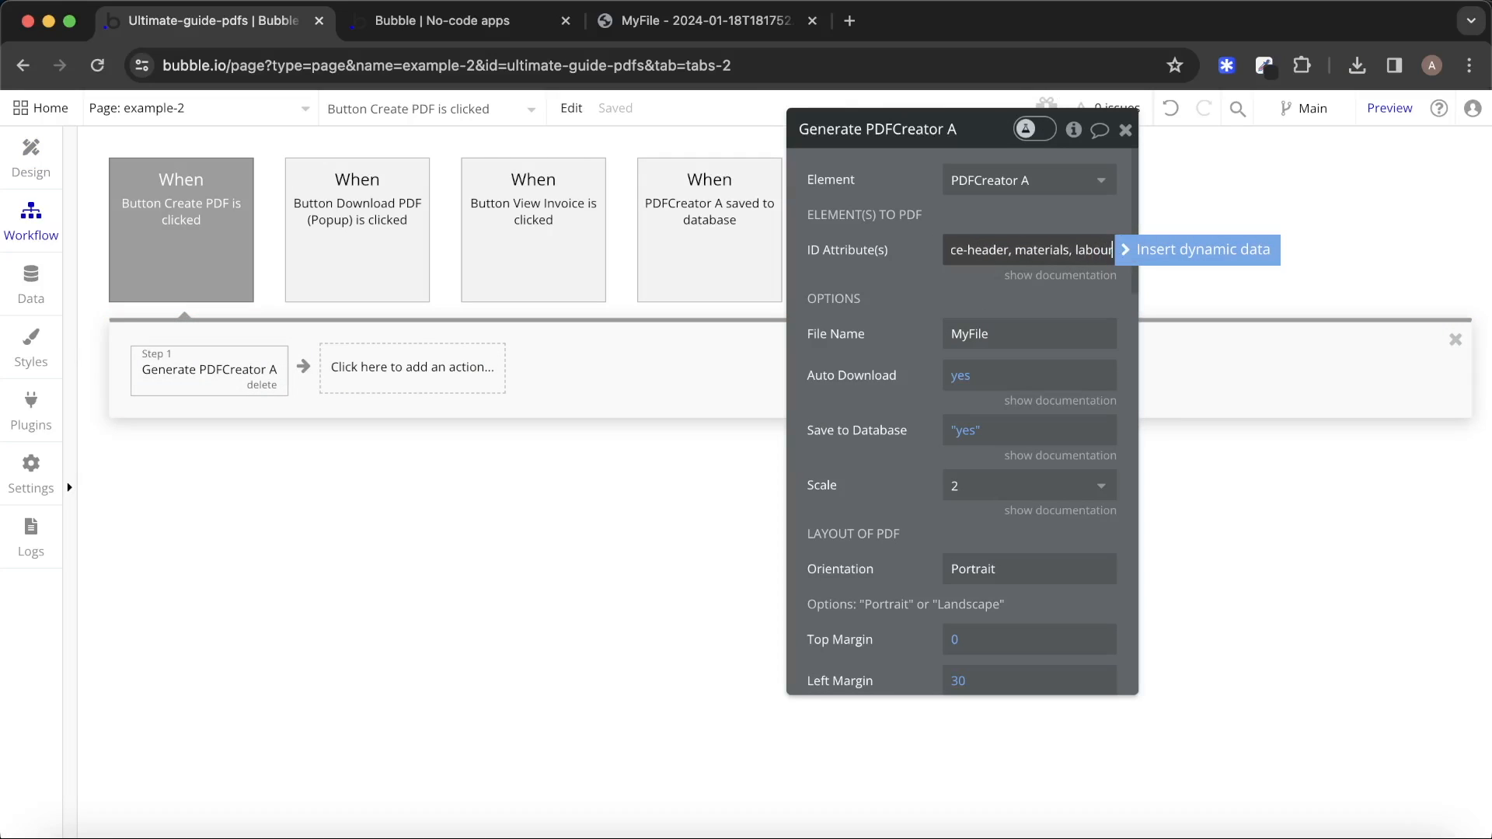
type(", other, footer")
left_click(918, 261)
Refresh the example-2 preview, create the PDF from all five invoice sections, and open the downloaded file.
left_click(491, 26)
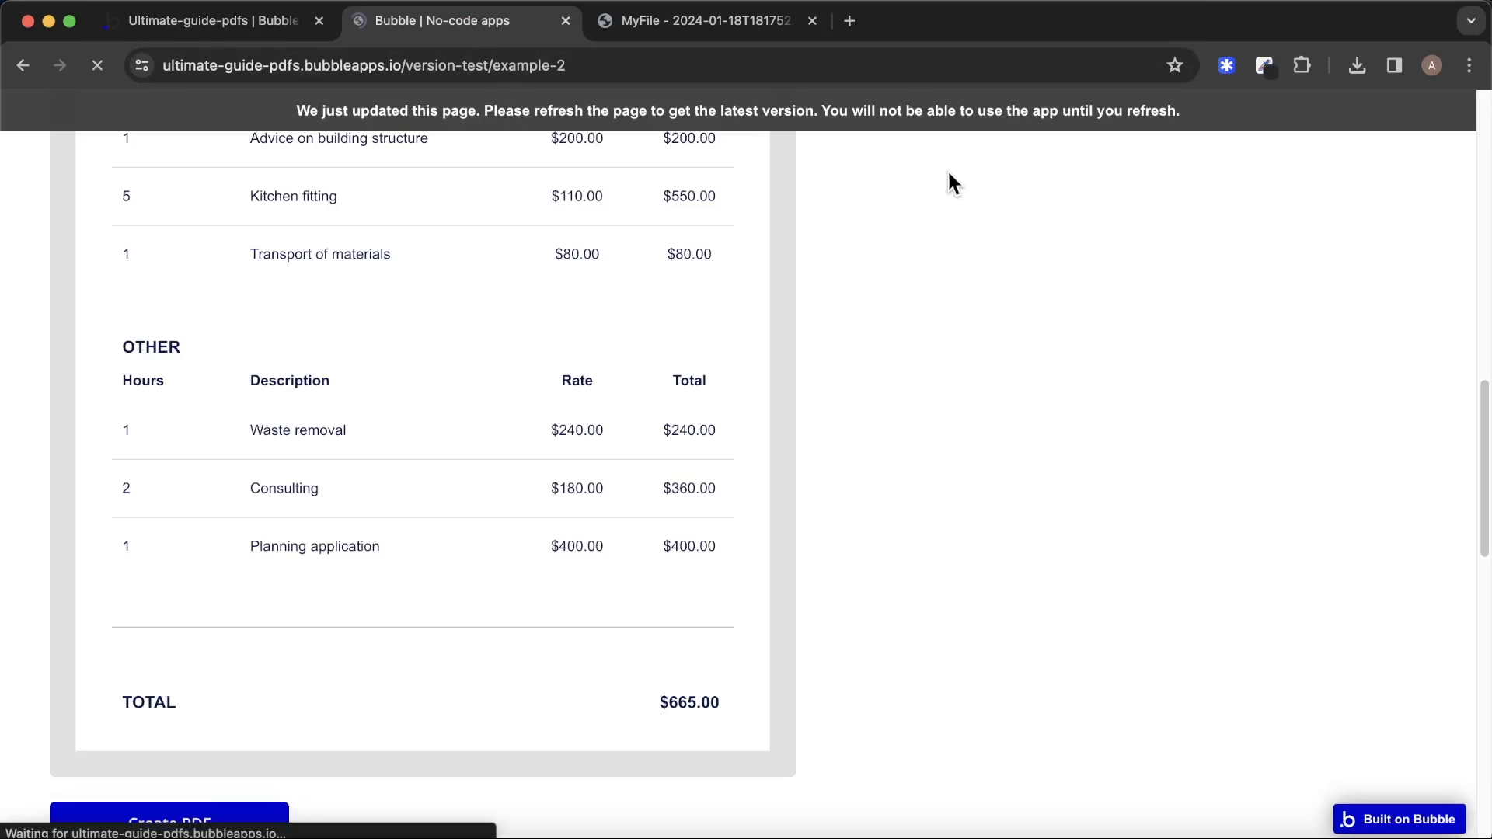
left_click(812, 20)
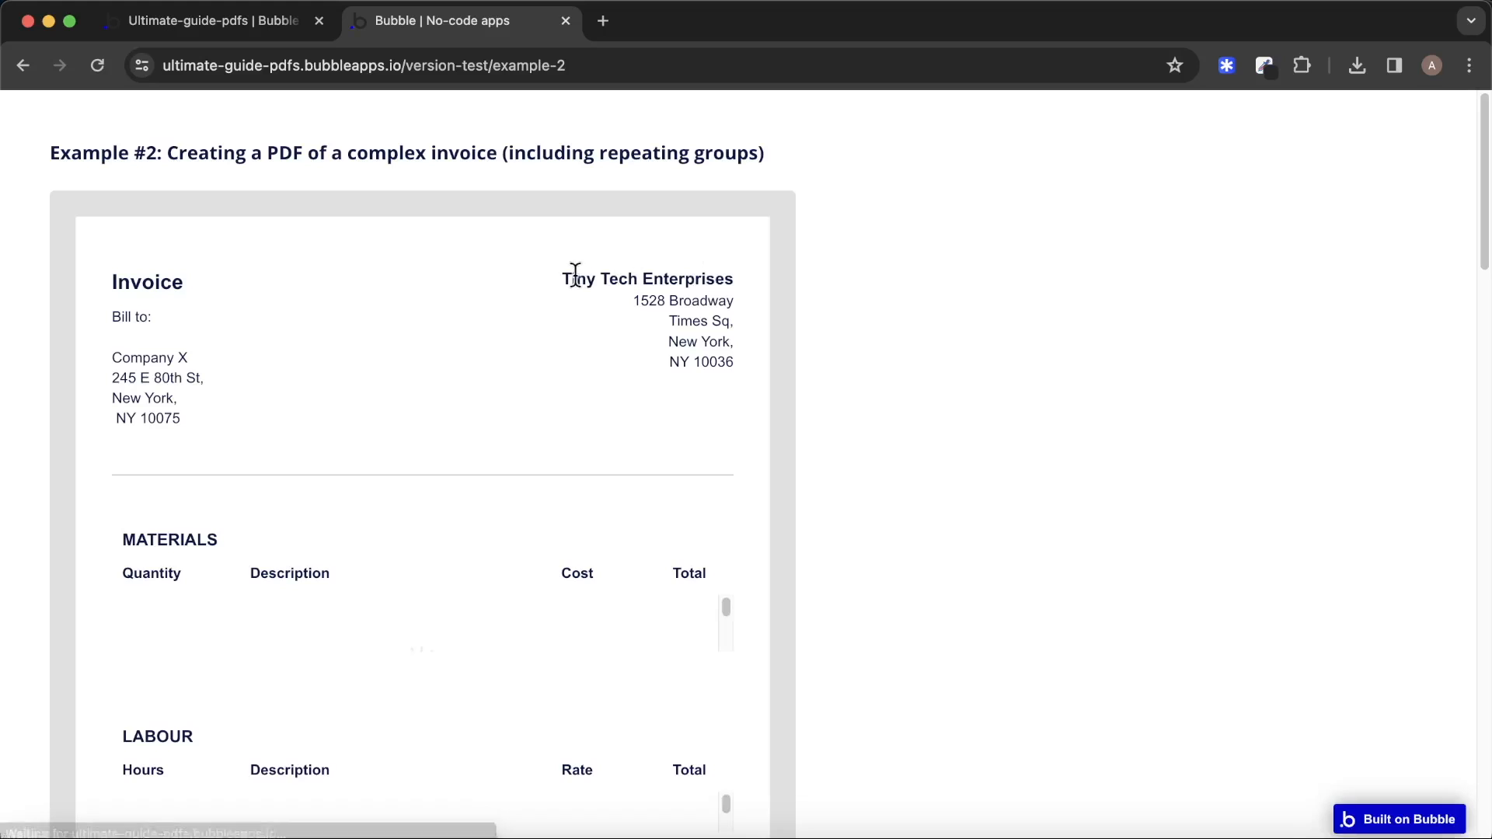
scroll(570, 276, "down", 15)
scroll(570, 278, "down", 5)
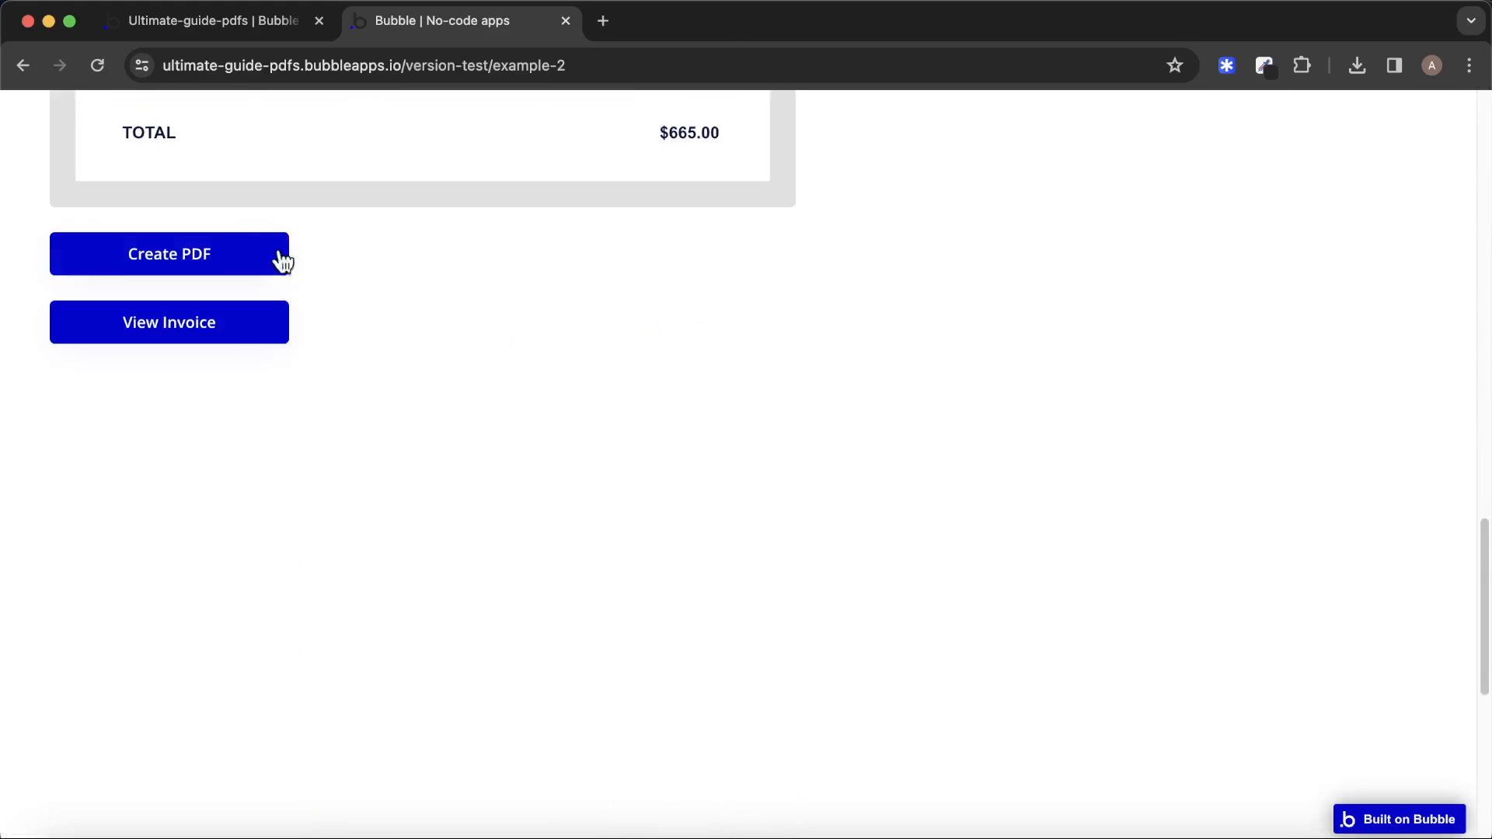
left_click(256, 247)
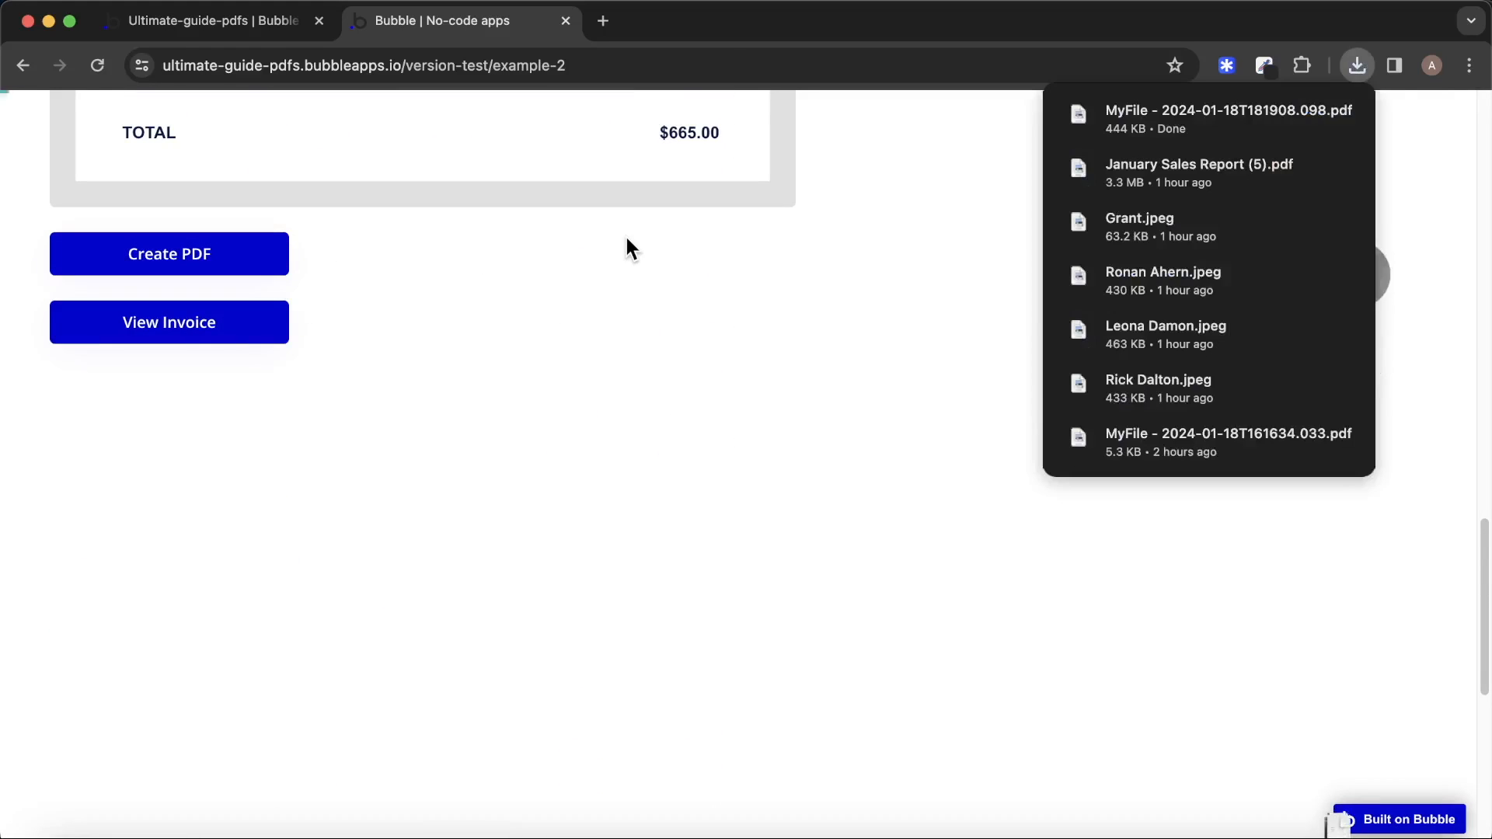
left_click(1244, 110)
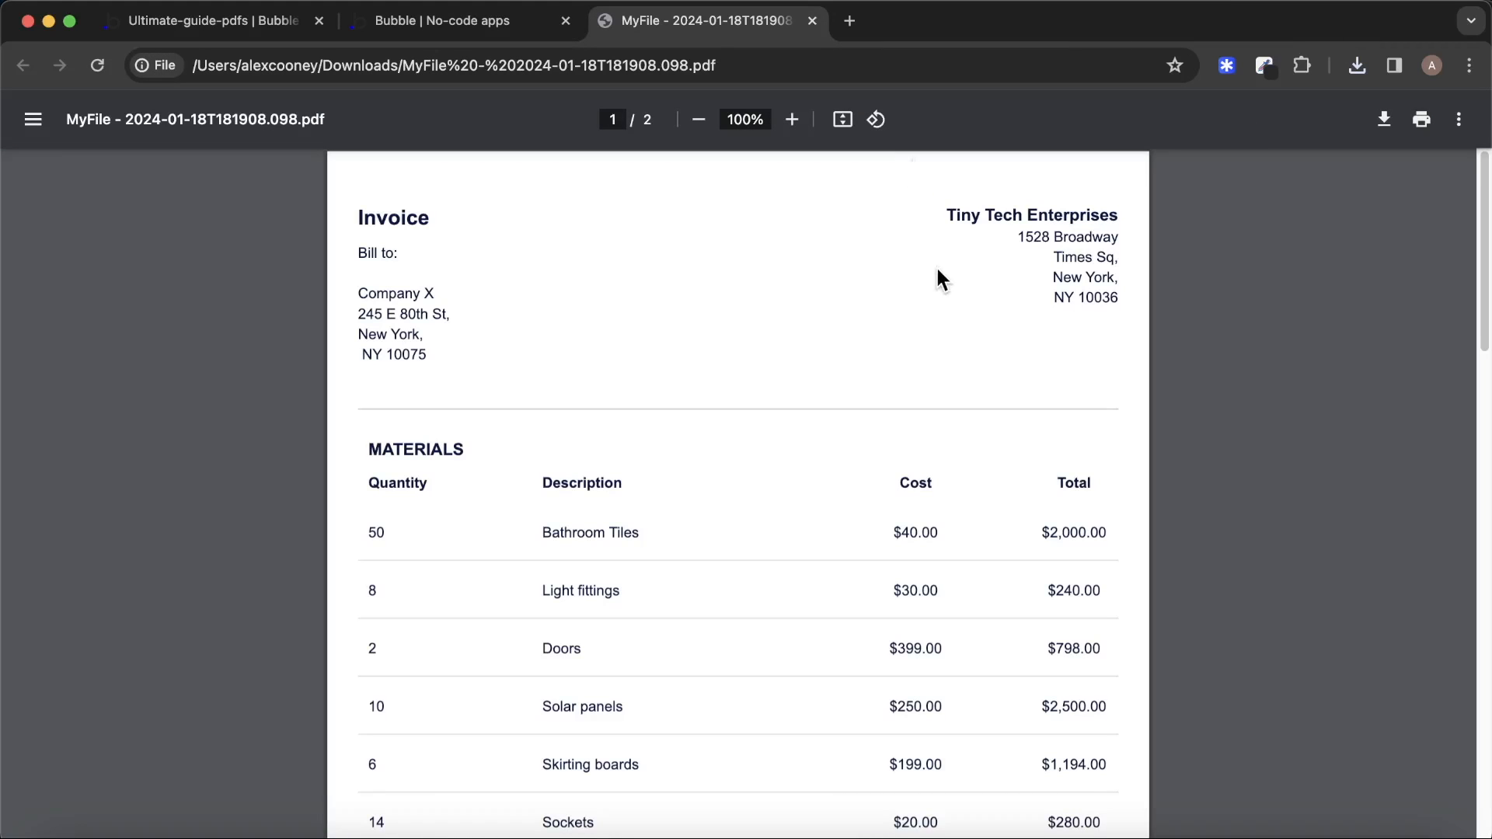
Examine the page break between the materials and labour sections in the PDF and compare it with the invoice in the preview.
scroll(935, 272, "down", 10)
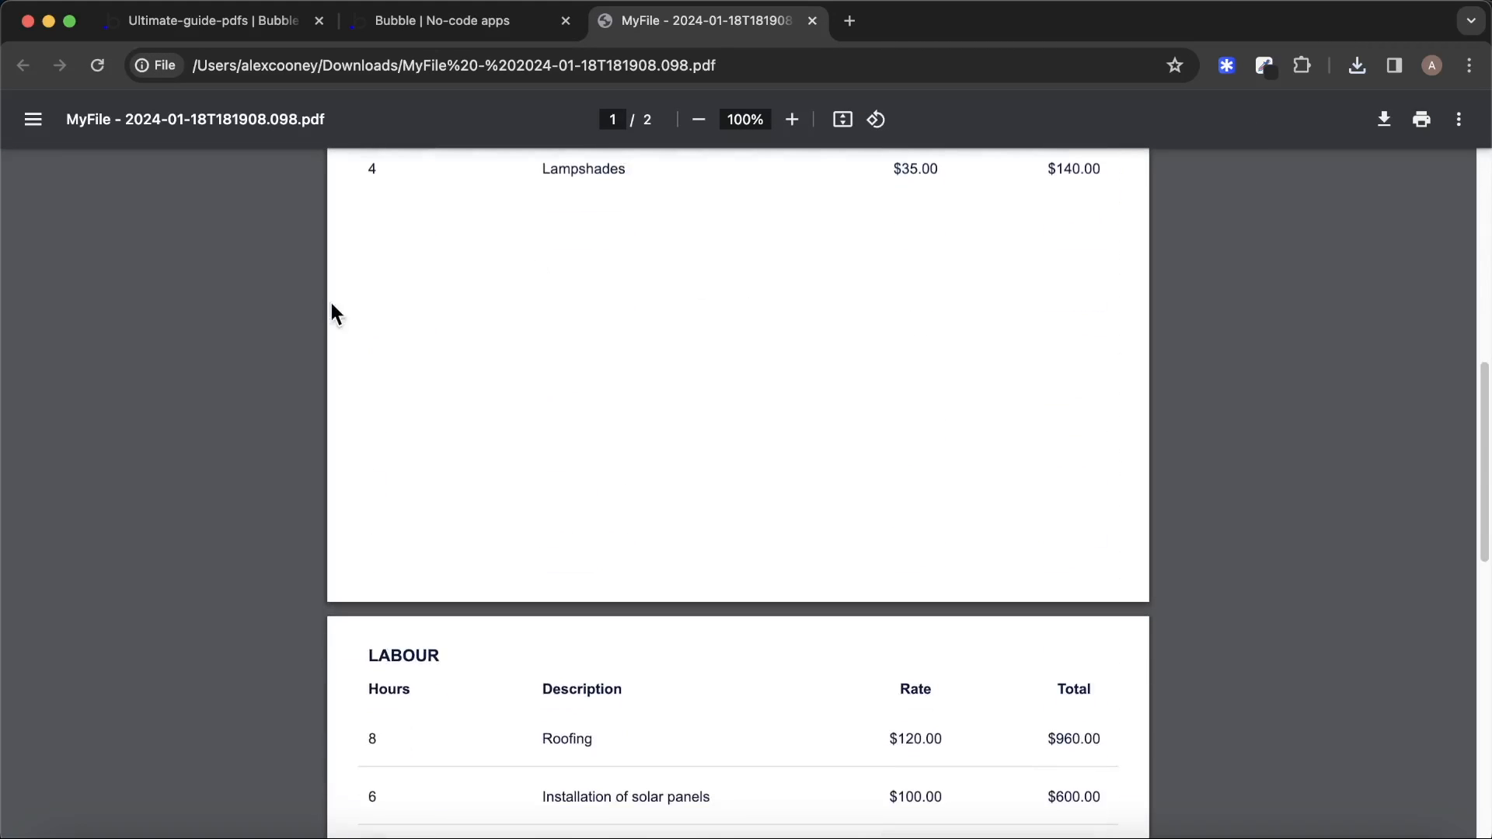
scroll(877, 307, "down", 2)
scroll(473, 421, "down", 10)
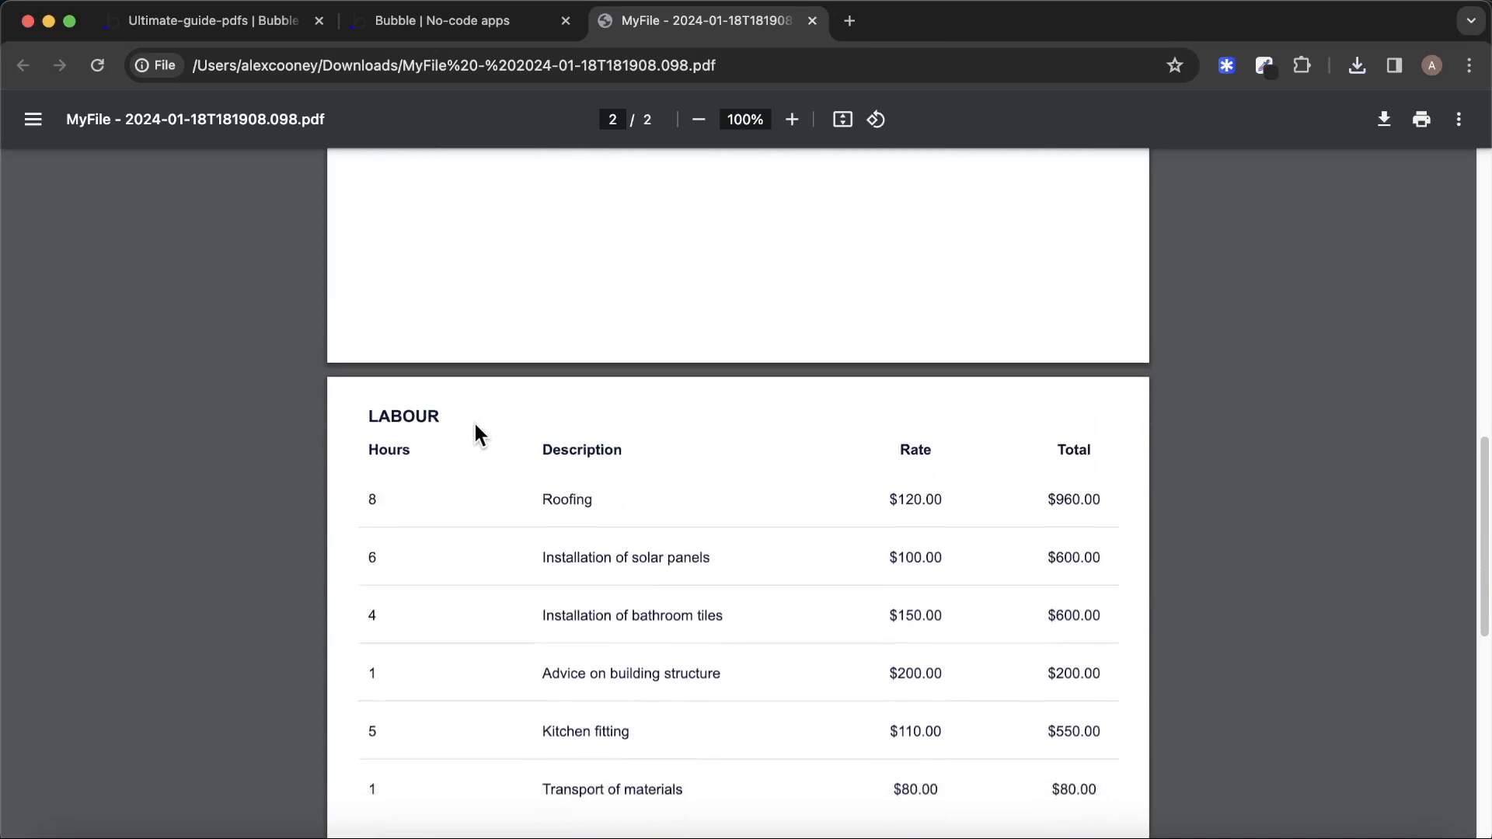
scroll(553, 443, "up", 10)
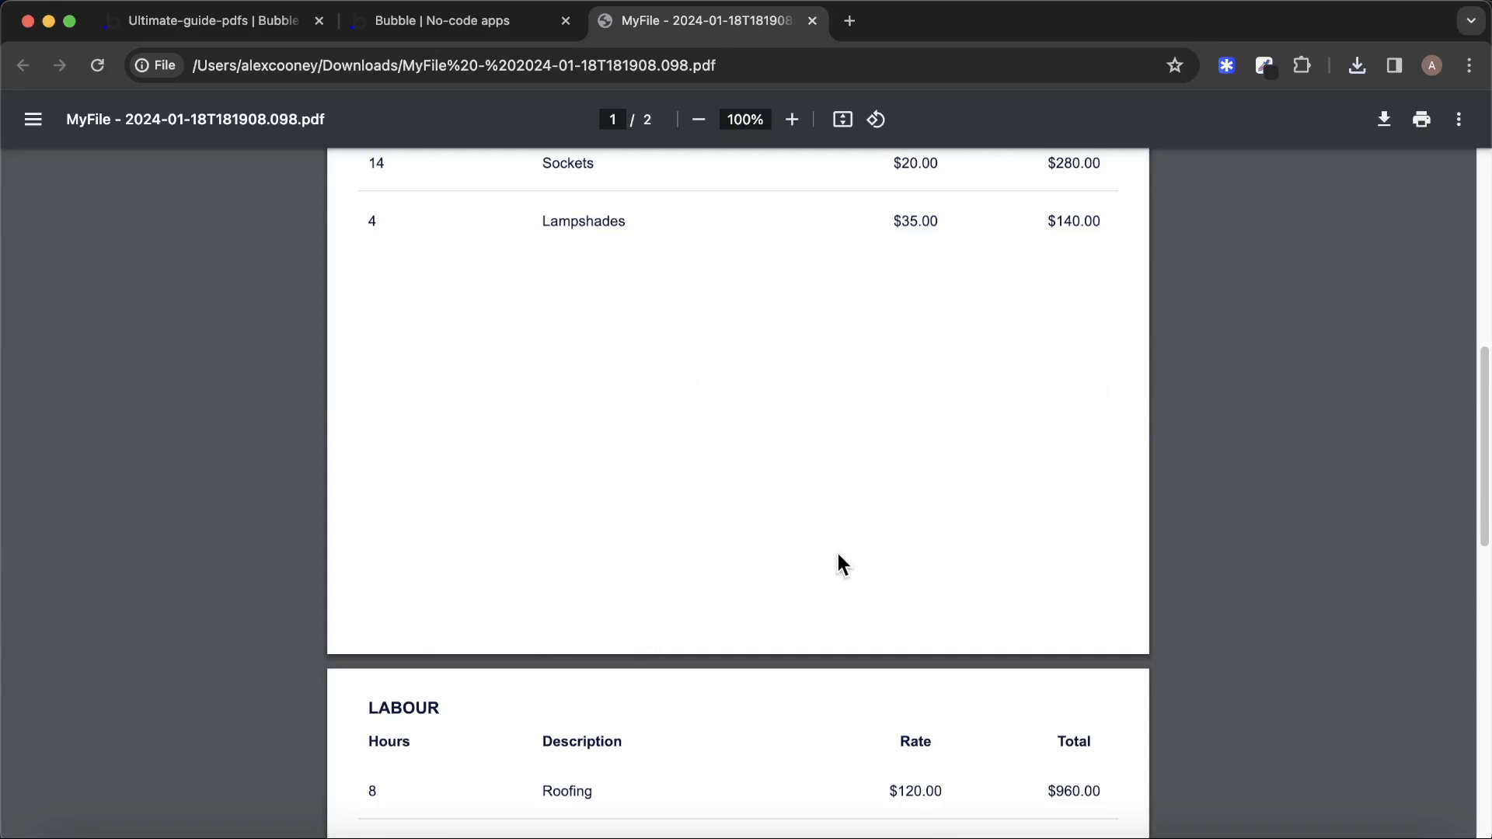
scroll(656, 427, "up", 10)
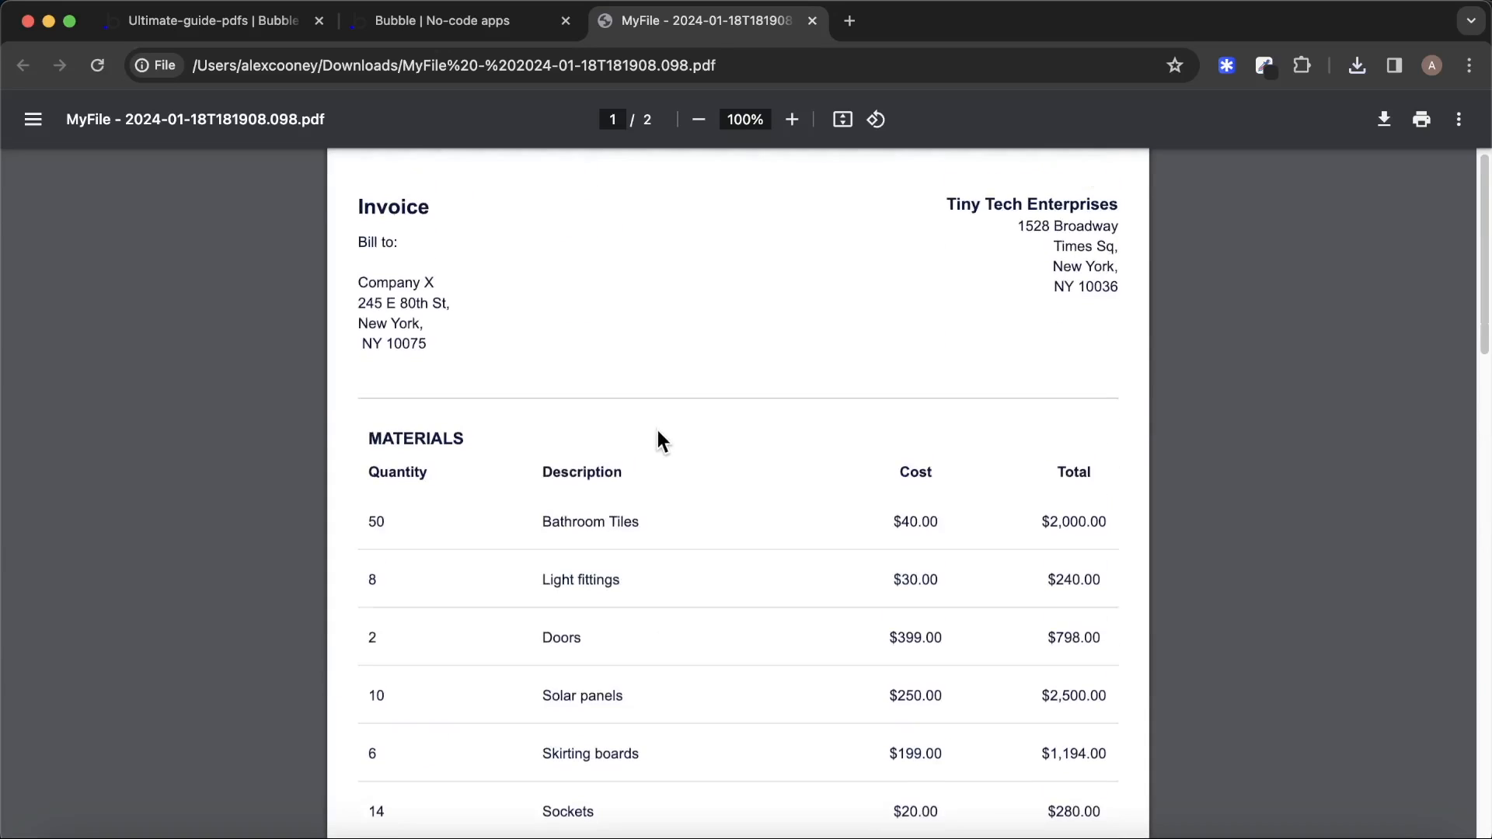
scroll(614, 447, "down", 2)
scroll(622, 536, "down", 4)
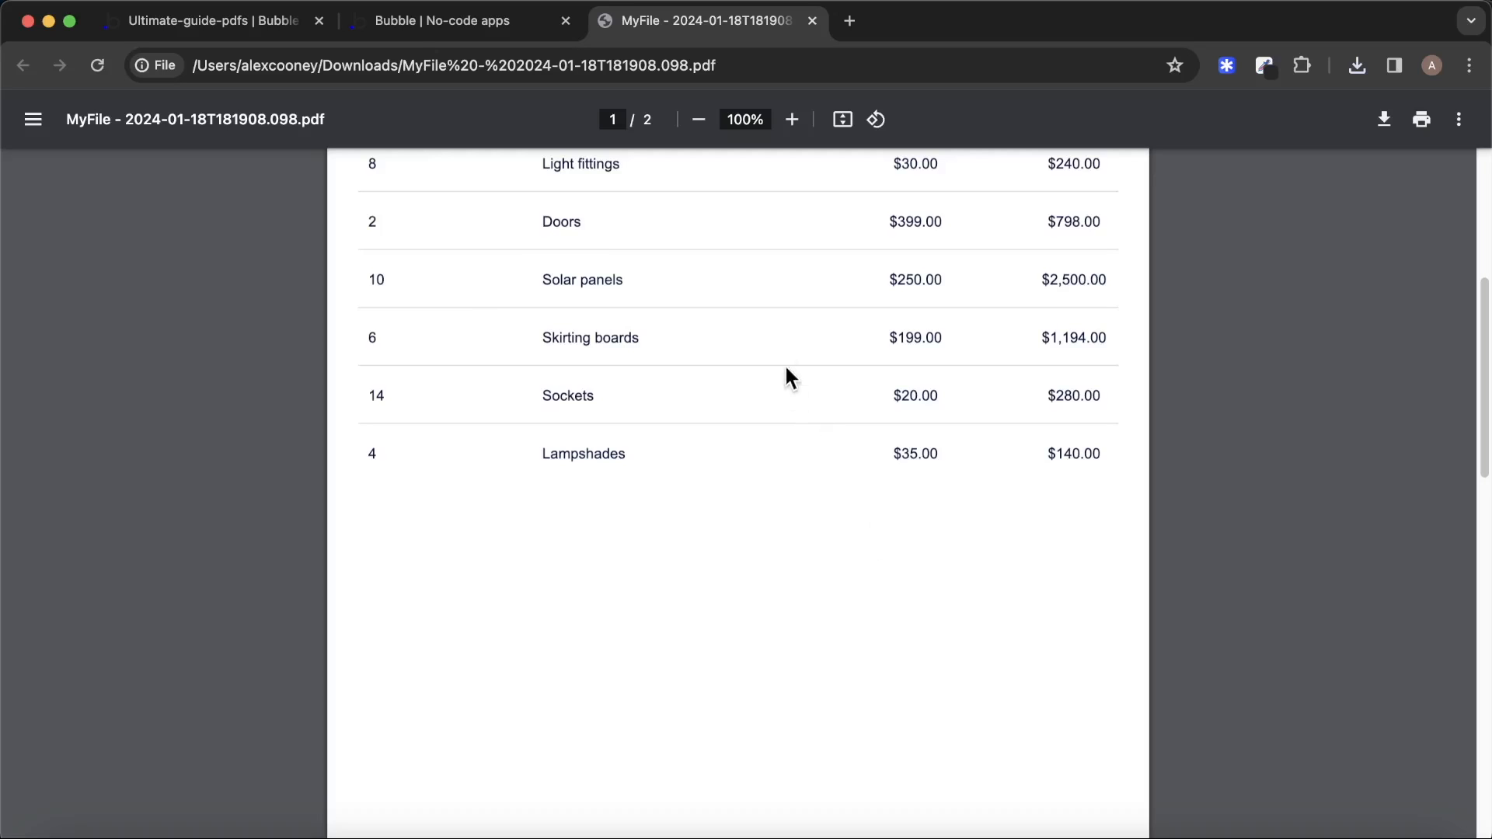
left_click(447, 20)
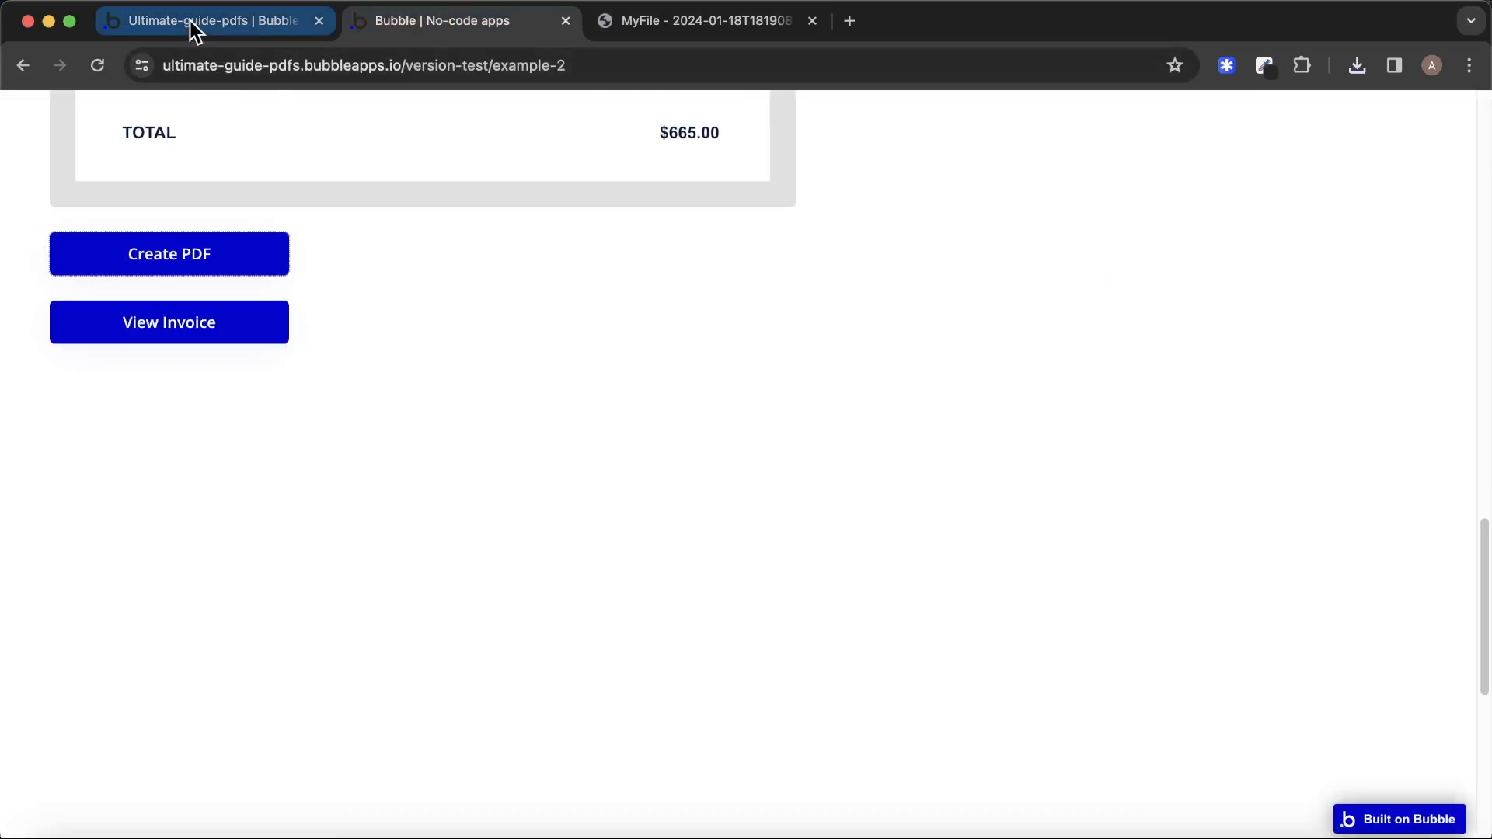
scroll(626, 440, "up", 15)
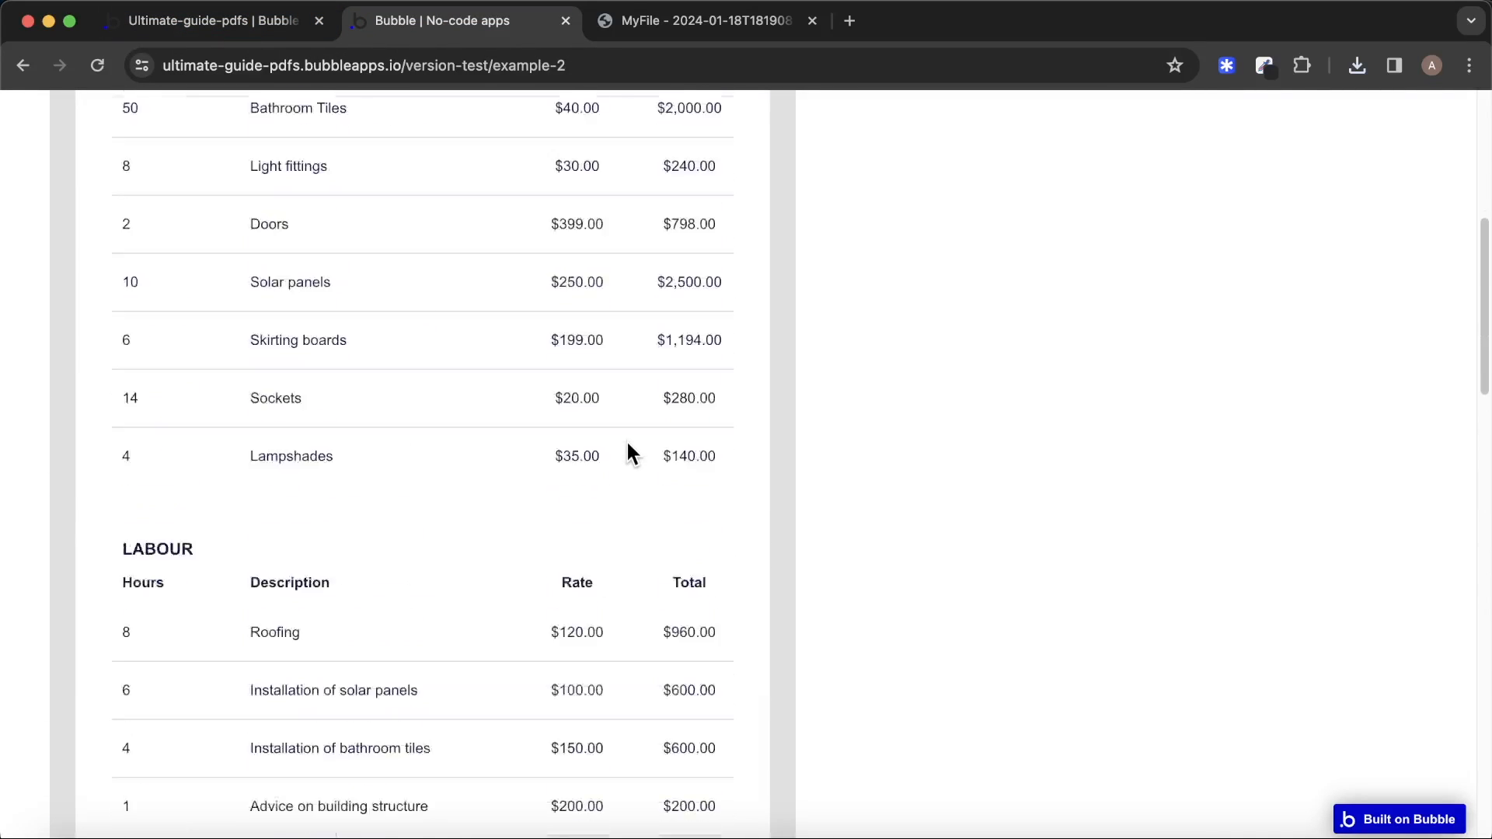
scroll(626, 439, "up", 6)
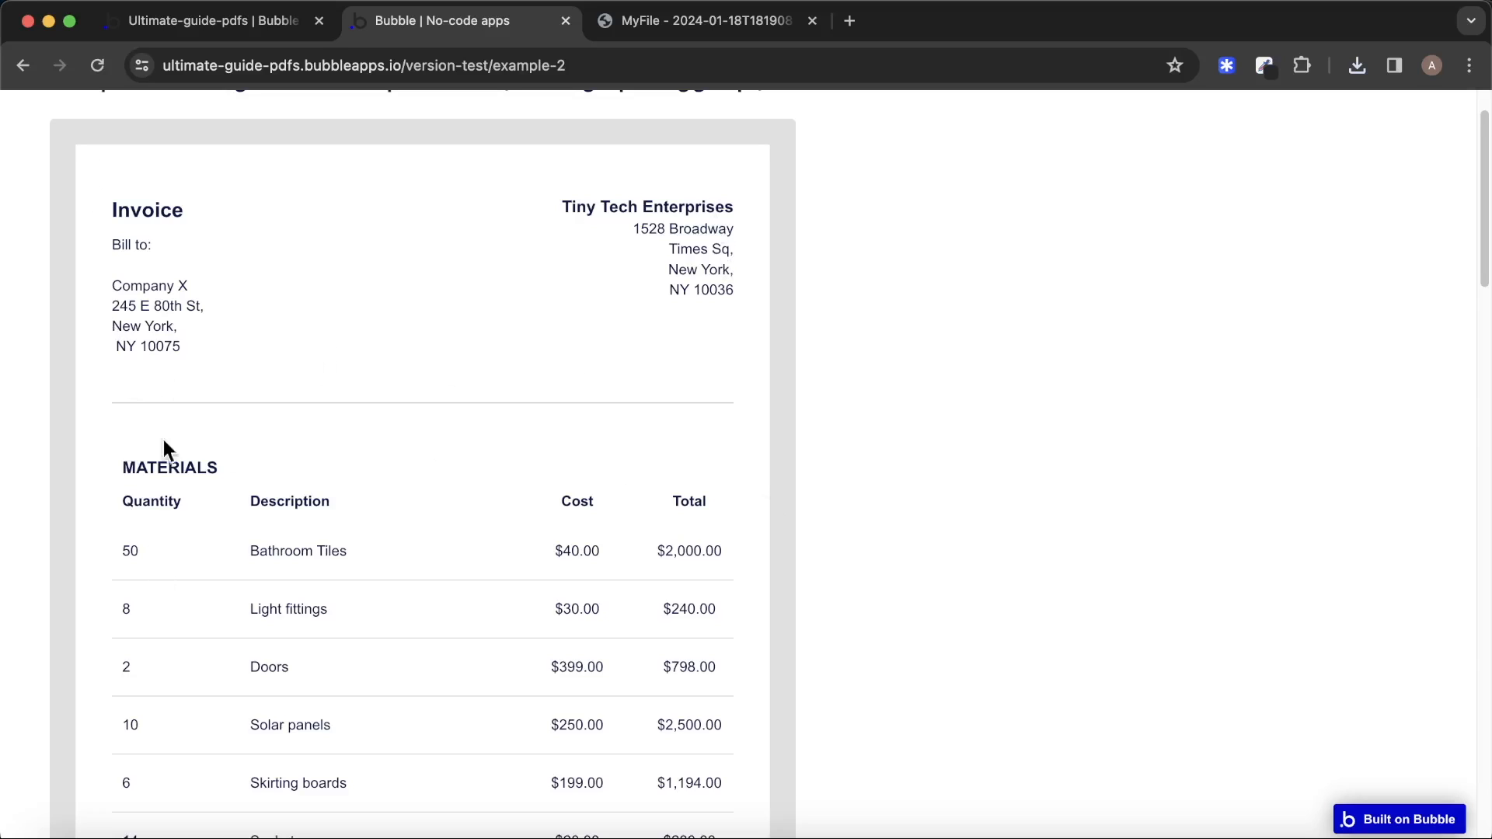
scroll(443, 676, "down", 8)
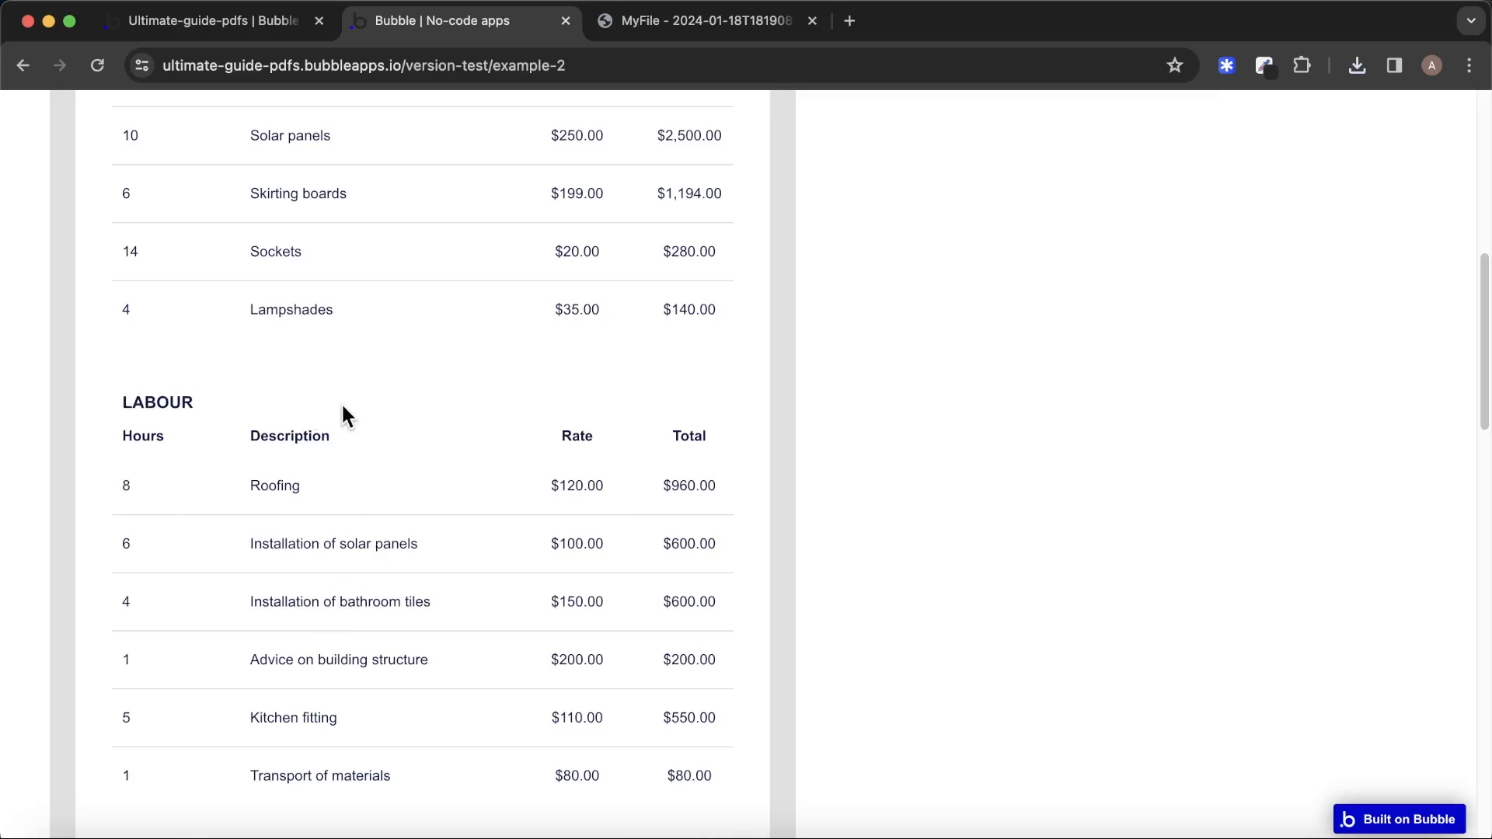
Review the blank space below the materials section and the start of the labour section in the generated PDF.
left_click(670, 30)
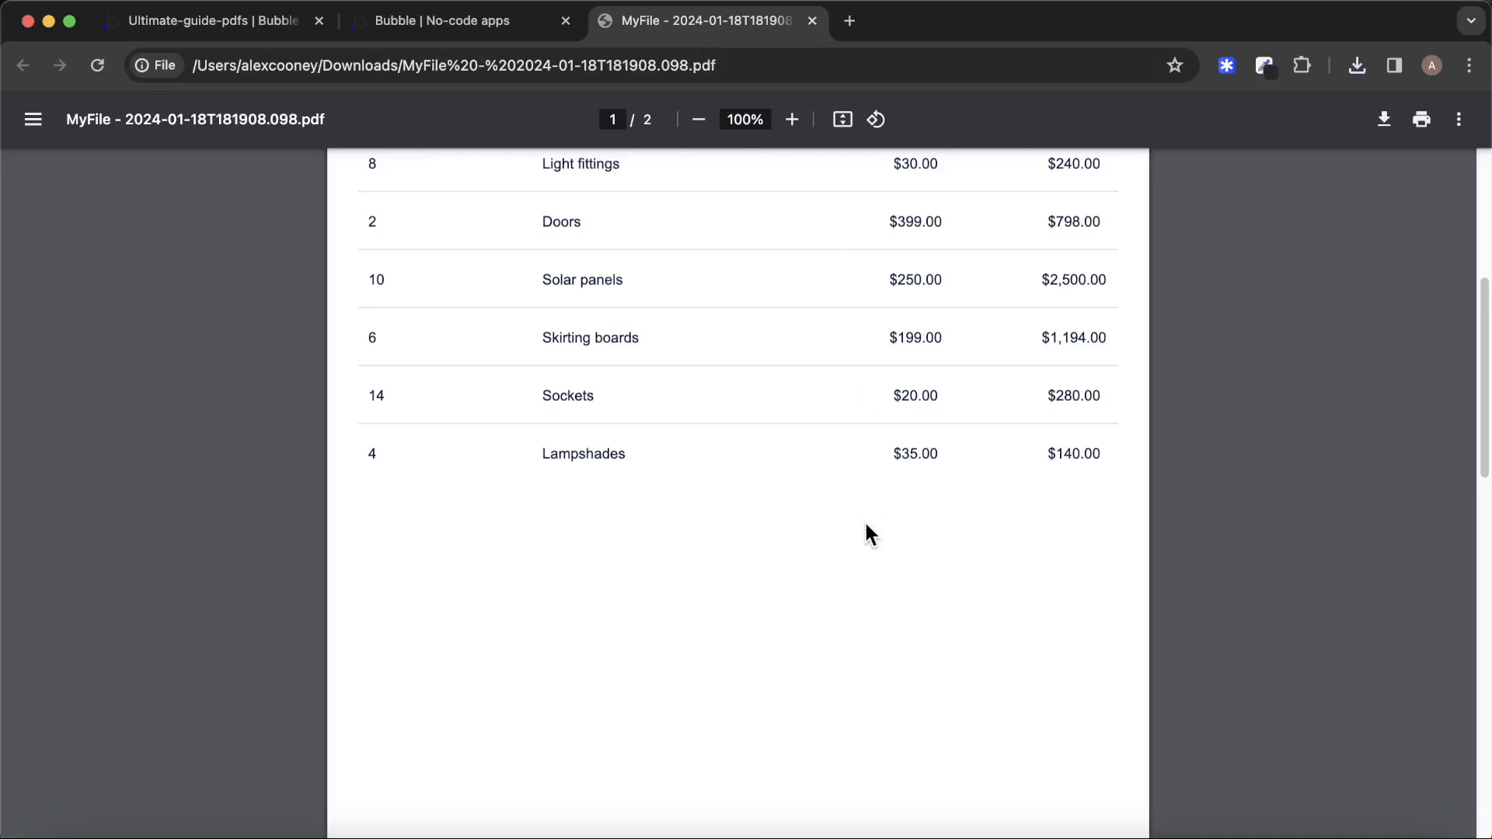
scroll(611, 610, "down", 7)
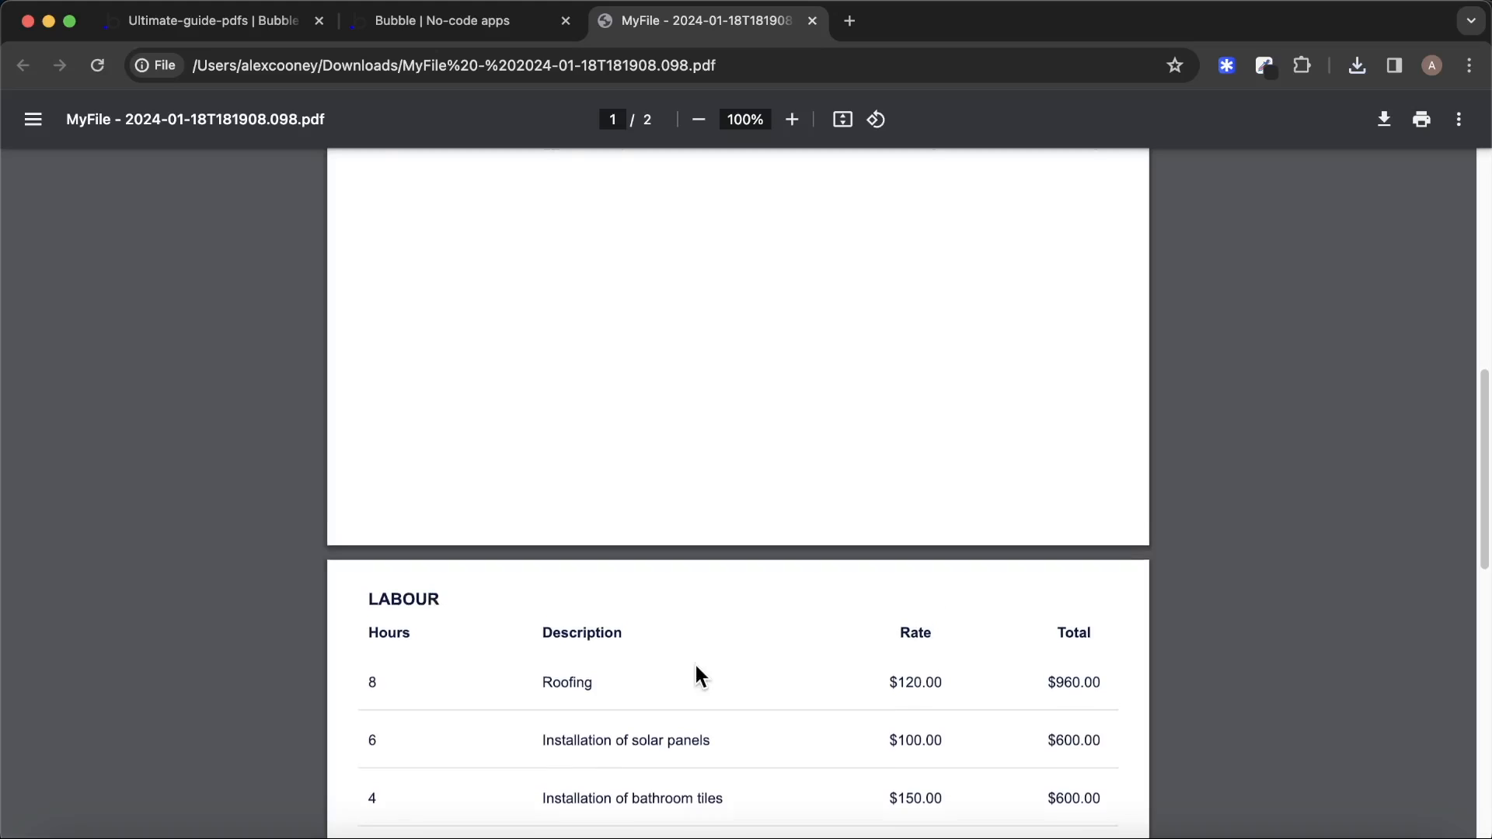
scroll(697, 675, "up", 3)
scroll(550, 504, "up", 10)
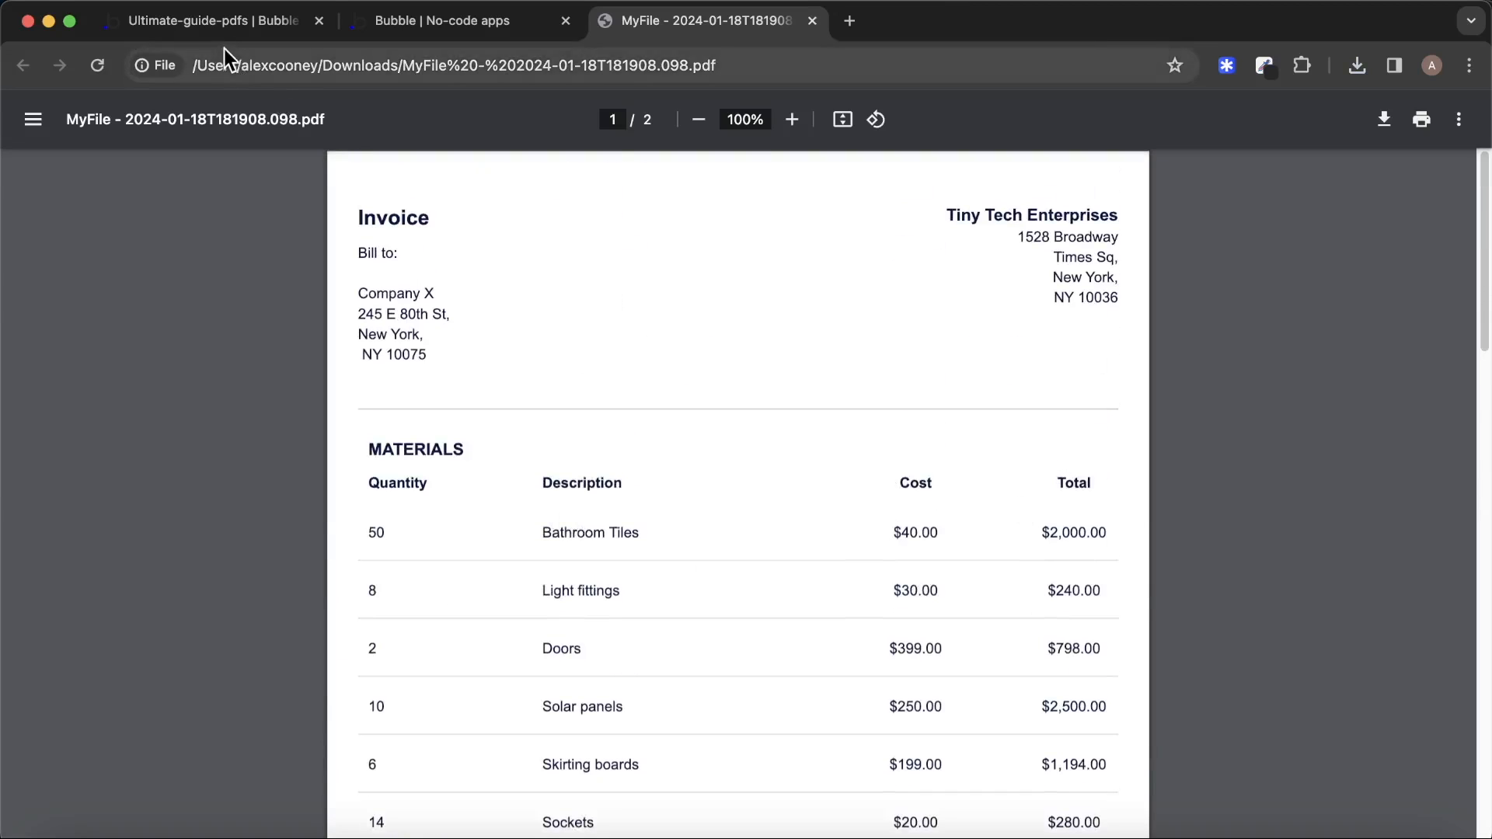
Switch back to the Bubble editor's page design and give the LABOUR title text the ID attribute "labour-title".
left_click(223, 28)
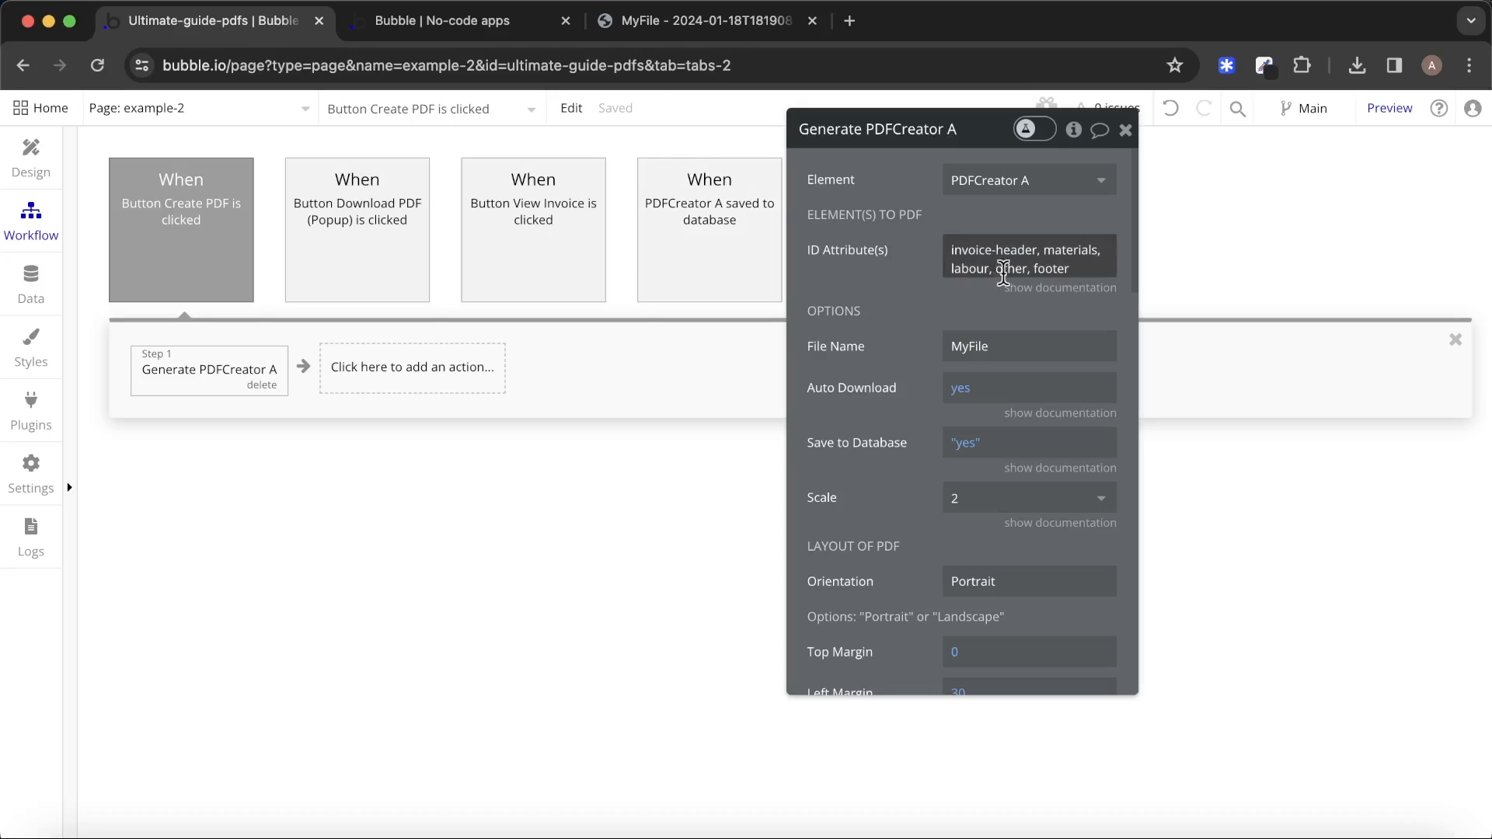
left_click(54, 155)
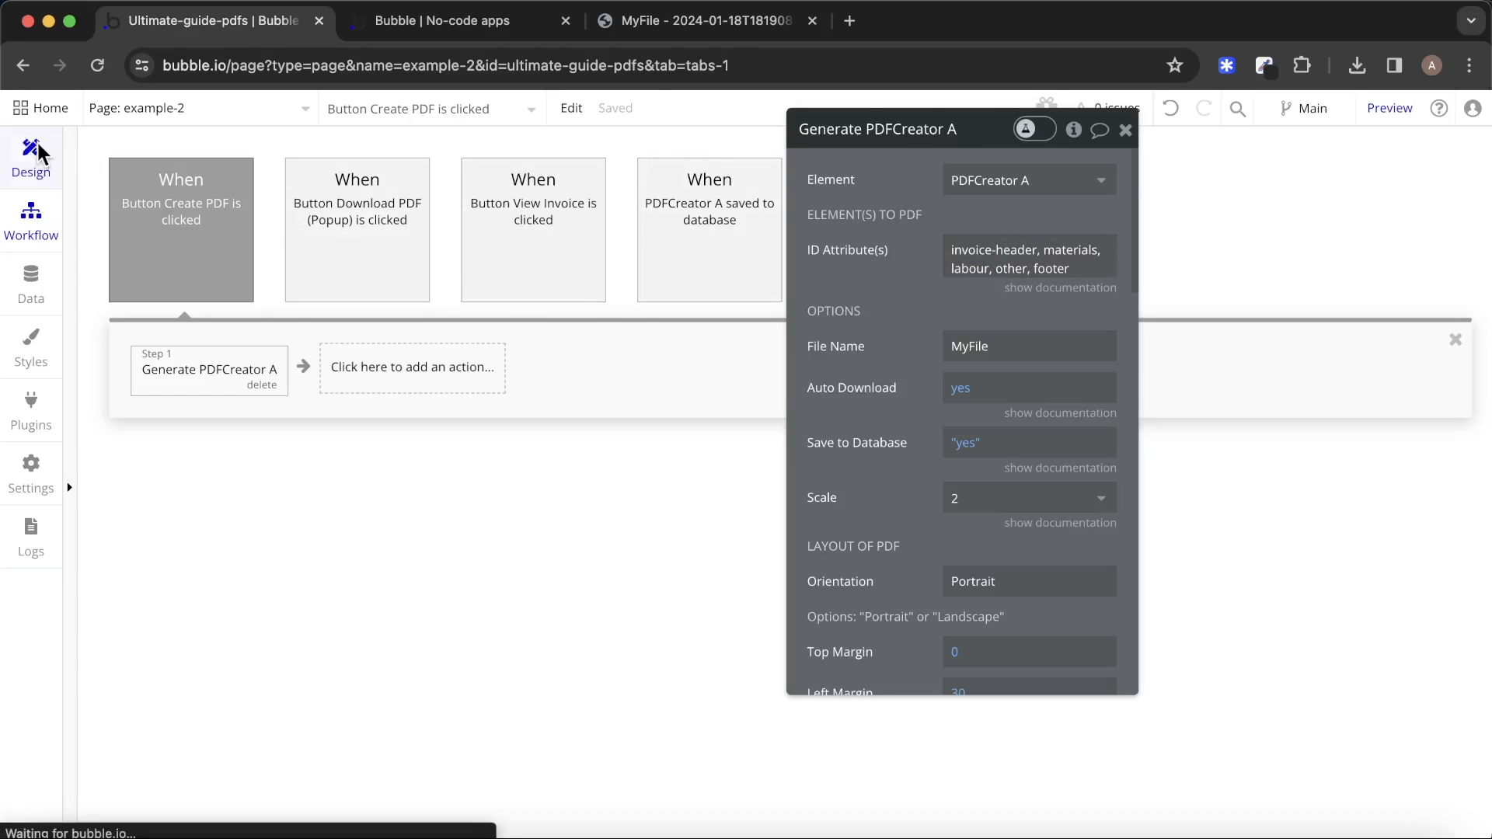
scroll(611, 384, "up", 5)
scroll(612, 384, "up", 10)
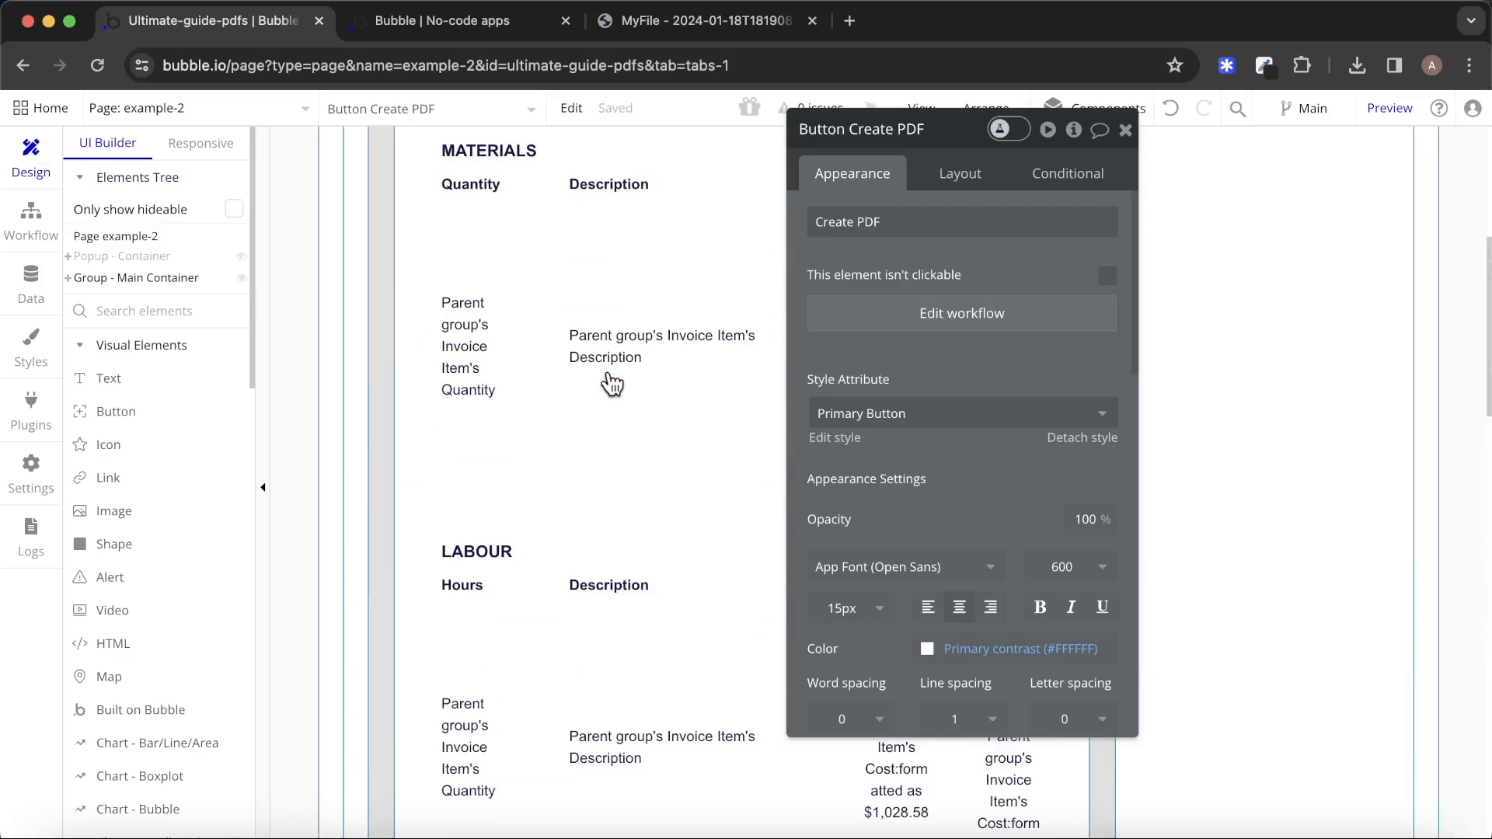
scroll(611, 384, "down", 4)
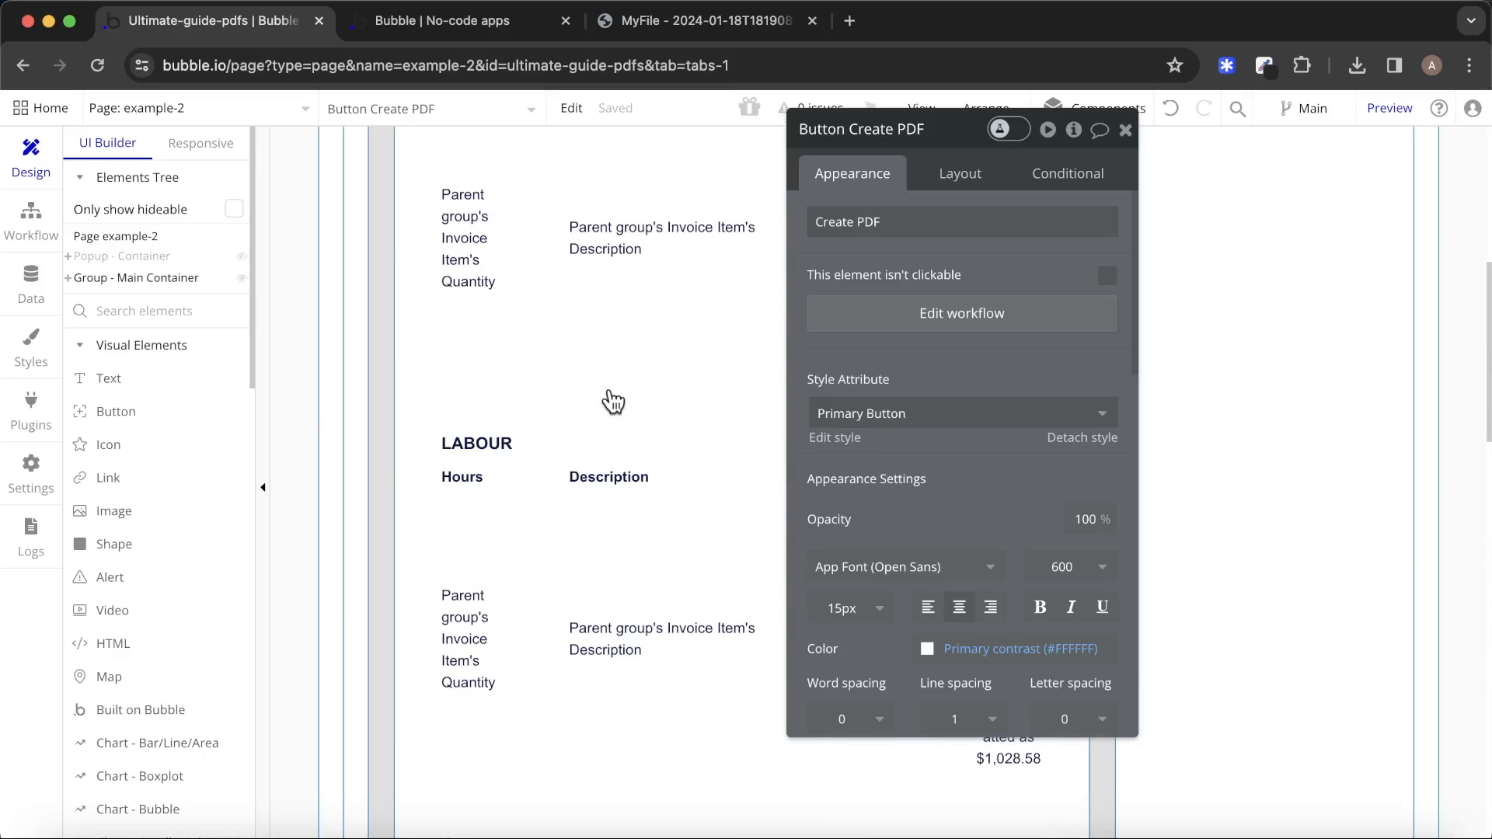
left_click(464, 448)
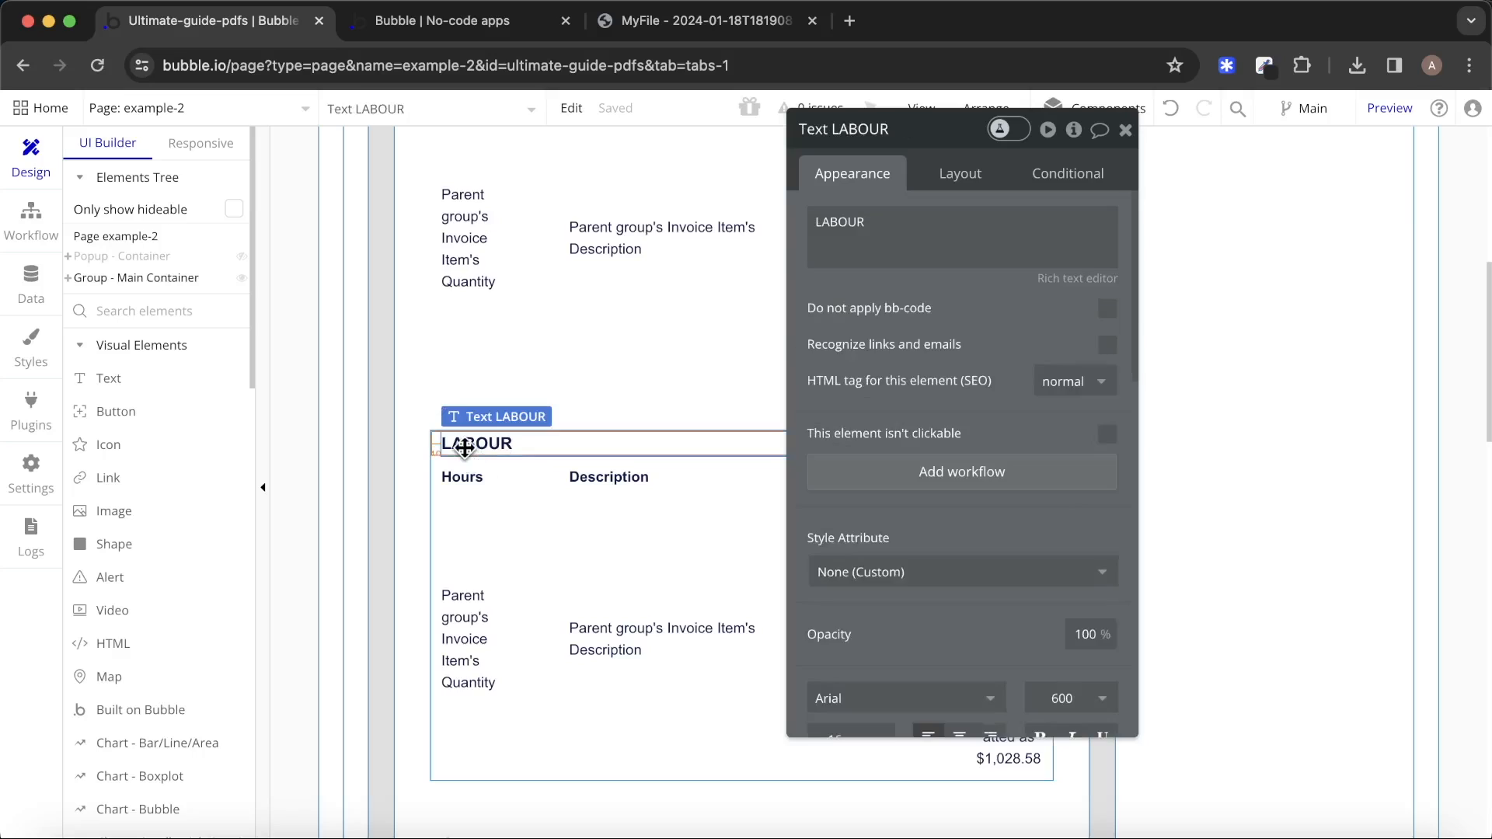
scroll(1073, 583, "down", 10)
left_click(987, 709)
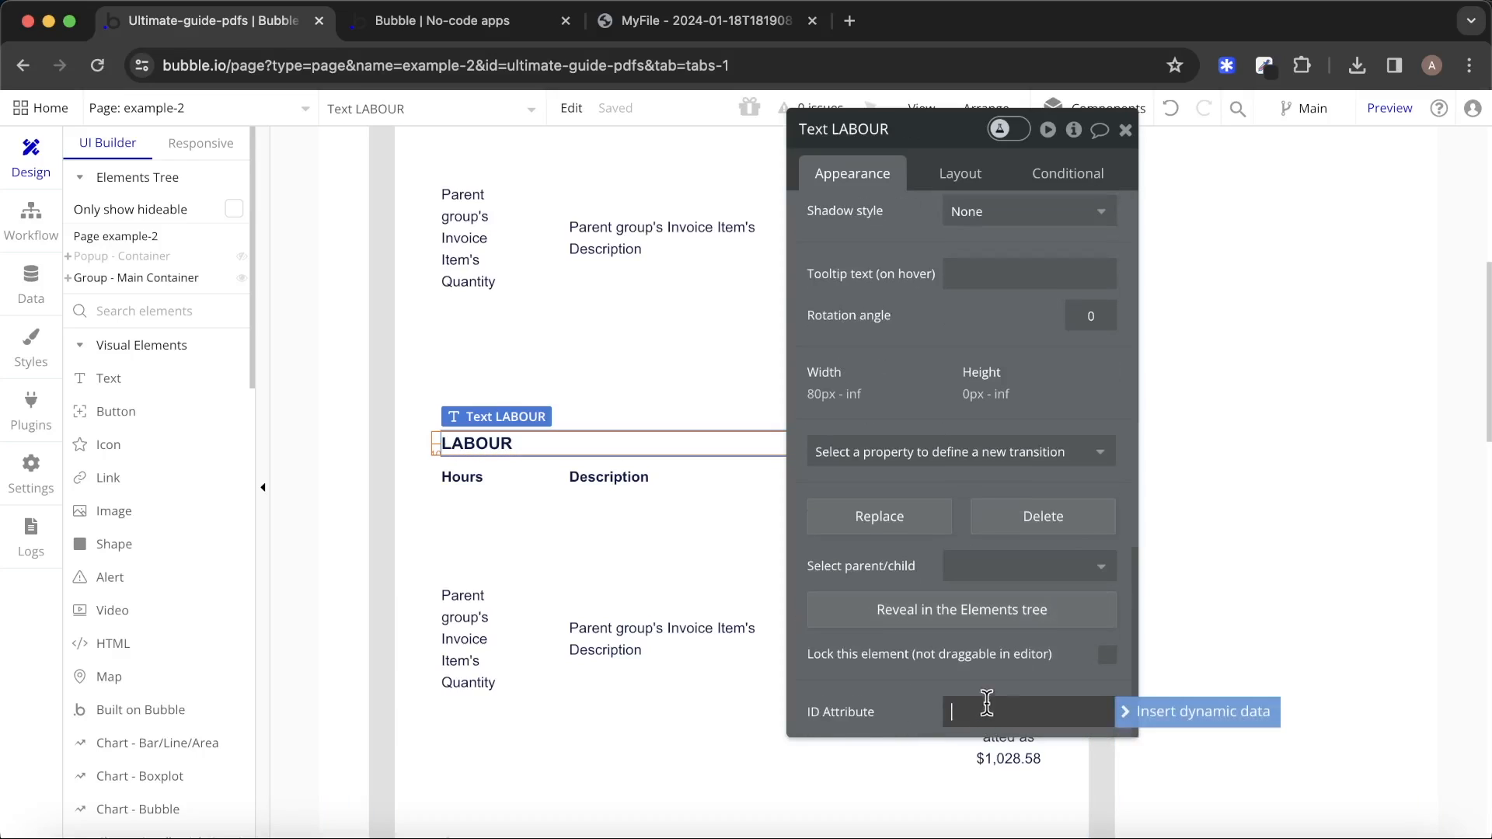
type("labour-title")
Give the labour section's column heading group, Group - Title, the ID attribute "labour-header".
left_click(445, 491)
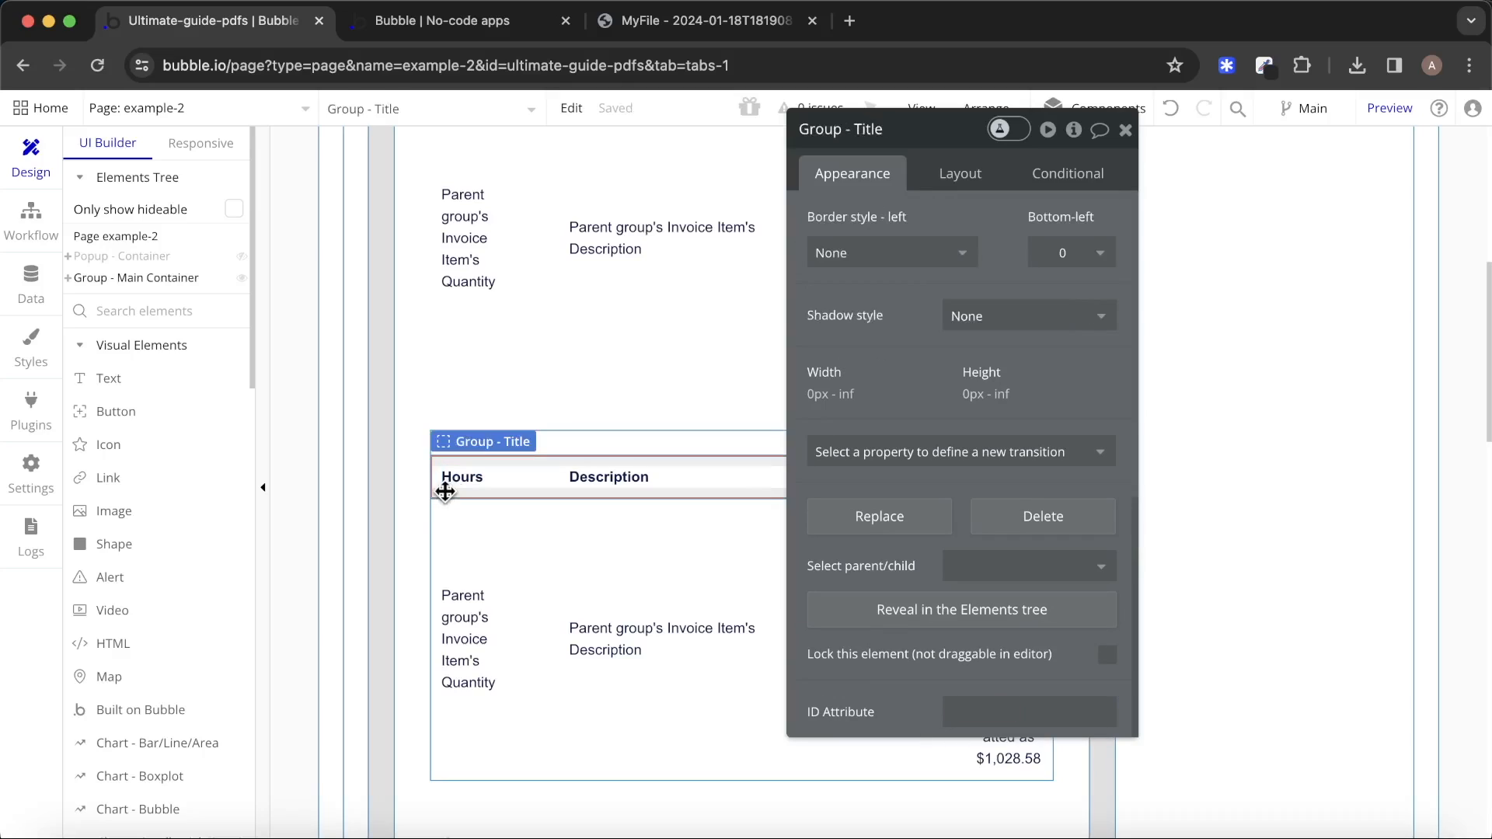
left_click(1042, 708)
type("lab")
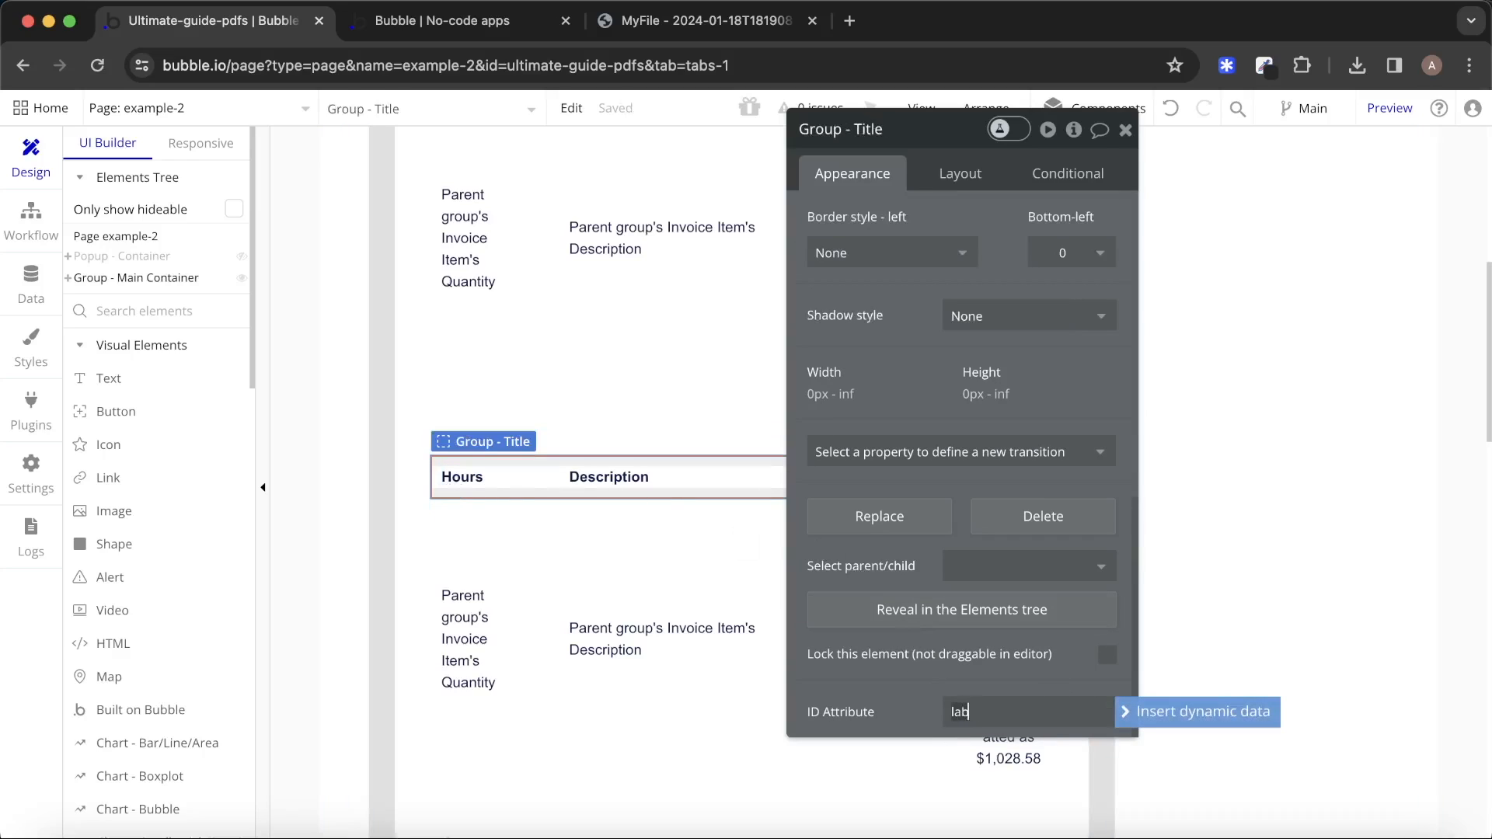
type("our-ha")
key("BackSpace")
type("eader")
Select the repeating group that contains the labour items and give it the ID attribute "labour-body".
left_click(558, 569)
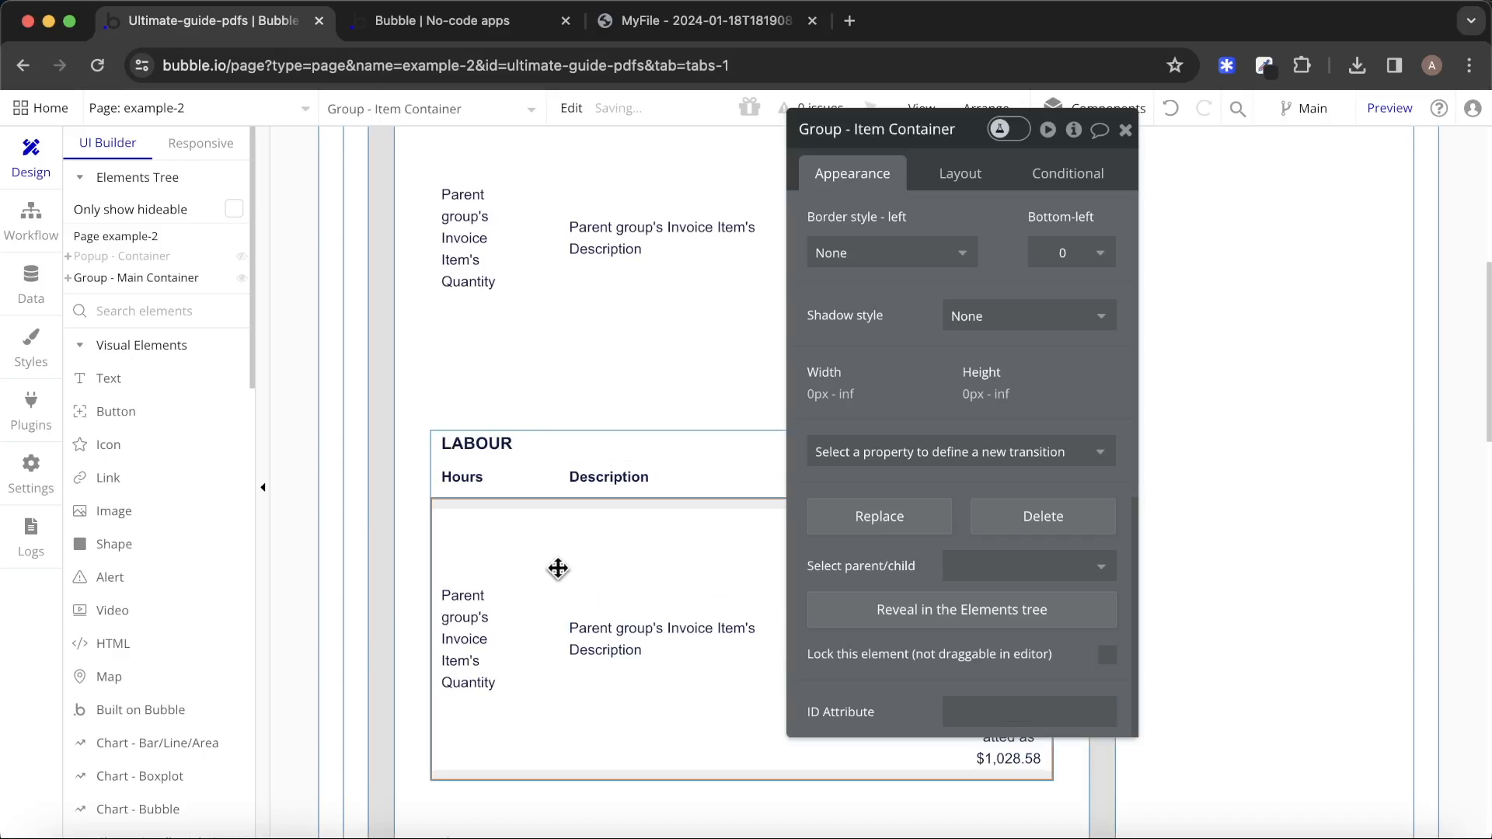
right_click(558, 570)
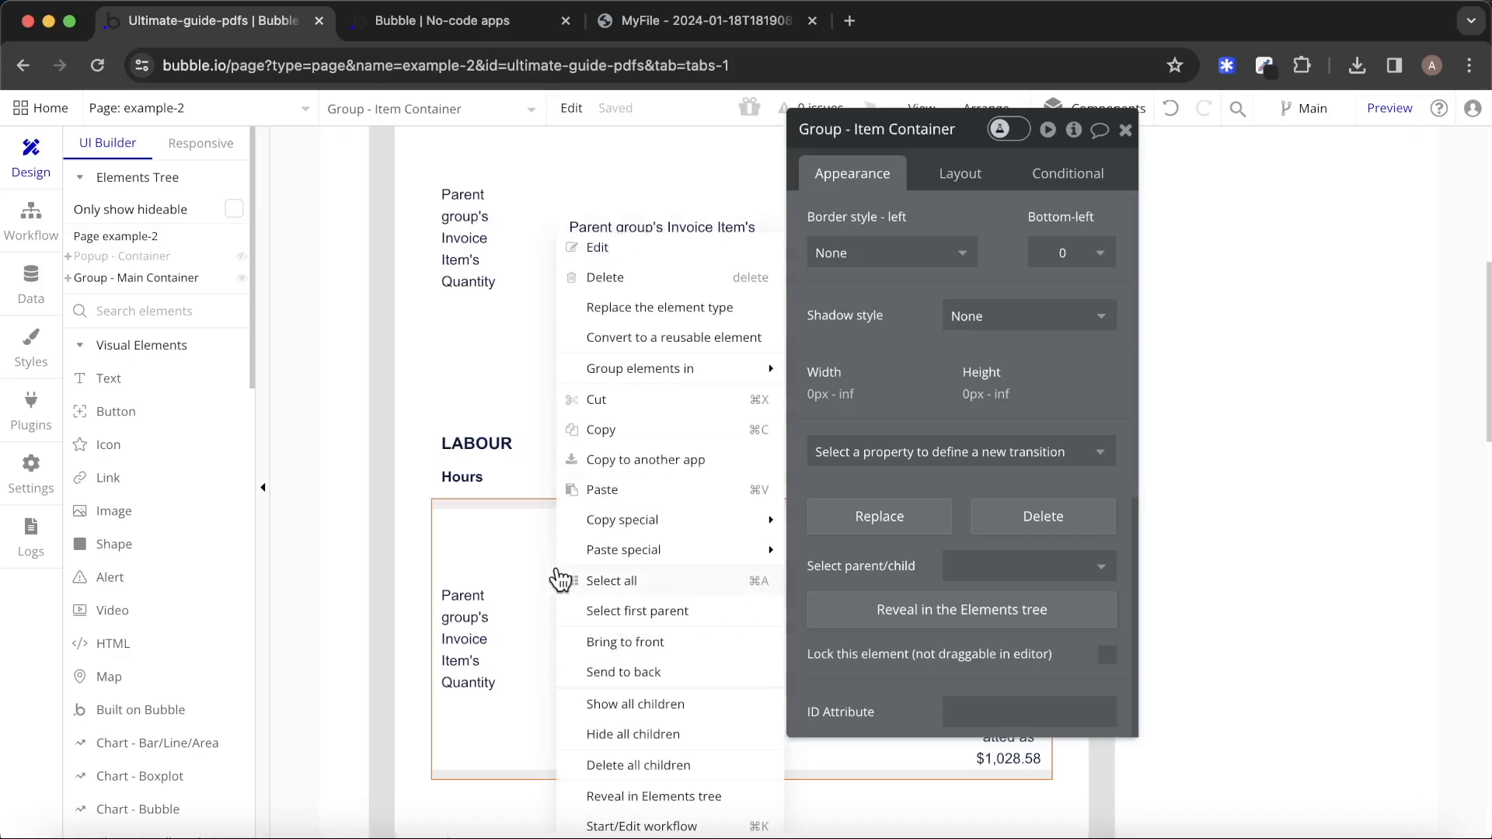
left_click(659, 614)
scroll(1032, 676, "down", 2)
left_click(1018, 712)
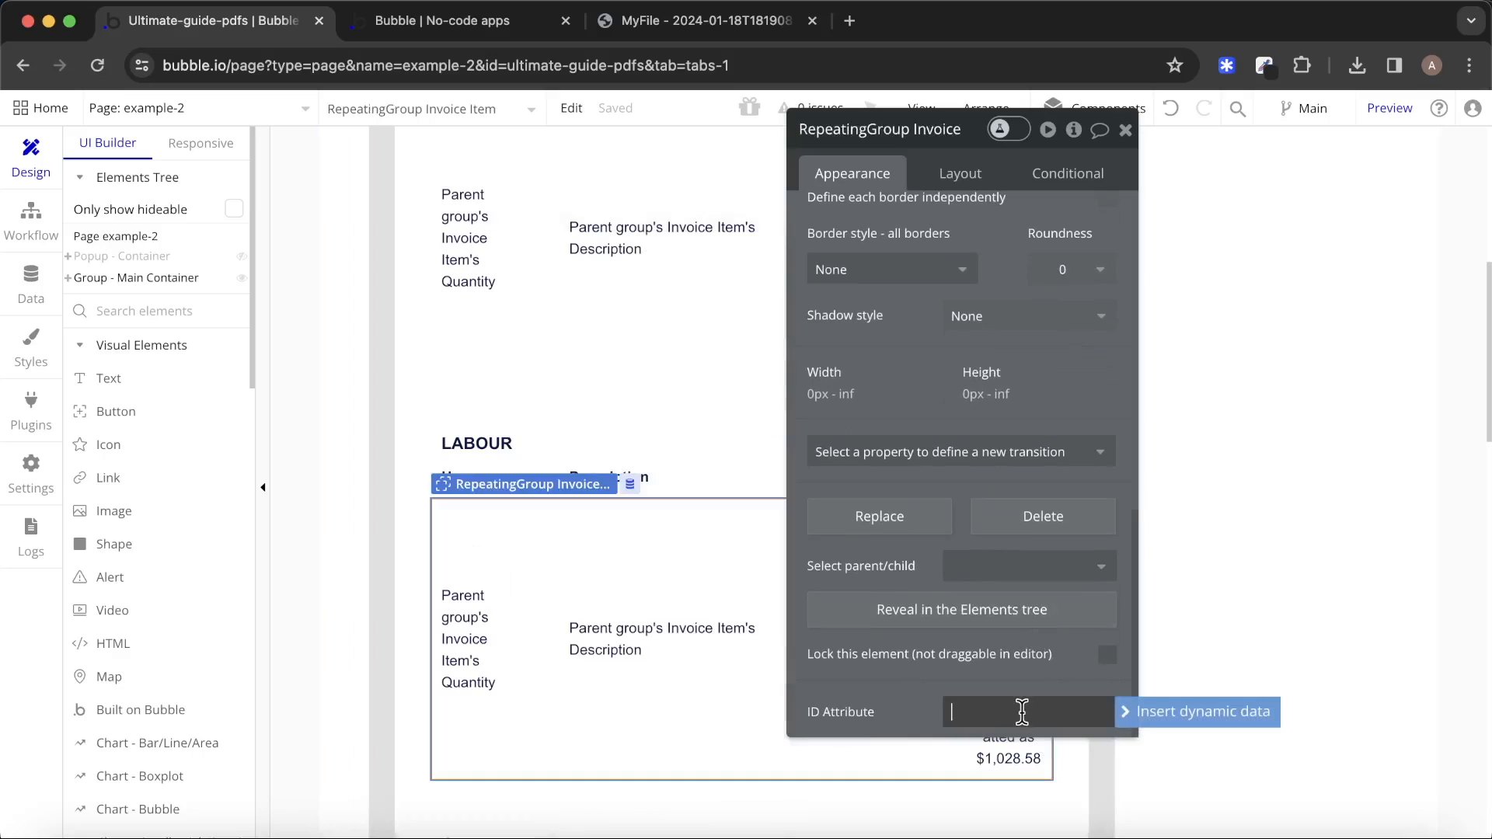
type("labour-body")
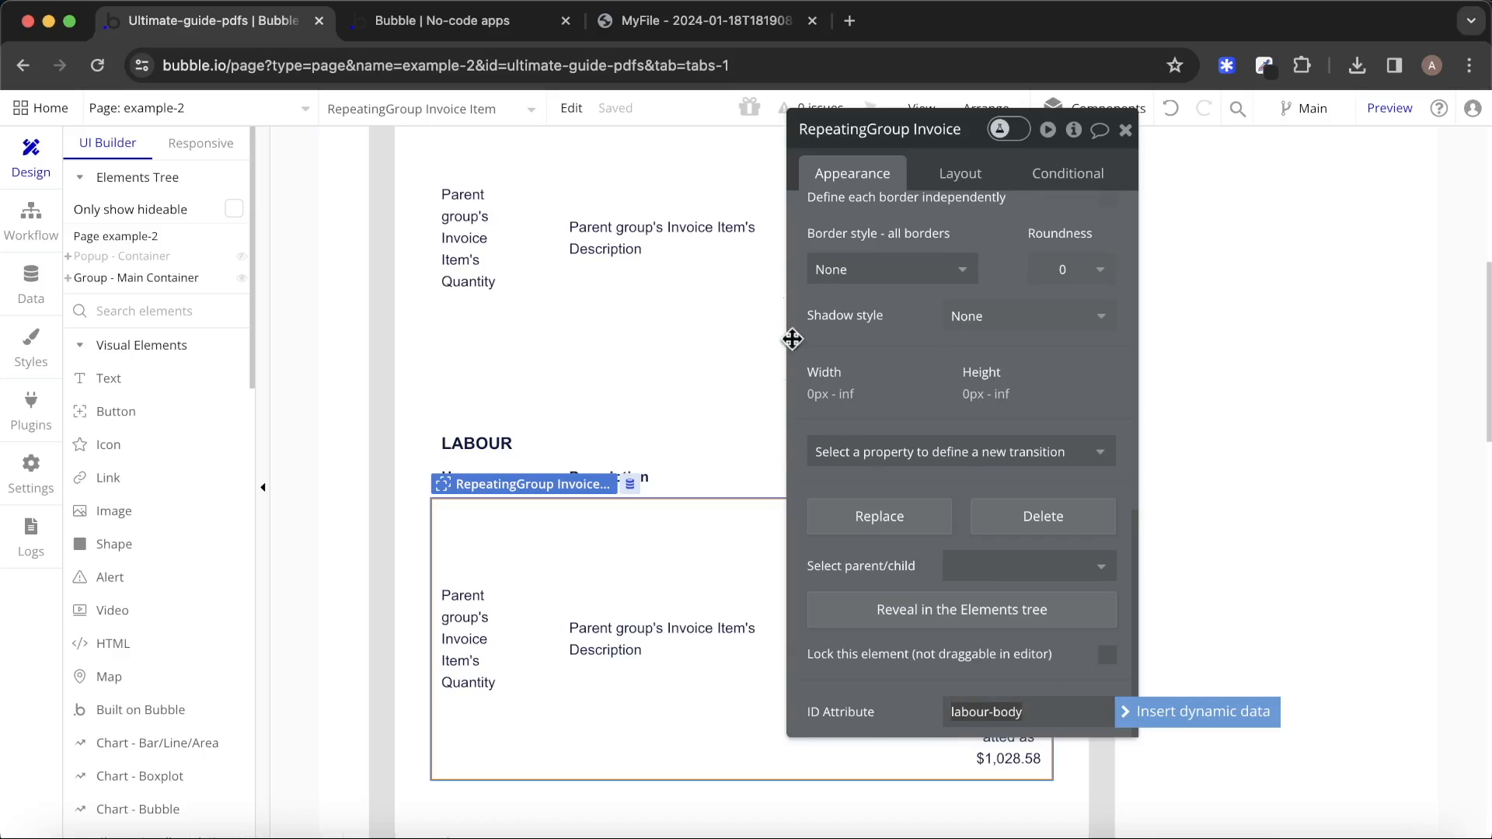
In the Generate PDFCreator A action's ID Attribute(s), replace "labour" with "labour-title, labour-header, labour-body".
left_click(32, 218)
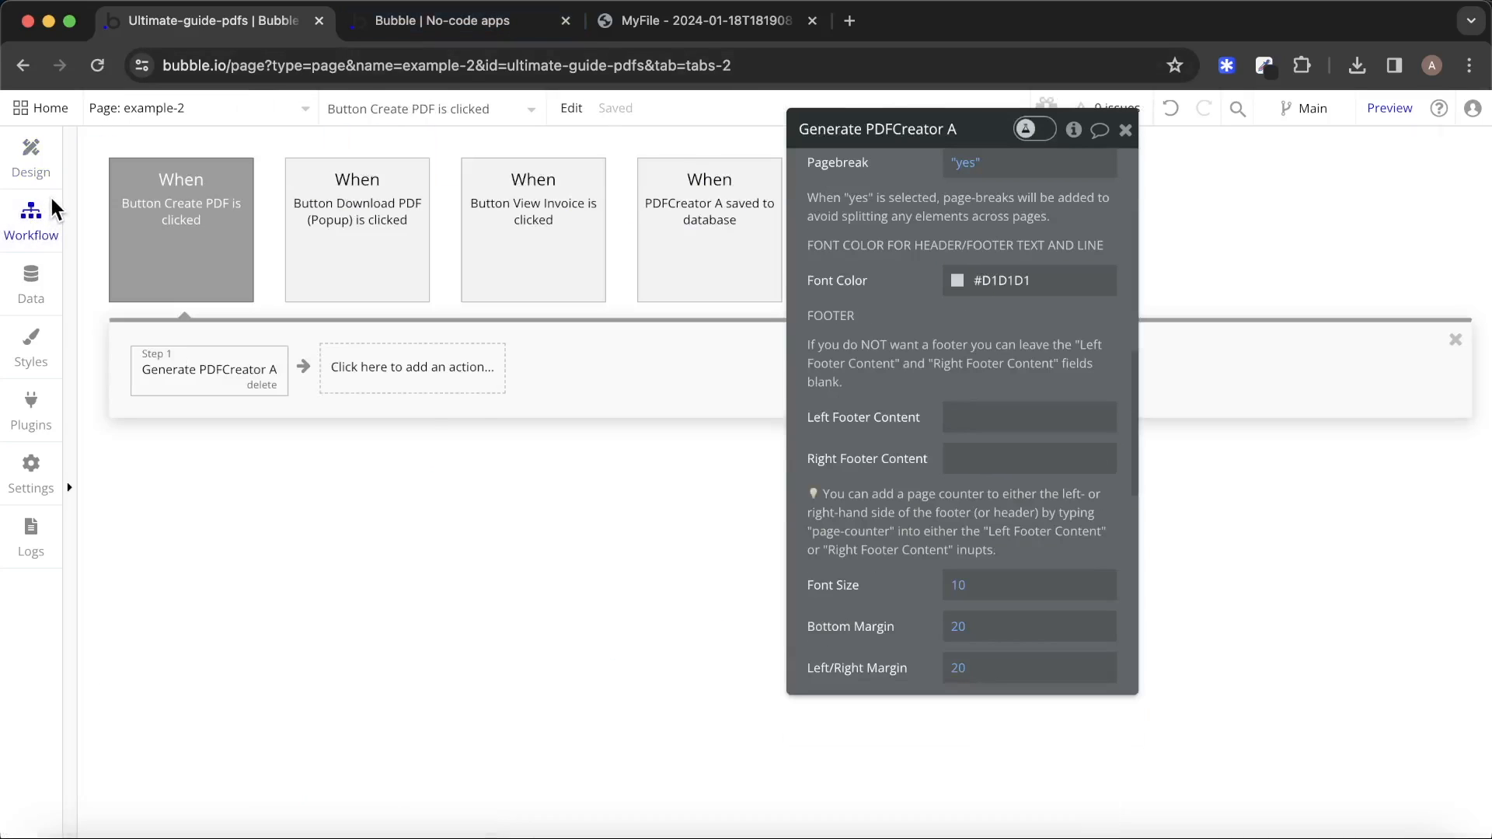
scroll(1011, 276, "up", 10)
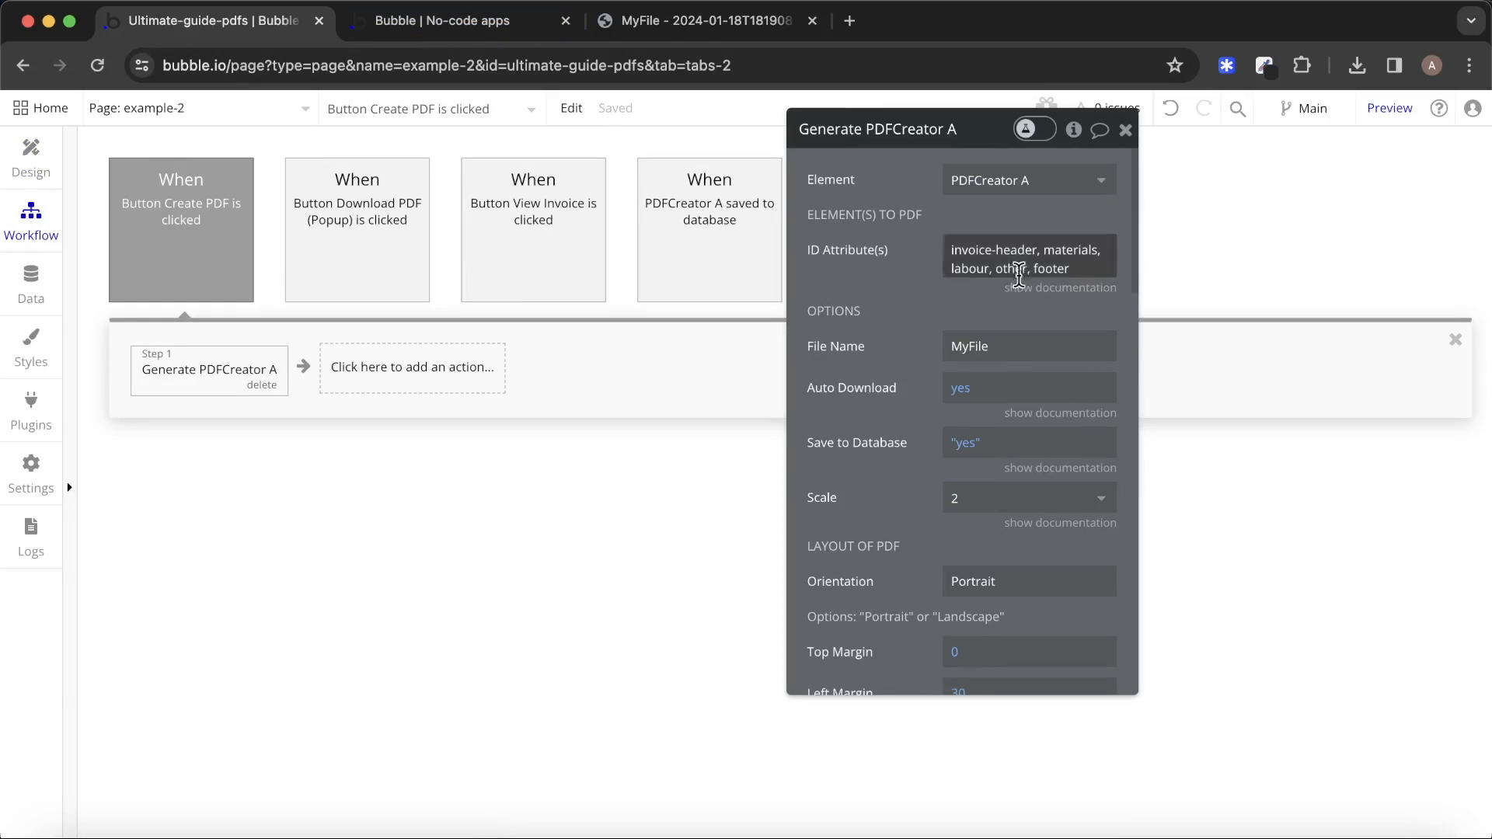
left_click(960, 272)
left_click(1007, 258)
left_click(982, 267)
key("Right")
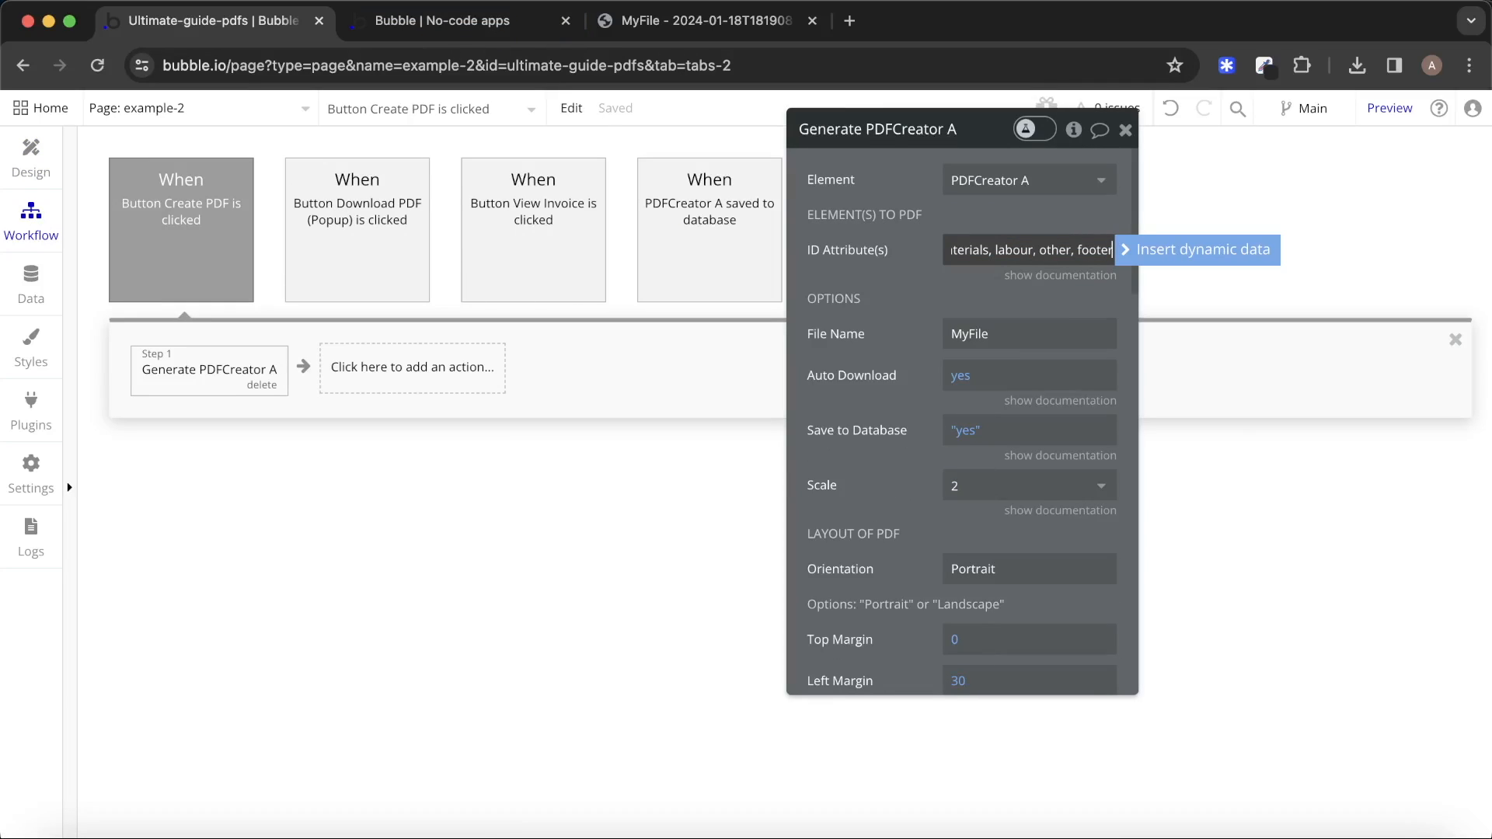
type("-title")
type(", labour-")
type("header")
type(", labour-body")
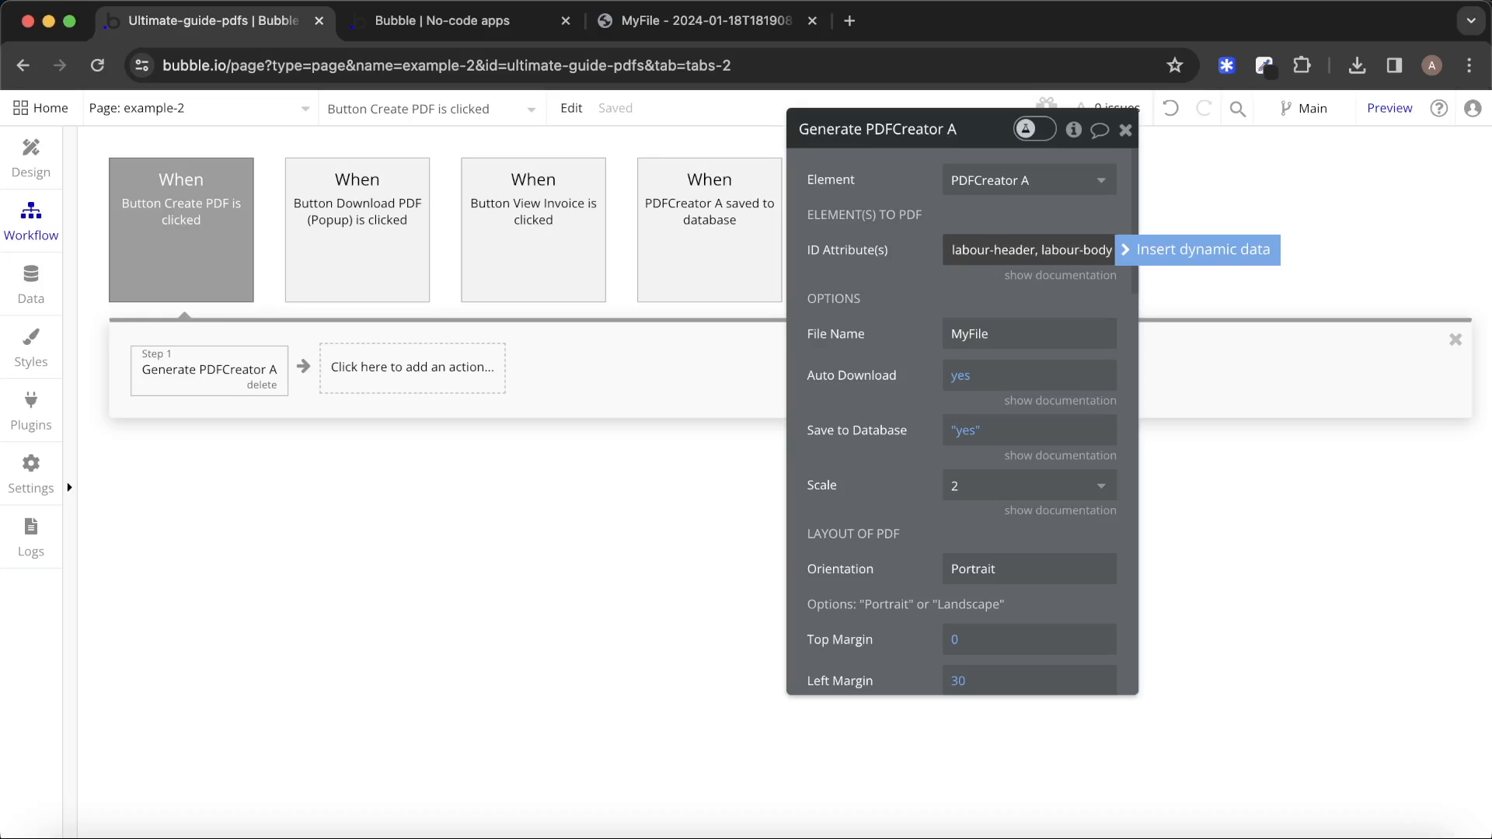
left_click(819, 277)
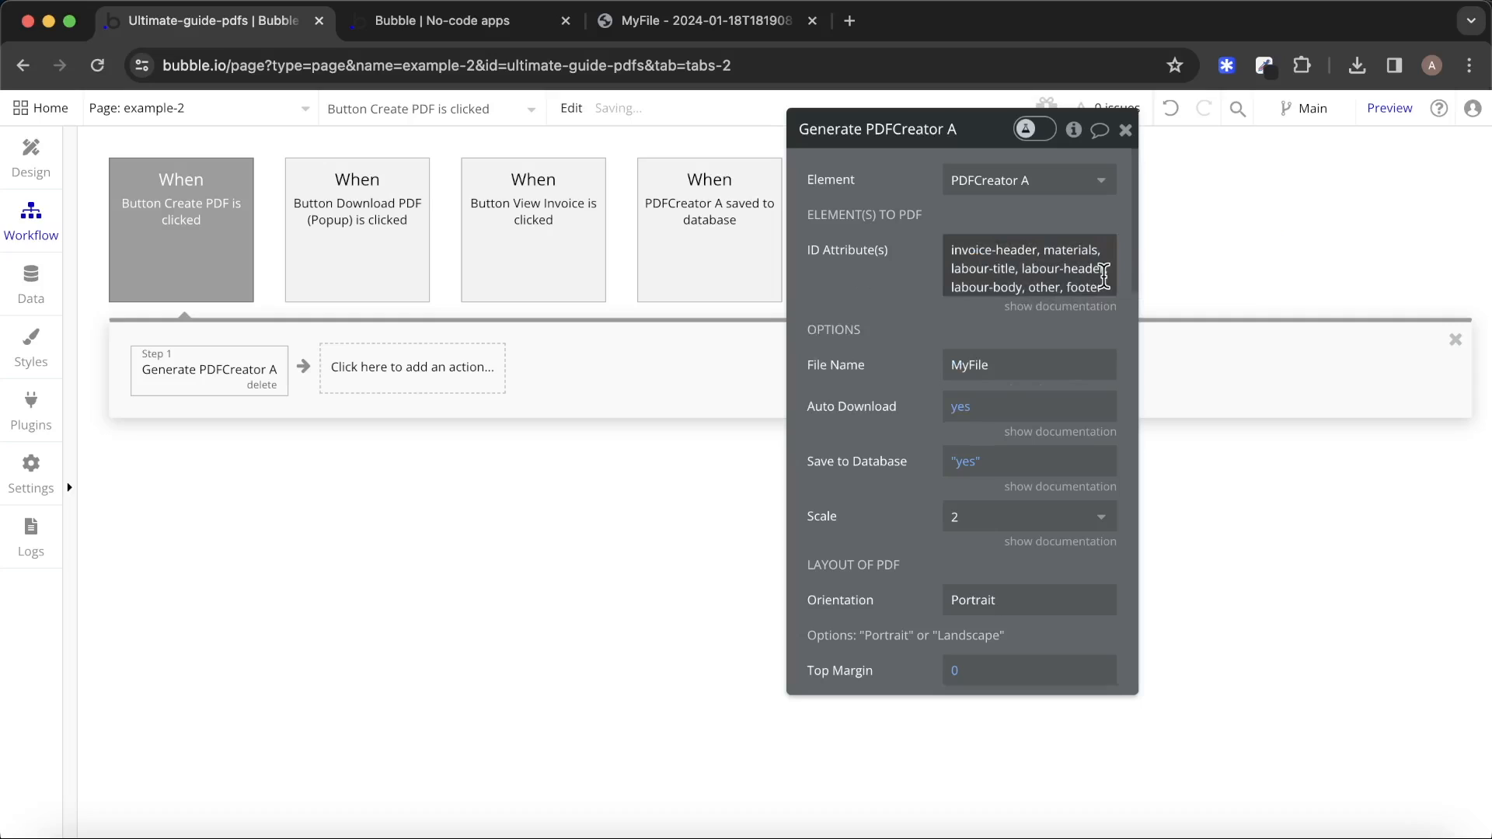
Close the old PDF, regenerate the invoice PDF from the refreshed example-2 preview, and open the downloaded file.
left_click(488, 23)
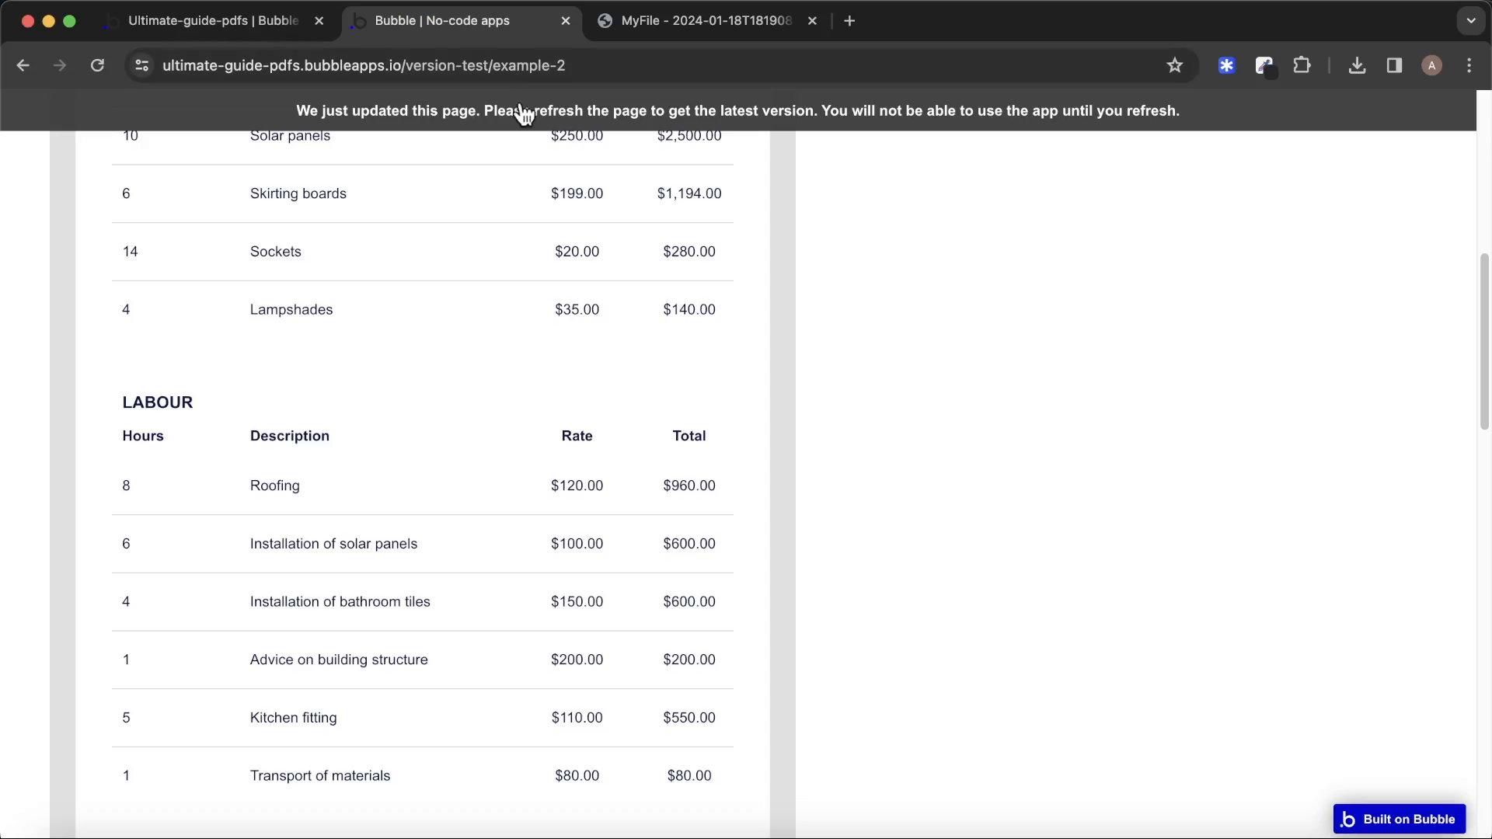
left_click(813, 21)
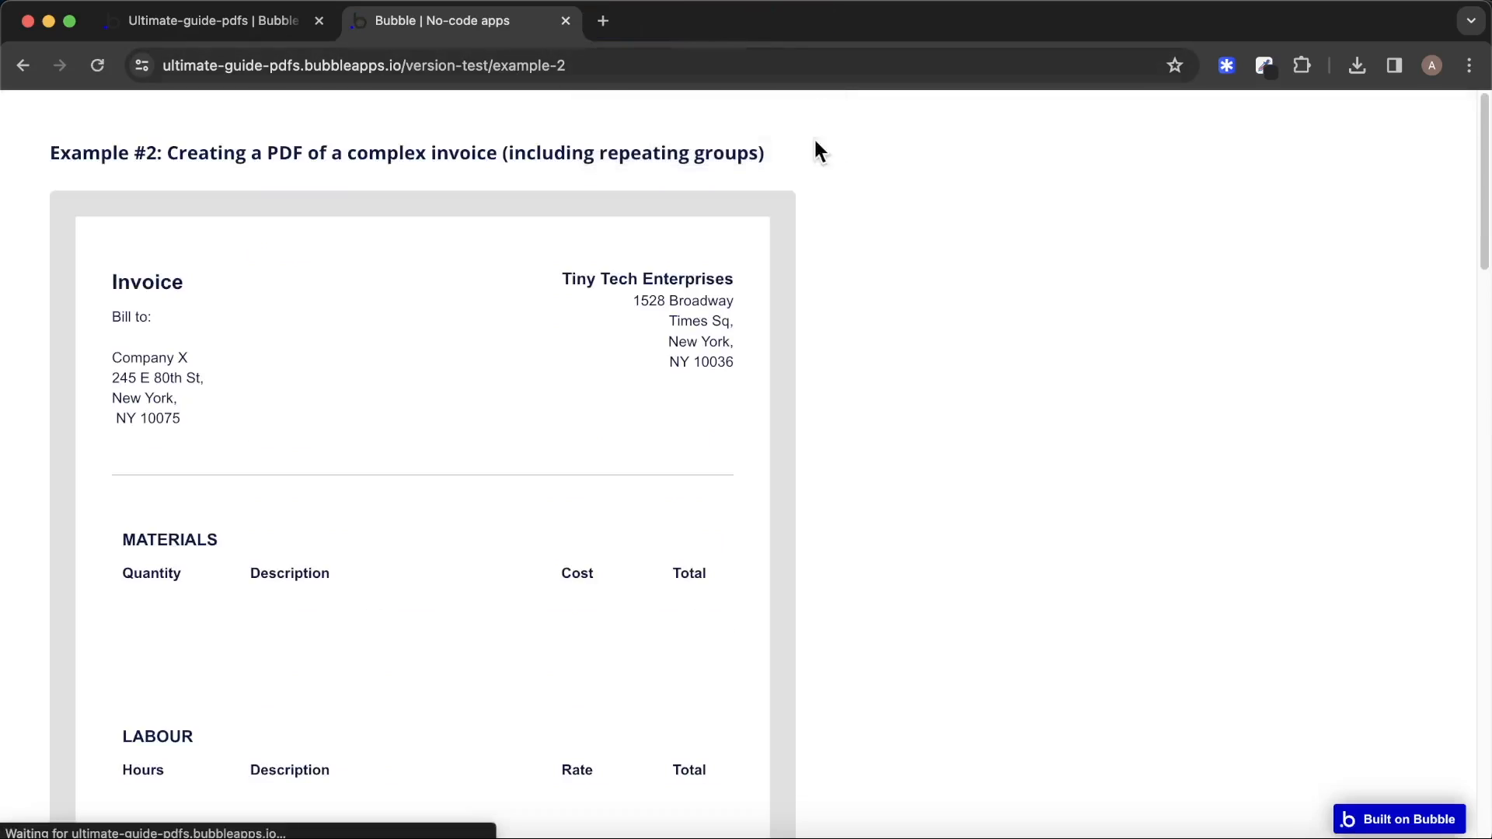
scroll(847, 398, "down", 10)
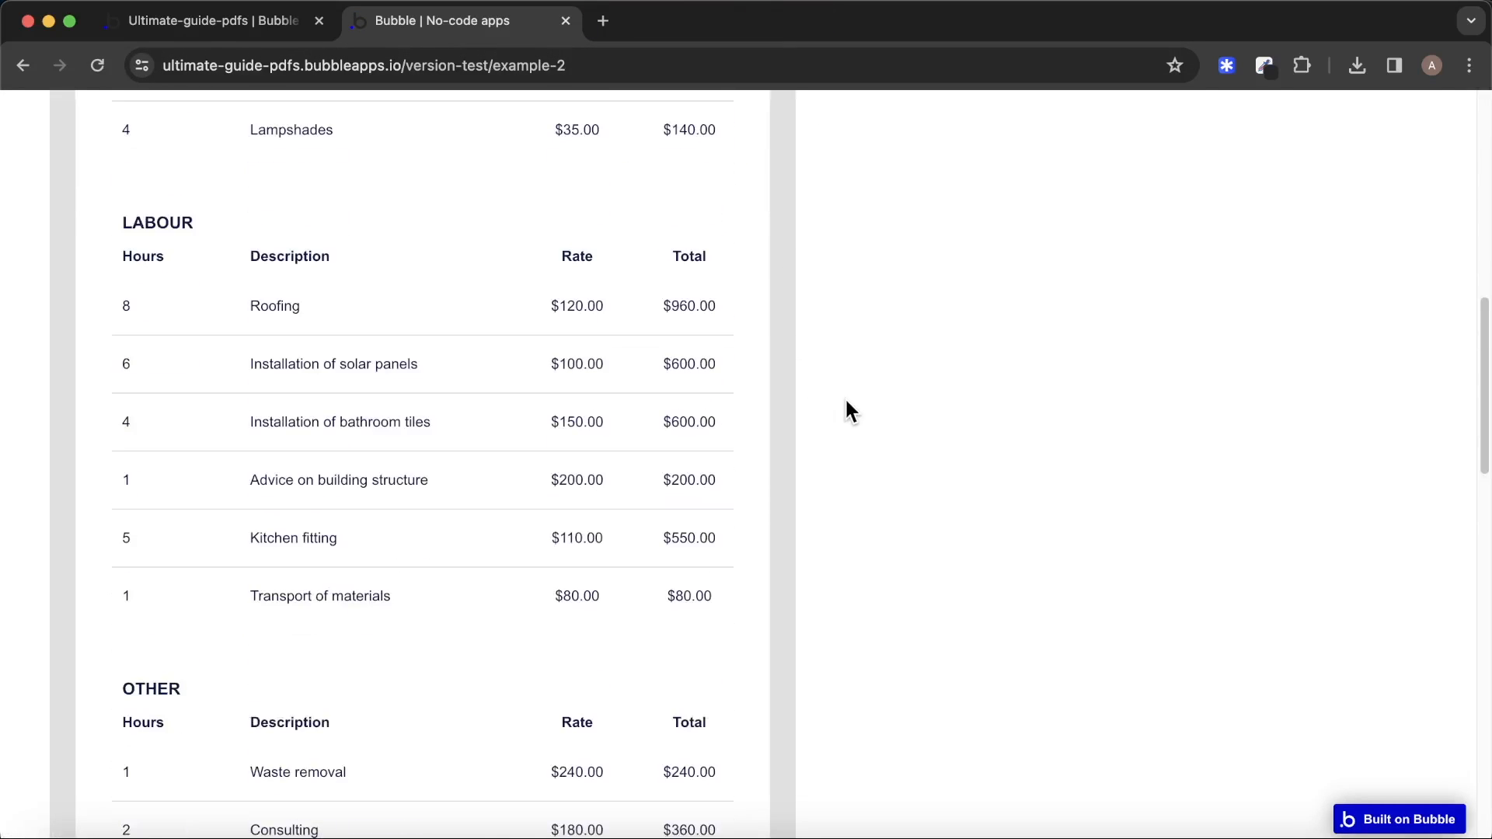
scroll(845, 401, "down", 7)
left_click(157, 590)
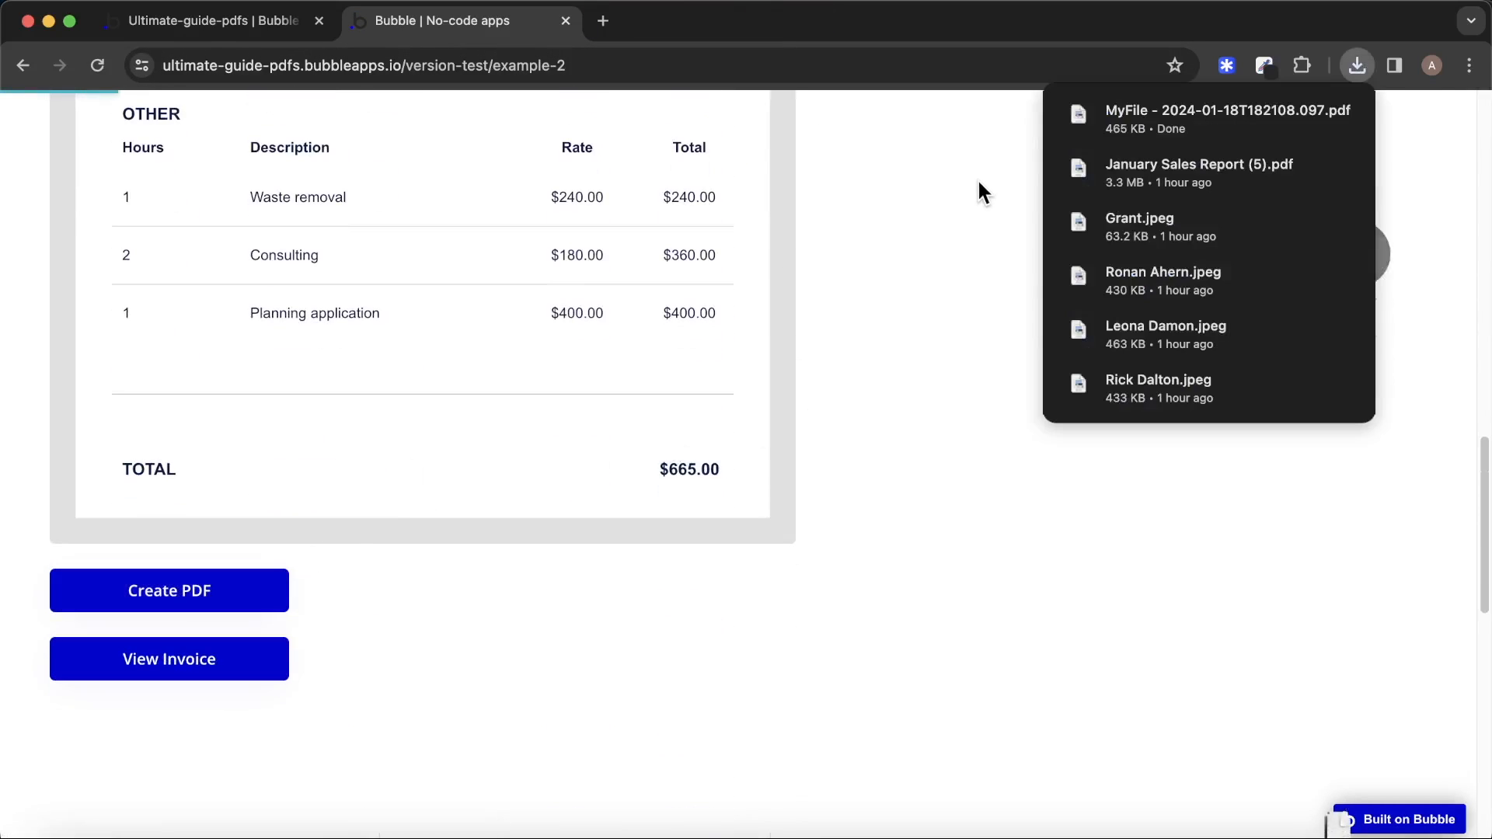
left_click(1167, 120)
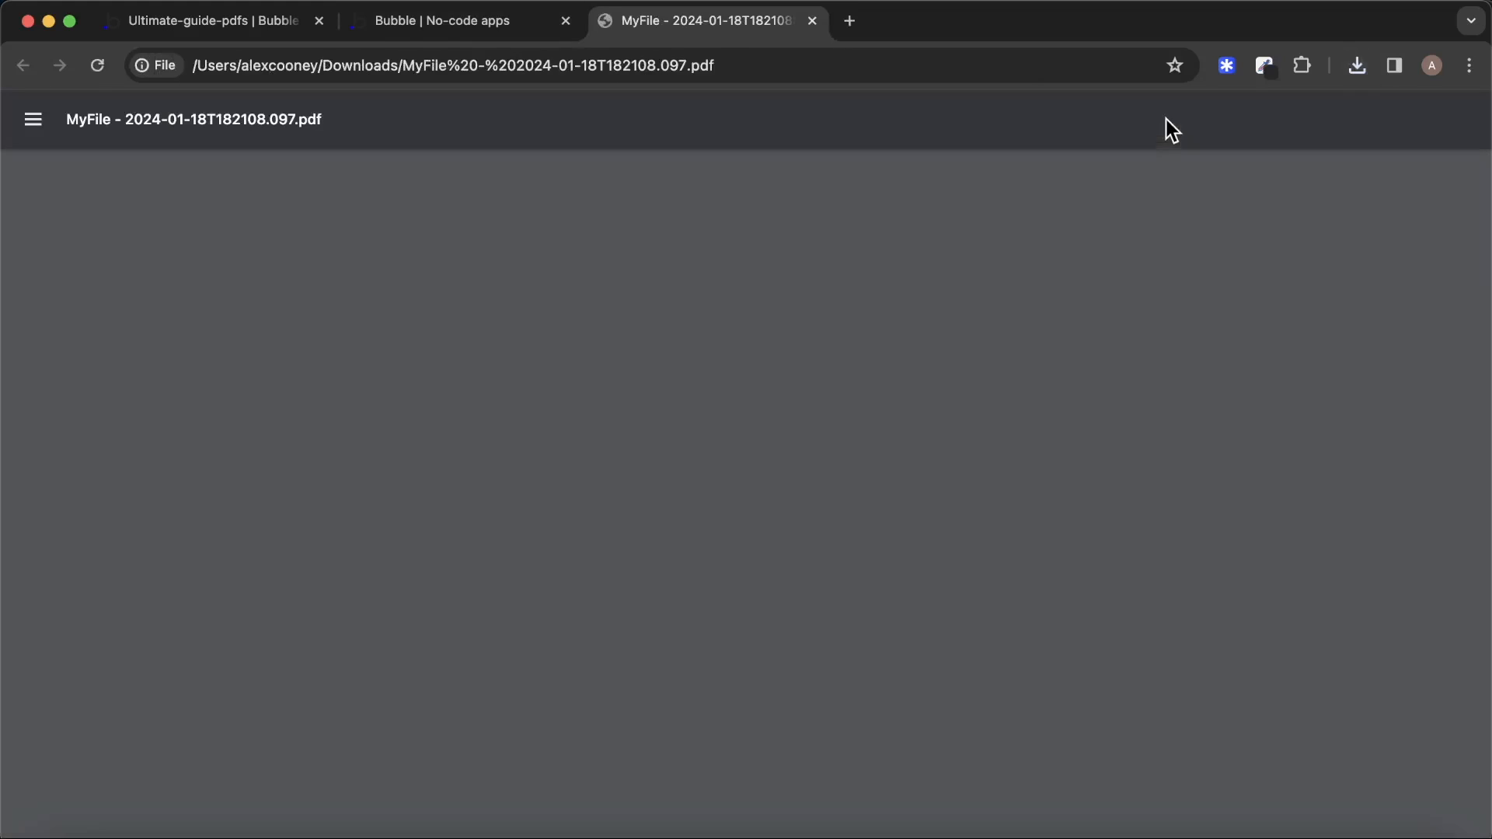
Examine where the page break falls between the labour title, column headings and item rows in the new PDF.
scroll(560, 303, "down", 5)
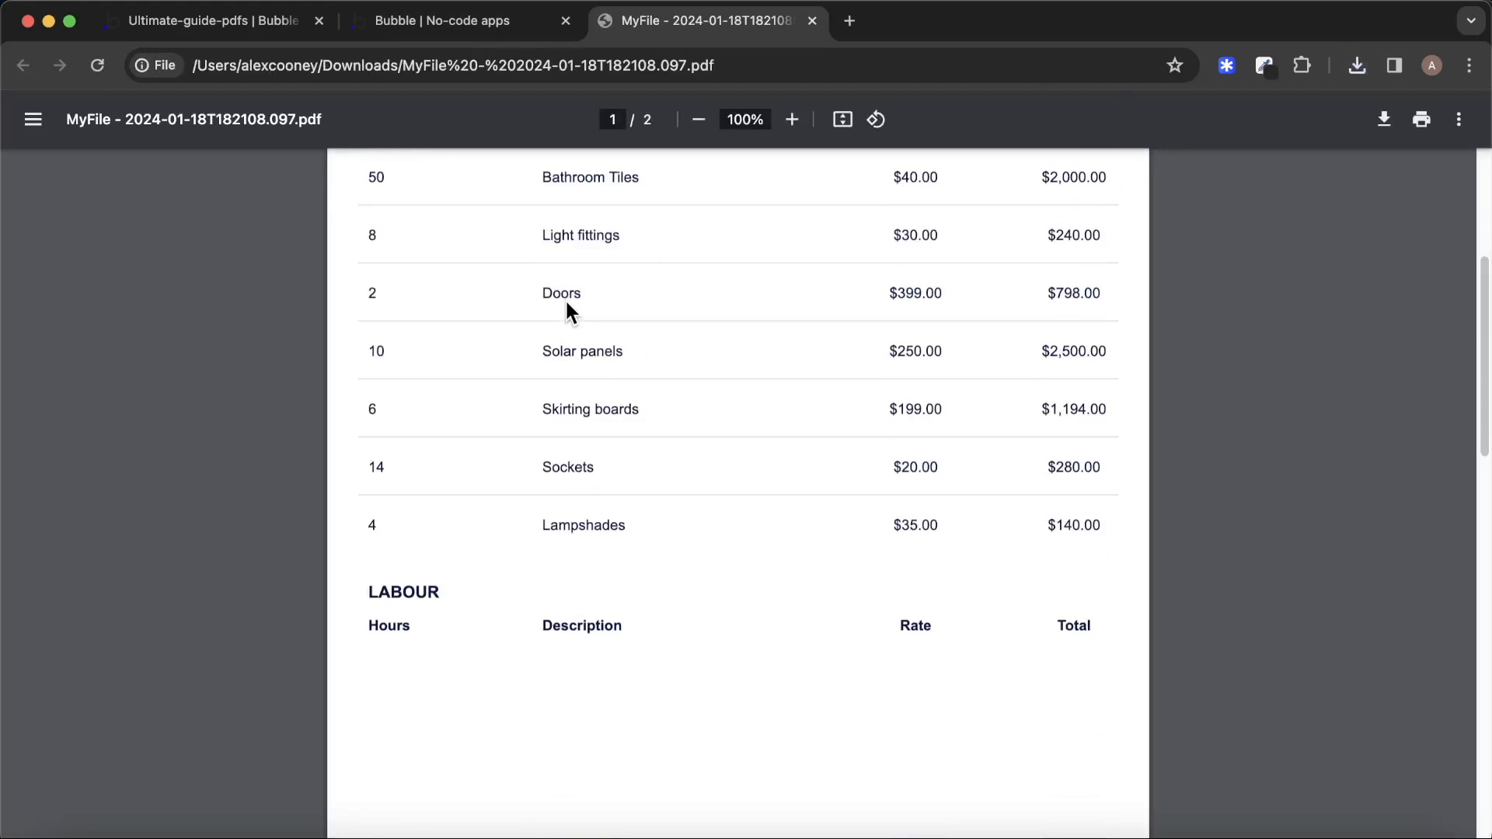
scroll(567, 305, "down", 2)
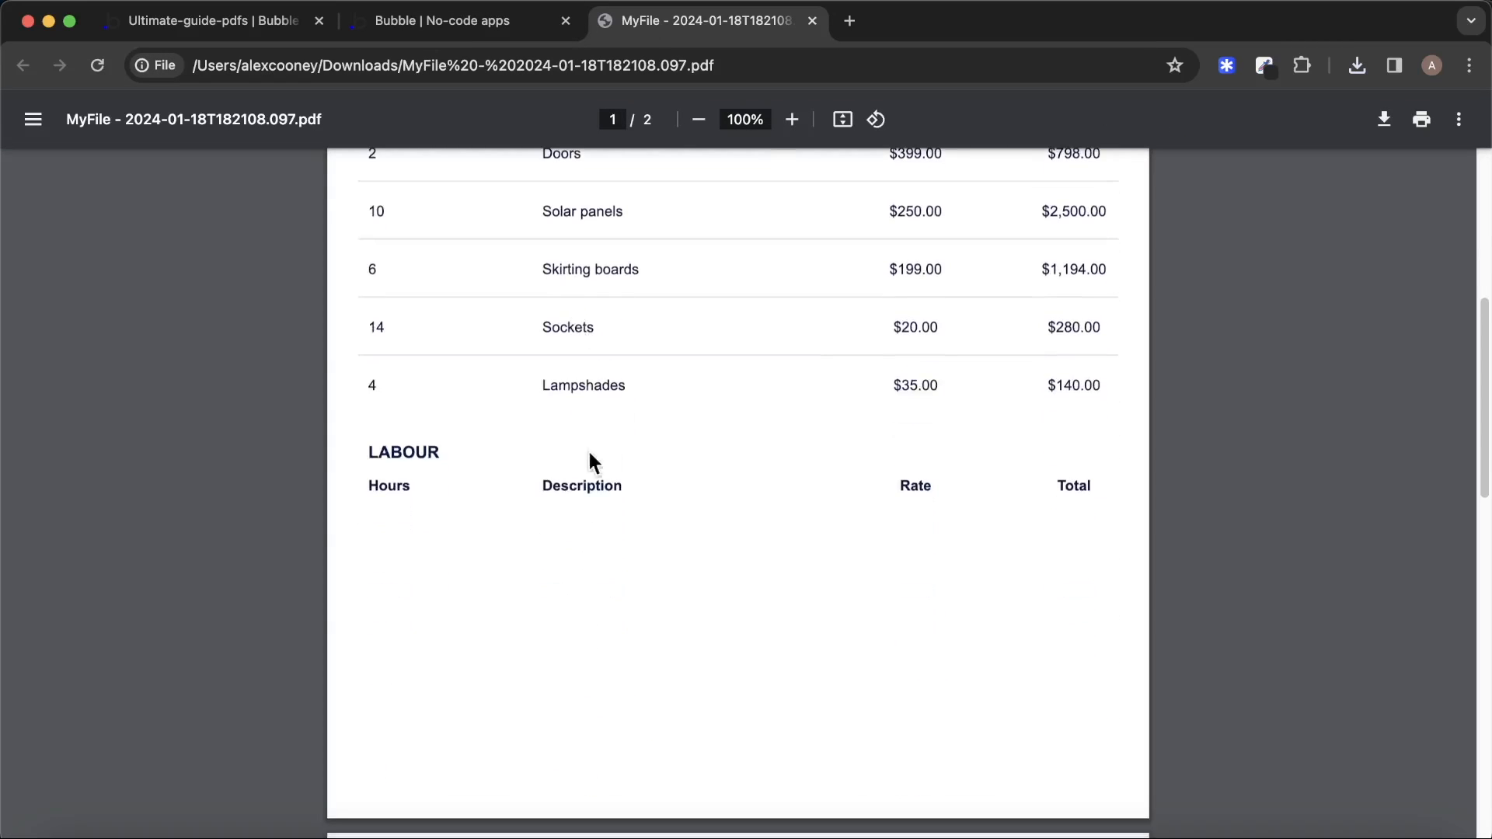
scroll(526, 482, "down", 2)
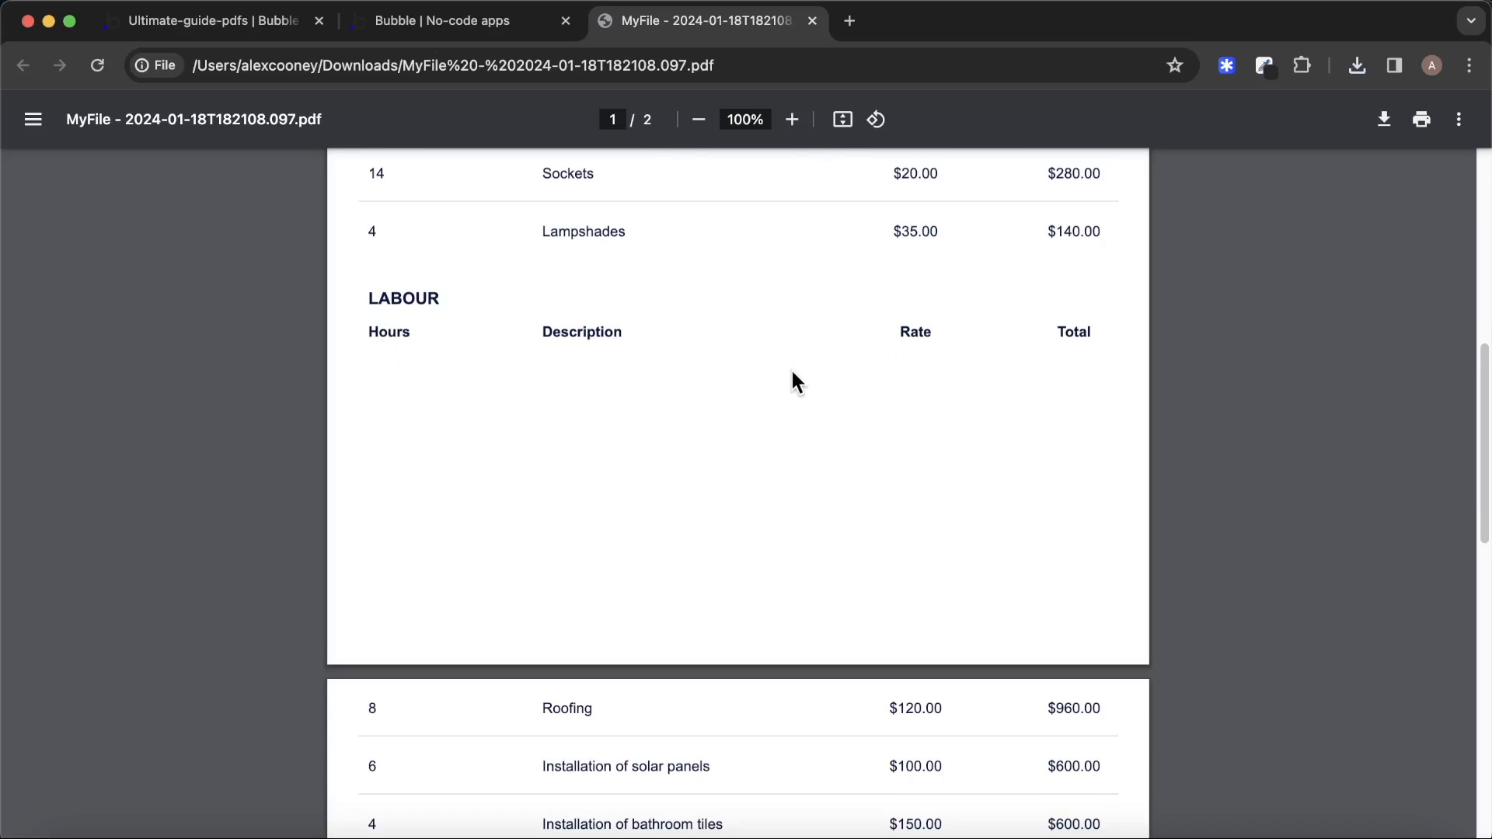
scroll(797, 377, "up", 3)
scroll(796, 377, "down", 2)
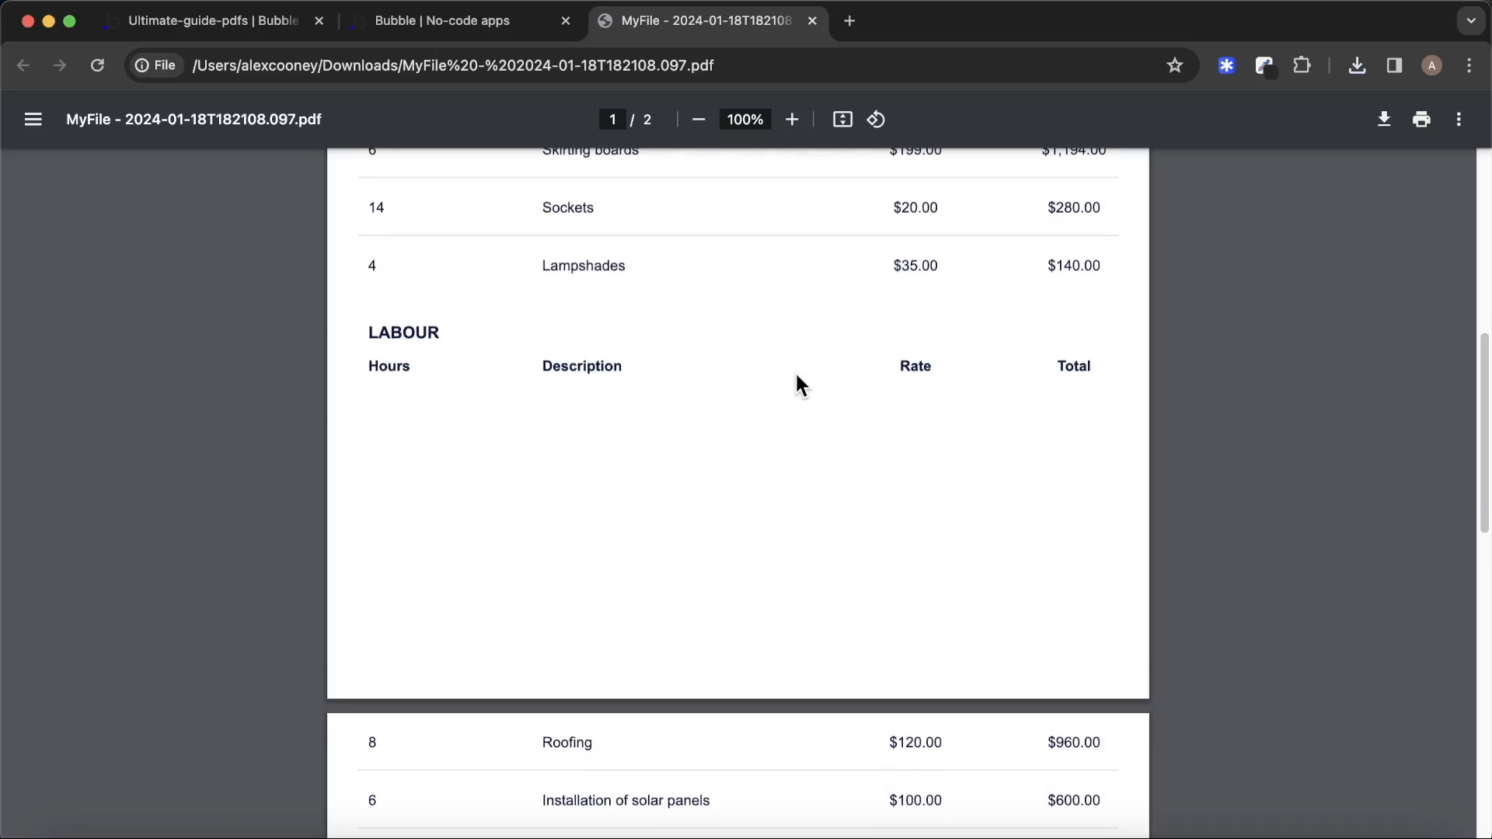
scroll(791, 370, "down", 2)
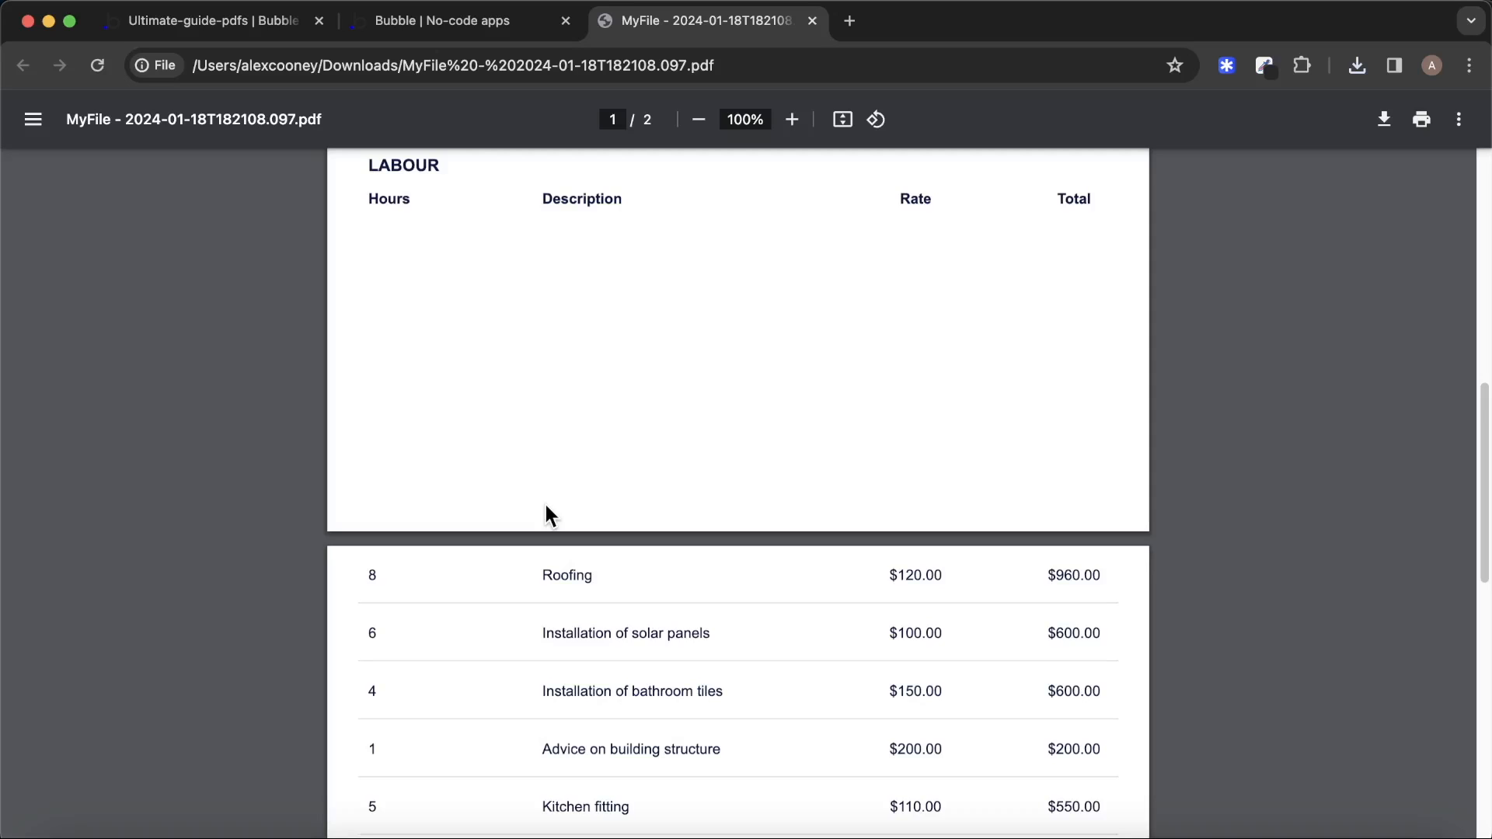
scroll(542, 514, "up", 1)
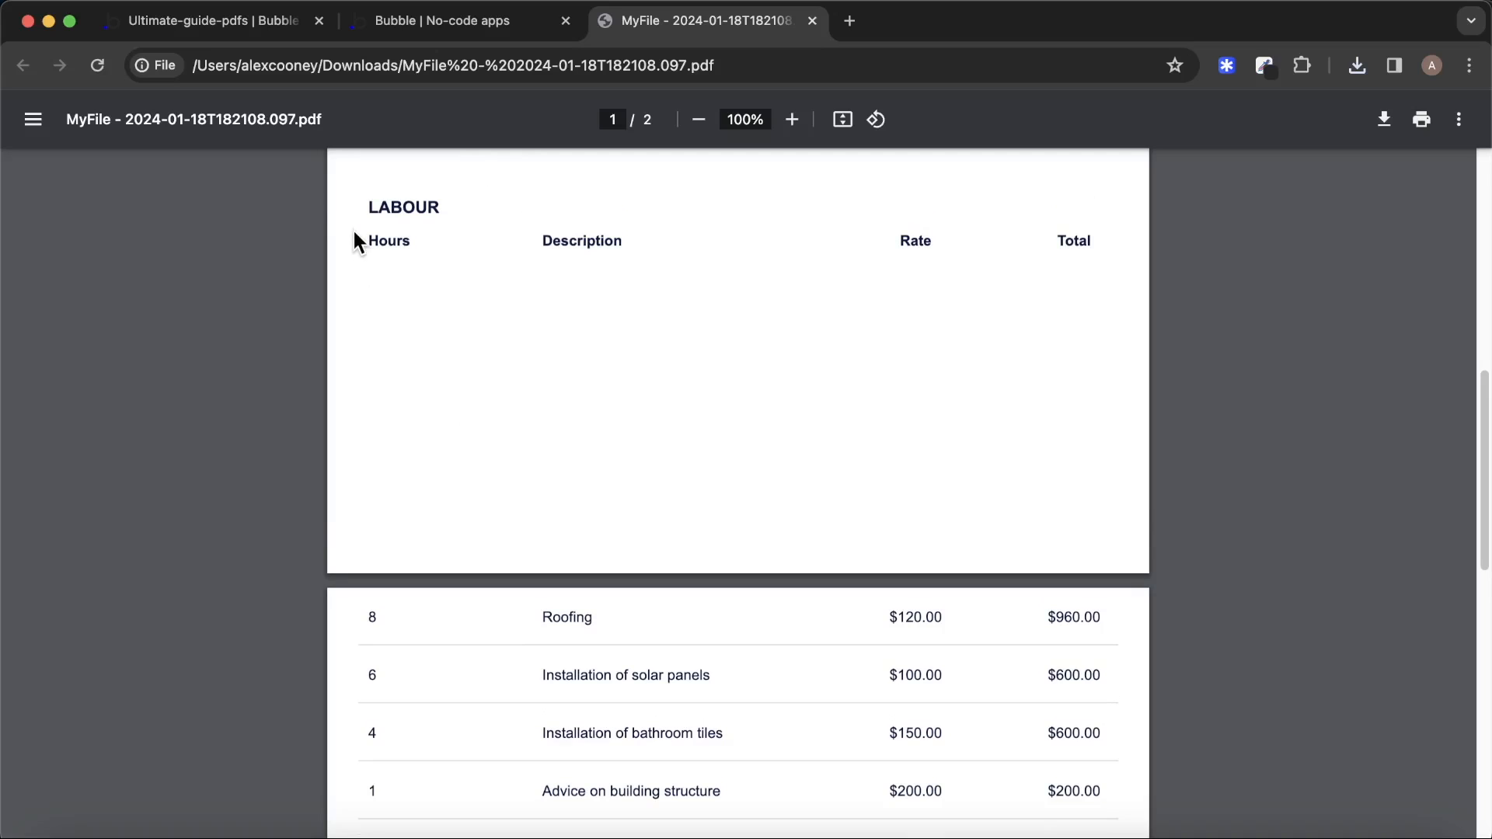
scroll(544, 606, "down", 2)
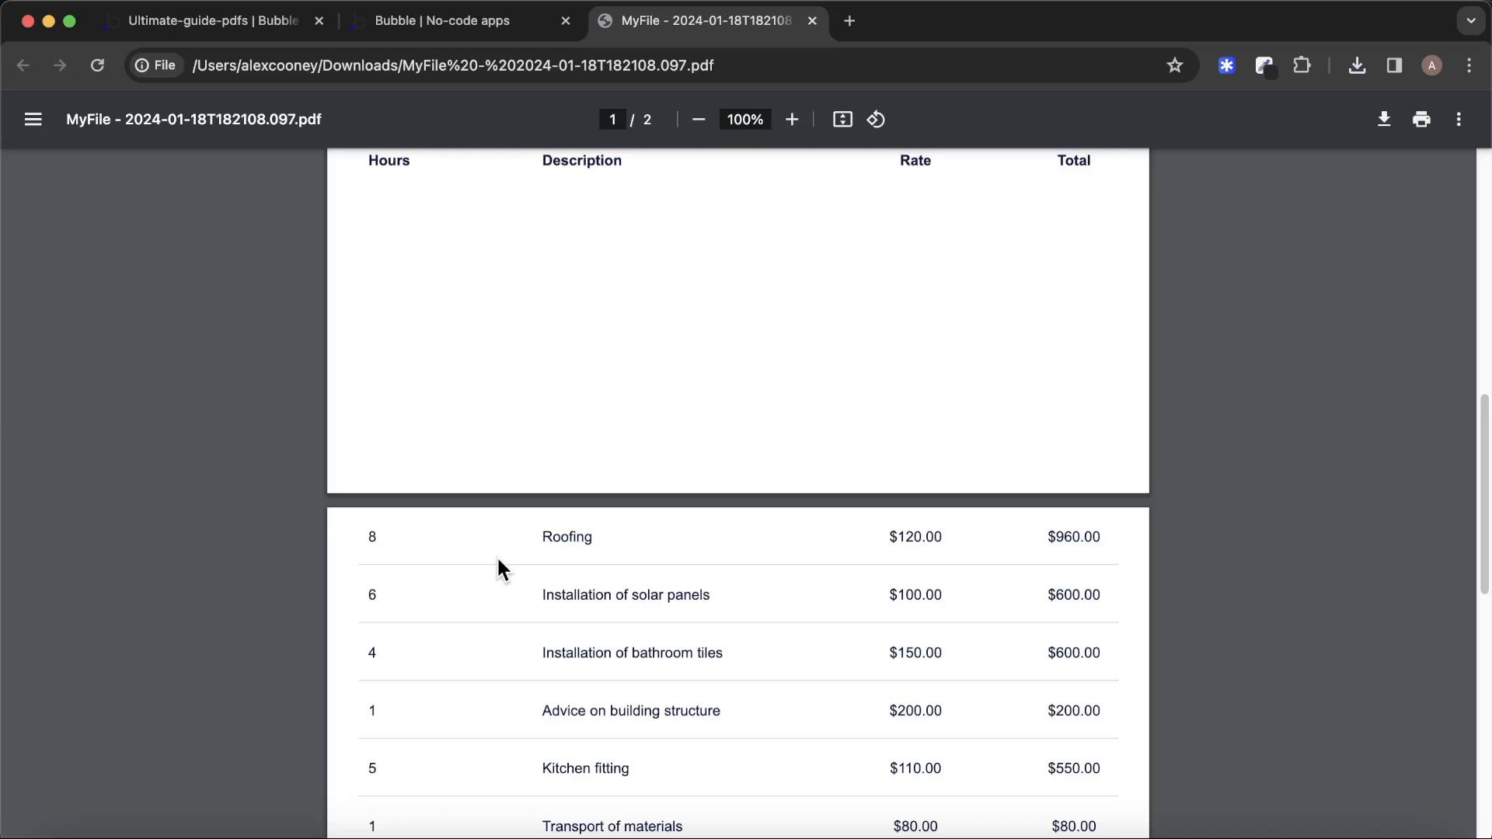
scroll(496, 555, "down", 1)
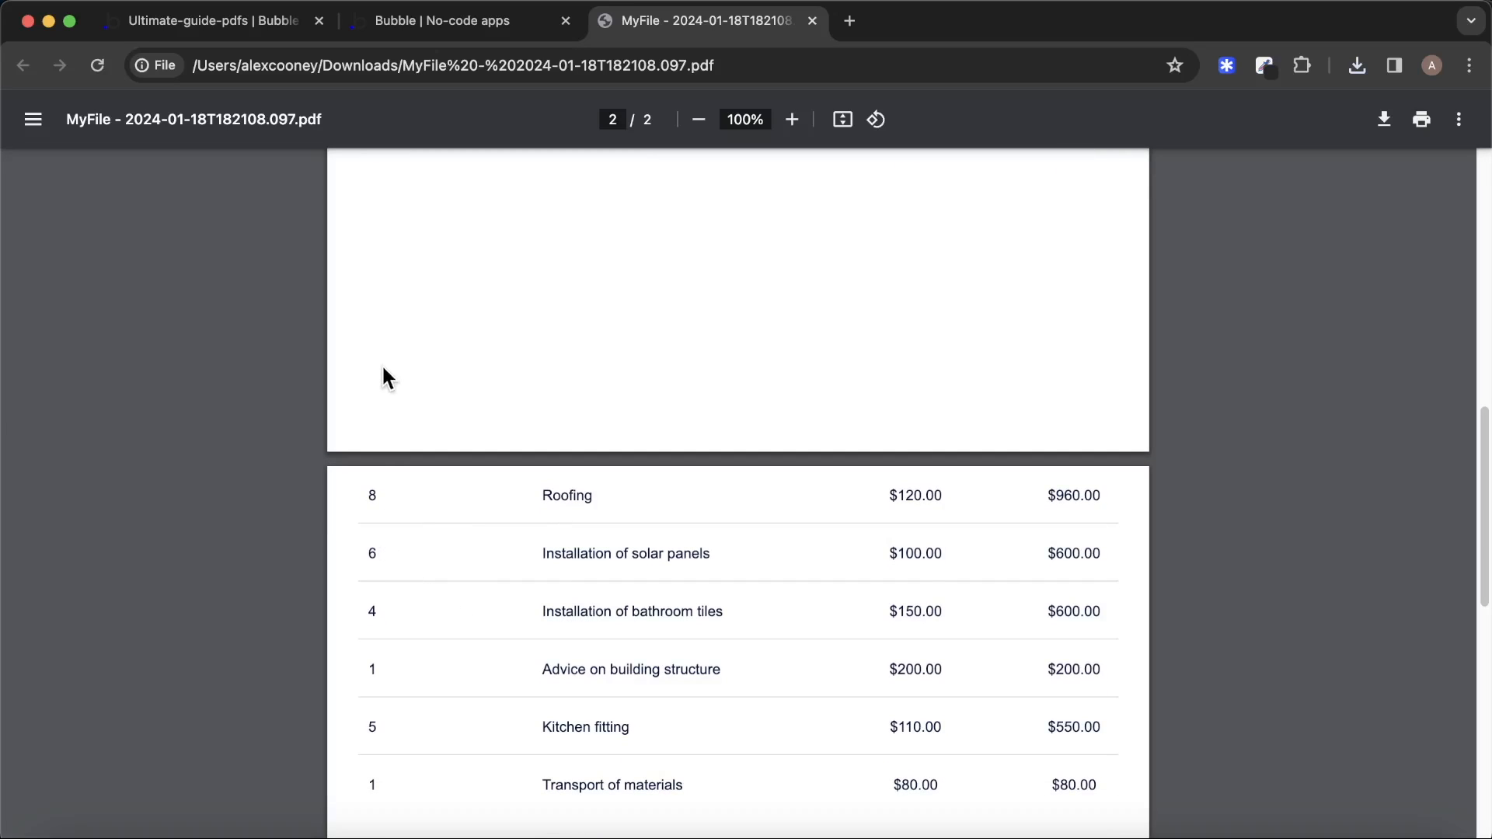
Change the ID attribute of the repeating group holding the labour items to "[labour-body]".
left_click(253, 20)
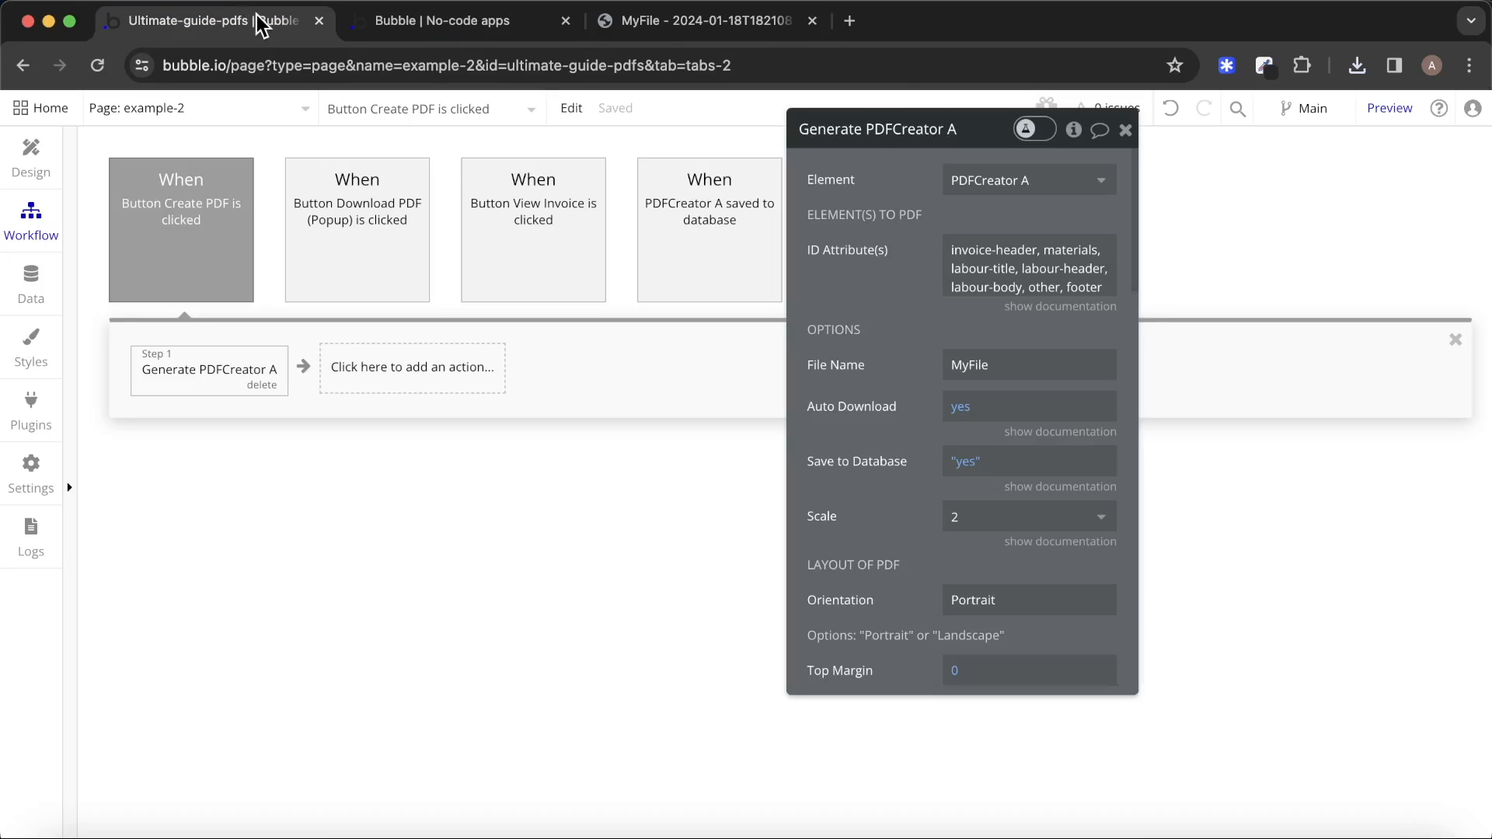
left_click(54, 151)
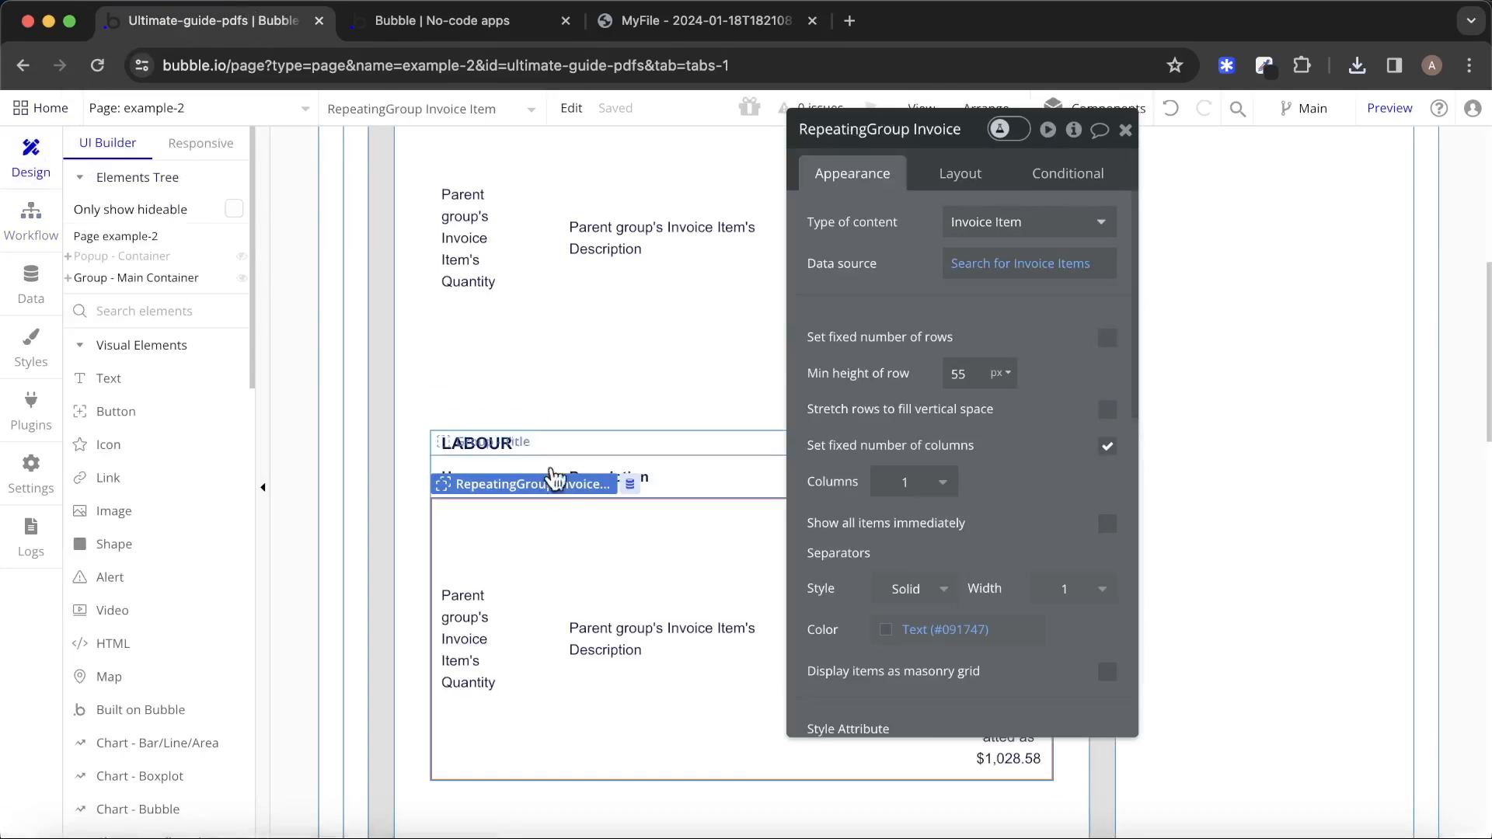
left_click(583, 576)
right_click(579, 583)
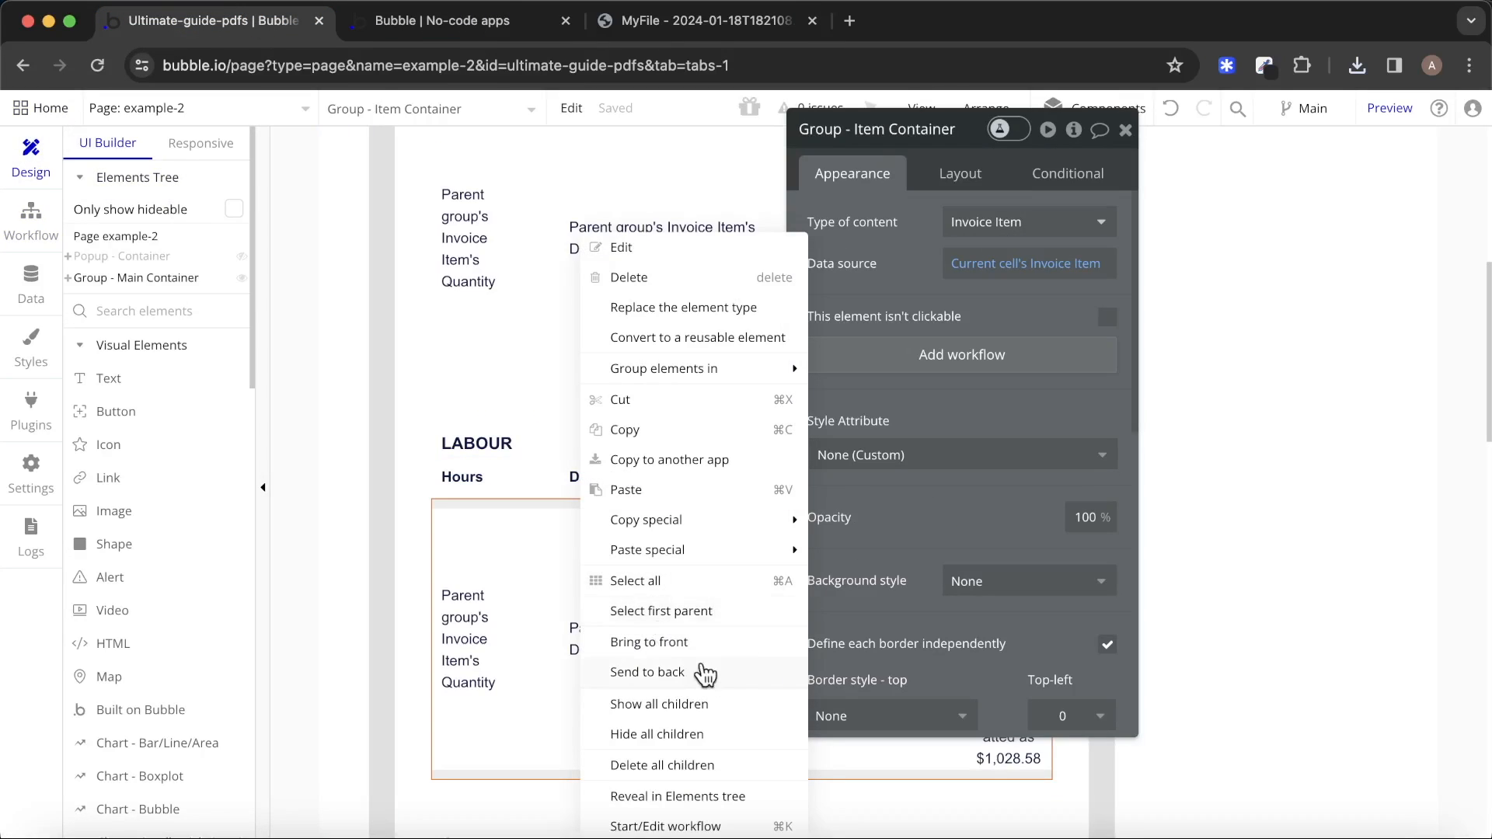
left_click(697, 622)
scroll(995, 505, "down", 10)
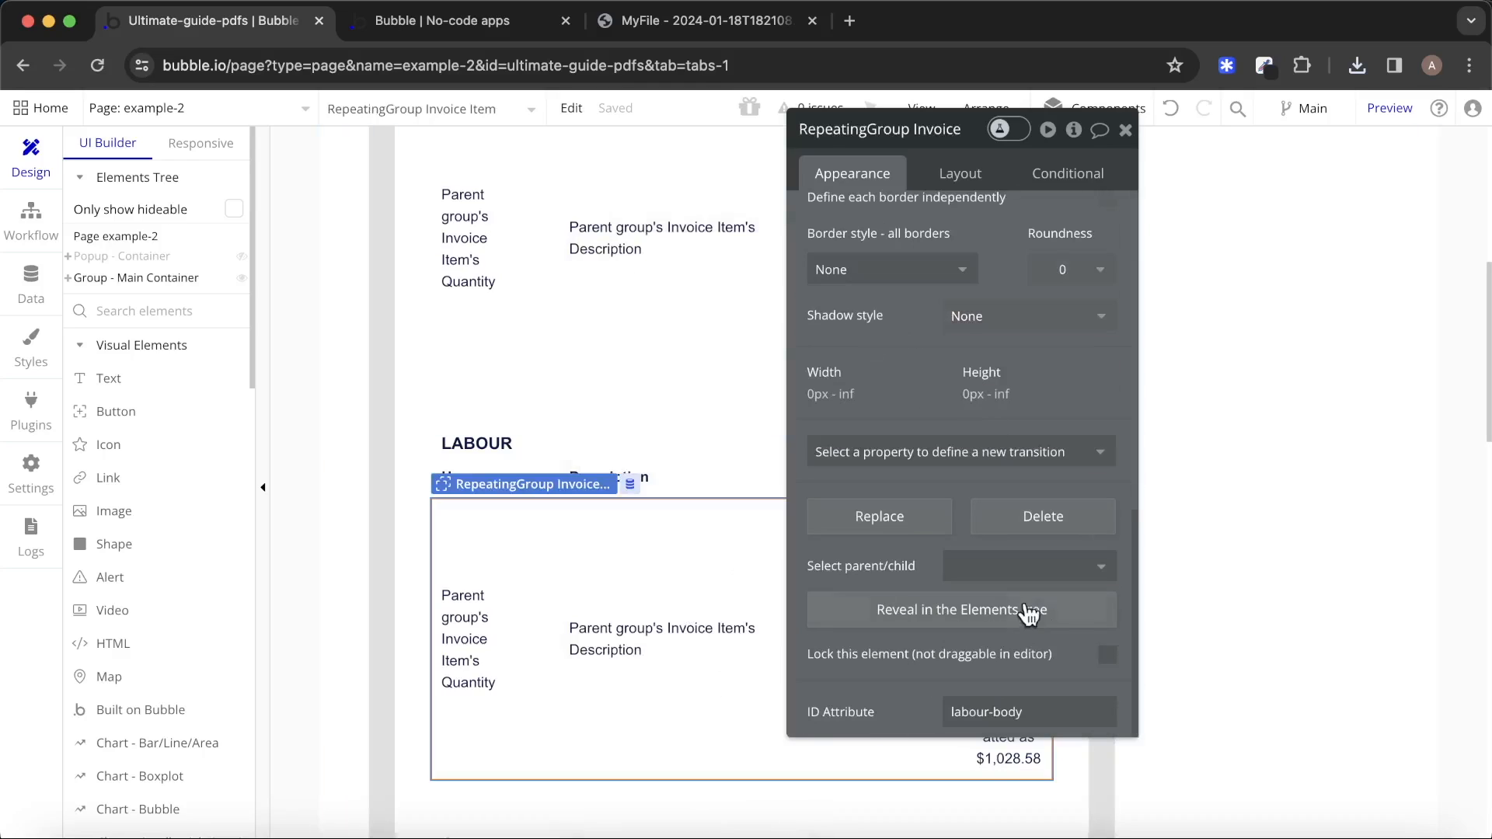
left_click(1048, 711)
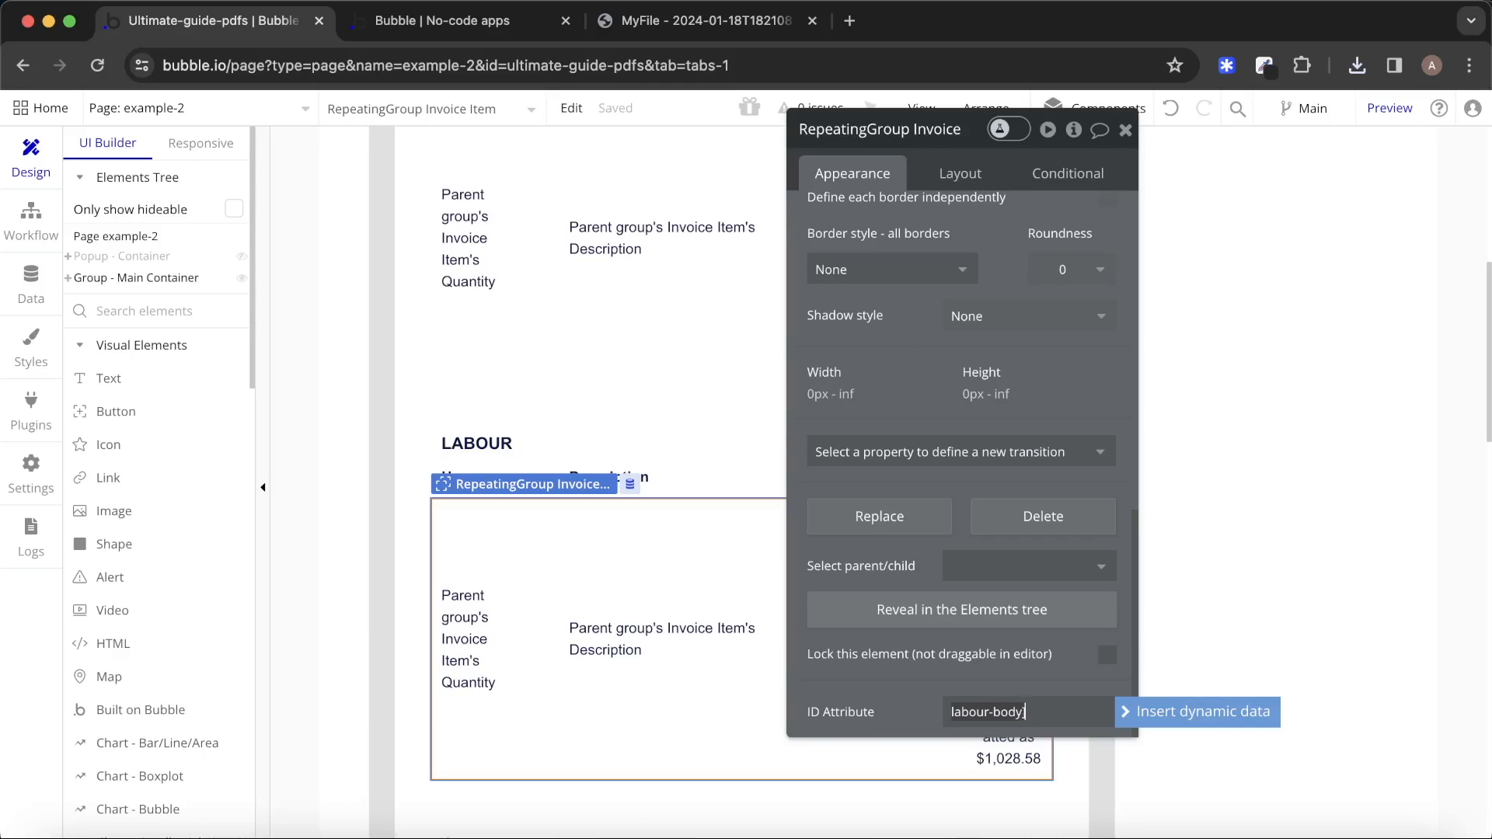
type("[")
left_click(885, 673)
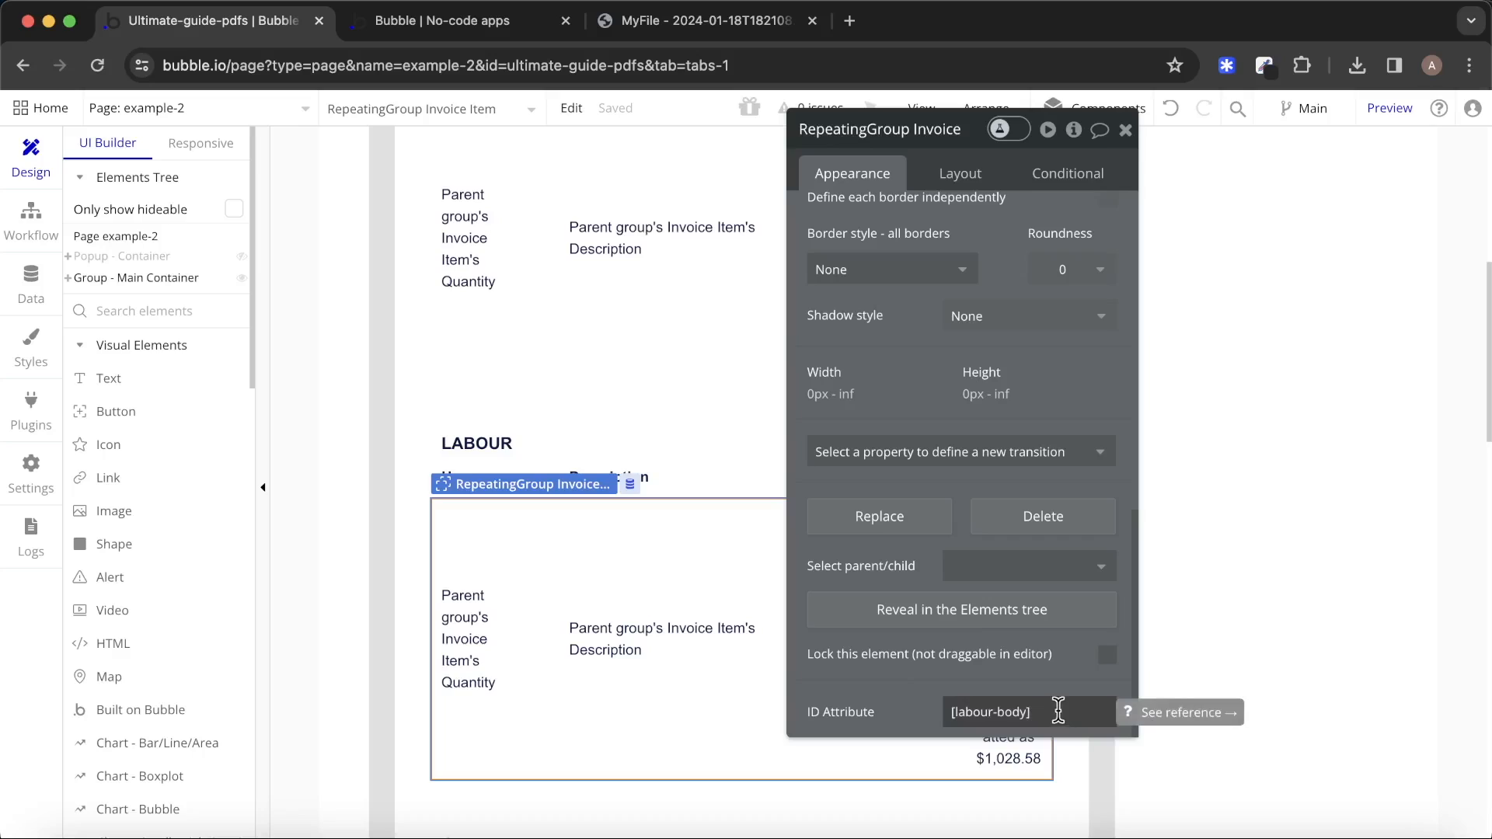
In the Generate PDFCreator A action's ID Attribute(s), enclose labour-body in square brackets so the entry reads "[labour-body]".
left_click(33, 221)
scroll(955, 216, "up", 8)
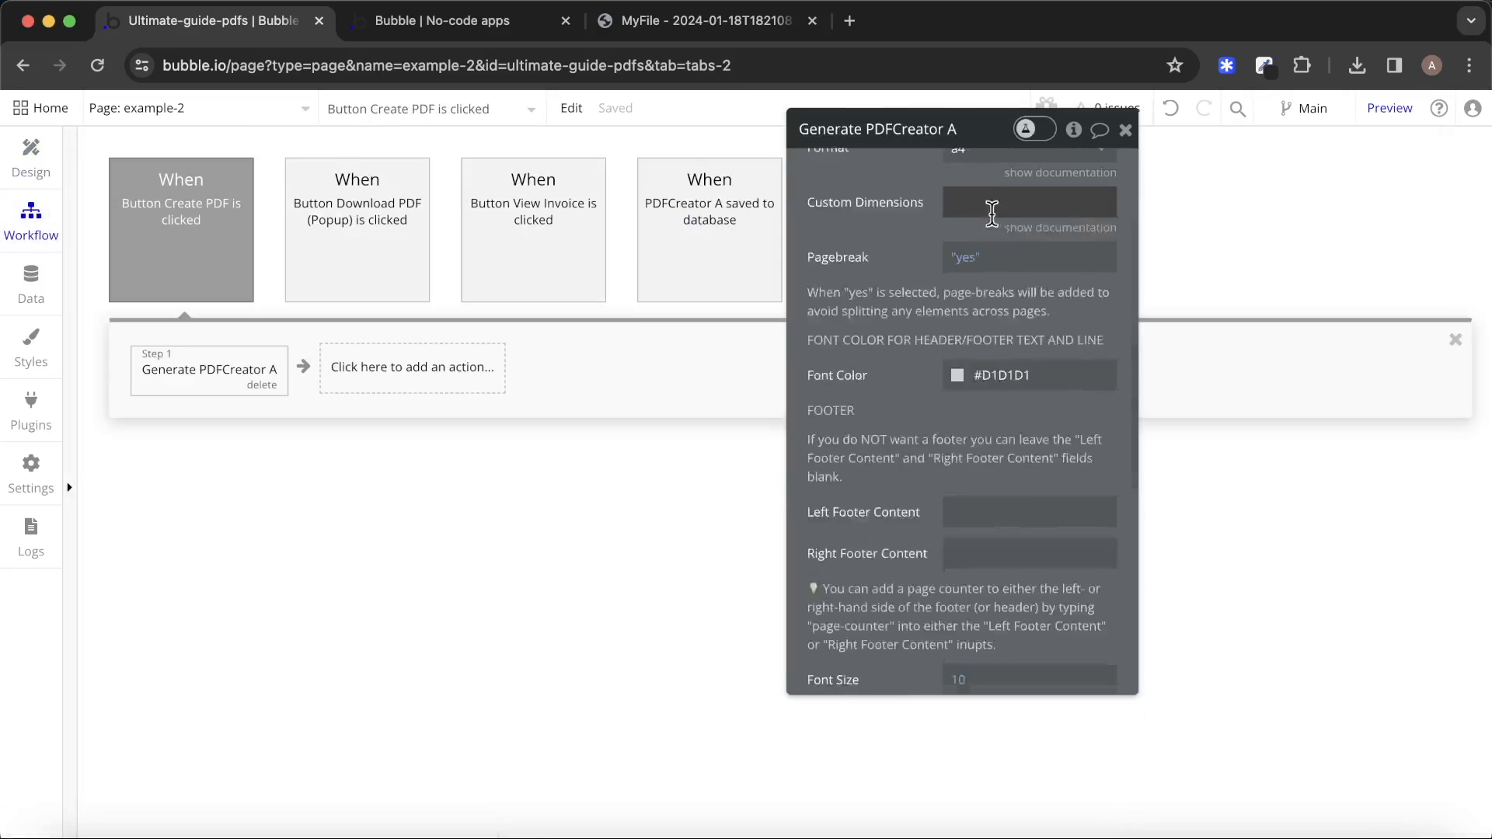
left_click(1037, 277)
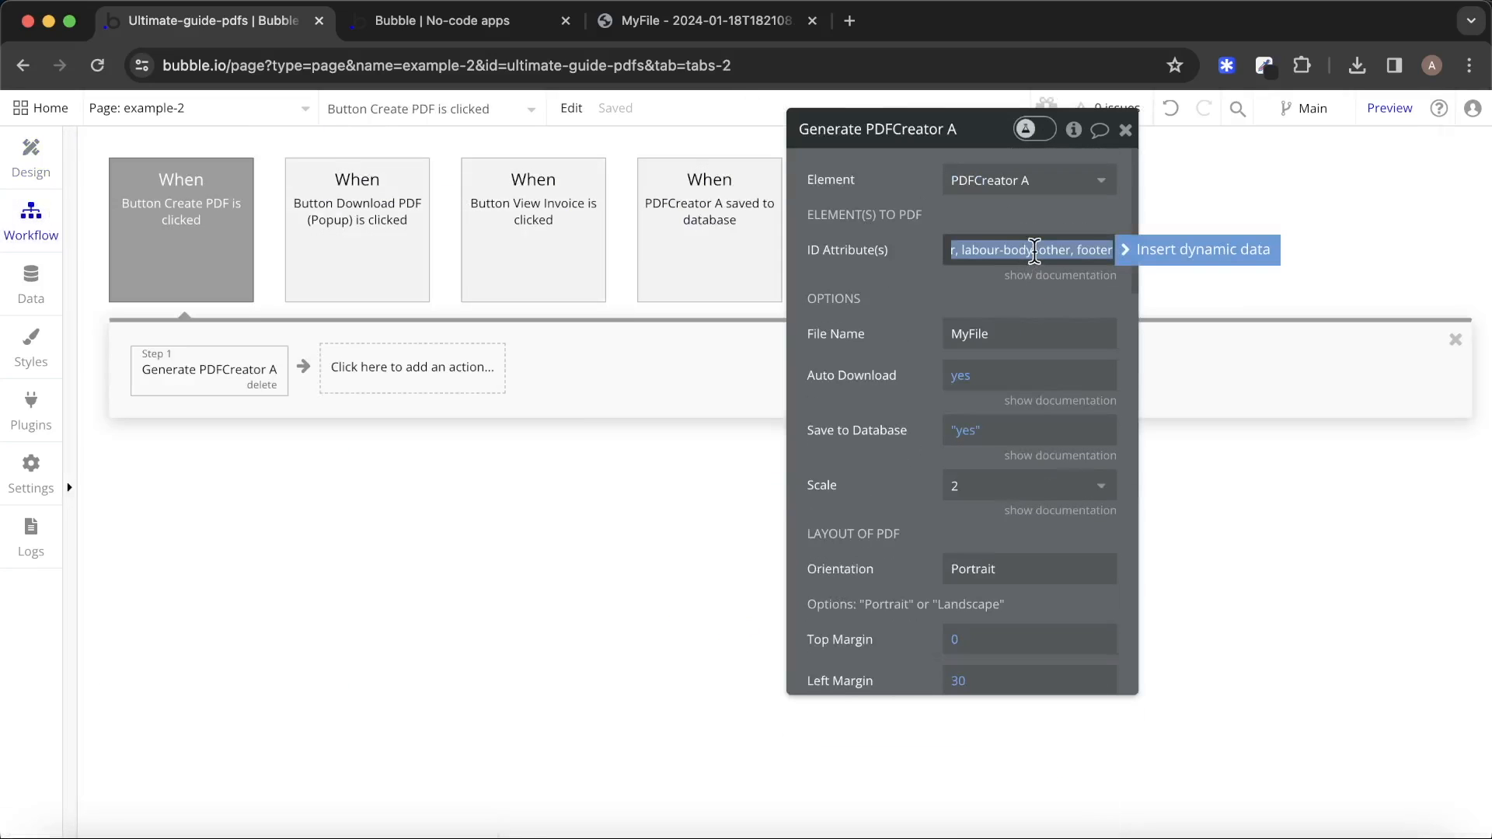
key("Right")
key("Left")
key("Left")
key("Left")
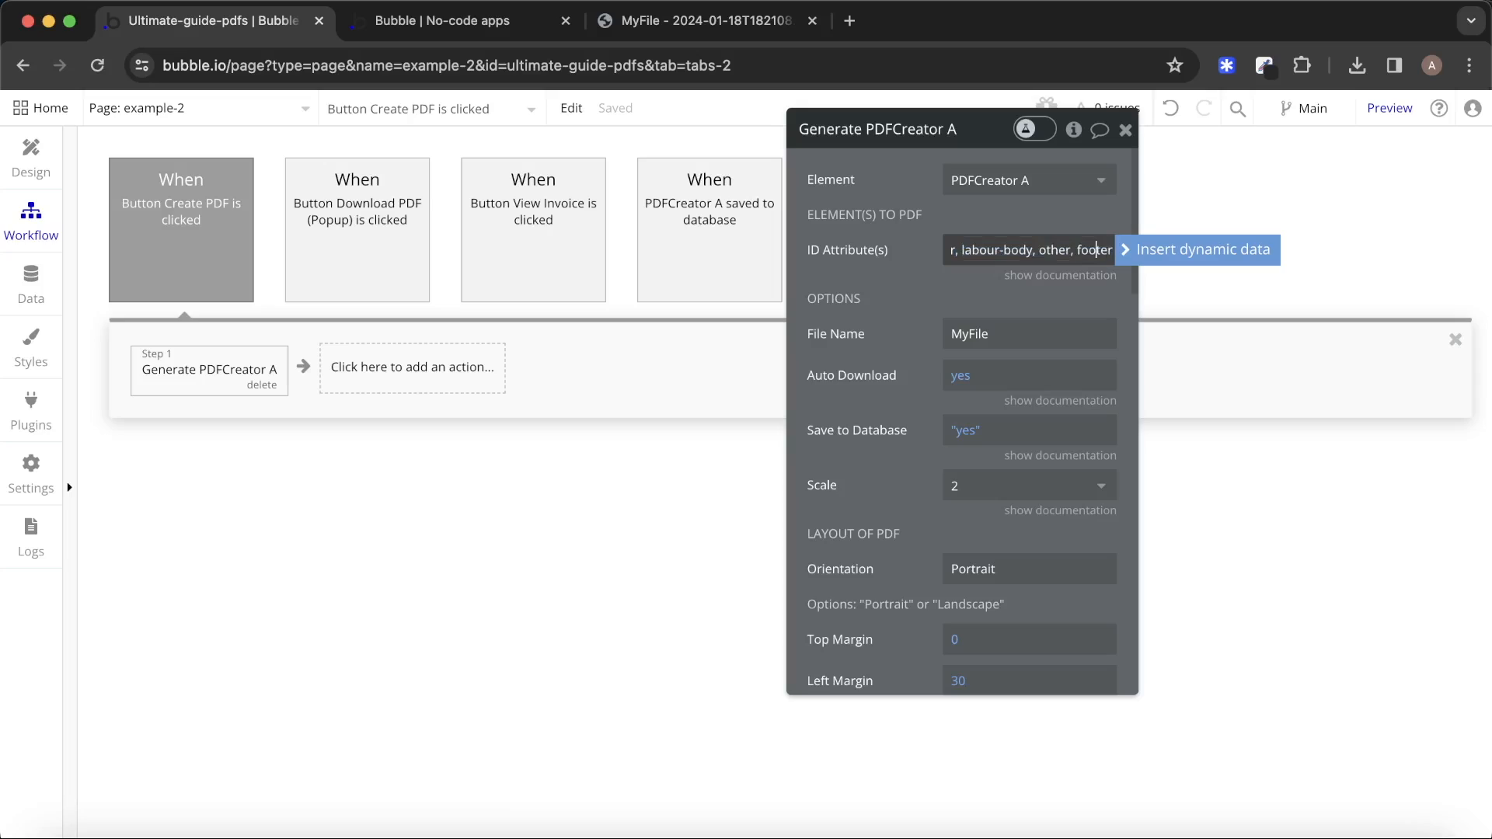
type("1")
type("[")
left_click(878, 266)
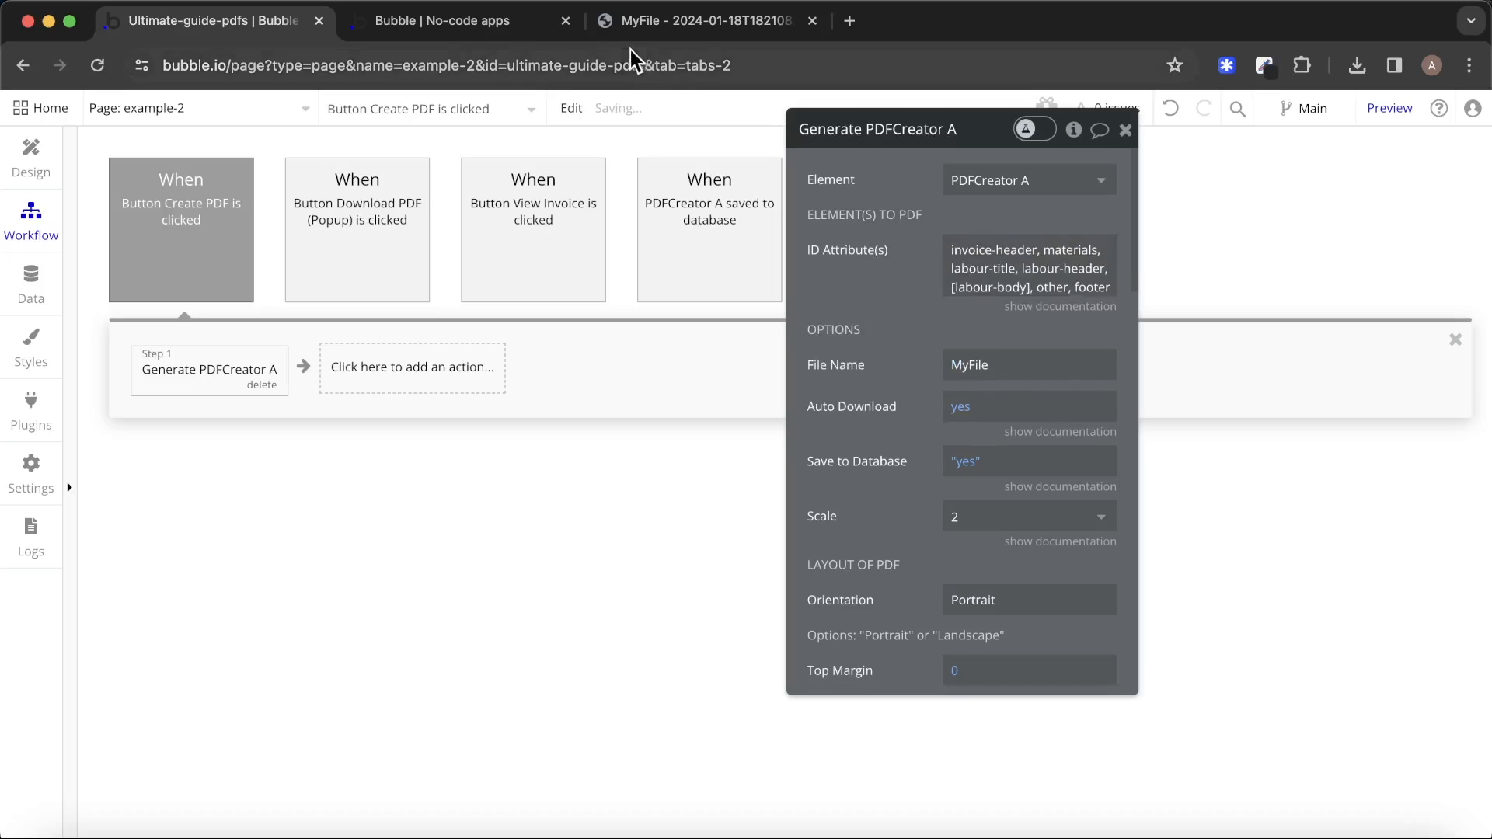
Close the old PDF, regenerate the invoice PDF from the refreshed example-2 preview, and check where the labour rows break across pages.
left_click(493, 23)
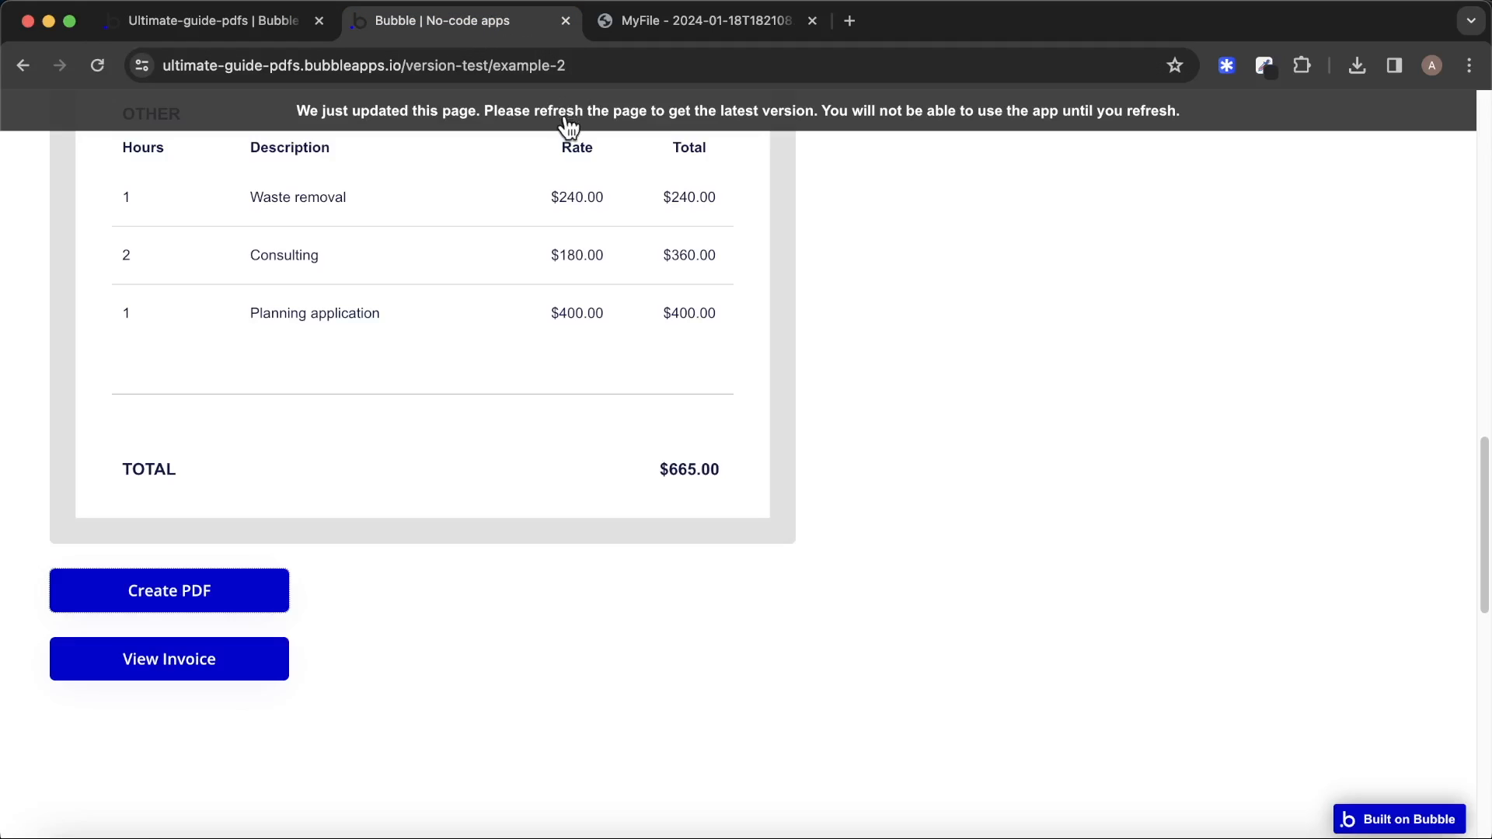
left_click(805, 25)
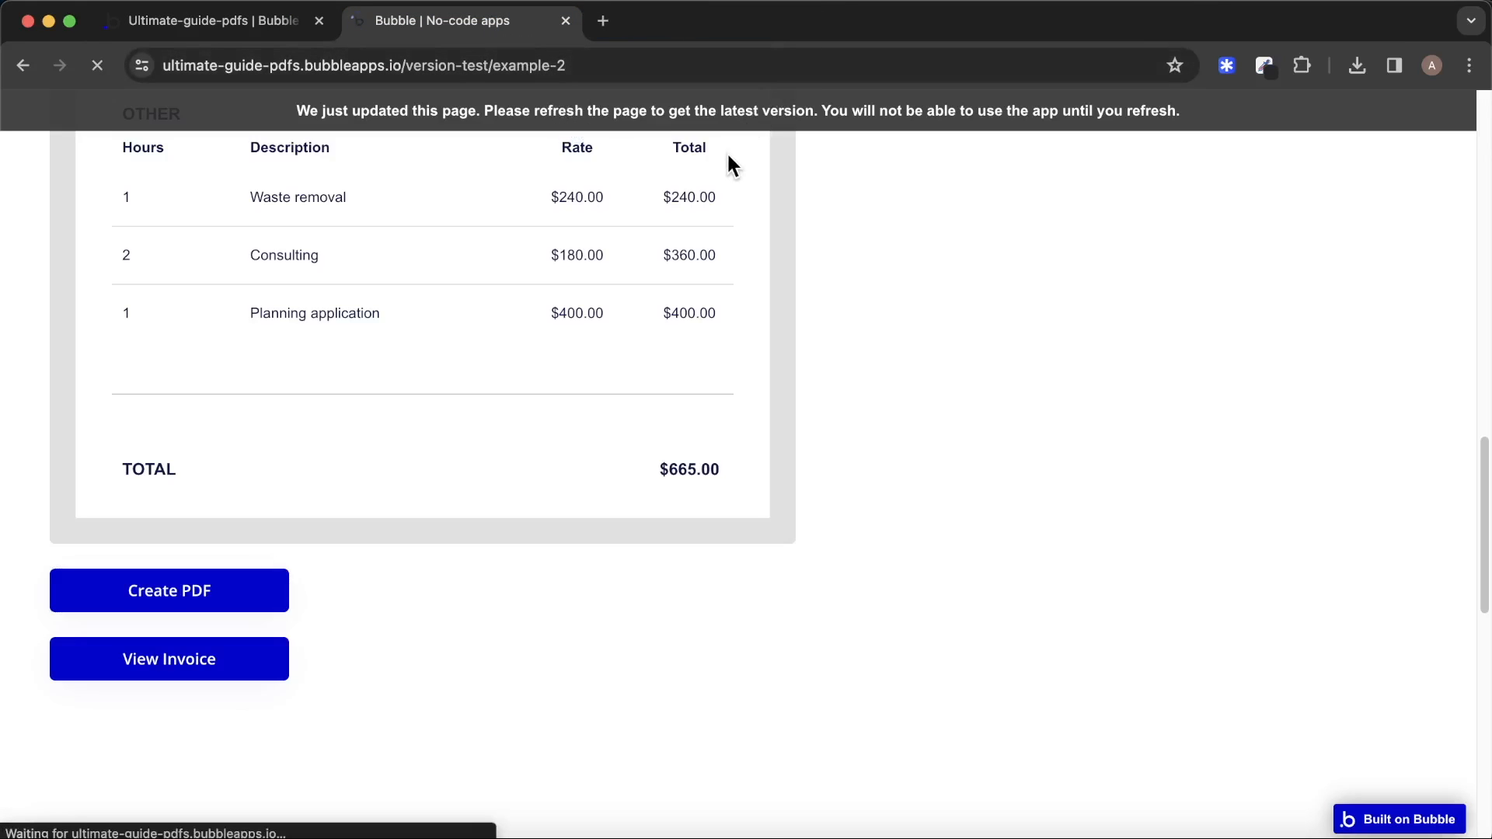
scroll(699, 171, "down", 5)
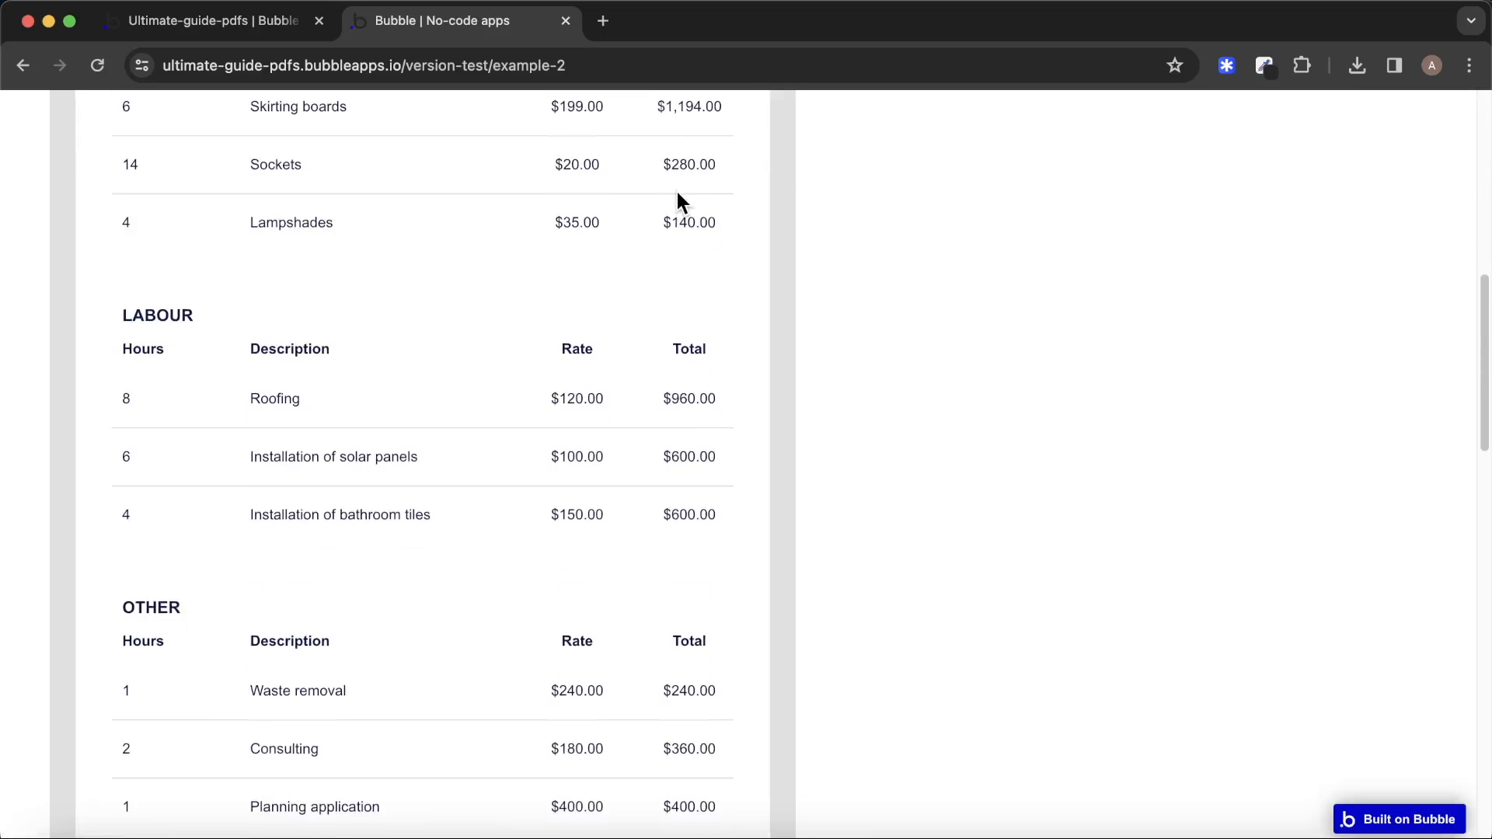
scroll(590, 272, "down", 6)
left_click(233, 620)
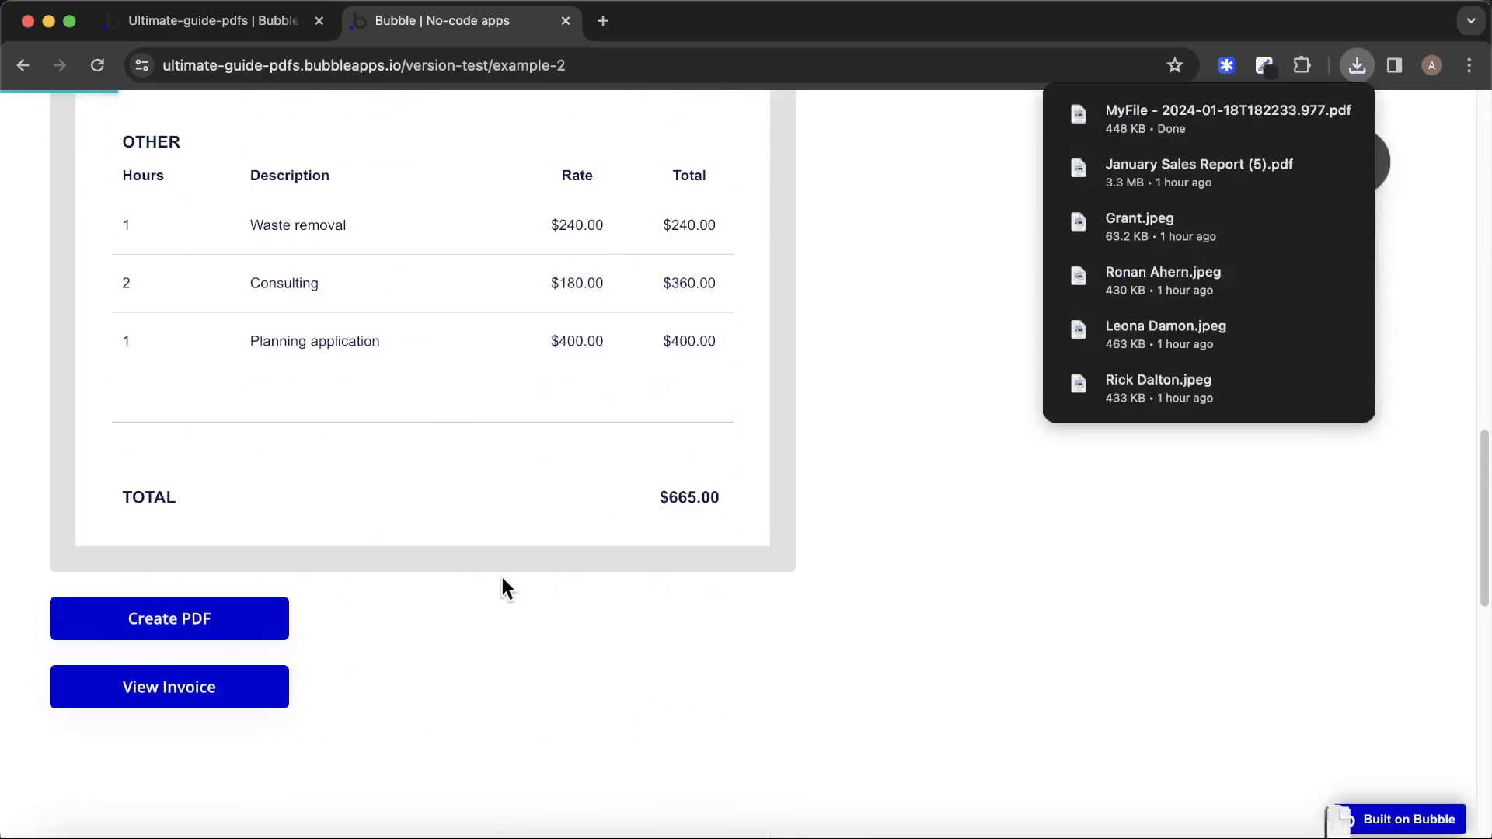
left_click(1162, 109)
scroll(925, 319, "down", 7)
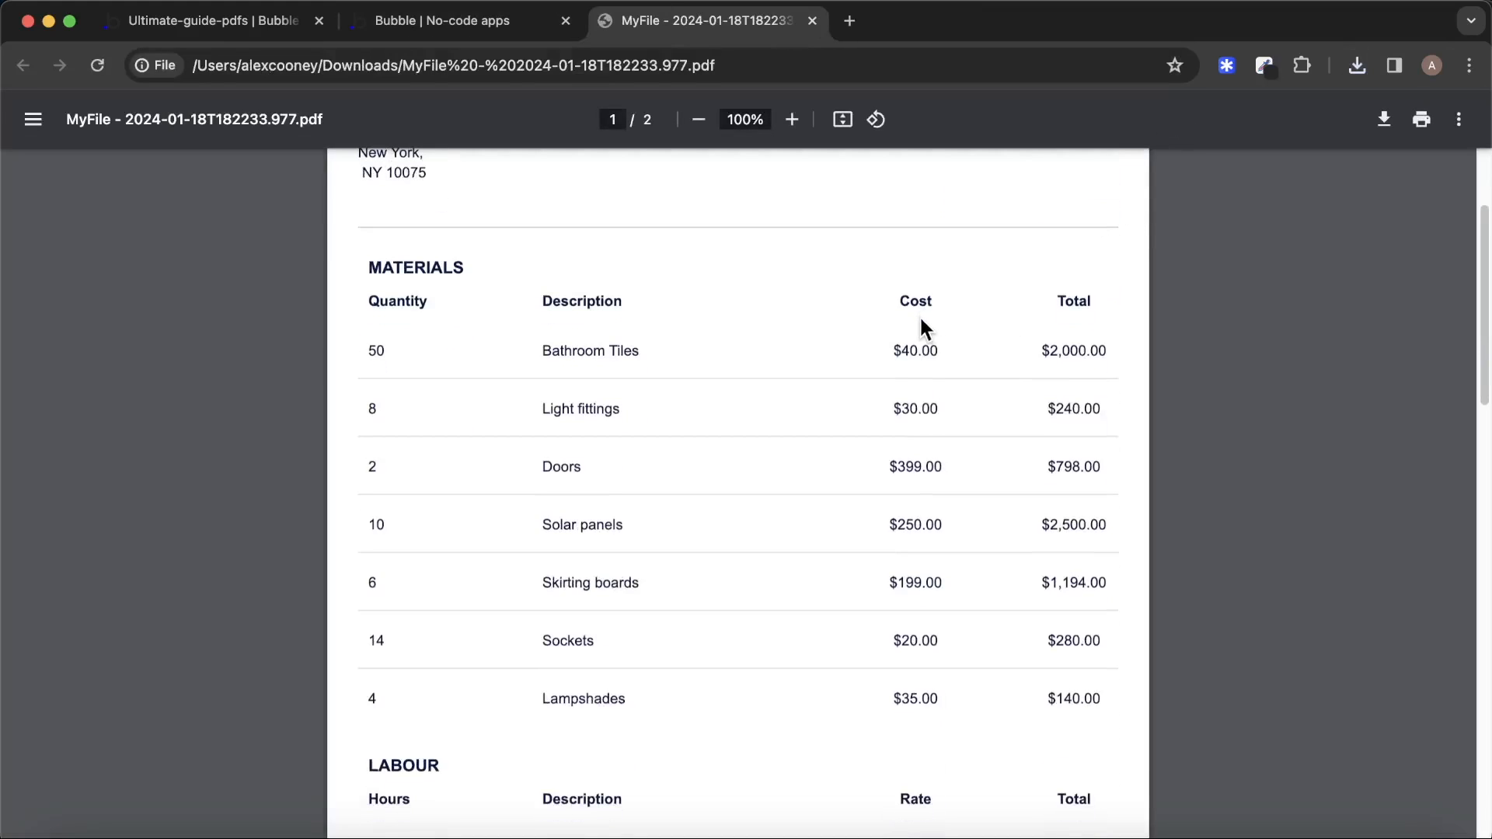
scroll(921, 317, "down", 1)
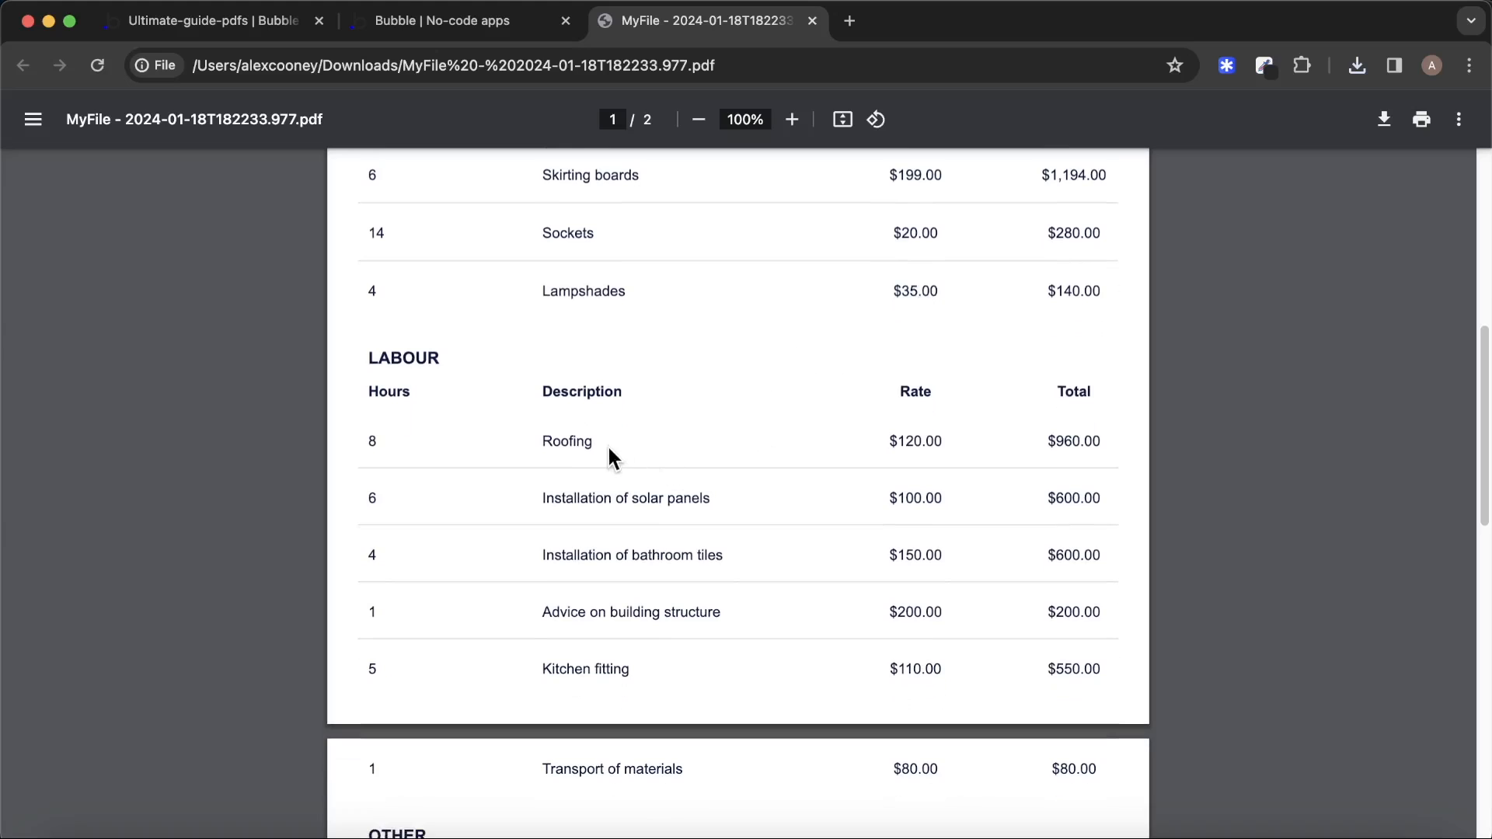
scroll(616, 403, "down", 5)
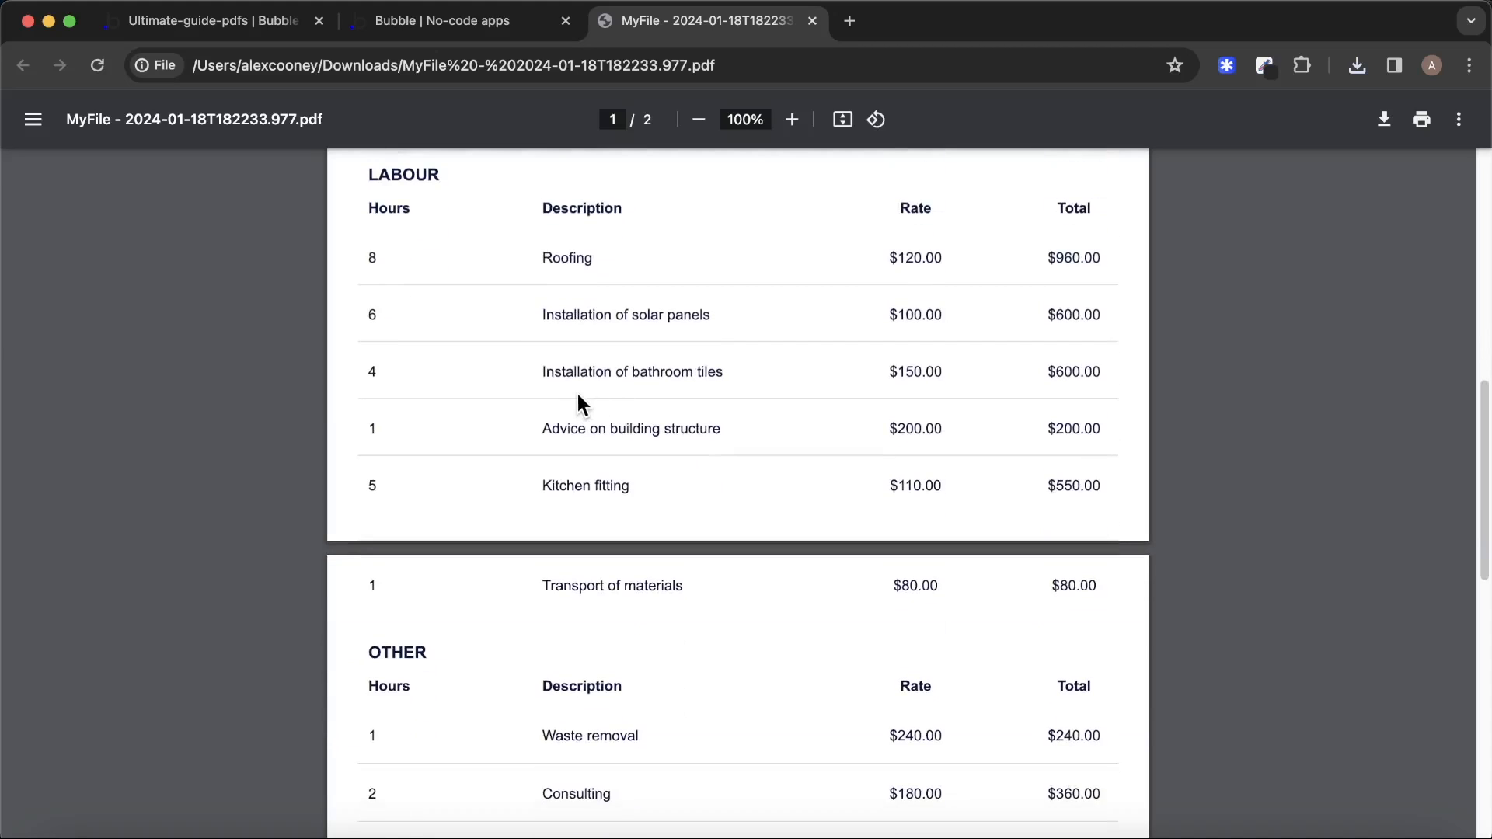
scroll(608, 492, "down", 2)
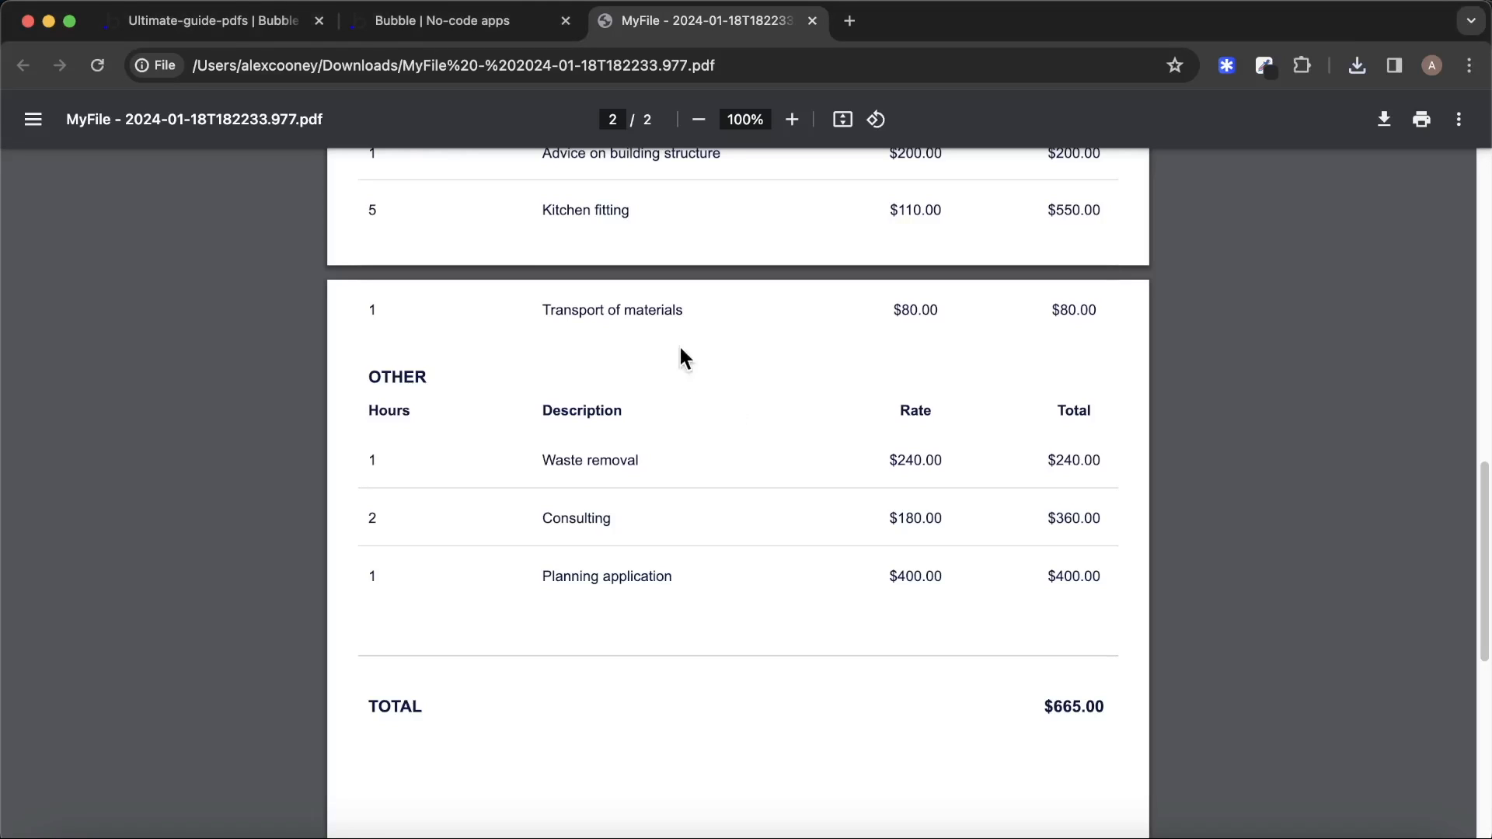
Back in the example-2 page design, draw a new group about 714 px wide and 236 px high in the empty area below View Invoice.
left_click(251, 35)
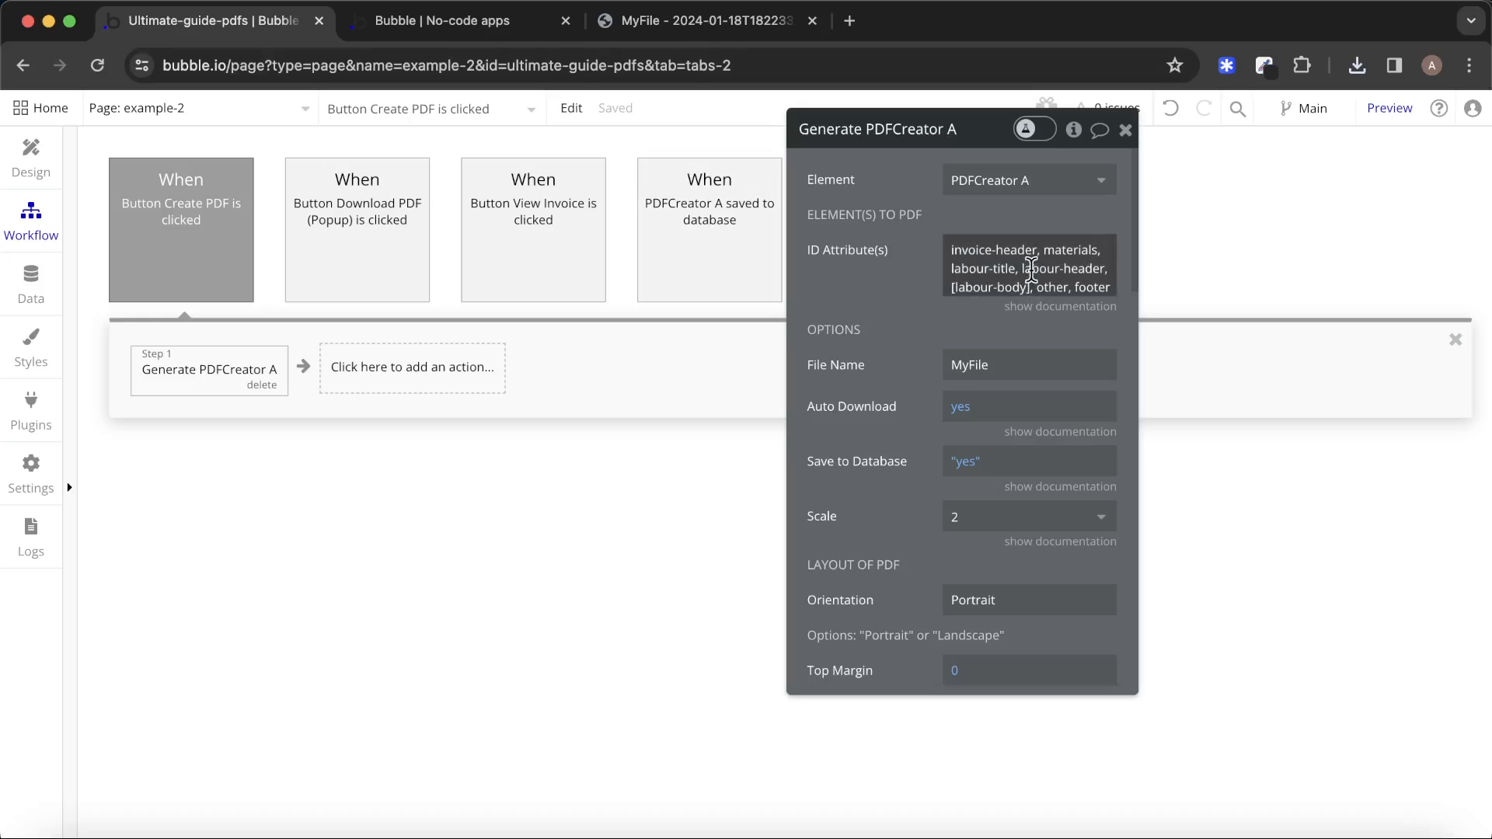
left_click(31, 156)
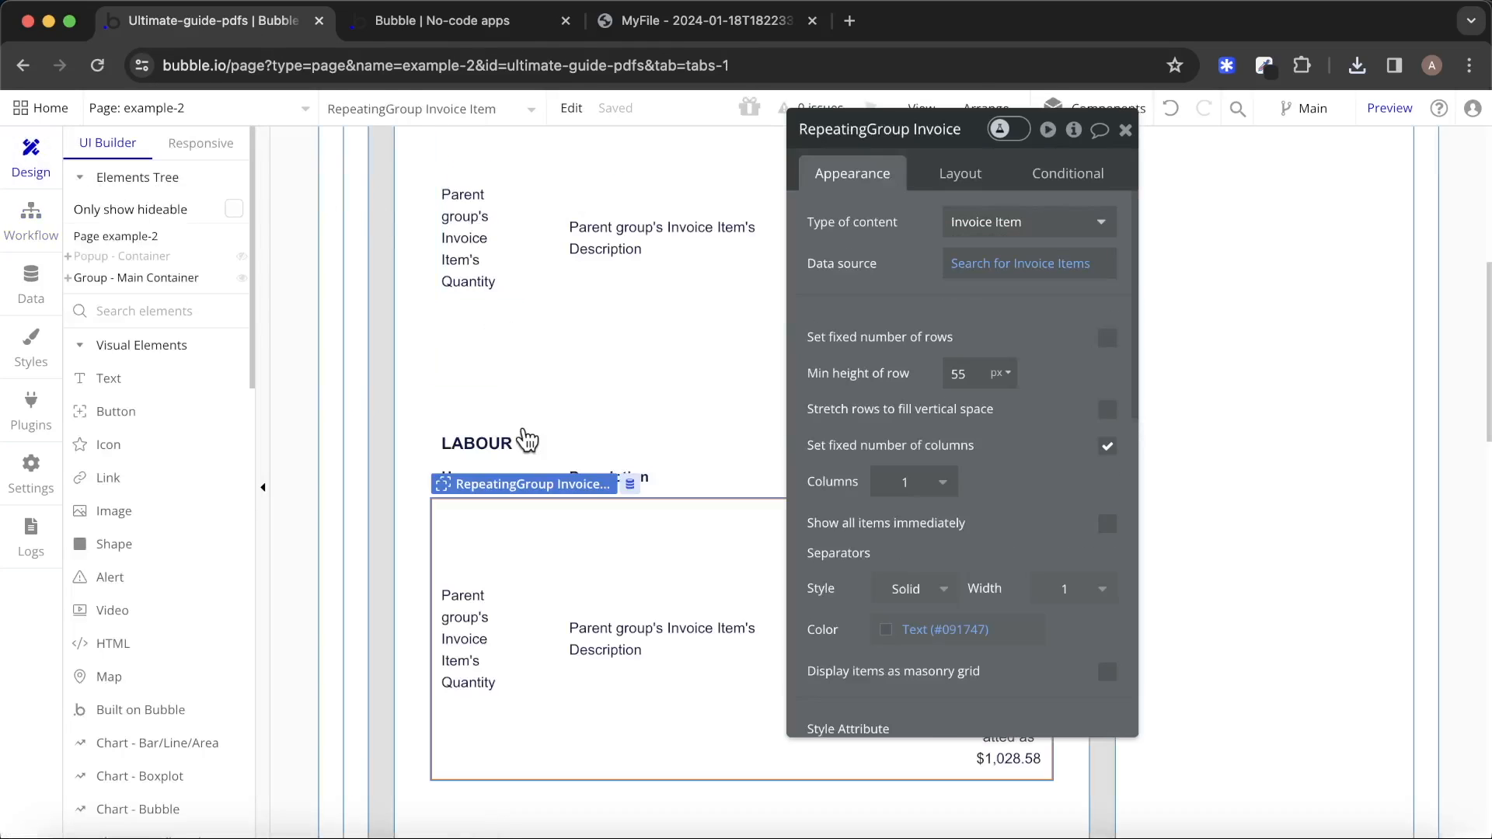
left_click(522, 426)
scroll(530, 436, "up", 7)
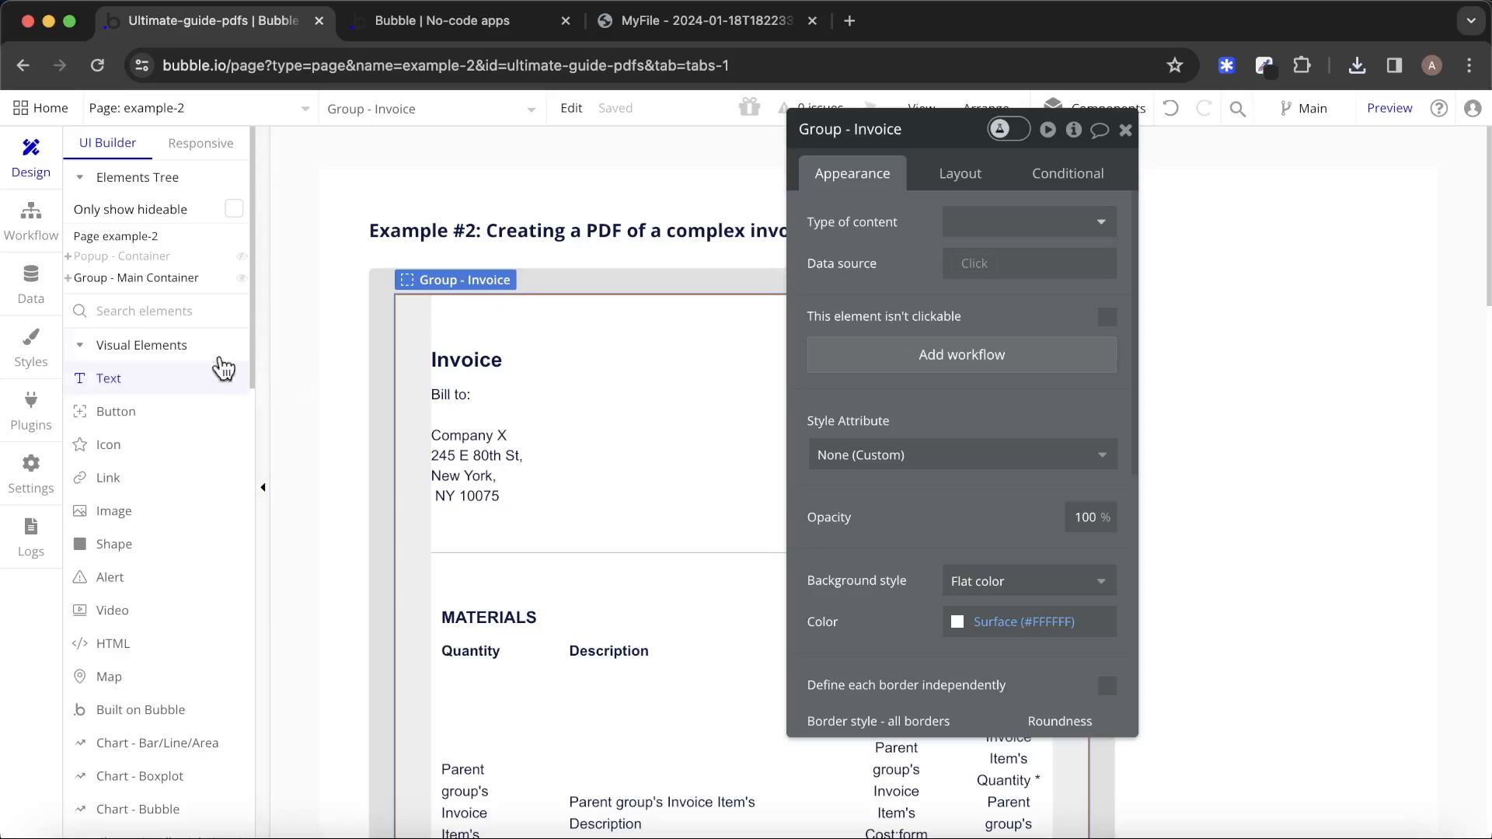
left_click(165, 304)
type("grop")
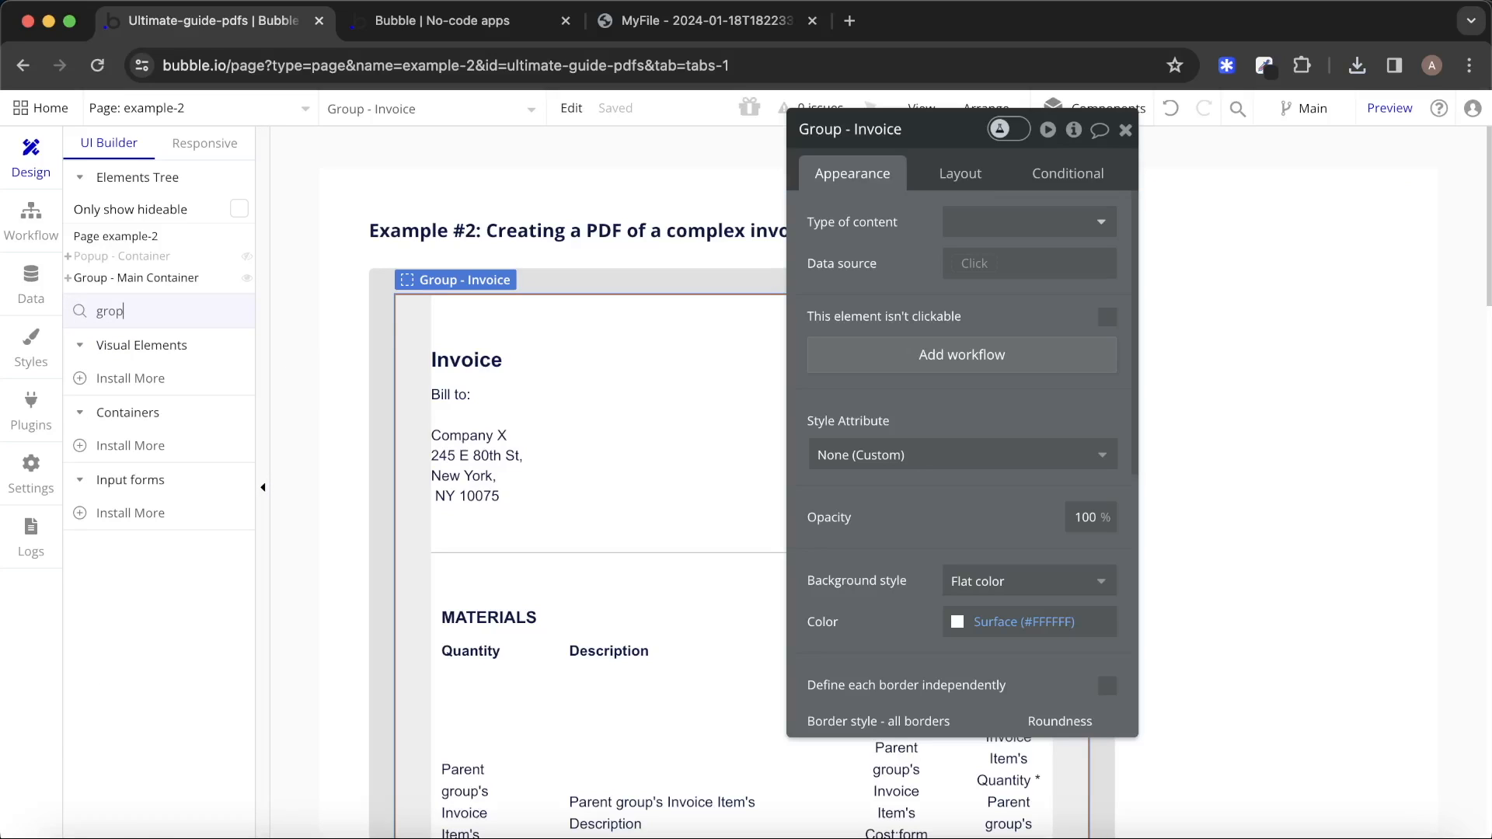
key("BackSpace")
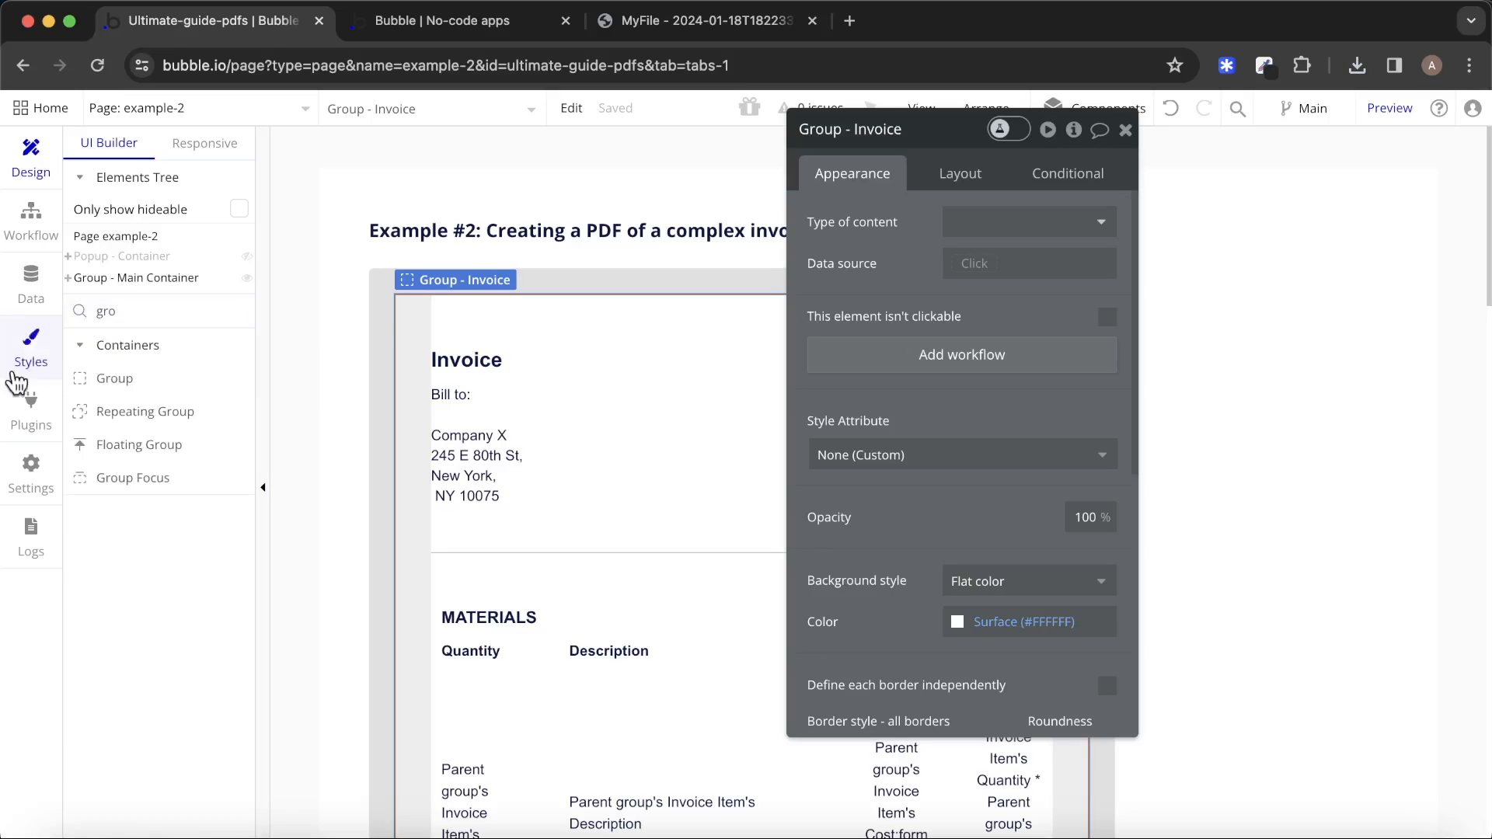
left_click(116, 380)
scroll(754, 534, "down", 8)
scroll(754, 534, "down", 5)
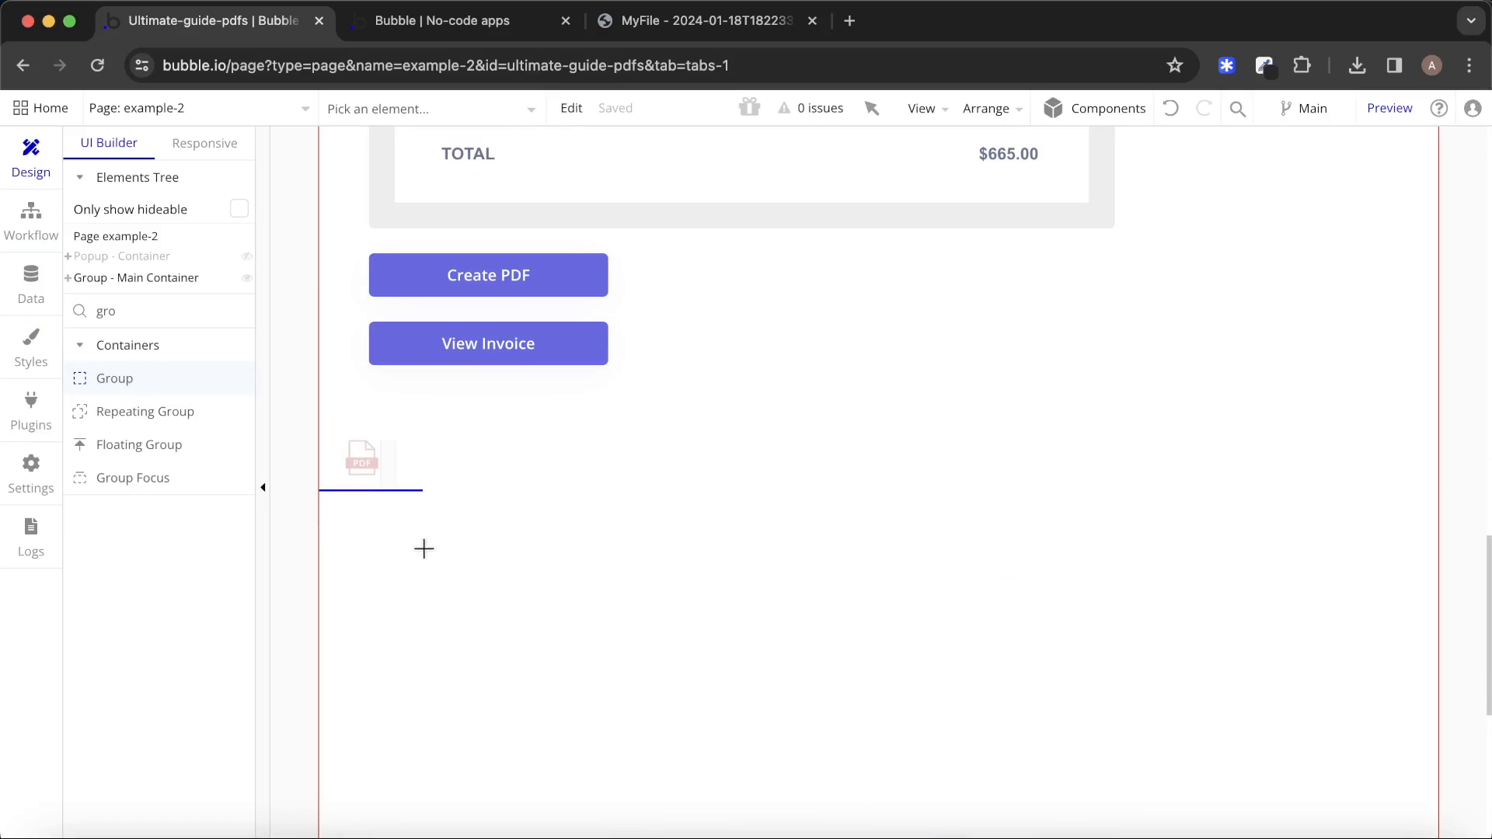
left_click_drag(423, 548, 1166, 794)
Add a text element with the placeholder text and move it inside the new group above the Example #2 heading.
left_click(150, 409)
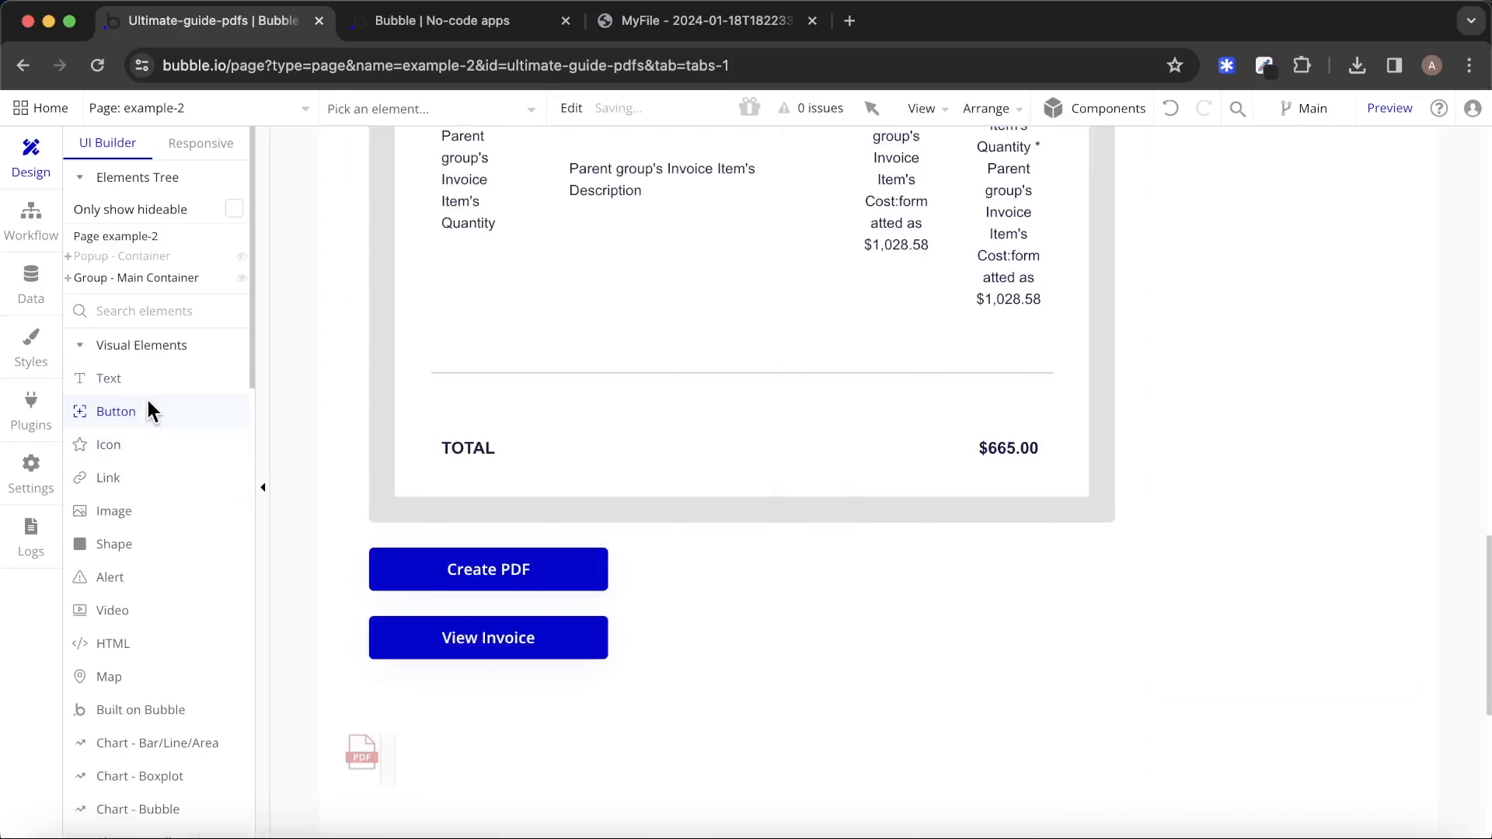
left_click(124, 381)
scroll(459, 431, "down", 3)
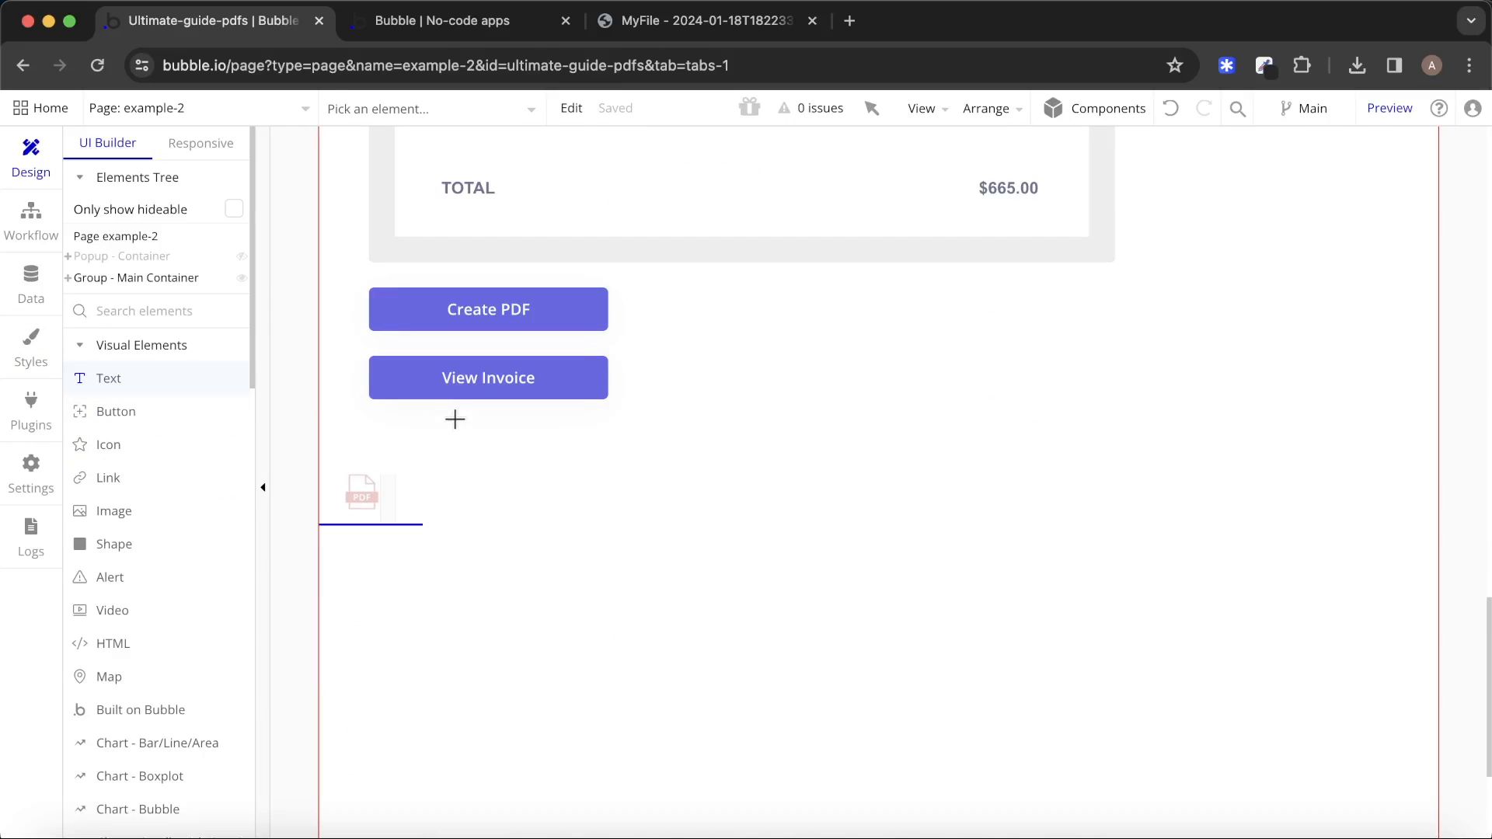
left_click_drag(449, 634, 791, 740)
scroll(543, 645, "down", 5)
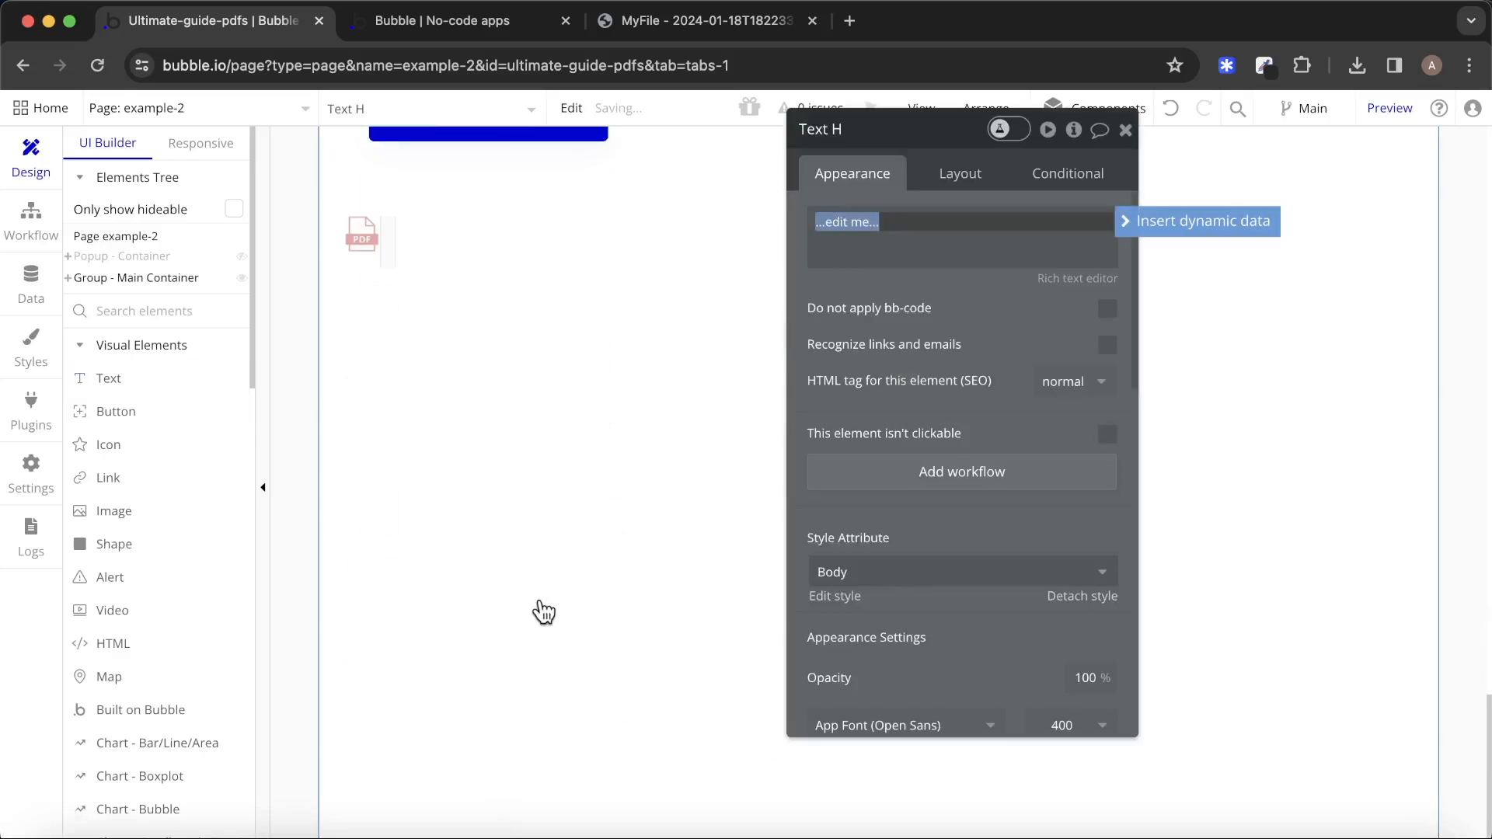
left_click(484, 523)
scroll(493, 556, "up", 20)
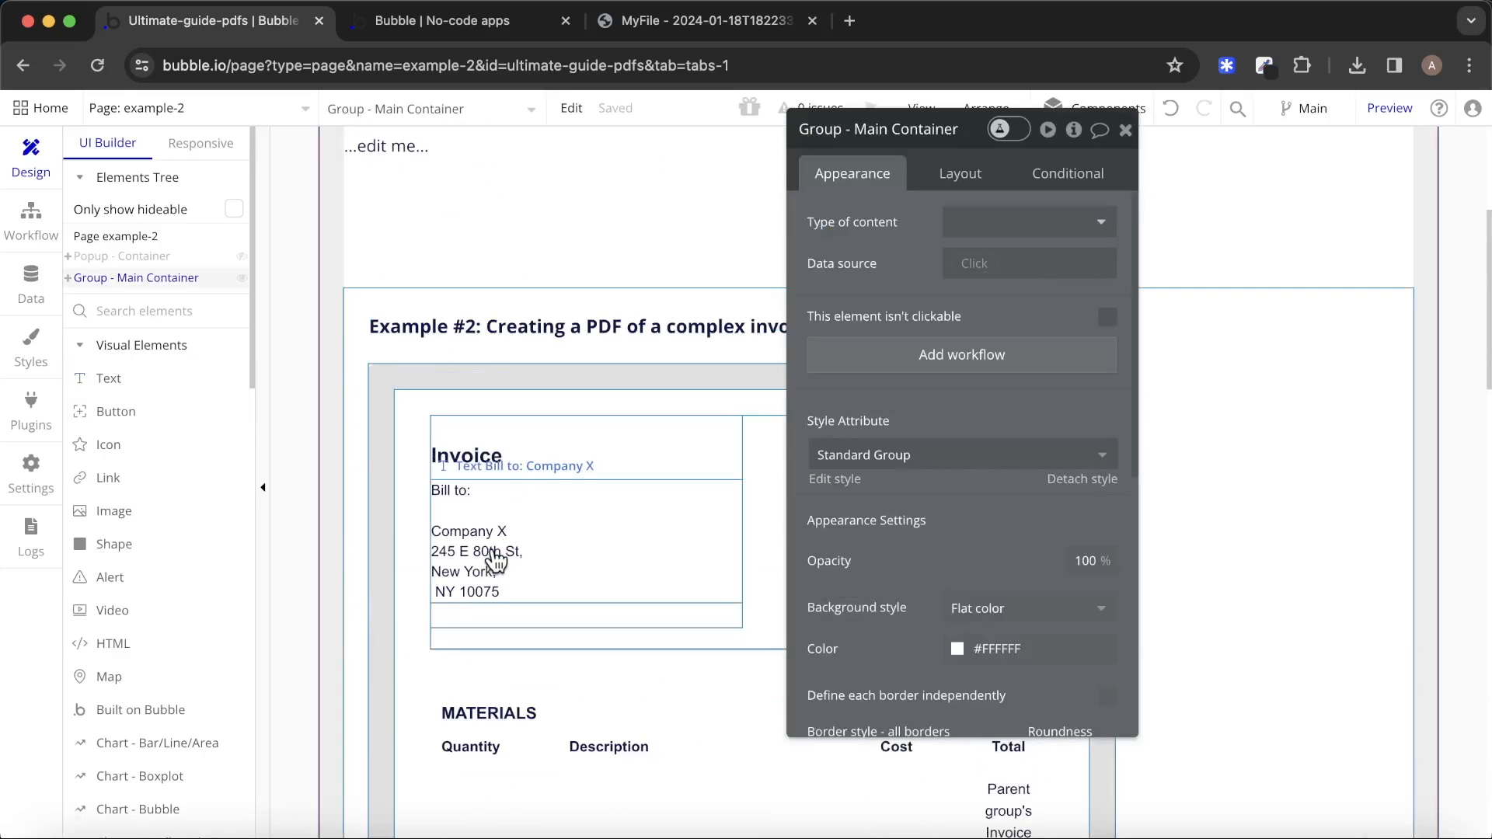
left_click(521, 559)
left_click_drag(521, 559, 558, 321)
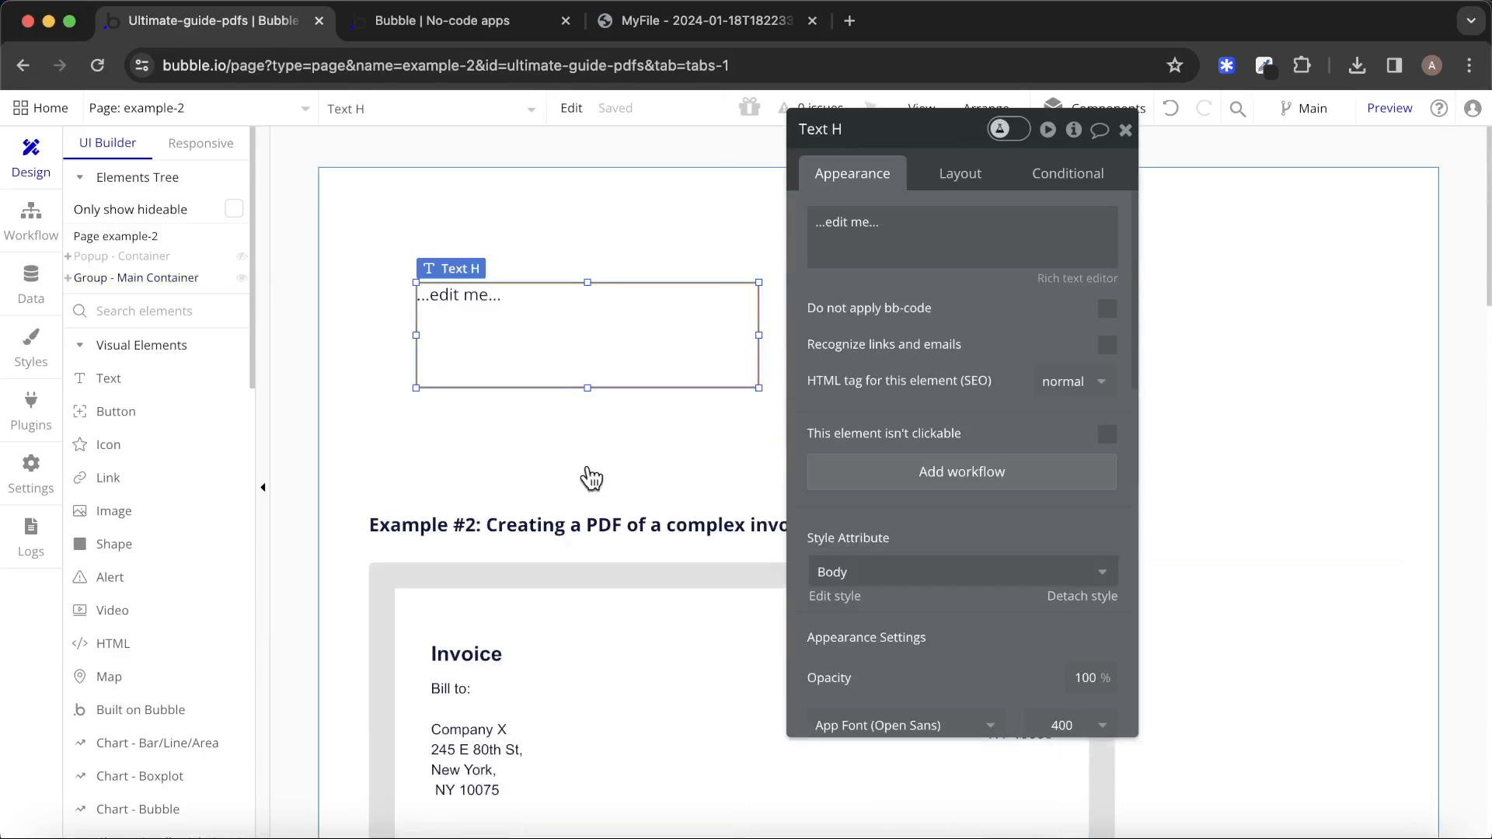
Give the new group containing the placeholder text the ID attribute "group-test" and a solid border on all sides.
left_click(663, 250)
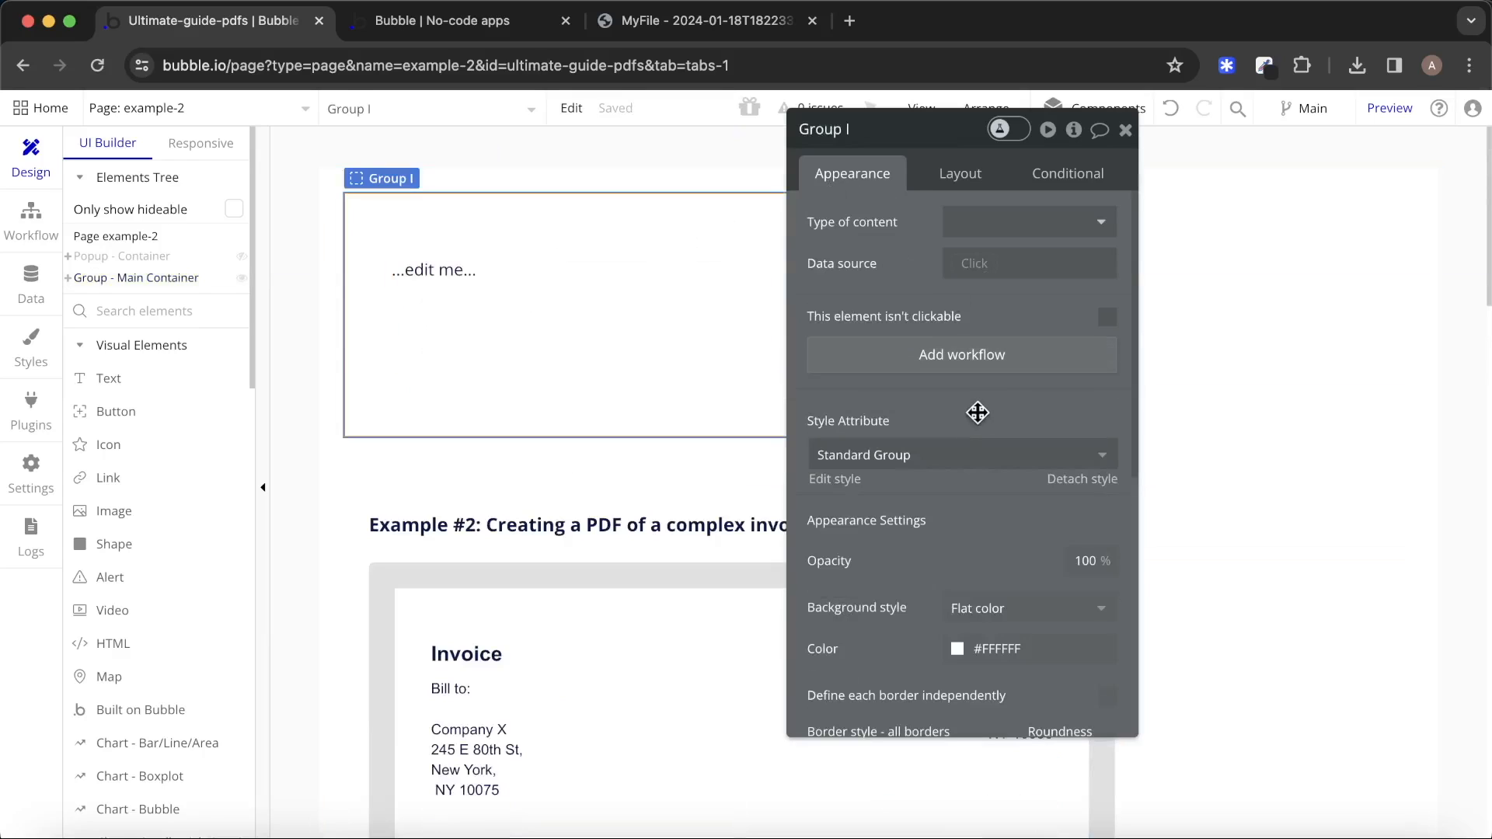
scroll(974, 416, "down", 5)
scroll(974, 416, "down", 2)
left_click(984, 709)
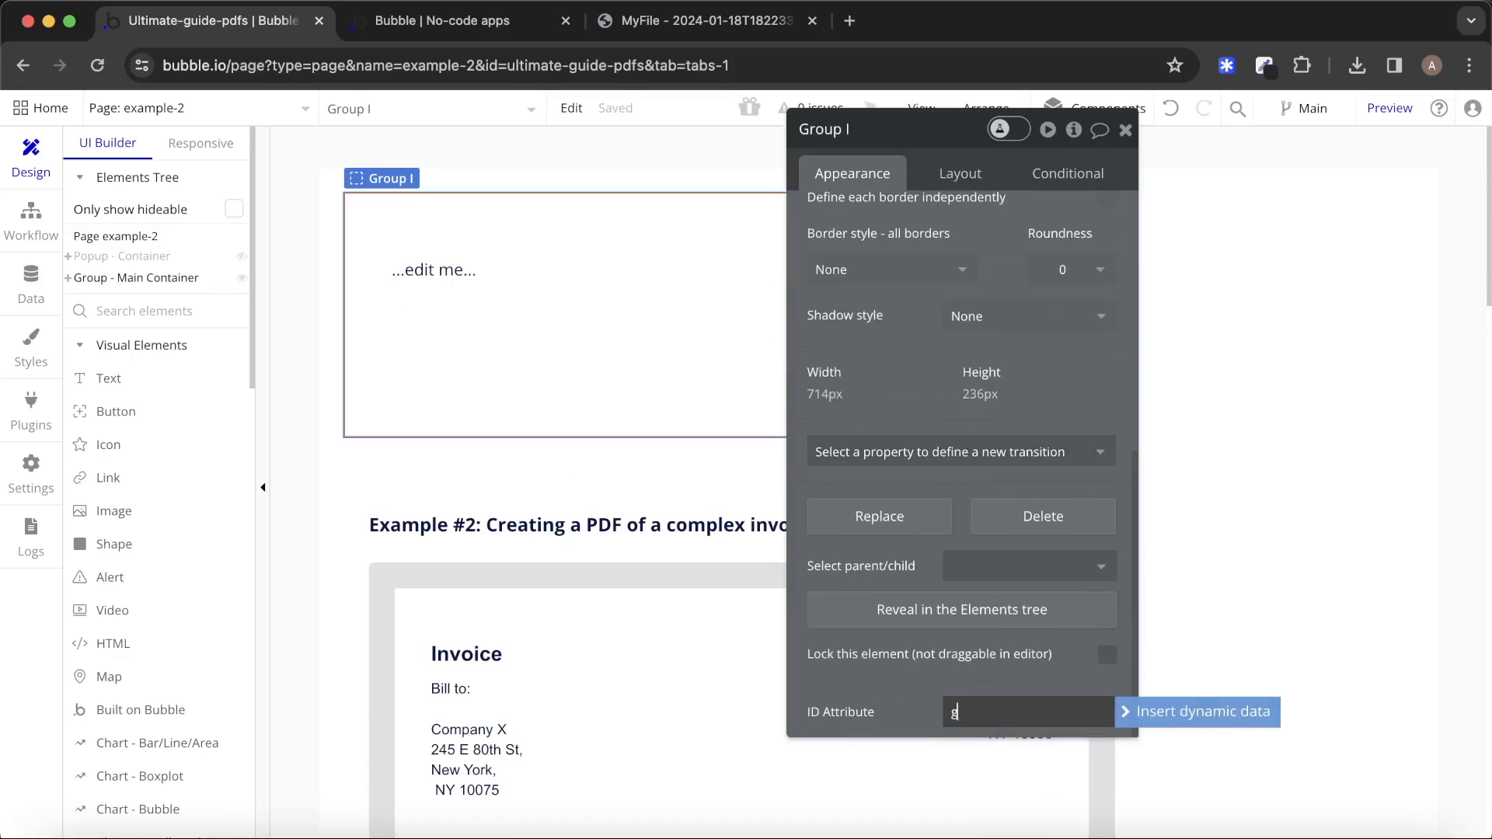
type("group-test")
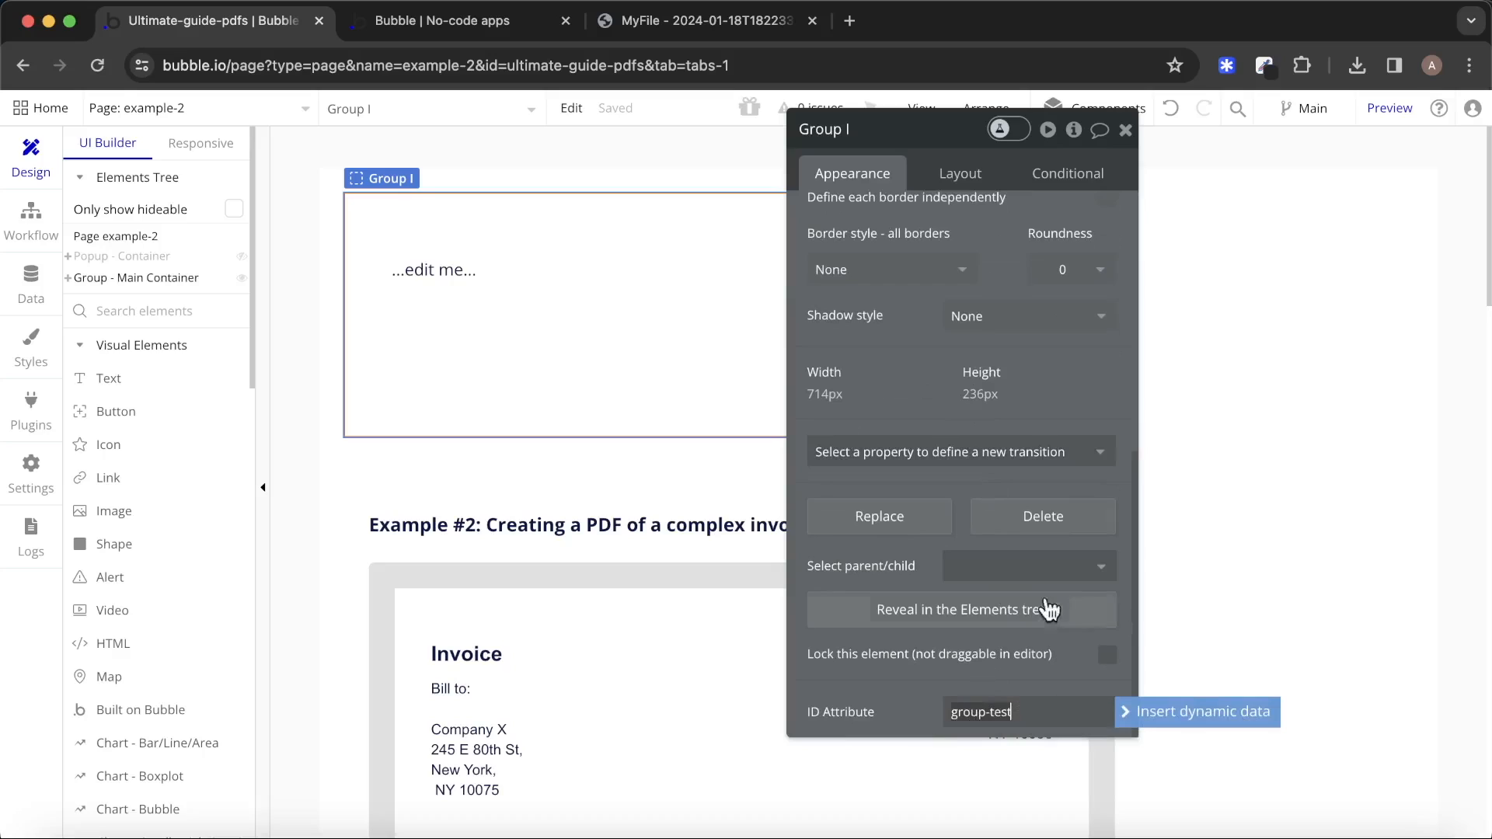
left_click(948, 272)
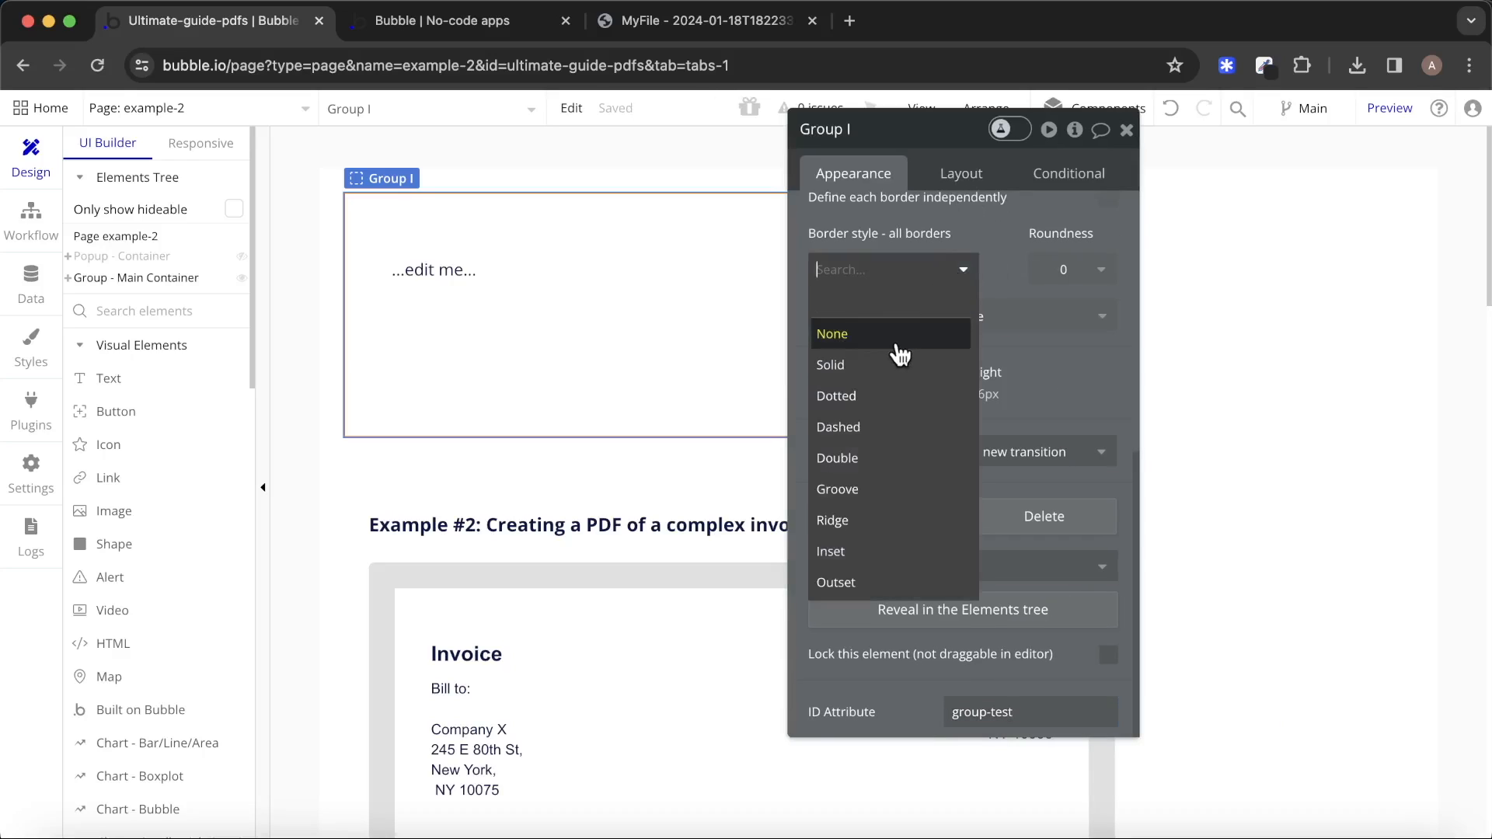
left_click(883, 363)
left_click(621, 497)
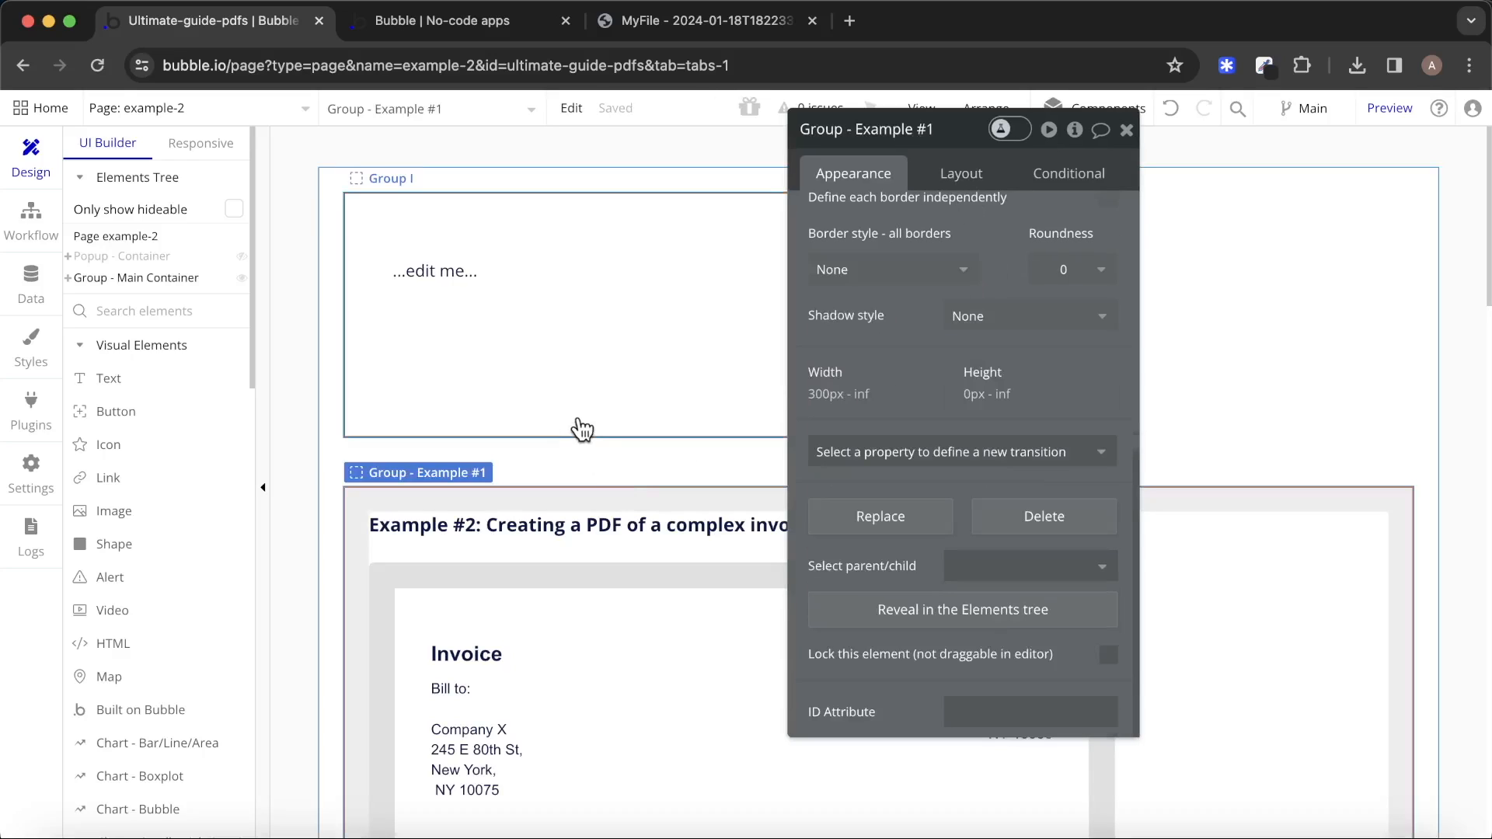
In the Create PDF workflow, set the Generate PDFCreator A action's ID attributes to "invoice-header, group-test".
left_click(6, 215)
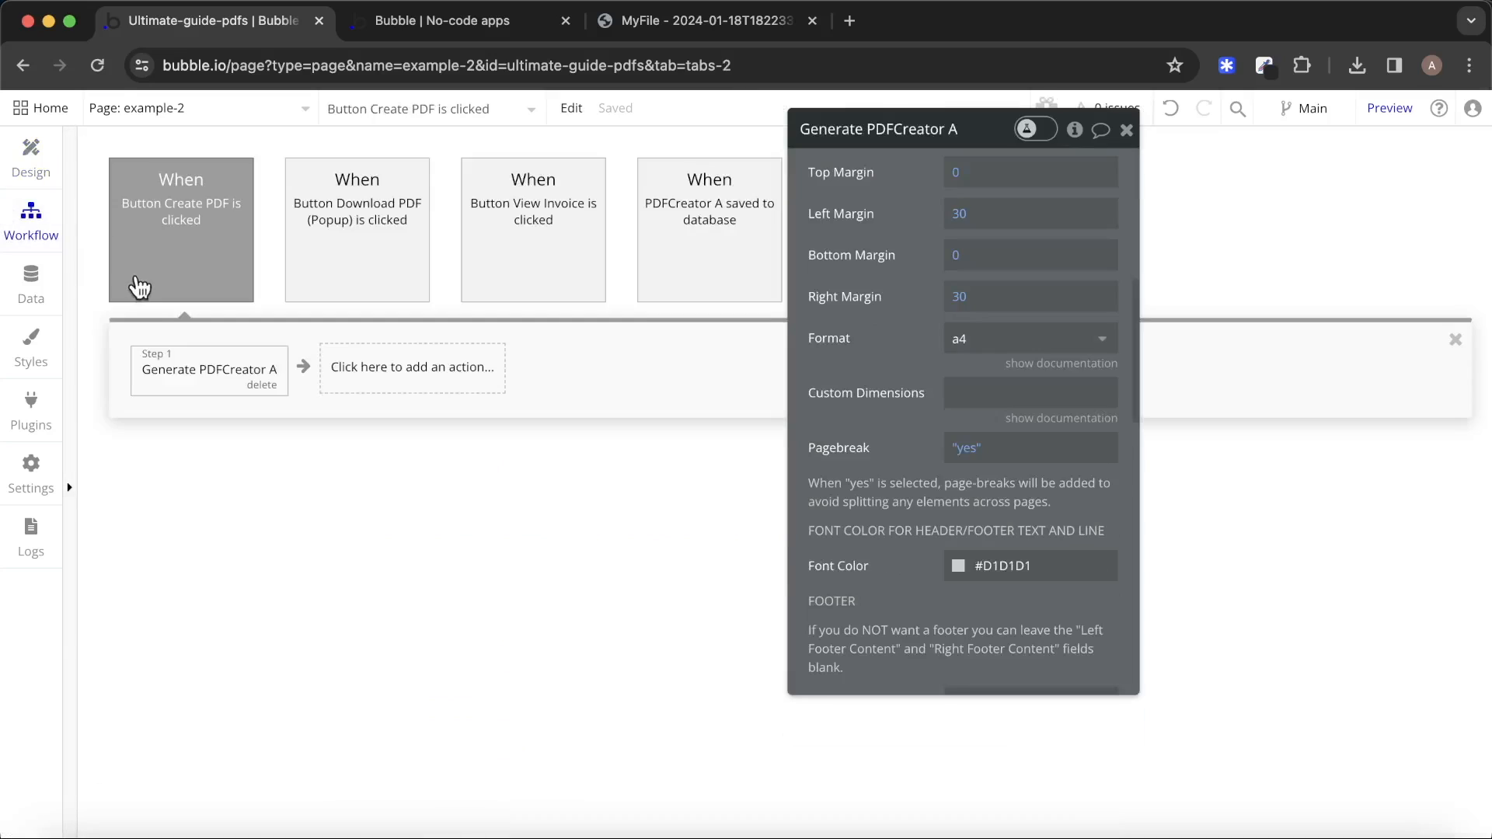
scroll(958, 386, "up", 5)
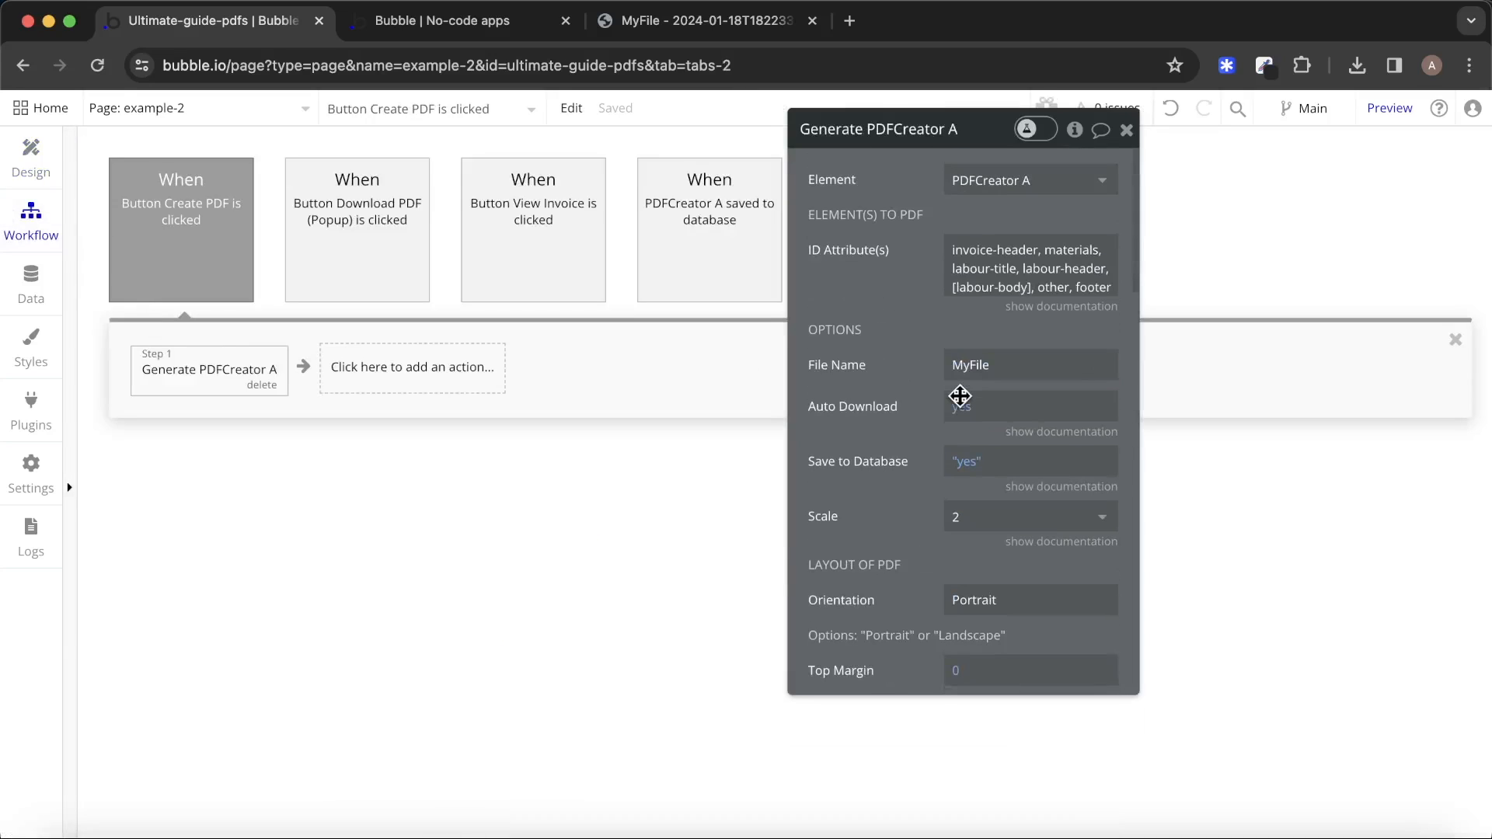
left_click(1049, 252)
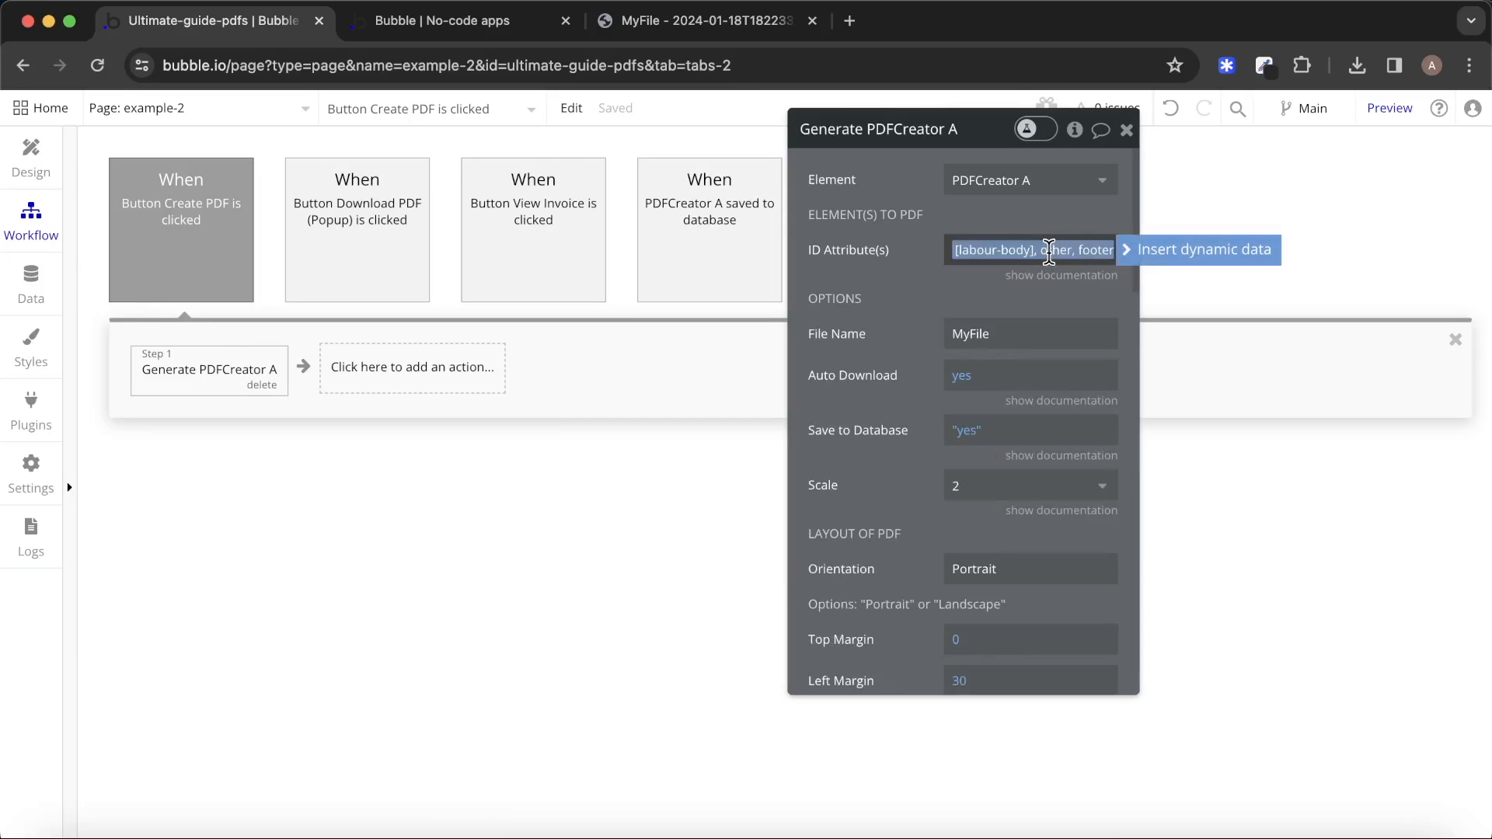
left_click(1046, 253)
key("Up")
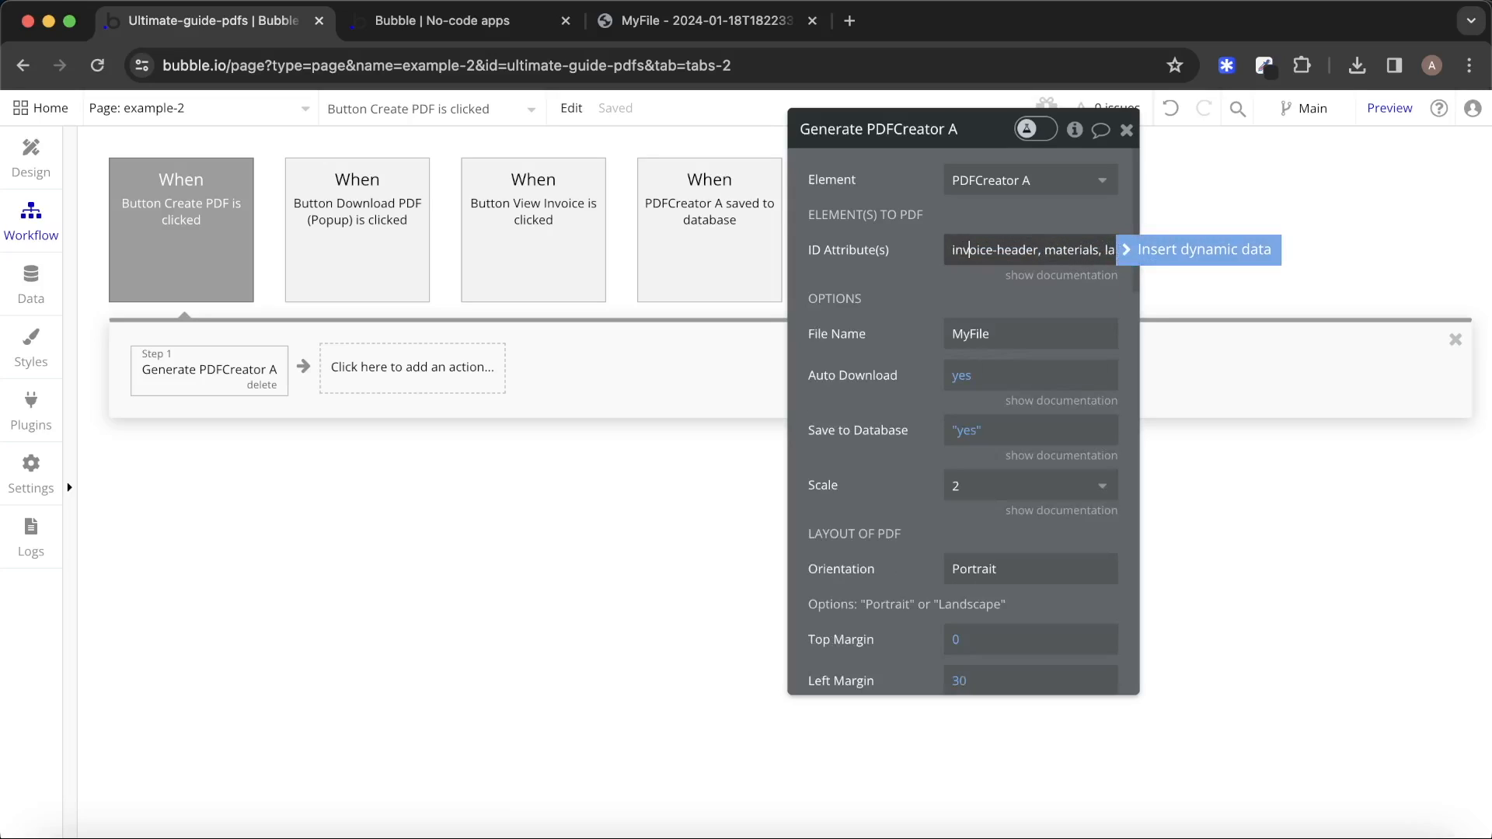
key("Right")
key("Right")
key("Right")
key("Right")
key("Right")
key("Right")
key("Right")
key("Right")
key("shift+Down")
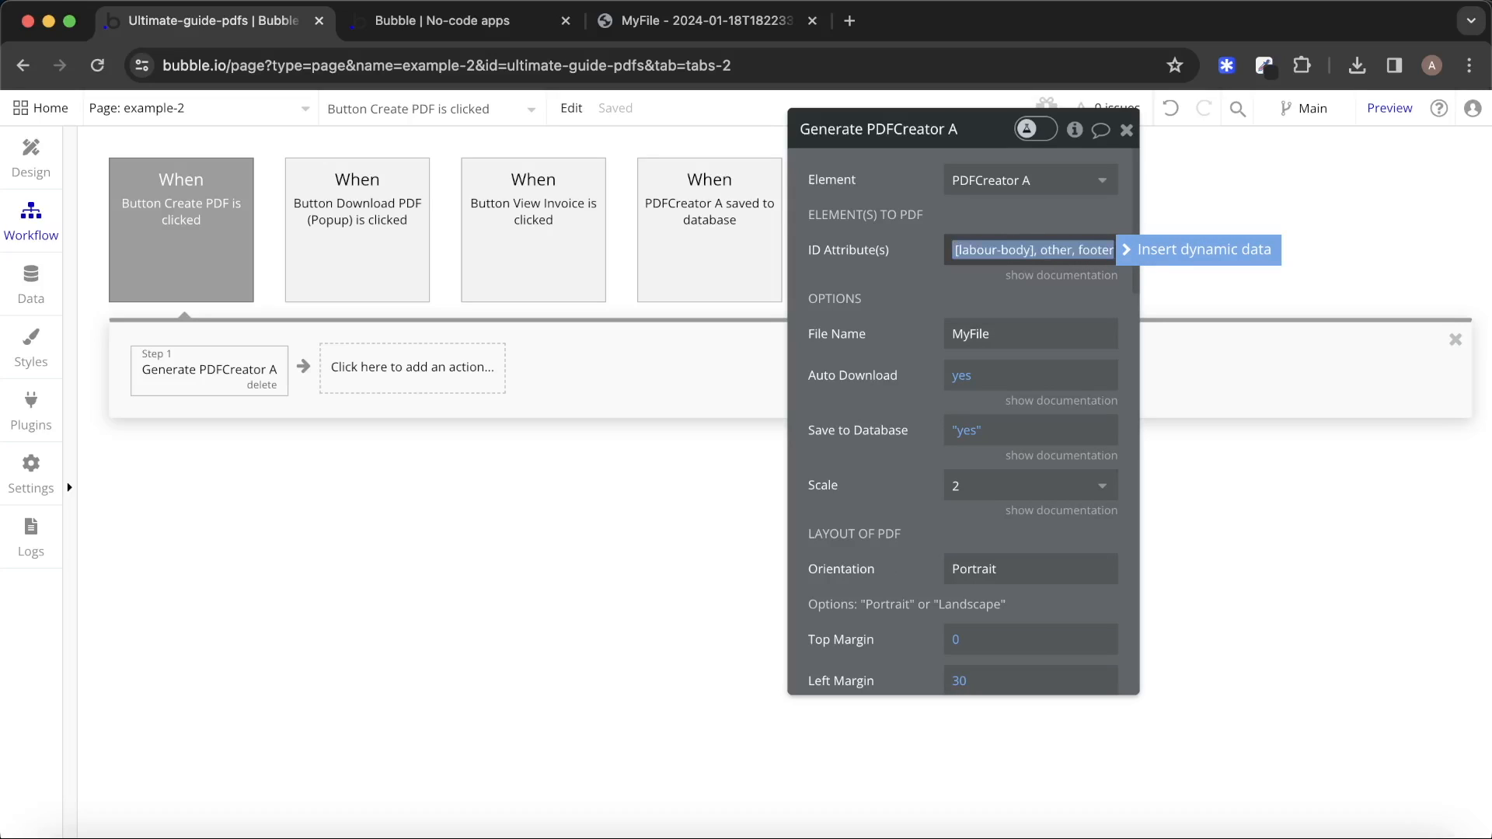
key("BackSpace")
type("gr")
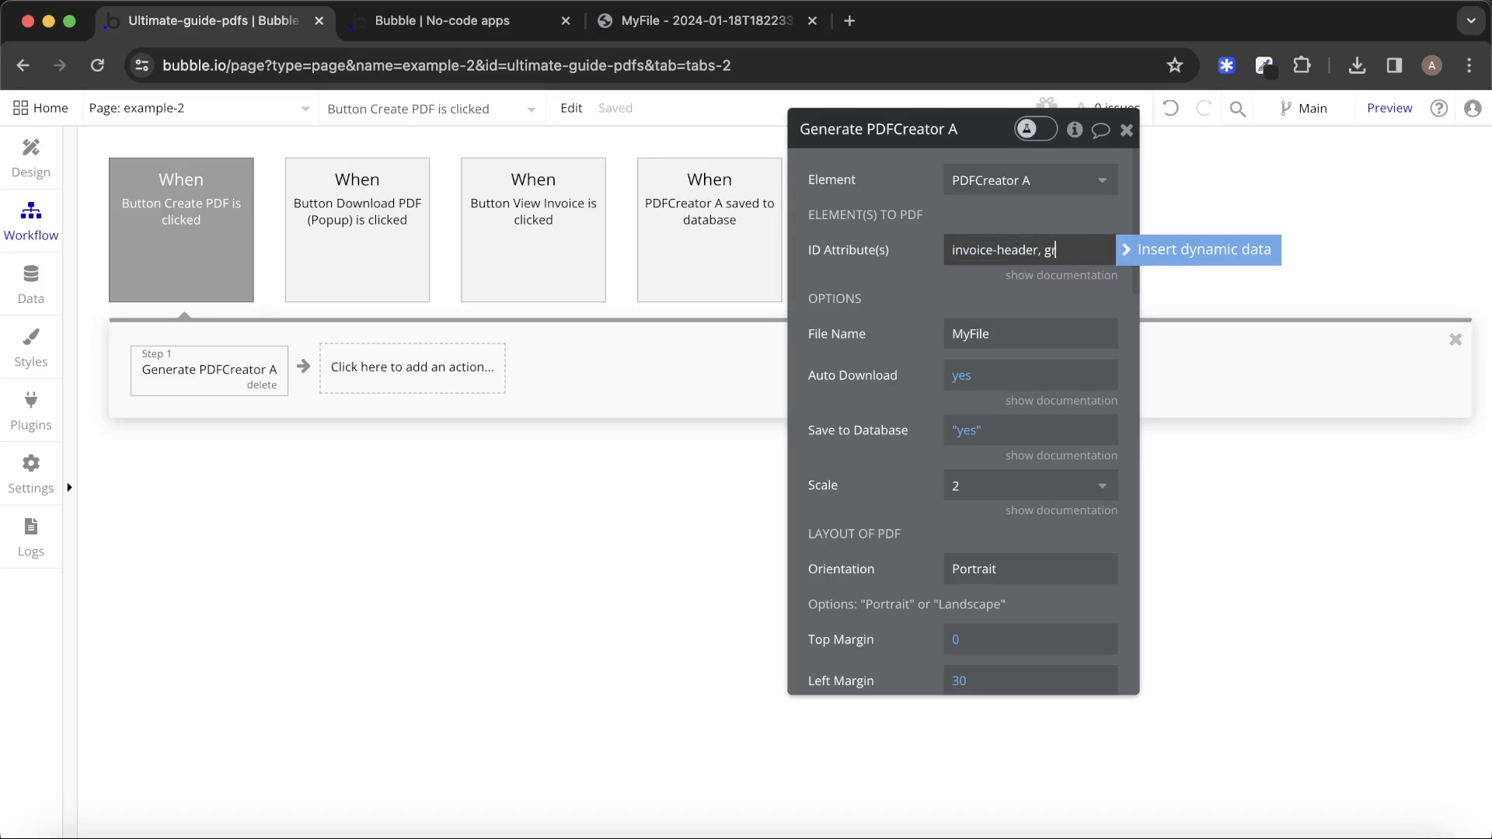
type("oup-test")
left_click(1119, 217)
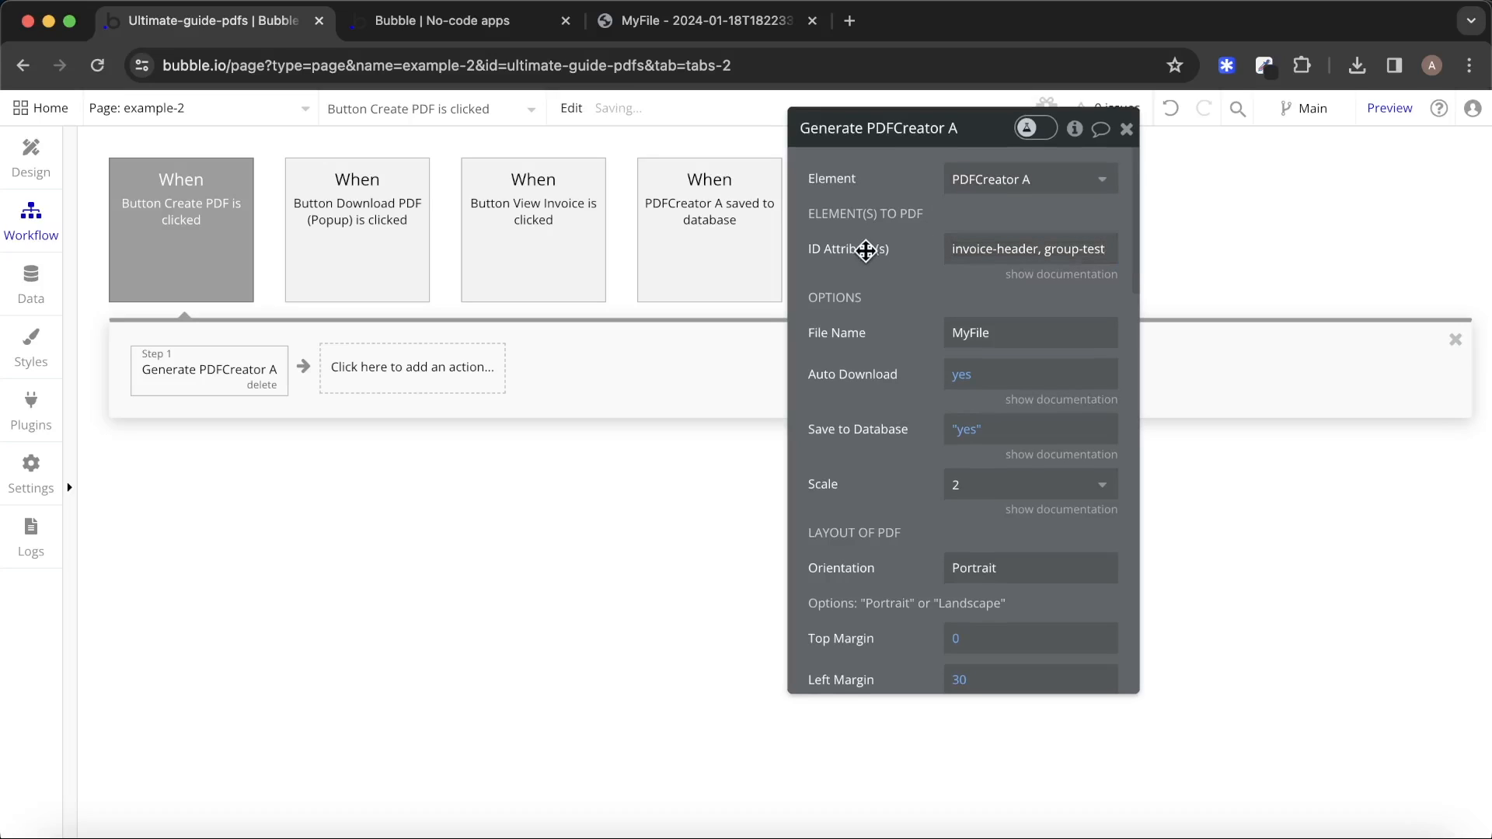
Generate the PDF from the refreshed example-2 preview and open the downloaded file to check the invoice header and test group.
left_click(503, 23)
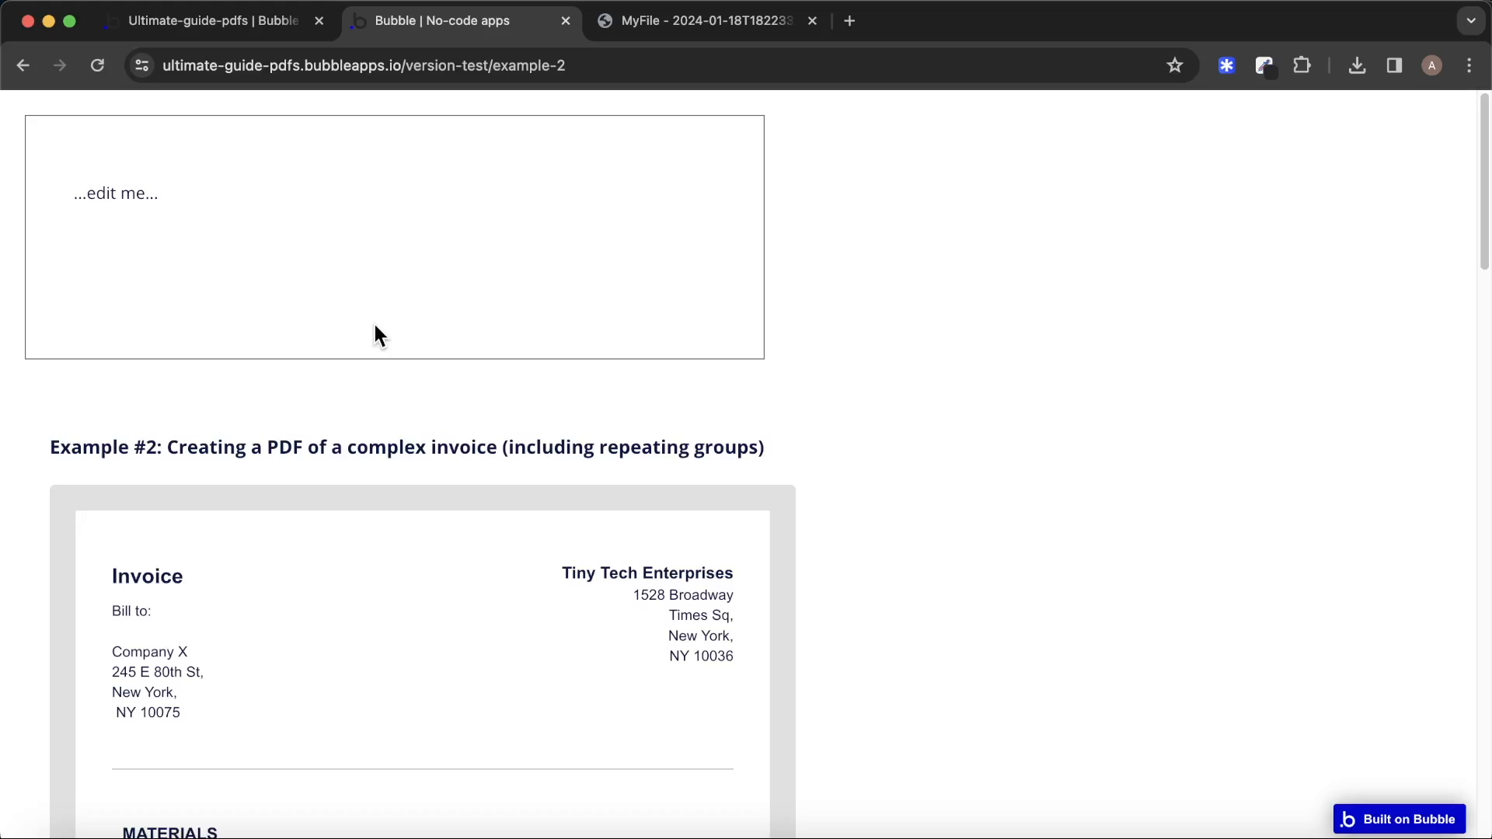
scroll(370, 339, "down", 20)
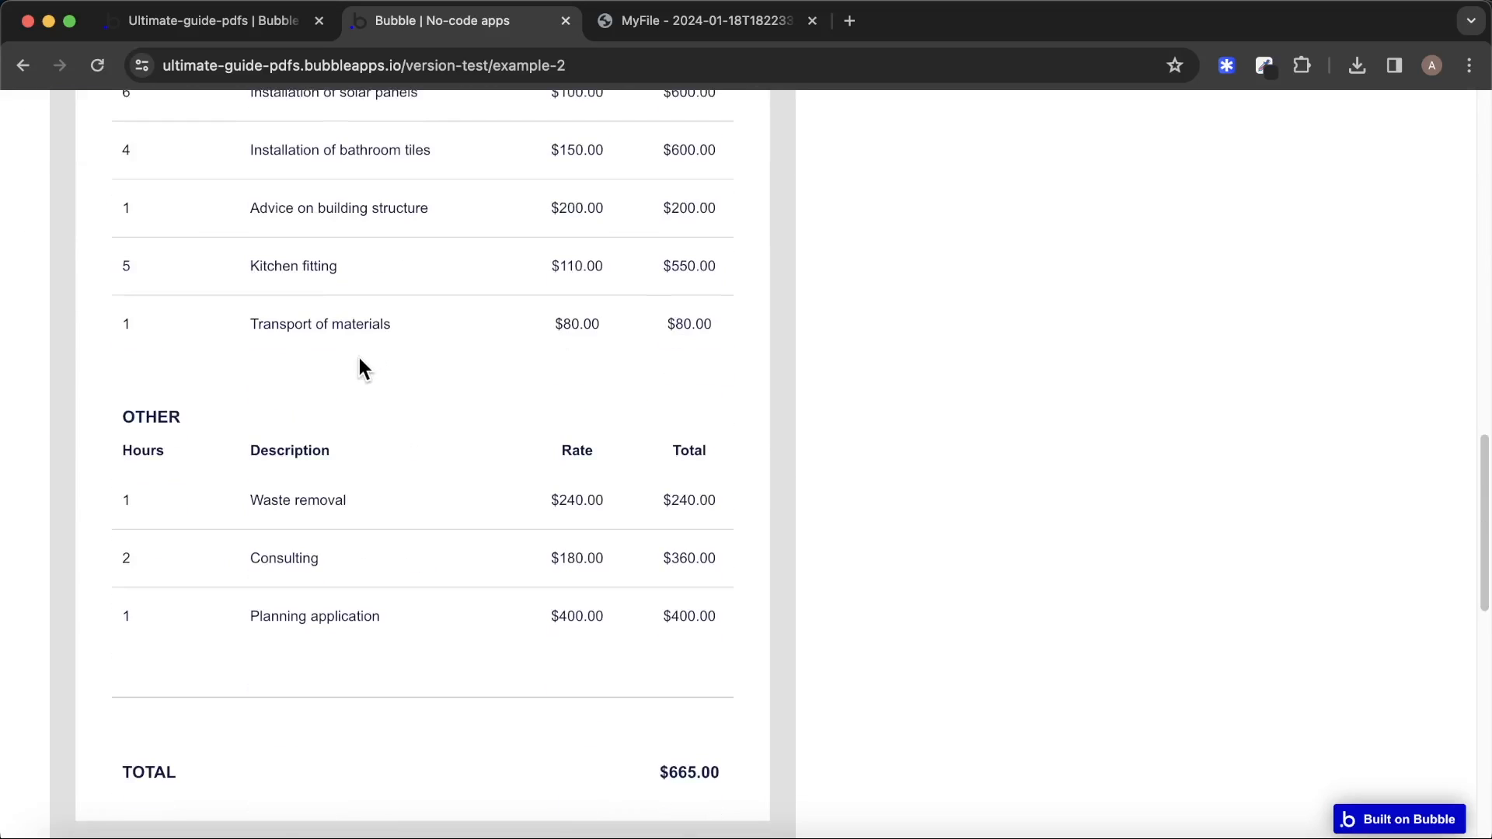
left_click(183, 502)
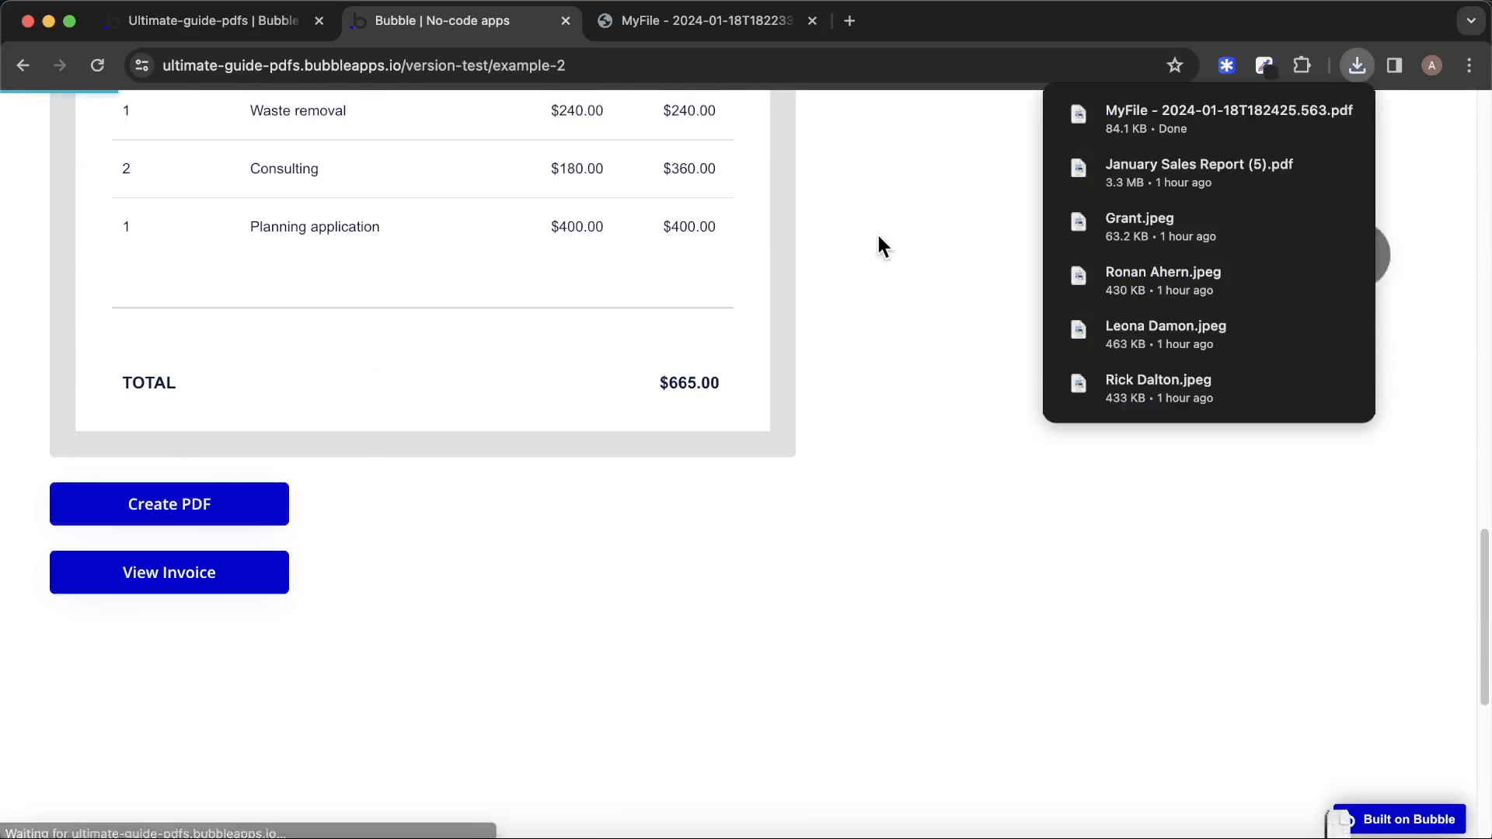
left_click(1126, 134)
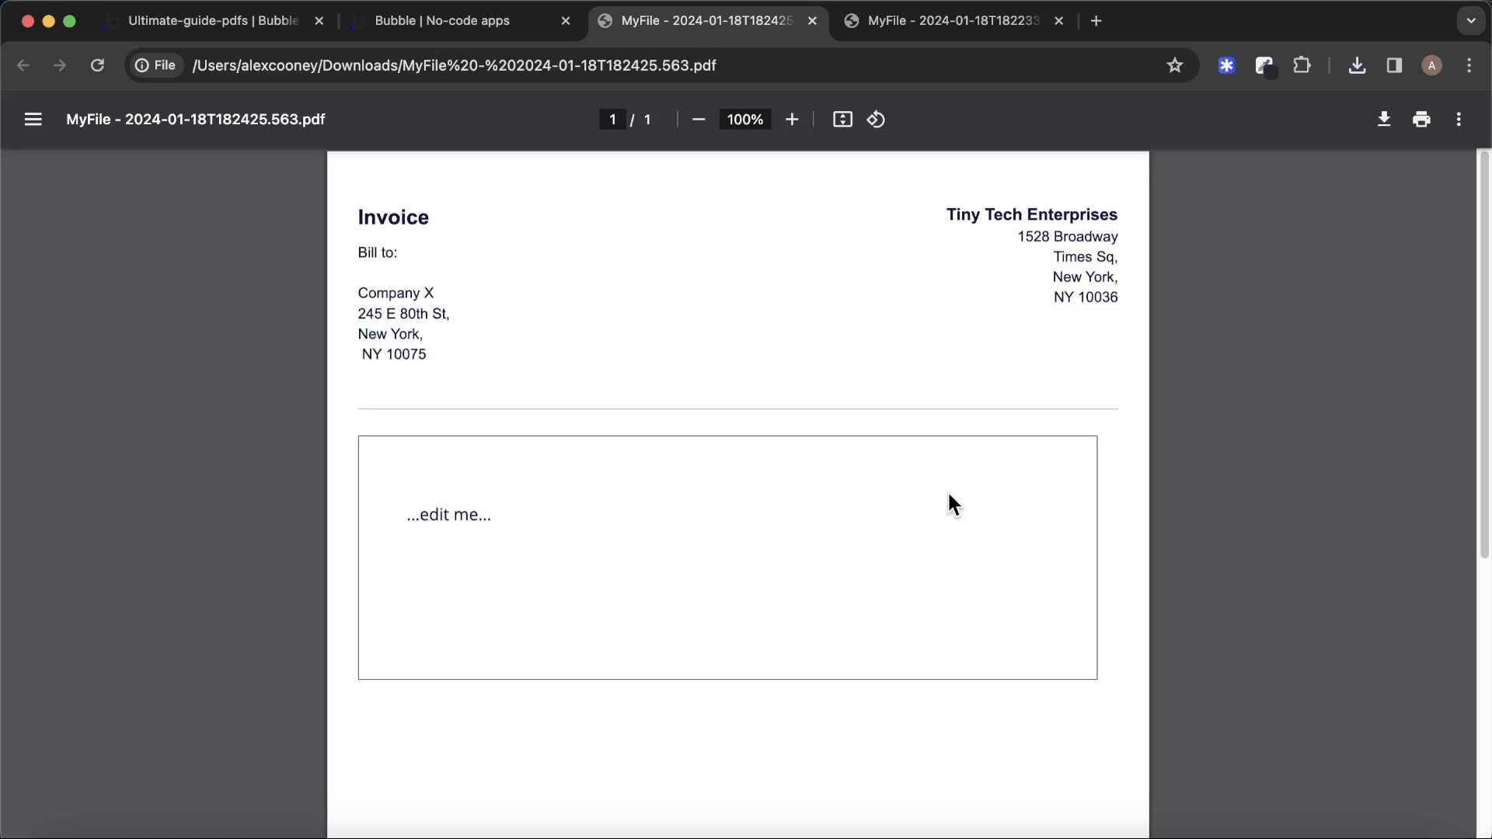
Back in the page design, make the bordered placeholder group not visible on page load and collapse it when hidden.
left_click(190, 21)
left_click(31, 155)
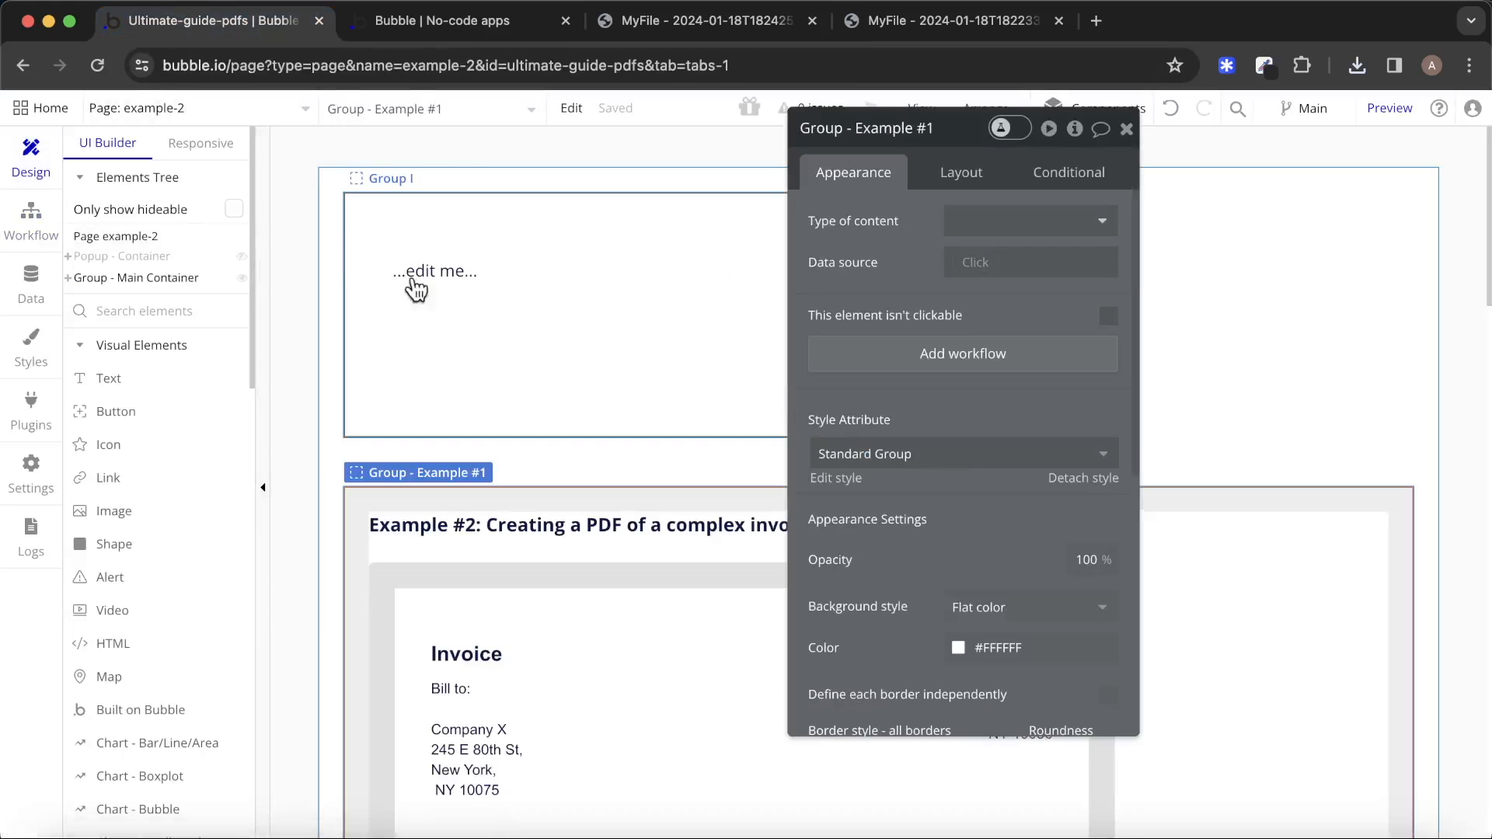
left_click(409, 333)
left_click(407, 418)
left_click(987, 181)
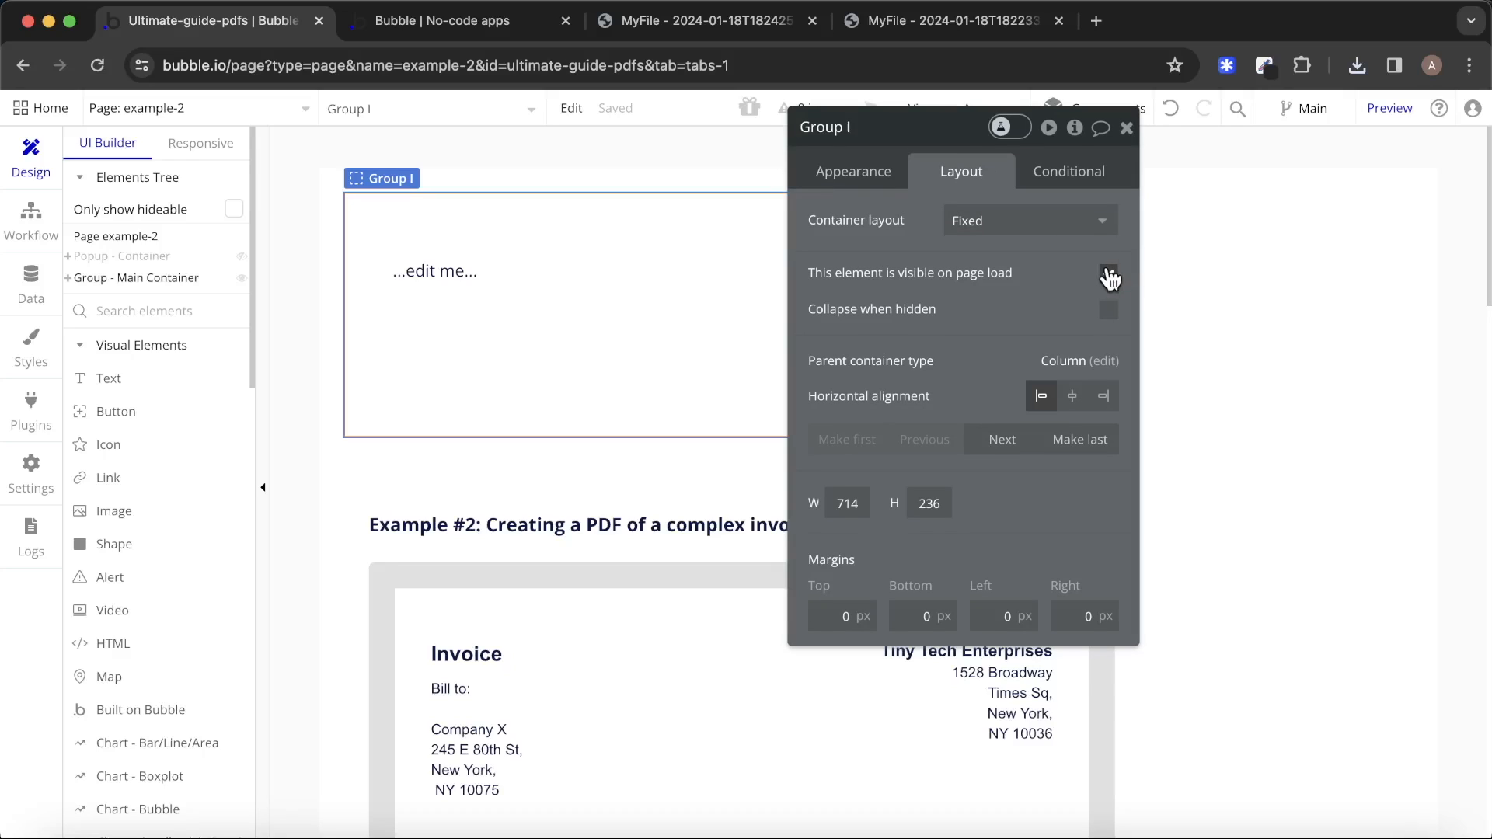
left_click(1108, 275)
left_click(1109, 358)
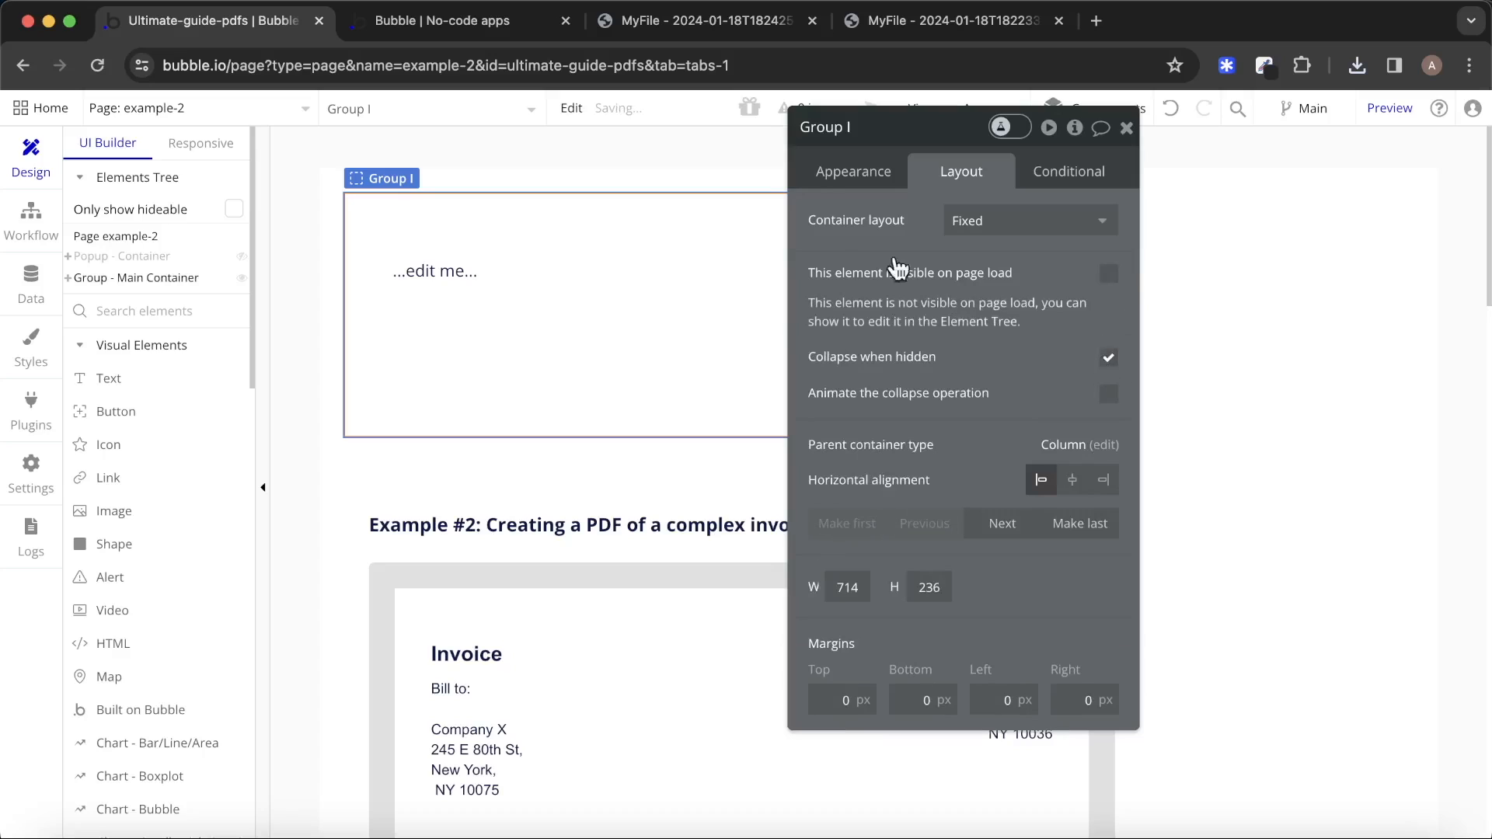
Try to generate the PDF from the example-2 preview with the test group hidden.
left_click(523, 23)
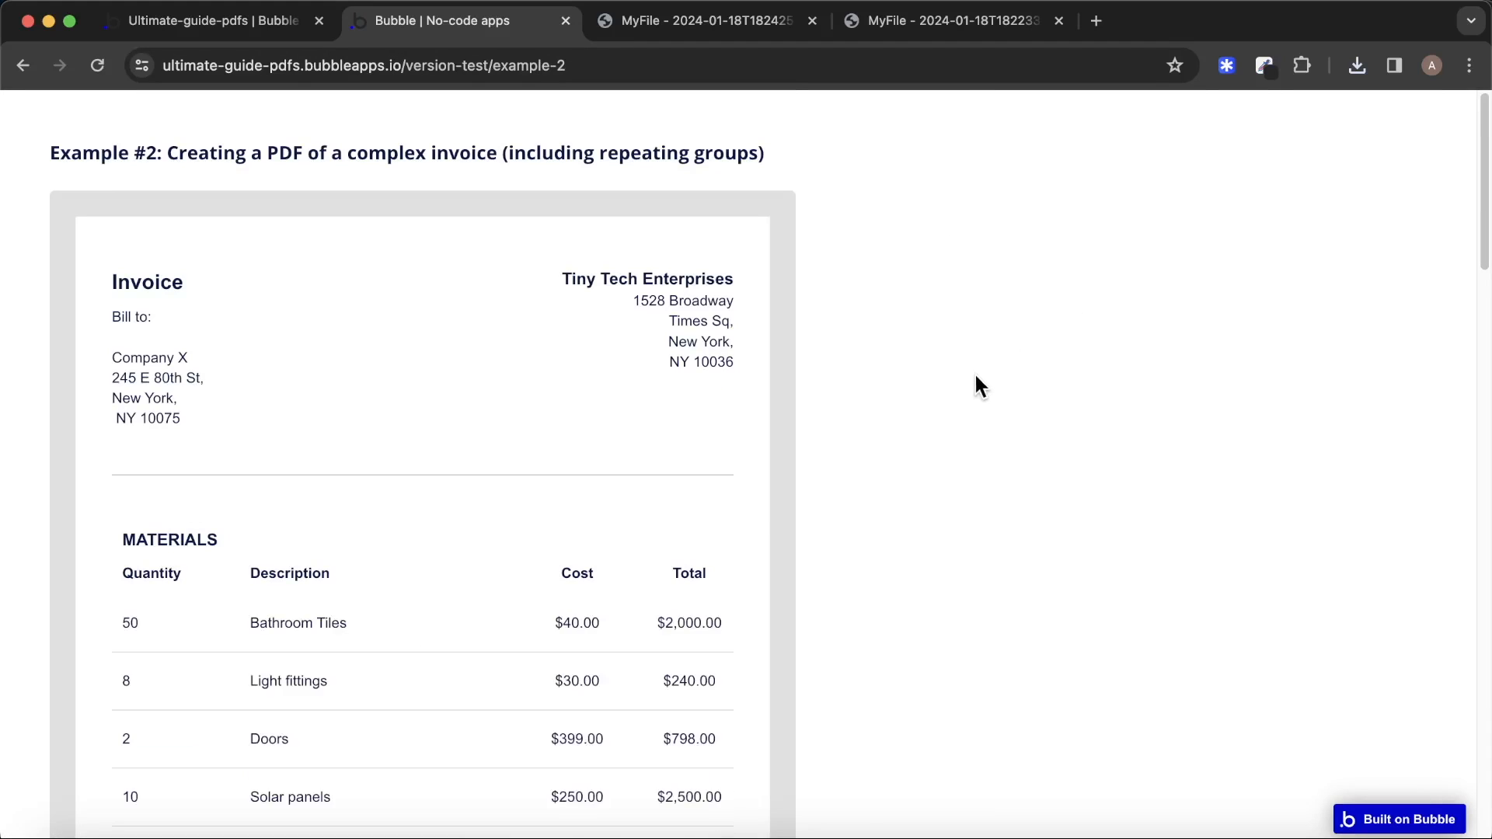
scroll(977, 381, "down", 10)
scroll(979, 377, "down", 5)
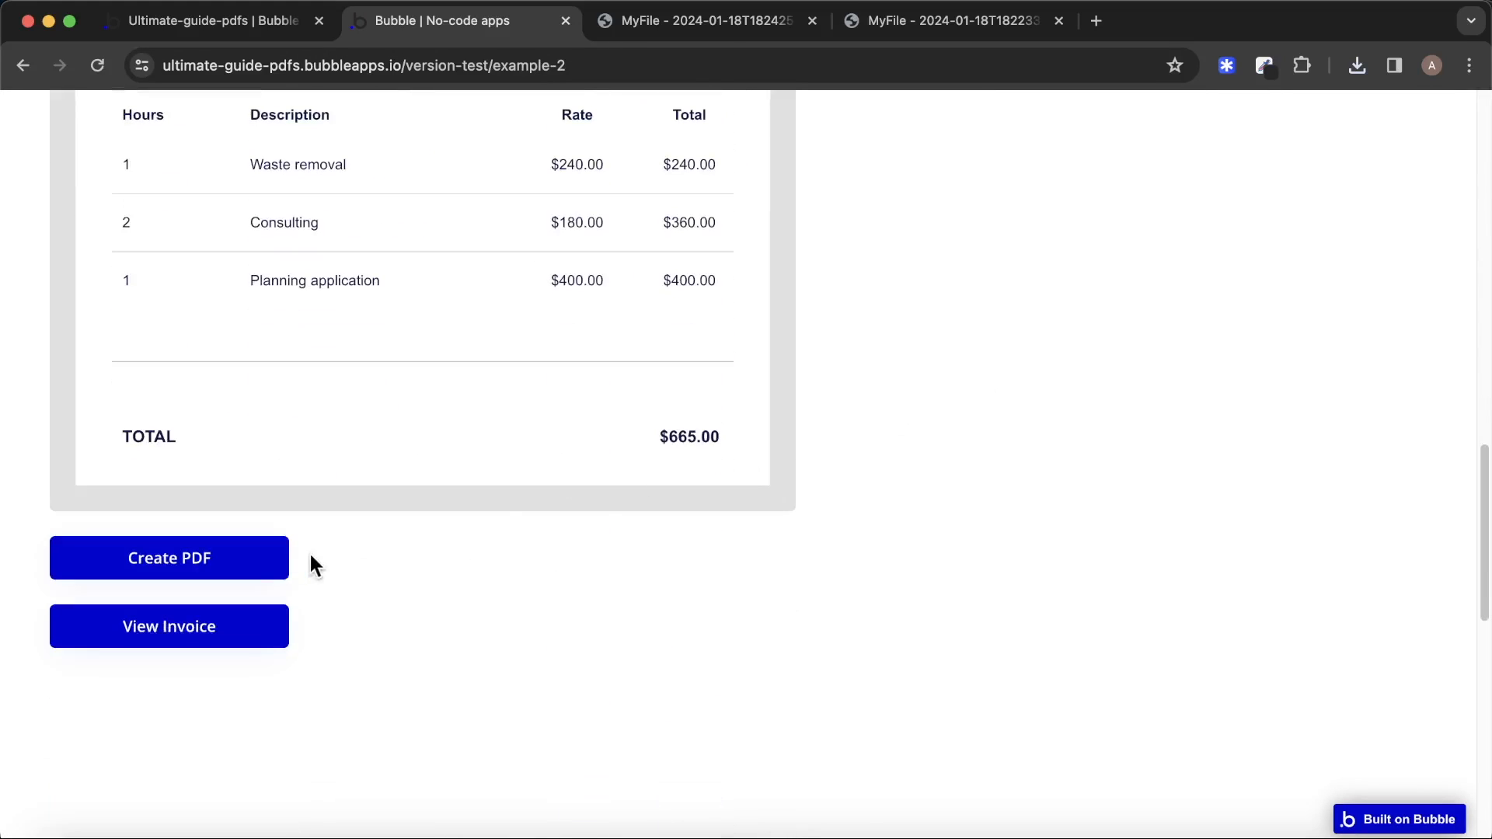
left_click(240, 569)
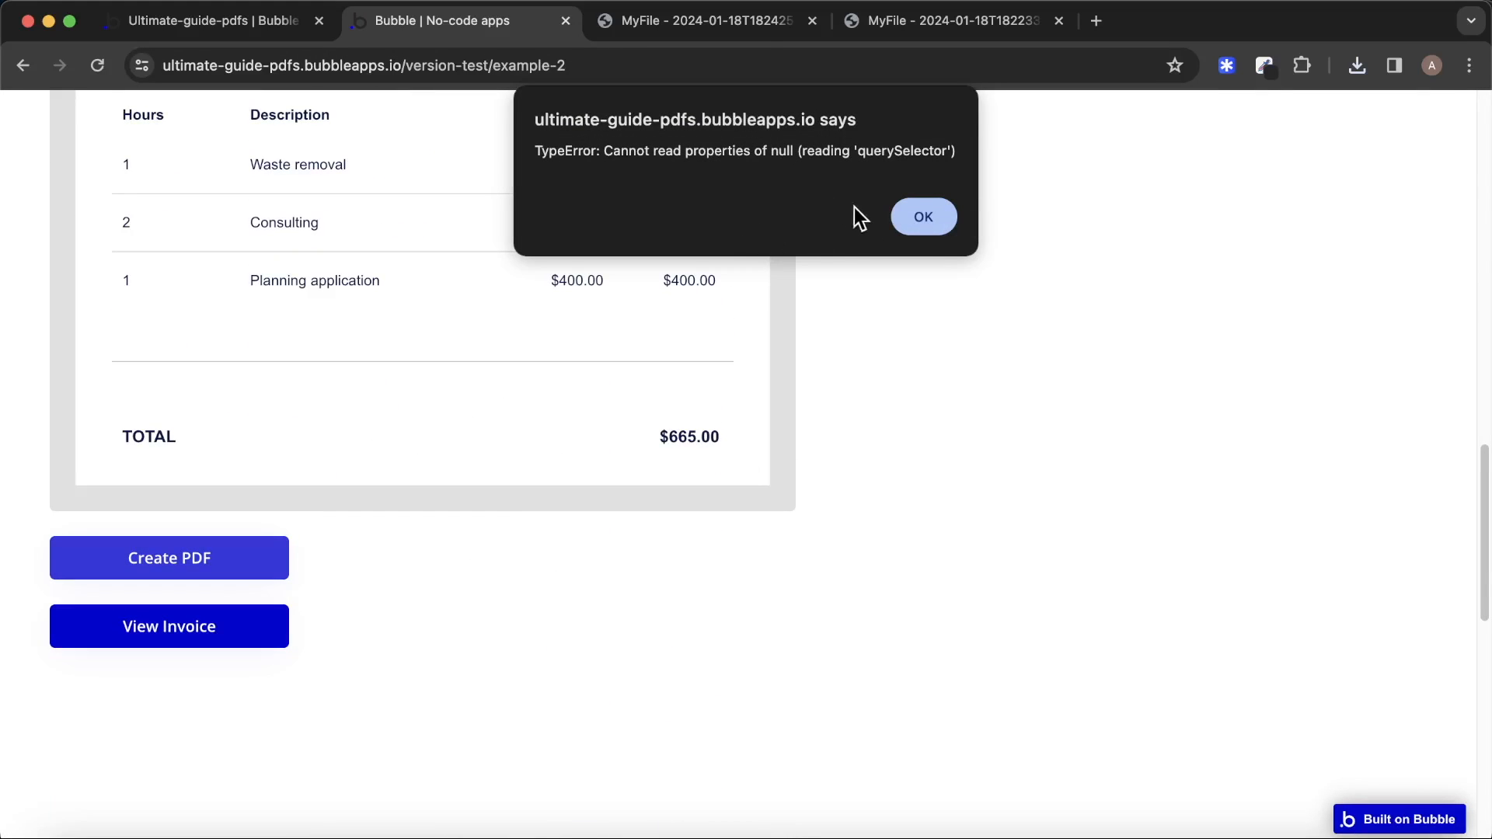
left_click(911, 218)
Undo the test group's visibility changes and restore the PDF action's full ID list from invoice-header to footer, including [labour-body].
left_click(170, 22)
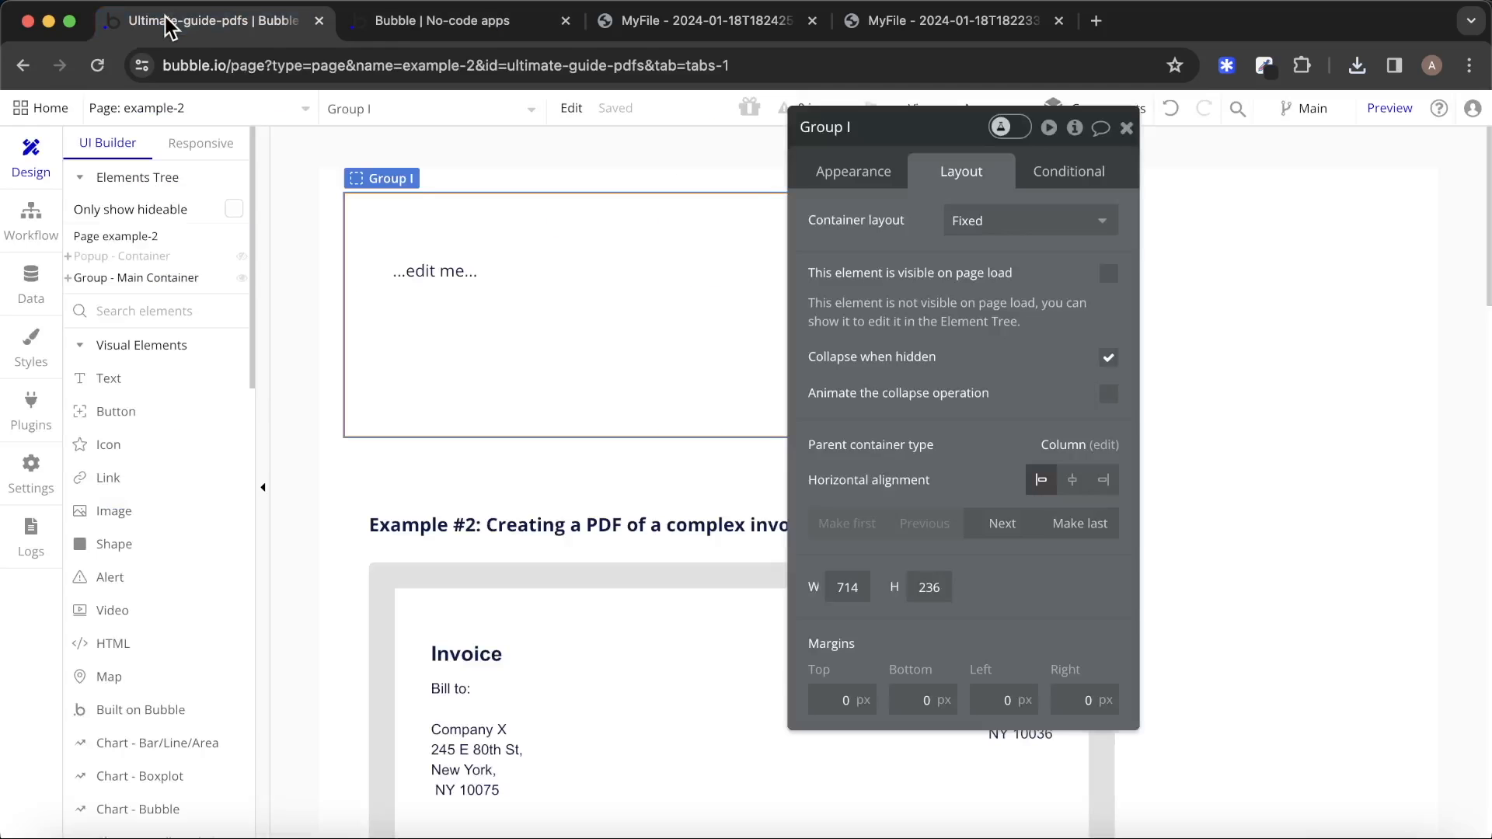
left_click(23, 233)
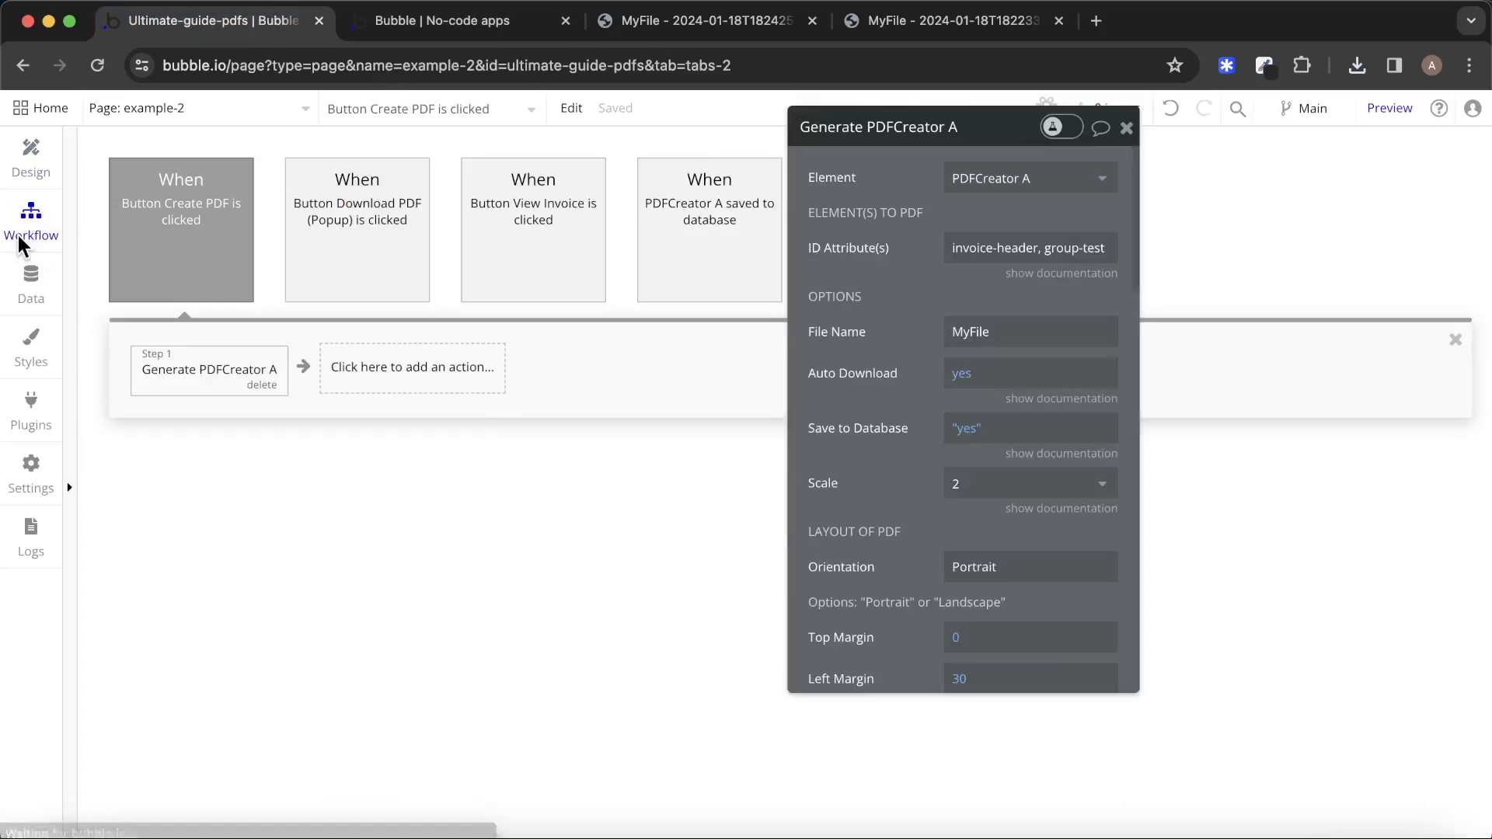
left_click(1169, 111)
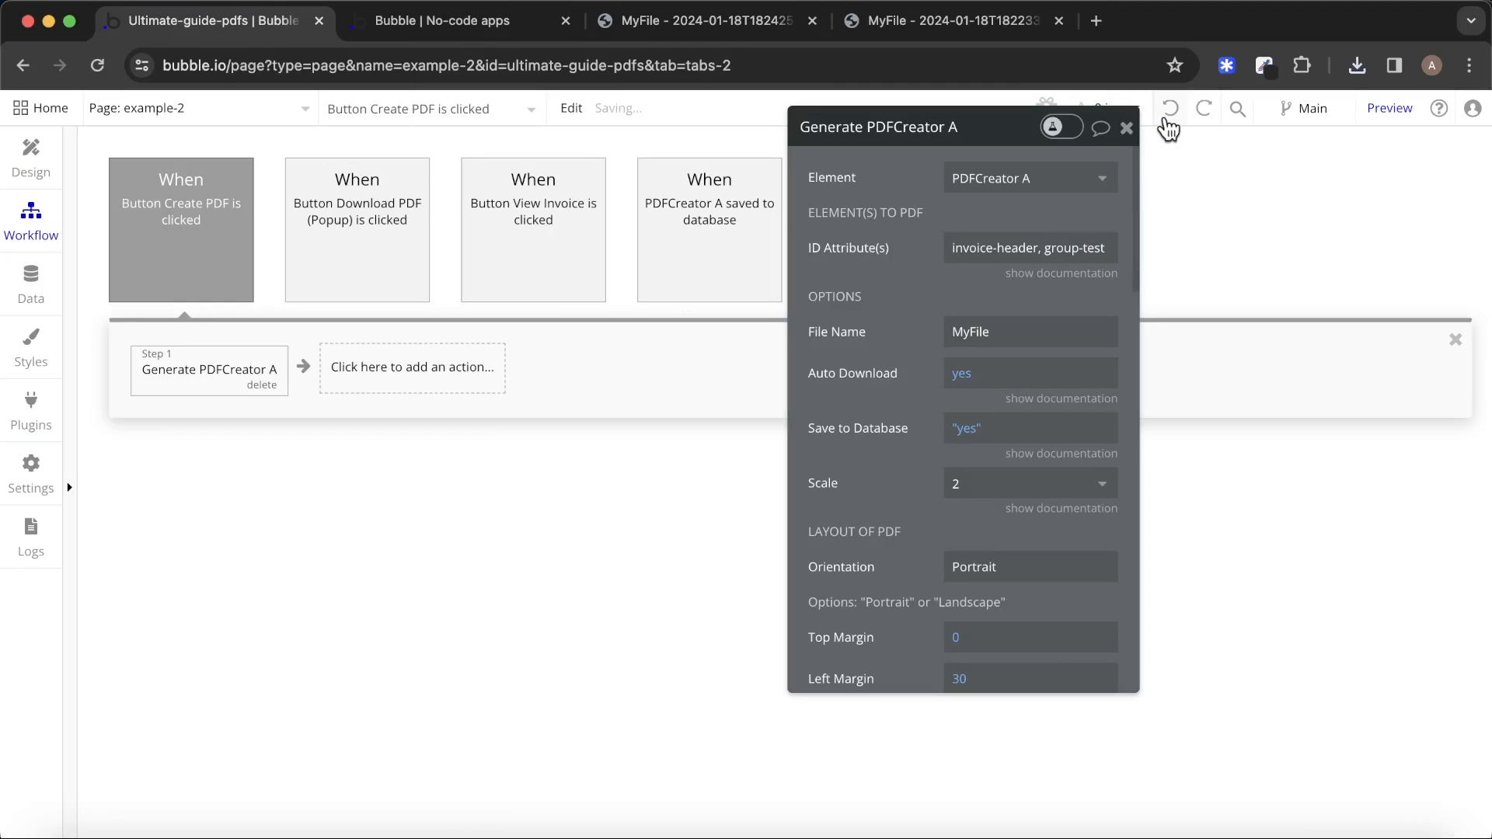
left_click(1169, 109)
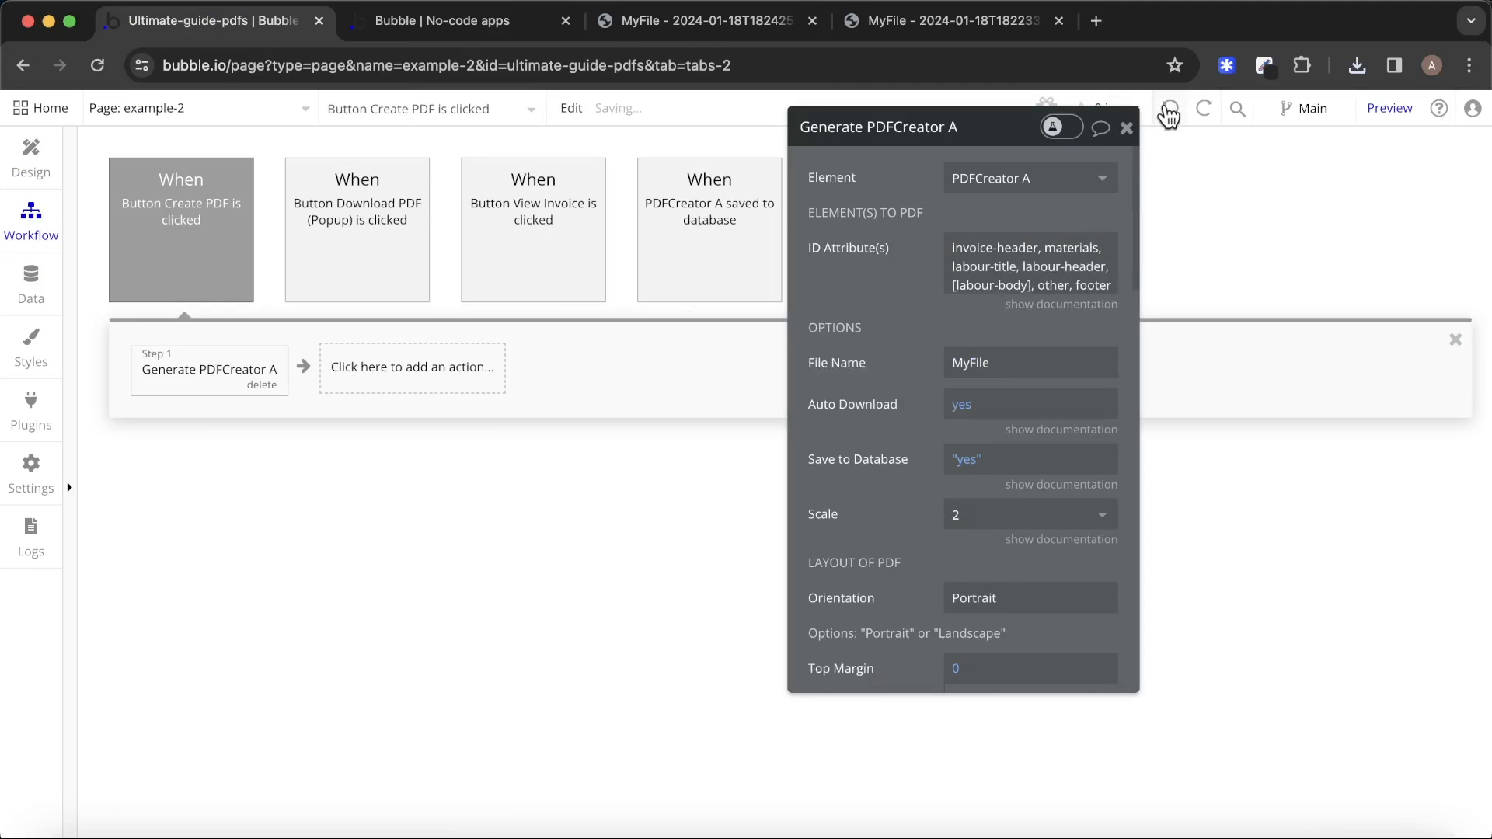
left_click(1125, 128)
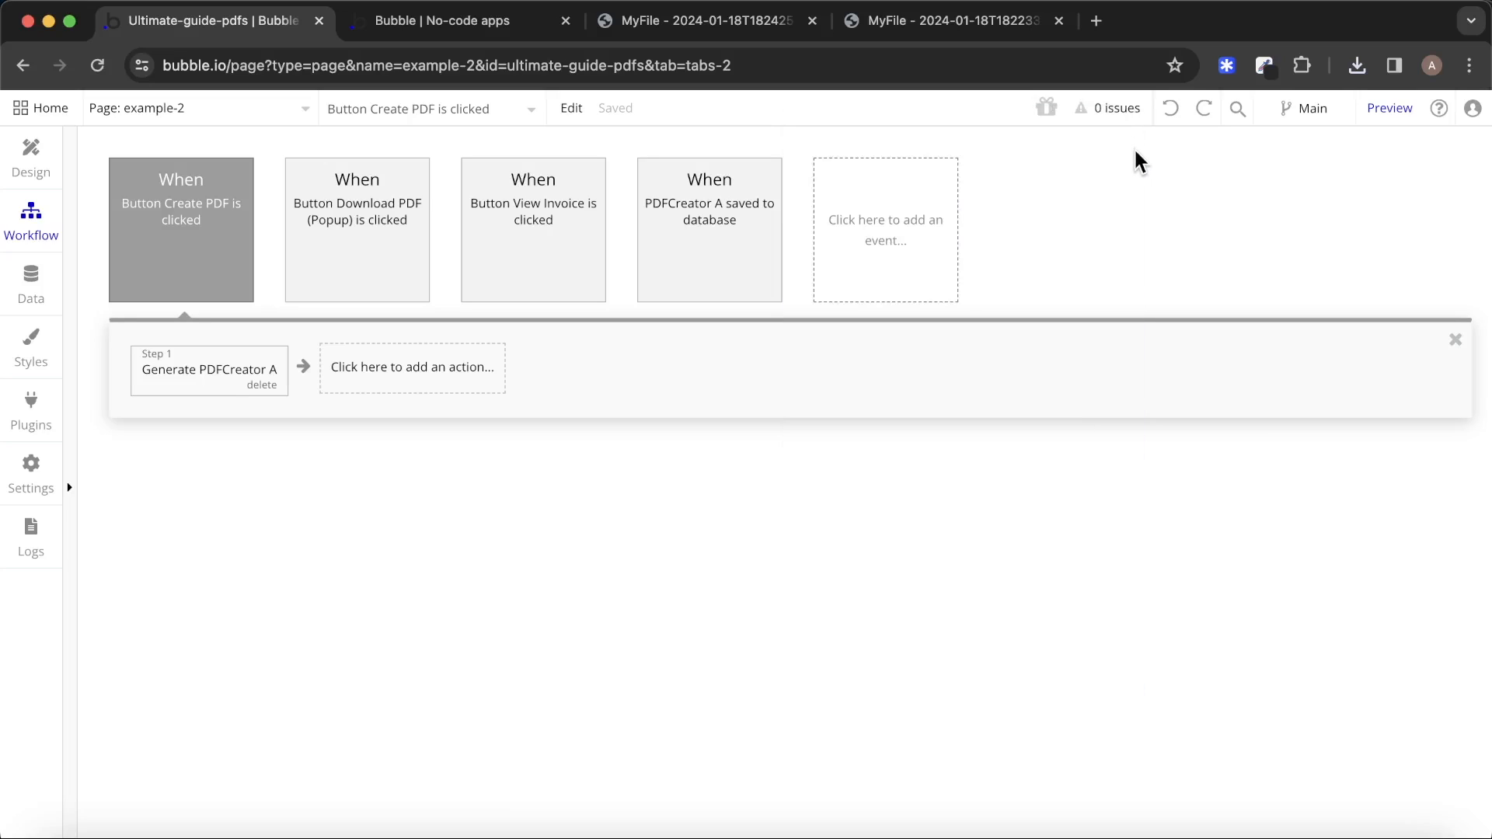
Return to the refreshed example-2 preview, open the invoice popup with View Invoice, and look over its contents.
left_click(500, 24)
left_click(509, 117)
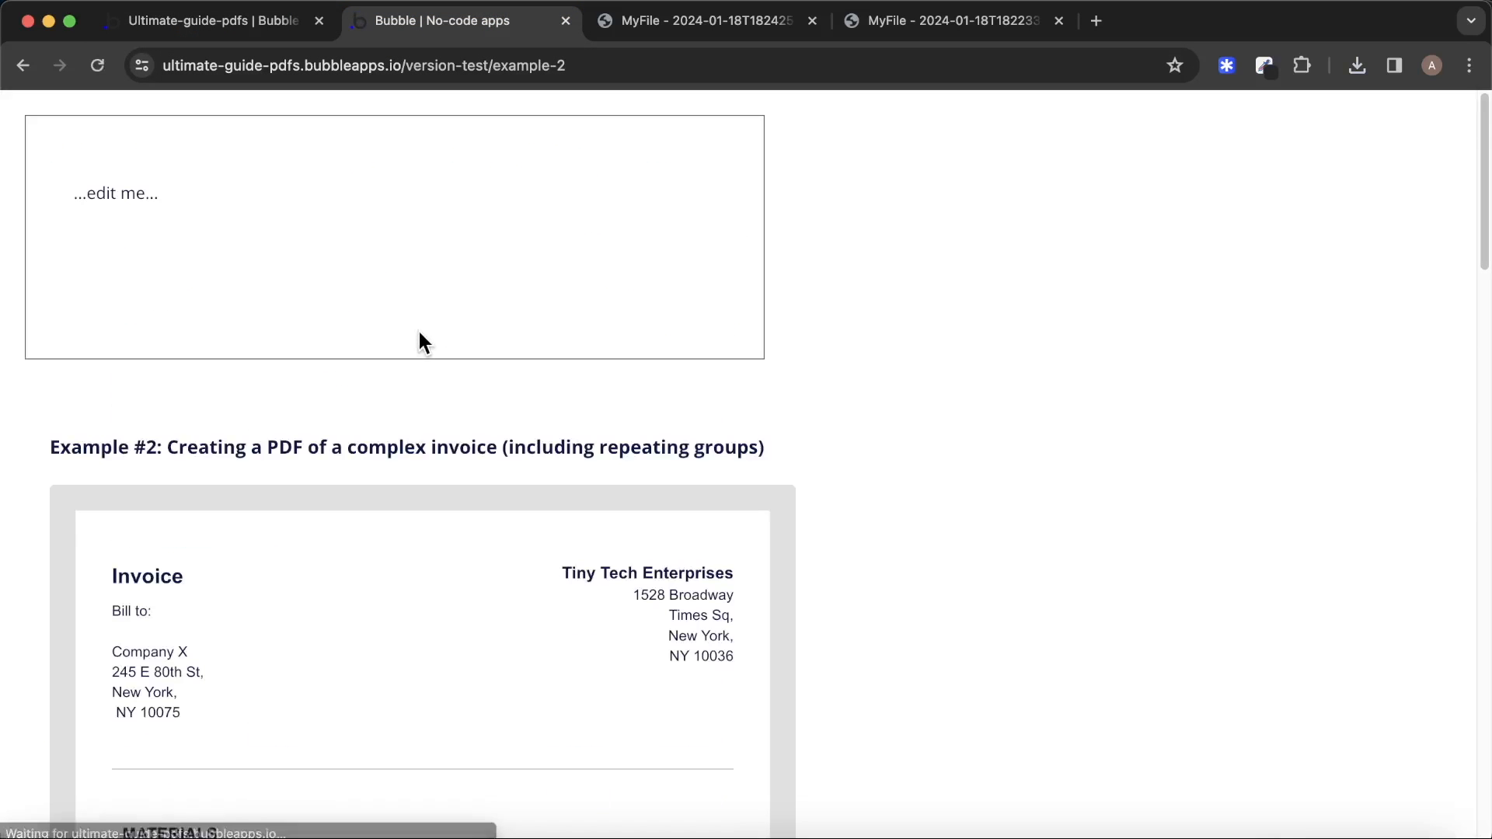
scroll(407, 622, "down", 5)
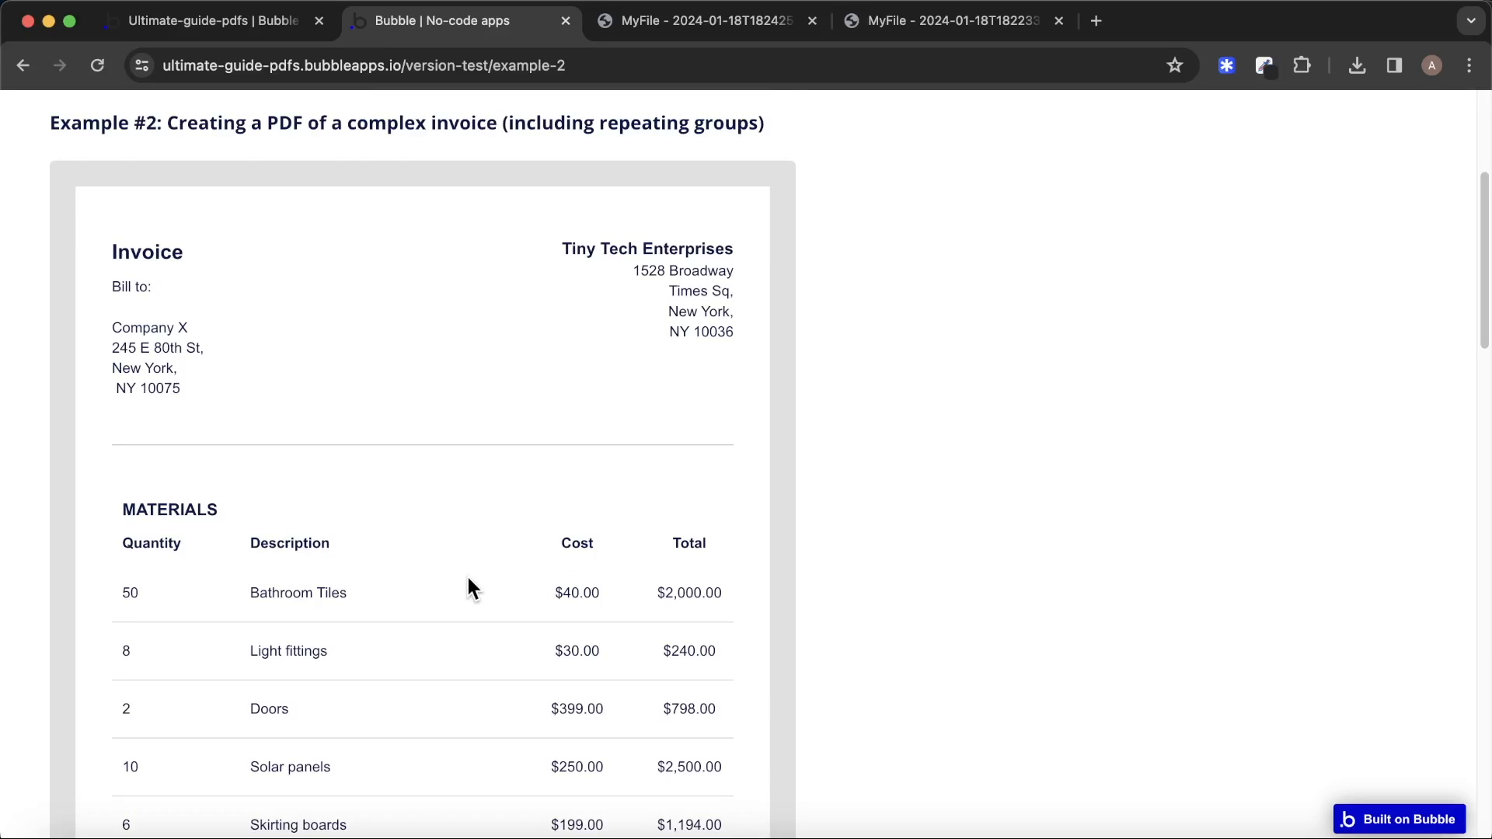
scroll(468, 581, "down", 15)
scroll(472, 589, "down", 5)
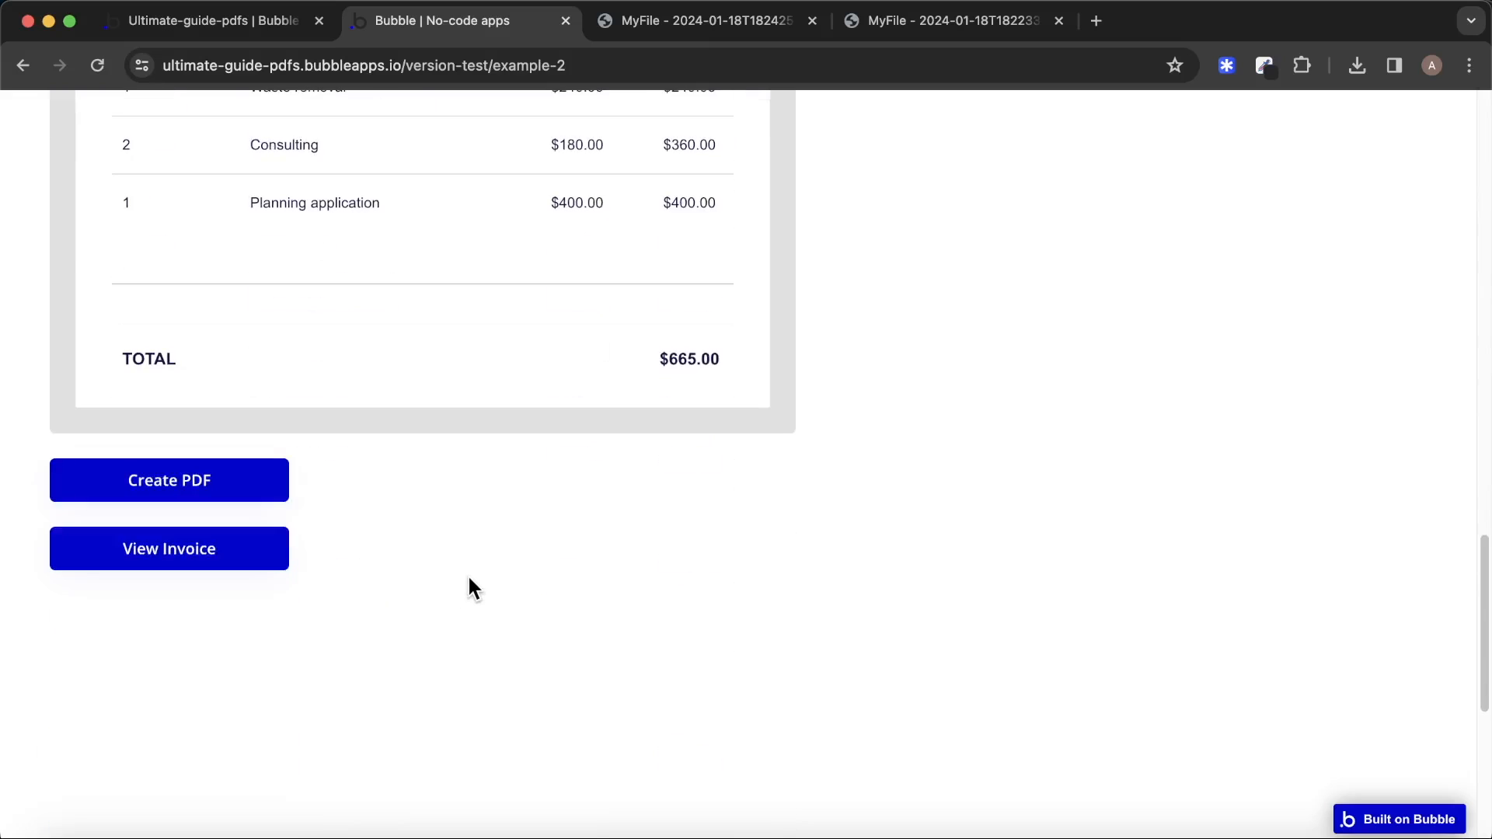
left_click(159, 543)
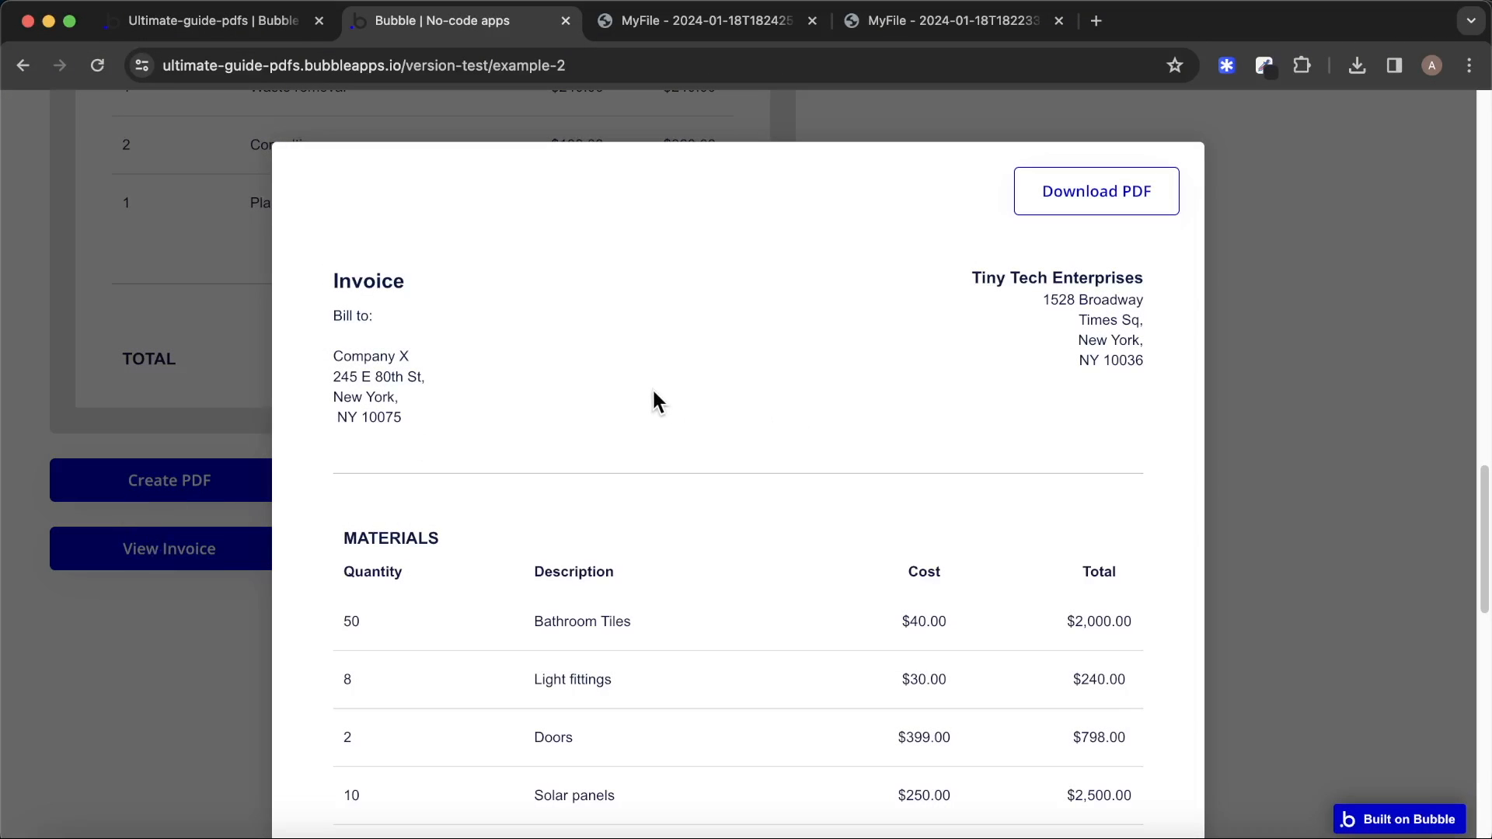
scroll(651, 388, "down", 2)
scroll(651, 389, "up", 3)
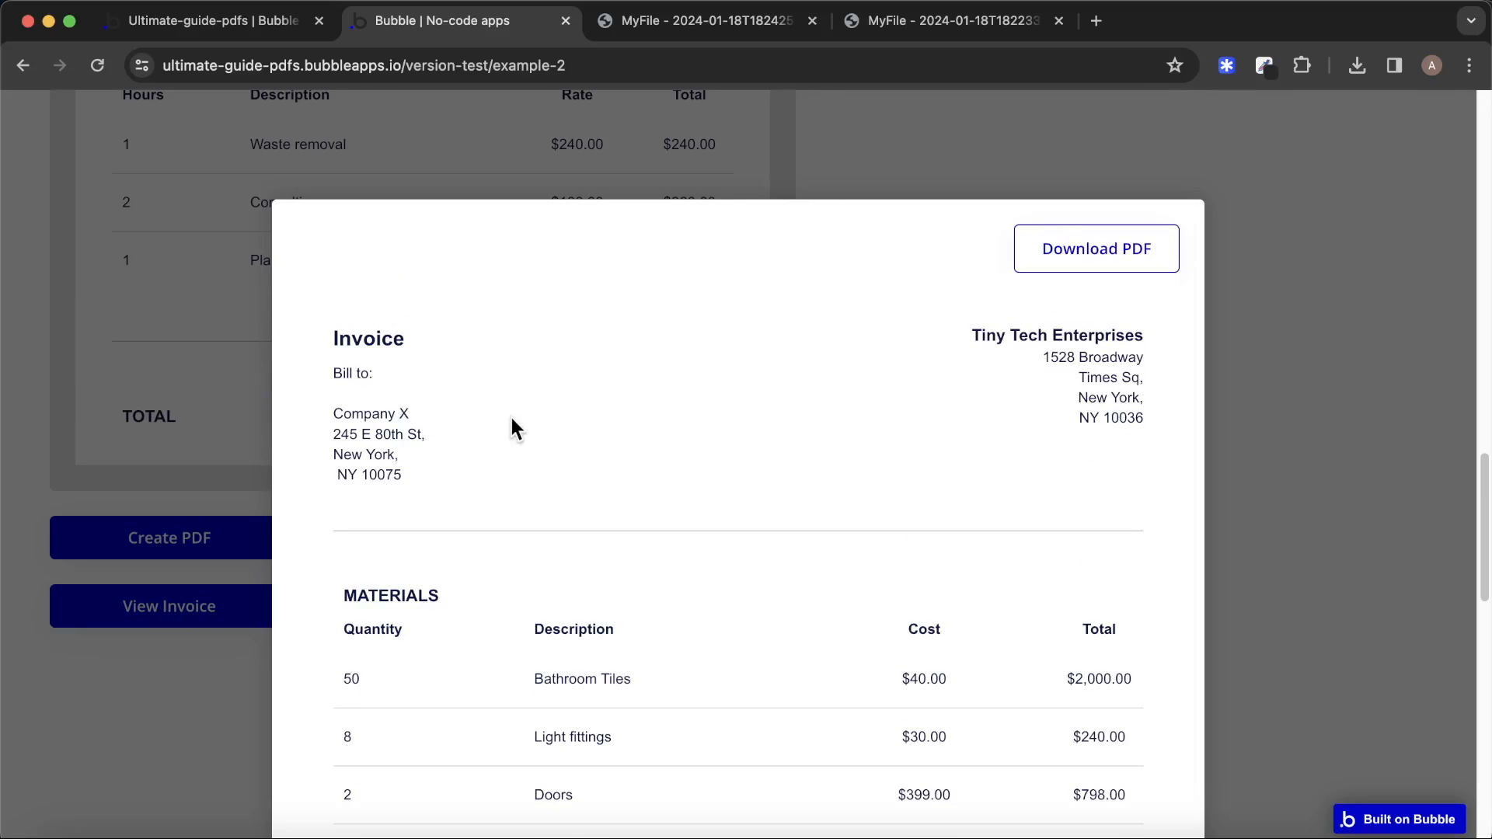
scroll(510, 413, "down", 12)
scroll(515, 415, "down", 7)
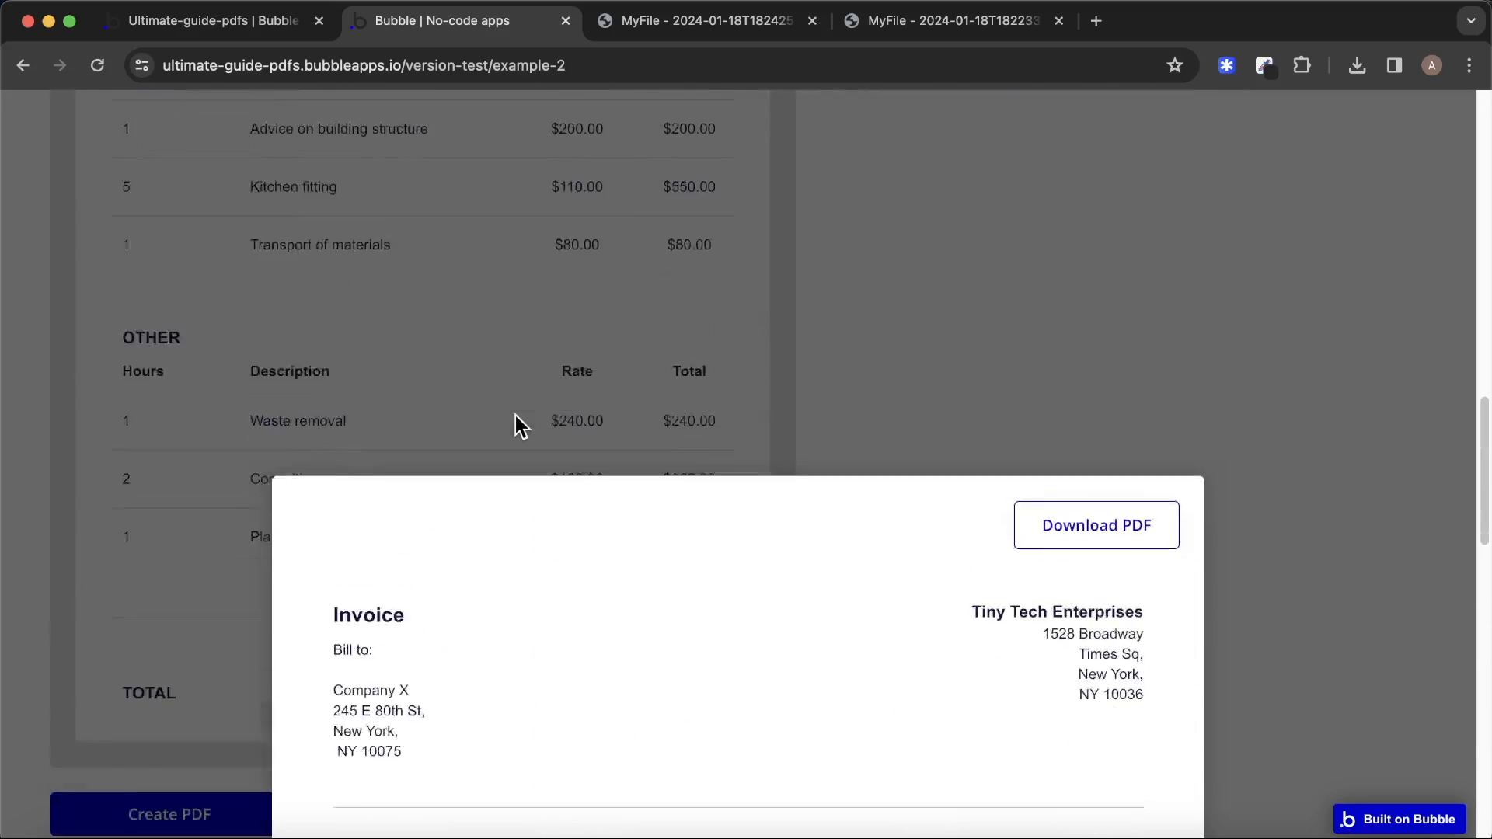
scroll(1058, 146, "up", 3)
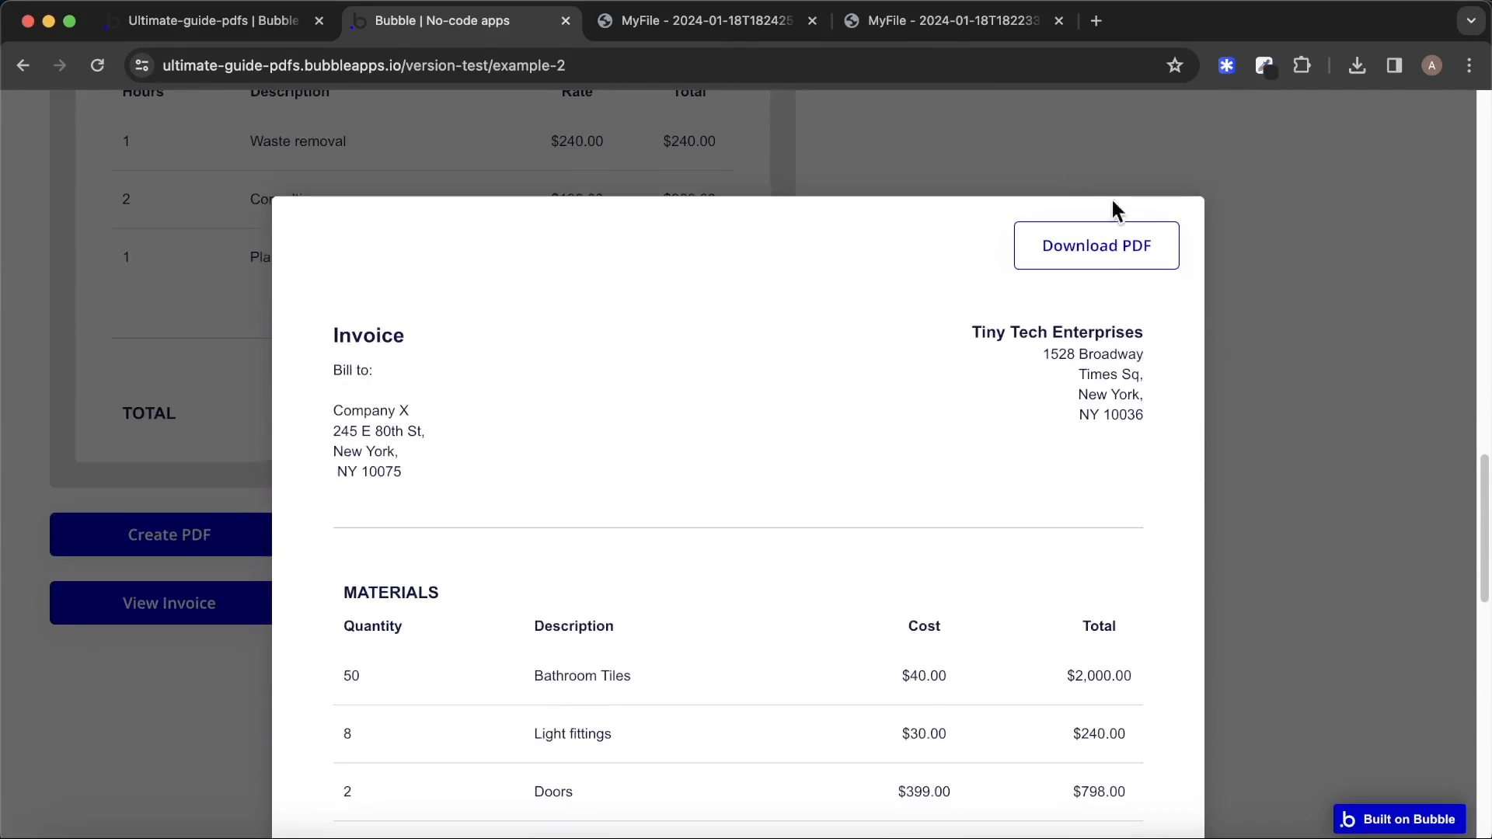
Download the invoice PDF from the popup, open the file, and check how its rows break across the pages.
left_click(1119, 247)
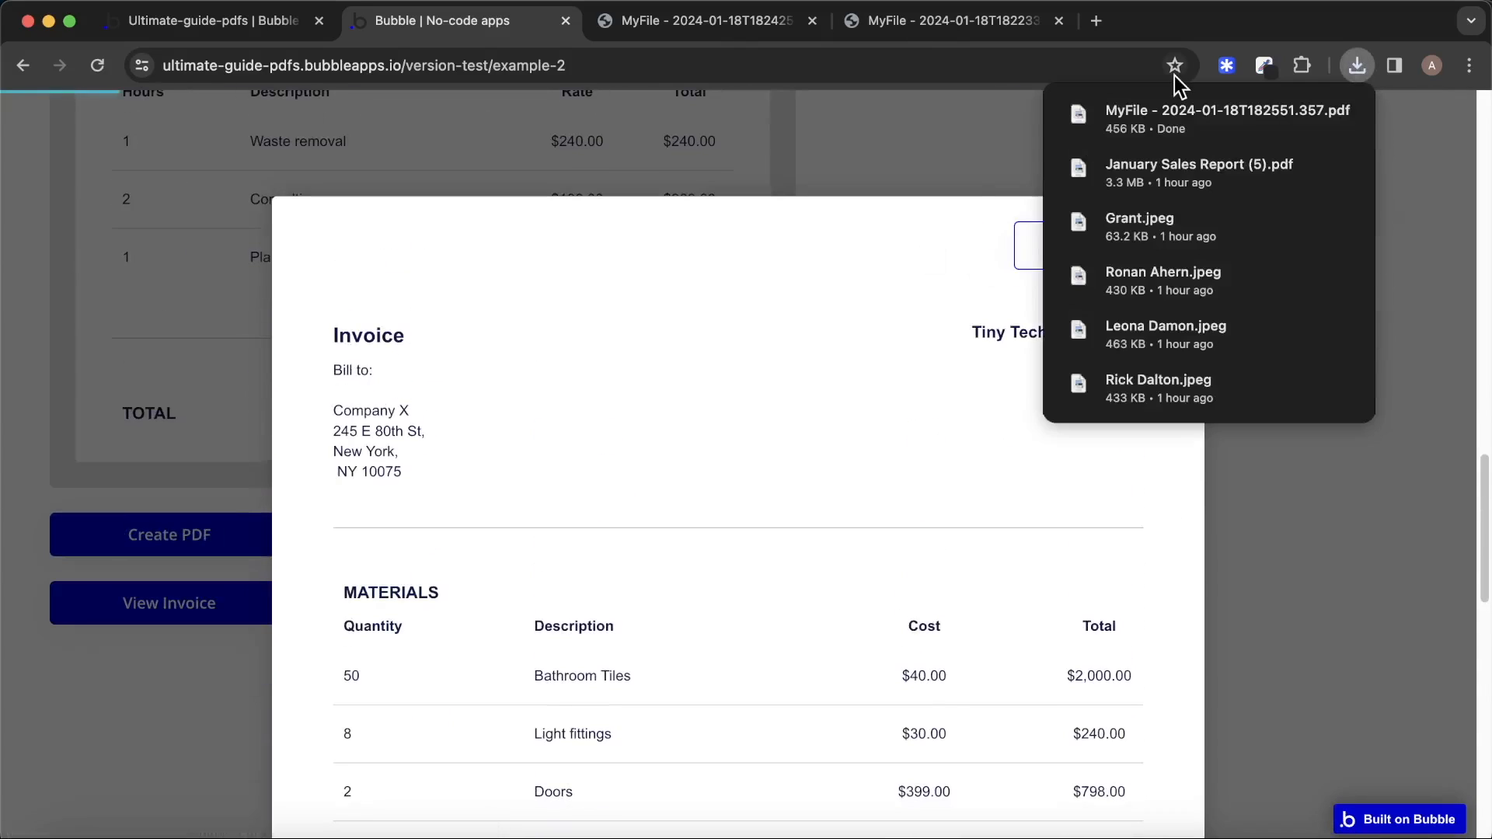
left_click(1182, 111)
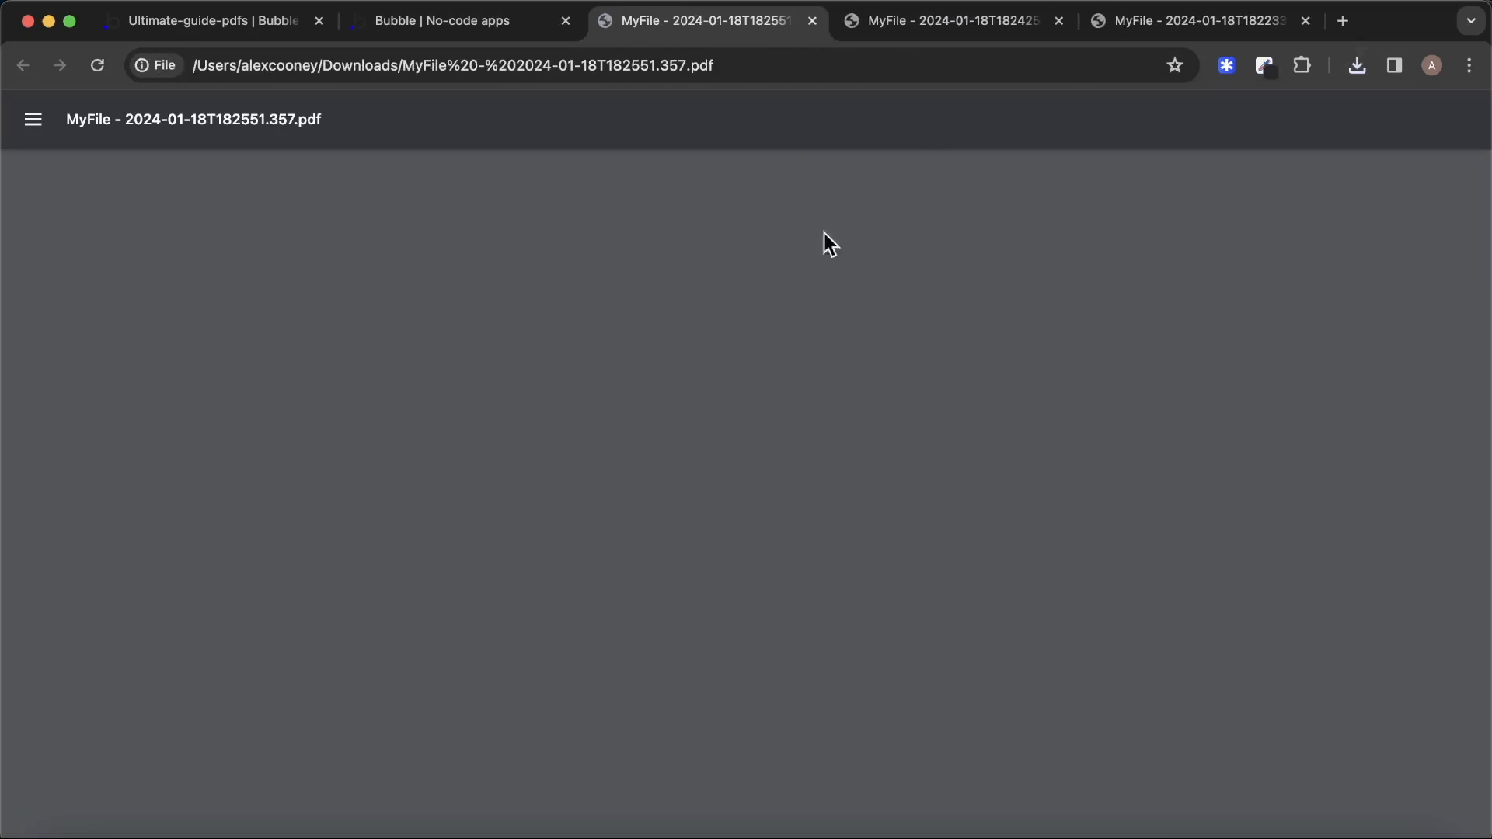
scroll(861, 243, "down", 10)
scroll(864, 247, "down", 12)
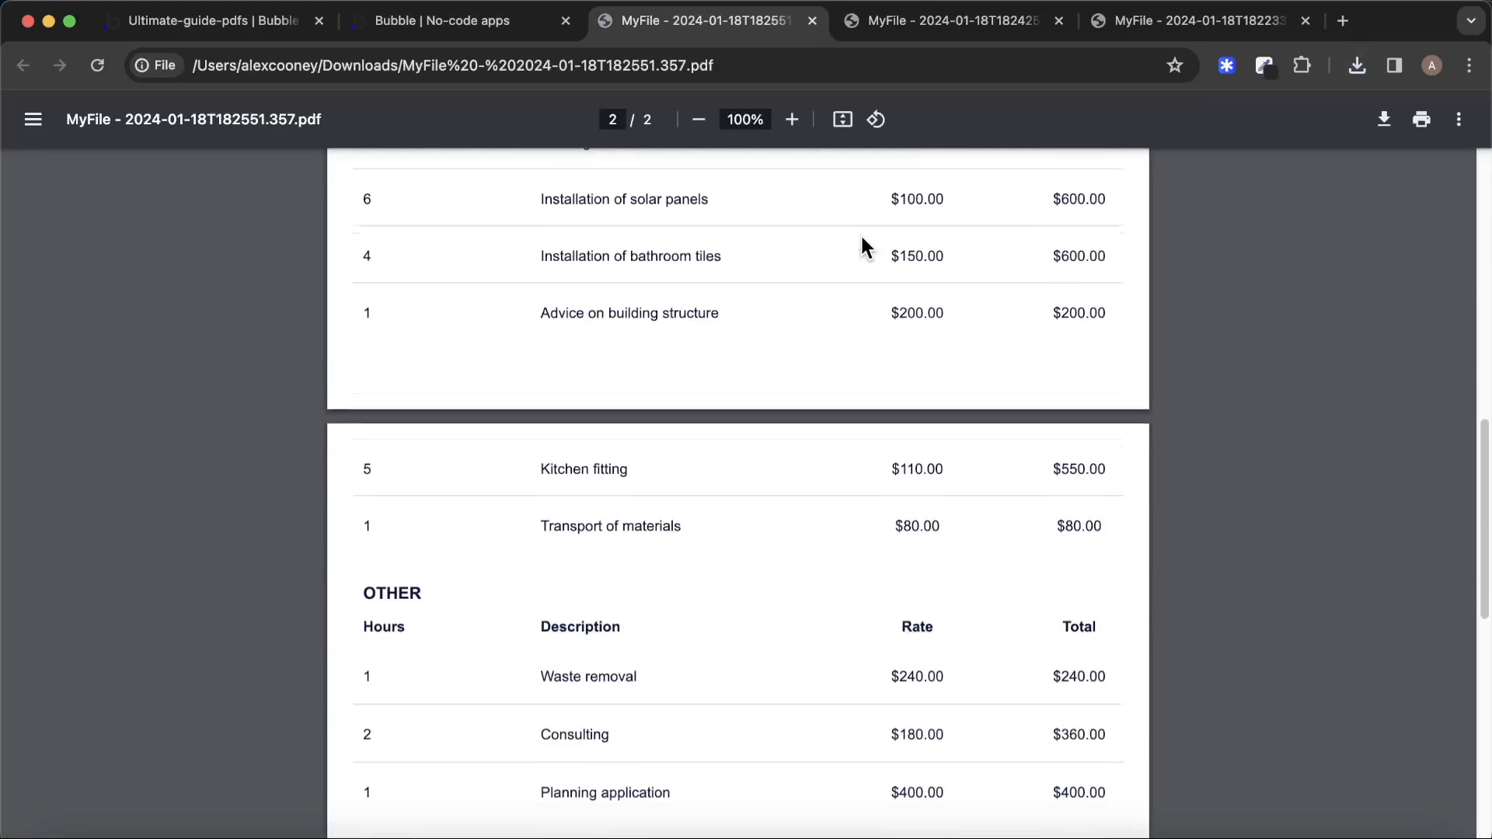
scroll(867, 248, "up", 17)
scroll(865, 247, "up", 5)
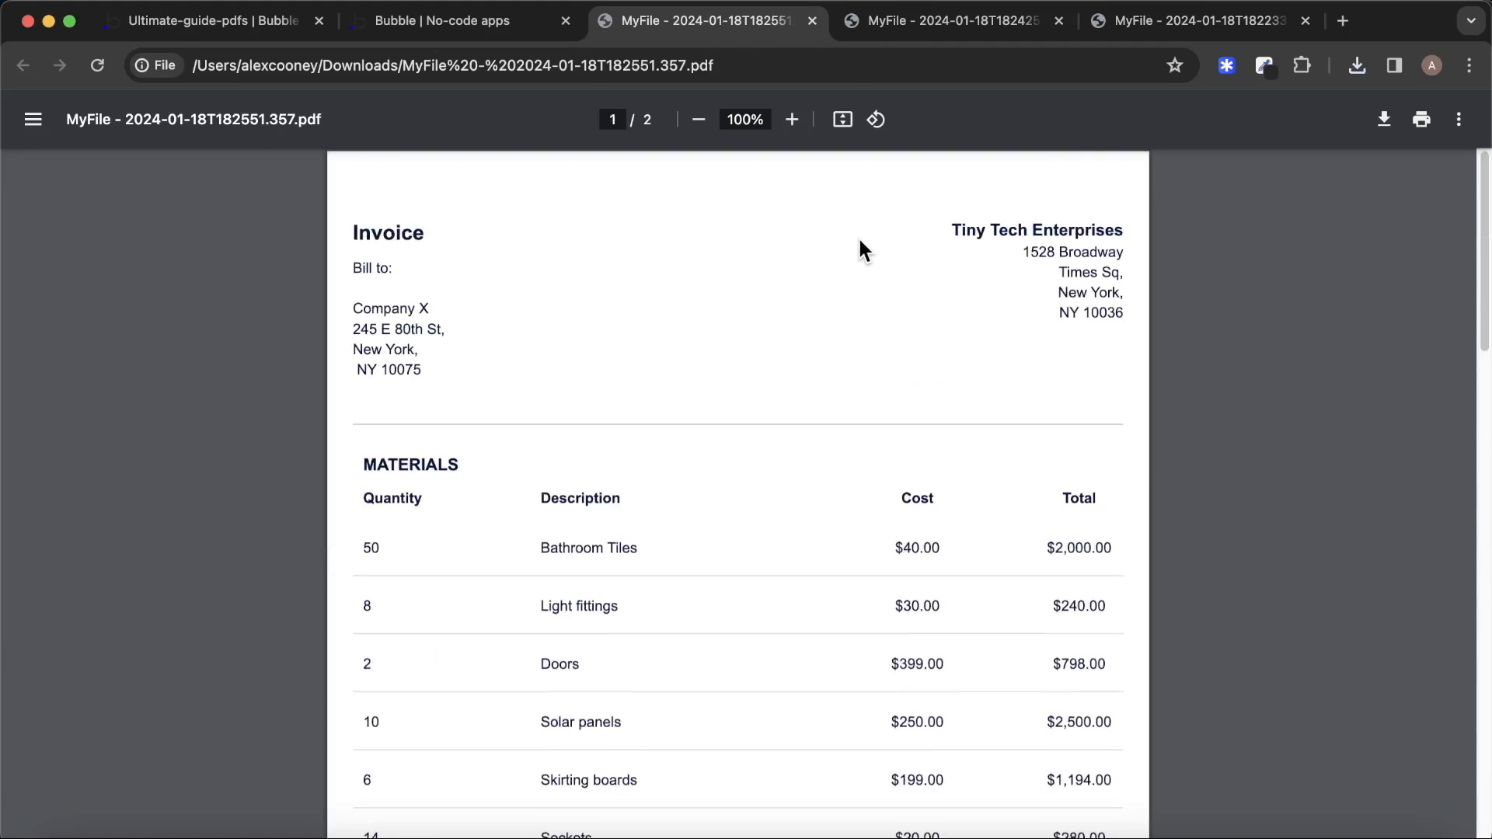
Go back to the example-2 preview and review the invoice shown in the popup.
left_click(460, 21)
scroll(829, 373, "down", 5)
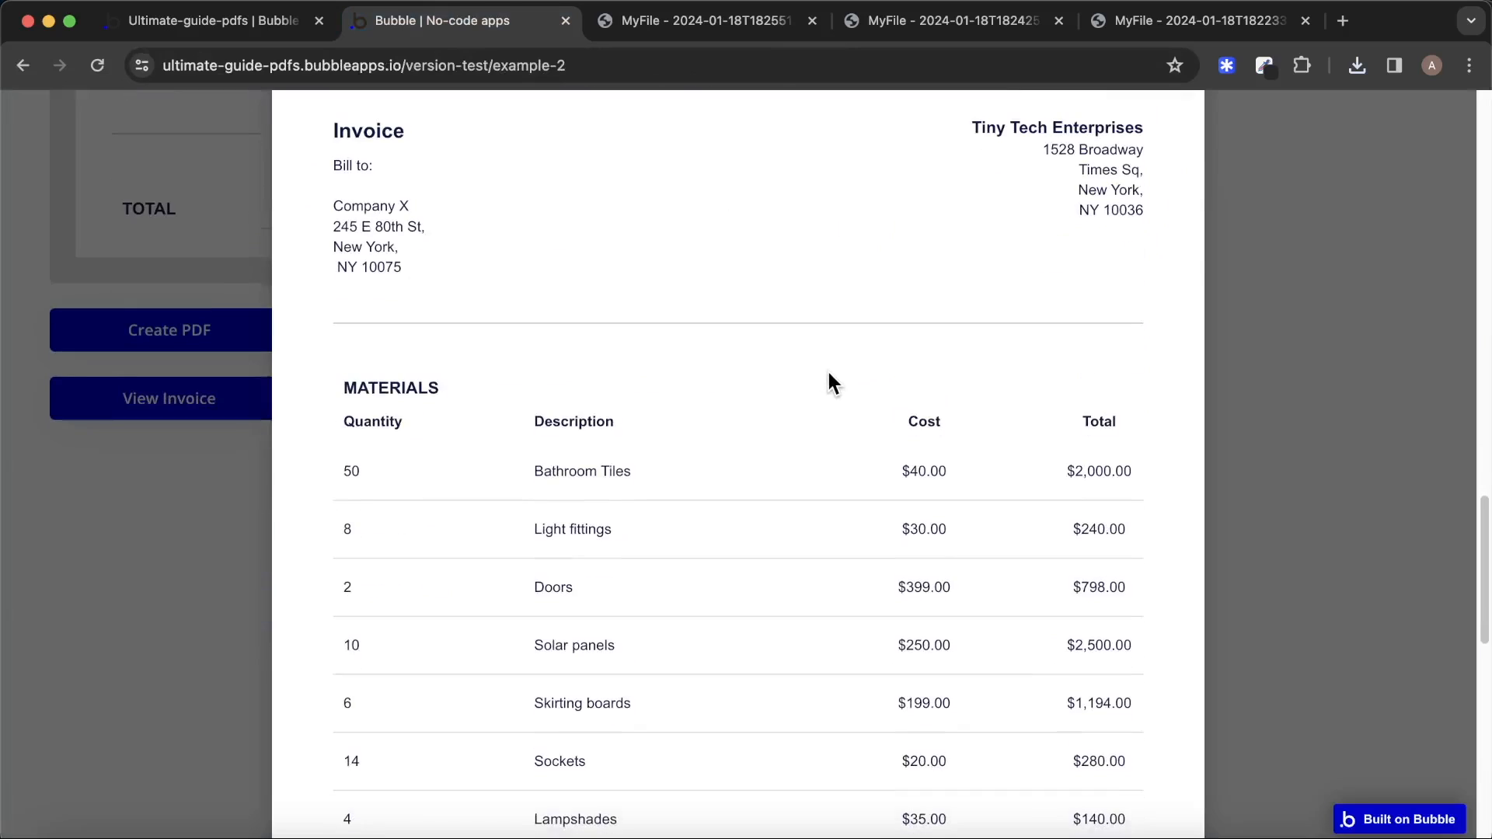
Close the invoice popup on the previewed page and return to the beginning of the page.
scroll(827, 370, "up", 2)
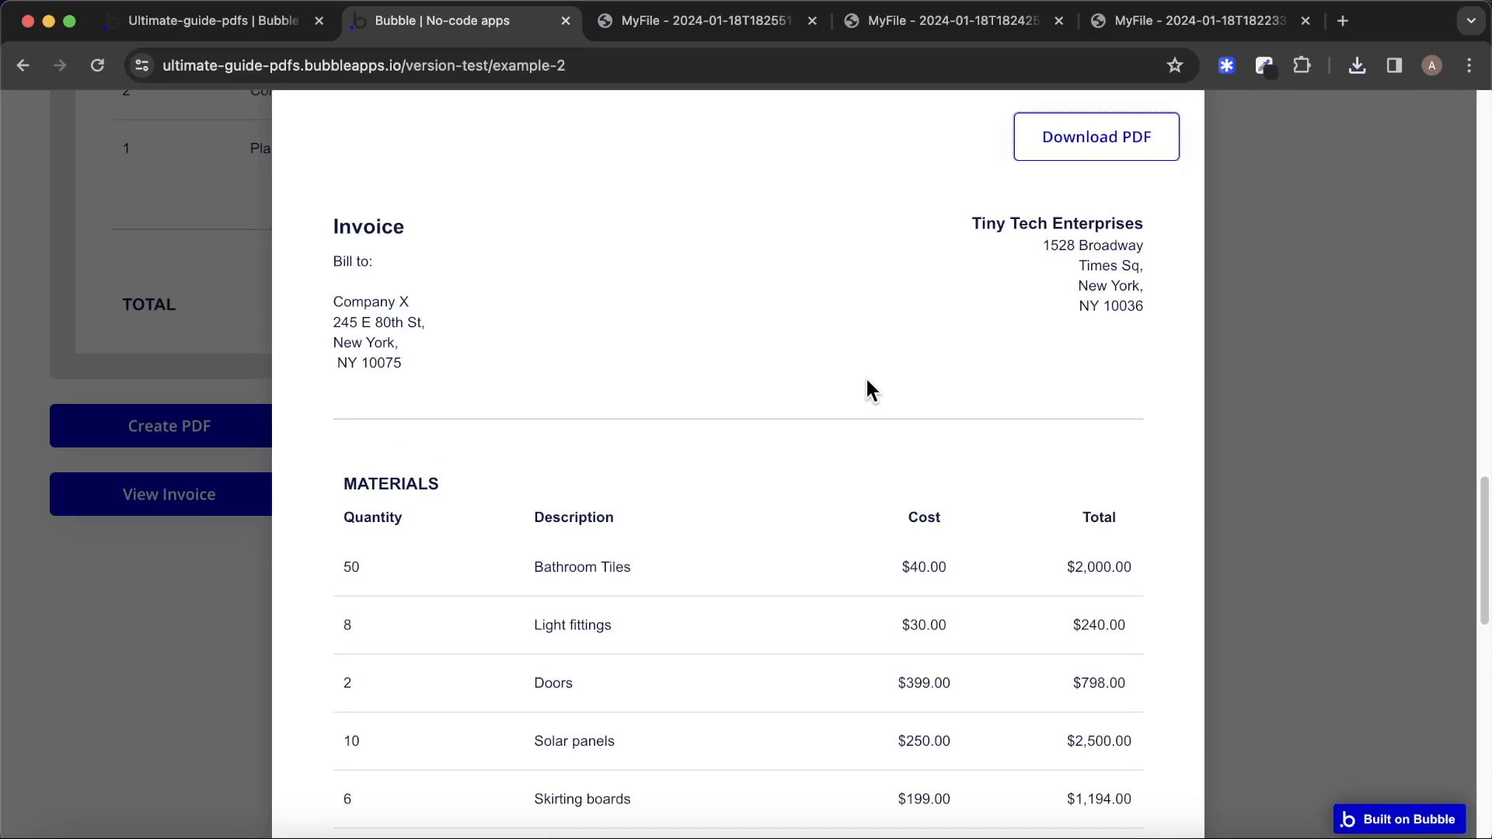
left_click(1308, 446)
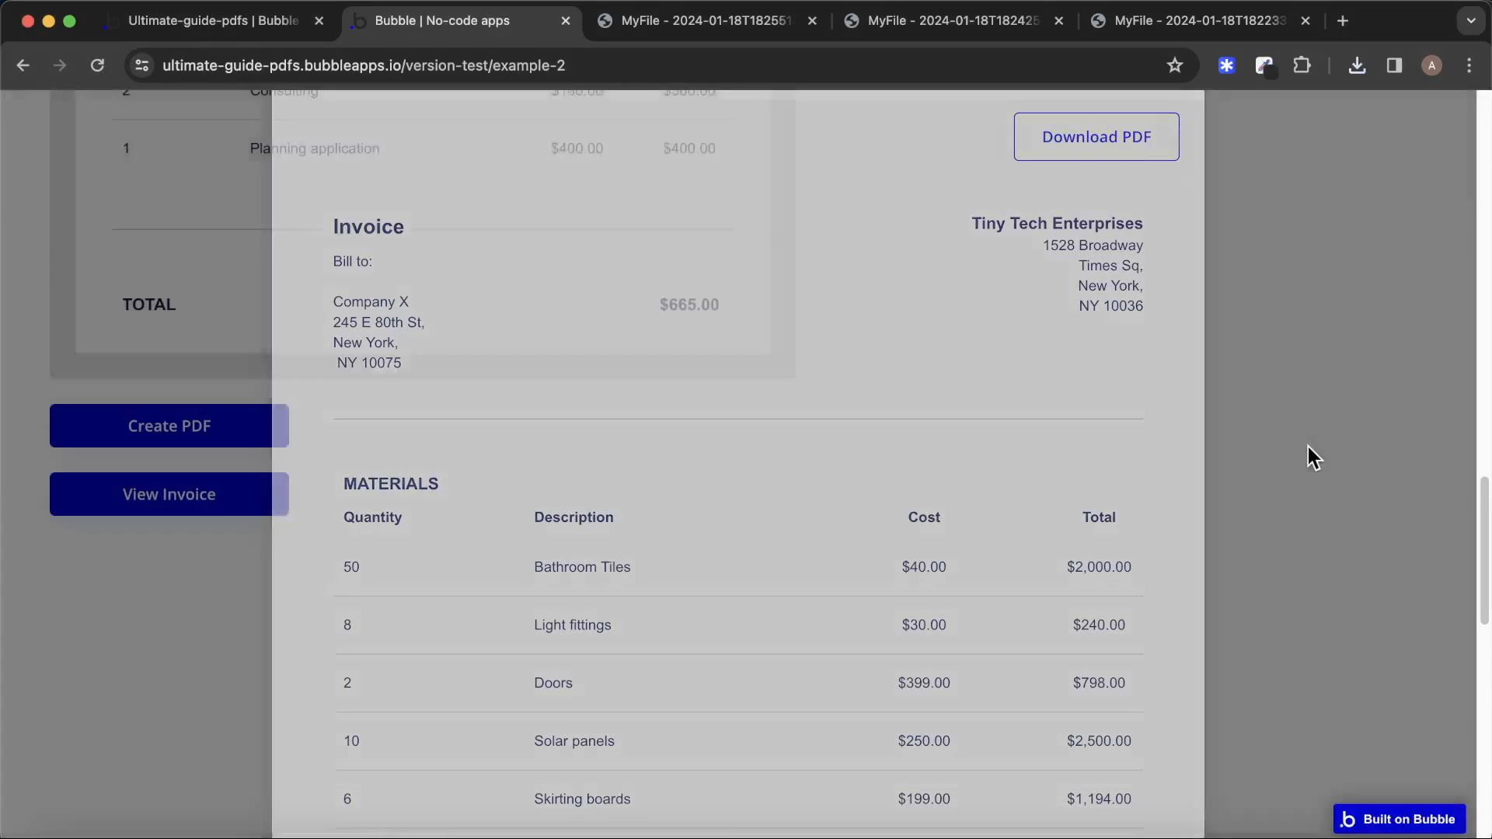
scroll(852, 373, "up", 10)
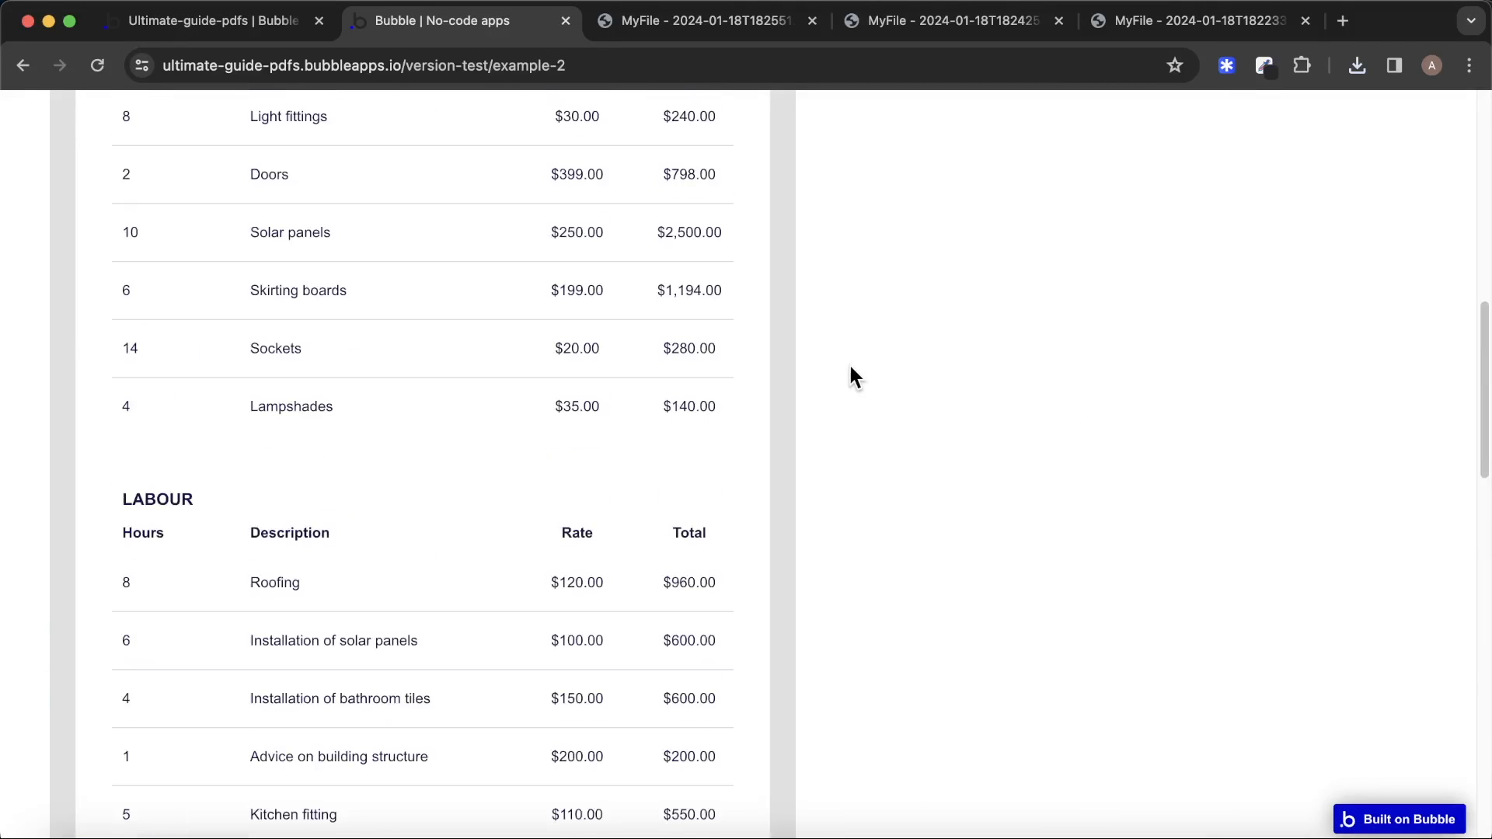
scroll(1103, 189, "up", 15)
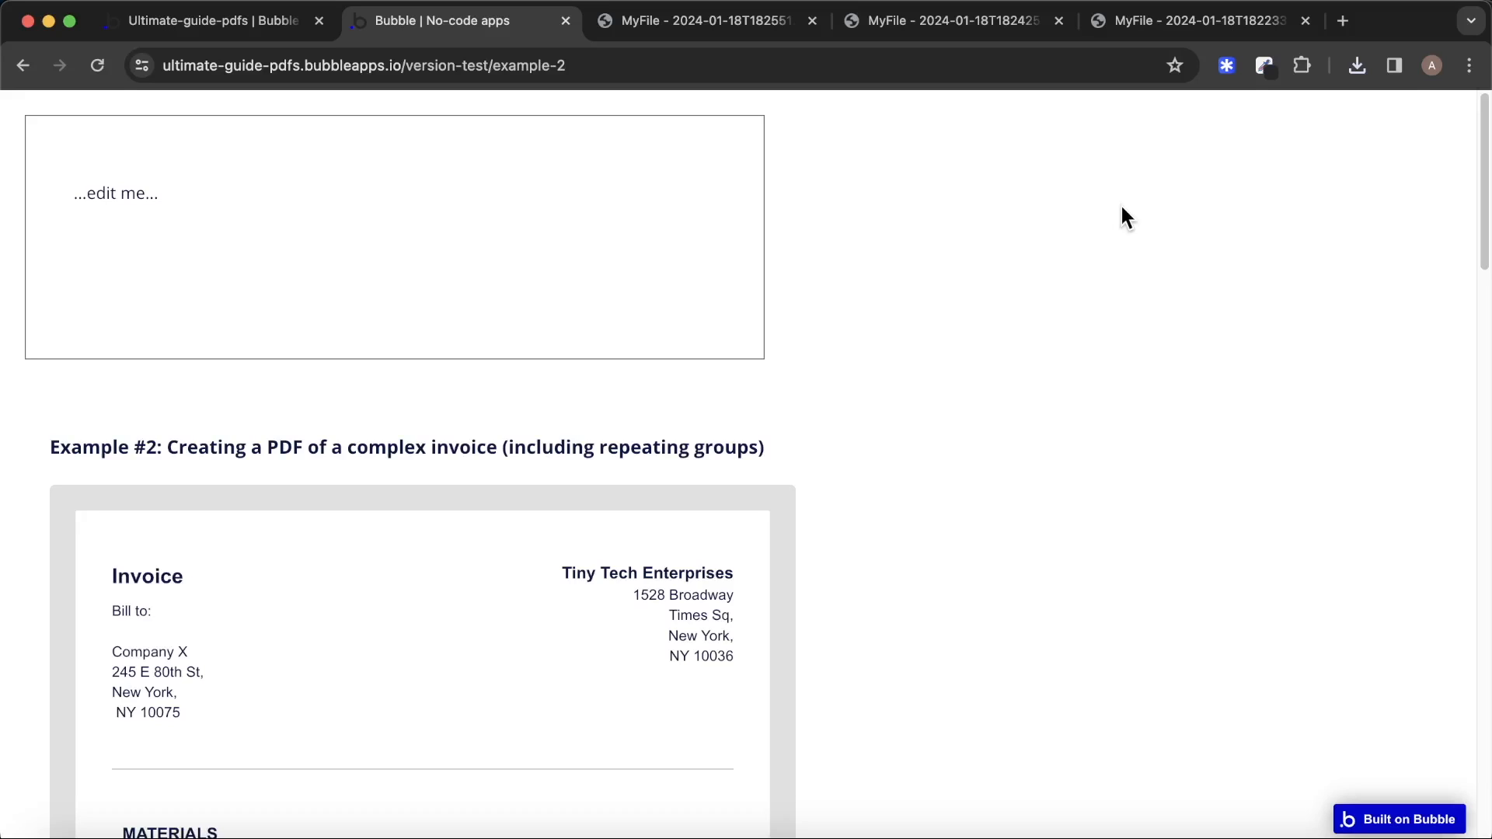
Switch to the Bubble editor's design view and delete the placeholder group above the Example #2 heading.
left_click(268, 25)
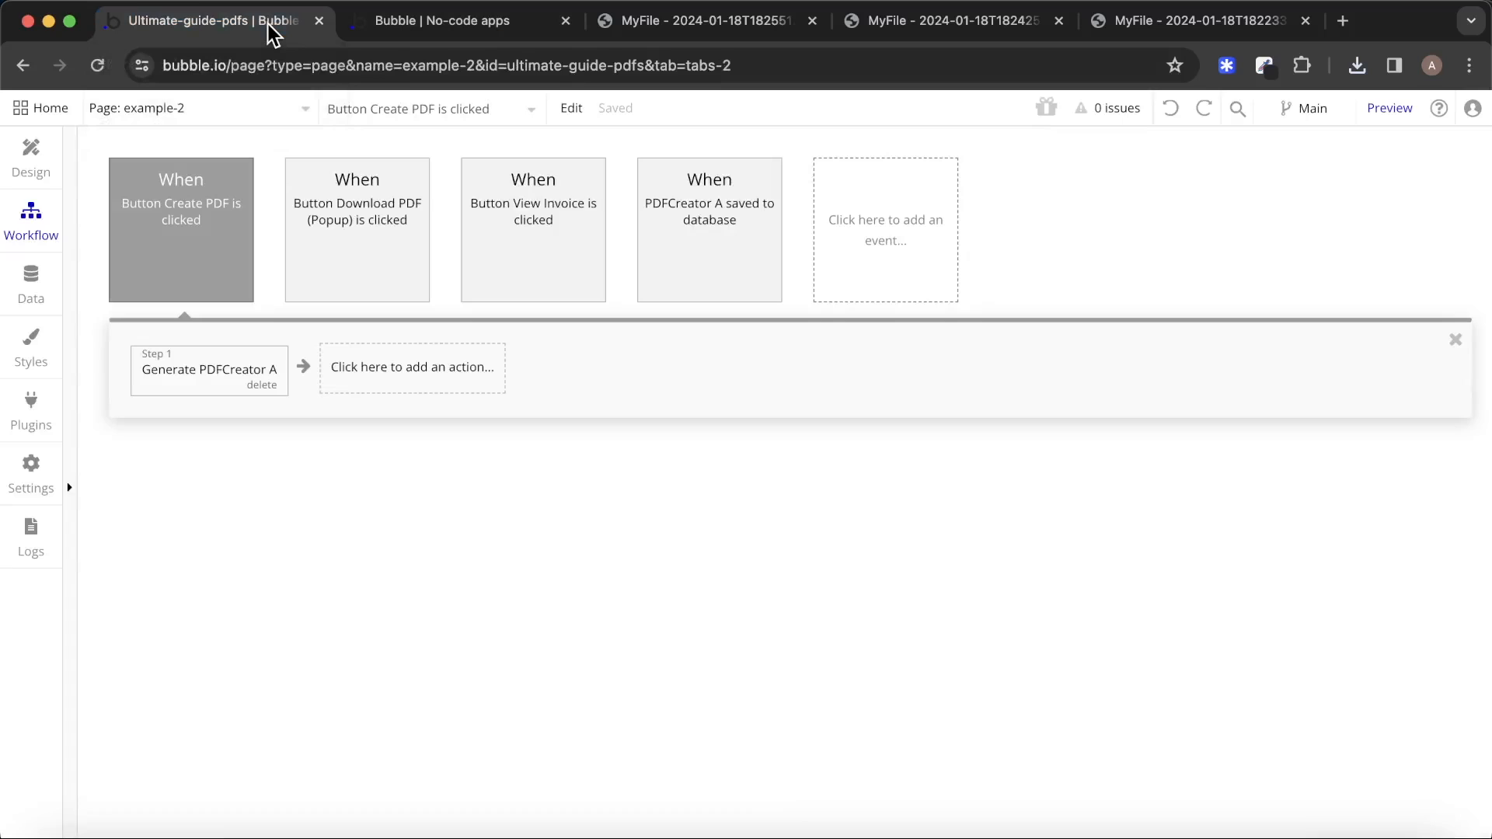
left_click(36, 168)
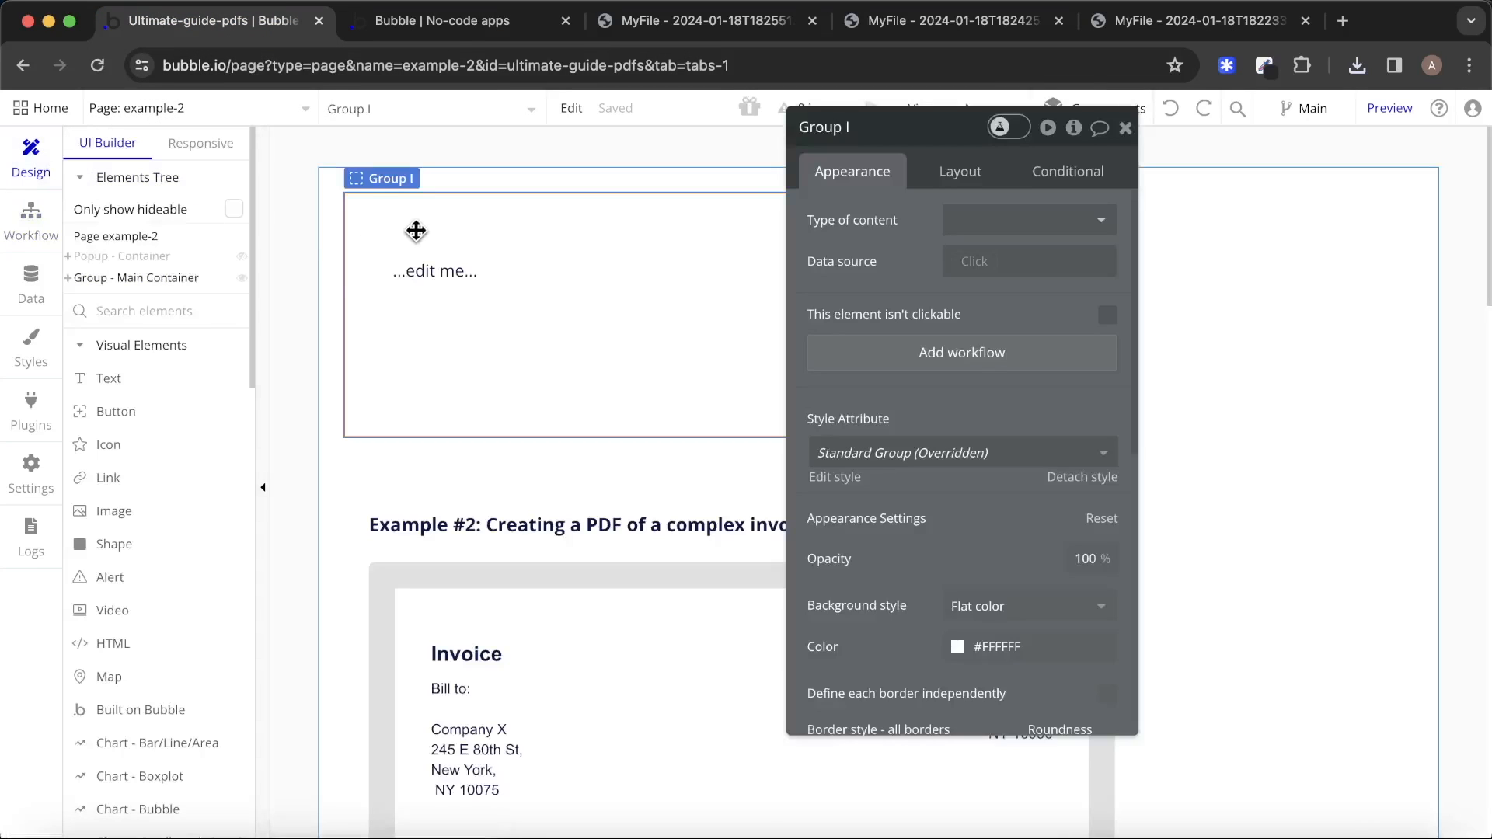
key("Delete")
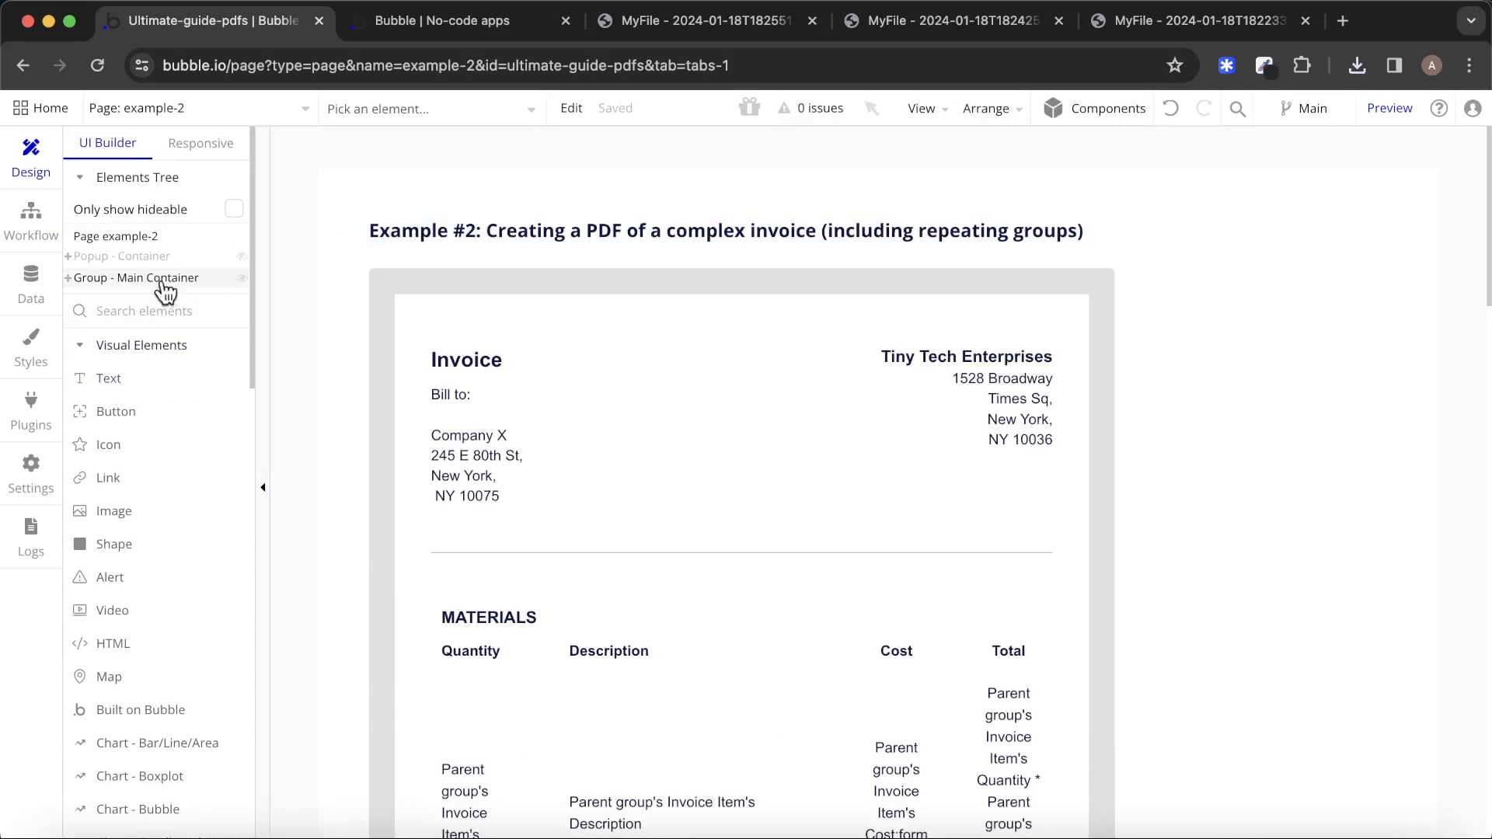
Find the Popup element and draw one about 494 px wide on the example-2 page.
left_click(152, 310)
type("pop")
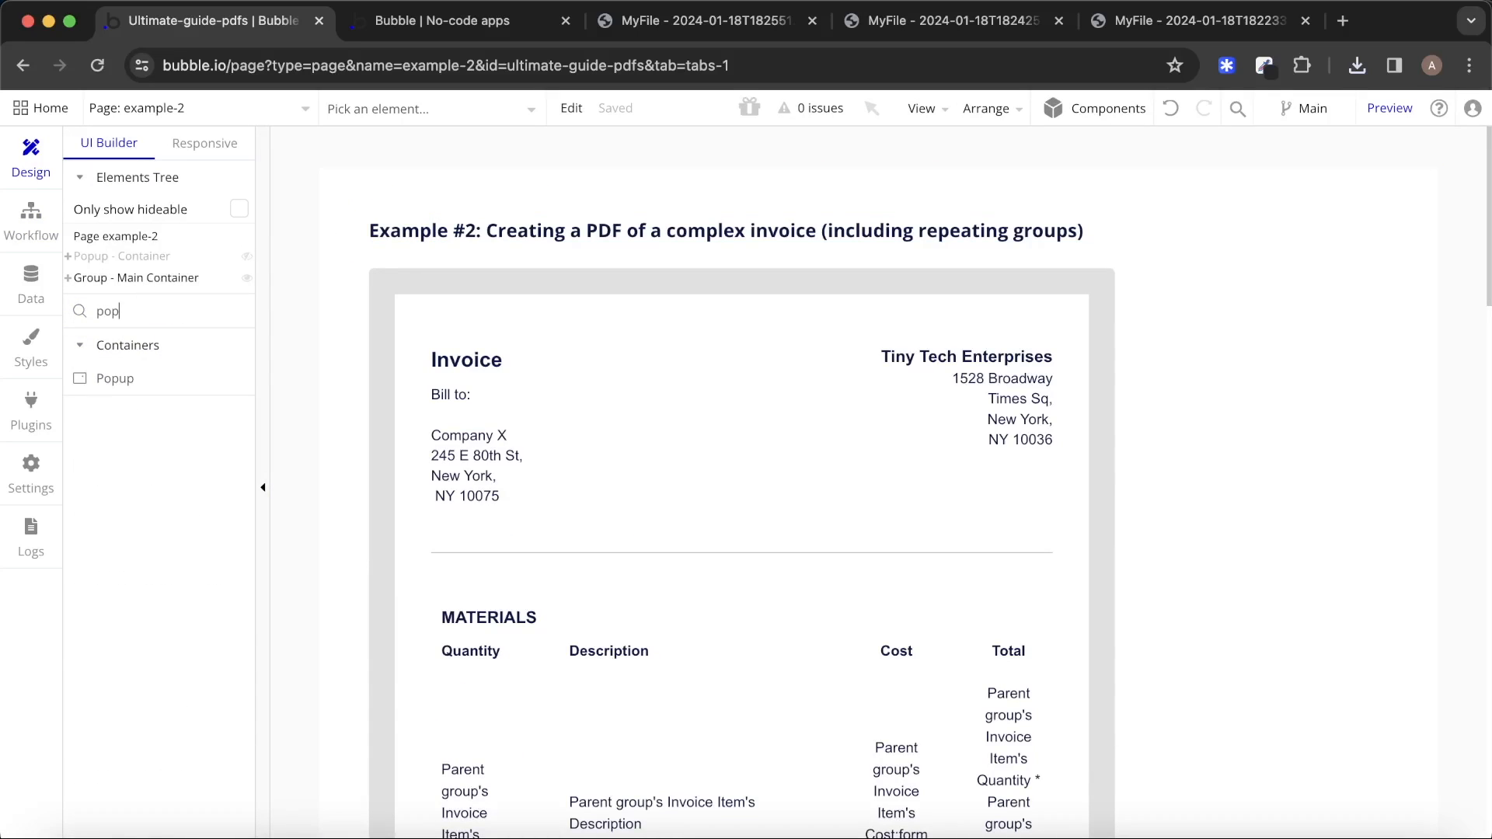
left_click(117, 377)
left_click_drag(425, 206, 937, 390)
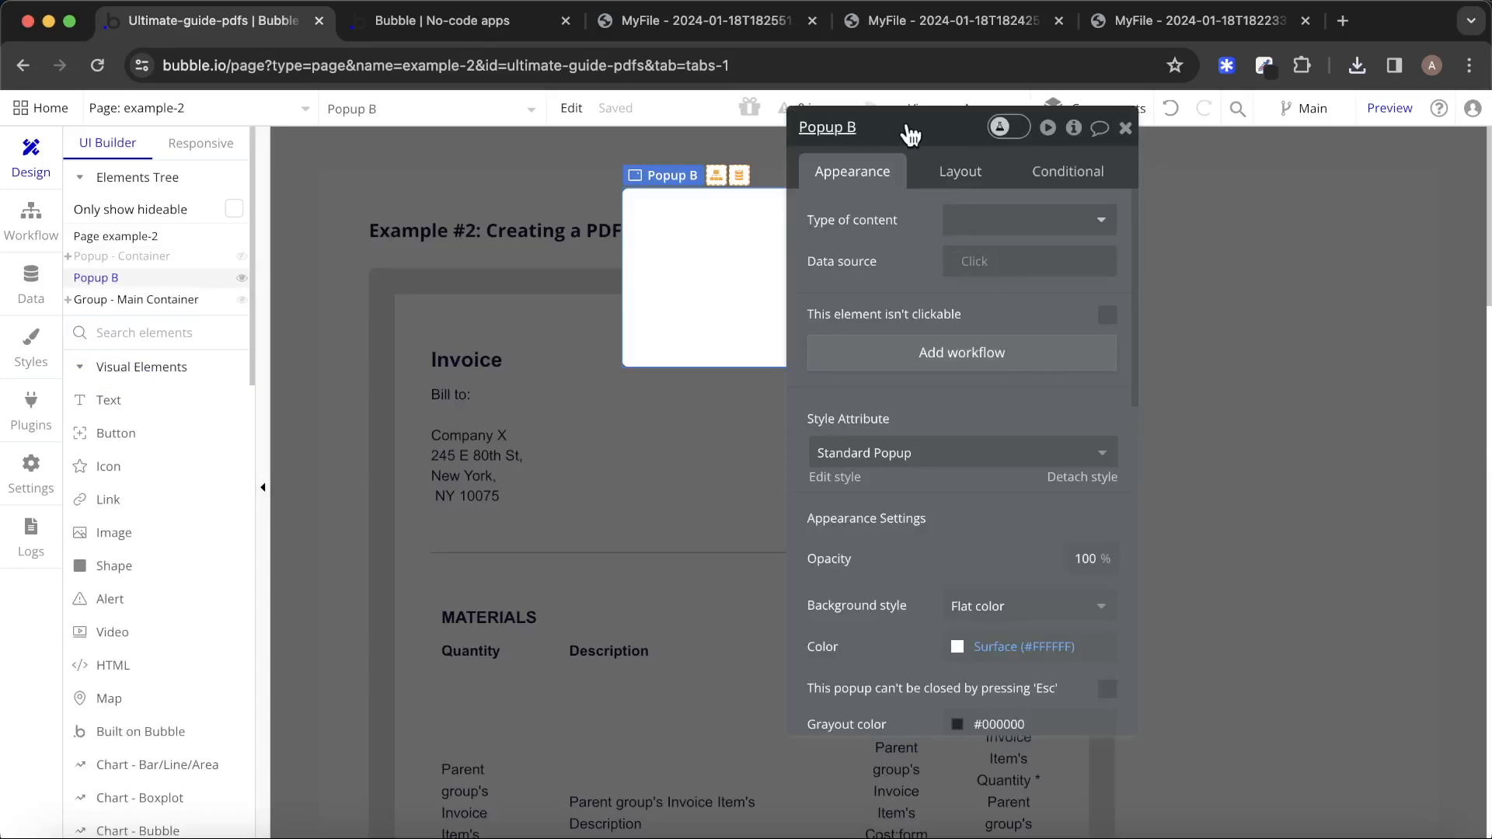
Rename the new popup as "Popup - PDF Link" and move its property editor clear of it.
left_click(917, 125)
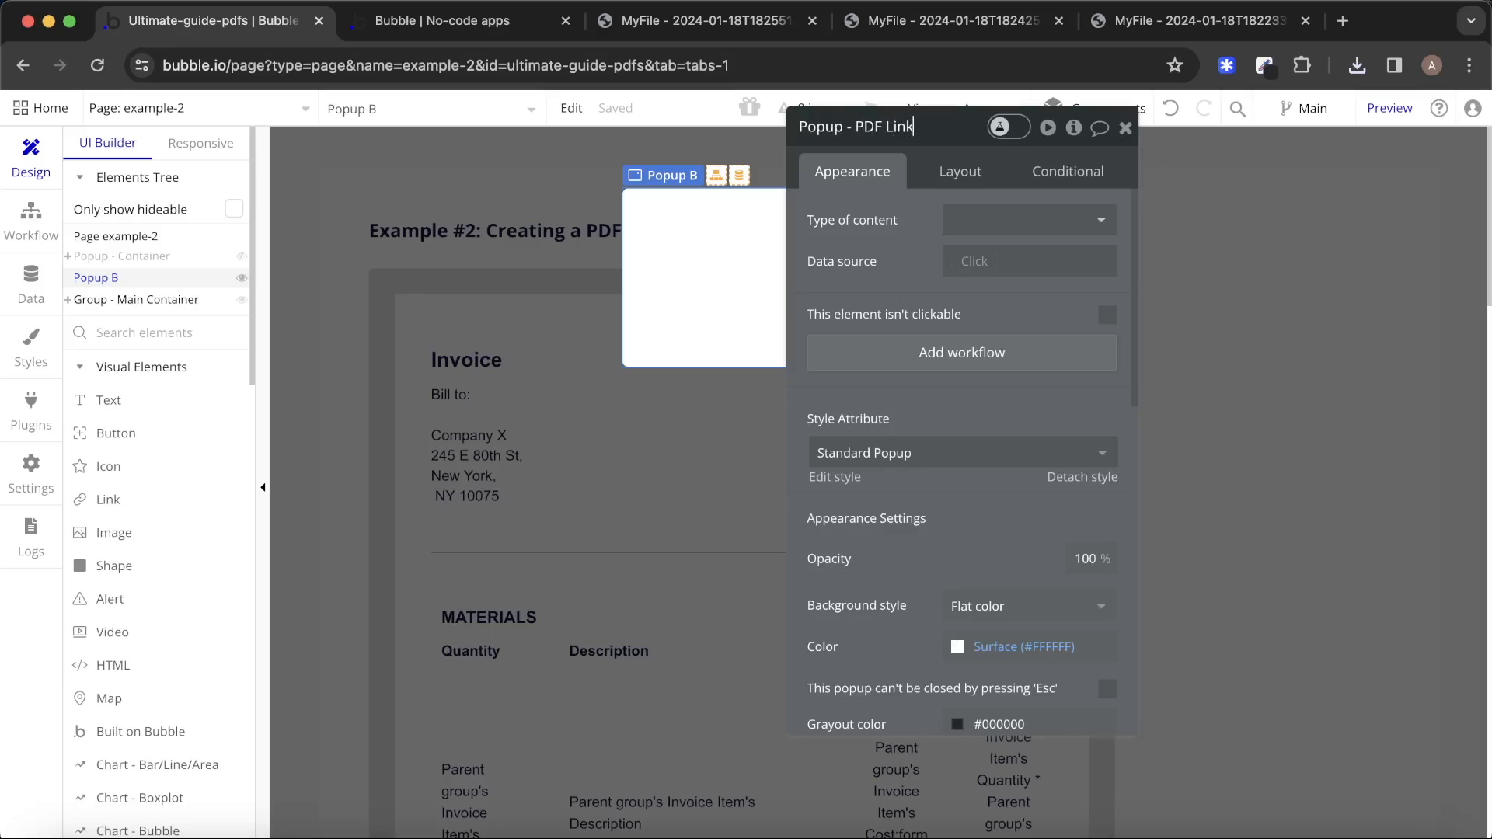
left_click(903, 205)
left_click_drag(868, 239, 1207, 318)
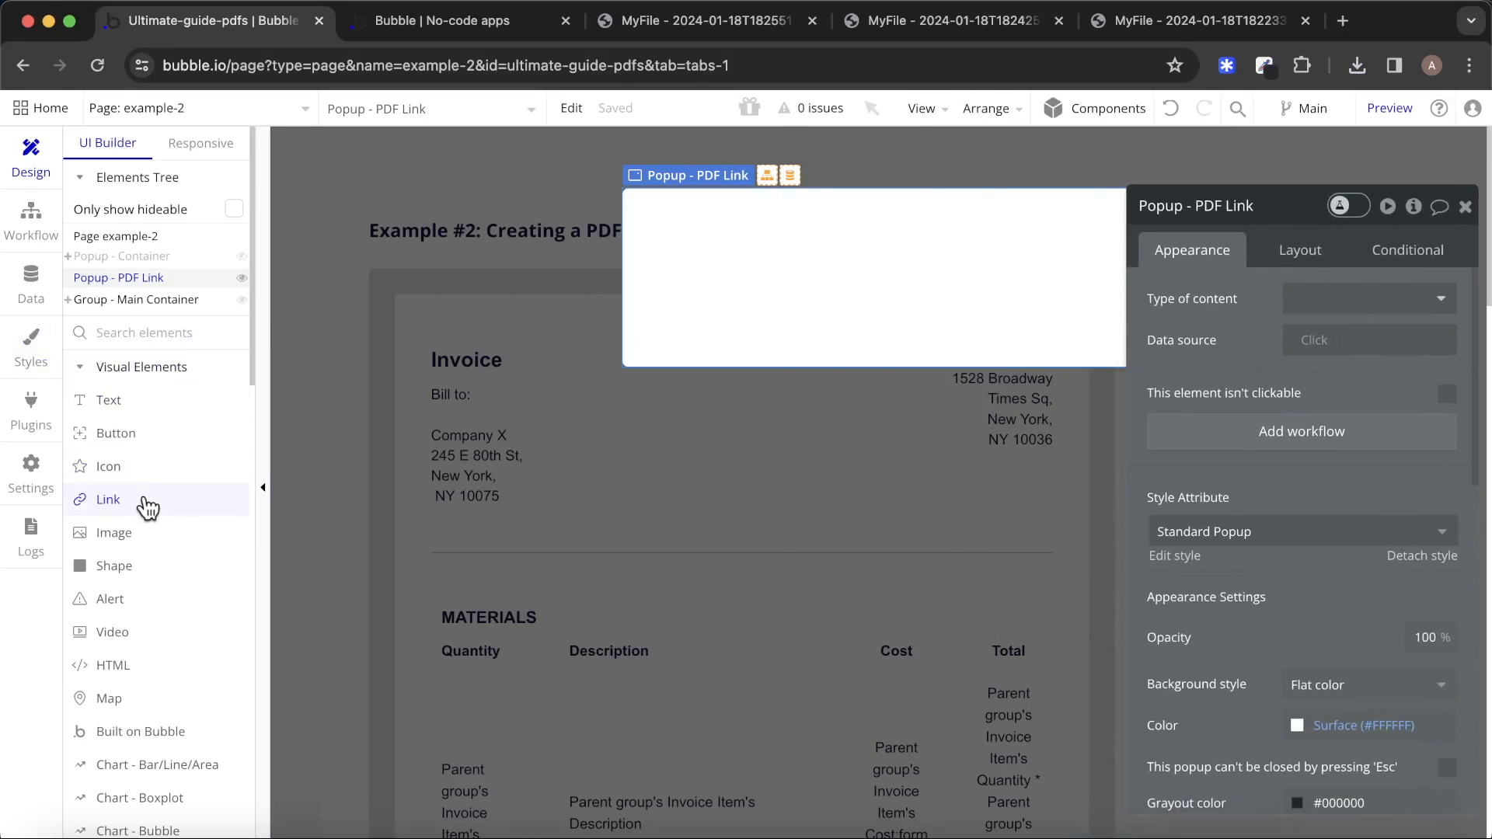
Add a text element about 193 px wide and 43 px high inside the popup, reading "View the PDF".
left_click(101, 400)
left_click_drag(686, 231, 886, 276)
type("View the PDF")
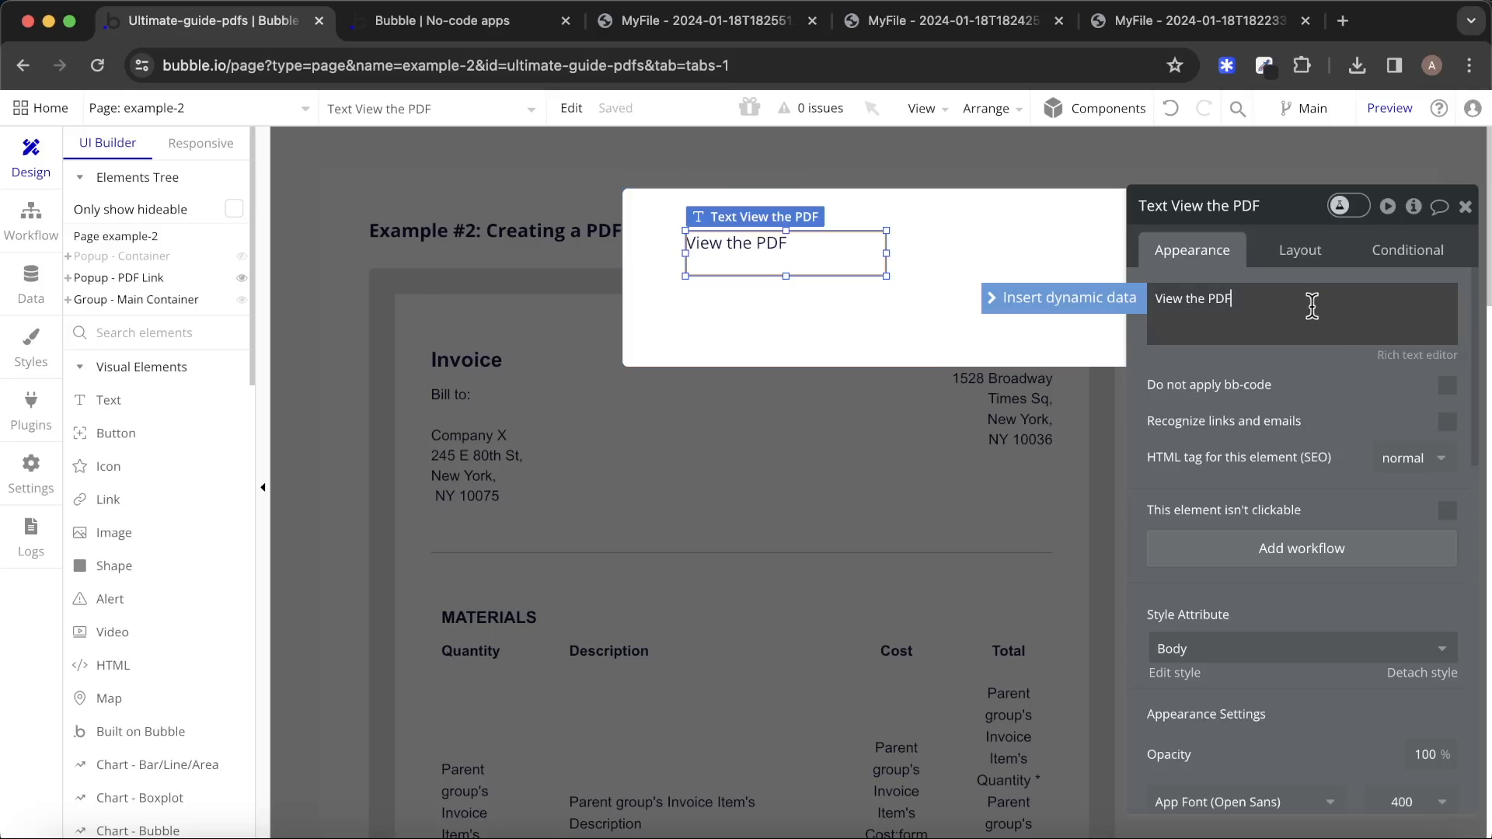
Set the container layout of Popup - PDF Link to Column.
left_click(1036, 347)
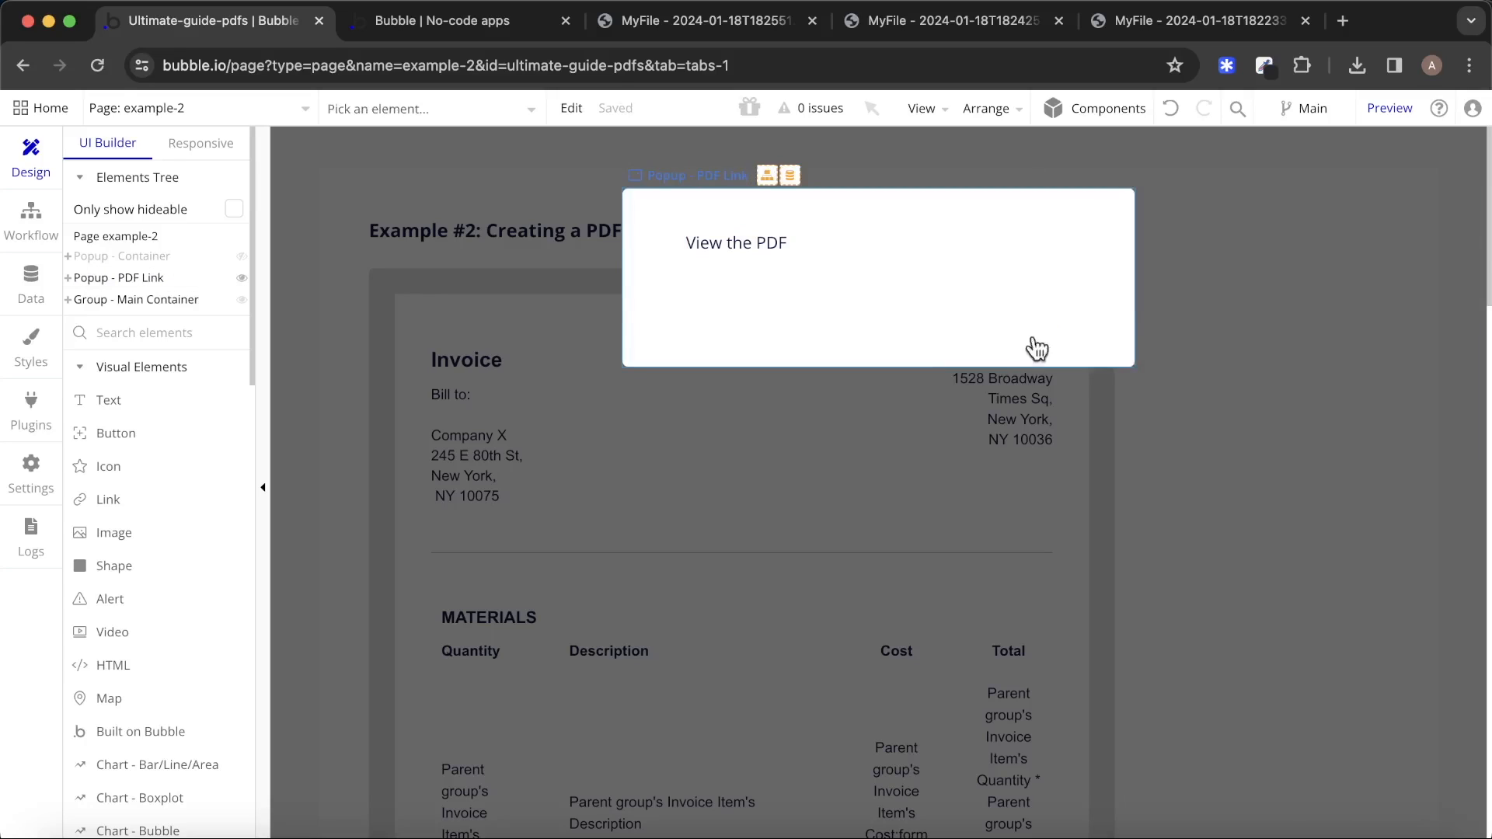
double_click(959, 277)
left_click(1315, 272)
left_click(1399, 299)
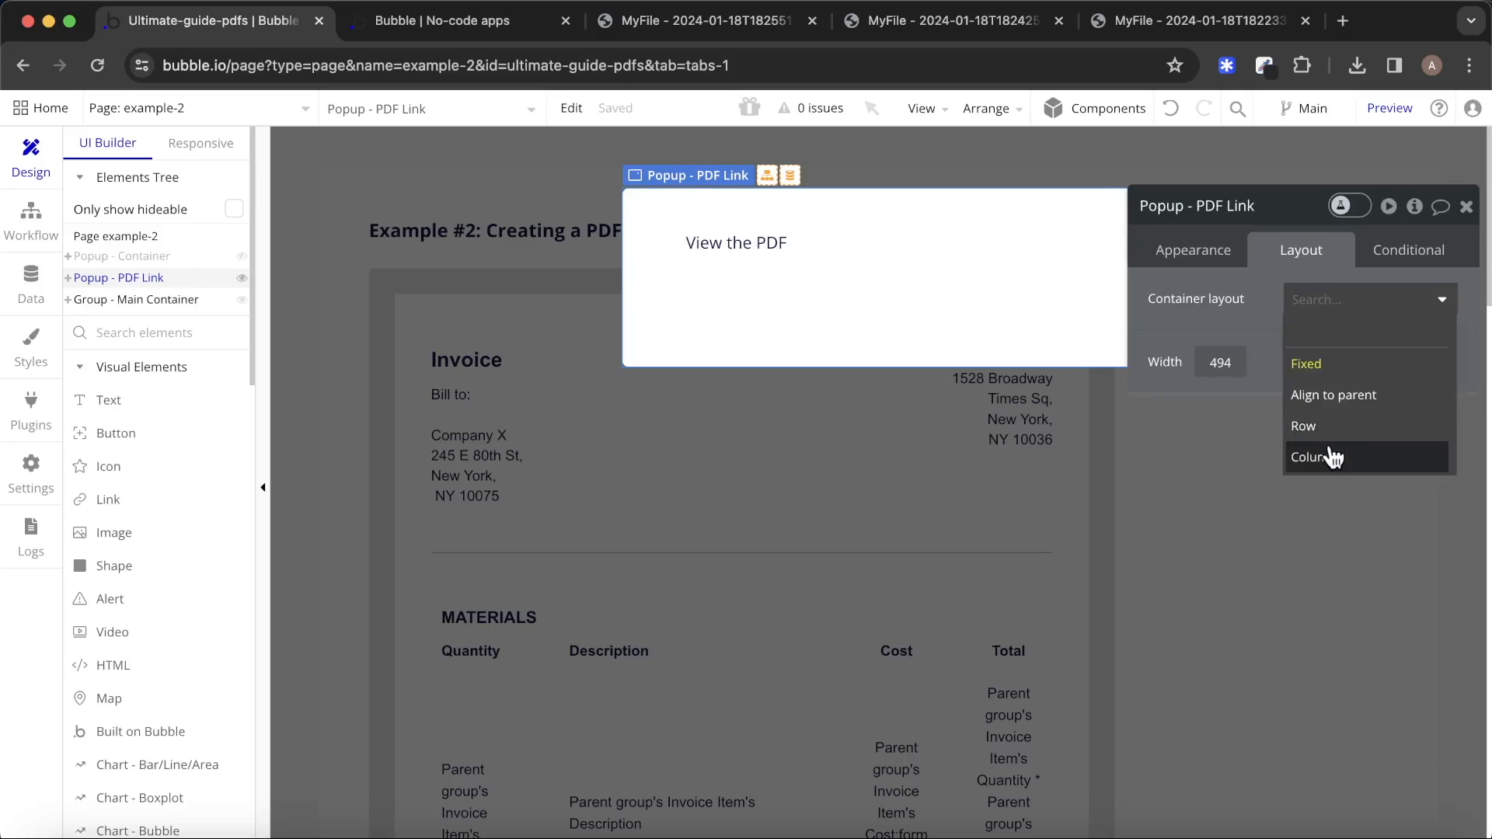
left_click(1332, 456)
Centre the View the PDF text horizontally and align the popup's contents to its vertical middle.
left_click(743, 213)
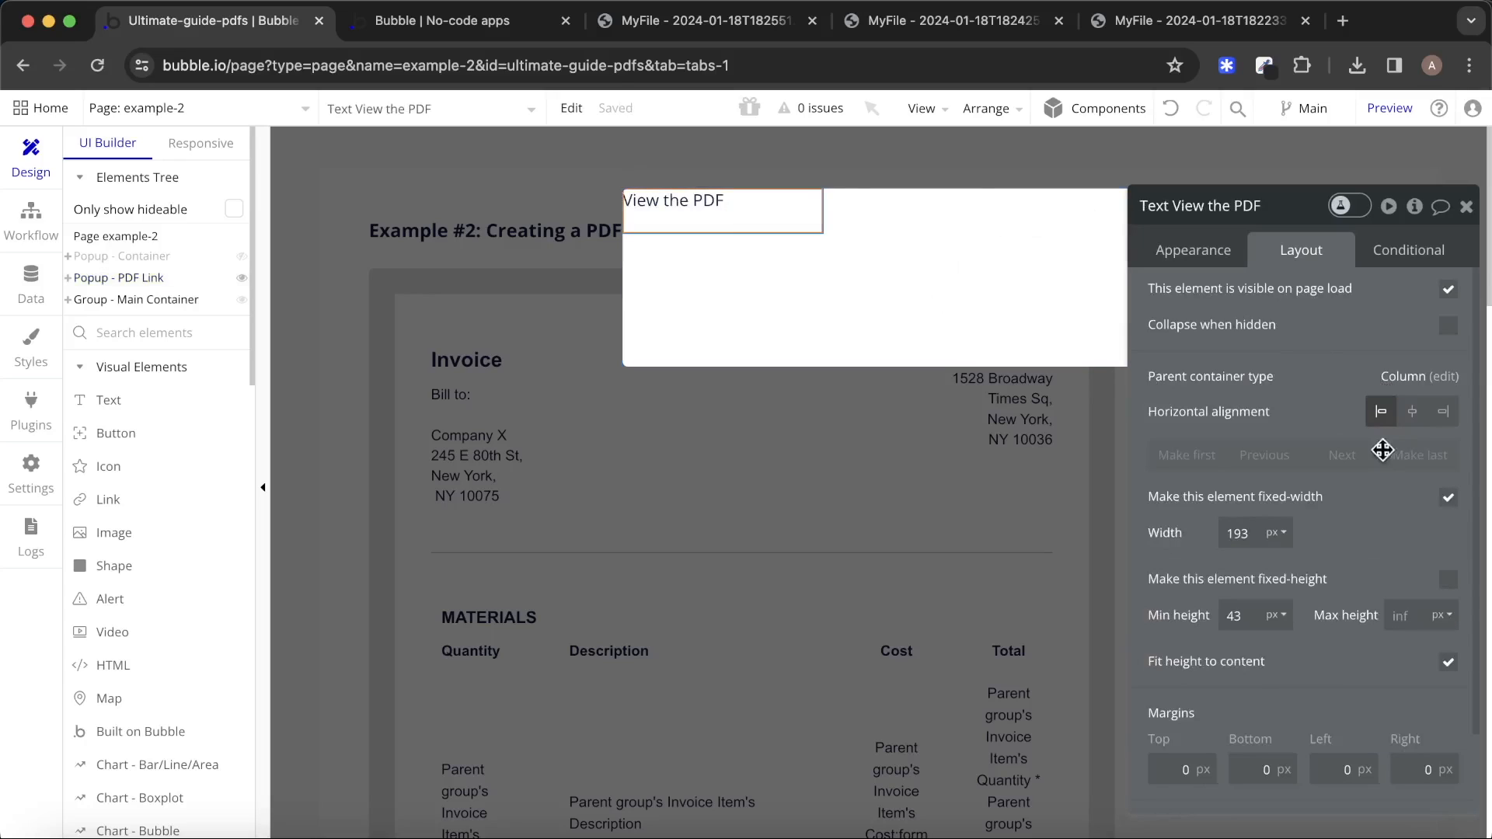
left_click(1426, 420)
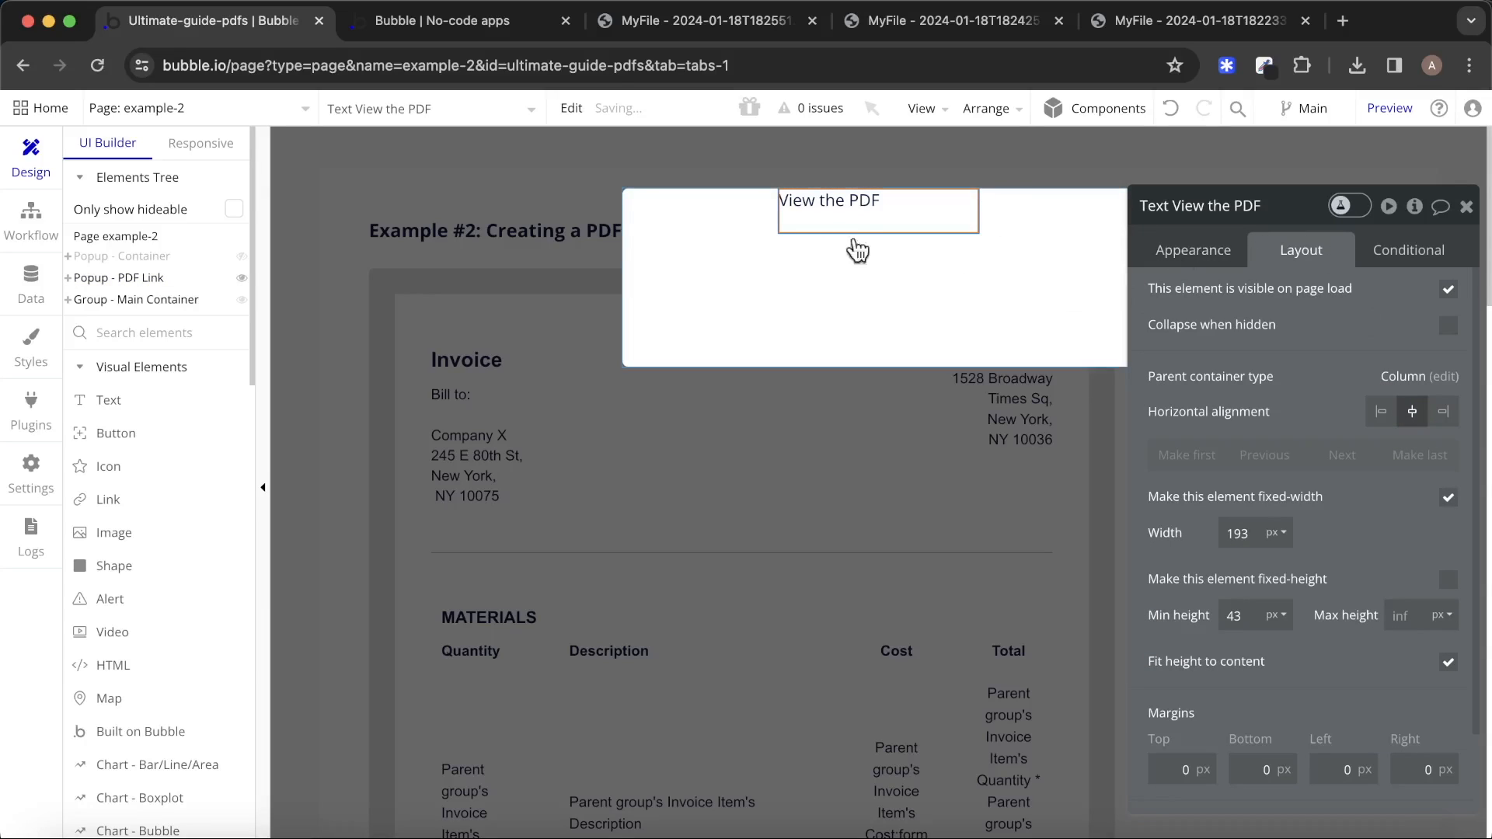
left_click(1466, 207)
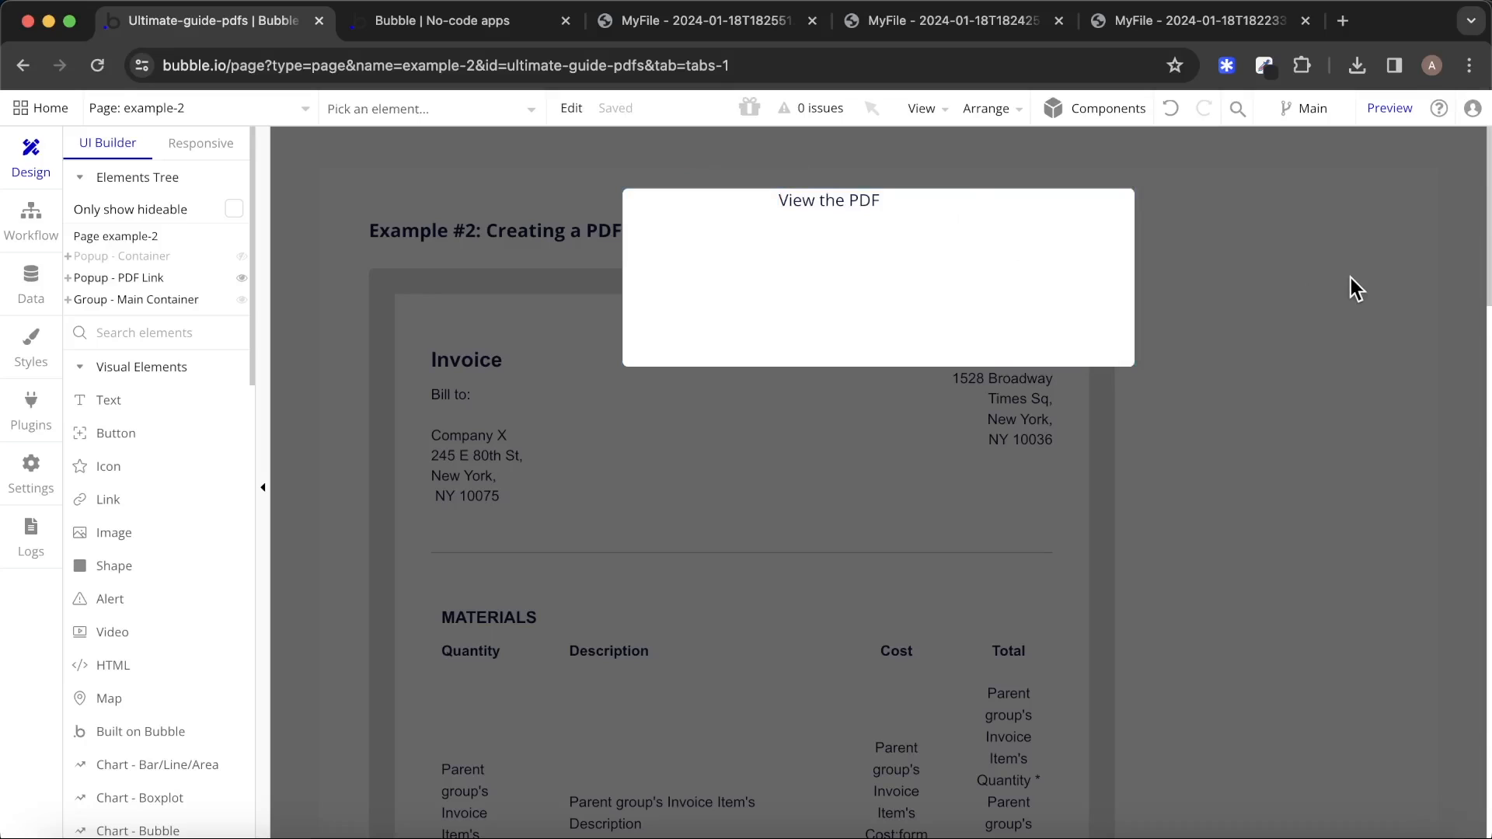
left_click(983, 270)
left_click(1342, 336)
Make the View the PDF text non-fixed in width, with minimum width 0, width fitted to content and minimum height 0.
left_click(804, 274)
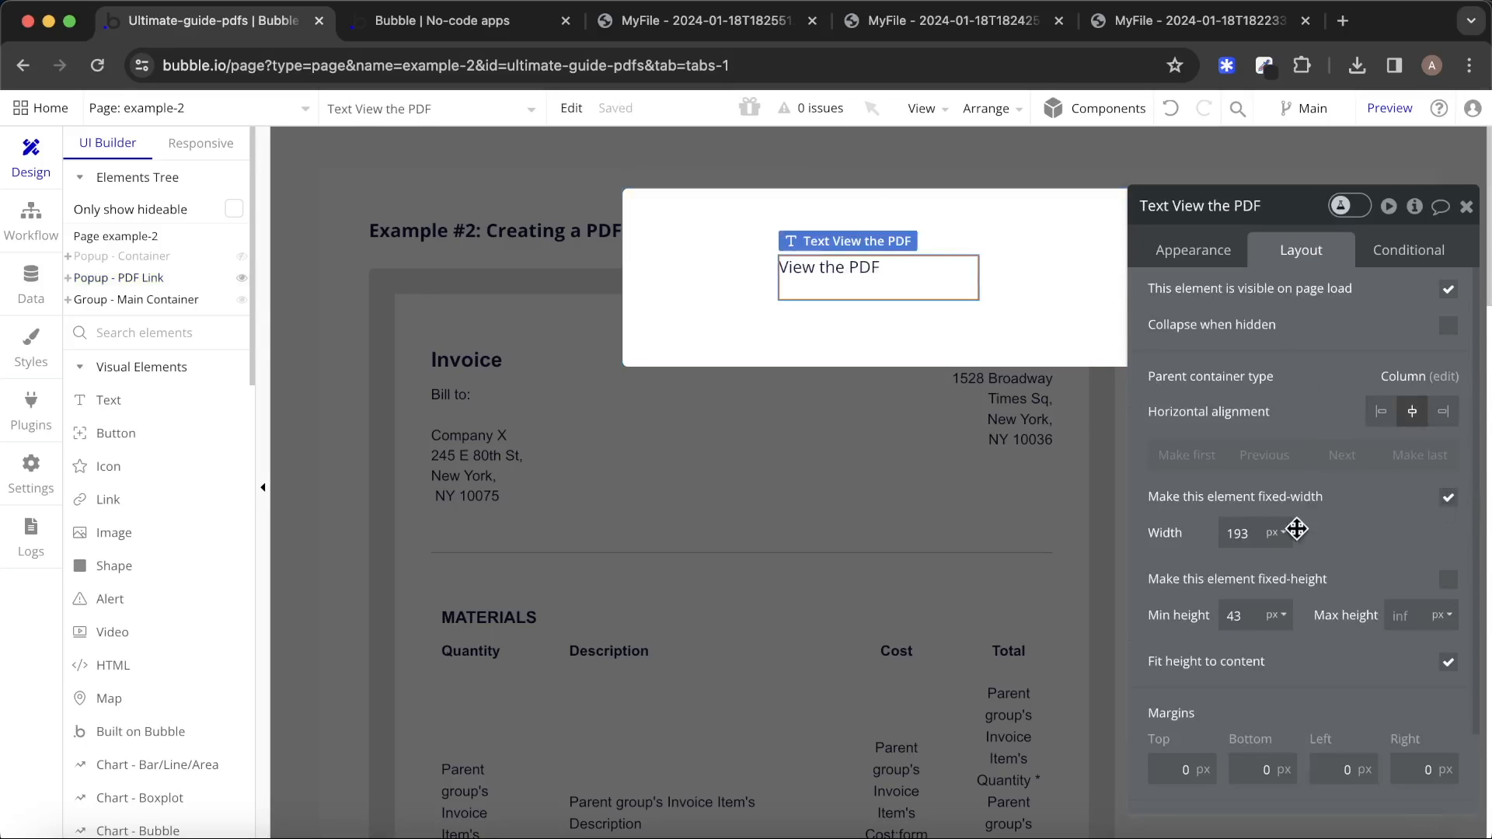
left_click(1256, 534)
left_click(1448, 497)
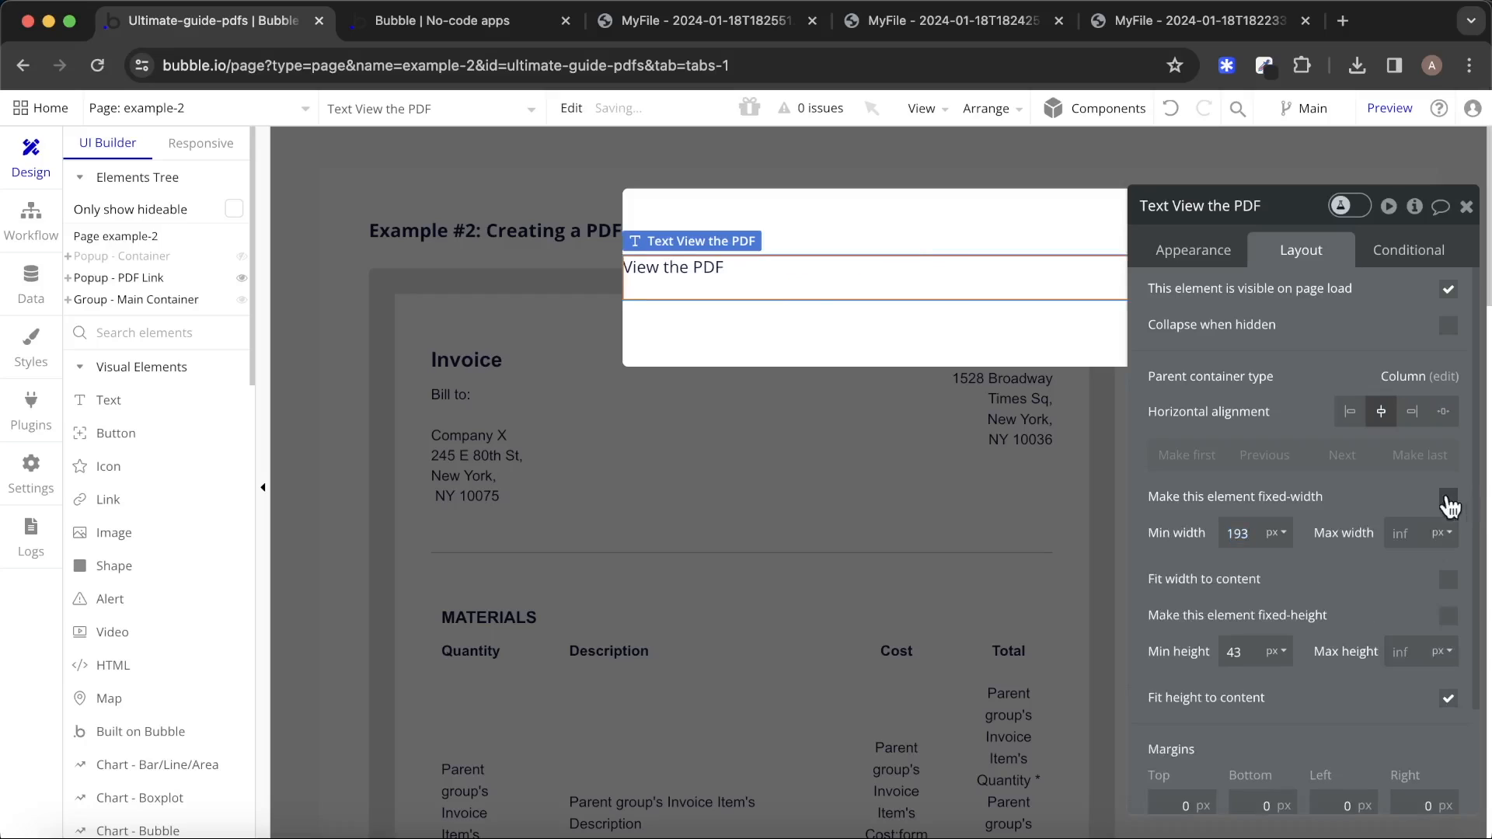
double_click(1244, 533)
type("0")
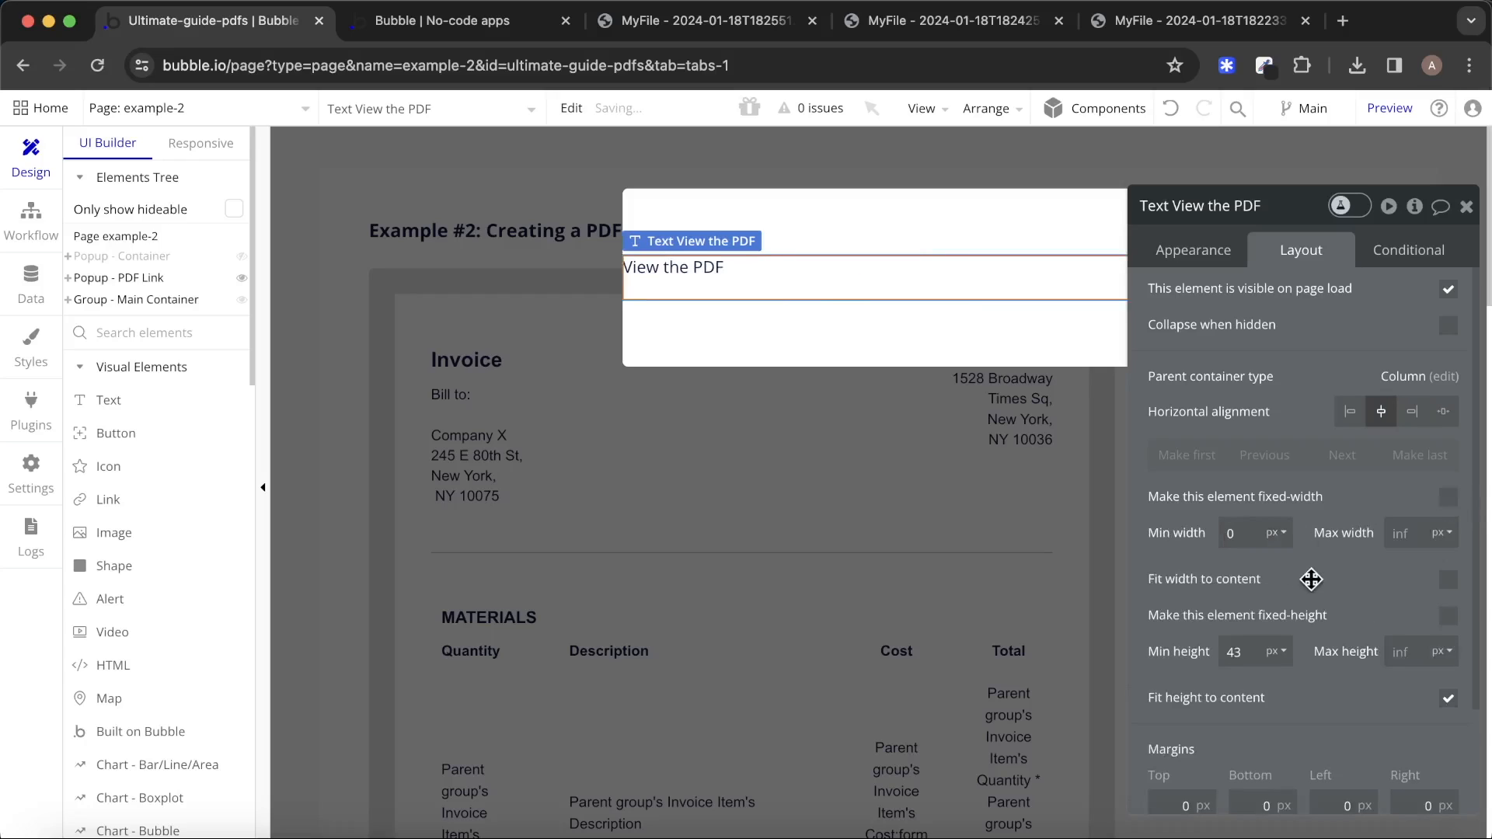
left_click(1448, 580)
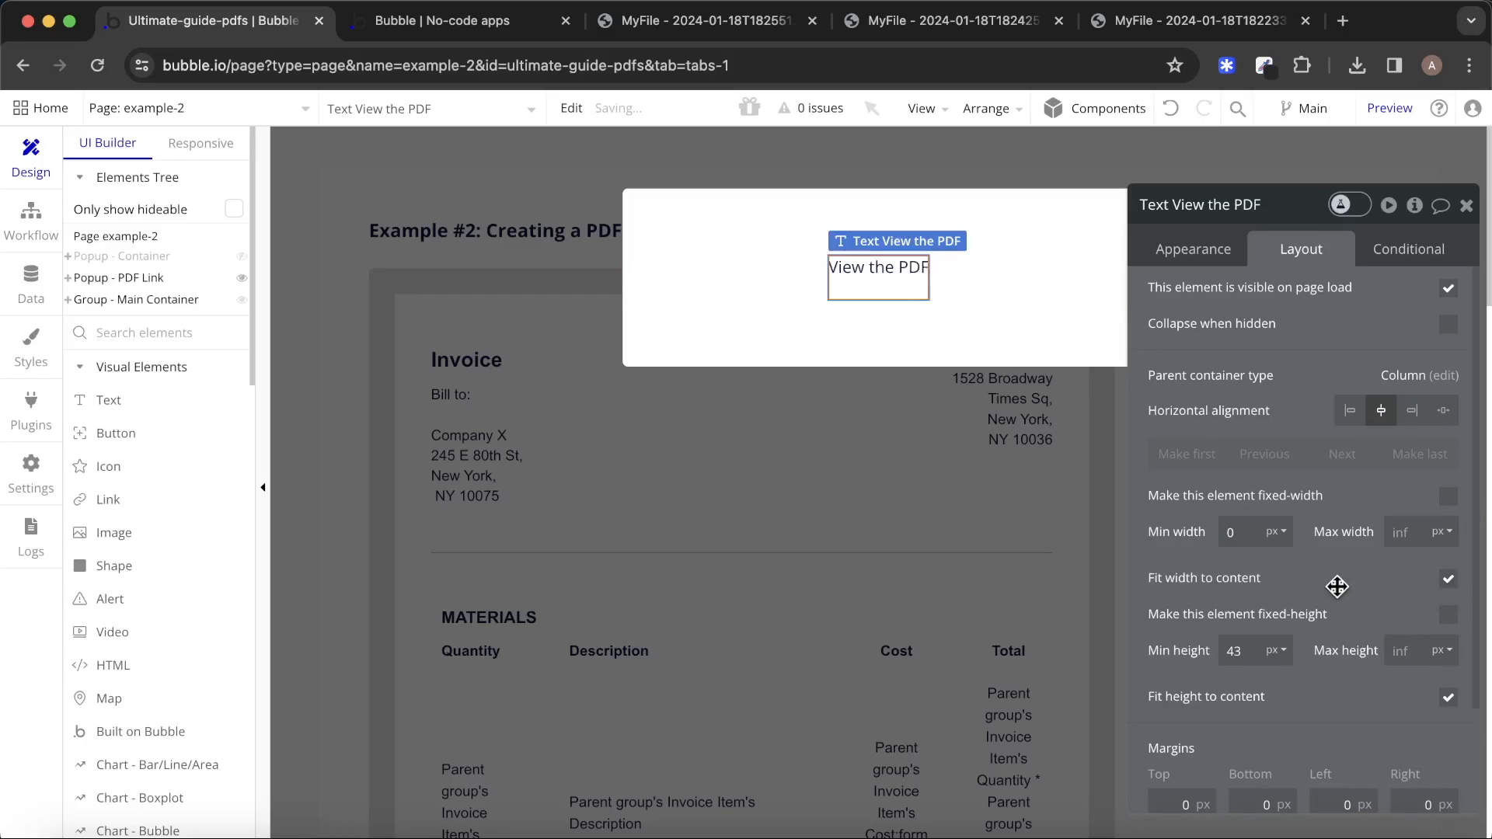
double_click(1236, 651)
type("0")
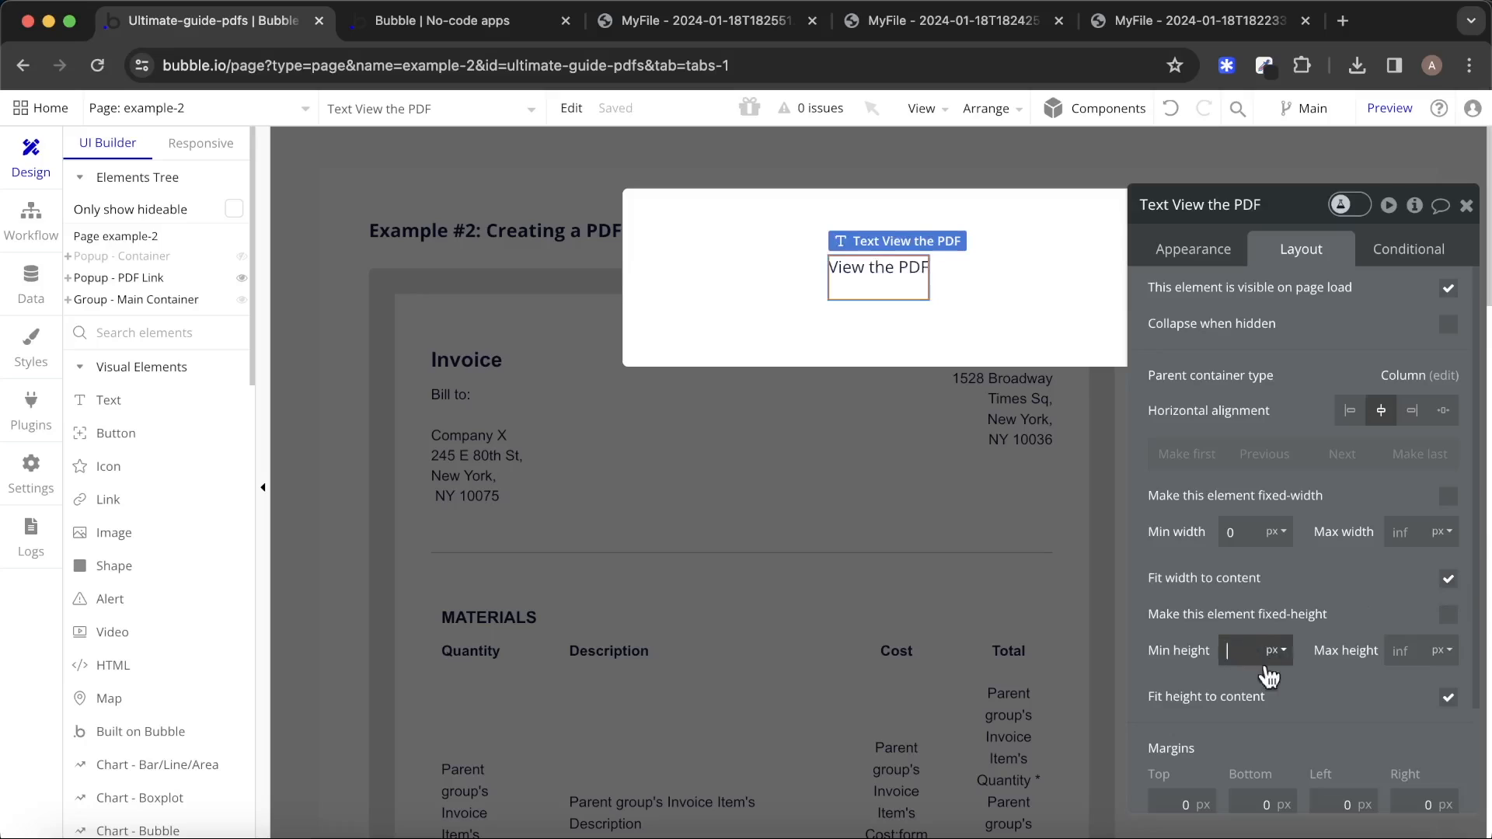
Add a colon to the popup text so it reads "View the PDF:".
left_click(1193, 250)
left_click(1259, 298)
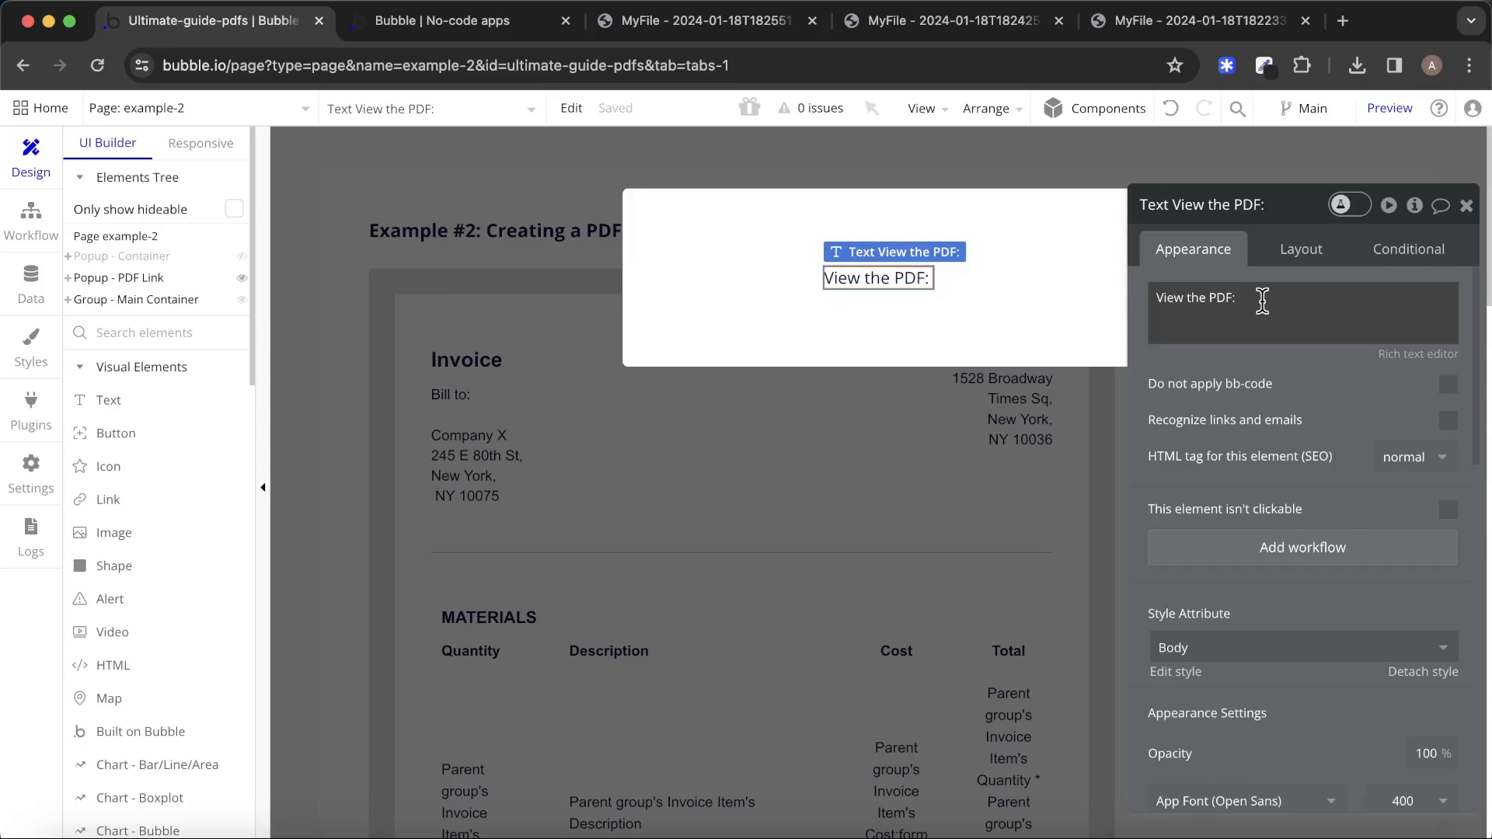
type(":")
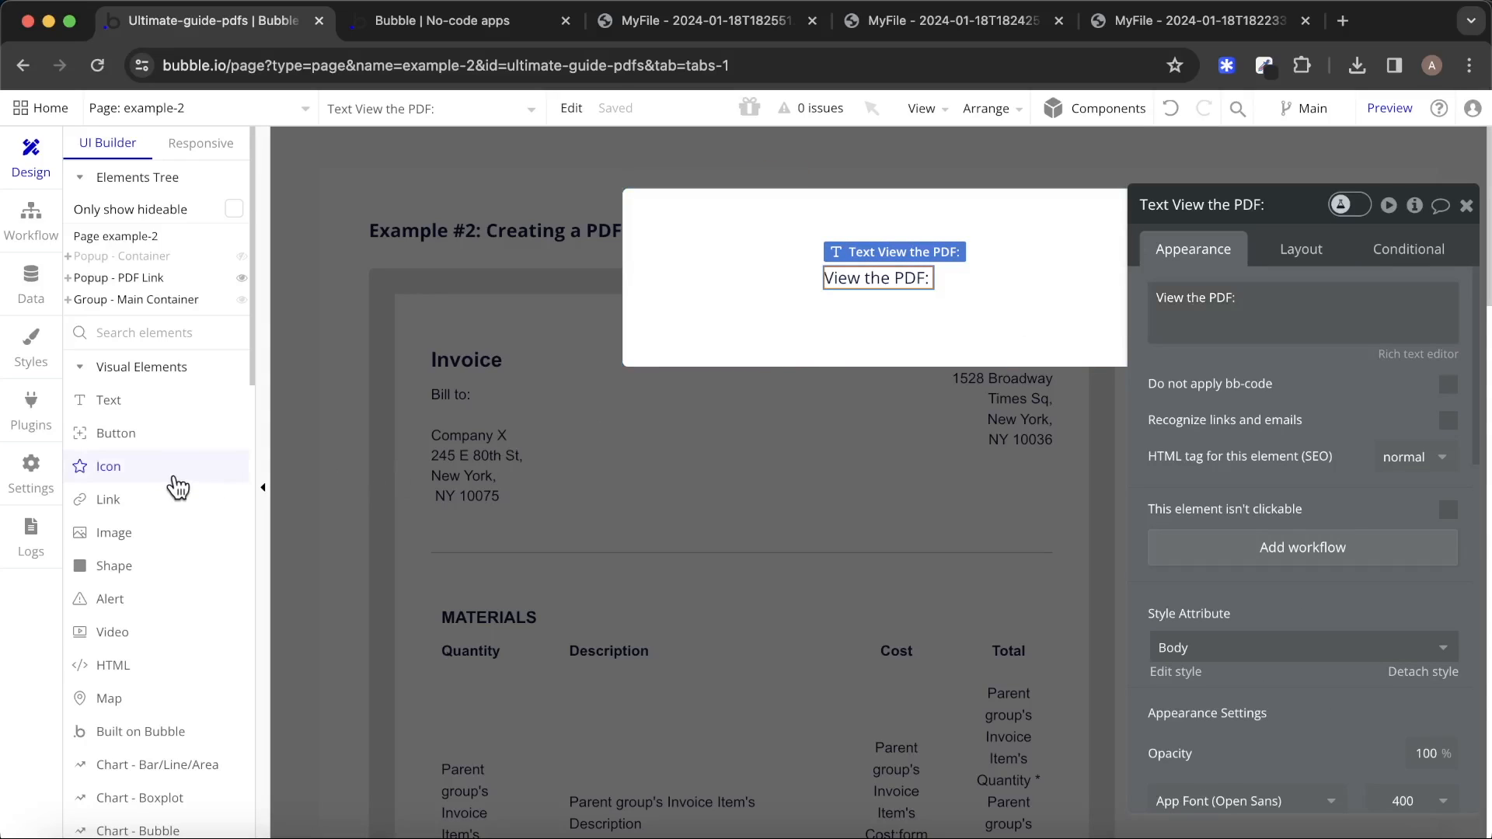
Find the Link element and draw one about 79 px wide inside the popup near the text.
type("link")
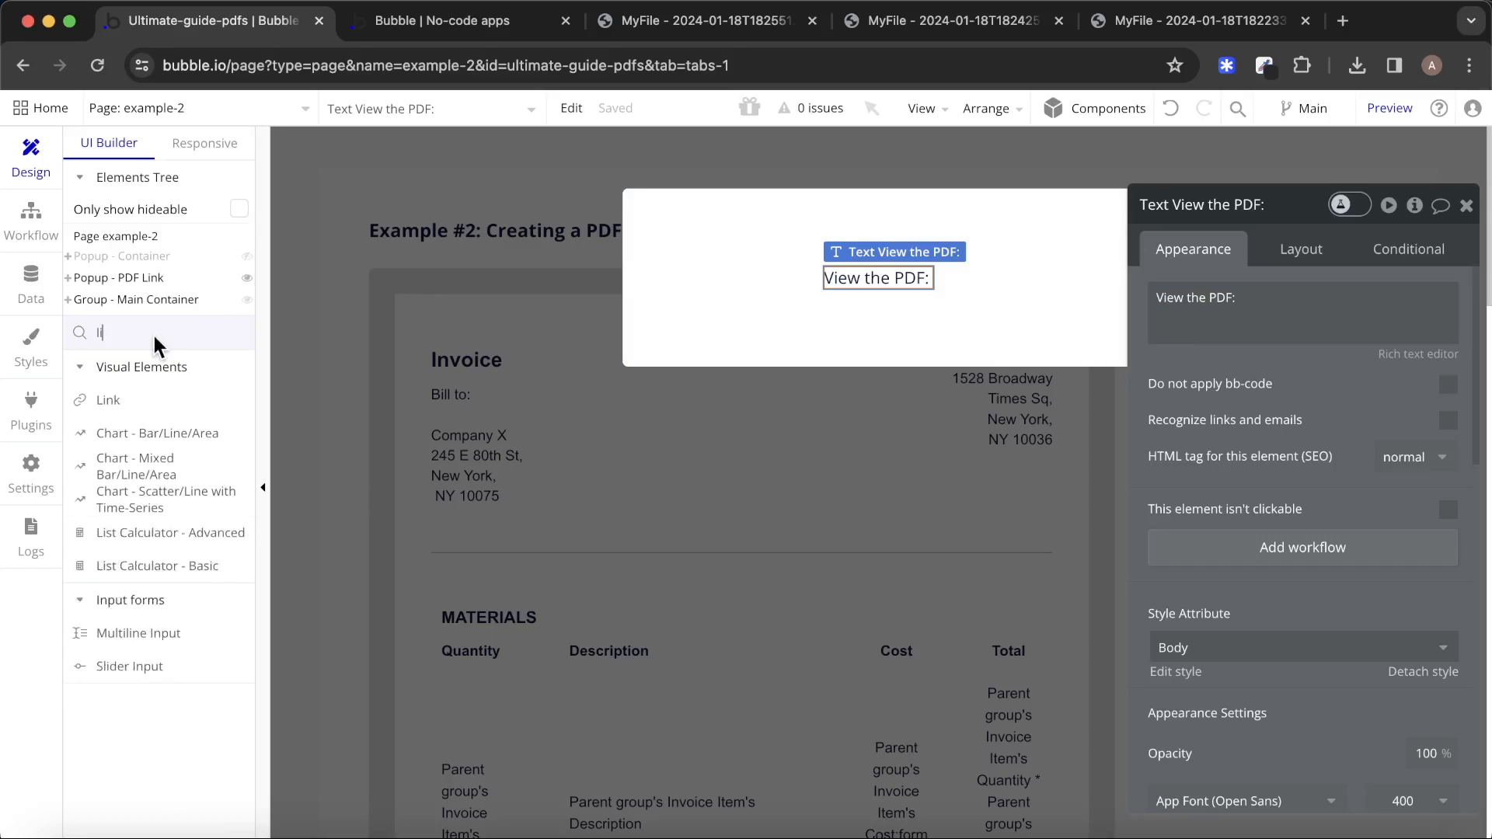
left_click(212, 402)
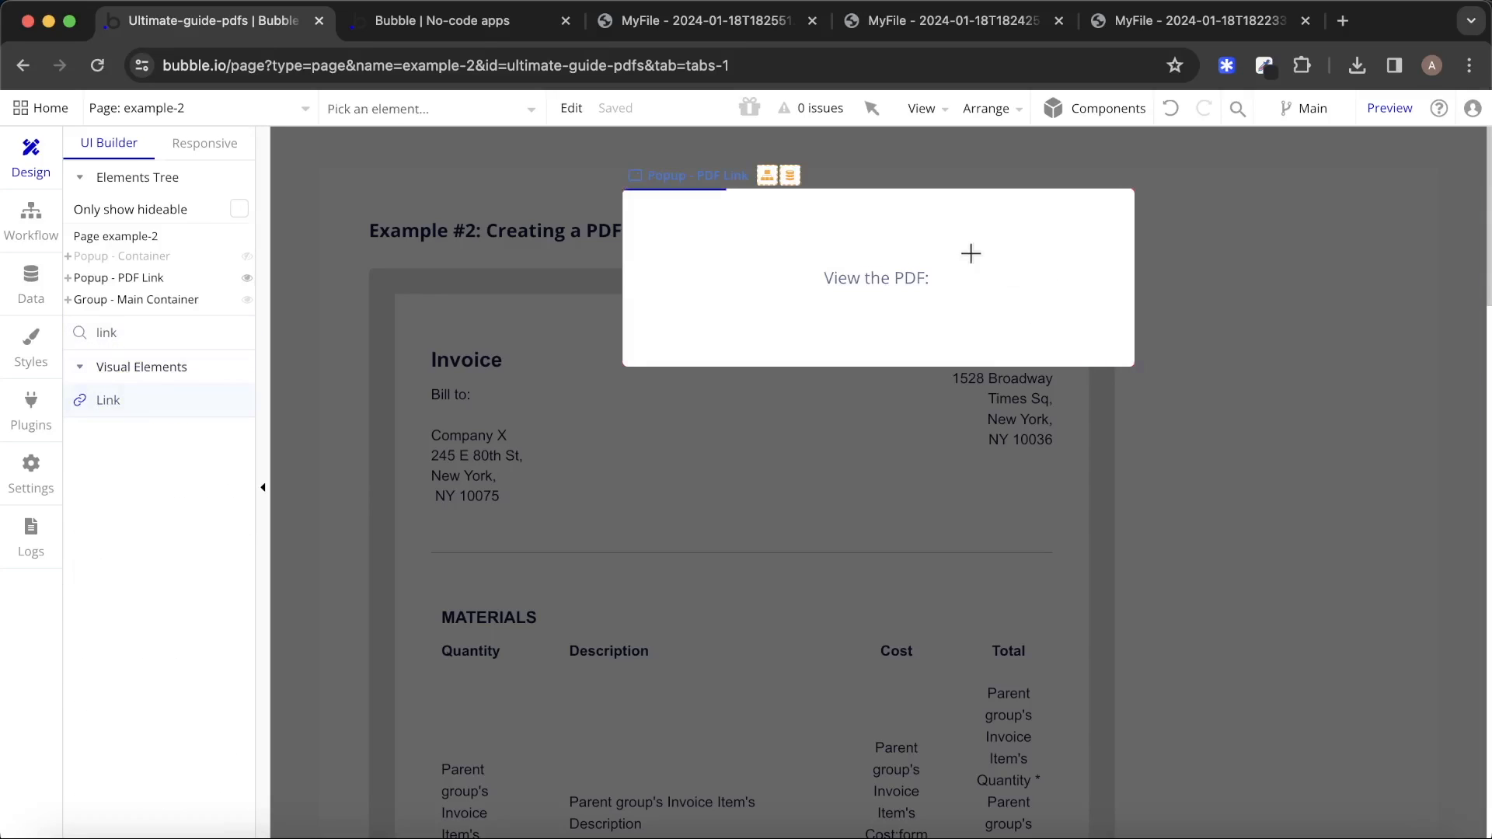
left_click_drag(939, 258, 1038, 311)
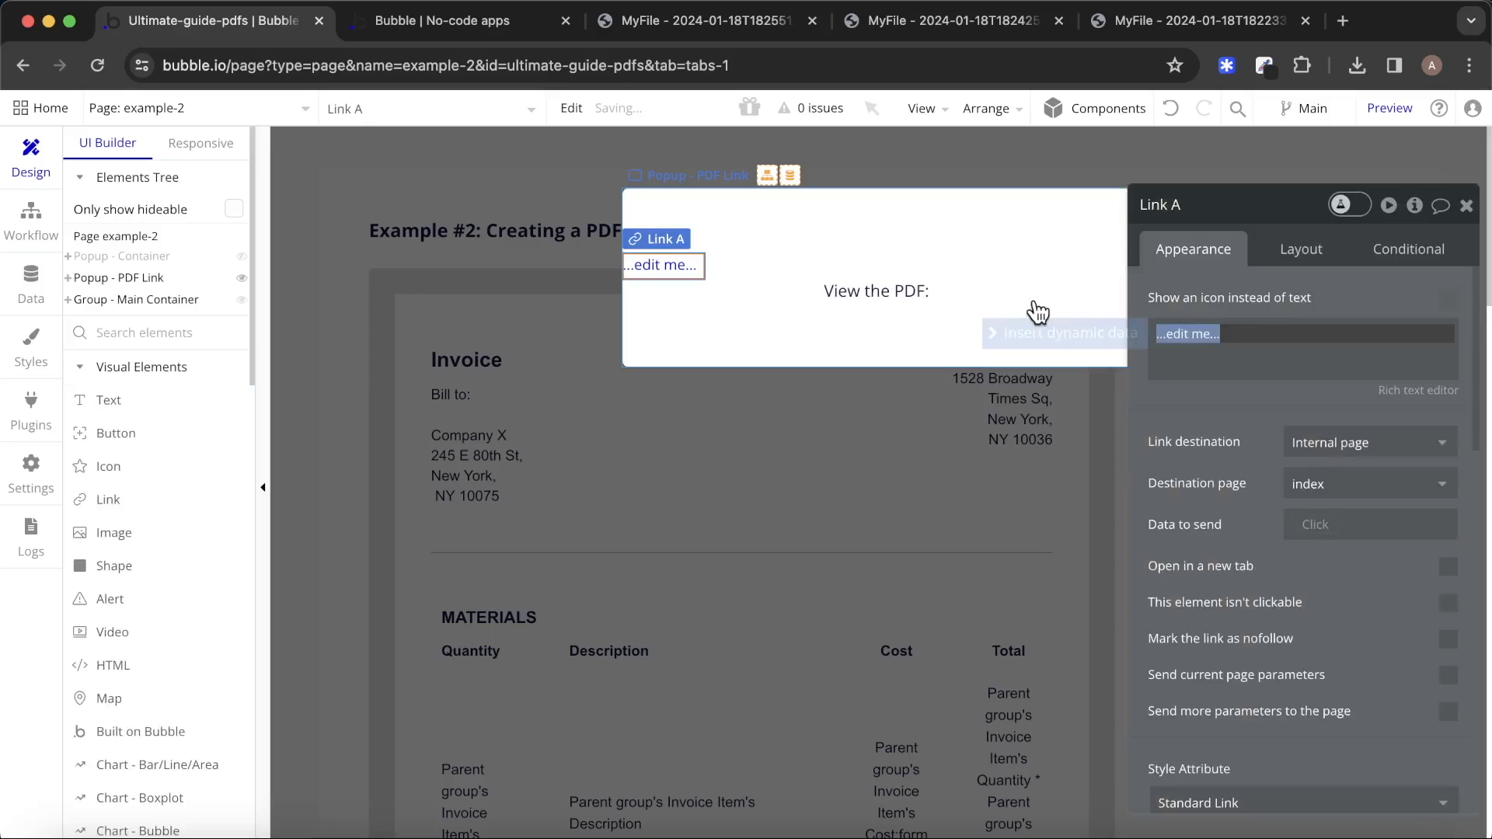
Group the link and the View the PDF text together in a row container.
left_click(890, 298, "shift")
right_click(888, 297)
mouse_move(1013, 394)
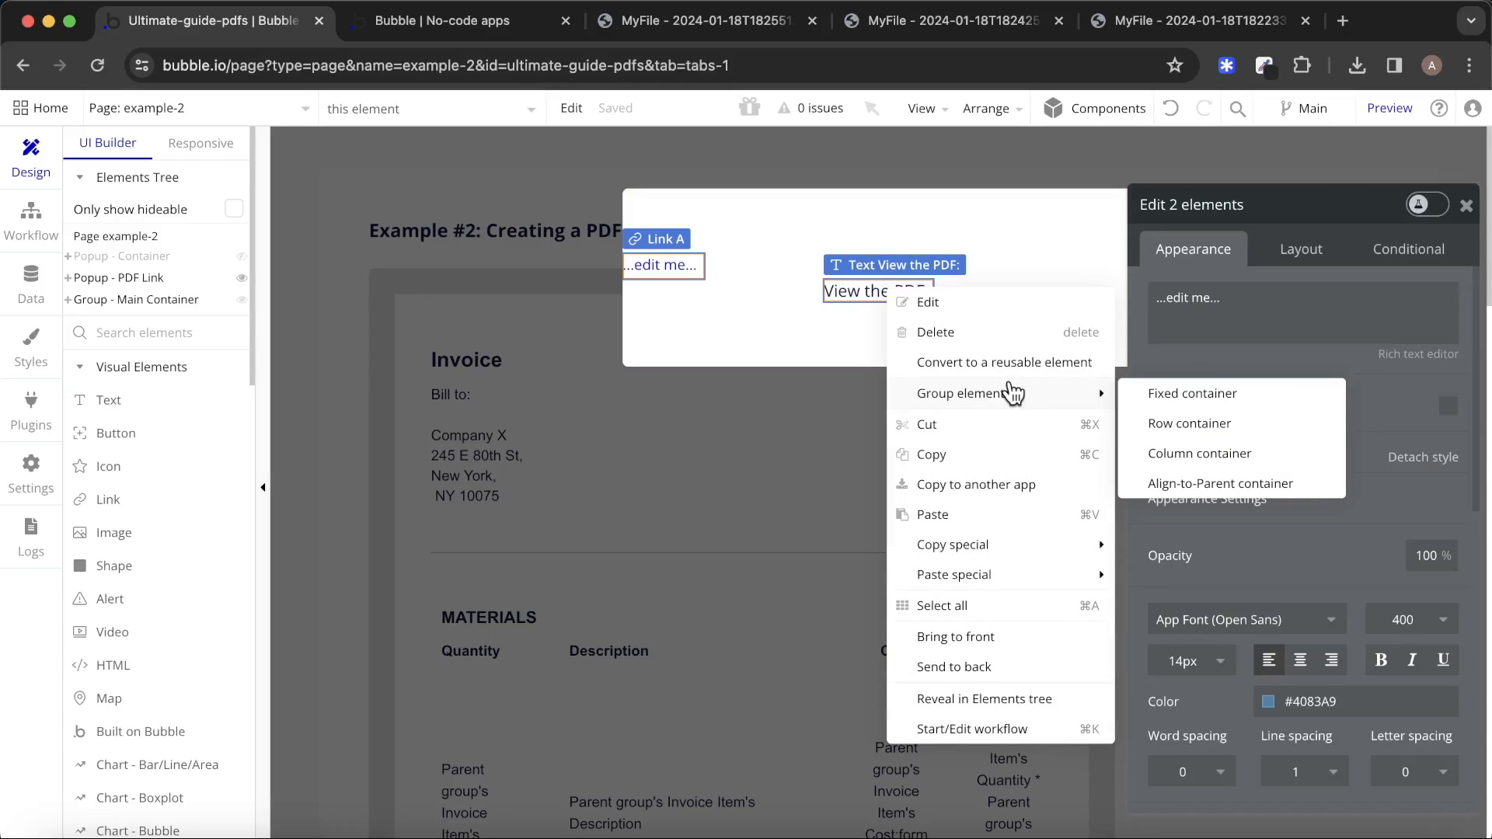
left_click(1204, 424)
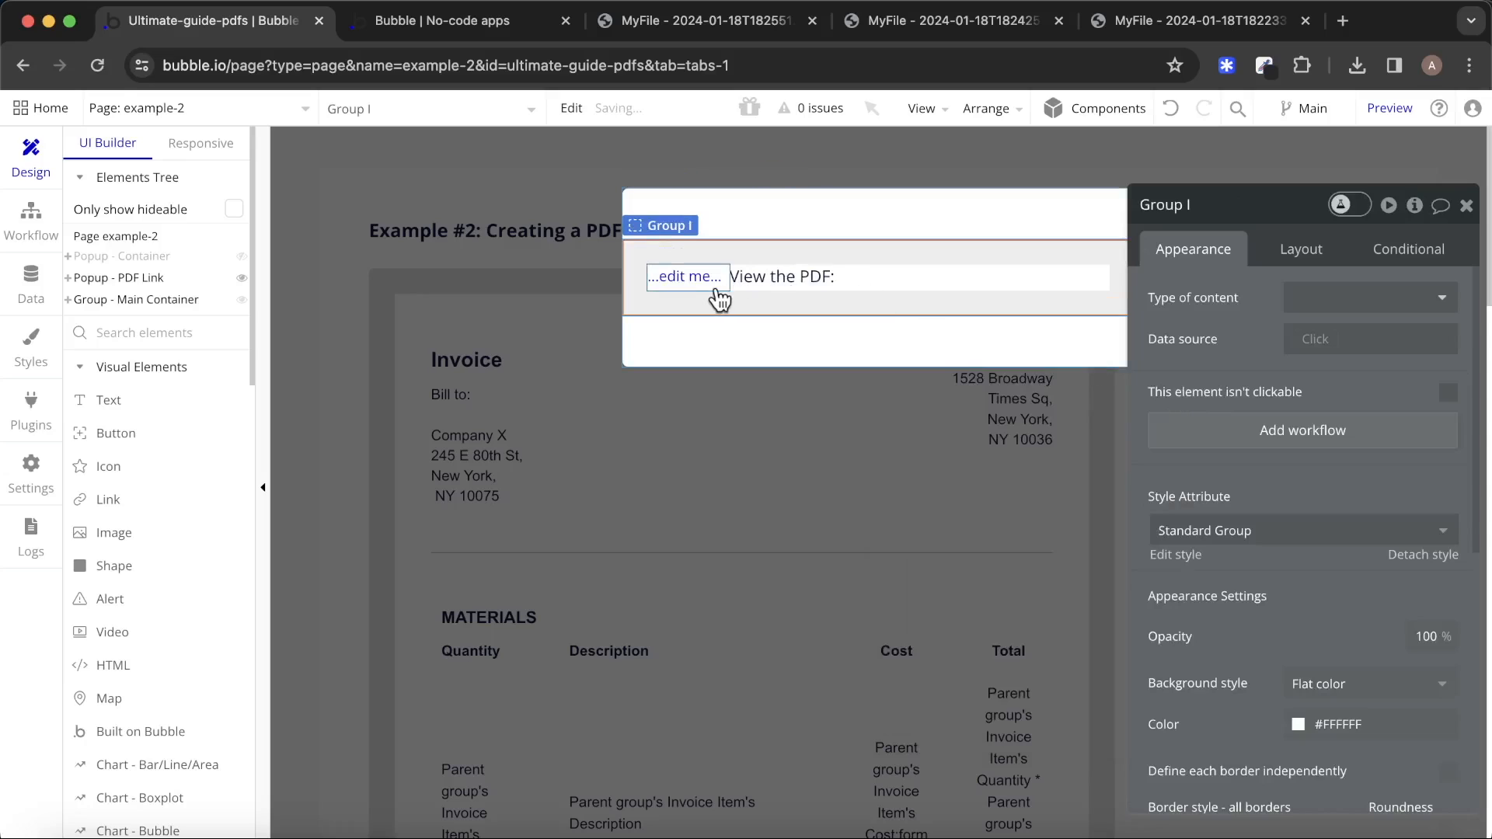
Reorder the row group so the link comes after the View the PDF text.
left_click(720, 299)
left_click(1306, 253)
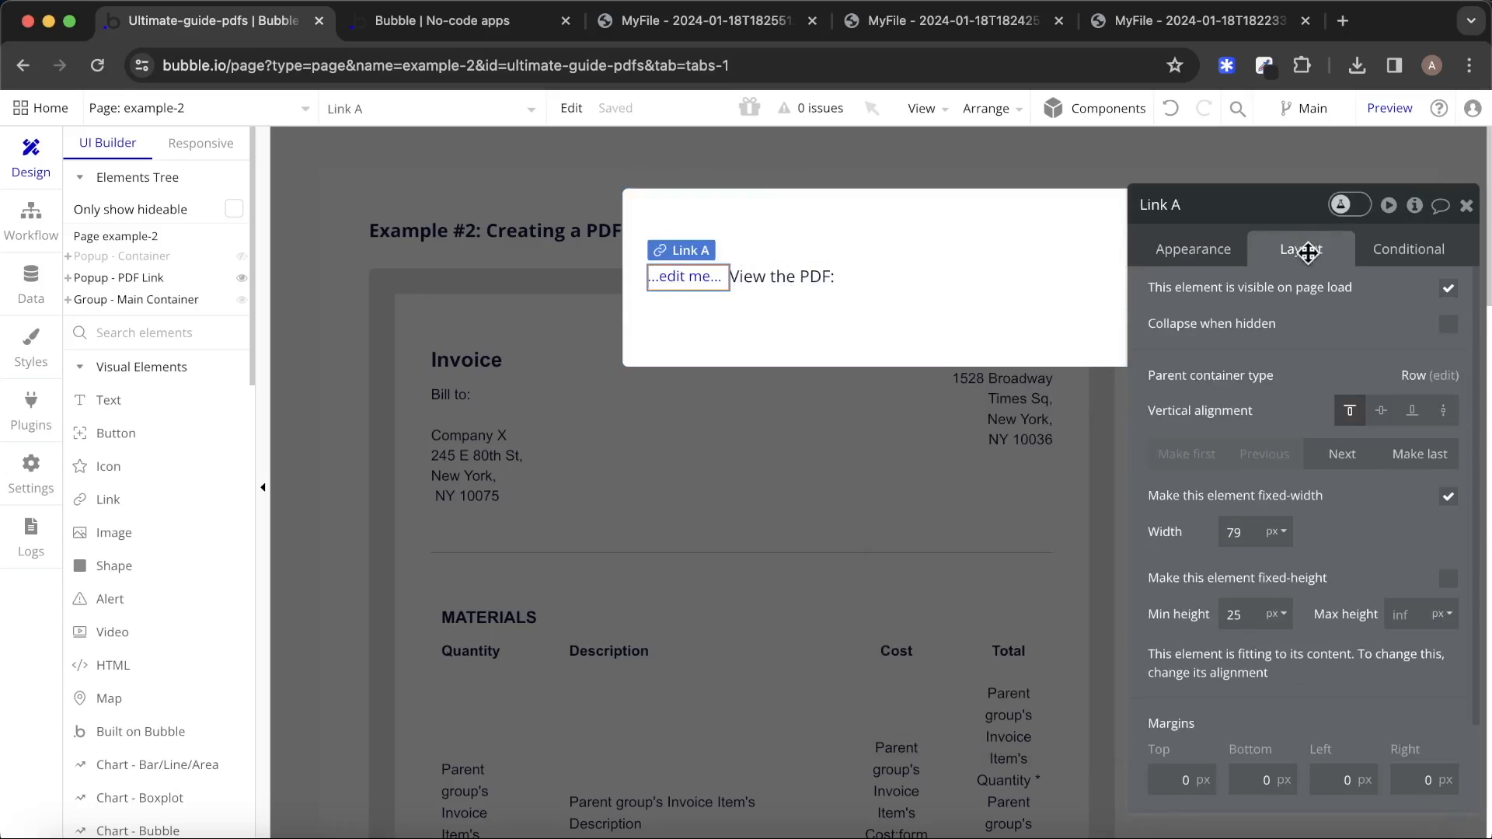
left_click(1340, 455)
Point the popup's link to an external URL, using PDFCreator A's url as the dynamic destination.
left_click(1227, 261)
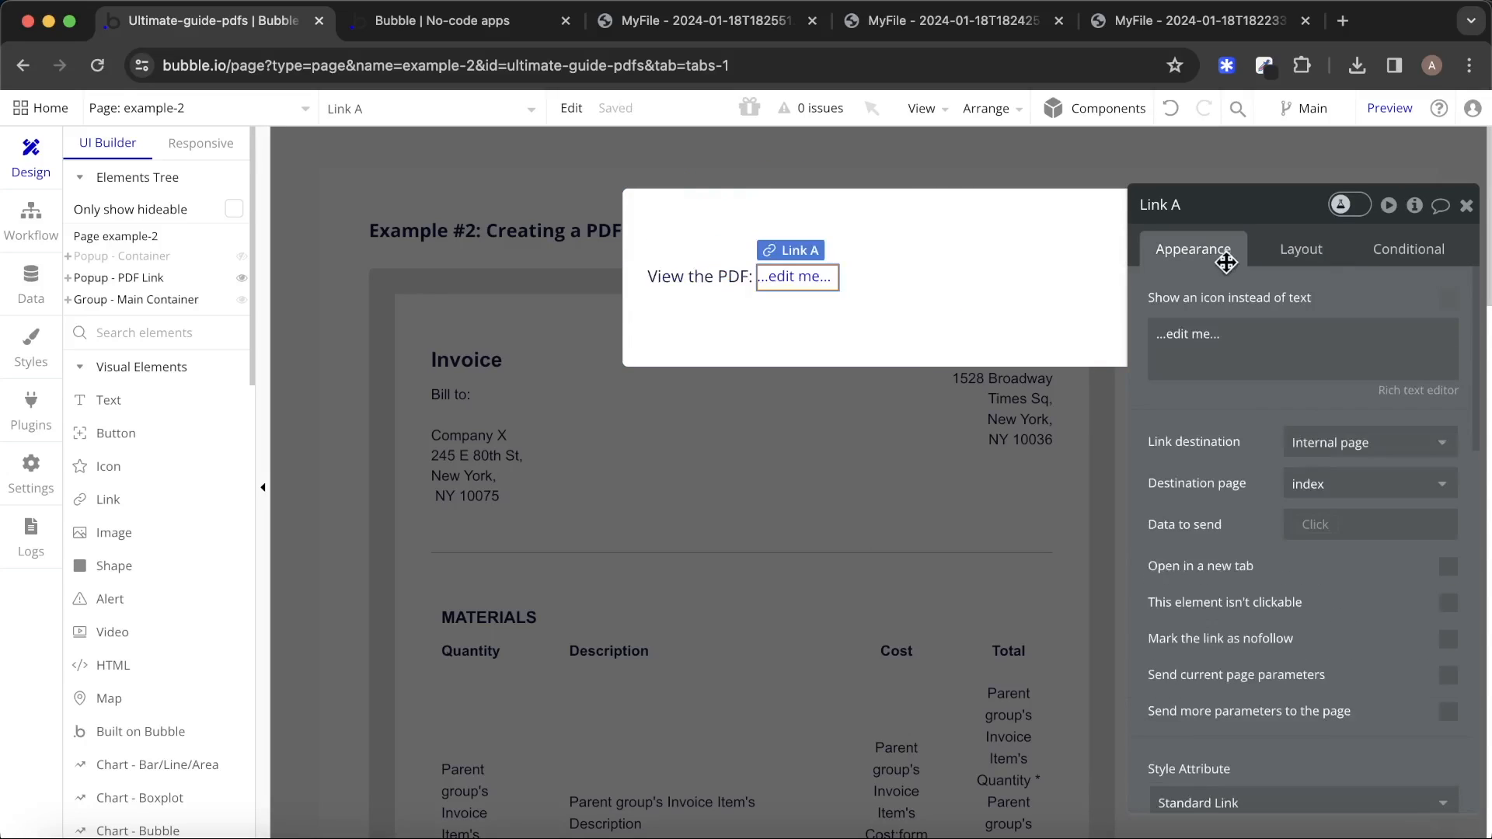
left_click(1370, 440)
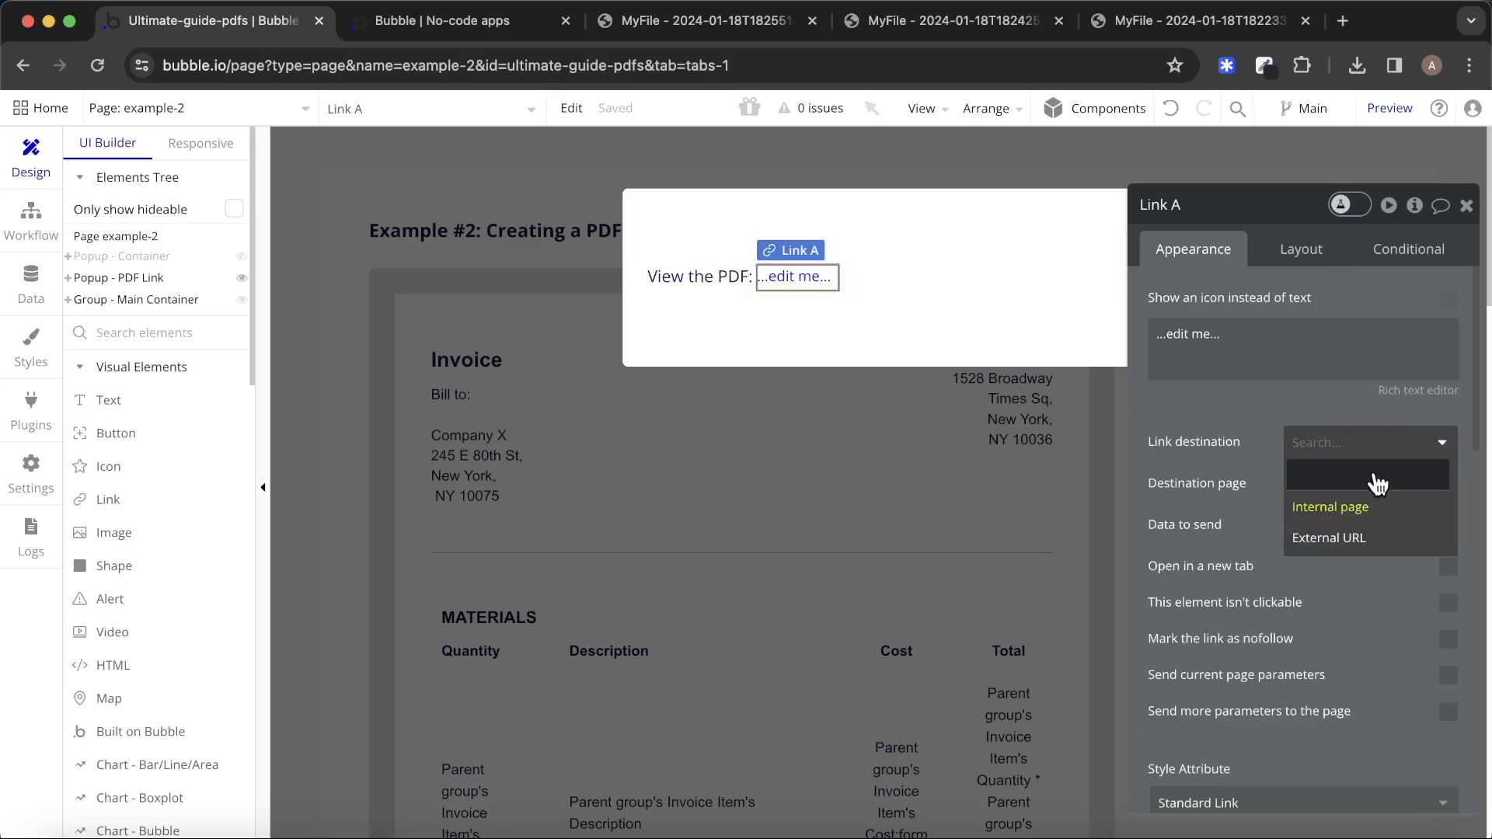
left_click(1374, 542)
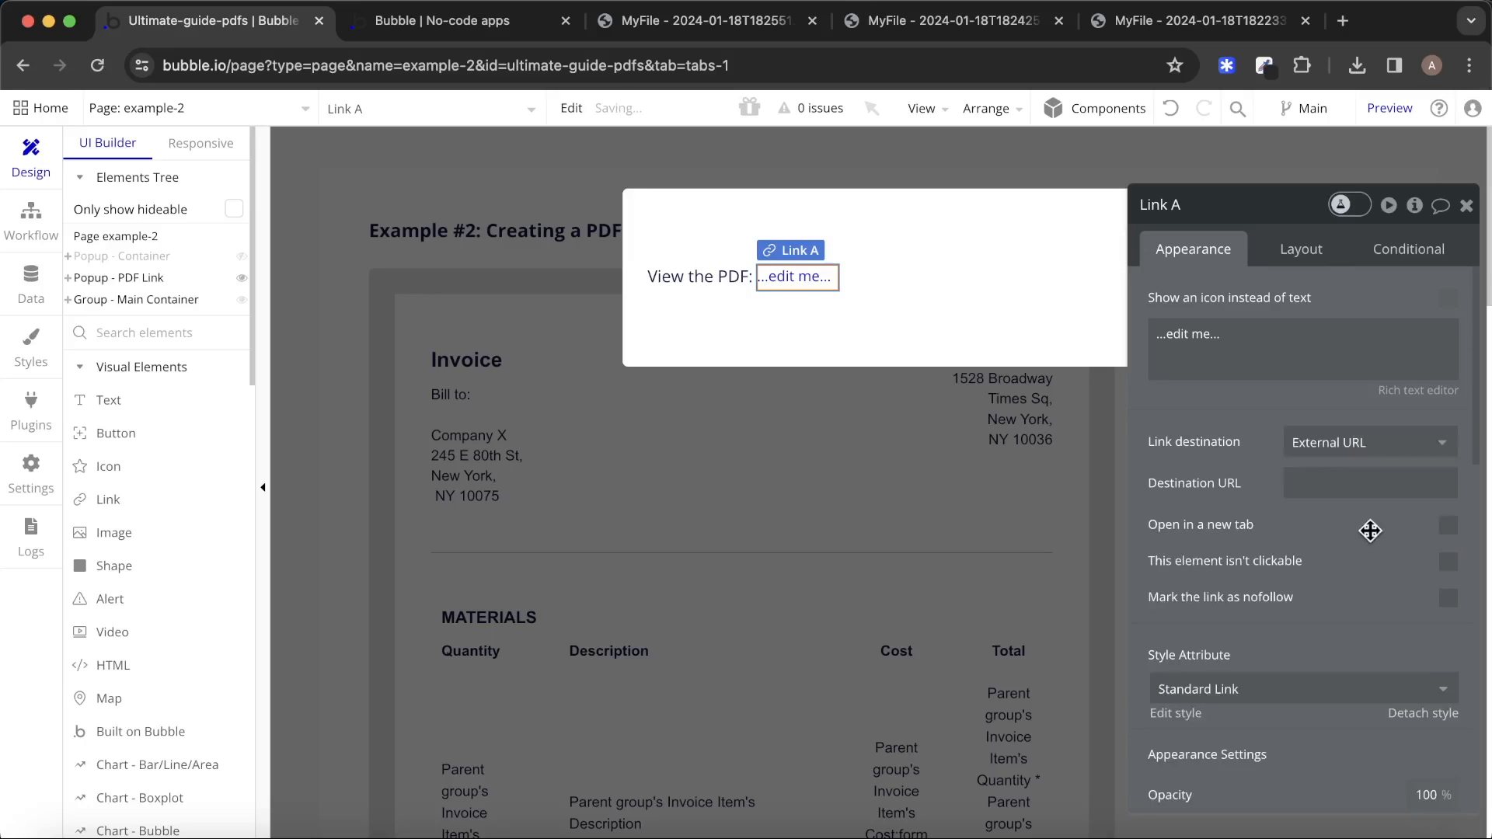
left_click(1313, 482)
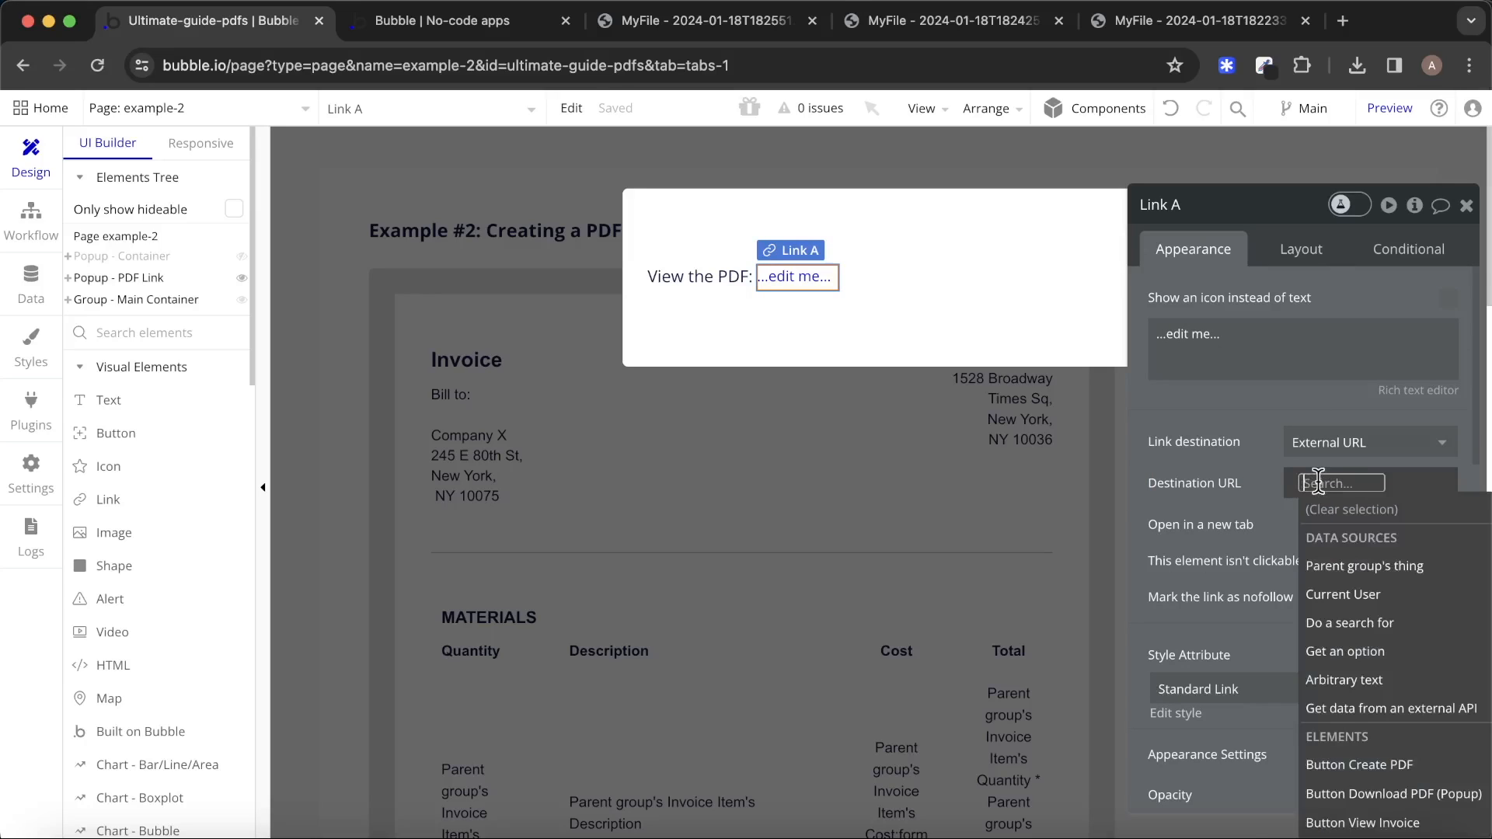
type("pdf")
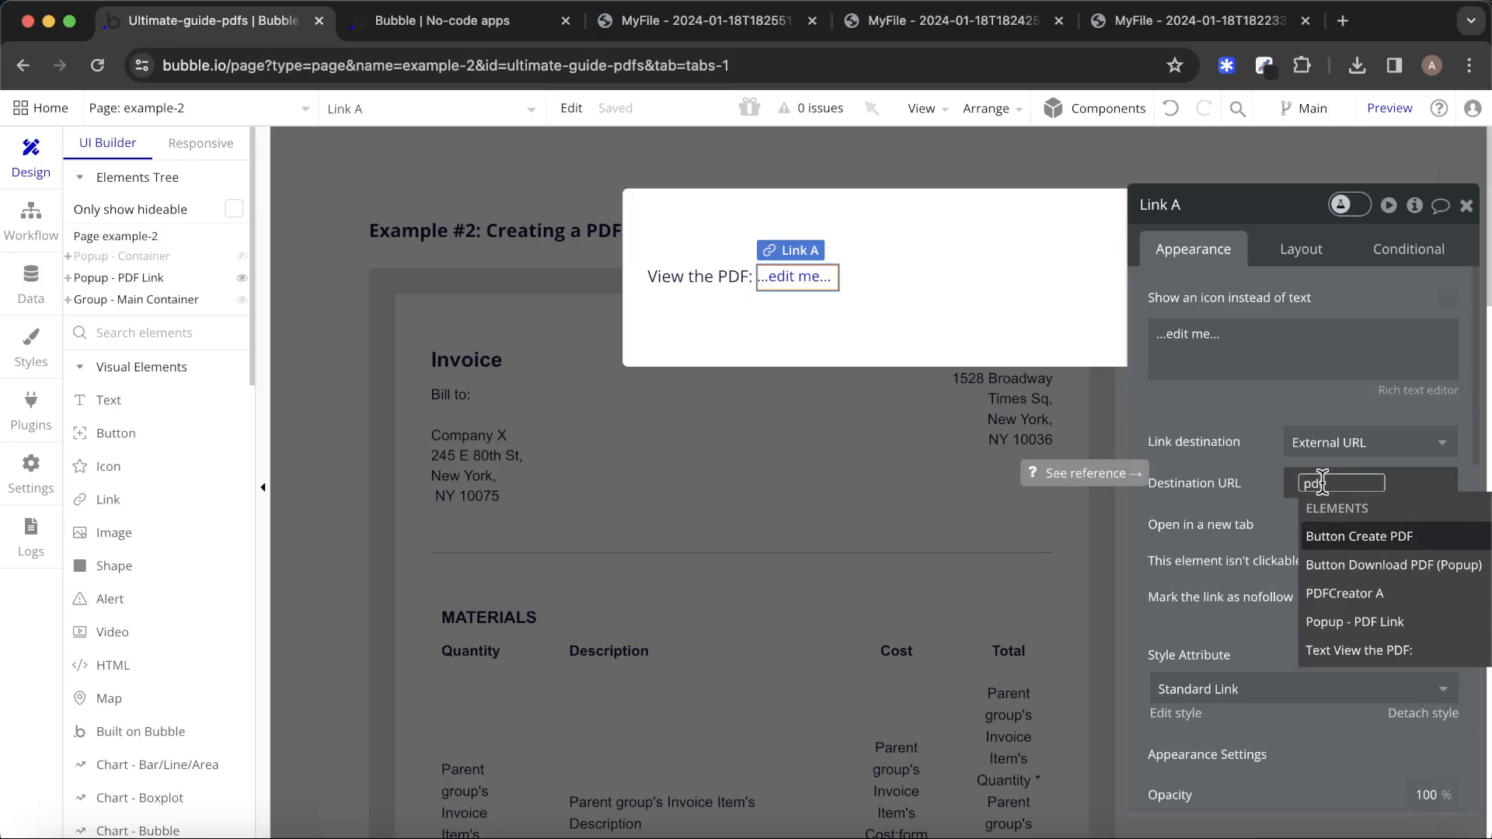
left_click(1344, 593)
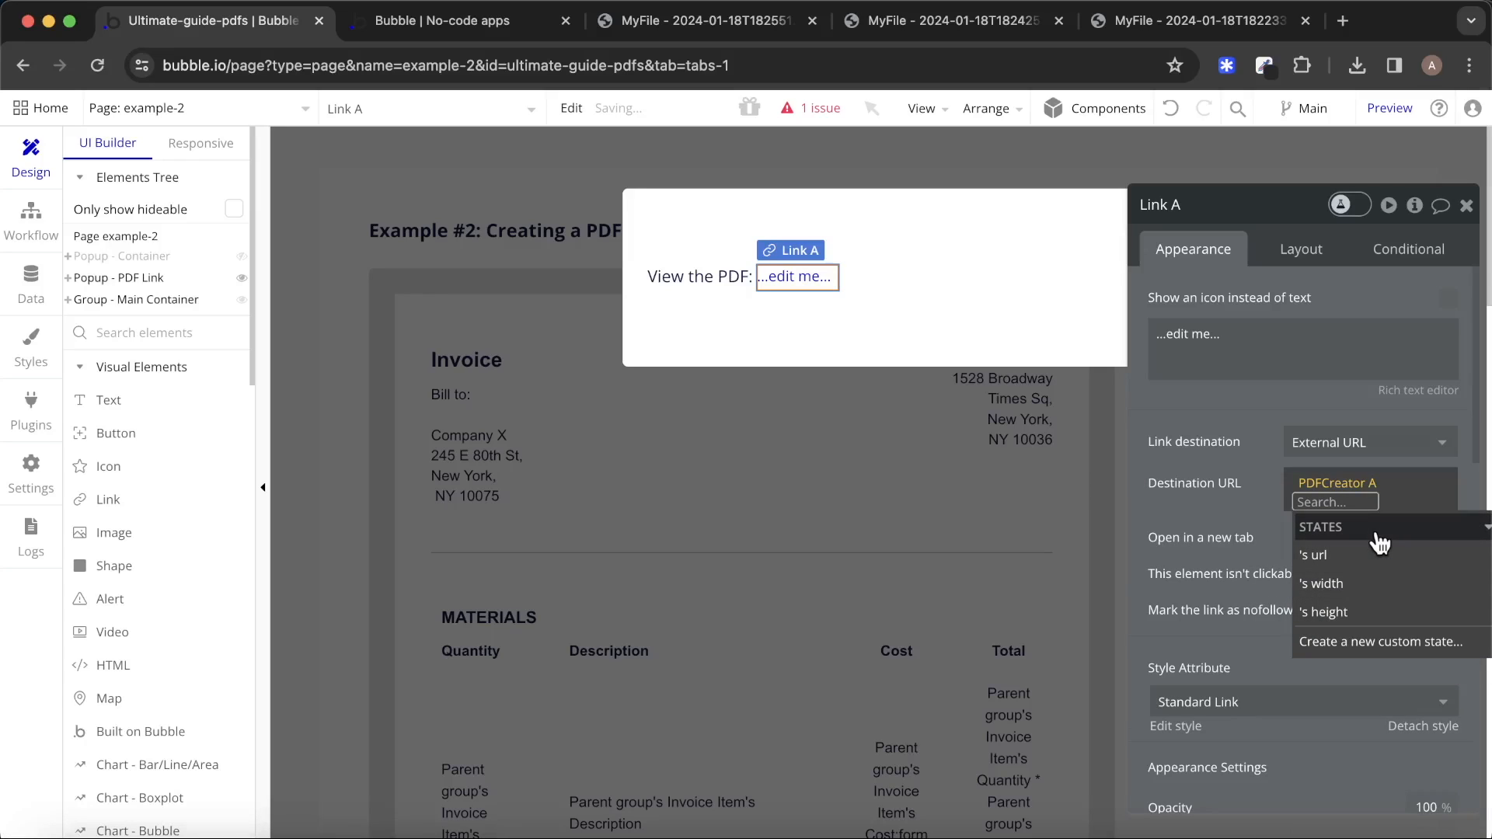
left_click(1369, 567)
left_click(1259, 492)
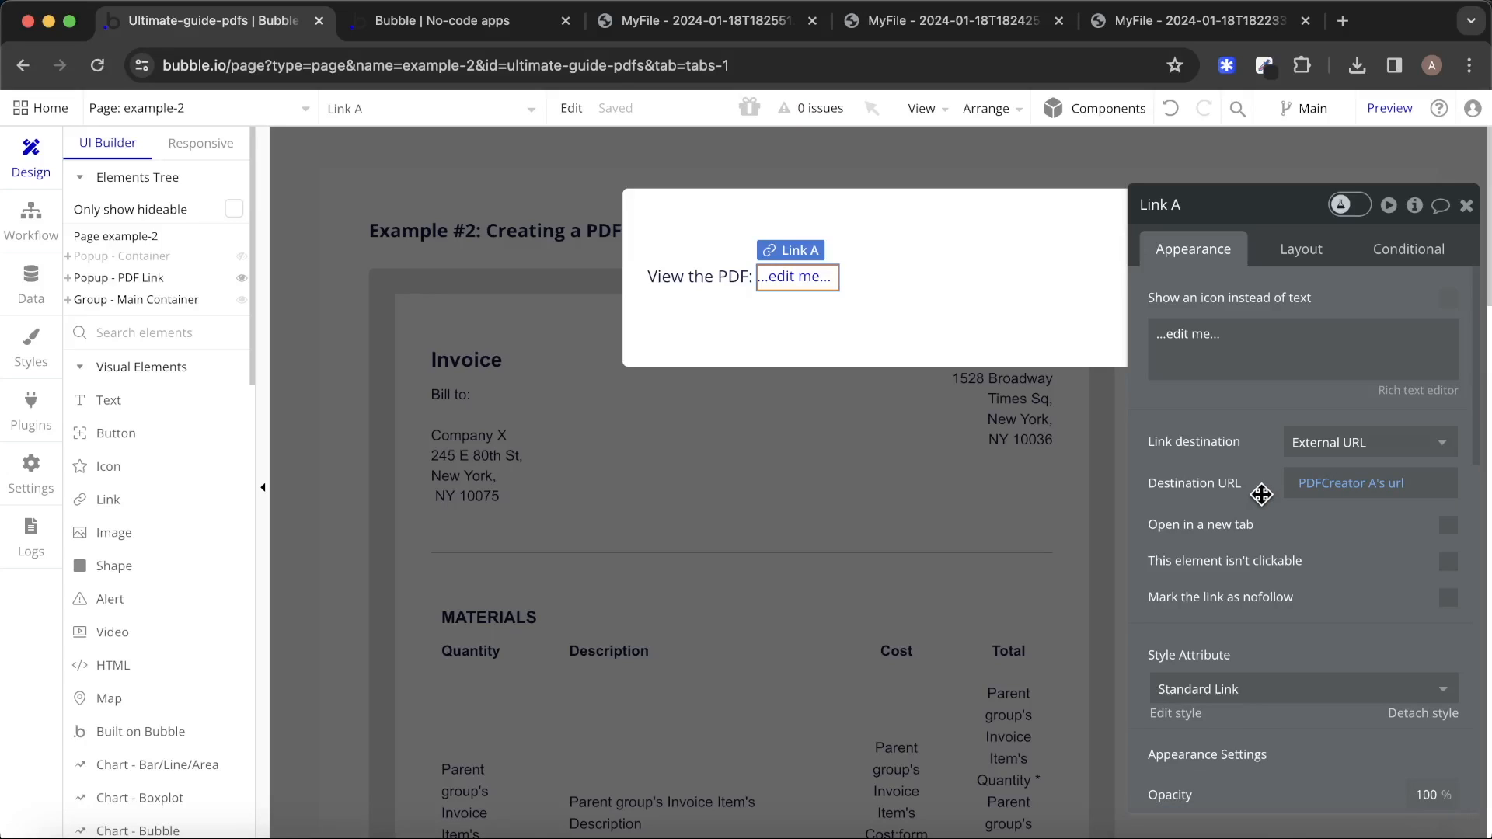
Replace the link's placeholder text with "Link" and make it open in a new tab.
triple_click(1273, 341)
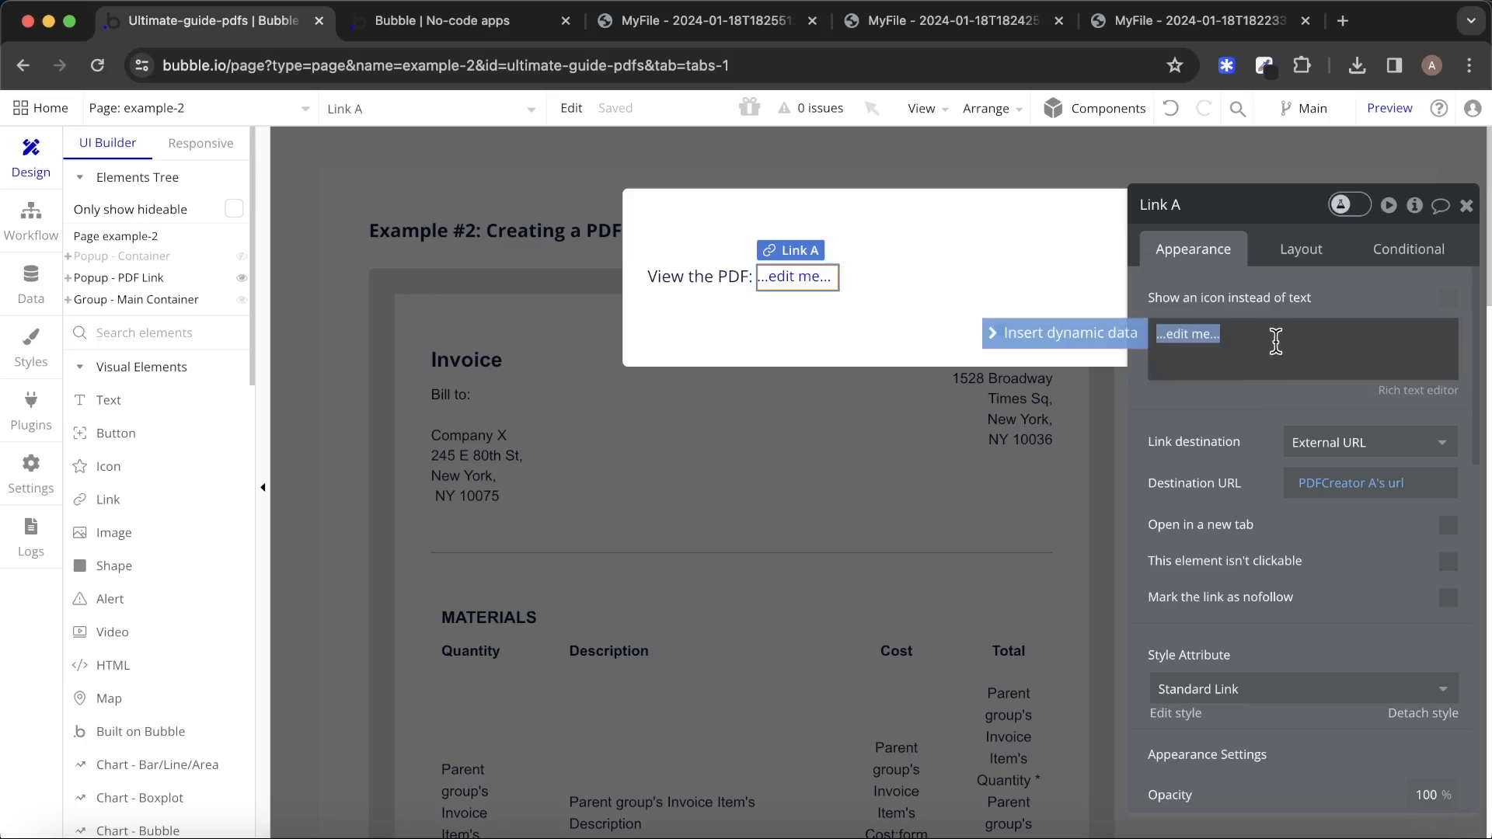
type("Link")
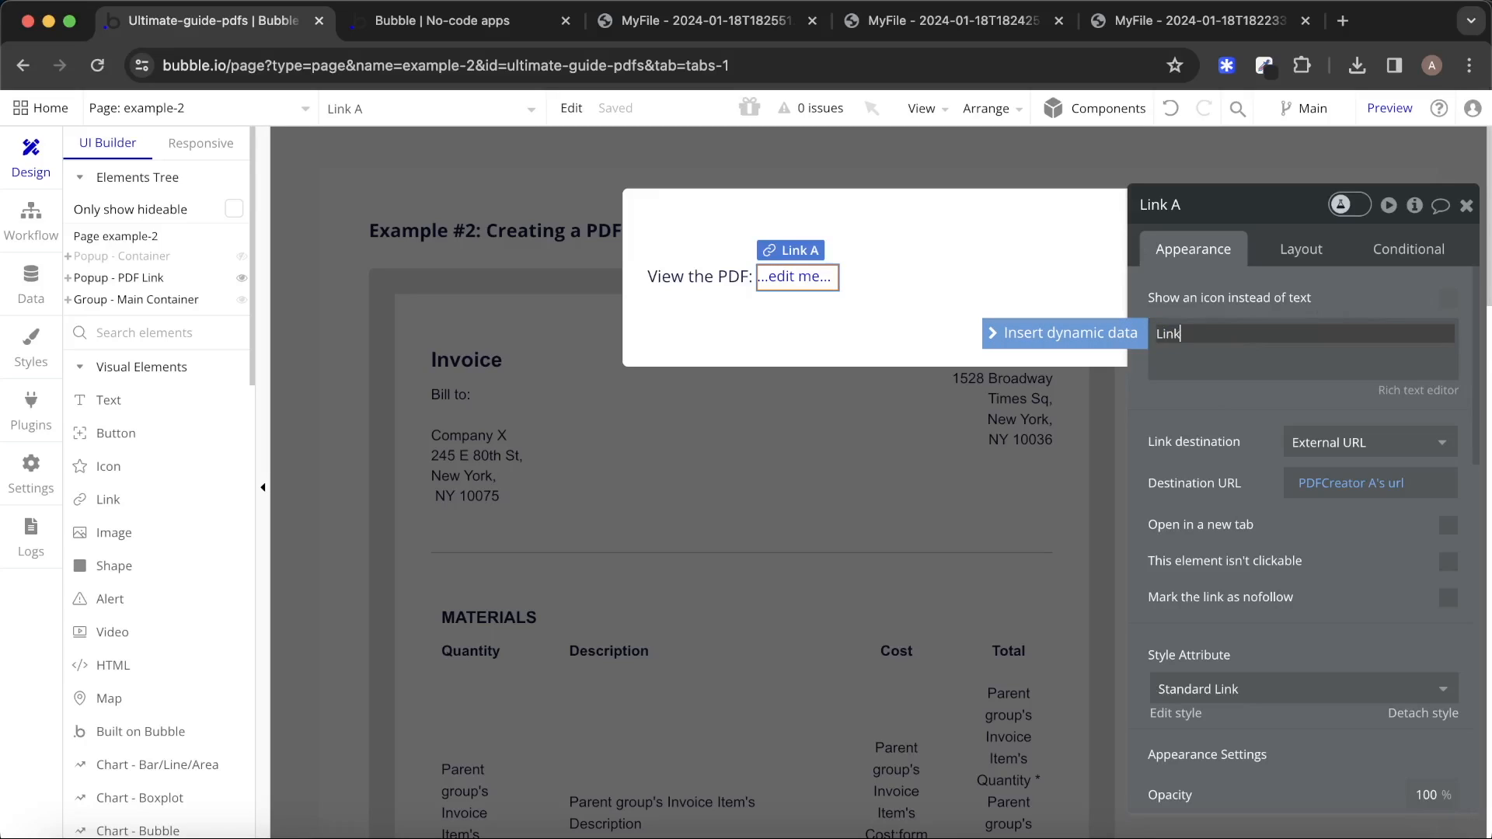
left_click(1448, 530)
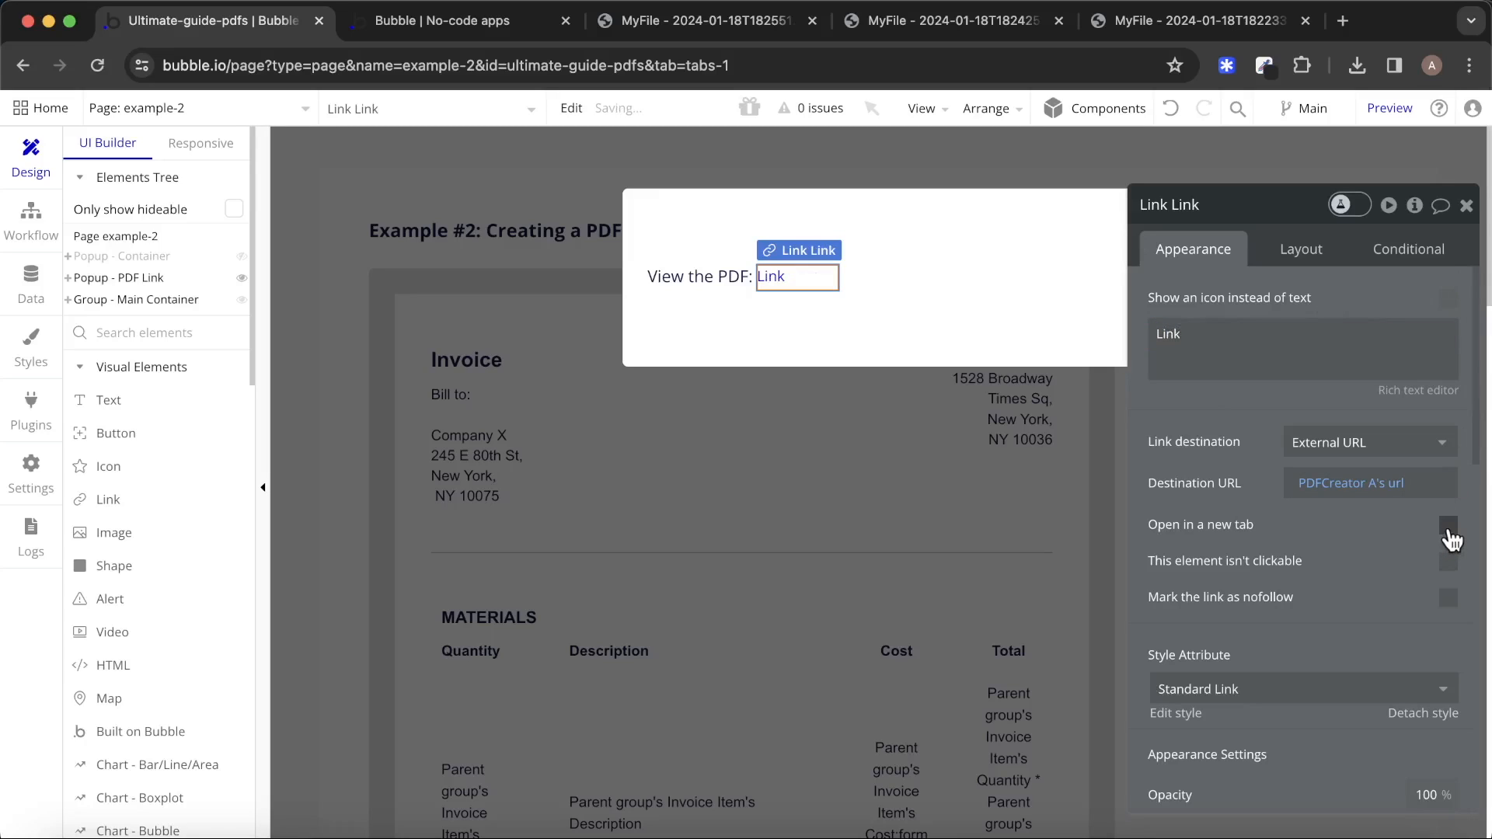
Detach the link's style and set its font size to 16px to match the View the PDF text.
left_click(1413, 714)
left_click(692, 278)
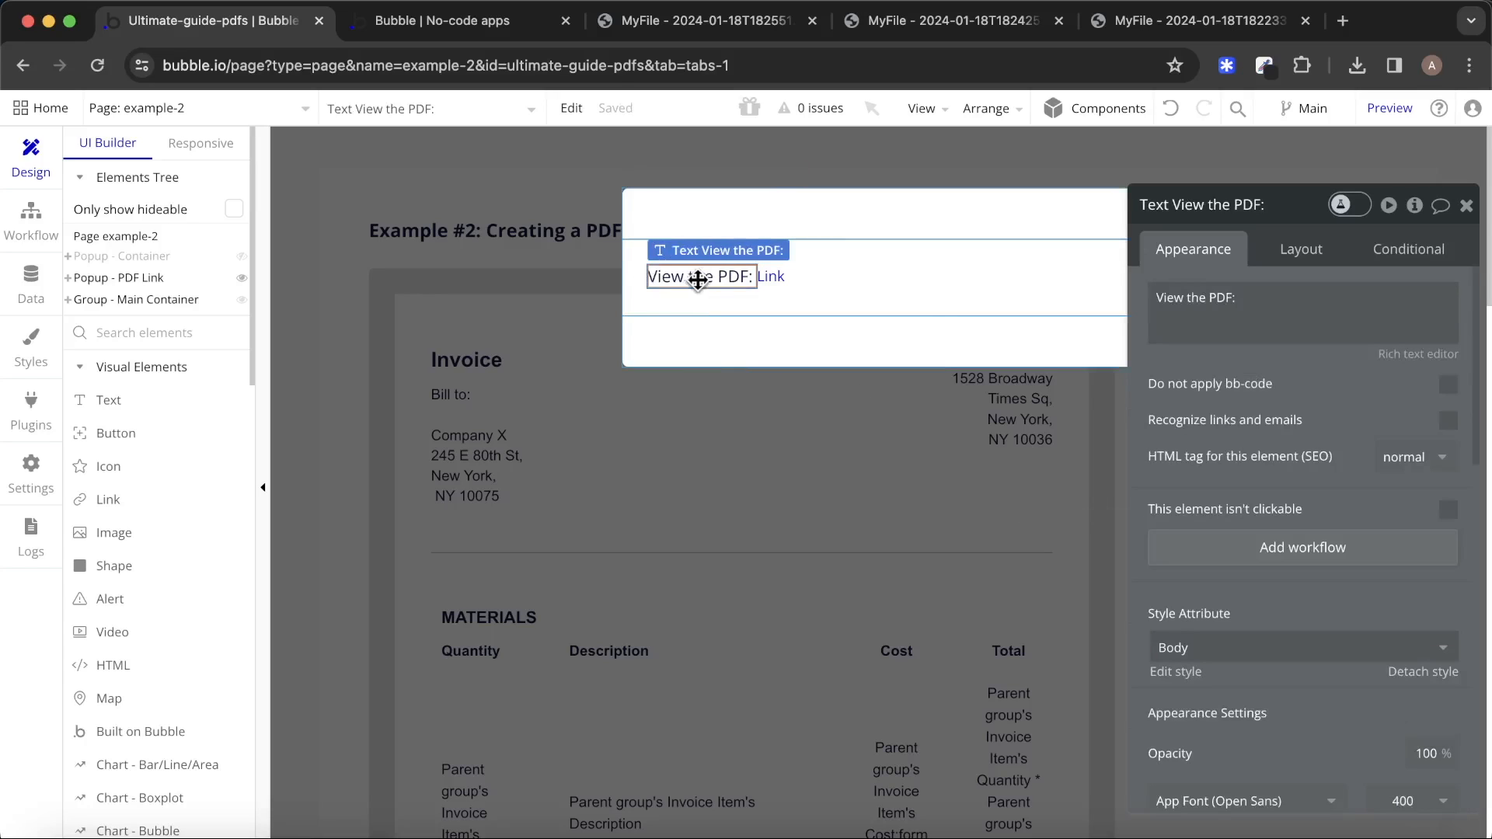
scroll(1329, 435, "down", 5)
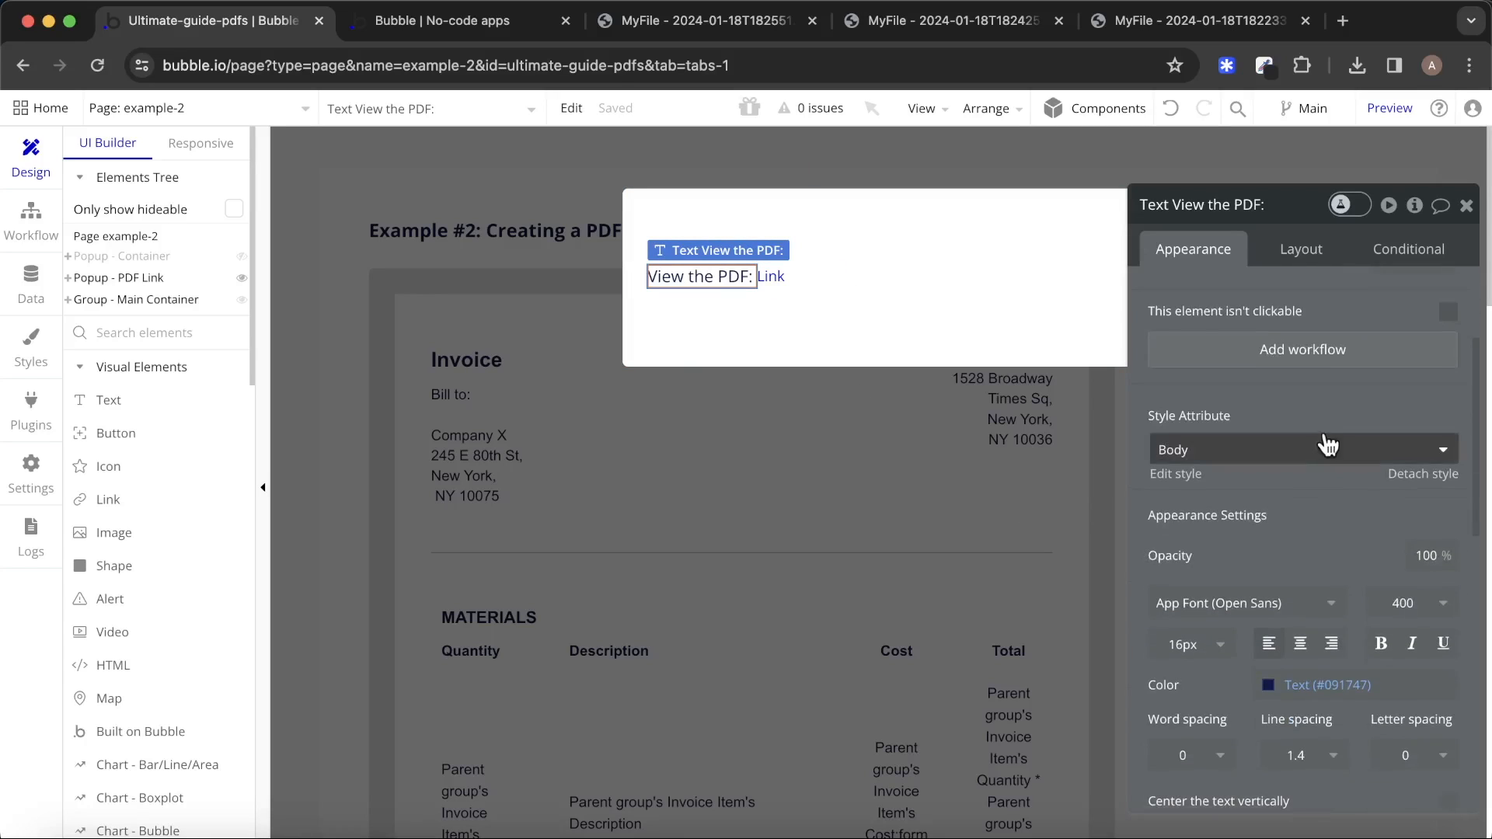
left_click(768, 278)
left_click(1207, 661)
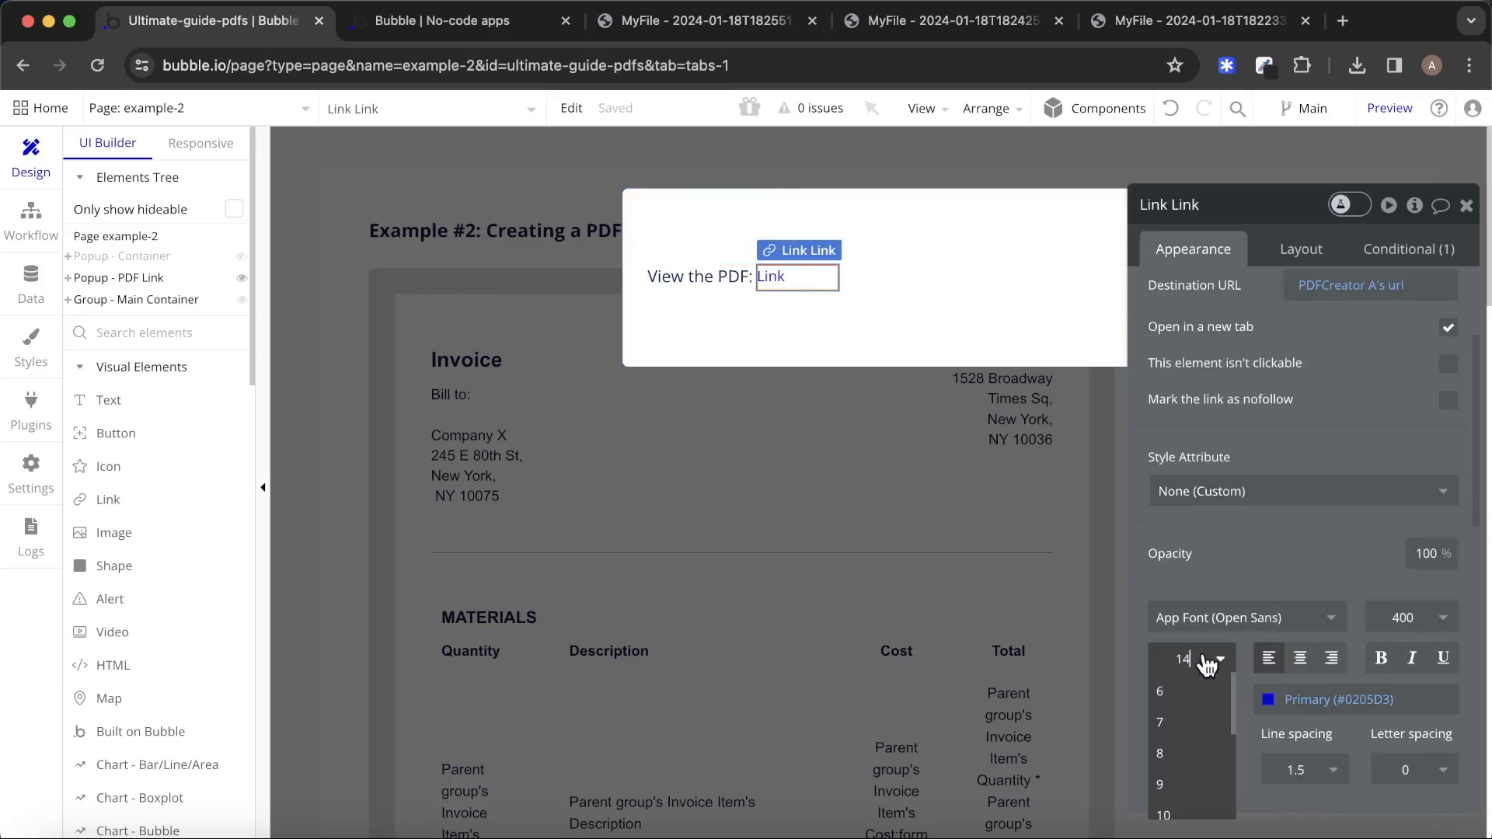
key("BackSpace")
type("6")
key("Return")
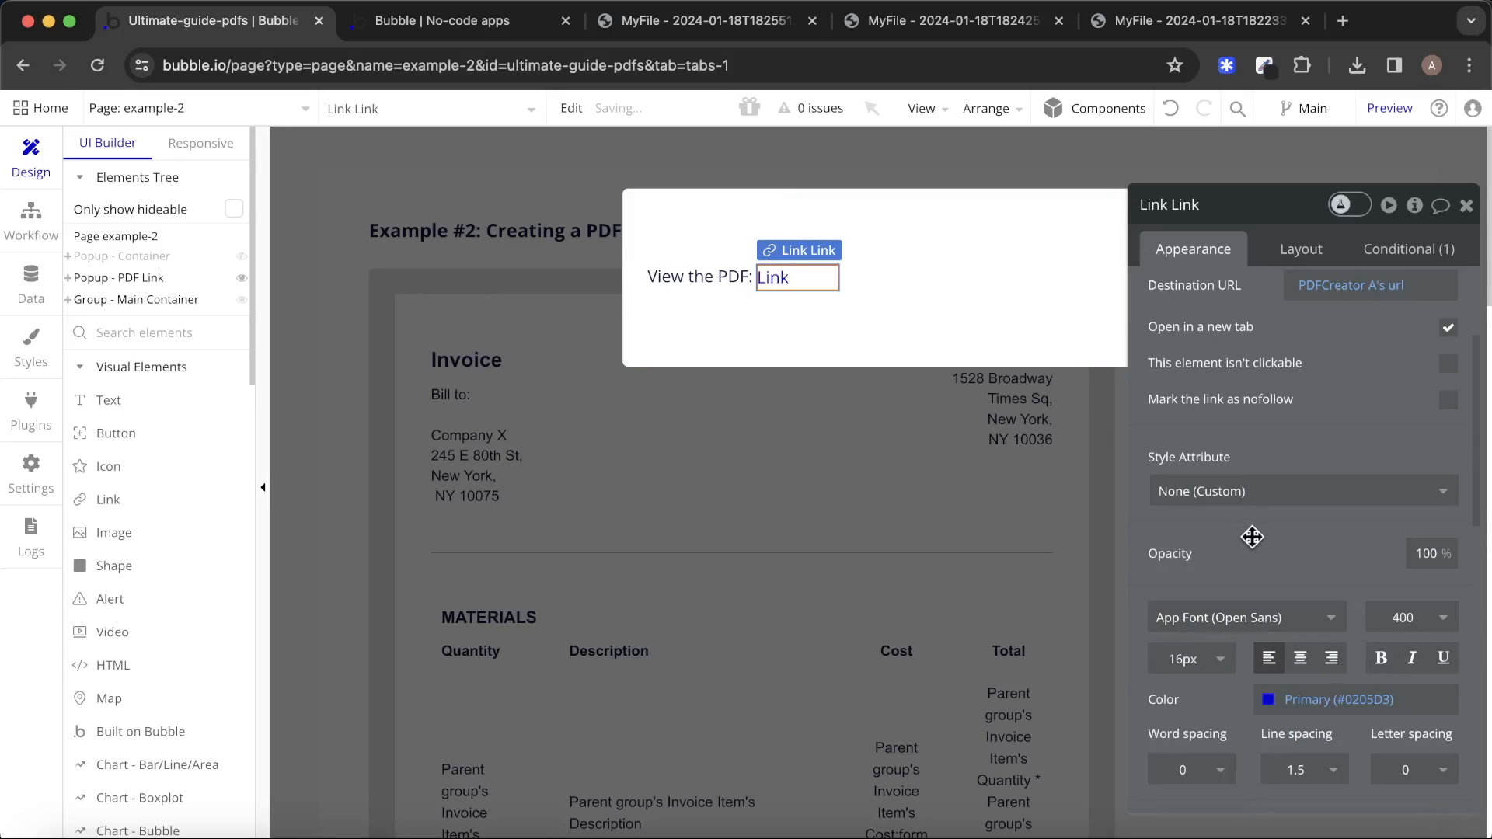
scroll(1243, 377, "up", 5)
double_click(1252, 346)
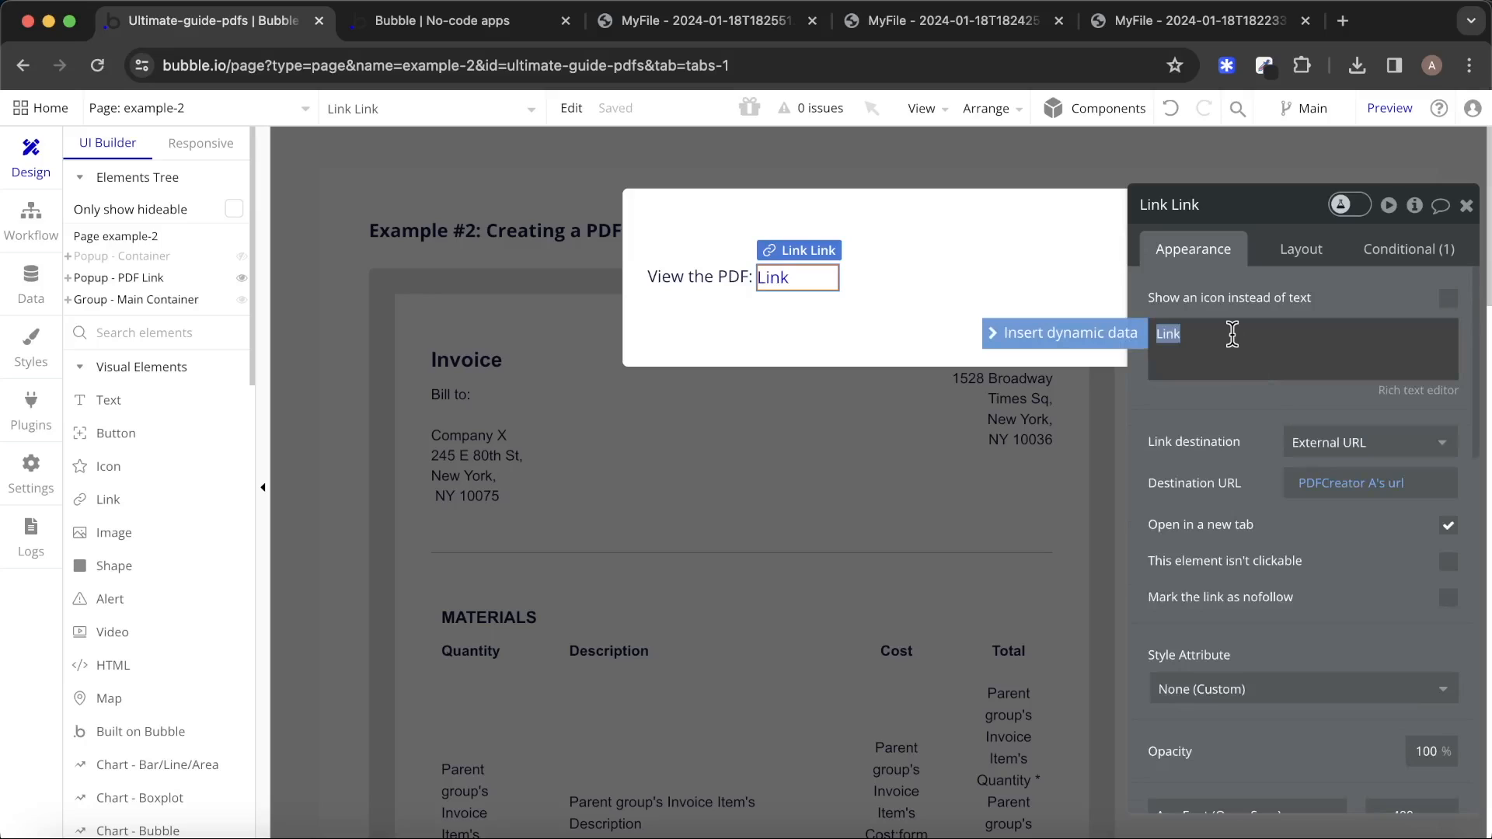
key("Left")
left_click(1206, 440)
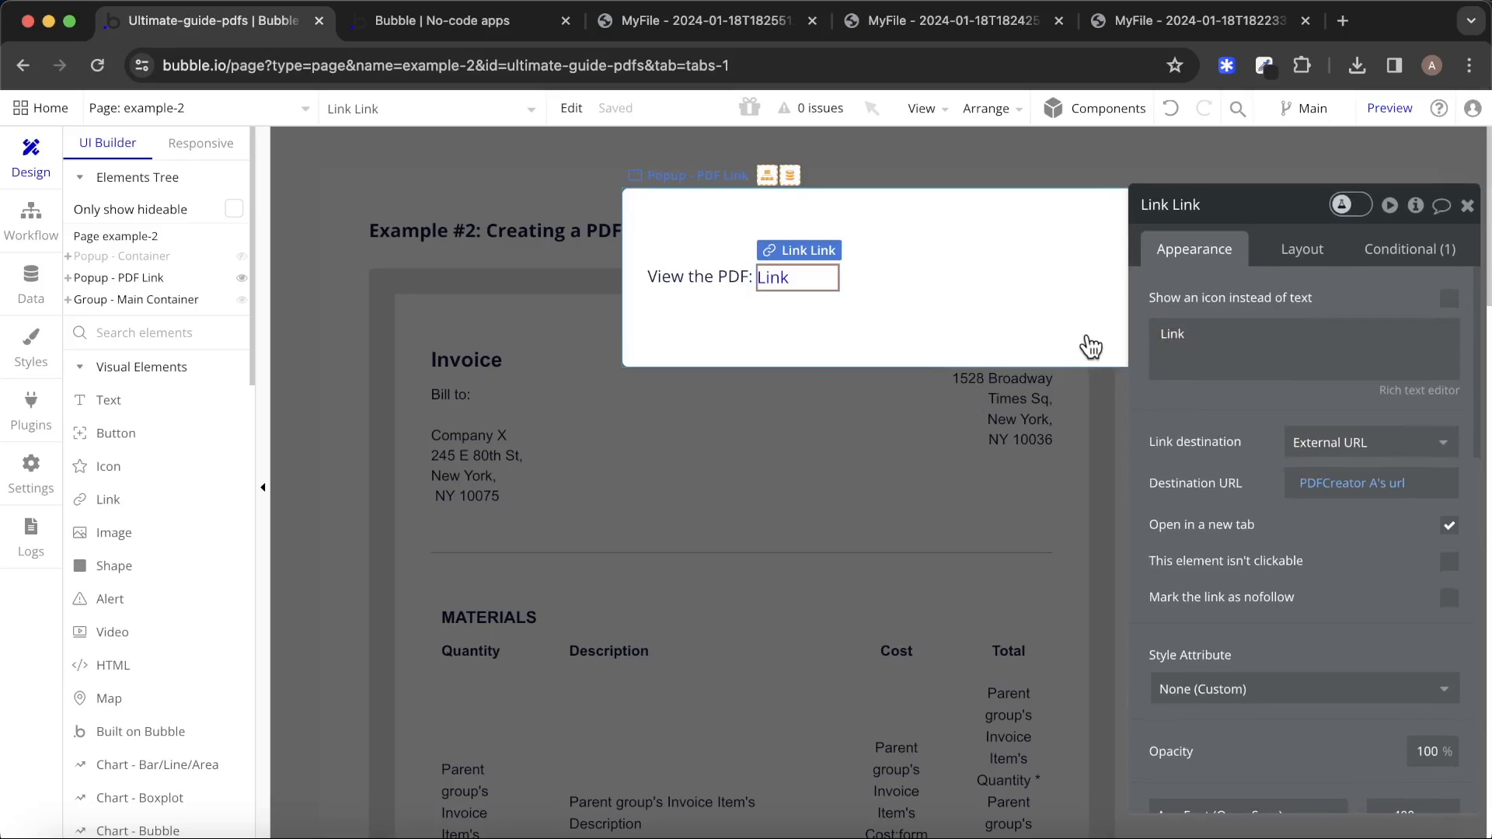
left_click(939, 355)
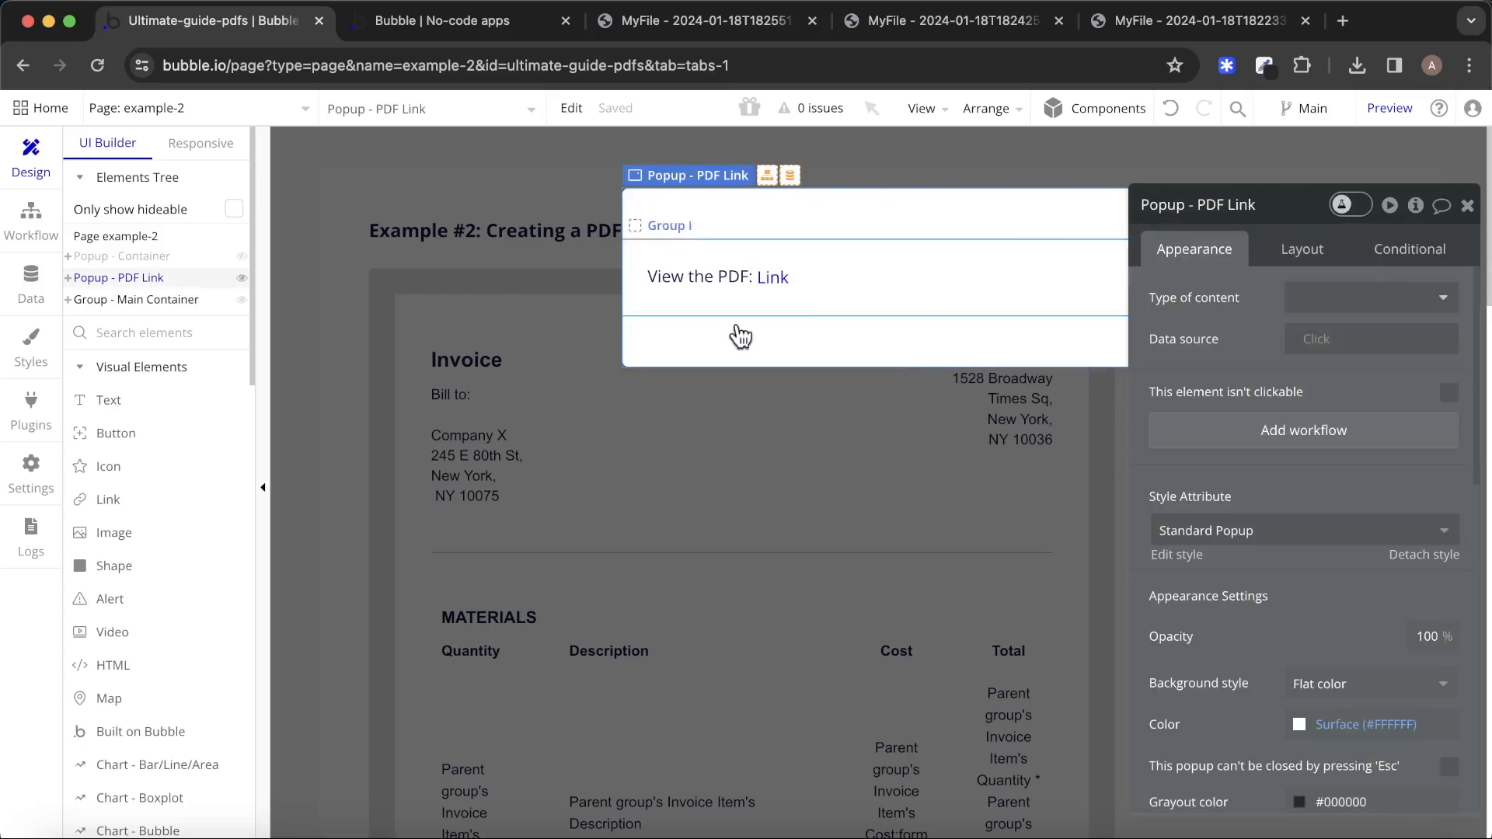
In the "PDFCreator A saved to database" workflow, add a Show an element action for Popup - PDF Link after the Saved Reports step.
left_click(35, 218)
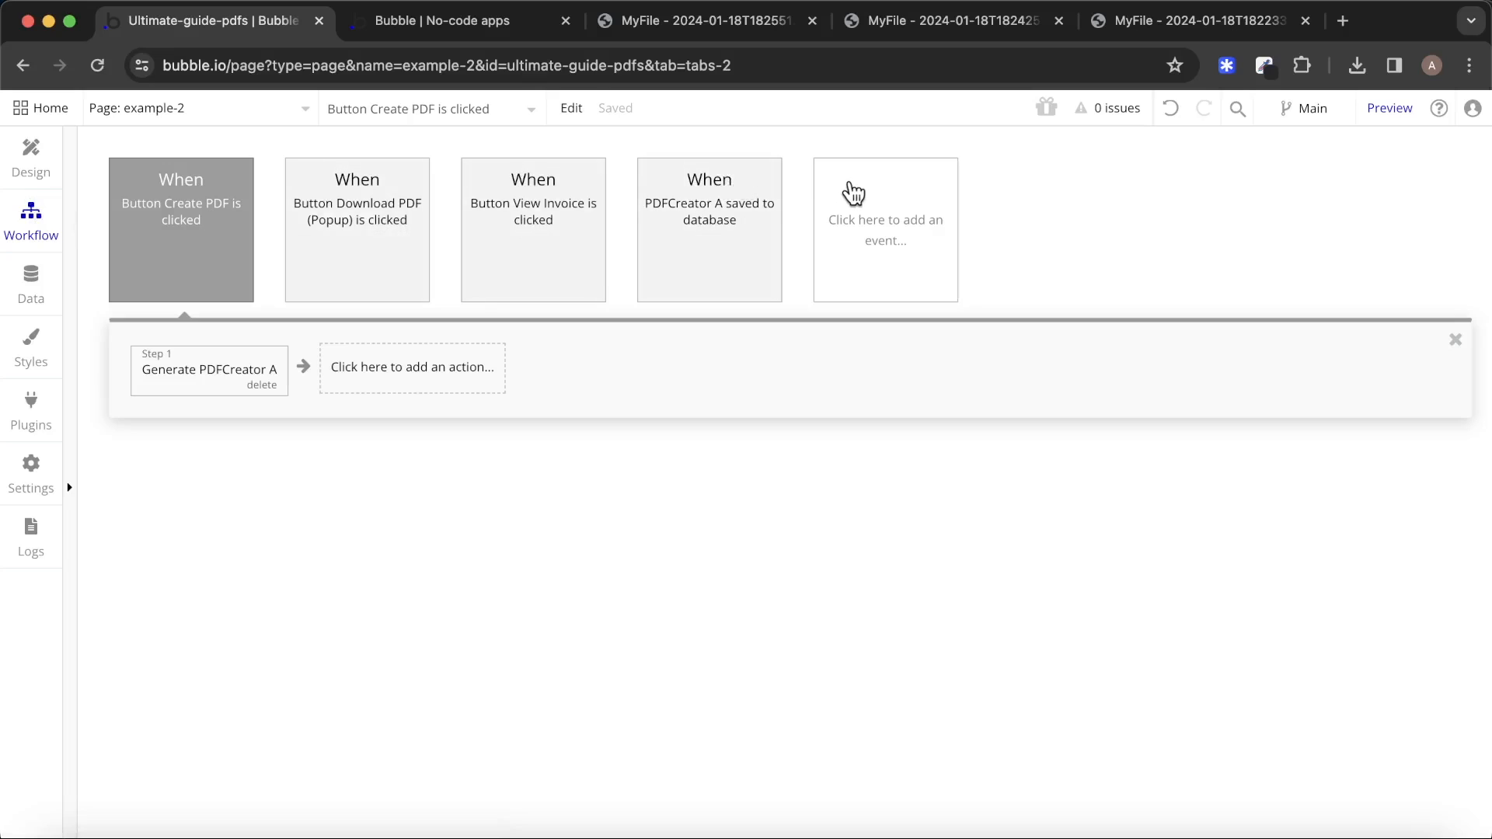
left_click(734, 205)
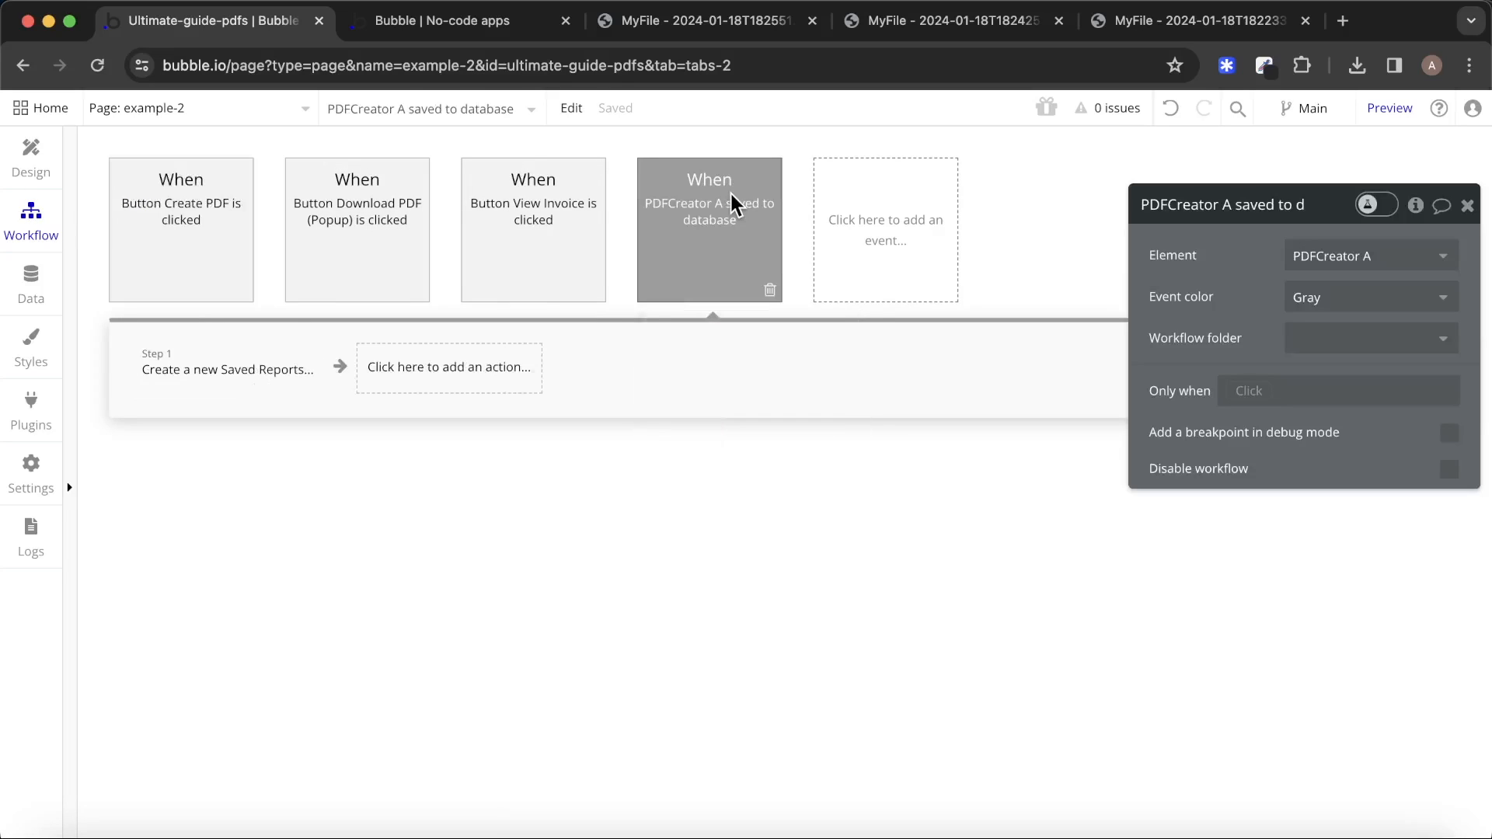
left_click(208, 359)
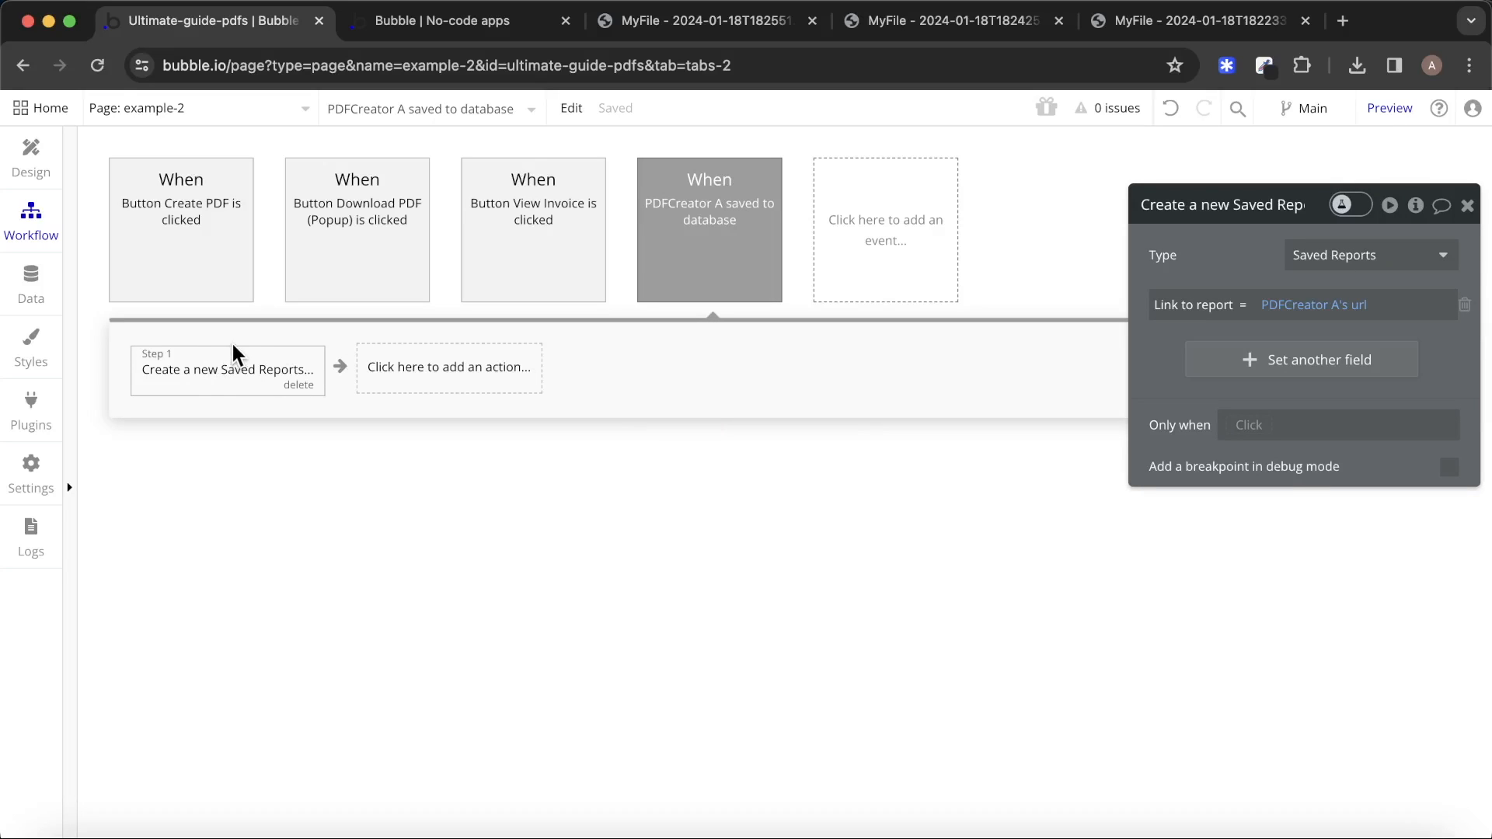
left_click(433, 385)
type("show")
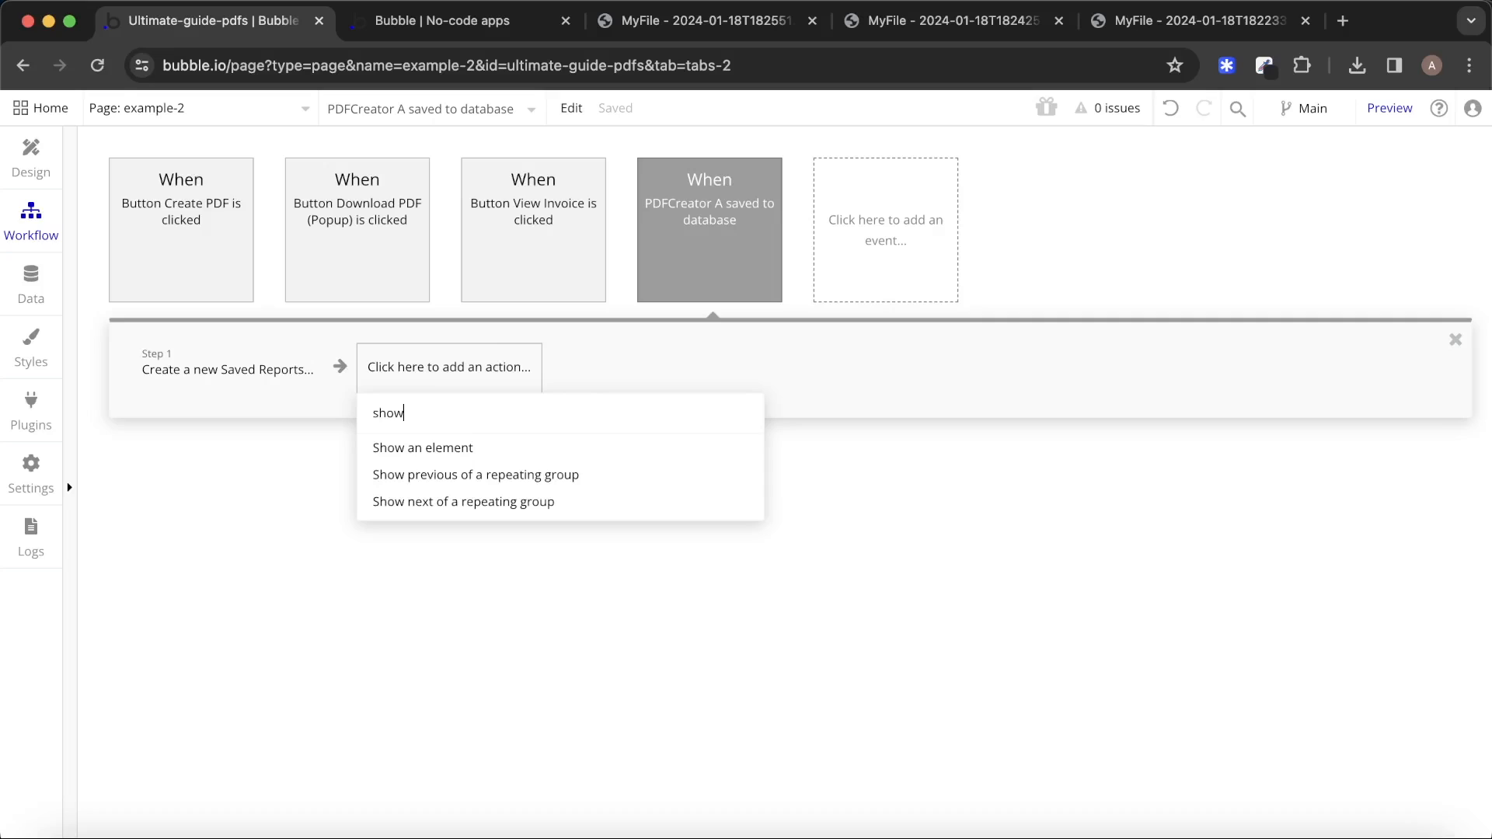
left_click(460, 449)
left_click(1334, 260)
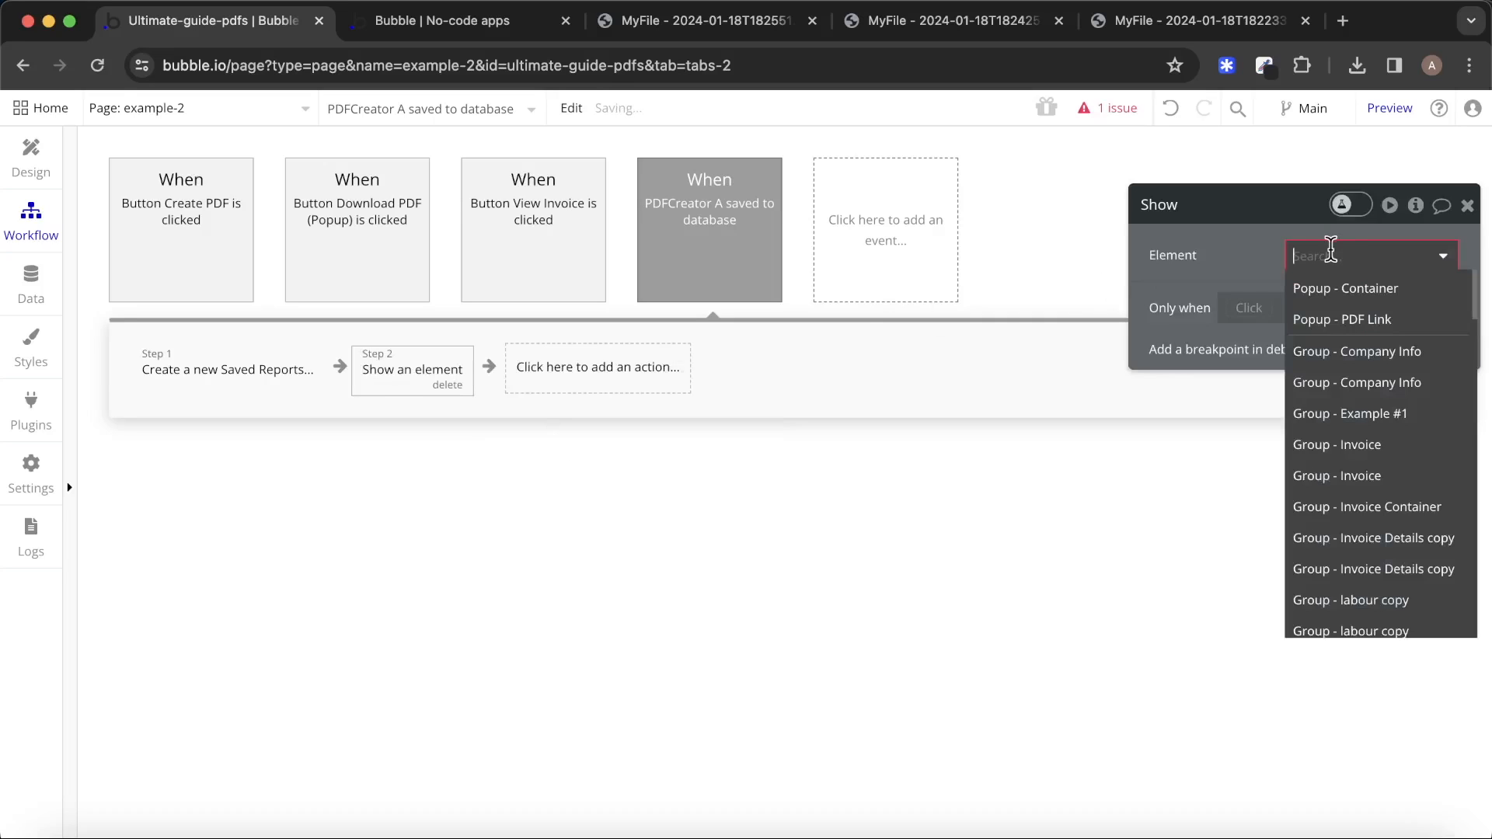
type("pop")
left_click(1419, 334)
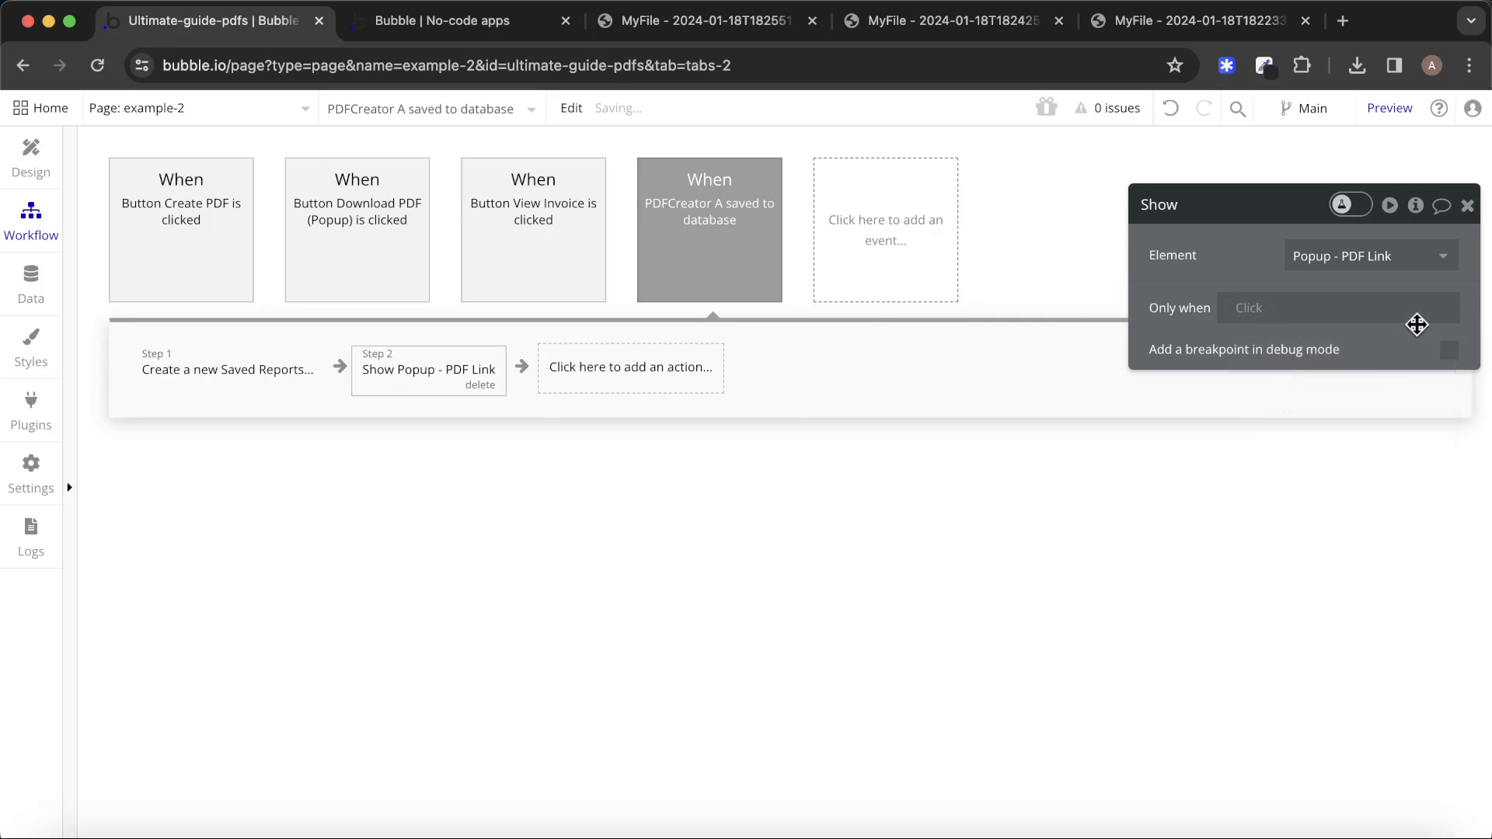
Test the example-2 page preview by creating the invoice PDF and following the link in the popup.
left_click(472, 20)
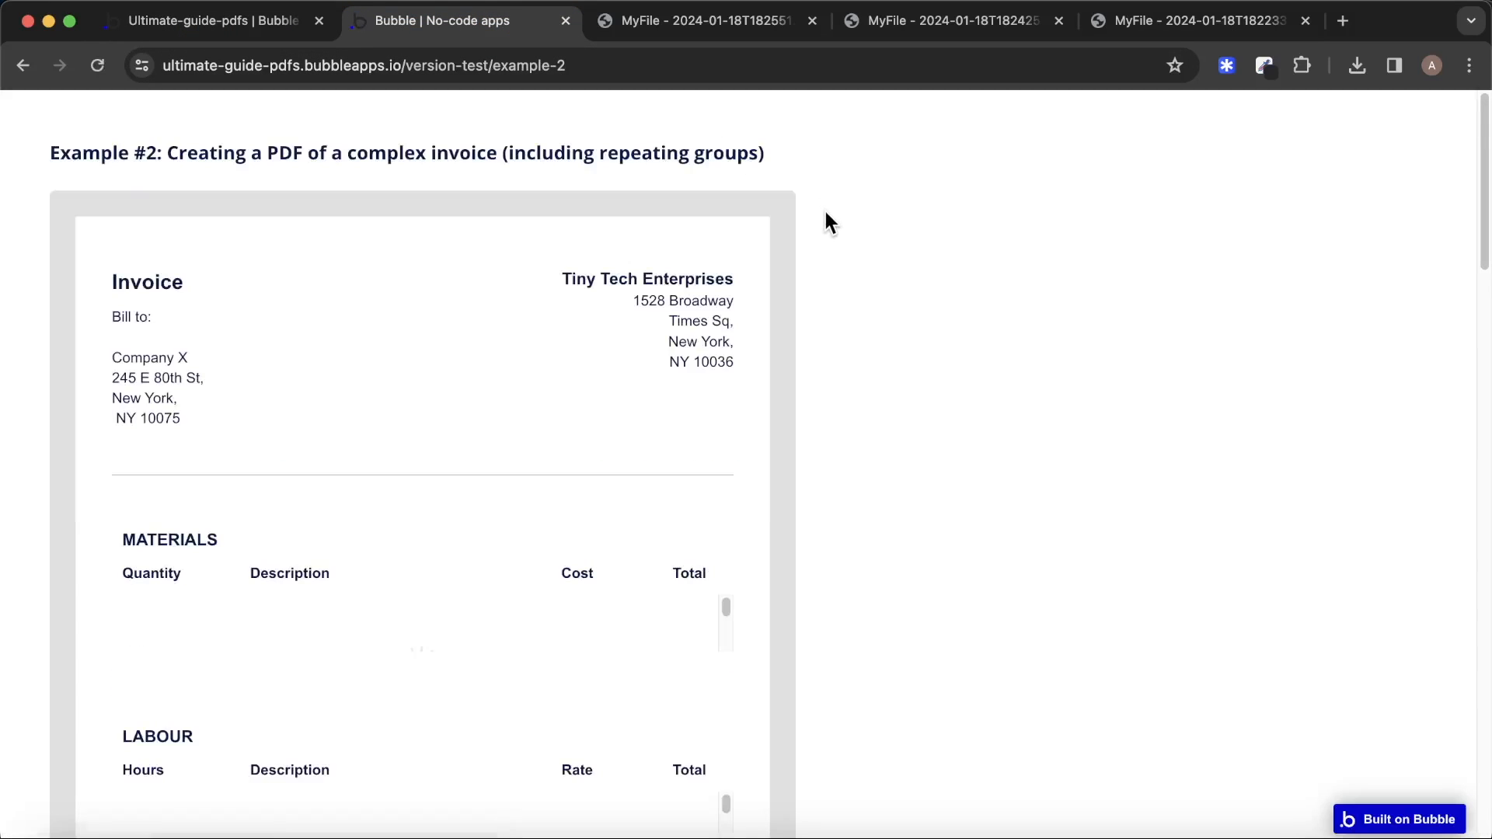
scroll(828, 216, "down", 15)
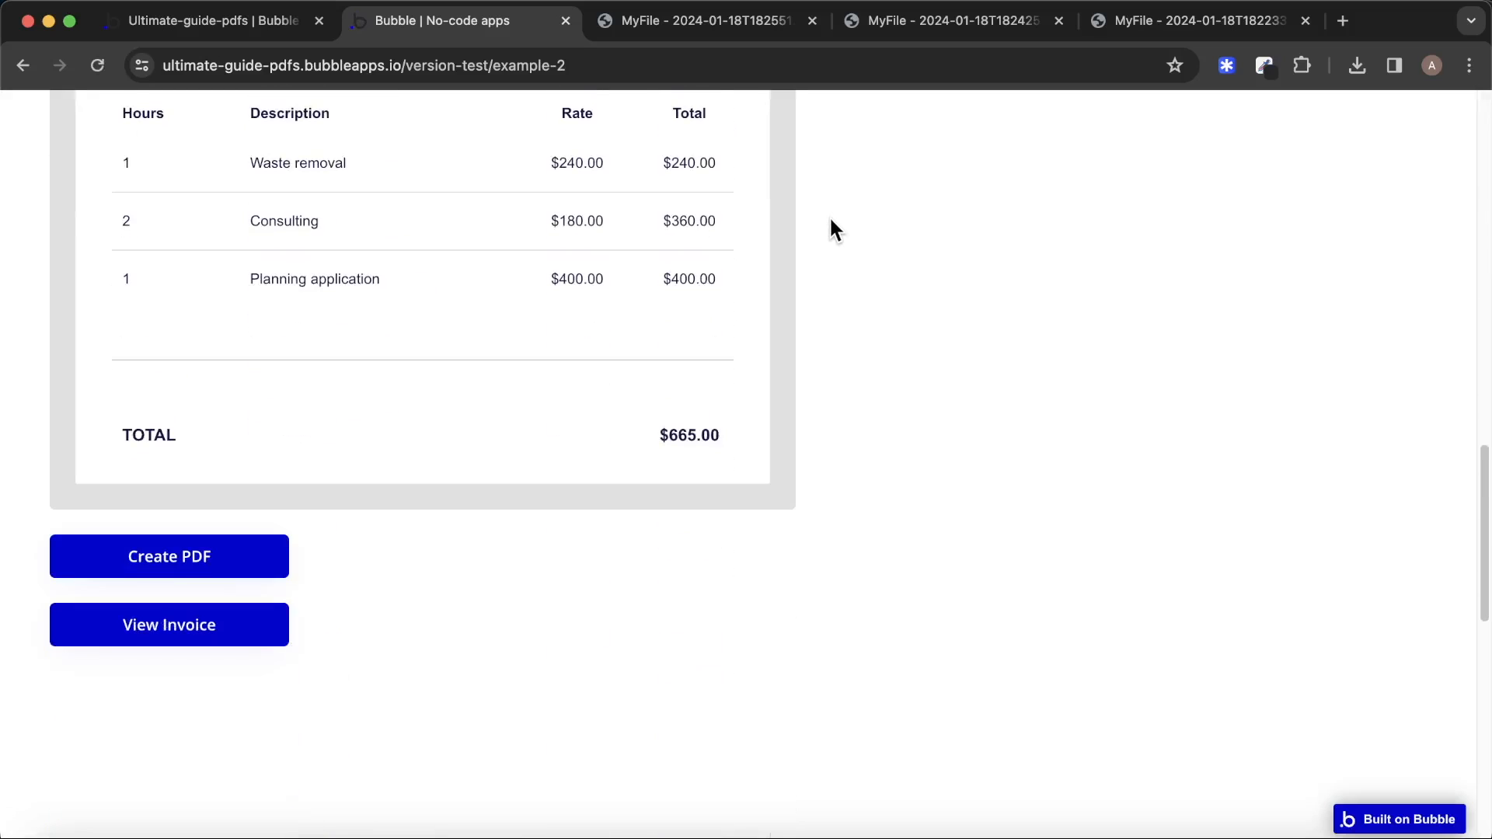
left_click(209, 550)
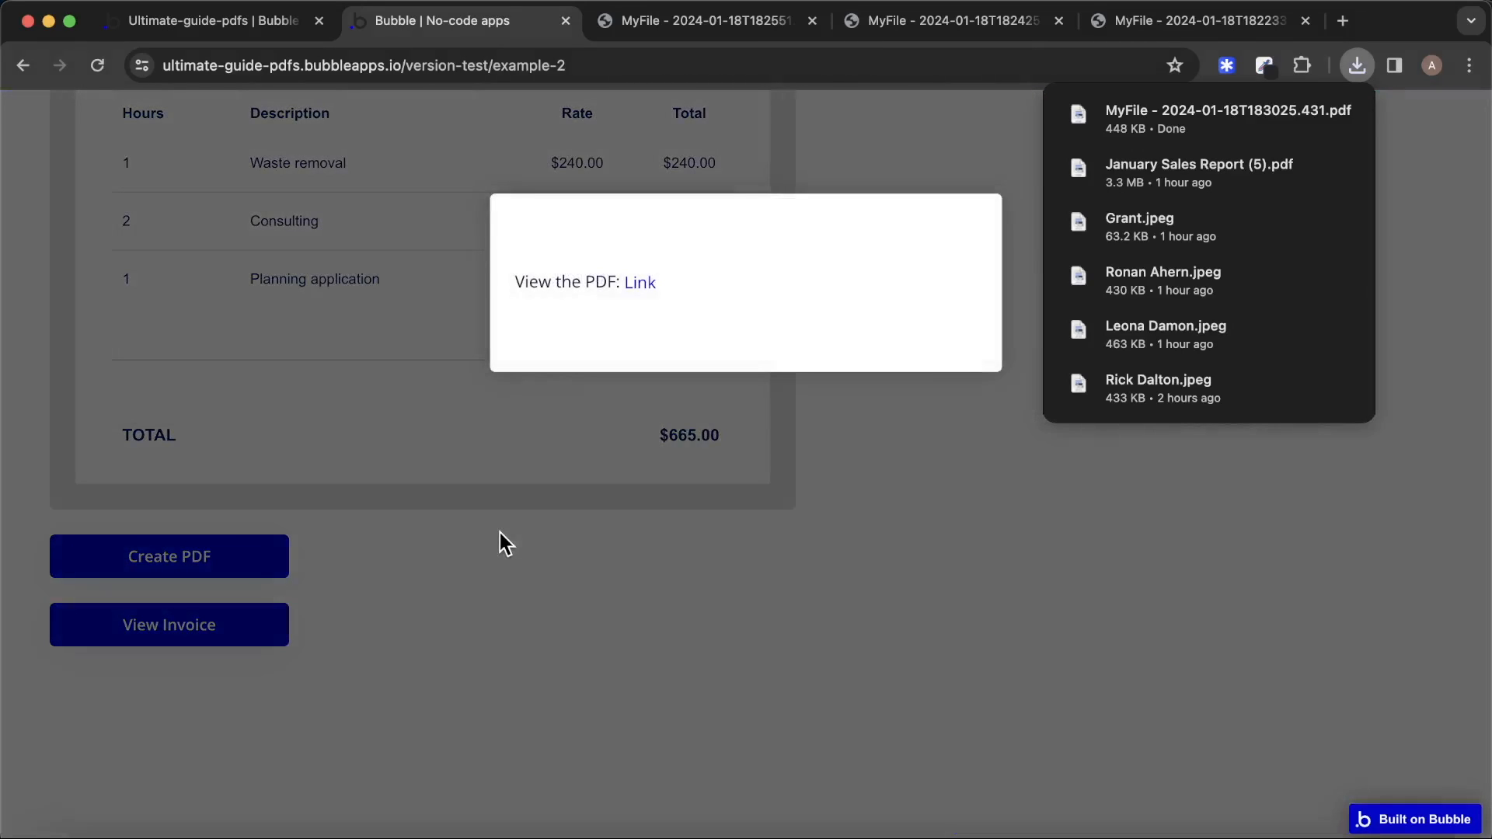
left_click(643, 284)
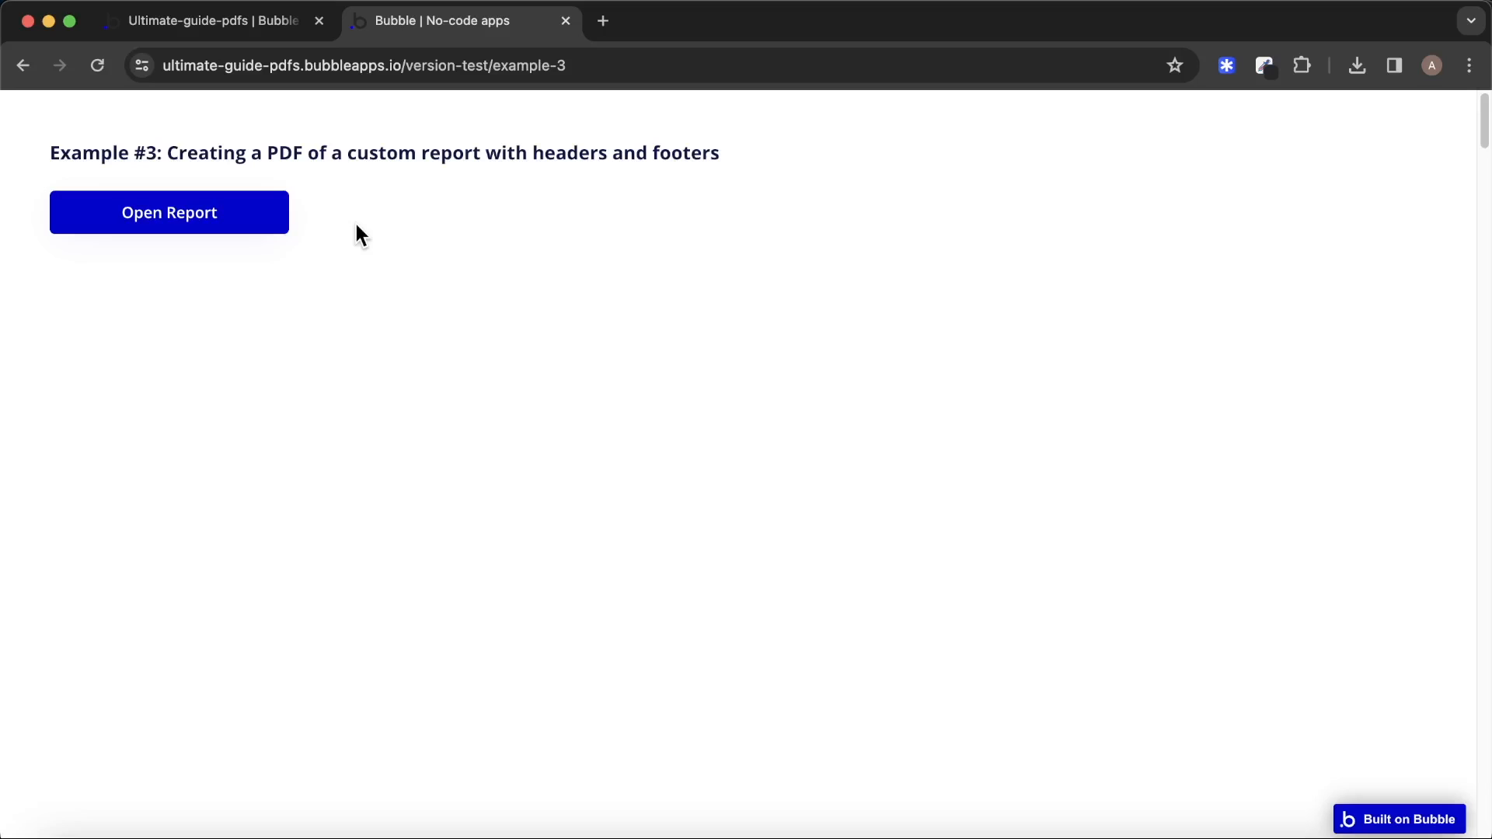
Open the report on the example-3 preview page and examine the sales report sections for each territory.
left_click(196, 222)
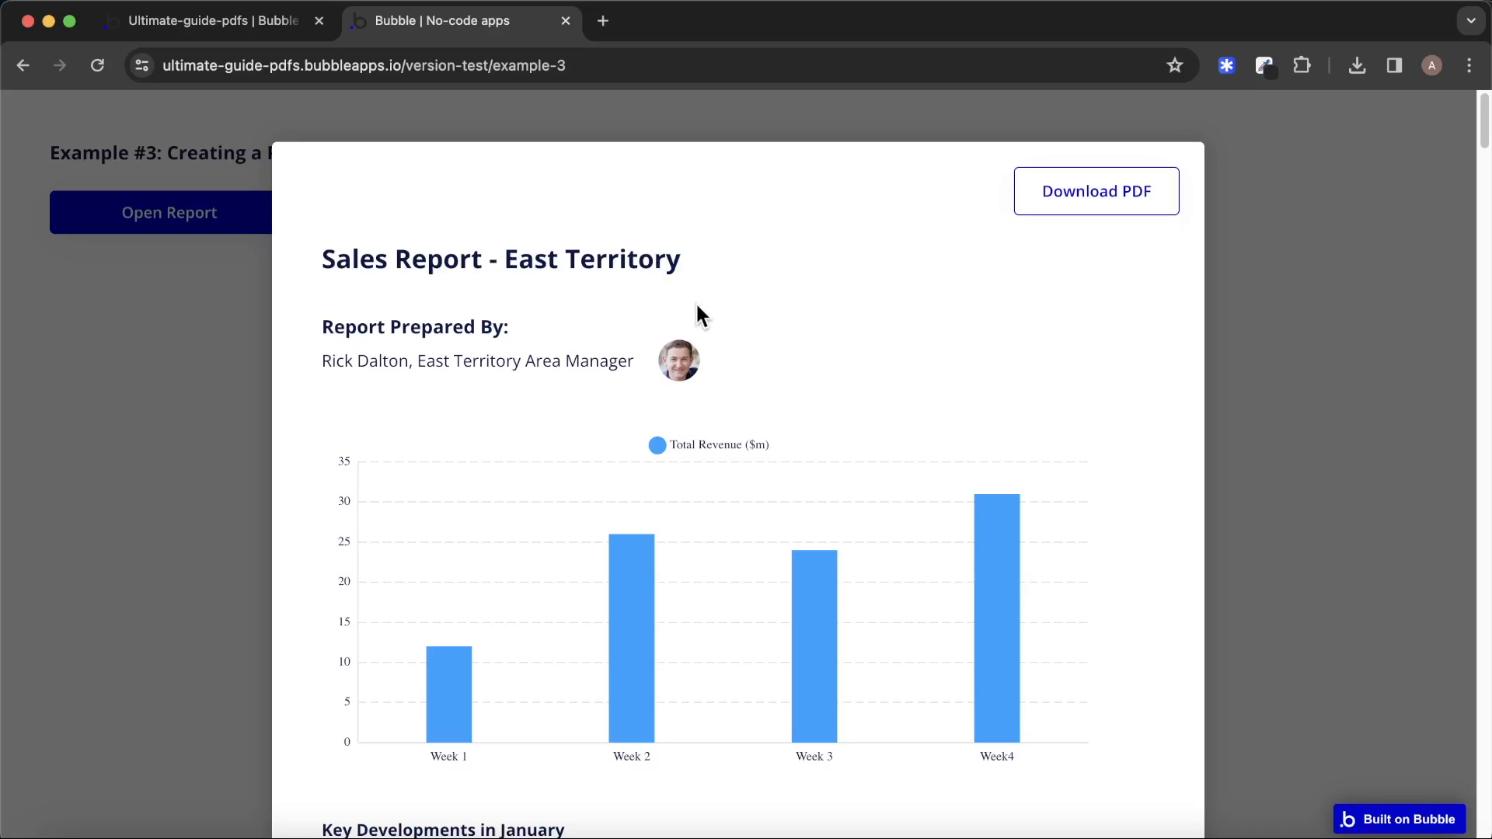
scroll(1135, 359, "down", 3)
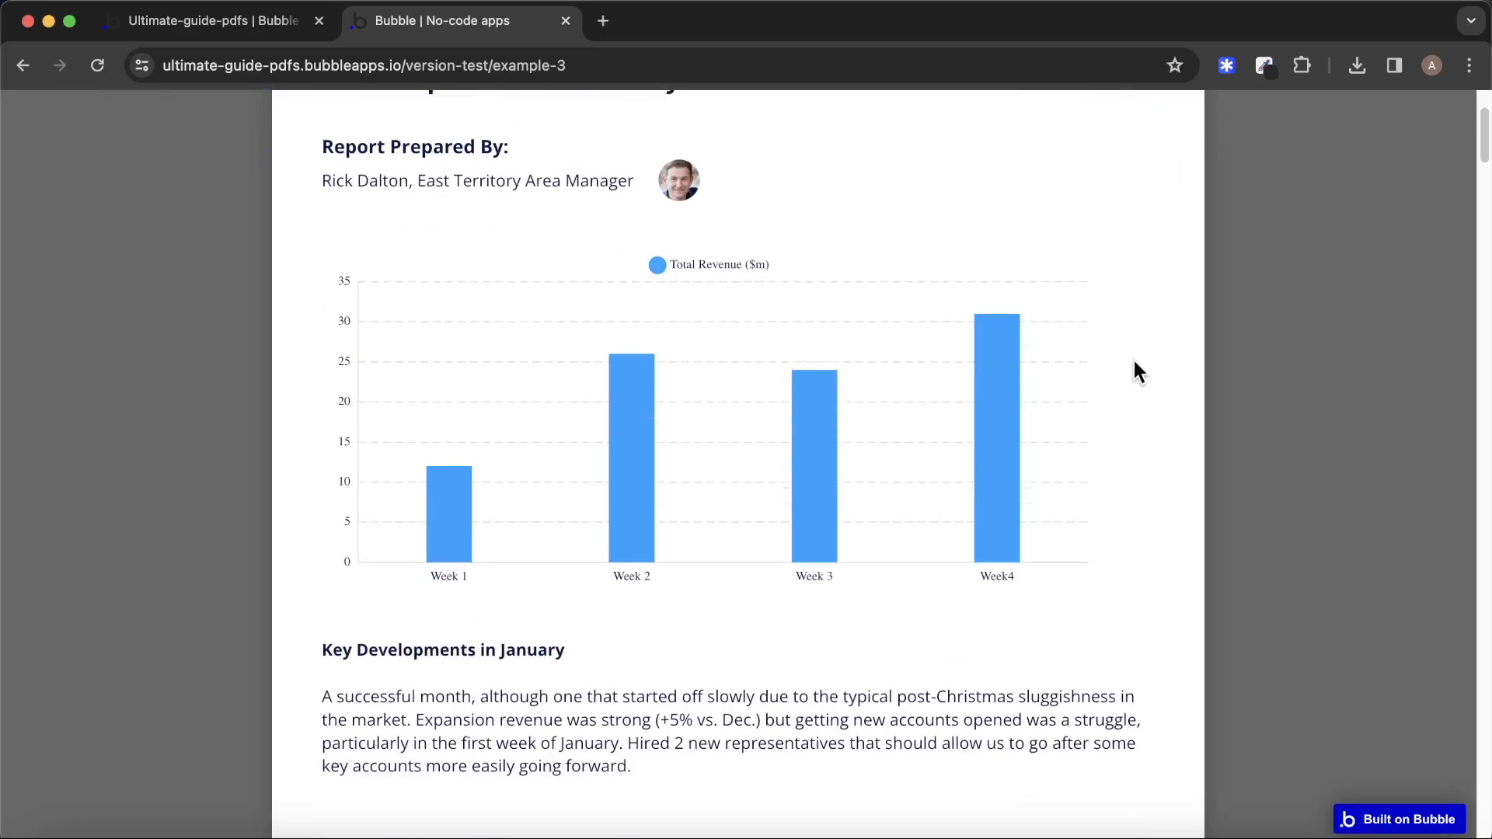
scroll(1136, 368, "down", 2)
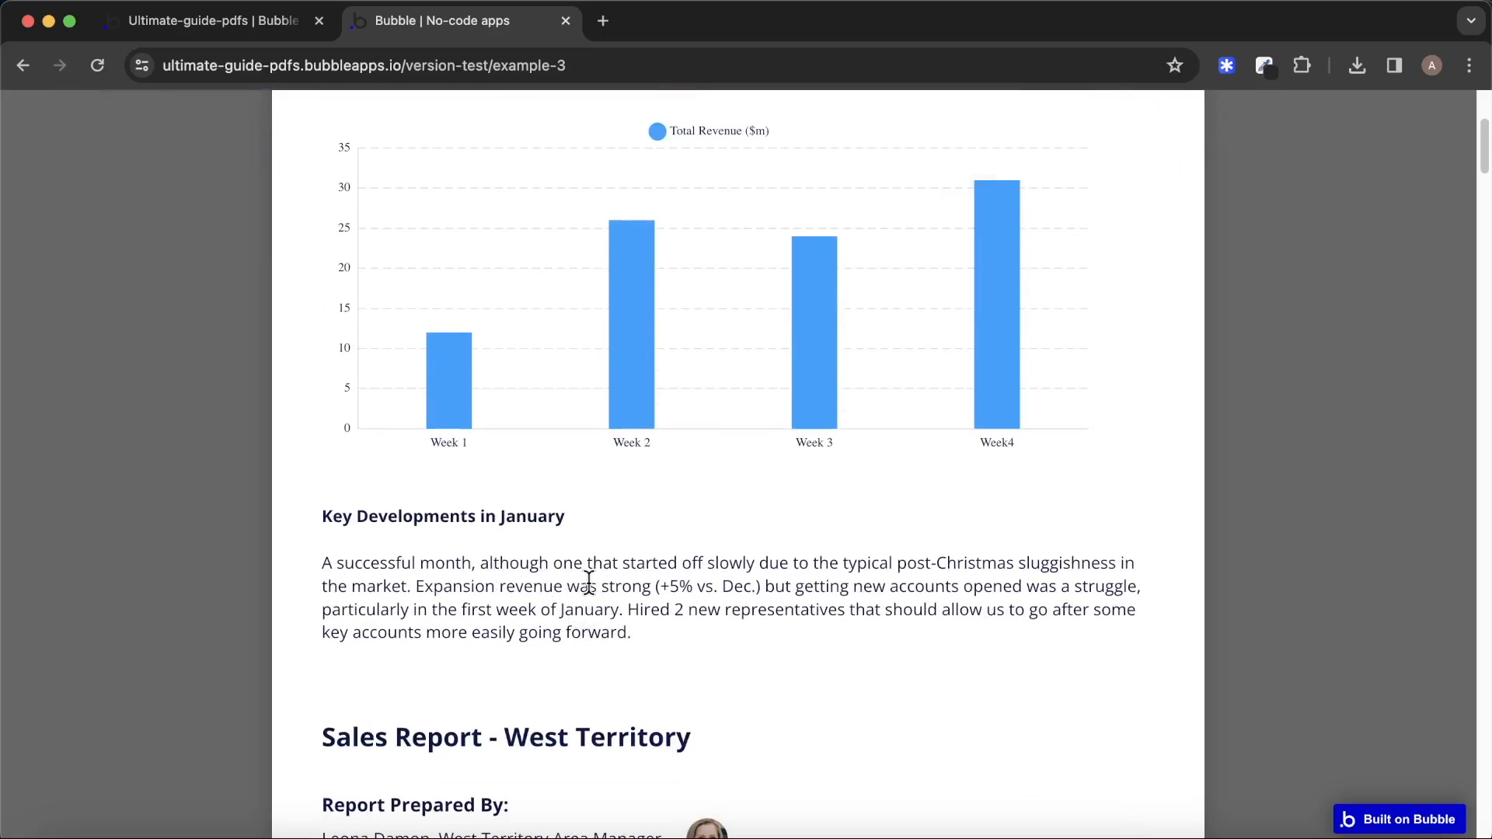
scroll(588, 581, "down", 6)
scroll(956, 389, "down", 1)
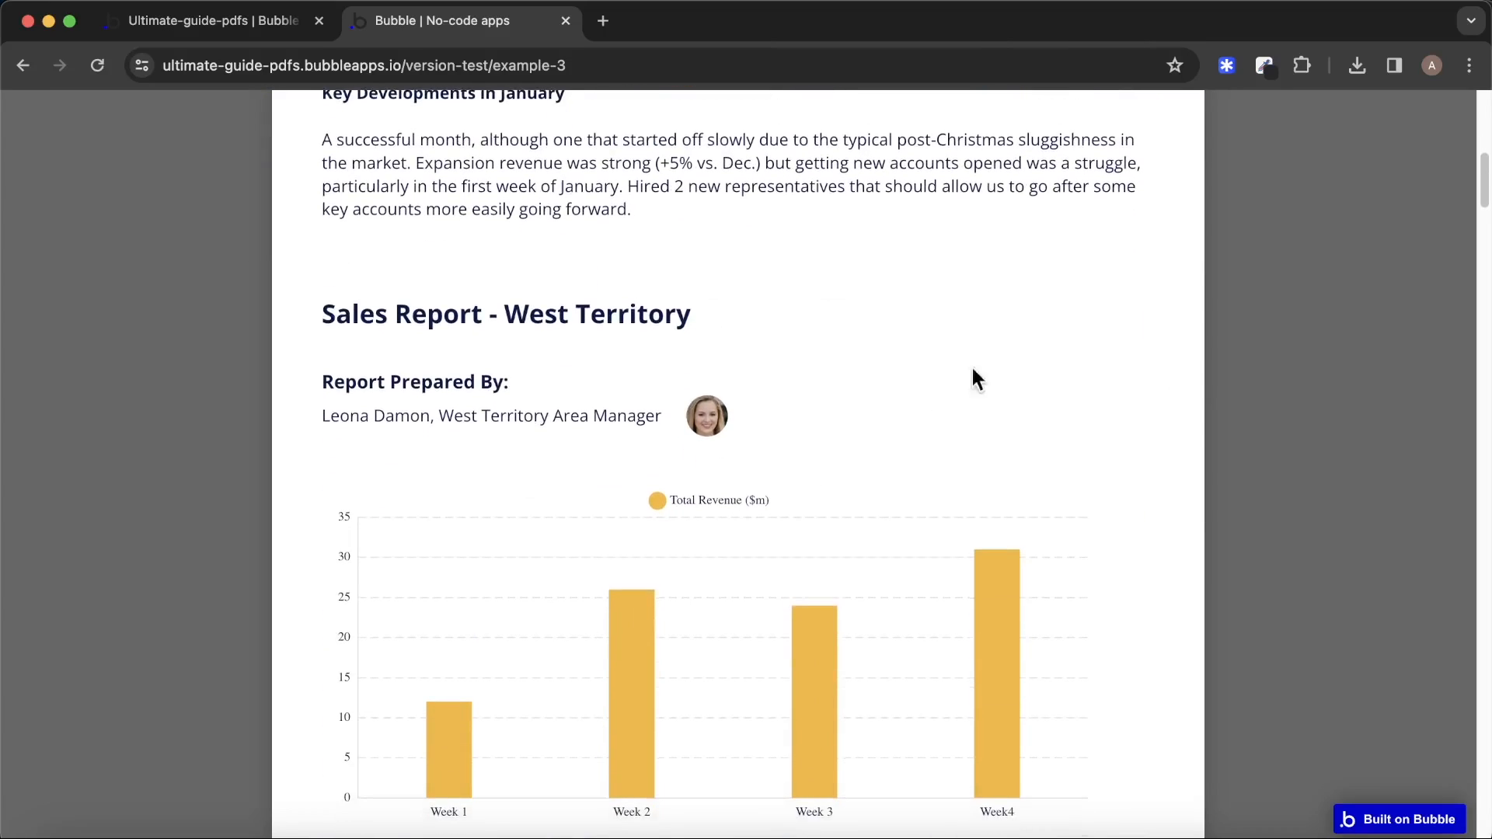
scroll(1002, 364, "down", 2)
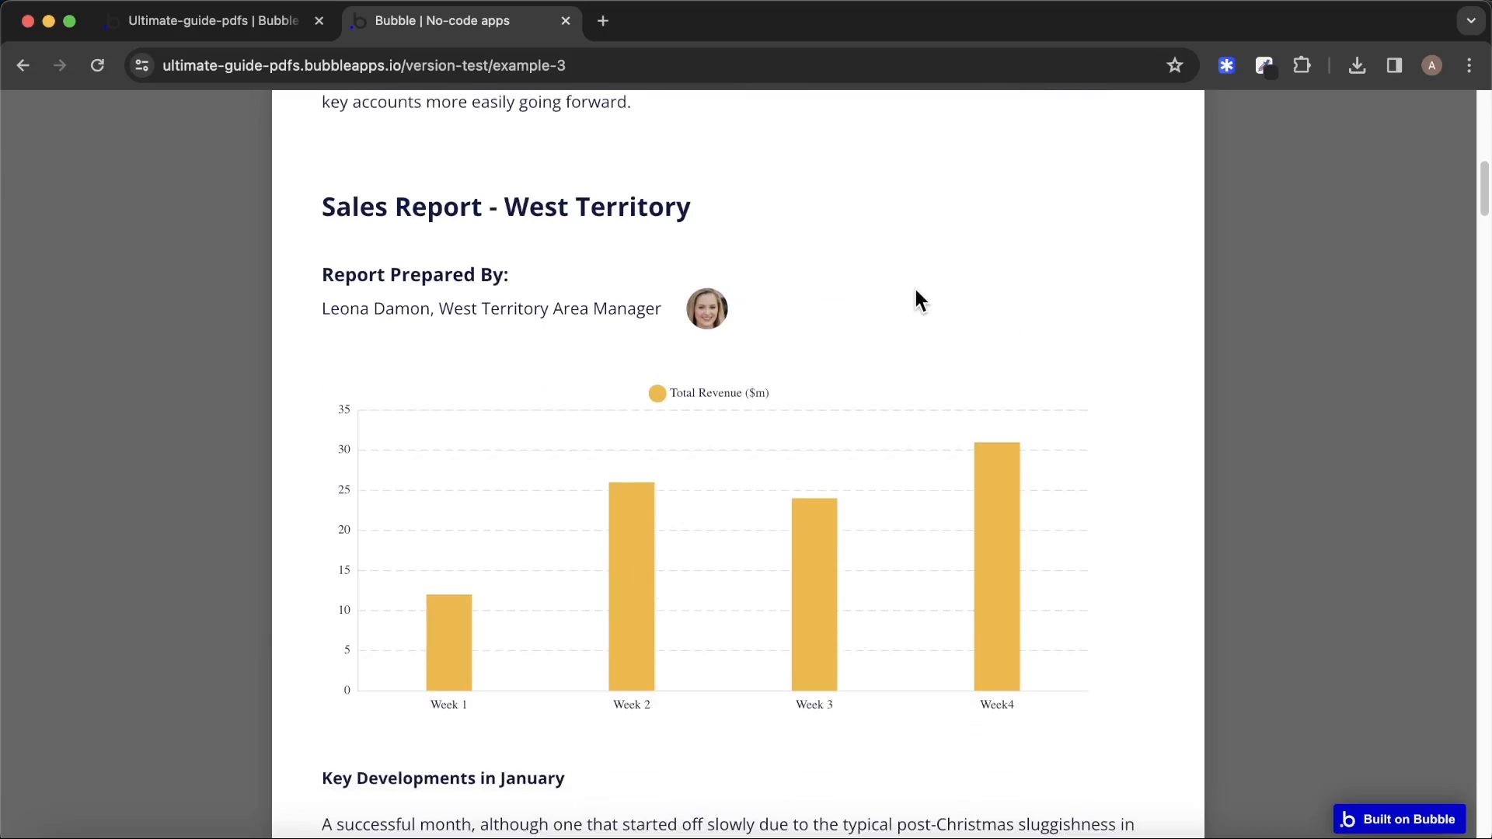
scroll(827, 350, "down", 20)
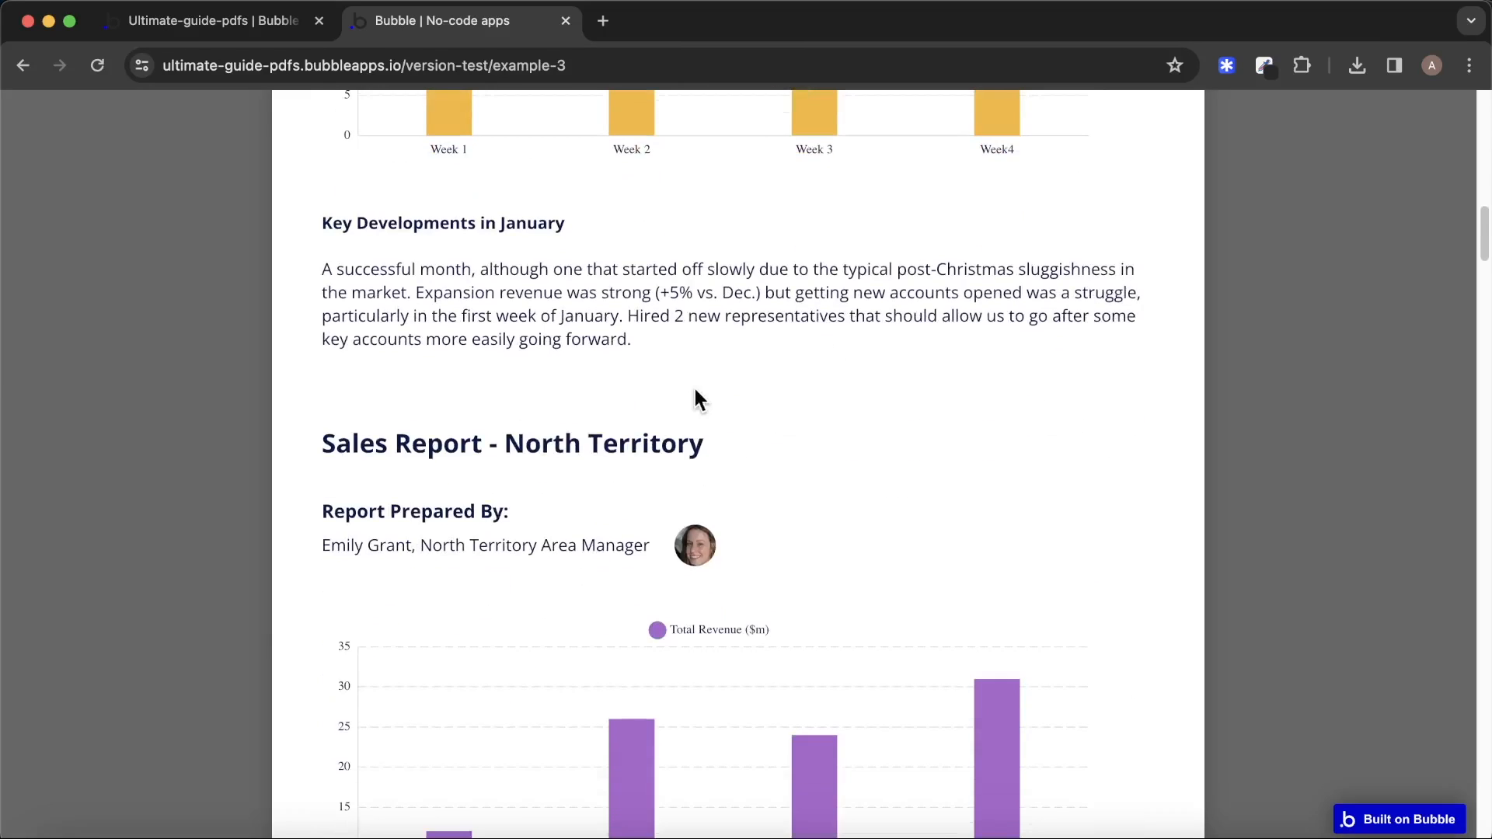
scroll(830, 403, "down", 3)
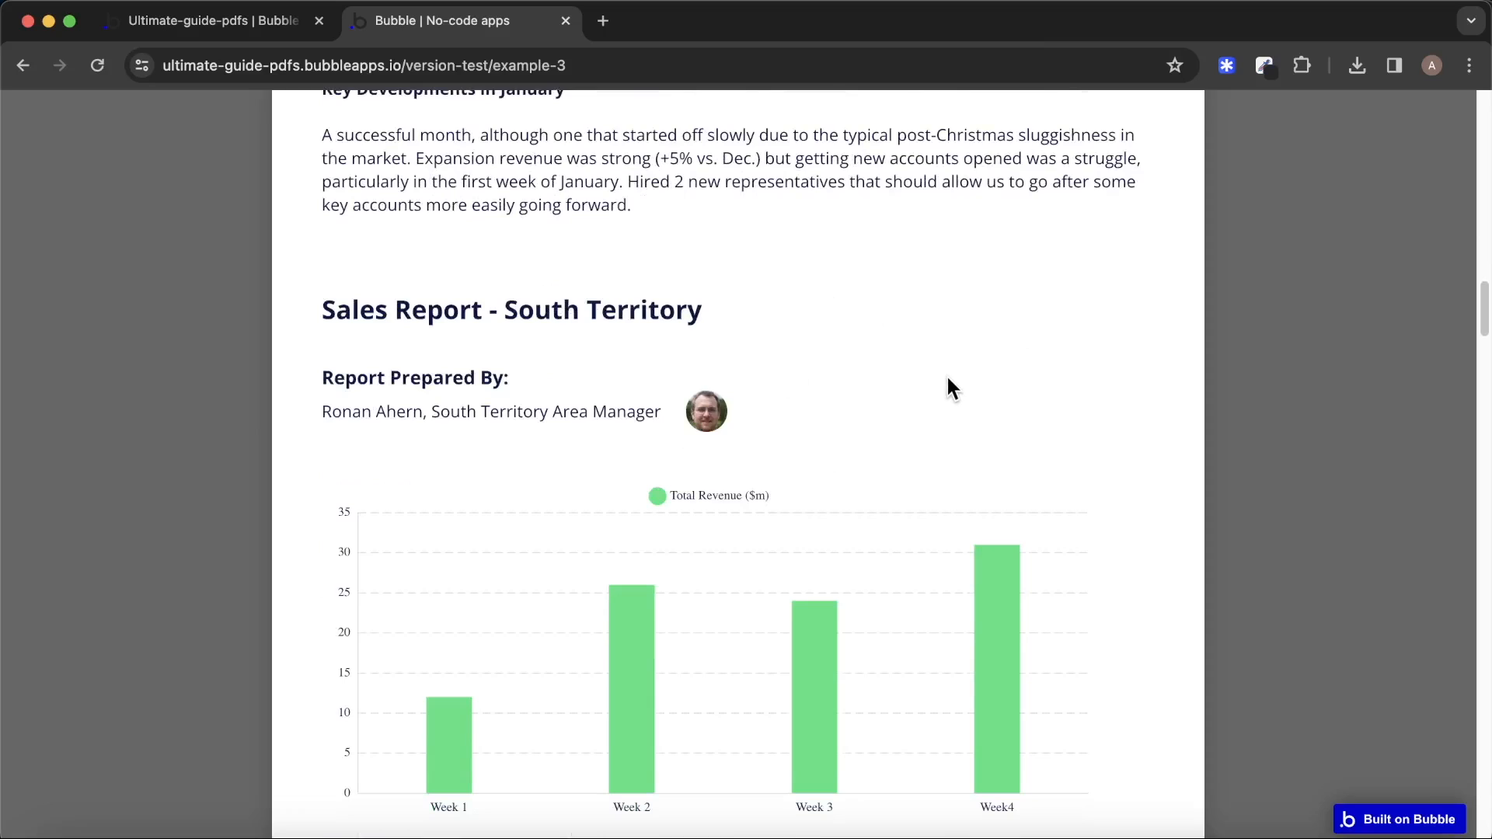
scroll(944, 373, "up", 20)
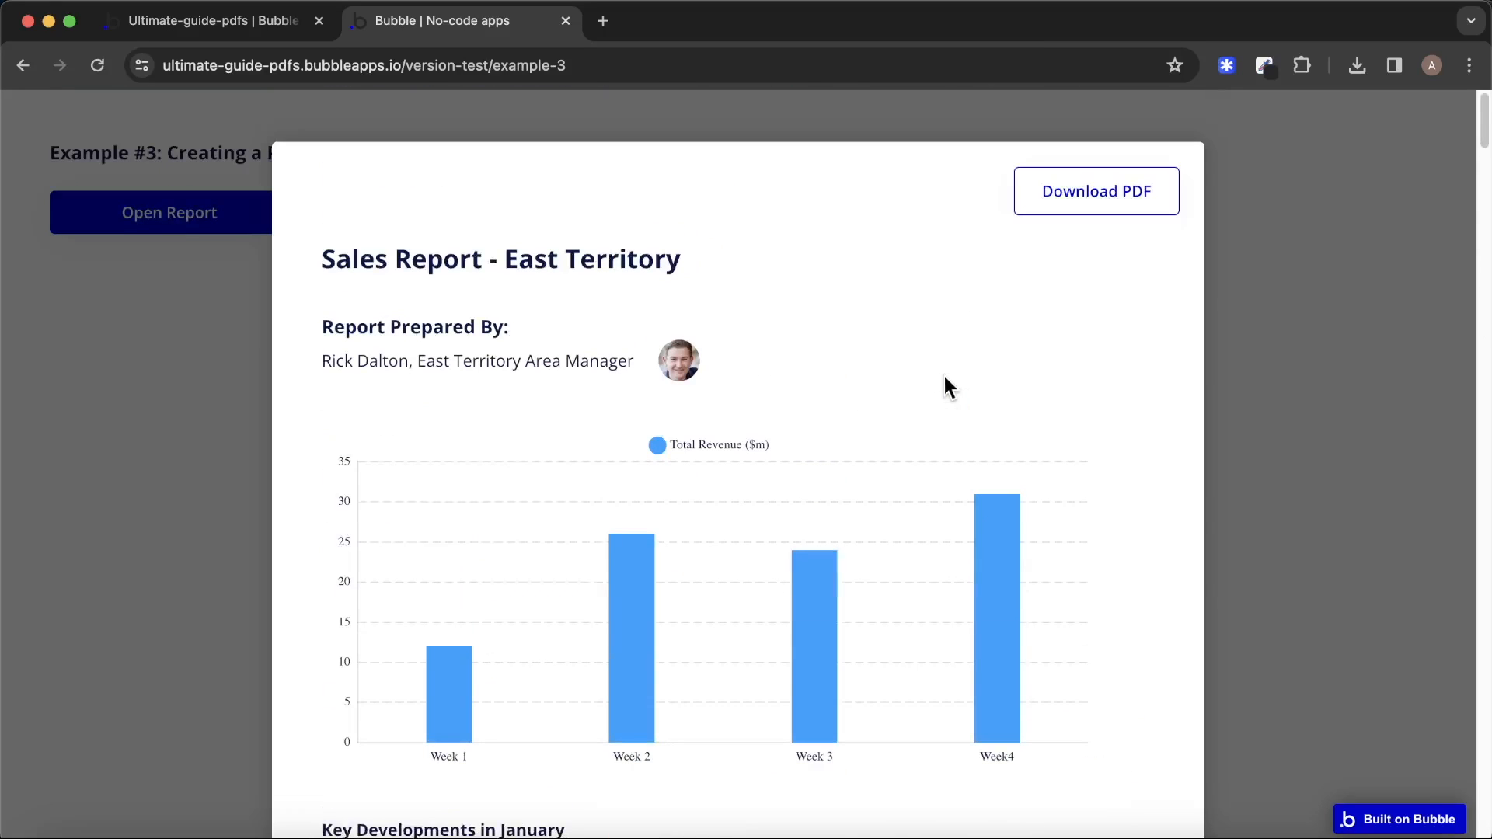
Switch to the editor and examine the Generate PDFCreator A action's ID attributes in the Download PDF popup button's workflow.
left_click(250, 20)
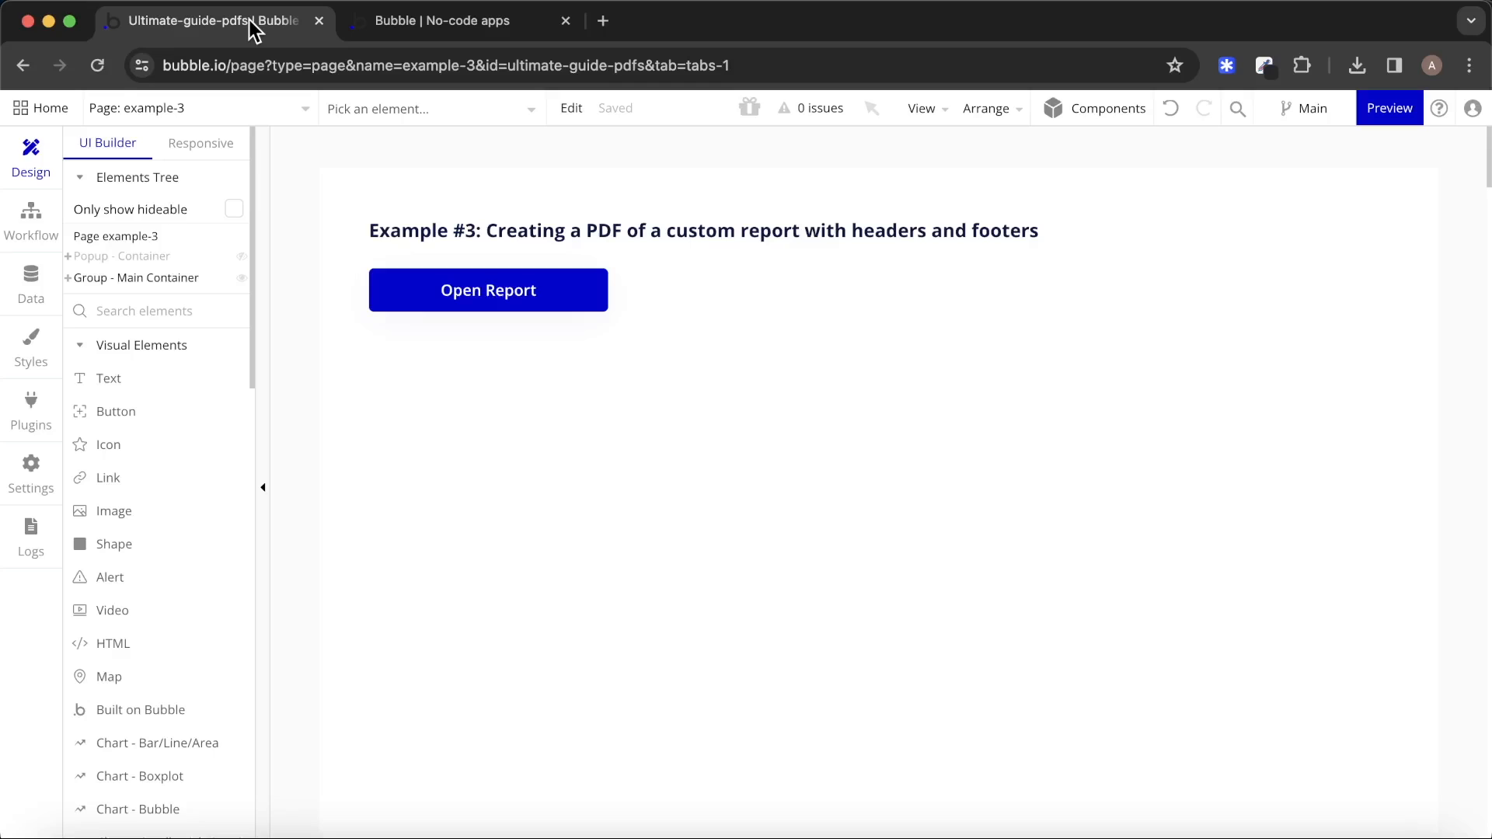
left_click(31, 216)
left_click(196, 209)
left_click(331, 194)
left_click(195, 231)
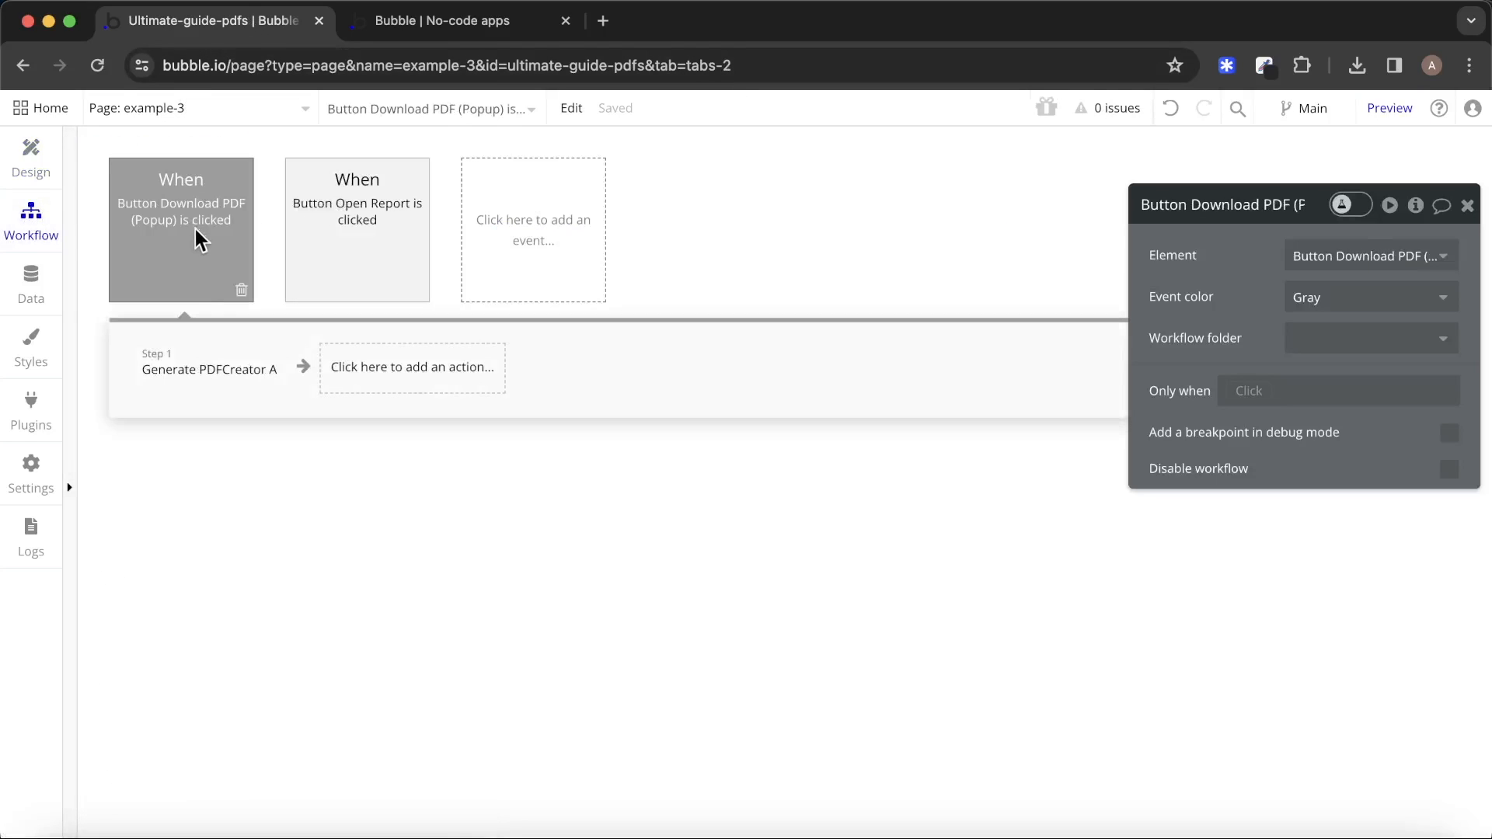
mouse_move(200, 388)
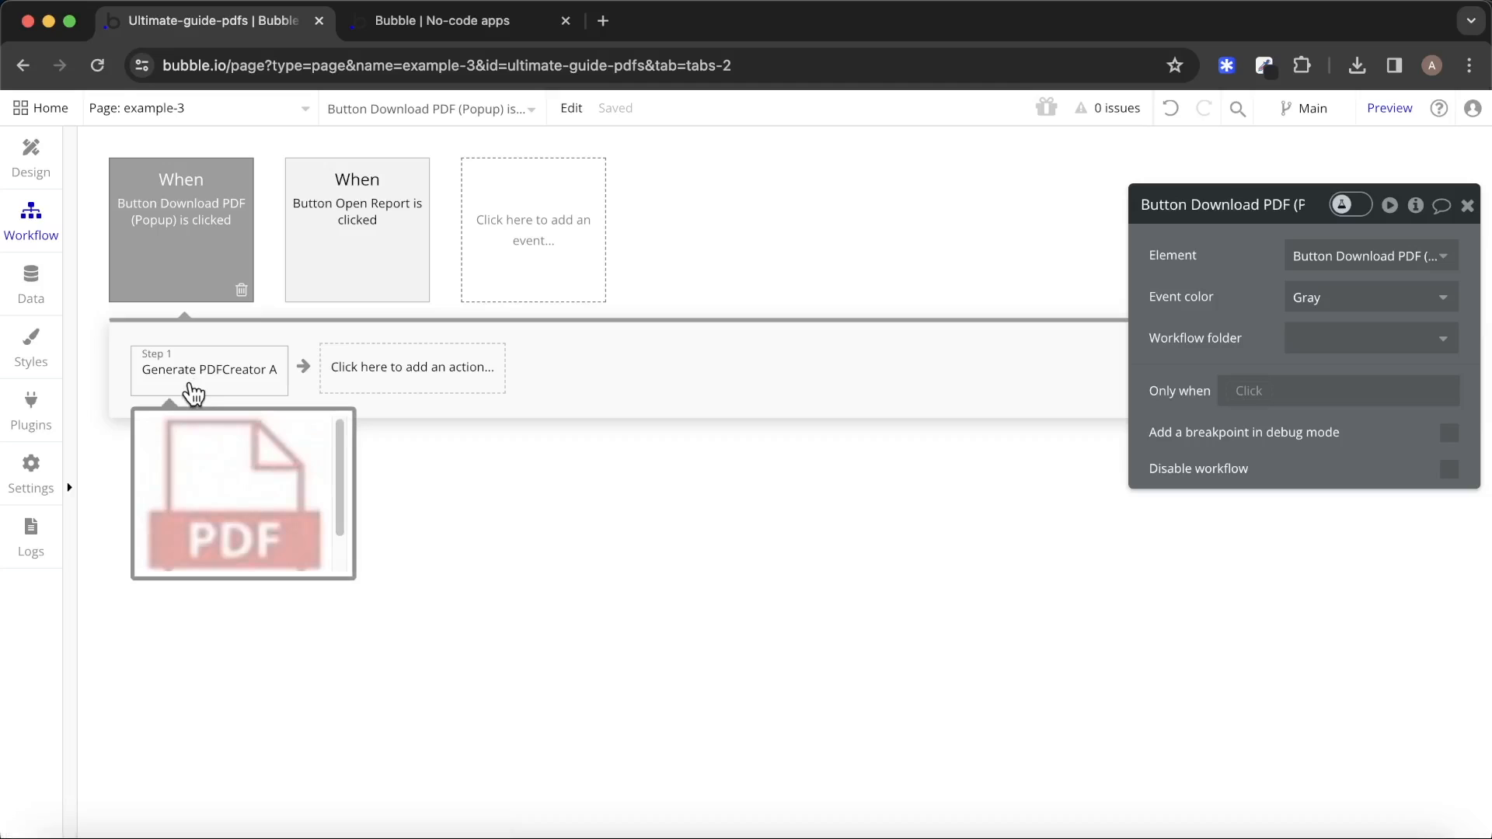
left_click(192, 391)
left_click_drag(1233, 343, 569, 347)
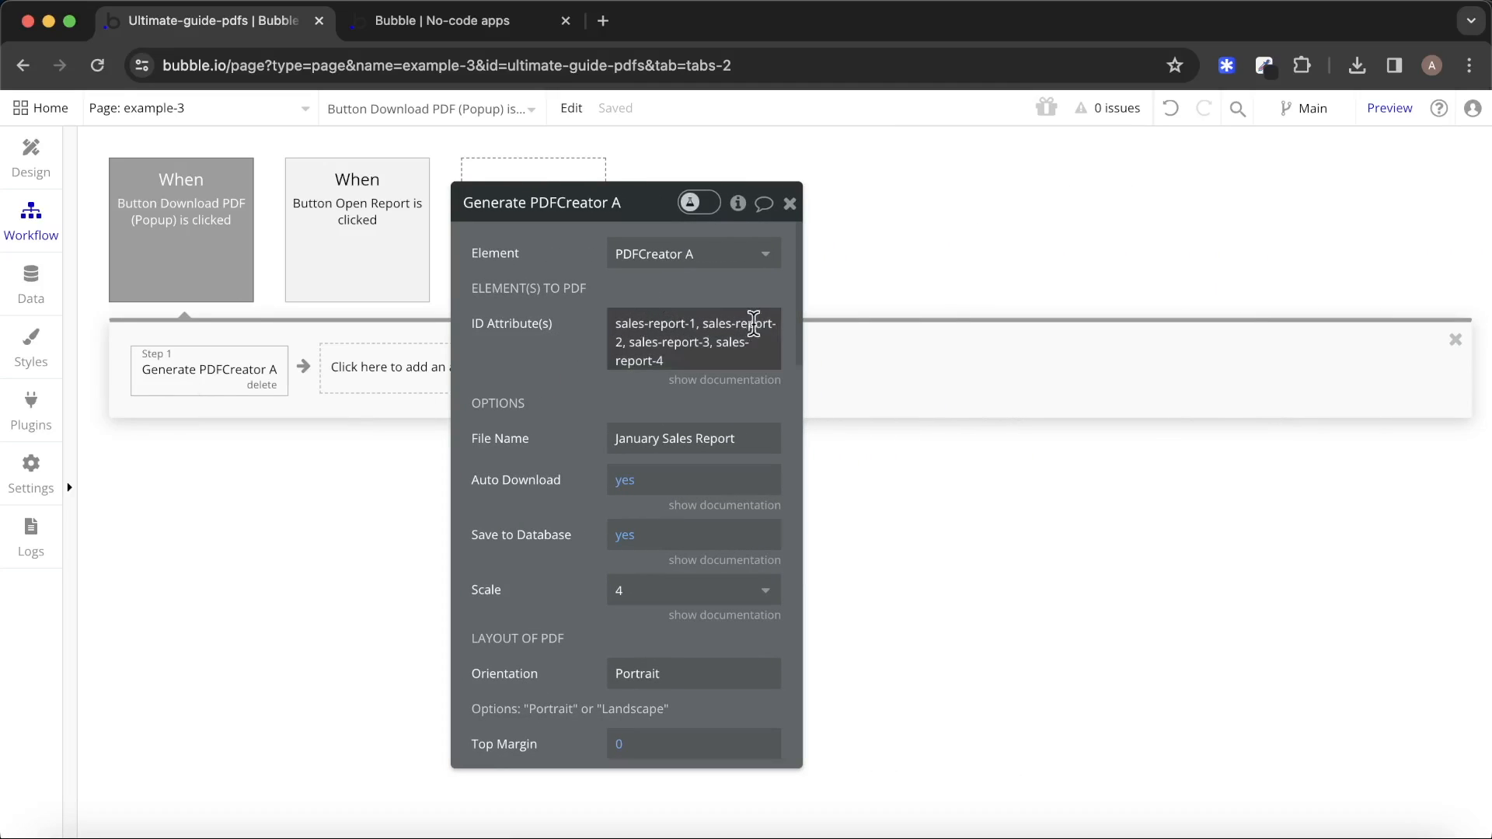
Show Popup - Container in the design view and check the ID attributes of the first two report container groups.
left_click(17, 168)
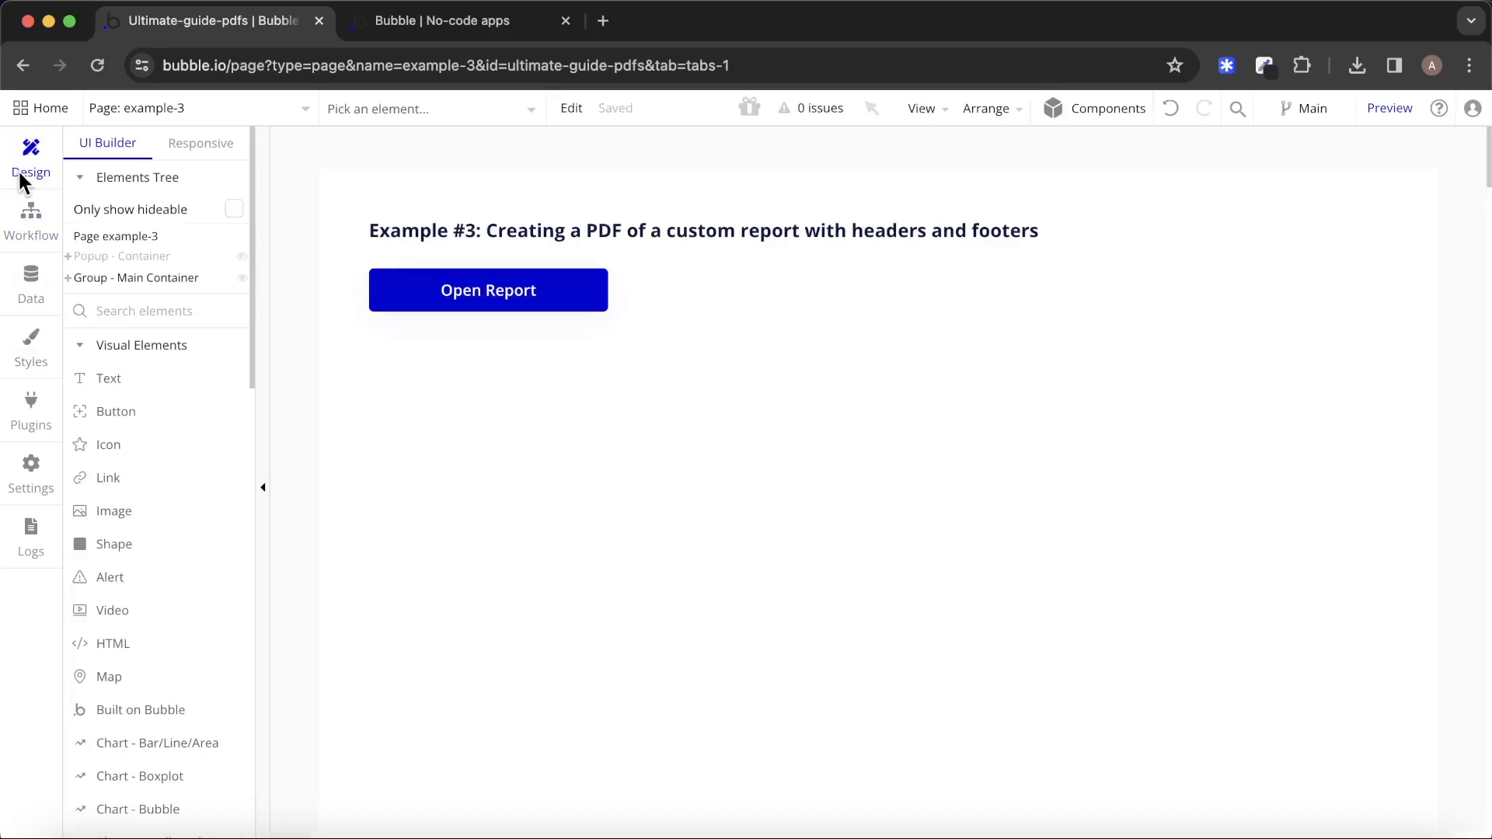
left_click(163, 263)
left_click(1309, 469)
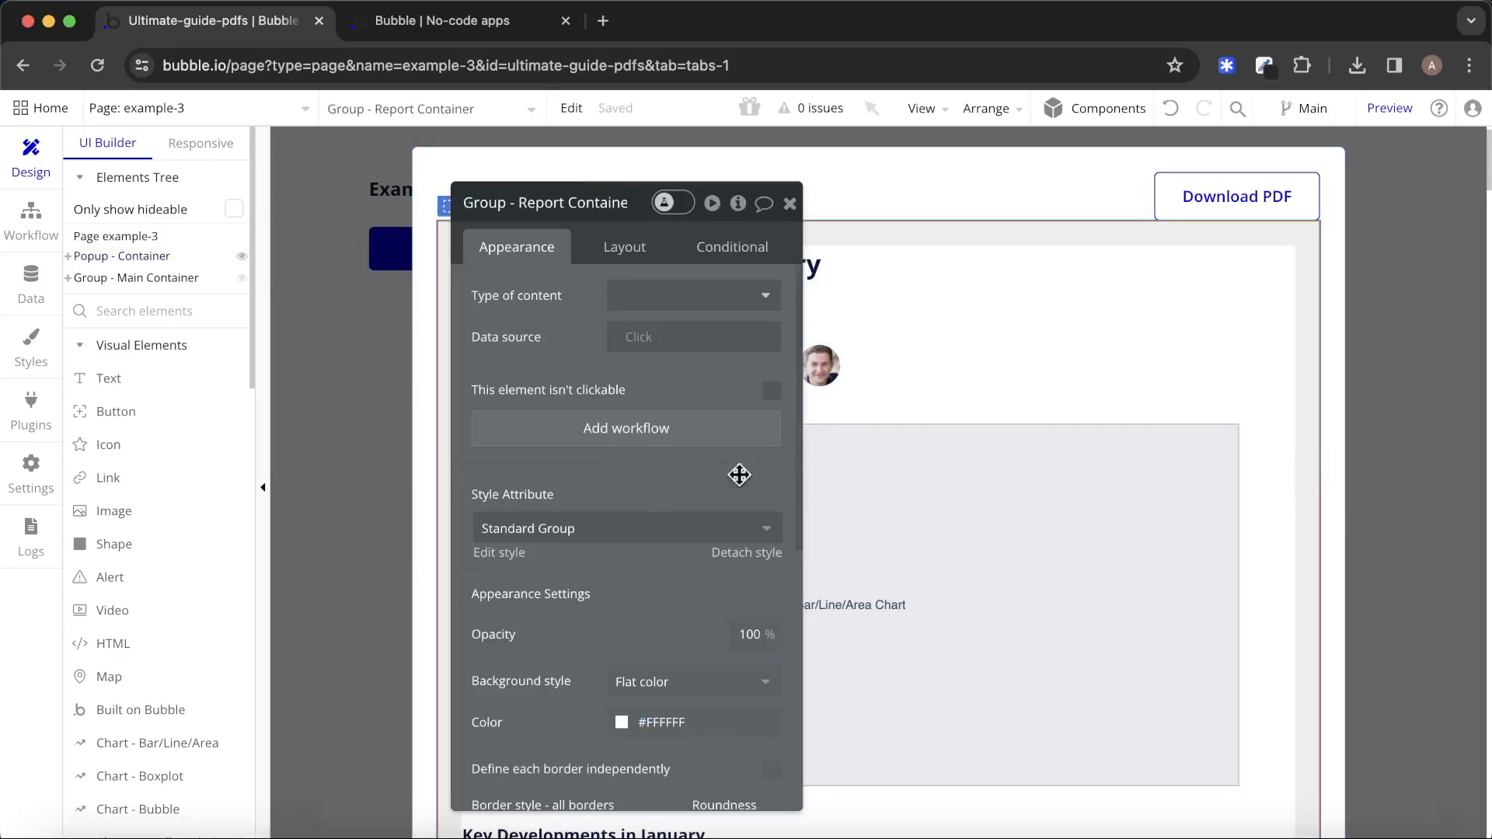
scroll(653, 507, "down", 10)
scroll(1073, 552, "down", 6)
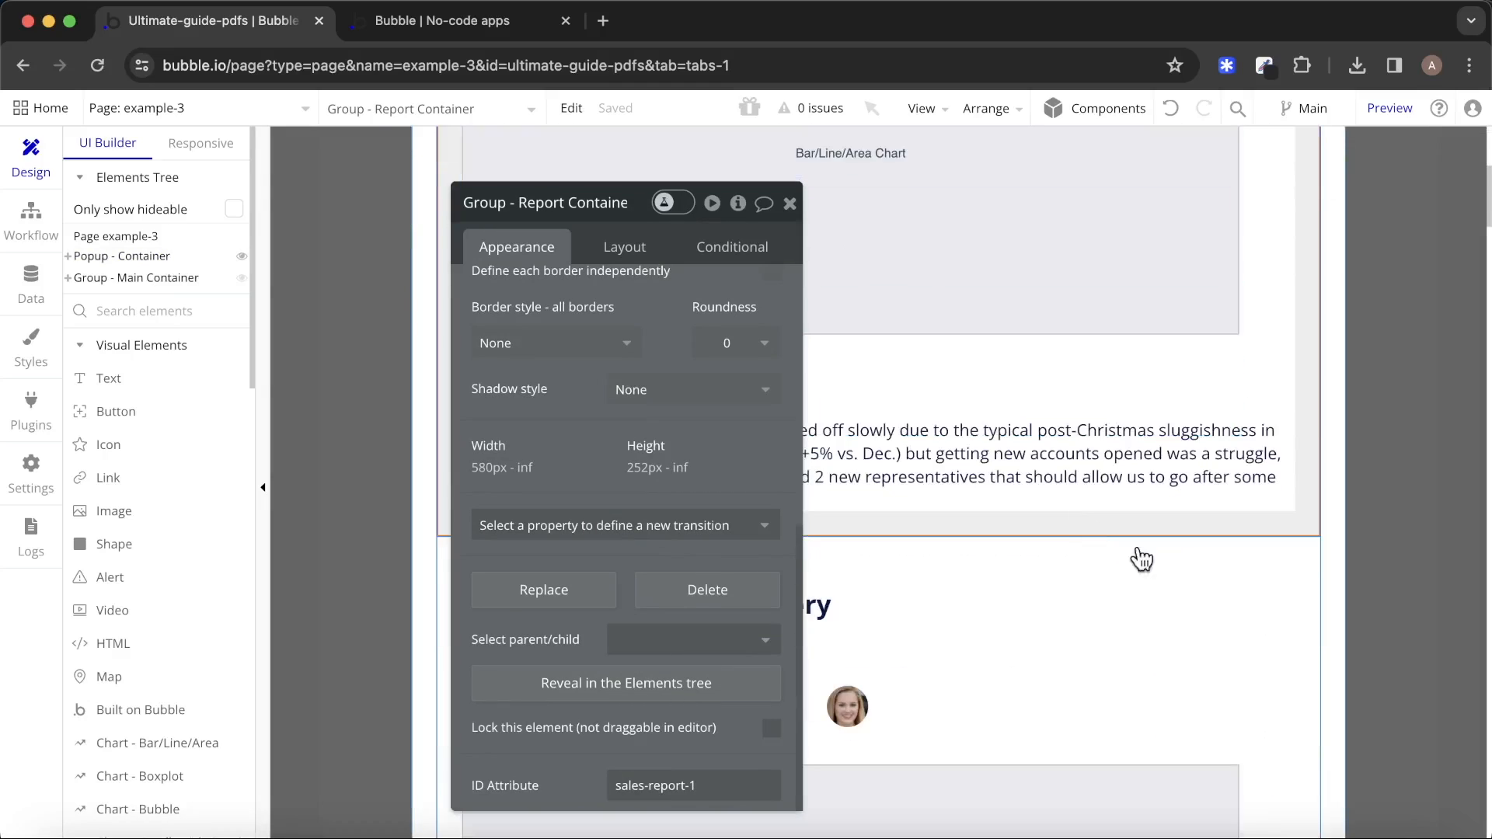
key("super+v")
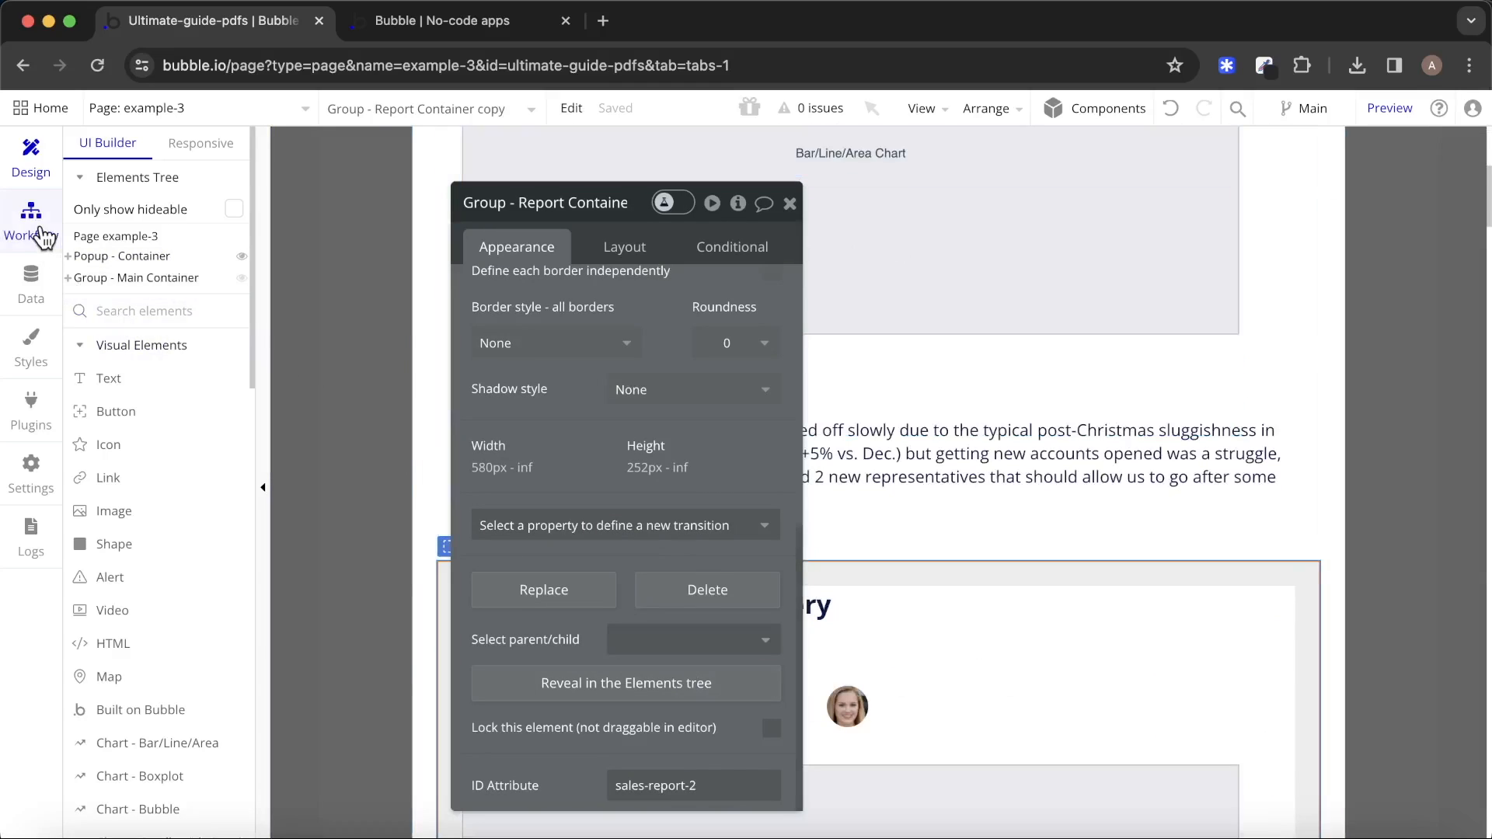
Download the sales report PDF from the example-3 preview page, then open the file and review its pages.
left_click(413, 34)
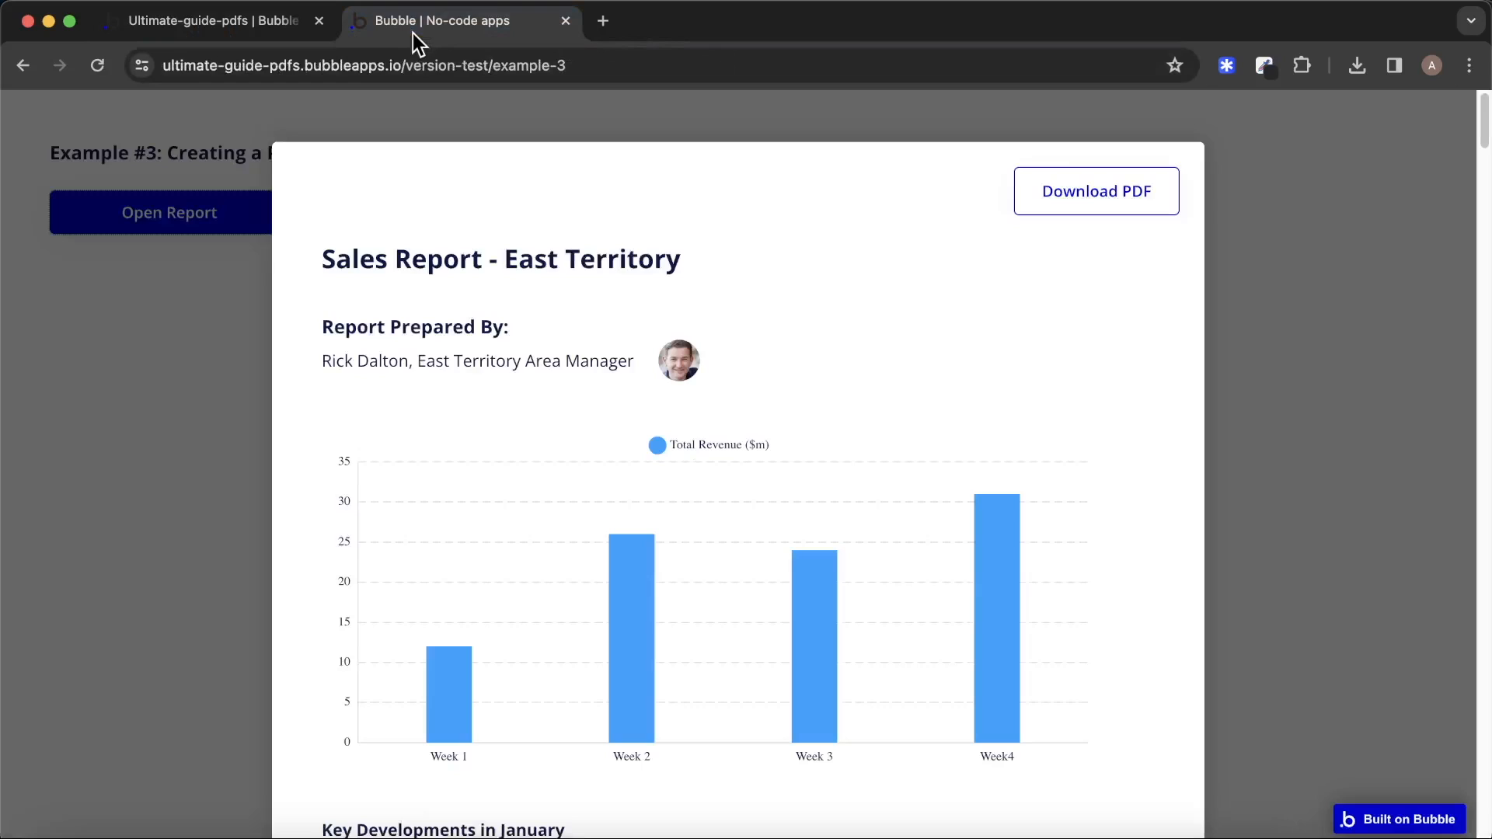
left_click(1081, 192)
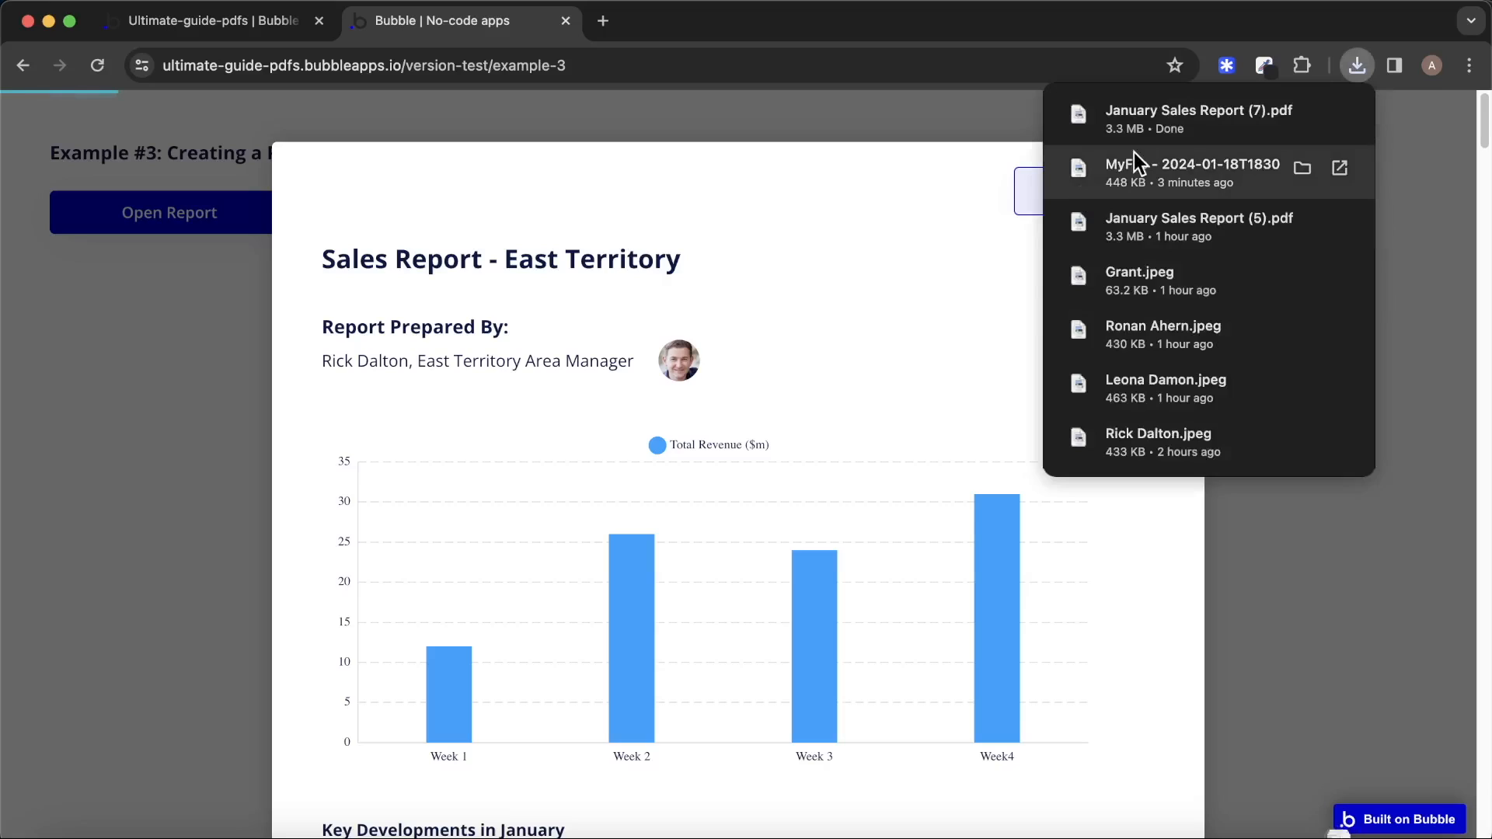
left_click(1155, 122)
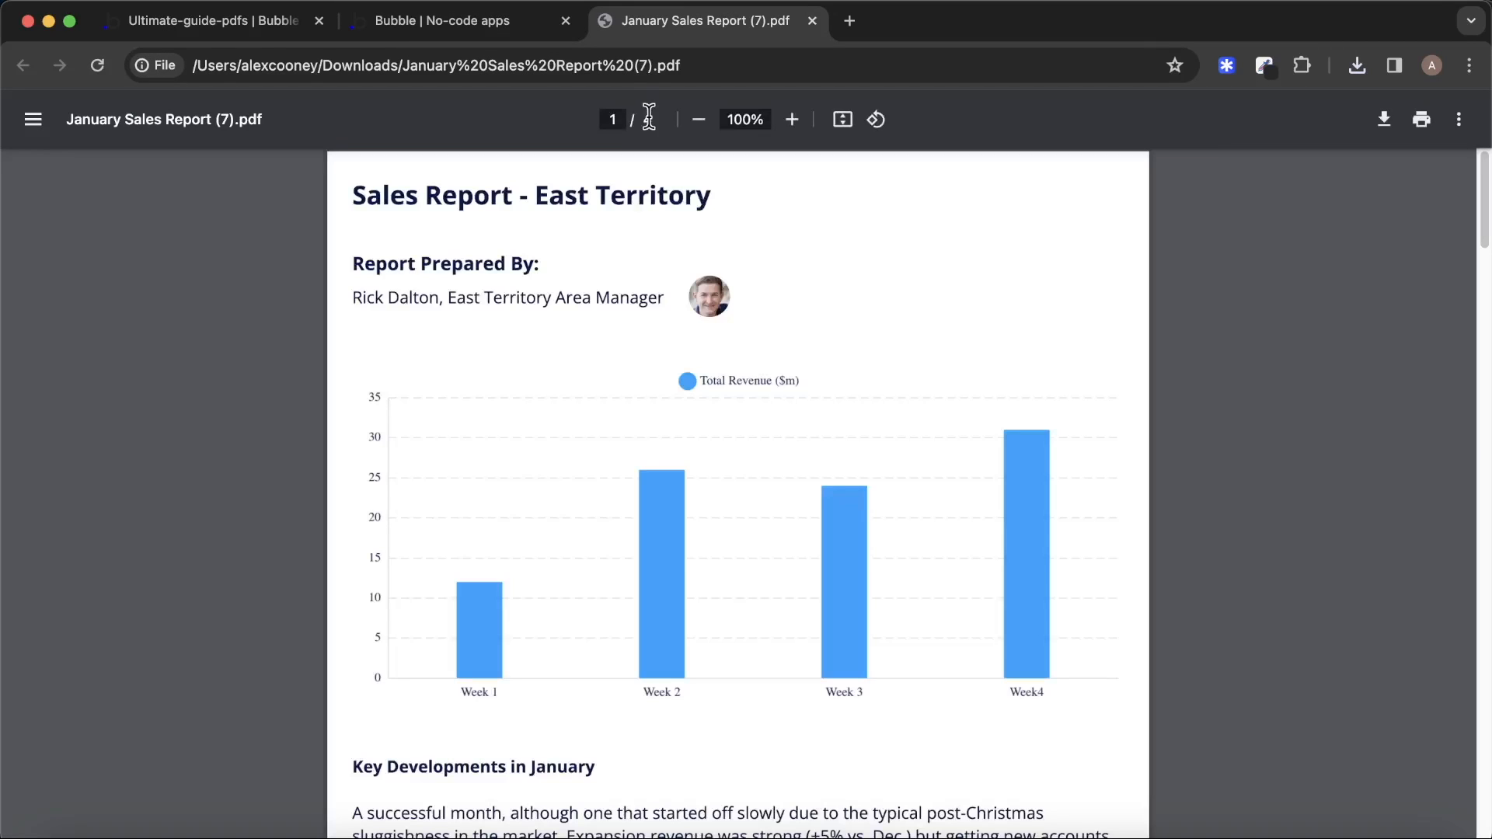
scroll(1015, 343, "down", 10)
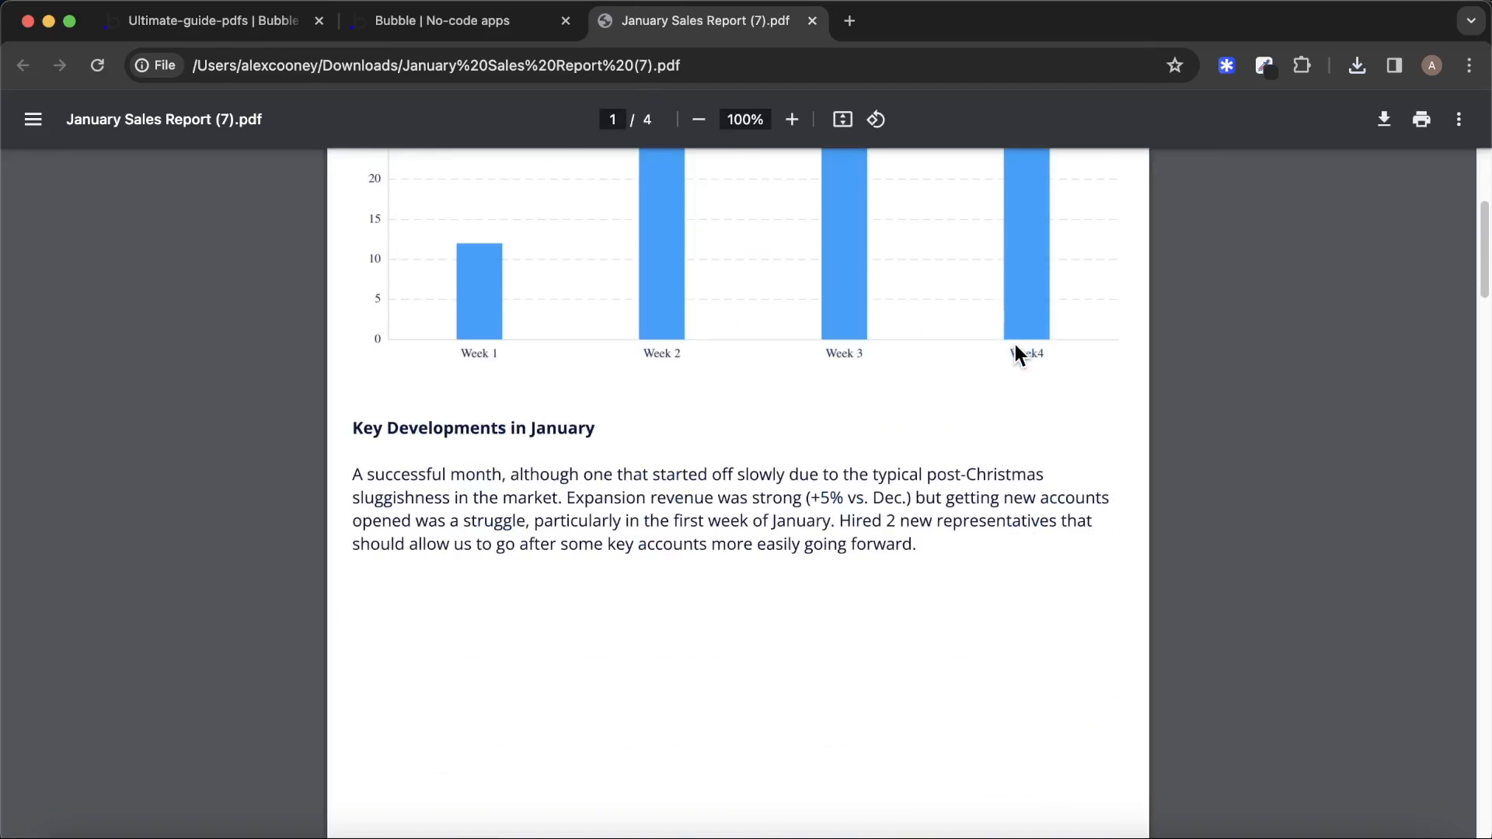
scroll(1015, 346, "down", 20)
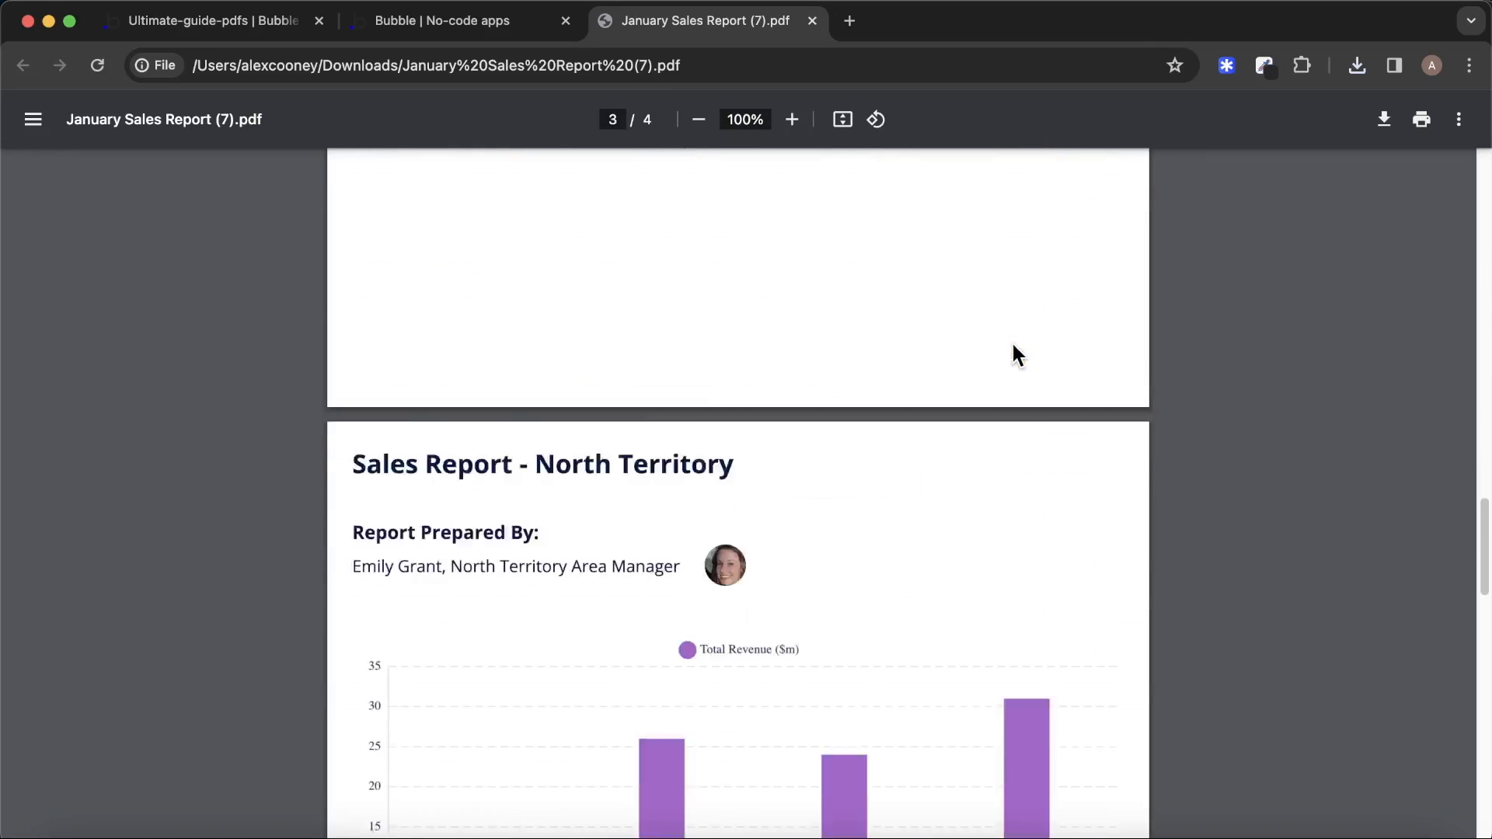
scroll(1014, 354, "up", 20)
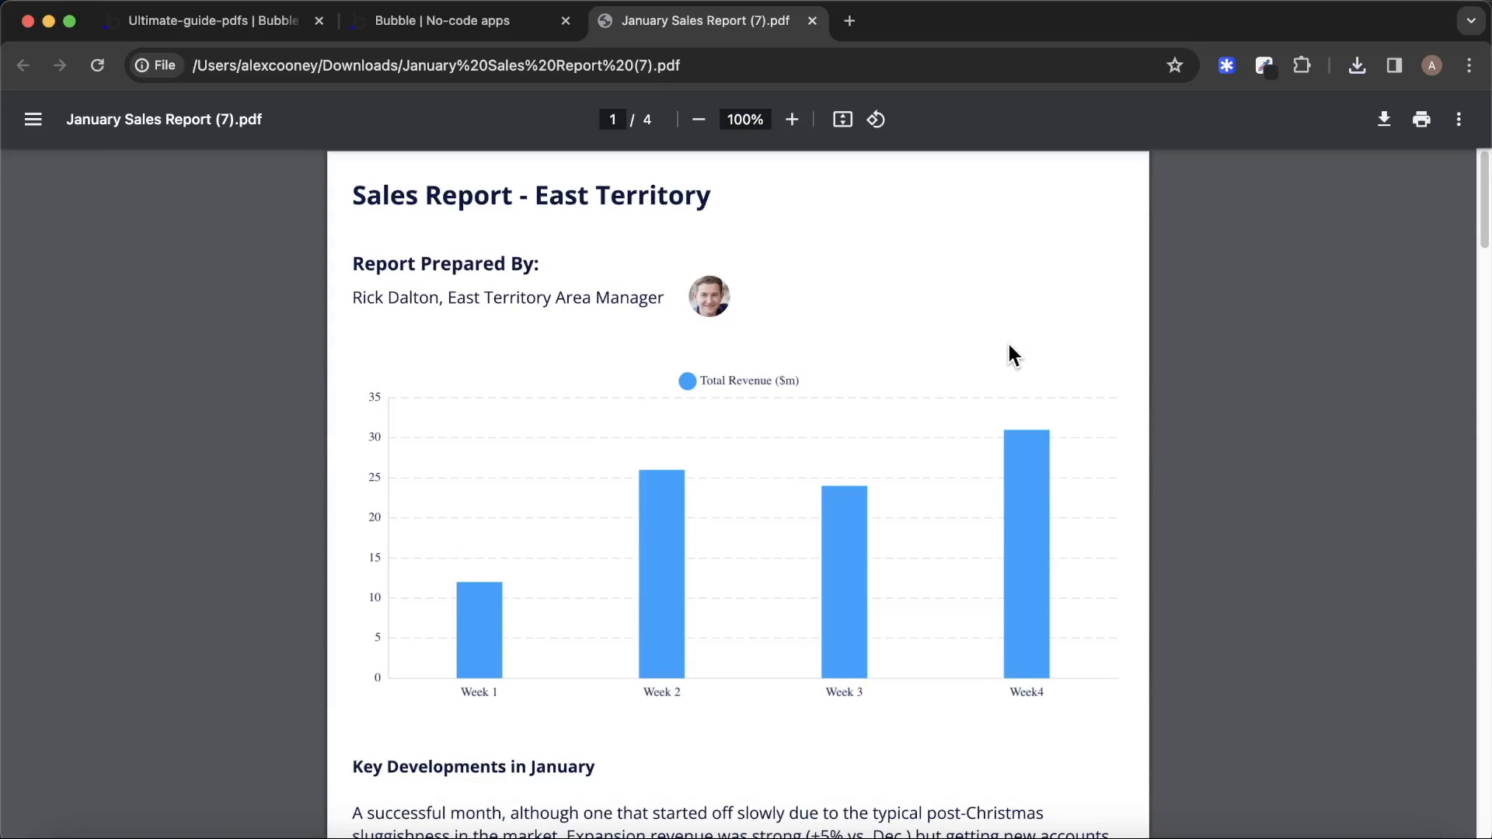
Return to the editor and review the Generate PDFCreator A action's file name, download, database and layout options, checking the recent downloads.
left_click(237, 30)
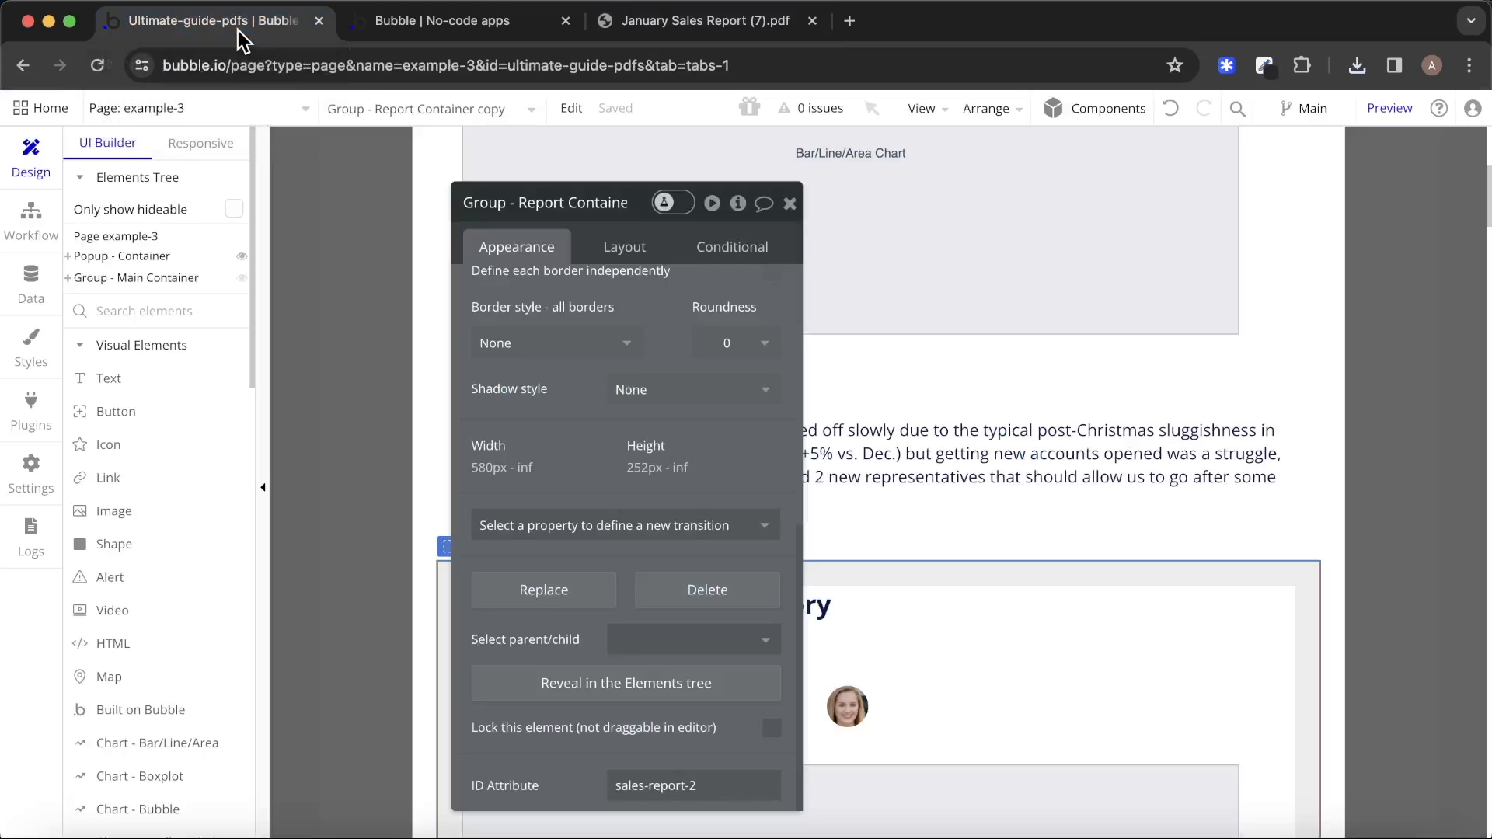
left_click(789, 203)
scroll(838, 554, "up", 6)
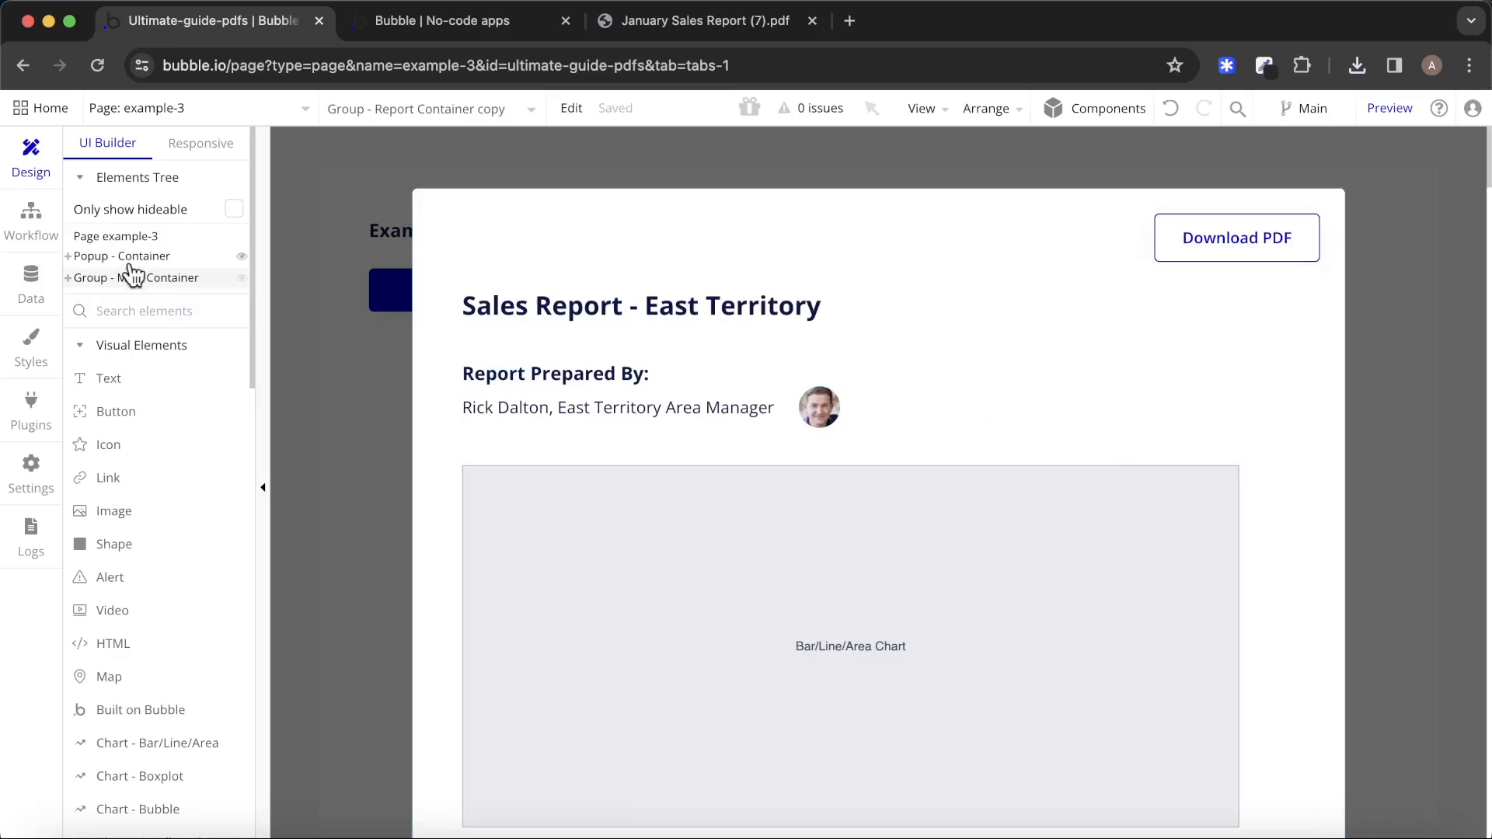
left_click(40, 214)
scroll(746, 435, "up", 6)
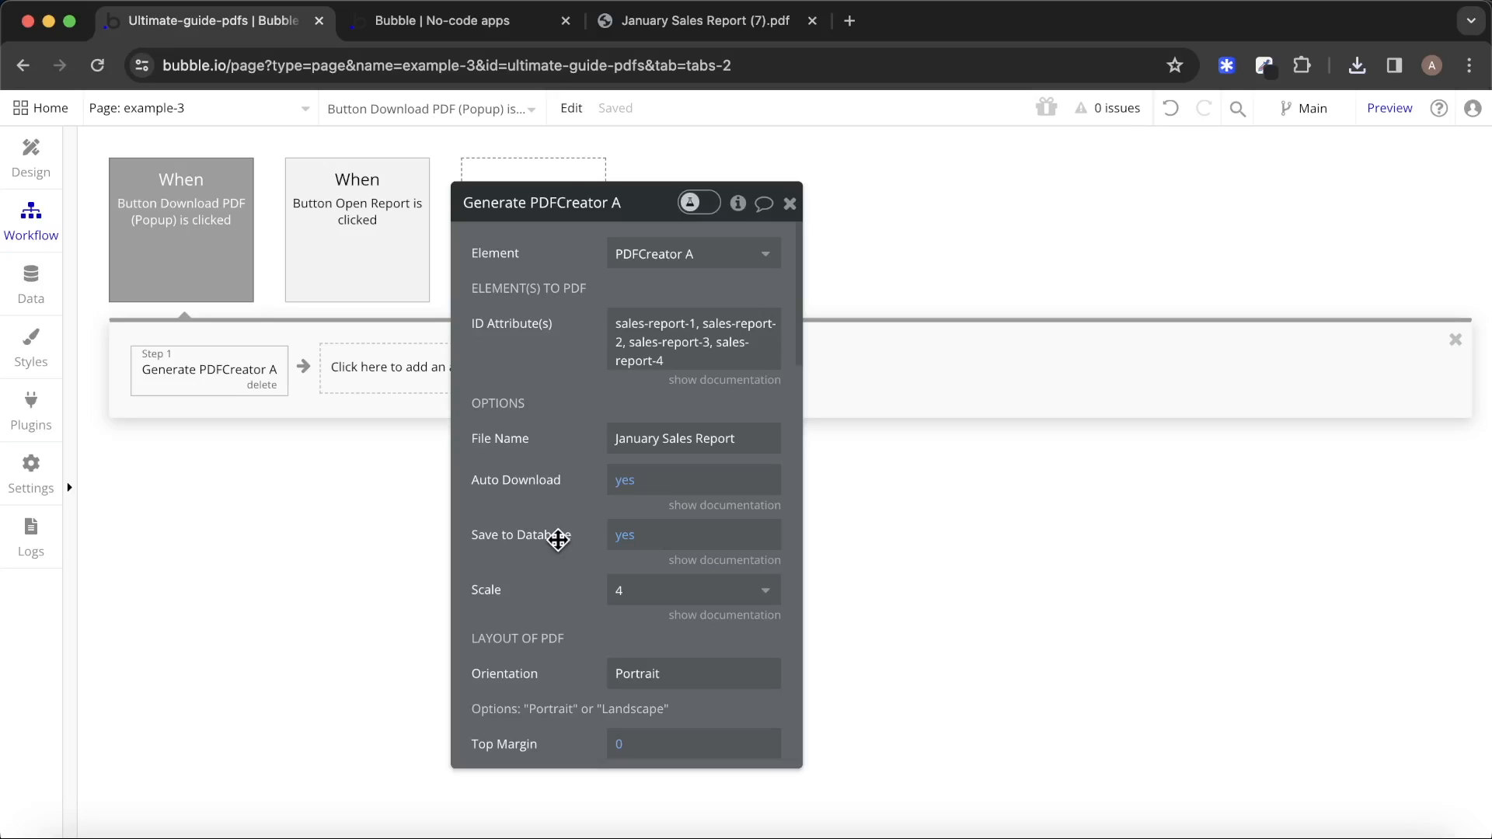
left_click(1356, 66)
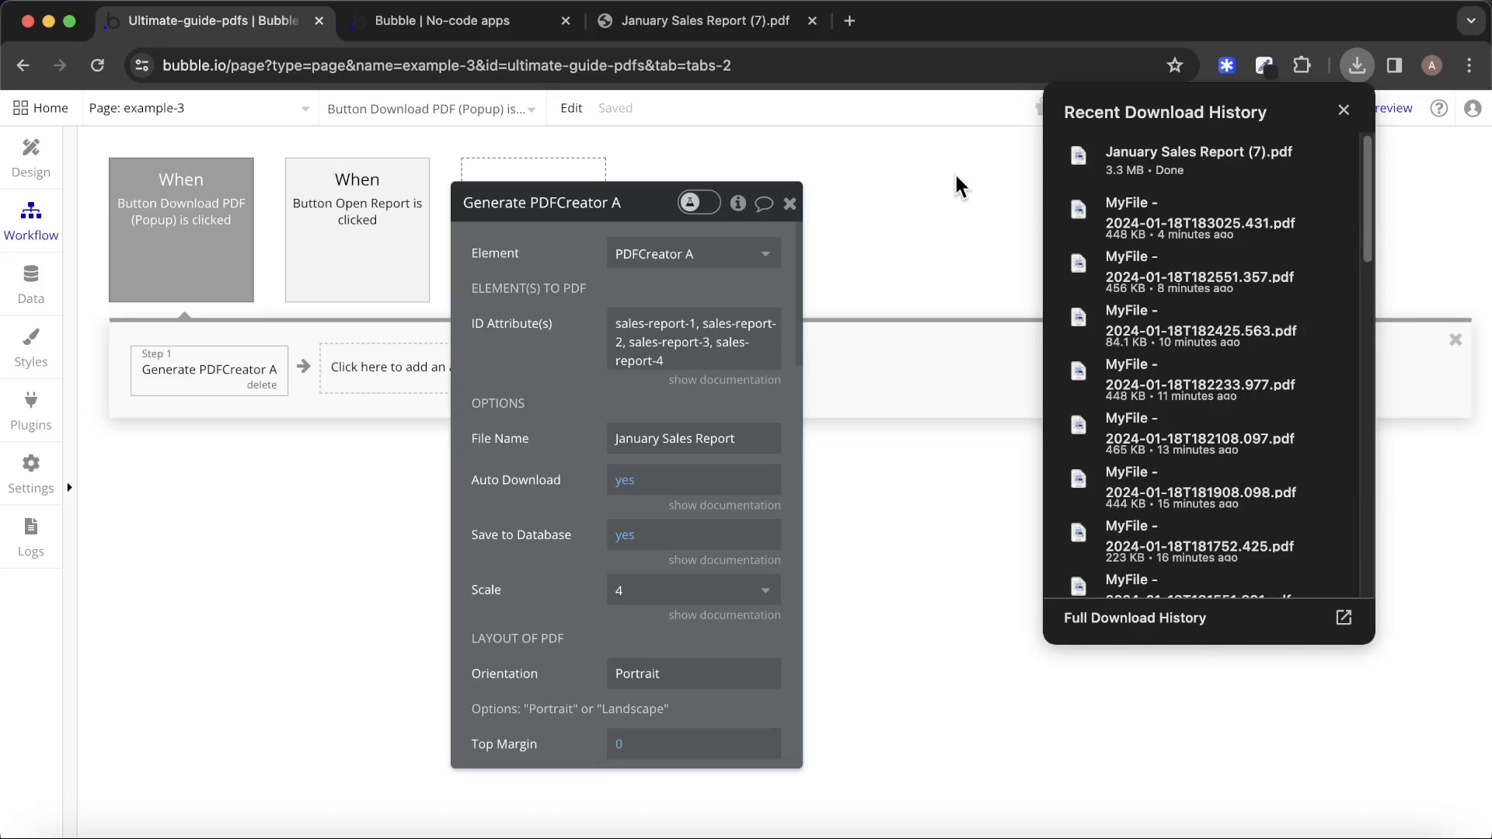
left_click(916, 155)
left_click(790, 204)
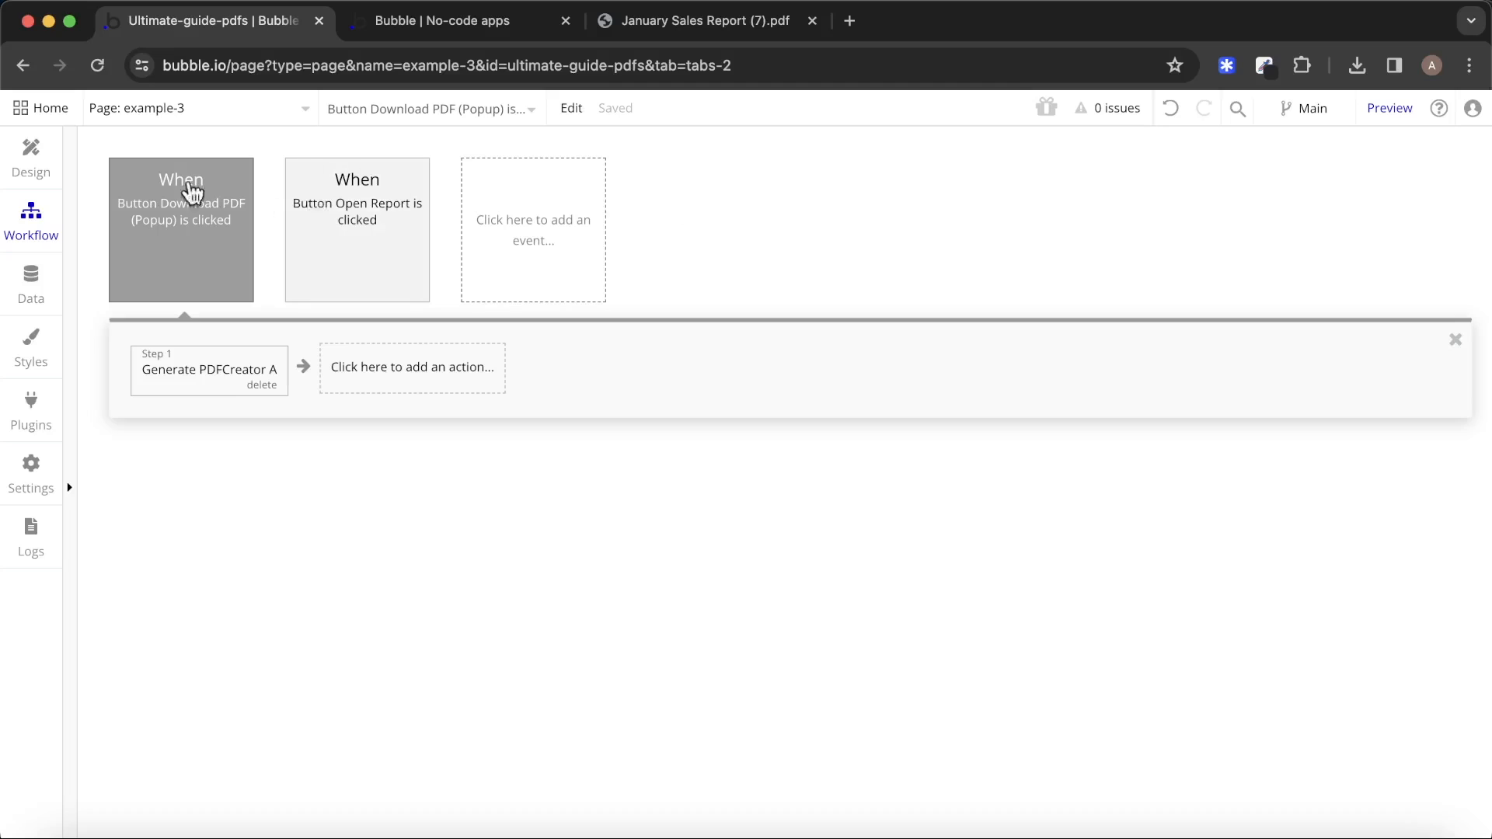
Add a Floating Group container at the upper-left corner of the example-3 page in the design view.
left_click(44, 151)
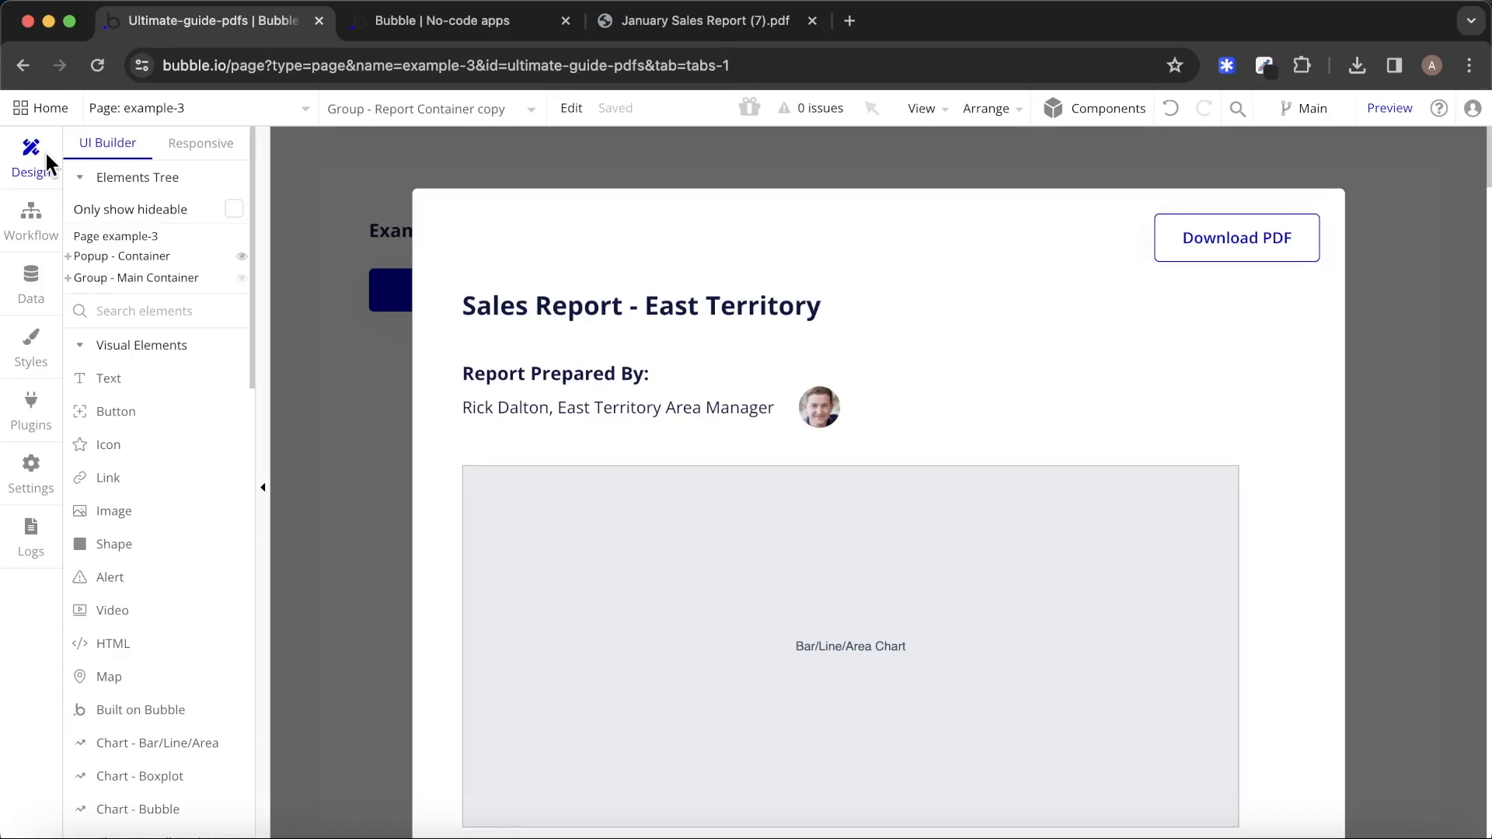
scroll(200, 321, "down", 3)
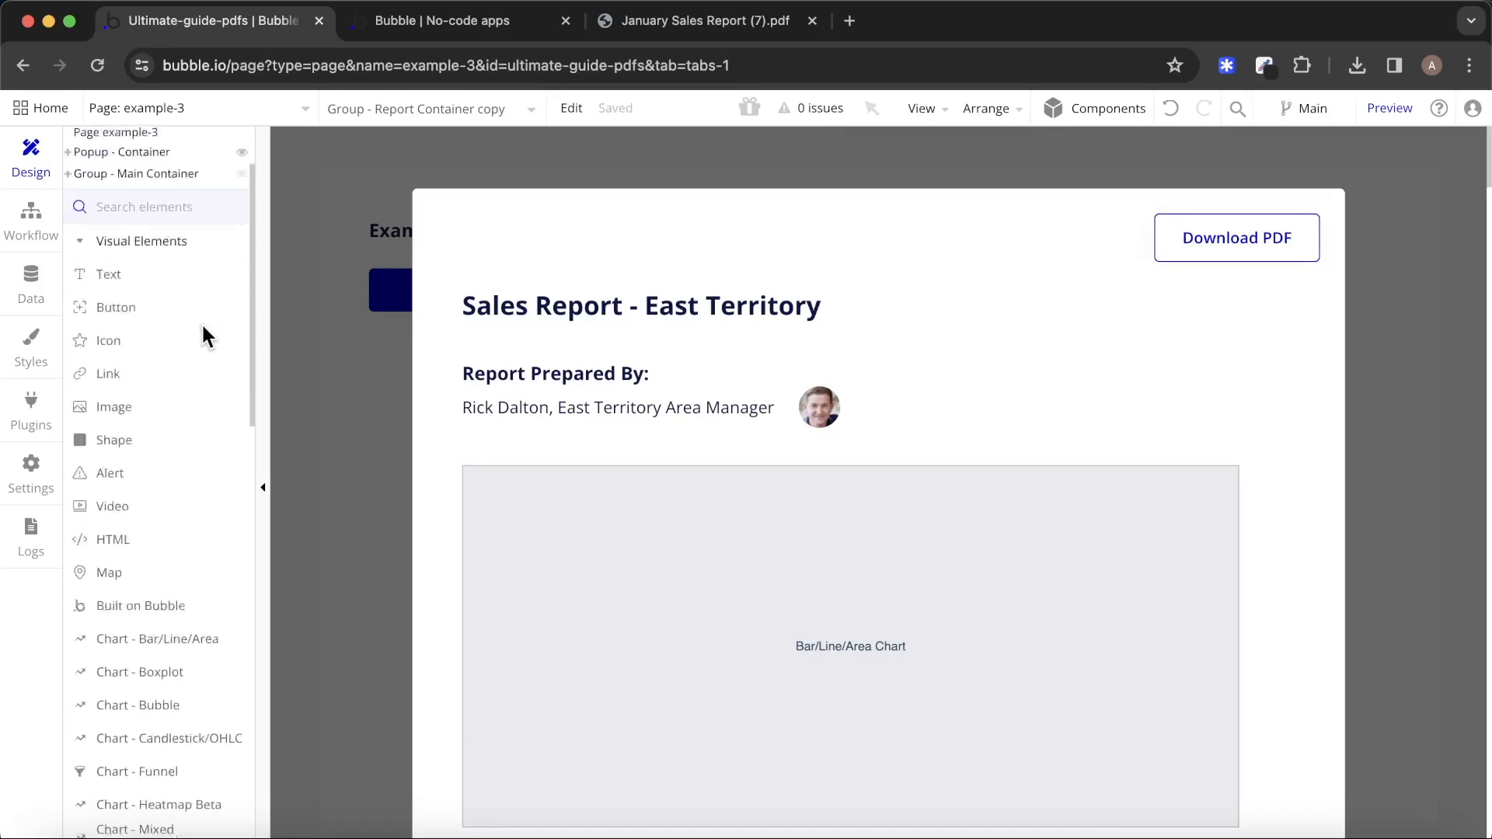
scroll(202, 373, "down", 20)
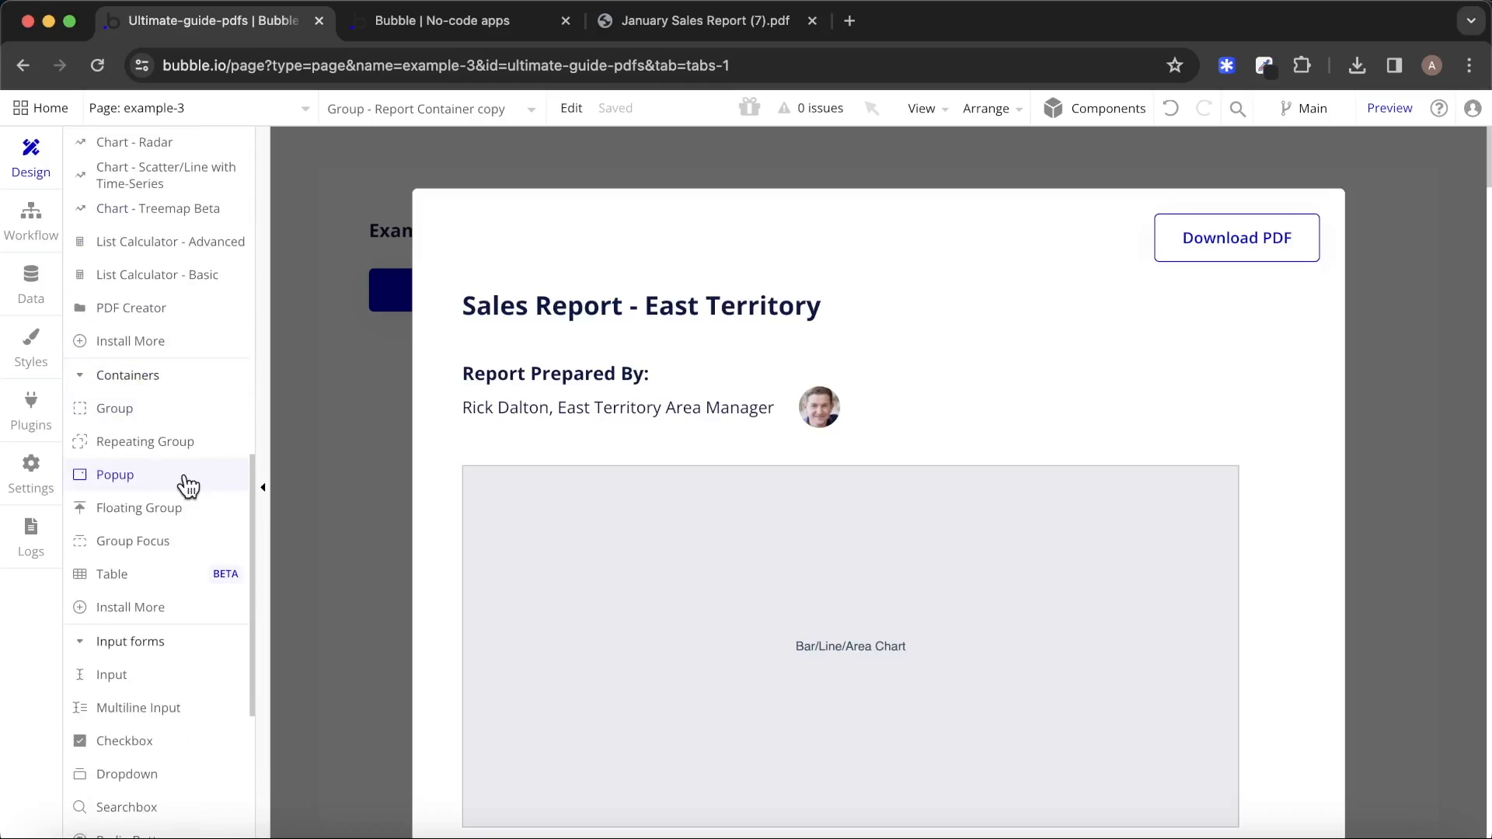
left_click(186, 507)
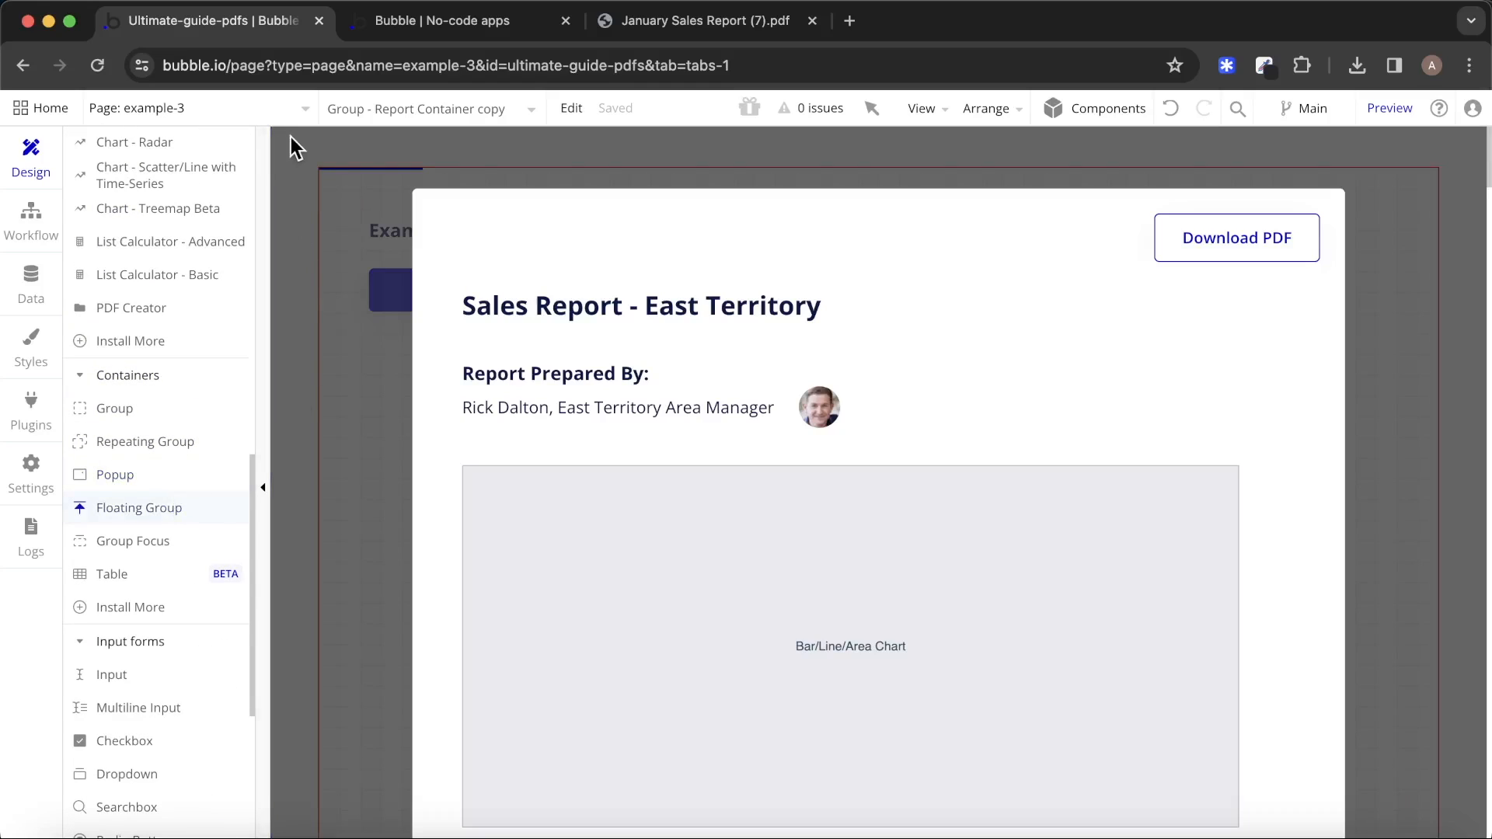
left_click(343, 179)
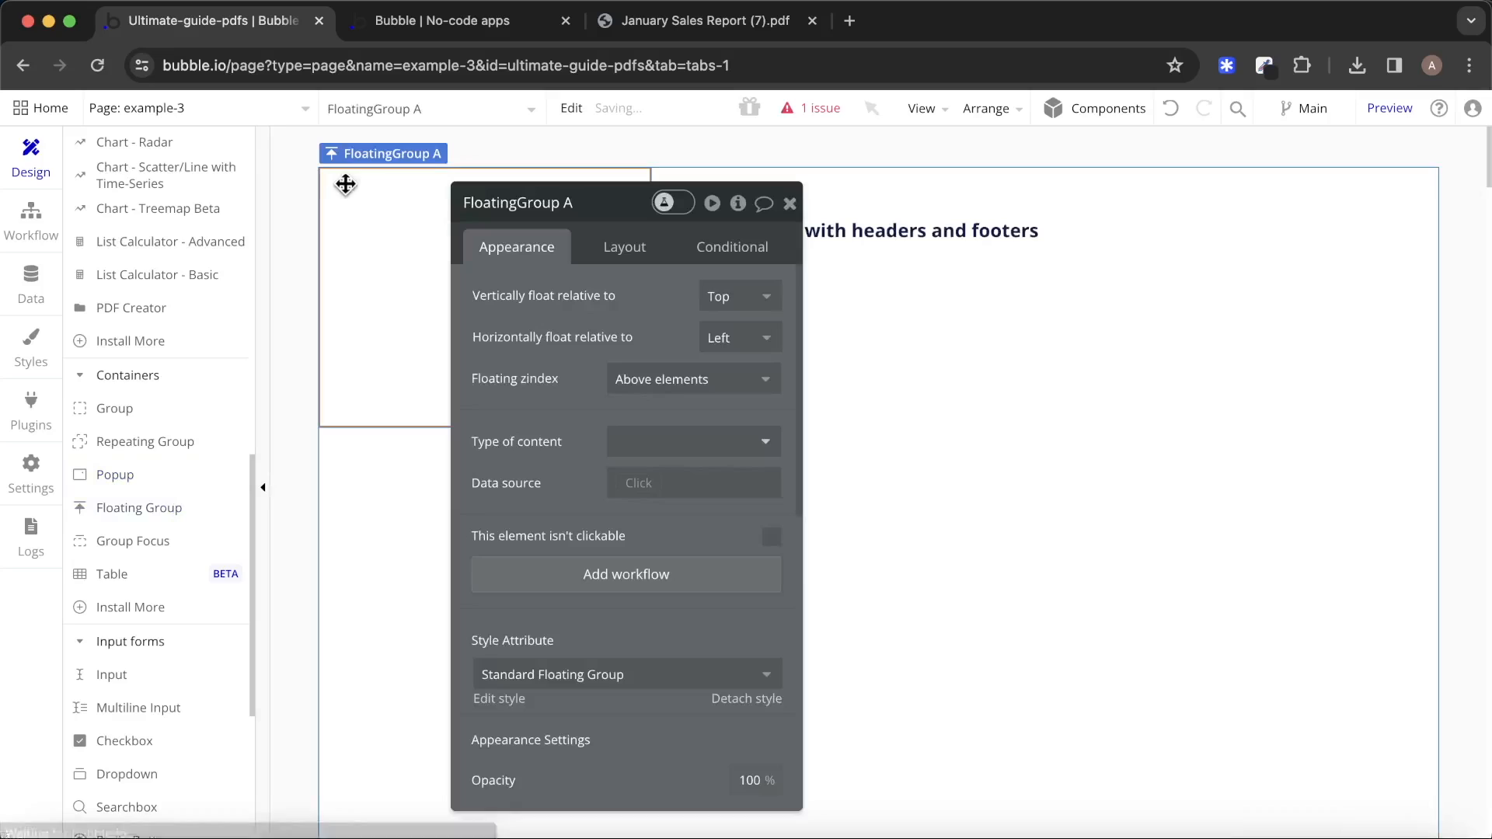
Set FloatingGroup A's container layout to Column and turn off its fixed width and fit height to content.
left_click_drag(558, 277, 842, 289)
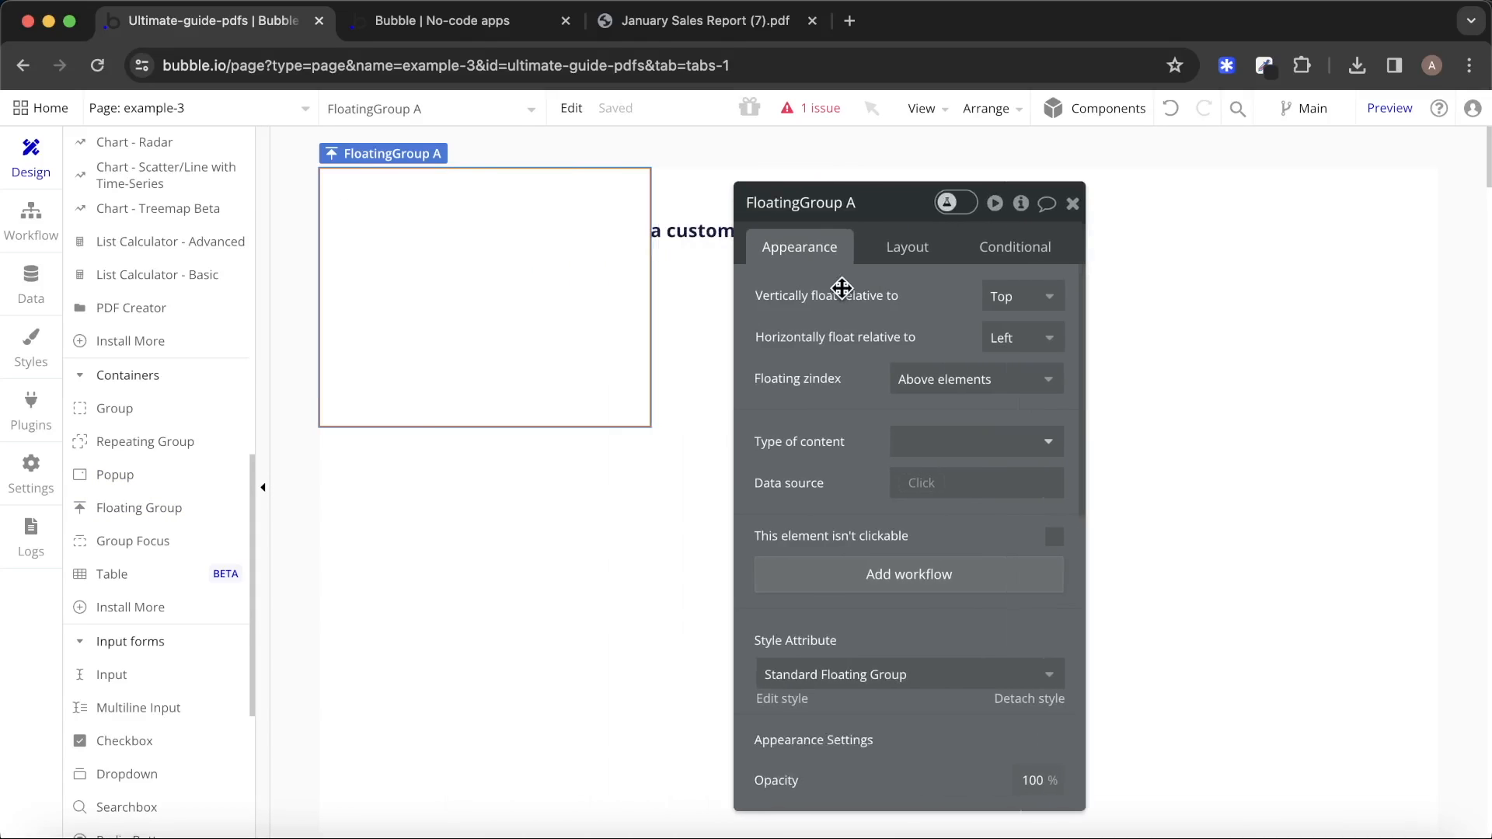
left_click(915, 255)
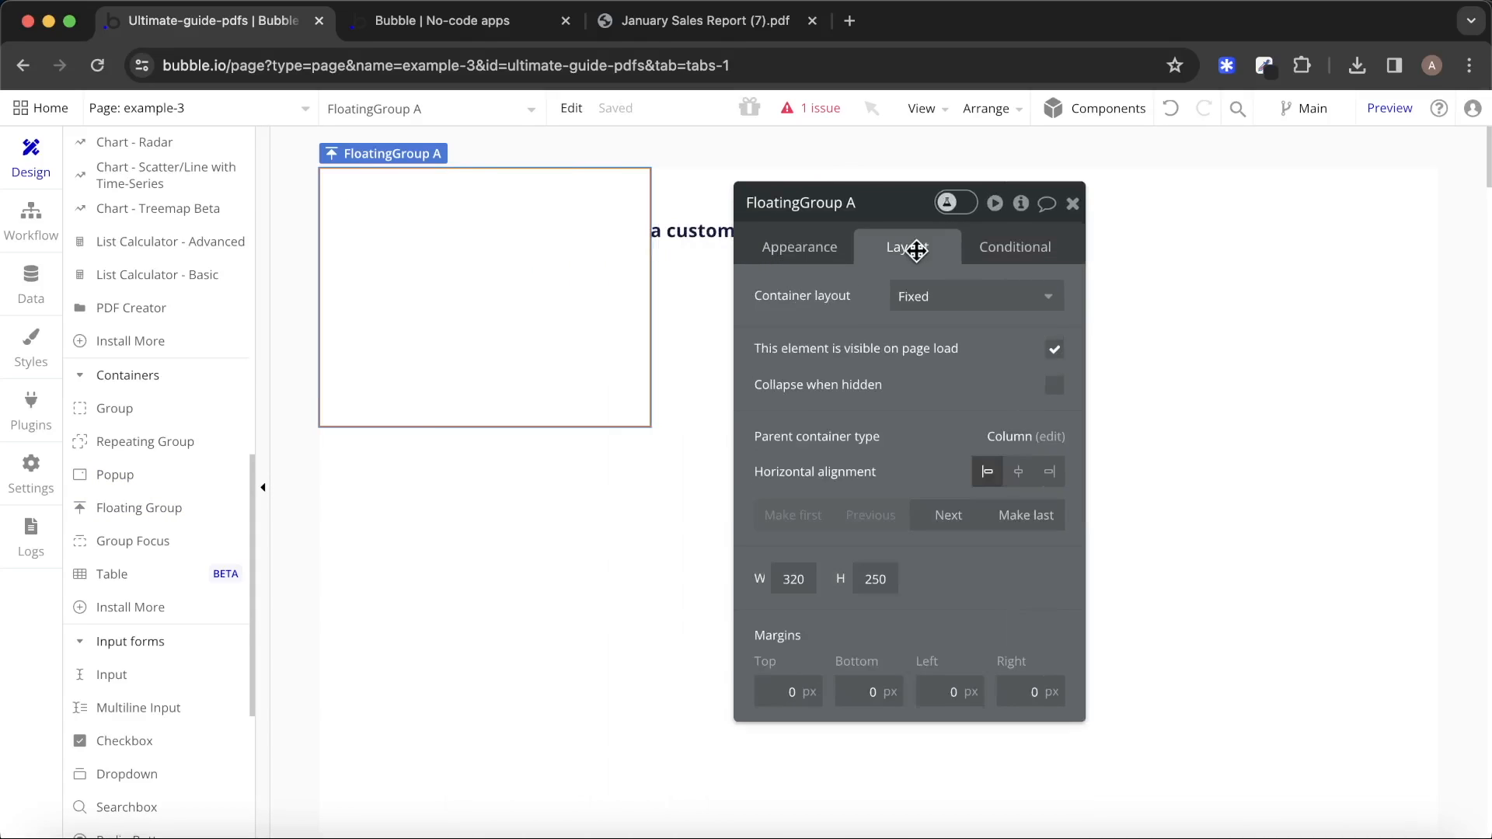
left_click(945, 300)
left_click(953, 454)
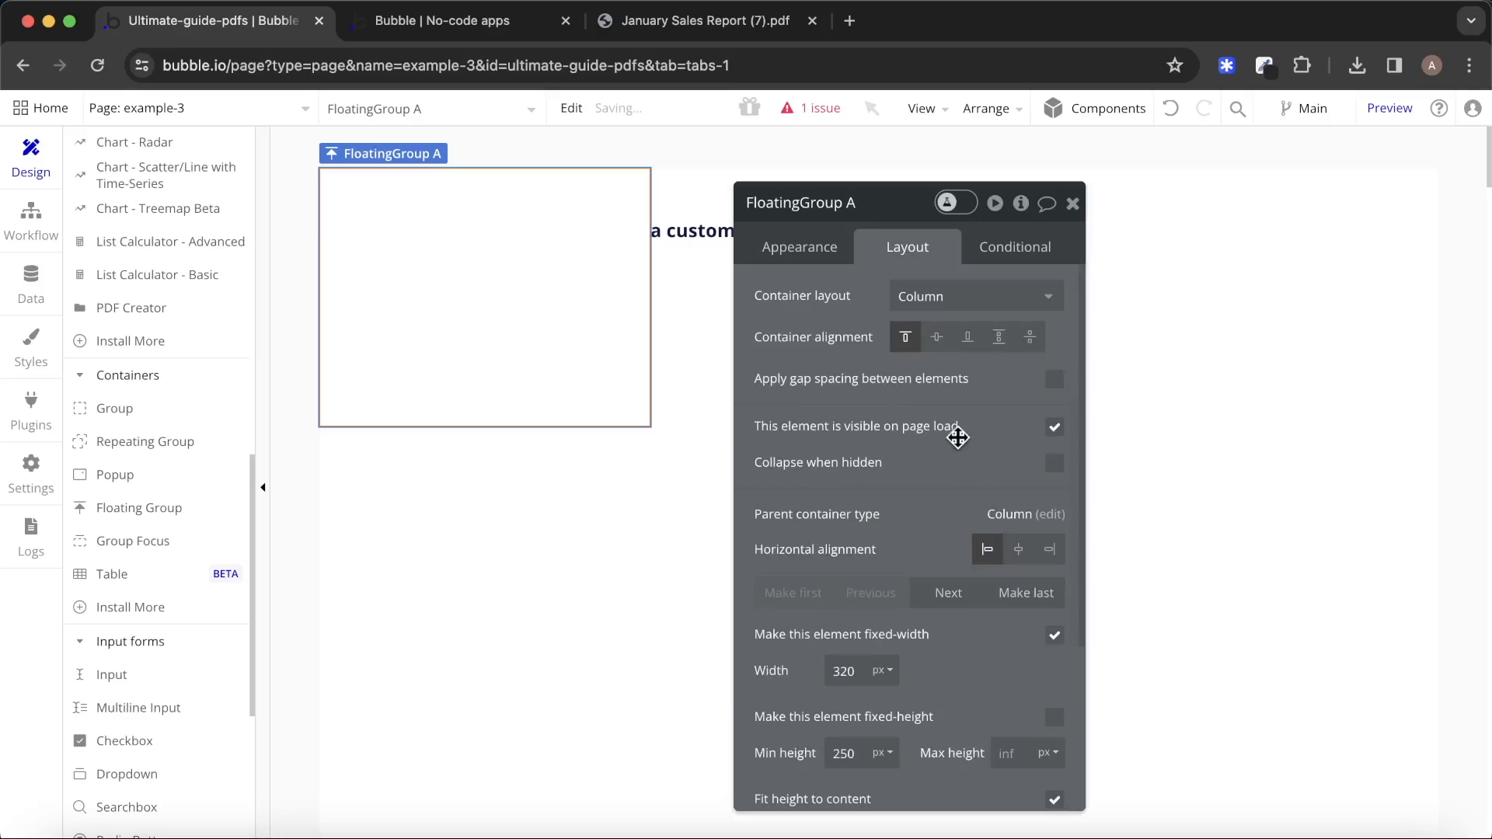
left_click(1054, 635)
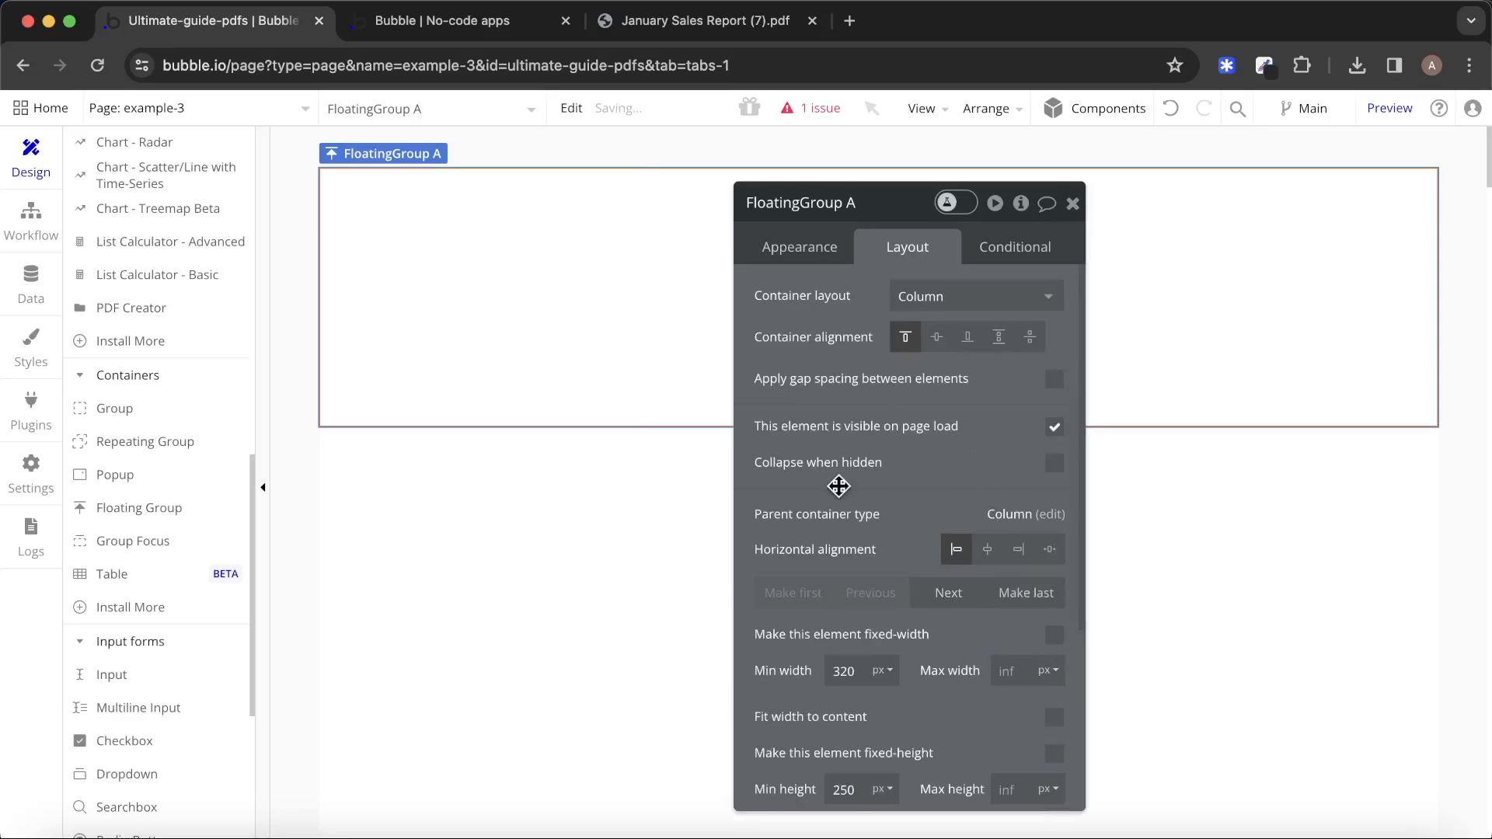
scroll(839, 486, "down", 3)
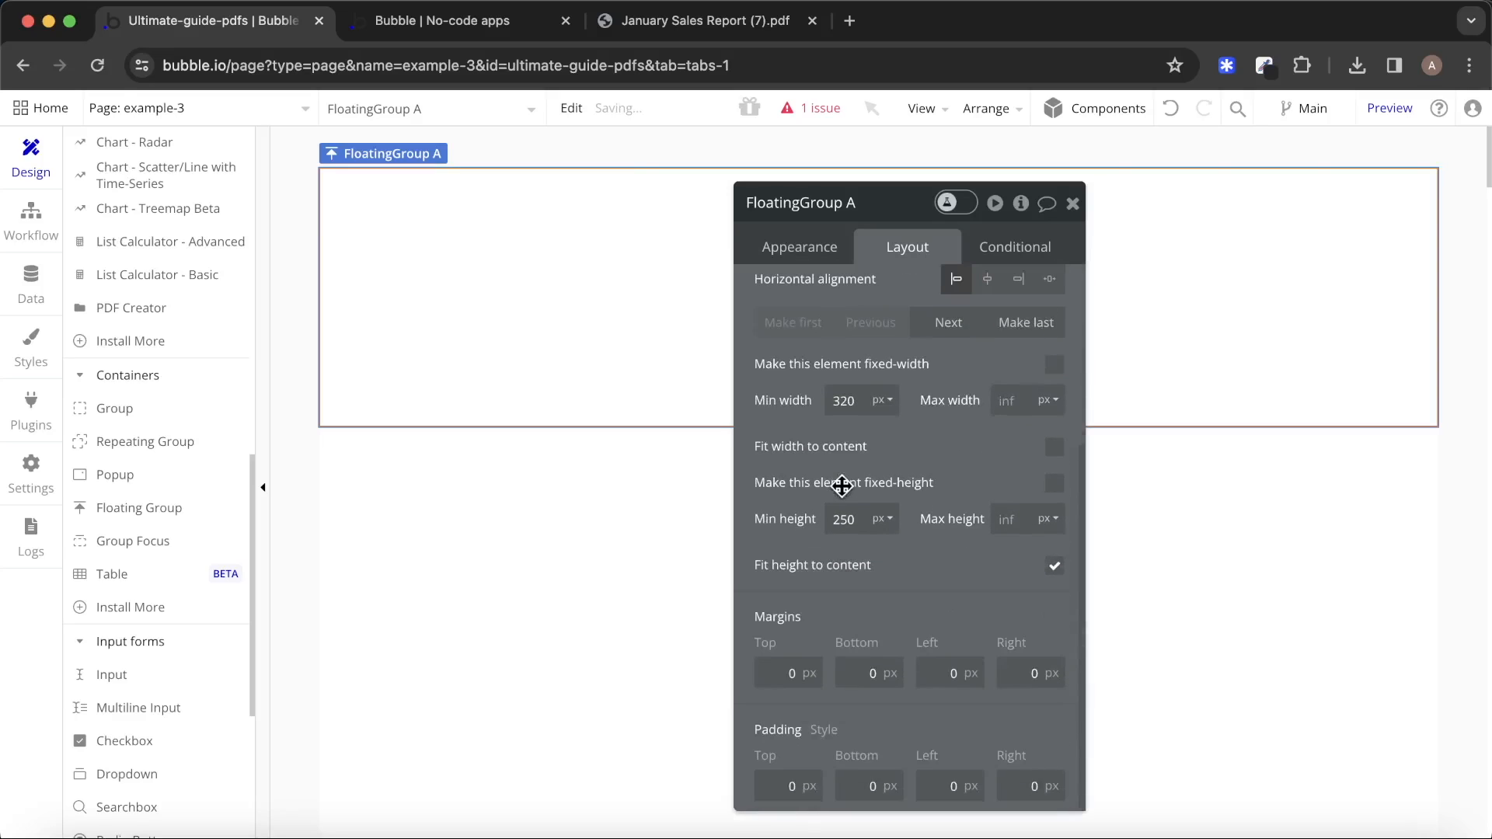
left_click(1054, 570)
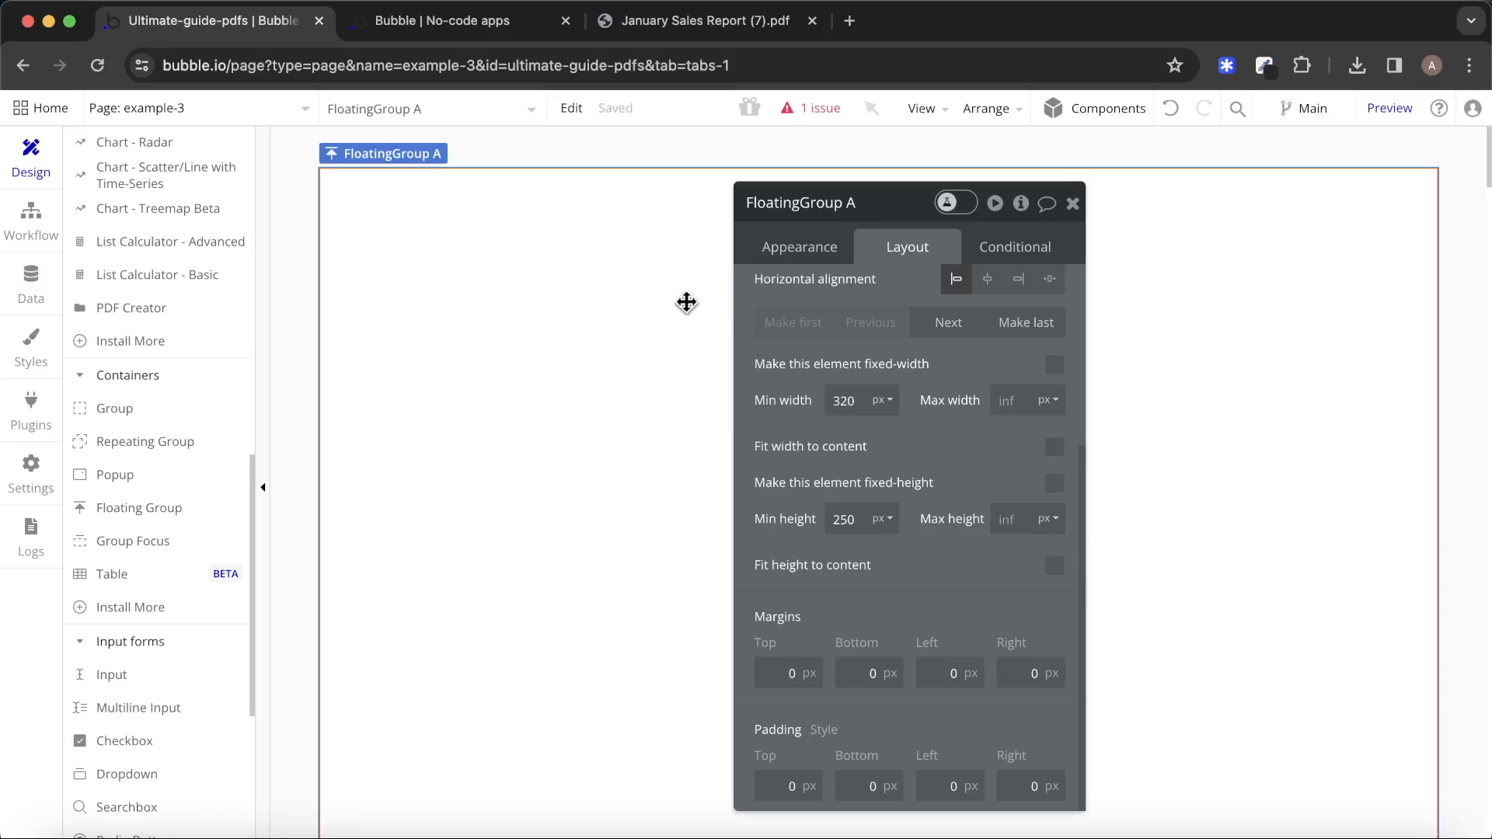
scroll(888, 463, "up", 4)
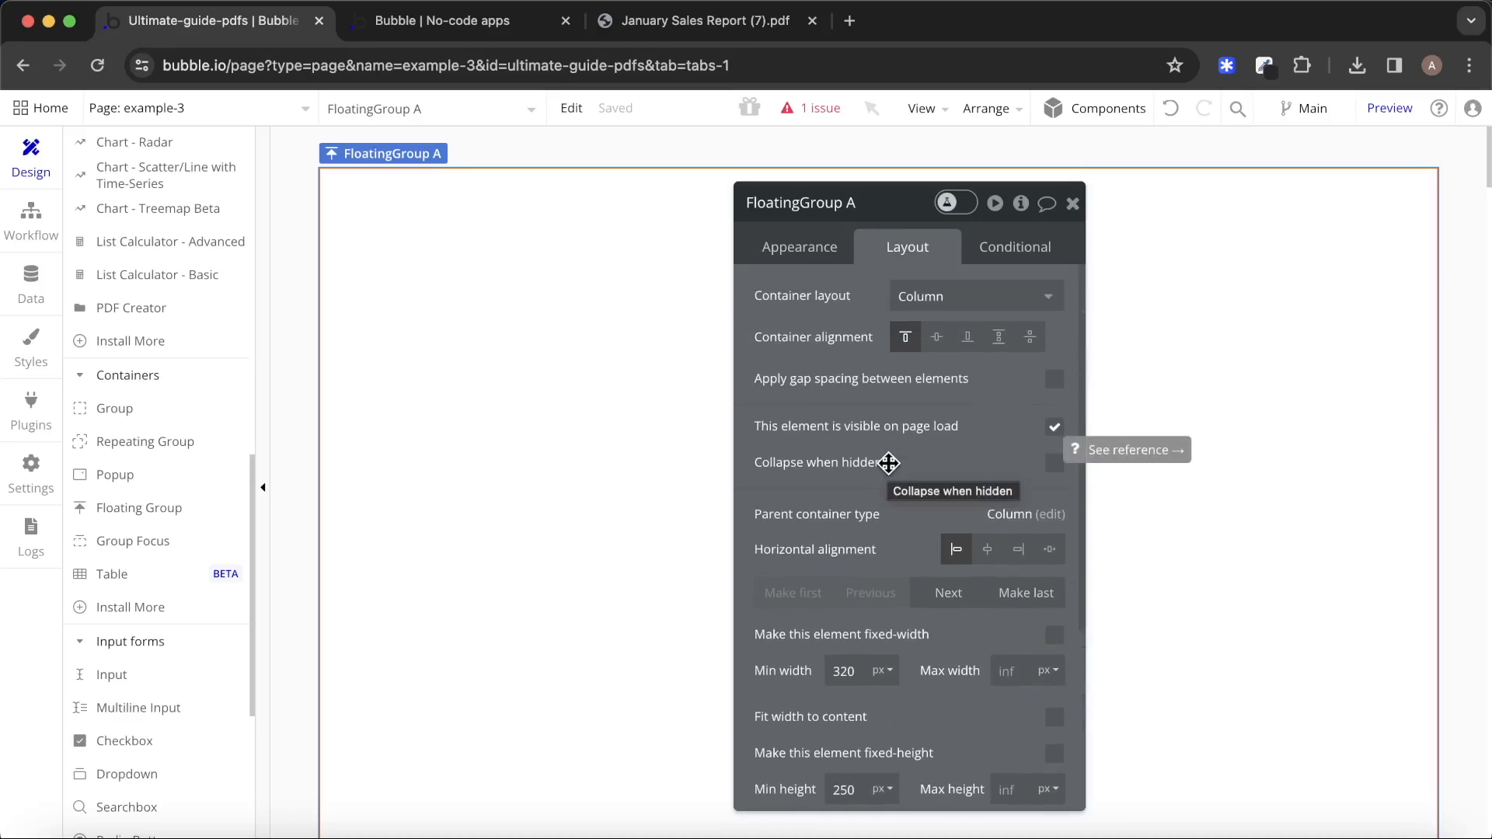
Detach FloatingGroup A's style and set its background style to Gradient.
left_click(825, 245)
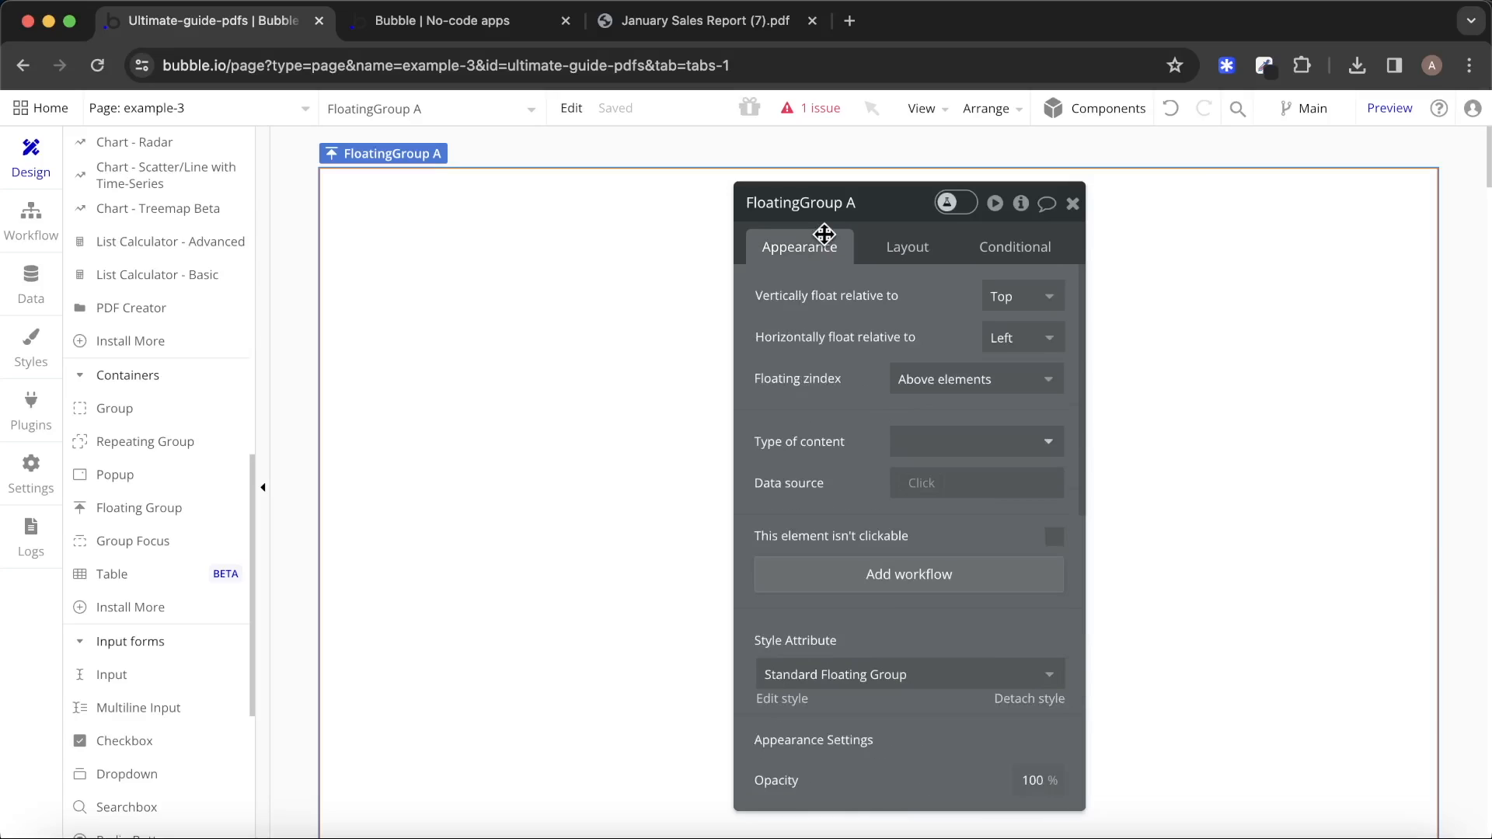
scroll(856, 337, "down", 5)
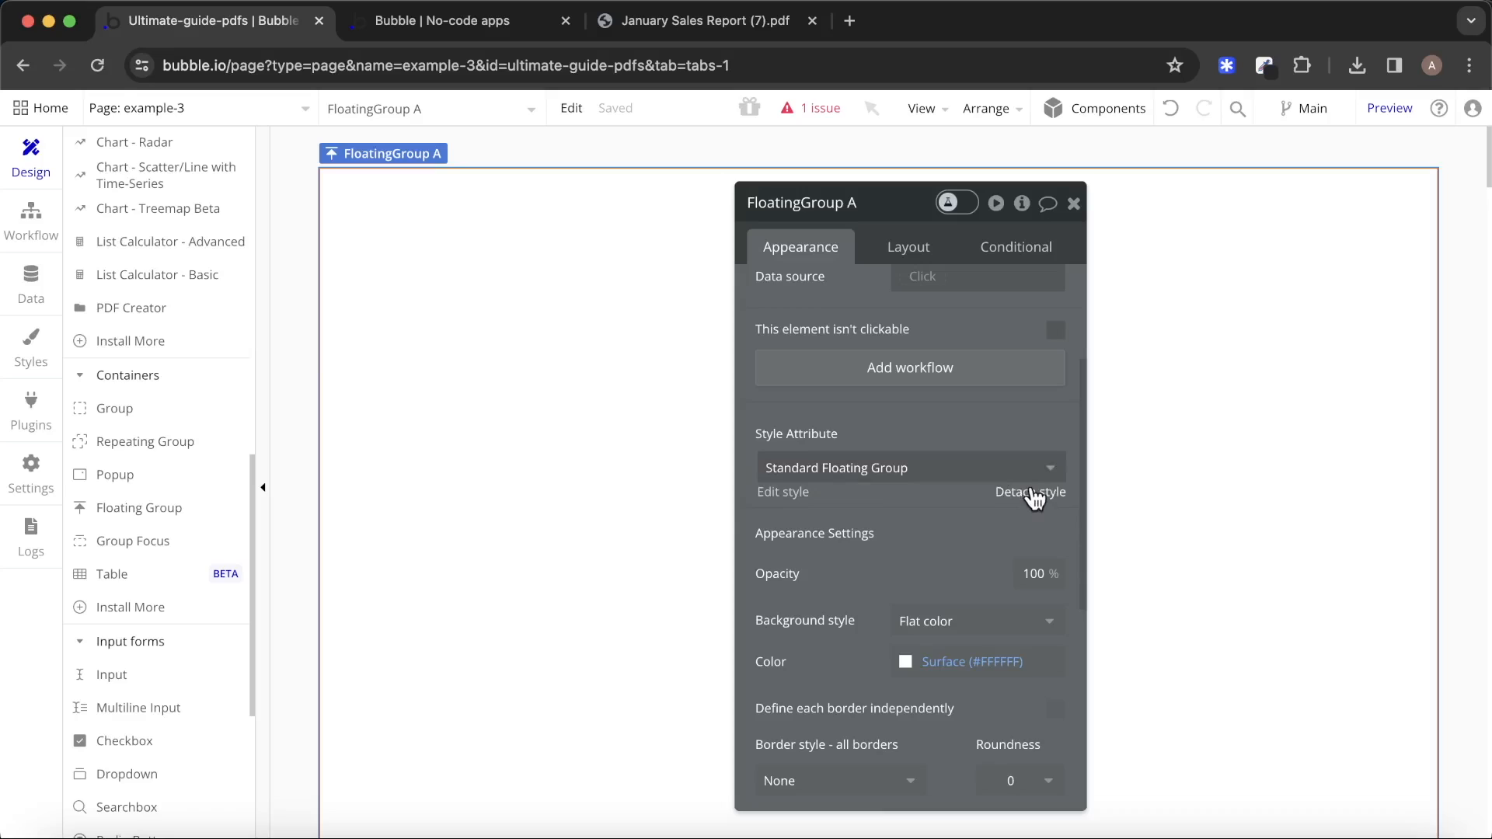
left_click(1032, 493)
scroll(939, 436, "down", 4)
left_click(962, 333)
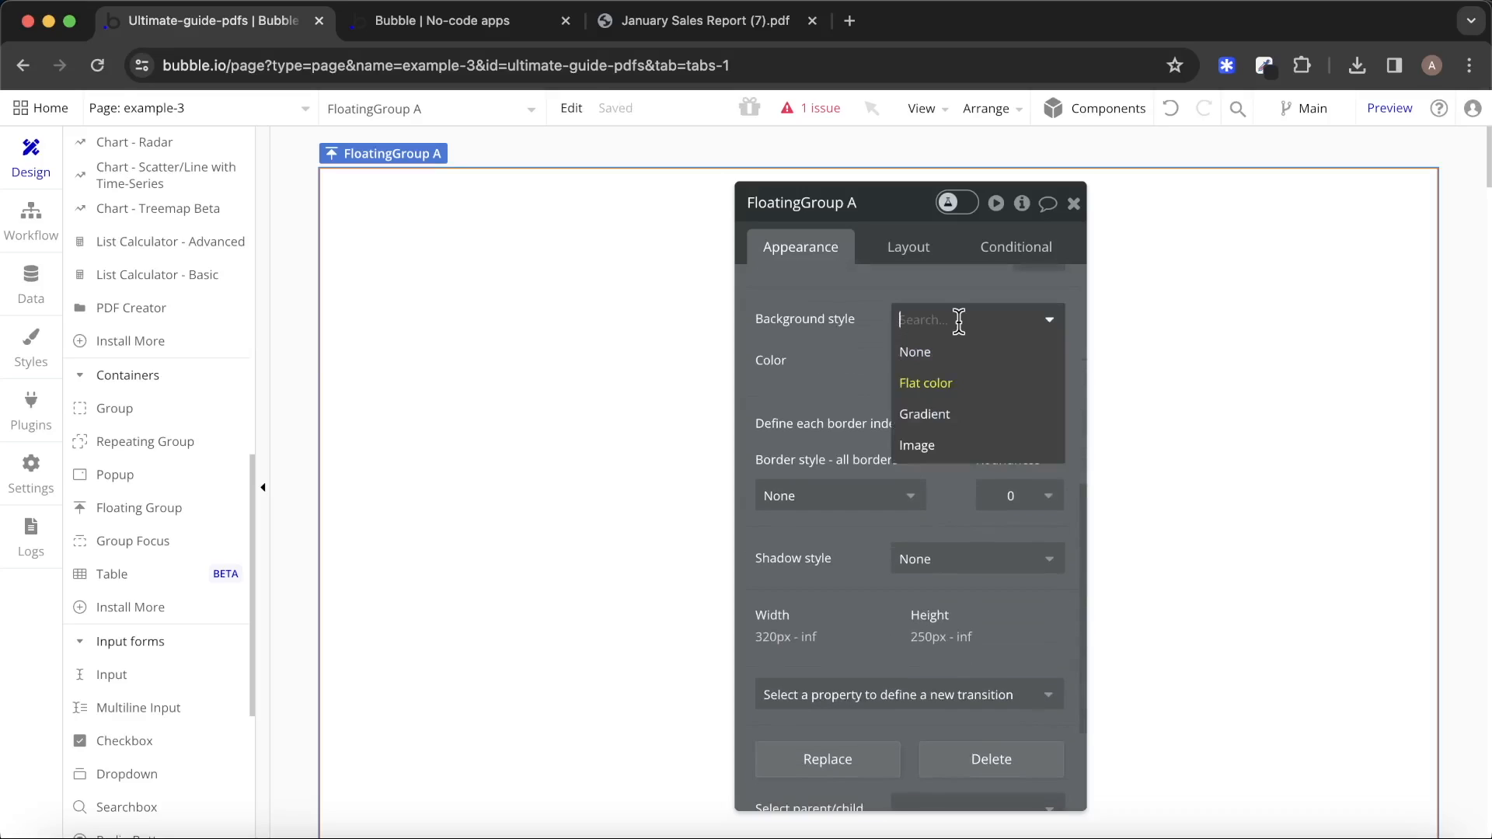
left_click(961, 424)
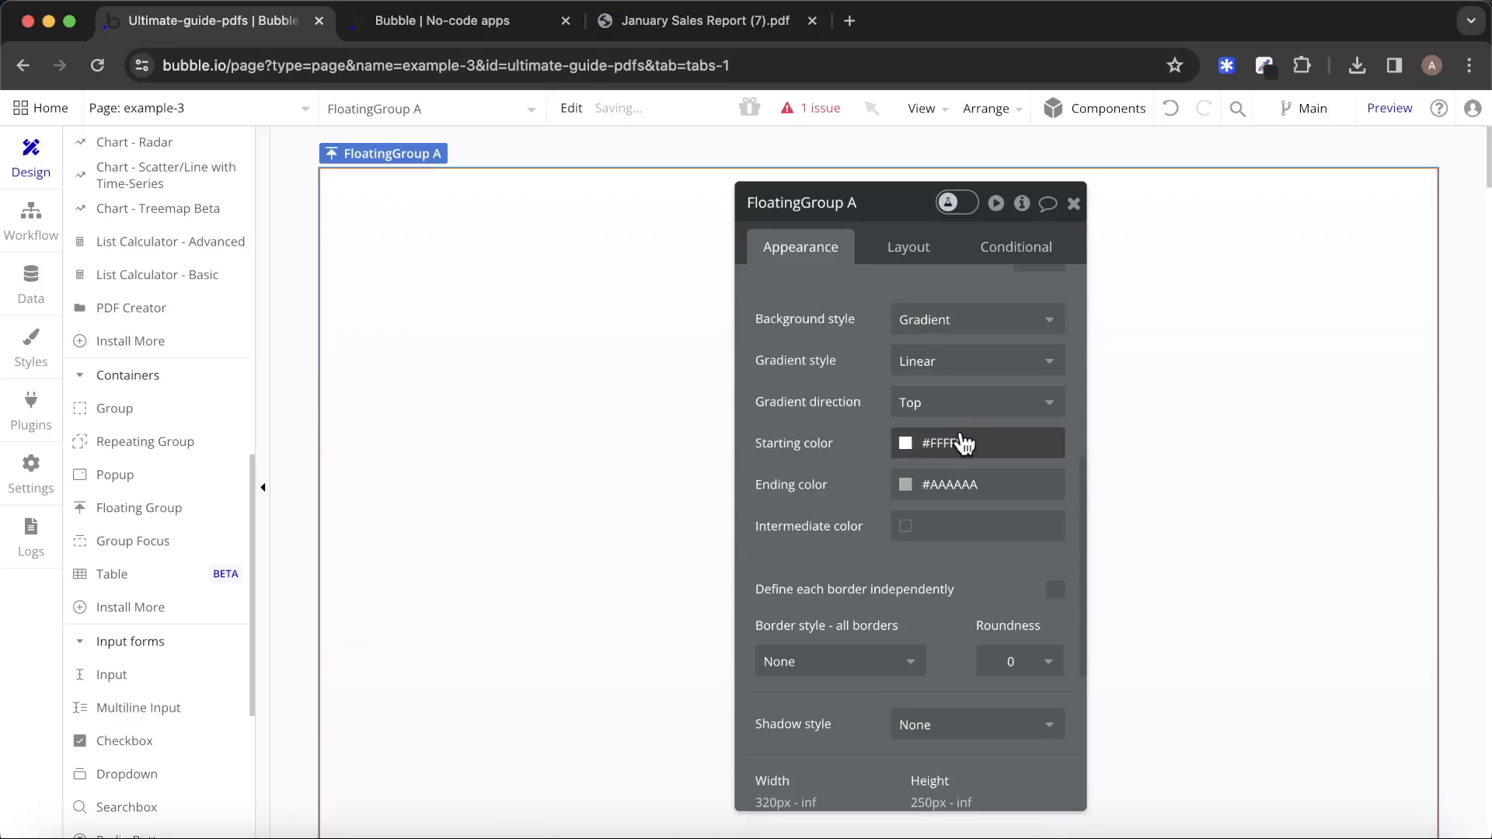
Set FloatingGroup A's gradient starting color to #000000 and ending color to the Text variable (#091747) at 40% opacity.
left_click(962, 441)
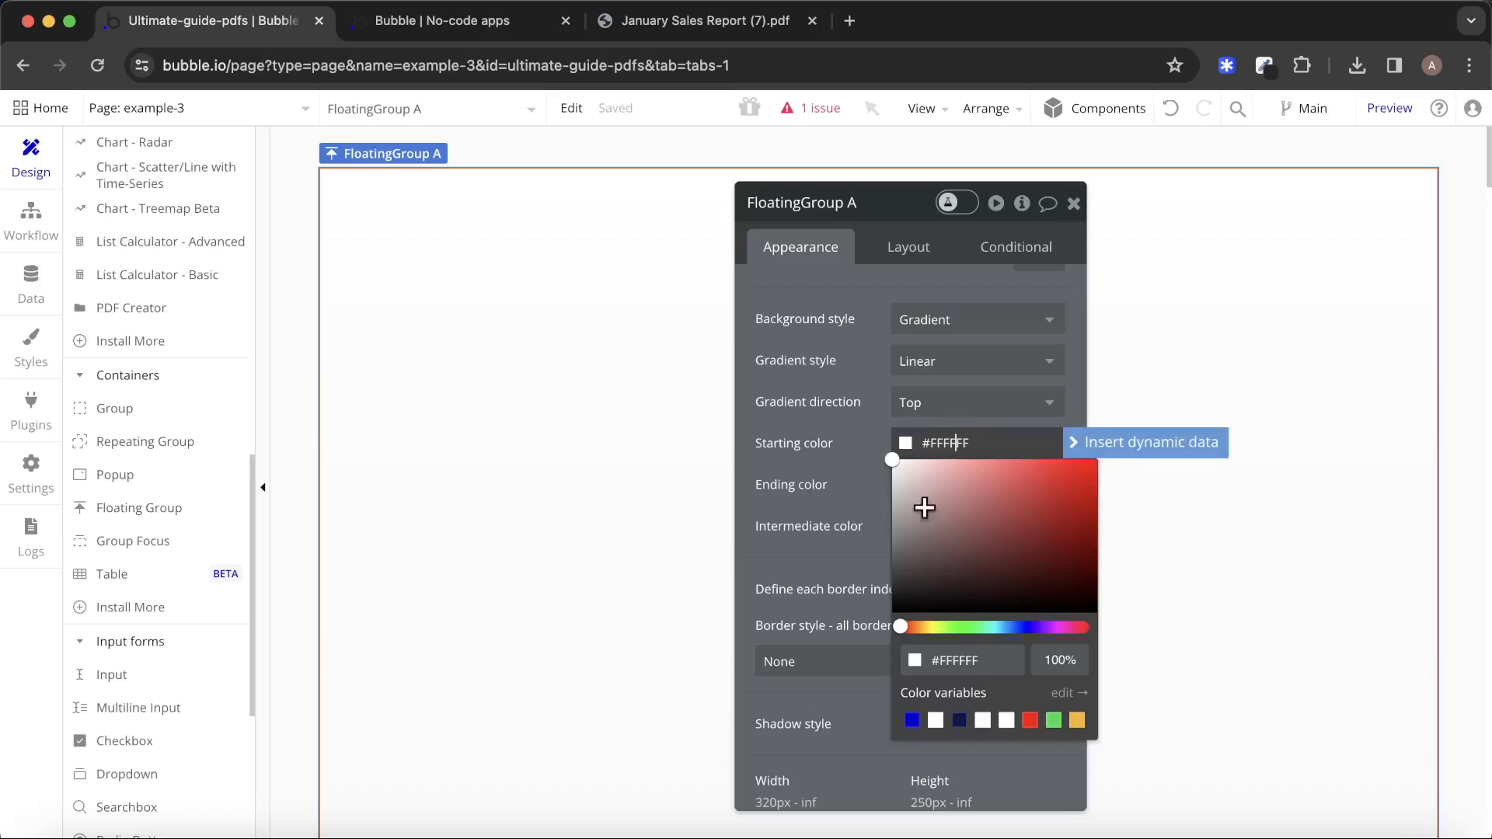
type("000000")
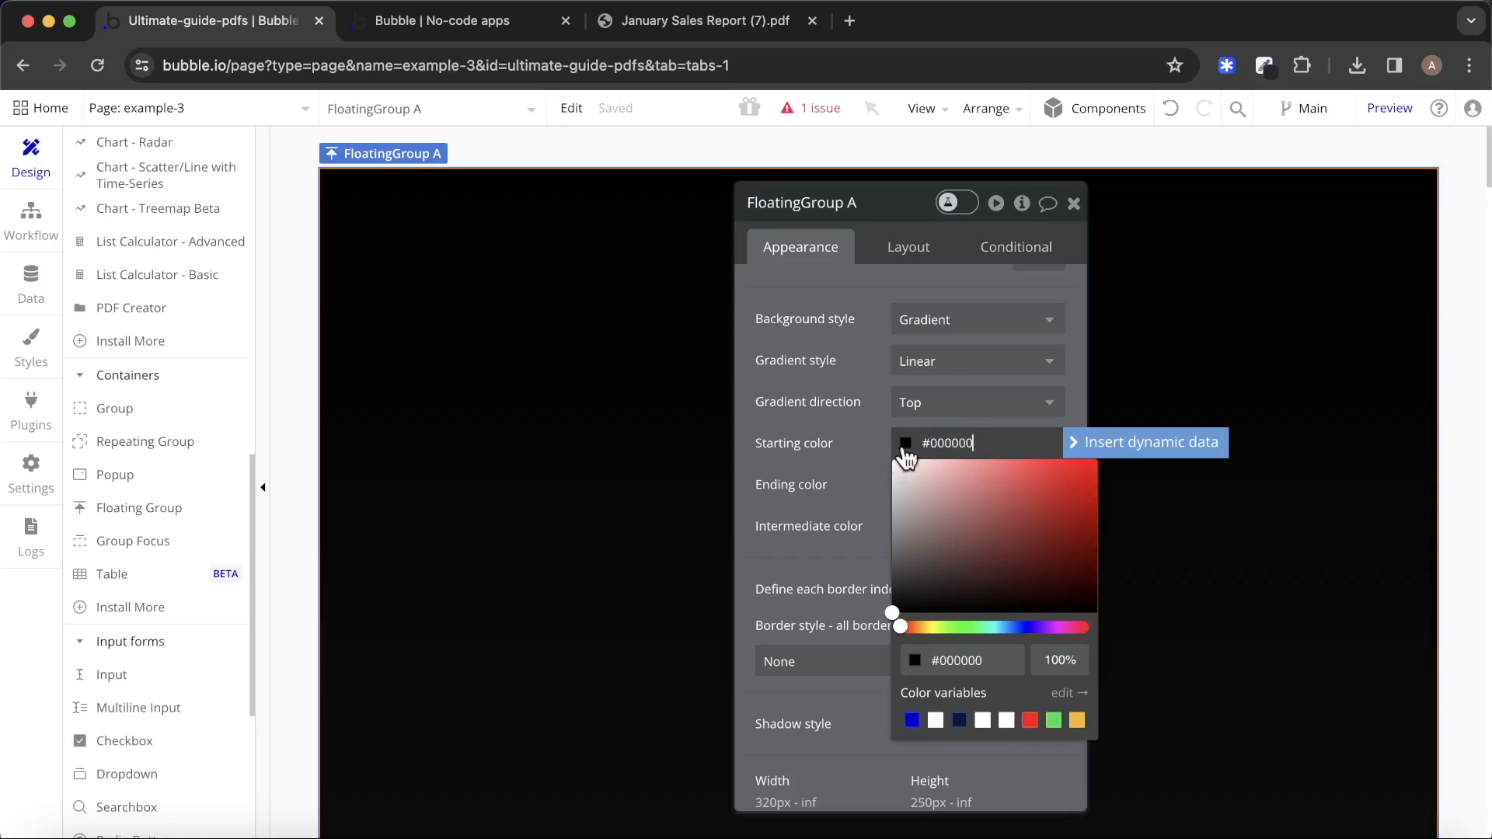
left_click(841, 445)
left_click(961, 486)
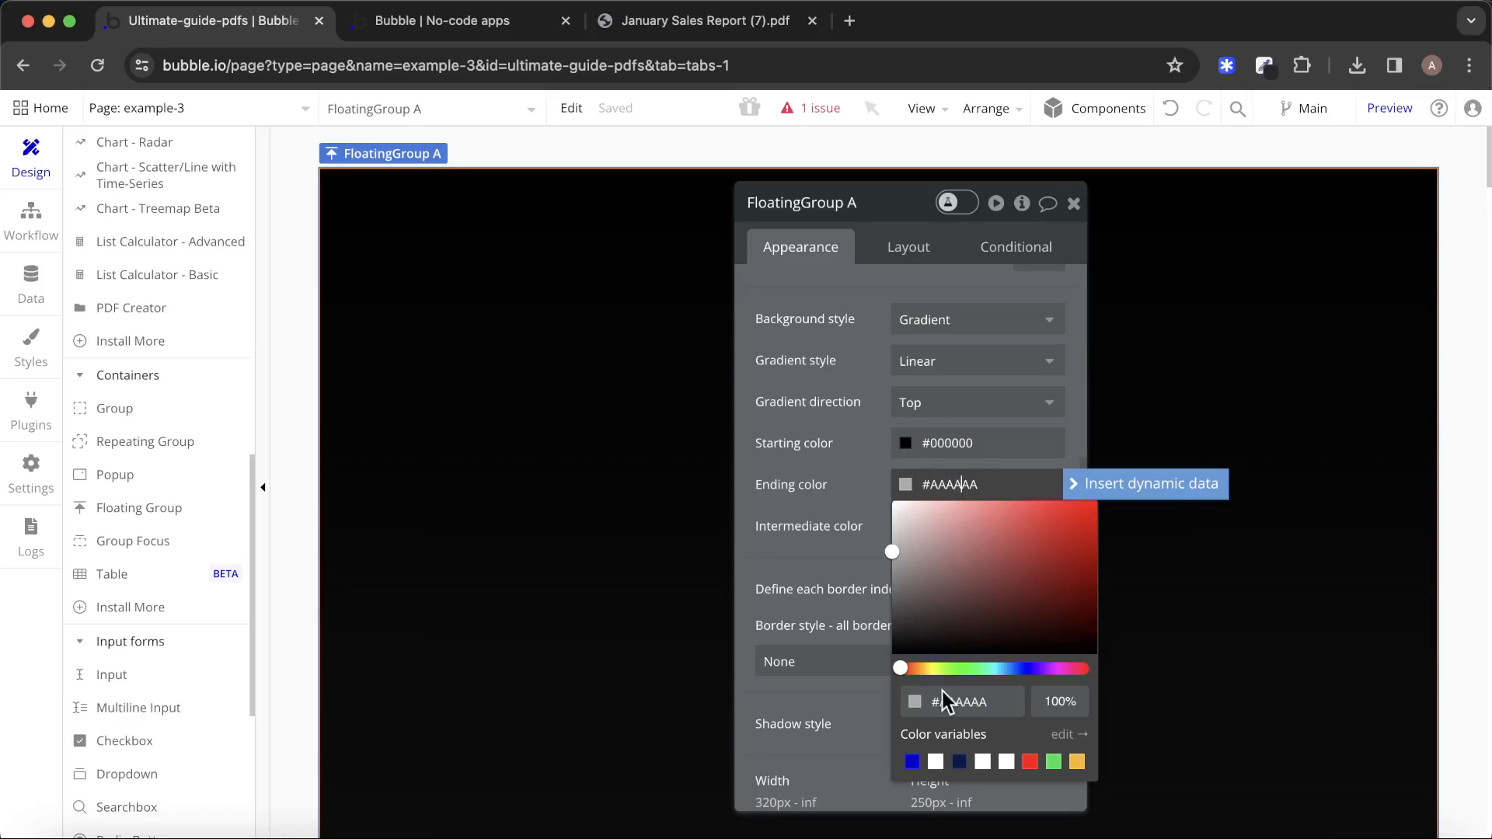
left_click(959, 763)
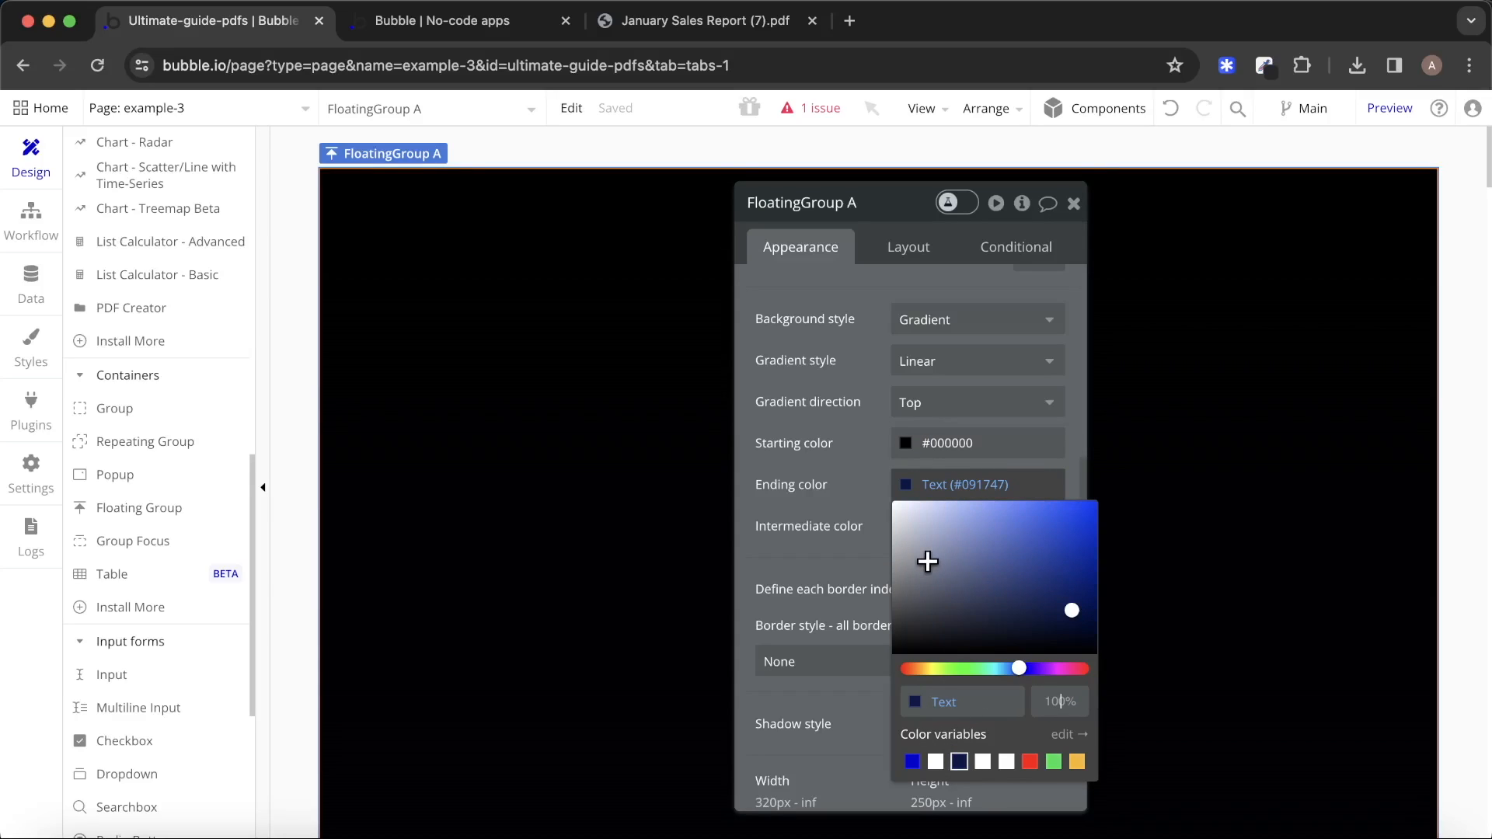
type("40")
key("Return")
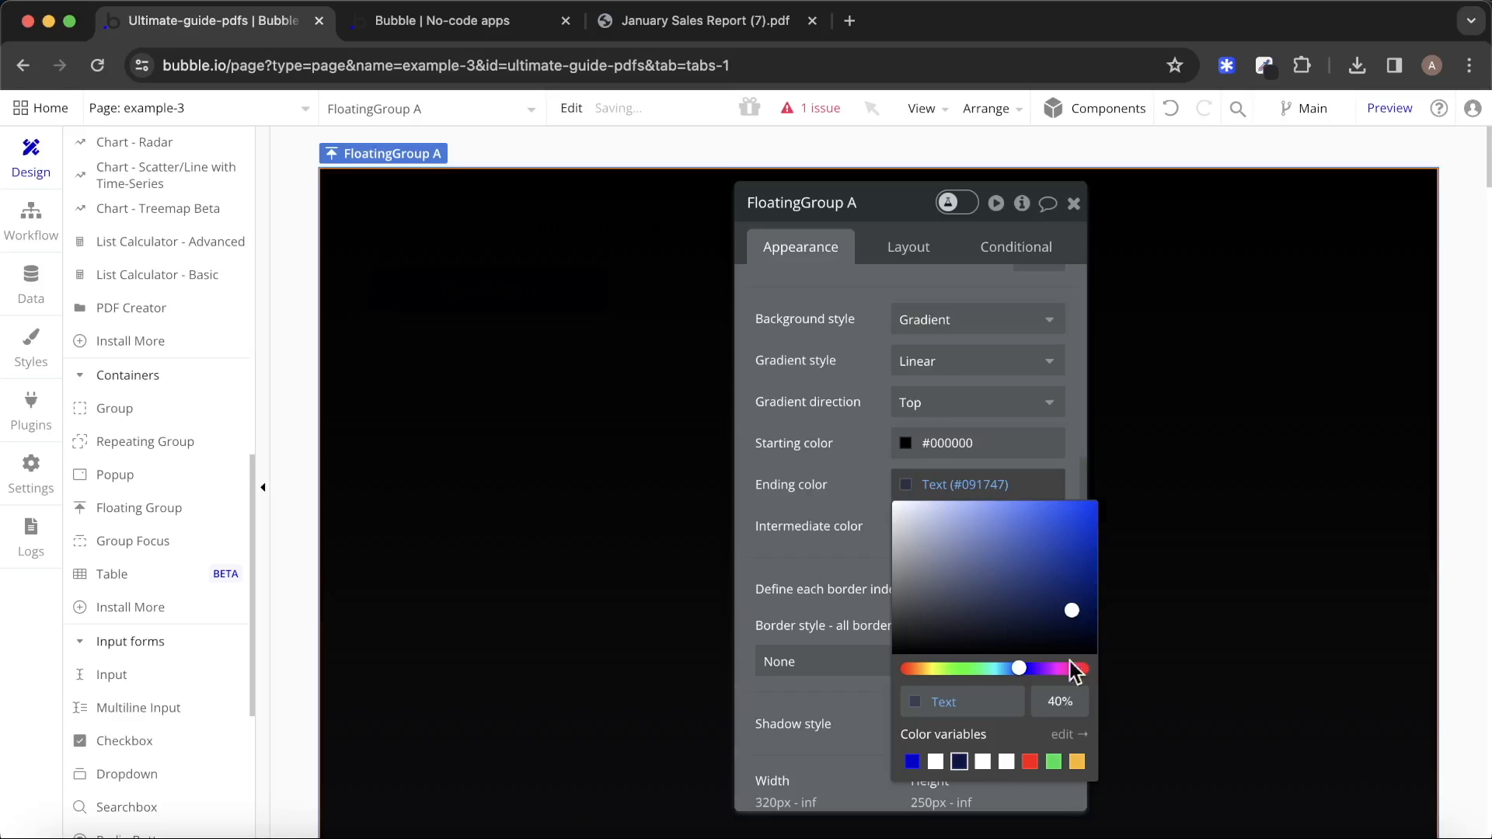
left_click(773, 515)
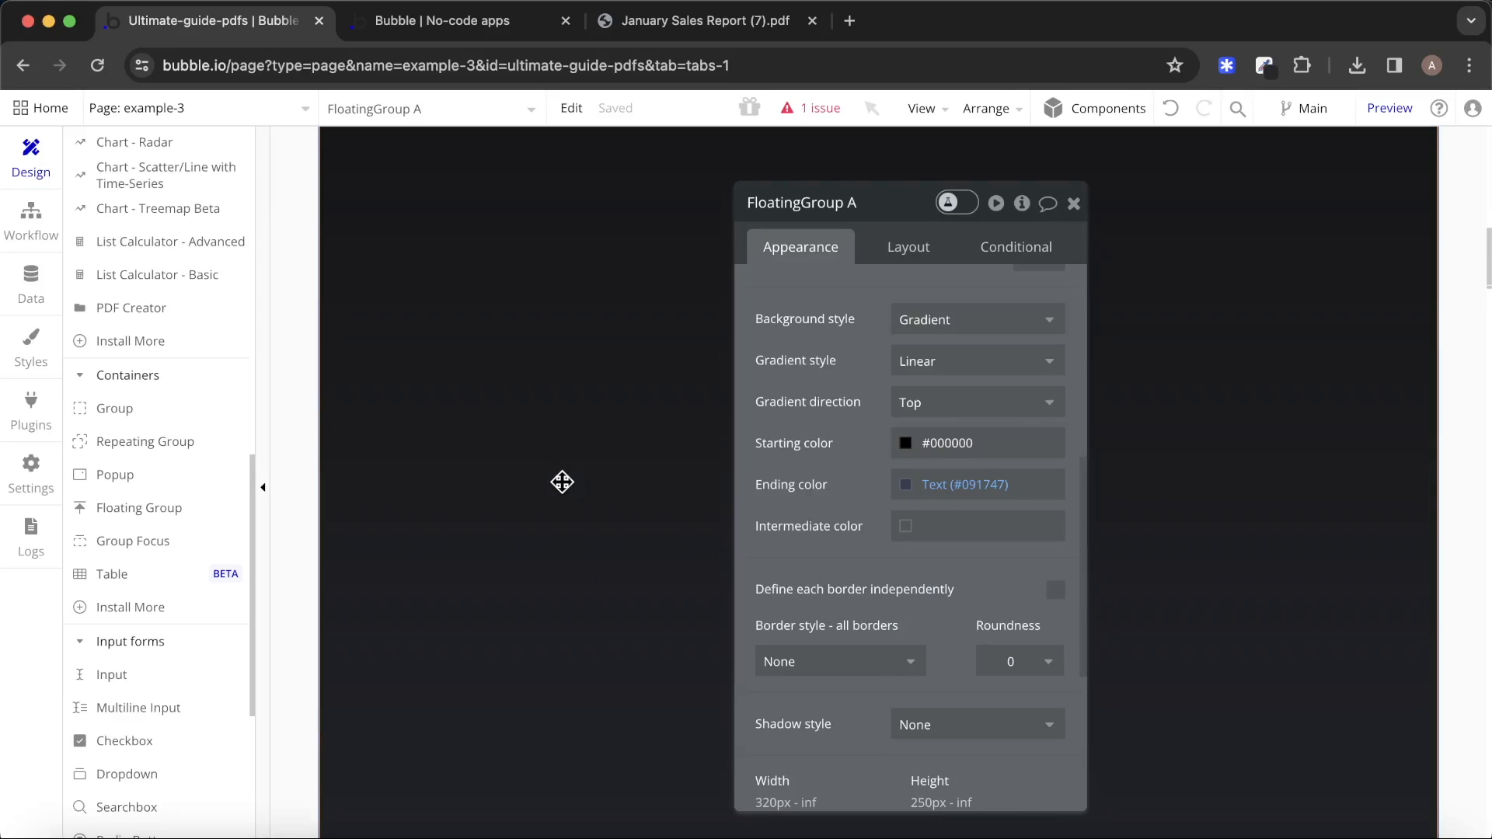
Check the gradient down the page and set the opacity of FloatingGroup A's starting color to 40%.
scroll(561, 482, "down", 10)
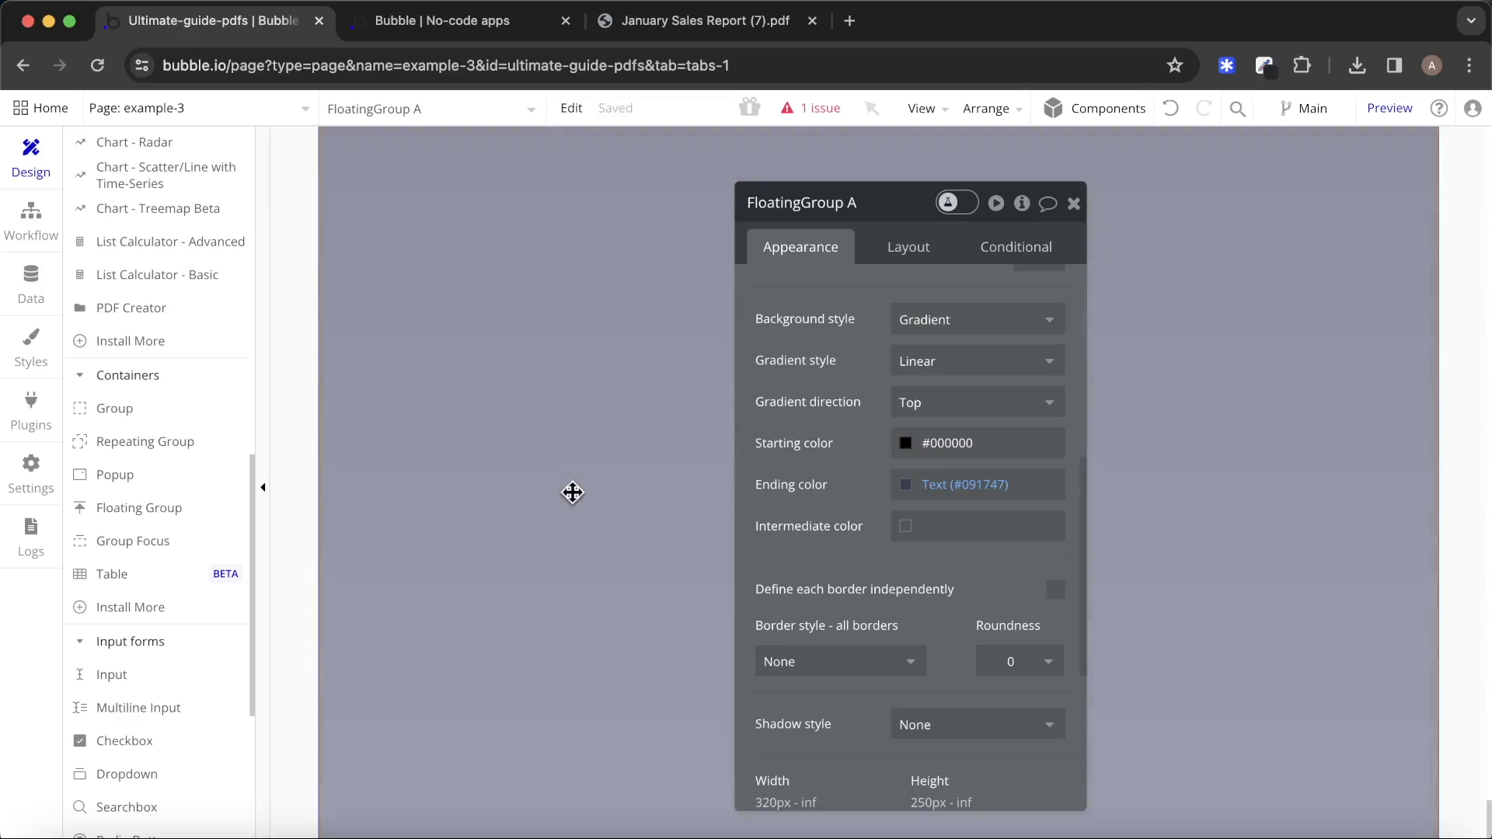
scroll(572, 492, "down", 2)
scroll(574, 491, "up", 15)
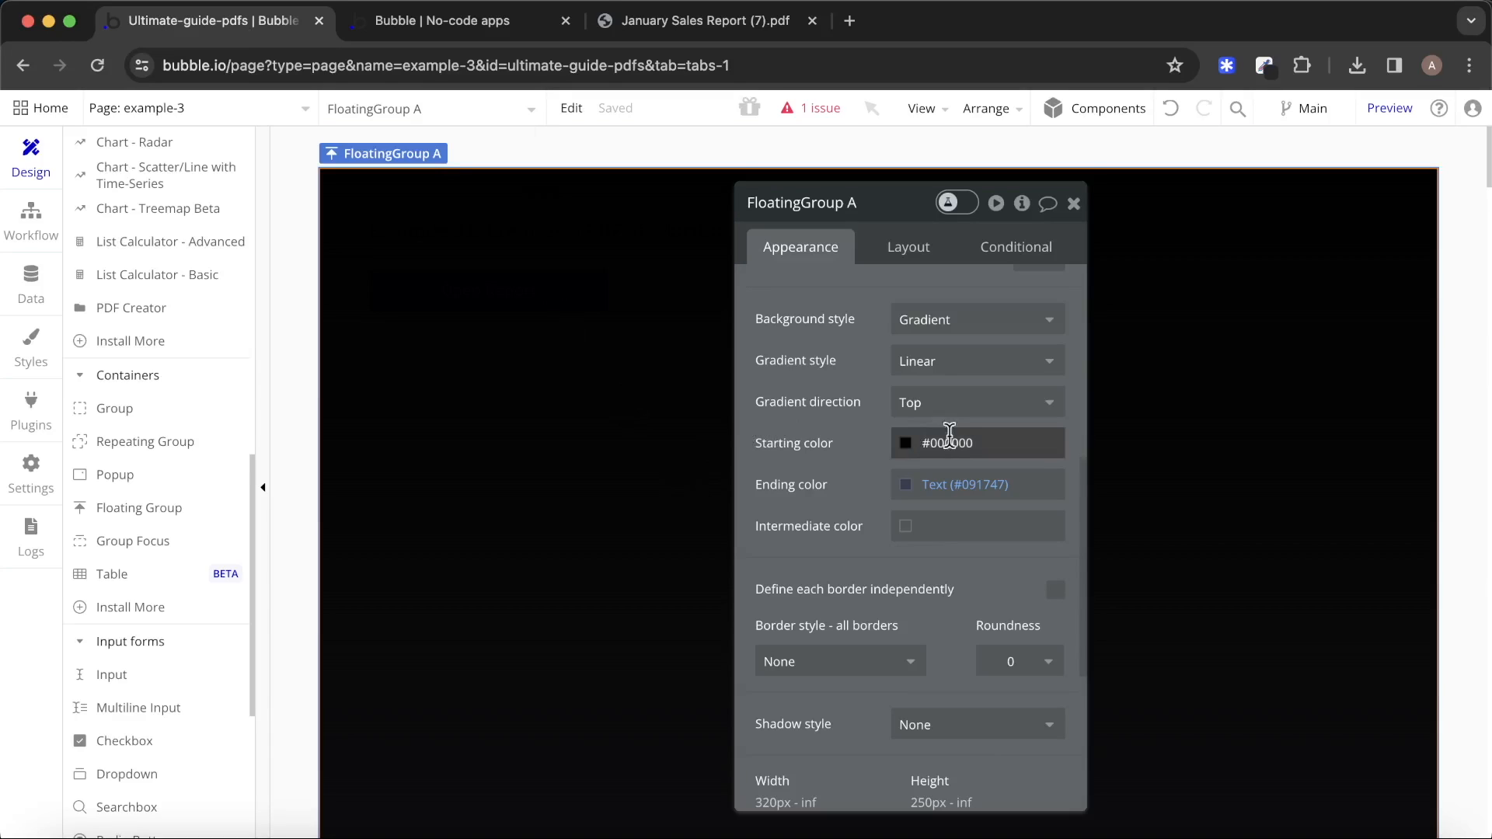
left_click(966, 440)
left_click(1051, 650)
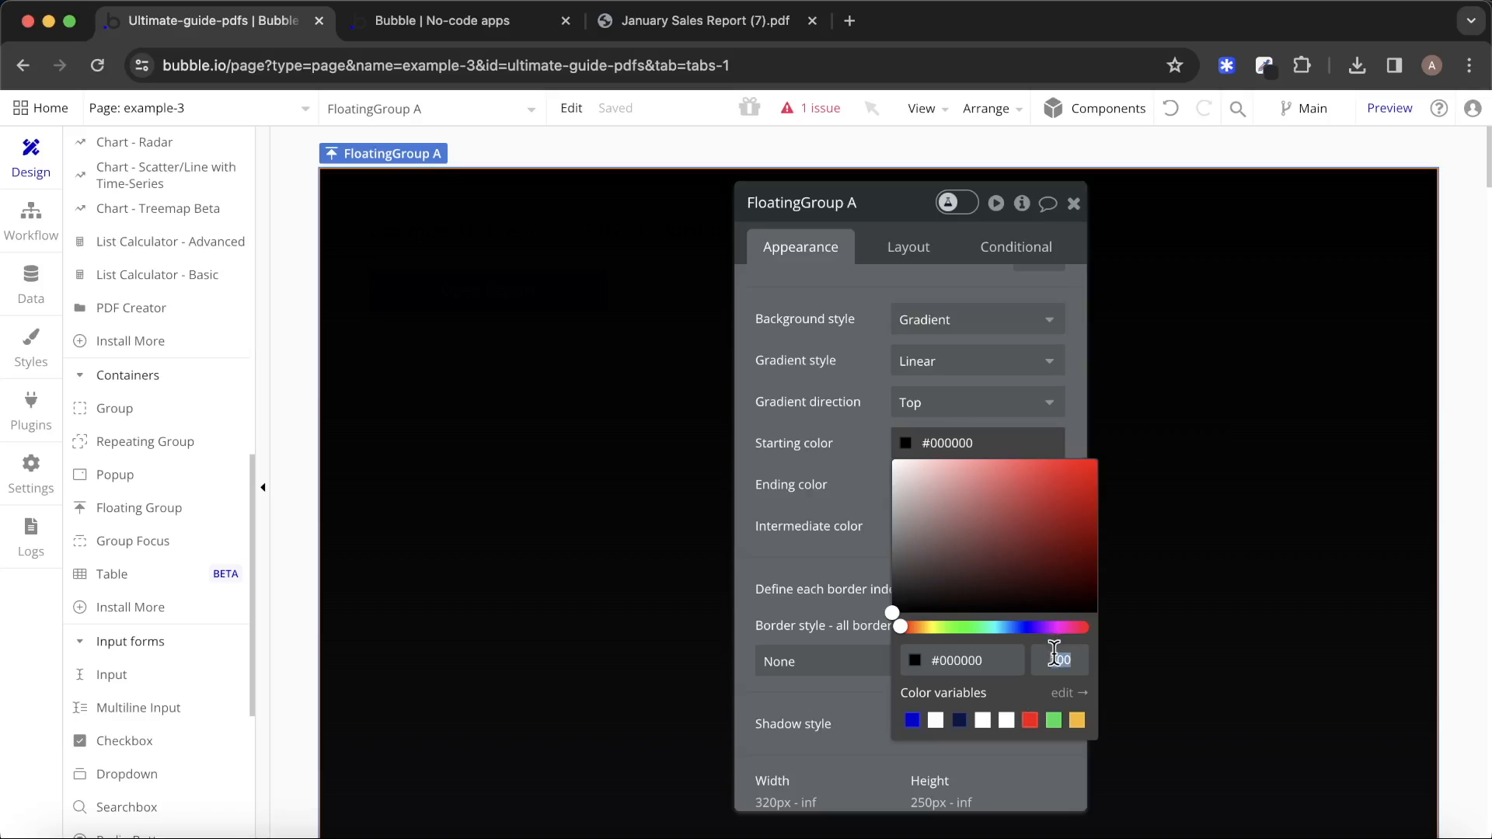
type("40")
key("Return")
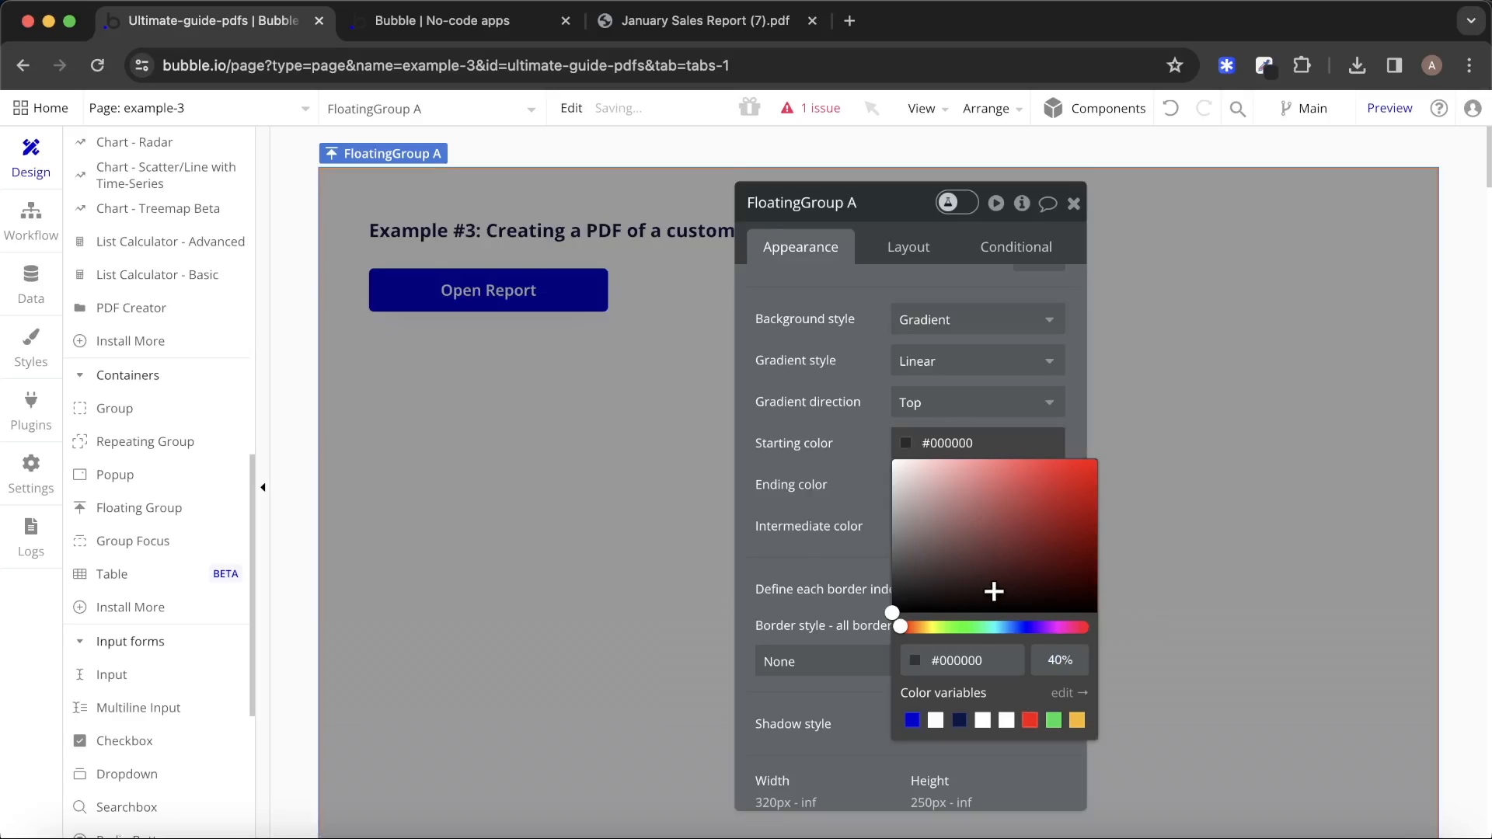
left_click(810, 542)
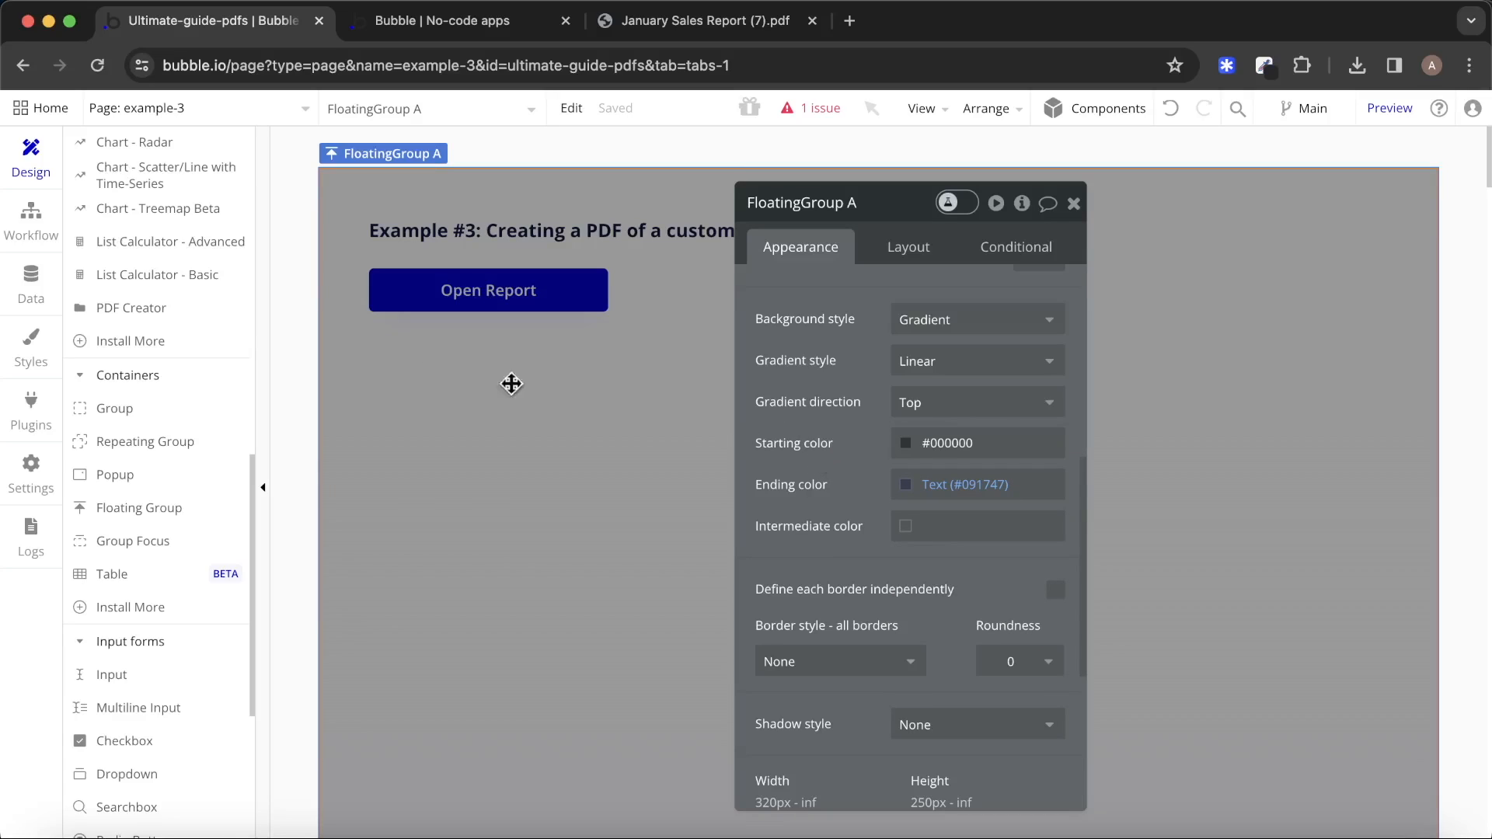
Add a horizontally centered text element about 513 by 128 px inside the floating group and make it read "Loading".
scroll(194, 354, "up", 10)
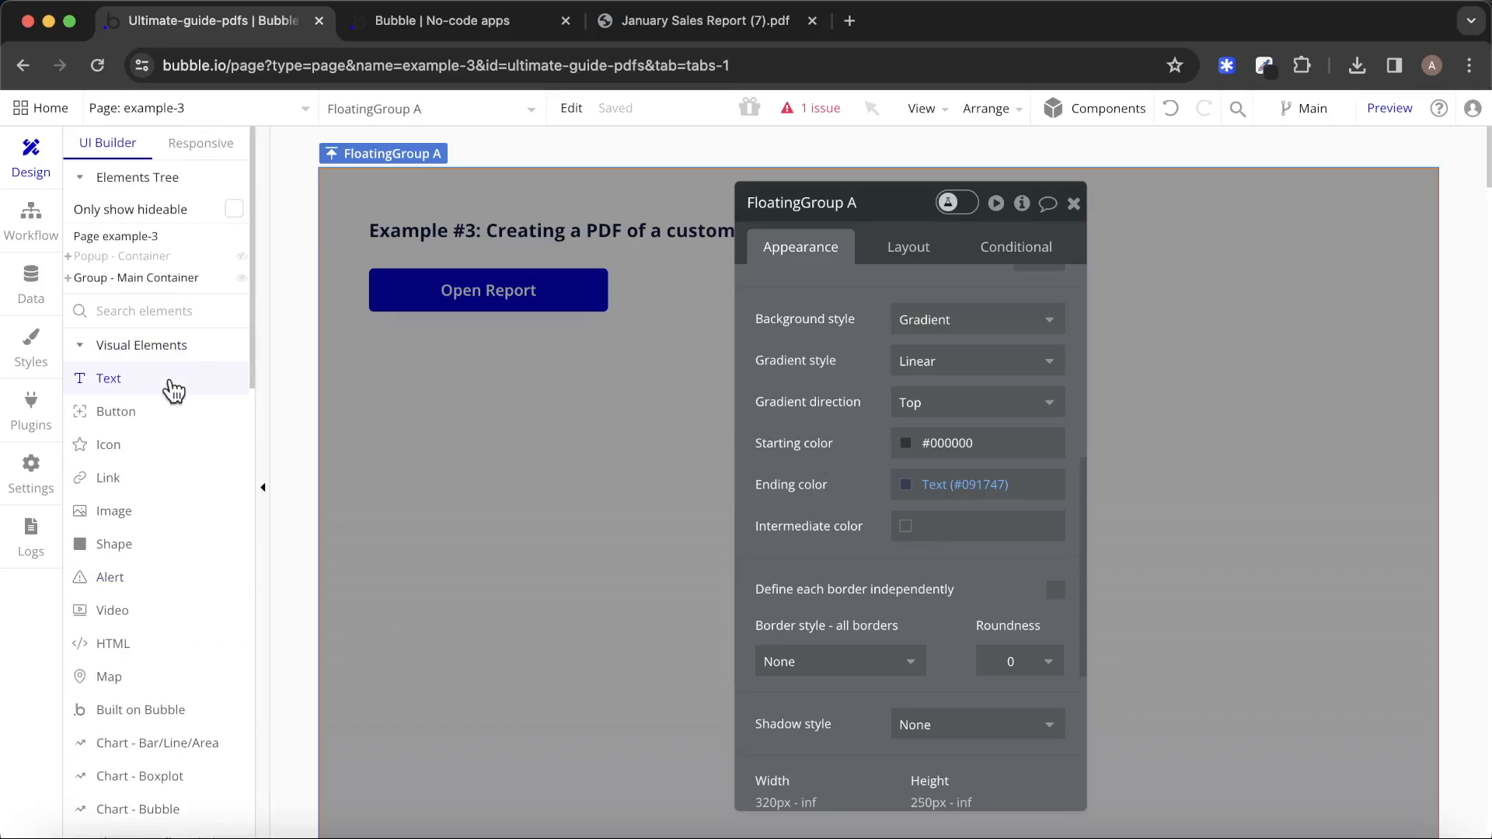
left_click(171, 388)
left_click_drag(576, 443, 1107, 590)
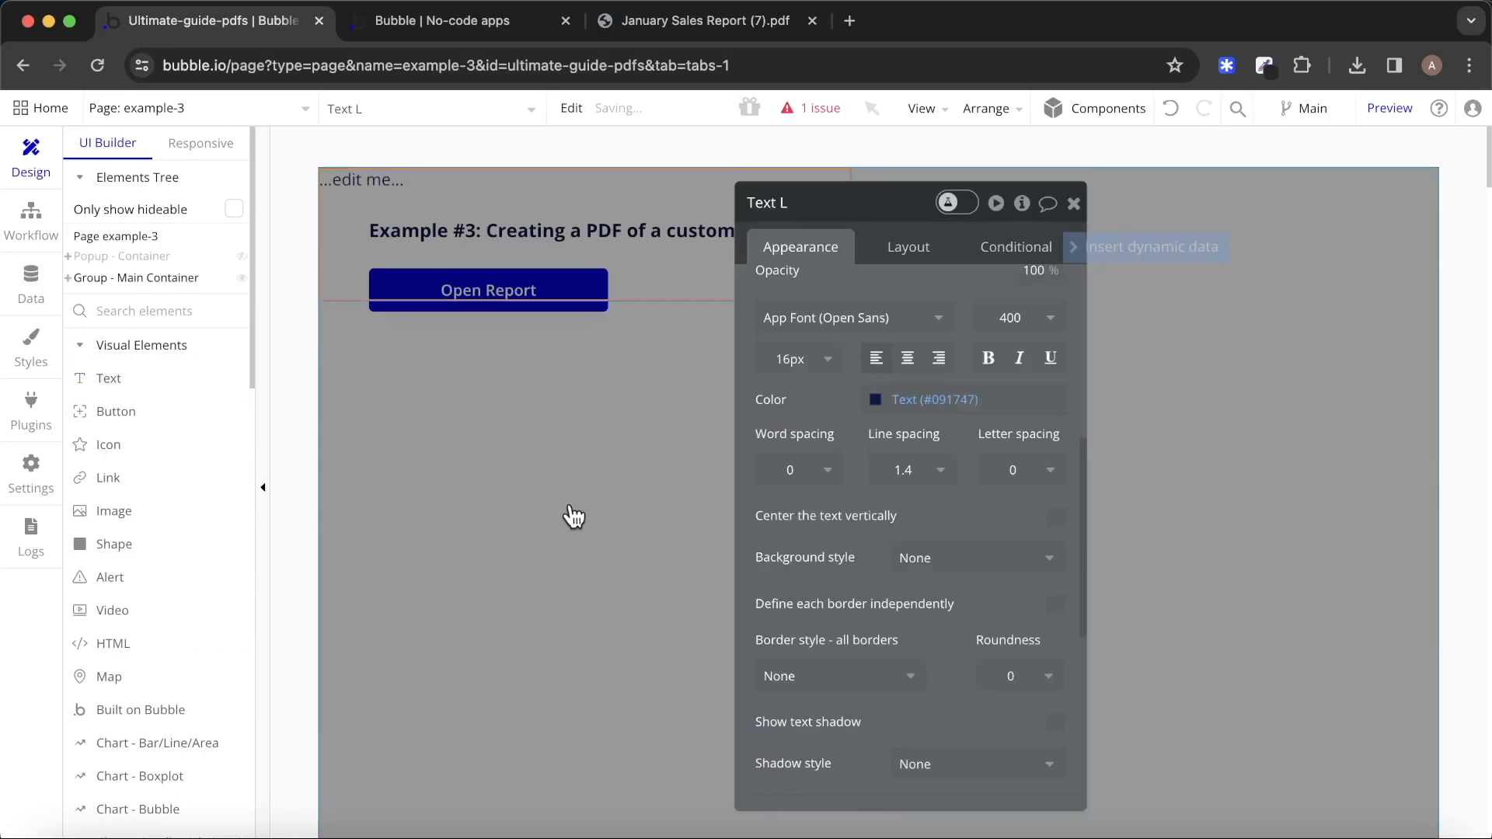
left_click(908, 238)
left_click(1016, 315)
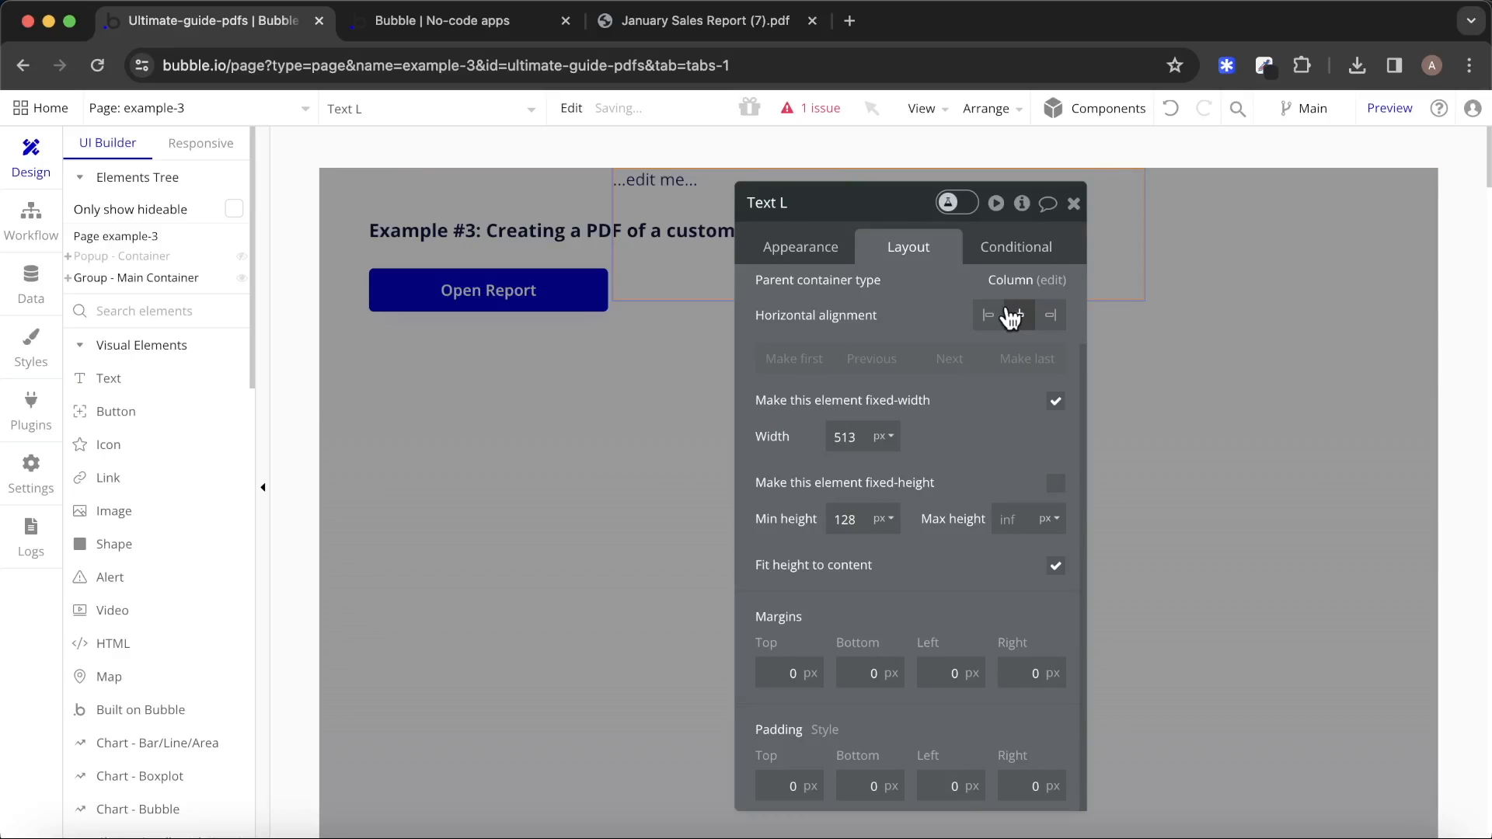
left_click(802, 237)
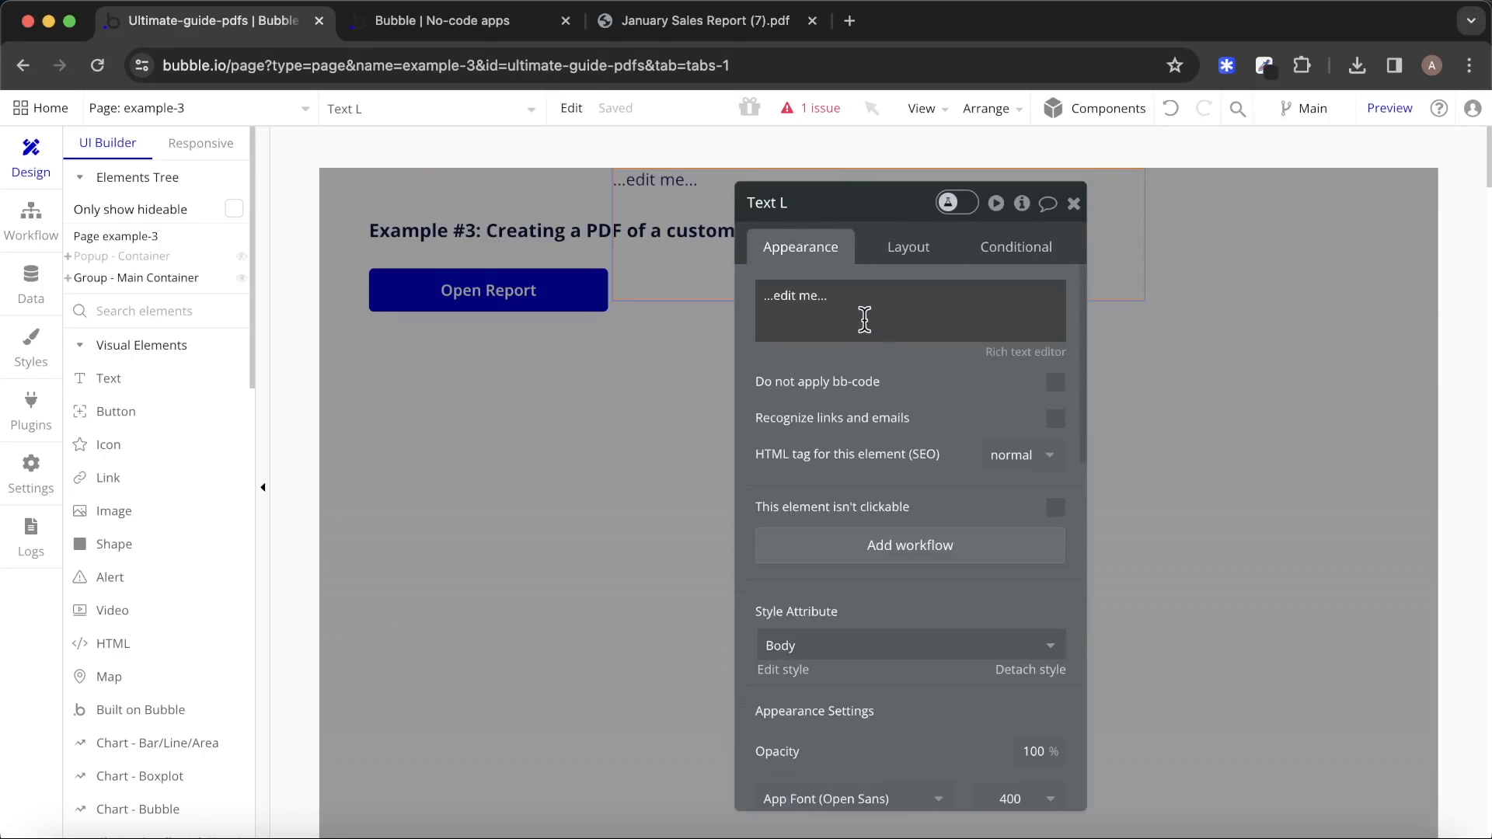
triple_click(865, 318)
type("La")
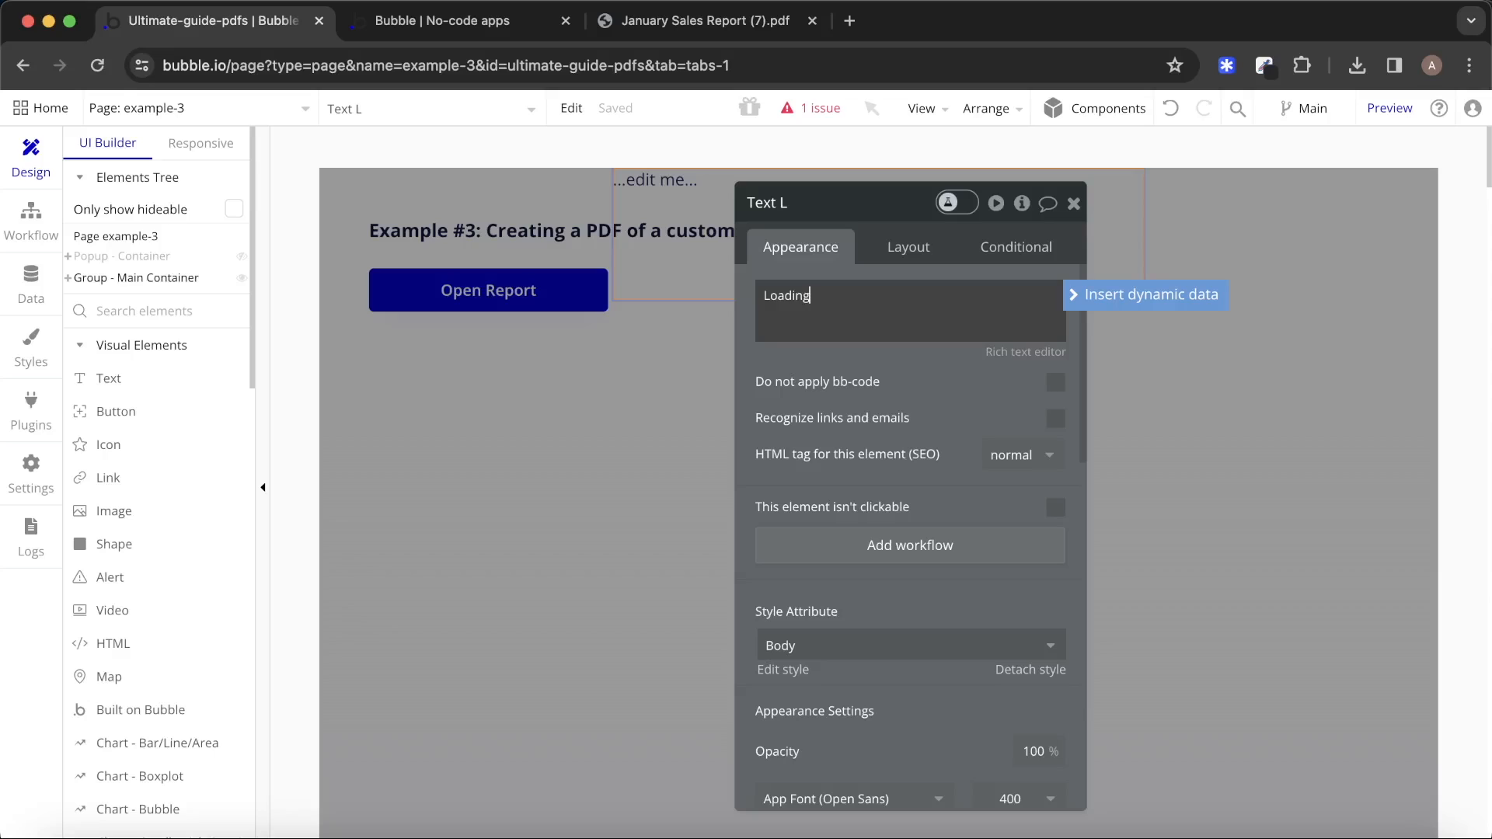
Detach the Loading text's style and give it the Surface (#FFFFFF) color, a 32px font size and centered text alignment.
left_click(1045, 669)
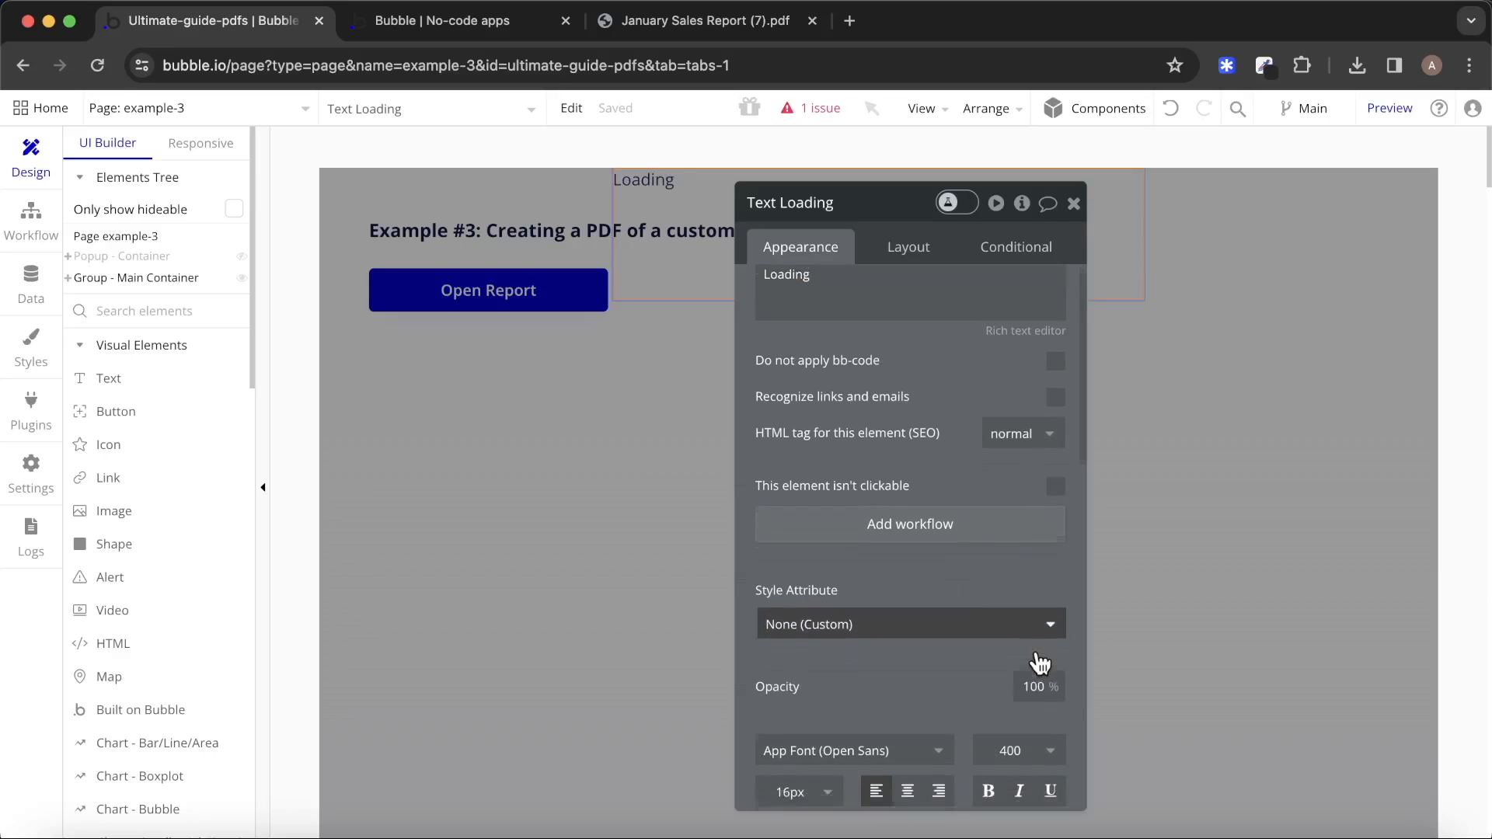
scroll(1040, 663, "down", 5)
left_click(966, 393)
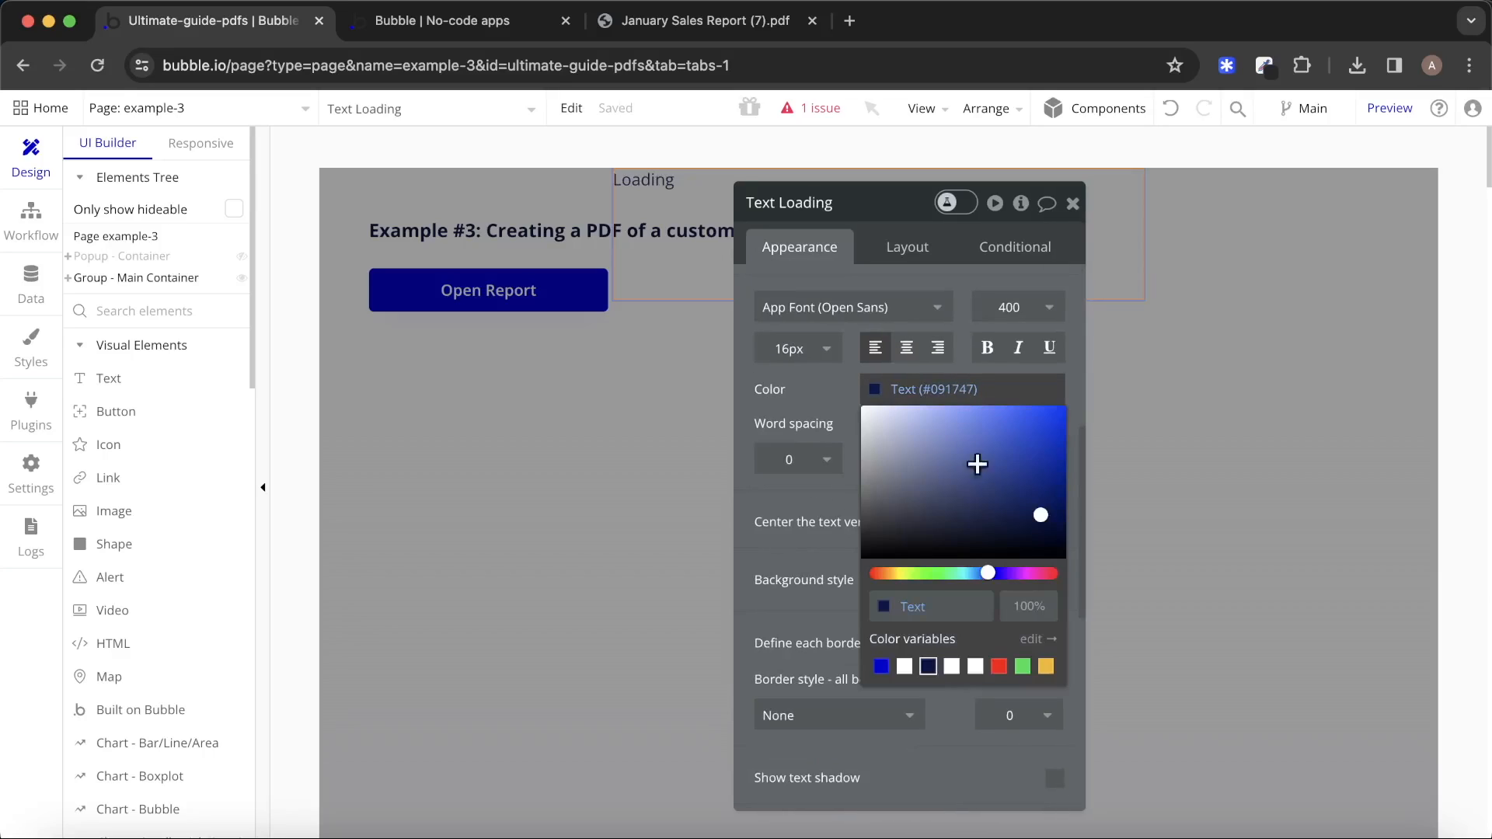
left_click(952, 668)
left_click(822, 367)
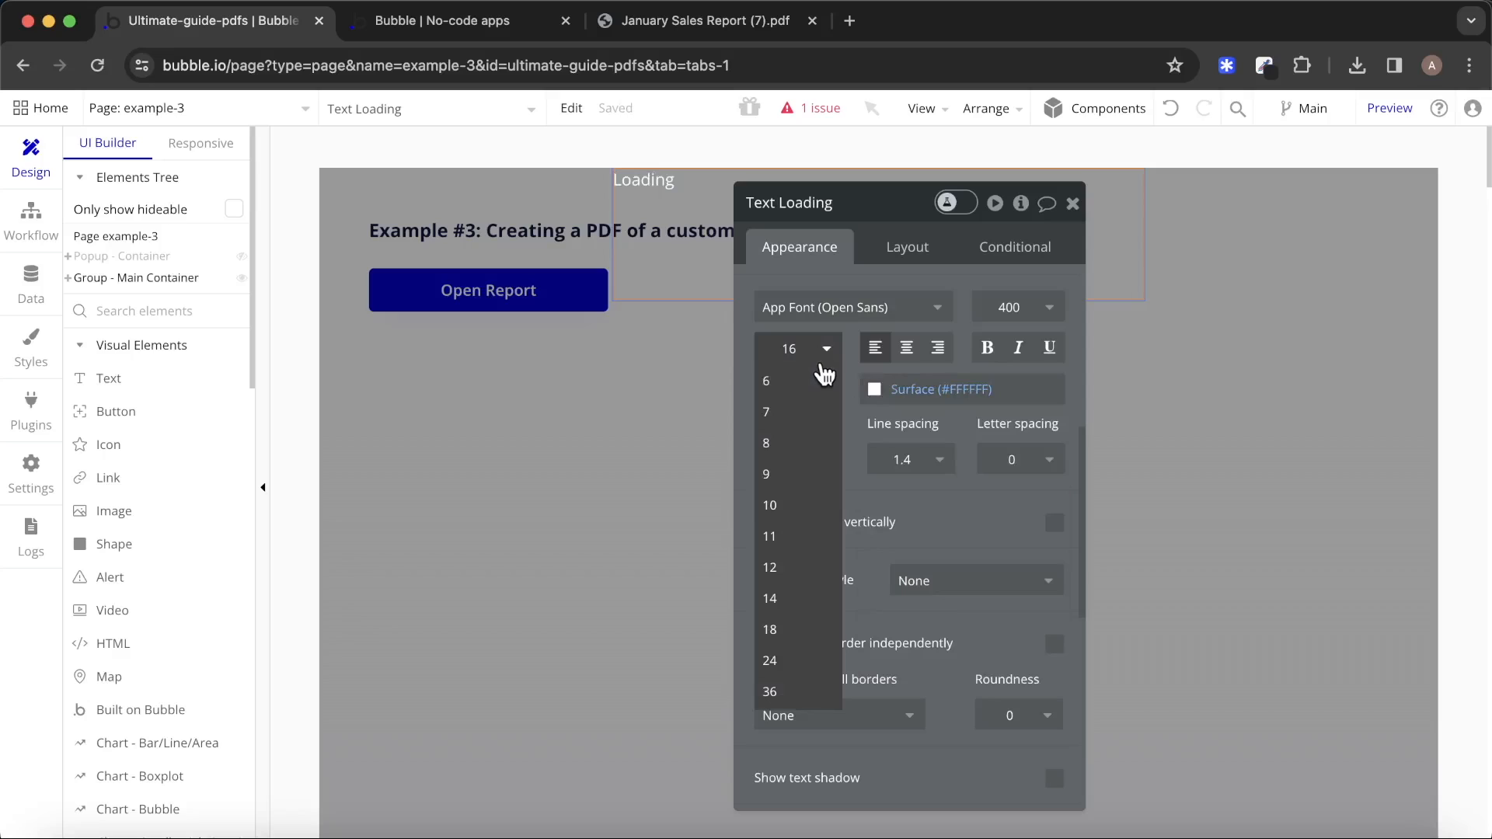
key("BackSpace")
type("32")
key("Return")
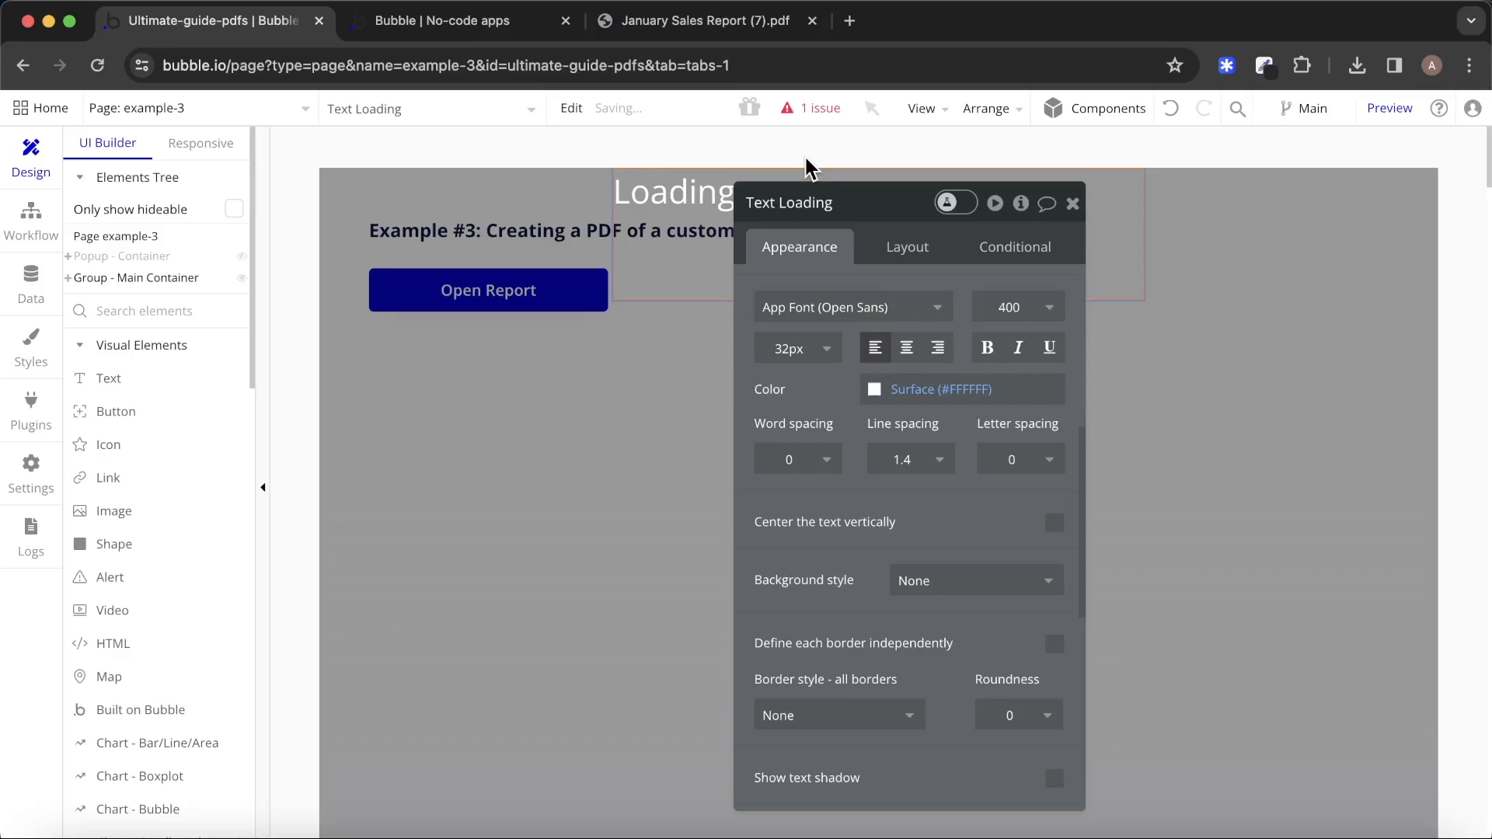
left_click(905, 347)
Turn off the Loading text's fixed width and set its minimum width and minimum height to 0 px.
left_click(907, 246)
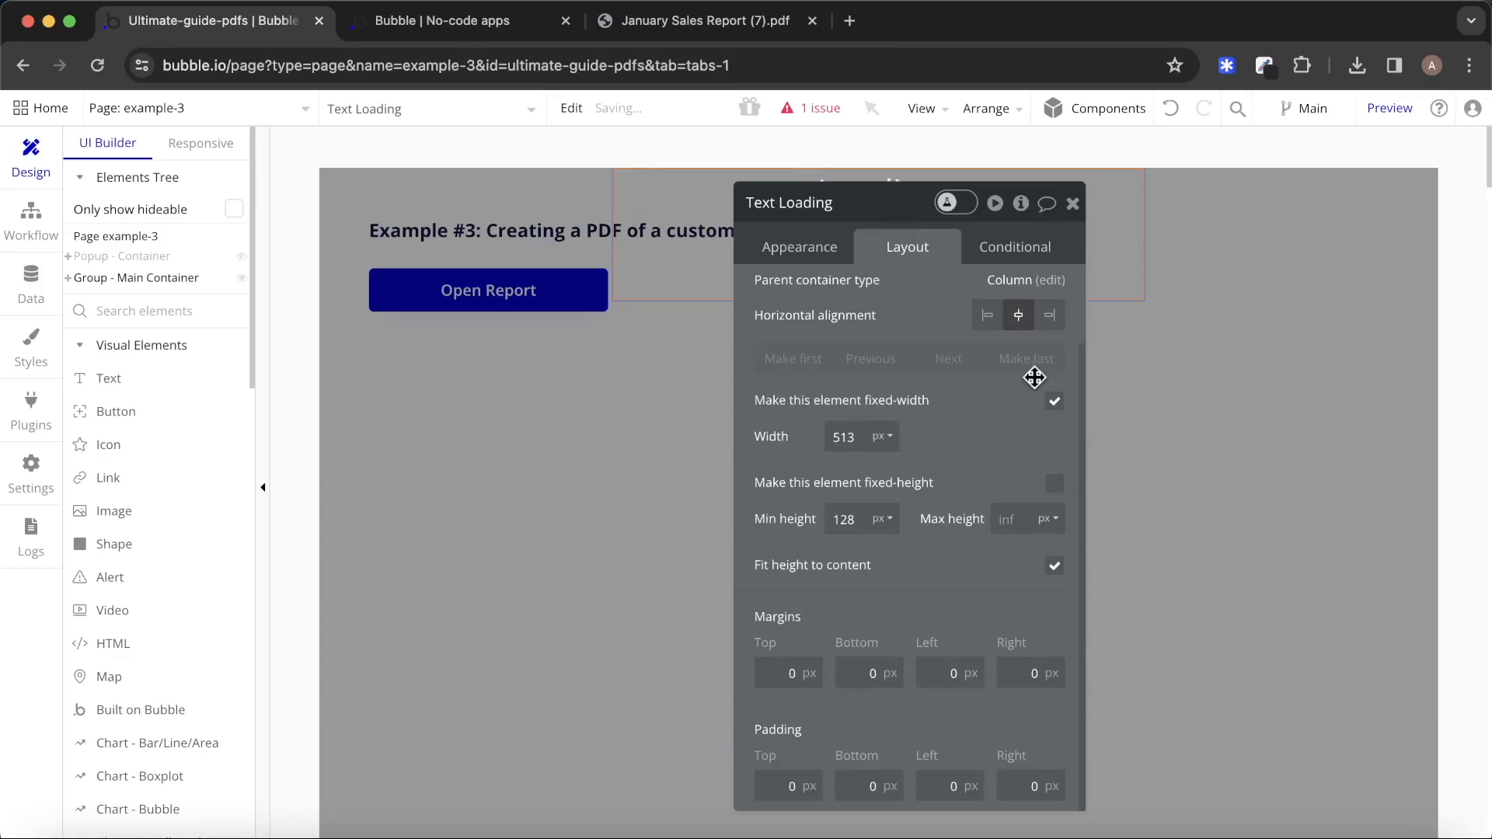
left_click(1054, 402)
double_click(844, 400)
key("BackSpace")
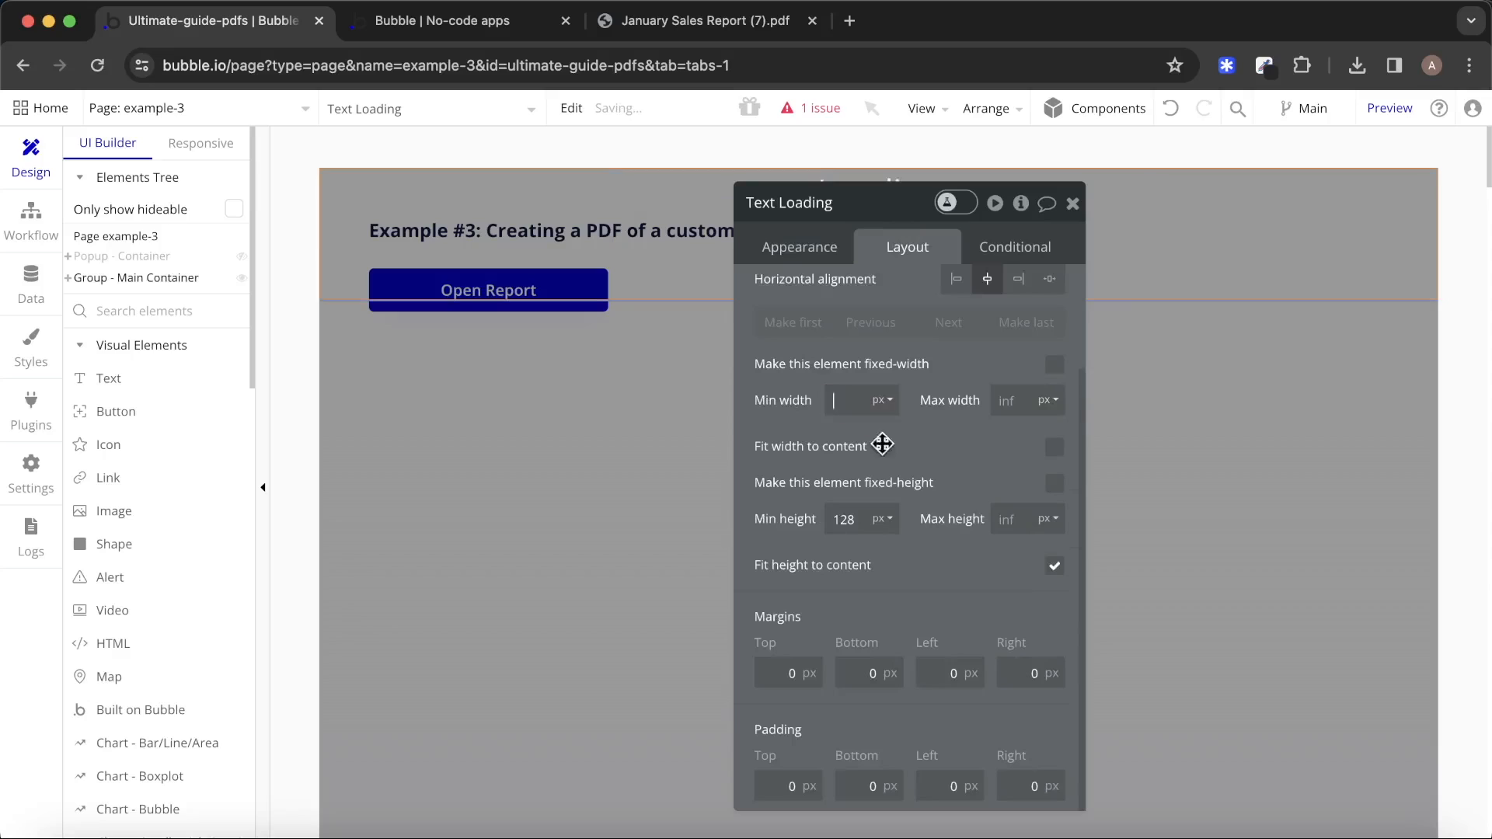
type("0")
double_click(856, 523)
type("0")
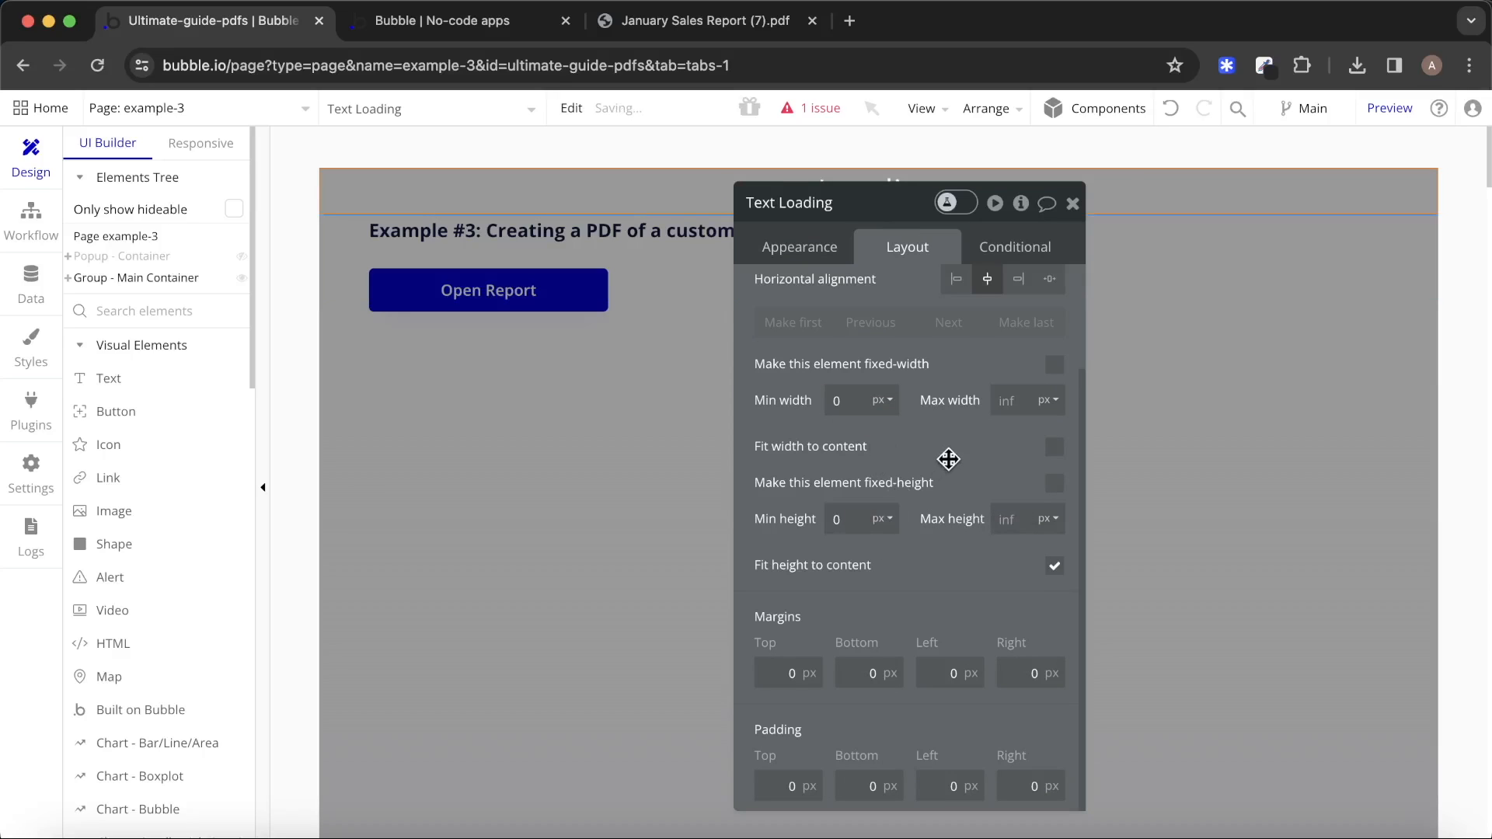
Set FloatingGroup A's container alignment to vertically centered and close its property editor.
left_click(643, 432)
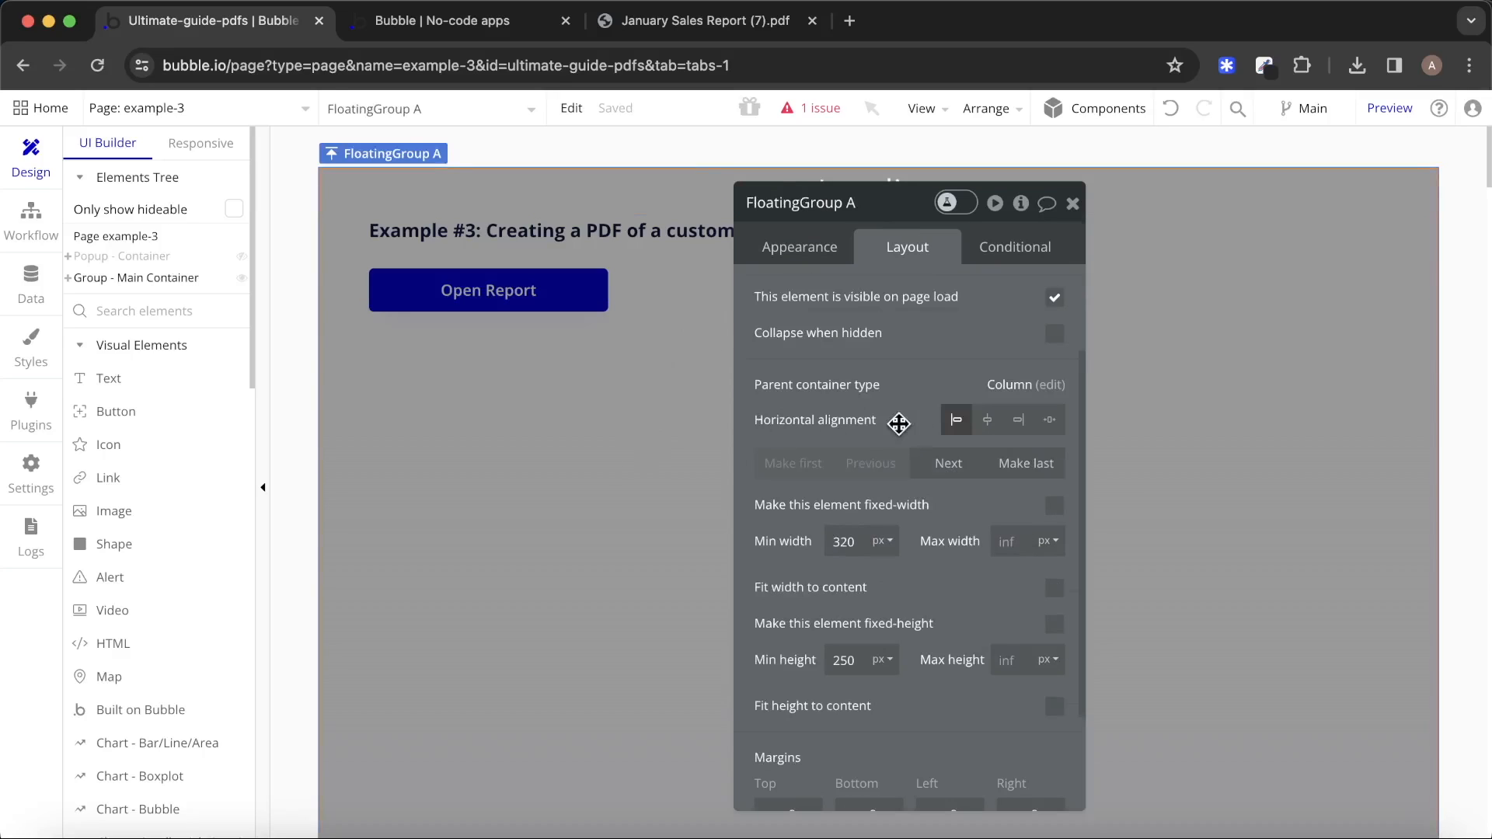
scroll(897, 431, "up", 3)
left_click(937, 337)
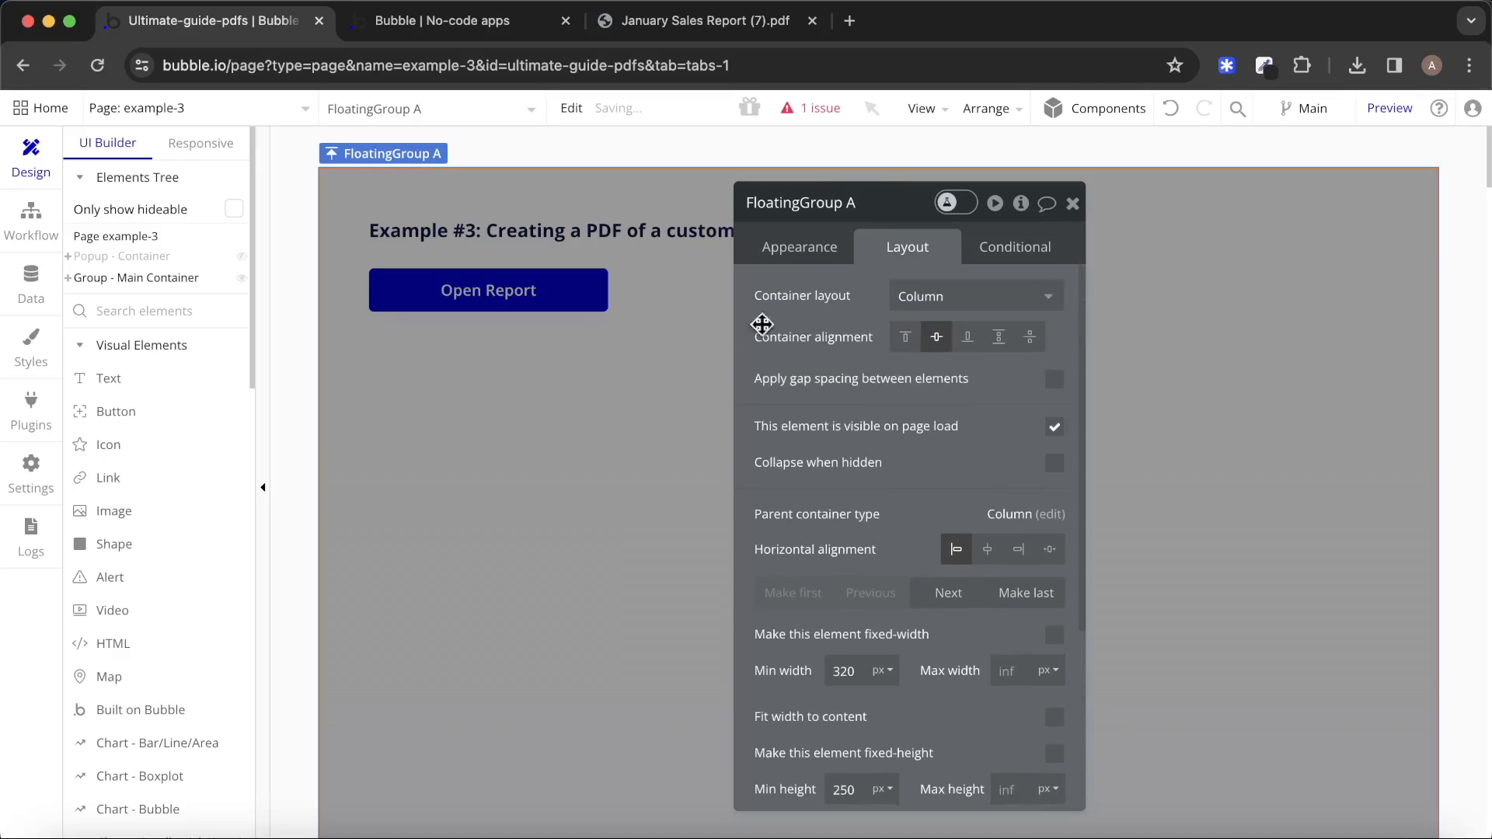
left_click(1073, 203)
Add an icon element about 95 by 60 px to the floating group near the Loading text, using the fa-spinner icon.
scroll(1052, 406, "down", 5)
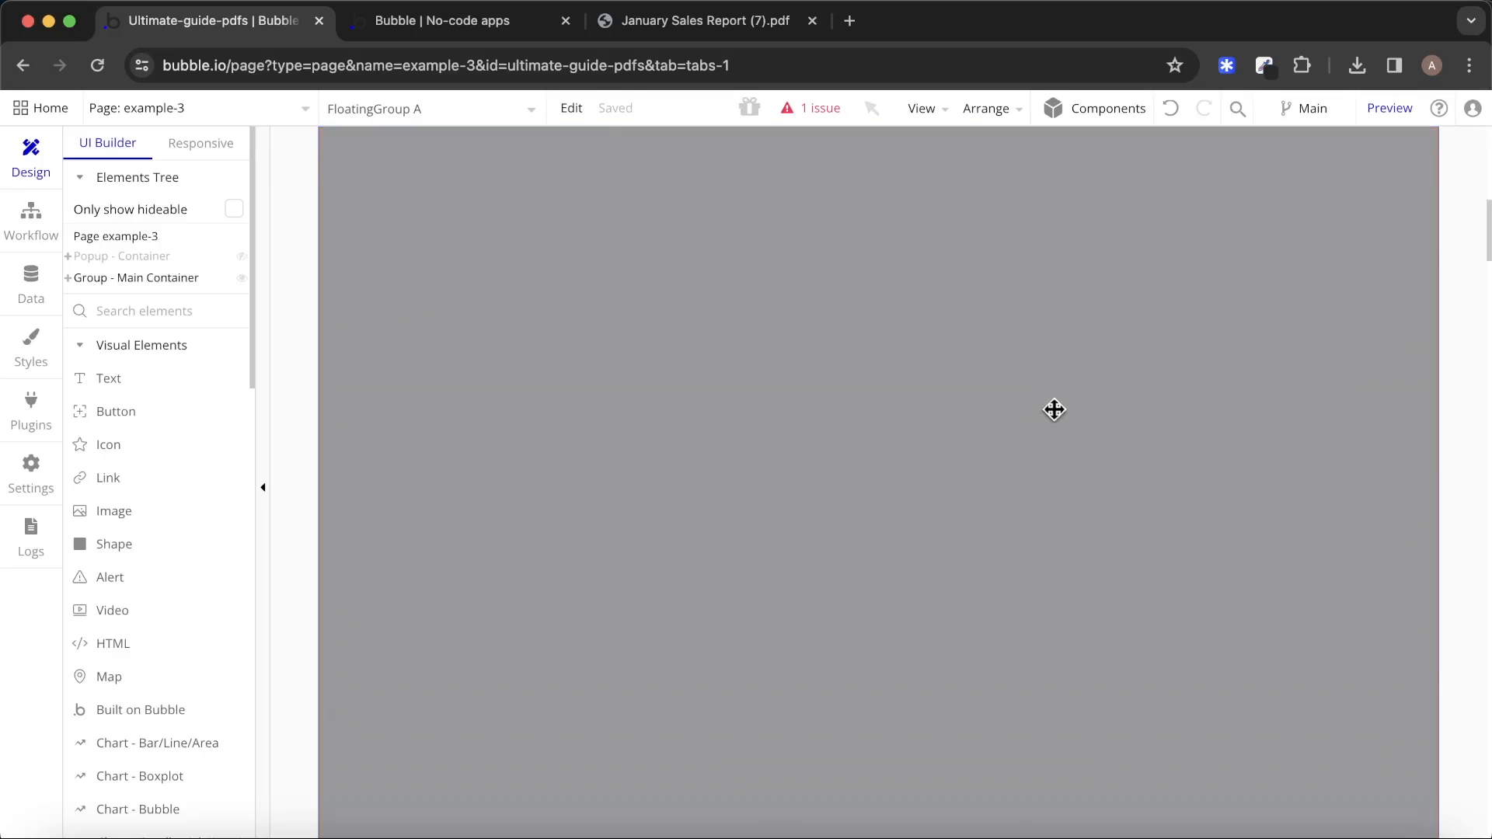
scroll(1045, 440, "down", 5)
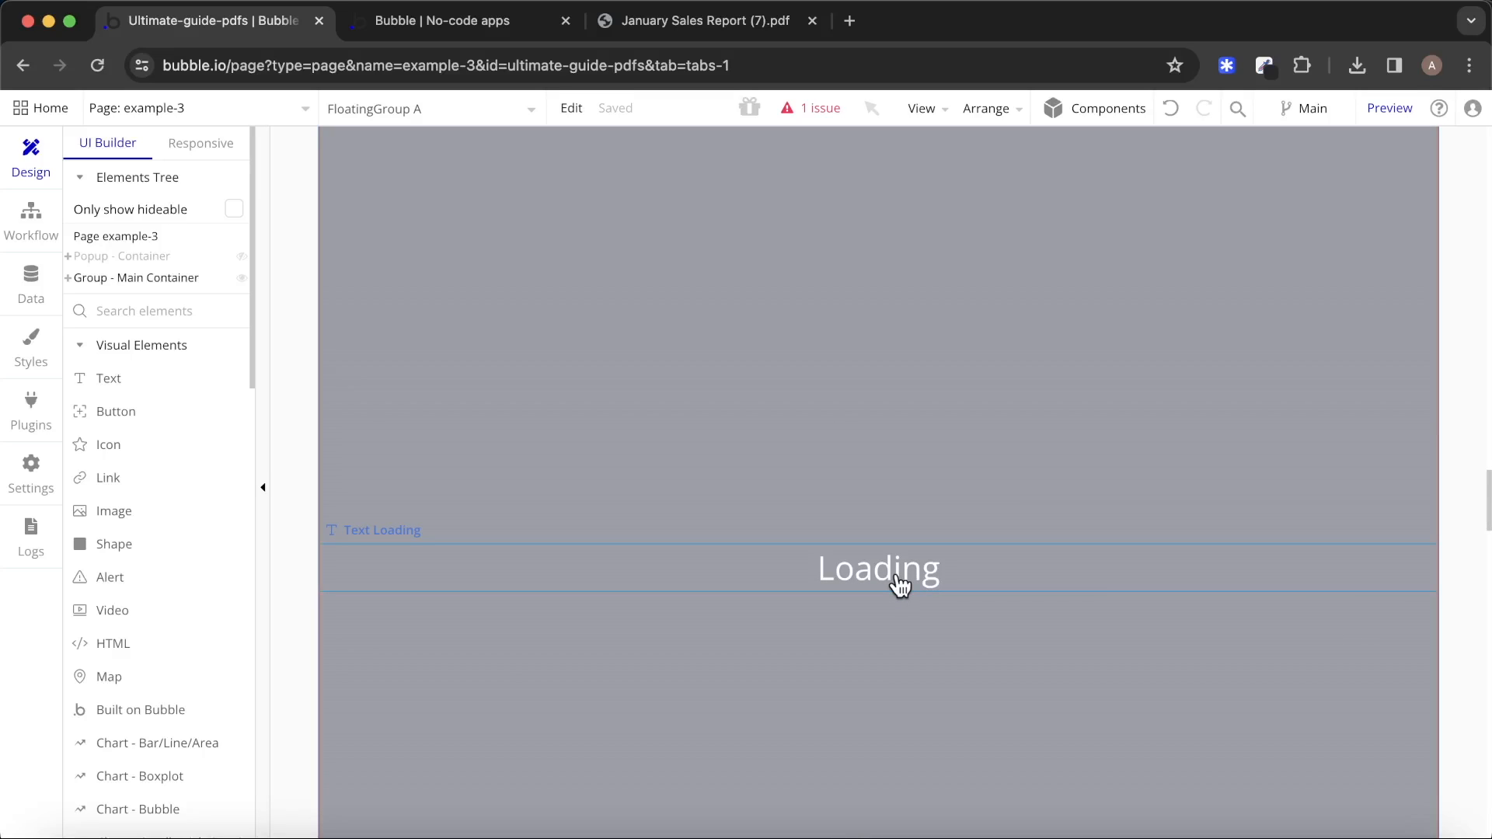
scroll(900, 585, "down", 3)
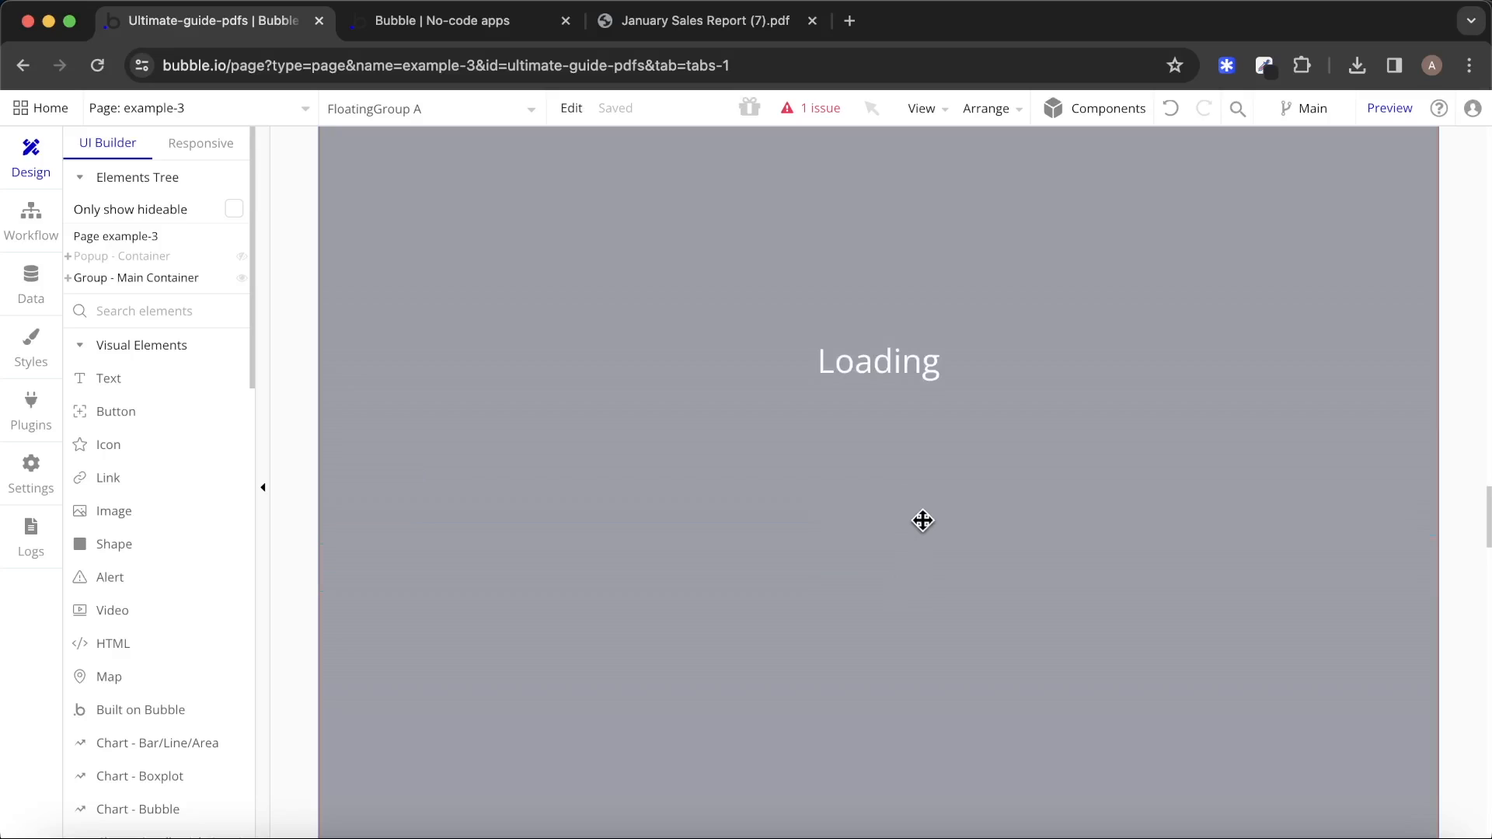
left_click(115, 444)
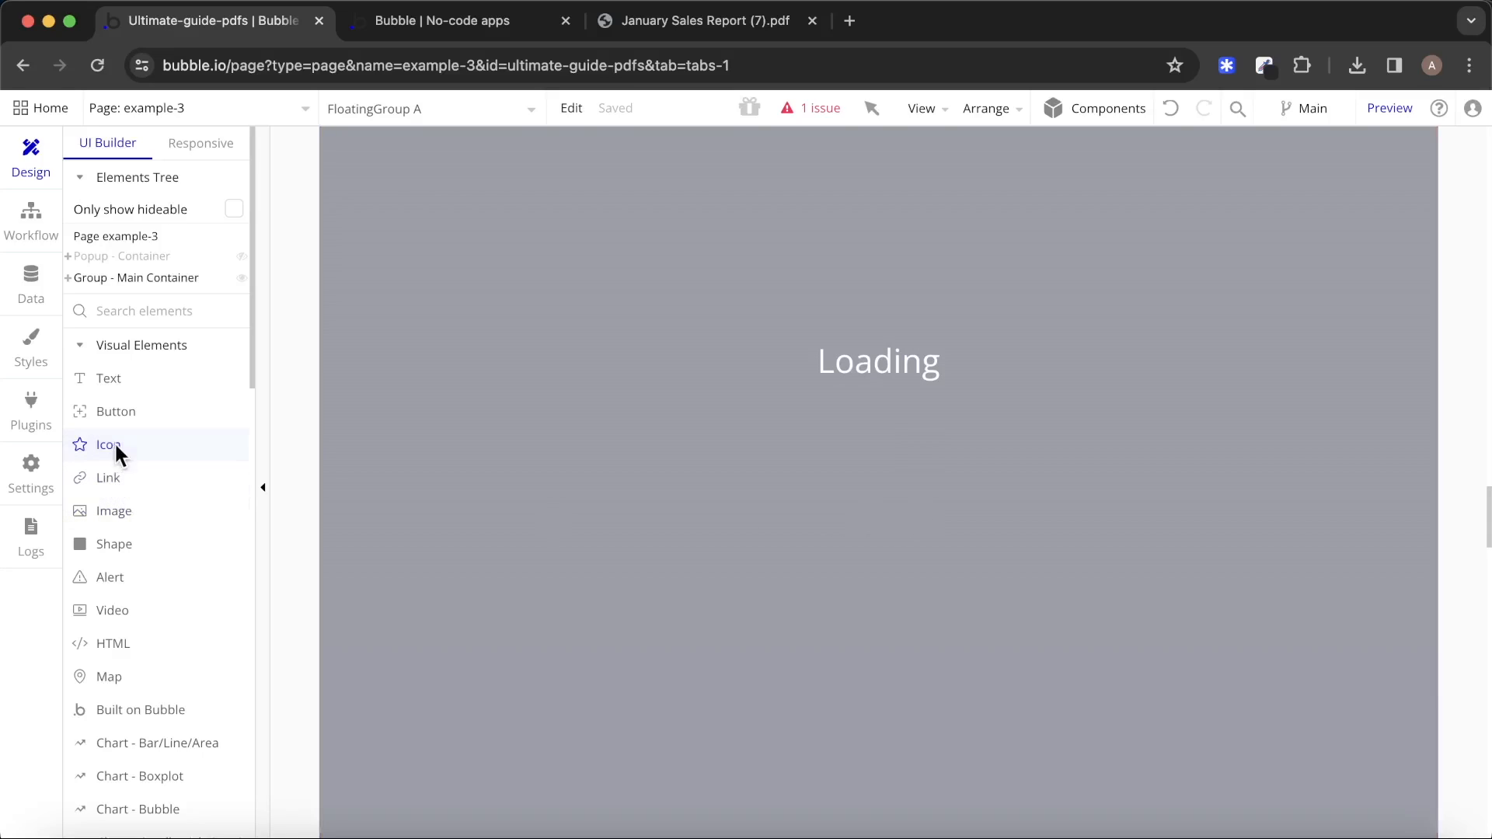
left_click_drag(804, 456, 900, 516)
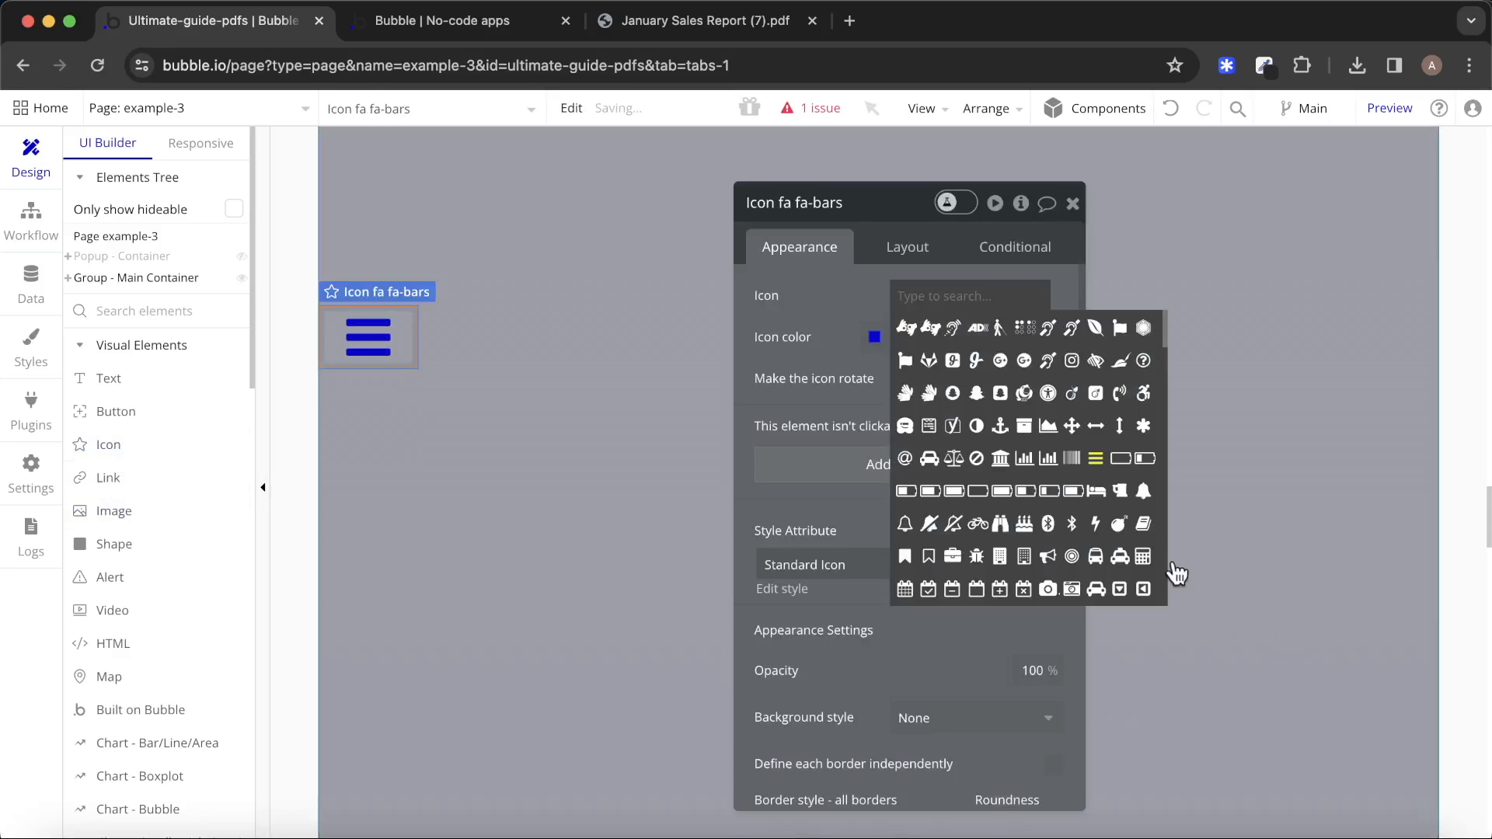
type("spi")
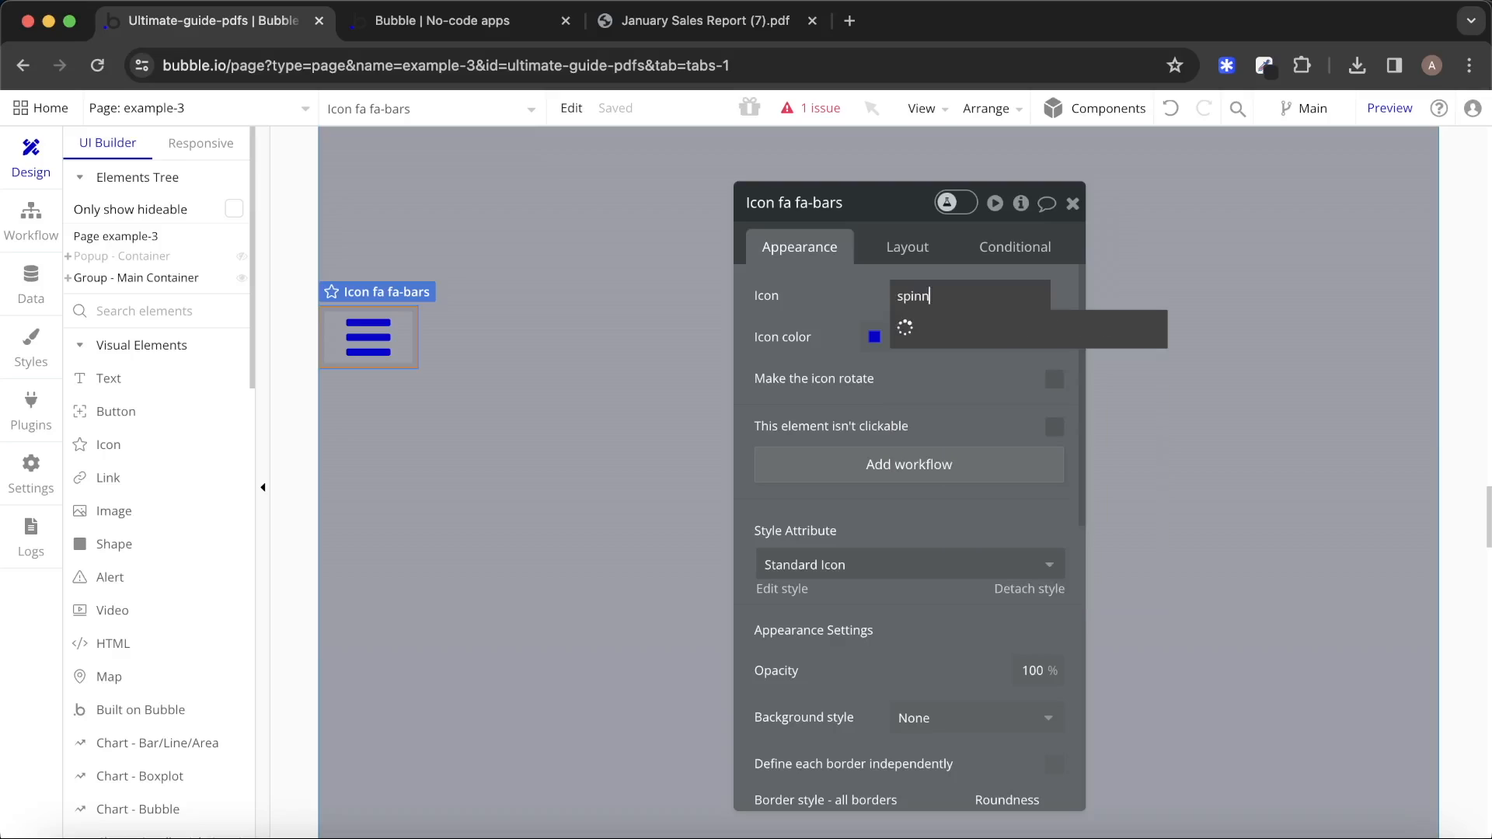
type("nn")
left_click(902, 327)
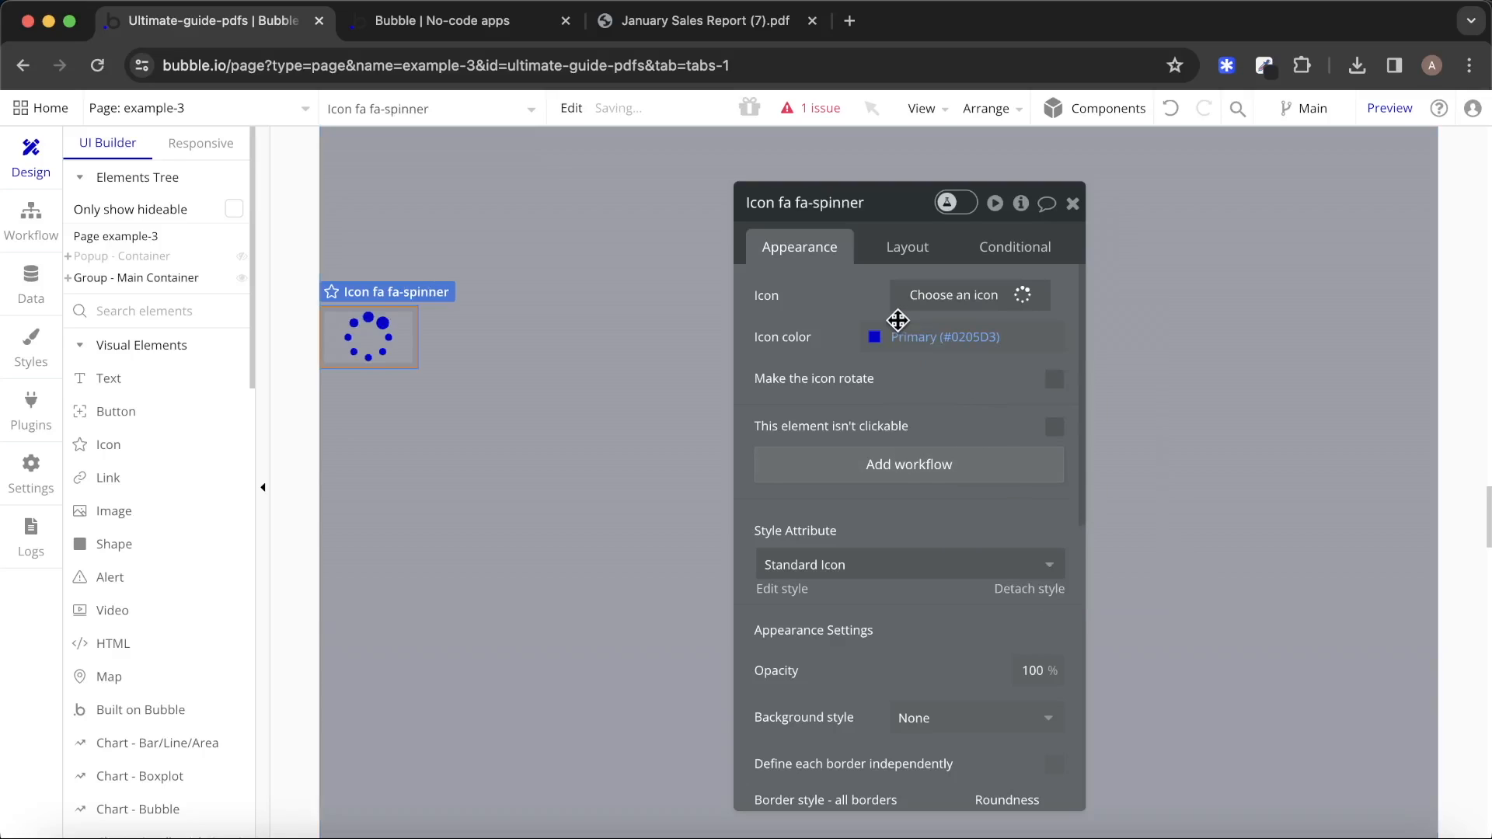
Make the spinner icon rotate, set its color to the white color variable, and open its layout settings.
left_click(1054, 380)
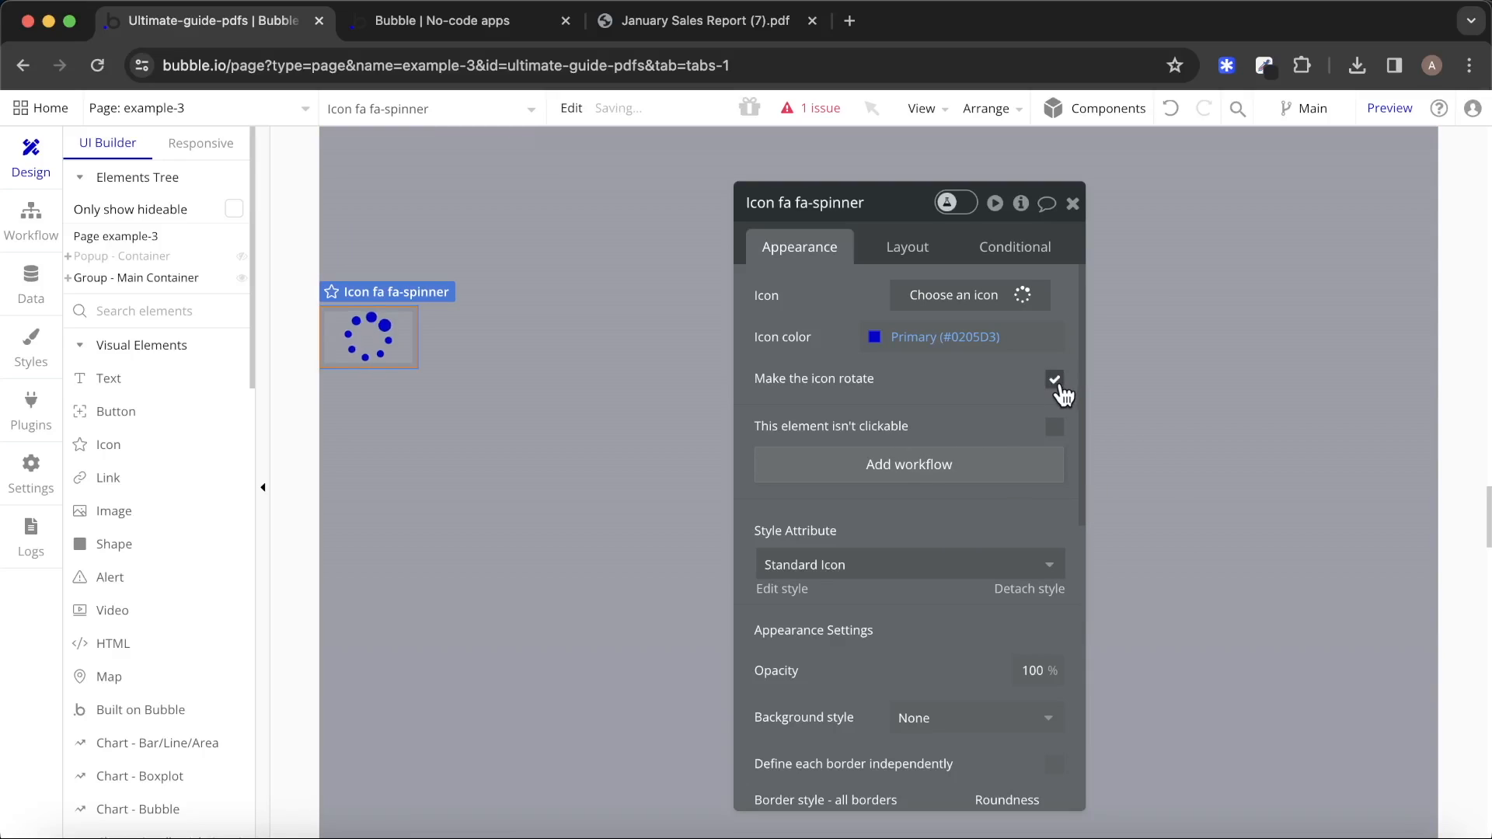
left_click(943, 334)
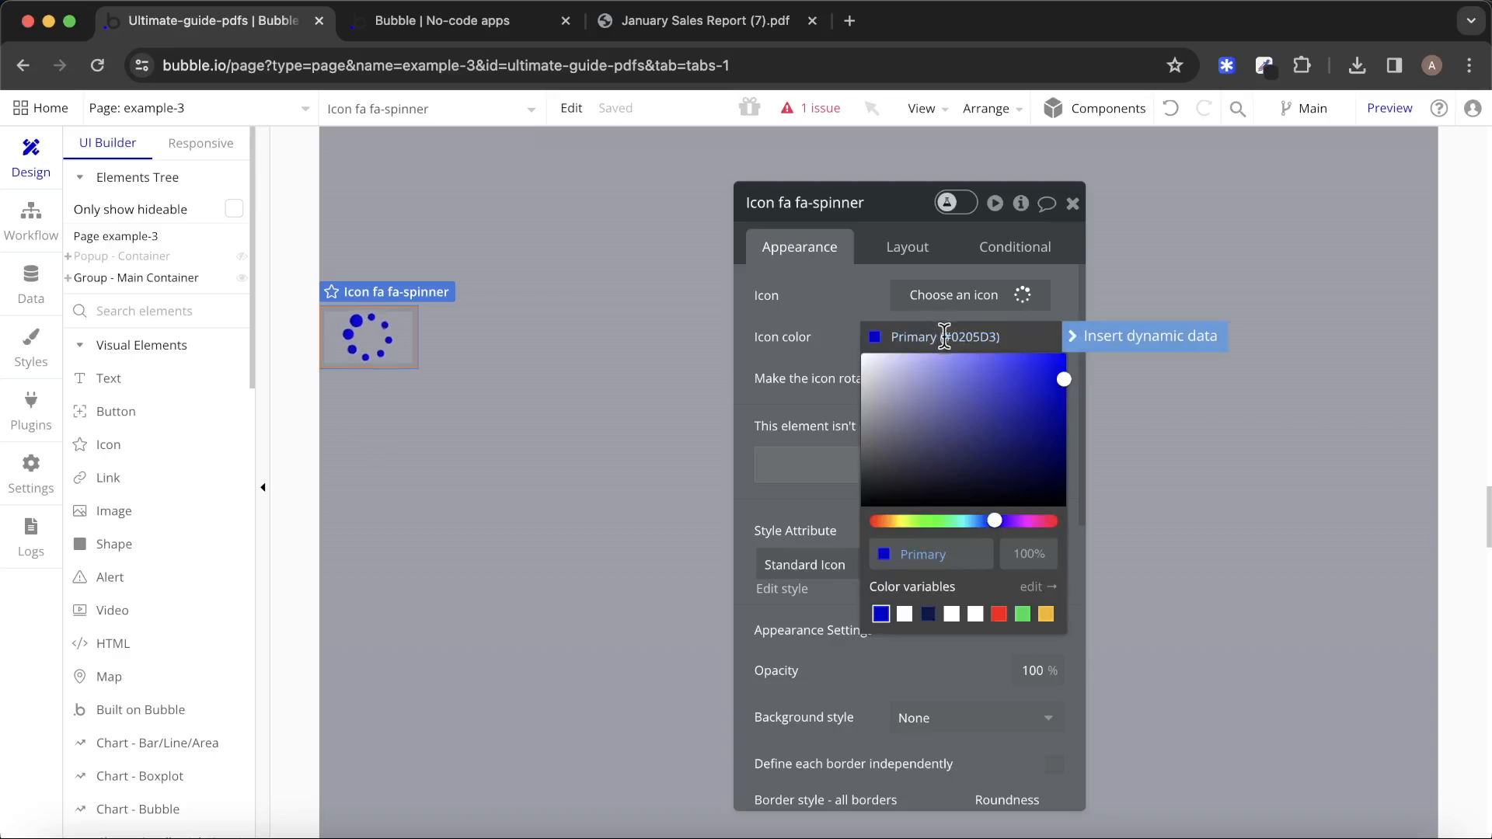
left_click(951, 614)
left_click(907, 246)
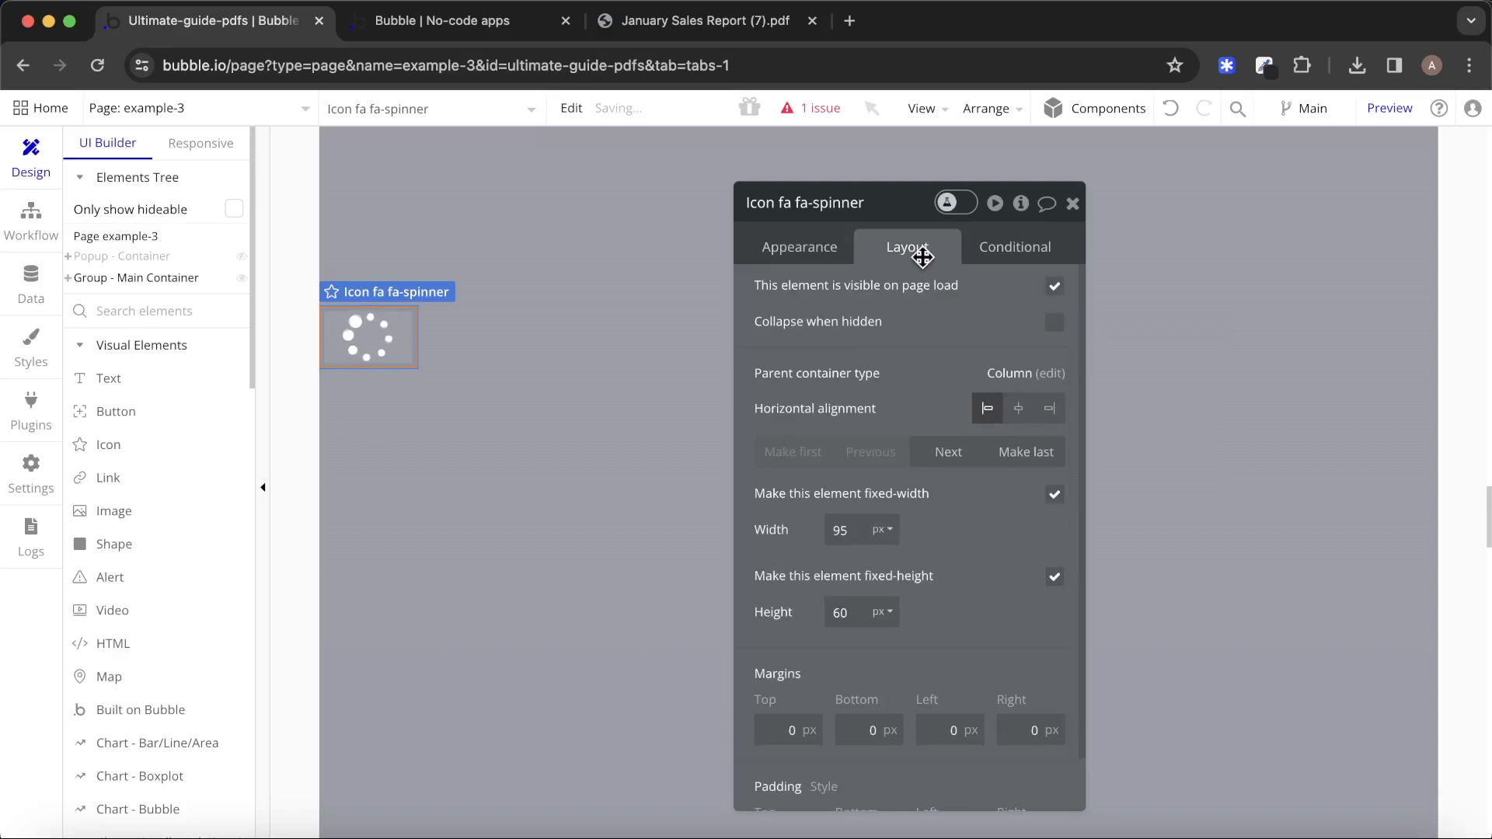
Center the spinner icon horizontally, move it after the Loading text, and close its property editor.
left_click(1018, 408)
left_click_drag(908, 304, 425, 304)
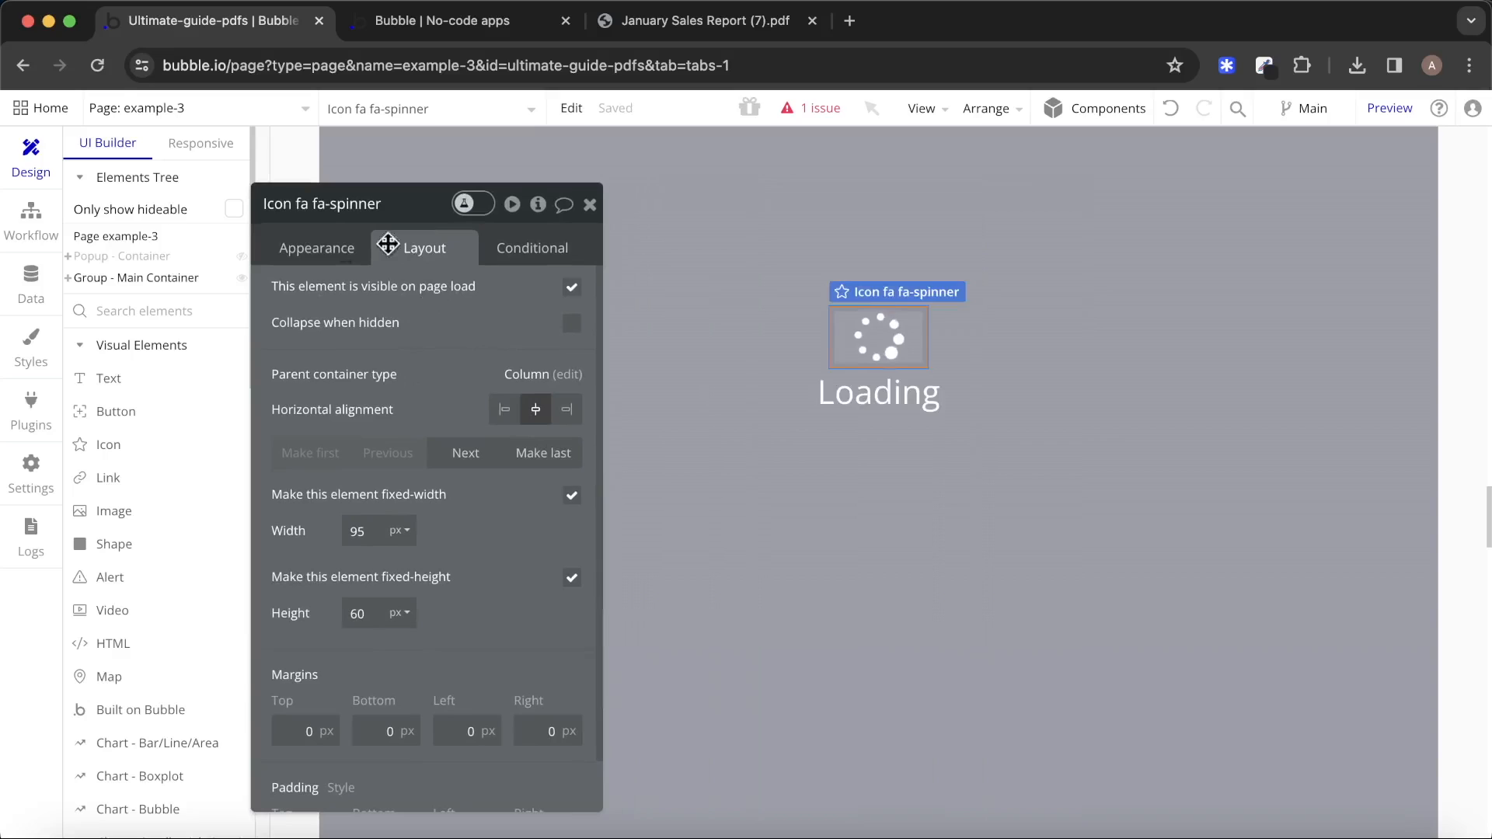
left_click(480, 453)
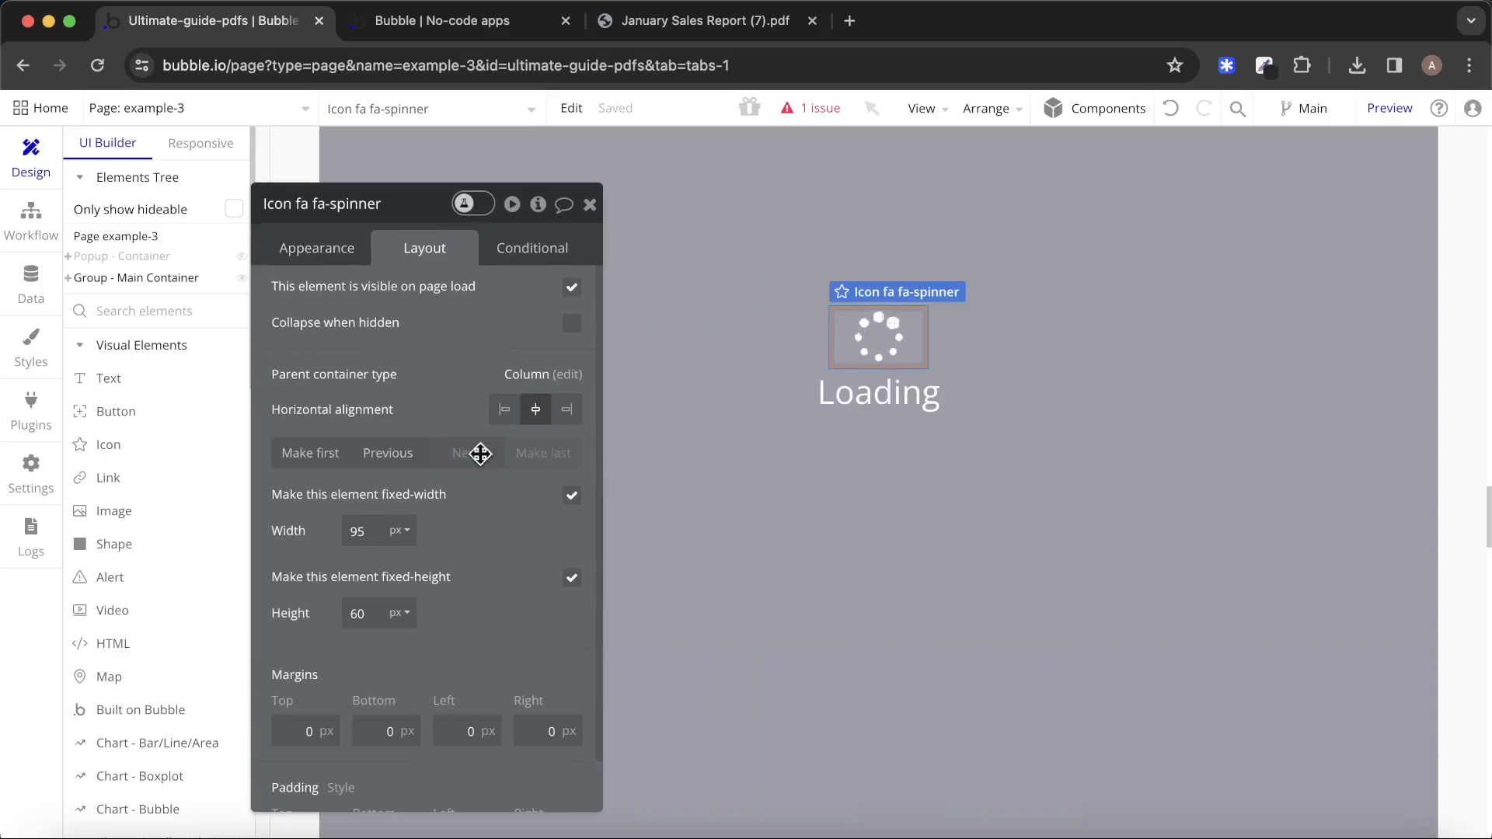
left_click(594, 206)
Check the reported issue, cut FloatingGroup A out of Group - Main Container, and paste it directly onto Page example-3.
left_click(807, 108)
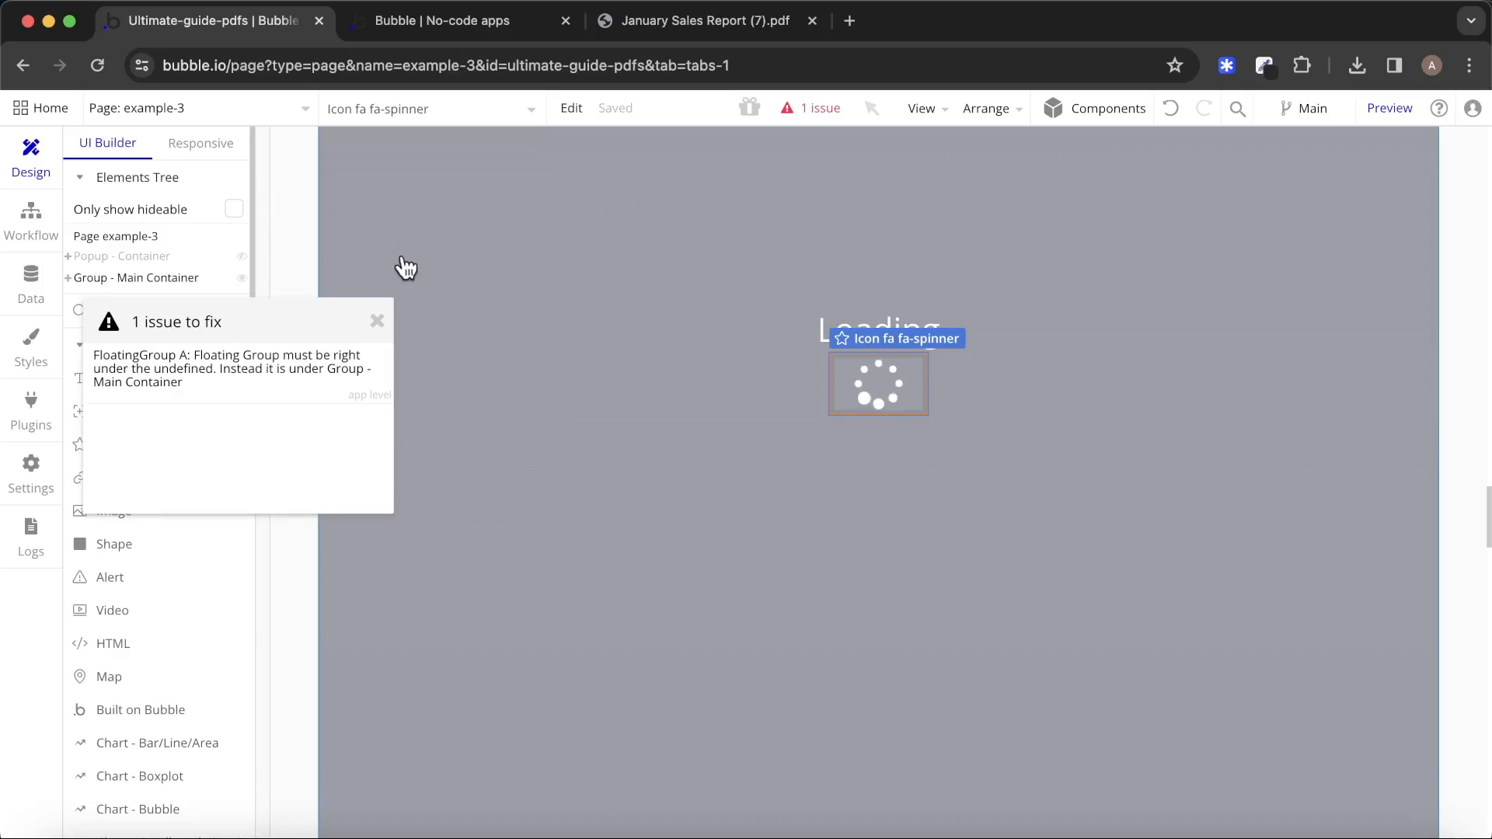
left_click(376, 327)
left_click(68, 278)
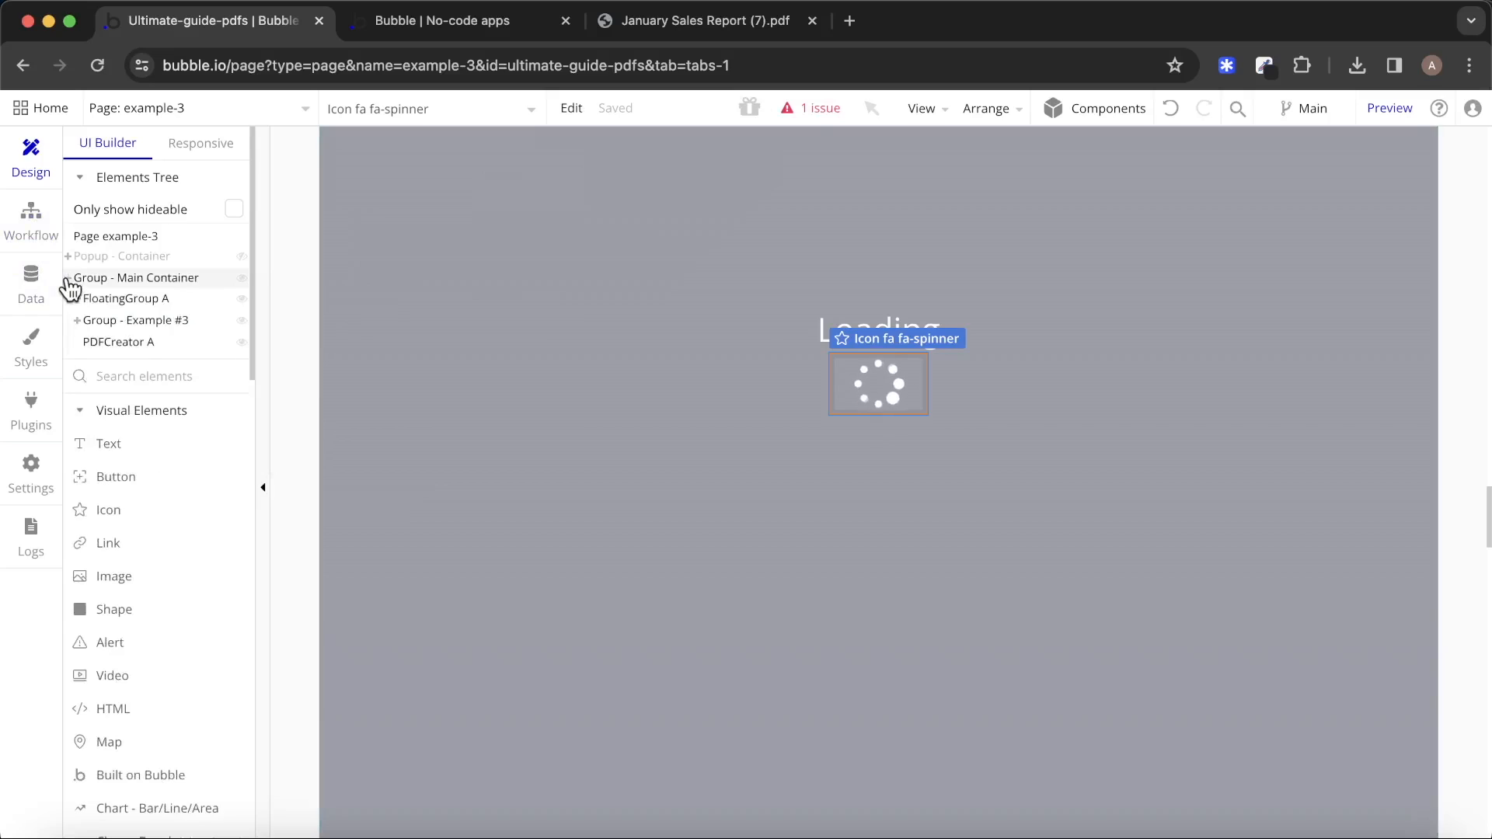
left_click(148, 299)
right_click(160, 297)
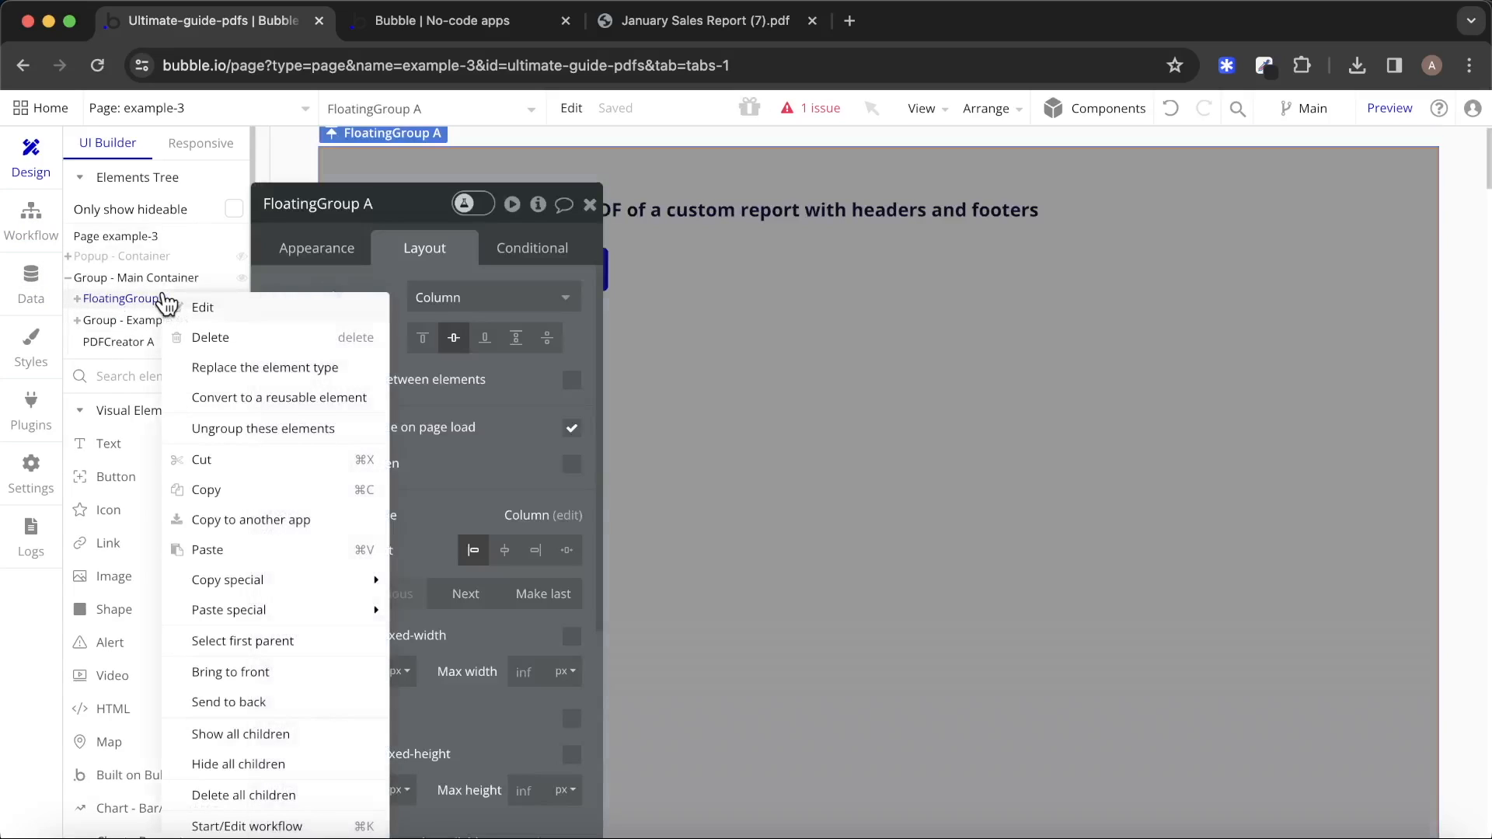
left_click(292, 435)
left_click(132, 240)
right_click(133, 239)
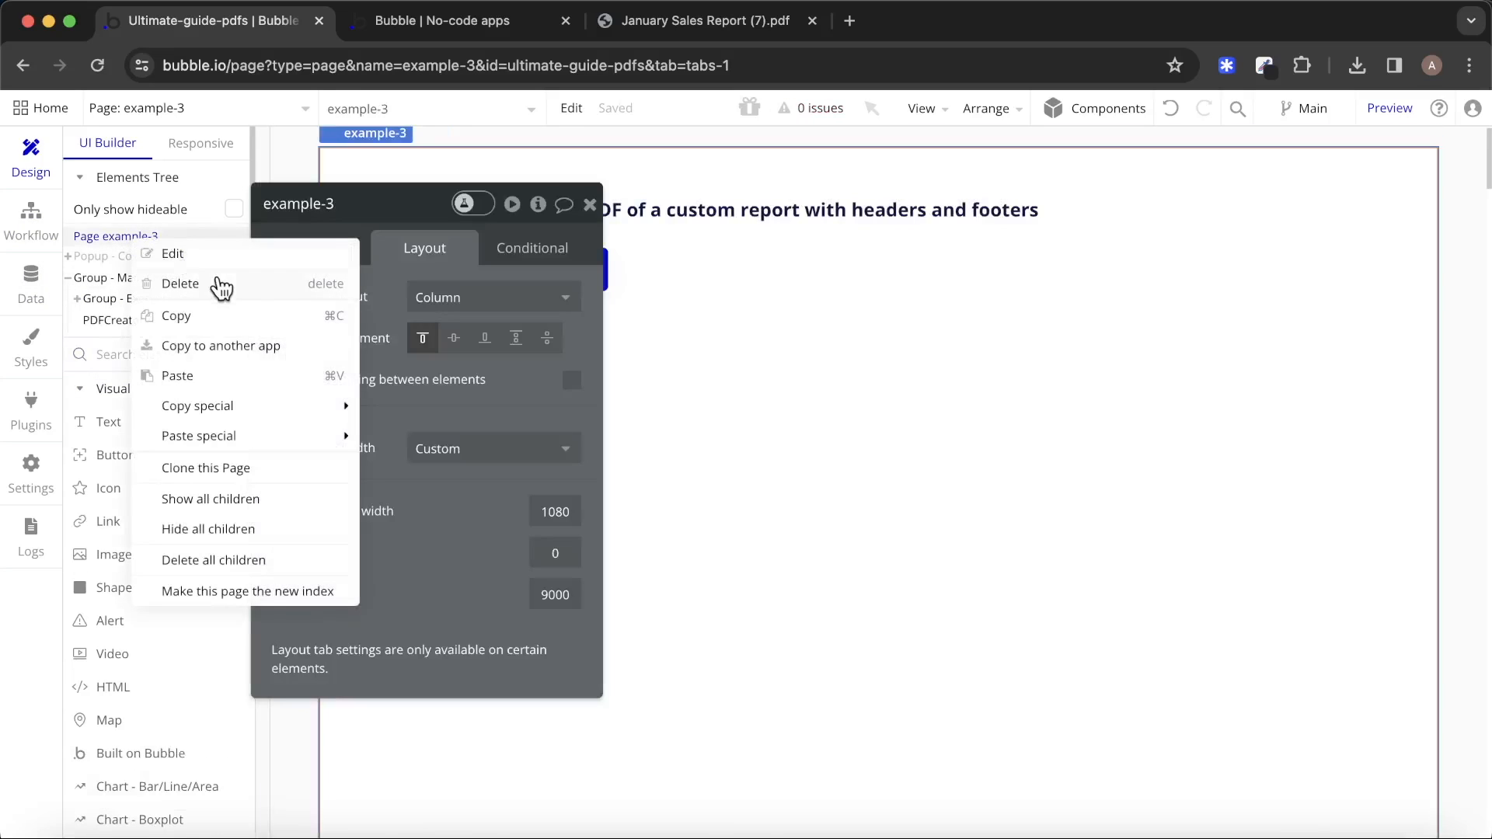
left_click(238, 376)
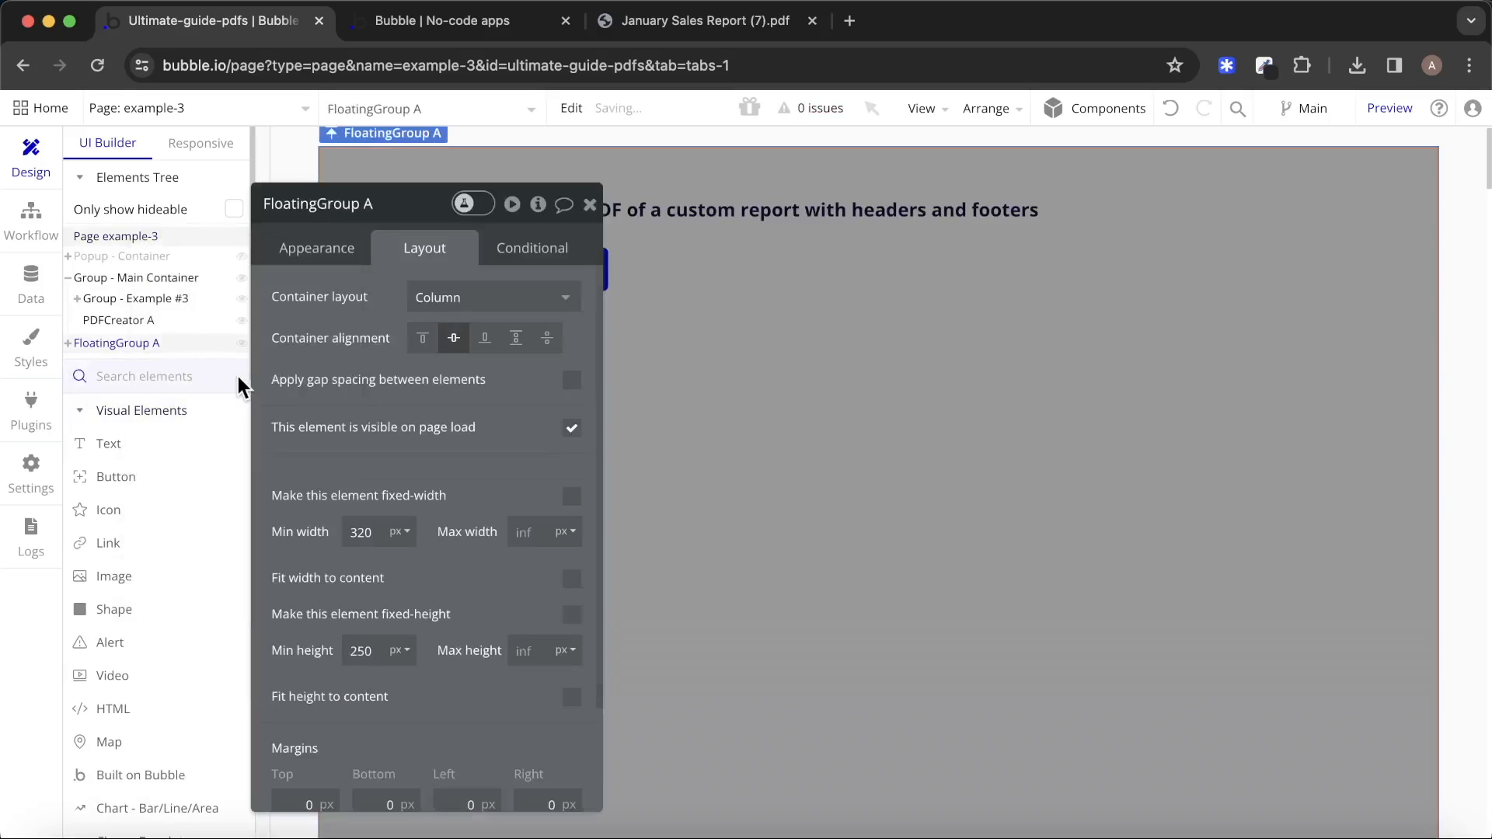
left_click(589, 205)
scroll(750, 417, "up", 1)
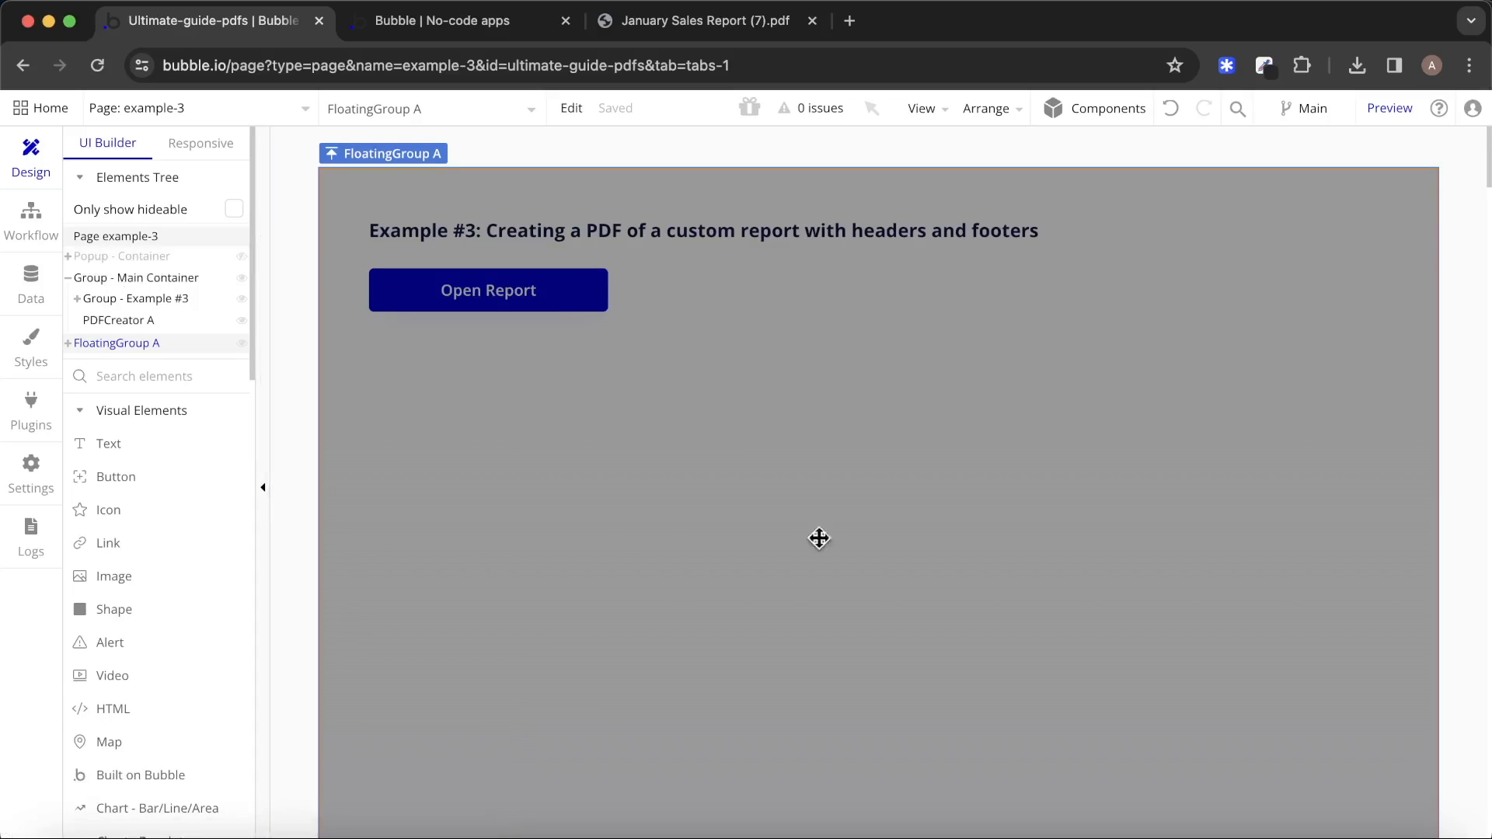
Turn off FloatingGroup A's visibility on page load and hide it on the editor canvas.
double_click(684, 560)
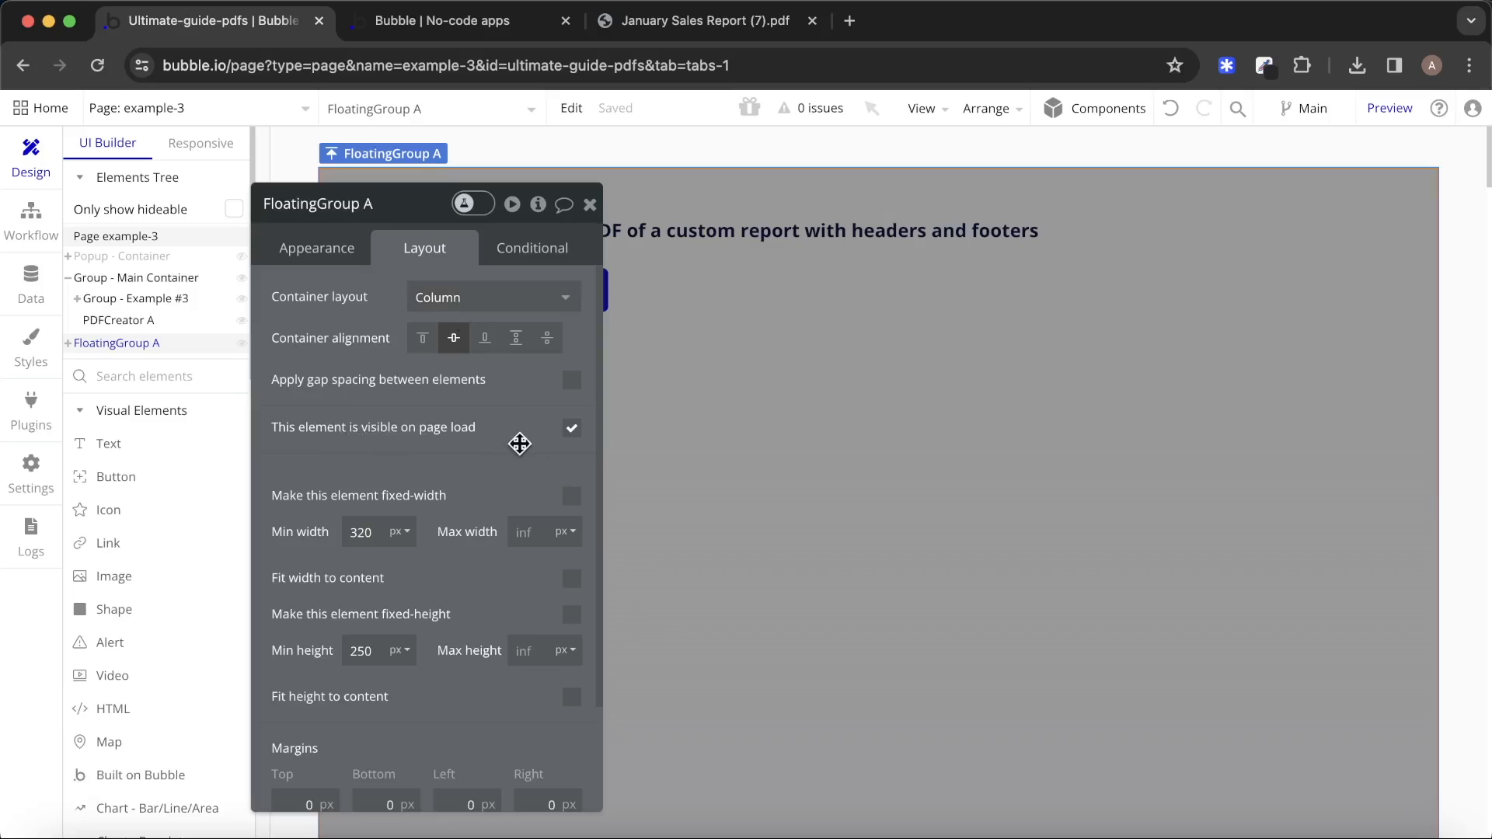
left_click(571, 432)
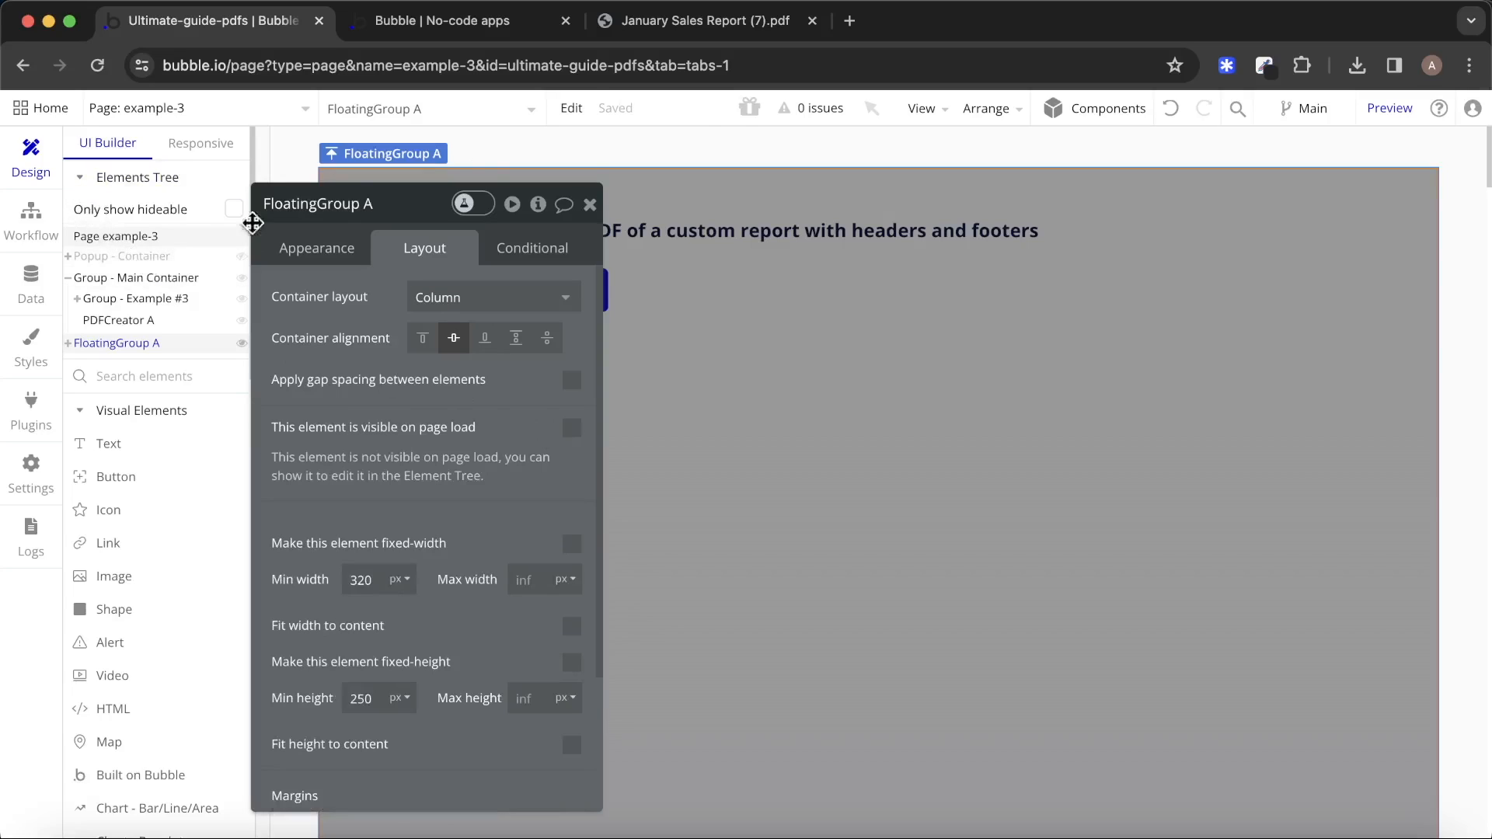
left_click(590, 204)
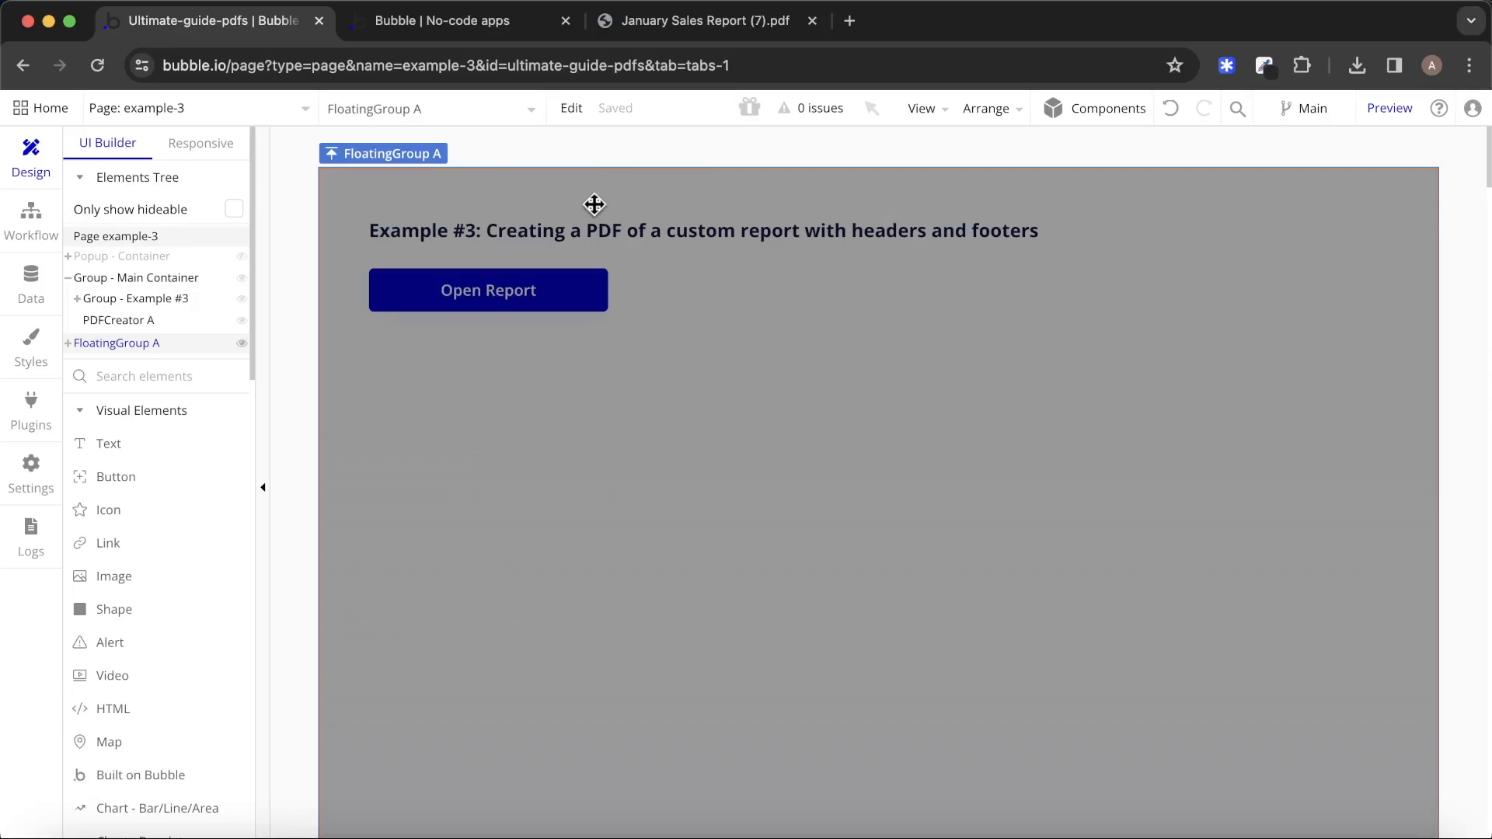
left_click(241, 343)
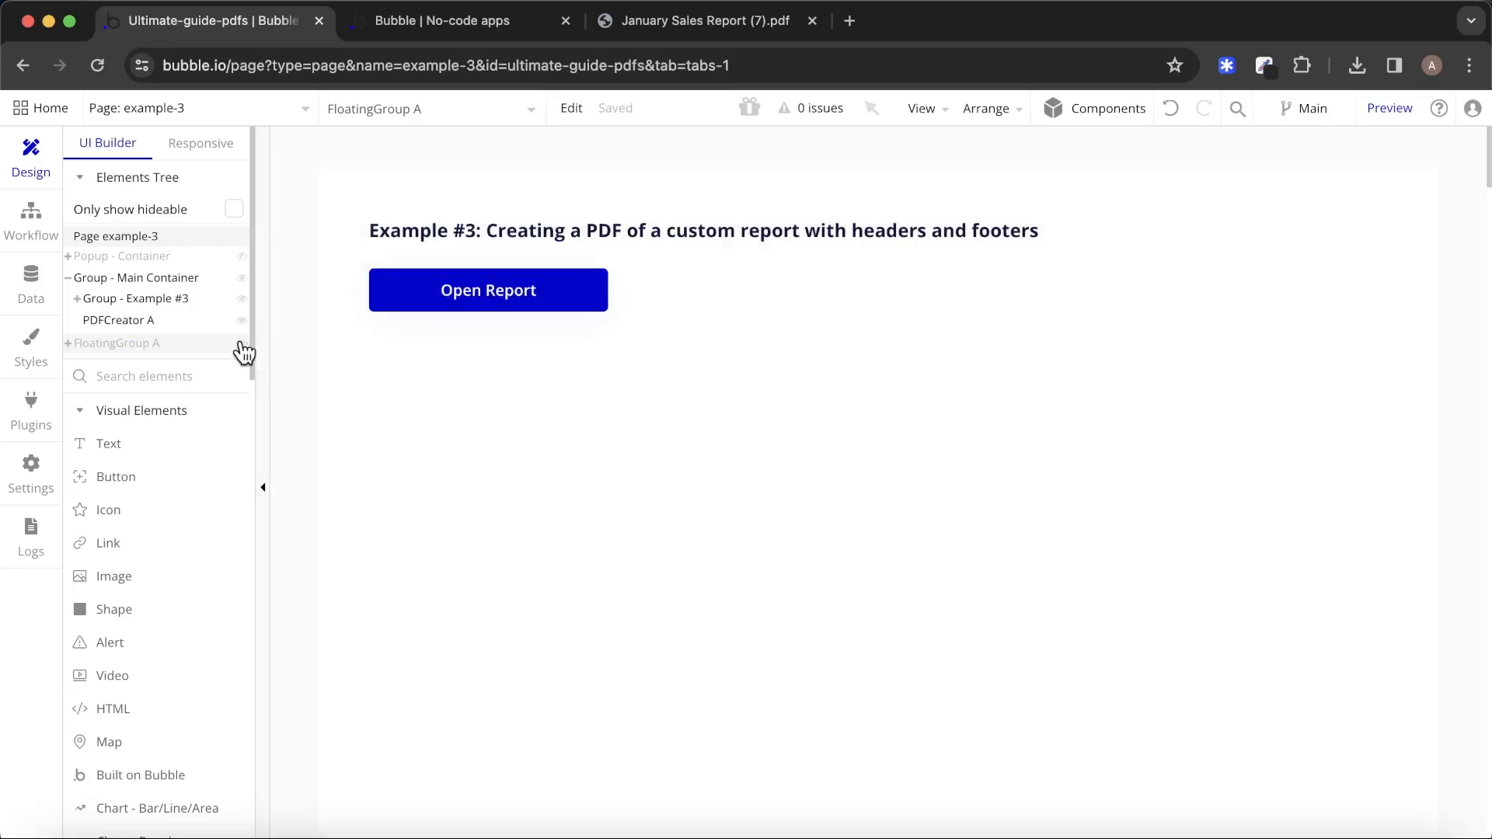
Open the click workflow of the Download PDF button in Popup - Container.
left_click(187, 257)
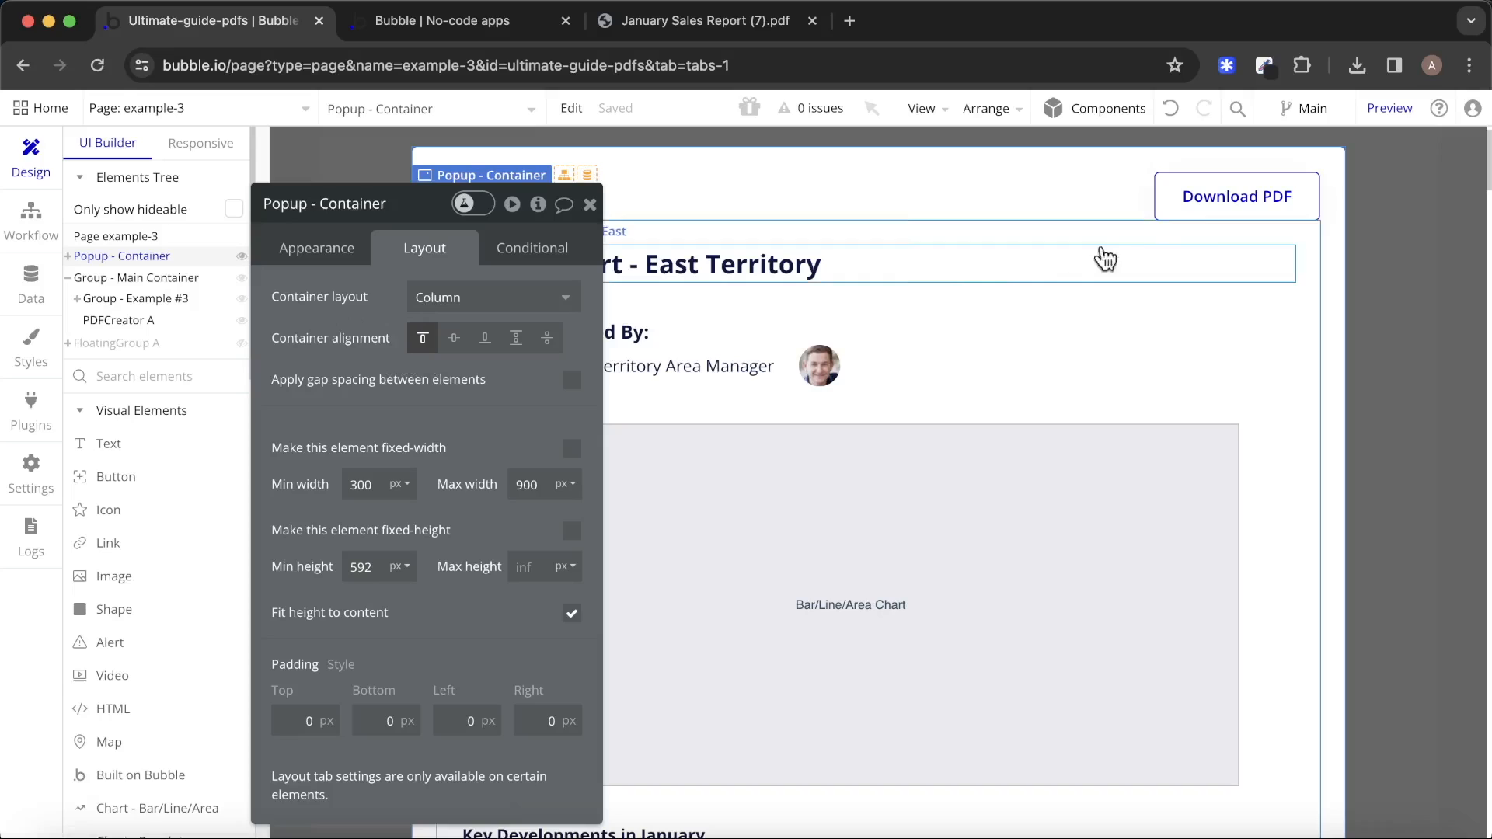
left_click(1224, 203)
left_click(317, 249)
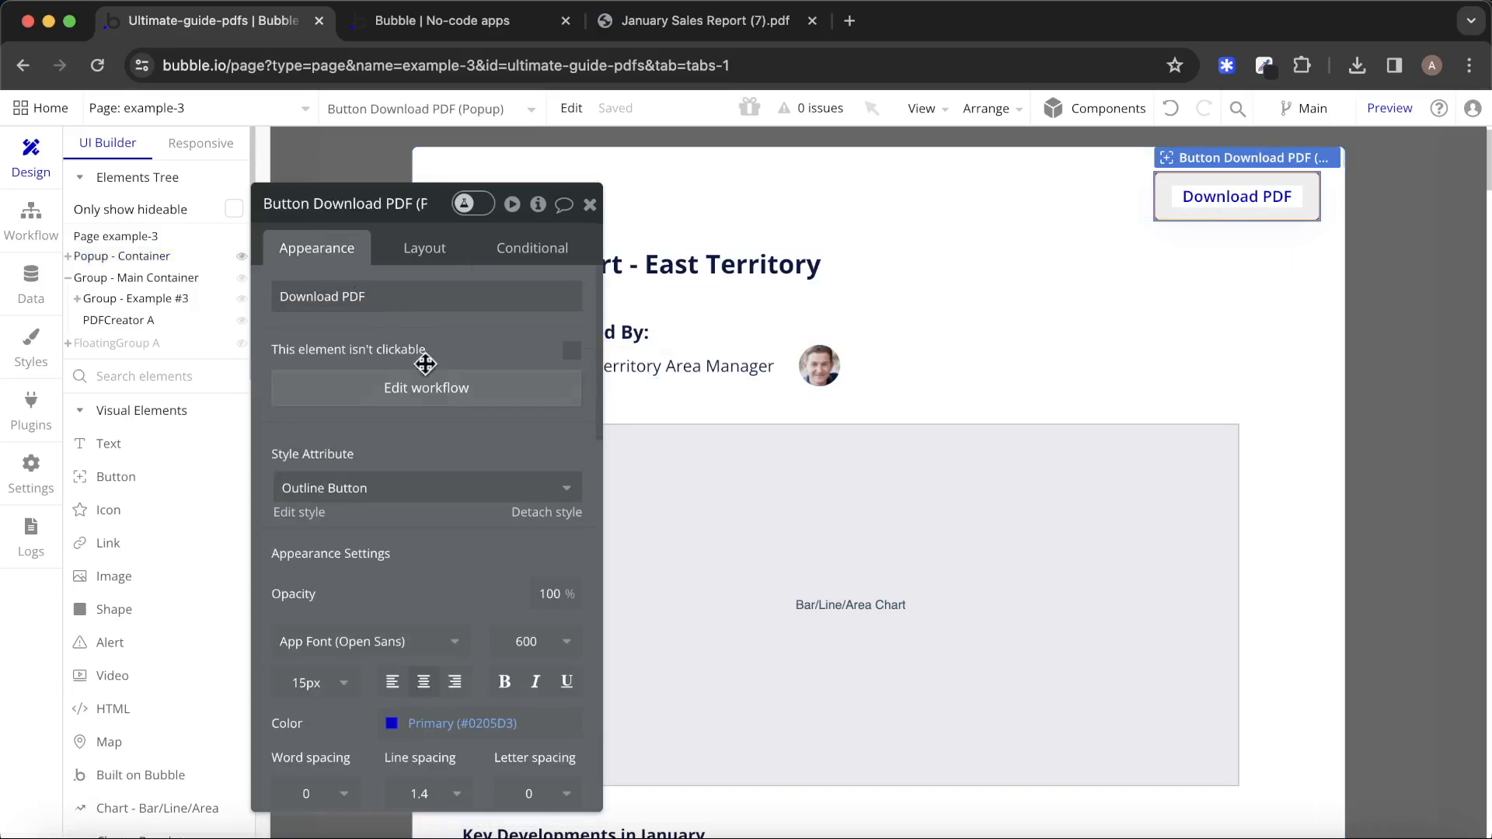
left_click(426, 387)
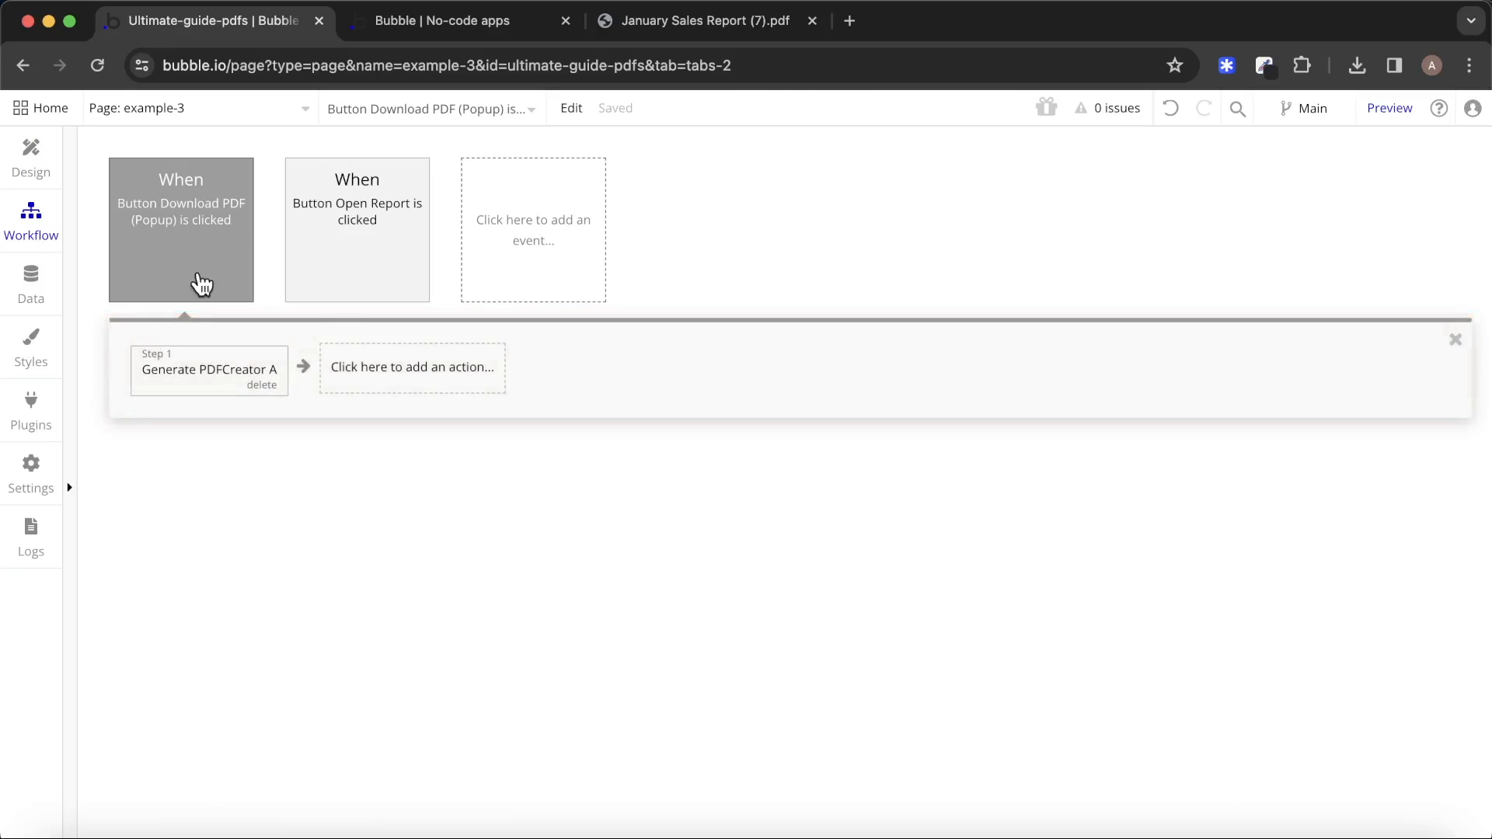
Add a Hide an element action for Popup - Container after the Generate PDFCreator A step.
left_click(403, 379)
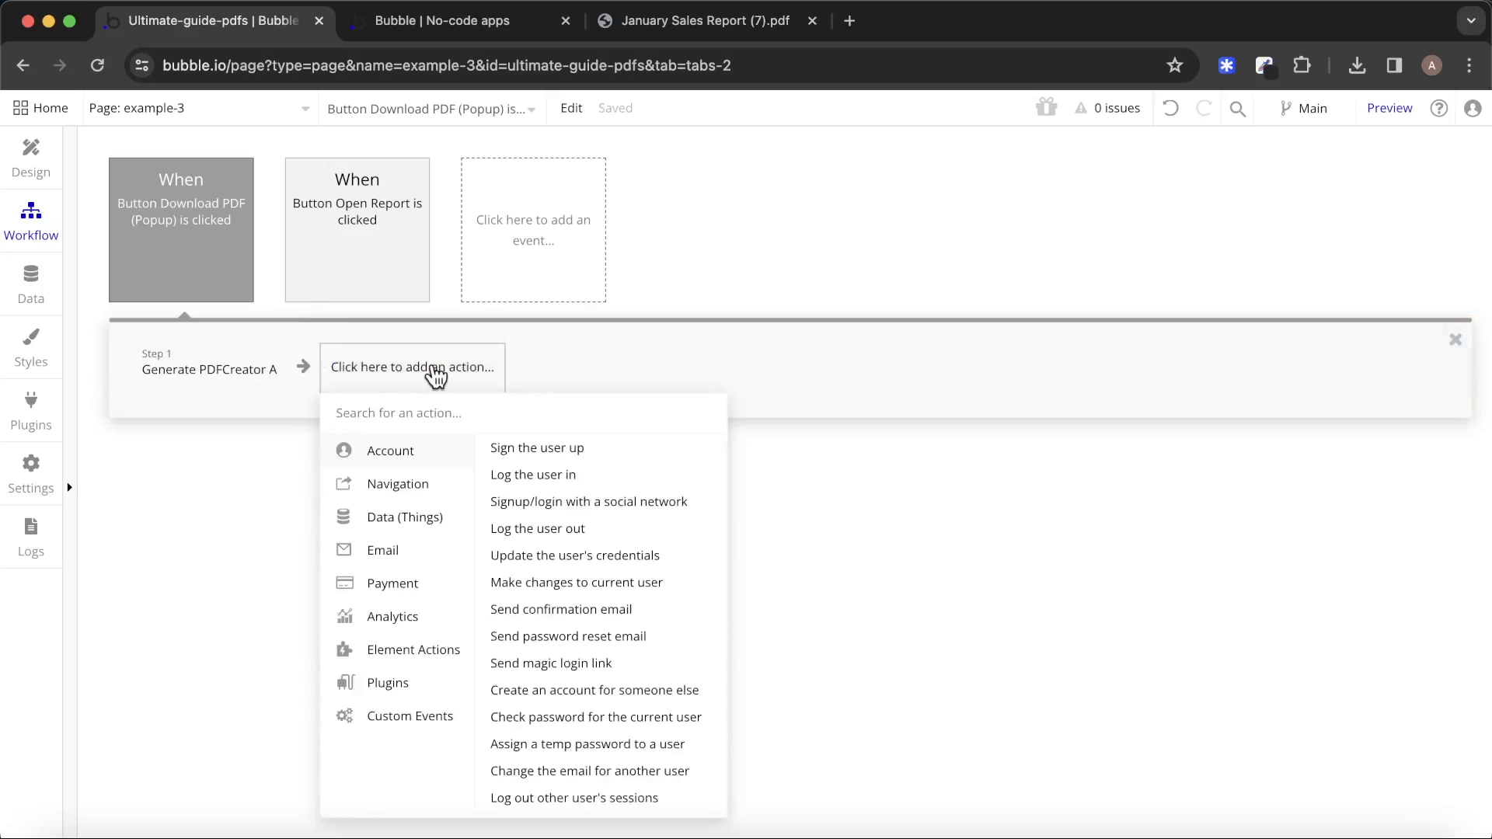
type("hide")
left_click(457, 462)
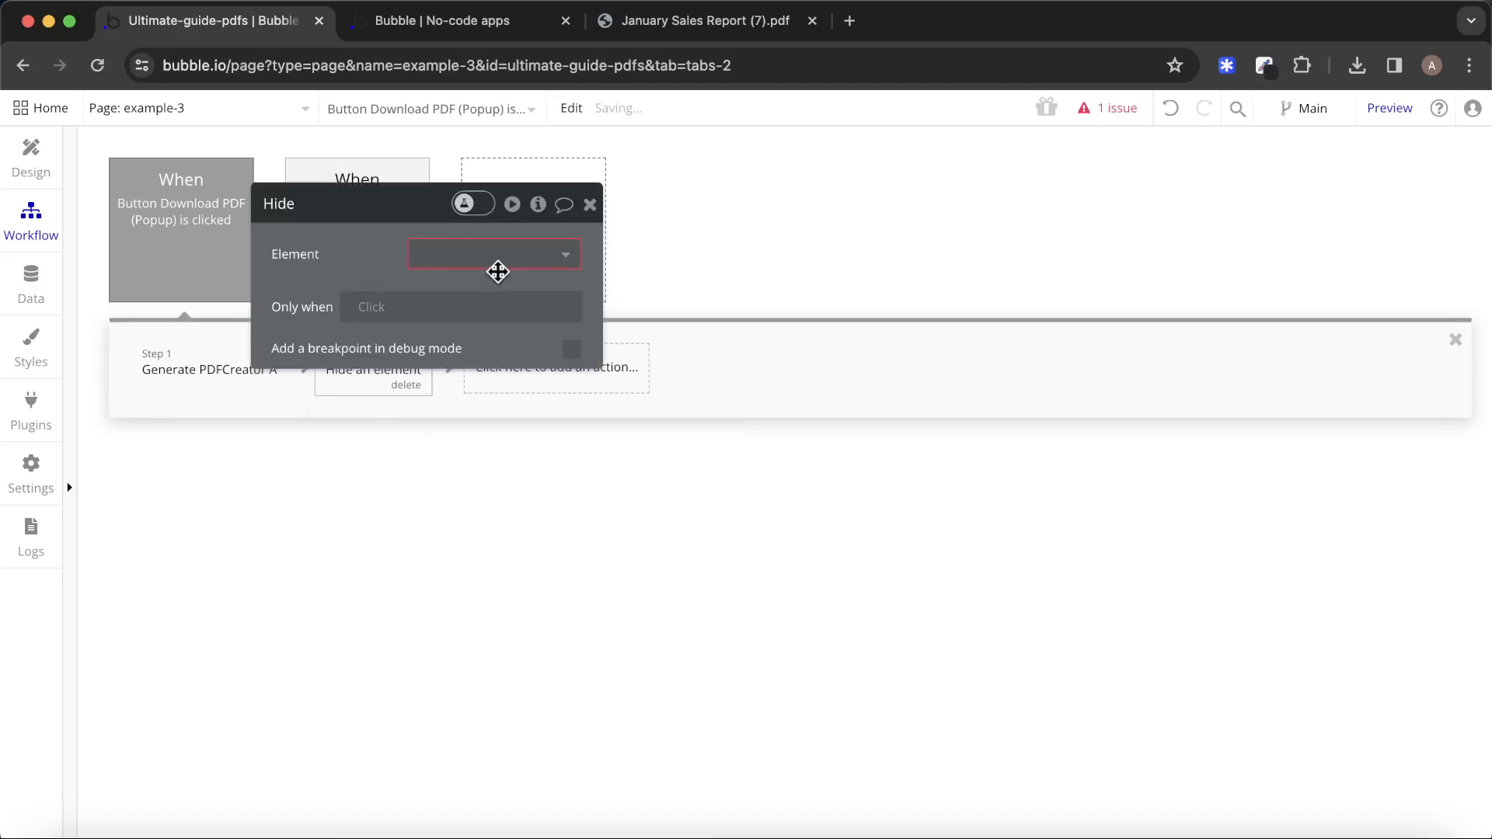
left_click(497, 271)
left_click(577, 289)
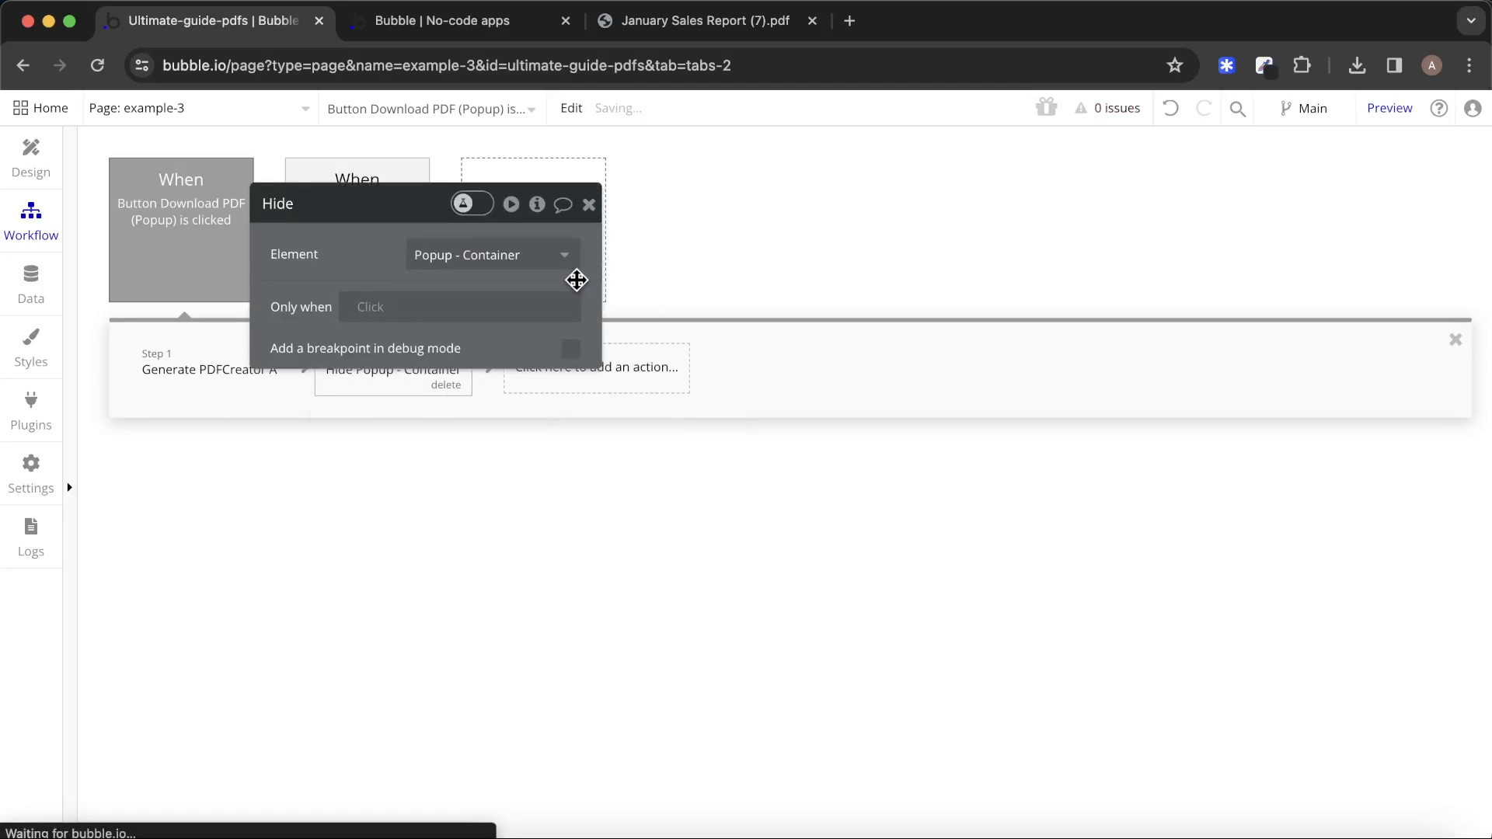
left_click(589, 205)
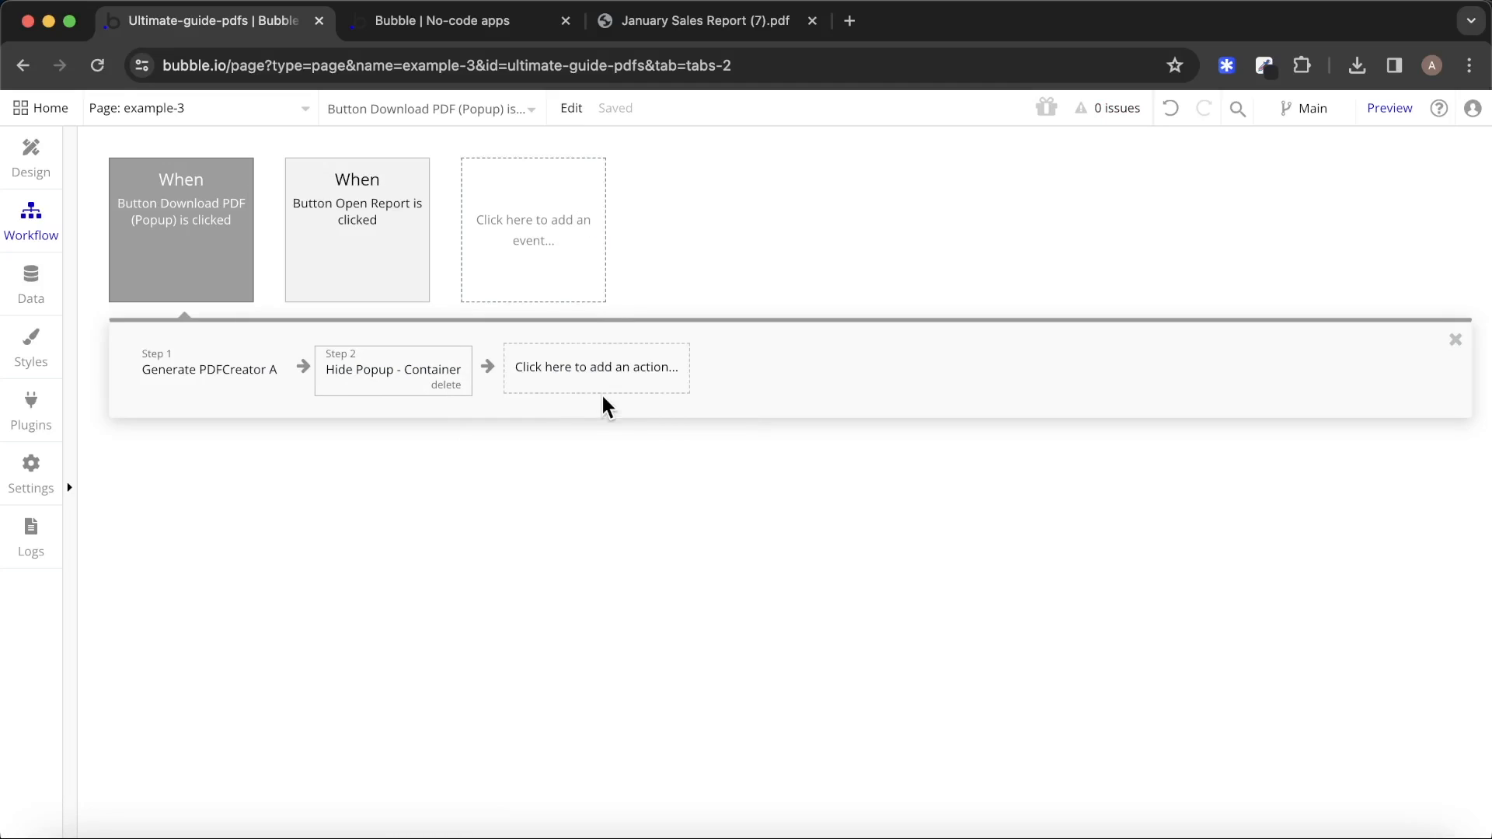
Add a Show an element action for FloatingGroup A after the Hide Popup - Container step.
left_click(586, 366)
type("show")
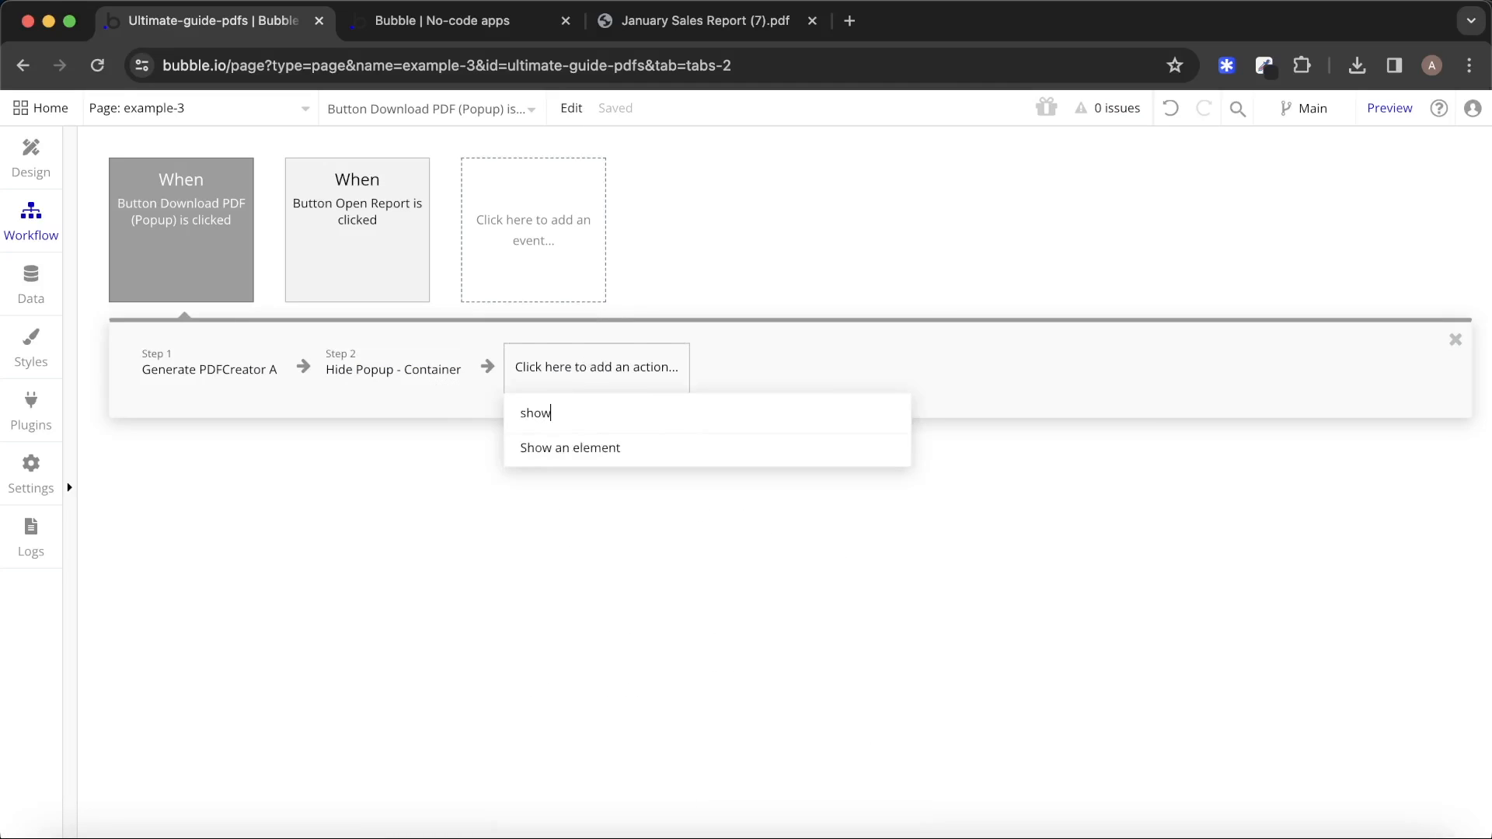
left_click(618, 457)
left_click(490, 263)
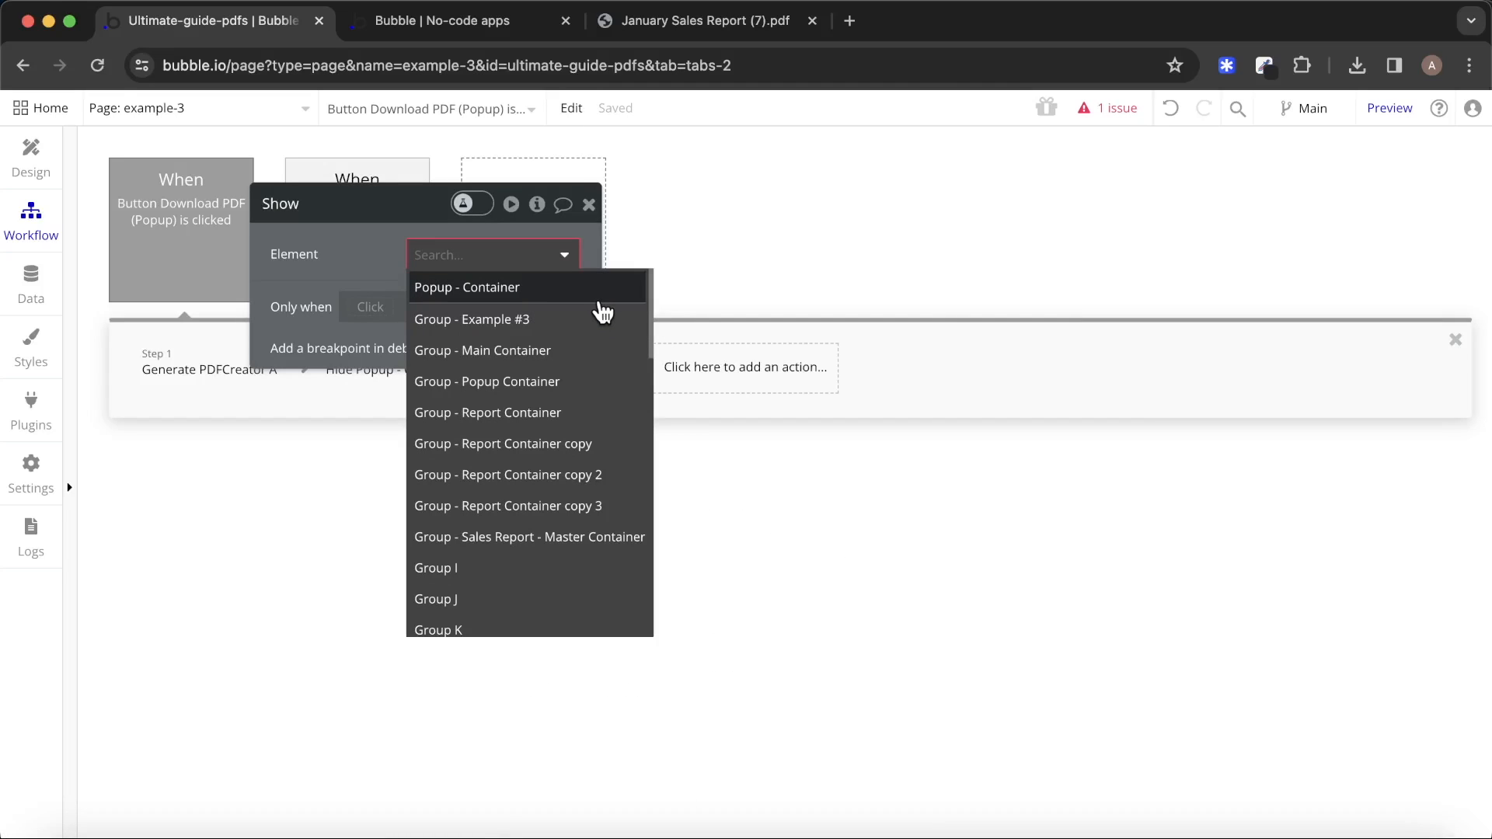
type("flo")
left_click(517, 299)
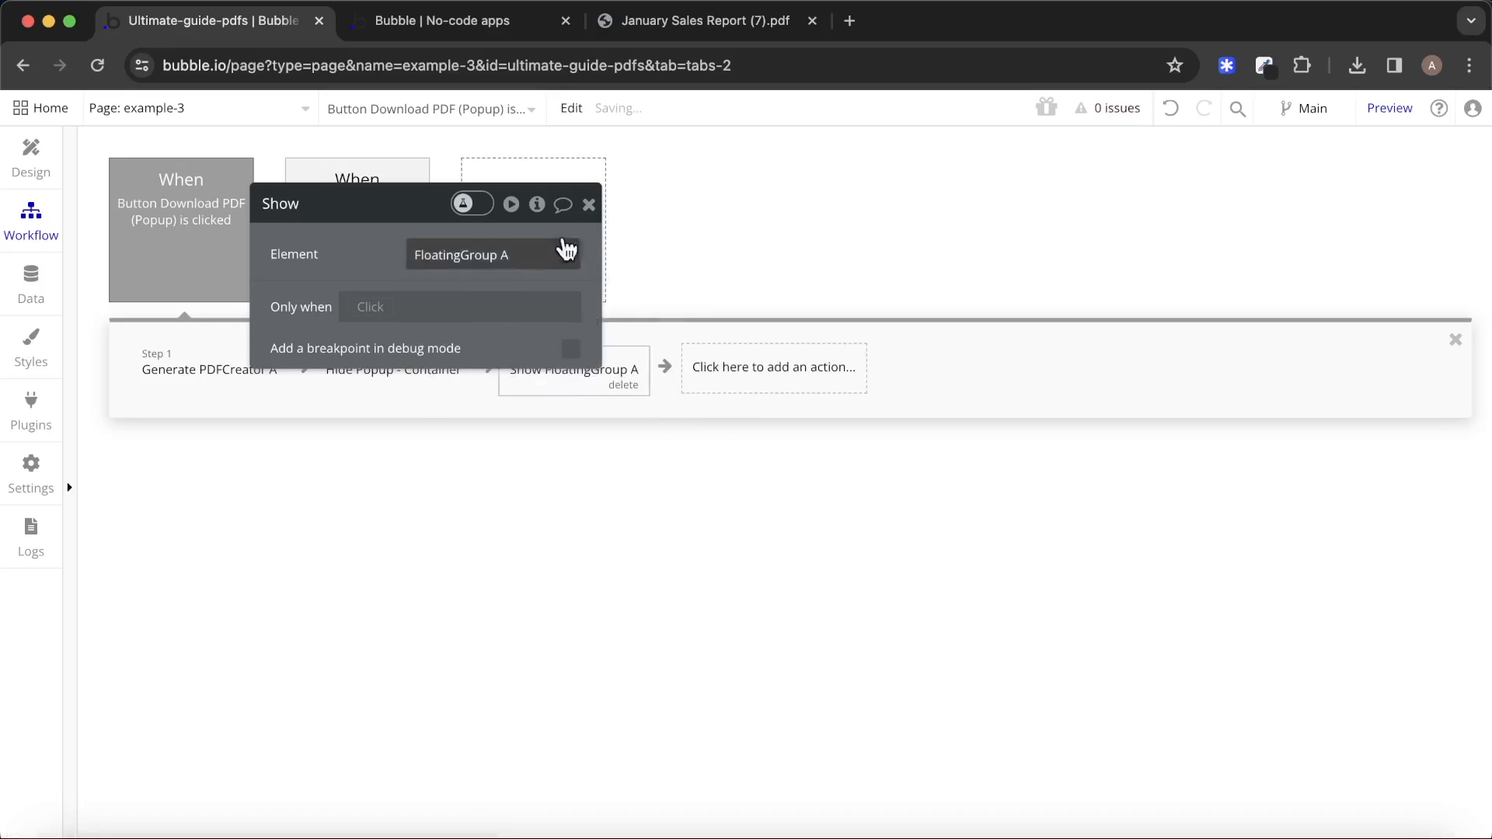
left_click(602, 210)
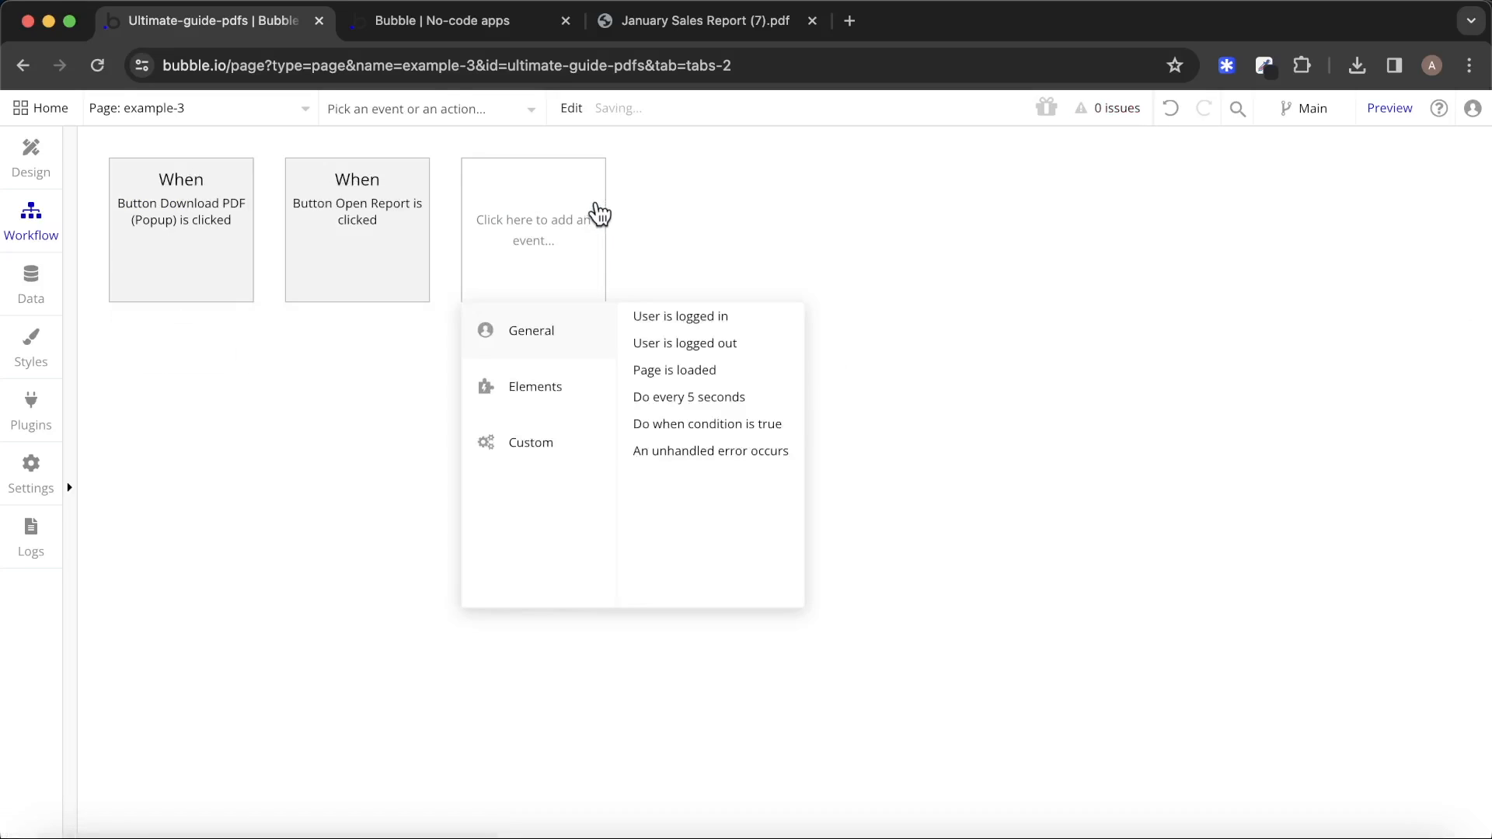
Close the old January Sales Report PDF and test the preview page by opening the report and downloading its PDF.
left_click(812, 21)
left_click(492, 20)
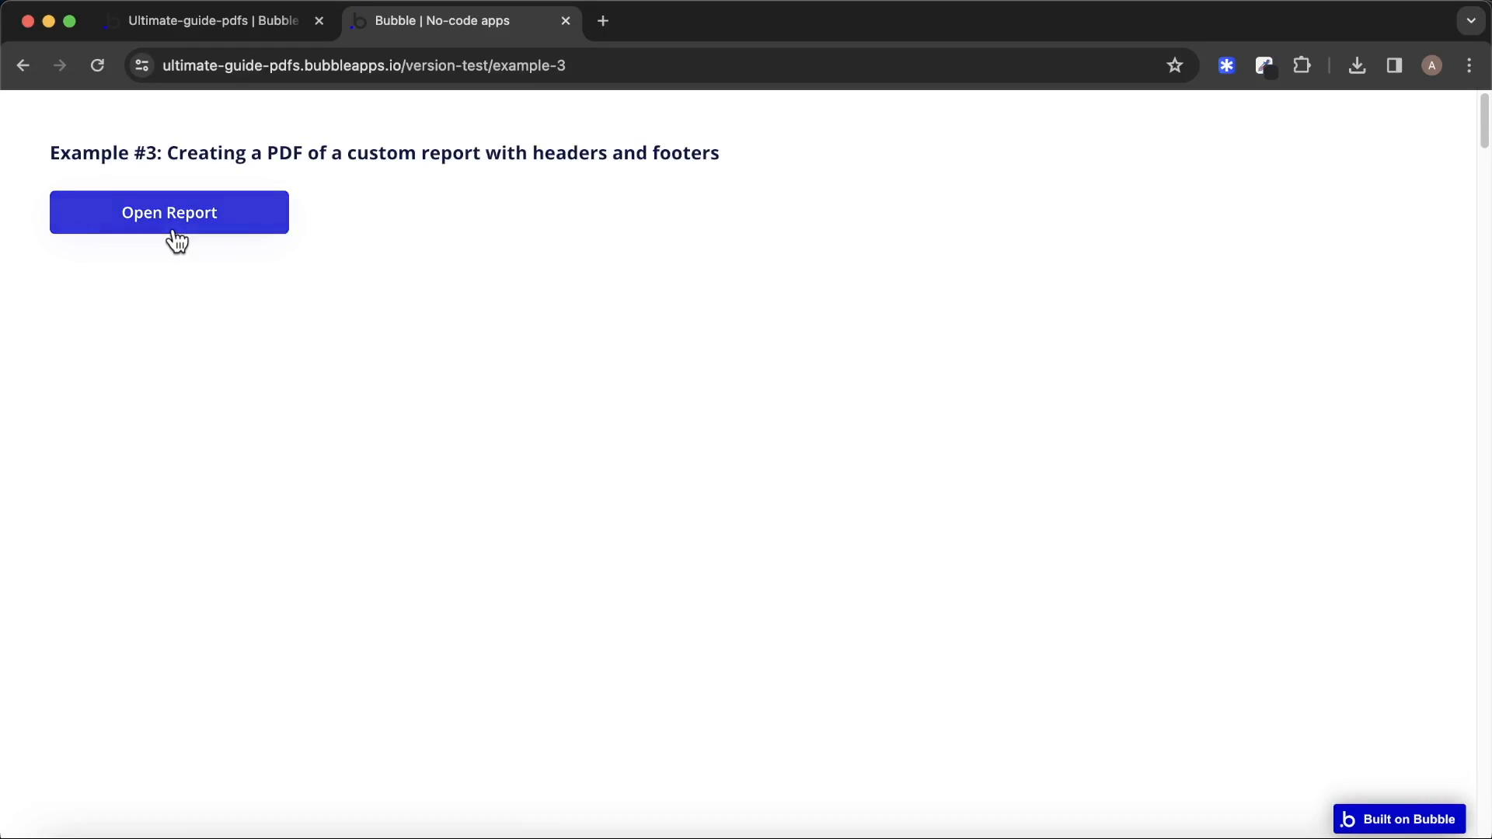
left_click(174, 233)
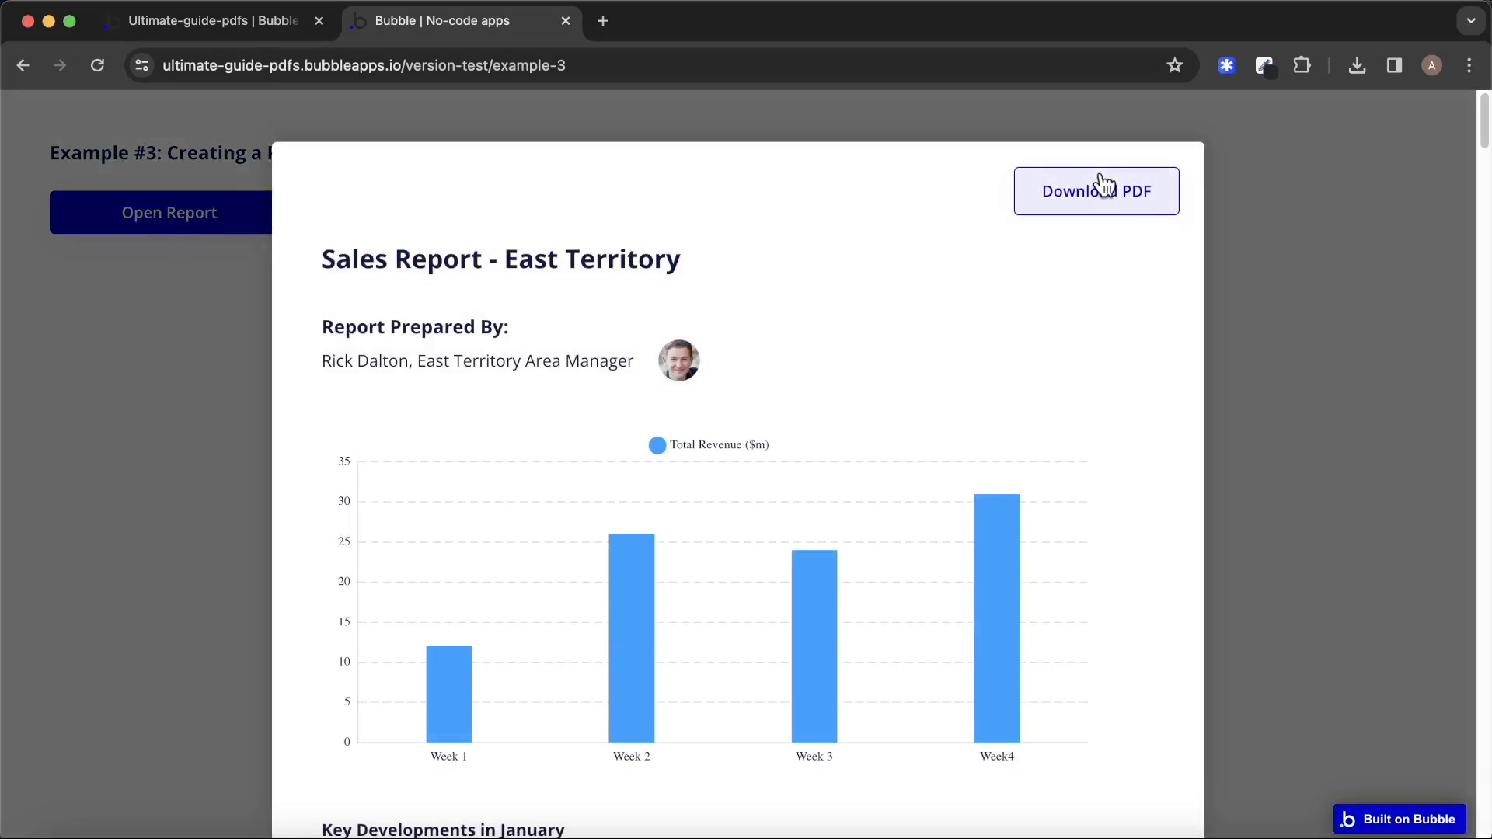
left_click(1110, 192)
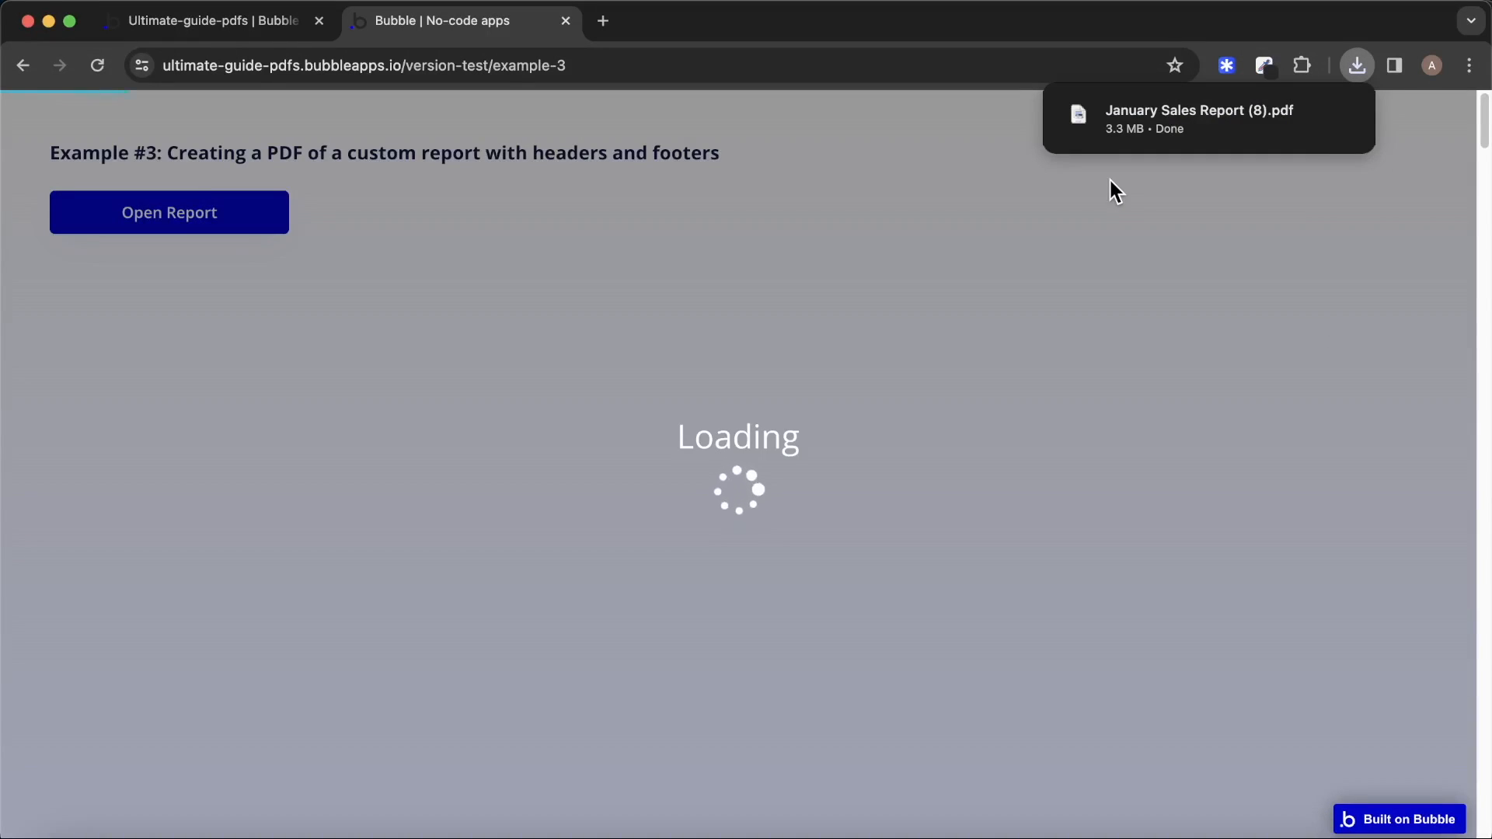
mouse_move(1181, 138)
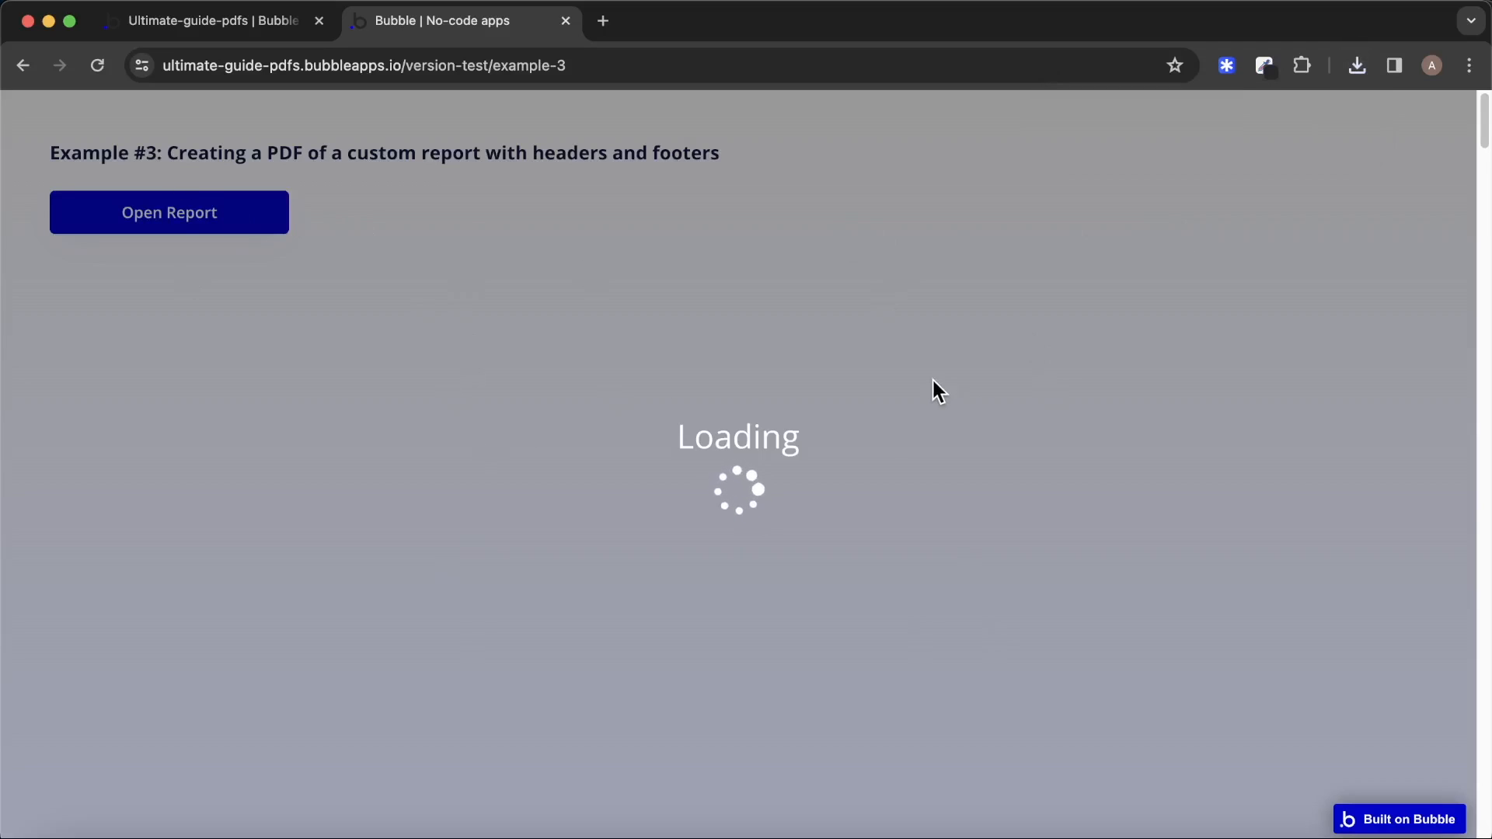
Return to the workflow editor and add the element event "A PDF Creator downloaded" for PDFCreator A.
left_click(263, 31)
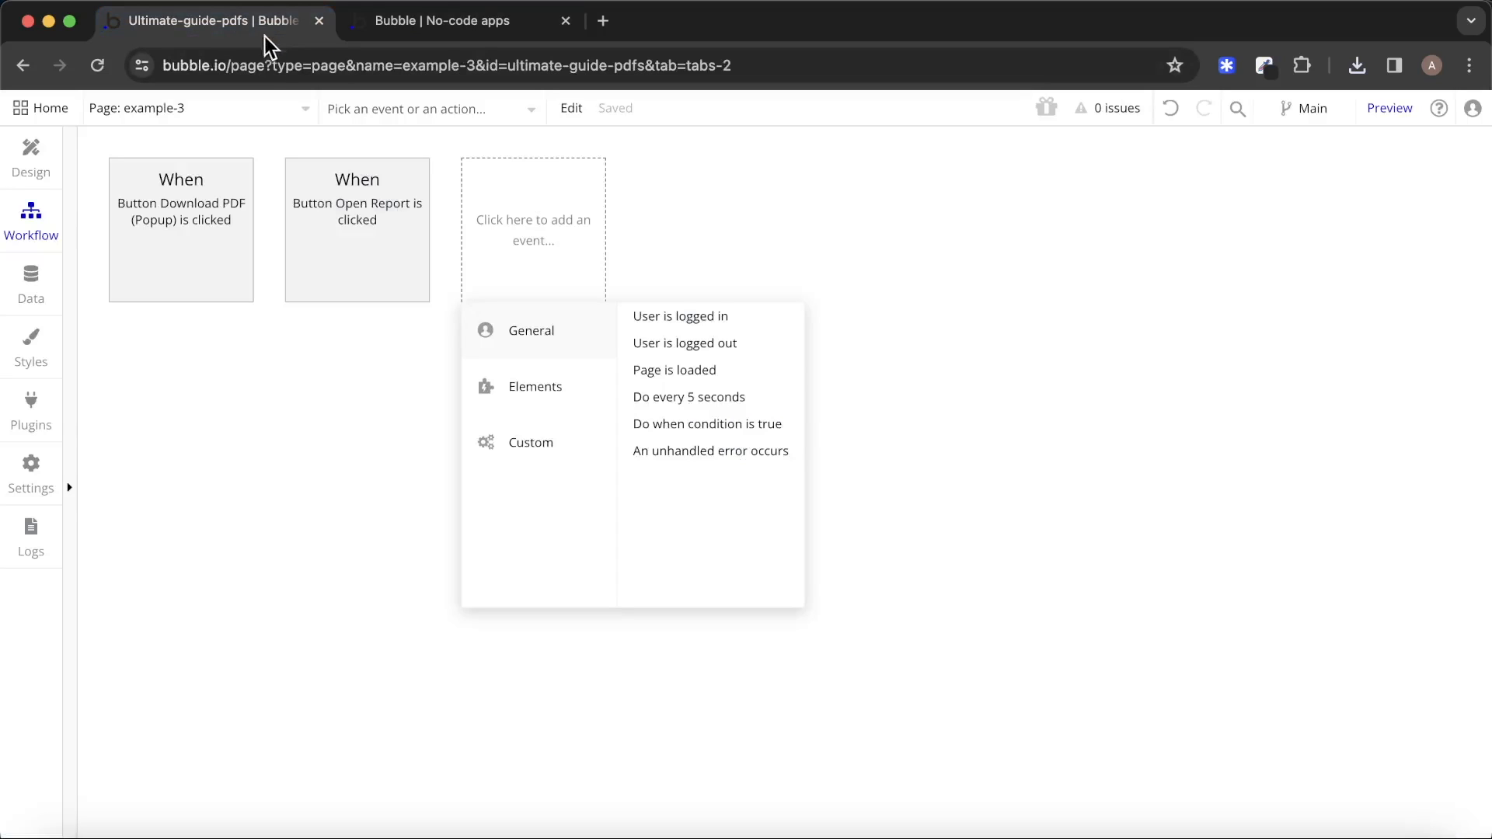
left_click(753, 233)
left_click(551, 213)
mouse_move(536, 388)
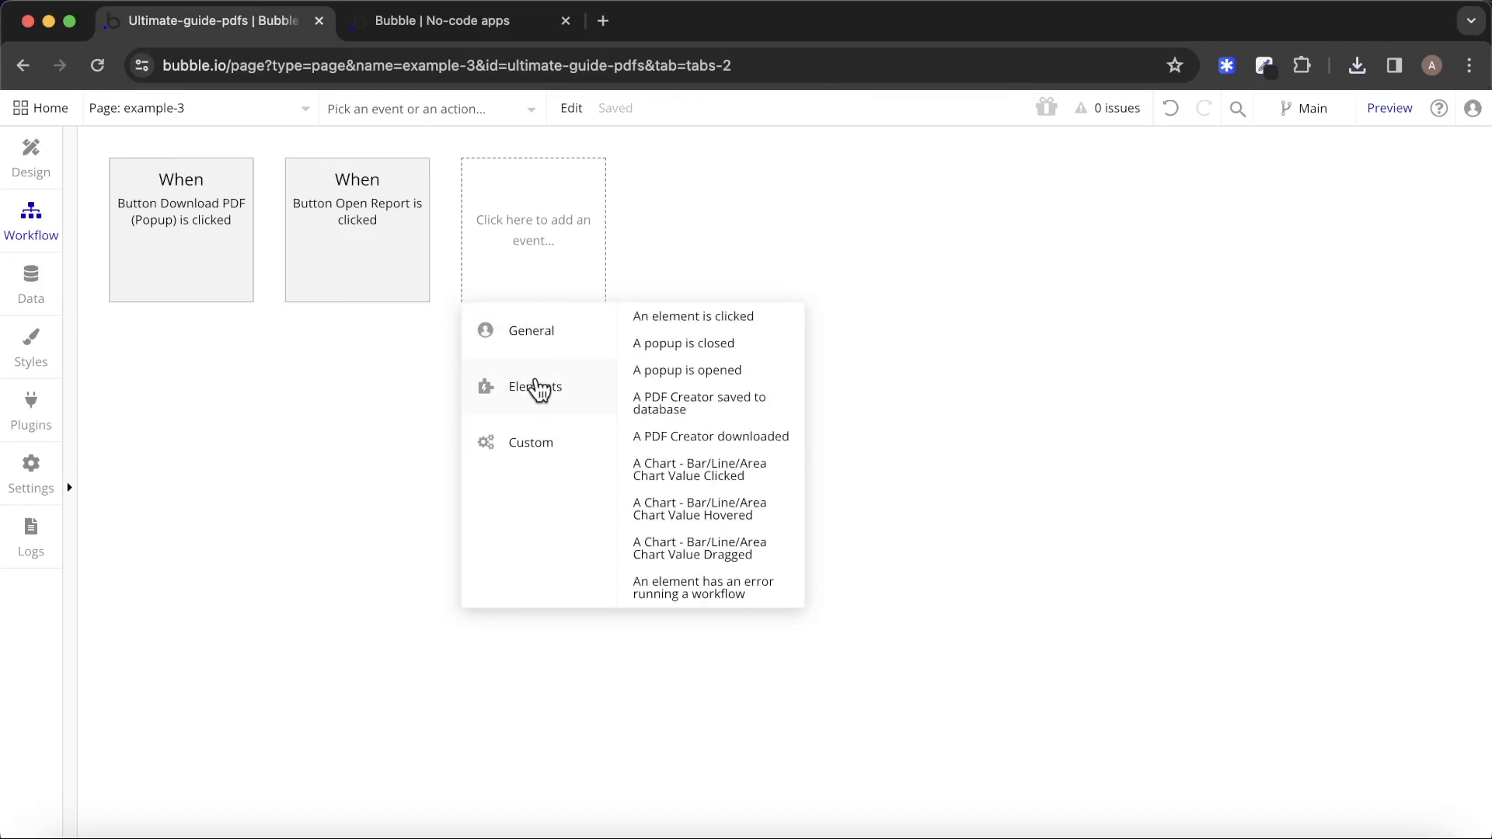
left_click(726, 436)
Add a Hide an element action for FloatingGroup A to the PDFCreator A downloaded event.
left_click(230, 371)
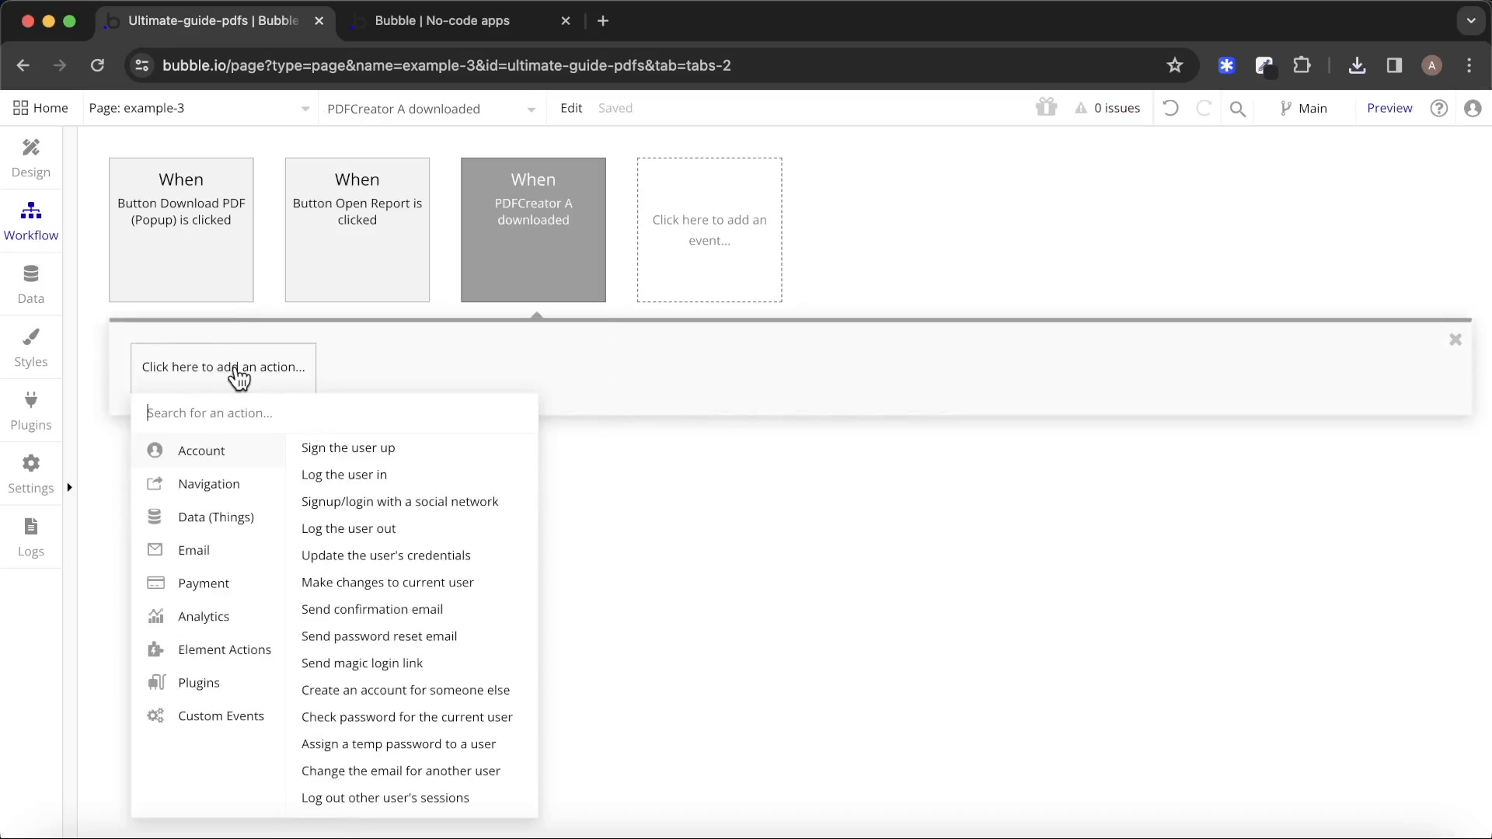
type("hi")
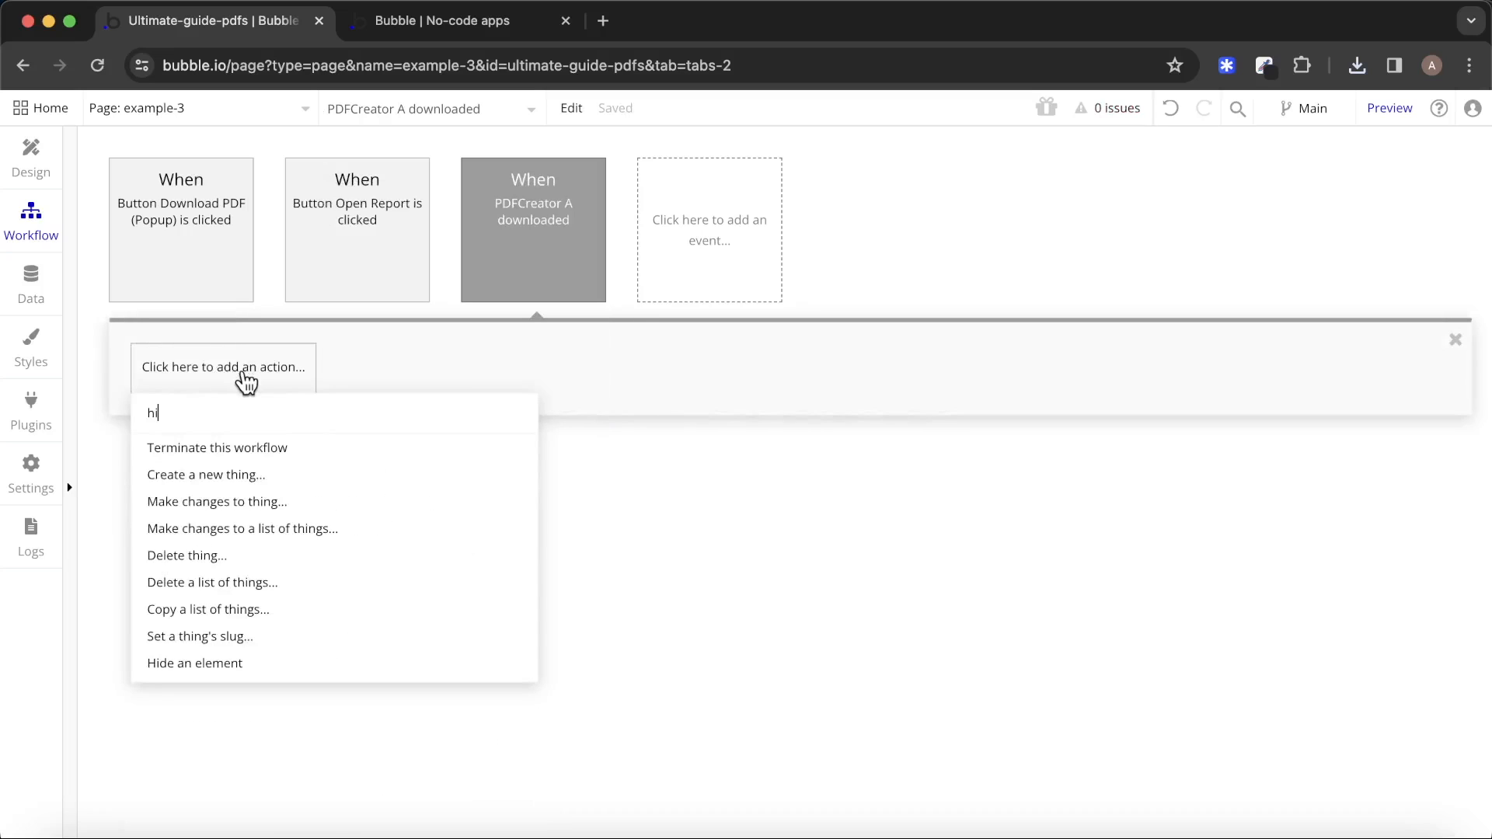
left_click(250, 667)
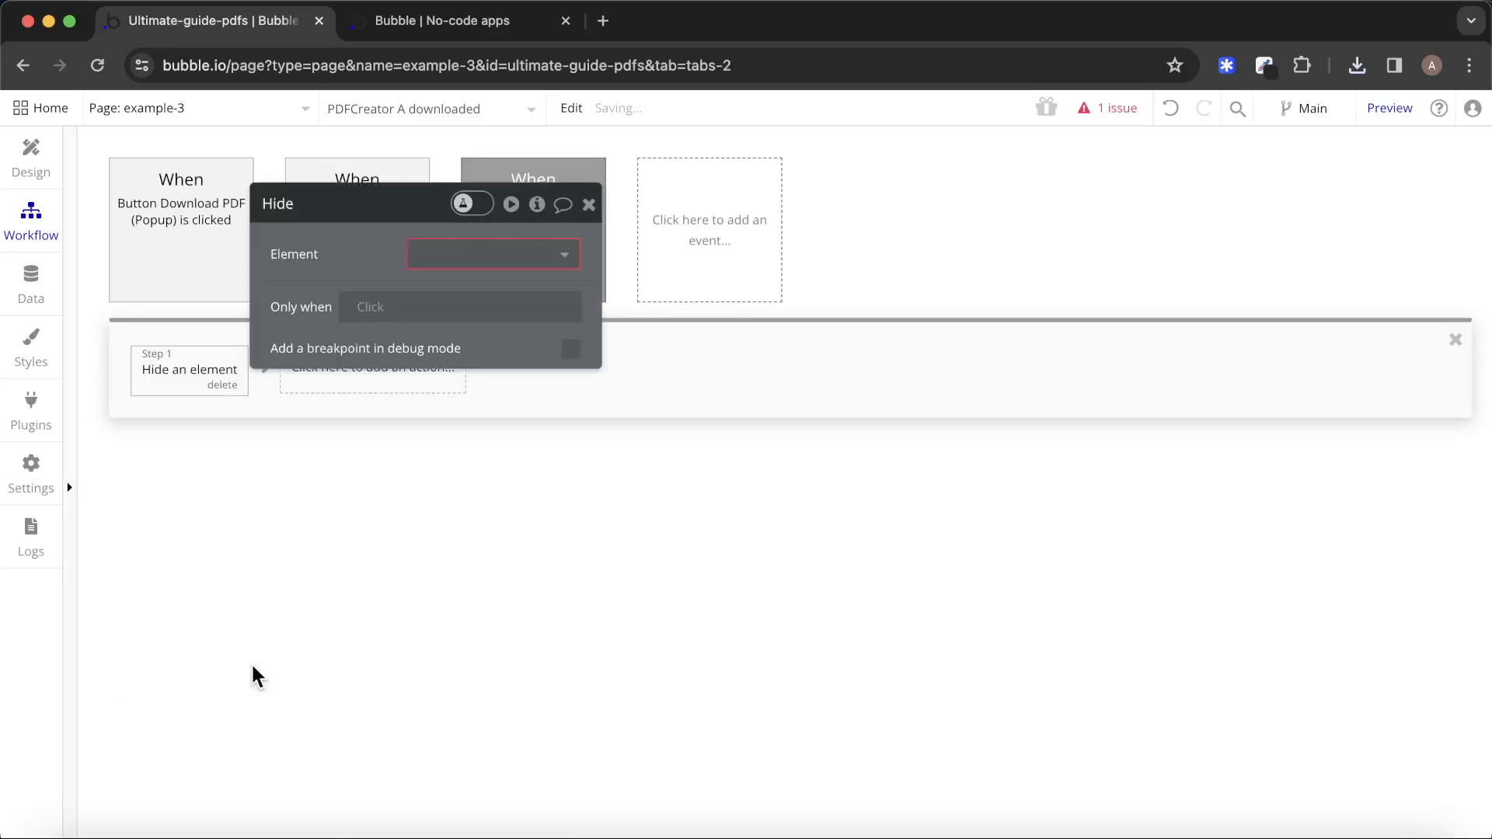
left_click(519, 258)
type("flo")
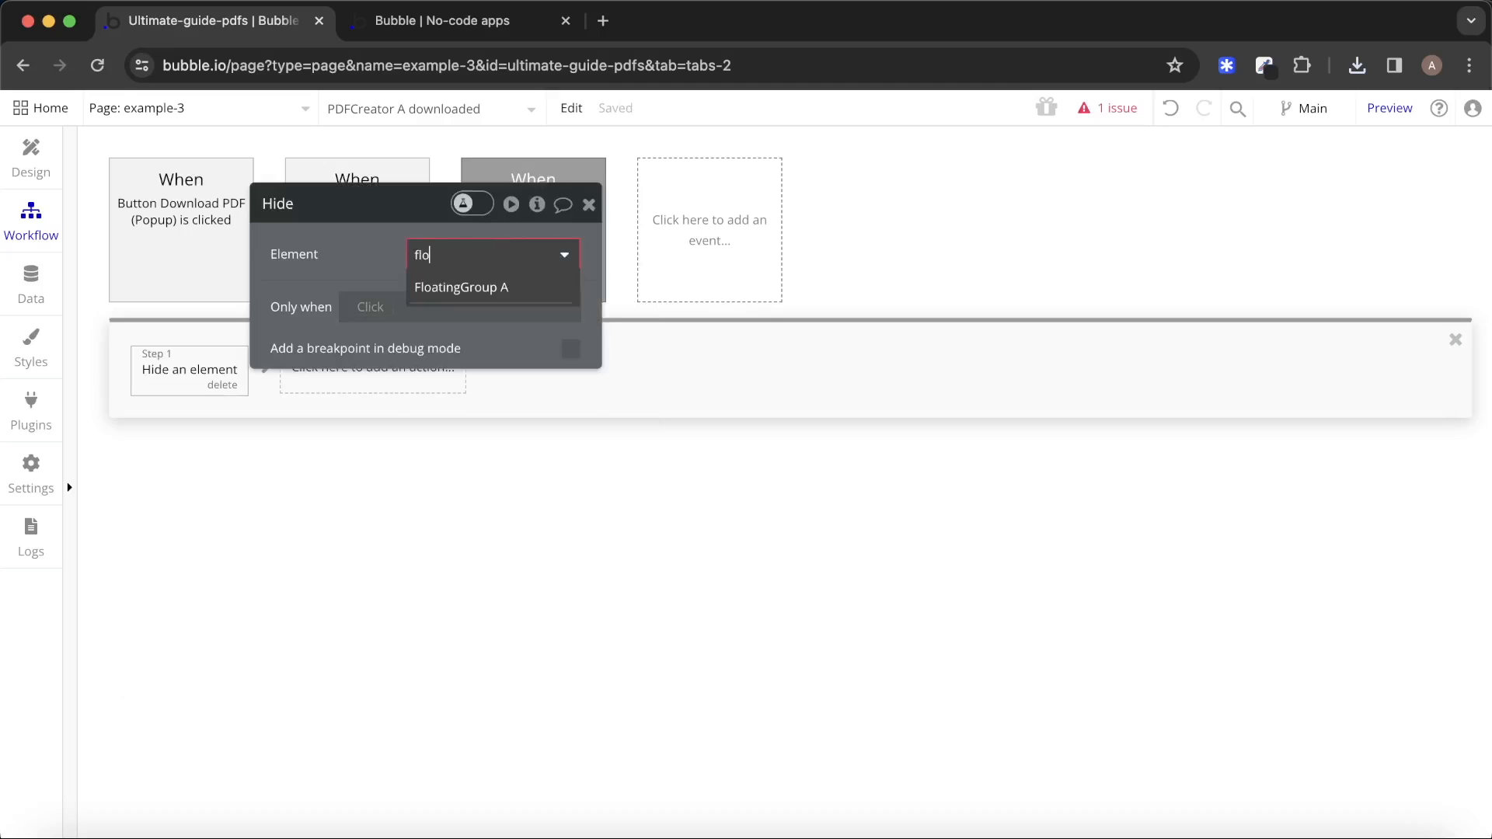
left_click(516, 289)
Test the preview page by opening the report, downloading its PDF and viewing the newest January Sales Report file.
left_click(478, 35)
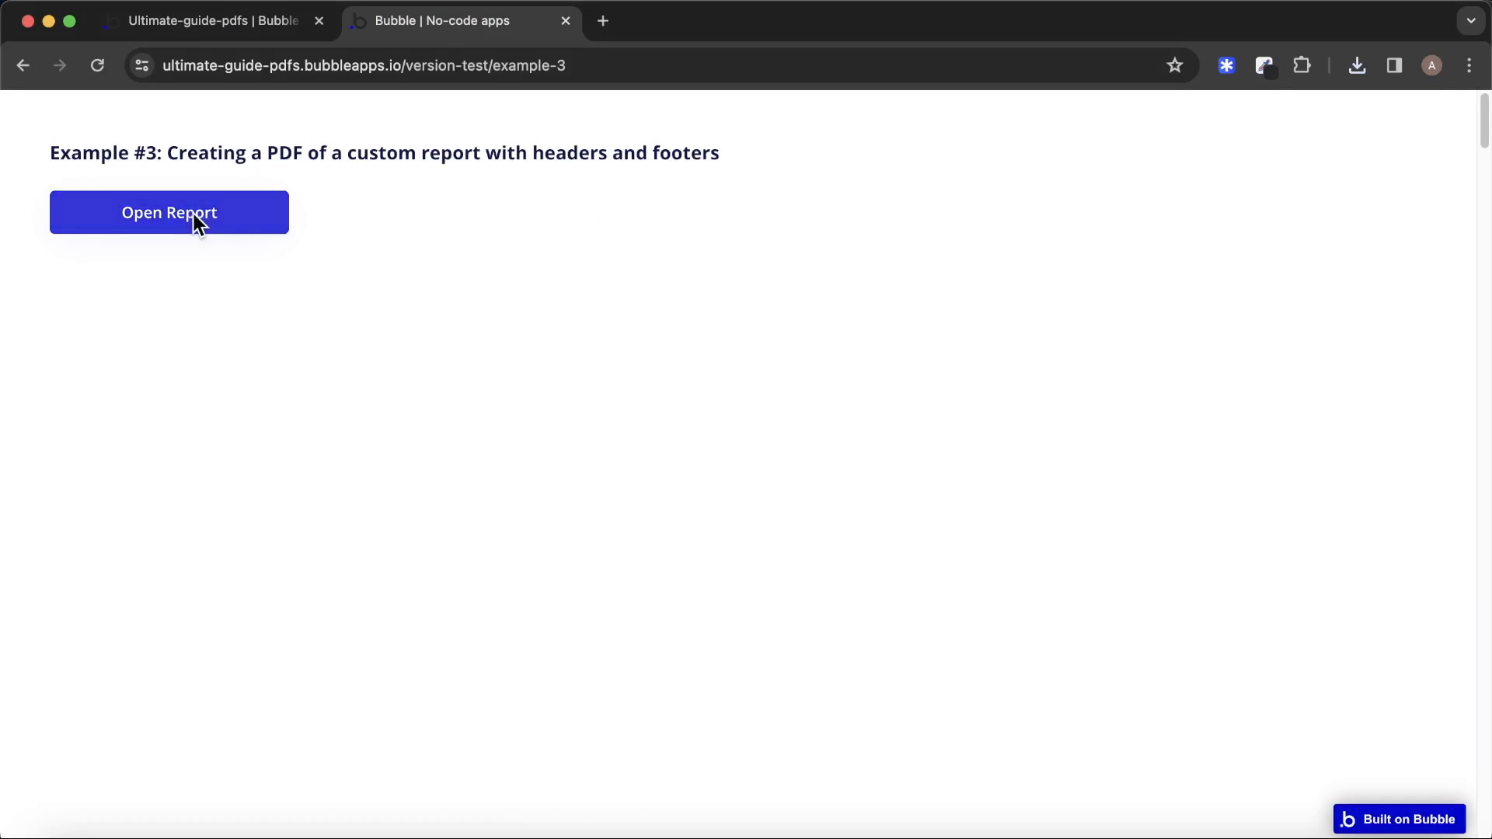
left_click(199, 226)
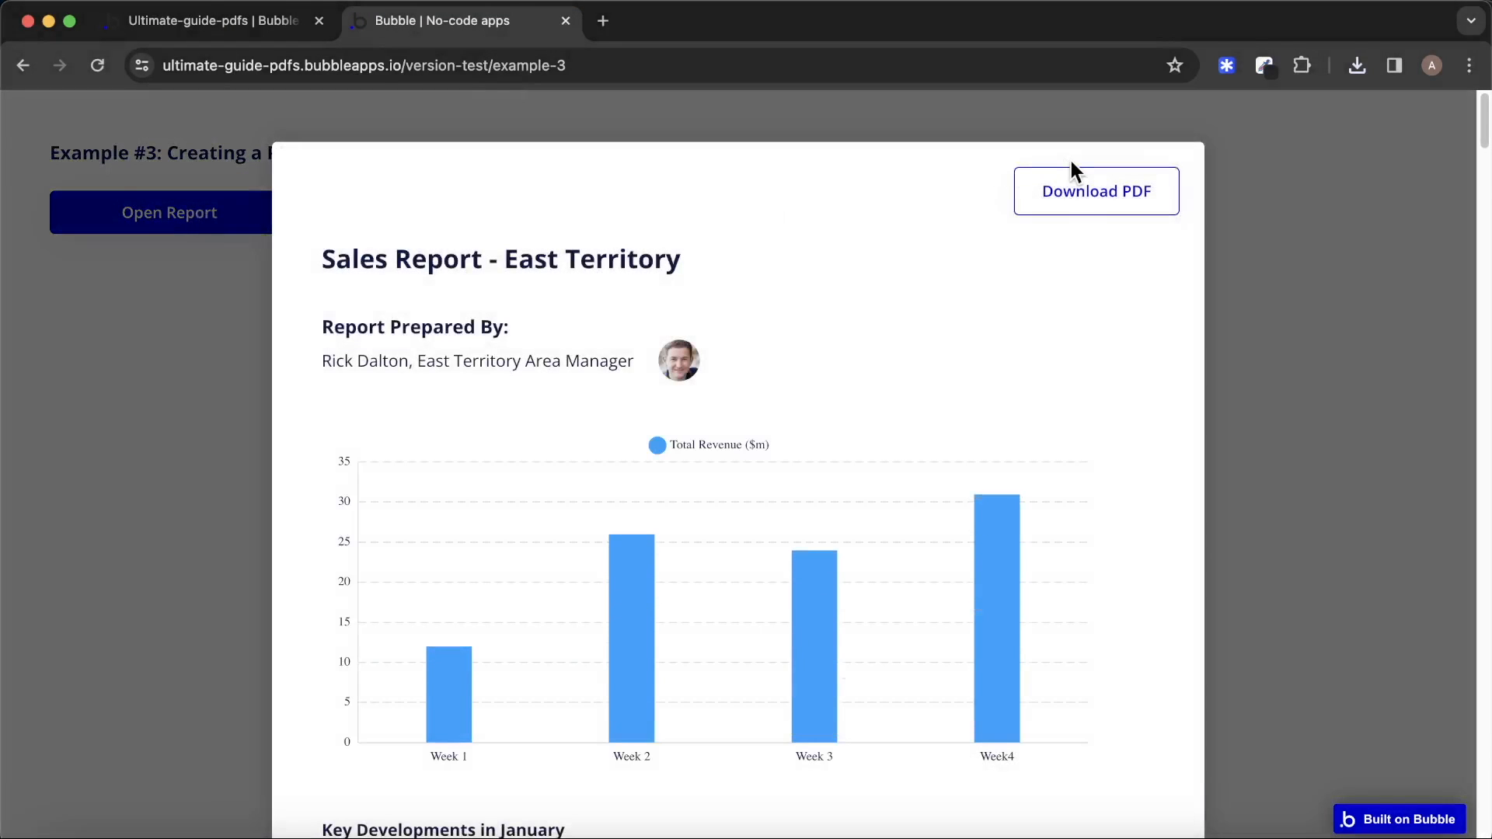
left_click(1083, 194)
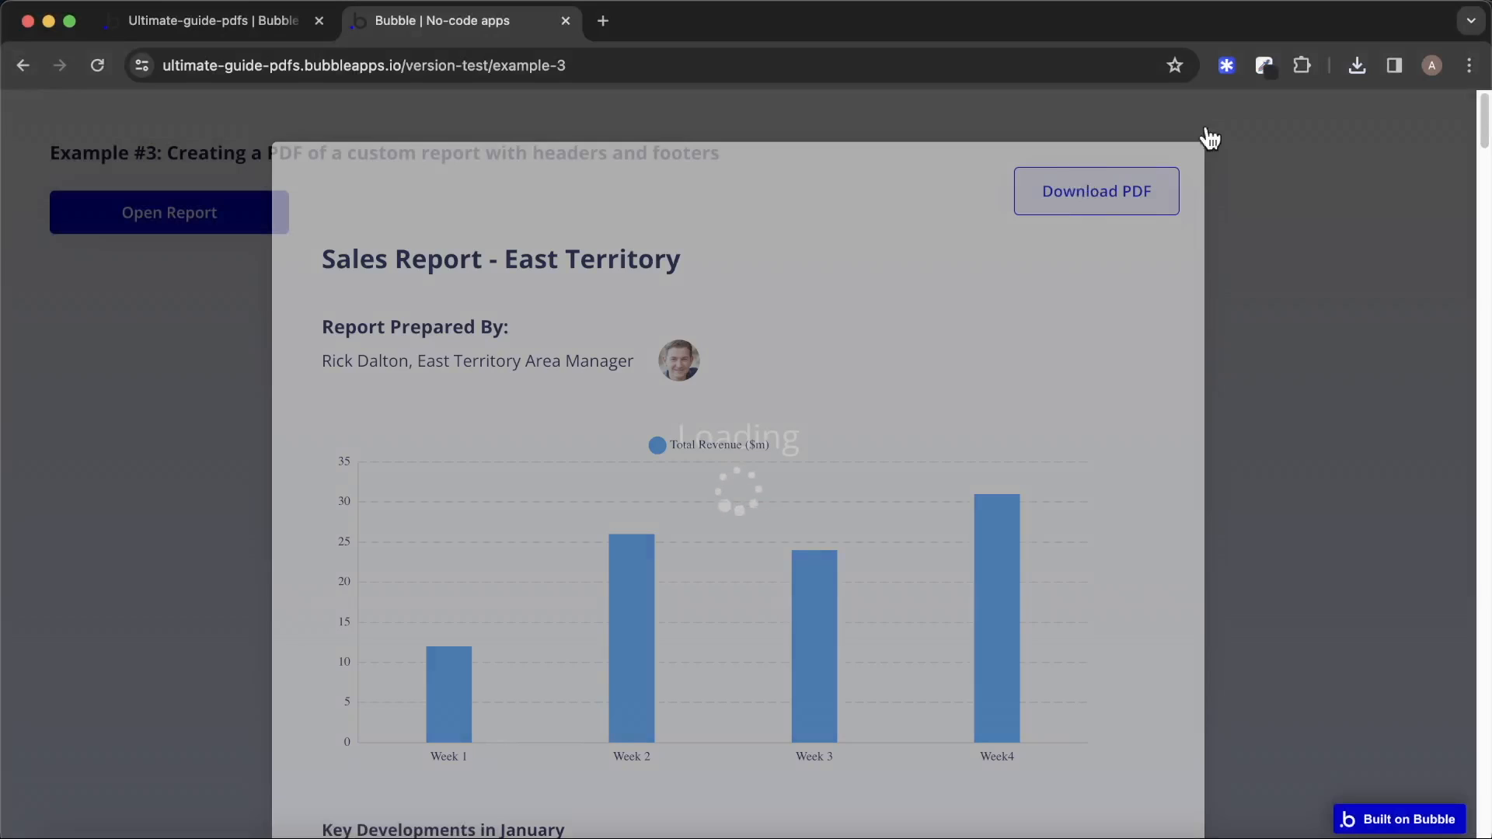
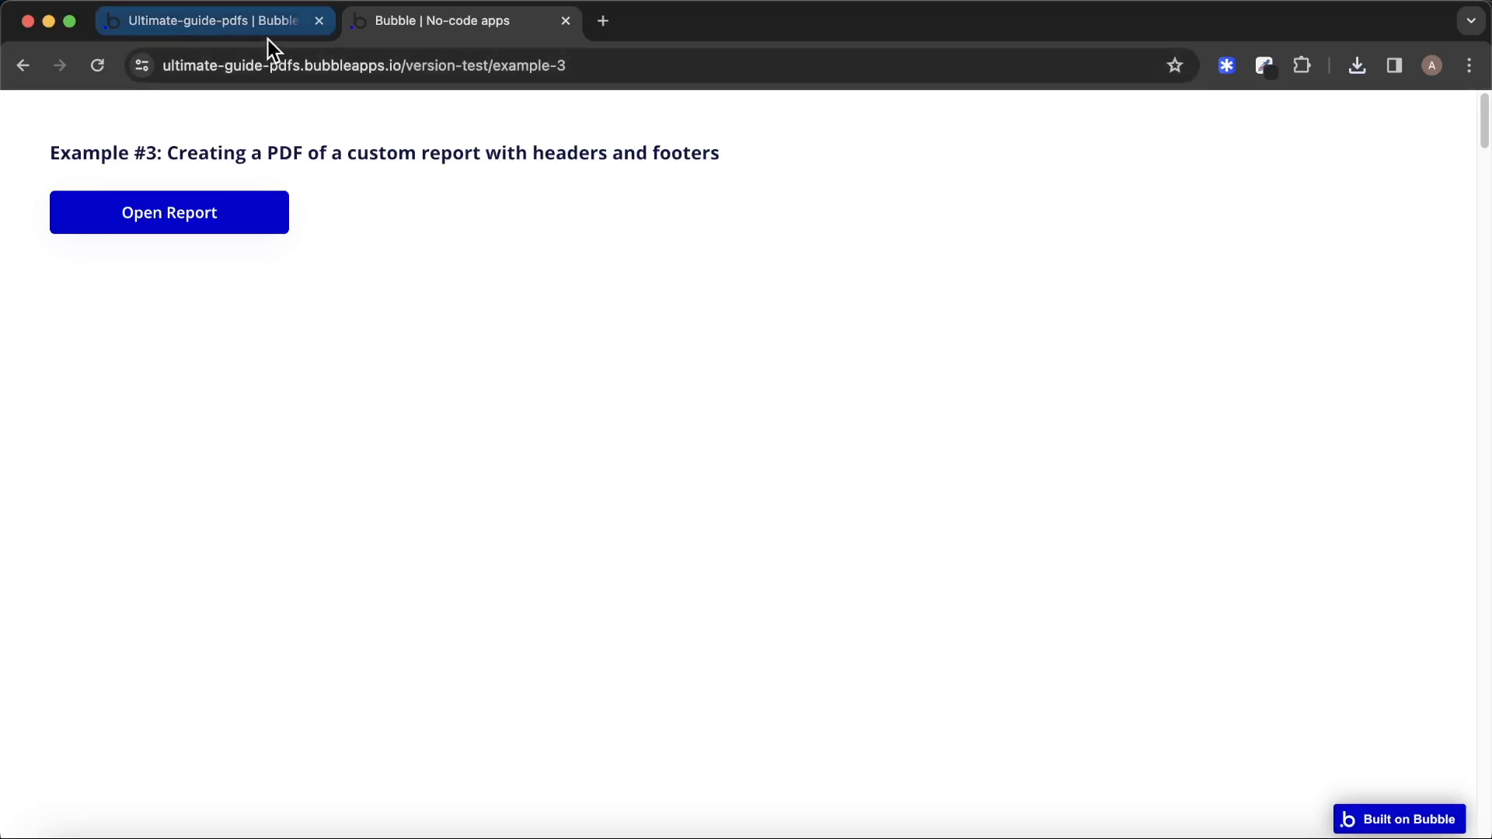
left_click(1357, 65)
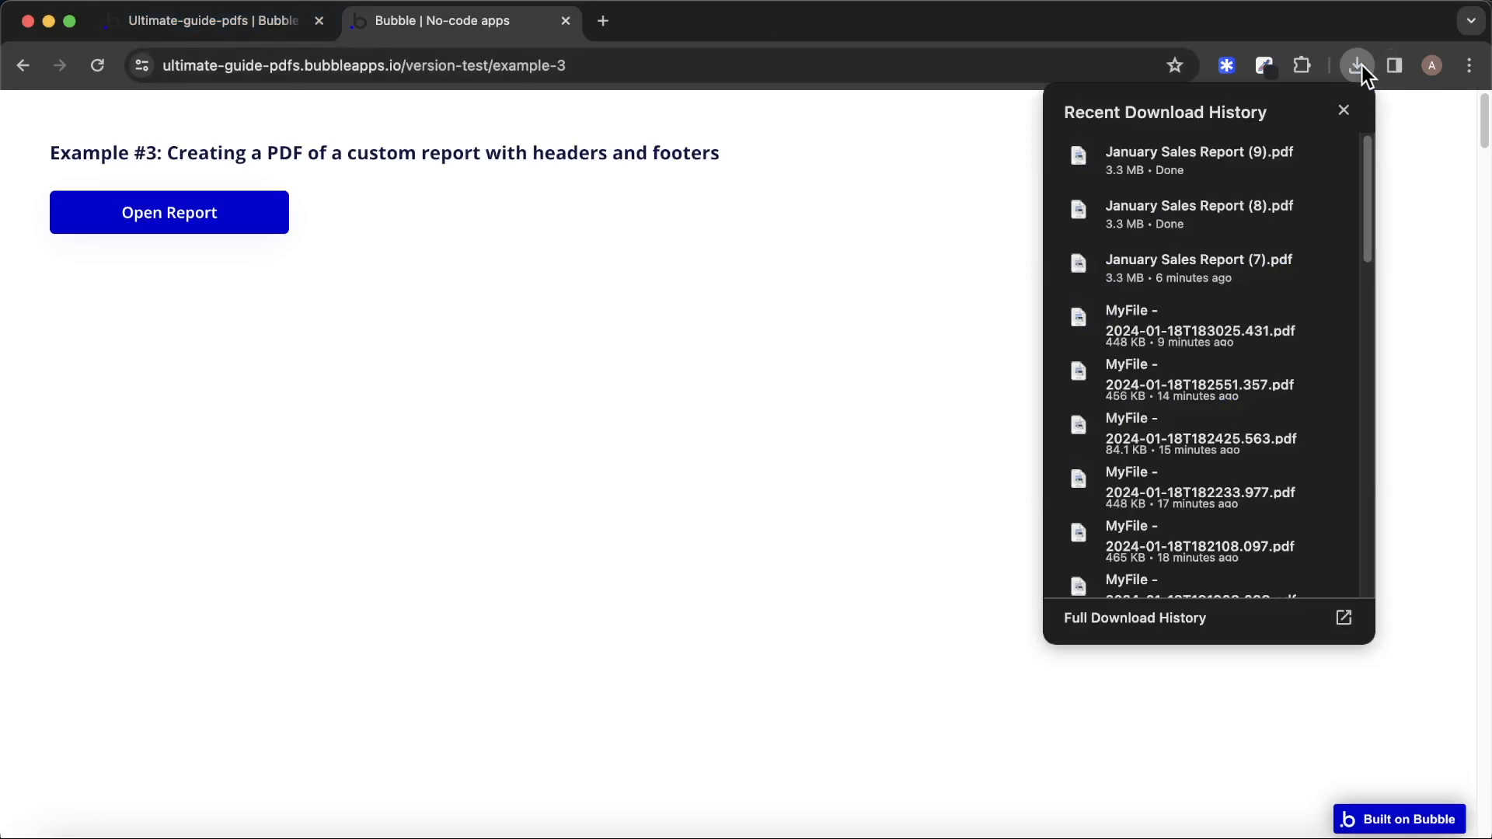
left_click(1183, 183)
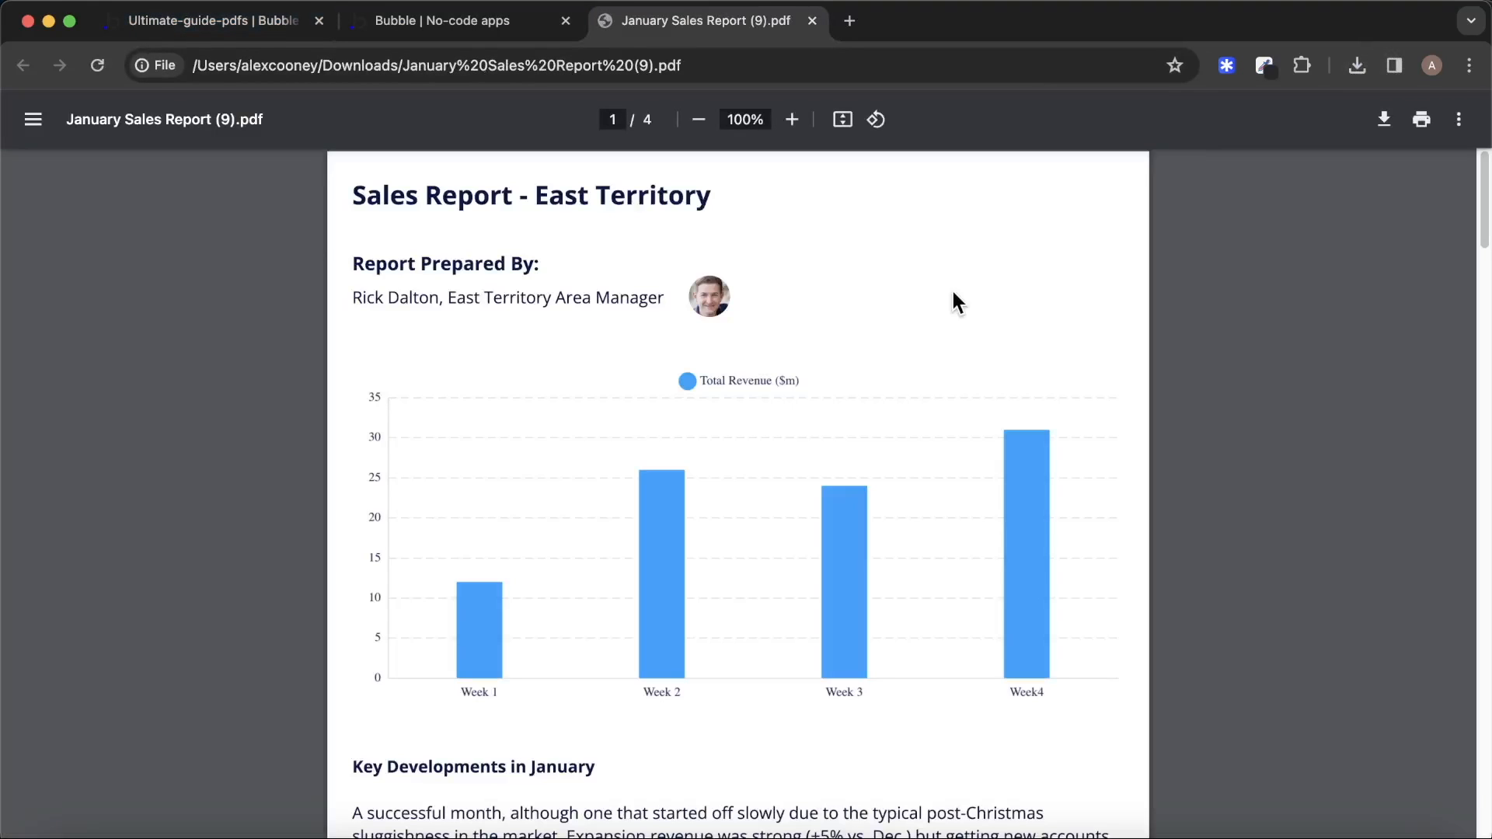
scroll(952, 295, "down", 7)
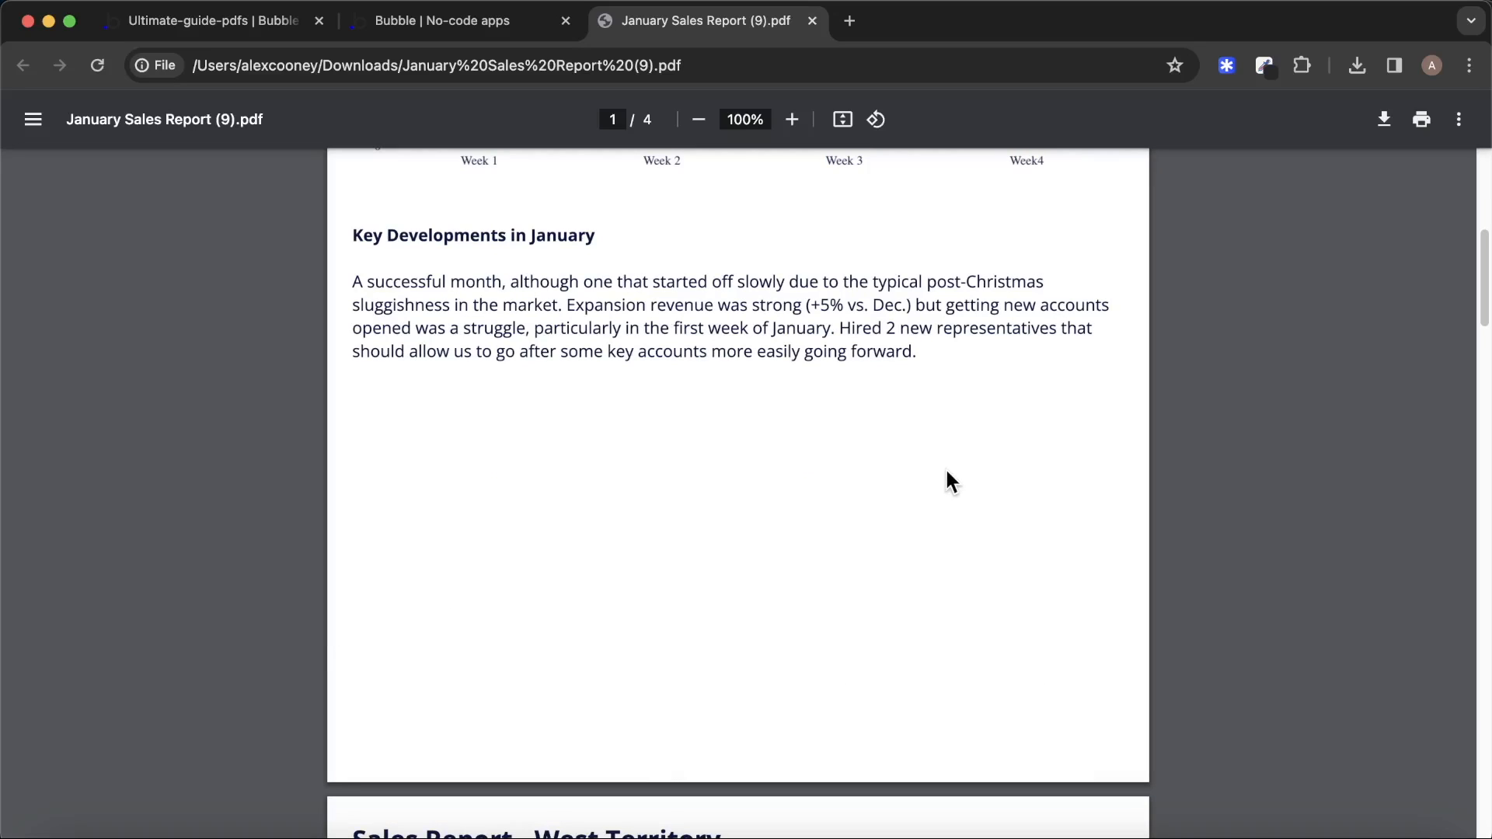
Return to the workflow editor and set the Right Footer Content of the Generate PDFCreator A action to "INTERNAL USE ONLY".
left_click(234, 25)
left_click_drag(386, 259, 708, 353)
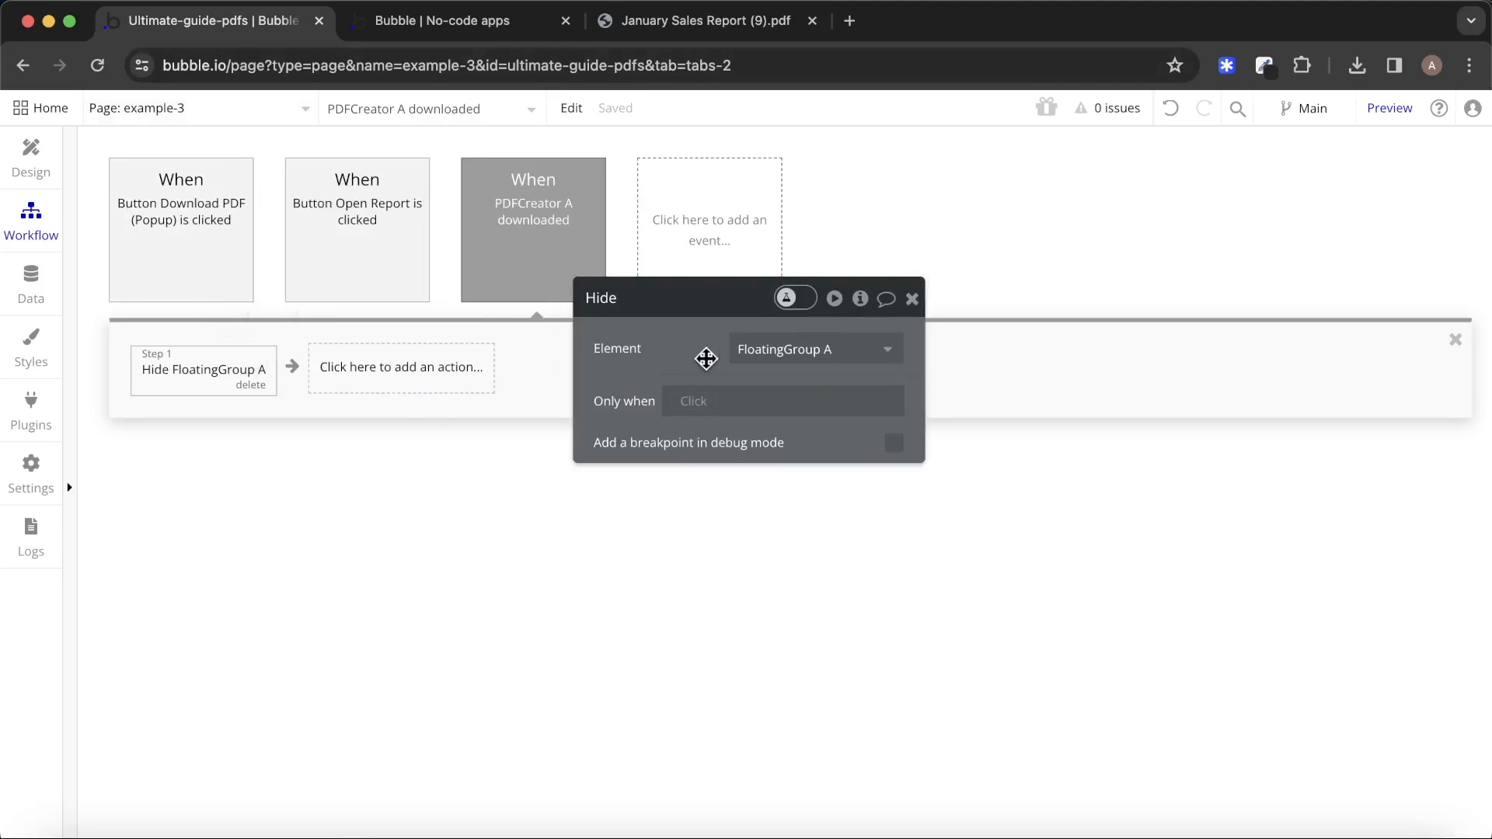
left_click(163, 206)
left_click(248, 372)
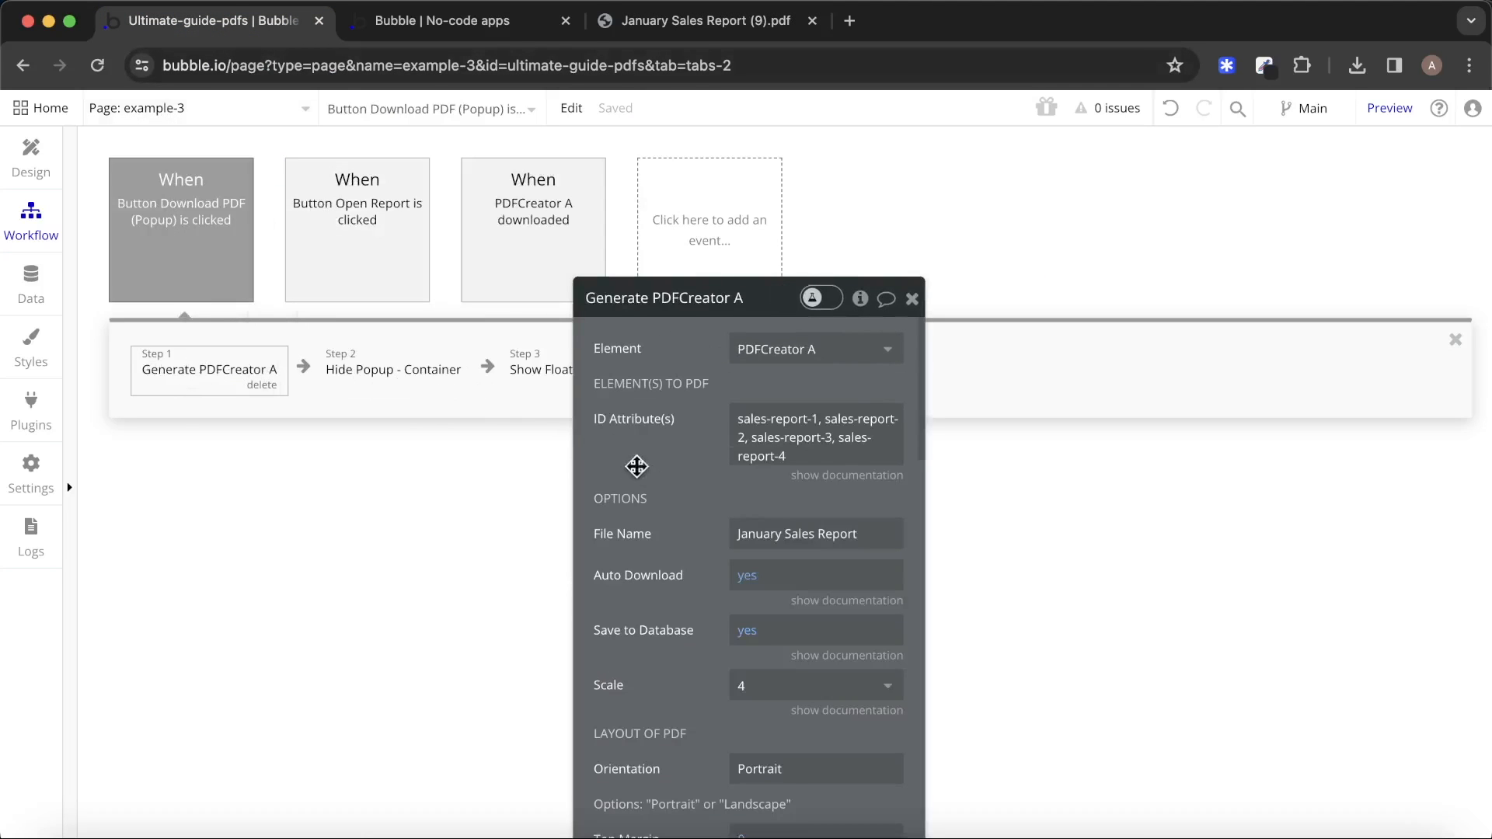
left_click_drag(633, 464, 633, 366)
scroll(663, 400, "down", 5)
scroll(665, 402, "down", 10)
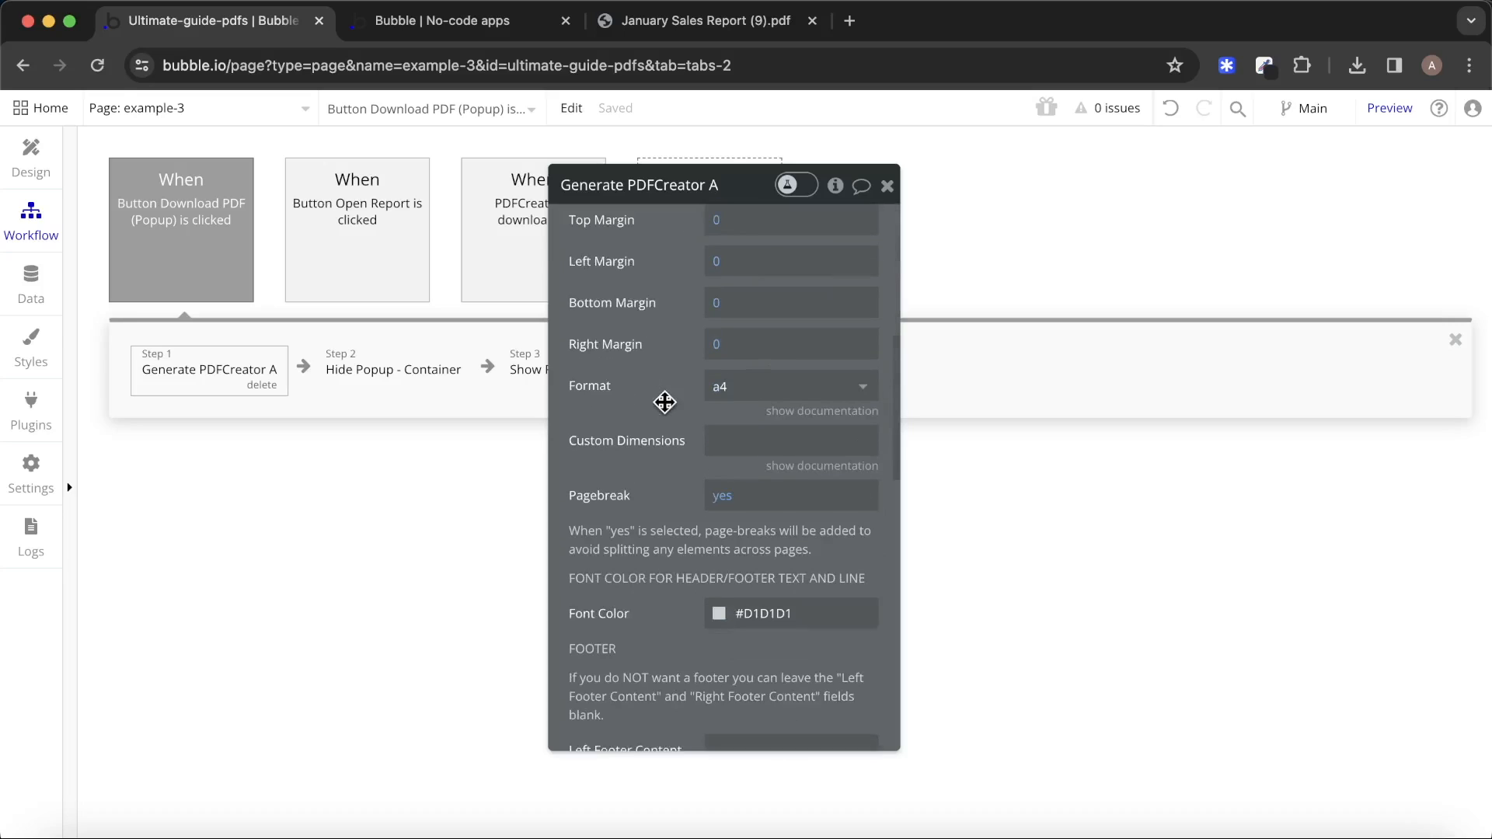
scroll(693, 389, "down", 4)
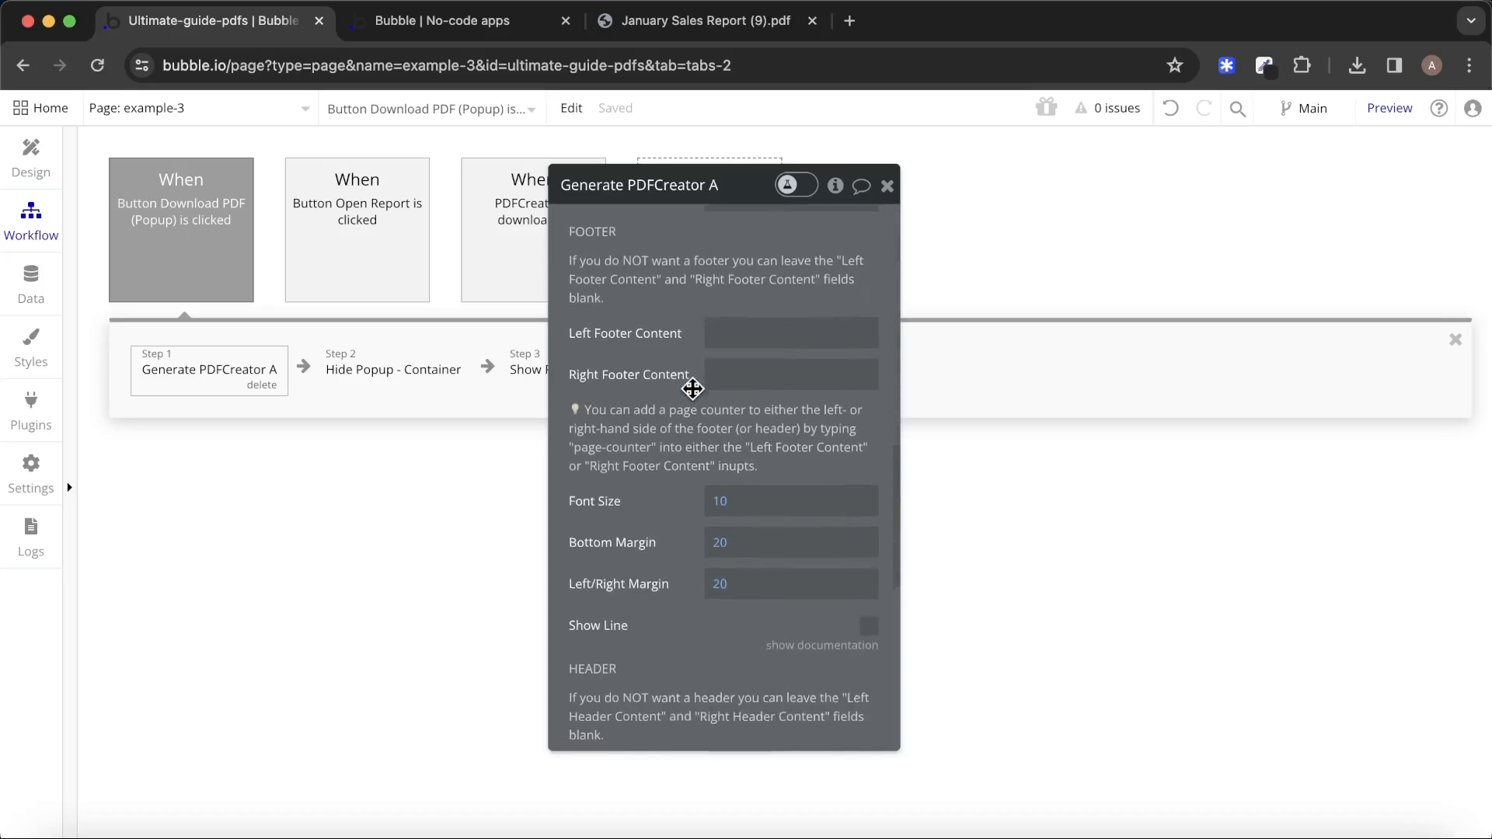
scroll(673, 451, "up", 1)
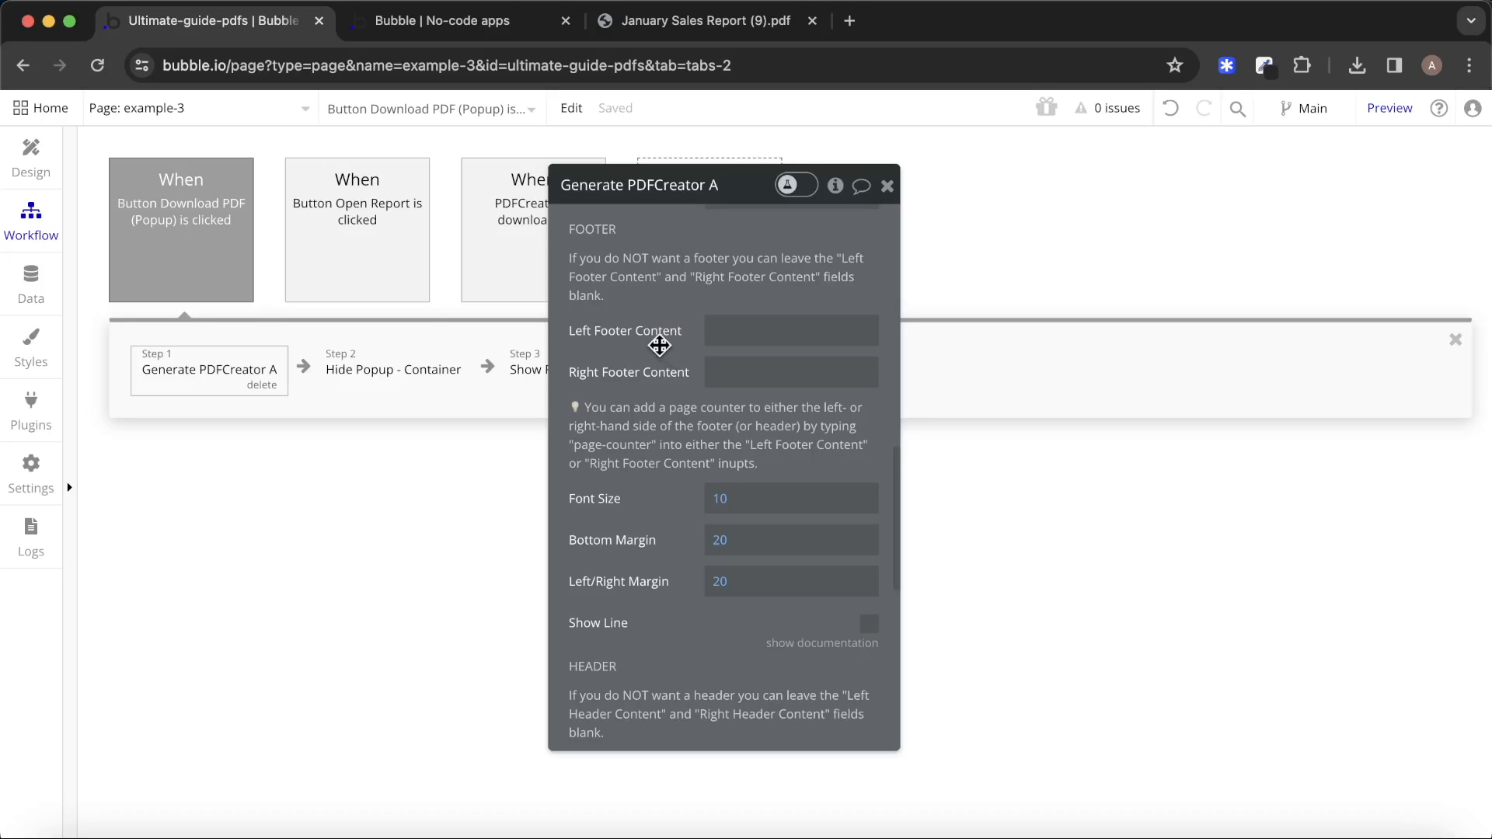
left_click(786, 373)
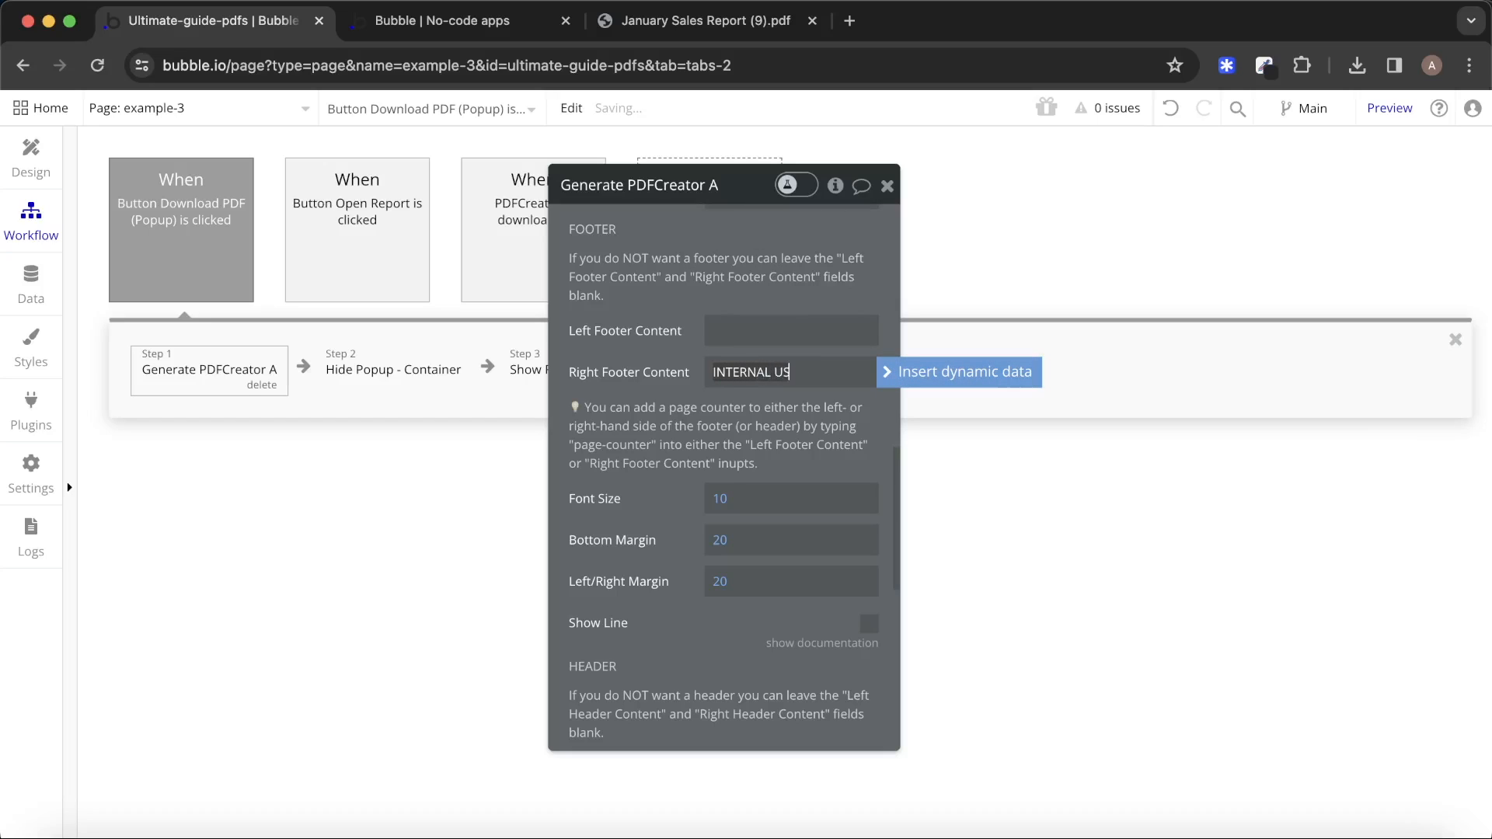
left_click(675, 303)
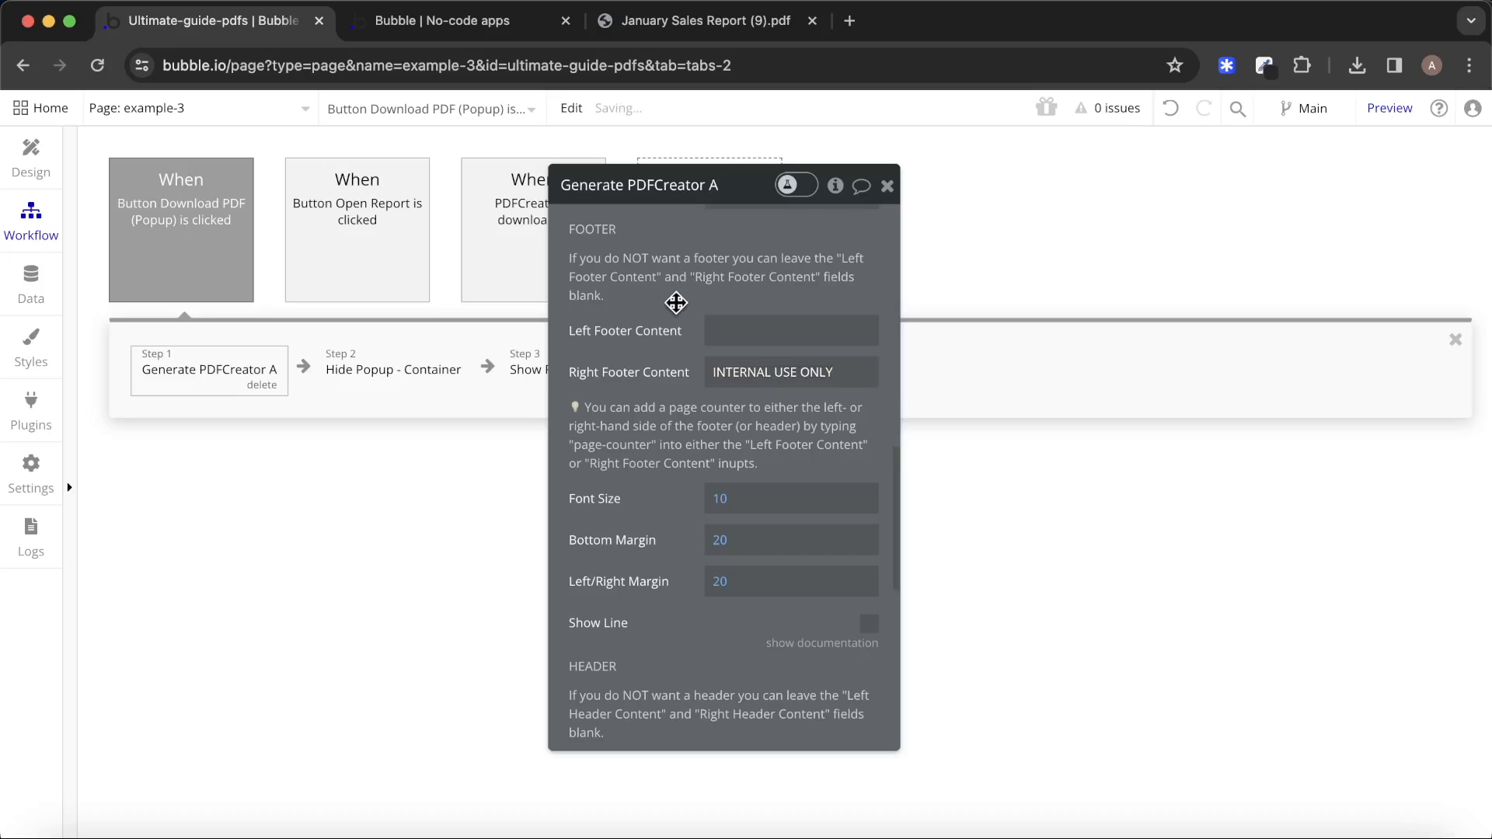
Refresh the preview page and set the Scale of the Generate PDFCreator A action to 2 in the workflow editor.
left_click(482, 30)
key("super+r")
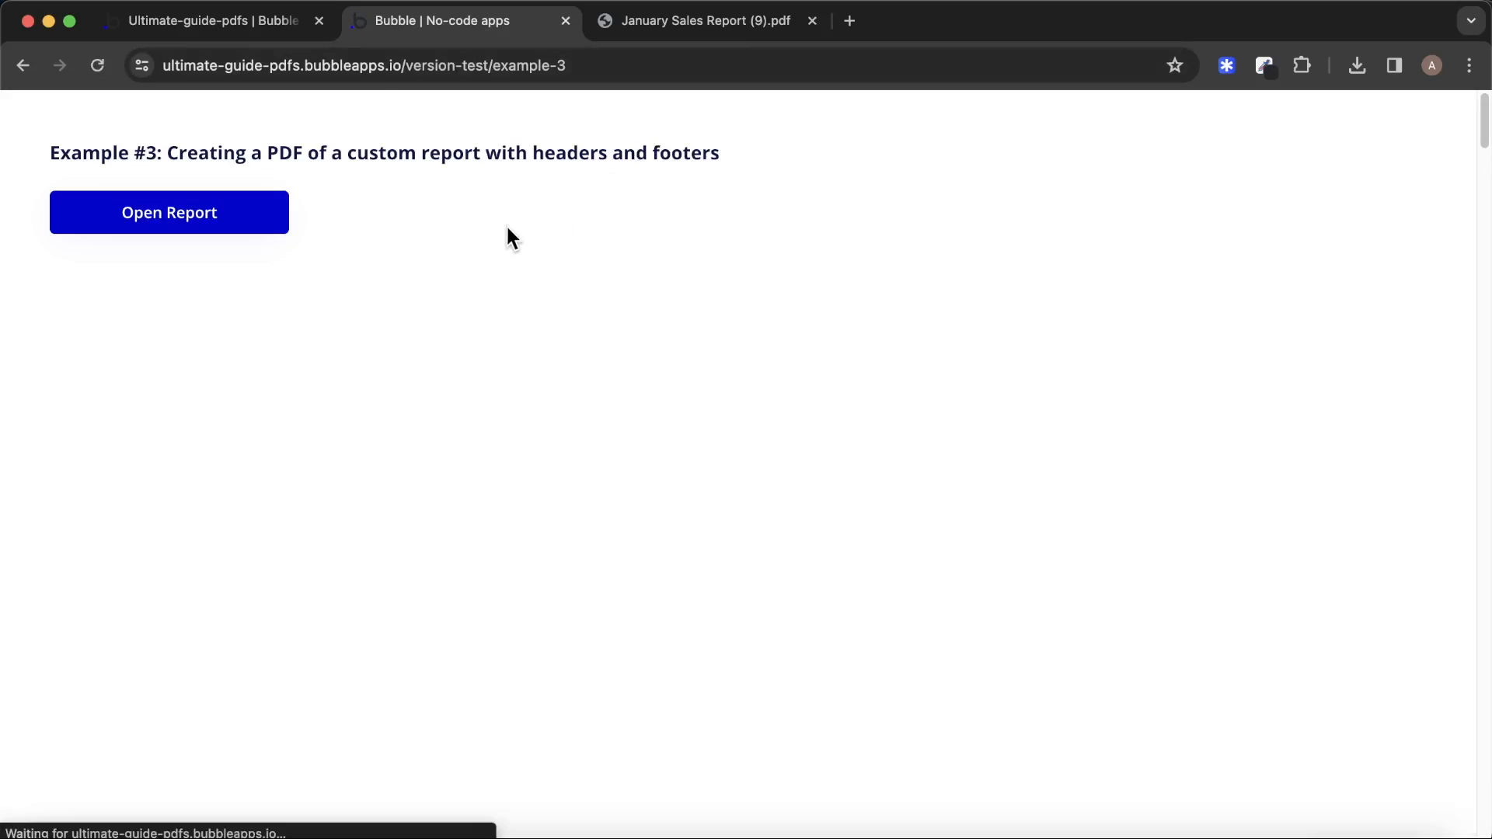
left_click(208, 17)
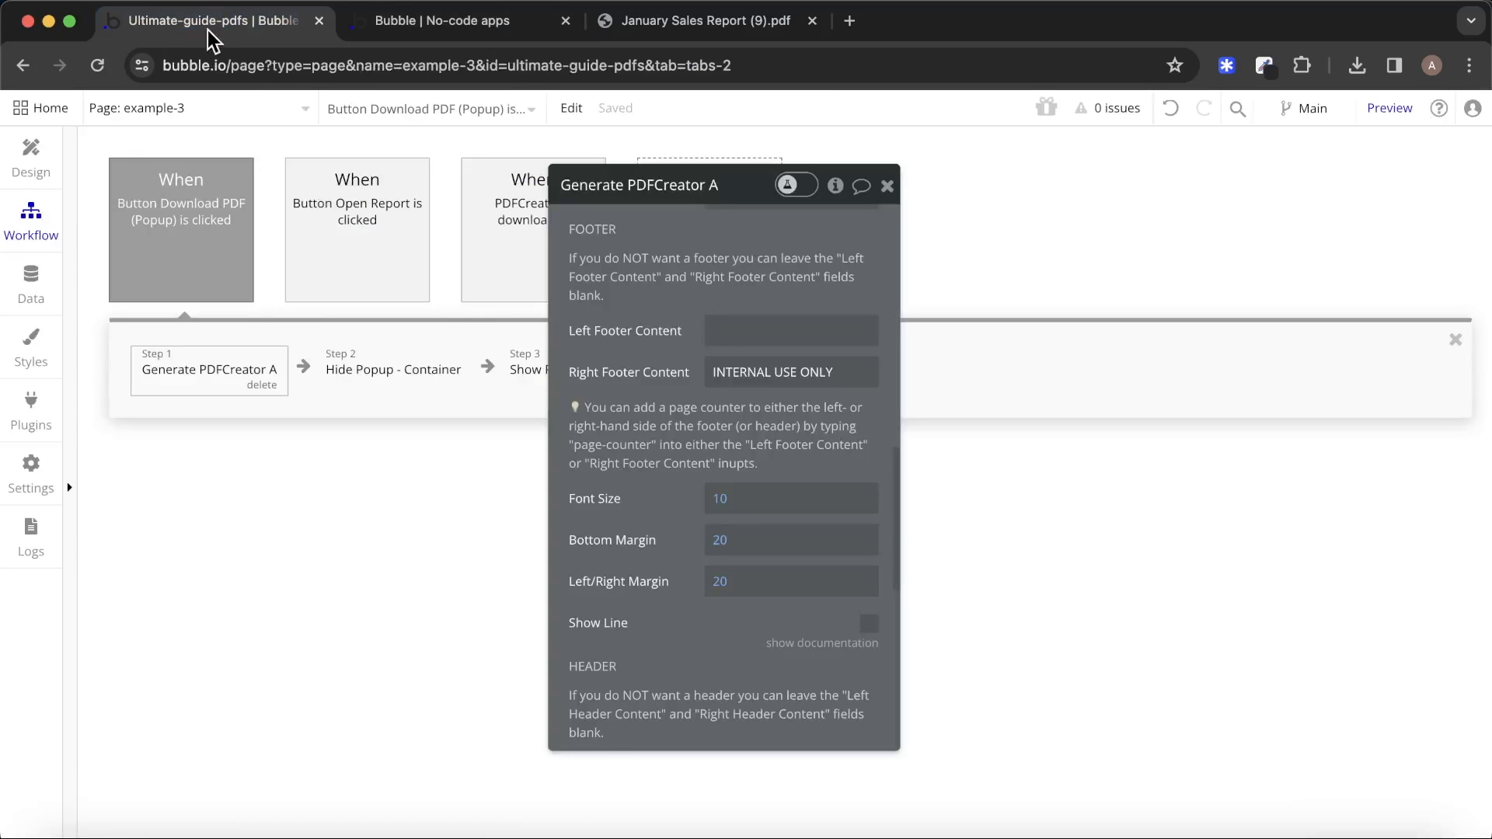
scroll(697, 490, "up", 10)
left_click(774, 573)
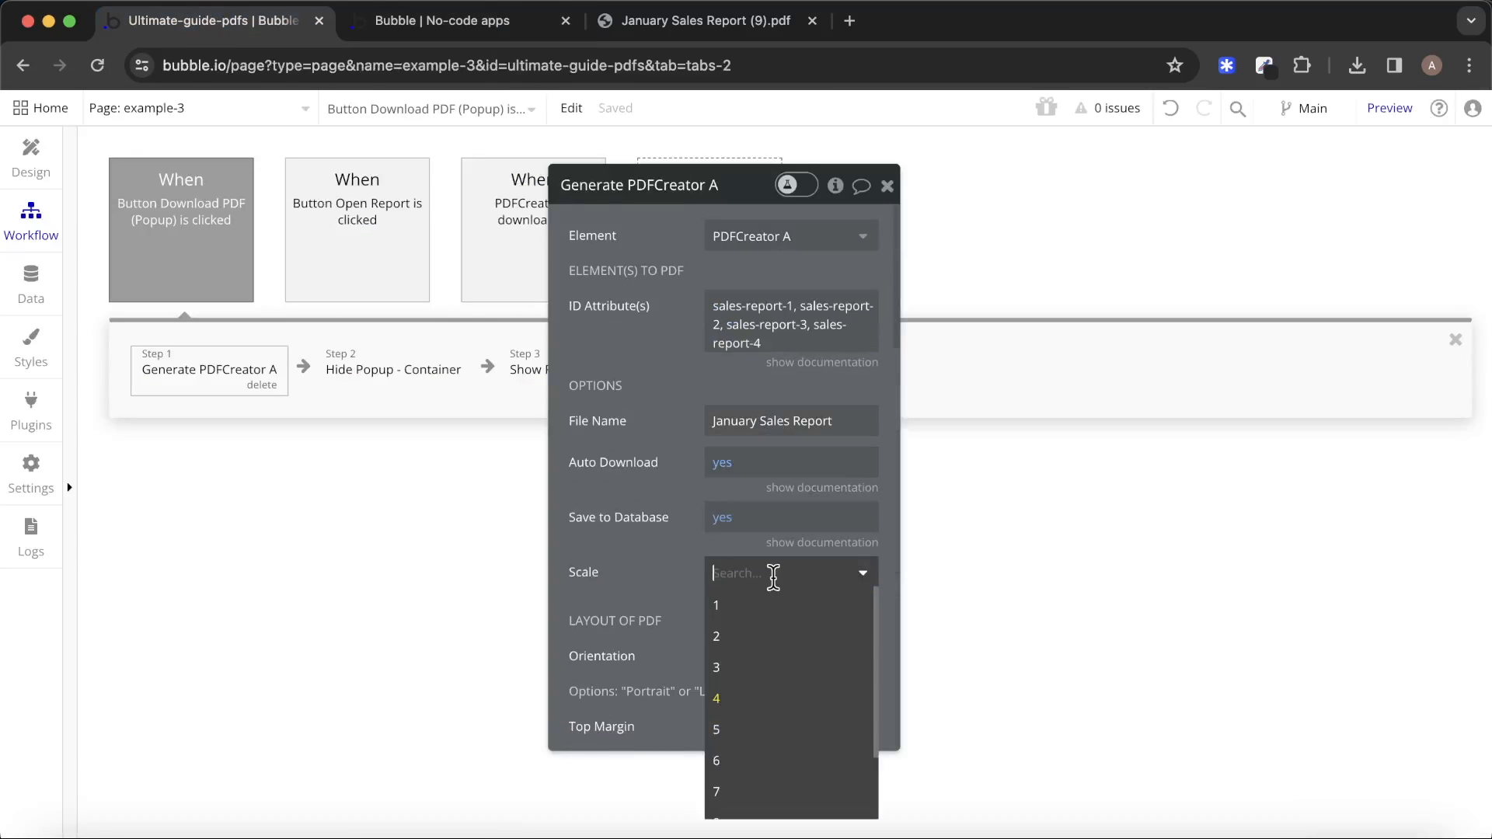
left_click(764, 666)
Close the old PDF and use the refreshed preview page to download the report PDF again and open it.
left_click(418, 23)
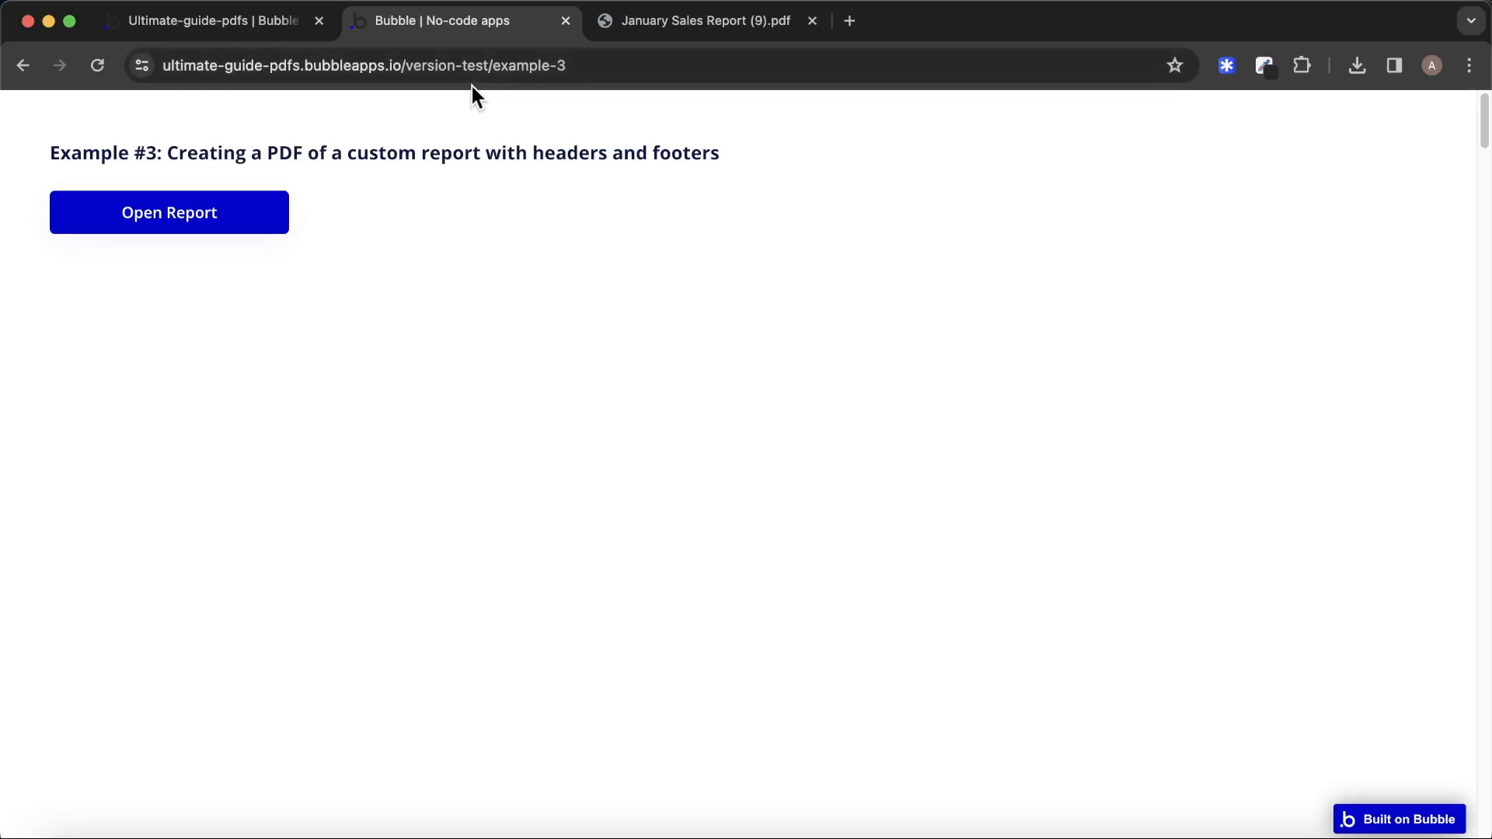
left_click(476, 113)
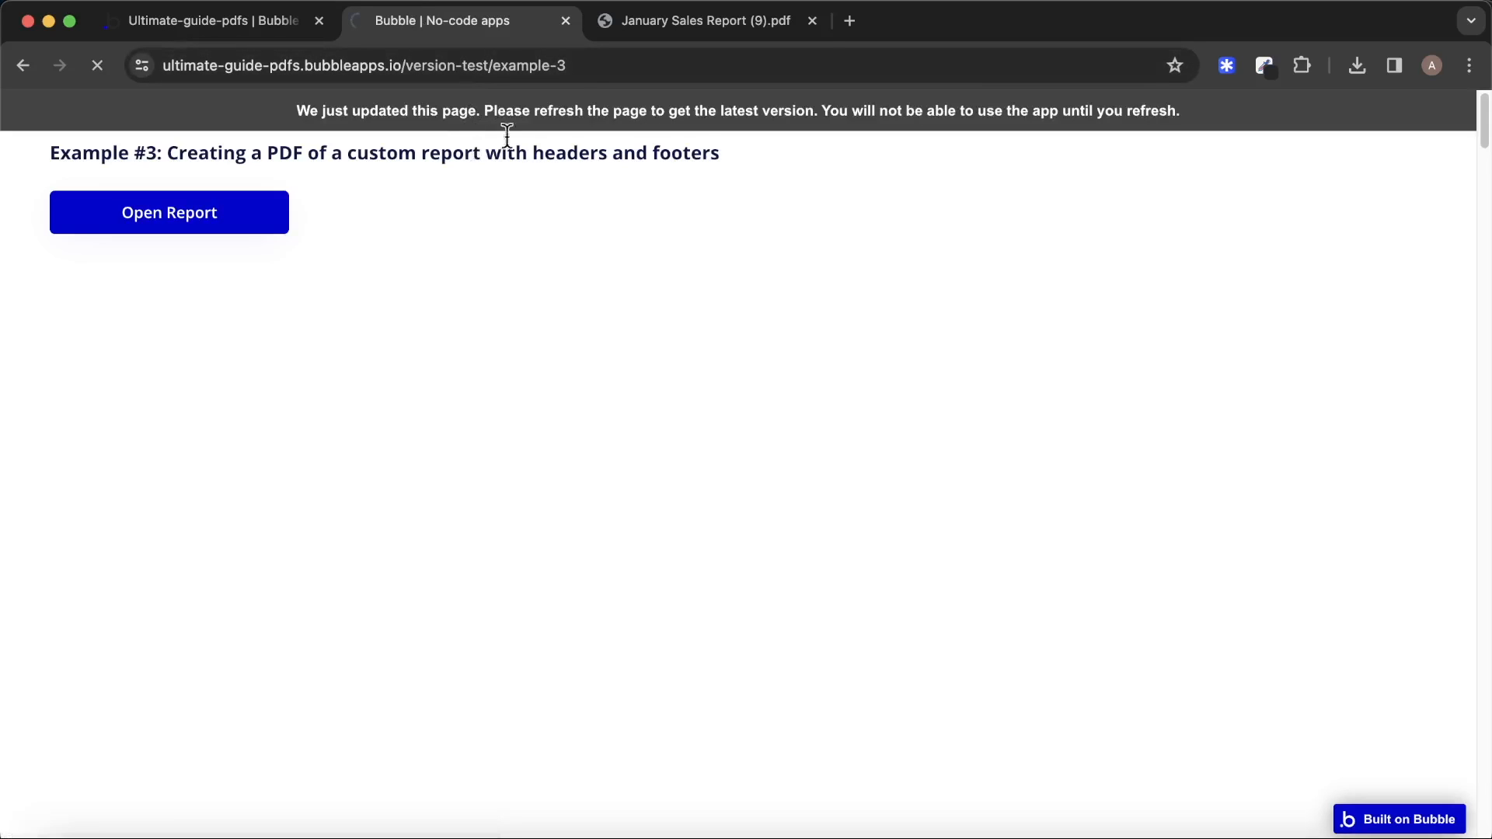
left_click(815, 29)
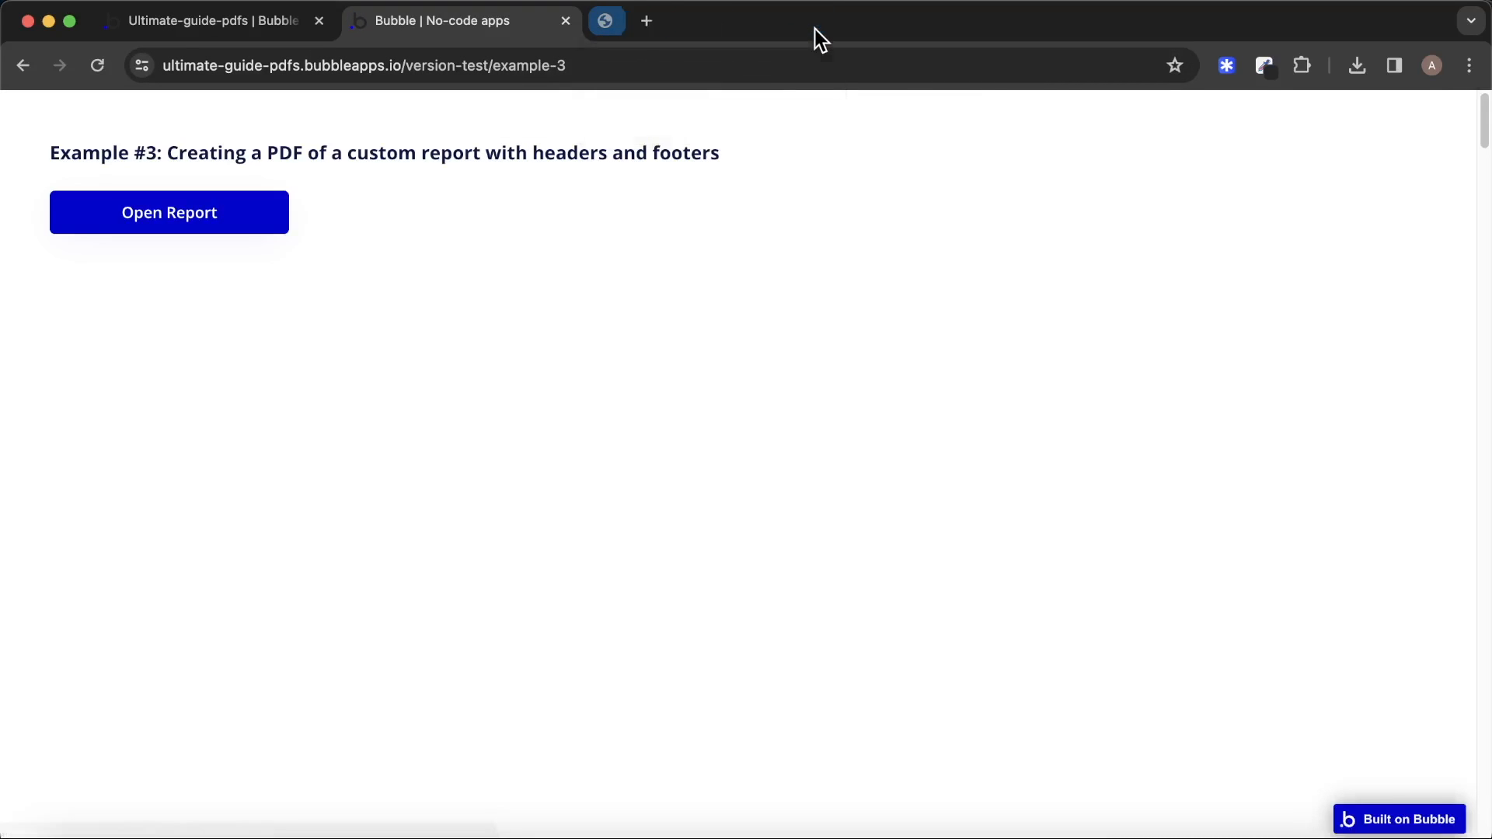
left_click(265, 218)
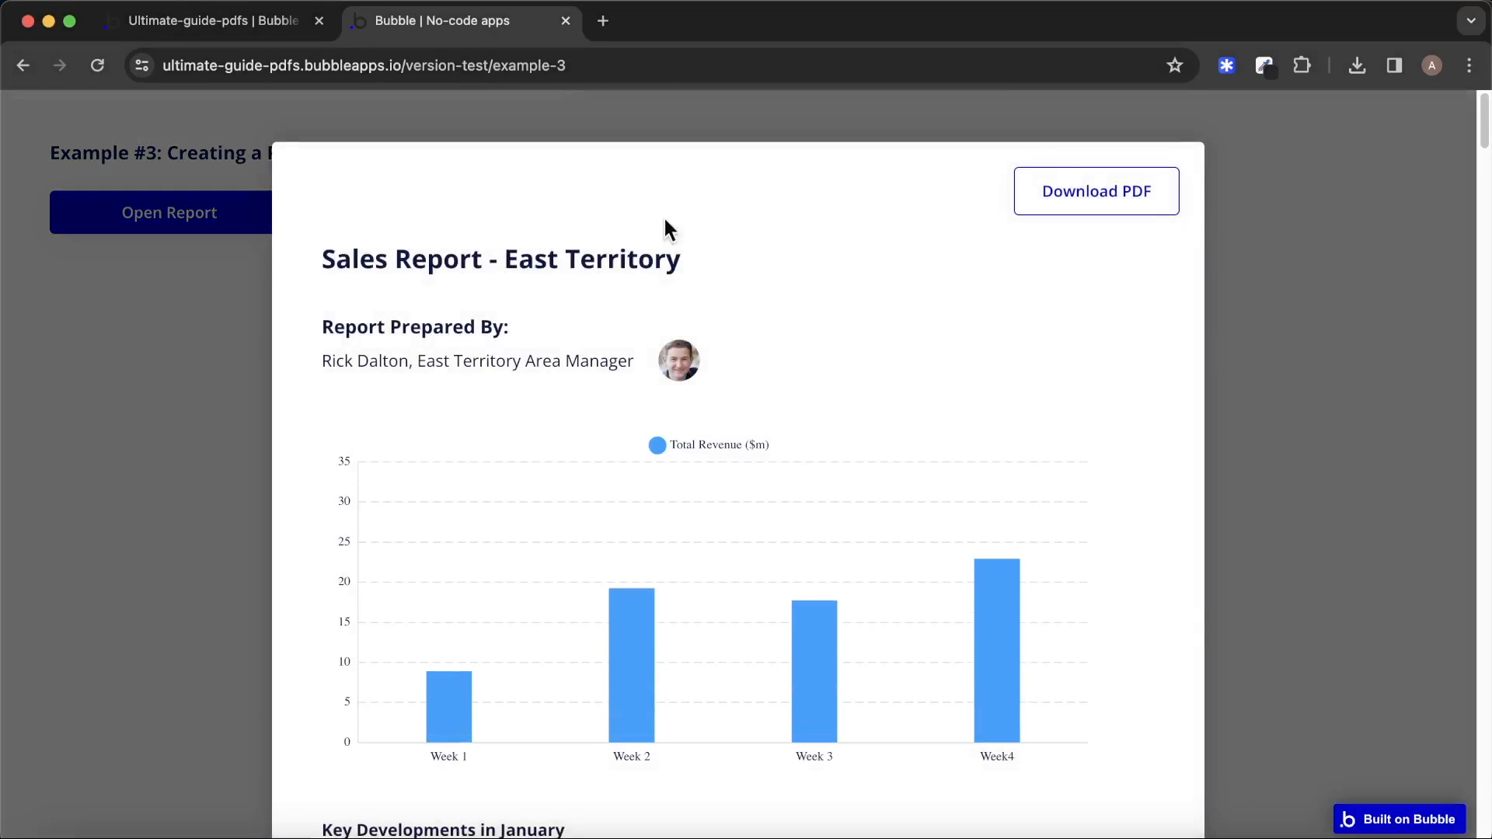
left_click(1063, 208)
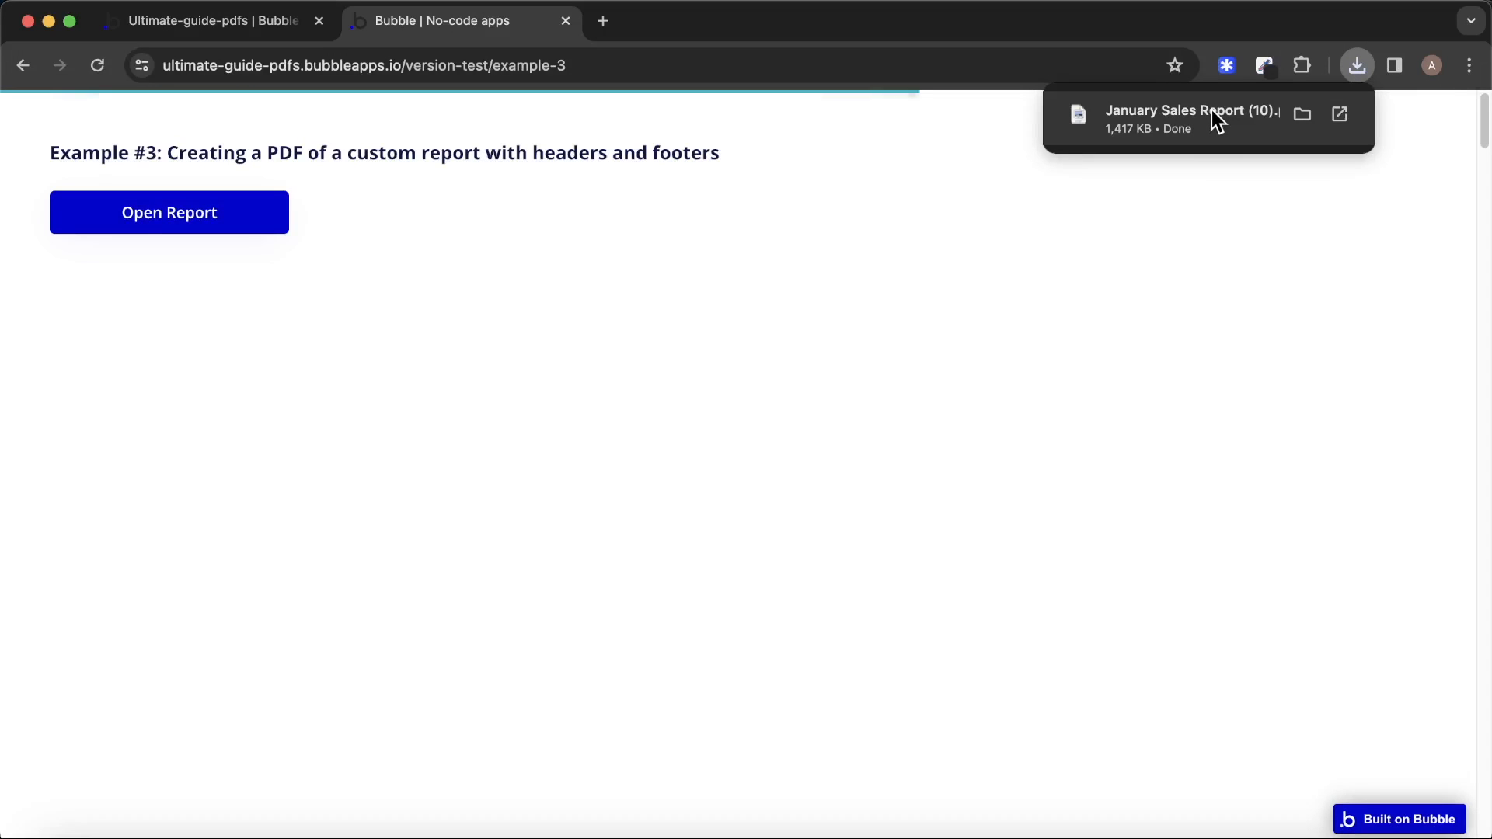
left_click(1215, 118)
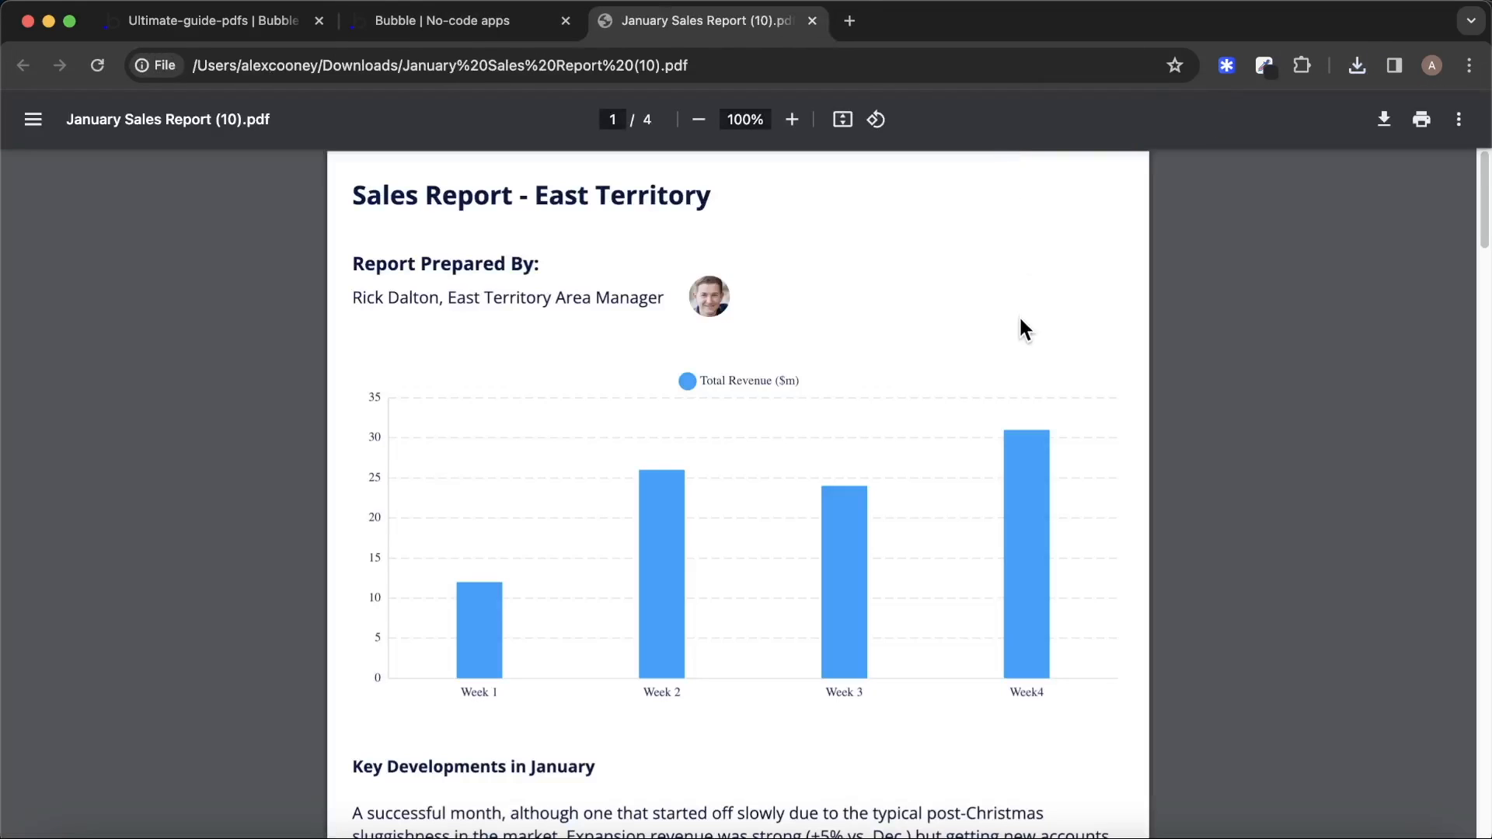
Examine the footer on every page of the downloaded January Sales Report PDF and close the file.
scroll(1012, 331, "down", 7)
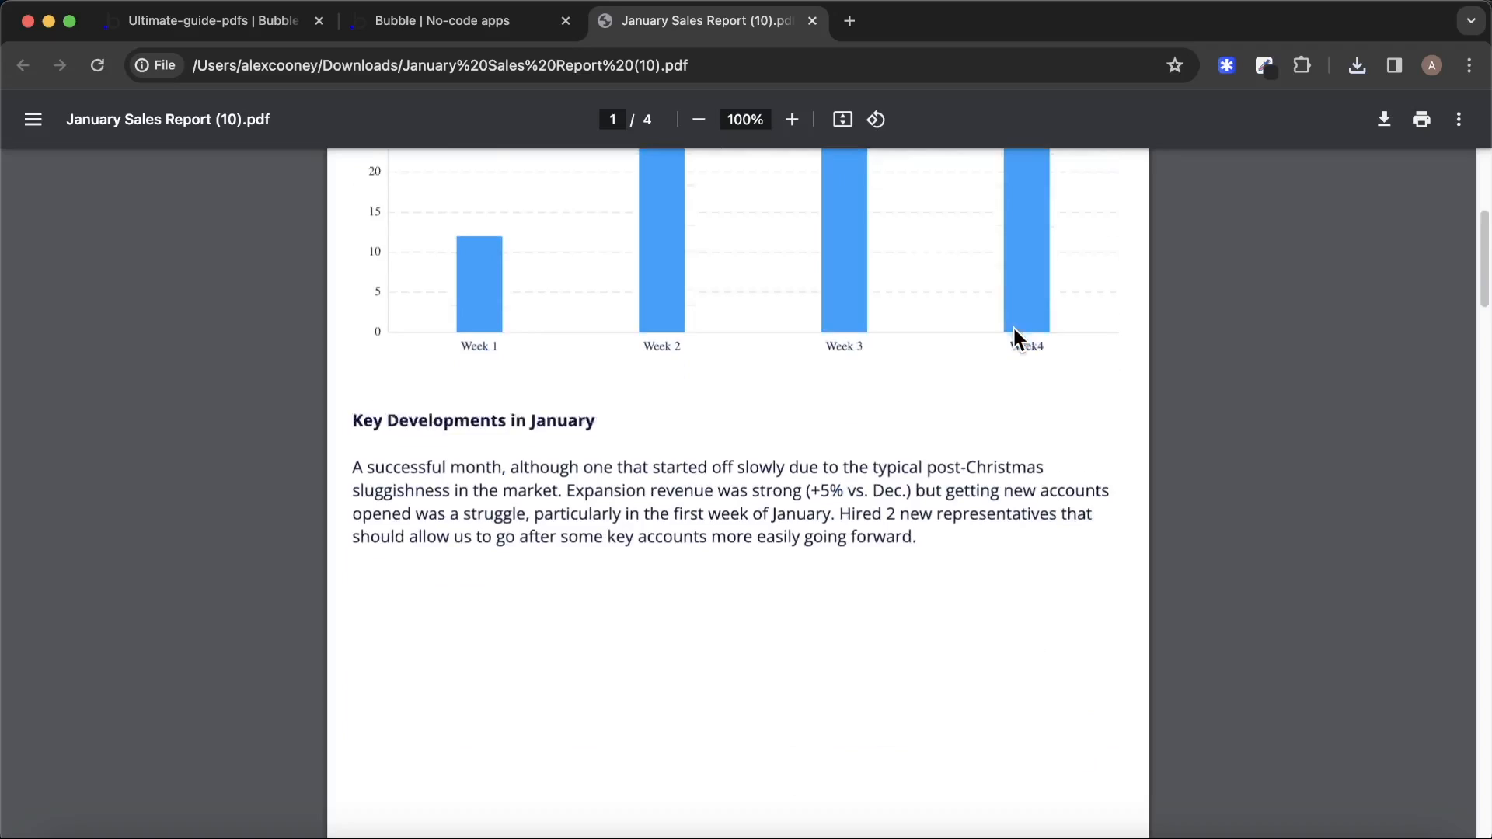
scroll(1016, 334, "down", 3)
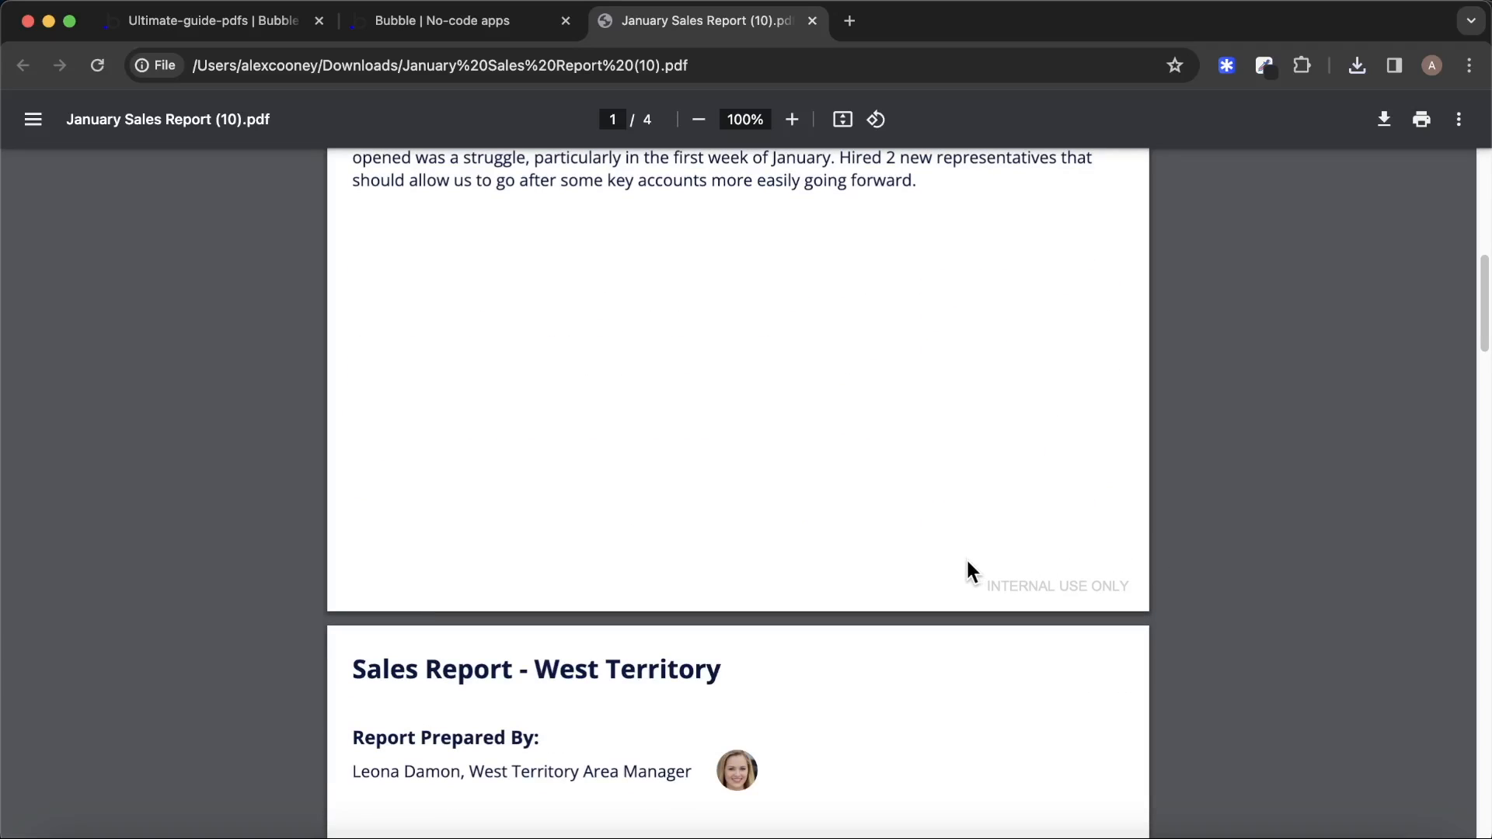
scroll(967, 557, "down", 15)
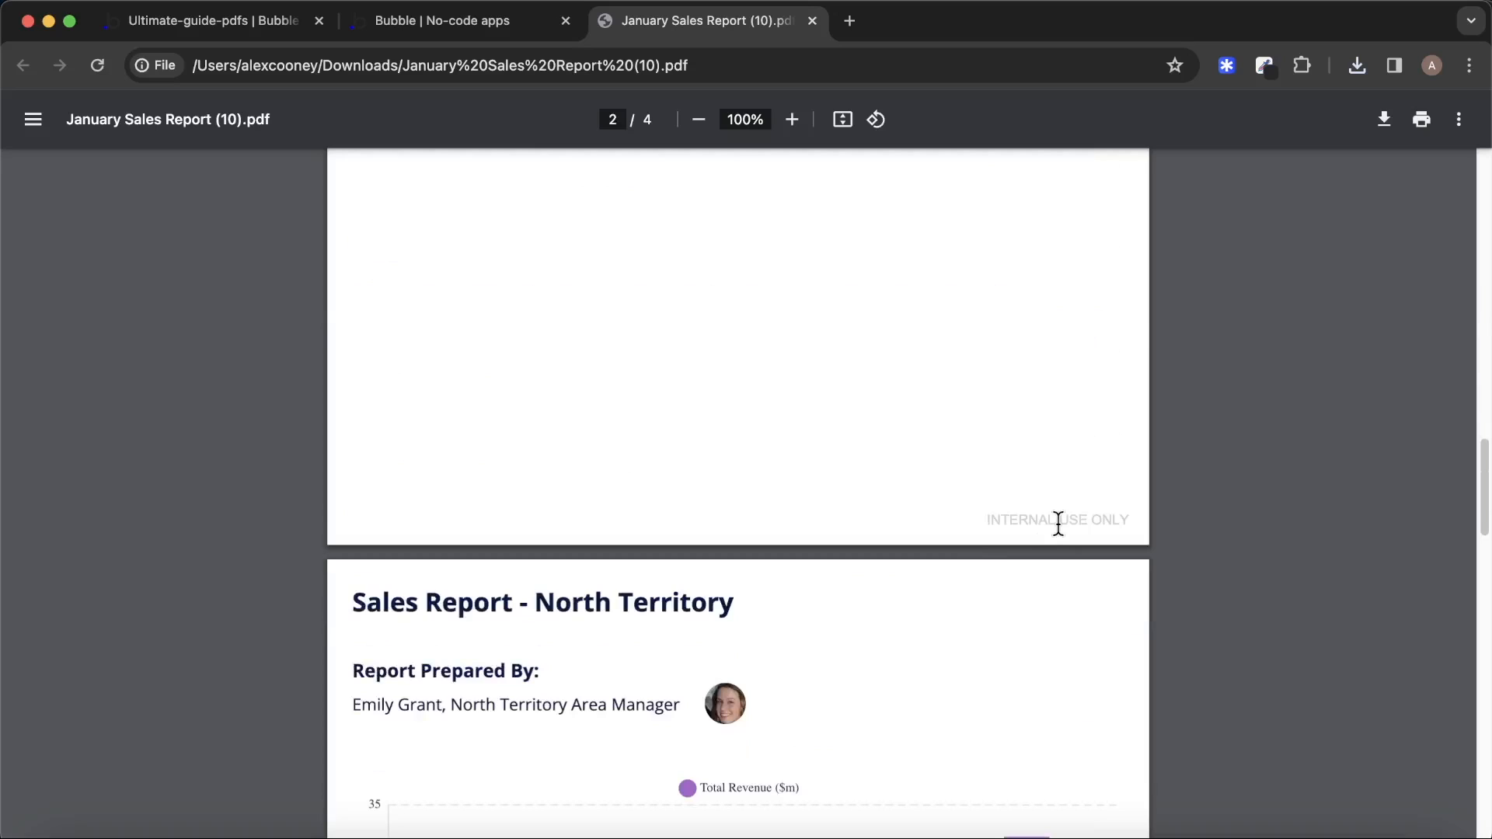
scroll(1059, 522, "down", 20)
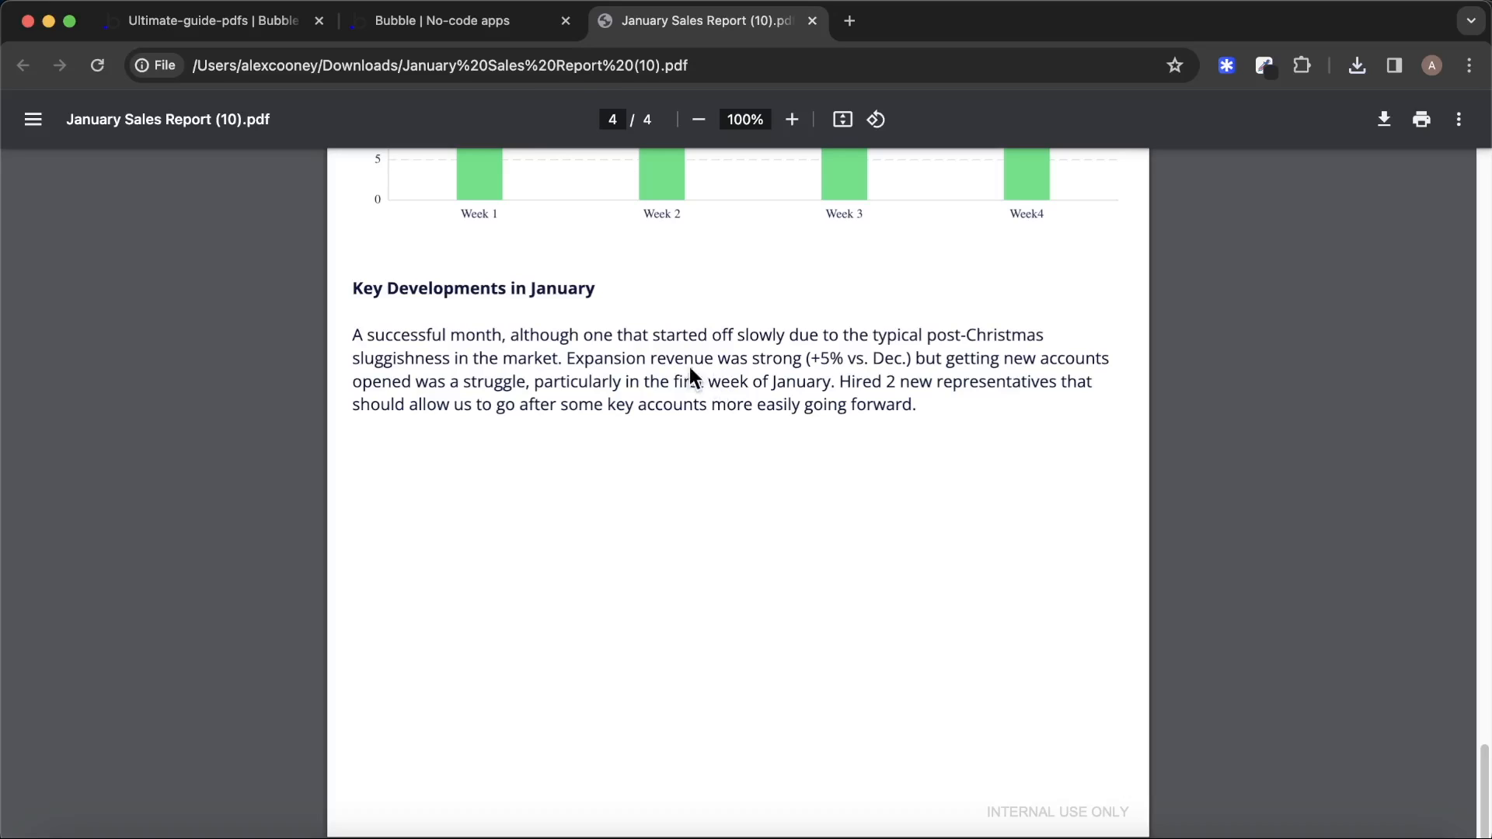
key("super+w")
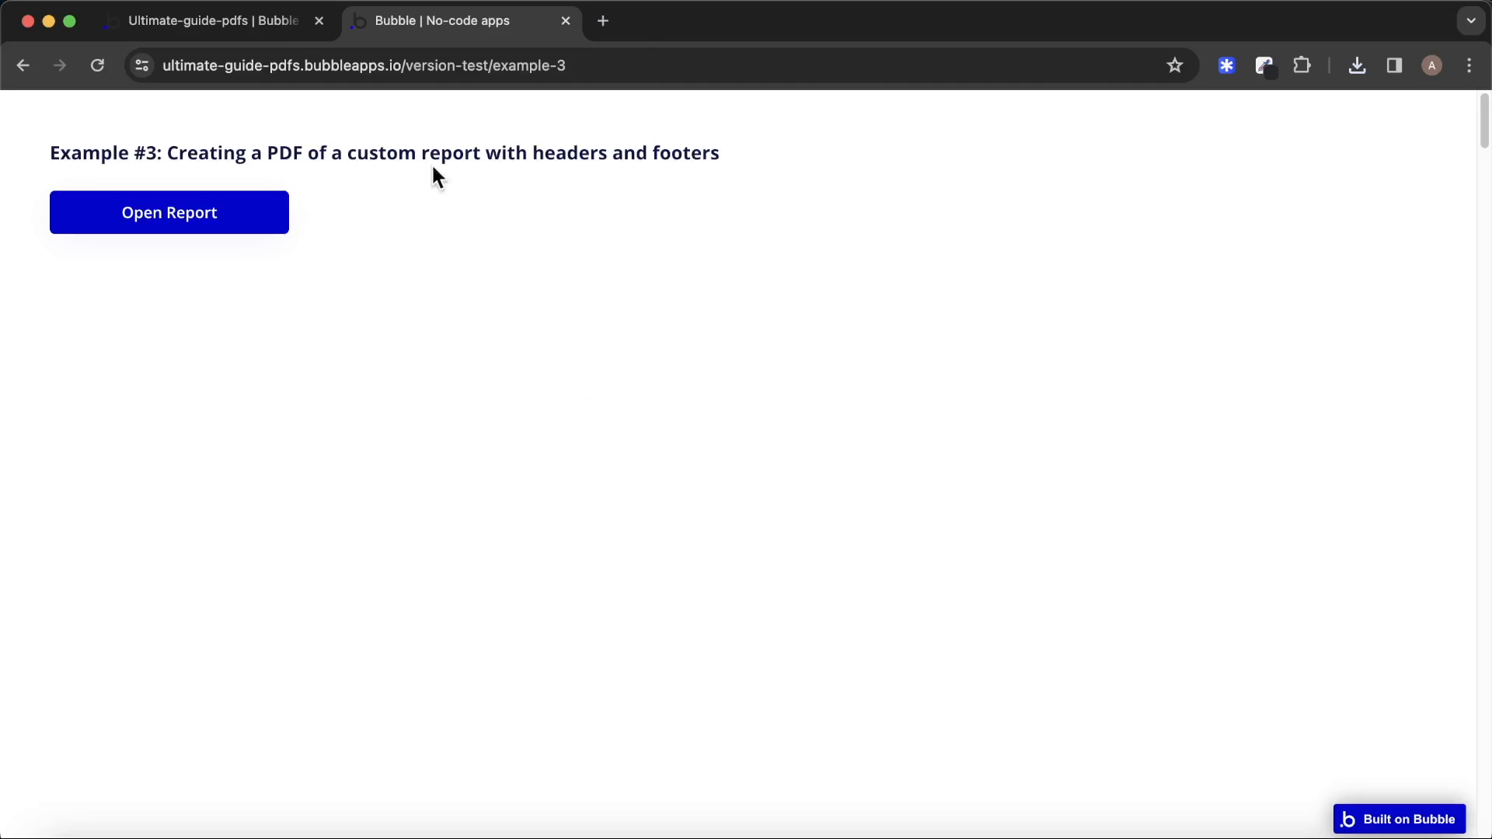
Return to the workflow editor and set the Left Footer Content of the Generate PDFCreator A action to "page-counter".
left_click(241, 21)
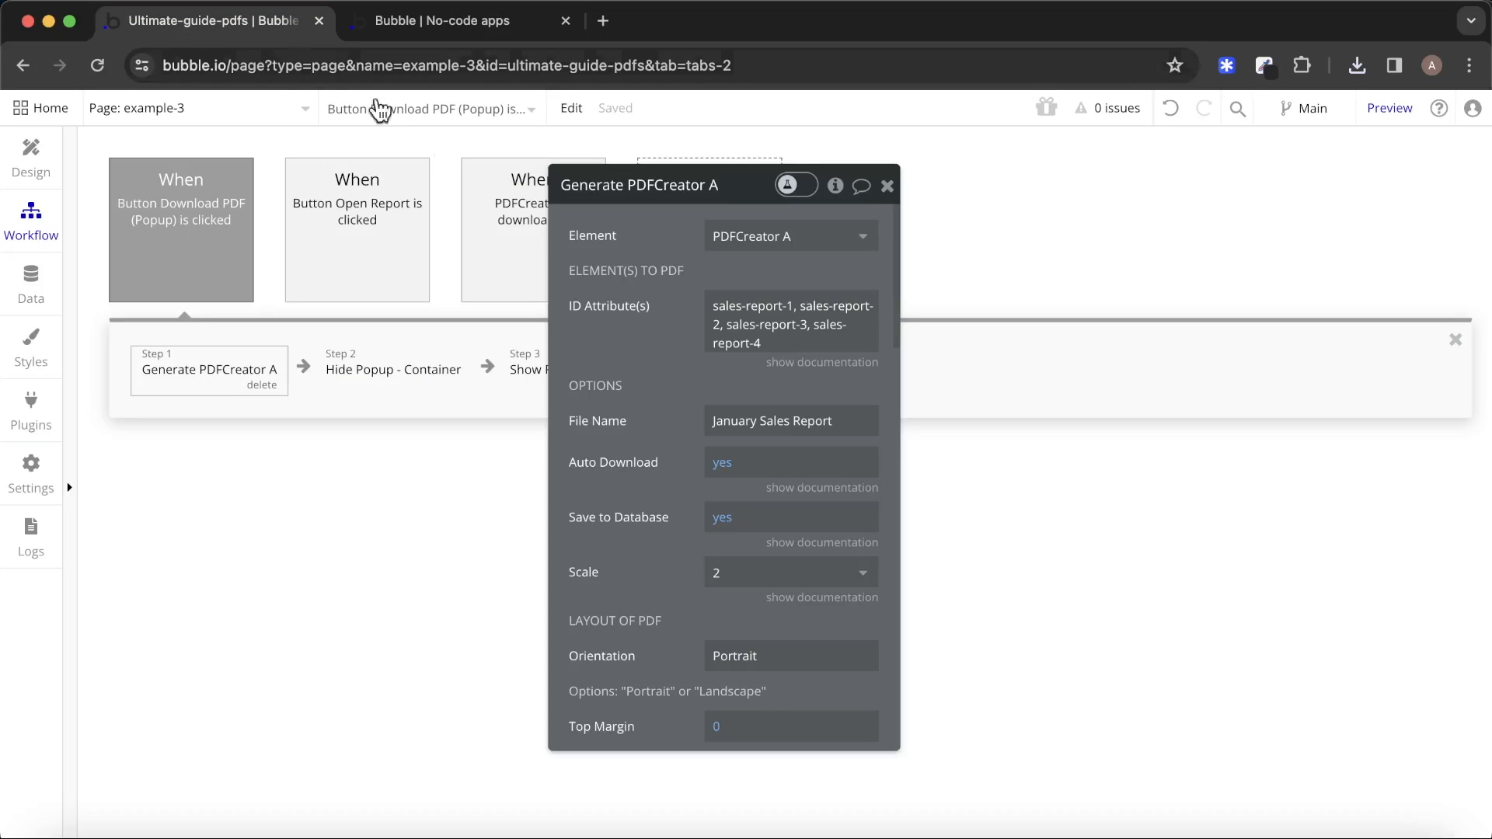
scroll(637, 353, "down", 6)
scroll(637, 353, "down", 3)
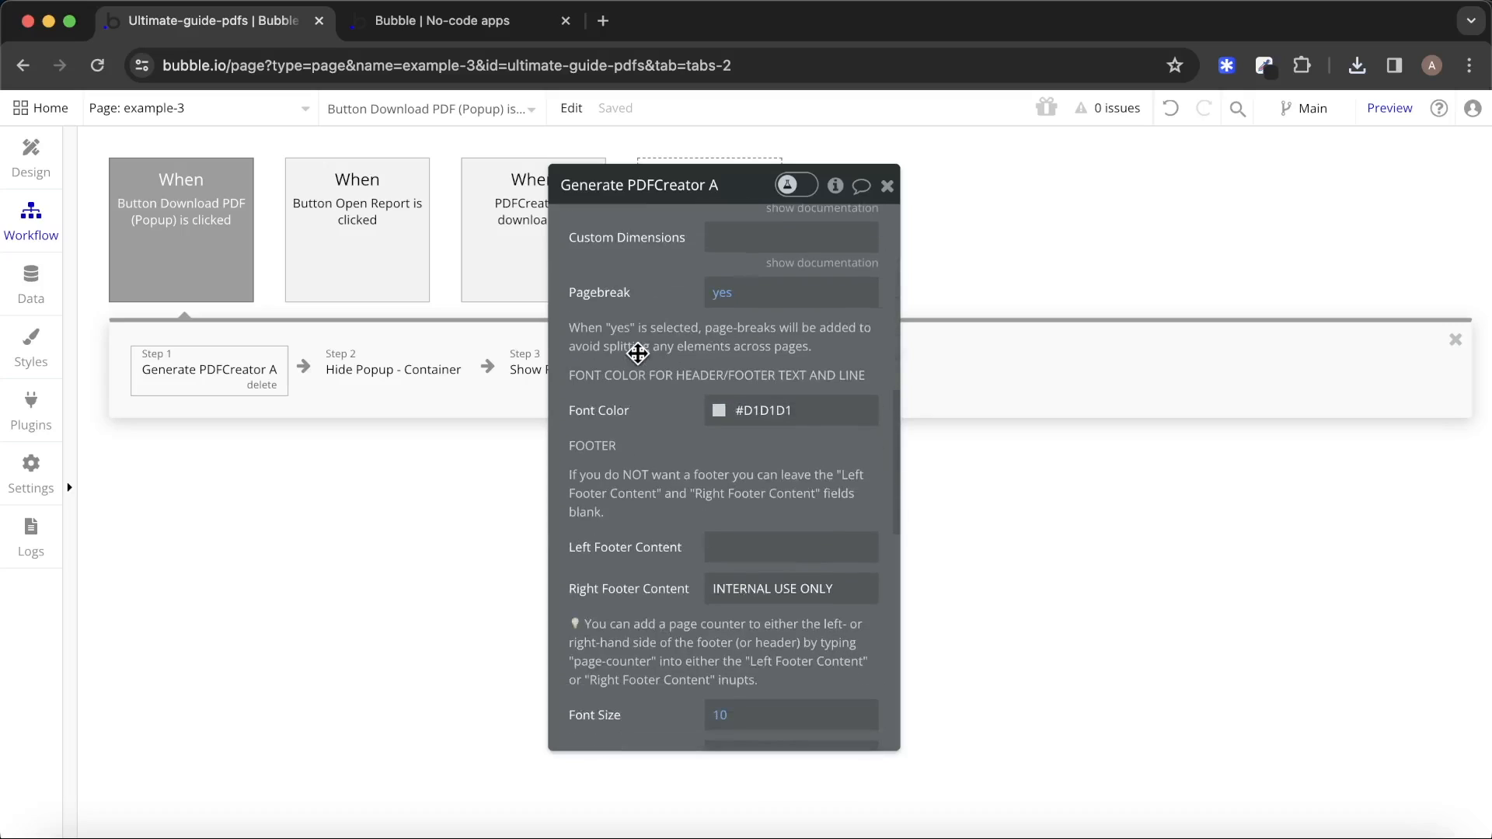
left_click(804, 548)
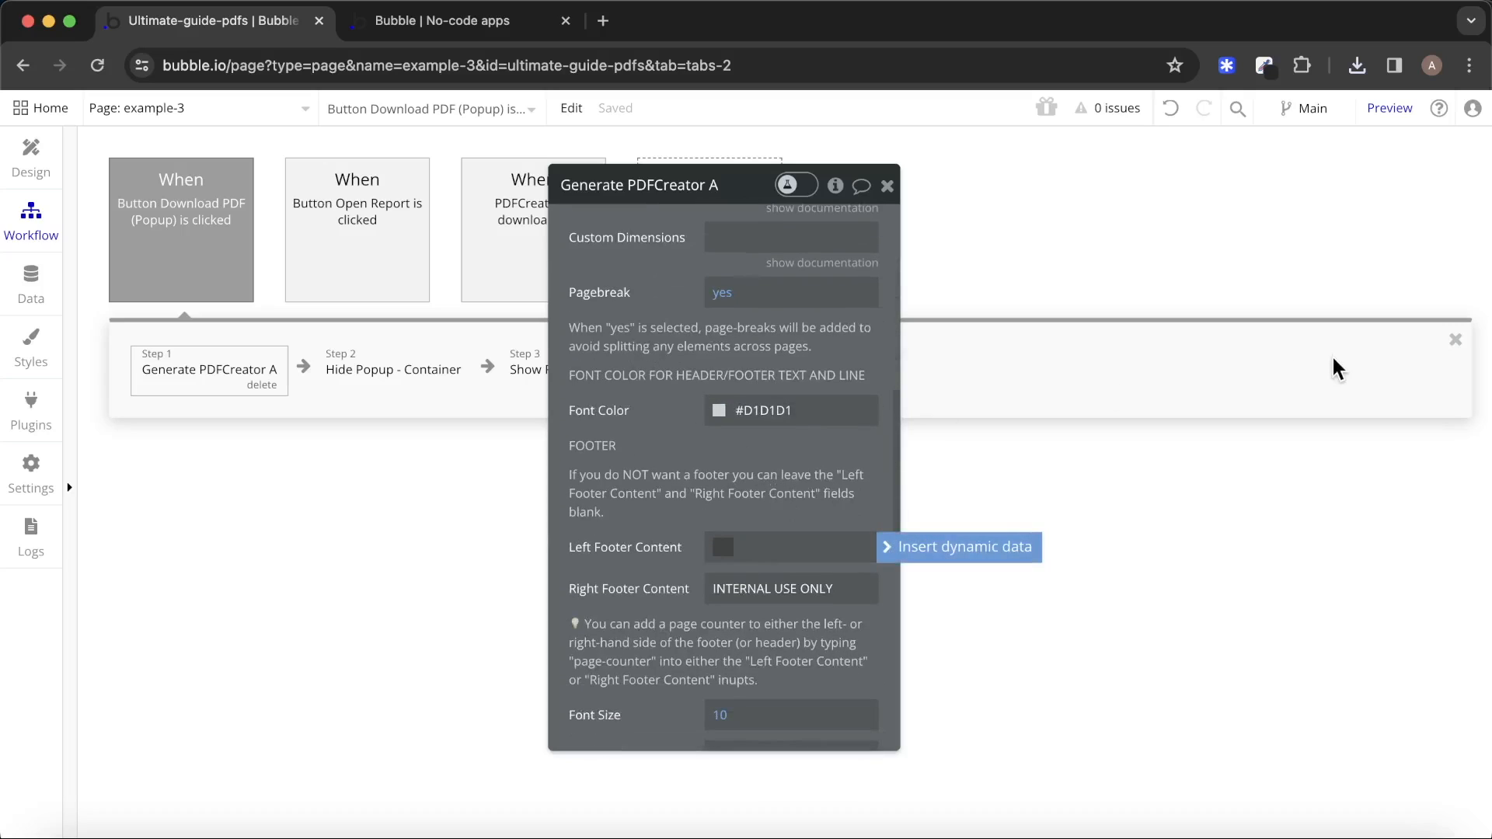
type("page-counter")
left_click(751, 498)
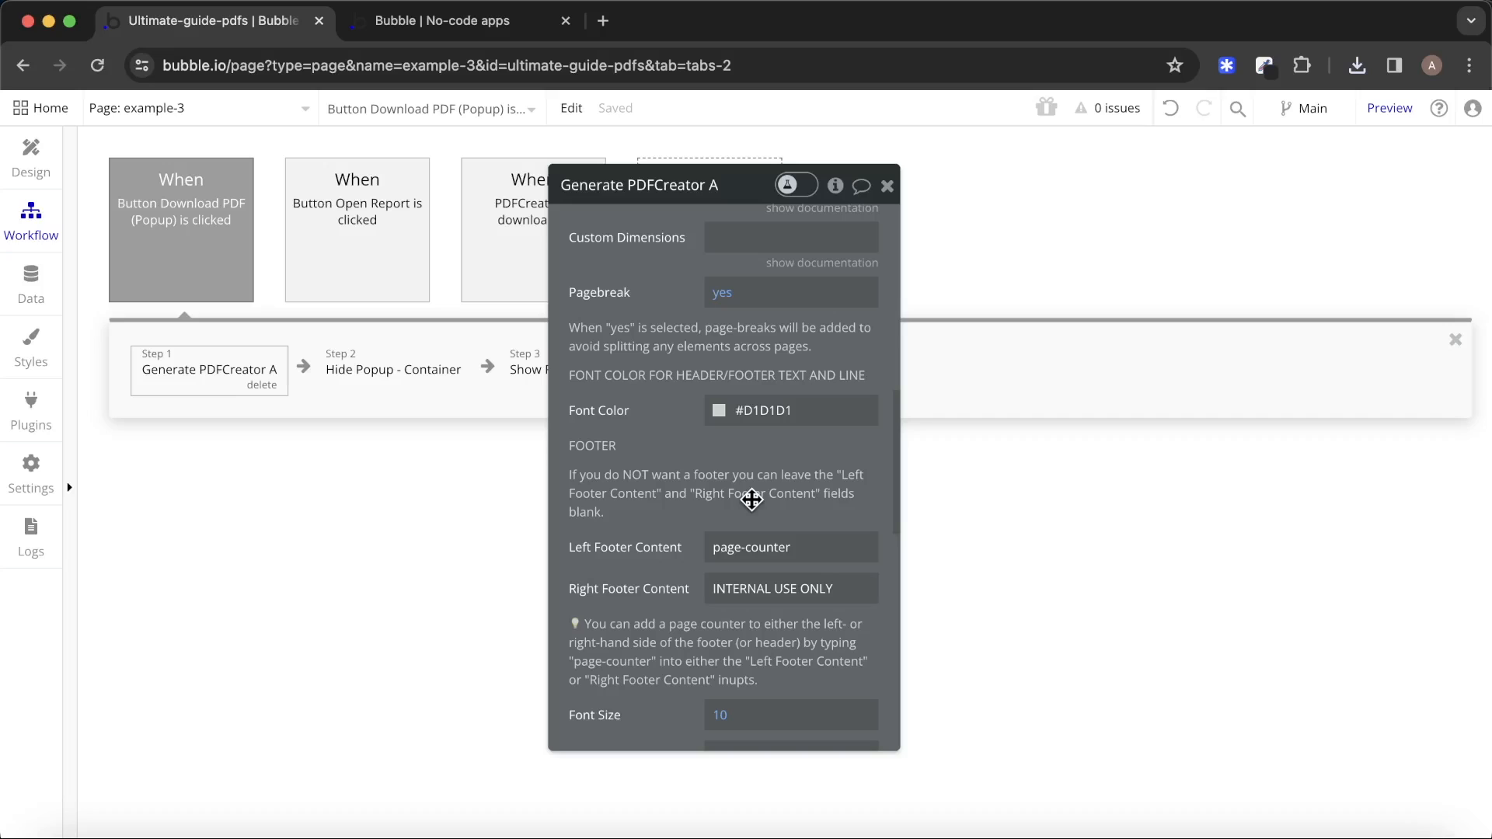
Refresh the example-3 preview page, download the report PDF from the opened report, and open the downloaded file.
left_click(435, 24)
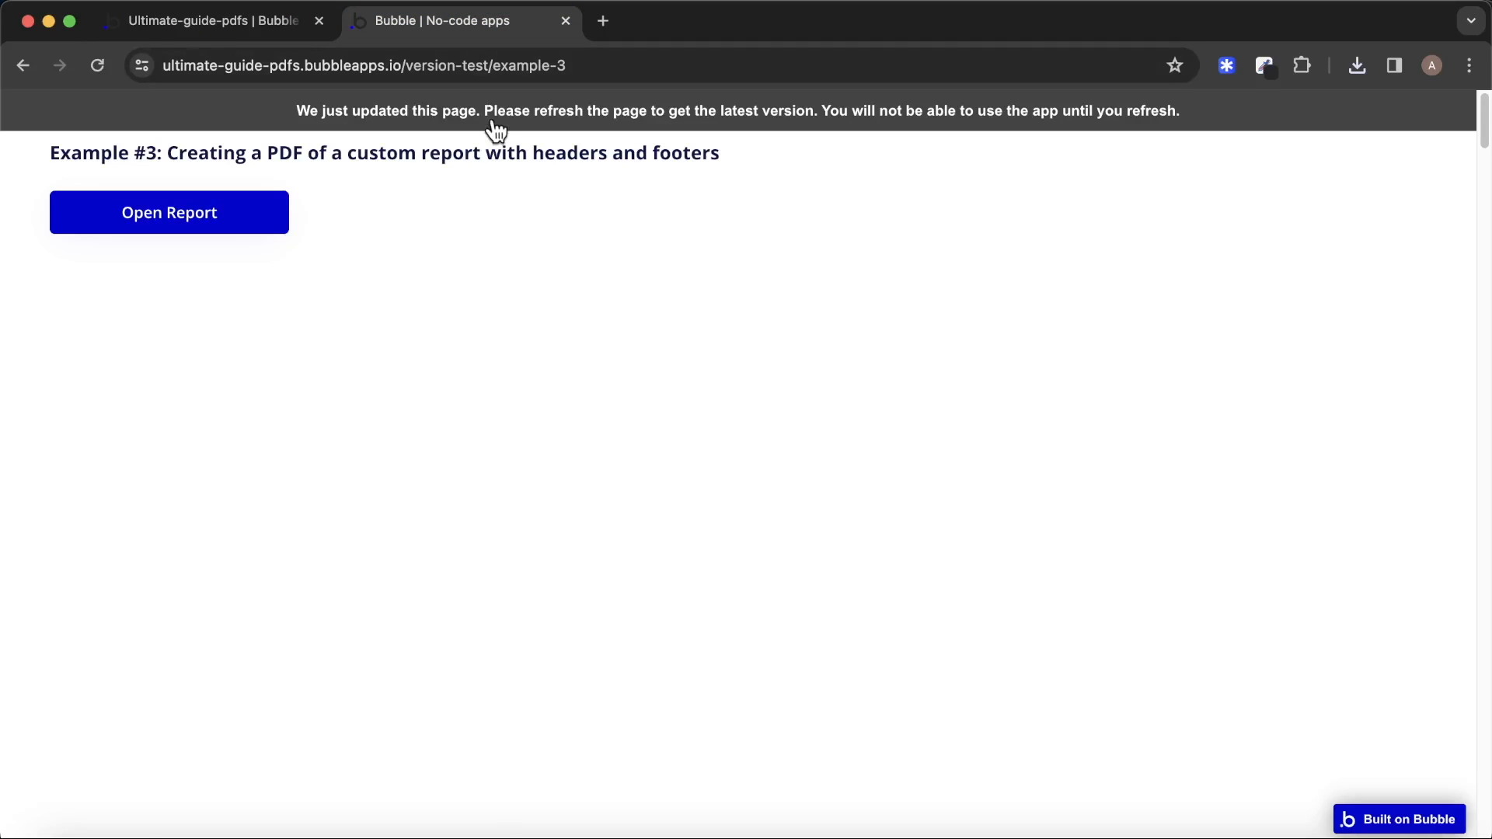
left_click(495, 123)
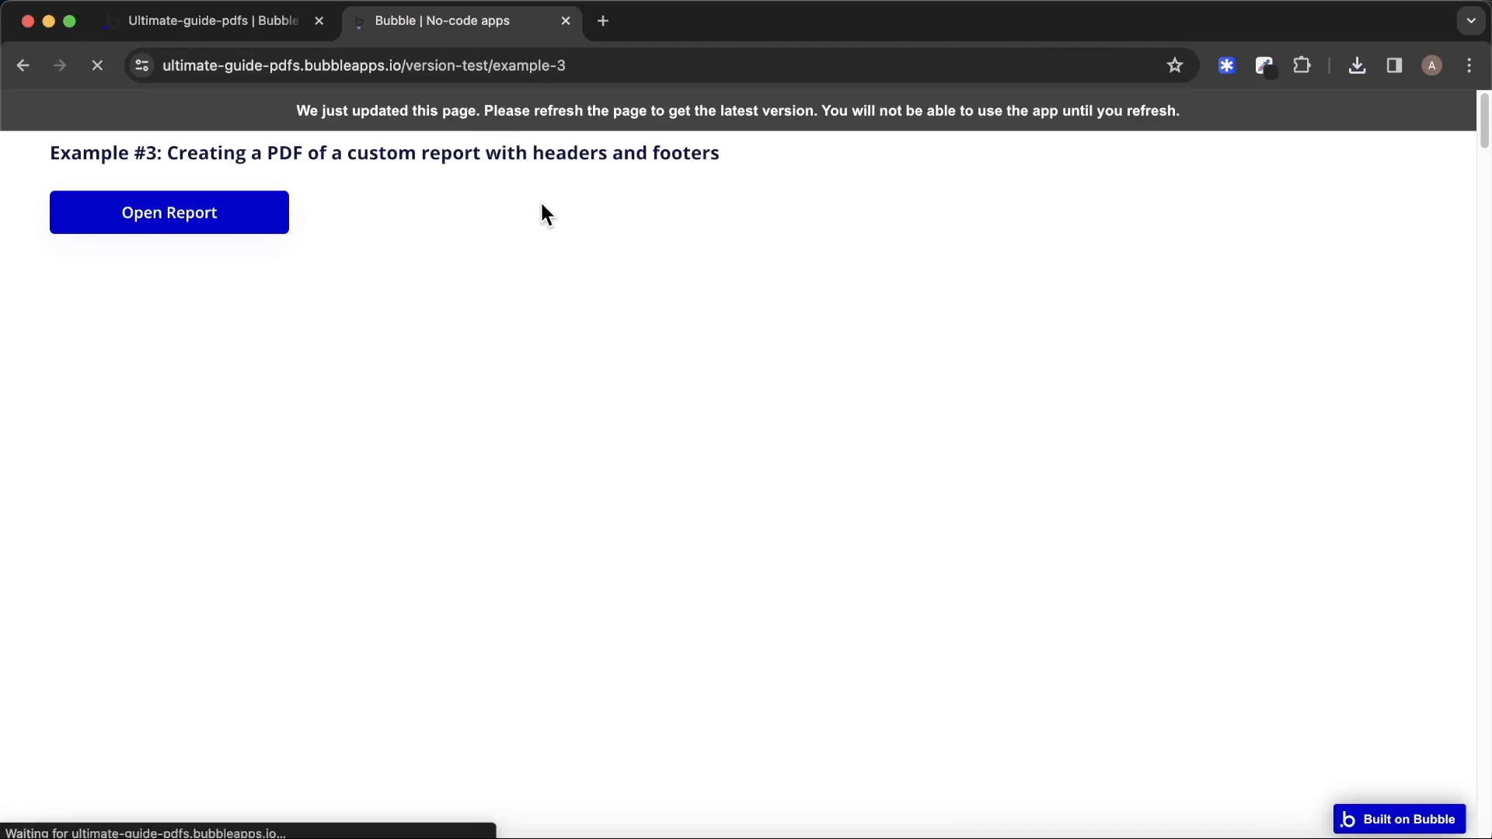
left_click(243, 227)
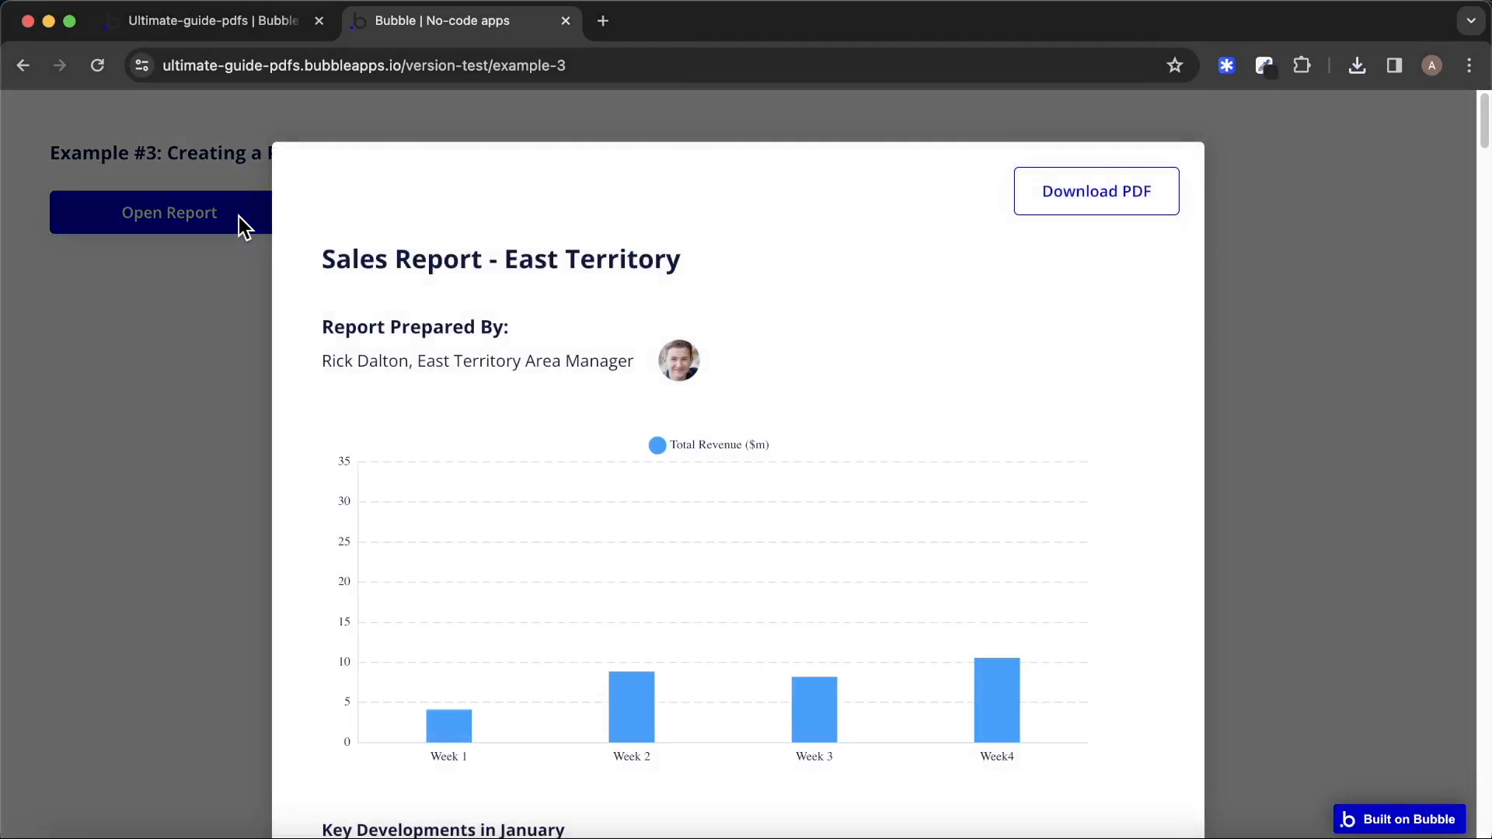
left_click(1089, 213)
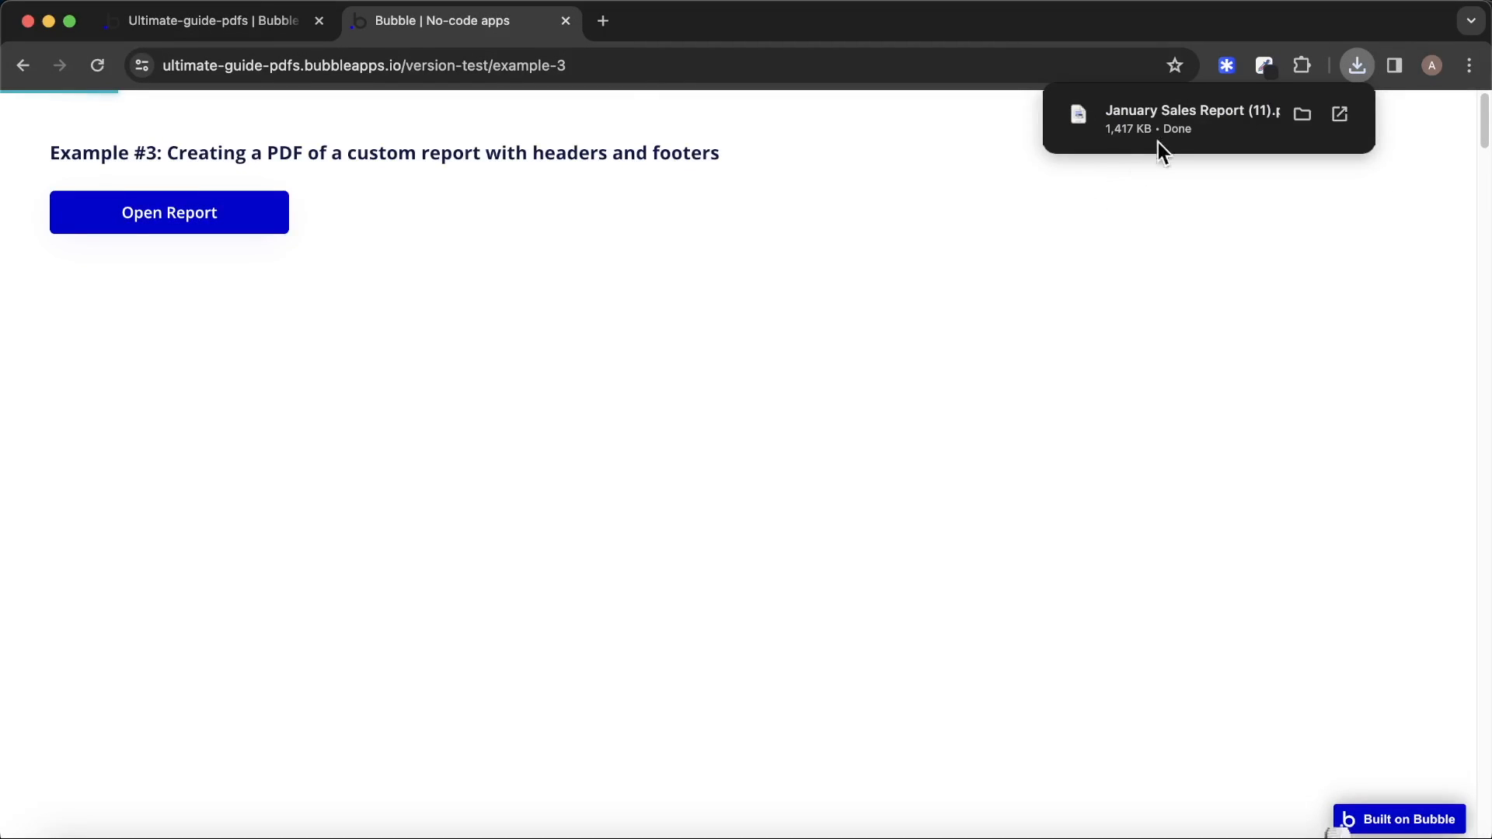
left_click(1166, 128)
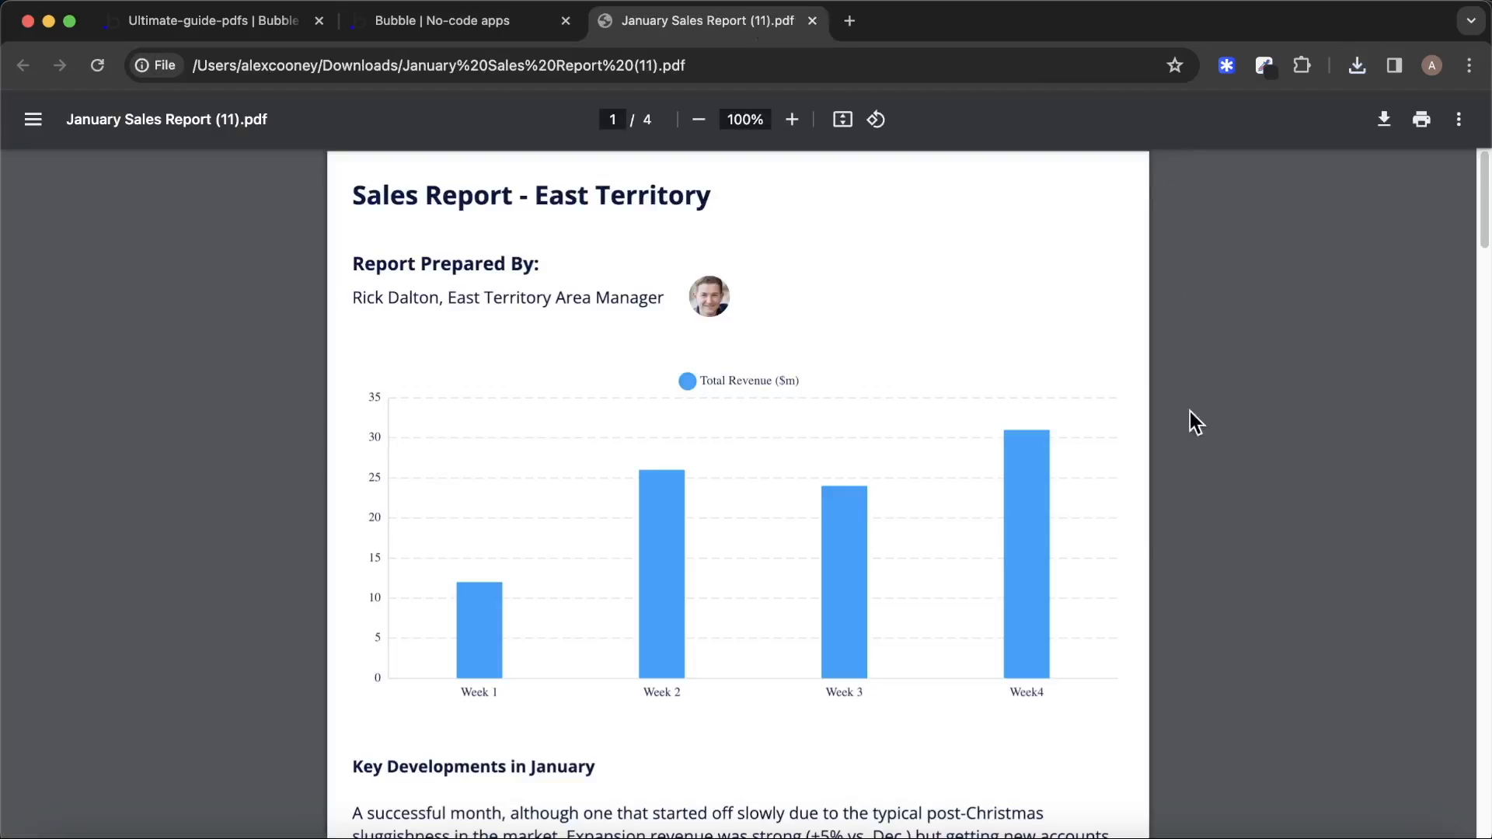
Examine the page counter and "INTERNAL USE ONLY" text in the footers of the downloaded January Sales Report PDF.
scroll(1197, 435, "down", 10)
scroll(1197, 440, "up", 3)
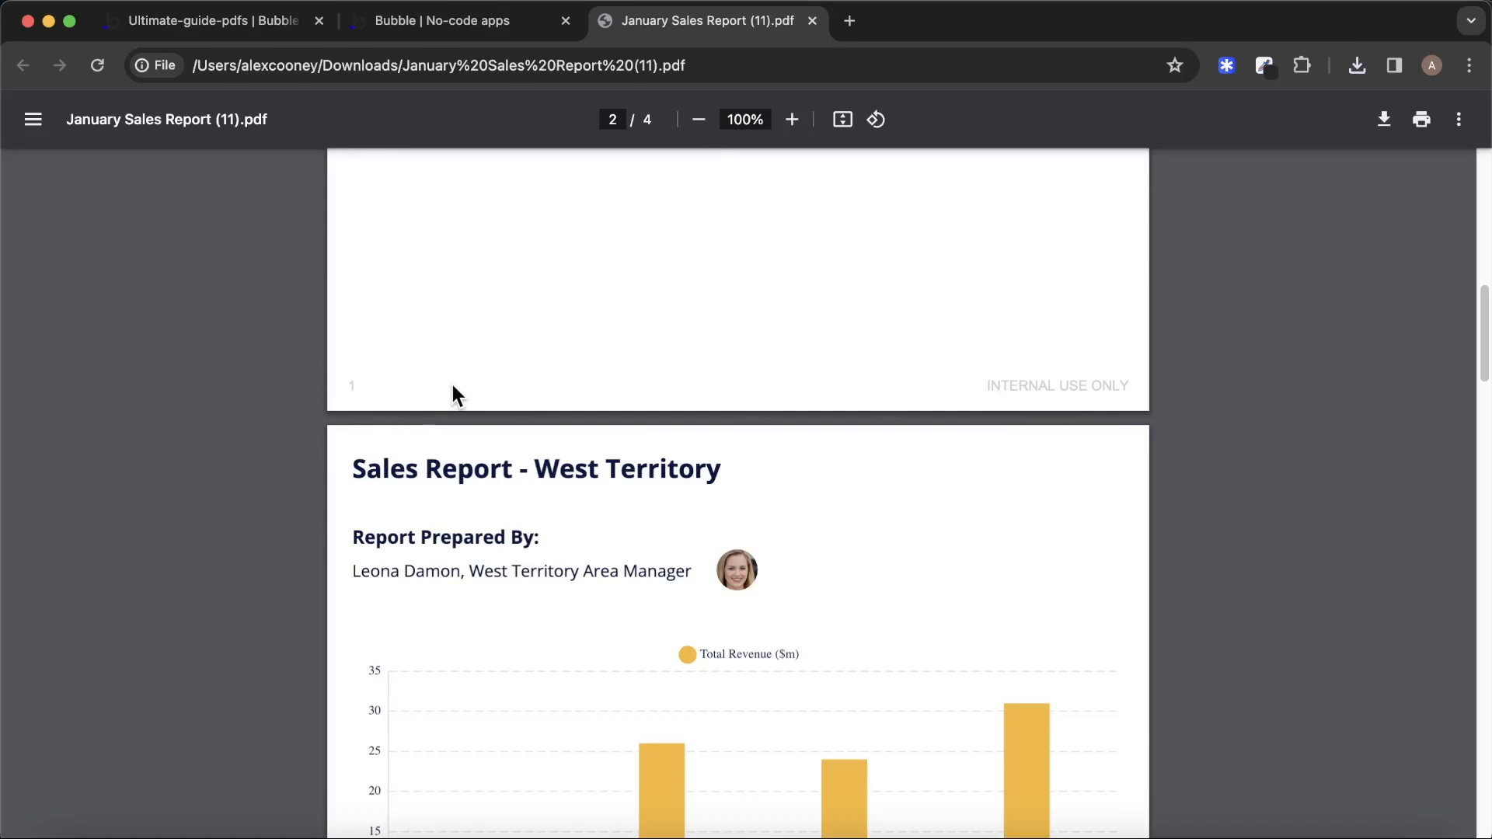
scroll(464, 392, "down", 10)
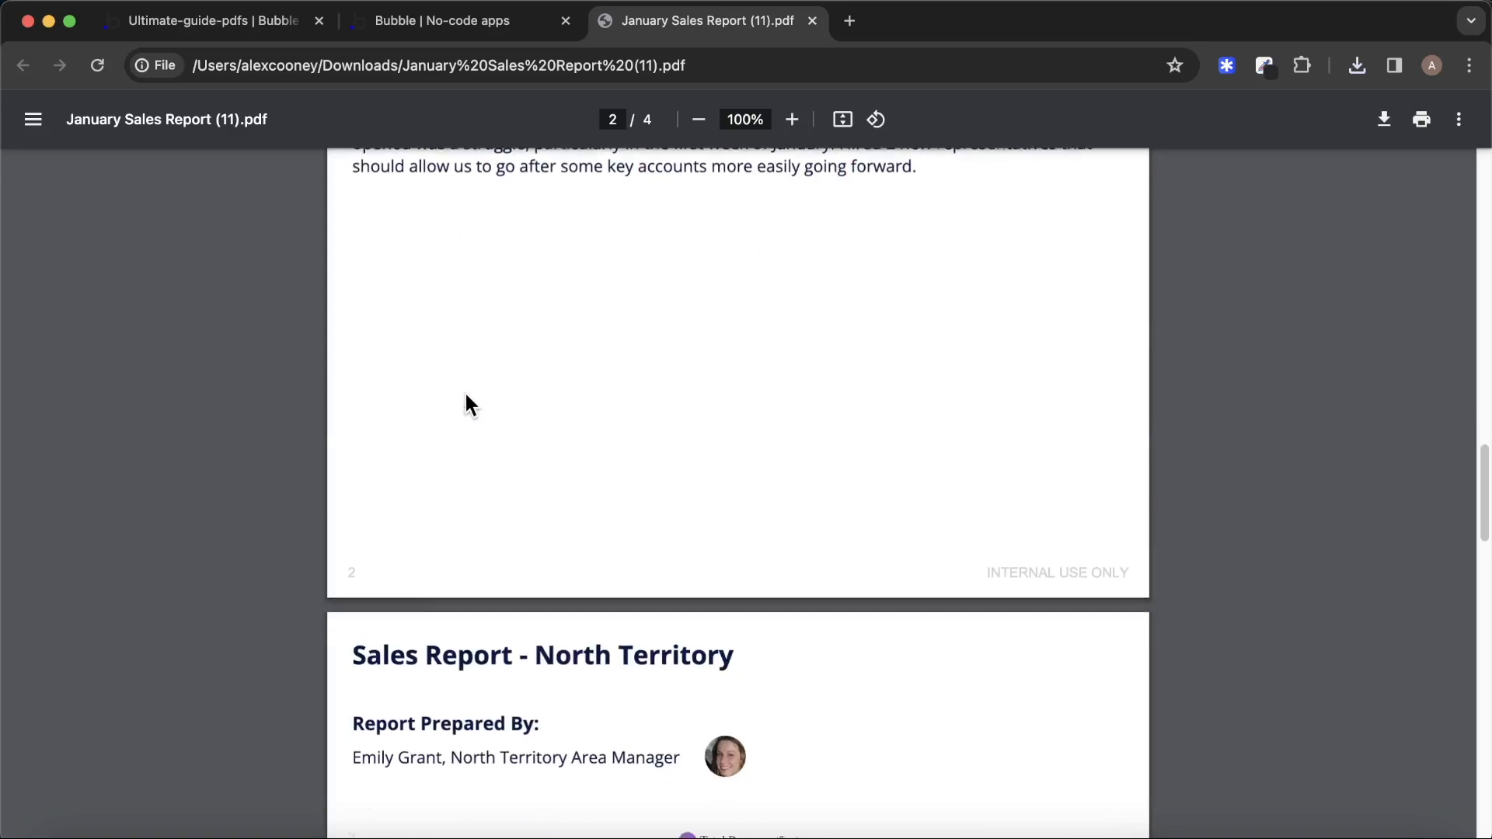
scroll(453, 471, "down", 12)
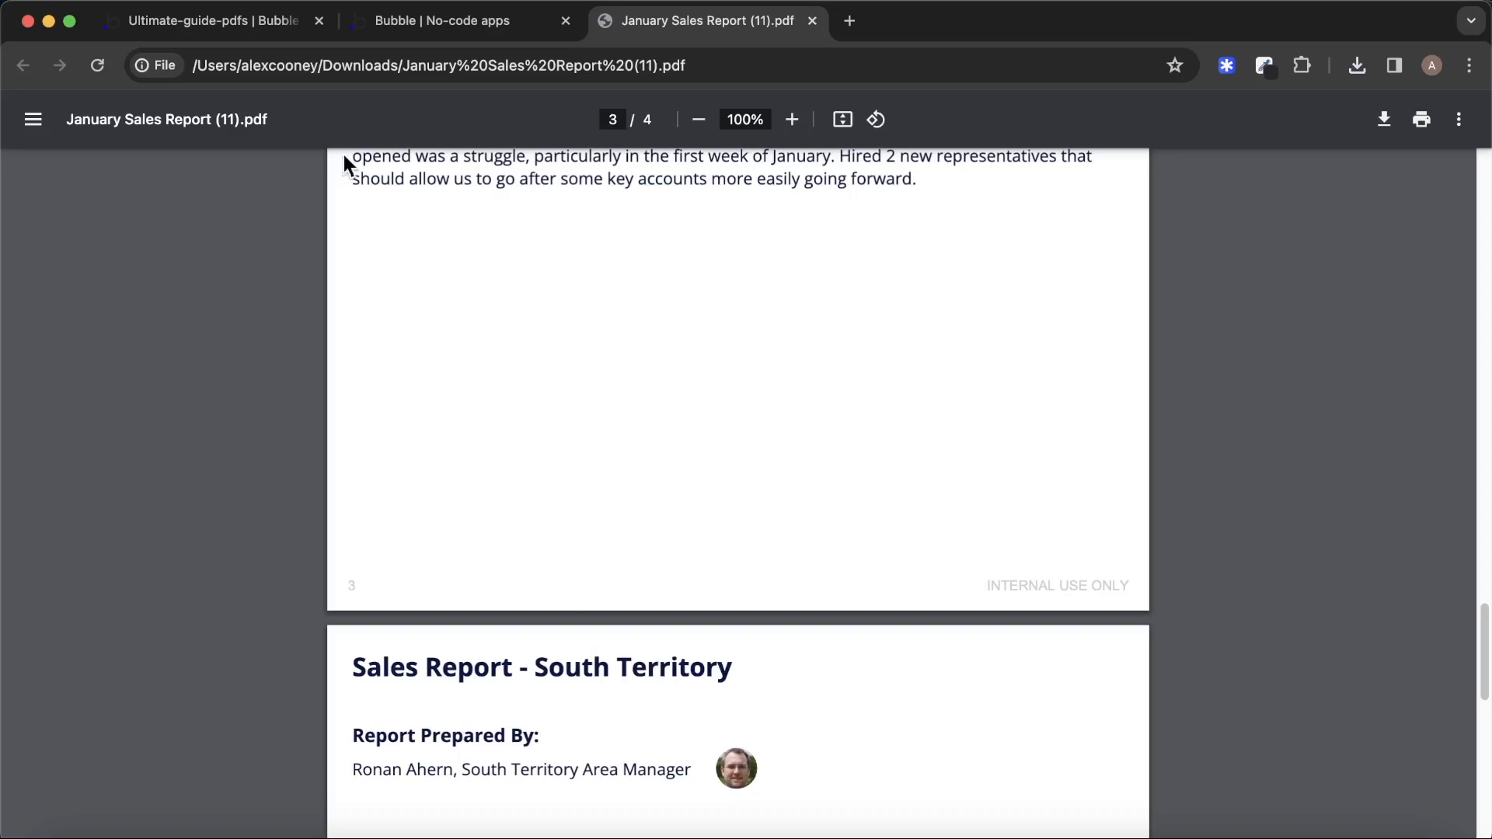
Return to the workflow editor and enable Show Line for the footer of the Generate PDFCreator A action.
left_click(213, 22)
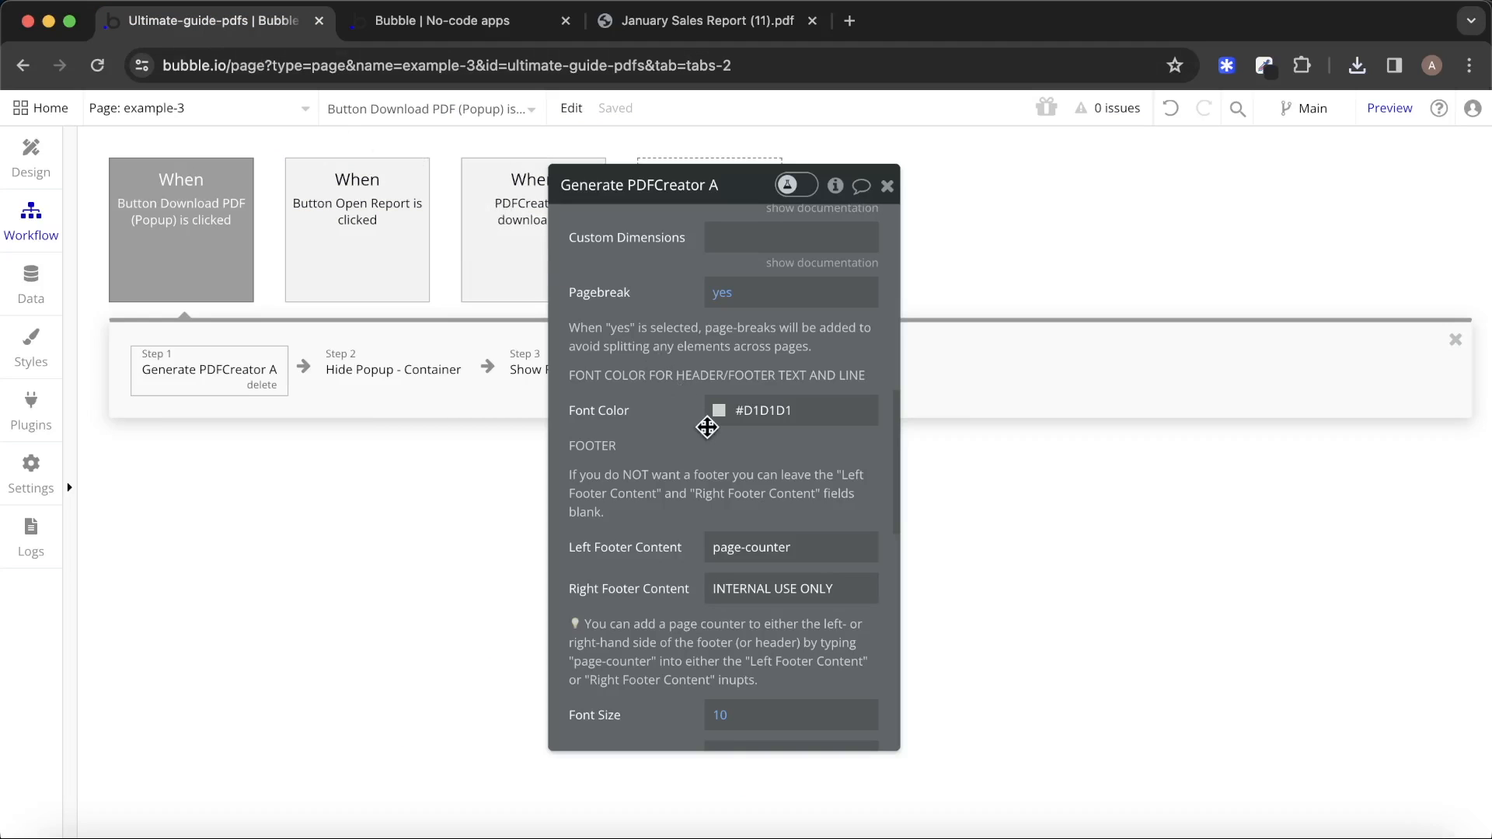
scroll(733, 497, "down", 5)
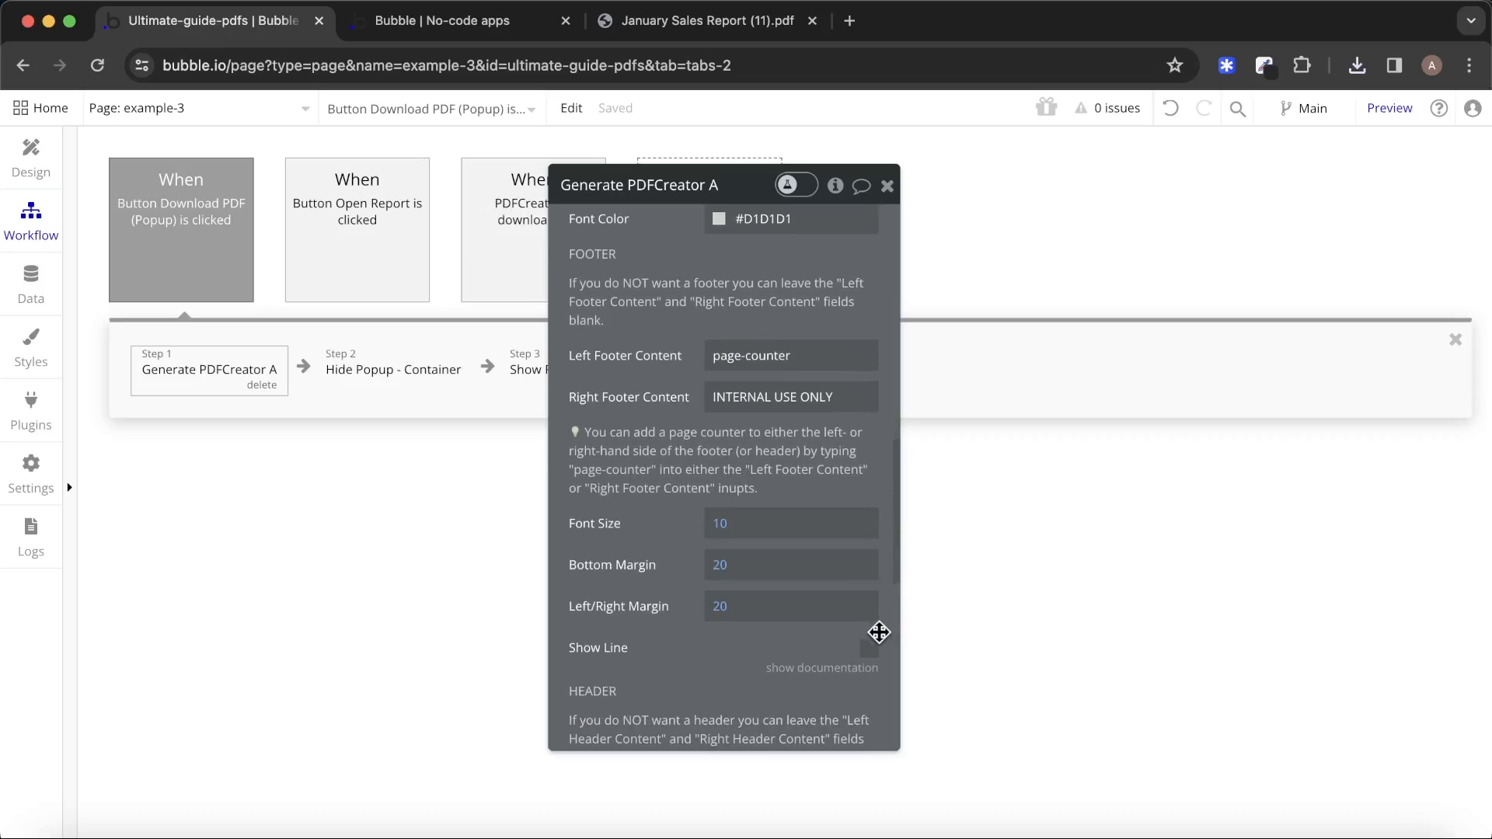
left_click(869, 648)
Refresh the preview page, close the old PDF, then download the report PDF again and open it.
left_click(476, 21)
left_click(495, 111)
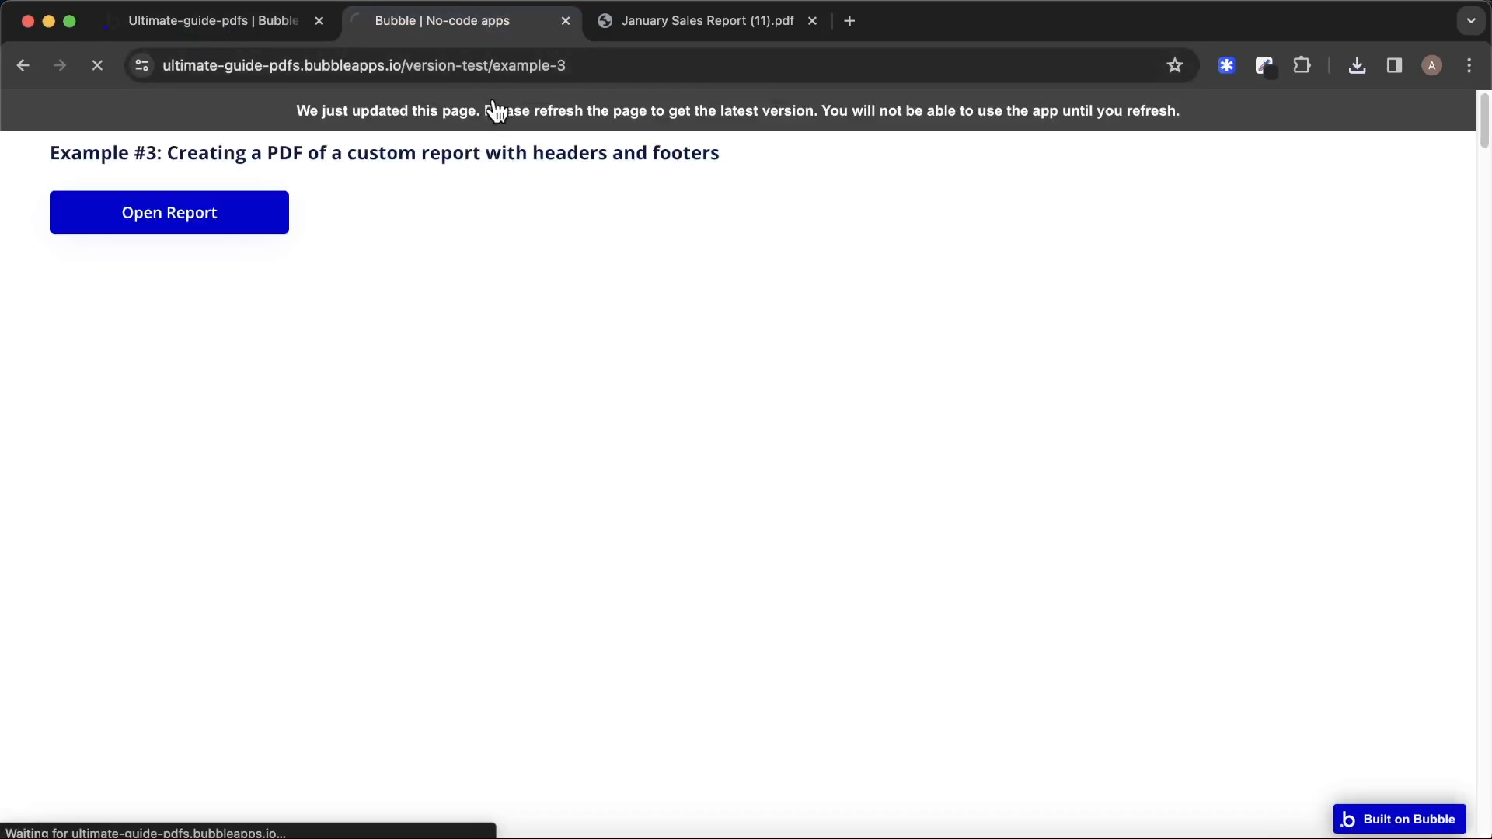
left_click(812, 21)
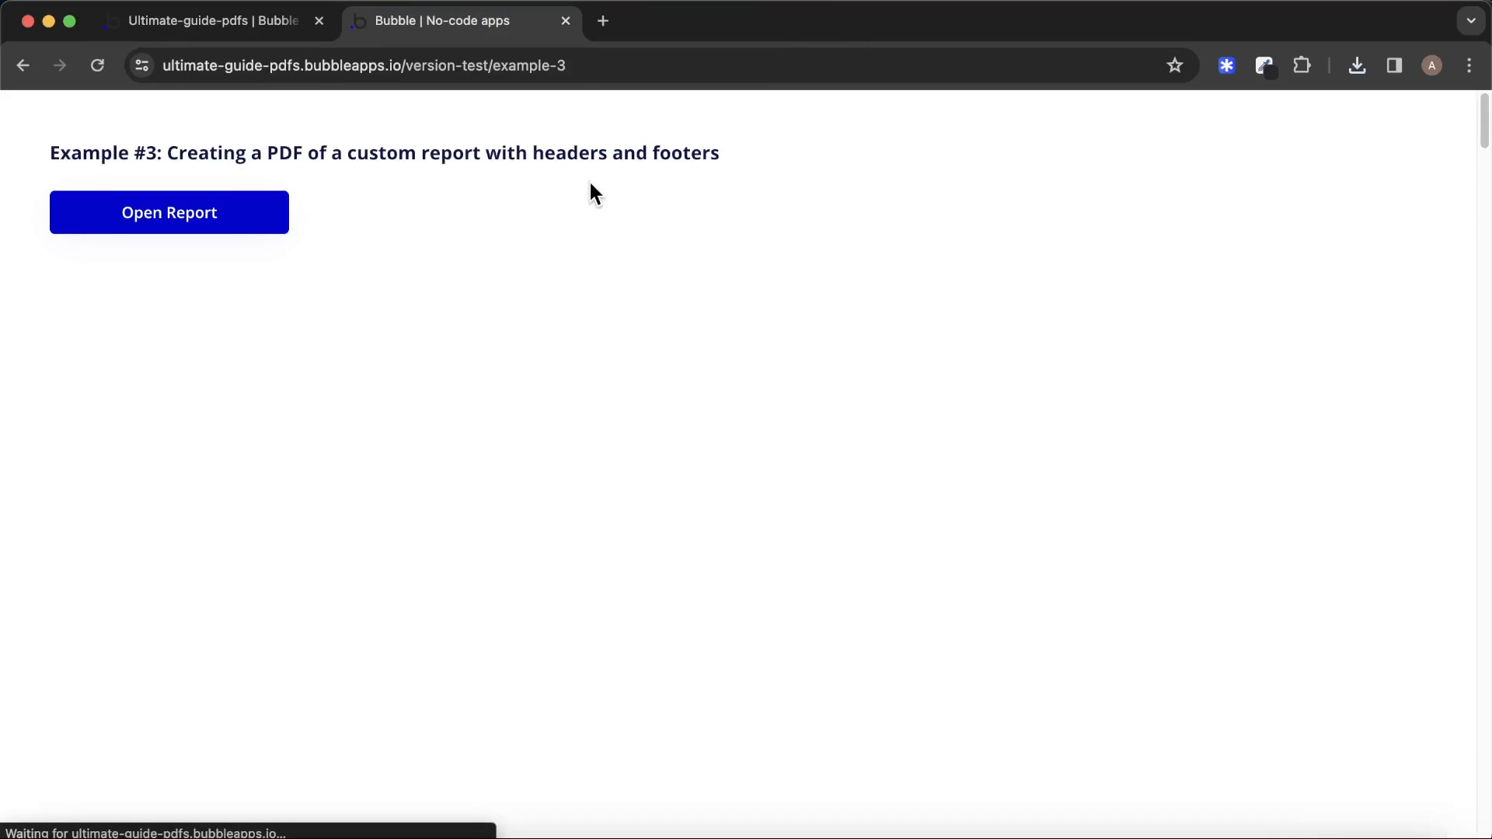
left_click(213, 213)
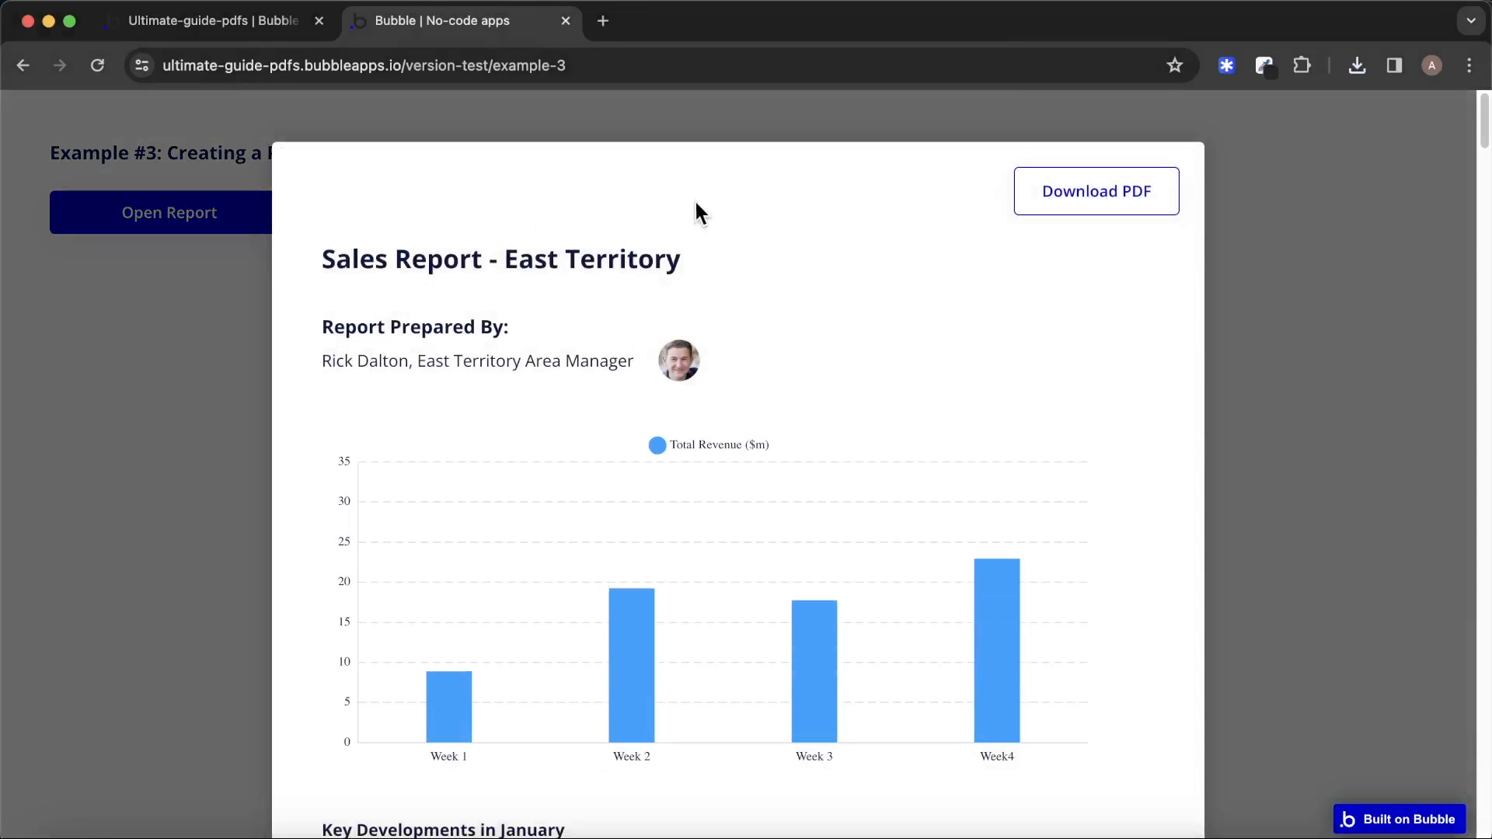
left_click(1064, 210)
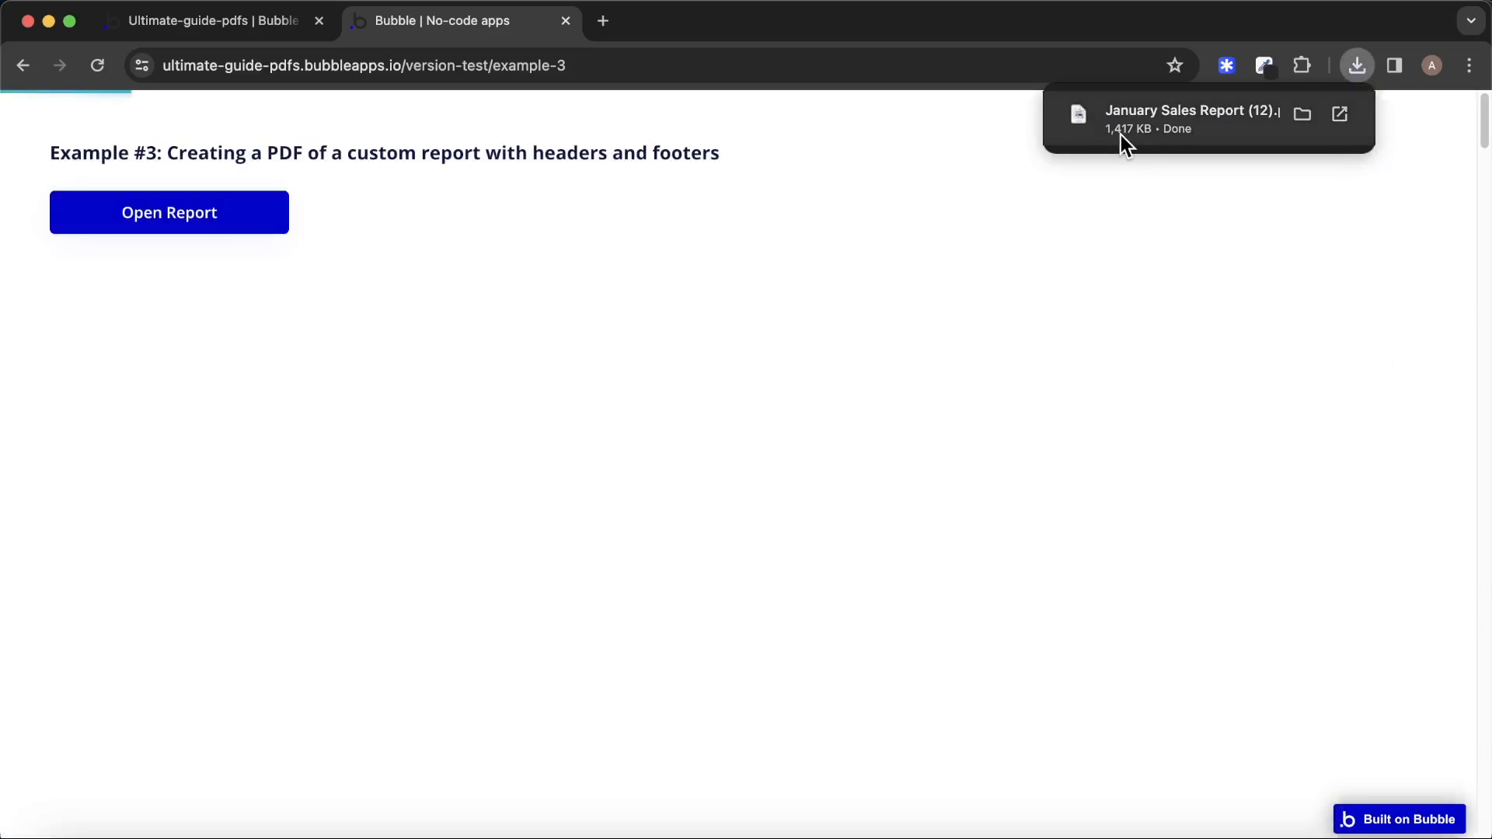
left_click(1121, 137)
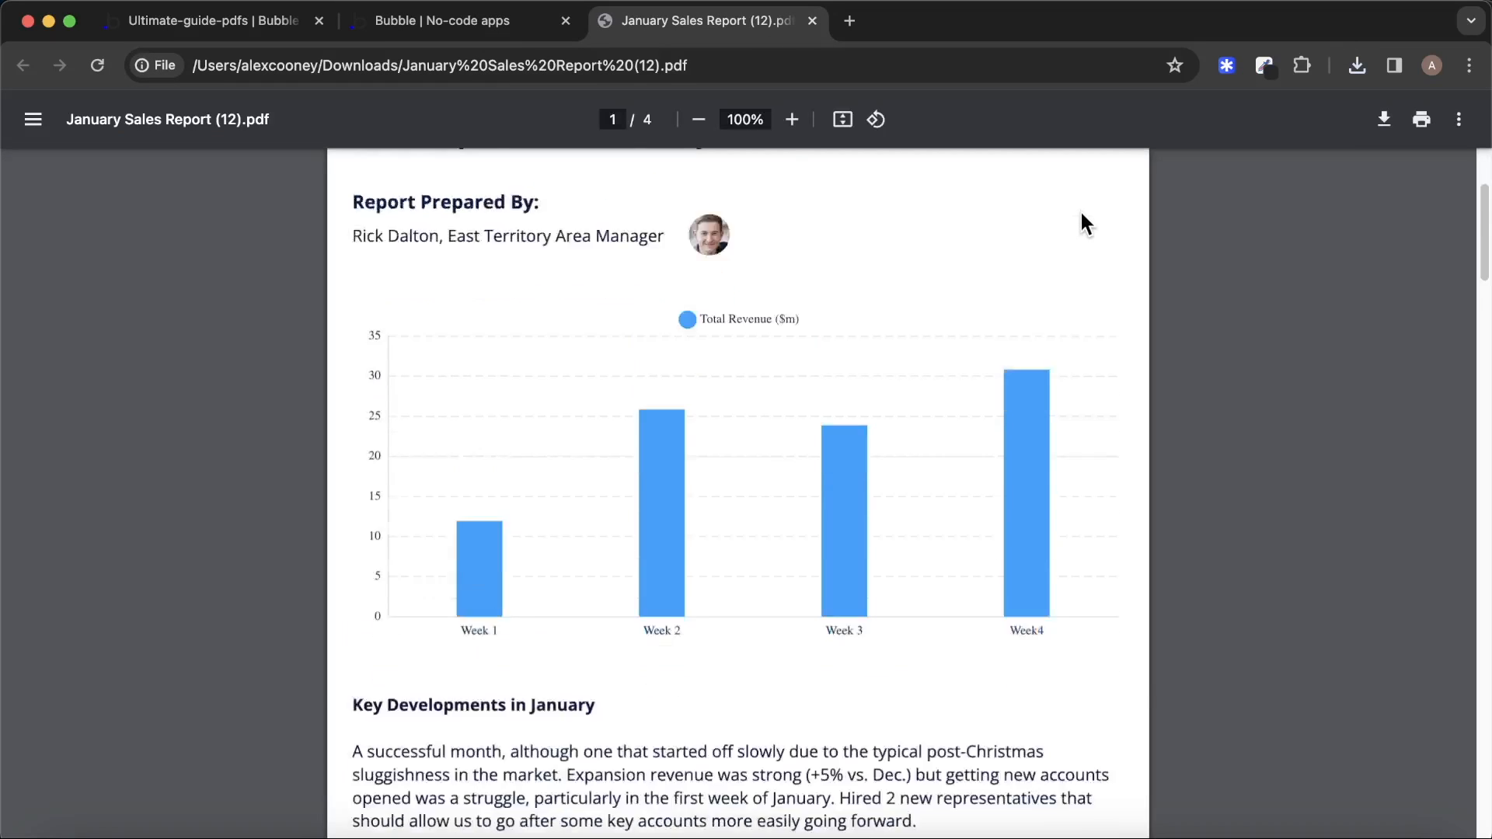
Examine the footer line and the header area on the first page of the new PDF, then return to the workflow editor.
scroll(1083, 225, "down", 10)
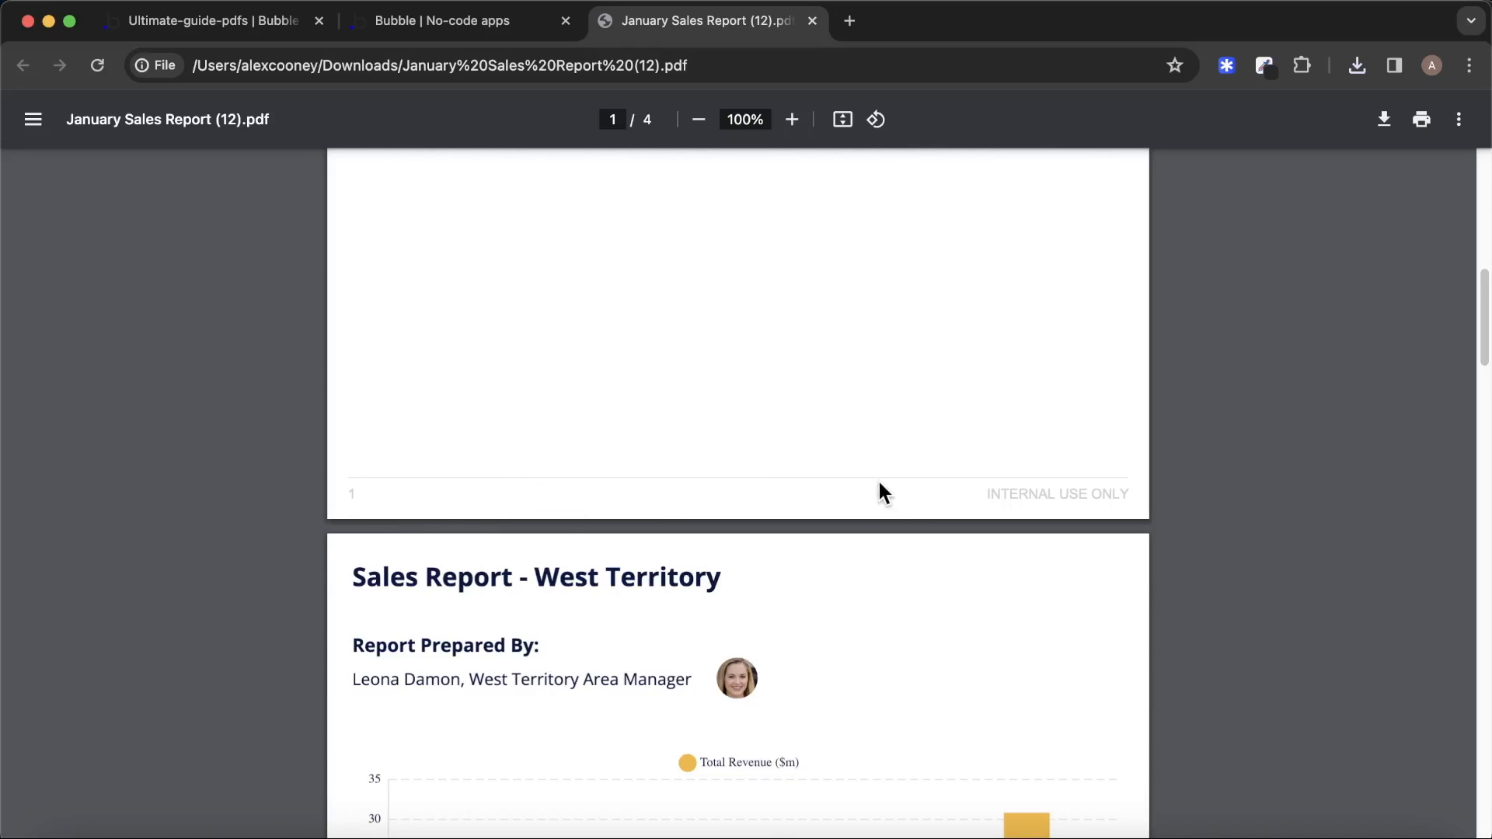
scroll(883, 458, "up", 10)
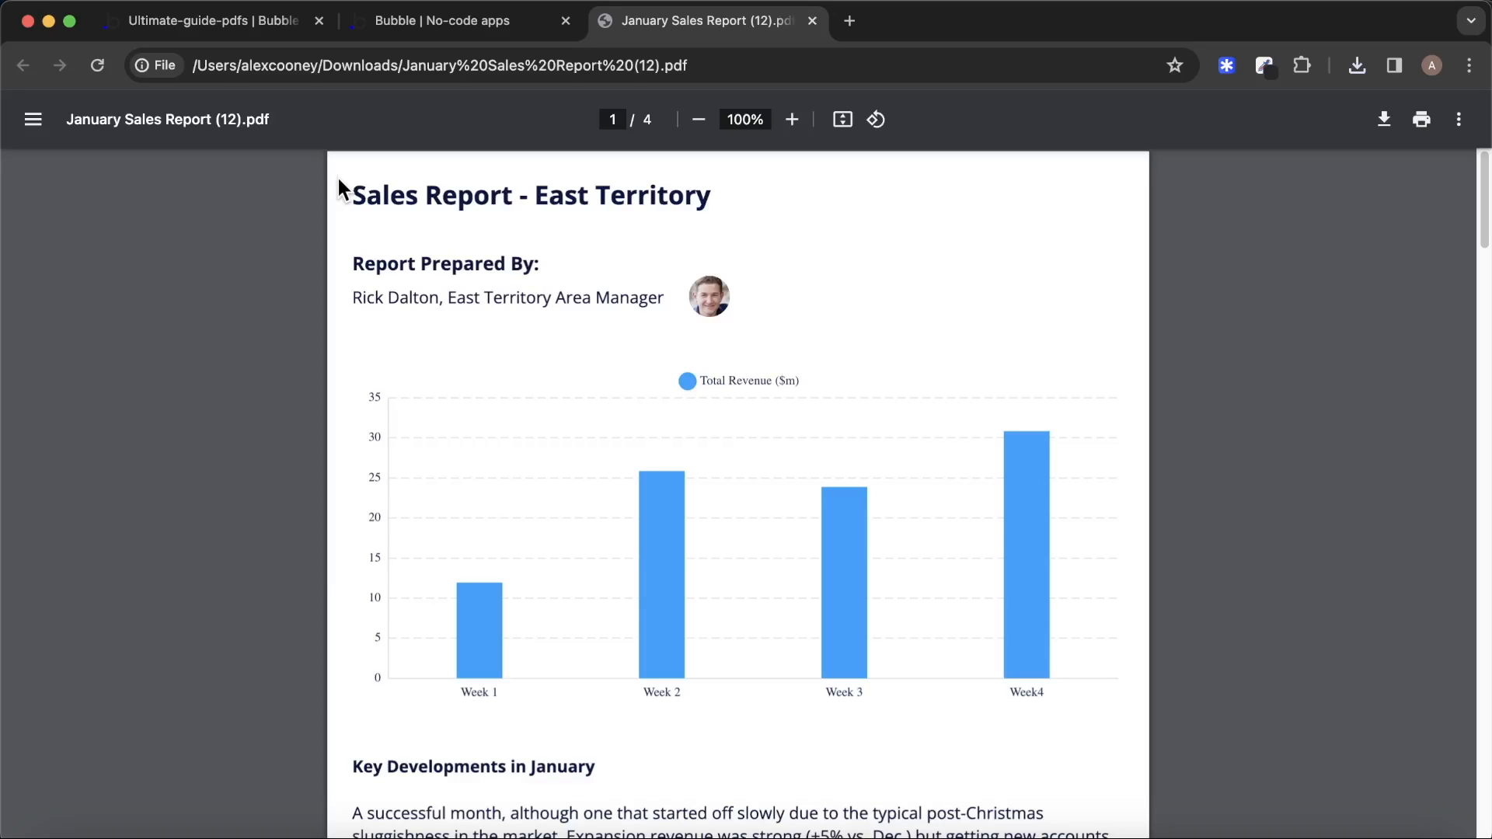
left_click(289, 23)
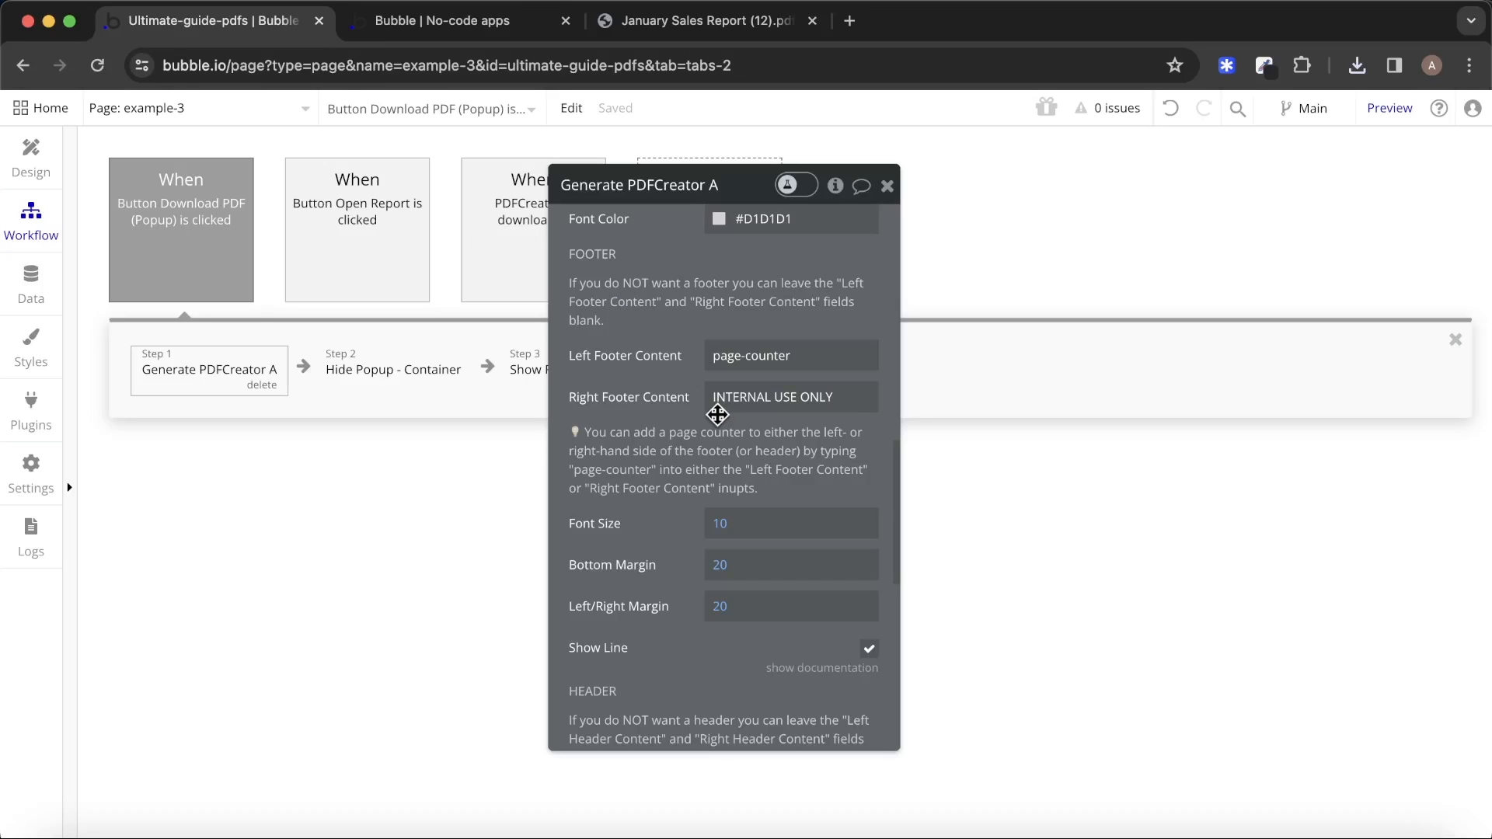
left_click(704, 21)
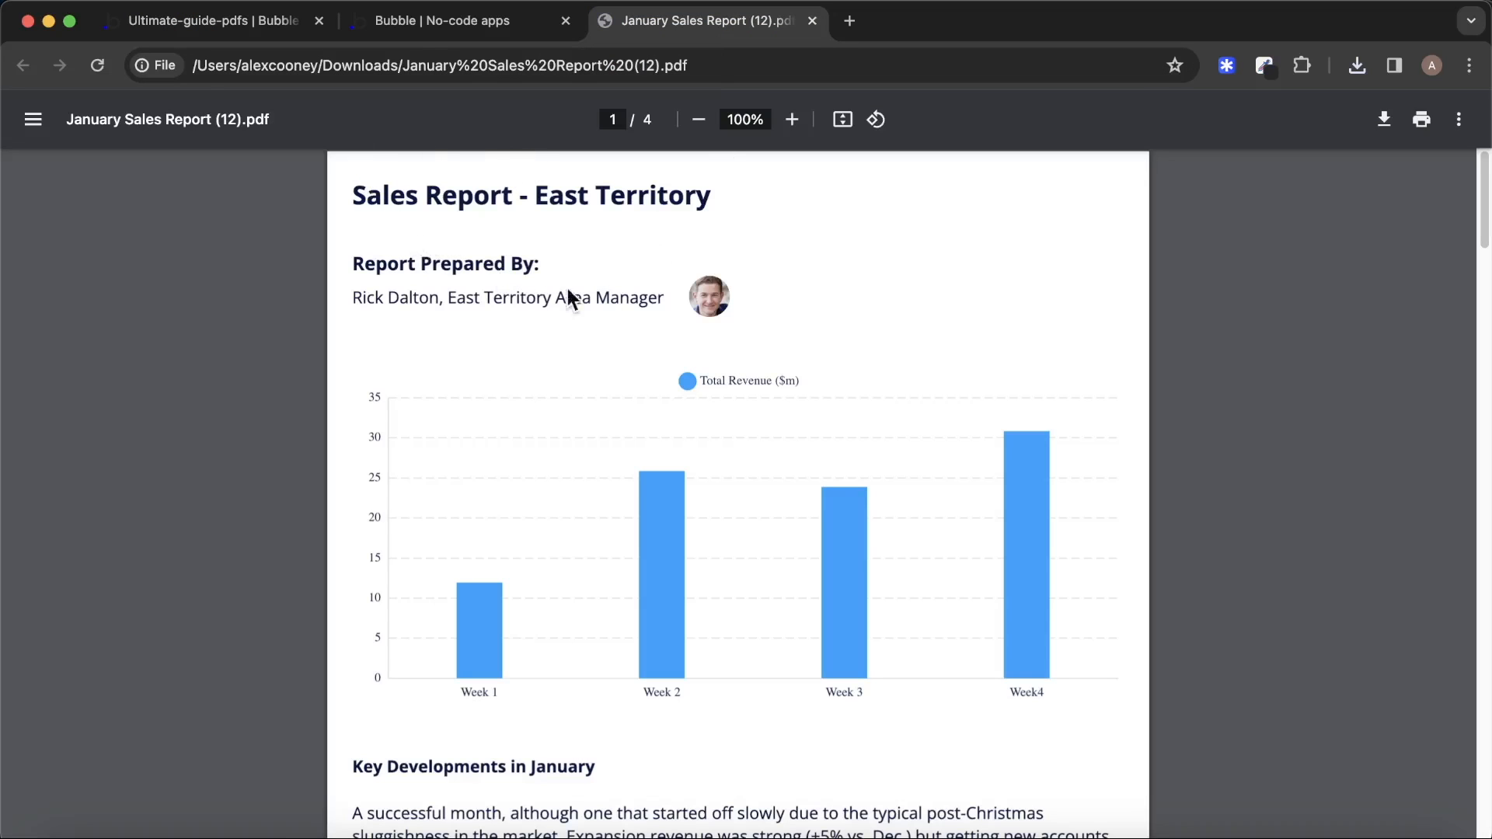
left_click(211, 35)
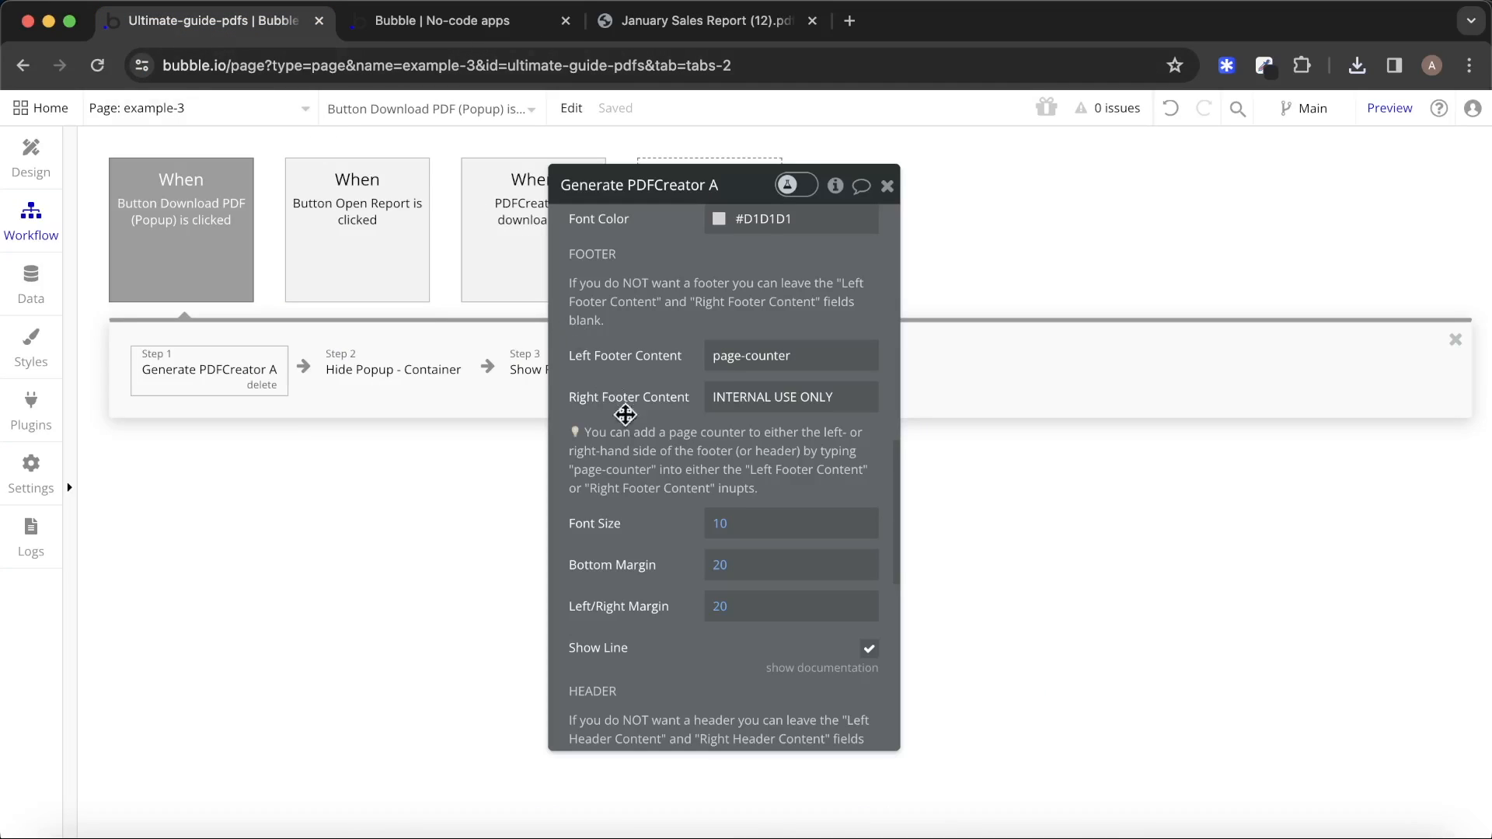
Upload the Cranford Tech logo as the header/footer image of the Generate PDFCreator A action.
scroll(657, 441, "down", 4)
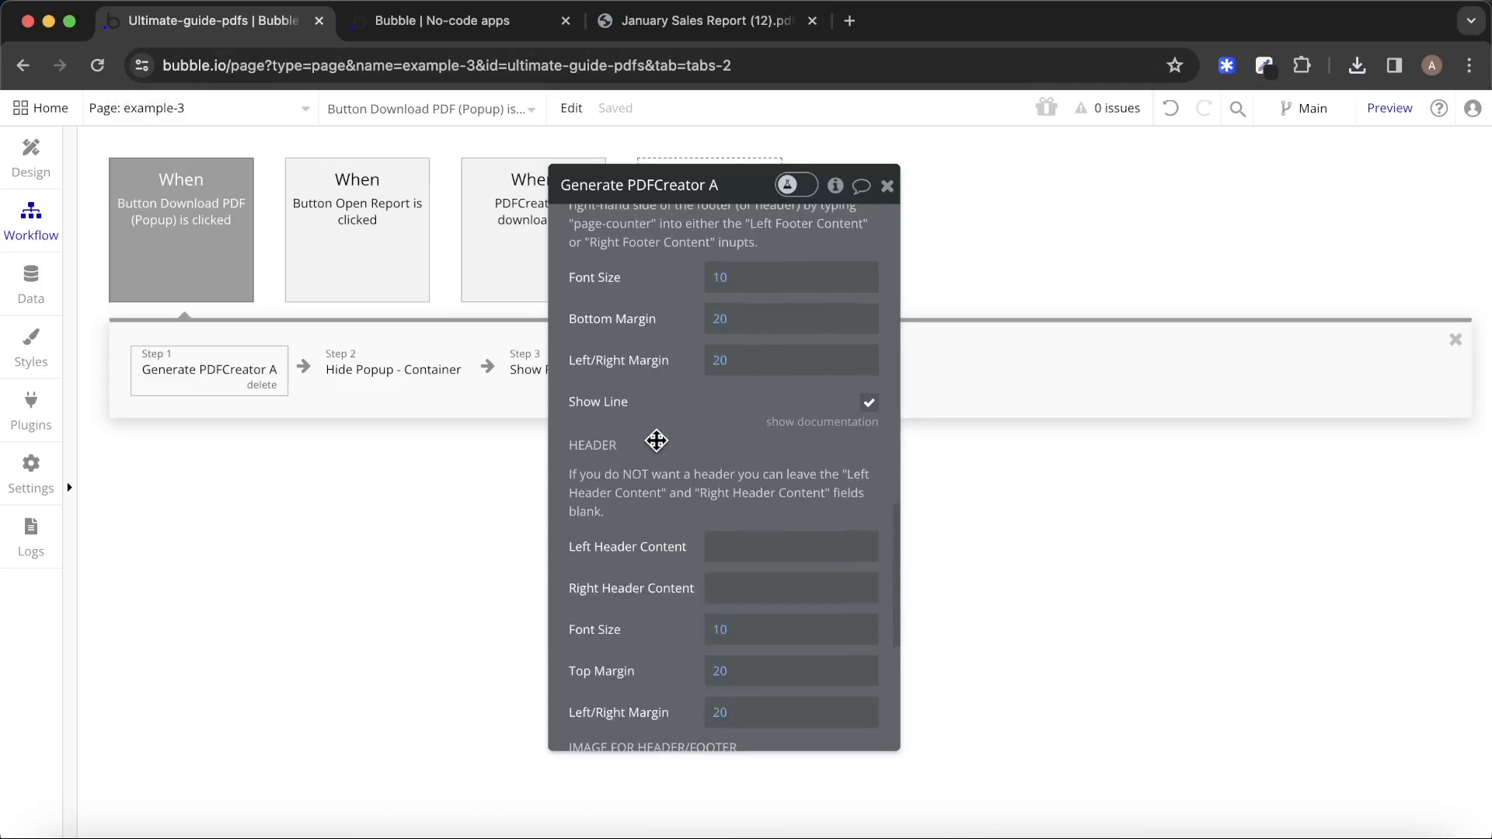
scroll(839, 471, "down", 1)
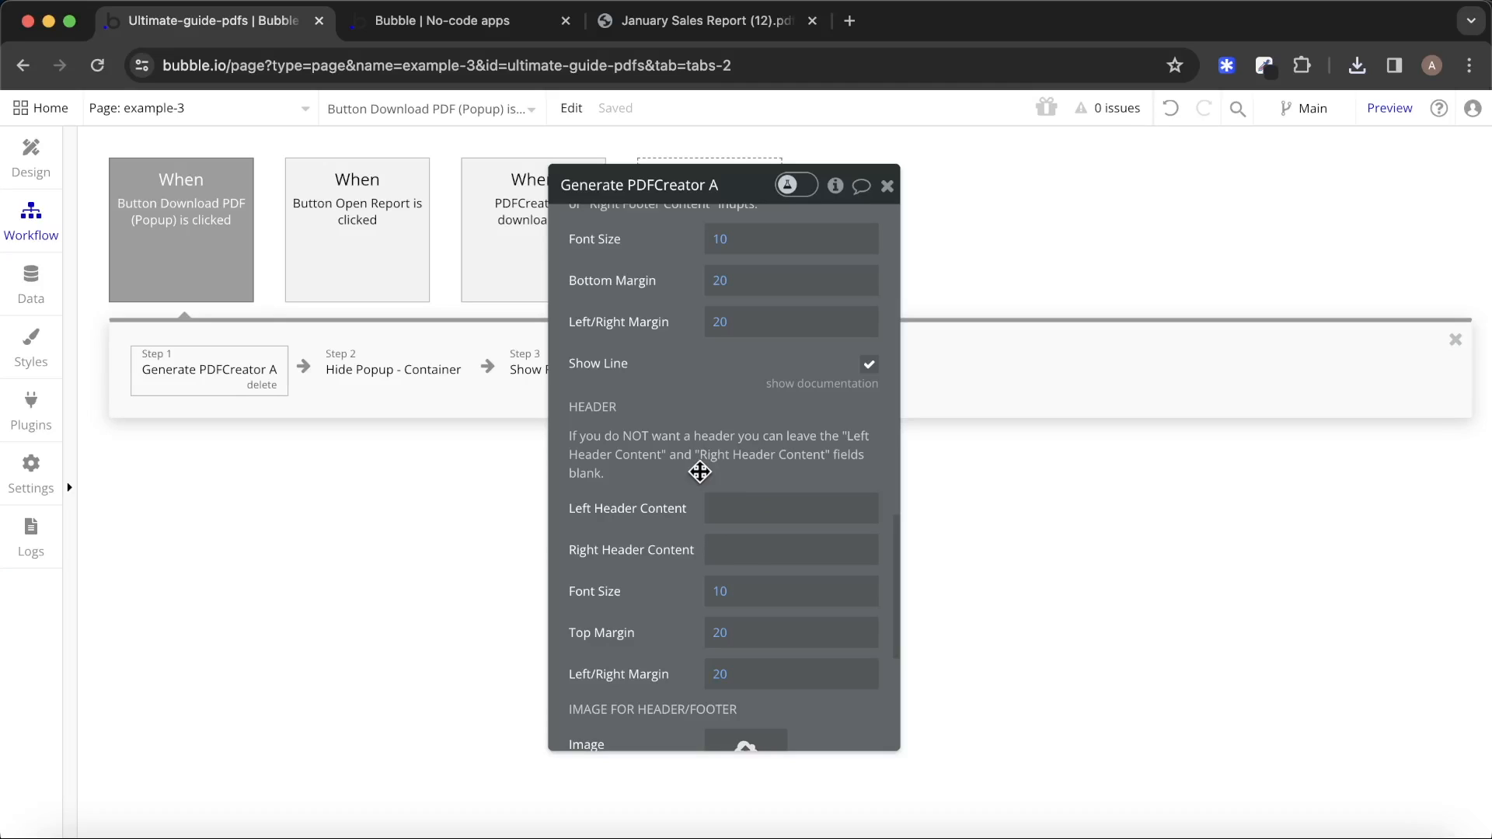
scroll(704, 455, "down", 5)
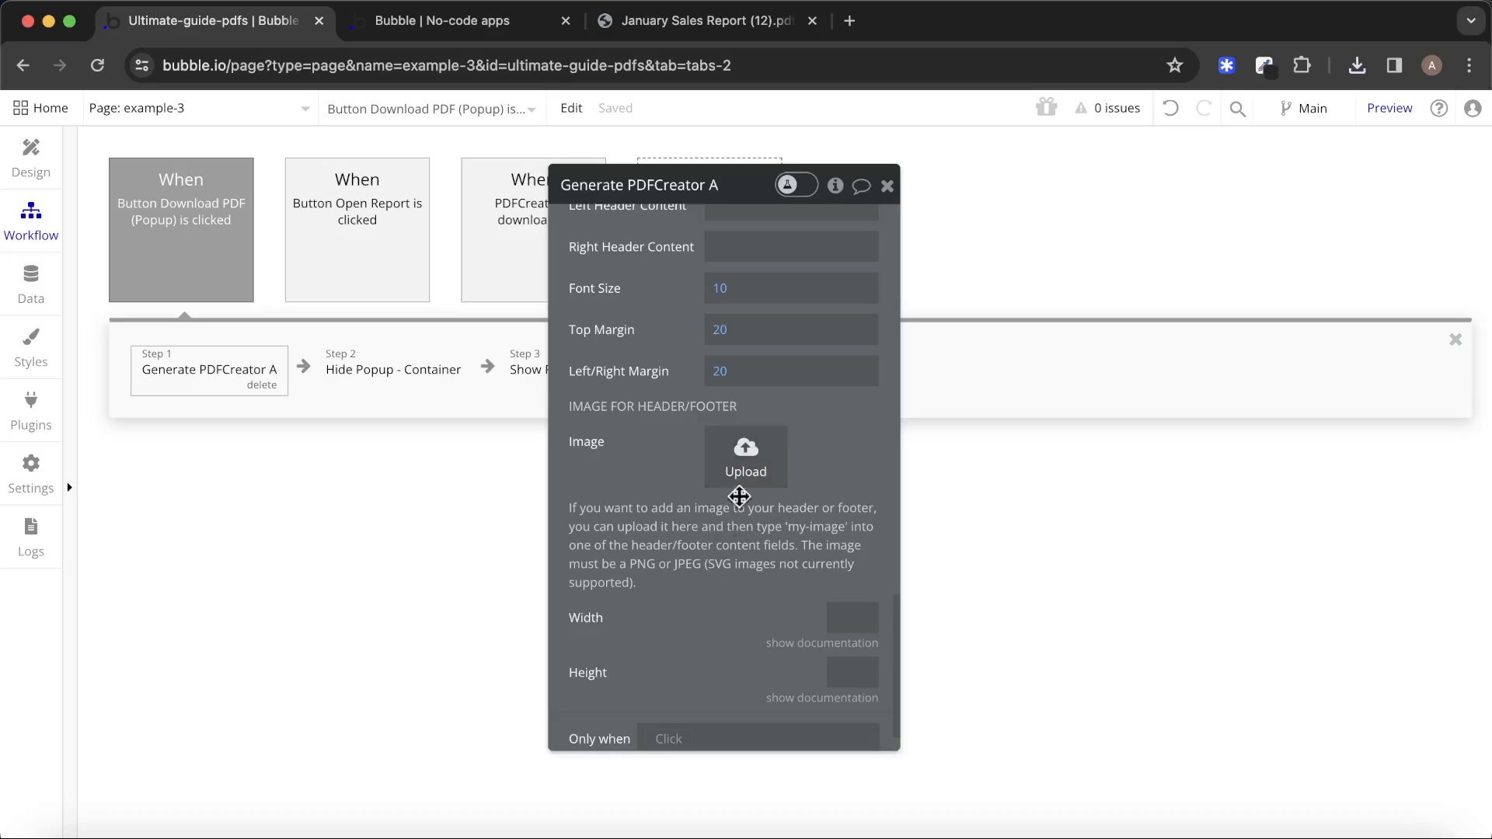
left_click(746, 466)
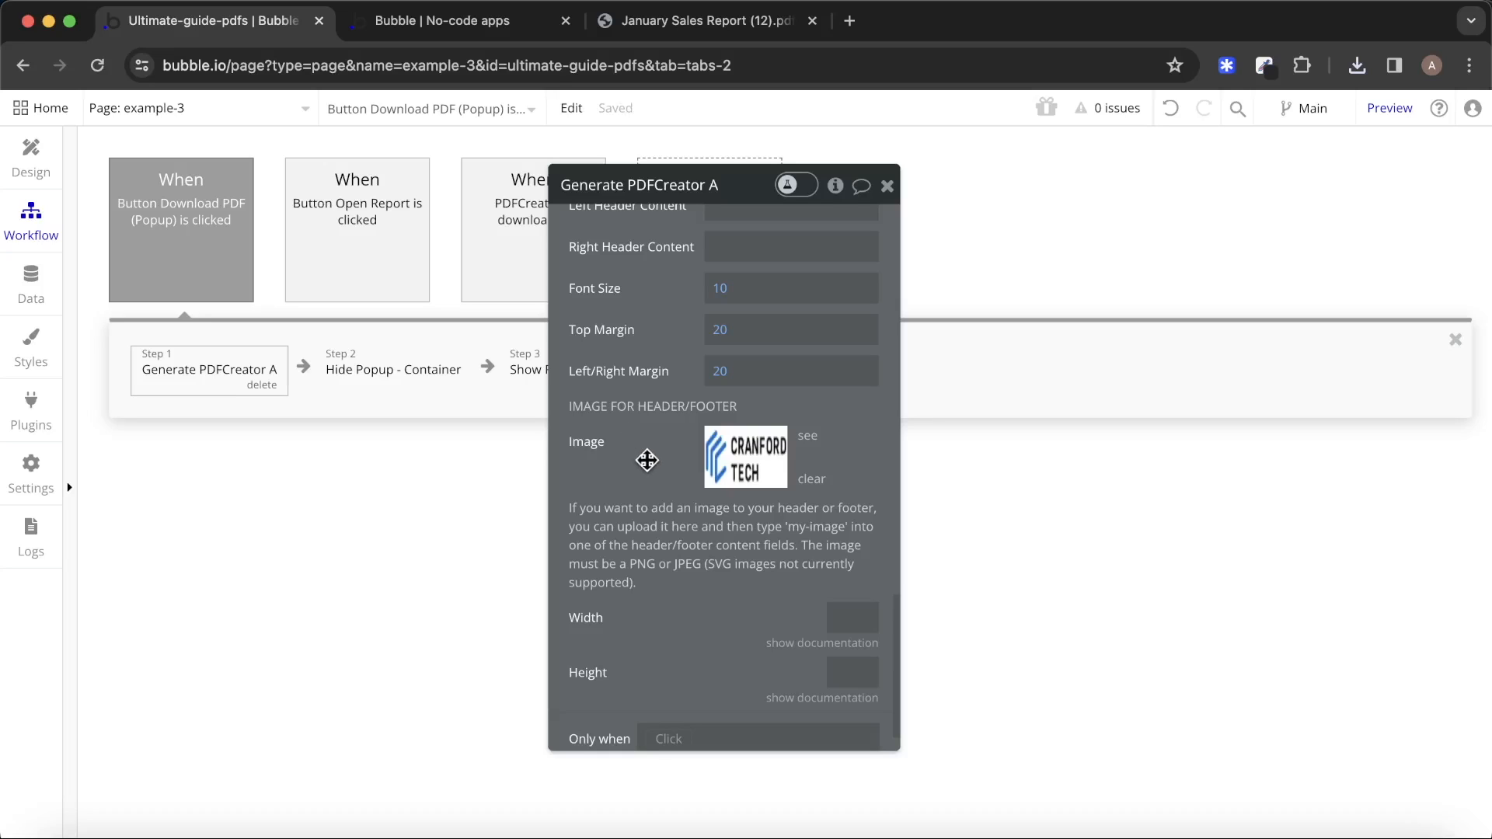
Show the documentation for the header/footer image's dimensions and set its Width to 120 and Height to 40.
scroll(653, 466, "down", 1)
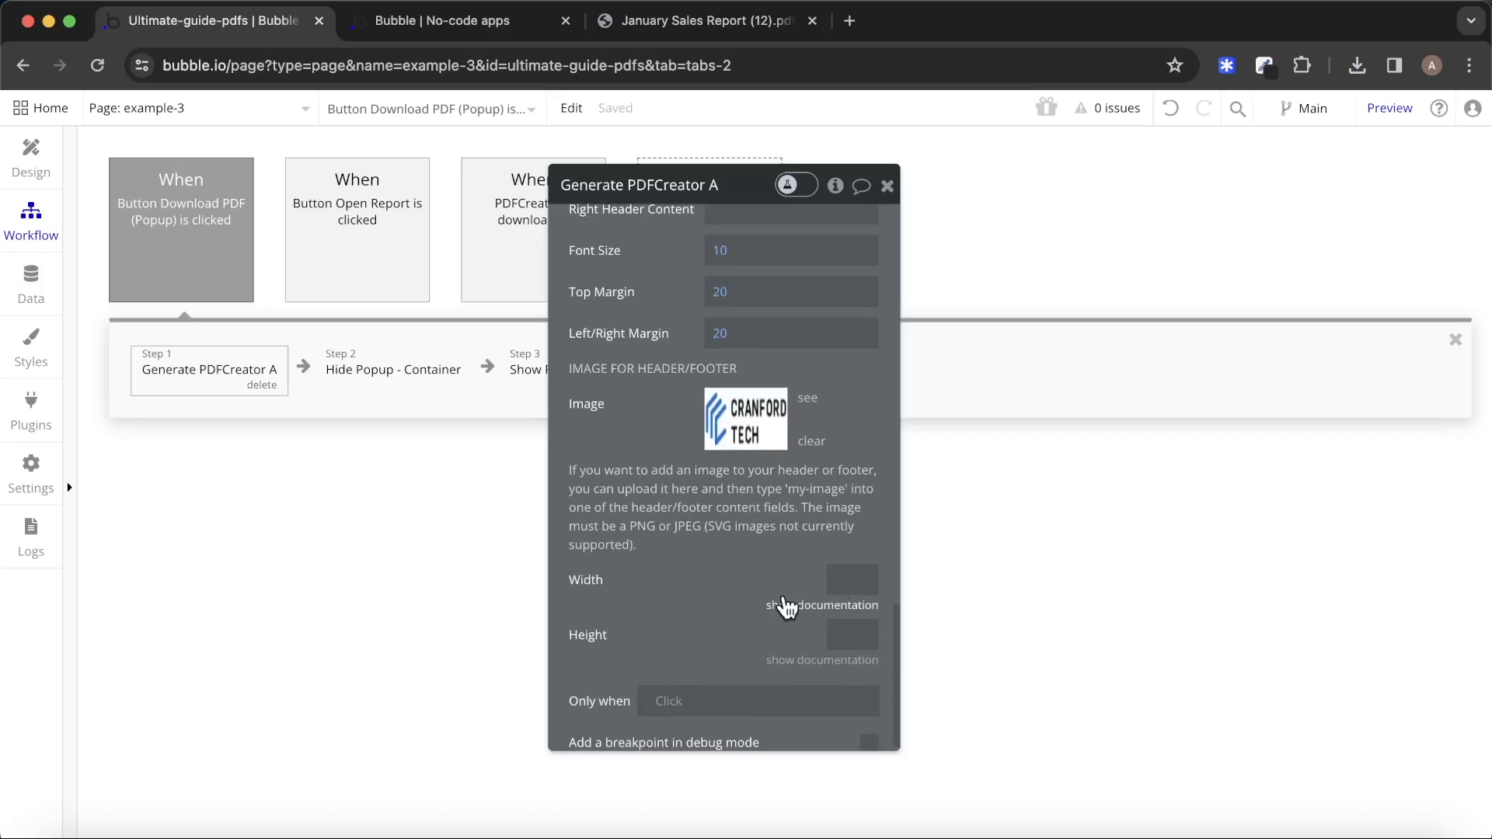
left_click(822, 607)
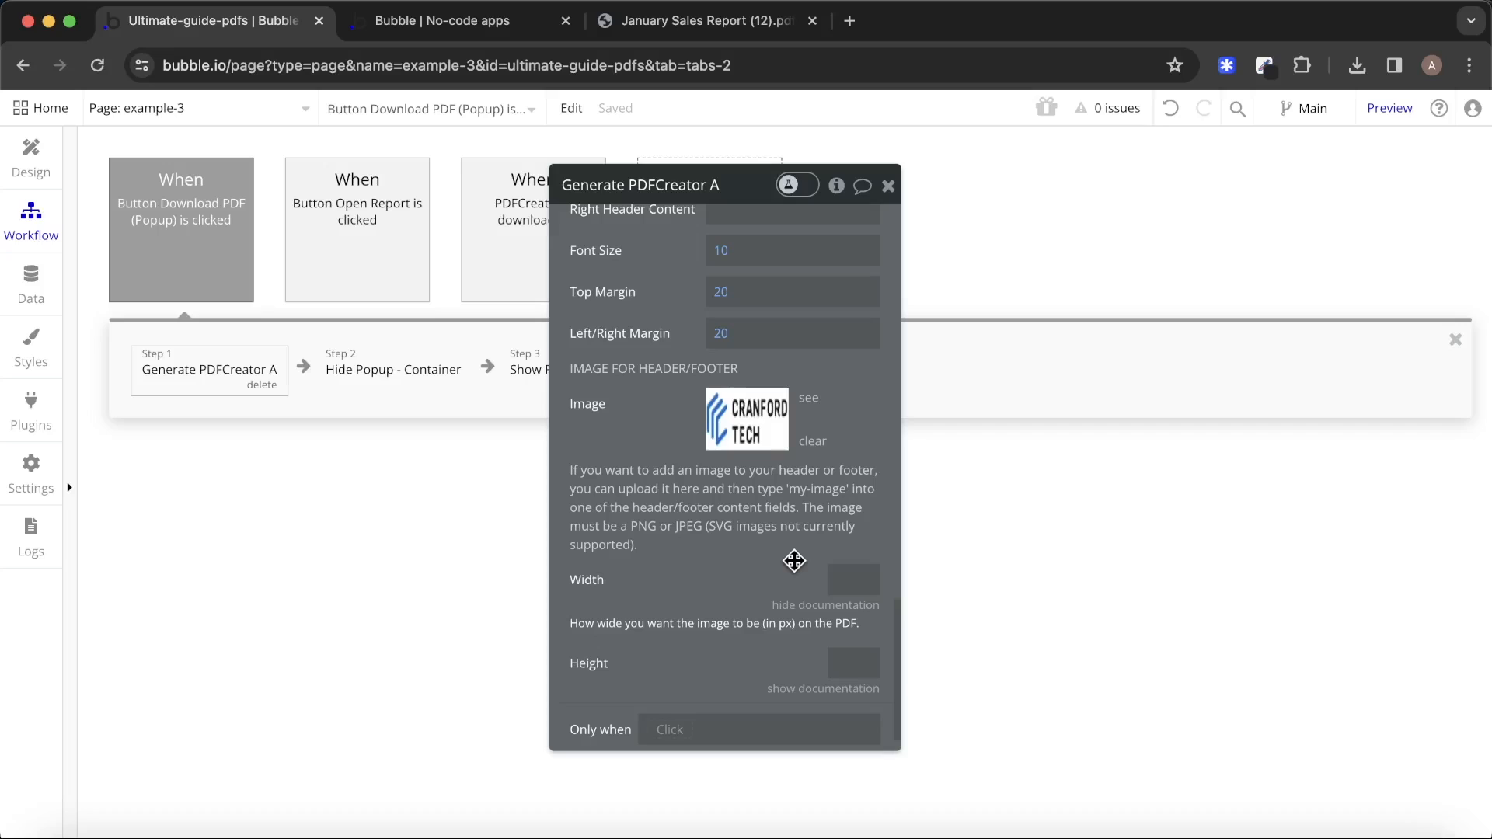
scroll(793, 560, "down", 1)
left_click(849, 651)
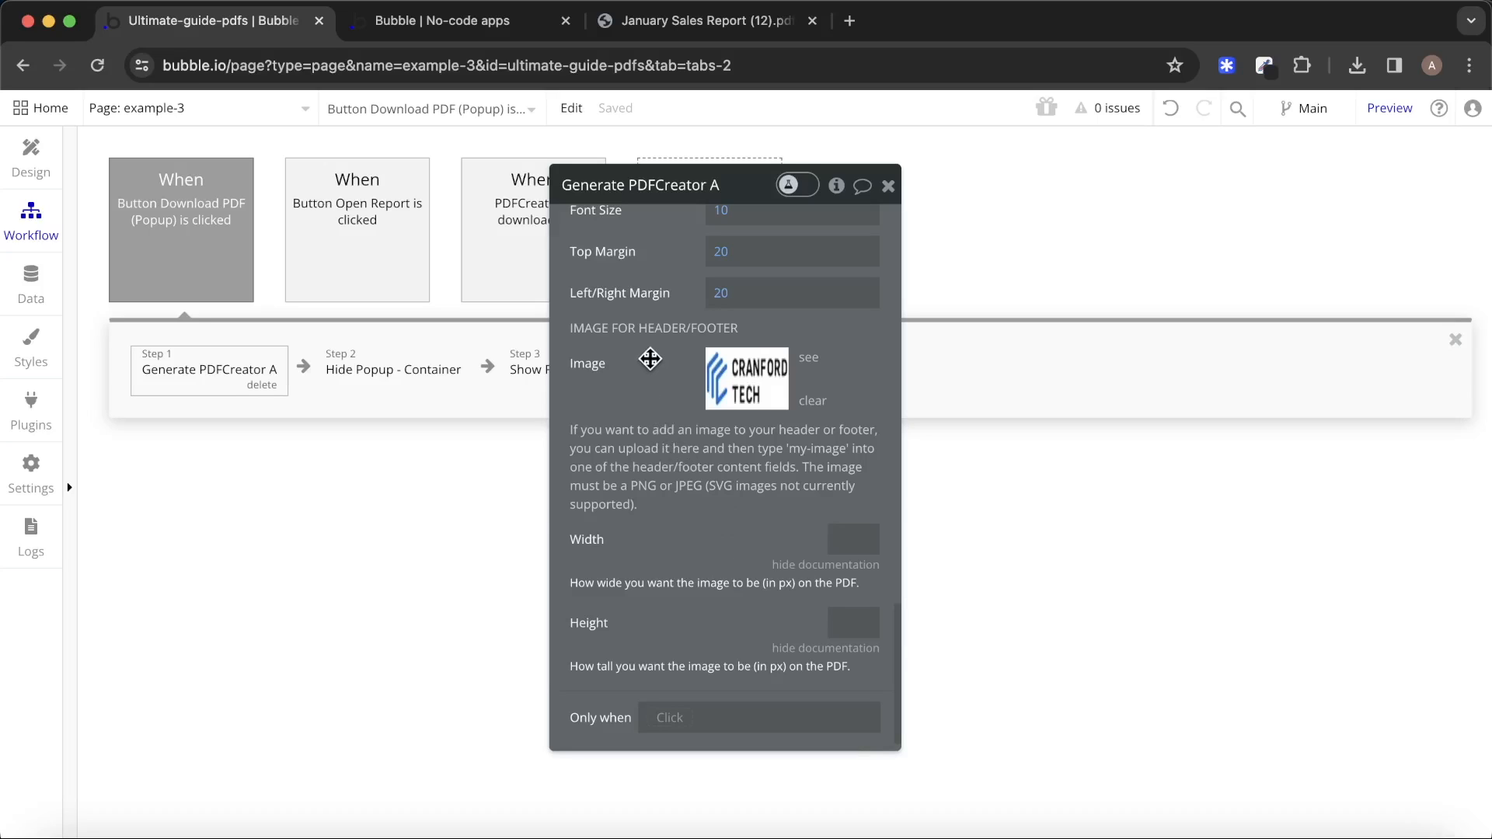
left_click(871, 542)
type("120")
left_click(861, 615)
type("40")
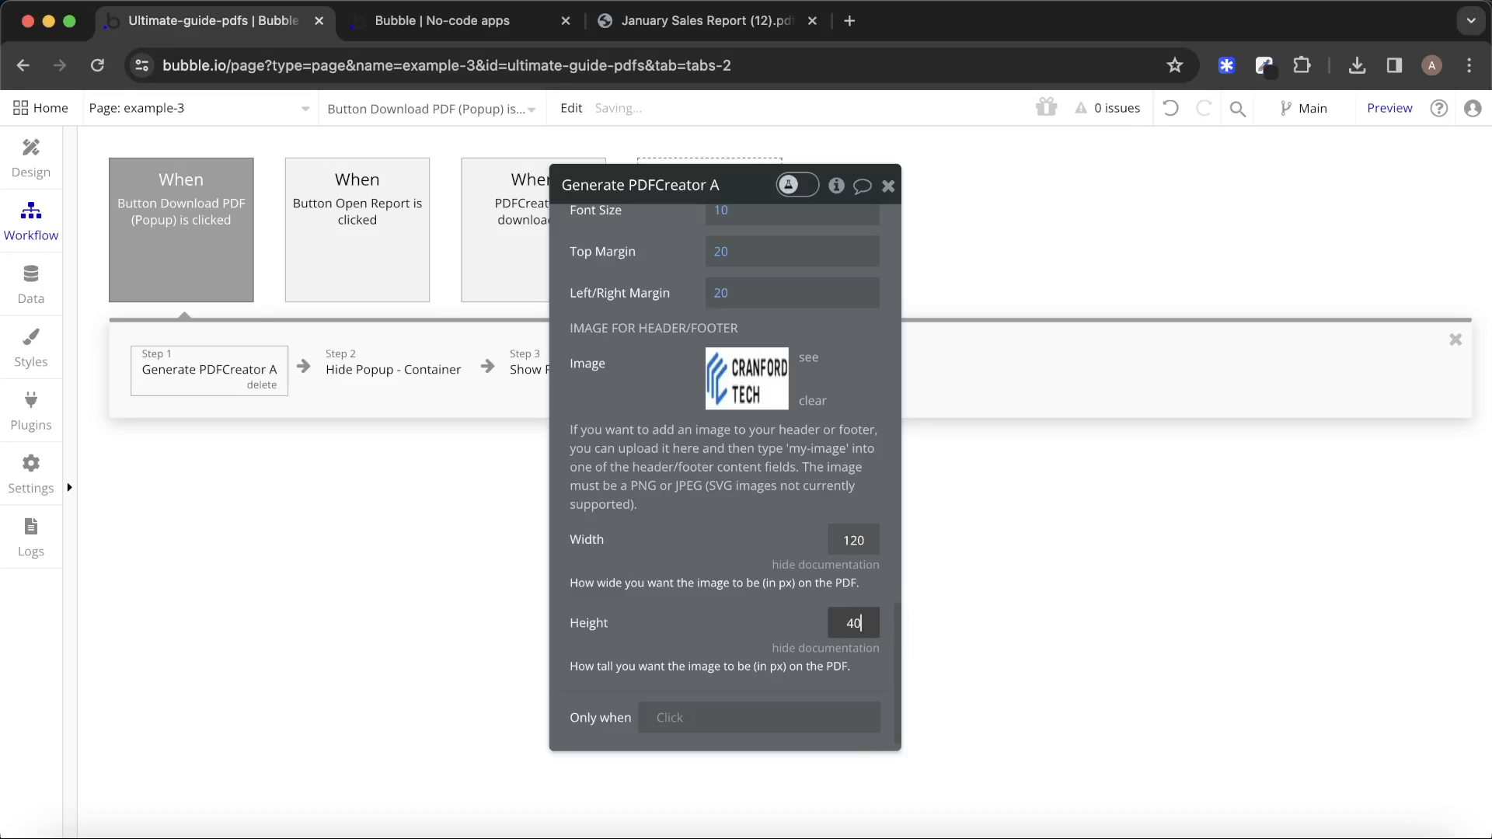
Set the Left Header Content of the Generate PDFCreator A action to "my-image".
scroll(683, 540, "up", 3)
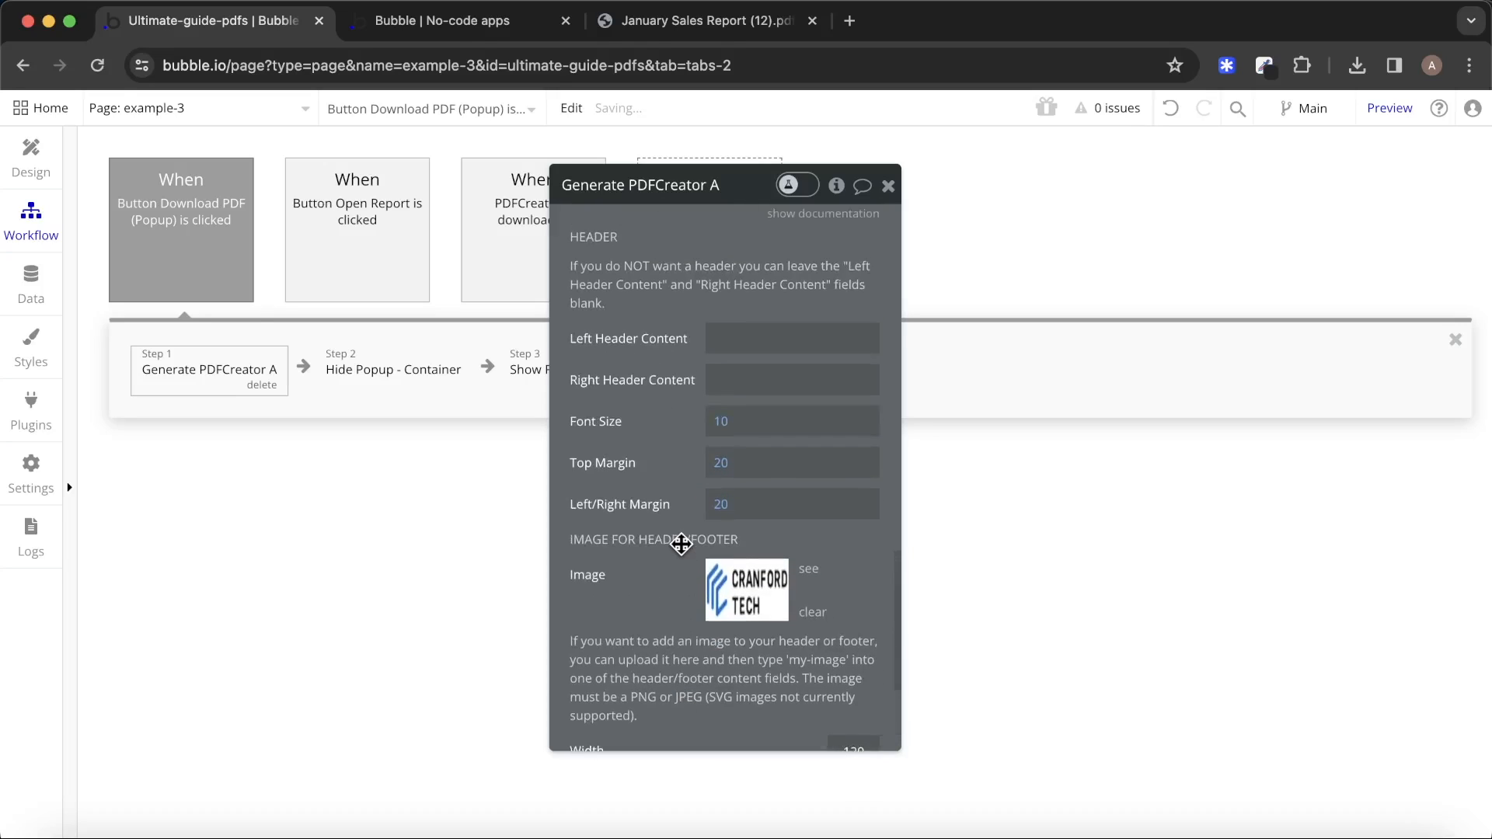
scroll(682, 544, "up", 1)
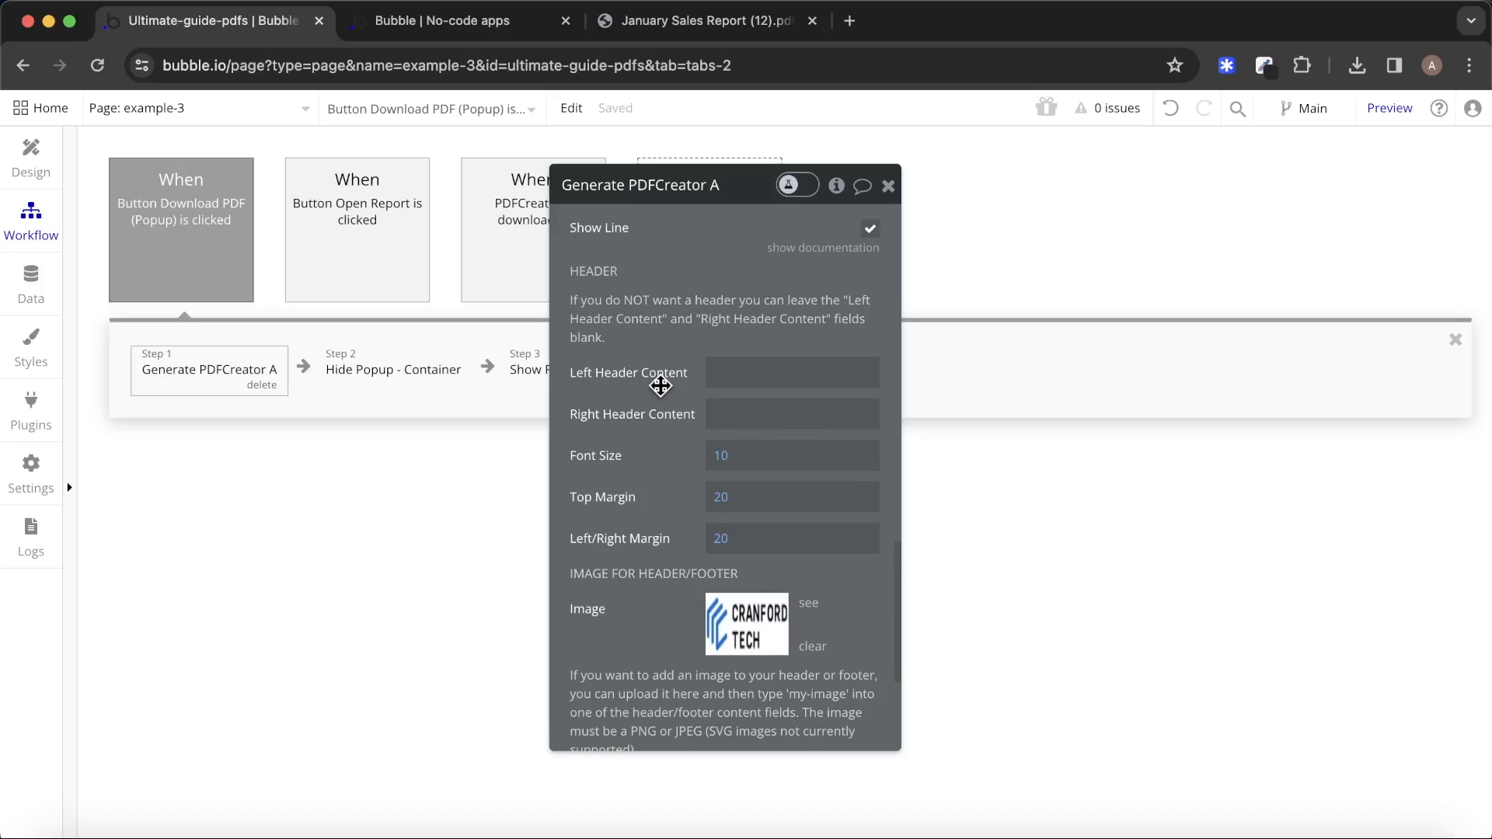
left_click(743, 371)
type("my")
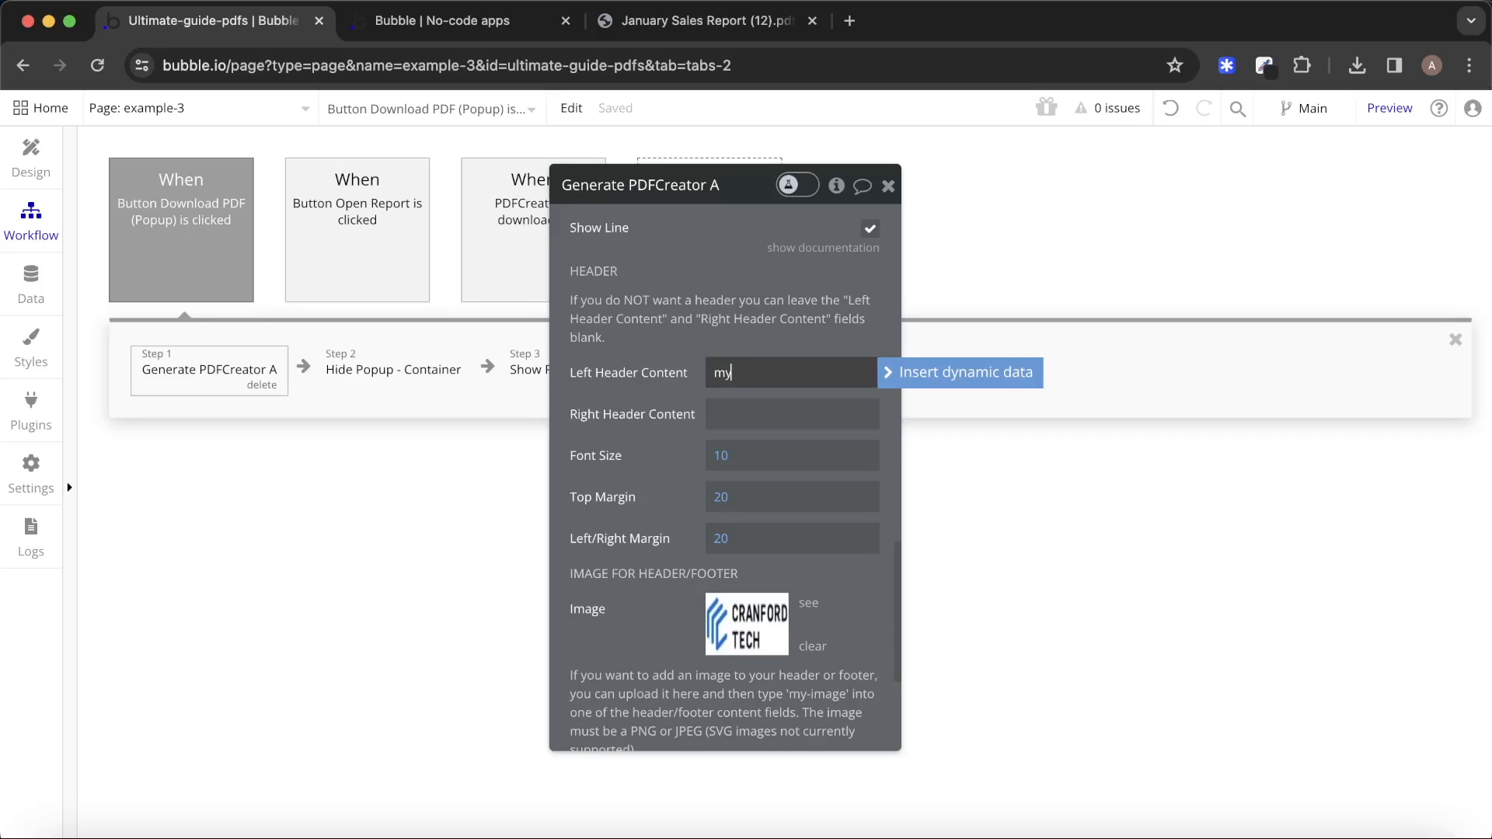
type("-image")
left_click(665, 340)
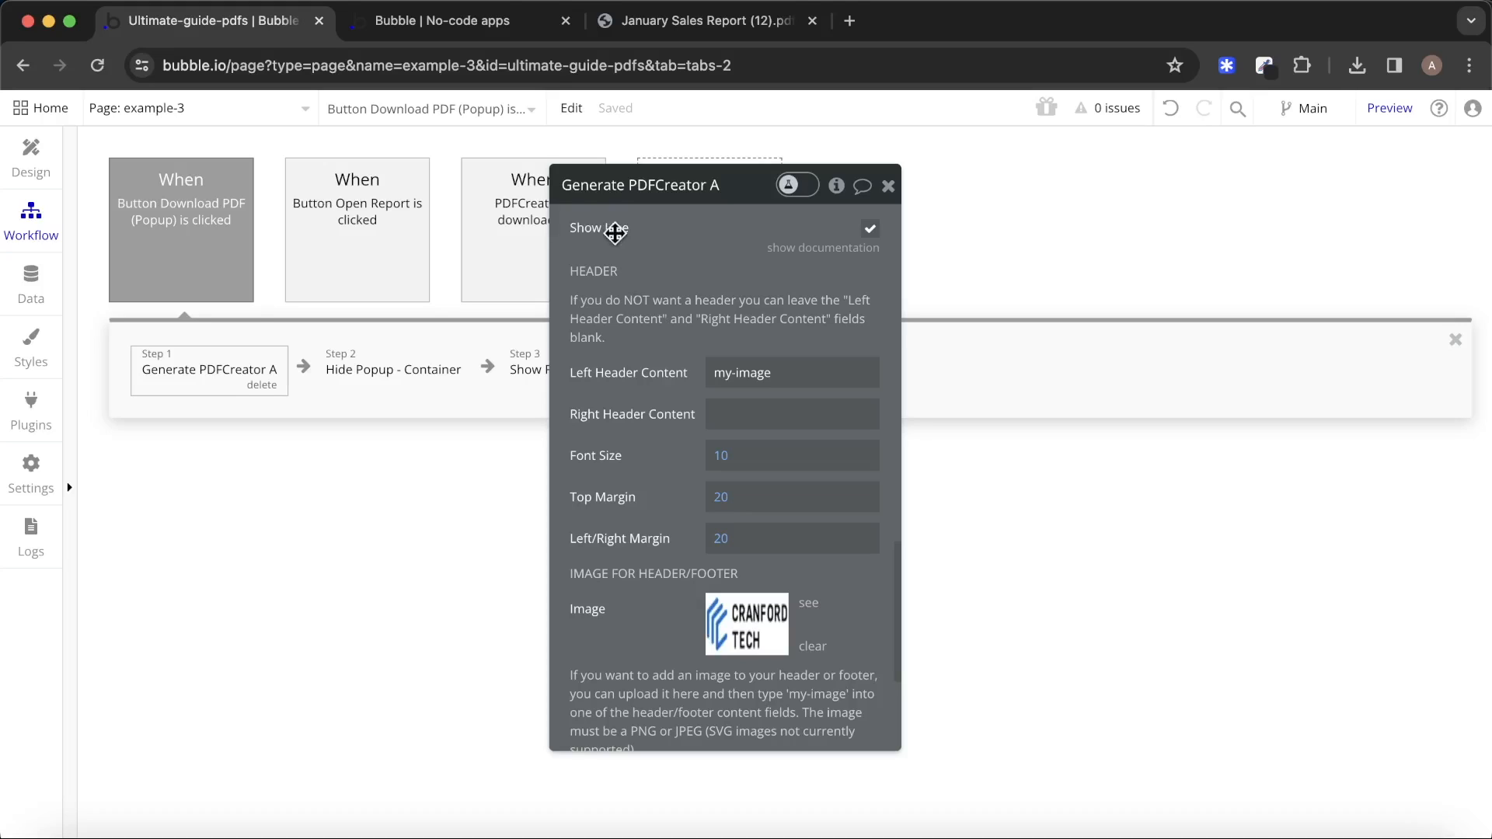
Refresh the example-3 preview page, open the report, and download it as a PDF with the new header settings.
left_click(456, 32)
left_click(493, 115)
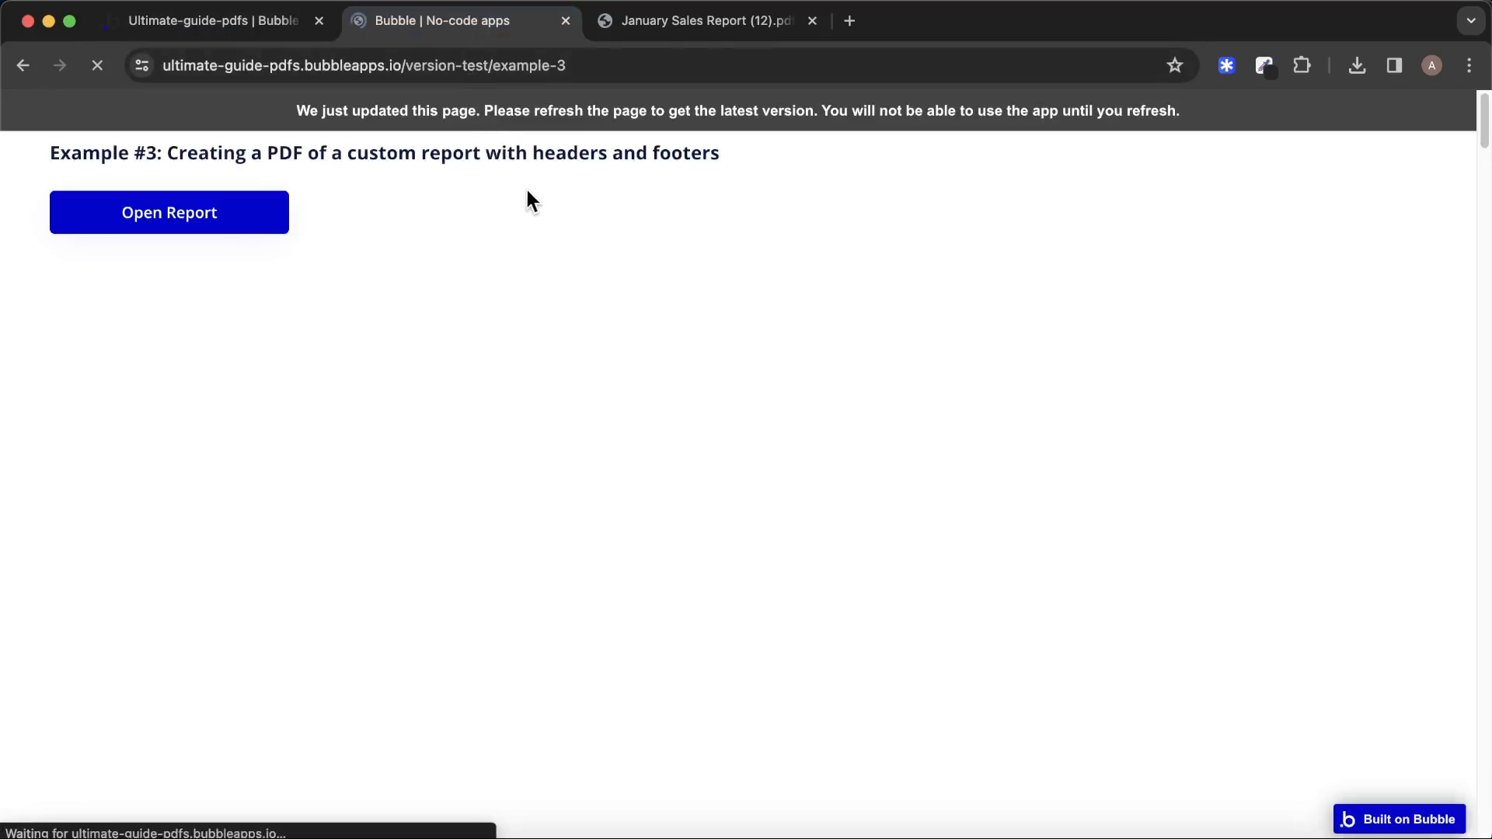
left_click(258, 220)
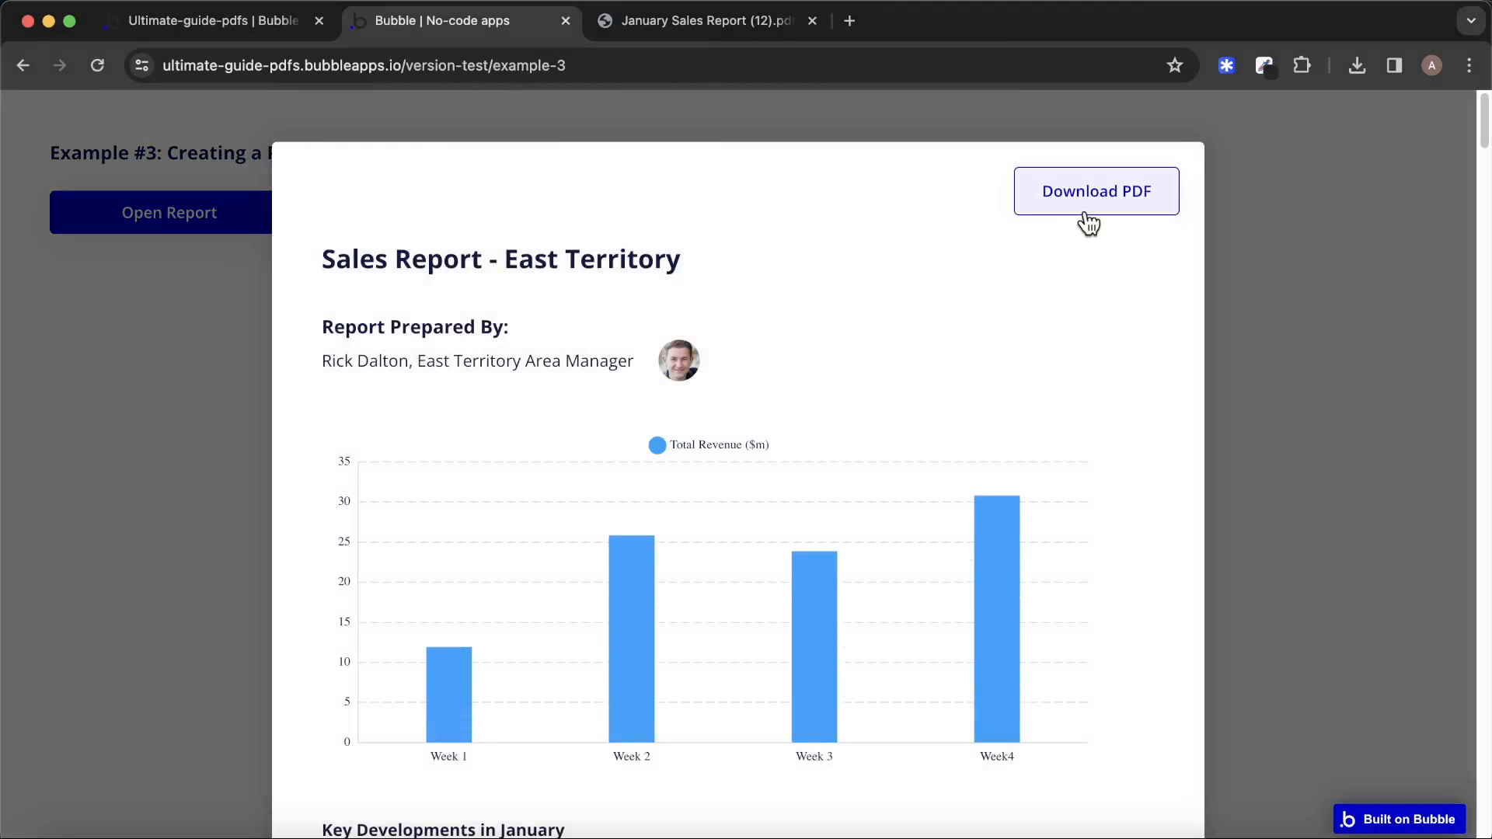
left_click(1087, 223)
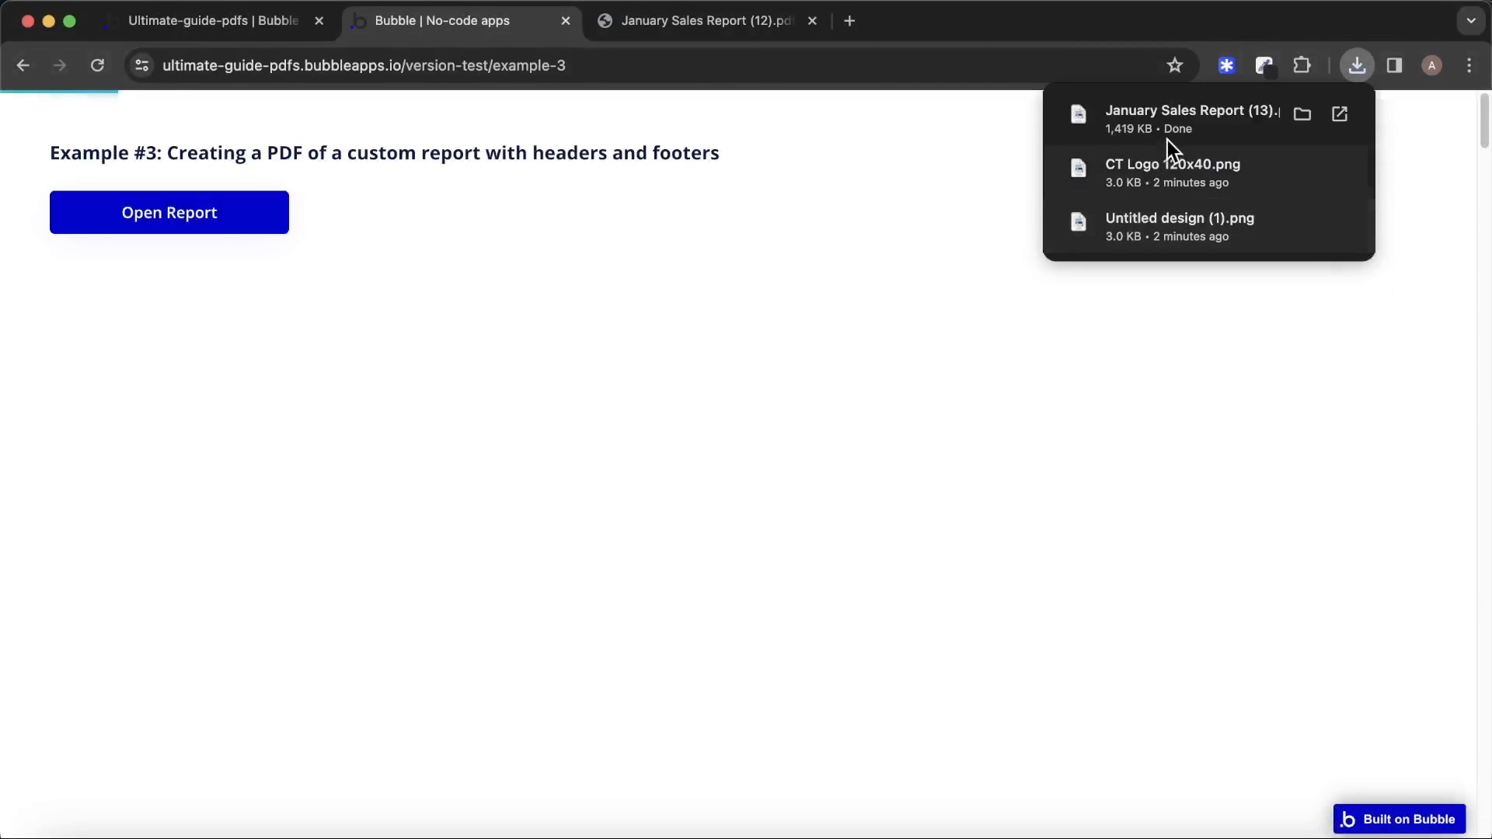
Open the downloaded "January Sales Report (13).pdf" and check the logo's placement in the header on each page.
left_click(1171, 131)
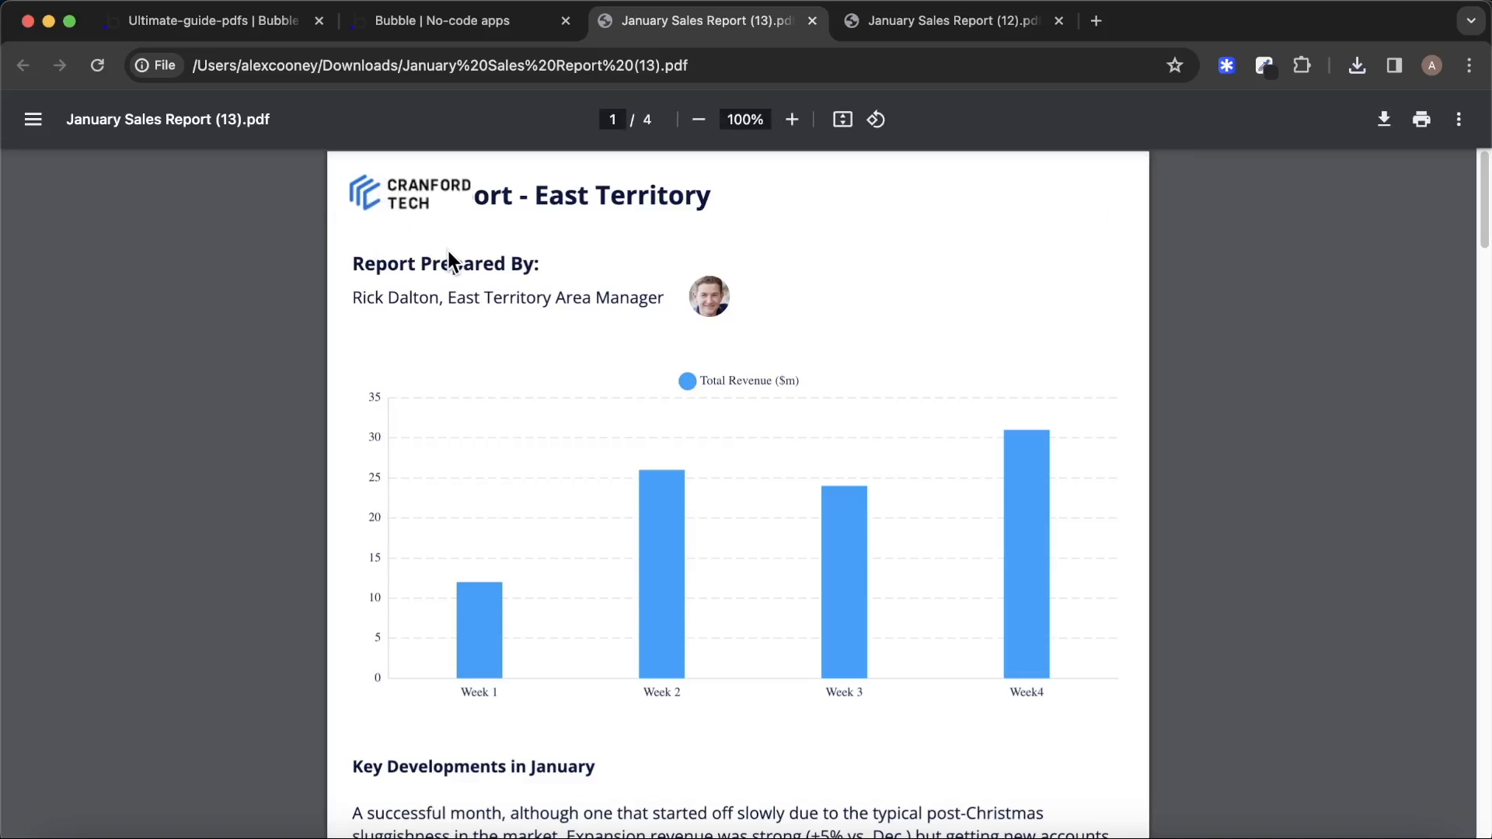
scroll(449, 251, "down", 10)
scroll(452, 258, "down", 6)
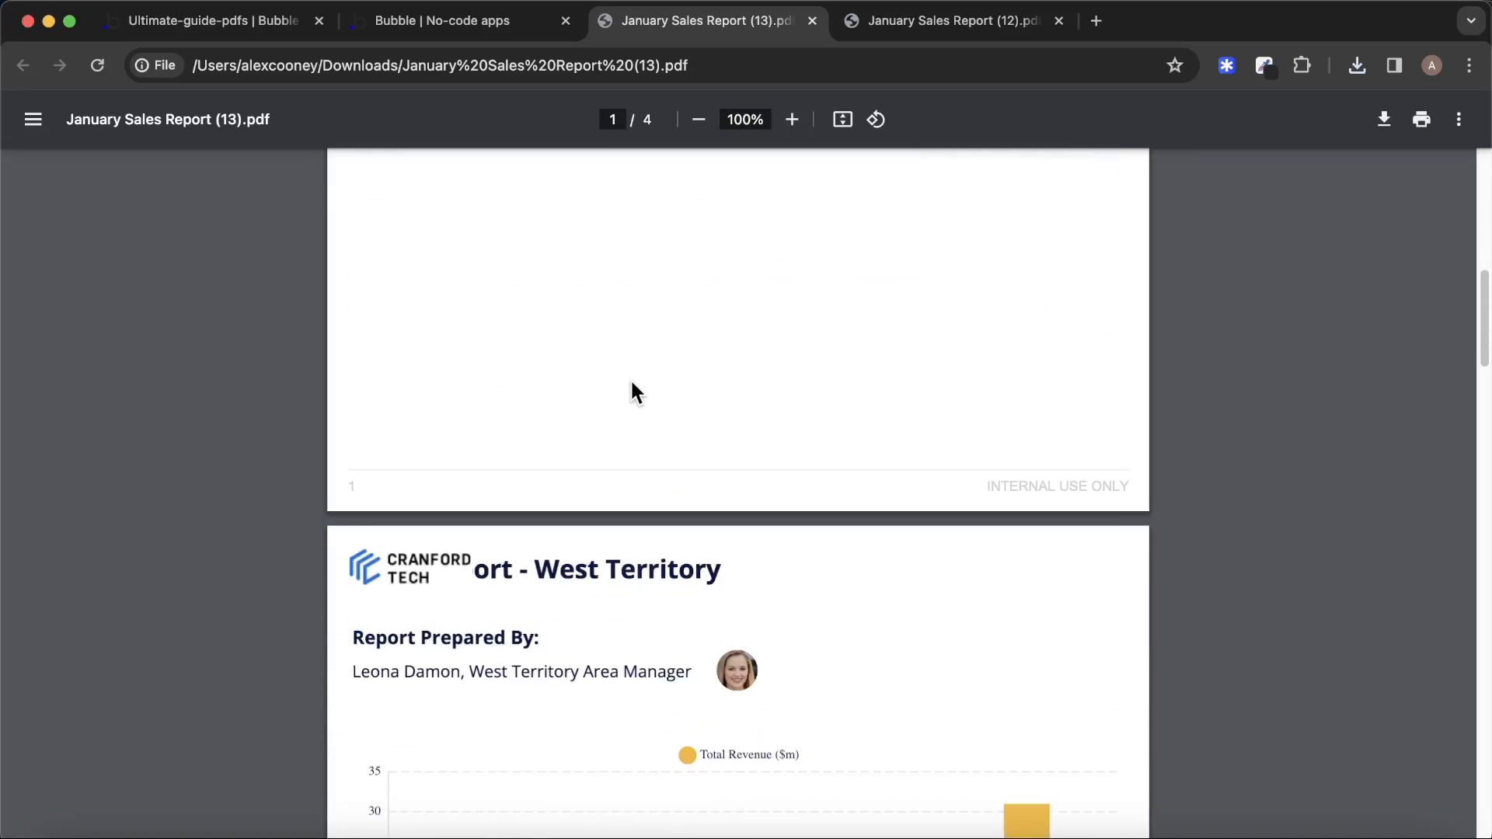
scroll(491, 336, "down", 12)
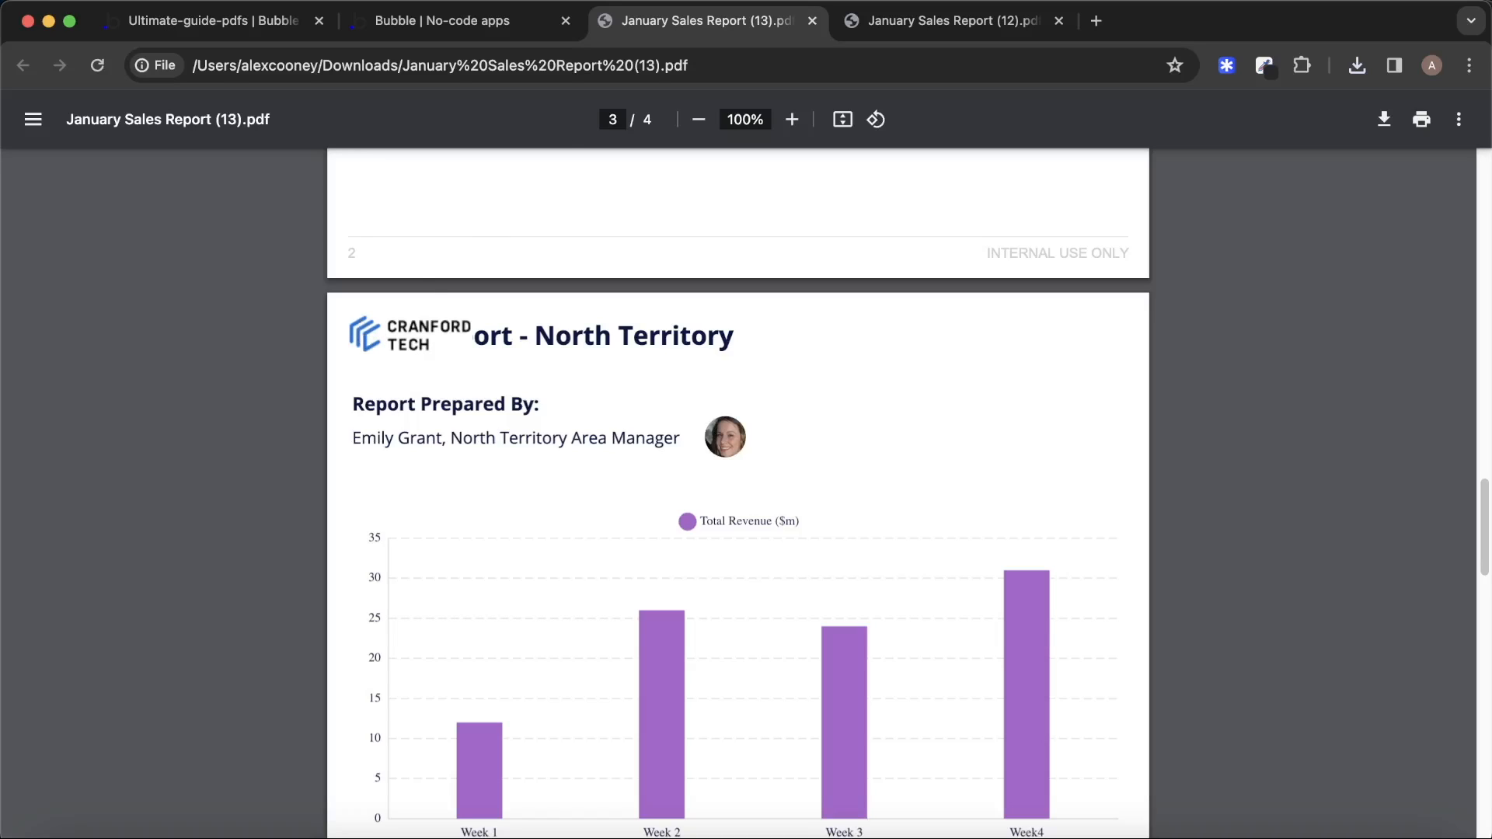
Return to the Bubble editor and set the PDF layout's Top Margin to 90 in the Generate PDFCreator A action.
left_click(226, 25)
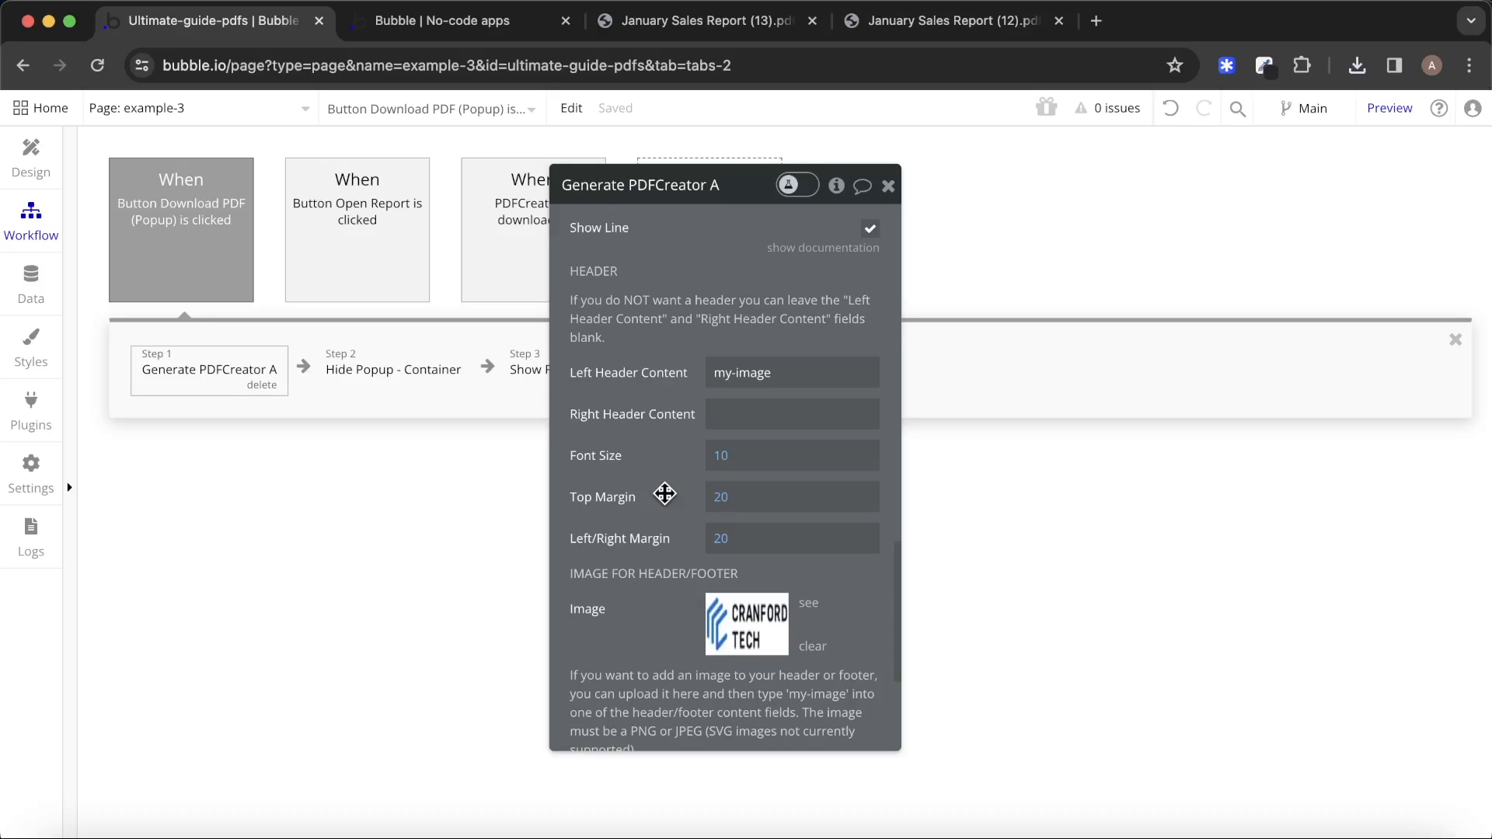
scroll(665, 494, "up", 10)
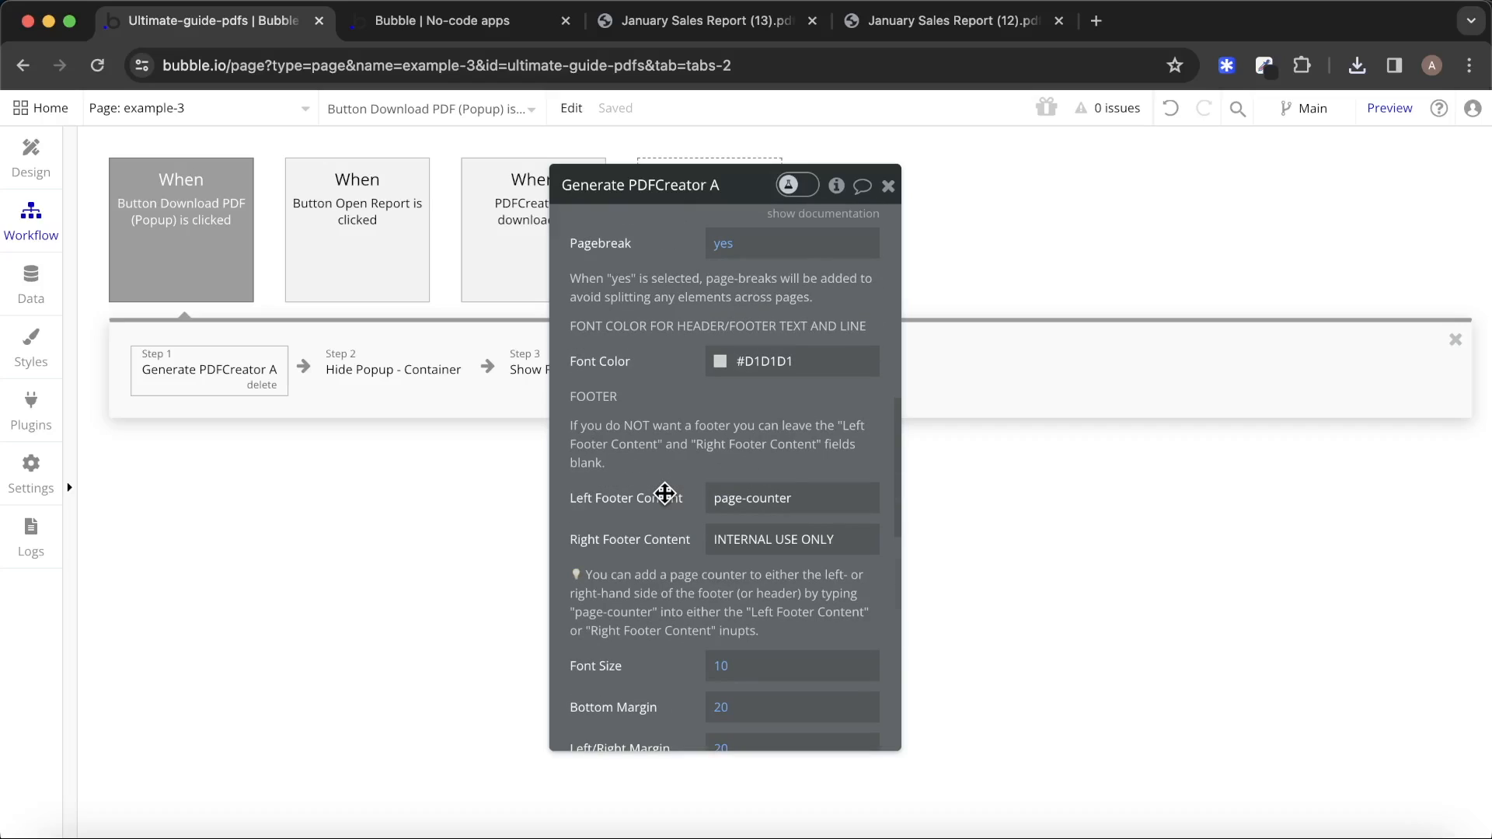
scroll(665, 494, "down", 3)
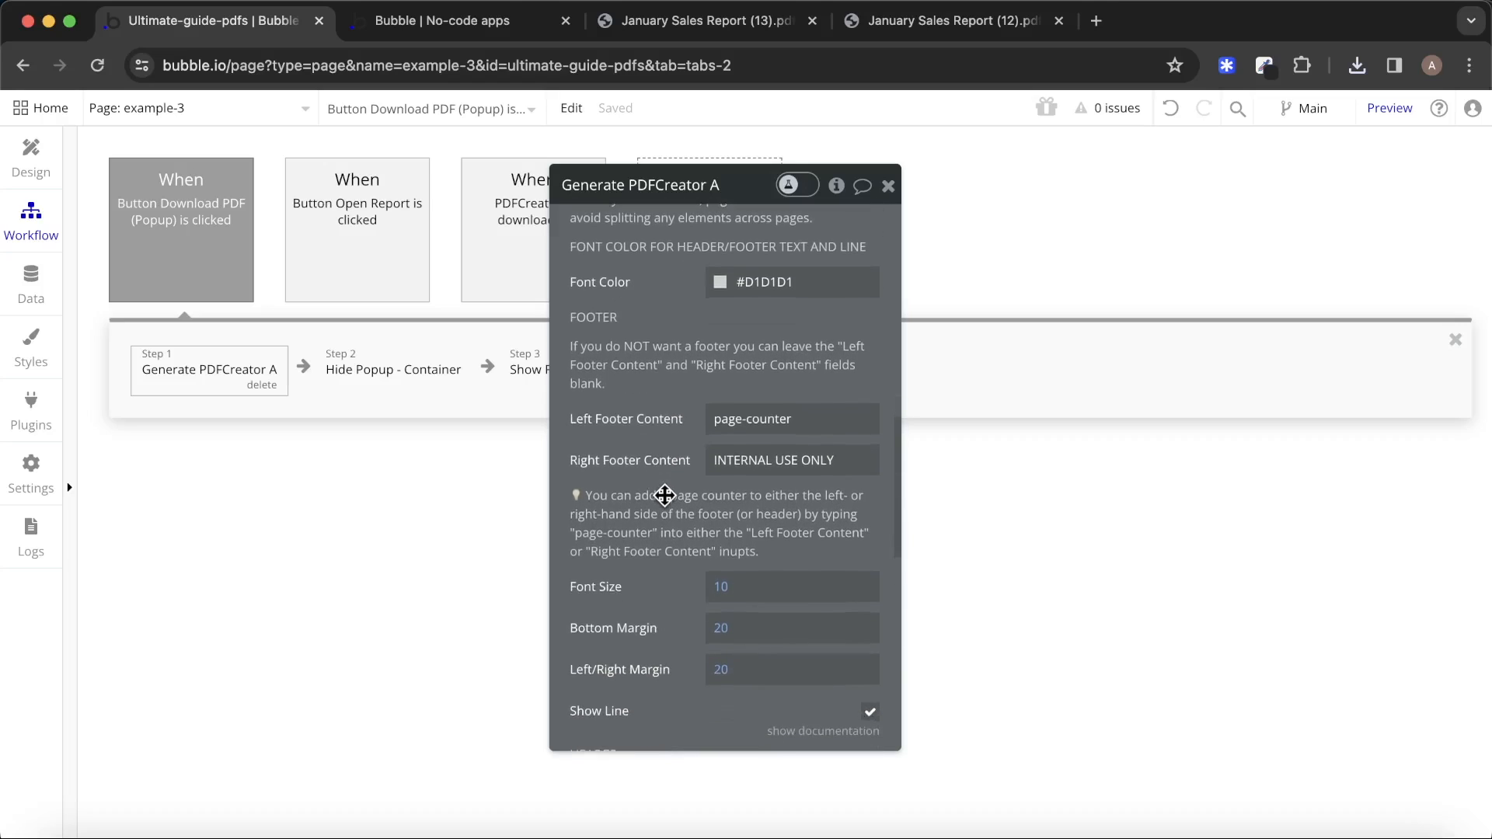
scroll(667, 498, "up", 2)
scroll(668, 497, "up", 5)
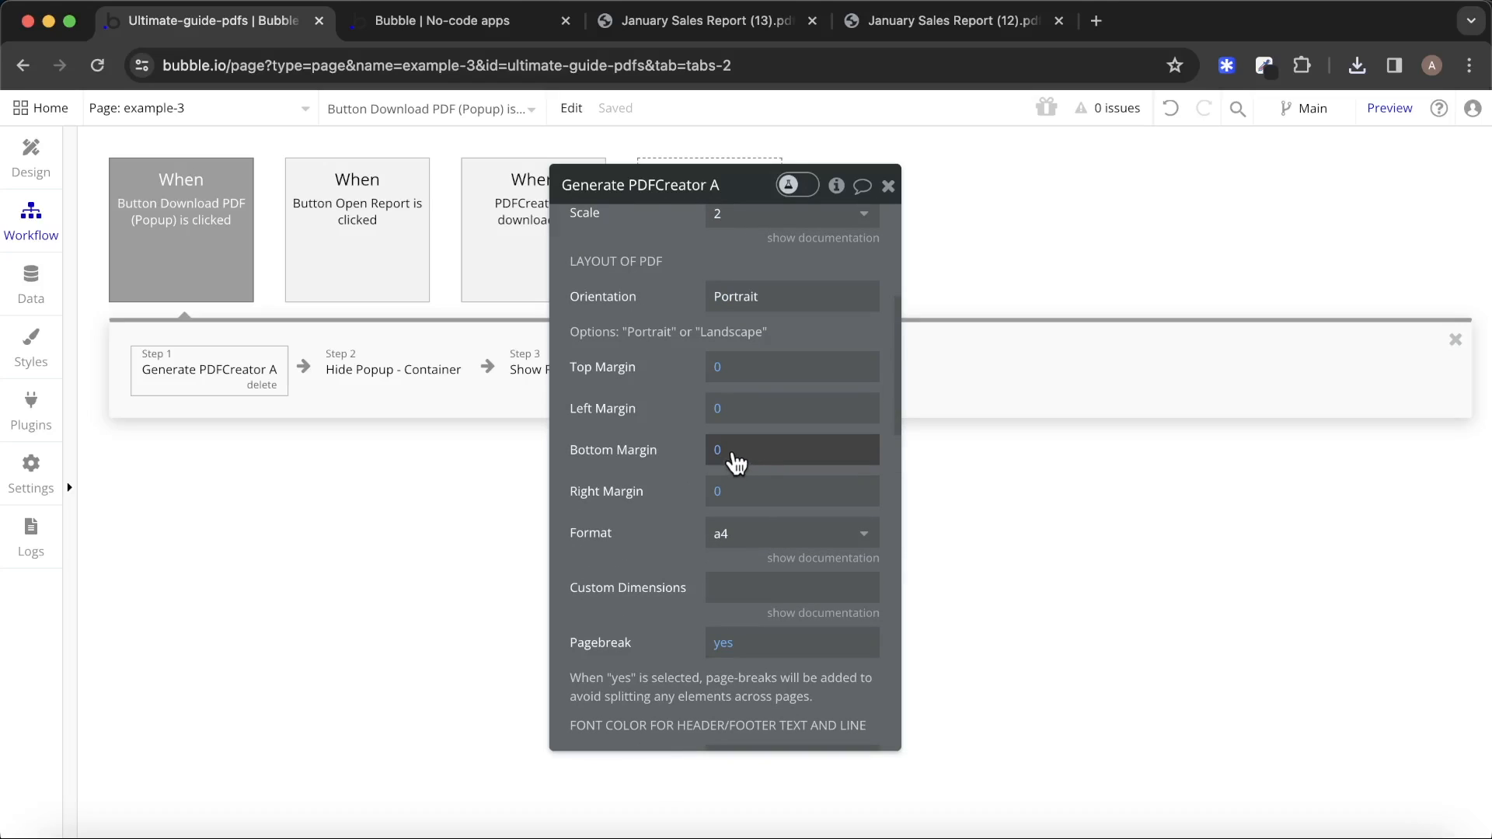
left_click(717, 368)
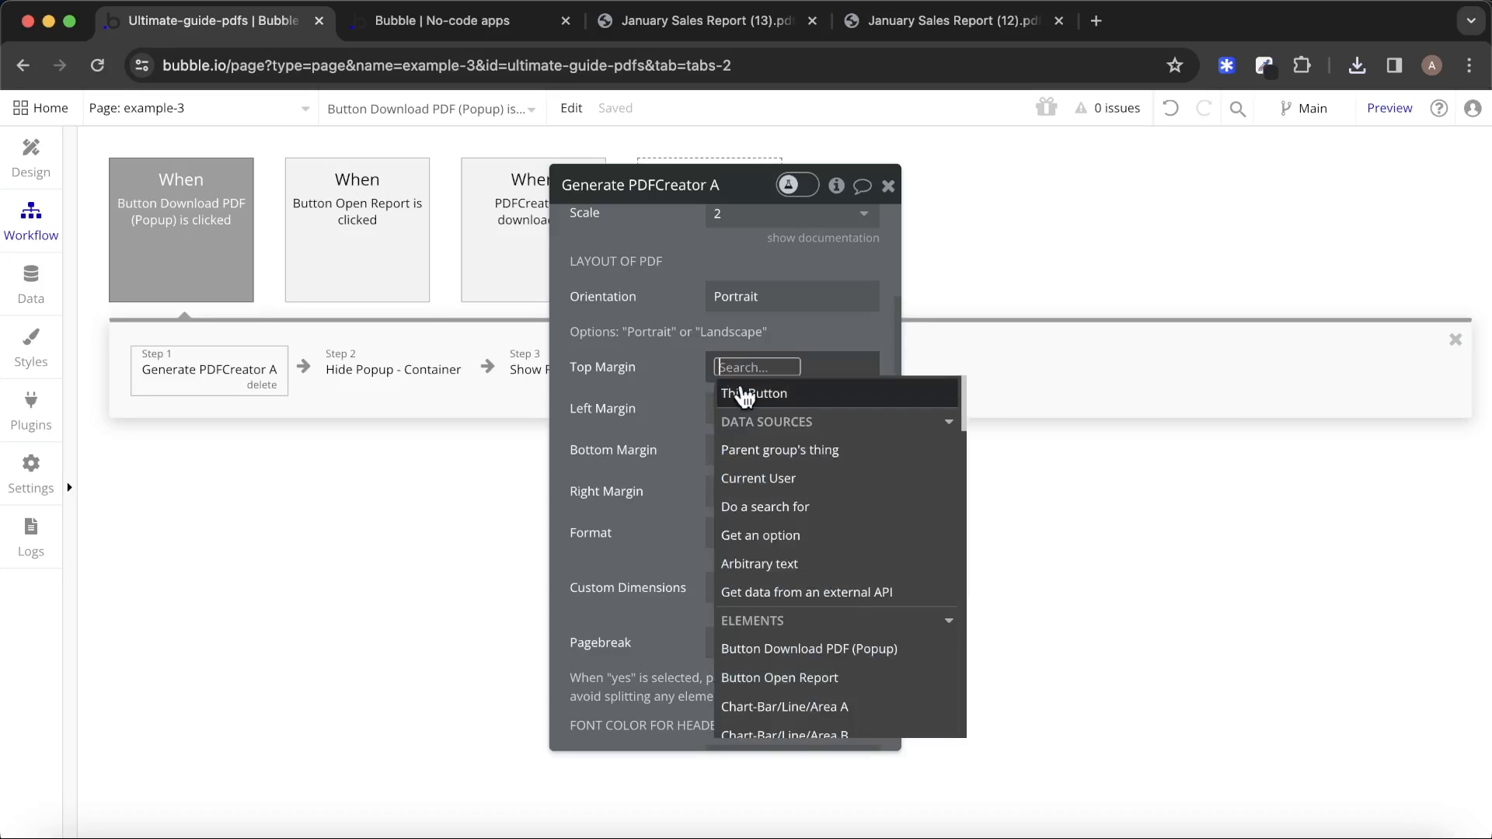
type("90")
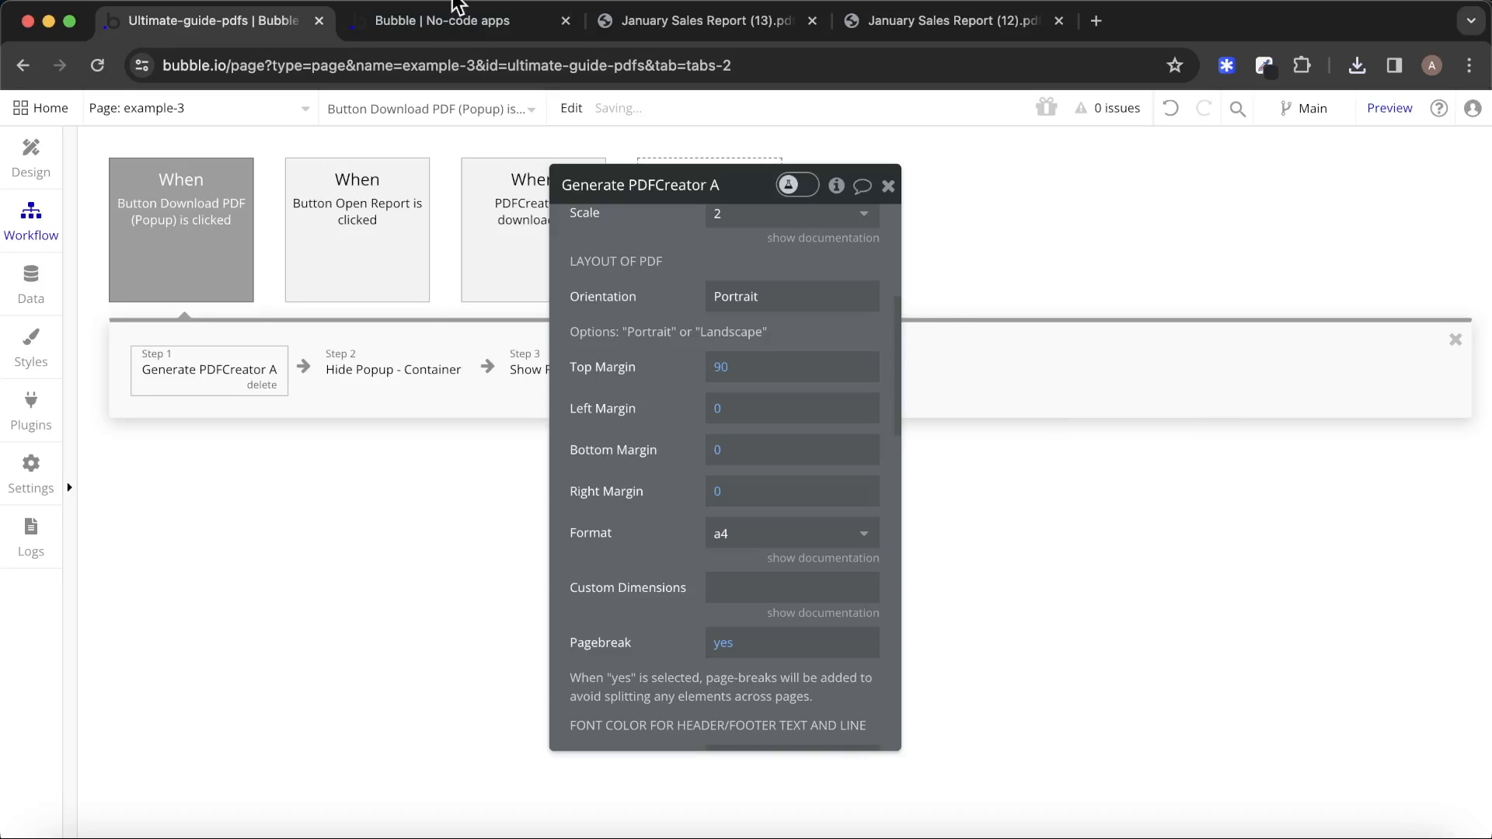
Refresh the example-3 preview page, open the report, and download it as a PDF with the new top margin.
left_click(459, 20)
left_click(509, 118)
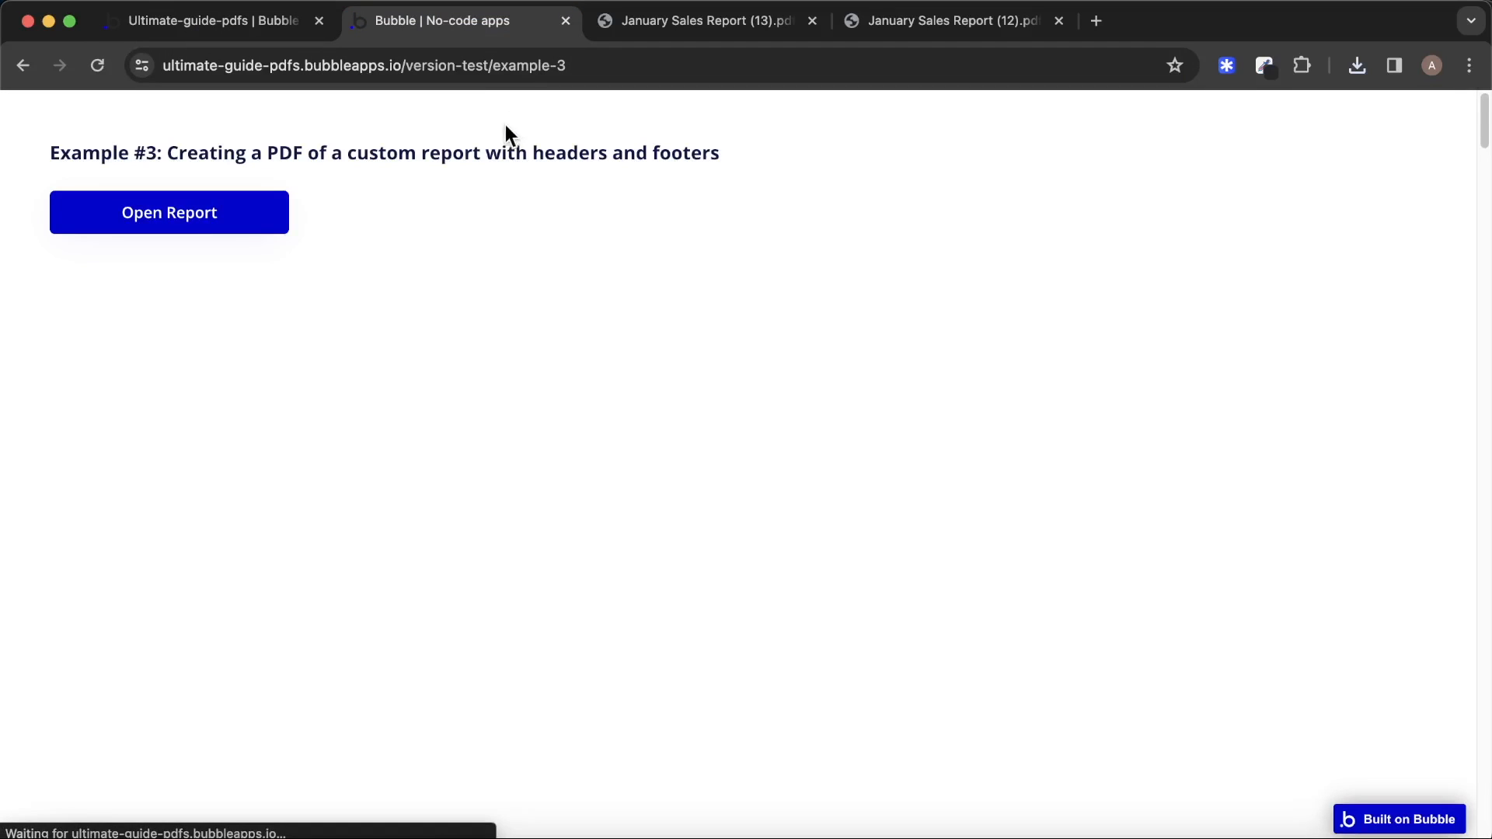
left_click(259, 224)
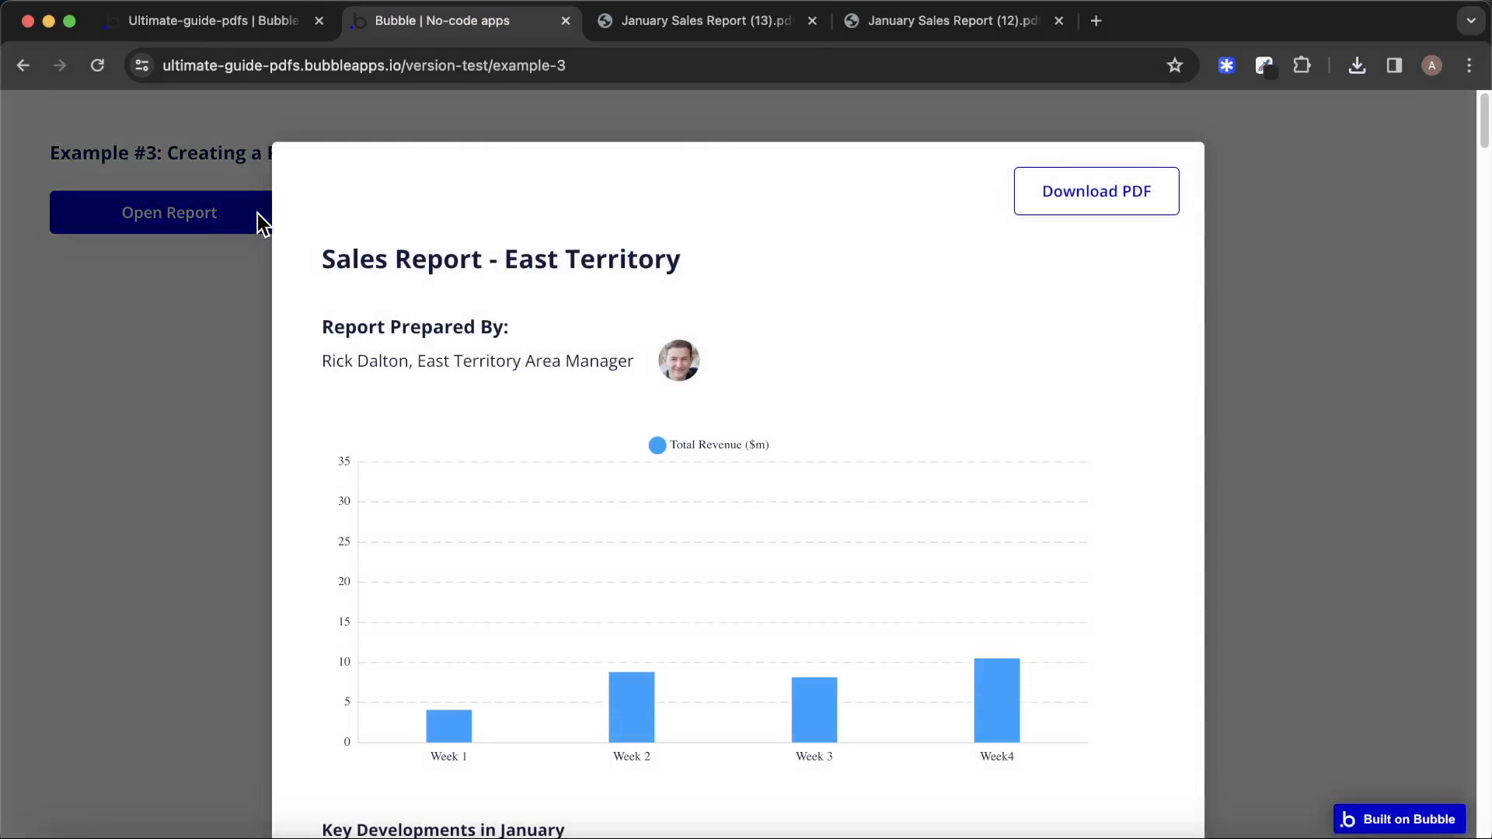
left_click(1081, 195)
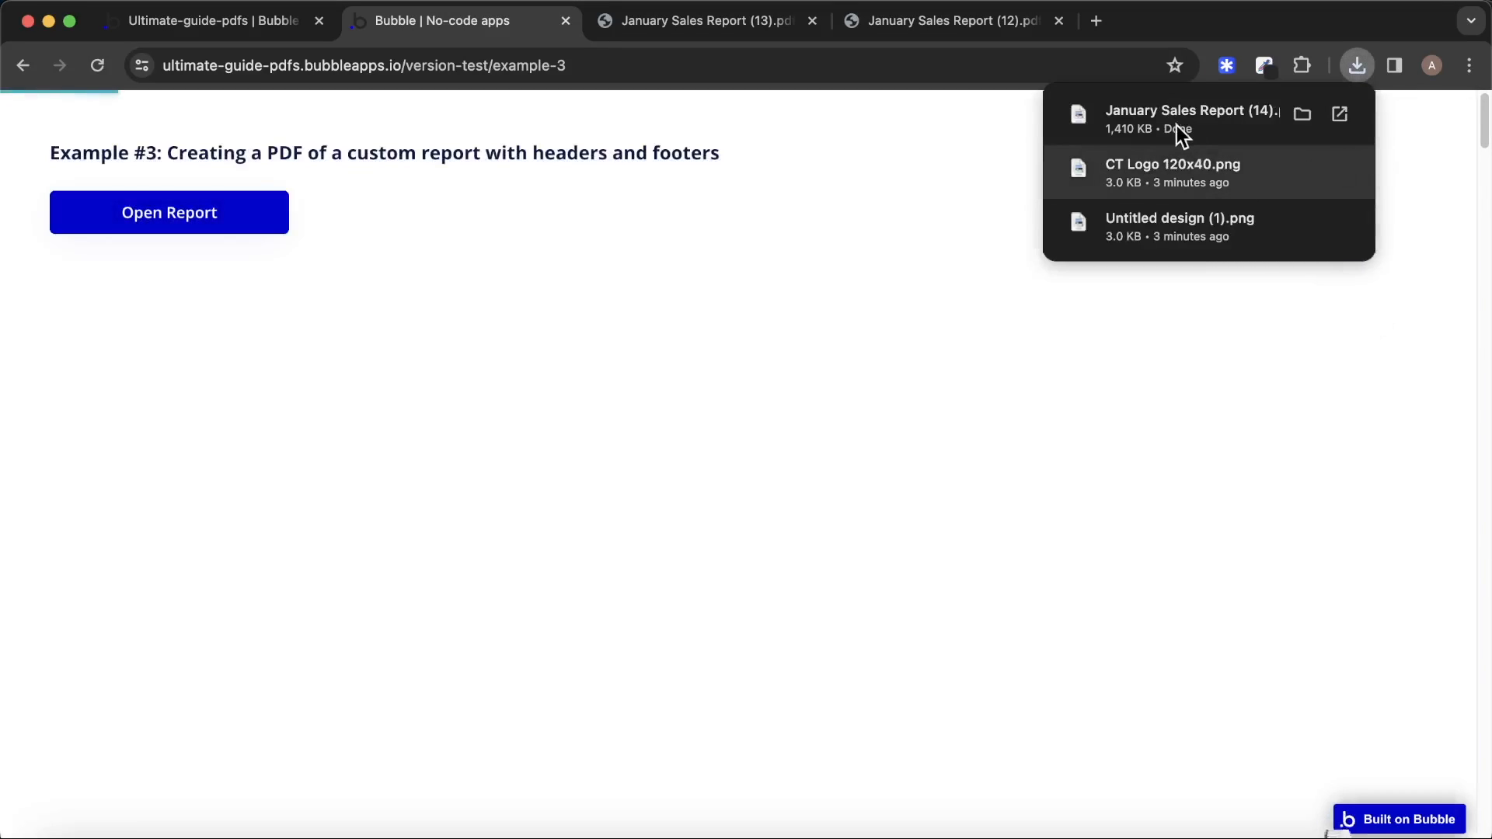
Open "January Sales Report (14).pdf" and check the spacing between the header logo and the report titles across the pages.
left_click(1181, 133)
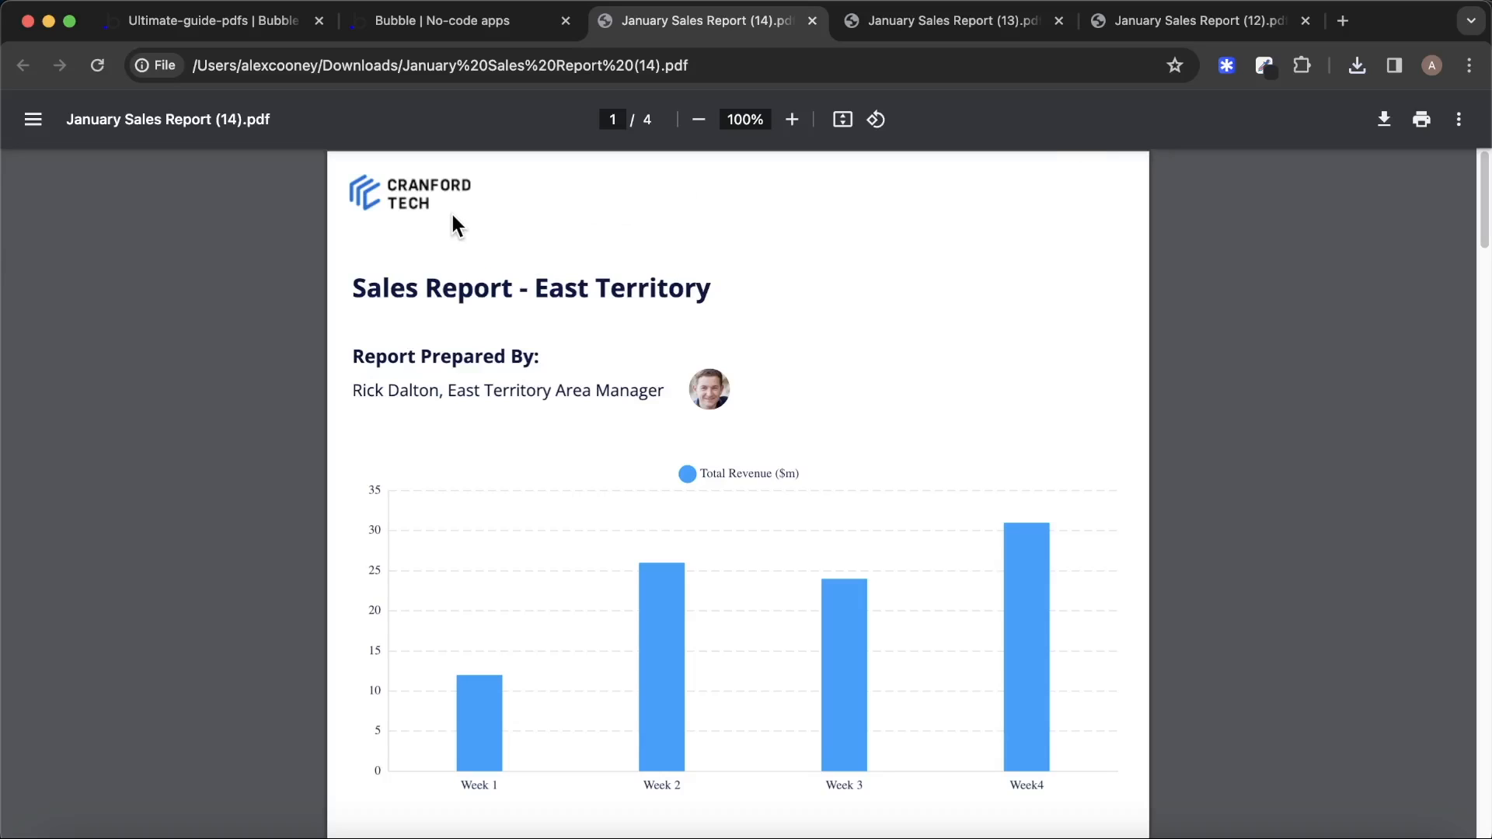
scroll(459, 220, "down", 10)
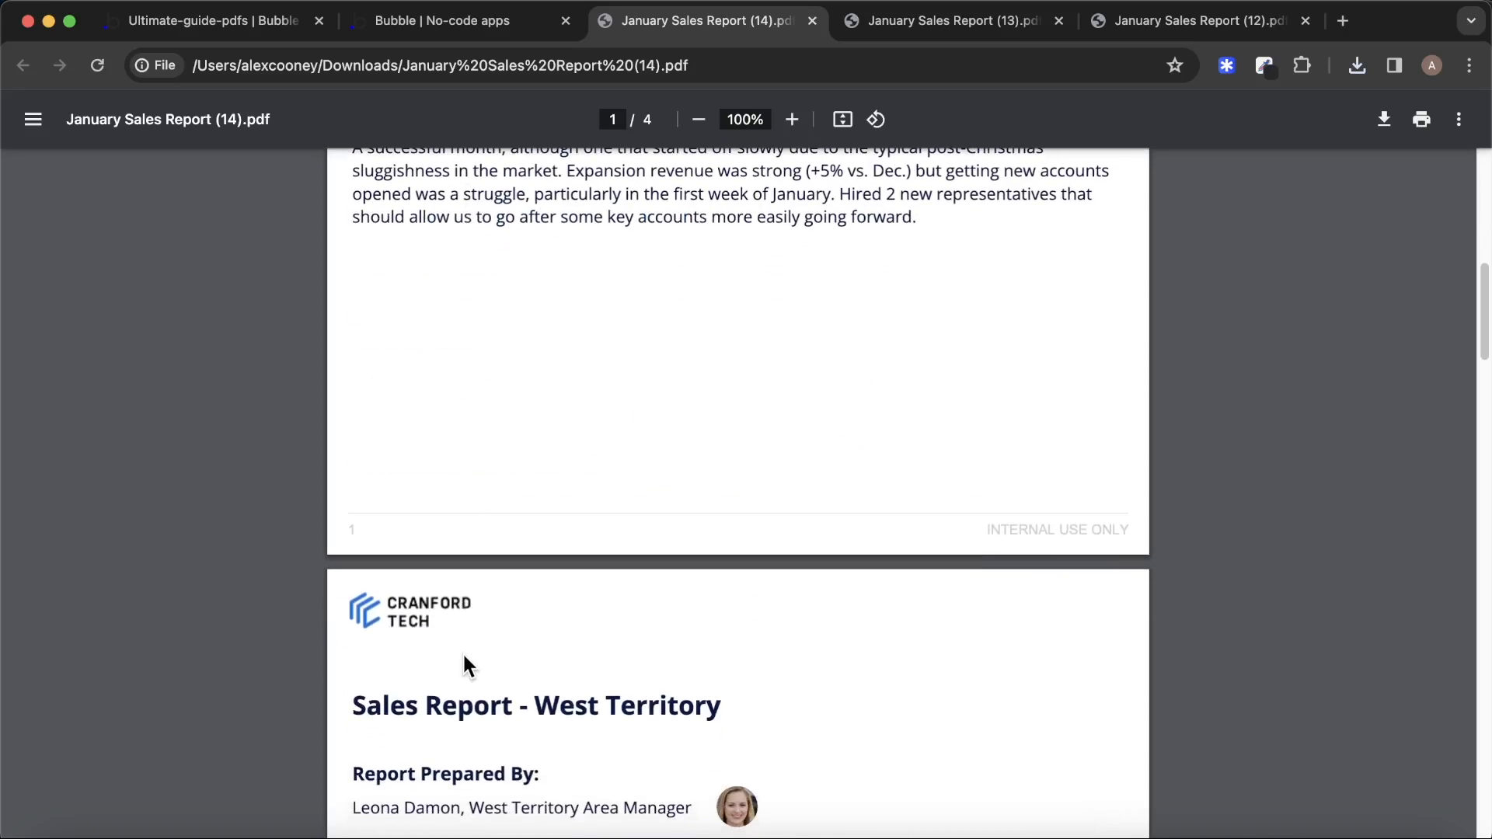
scroll(460, 647, "down", 6)
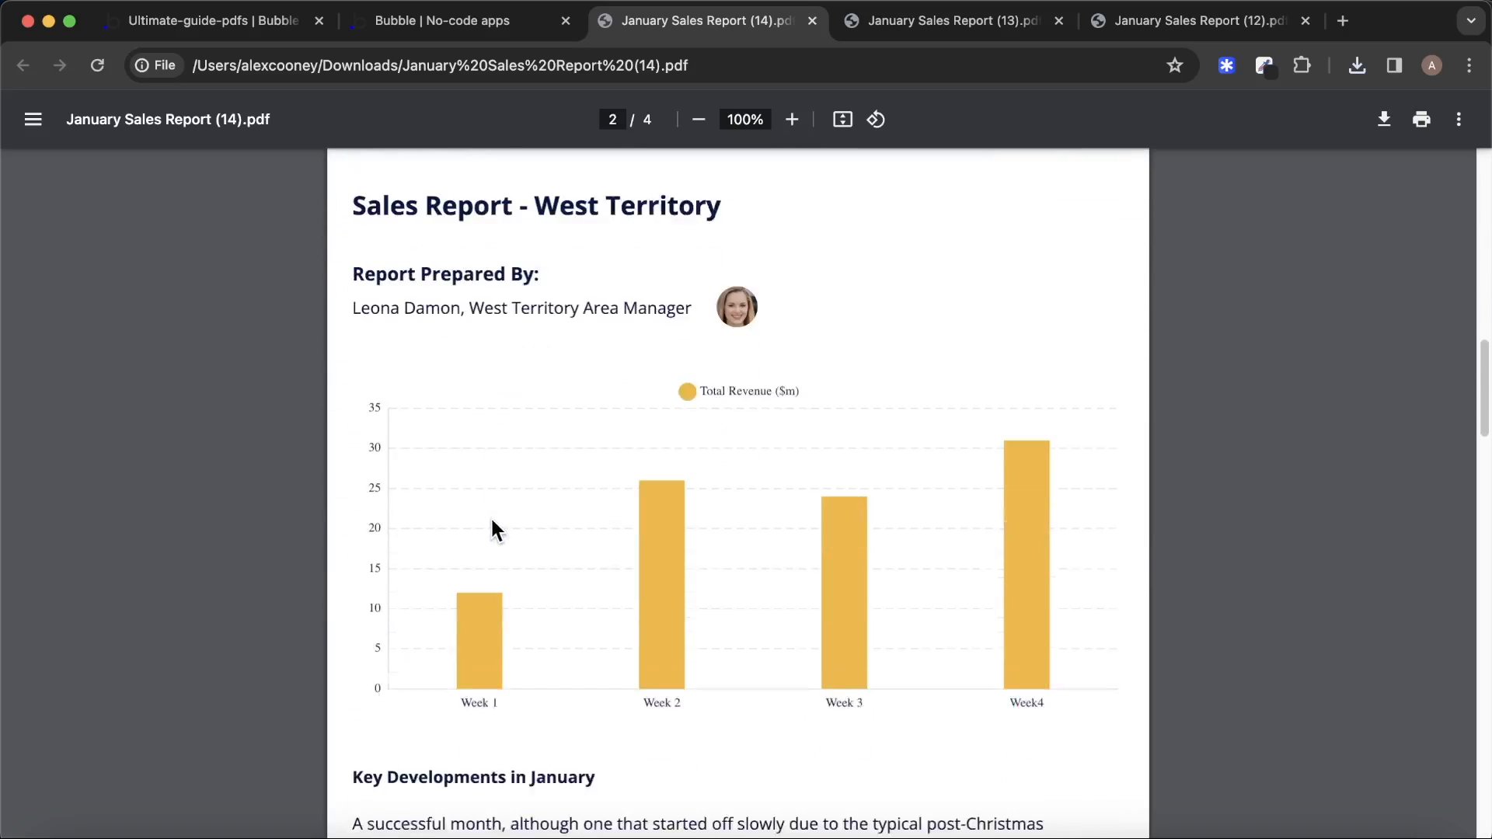
scroll(492, 521, "down", 12)
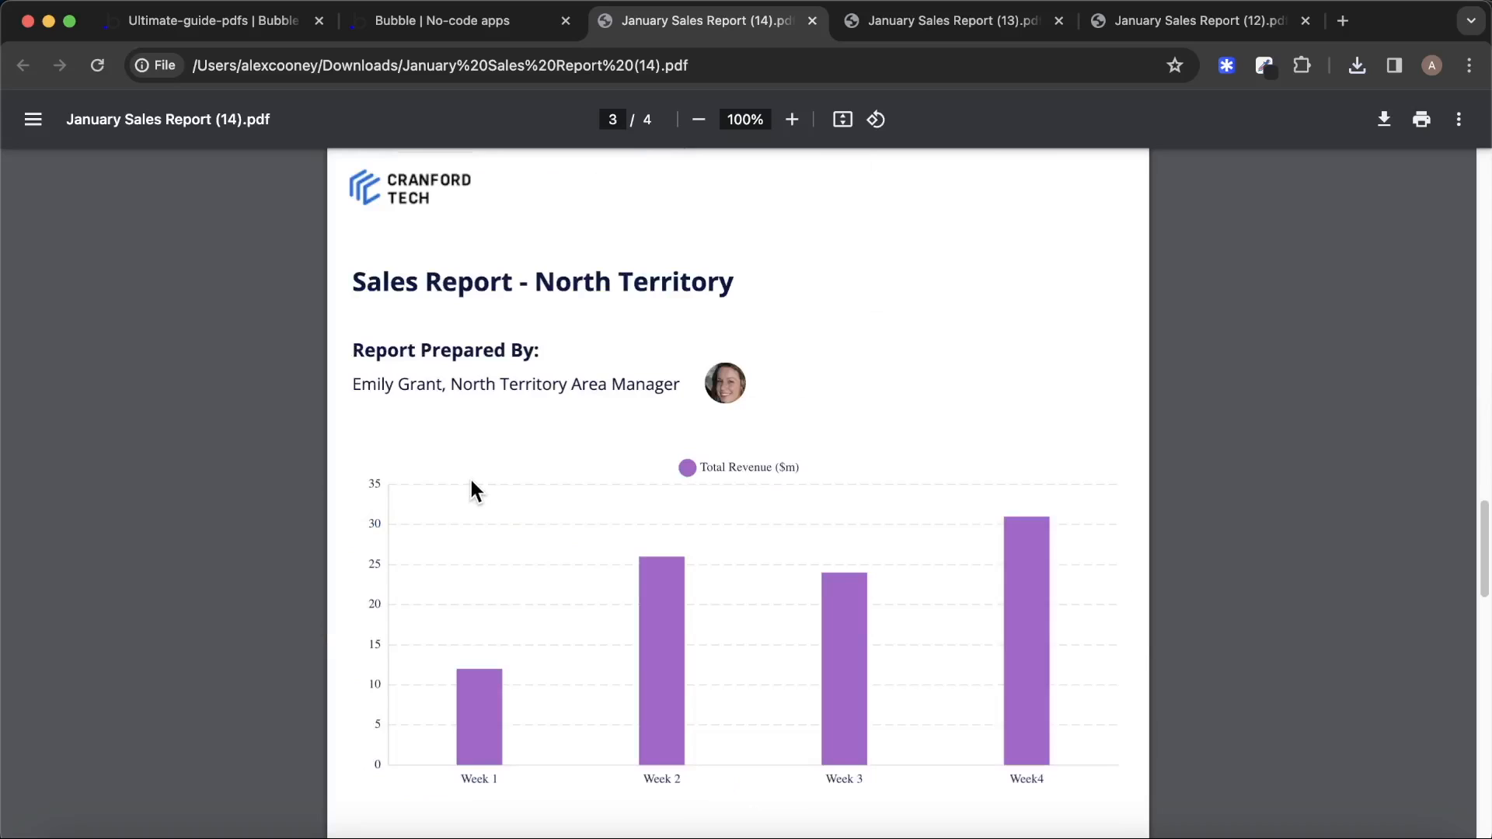
In the Bubble editor, set the Right Header Content of Generate PDFCreator A to the dynamic expression Current date/time with the ":formatted as" operator.
left_click(241, 27)
scroll(771, 372, "up", 3)
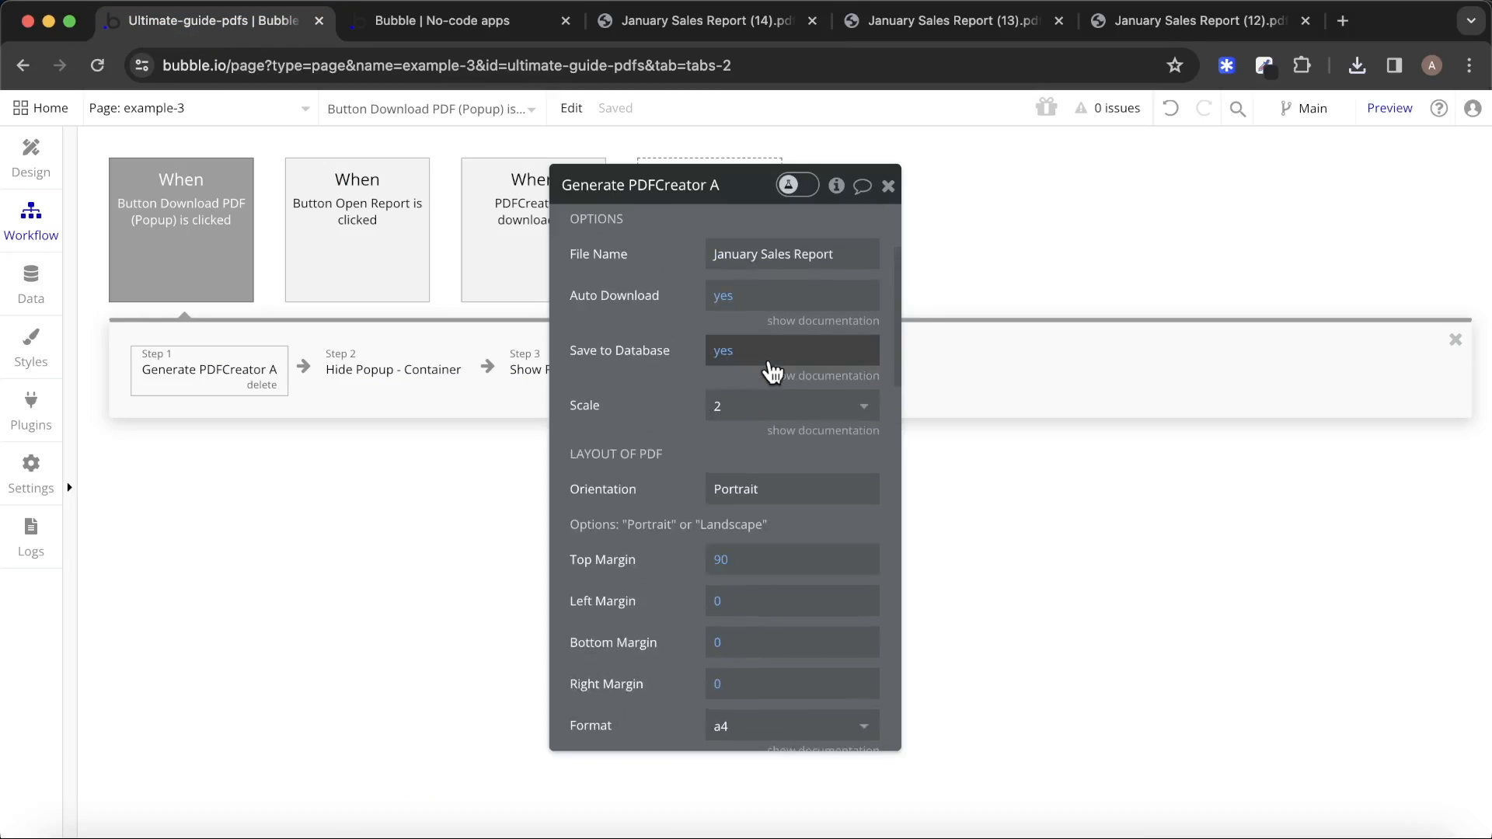
scroll(771, 372, "down", 12)
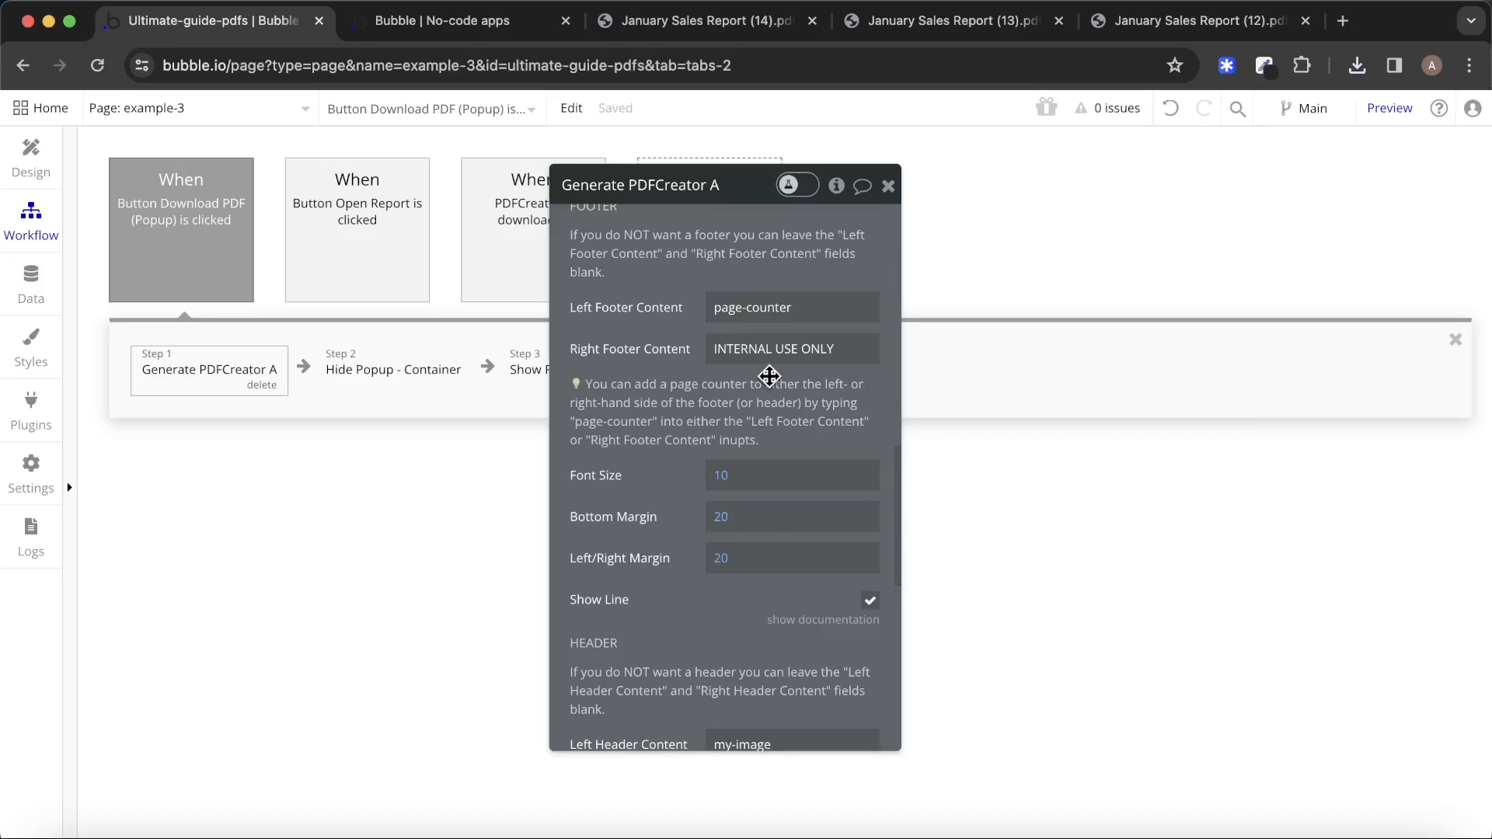
scroll(769, 376, "down", 4)
left_click(783, 501)
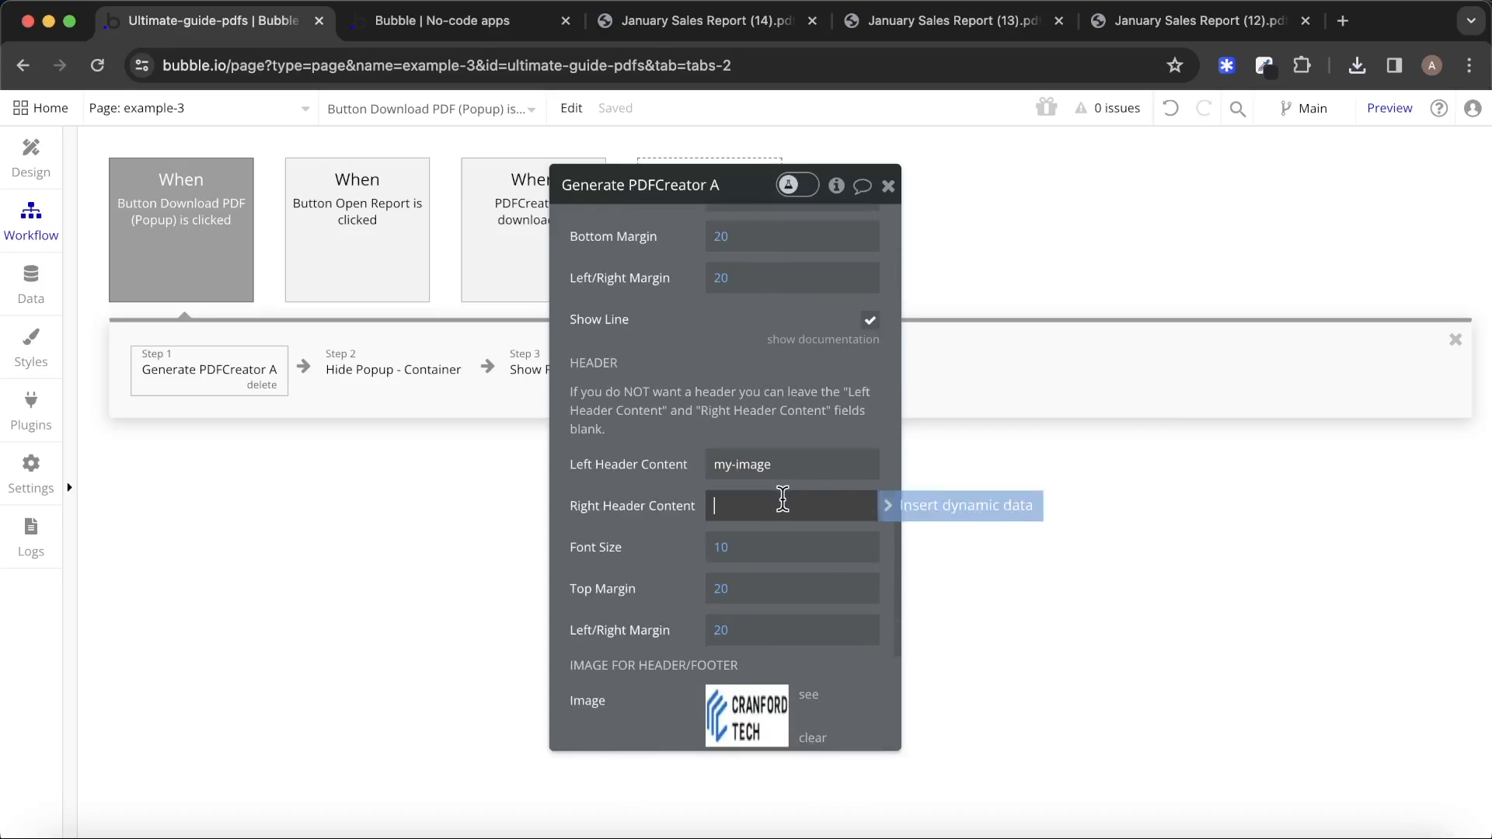
left_click(952, 509)
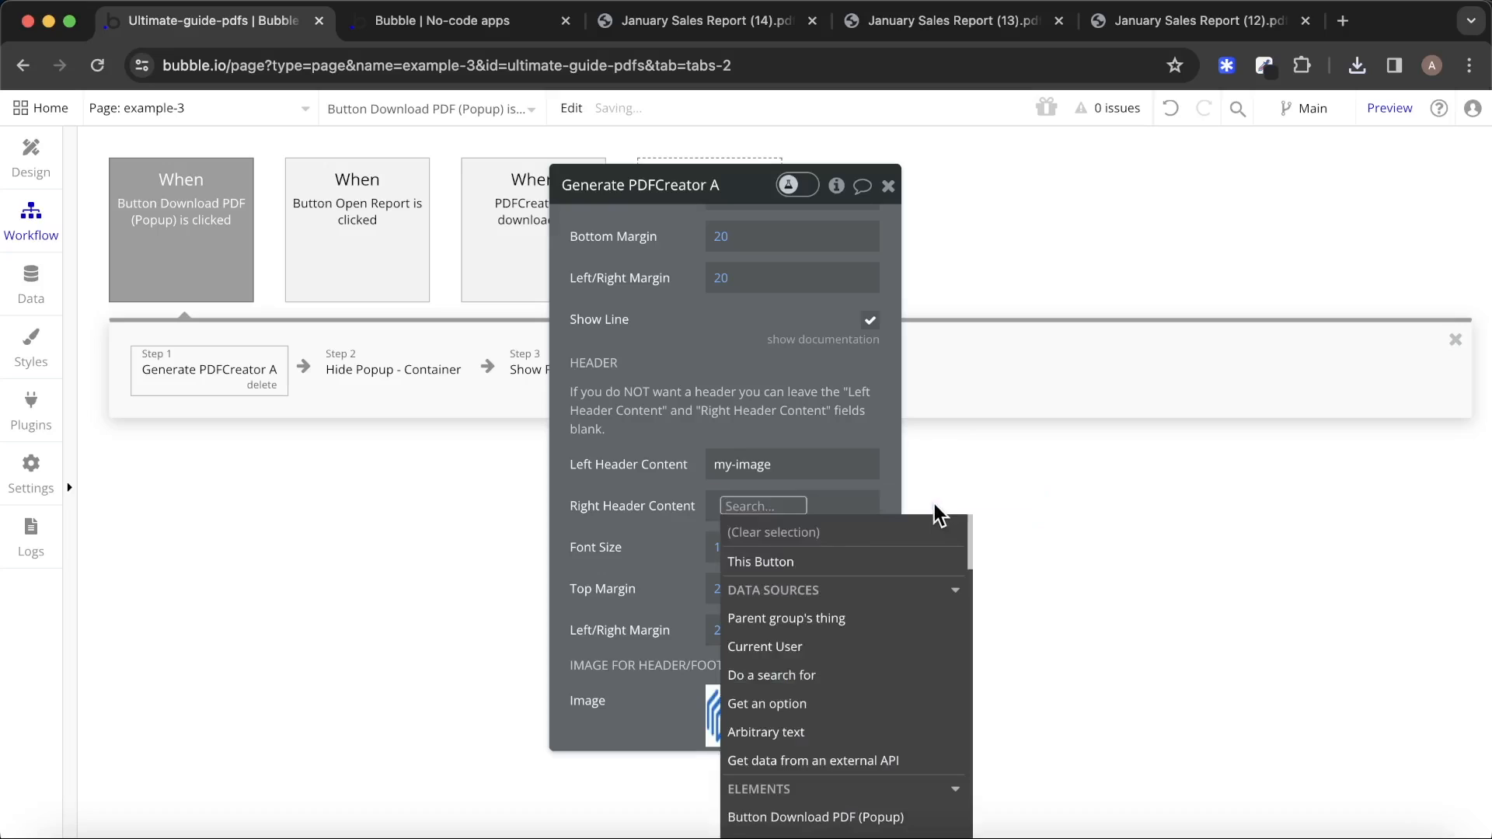
type("cur")
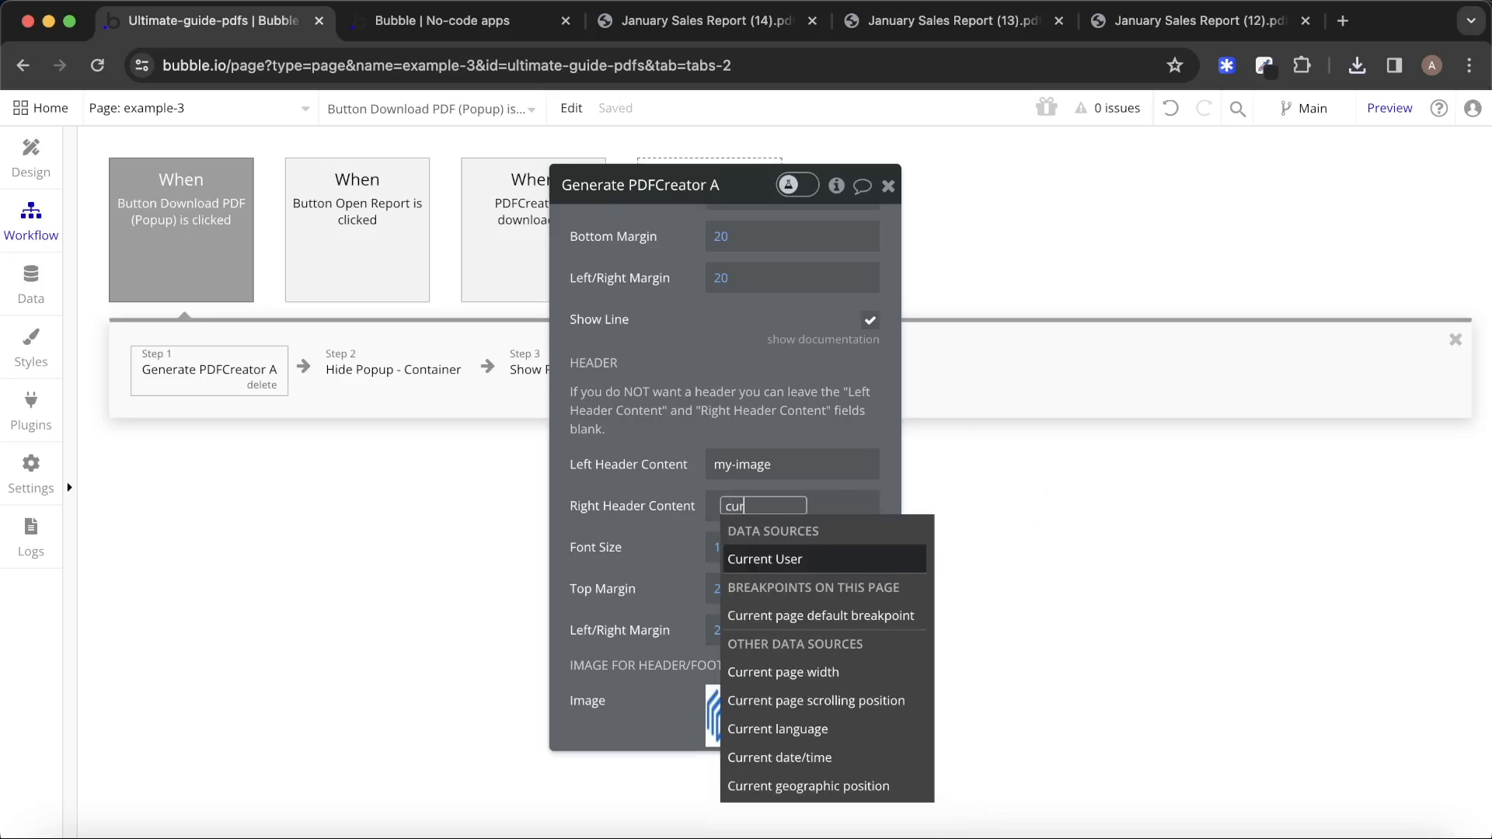
left_click(859, 757)
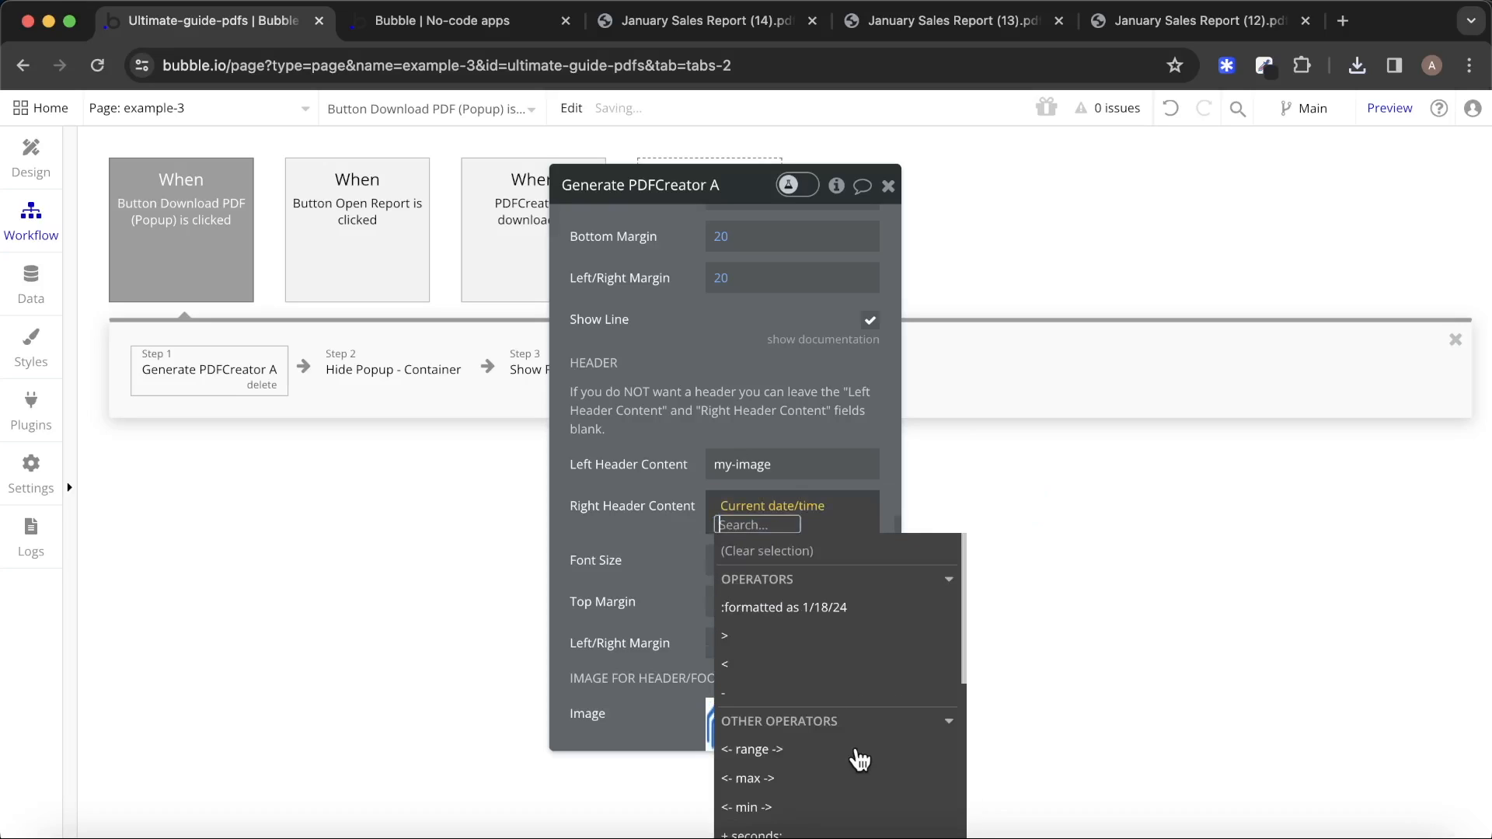
left_click(812, 614)
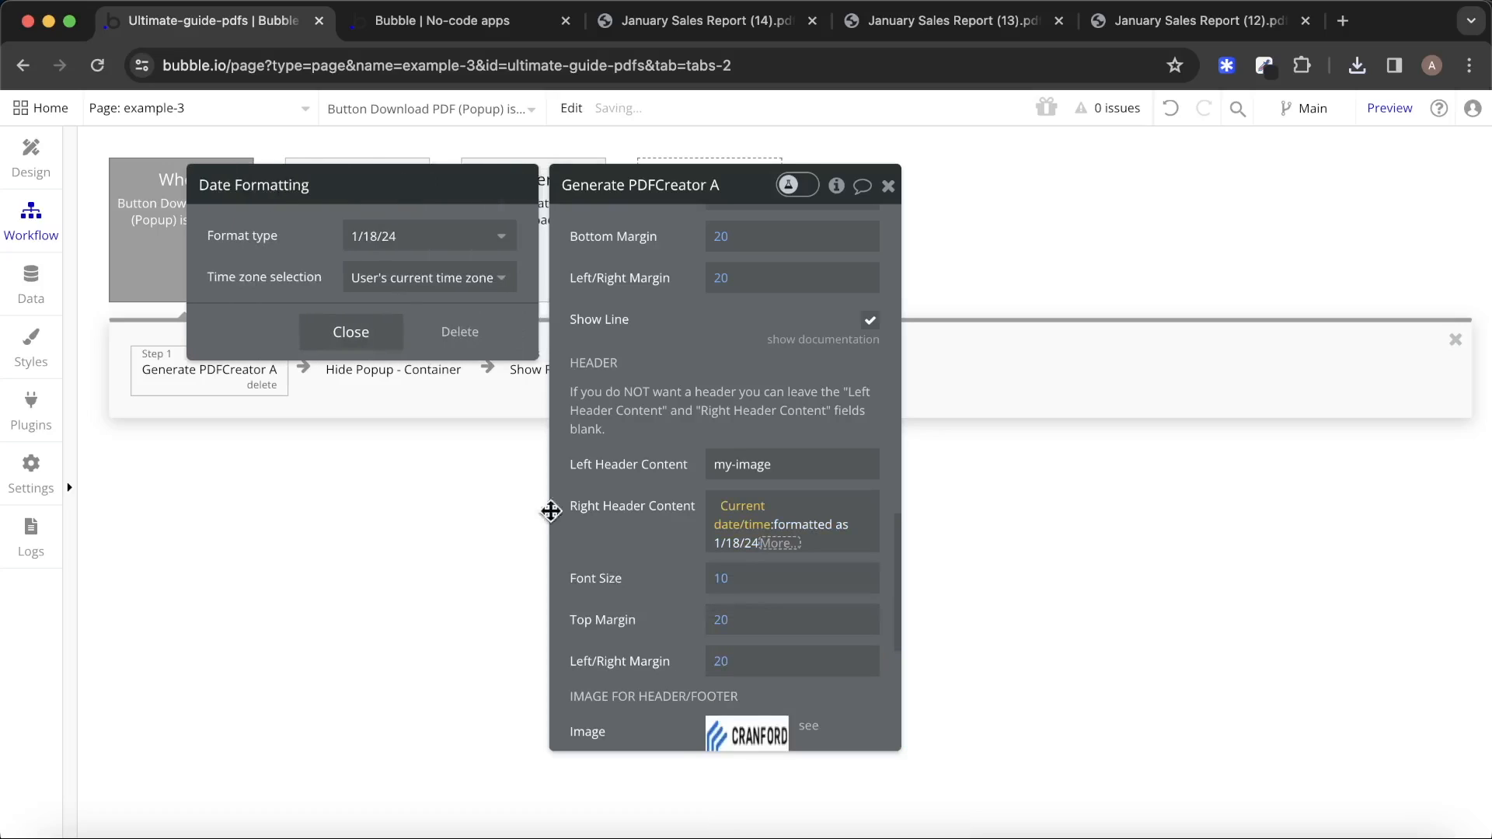
Set the header date's format type to Custom and reduce its custom format to "mmmm" for the full month name.
left_click(434, 243)
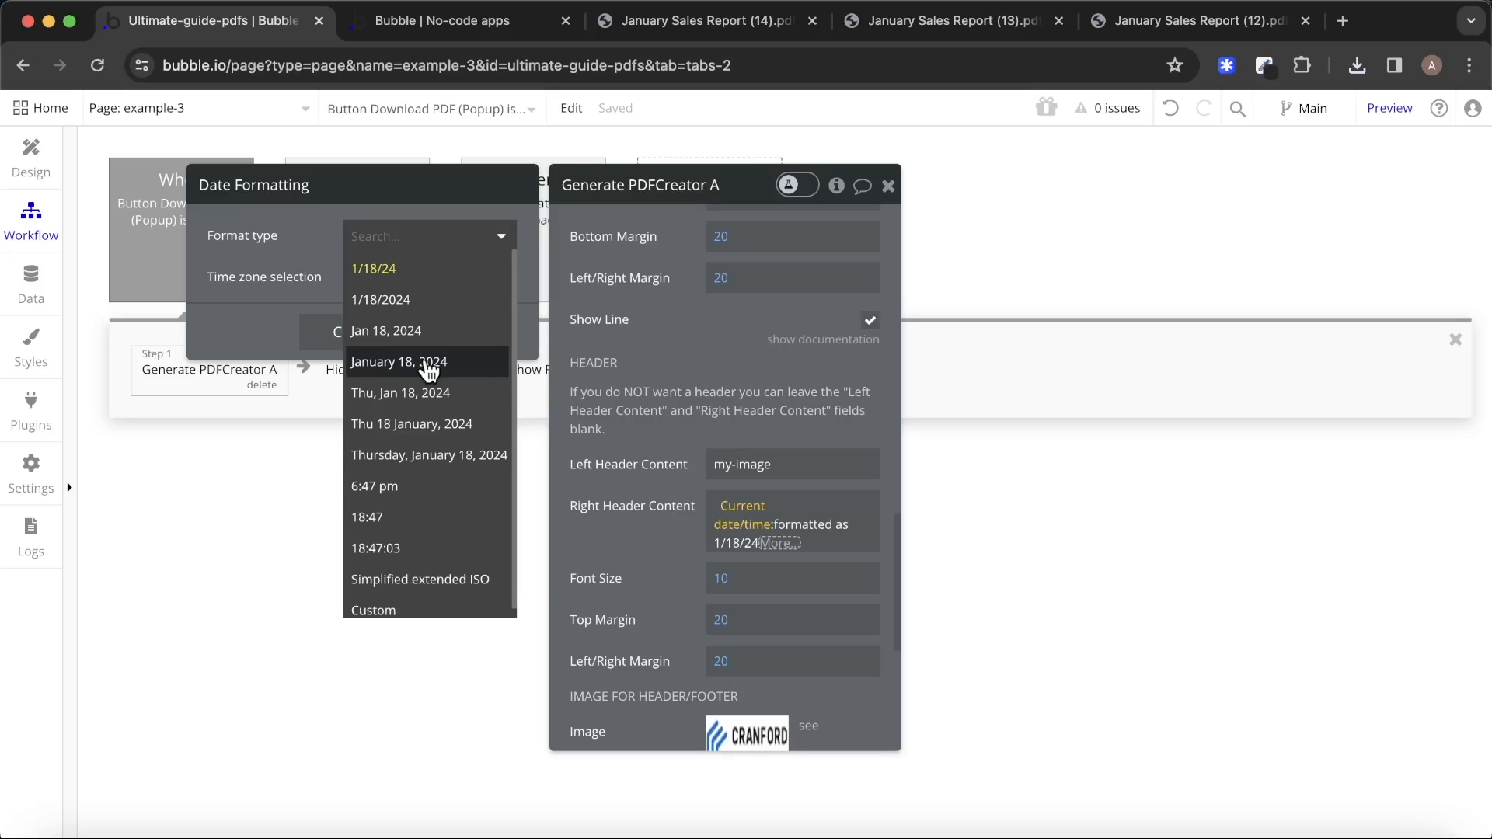
scroll(404, 412, "down", 1)
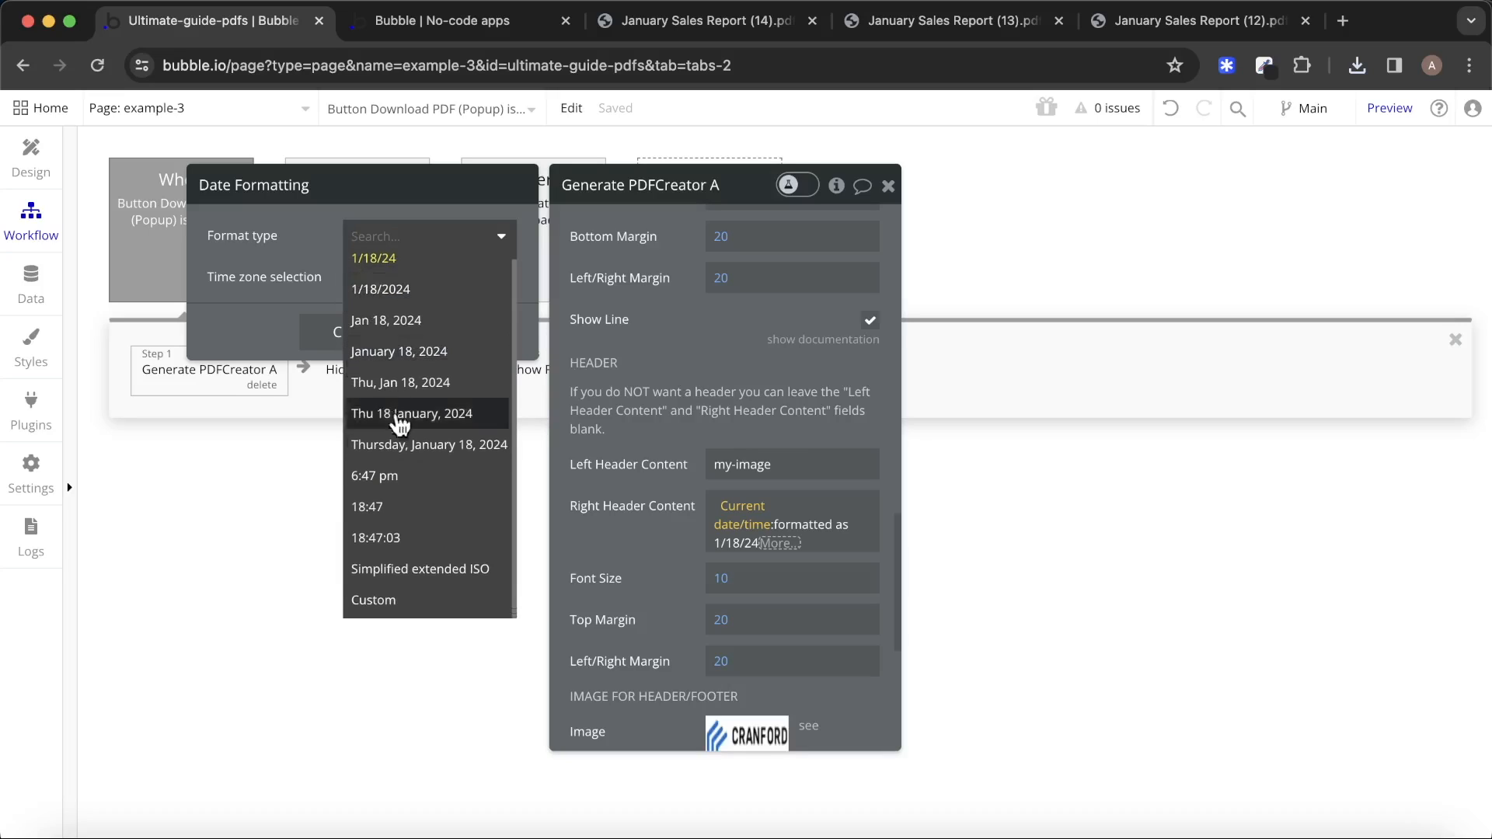
left_click(426, 602)
left_click(417, 284)
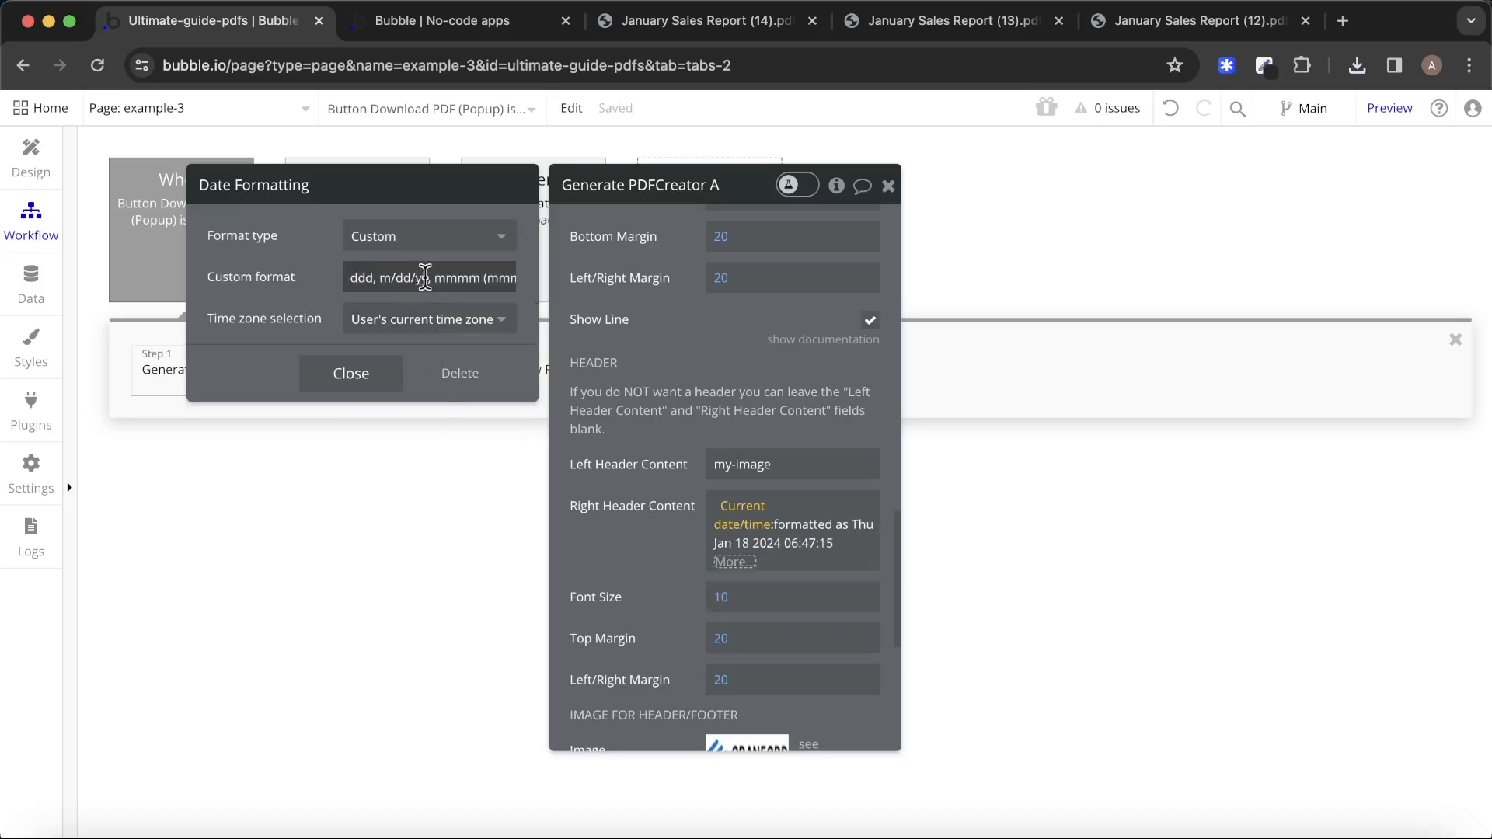
key("super+shift+Left")
key("BackSpace")
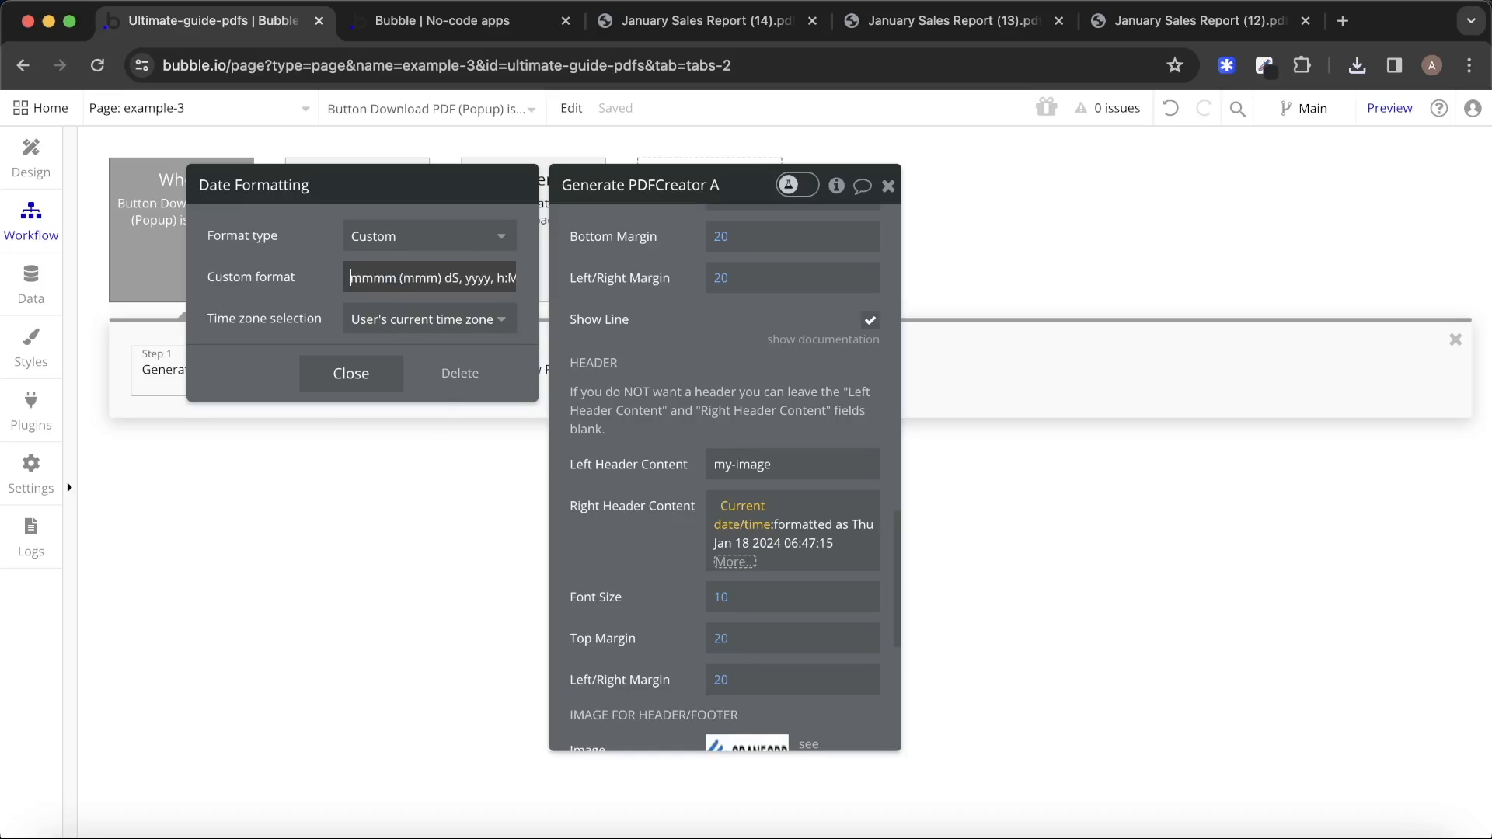
key("Right")
key("Right")
key("Right")
key("Right")
key("Right")
key("super+shift+Right")
key("BackSpace")
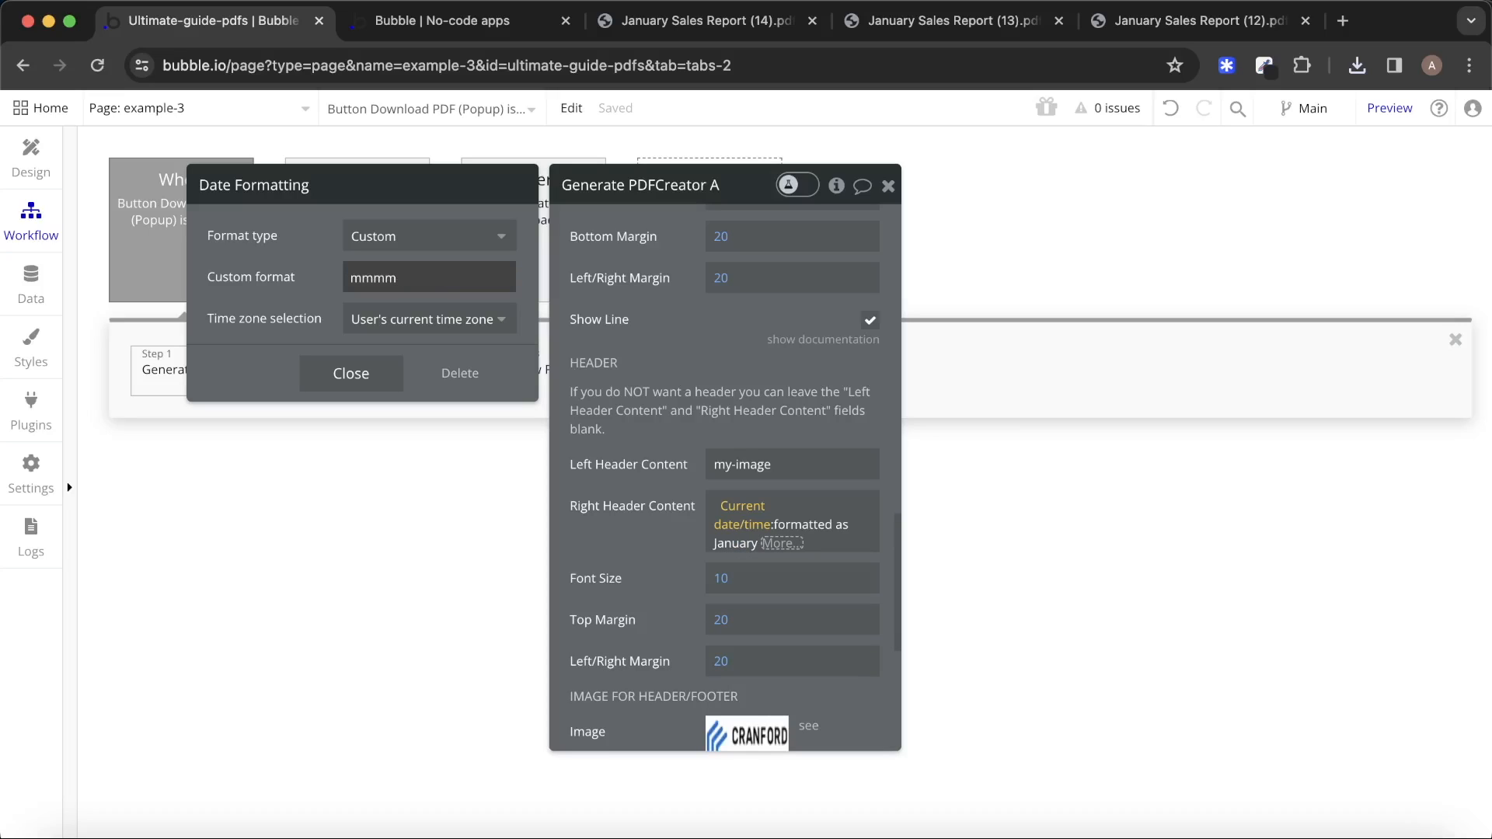
left_click(300, 267)
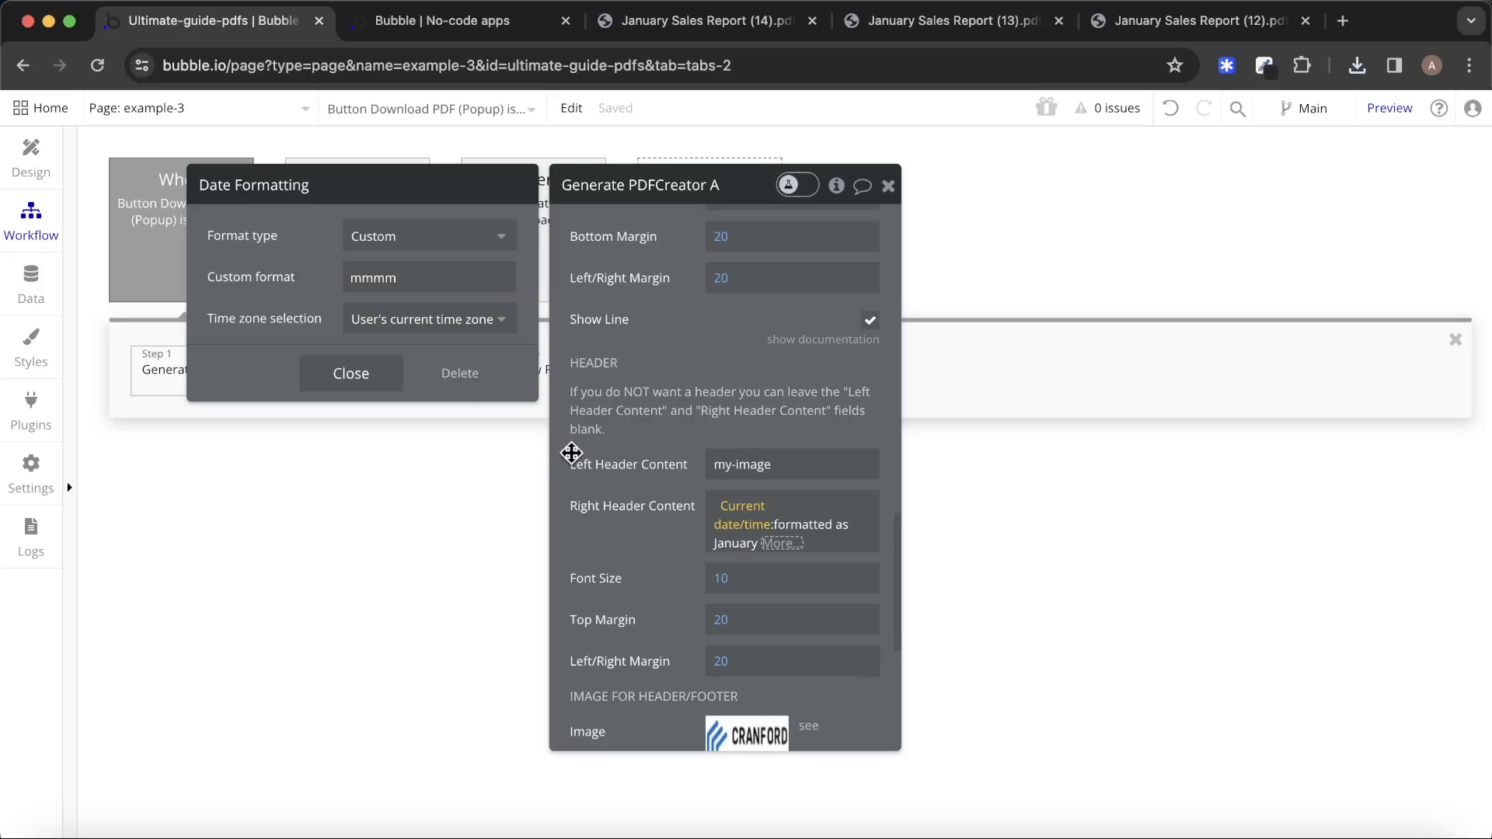
Refresh the example-3 preview page, open the report, and download it as a PDF with the month in the header.
left_click(454, 26)
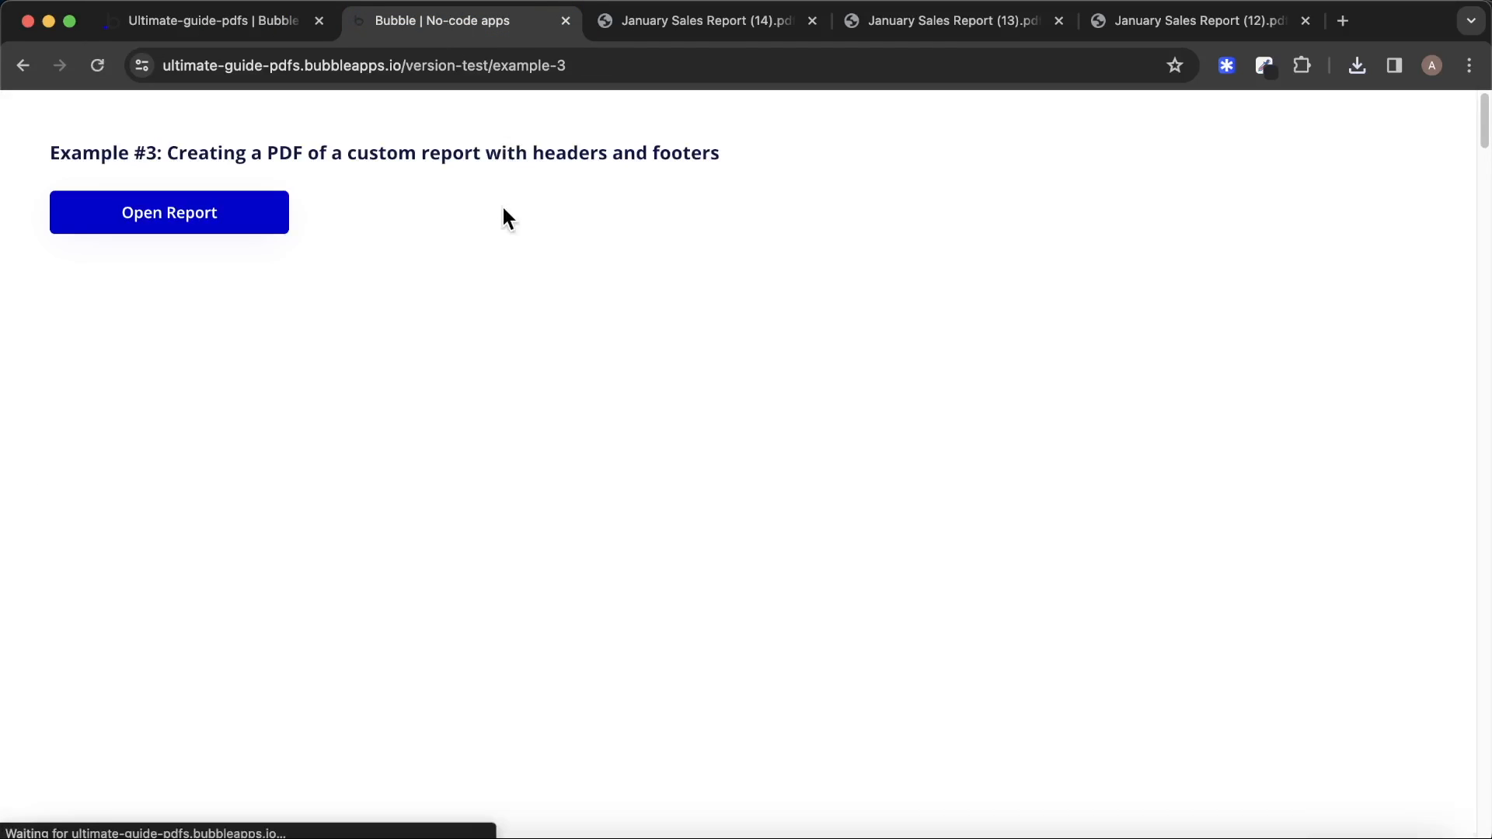
left_click(255, 218)
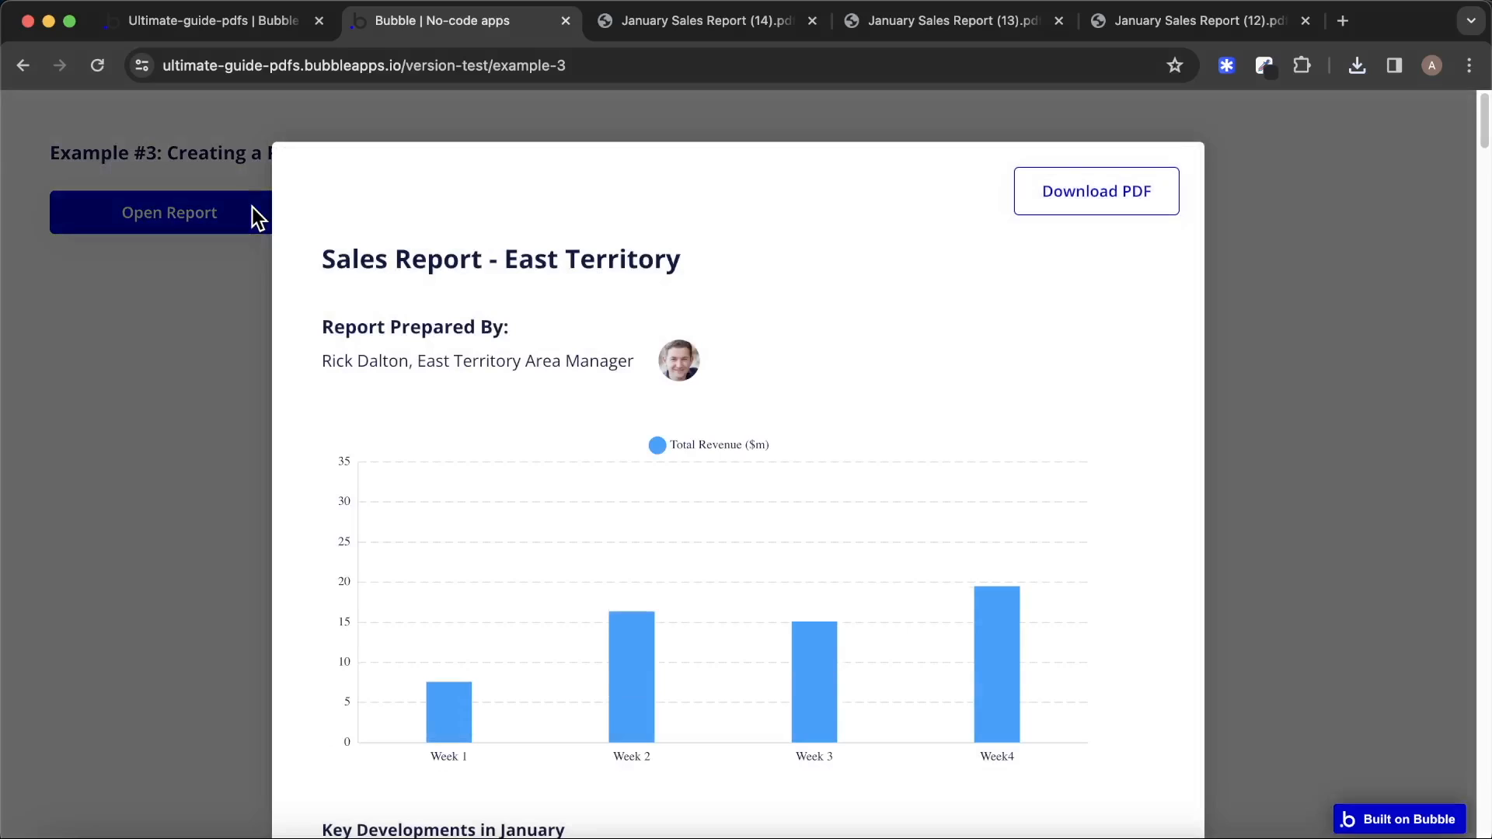
left_click(1065, 189)
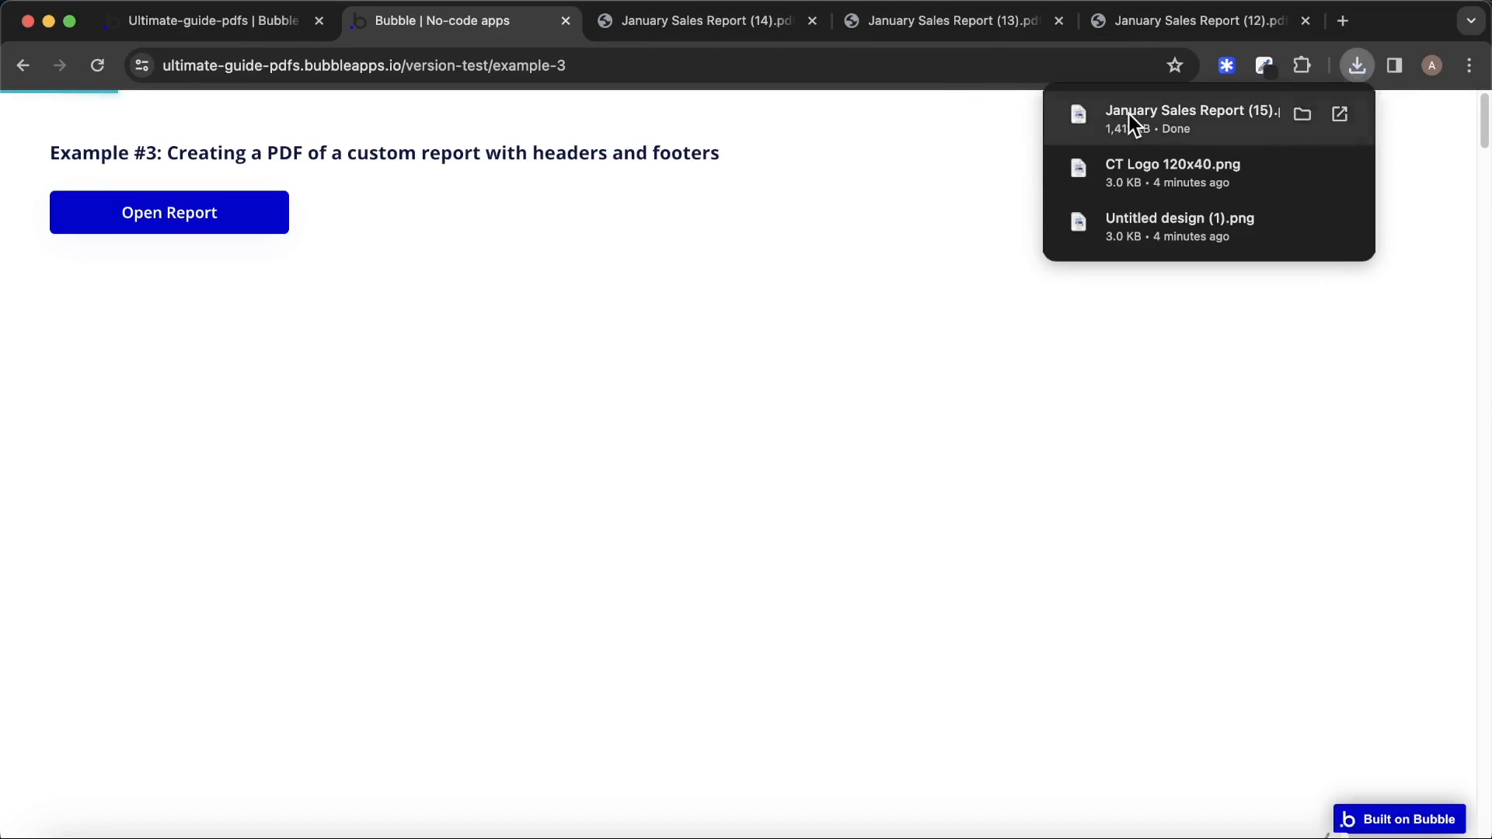
Open "January Sales Report (15).pdf" and check the logo, month and footer on its first pages.
left_click(1131, 115)
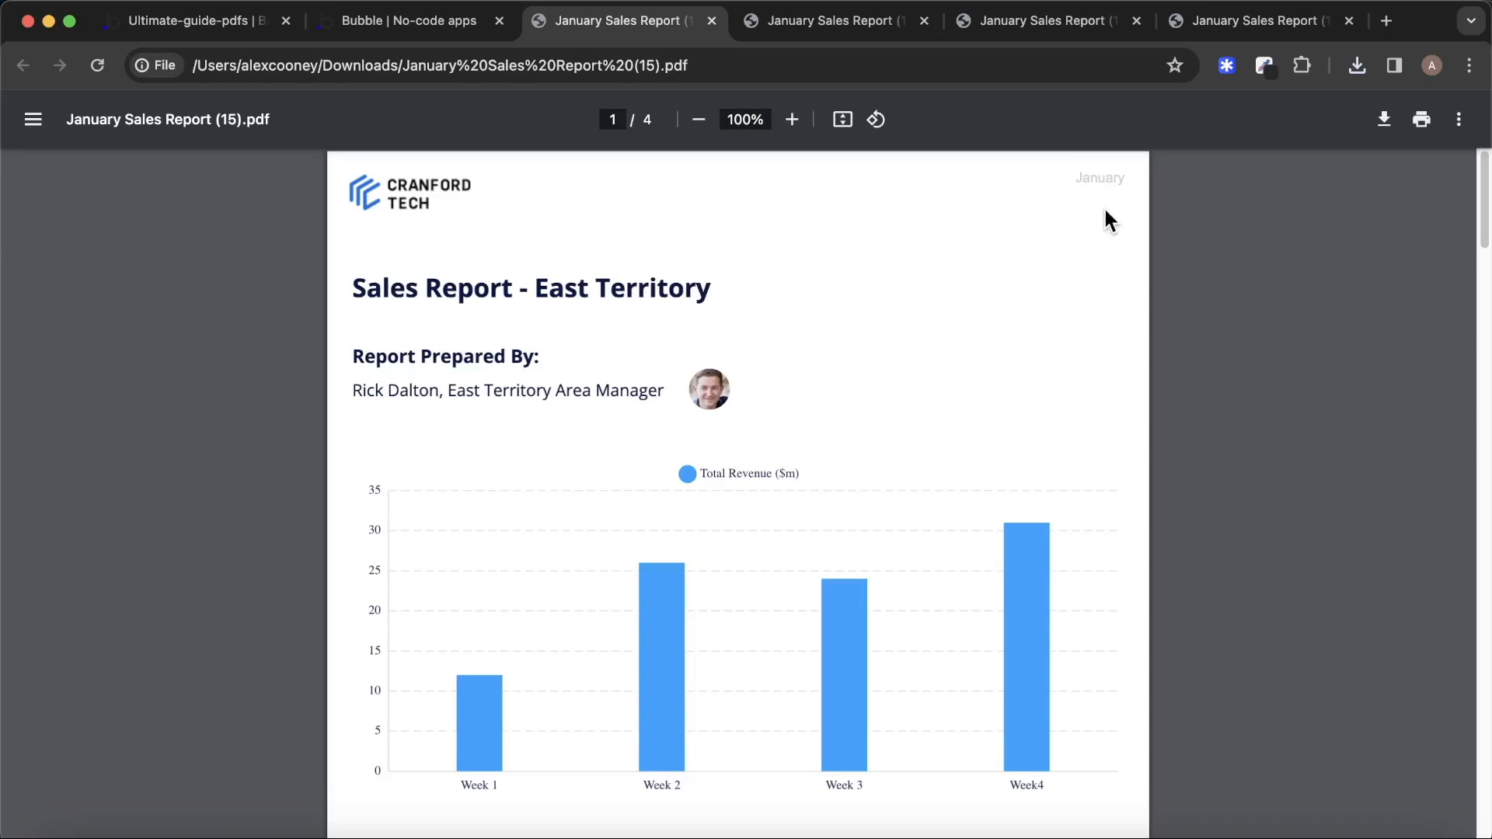
scroll(1103, 211, "down", 9)
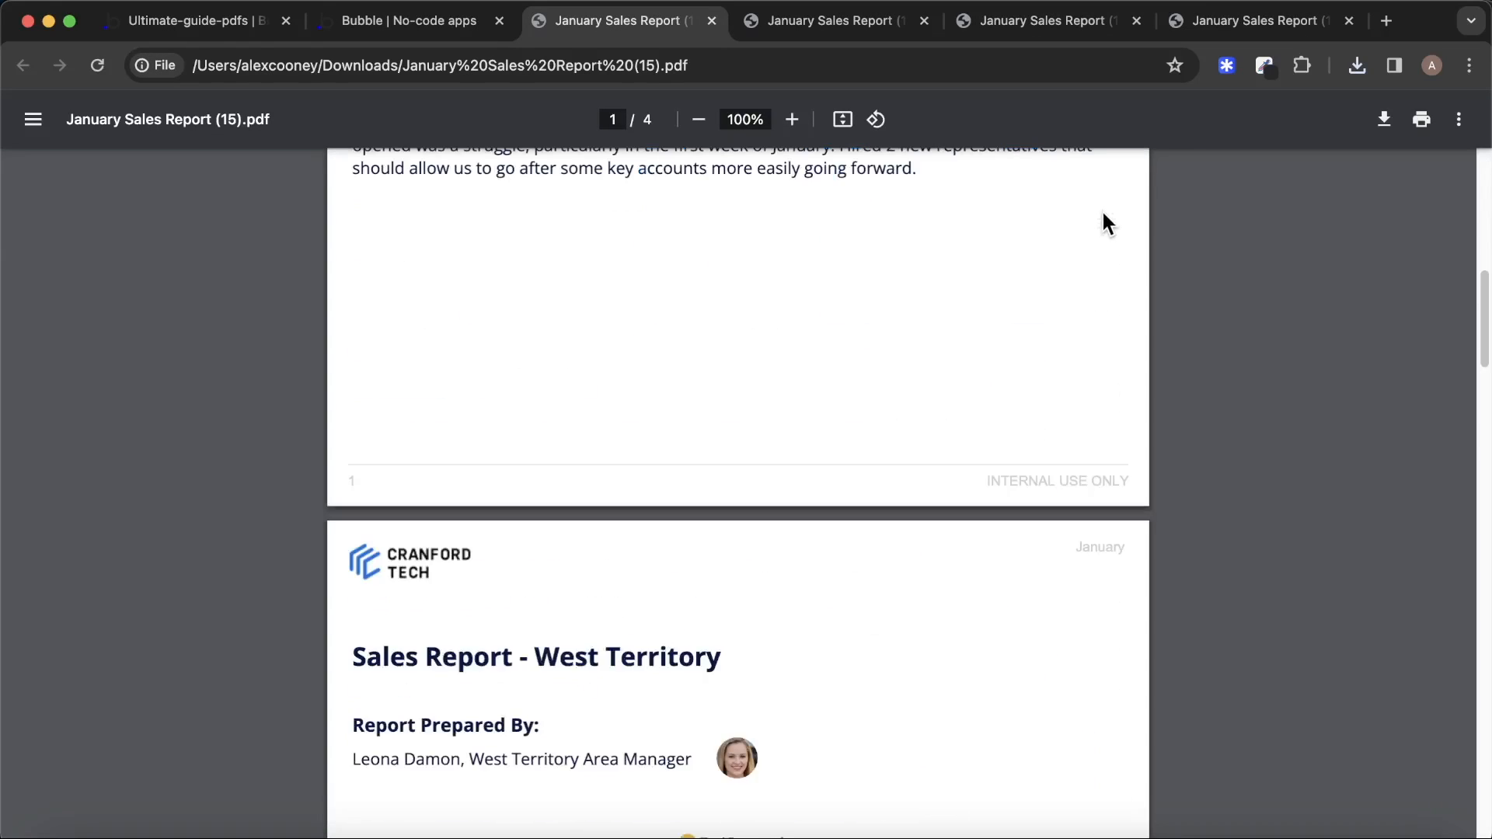
scroll(1103, 213, "up", 10)
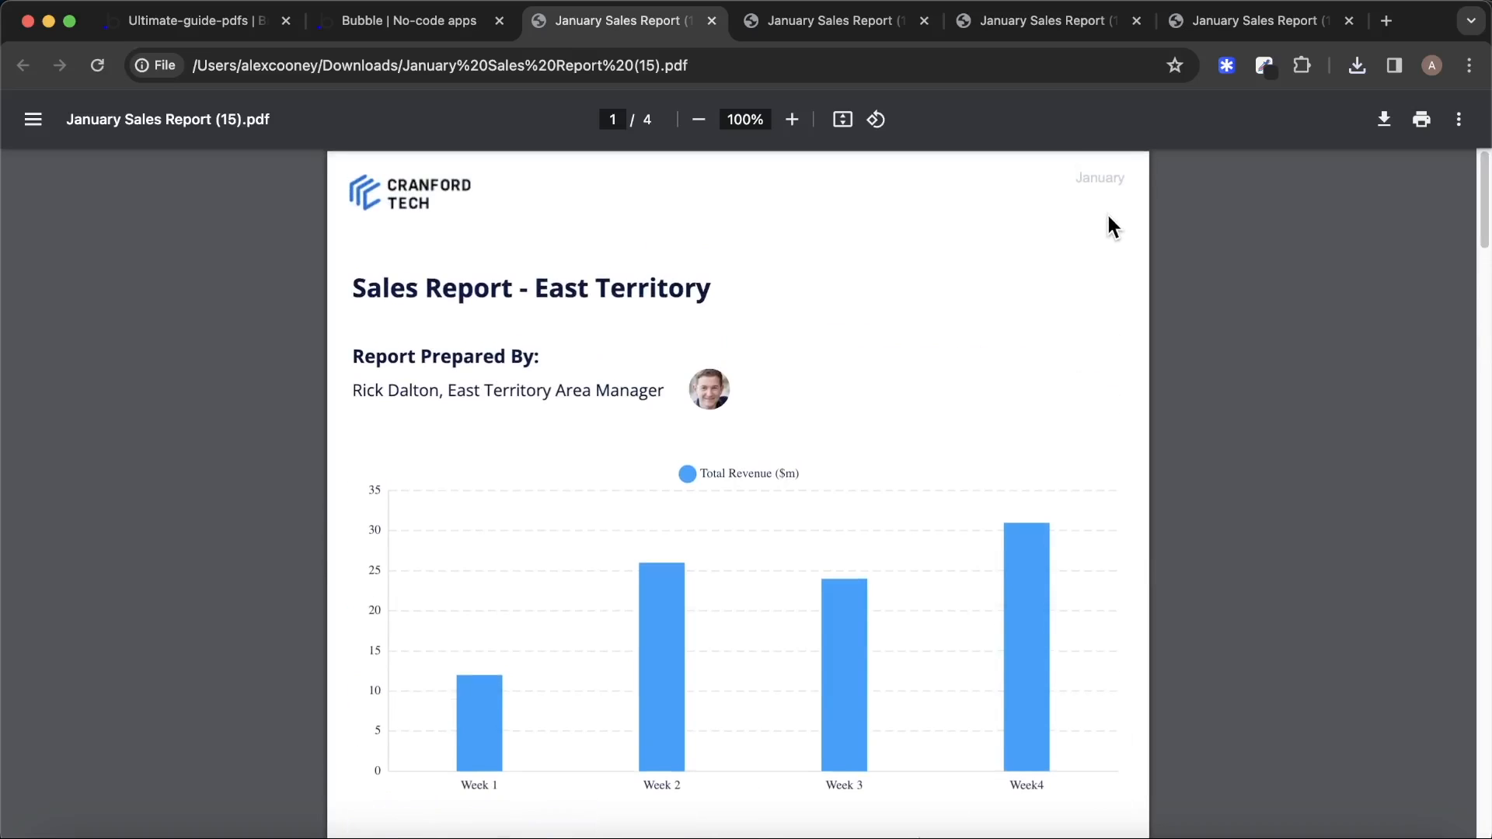